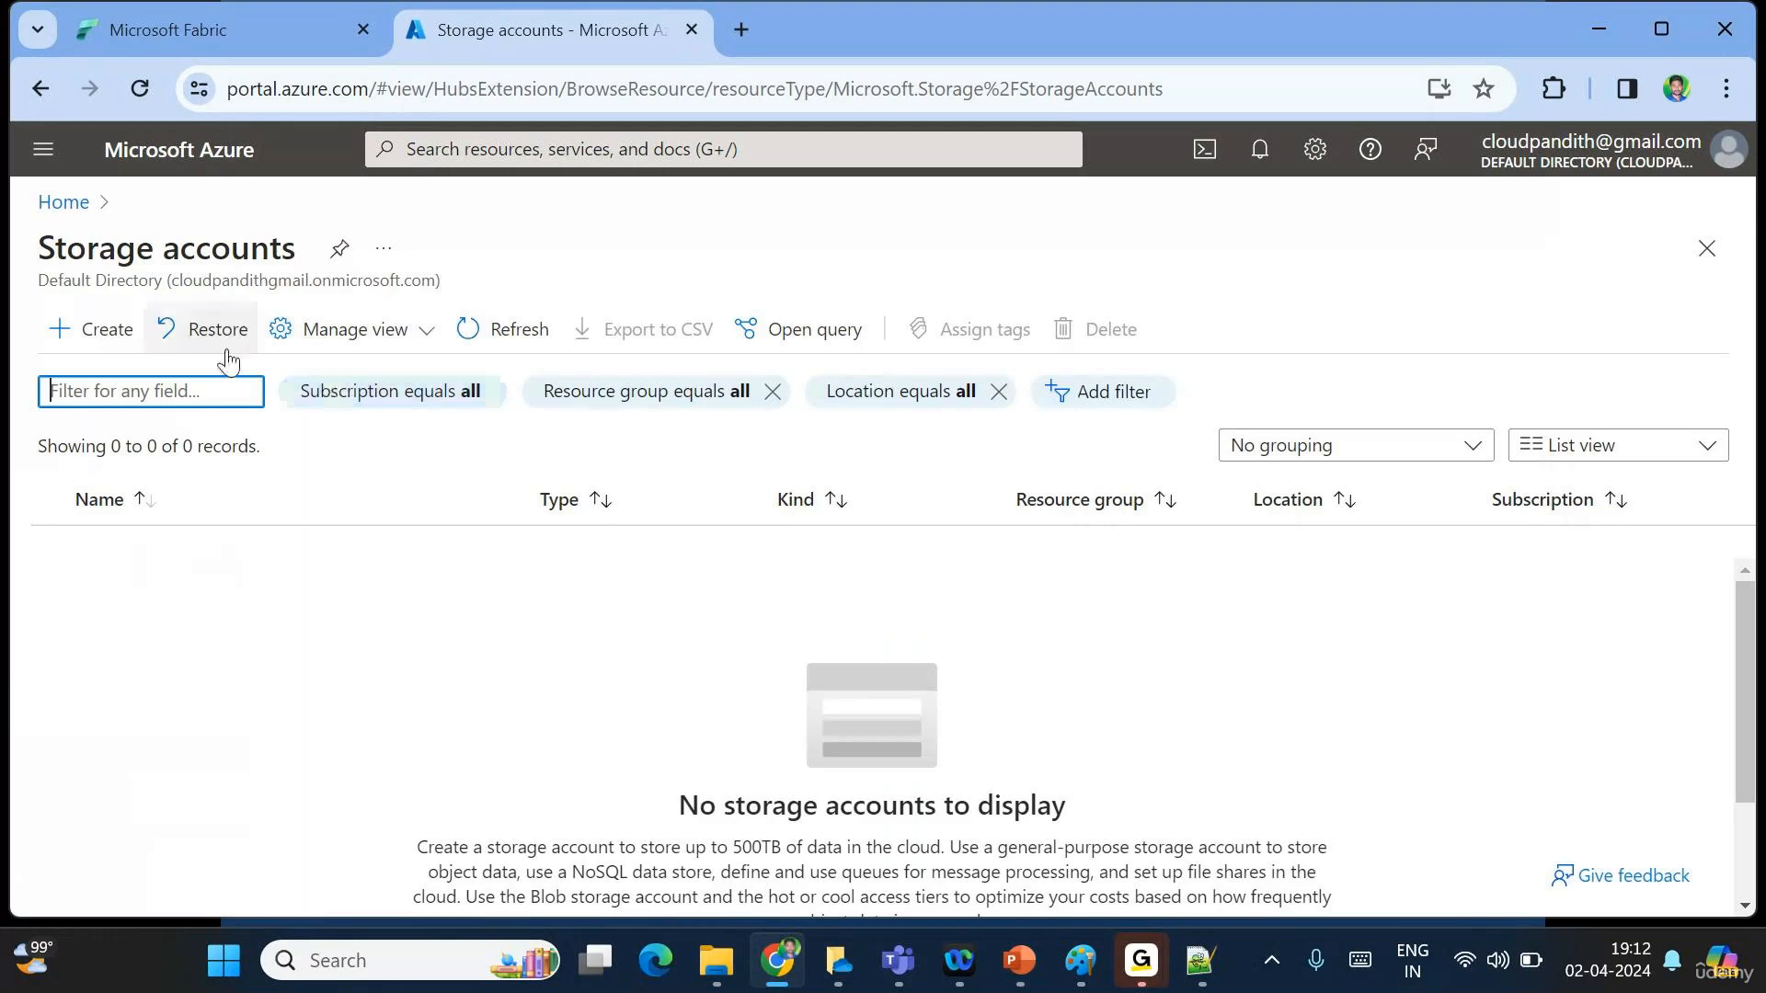
Start a new storage account under the Pay-As-You-Go subscription and create a resource group named cloudpandith-rg for it.
click(101, 343)
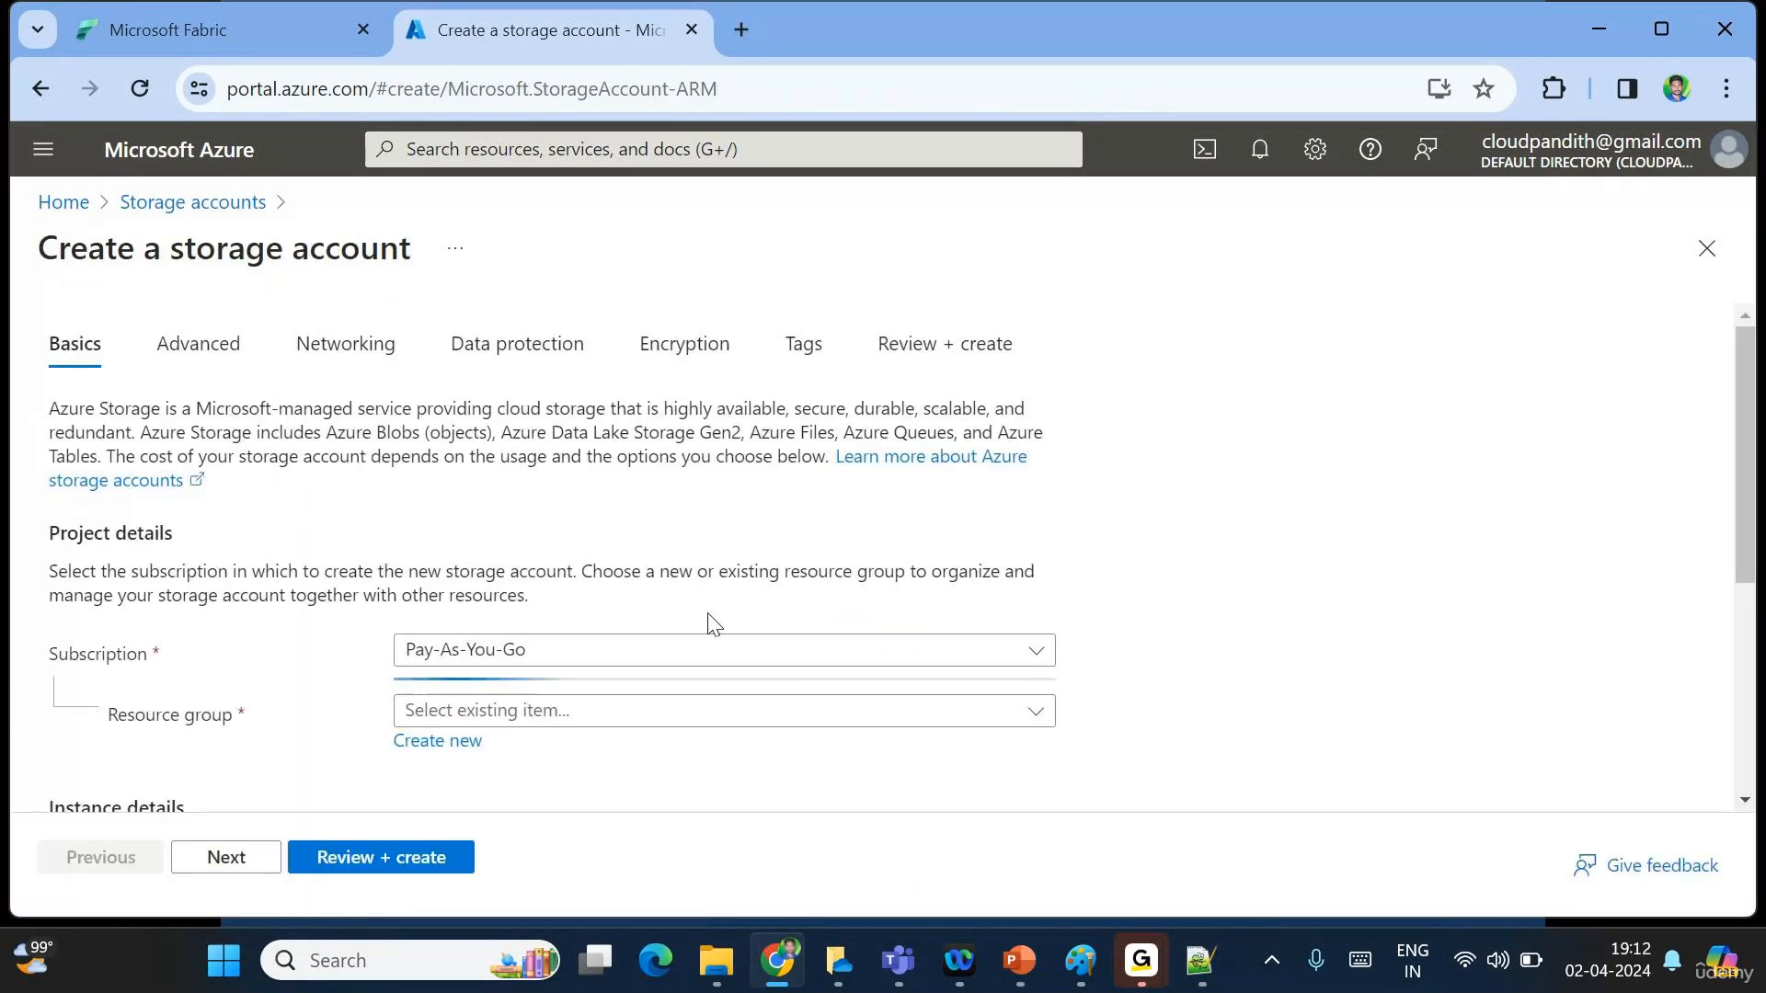
scroll(715, 624, down, 2)
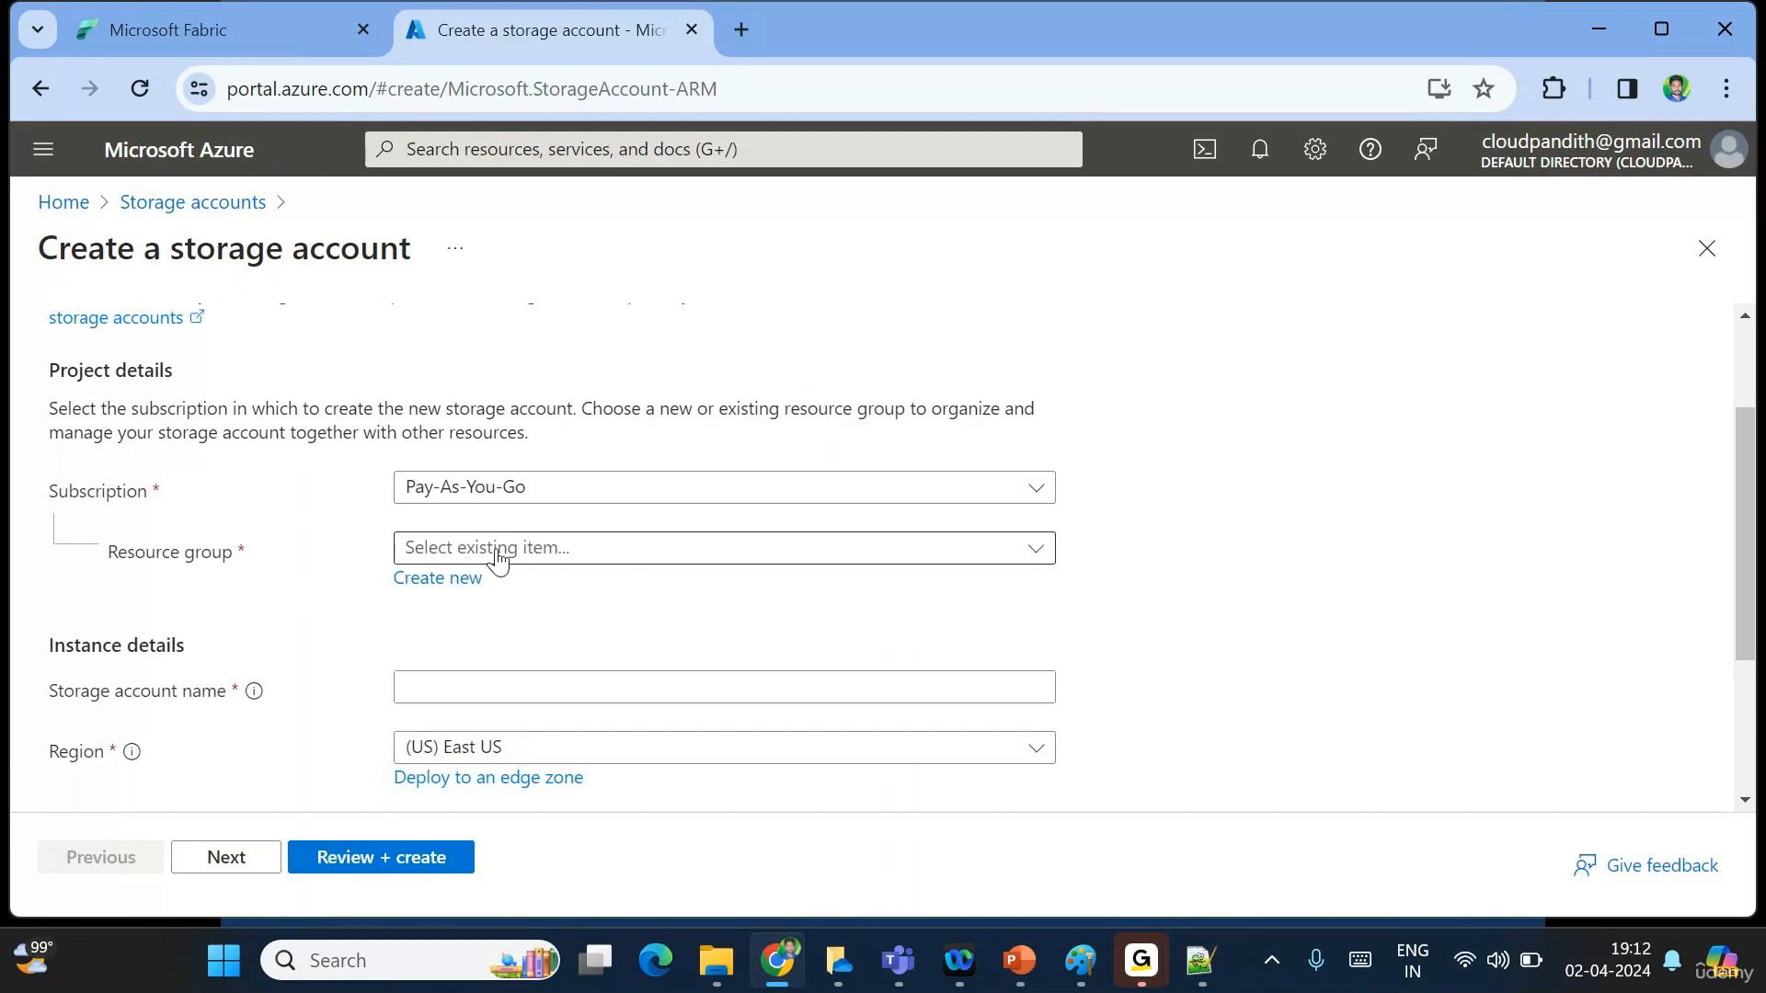
click(469, 552)
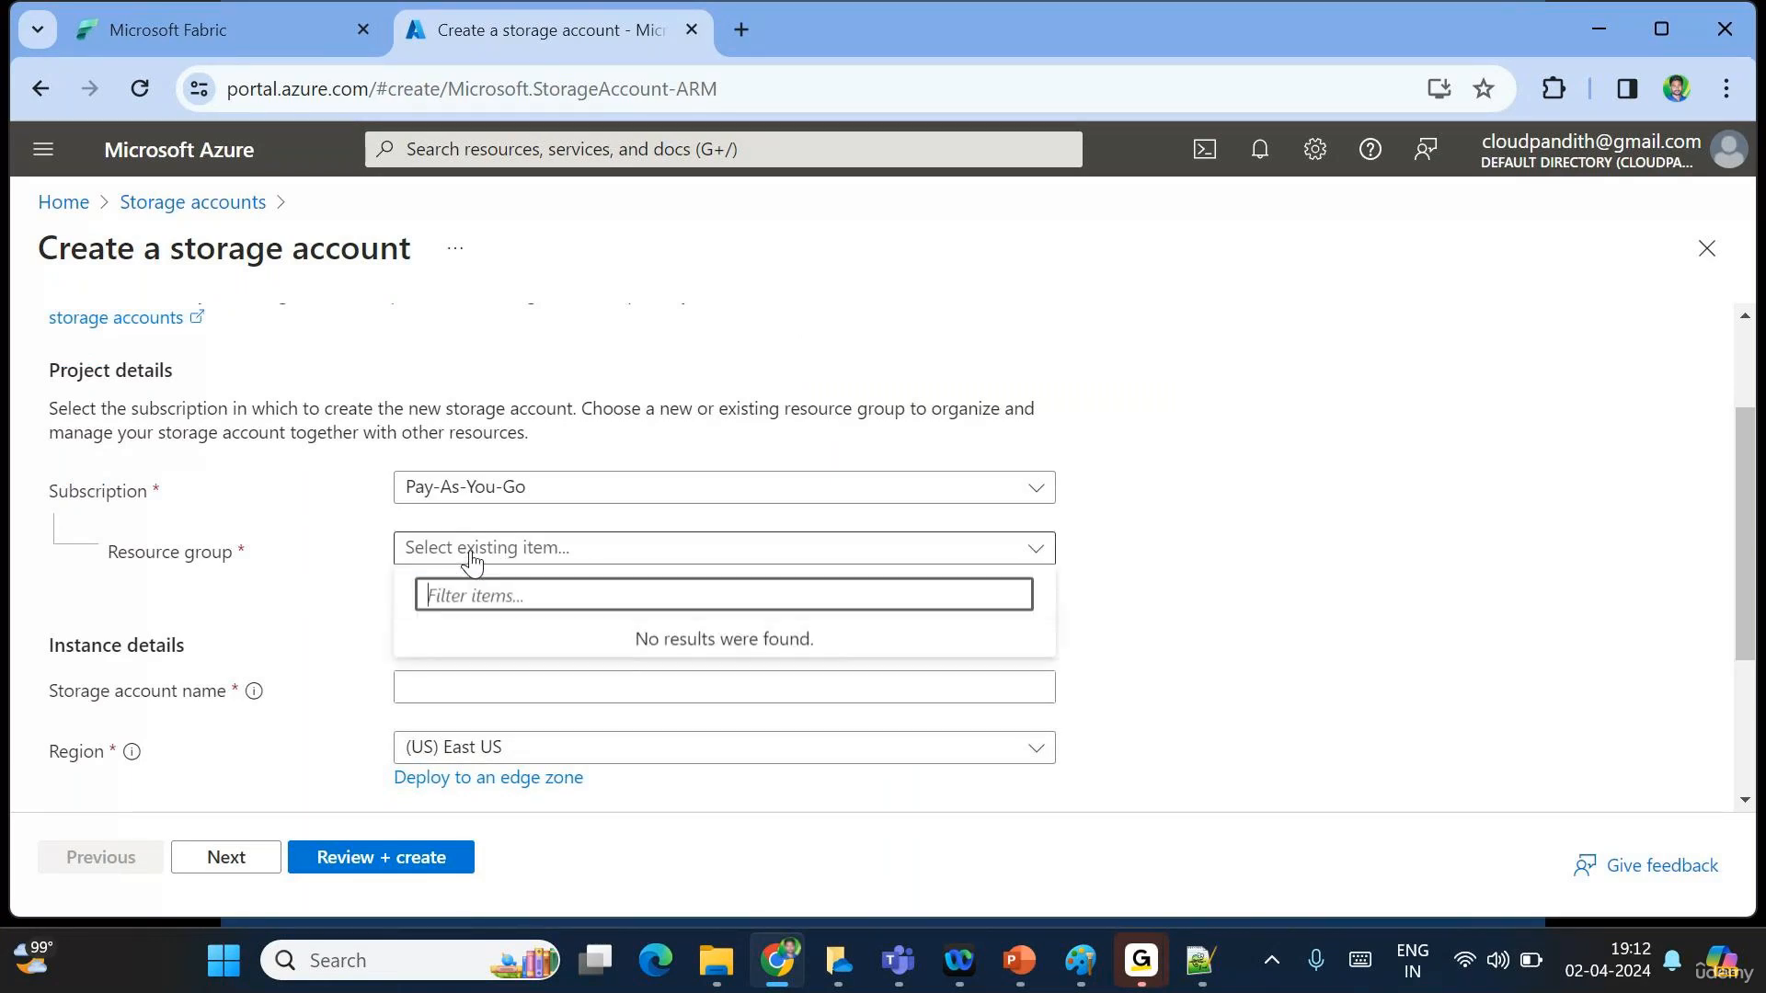
click(472, 552)
click(436, 580)
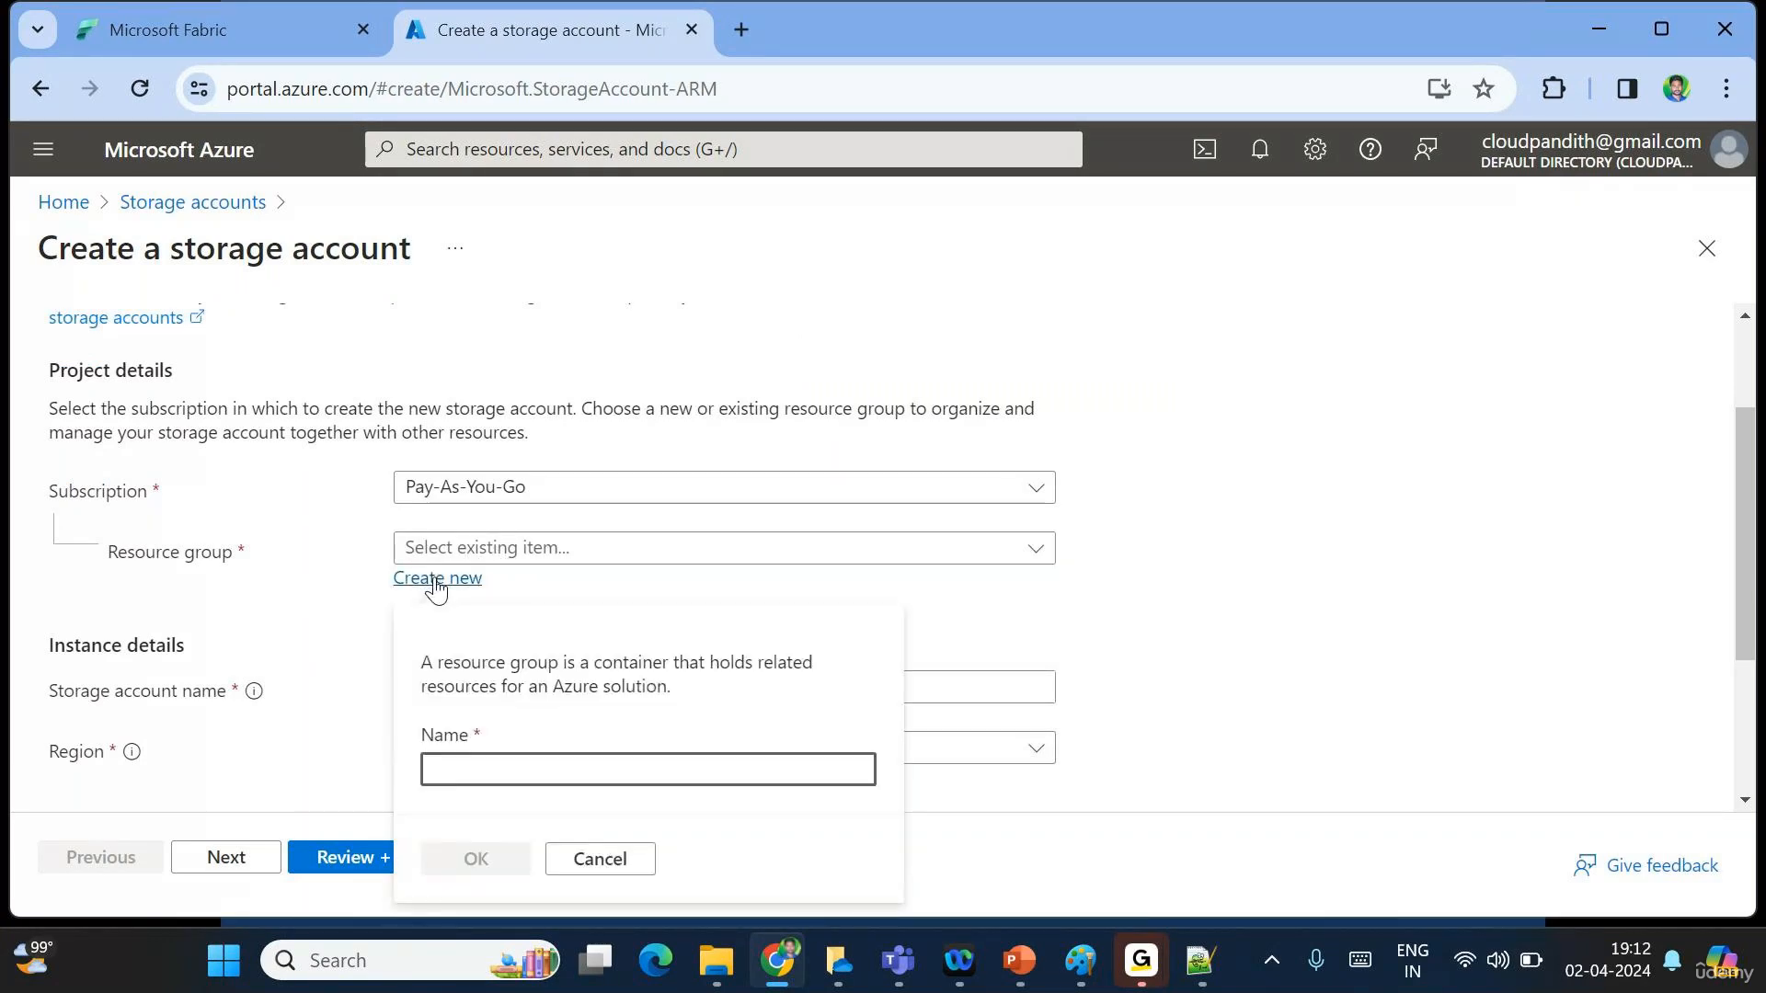
text(cloudpandith-rg)
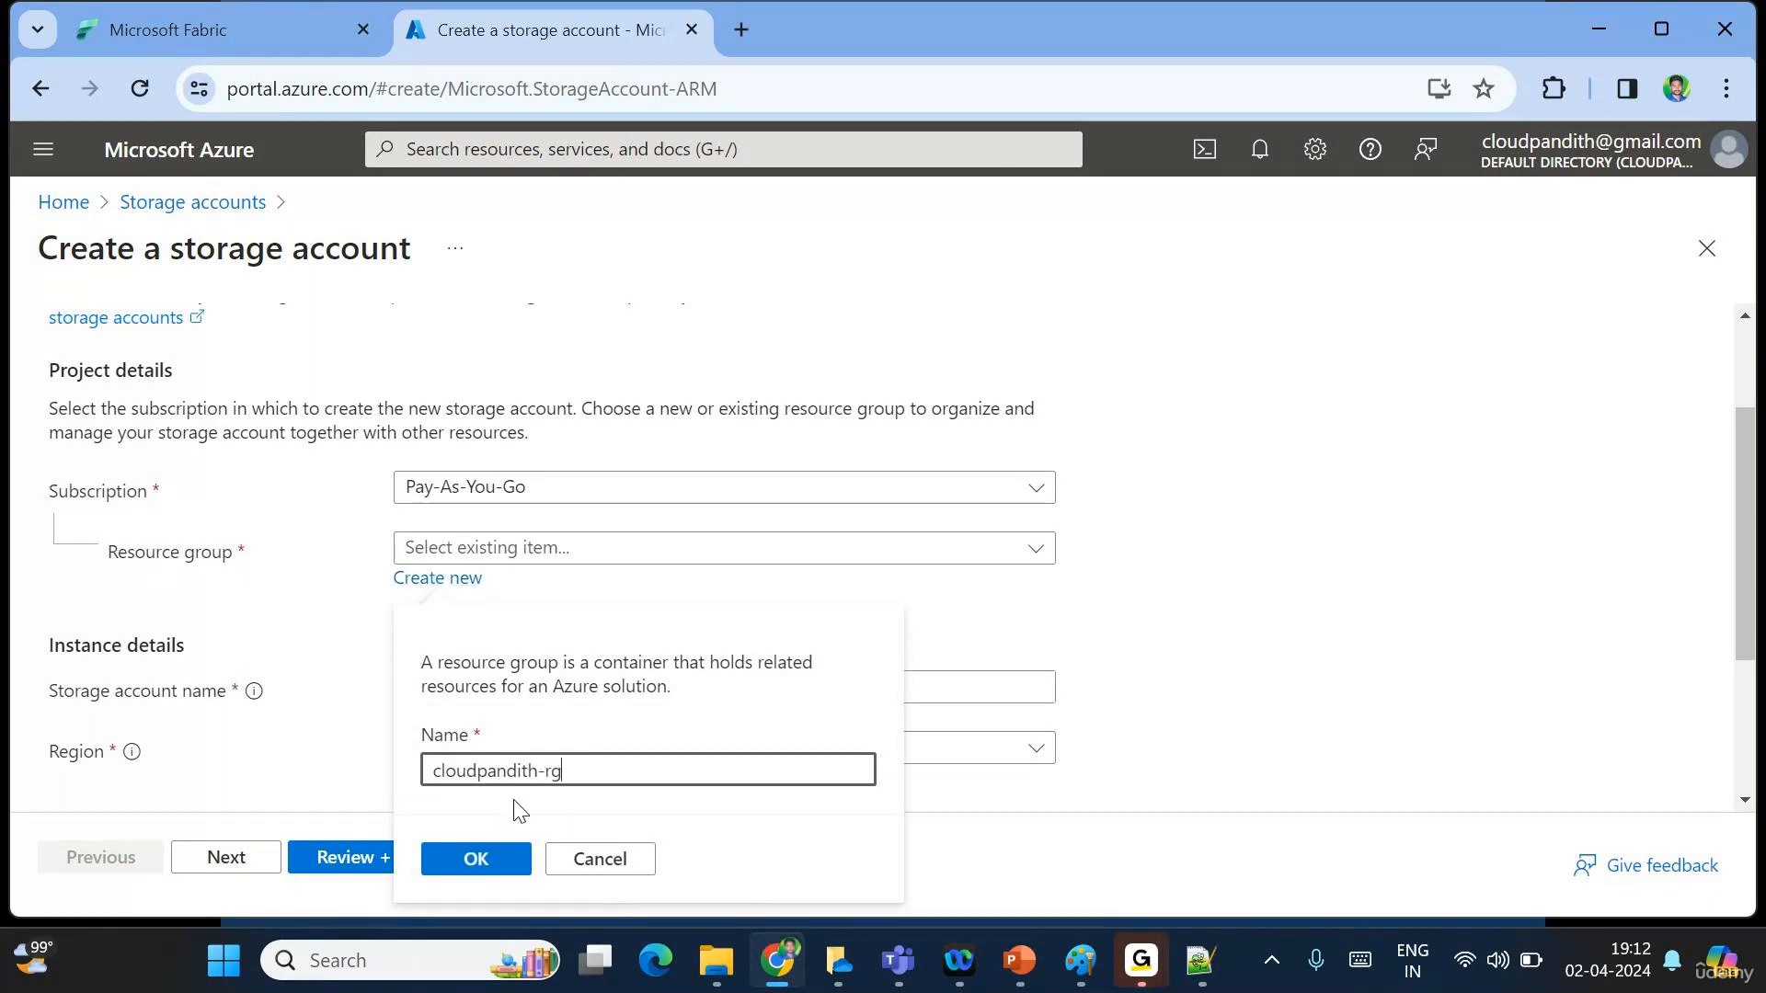
click(471, 863)
Name the storage account cloudpandithdevsrcadls.
scroll(611, 706, down, 1)
click(445, 642)
text(c)
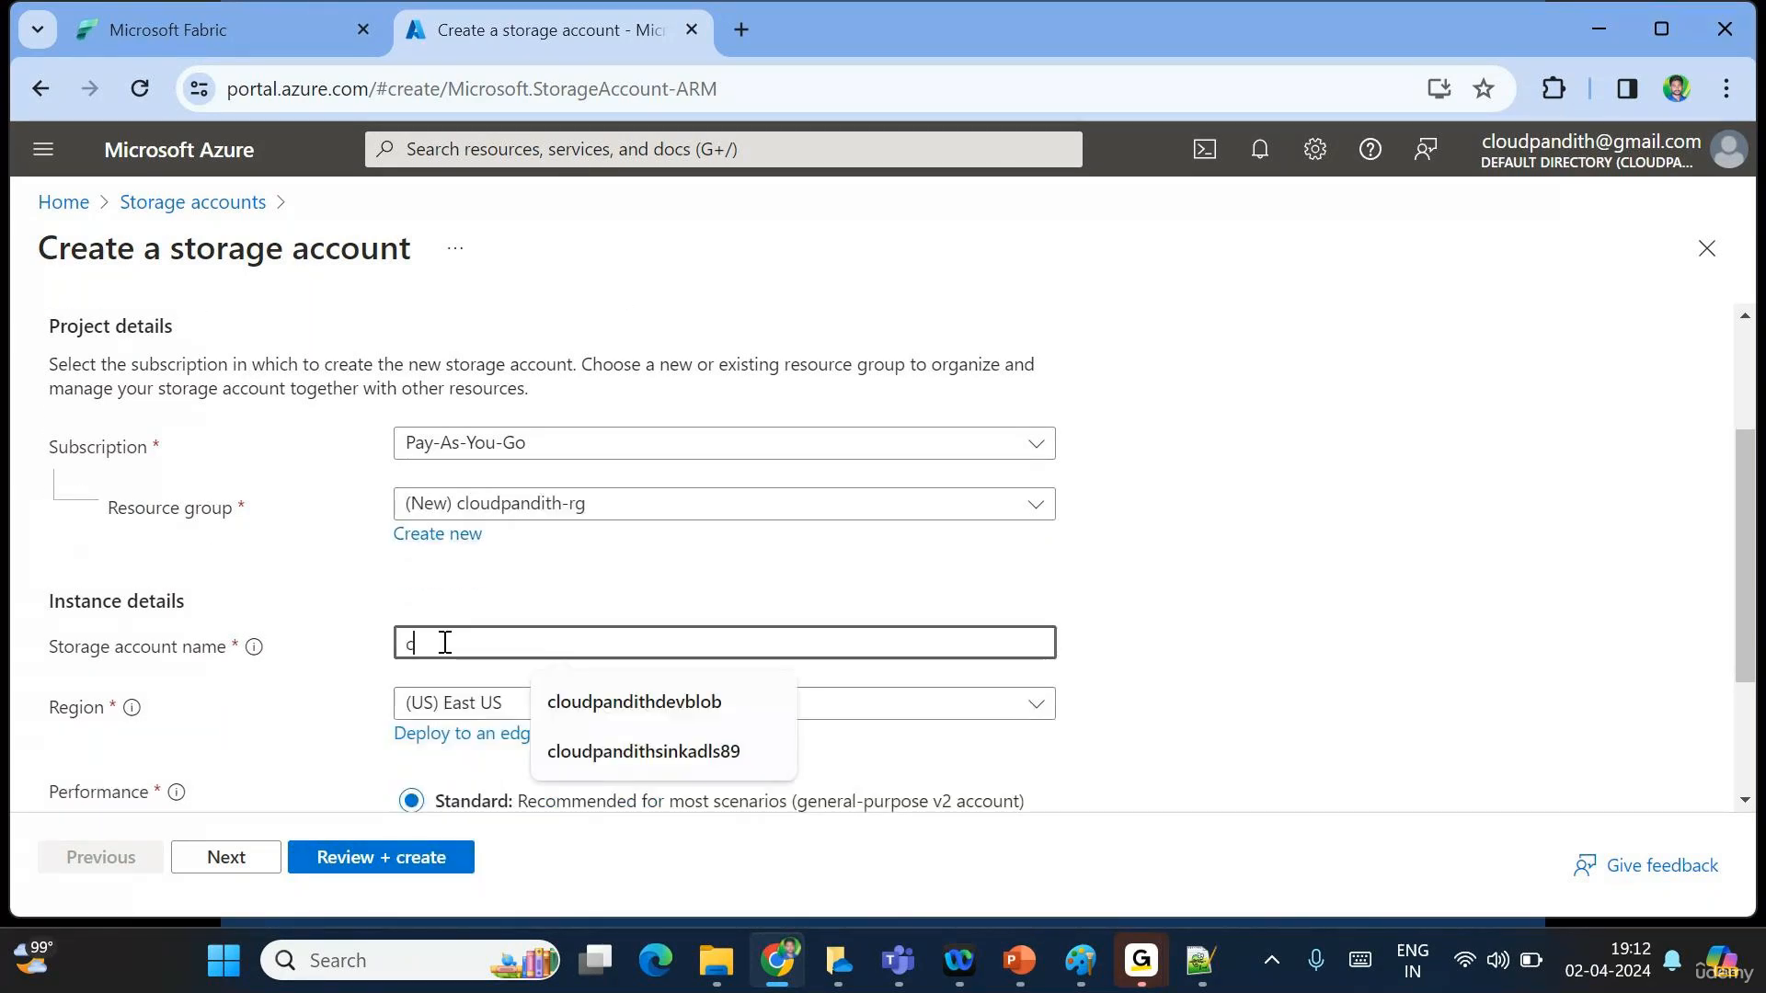
text(loudpand)
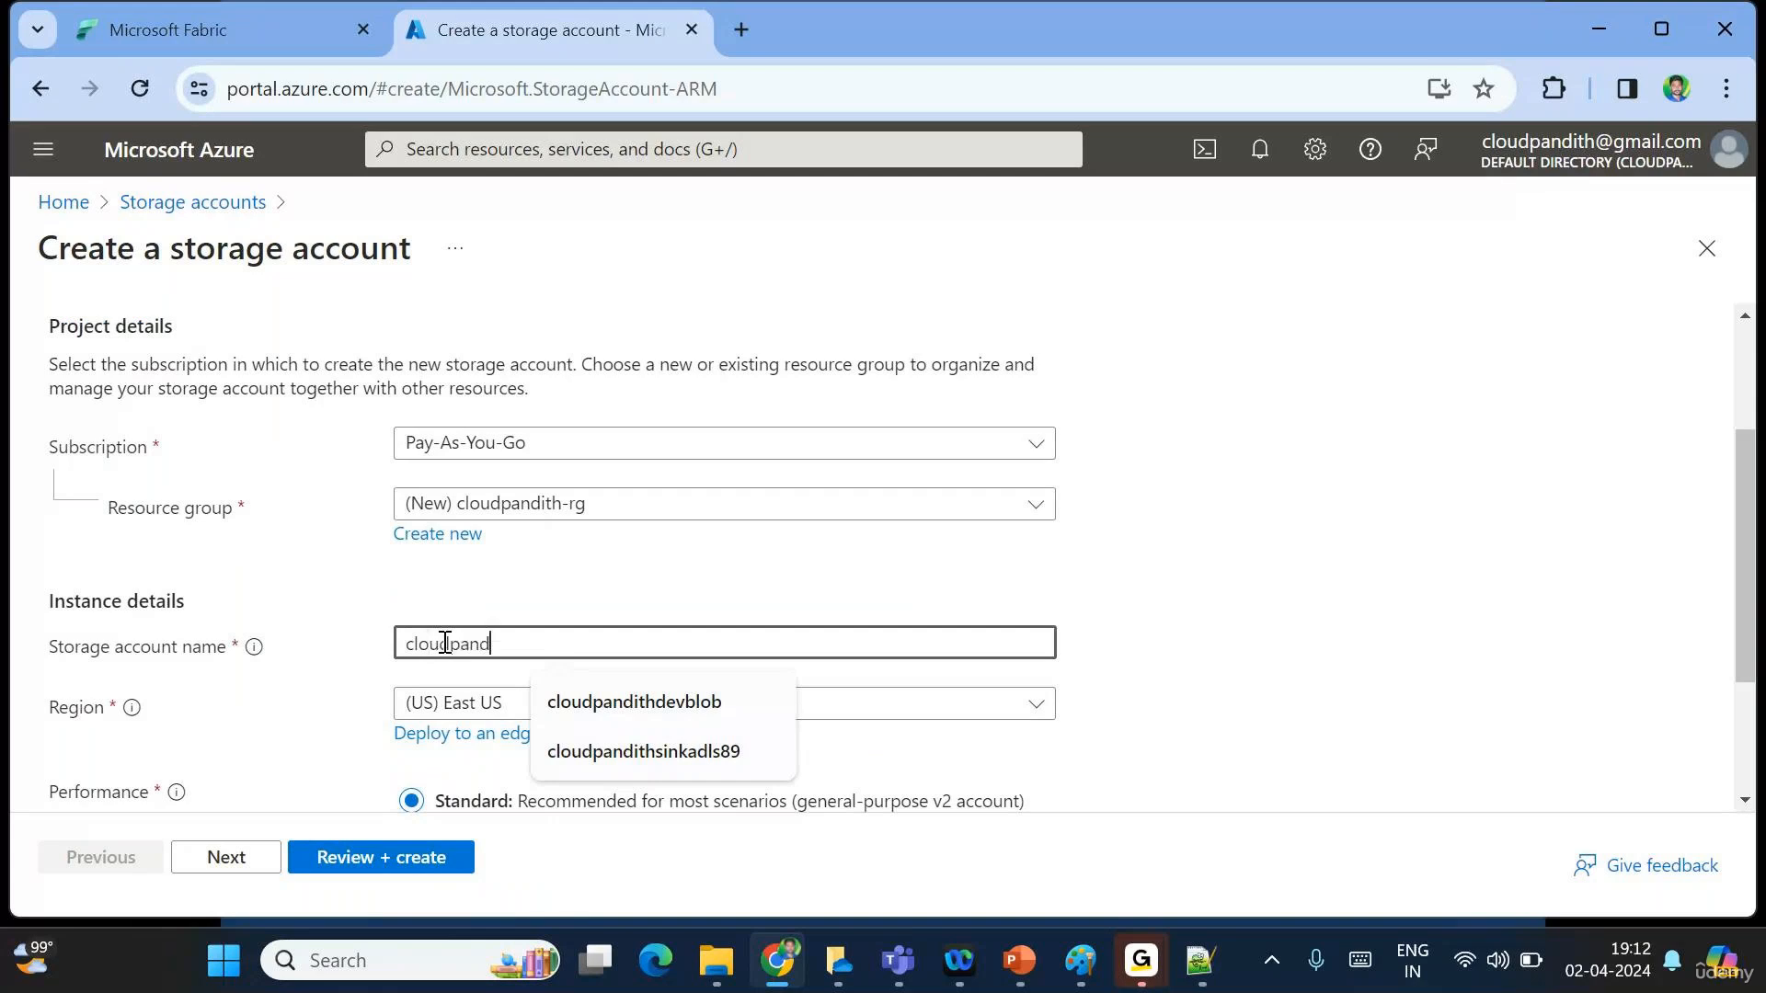
text(ith-dev-blob)
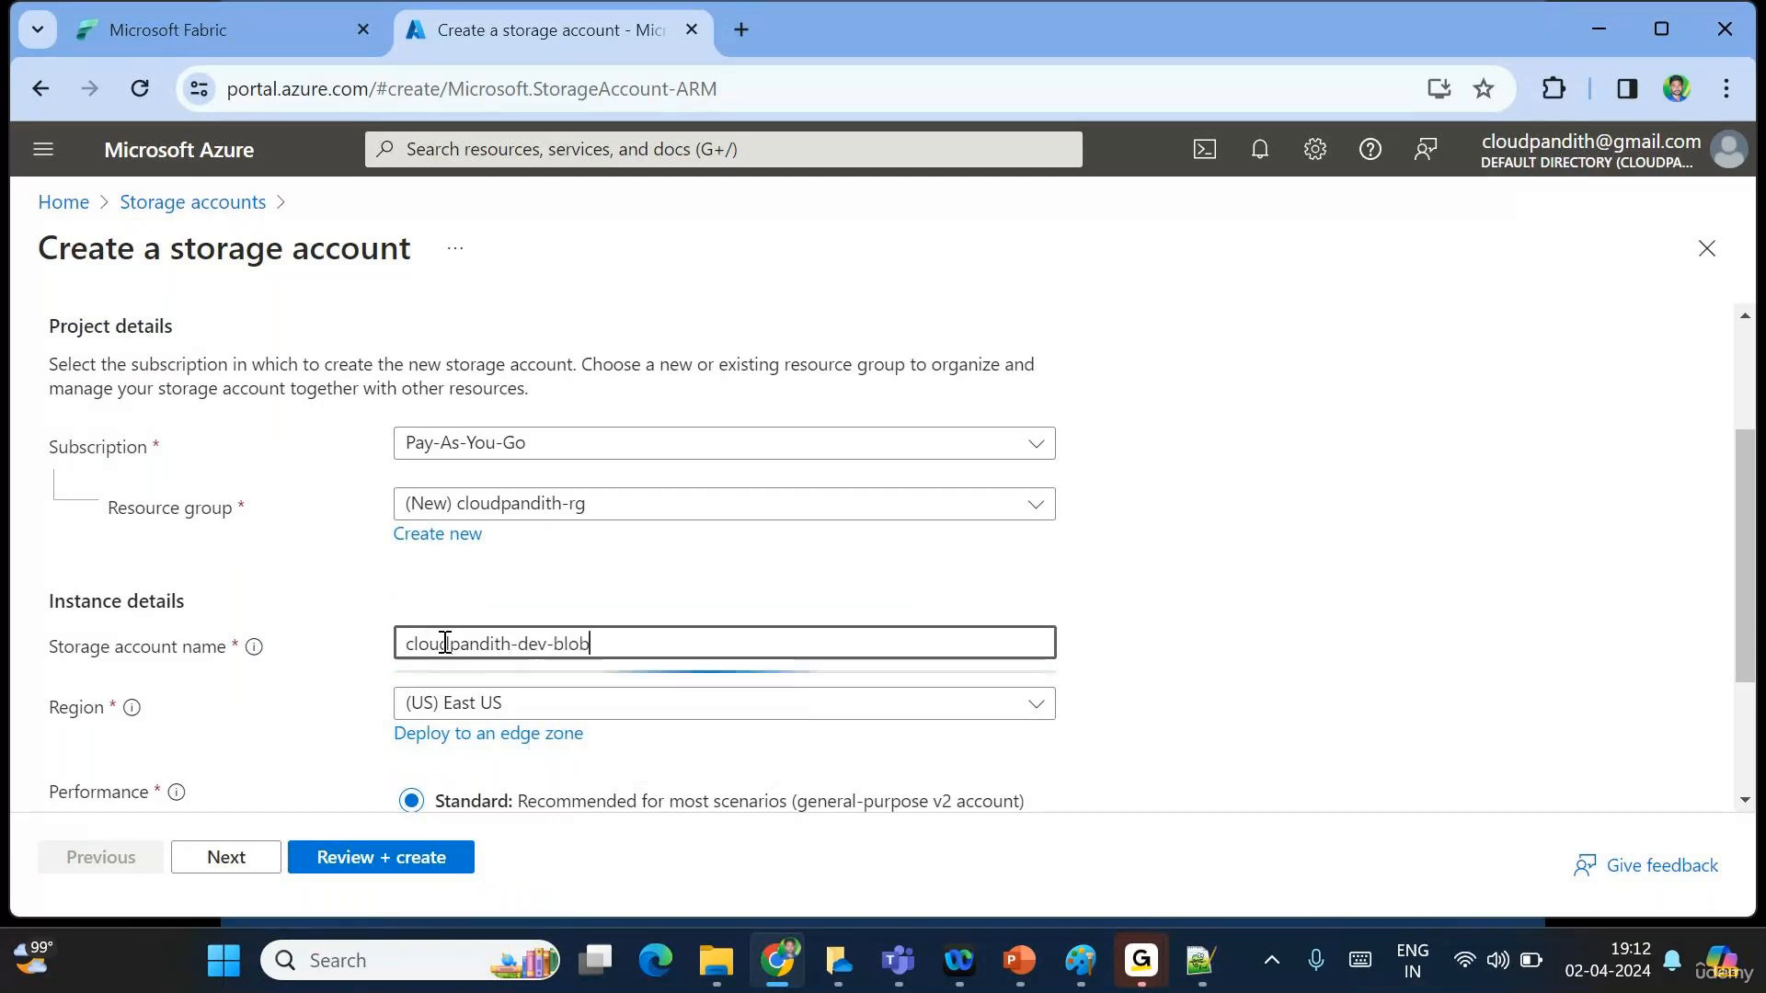
key(ctrl+a)
text(cl)
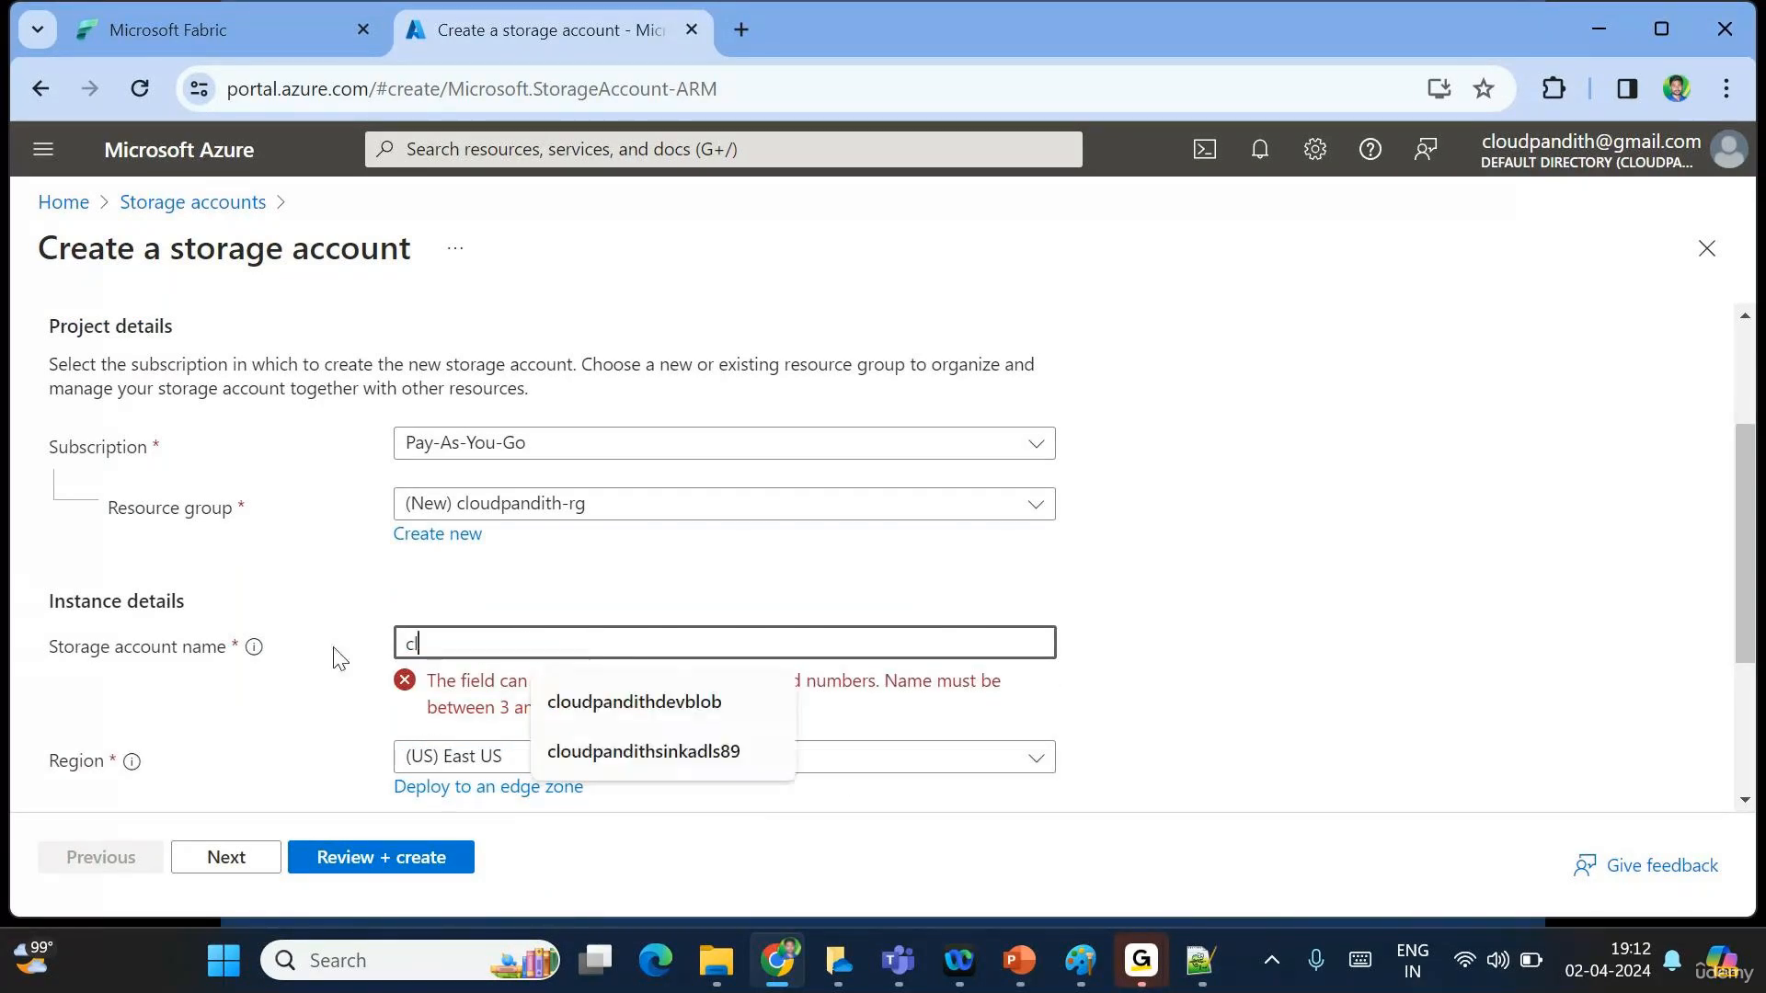
text(oudpandithdevsrcadls)
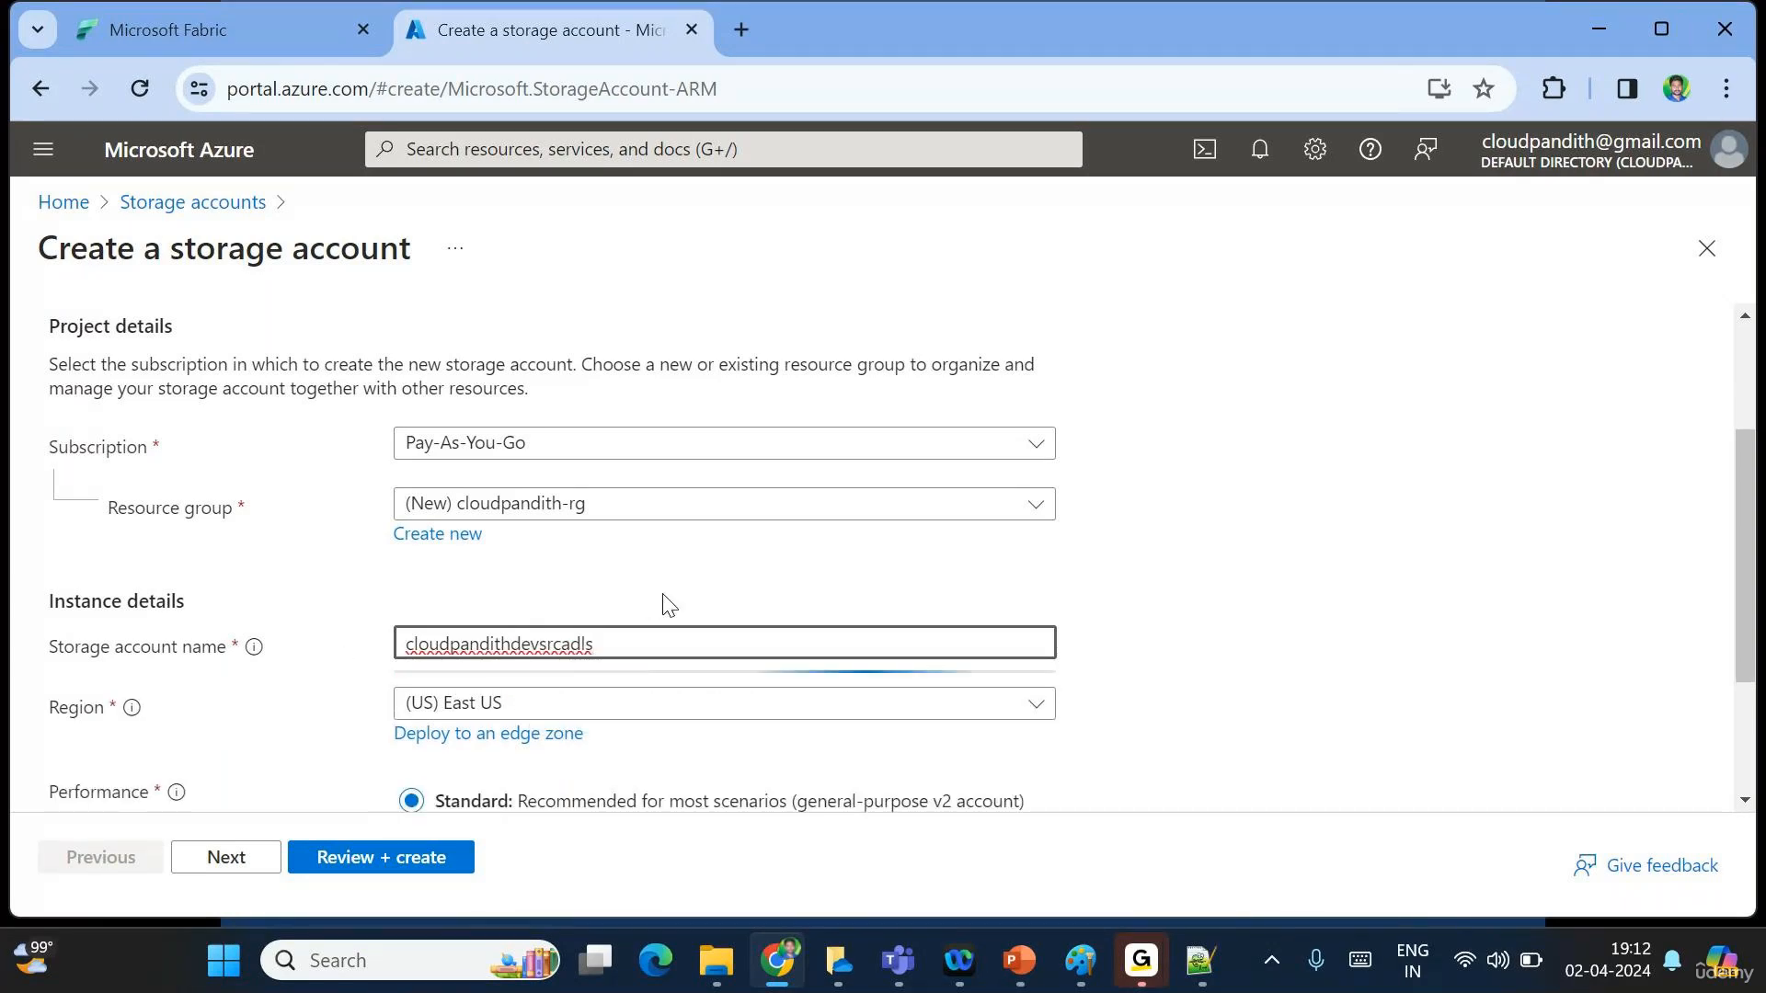
scroll(670, 721, down, 1)
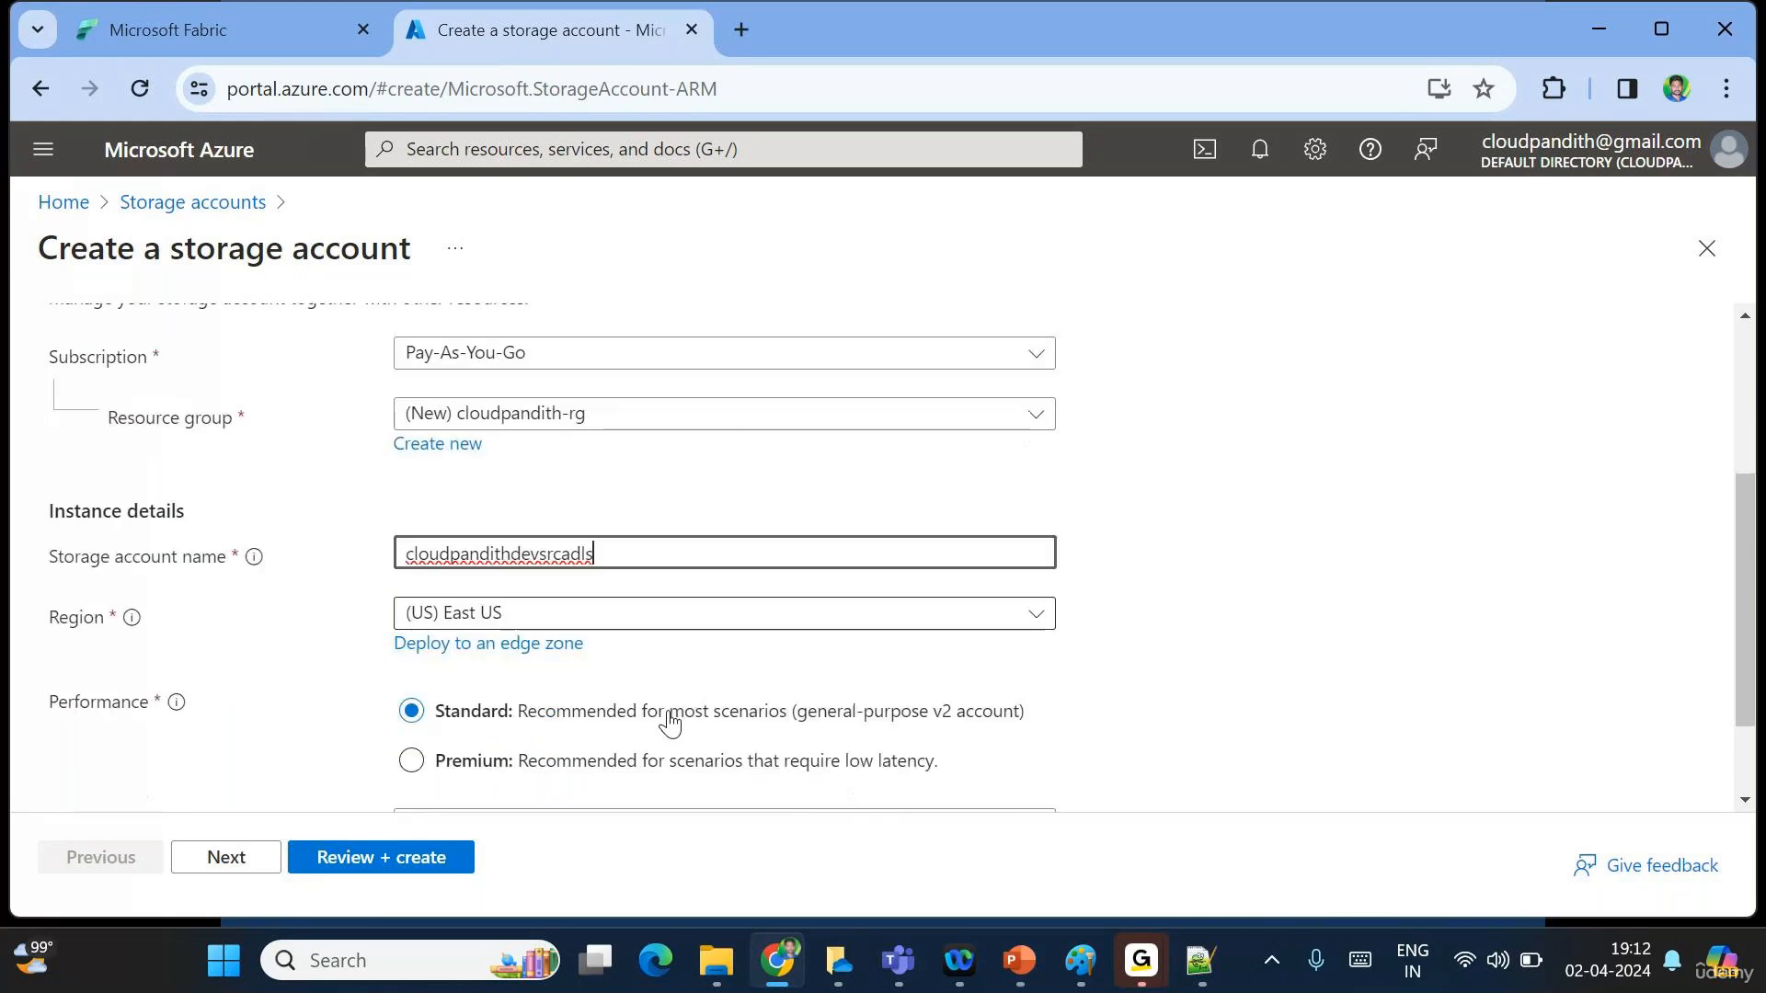
double_click(522, 558)
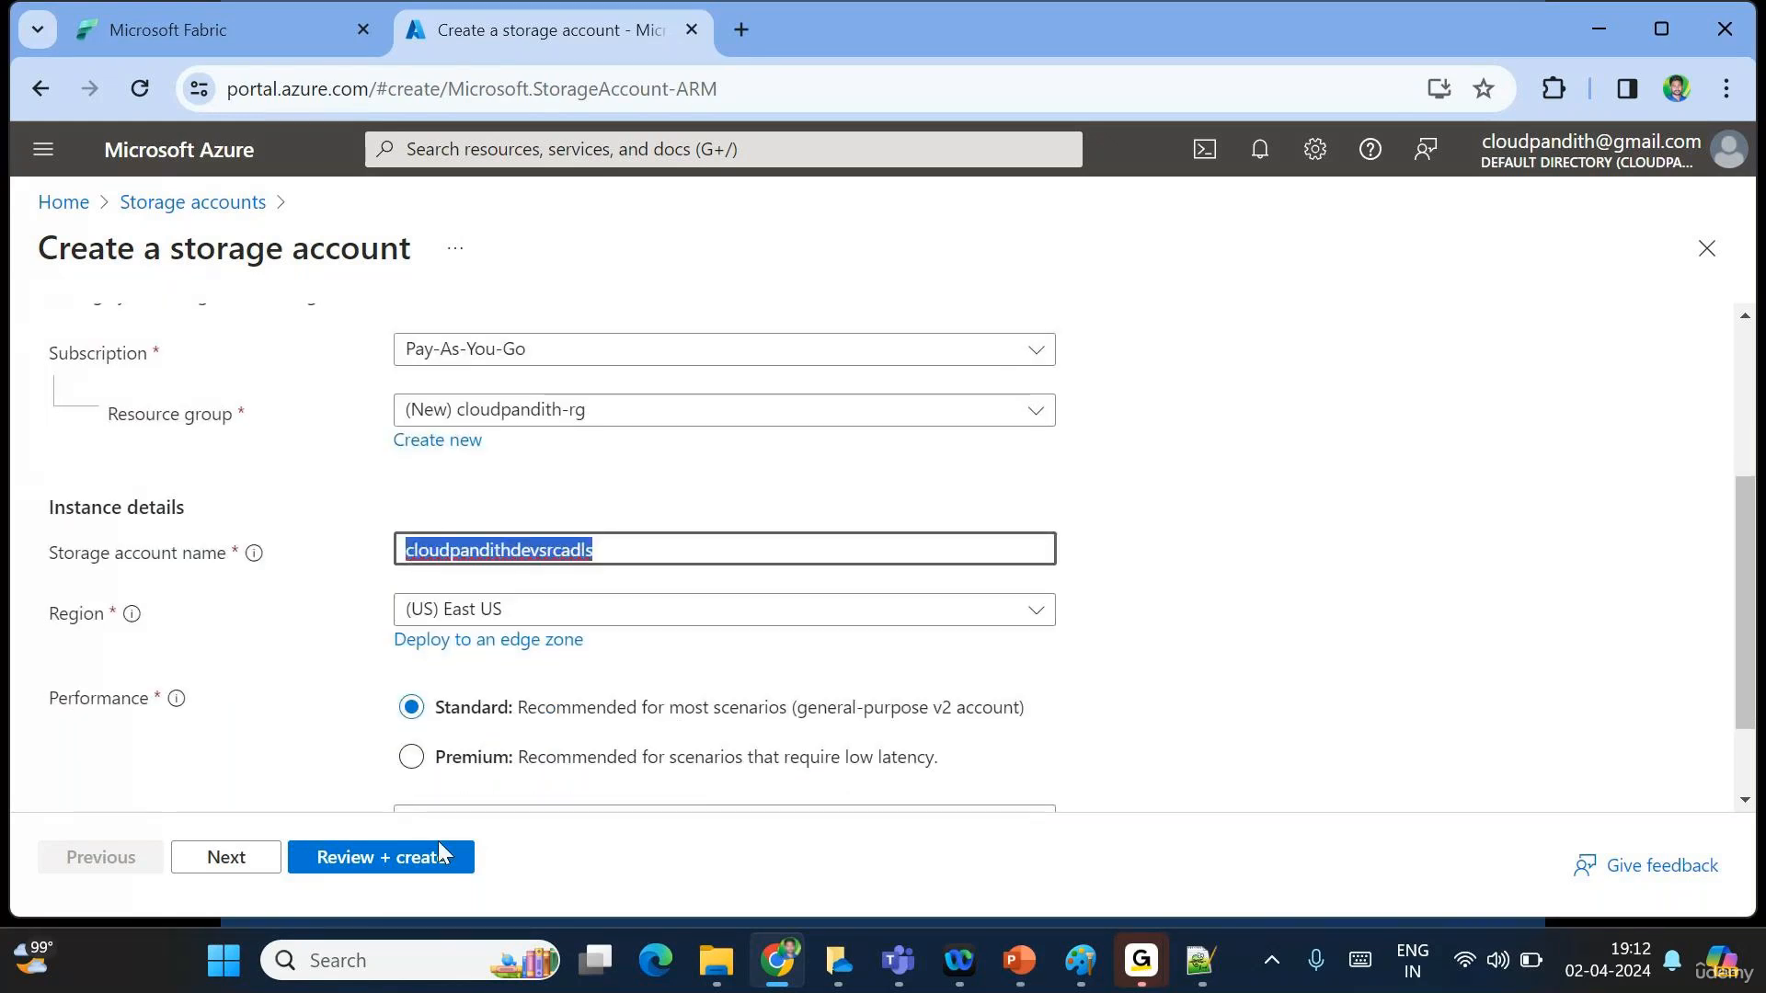
Check the storage account's review summary, then return to the basic settings to check region, performance and redundancy.
scroll(410, 745, down, 1)
click(361, 857)
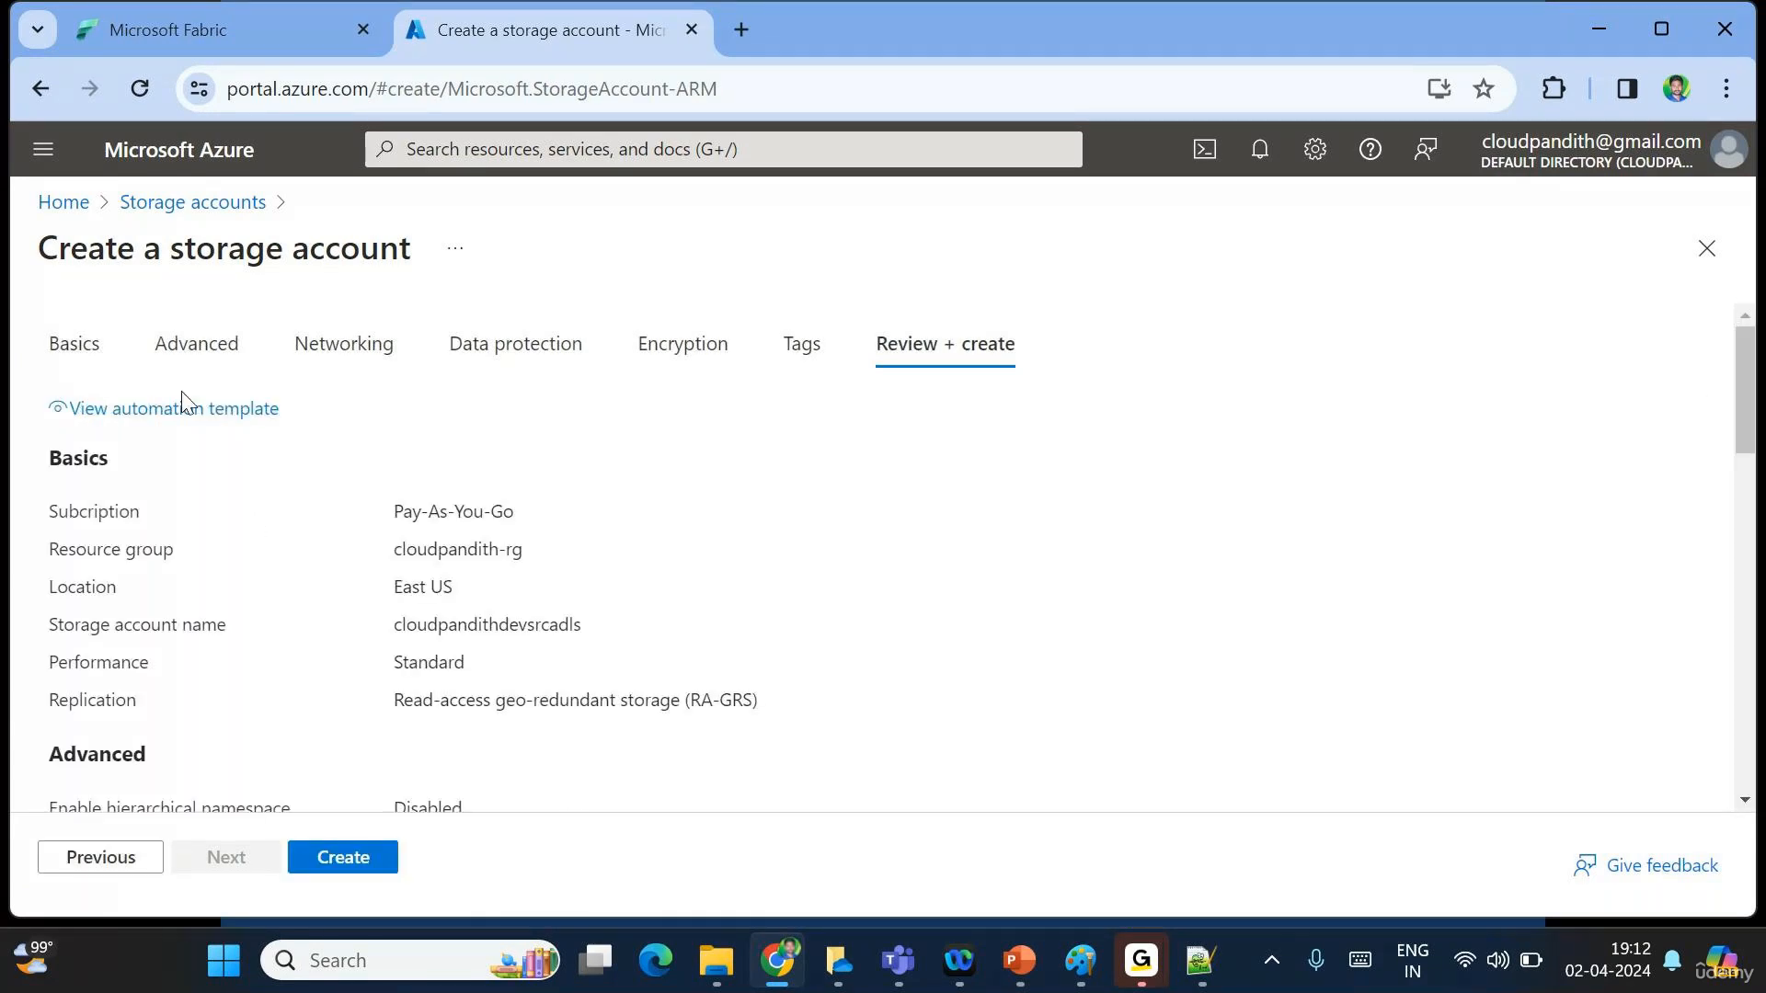
click(92, 353)
scroll(524, 701, down, 3)
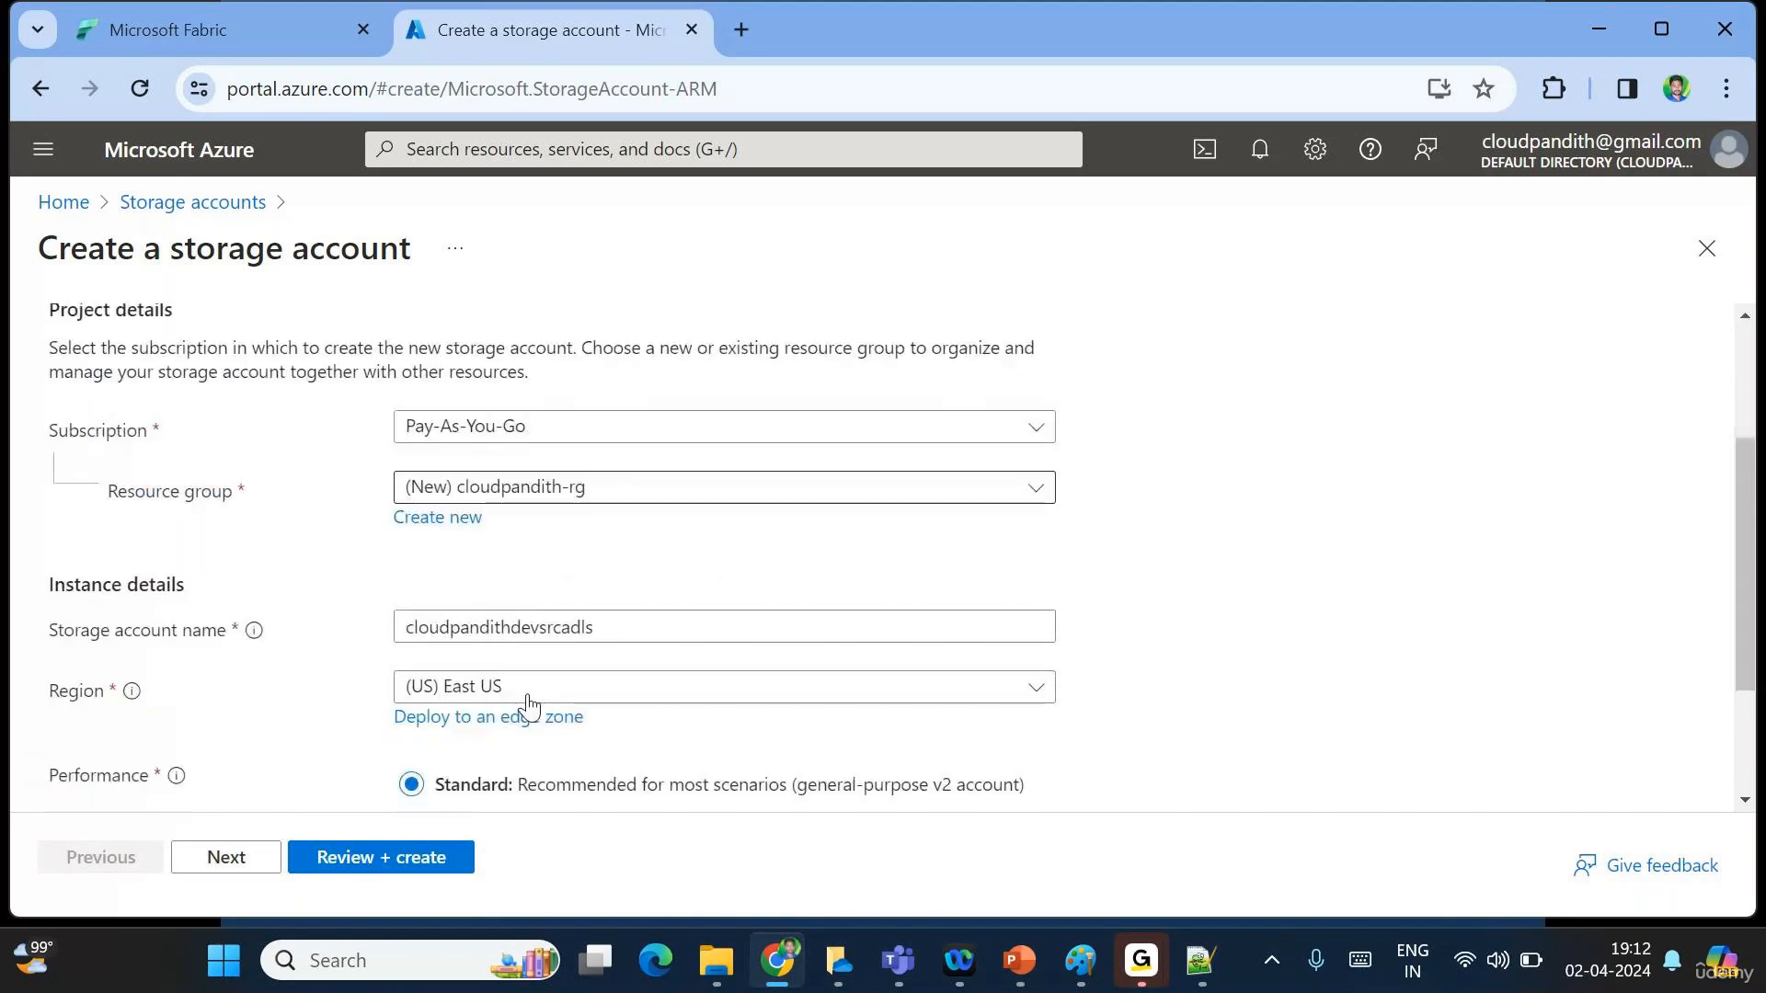
scroll(580, 528, down, 2)
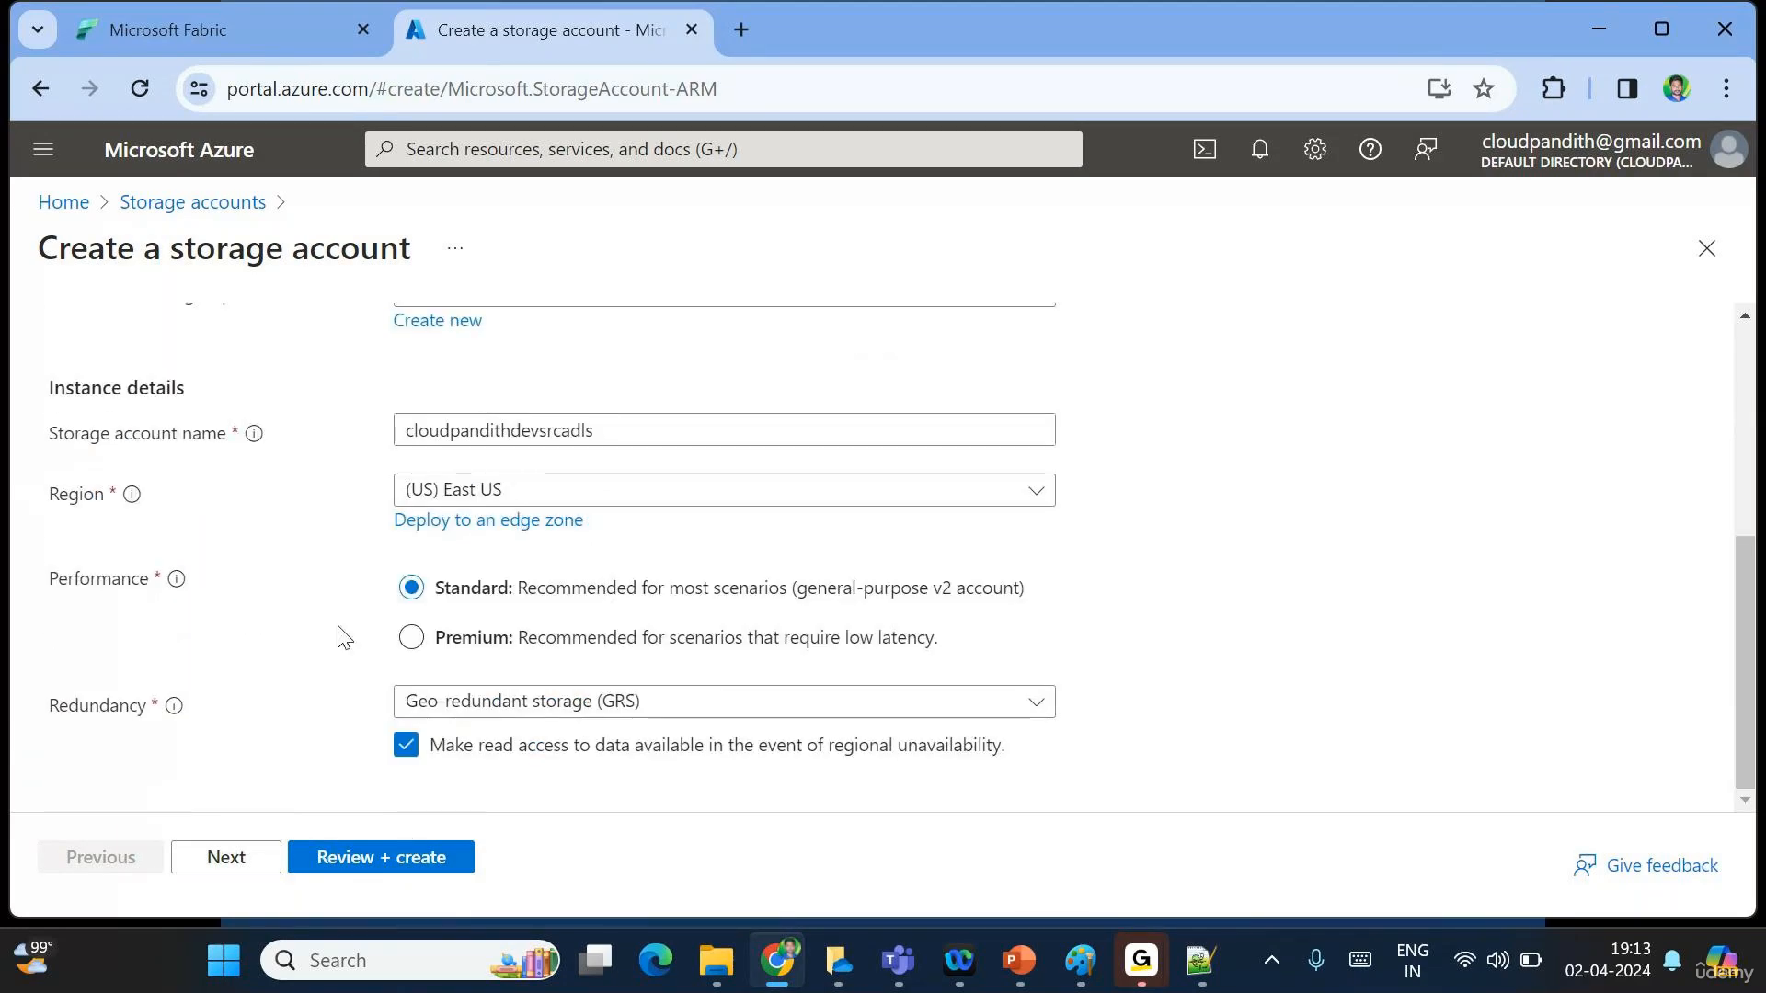
scroll(339, 631, up, 5)
Enable the hierarchical namespace in the storage account's advanced settings.
click(244, 869)
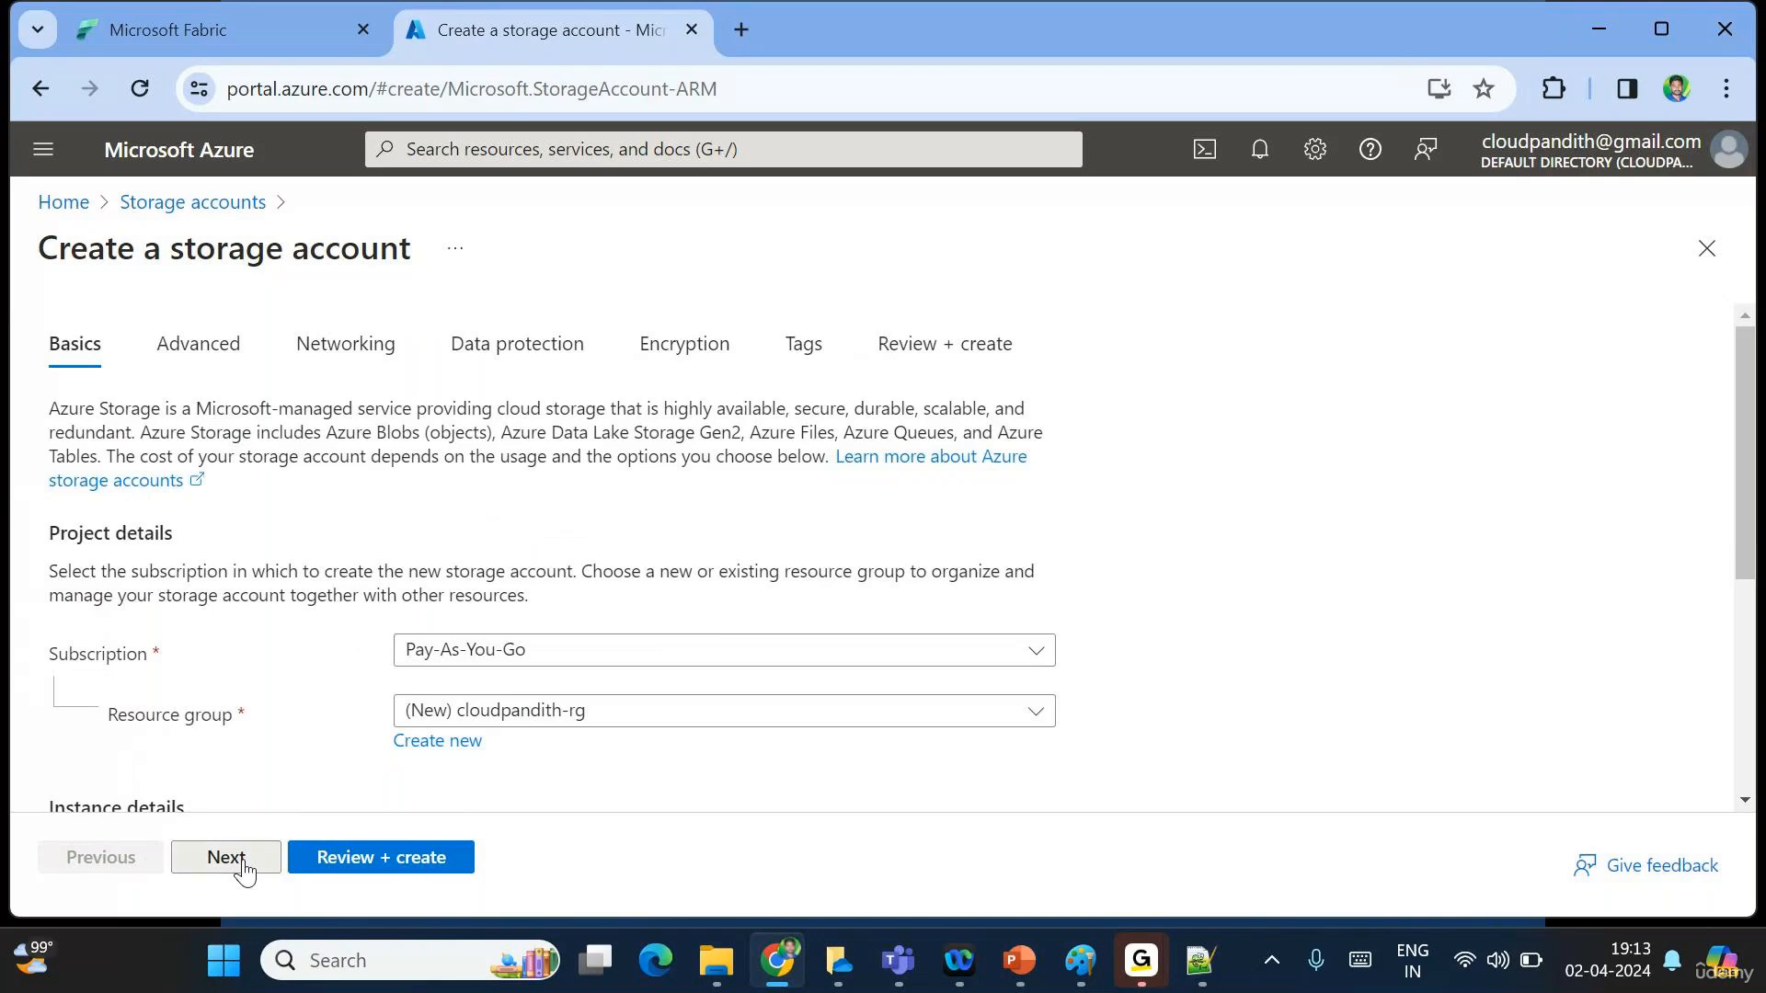
scroll(441, 664, down, 3)
scroll(446, 674, up, 3)
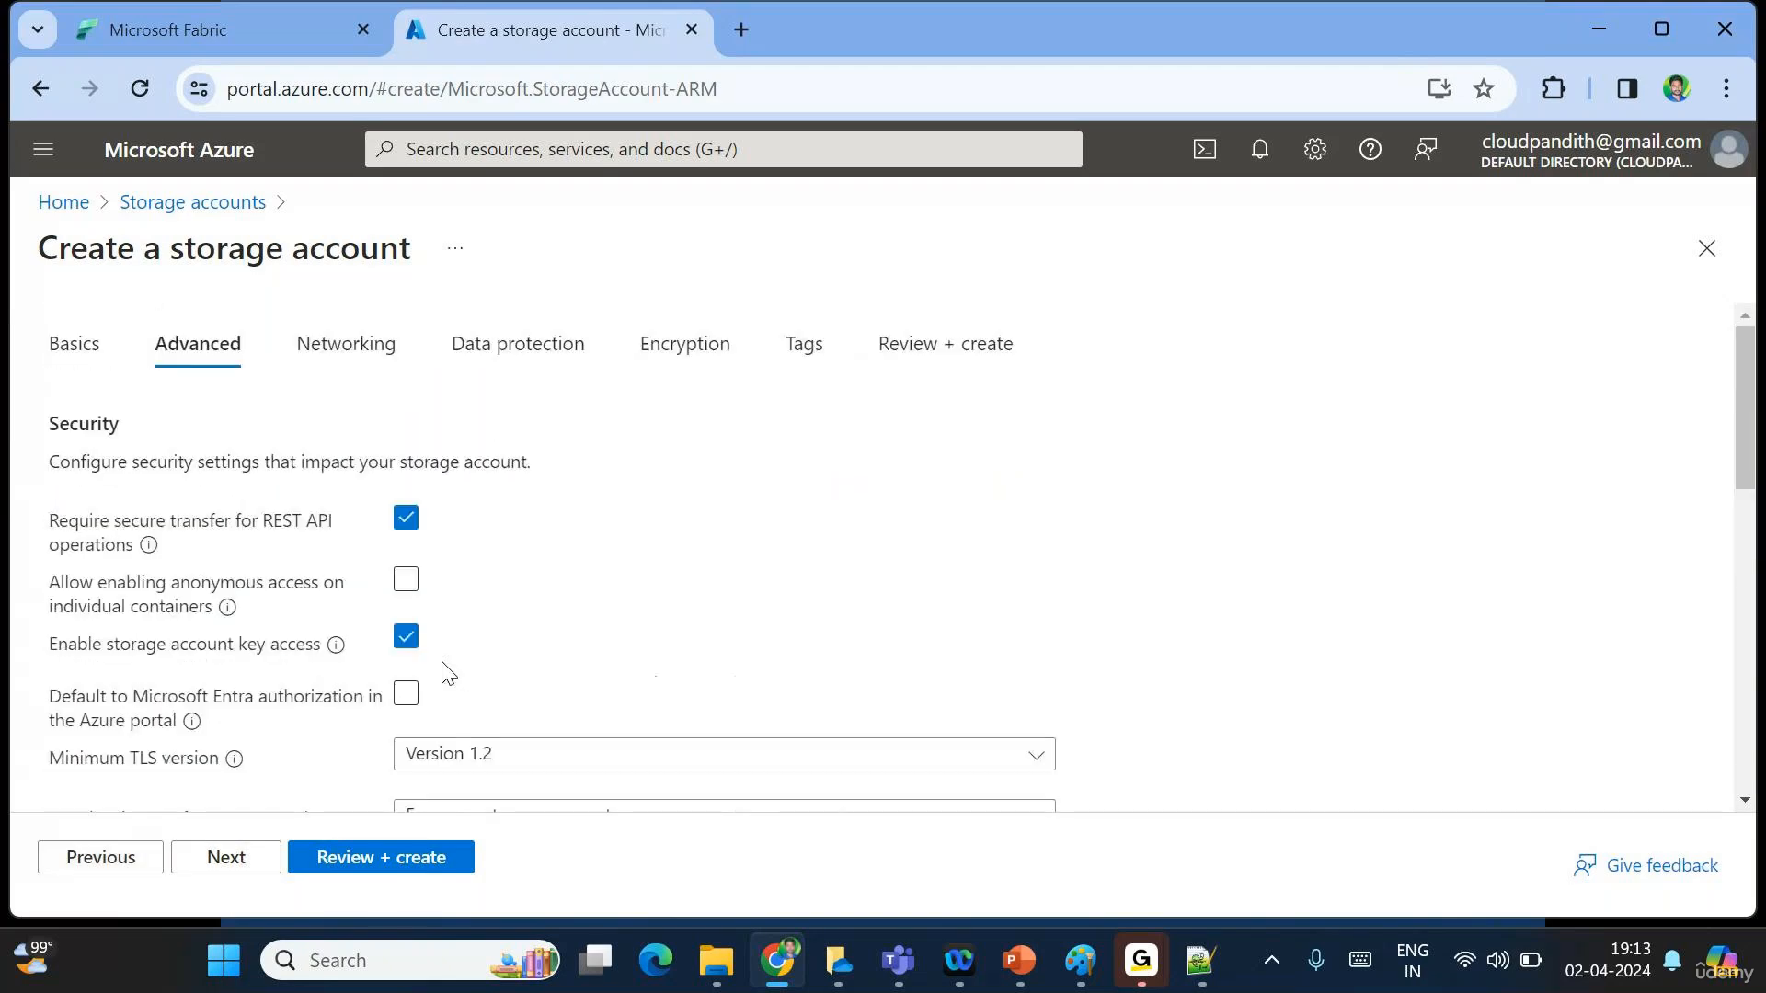
scroll(312, 576, down, 4)
scroll(313, 575, down, 5)
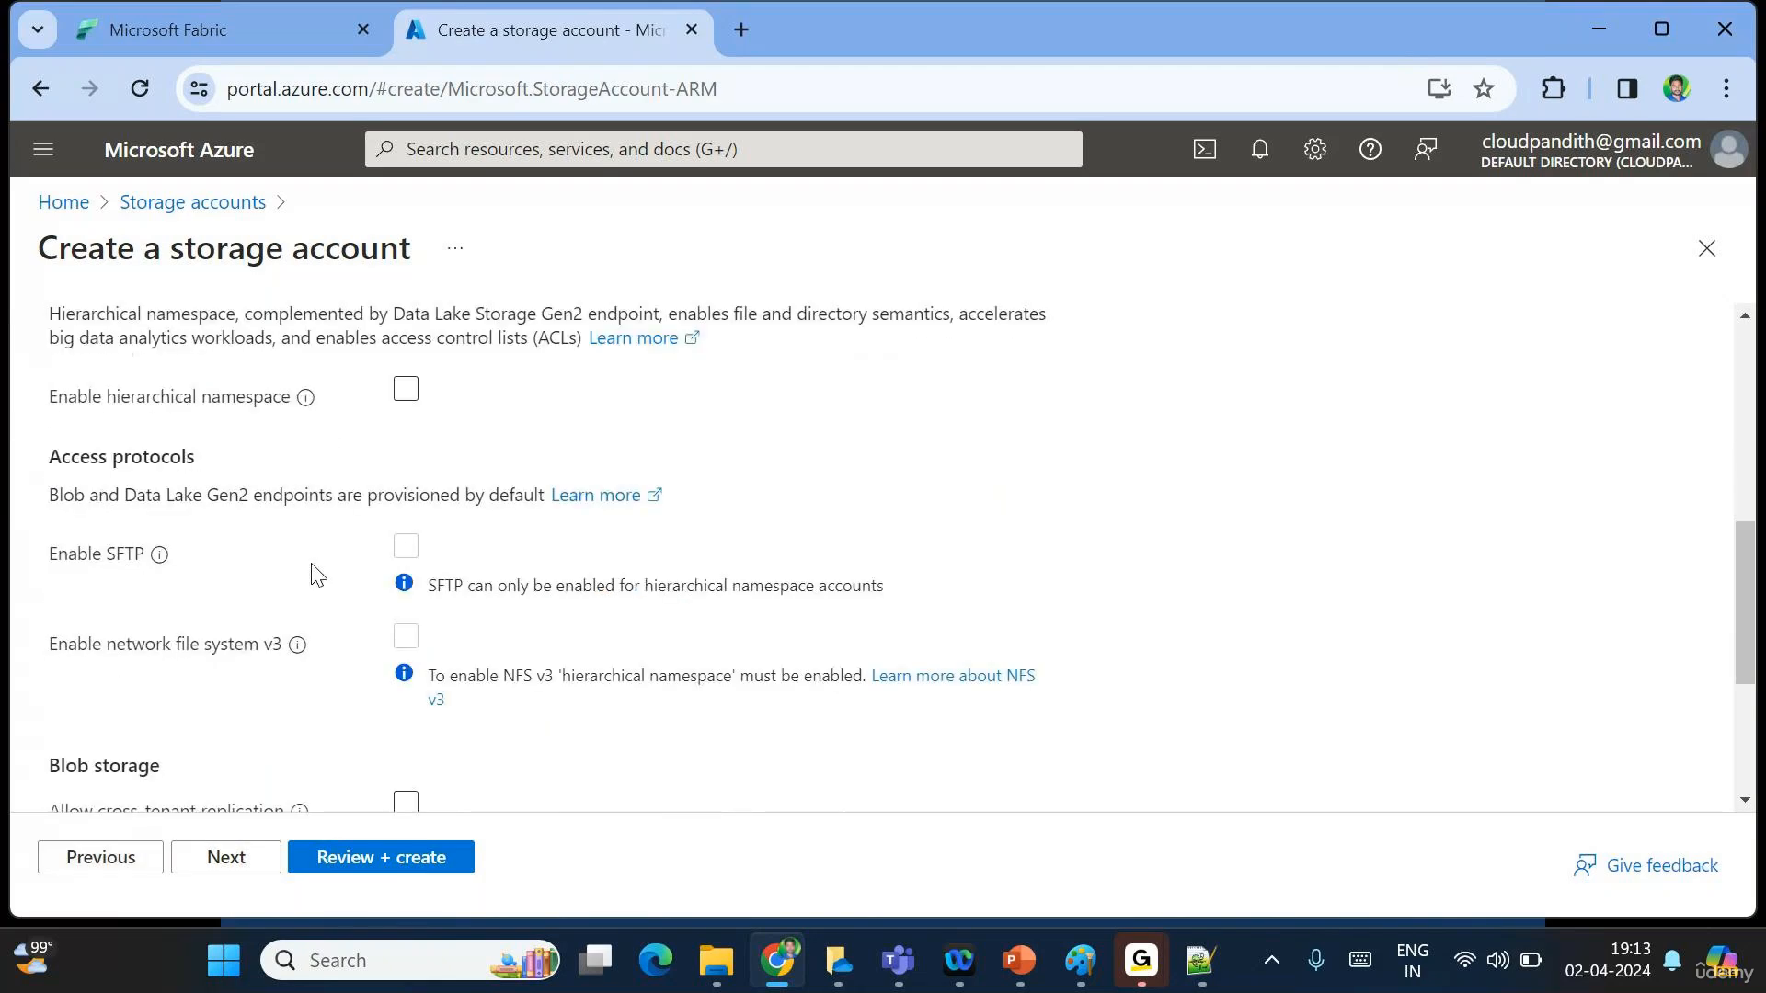
scroll(317, 575, up, 5)
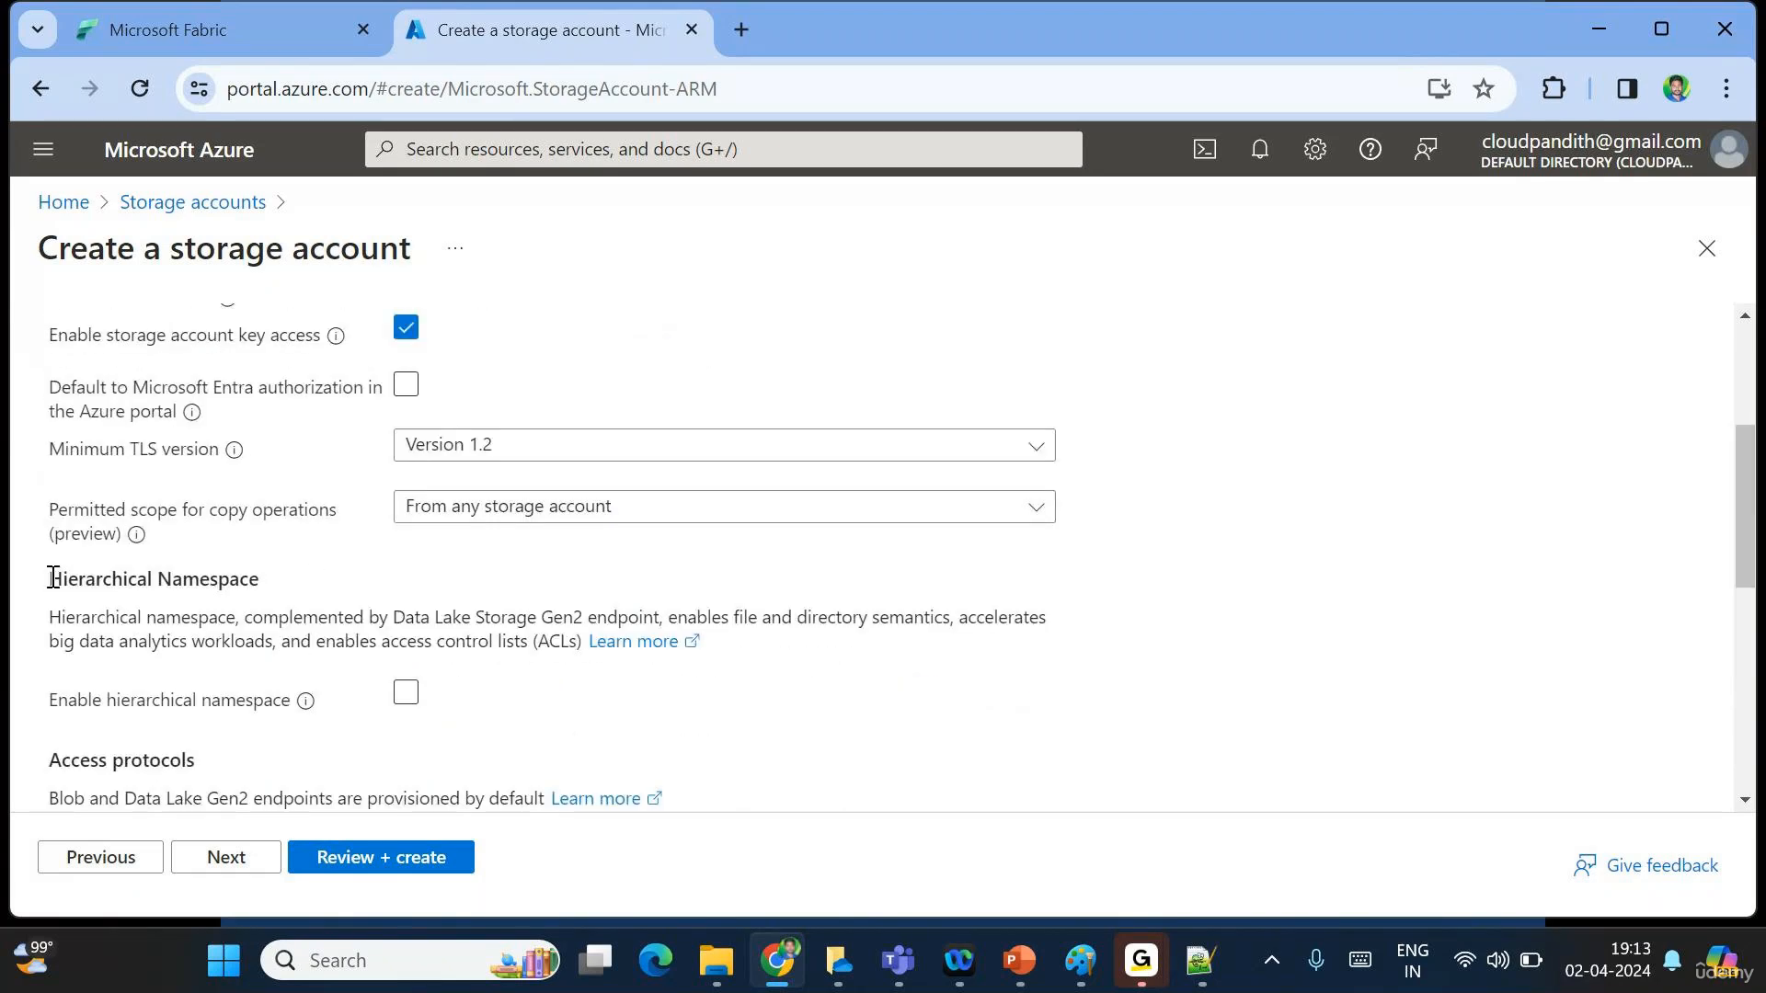
drag(53, 577, 292, 614)
click(405, 693)
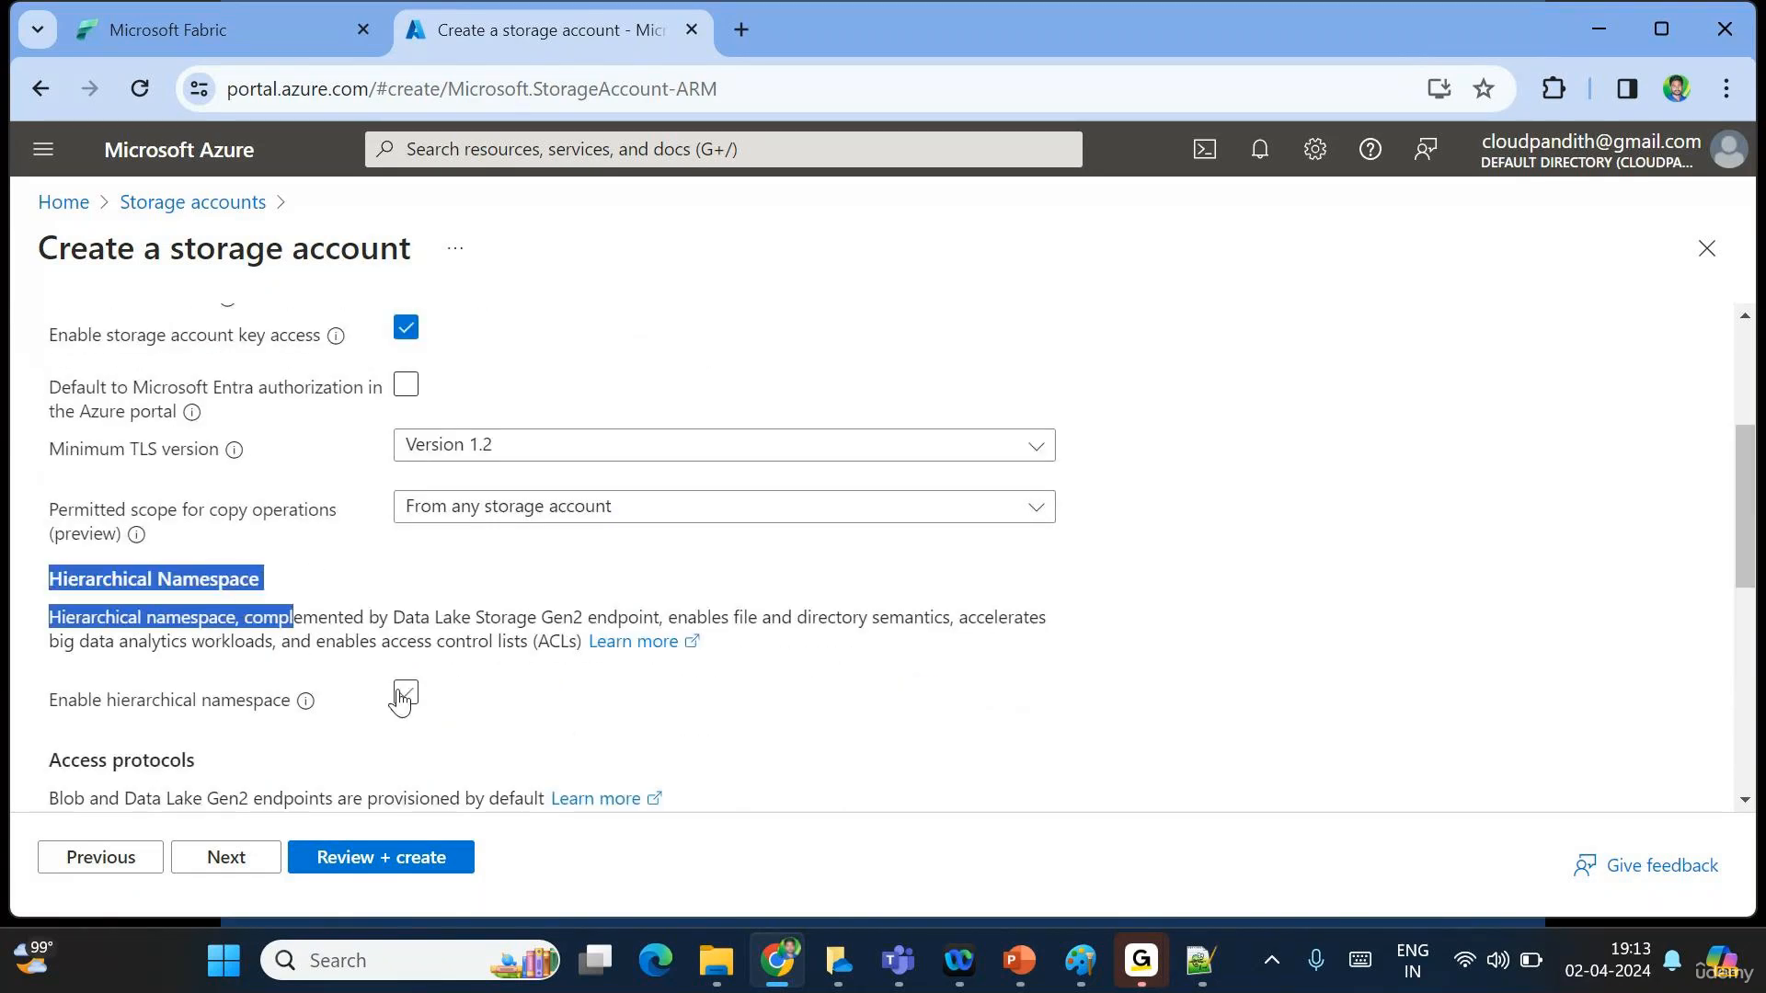
click(52, 631)
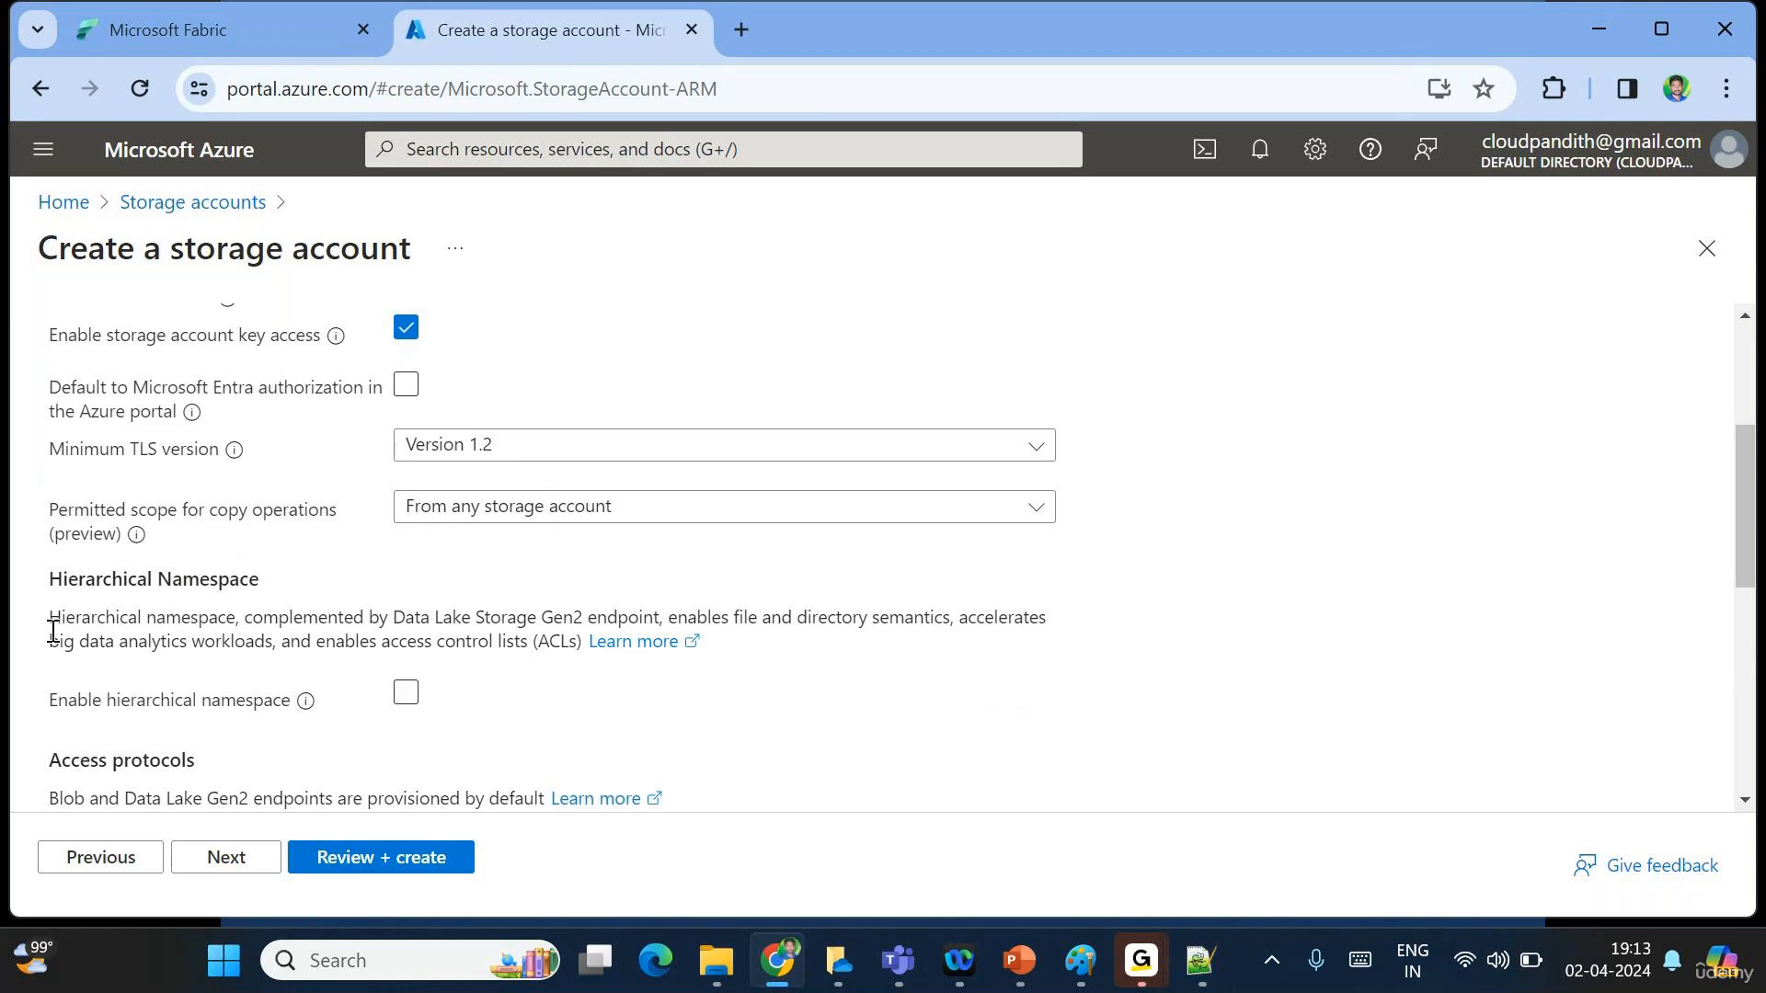
click(403, 697)
scroll(488, 714, up, 1)
Validate the storage account configuration and submit it for deployment.
click(372, 860)
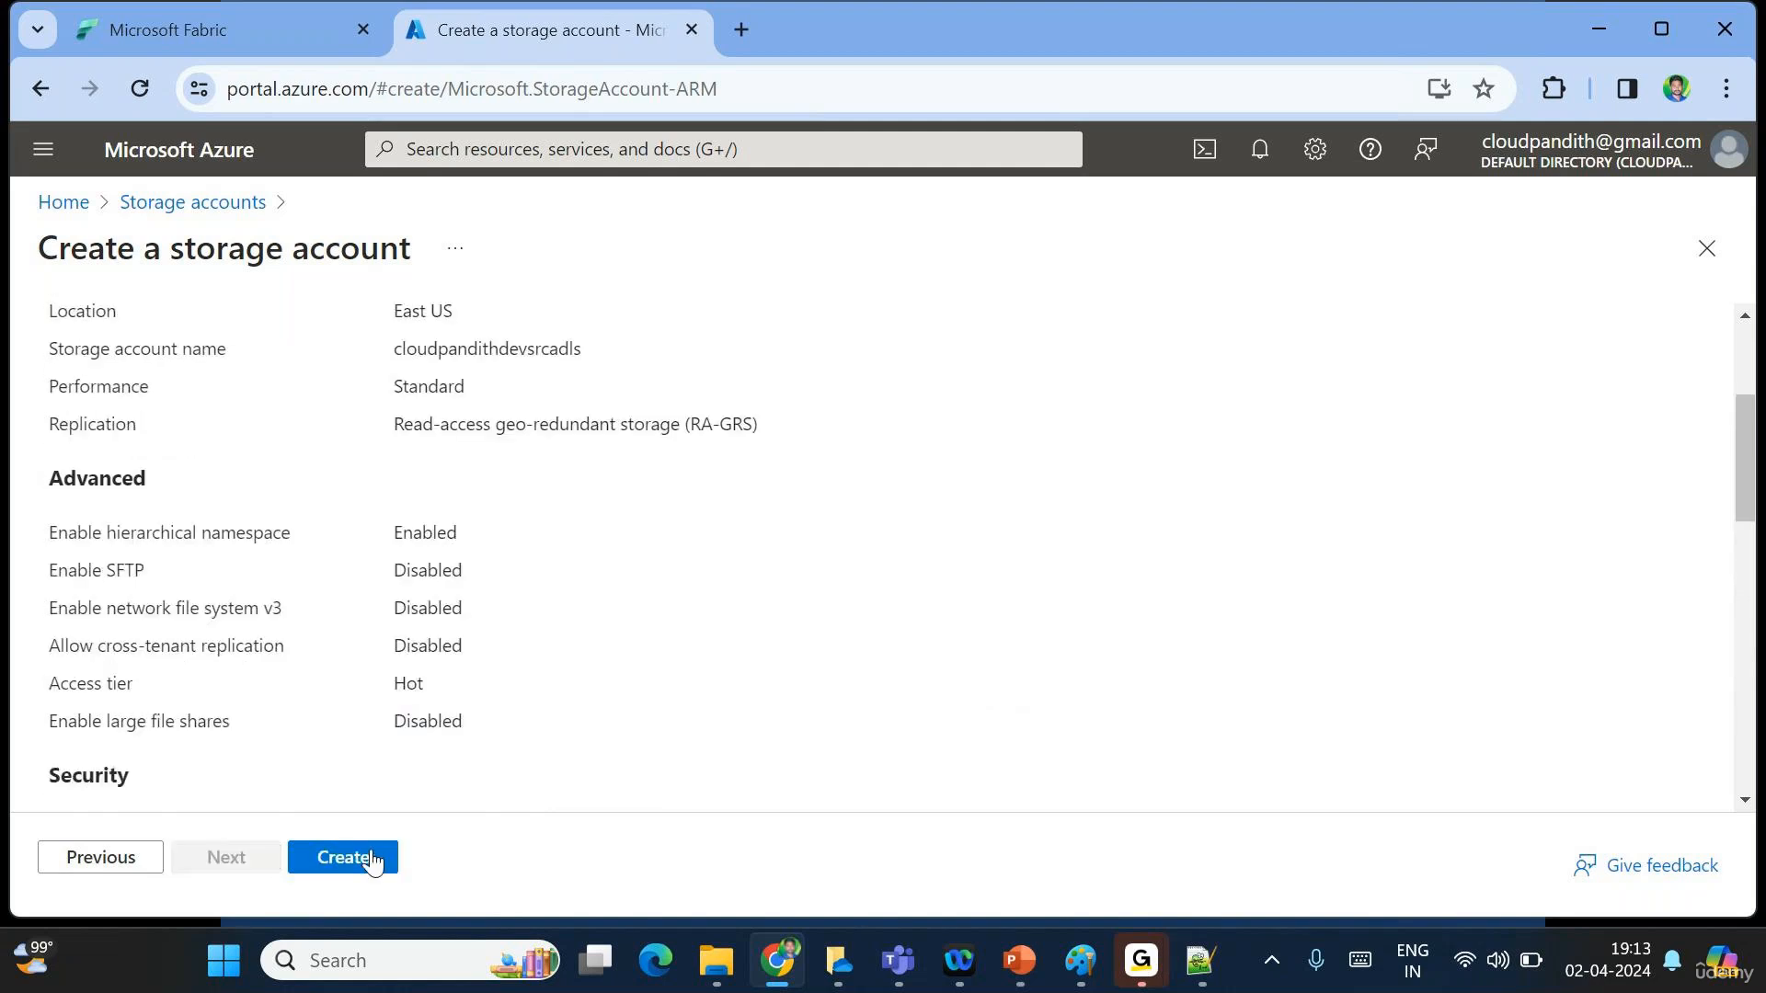
click(367, 855)
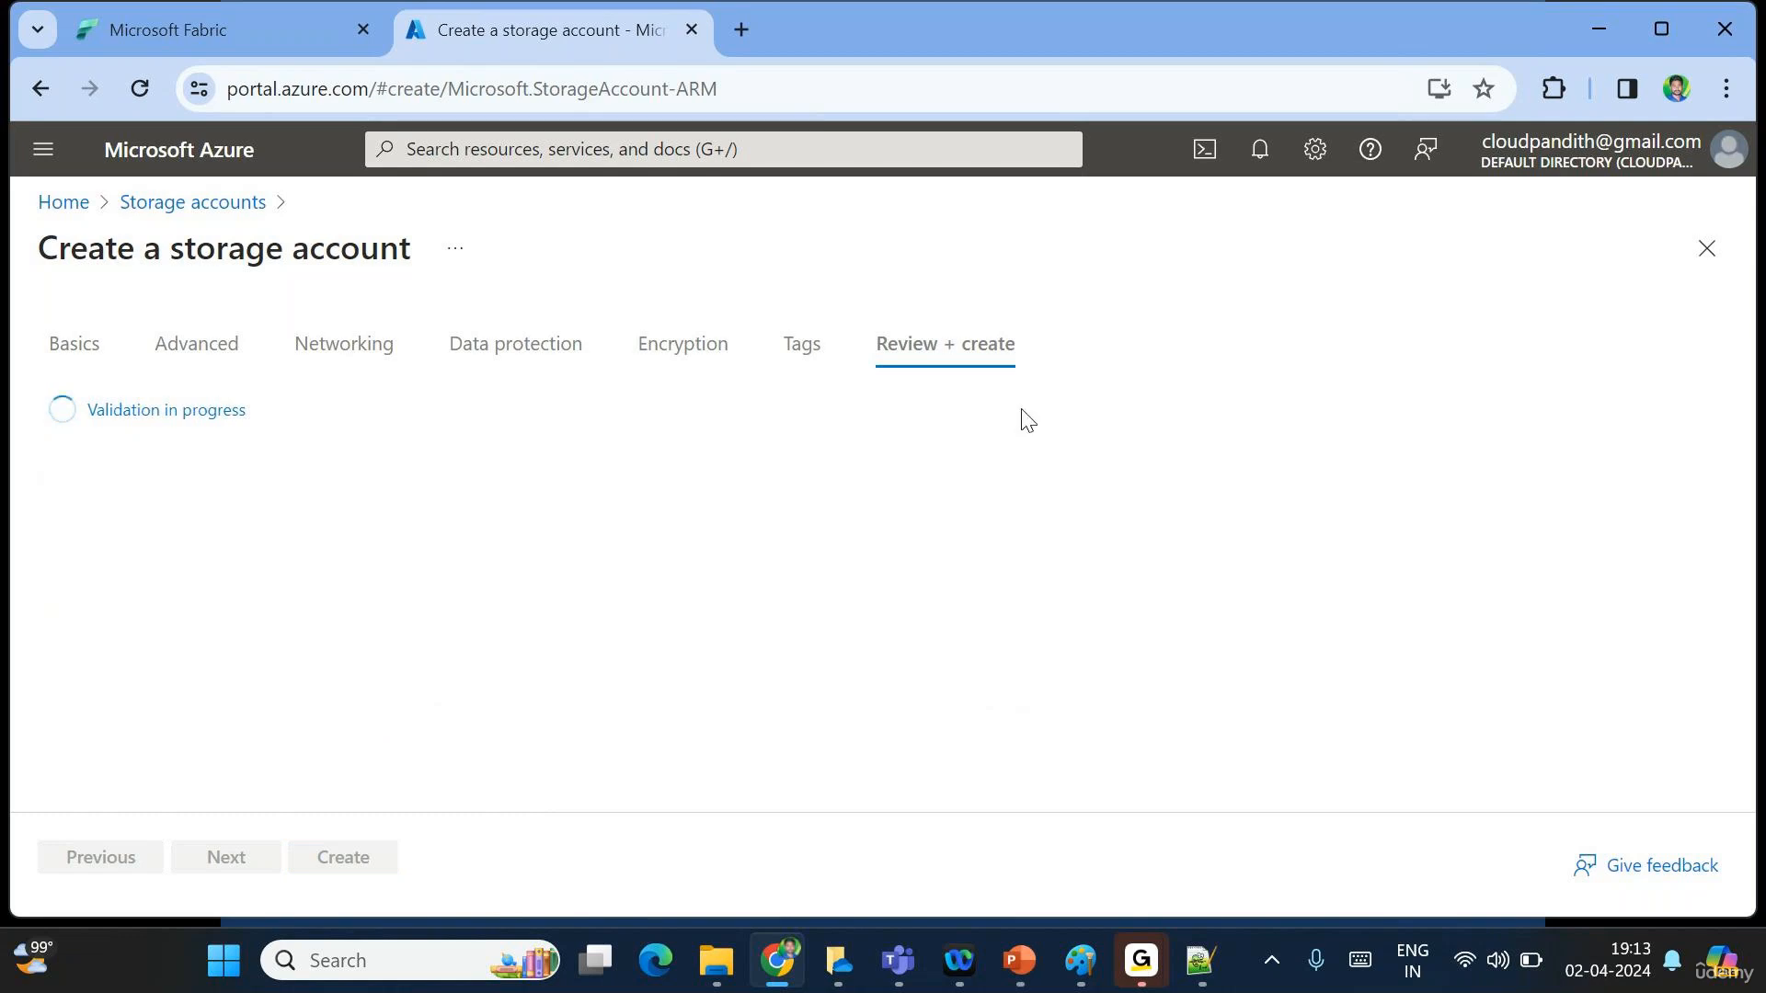
click(949, 352)
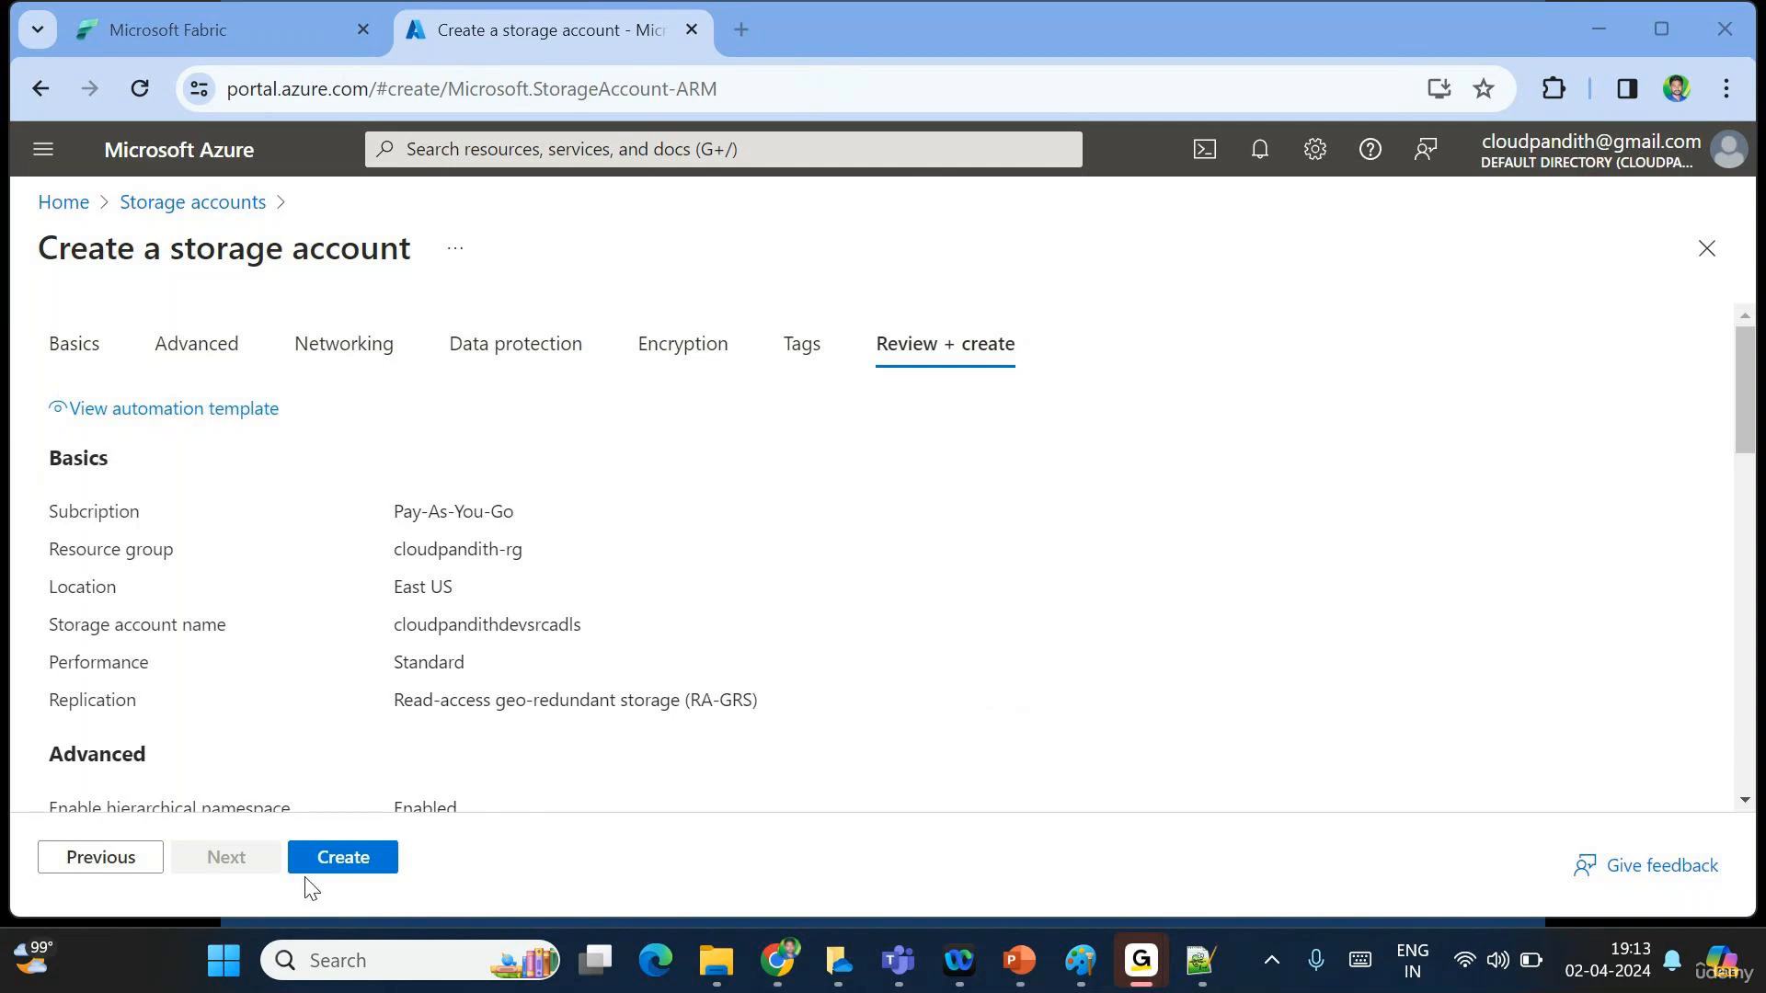
click(367, 859)
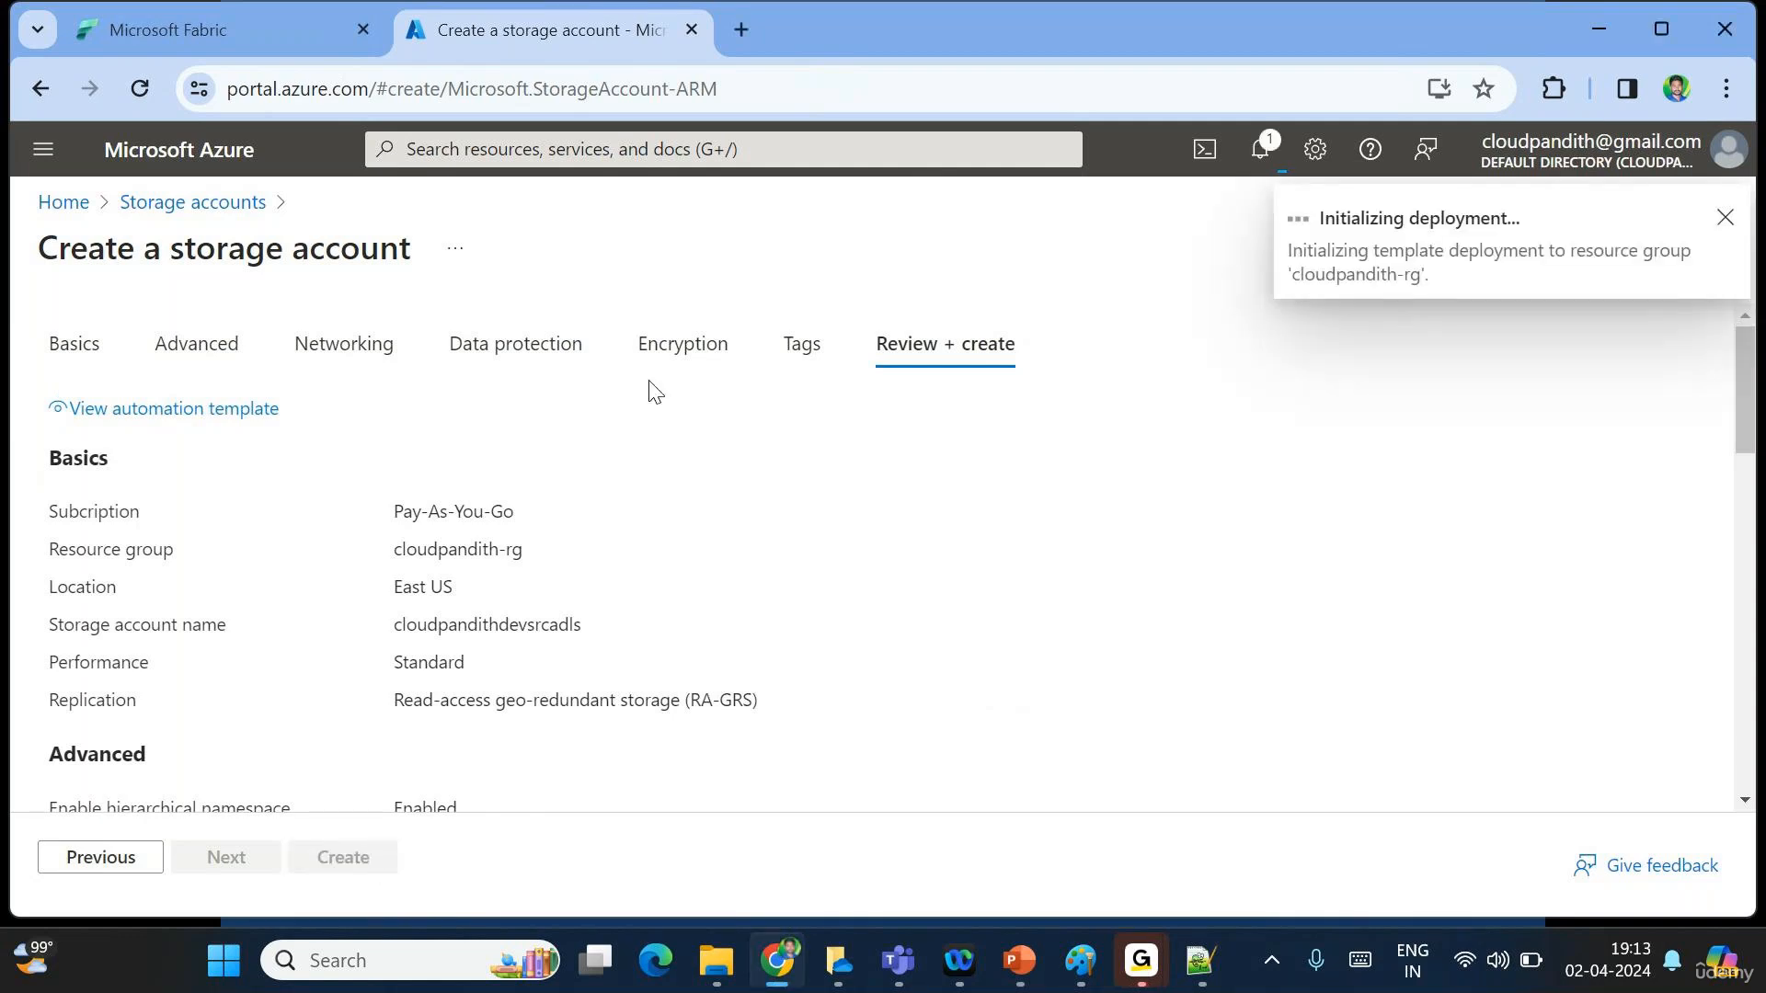
scroll(649, 382, down, 1)
scroll(617, 590, up, 1)
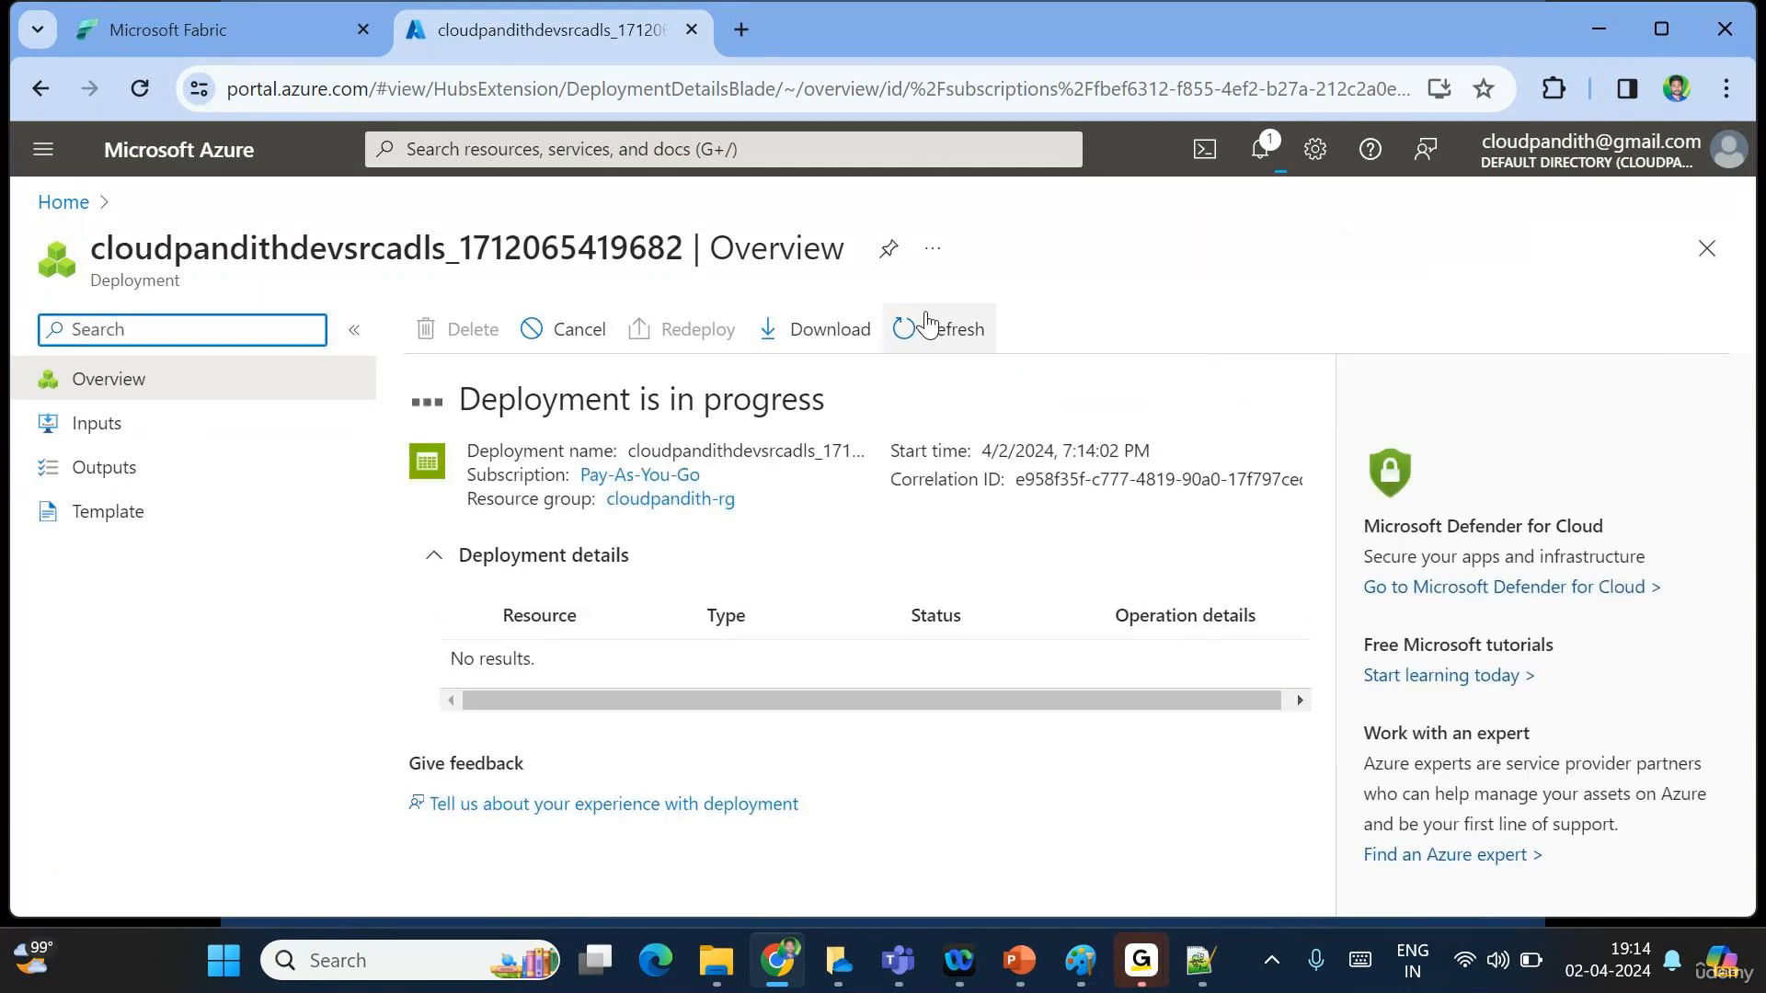
Refresh the deployment status and open the deployed cloudpandithdevsrcadls storage account.
click(938, 324)
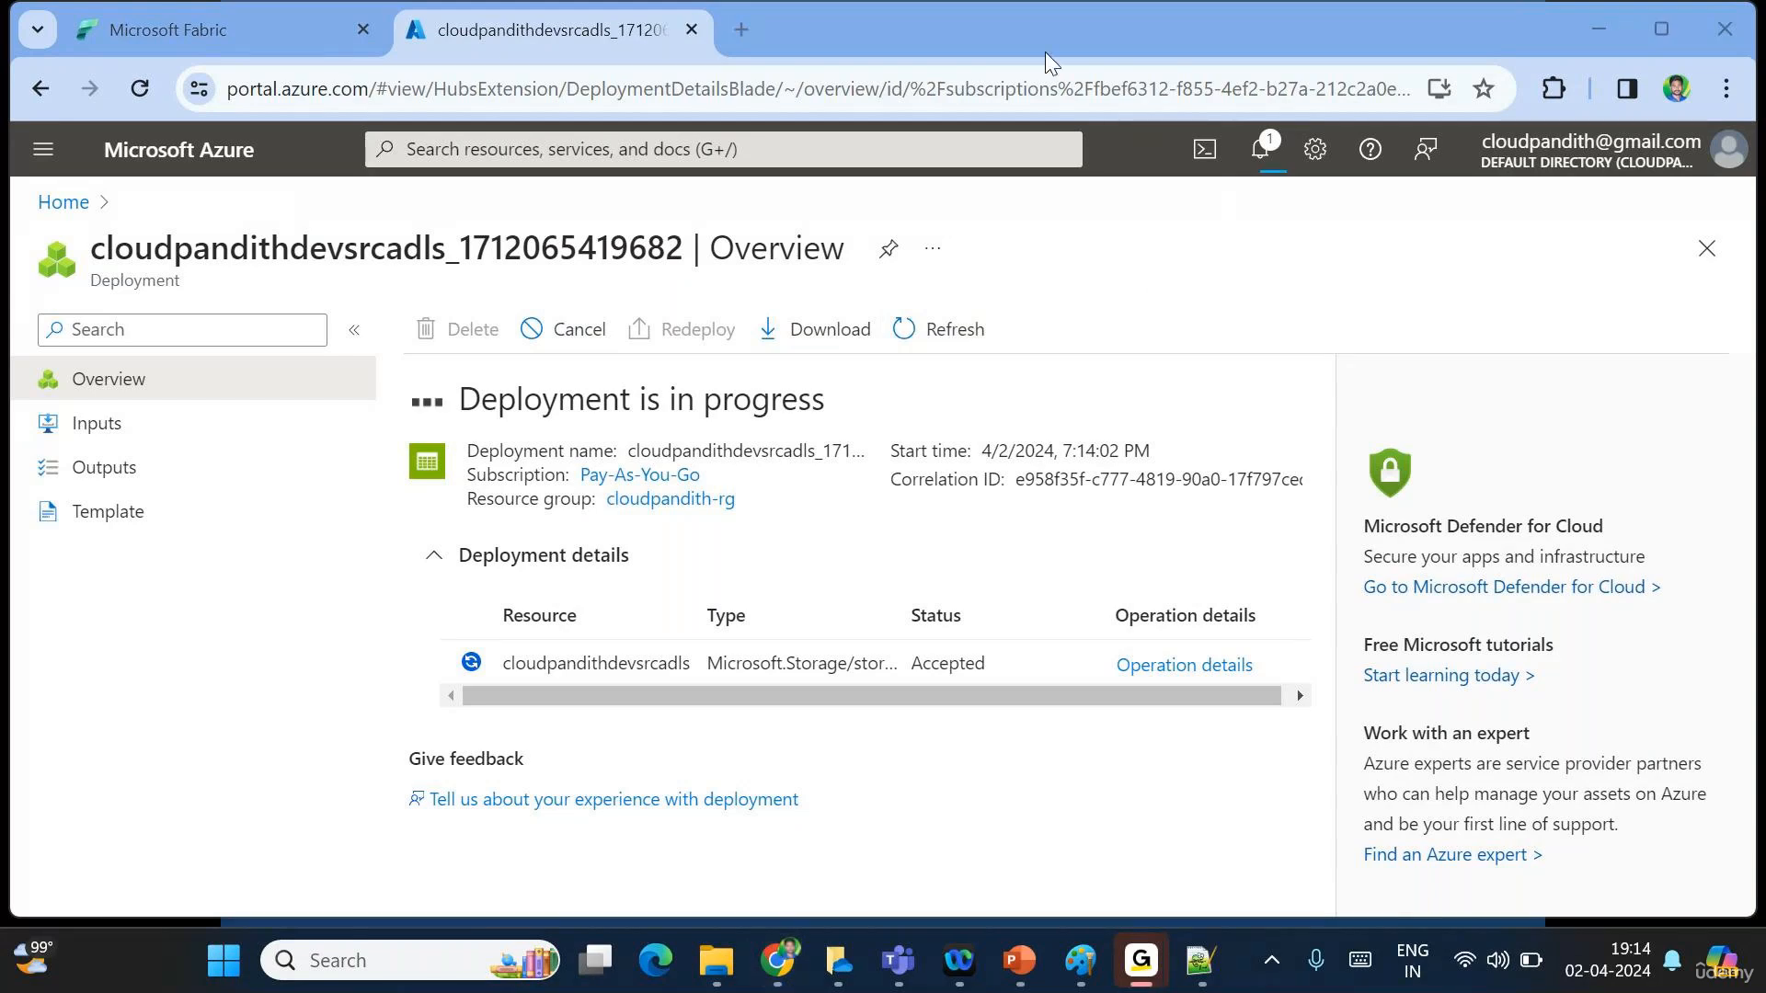
click(941, 332)
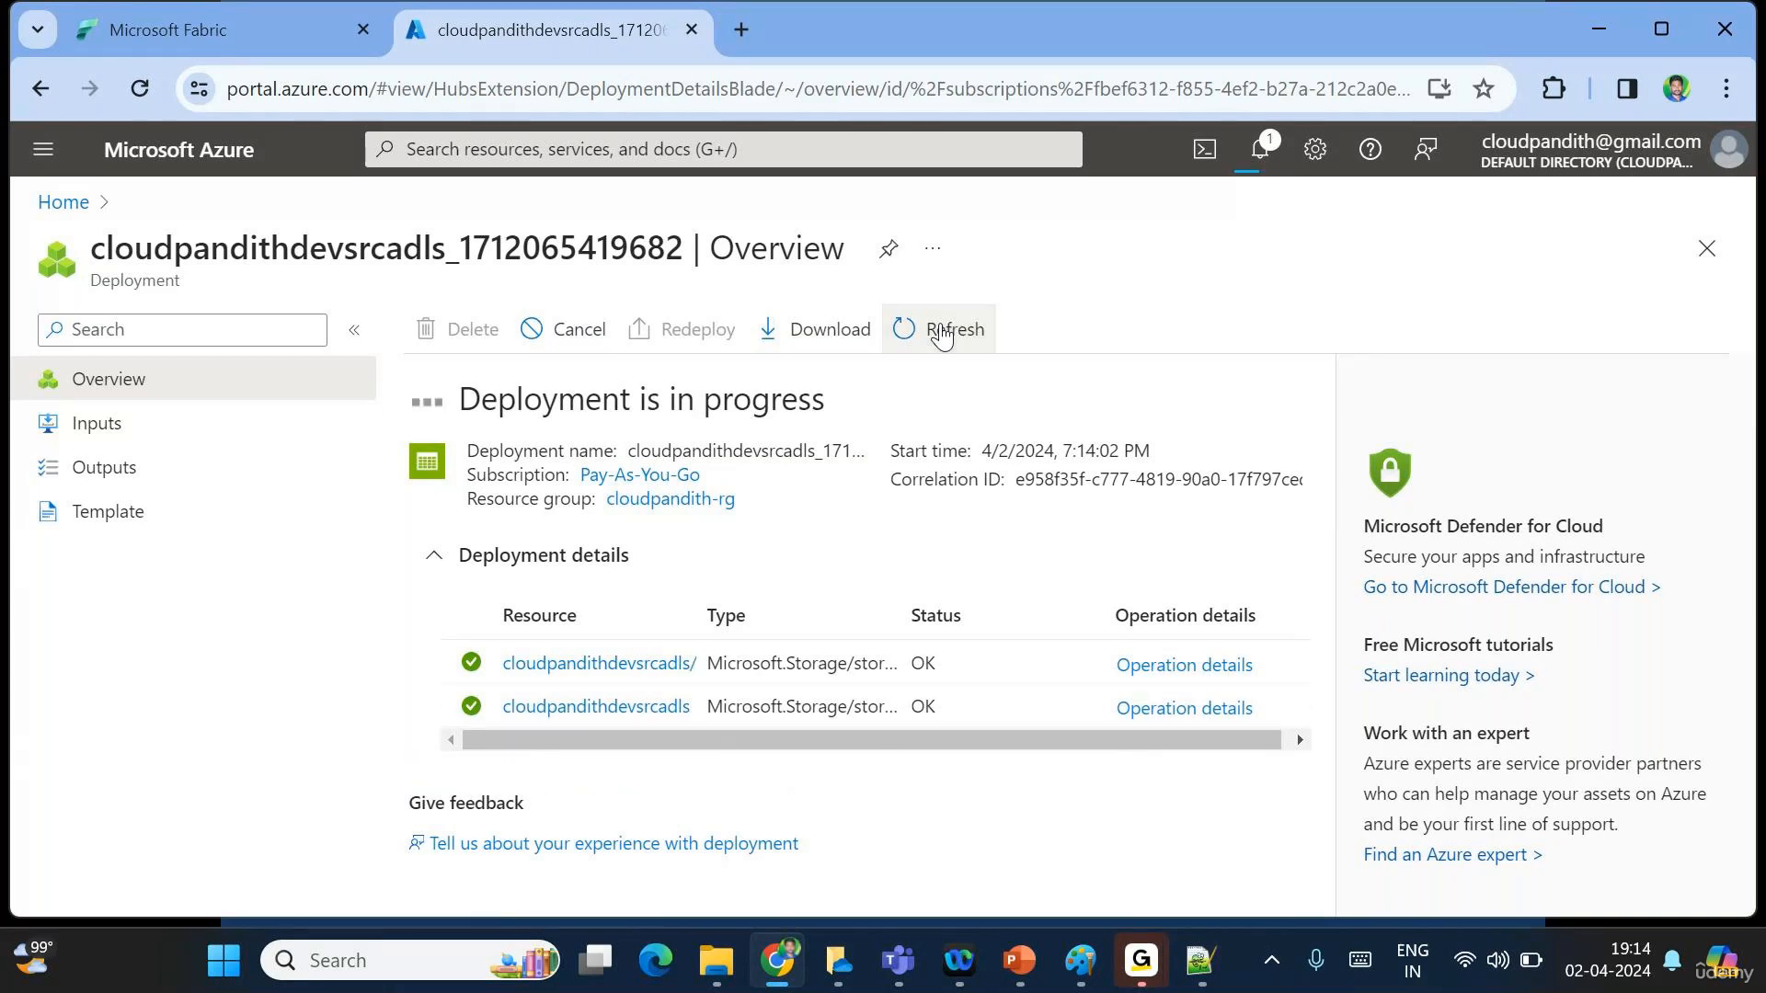
click(545, 658)
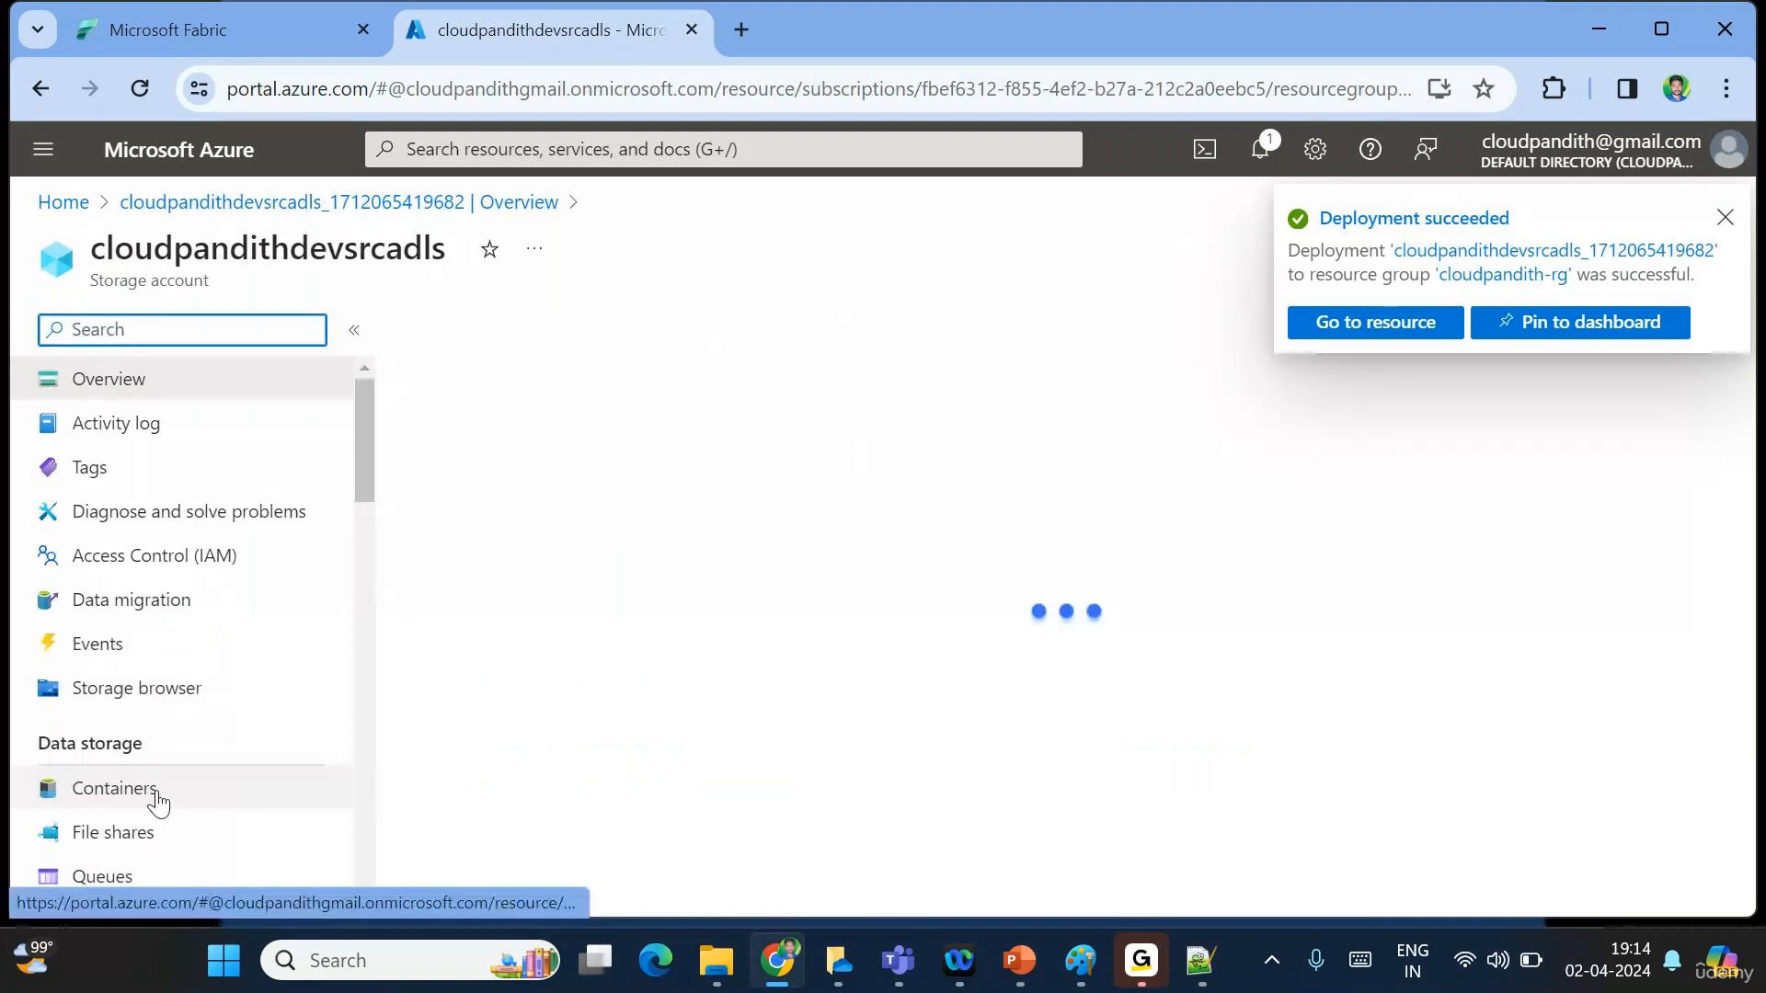
Create a container named global in the storage account and open it.
click(115, 789)
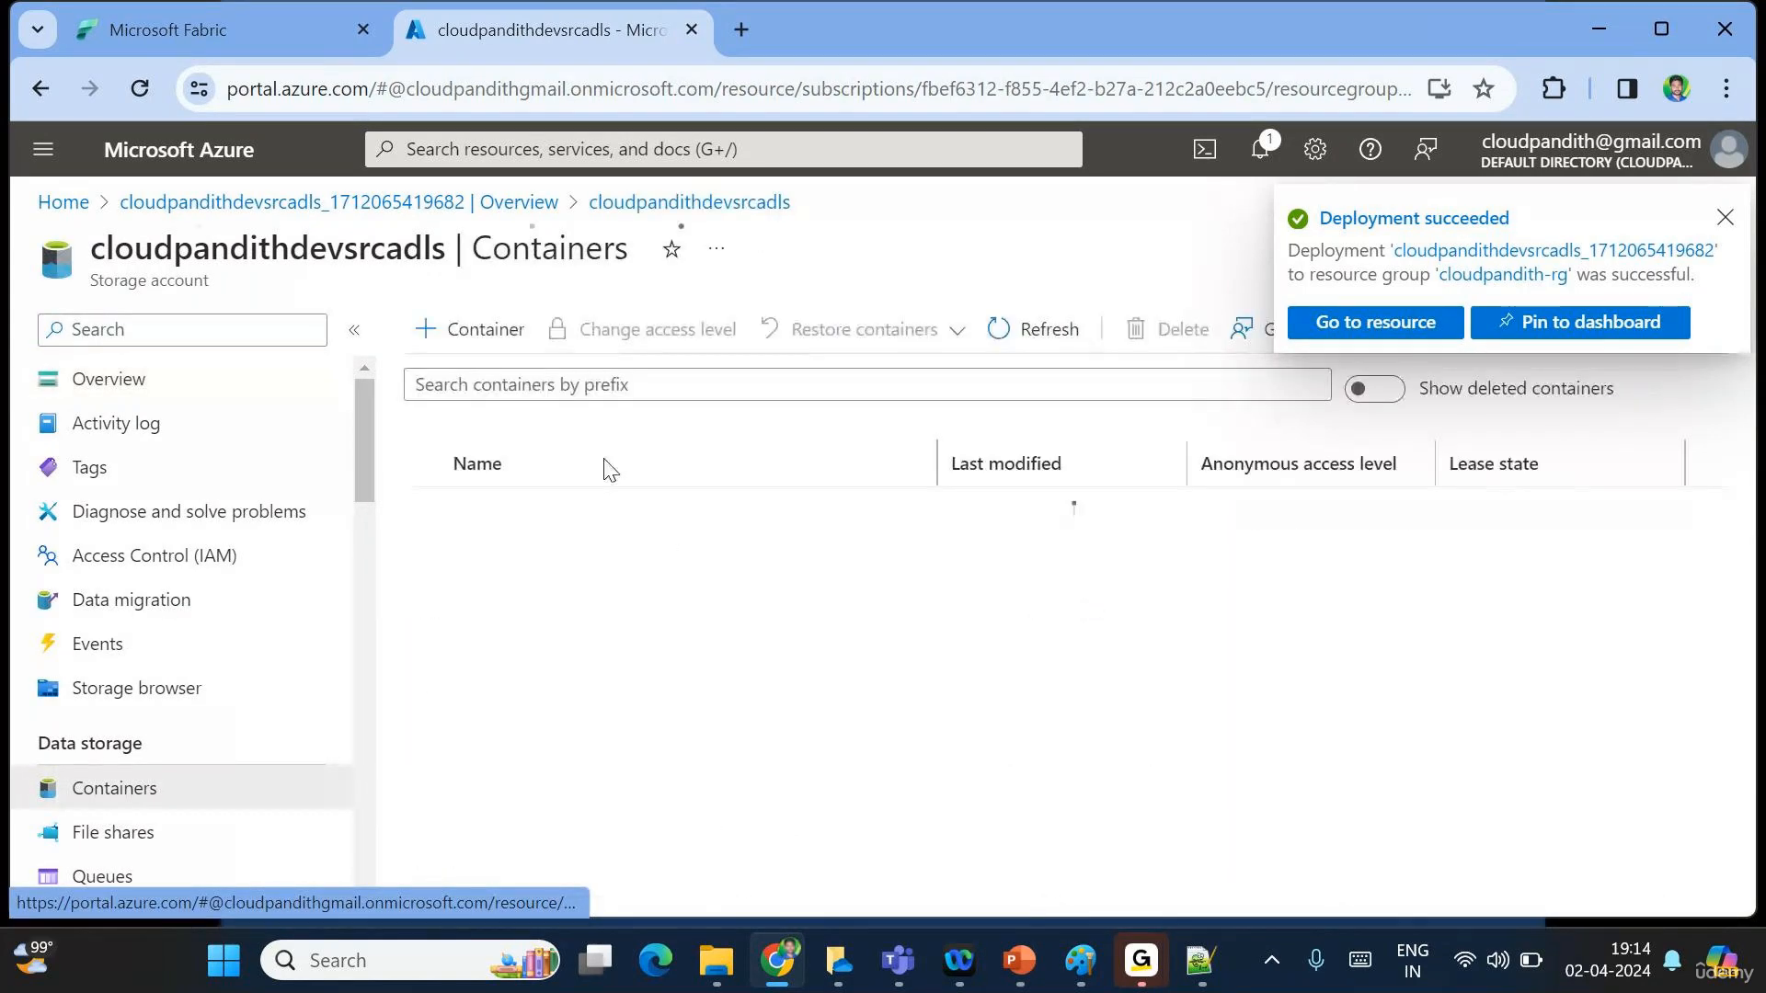
click(504, 349)
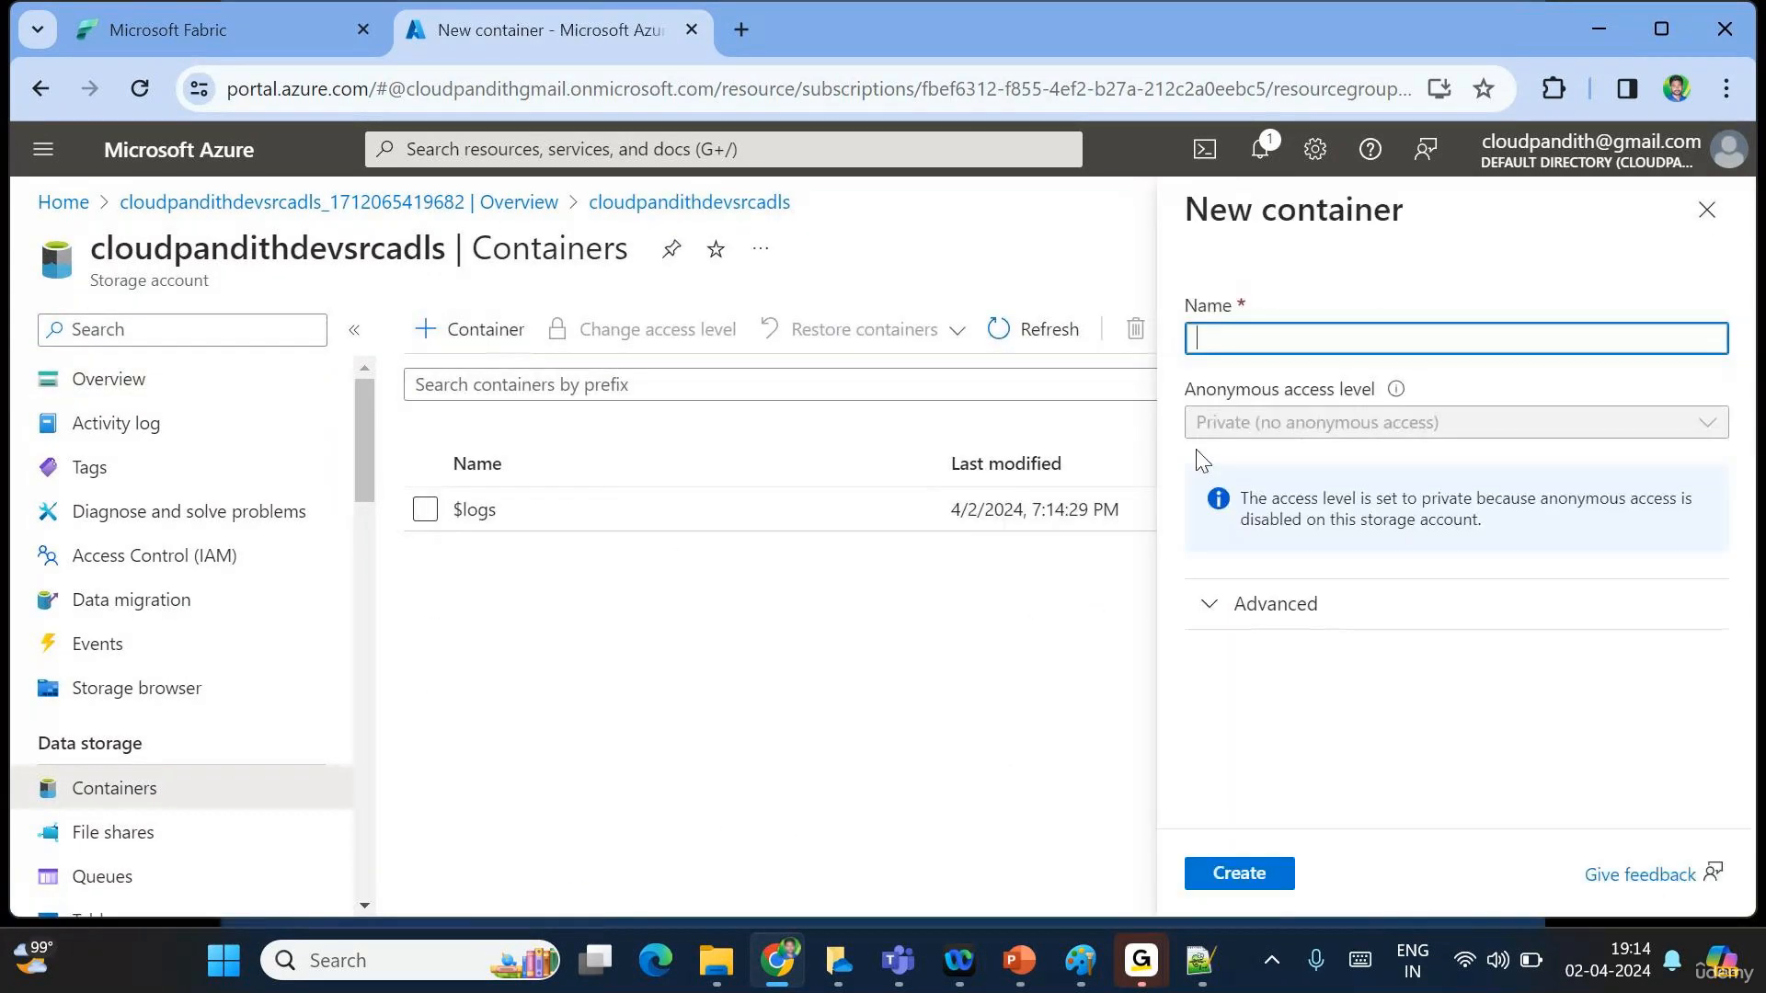
text(global)
click(1240, 874)
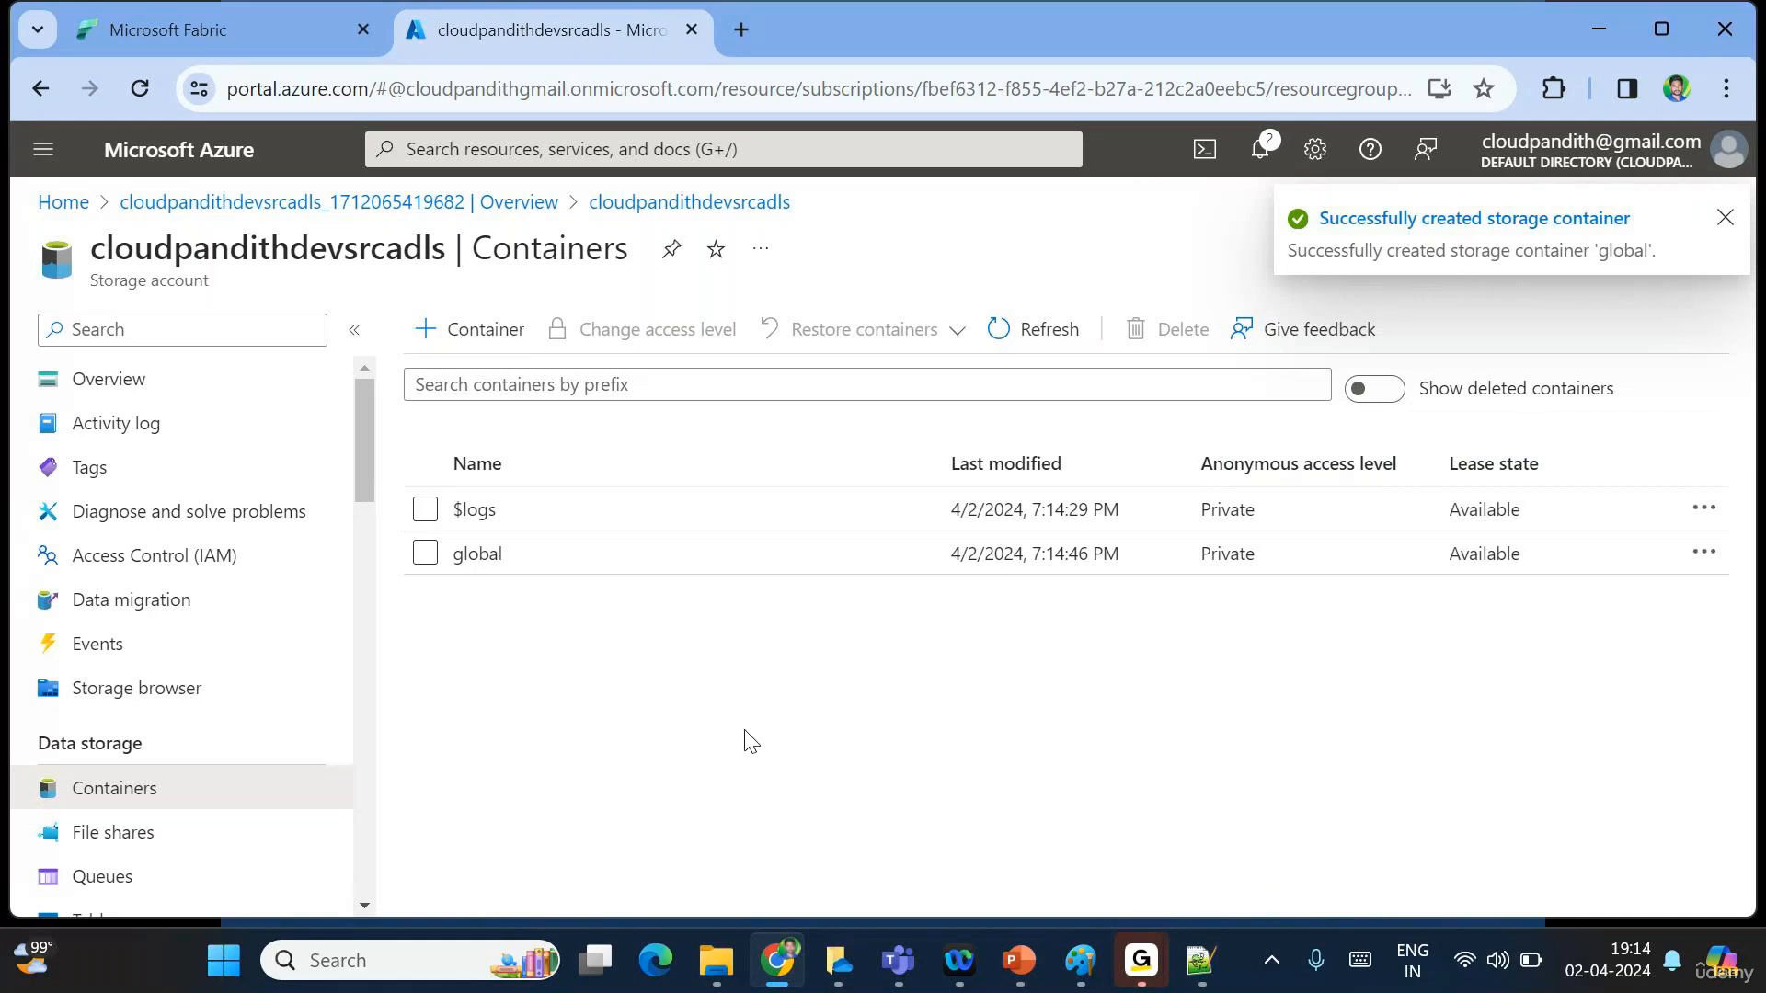
click(656, 563)
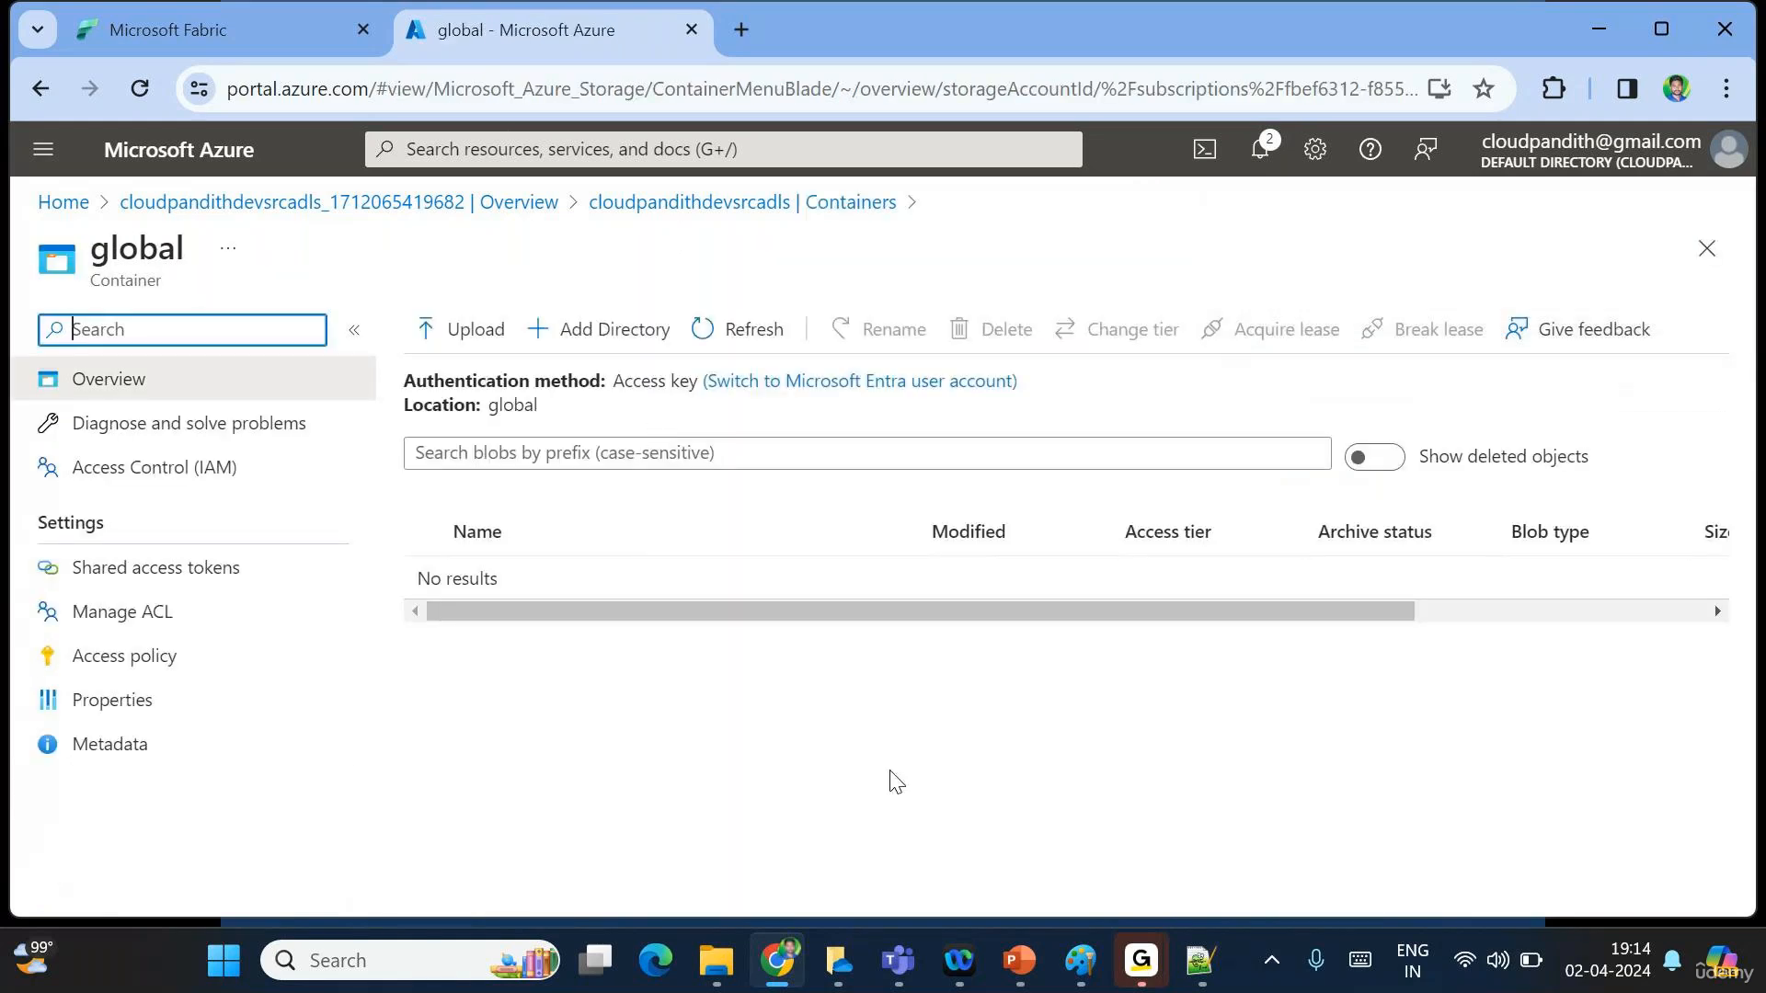
Switch to File Explorer and open the ACB54&55 folder inside Documents.
mouse_move(718, 986)
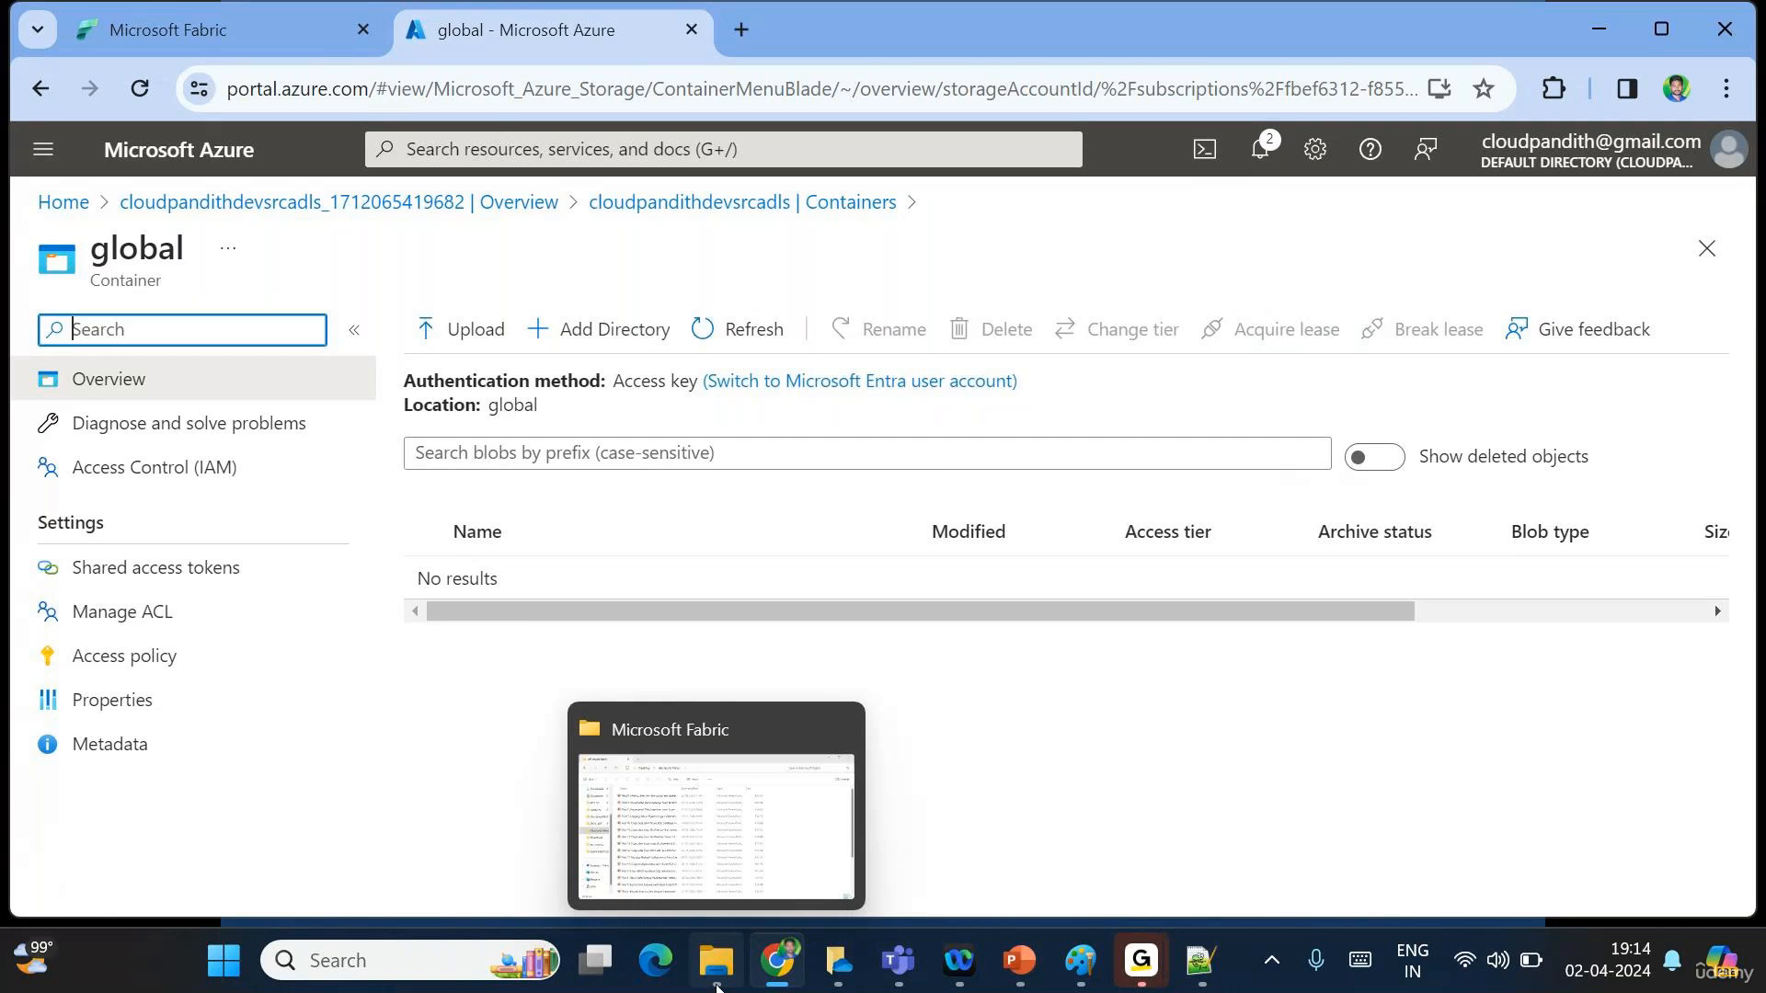
click(1047, 877)
key(super+e)
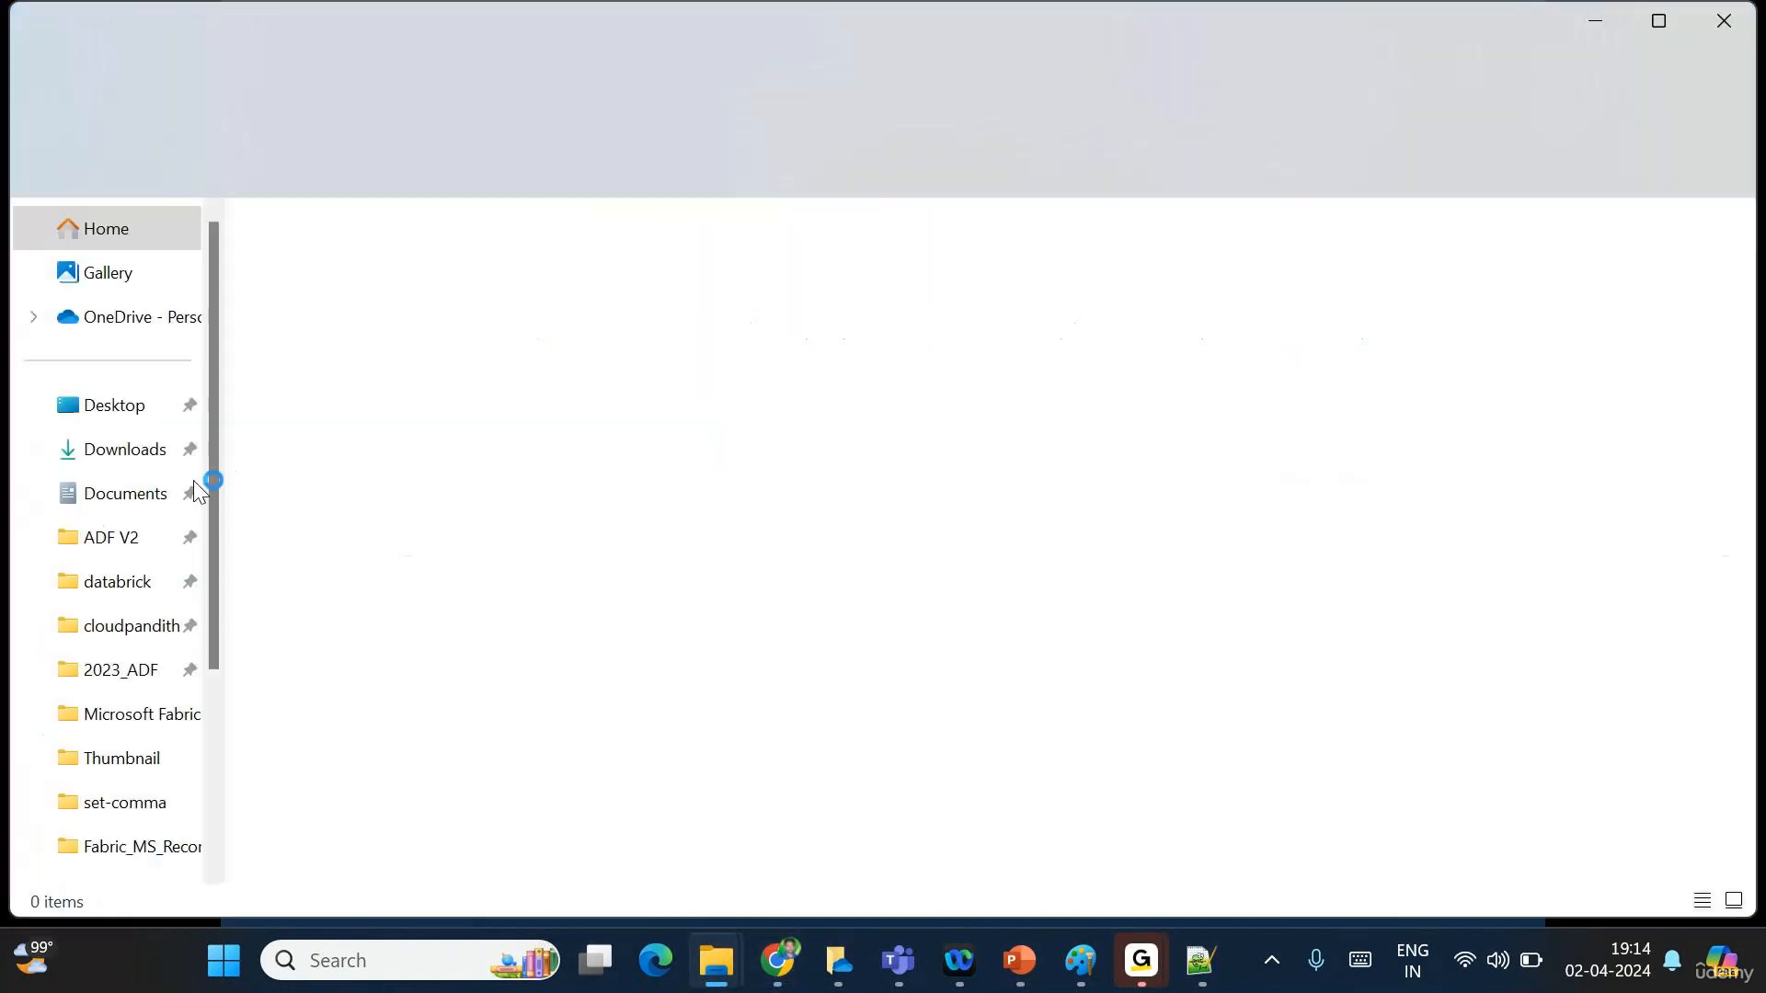
click(140, 513)
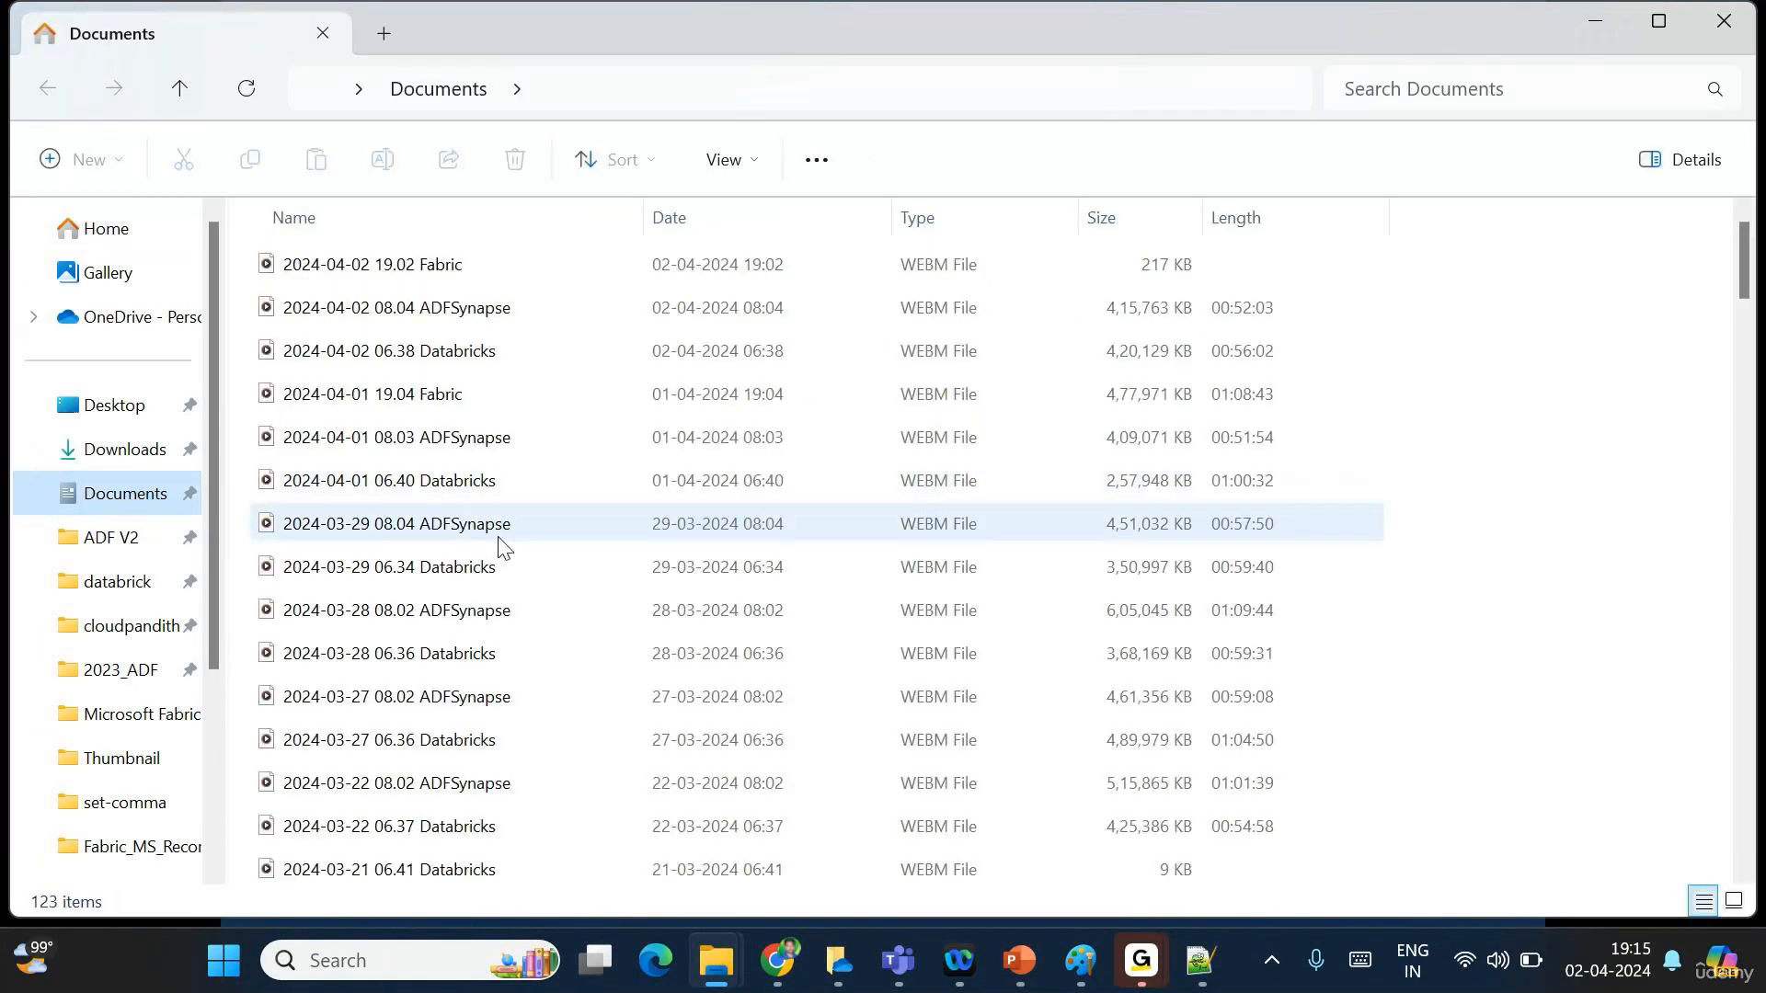
scroll(532, 607, down, 5)
scroll(530, 600, down, 20)
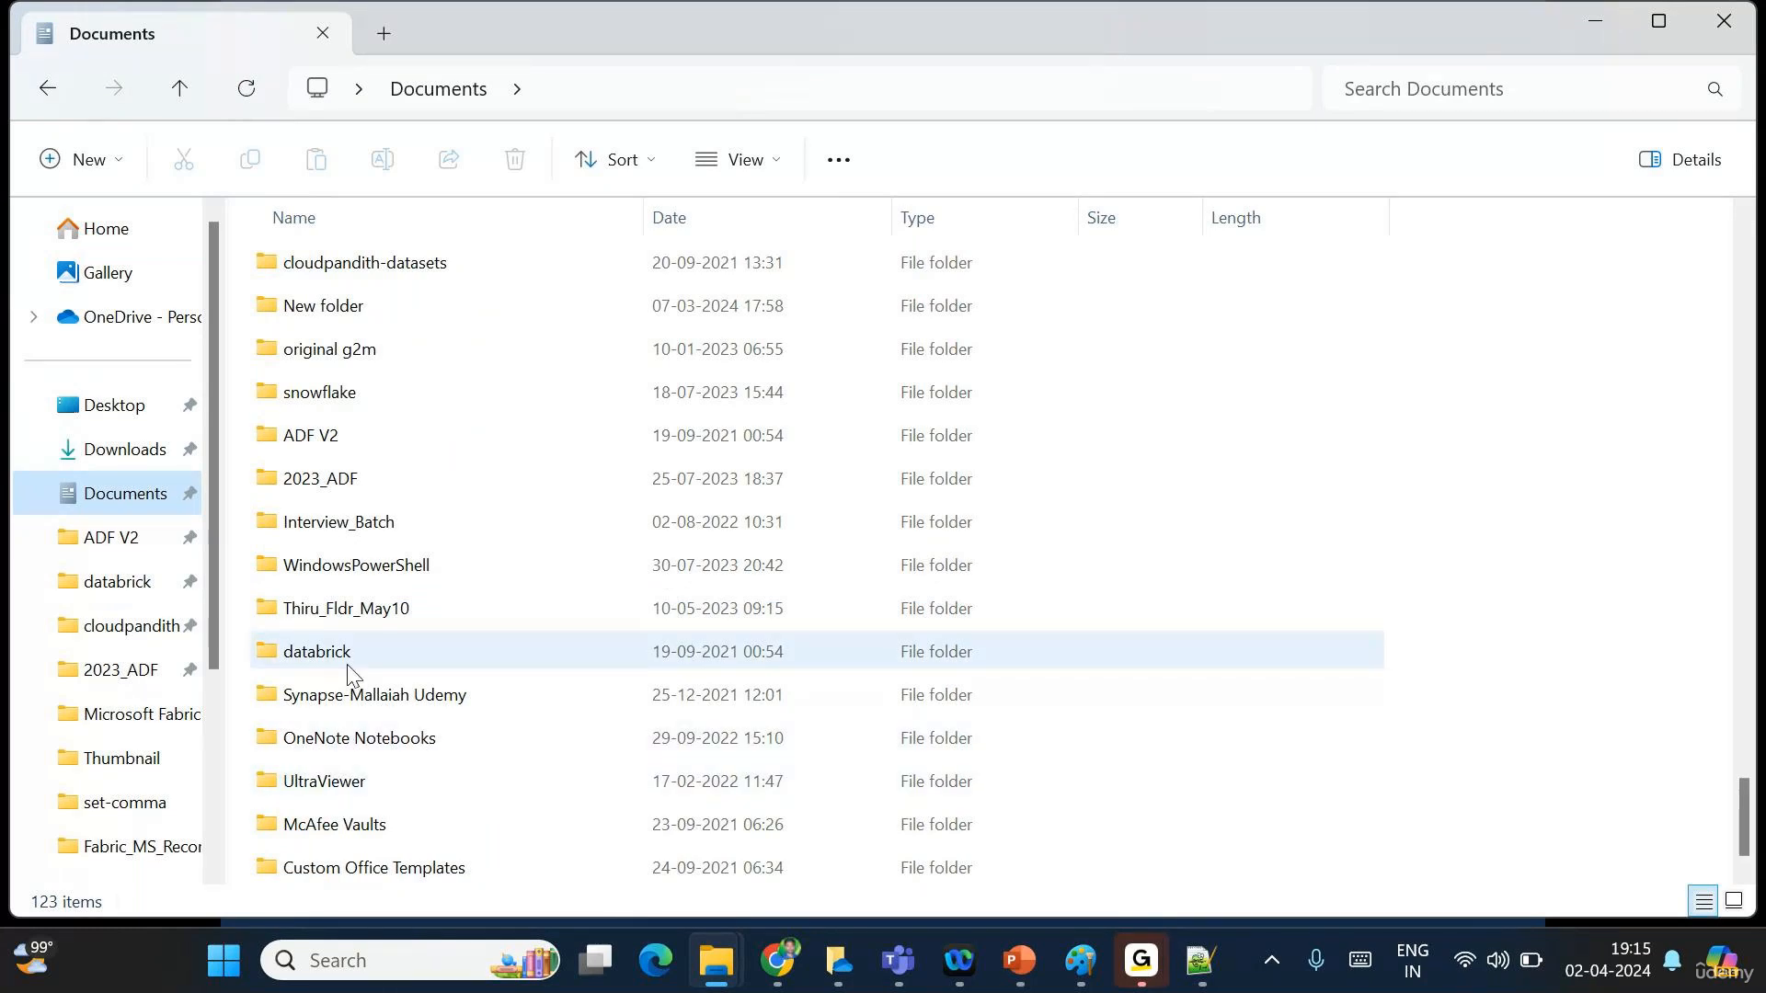
scroll(354, 671, up, 3)
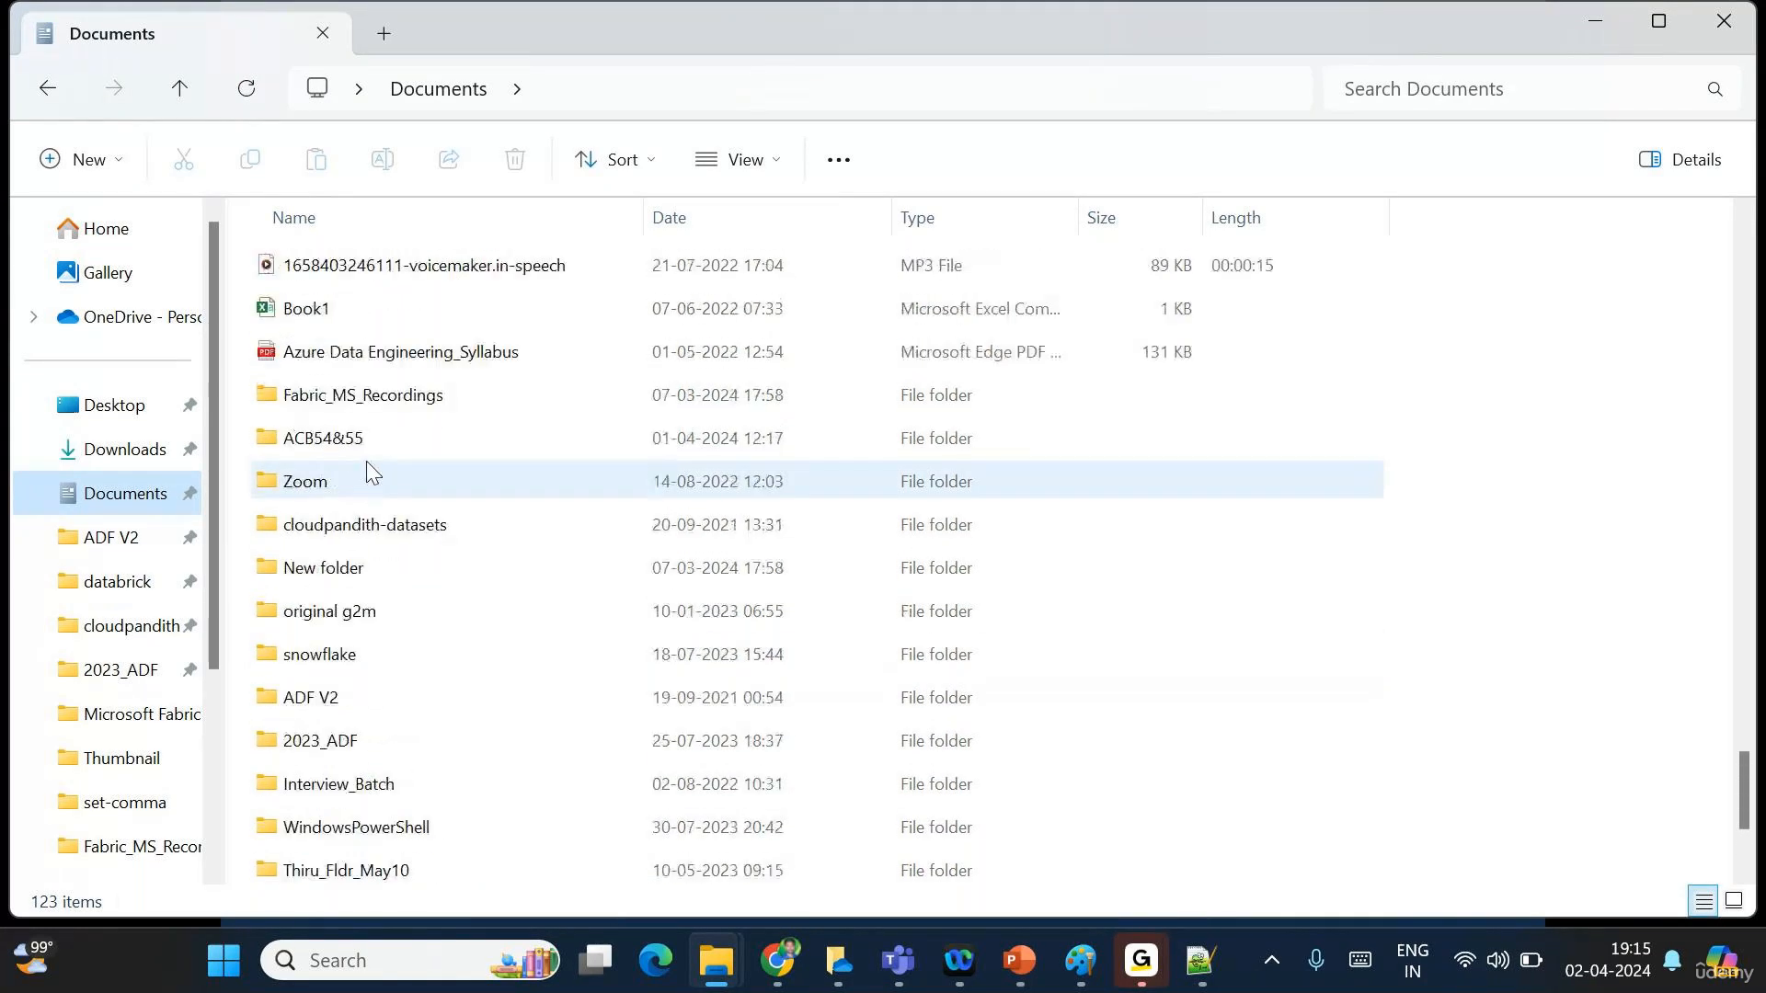
double_click(317, 441)
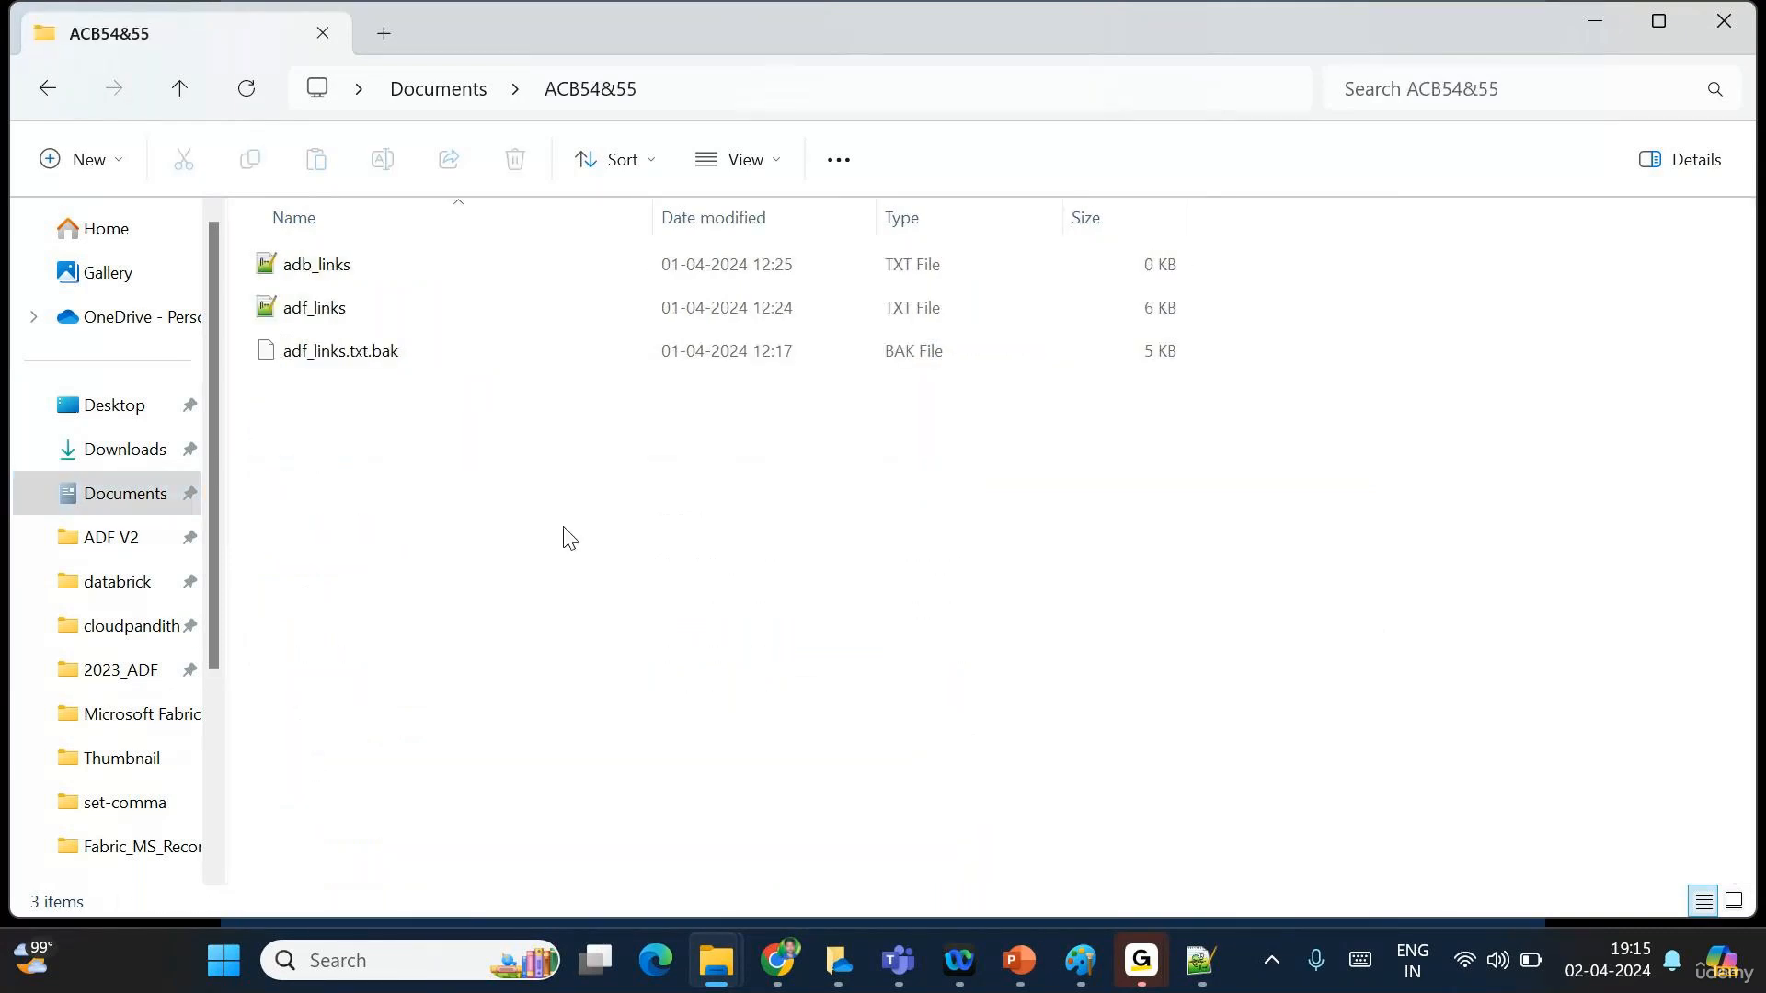
right_click(567, 536)
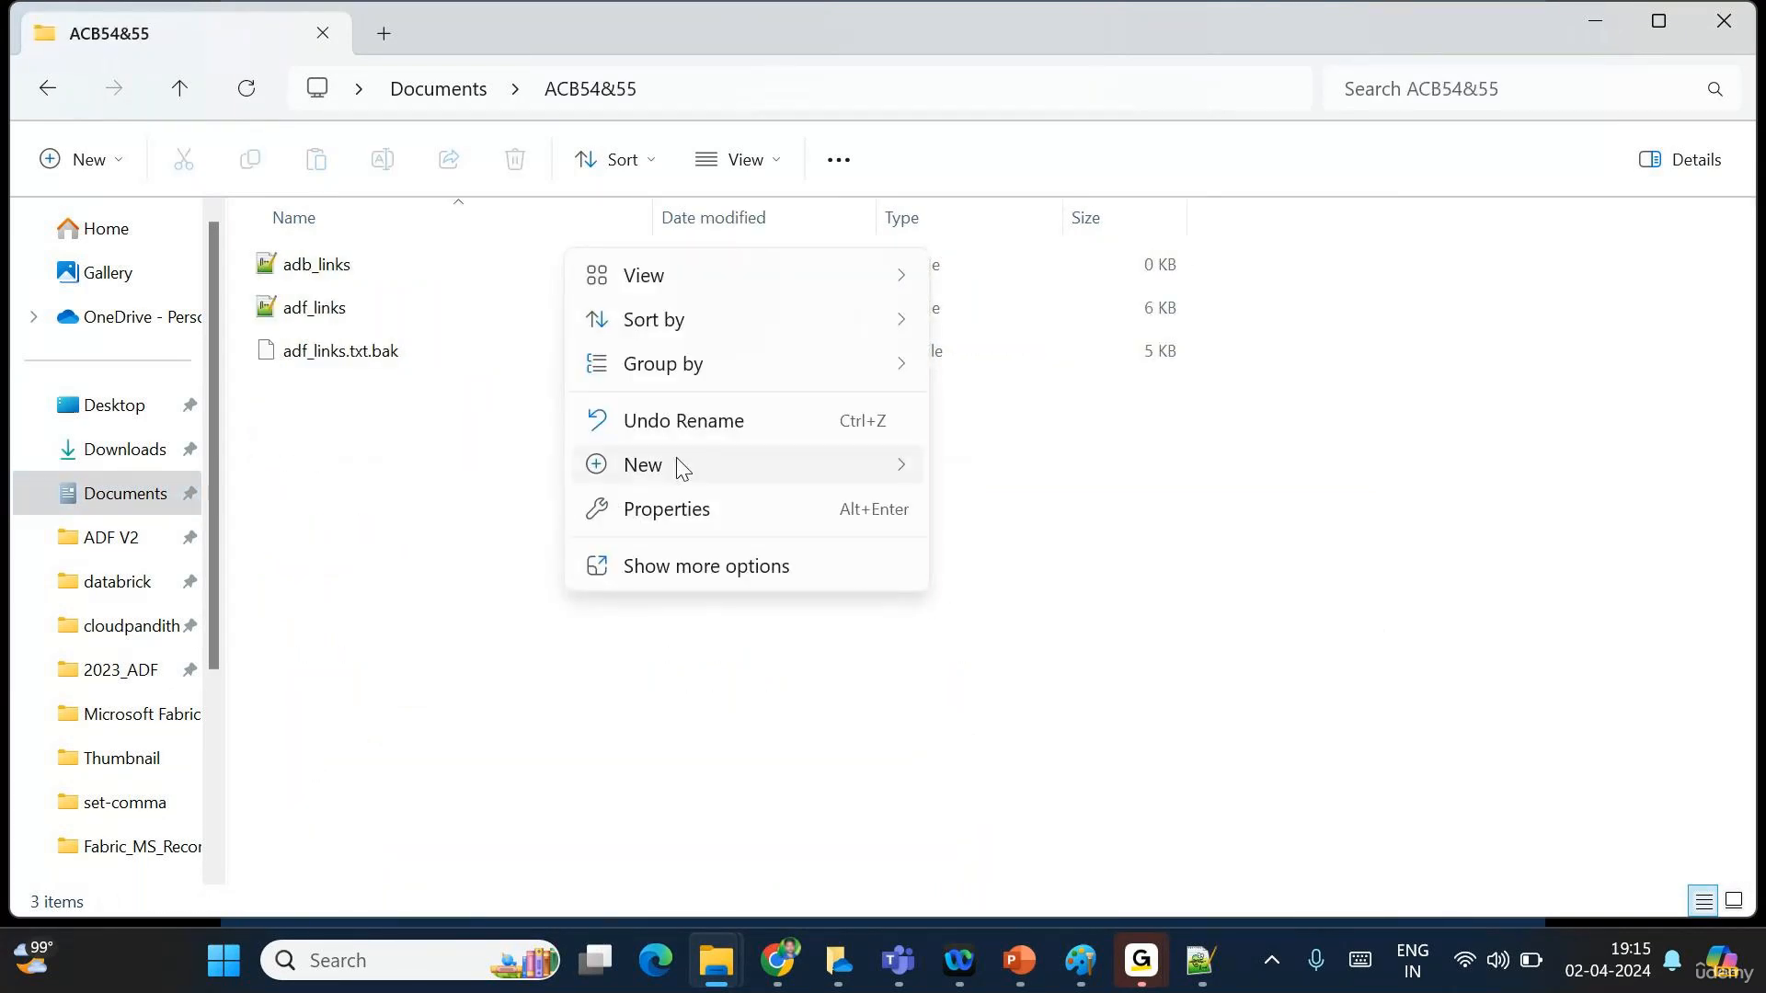
click(451, 529)
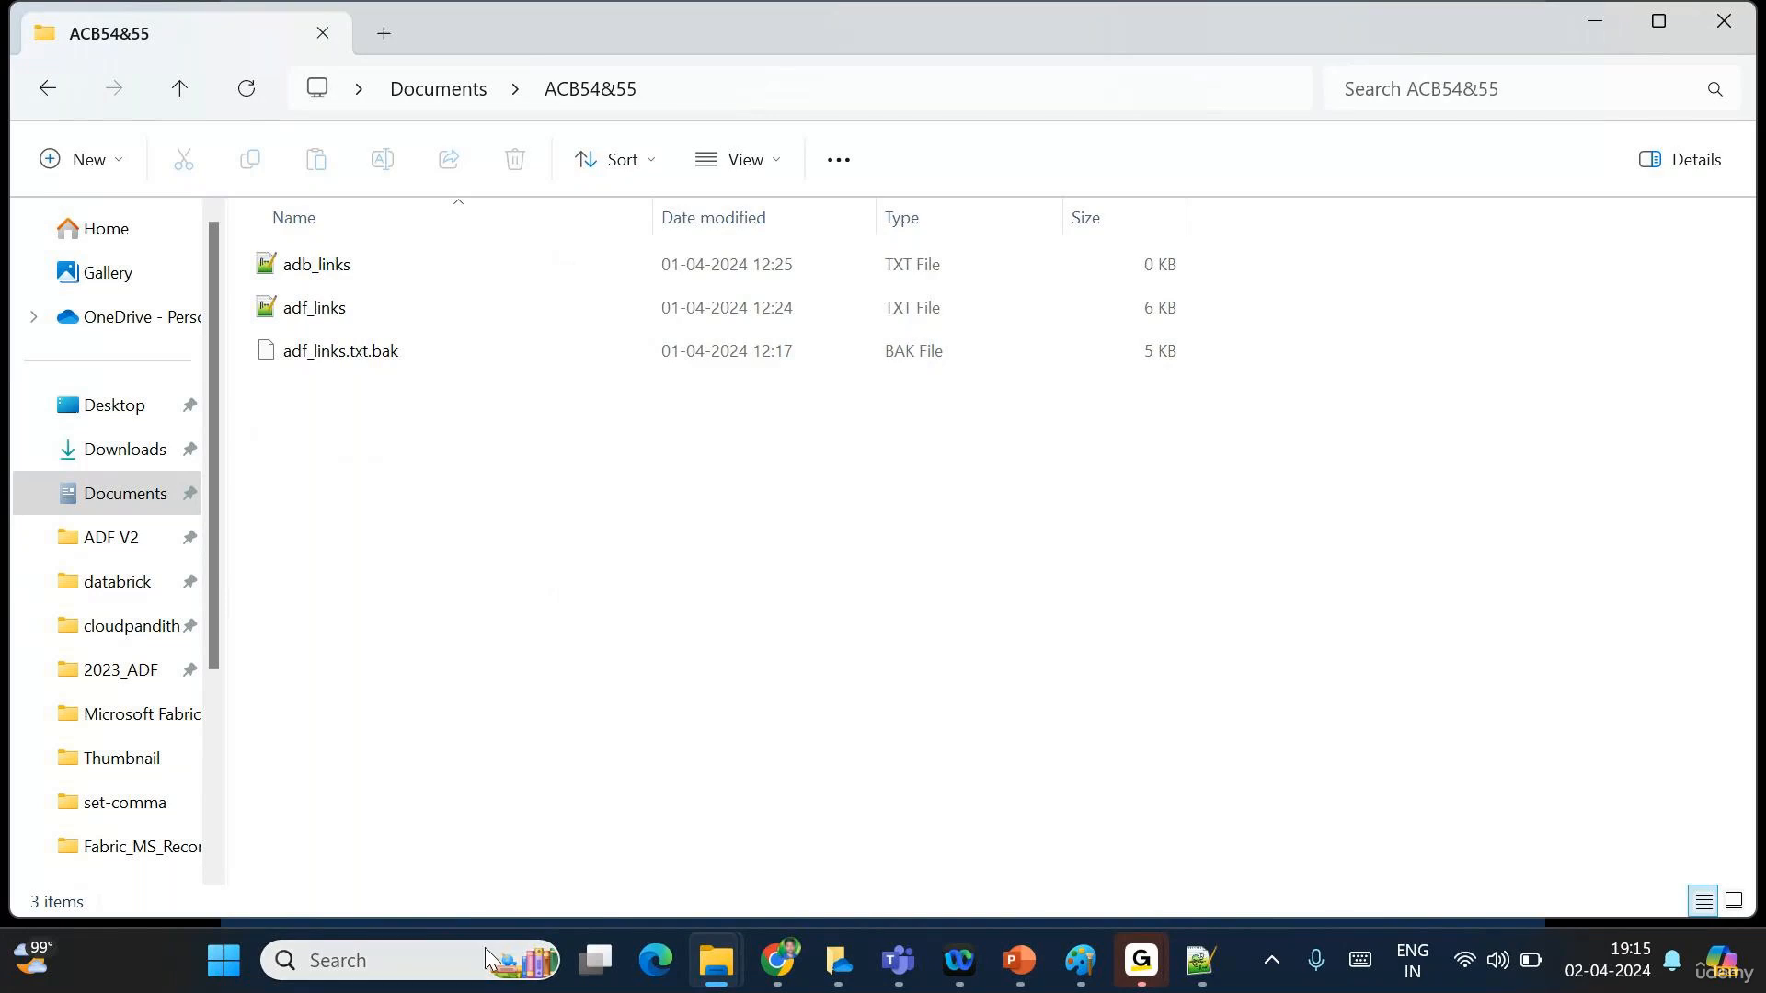
Open the set-comma folder in cloudpandith-datasets and find the customer CSV files.
click(125, 450)
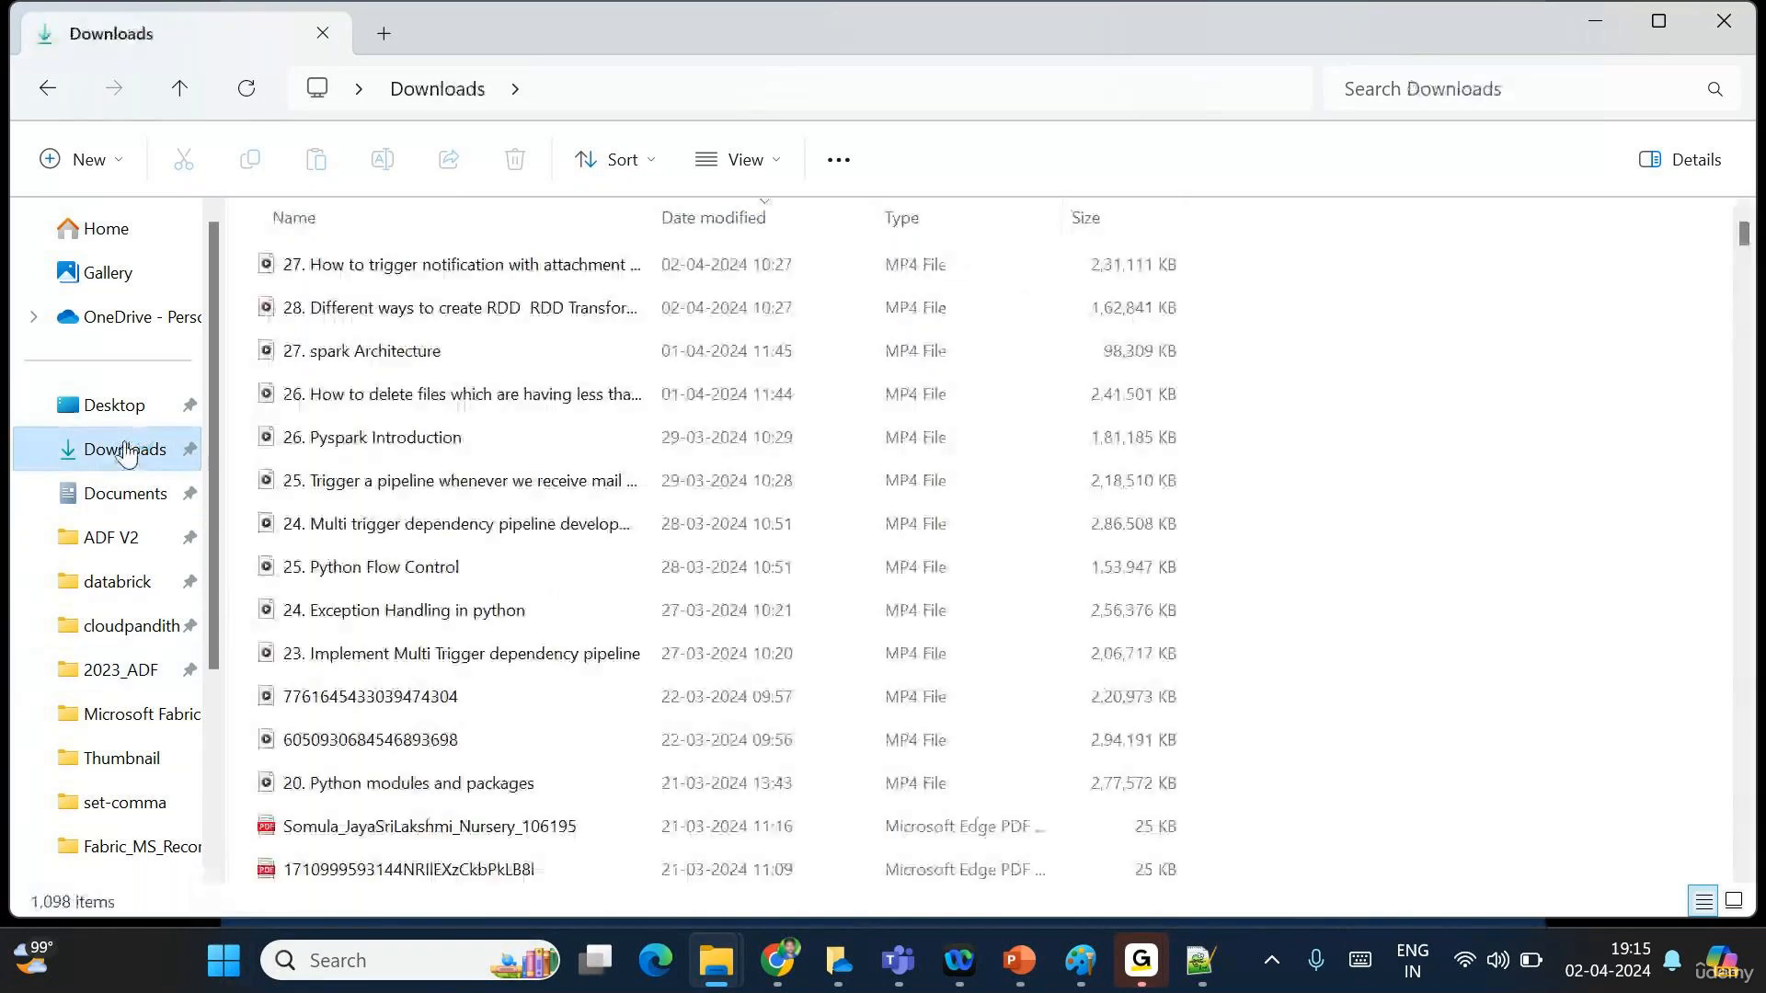
click(131, 626)
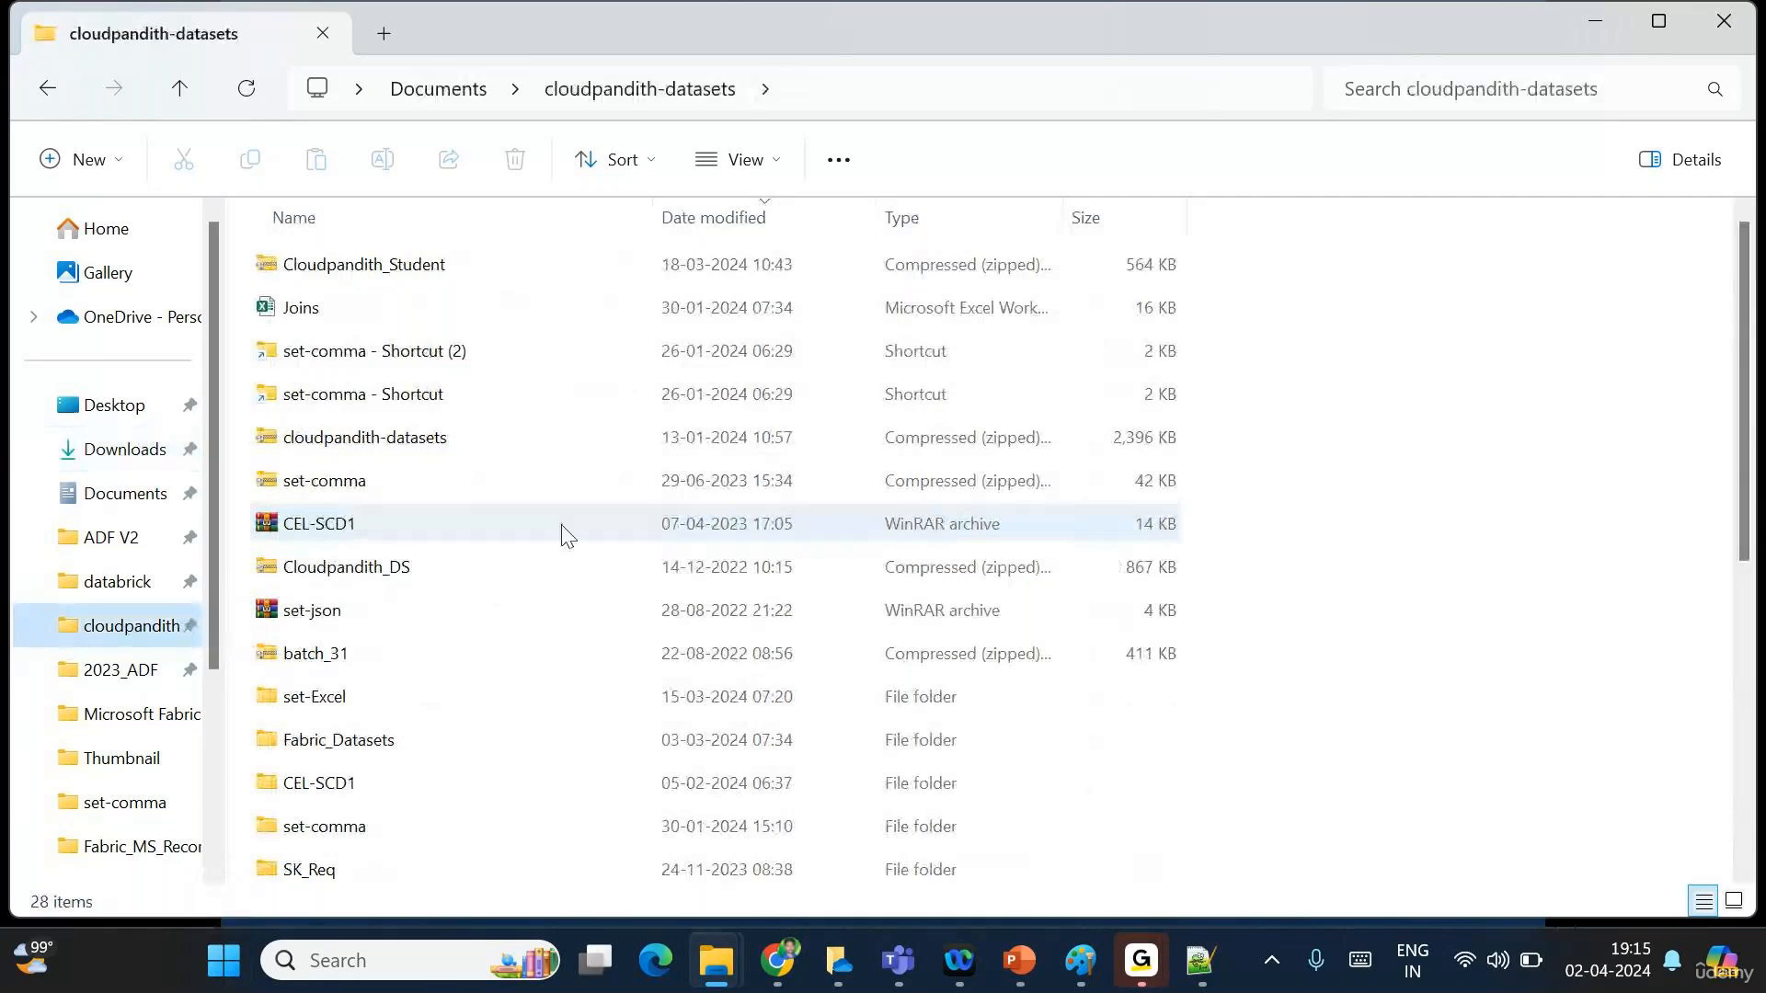
scroll(602, 573, down, 1)
scroll(465, 466, up, 1)
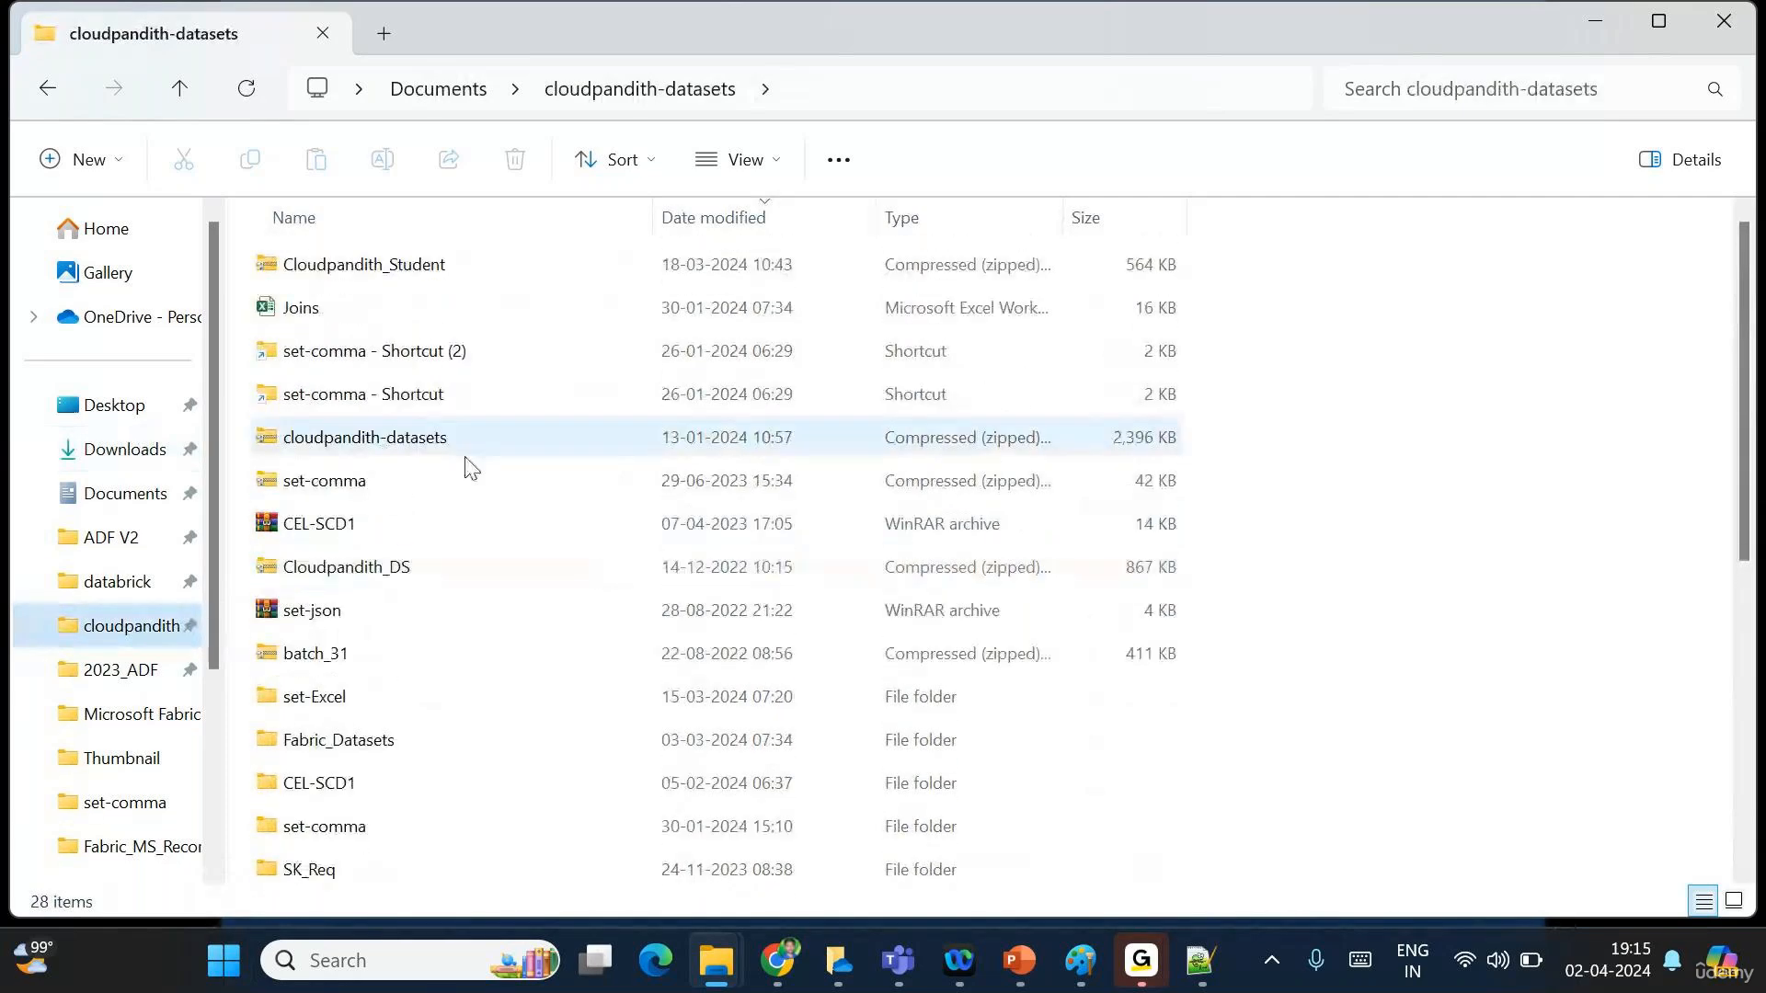
double_click(386, 358)
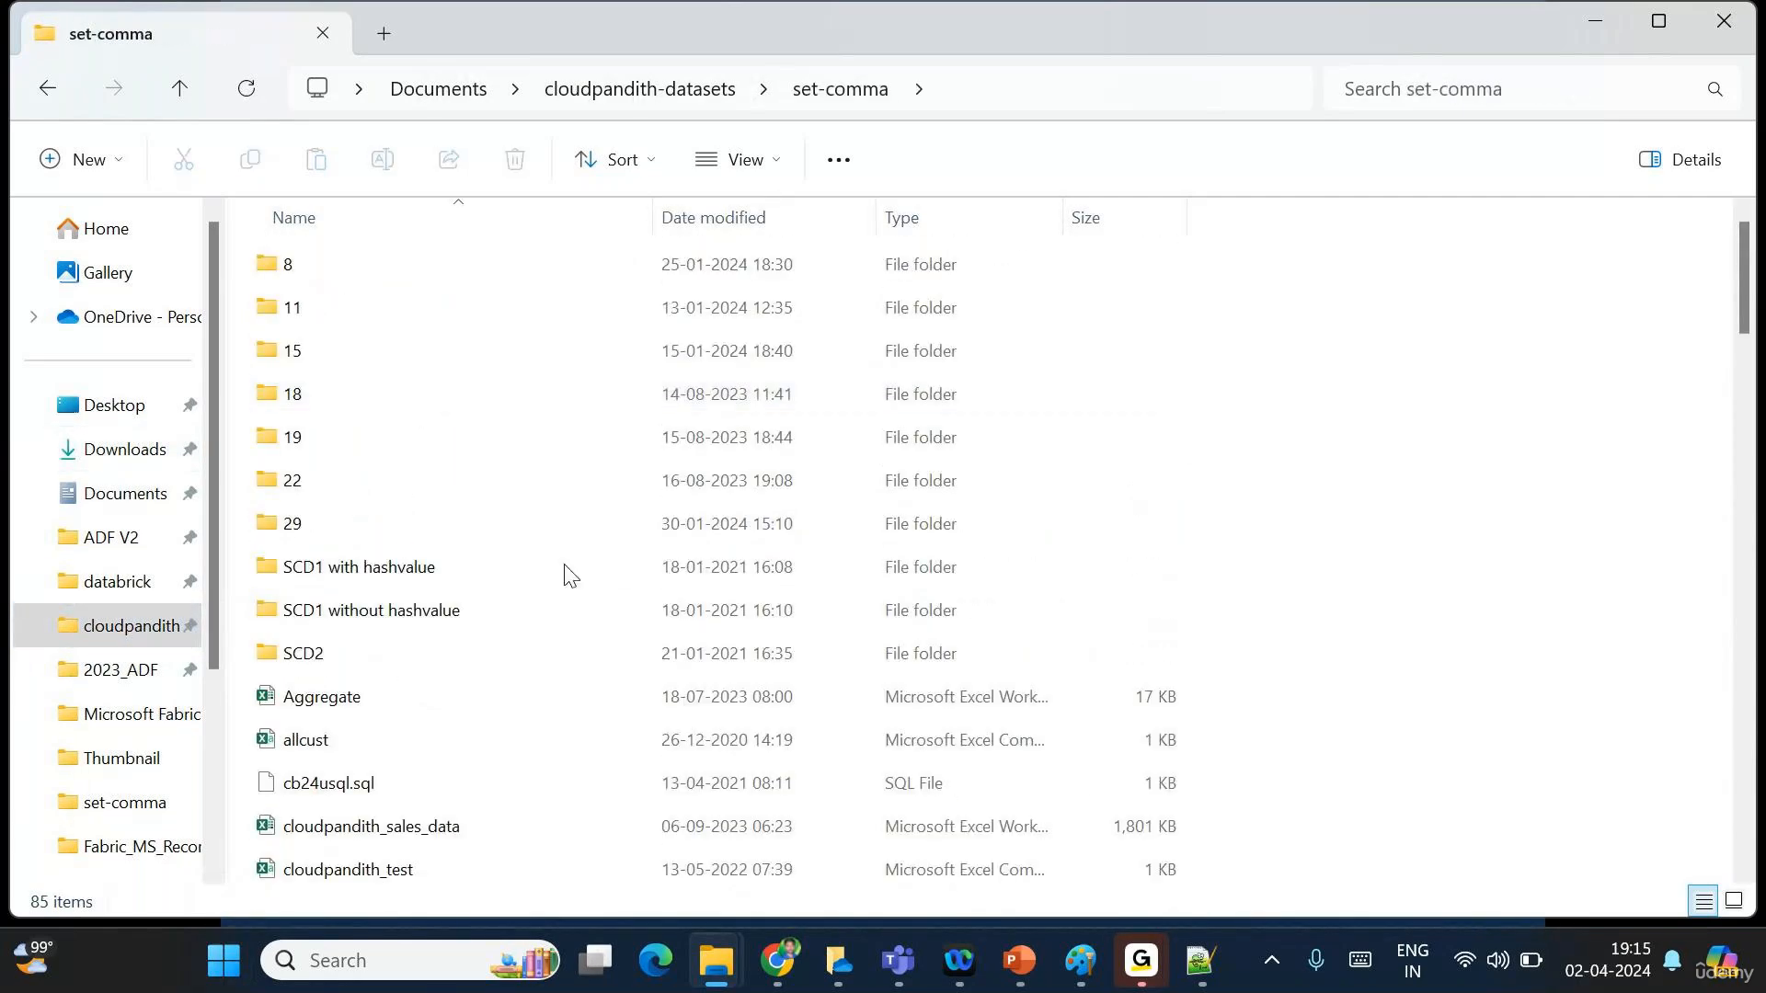
scroll(570, 580, down, 5)
scroll(566, 598, down, 5)
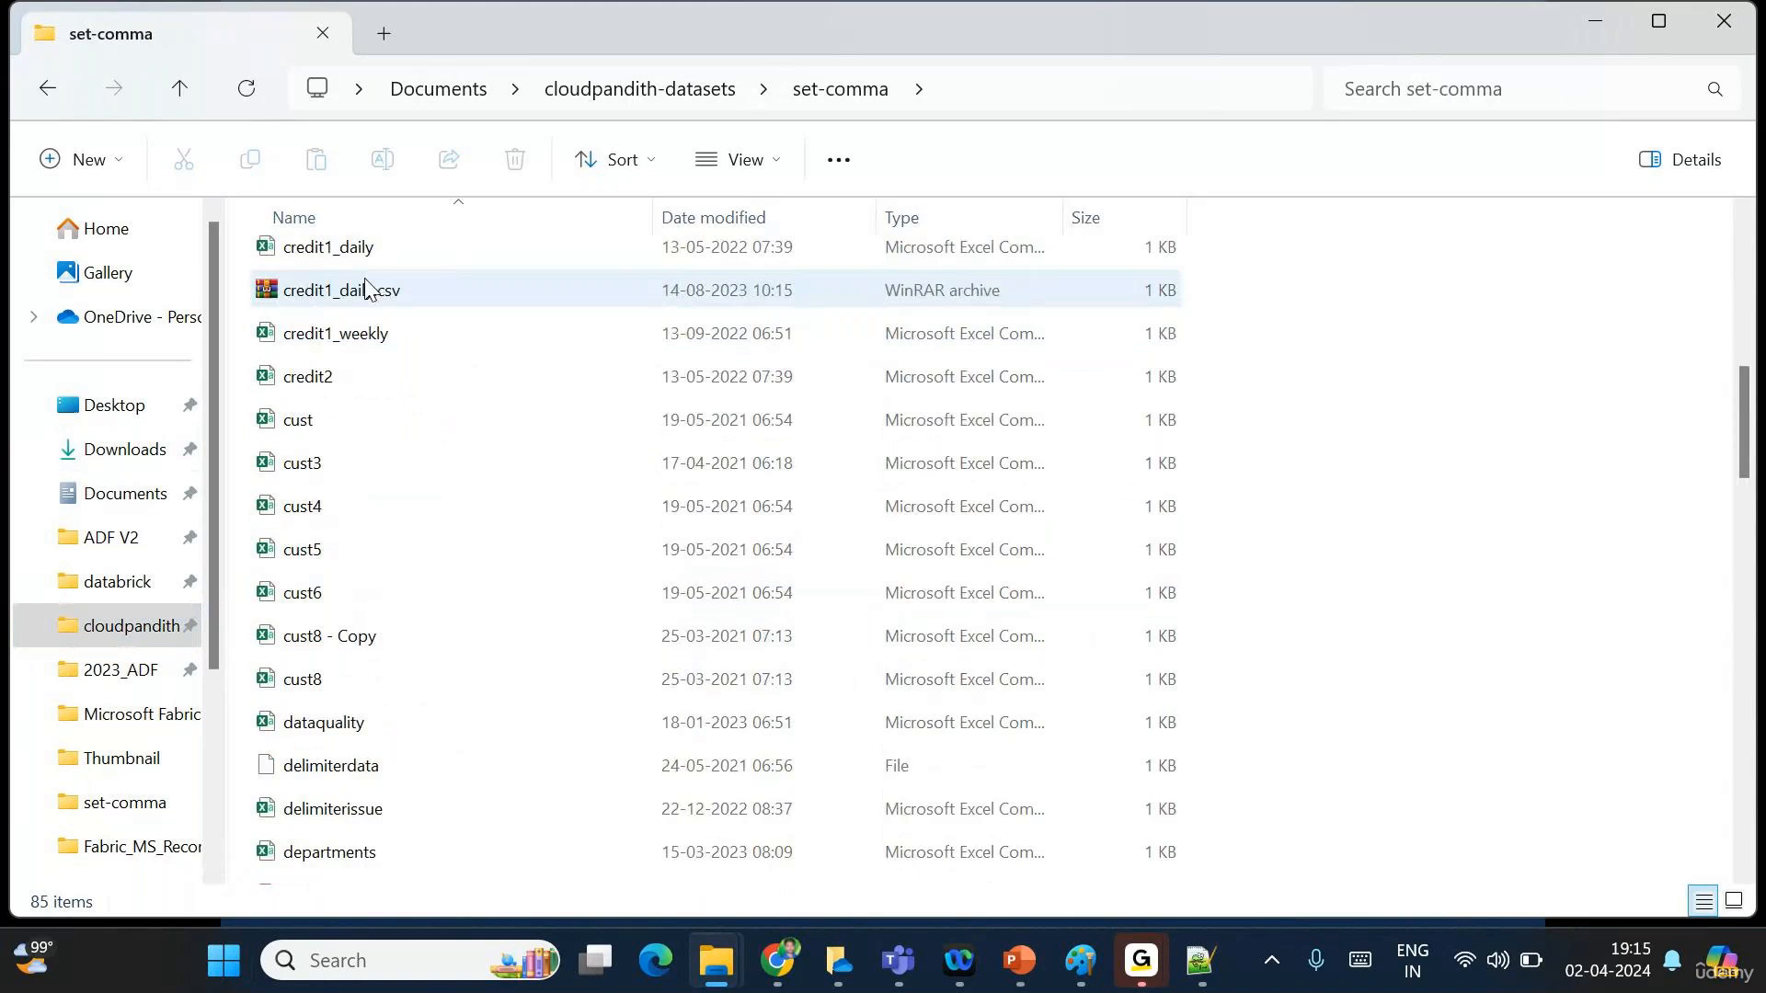
Copy the files cust, cust3, cust4, cust5 and cust6 into the ACB54&55 folder in Documents.
click(307, 422)
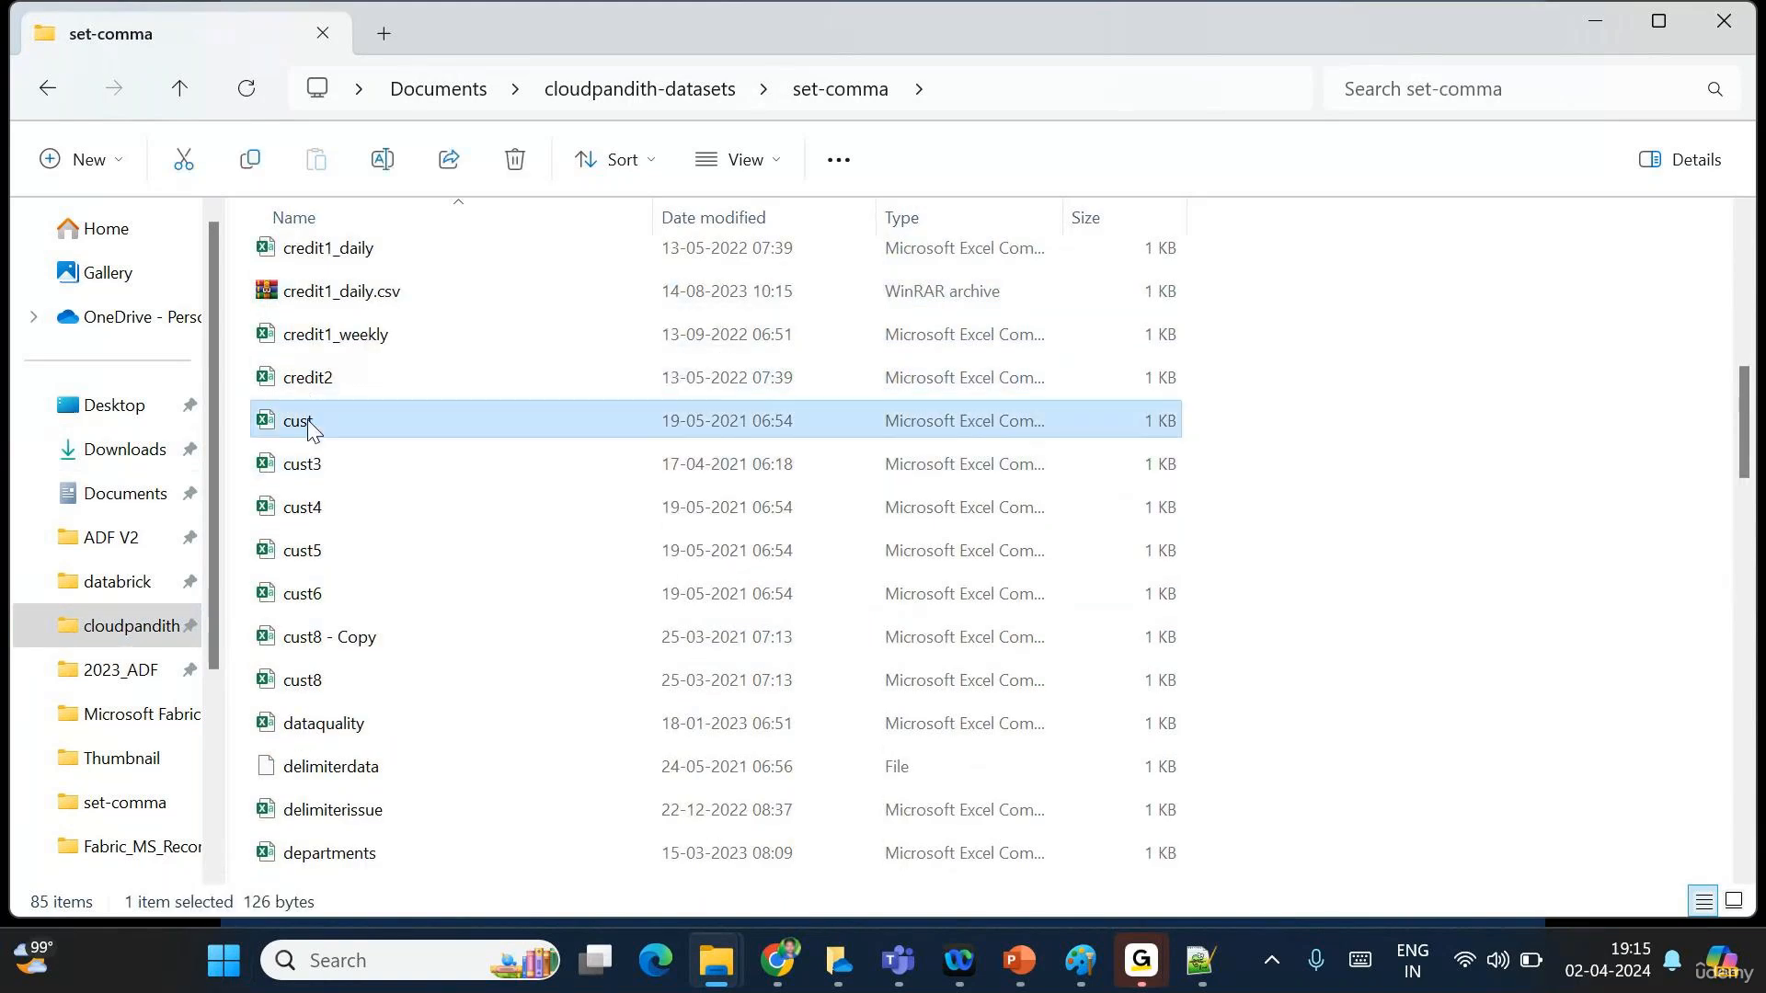
shift+click(370, 600)
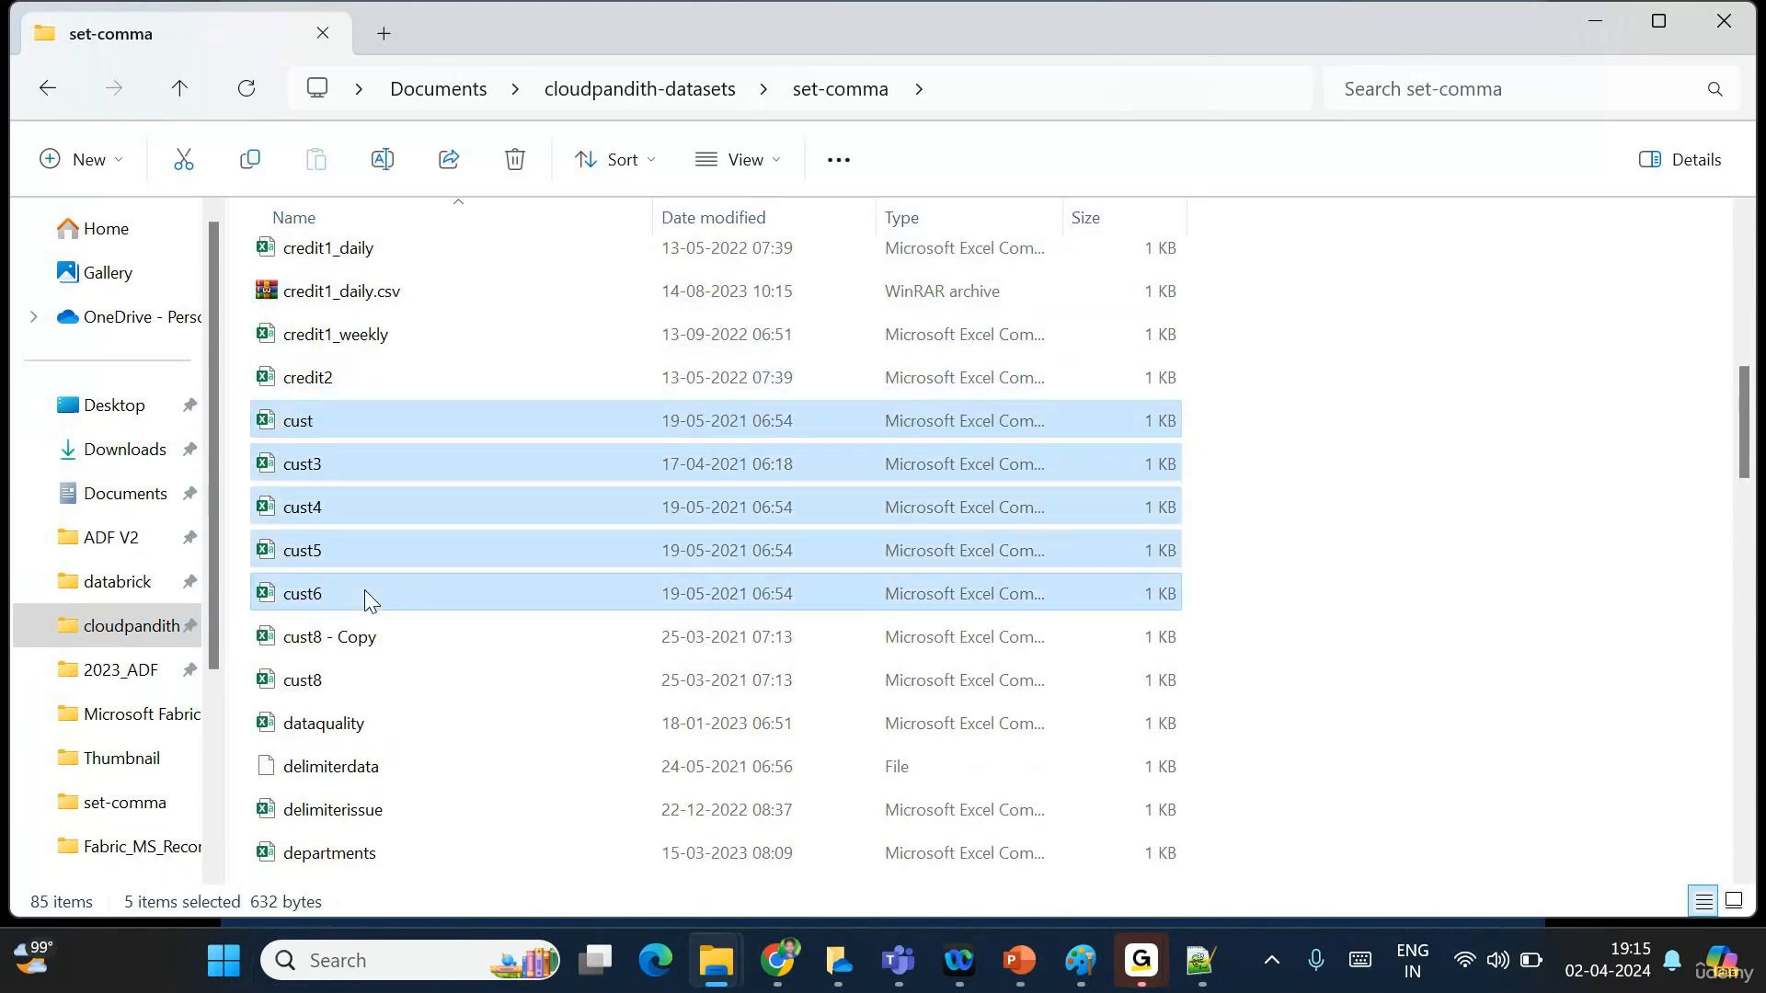
key(ctrl+c)
click(123, 499)
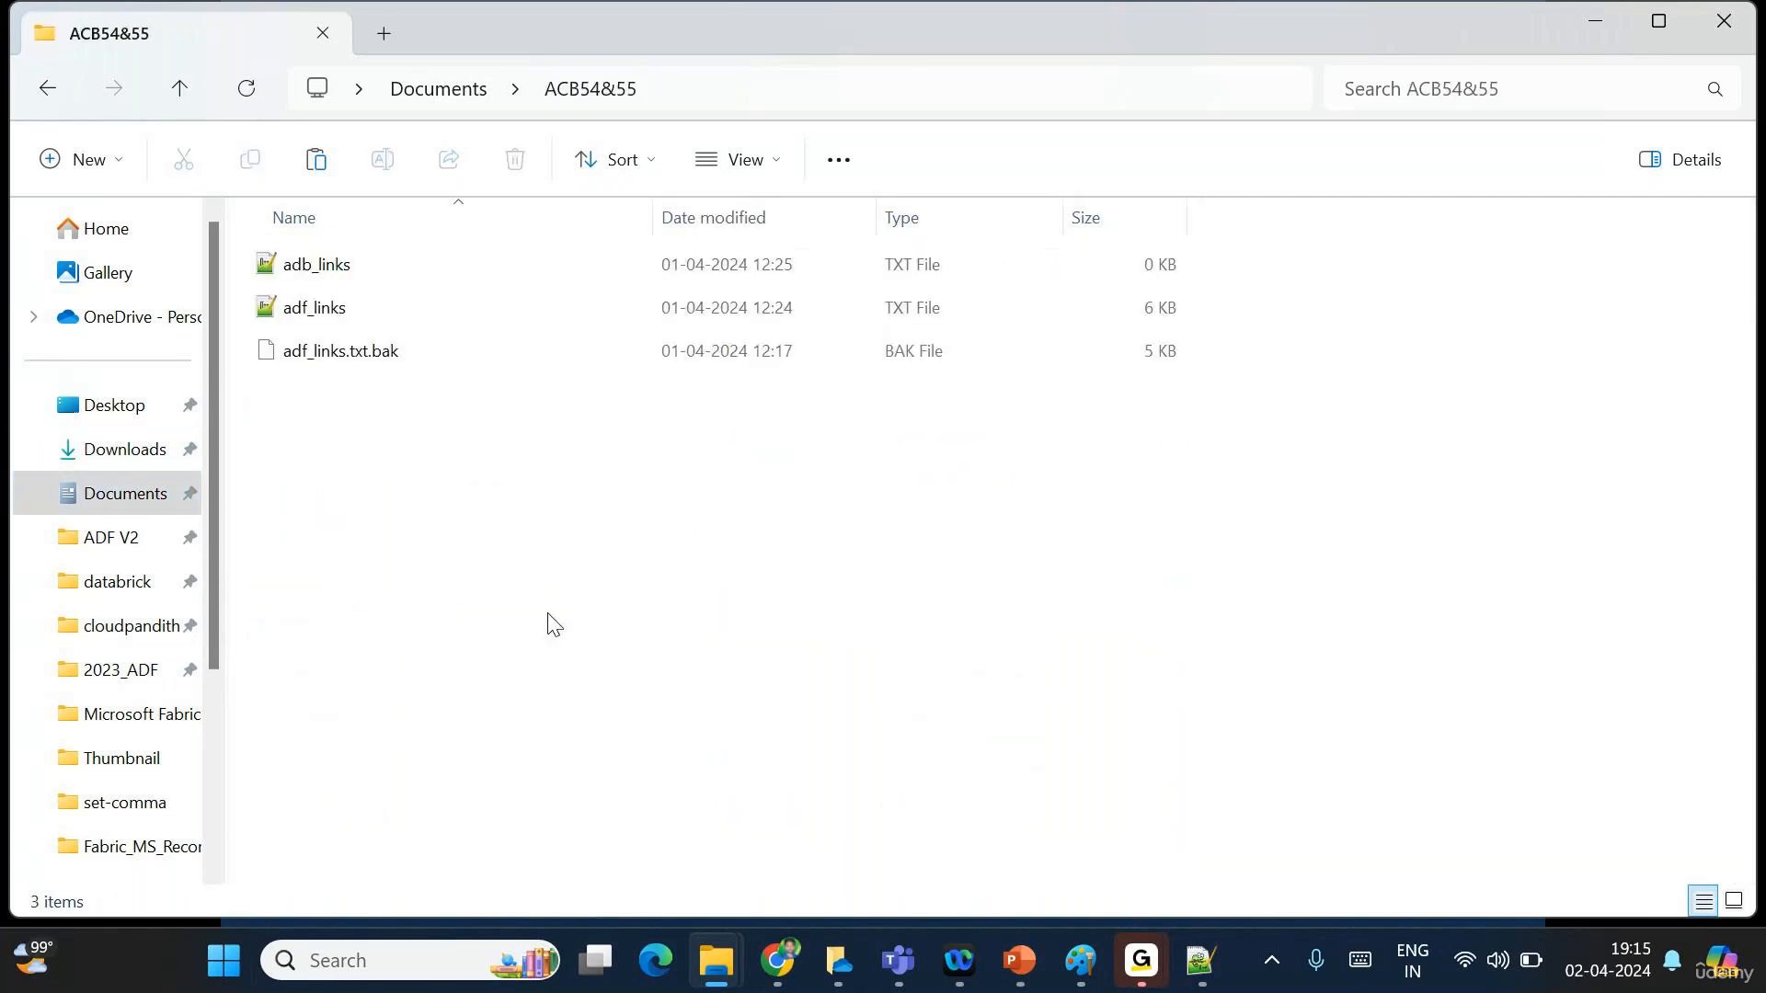
key(ctrl+v)
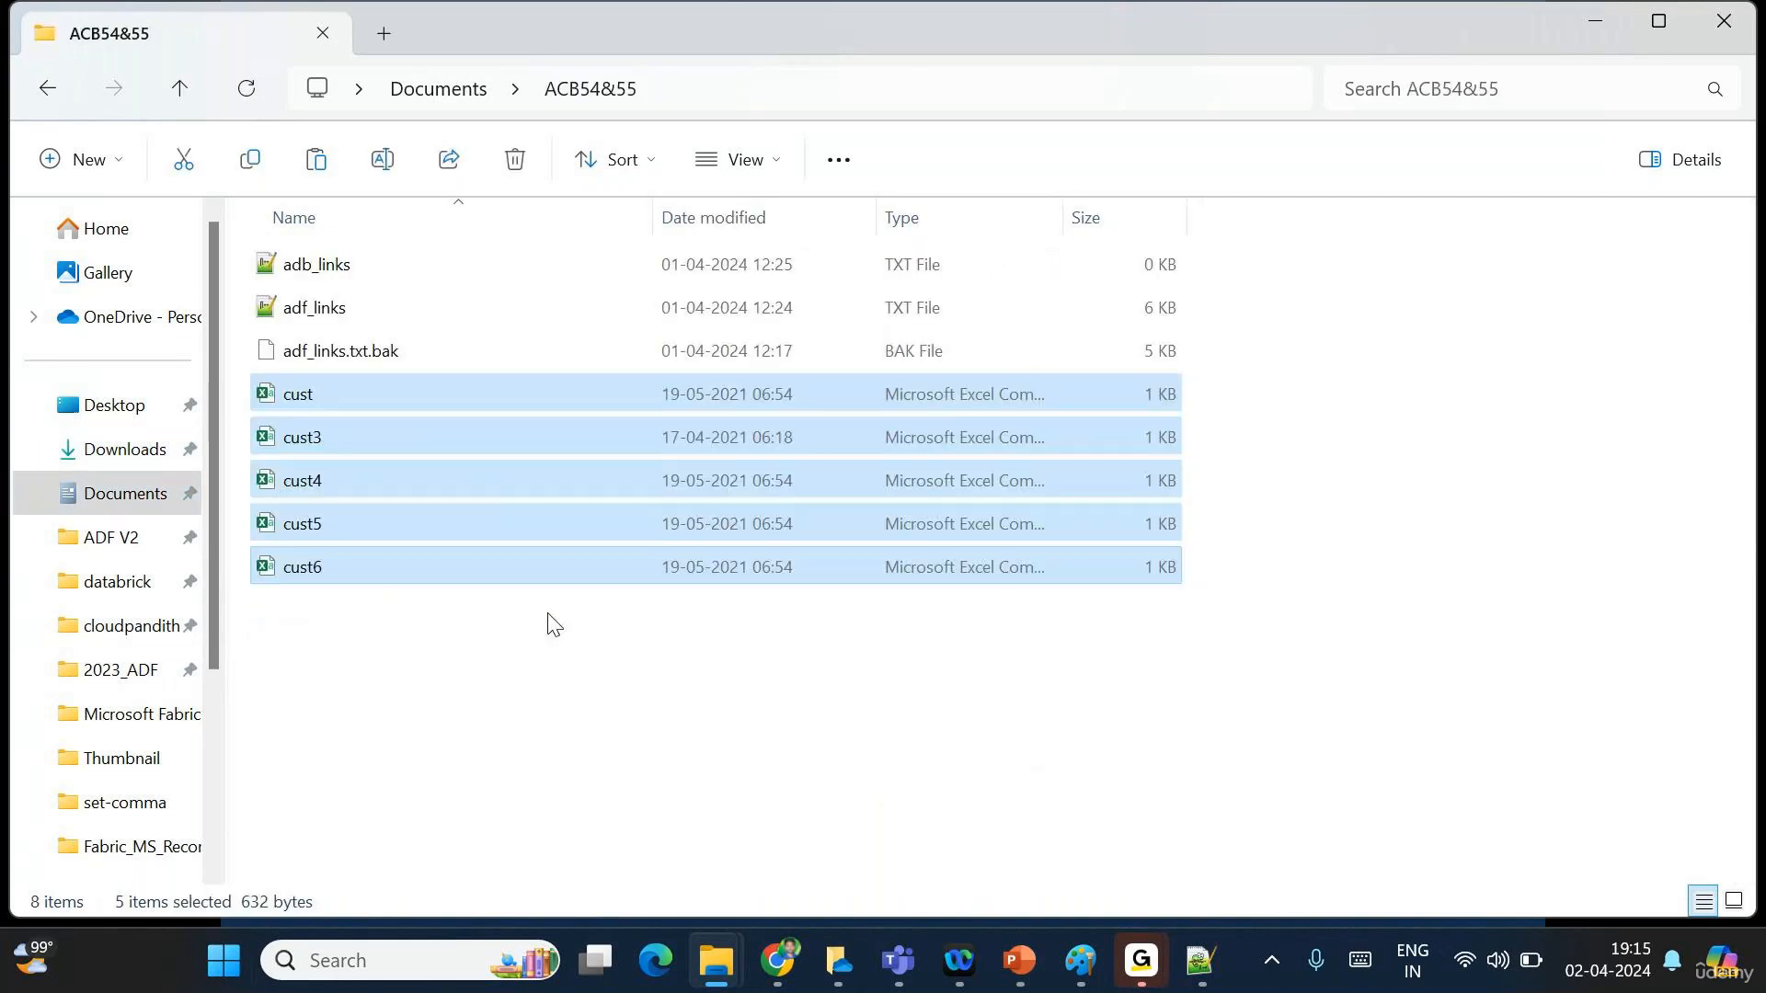
click(552, 624)
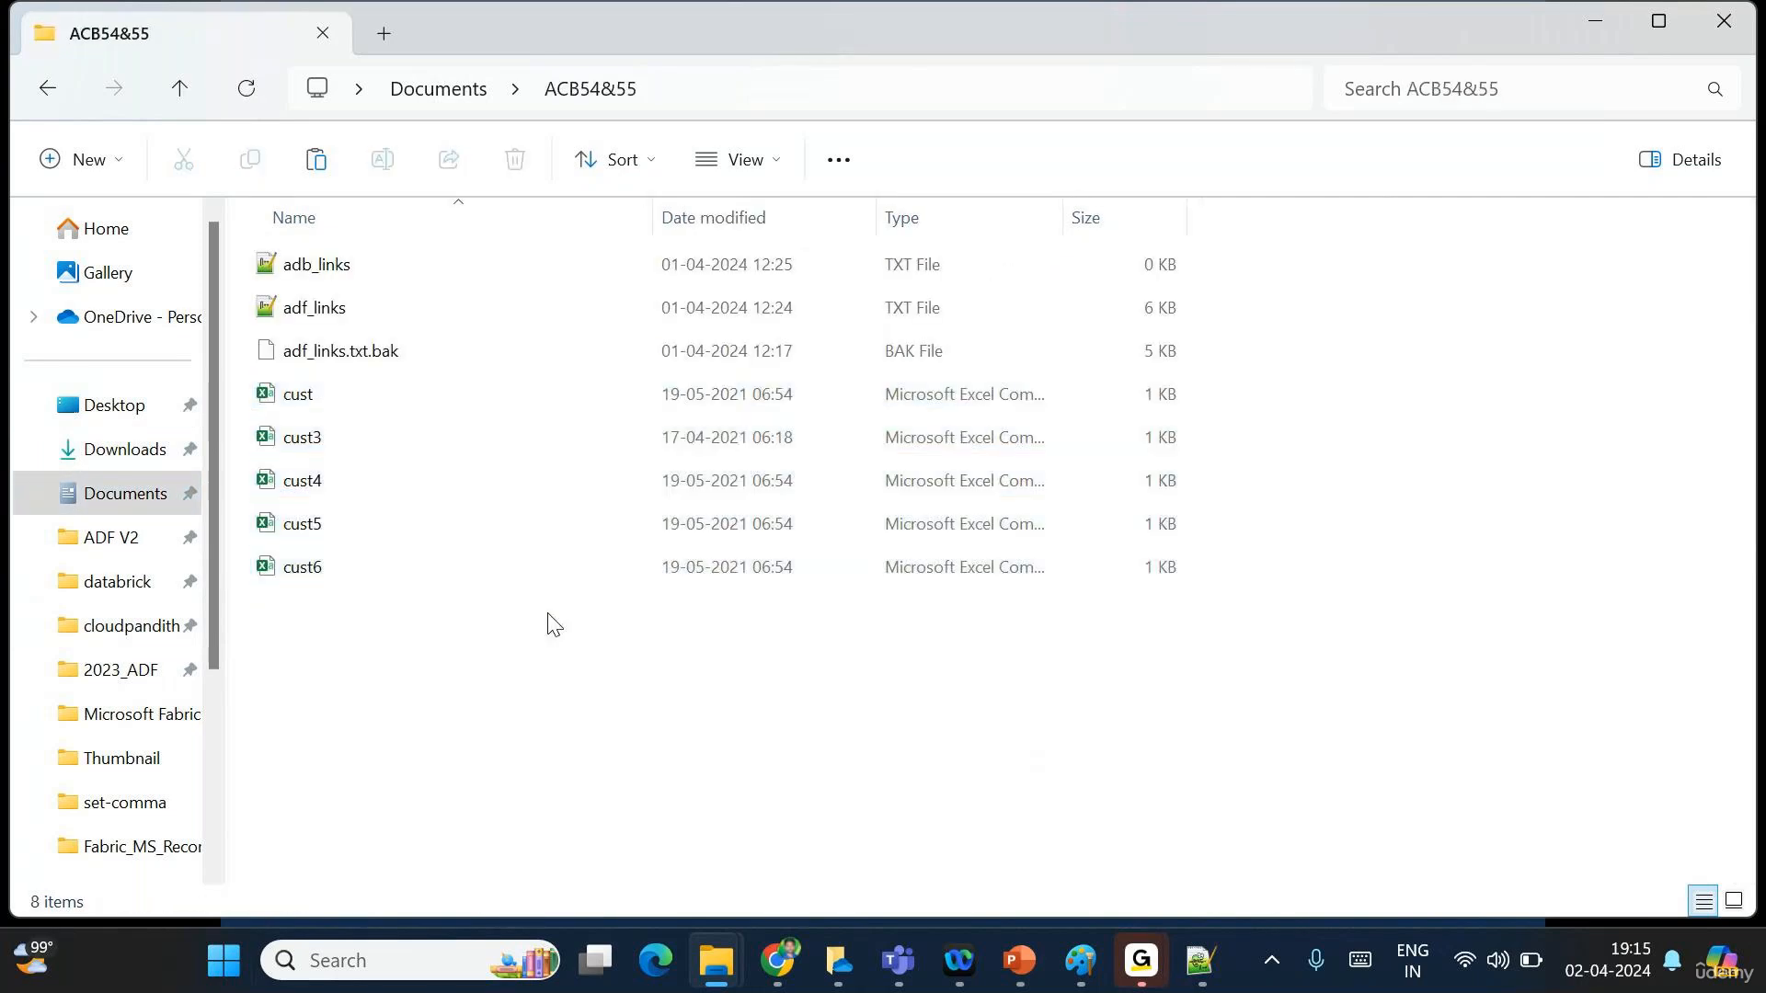
click(315, 401)
right_click(315, 401)
click(453, 325)
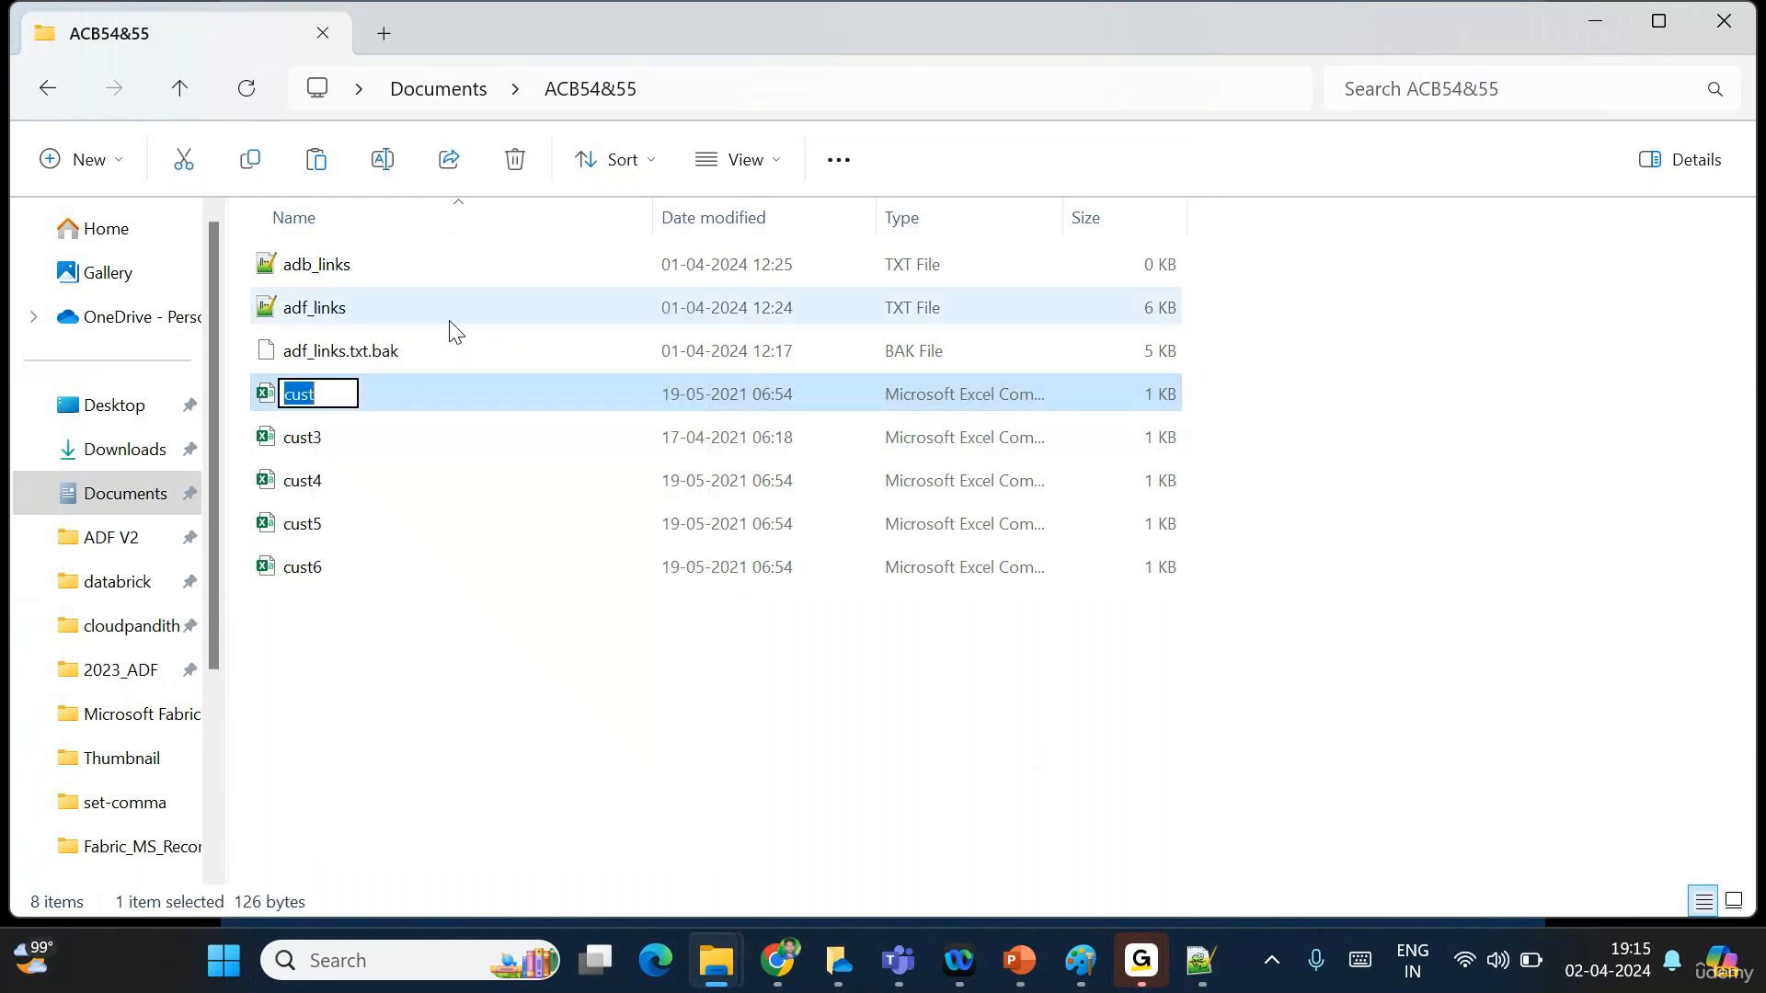
key(BackSpace)
double_click(453, 326)
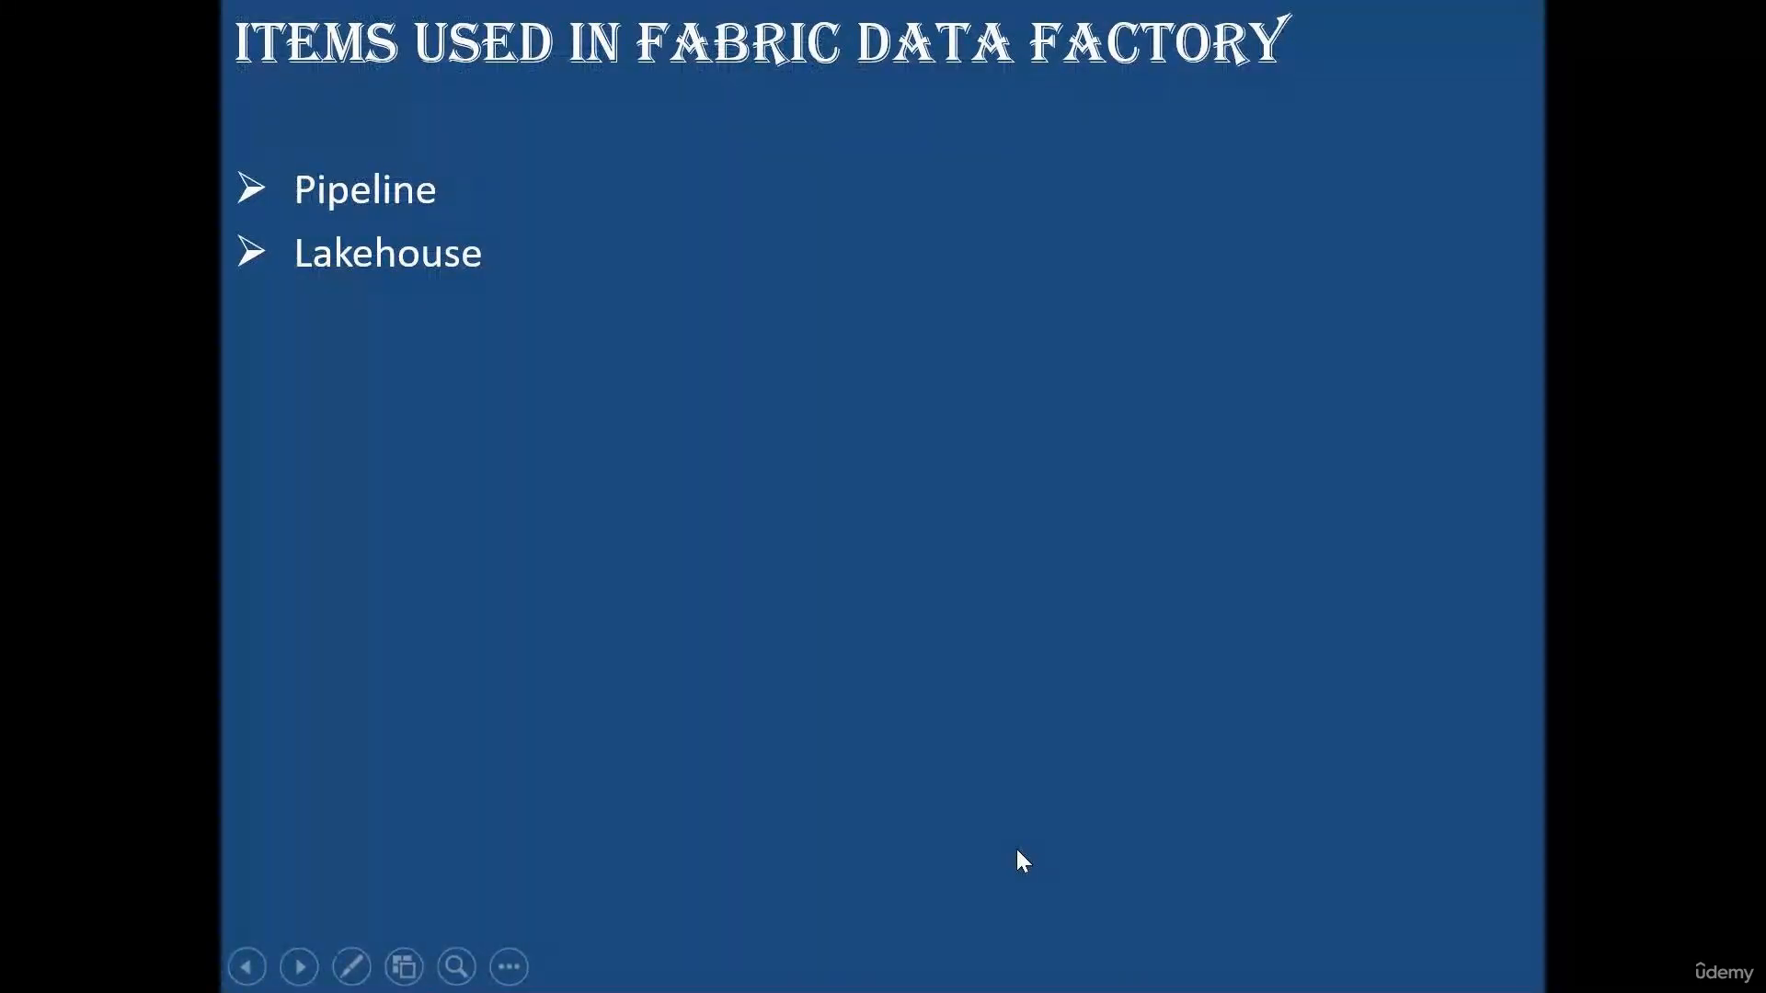
key(alt+Tab)
key(alt+Tab)
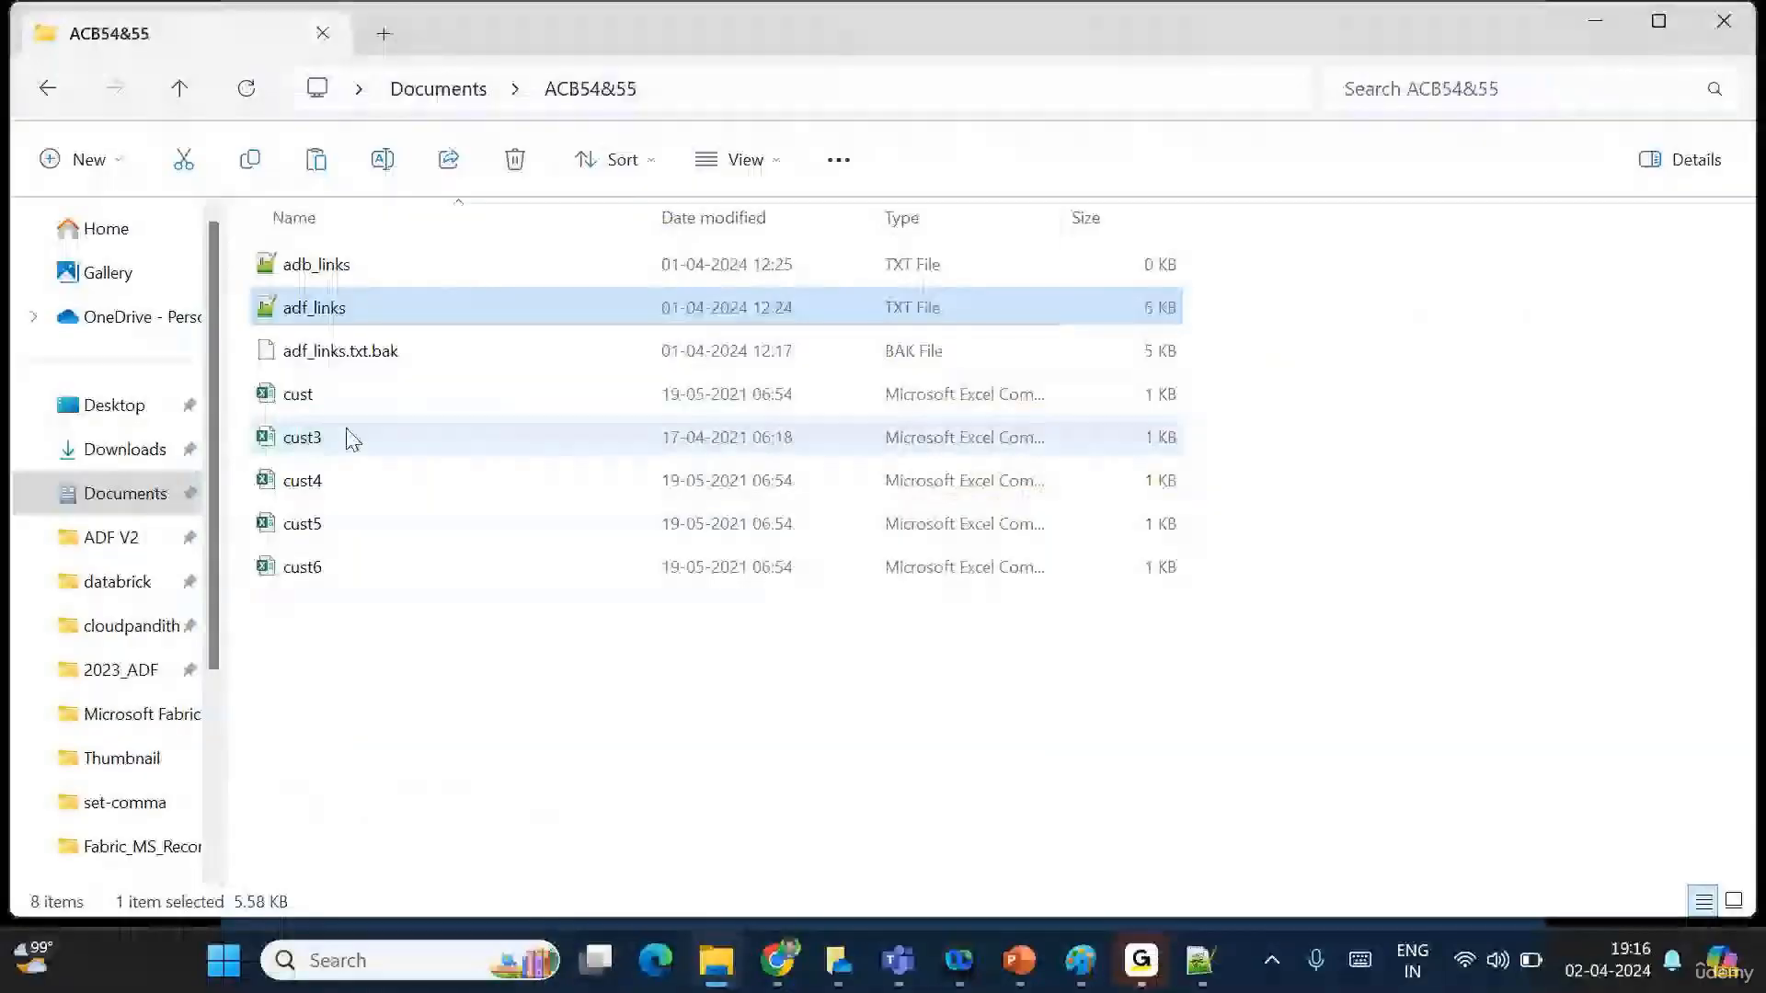
Rename the cust file in the ACB54&55 folder as us_abc_cust.
click(309, 404)
right_click(364, 405)
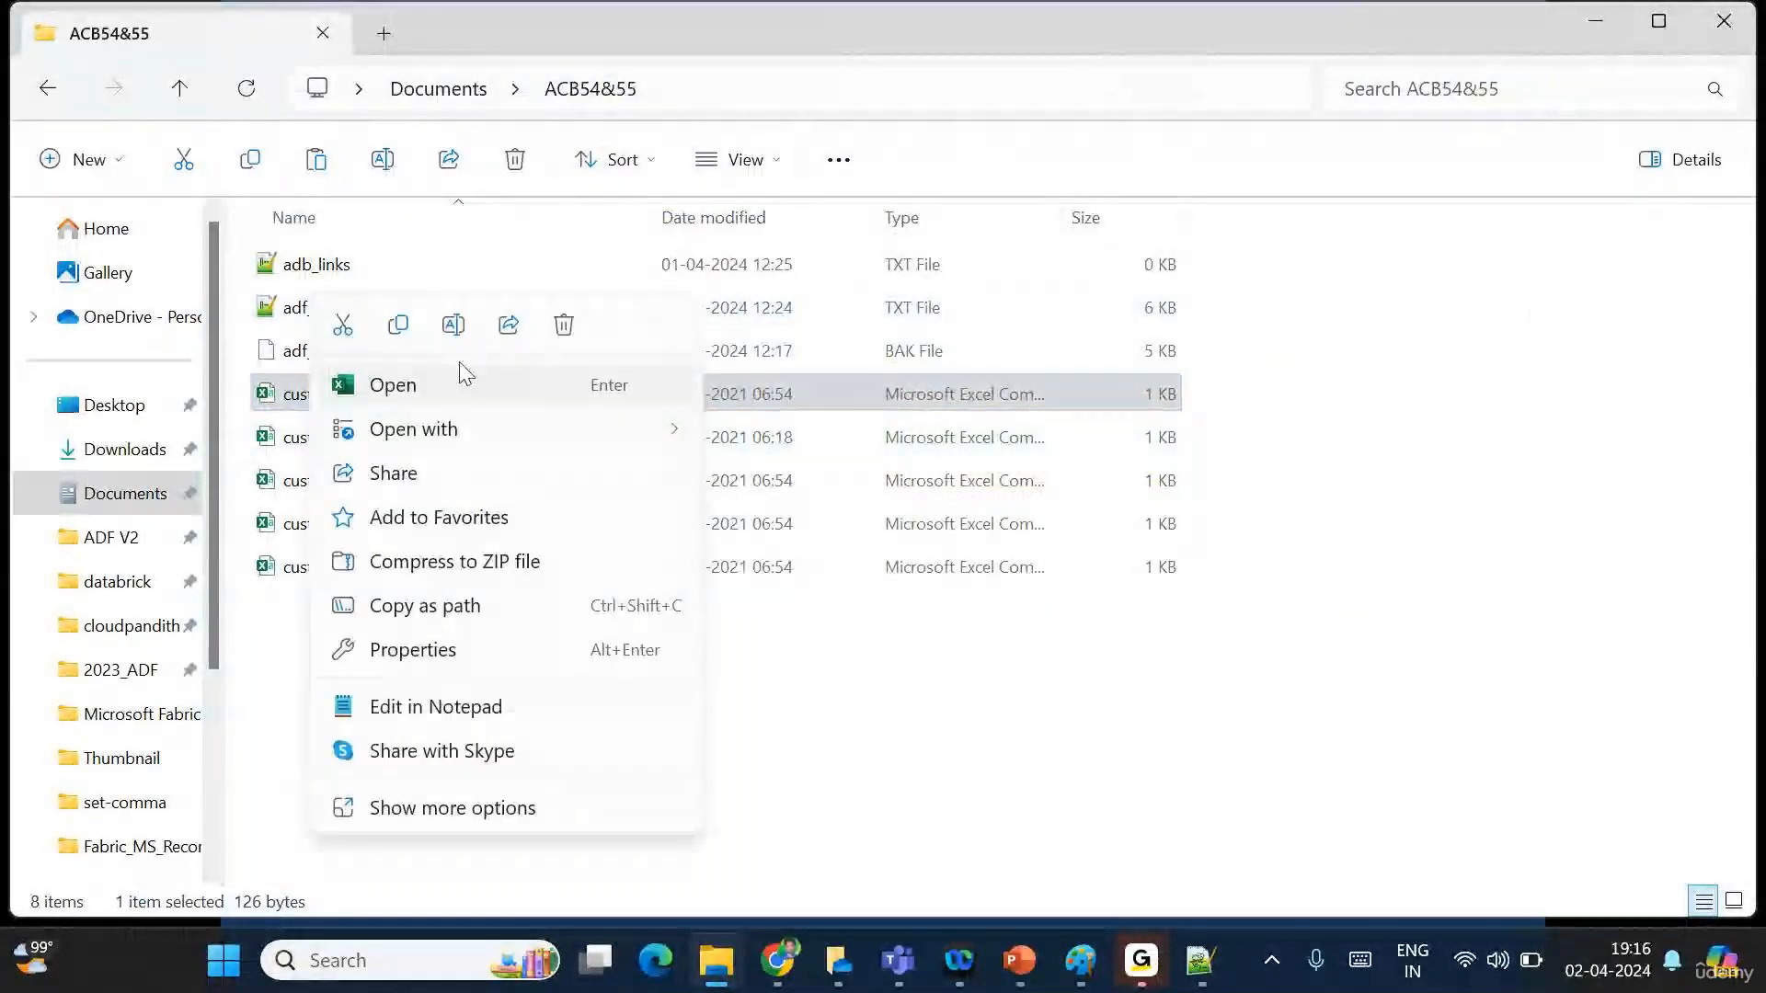
click(442, 333)
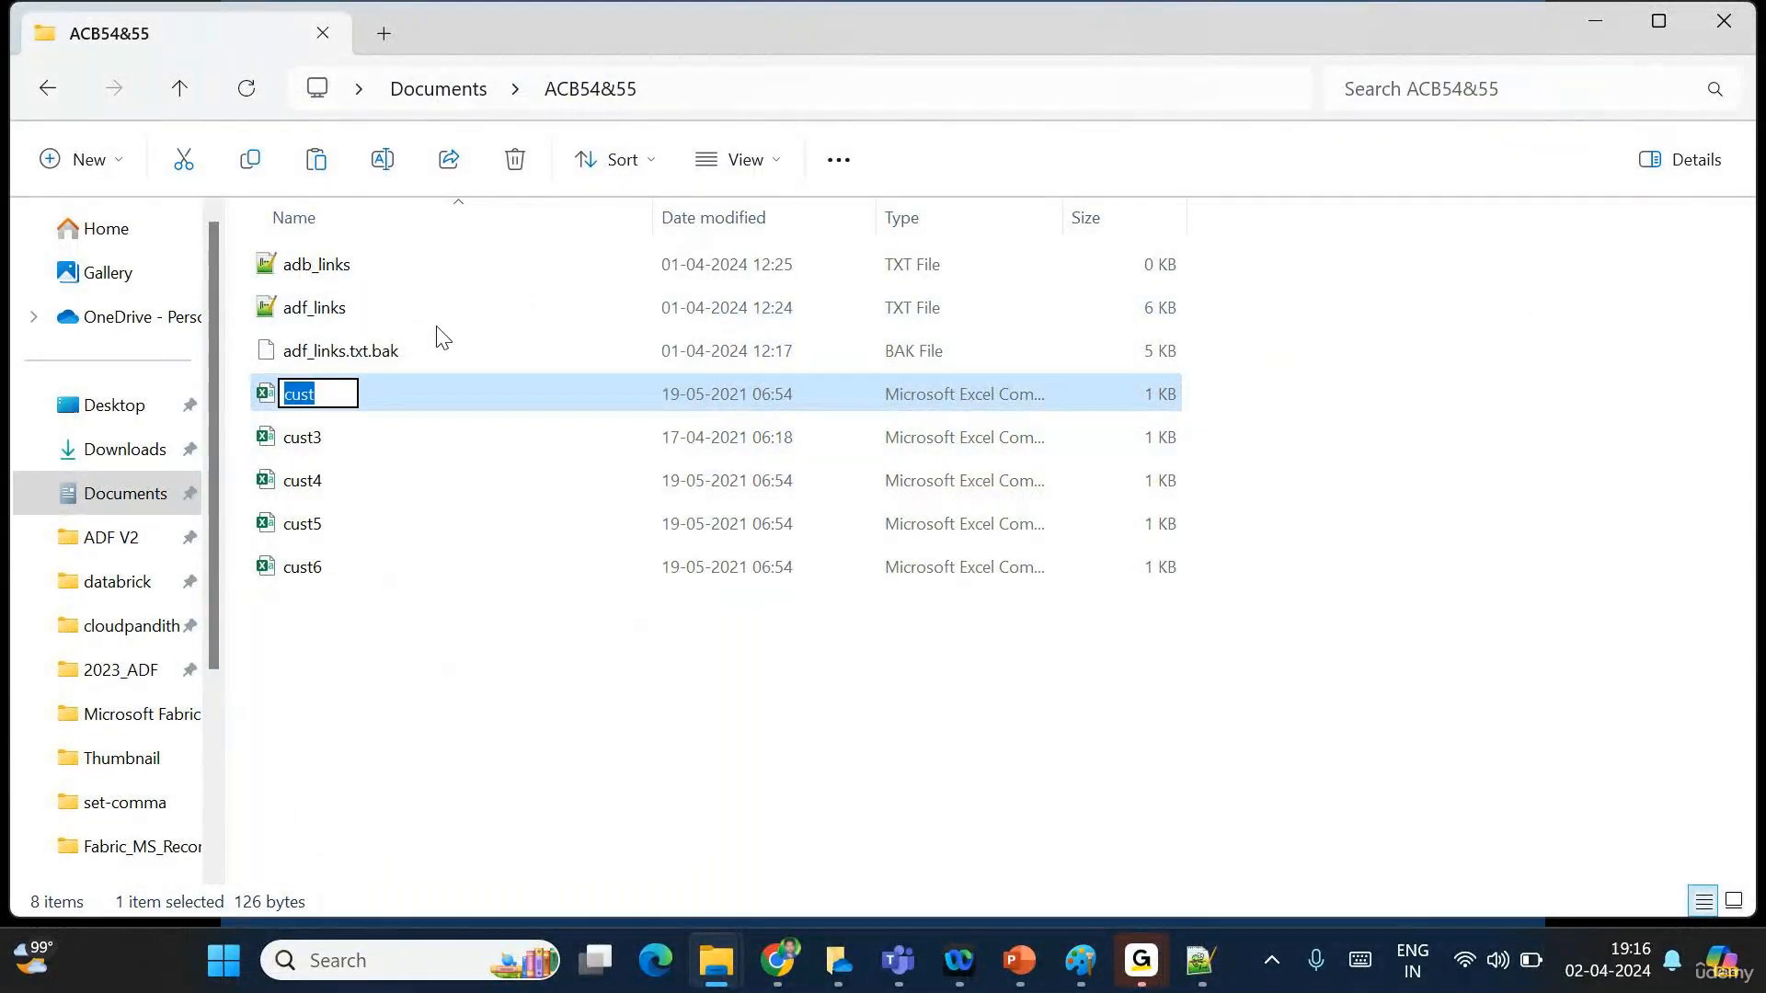
text(us_abc_)
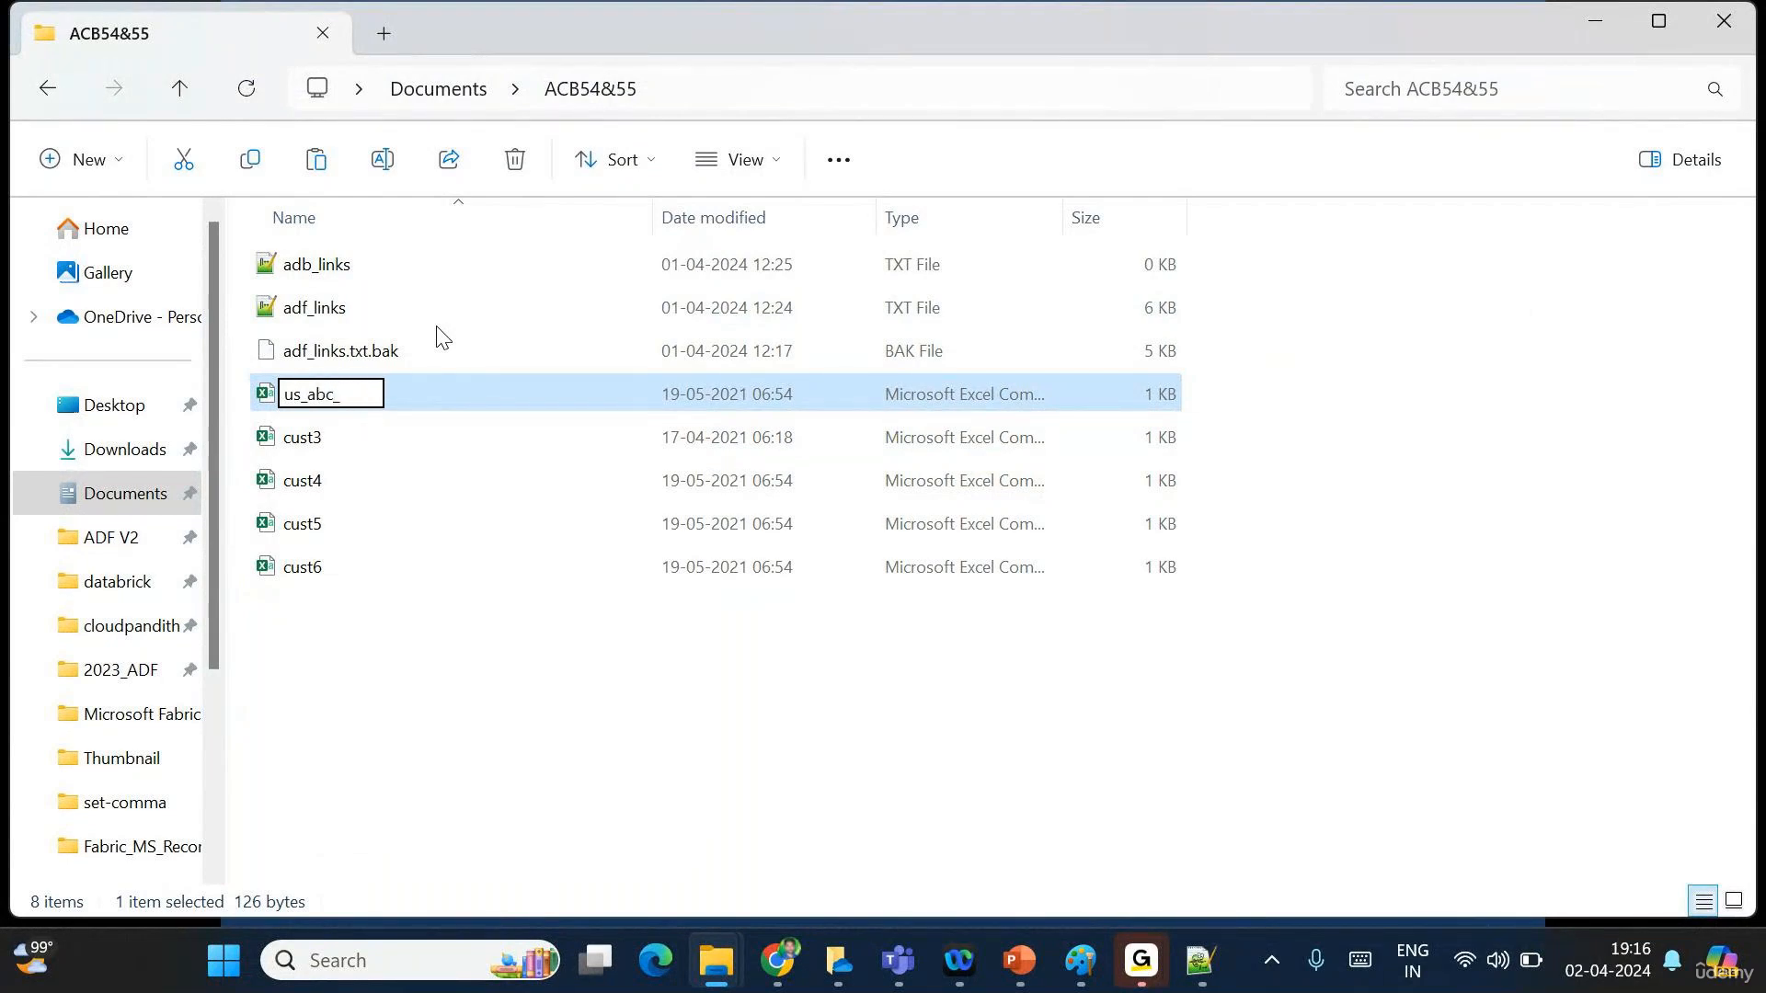
text(cust)
click(417, 610)
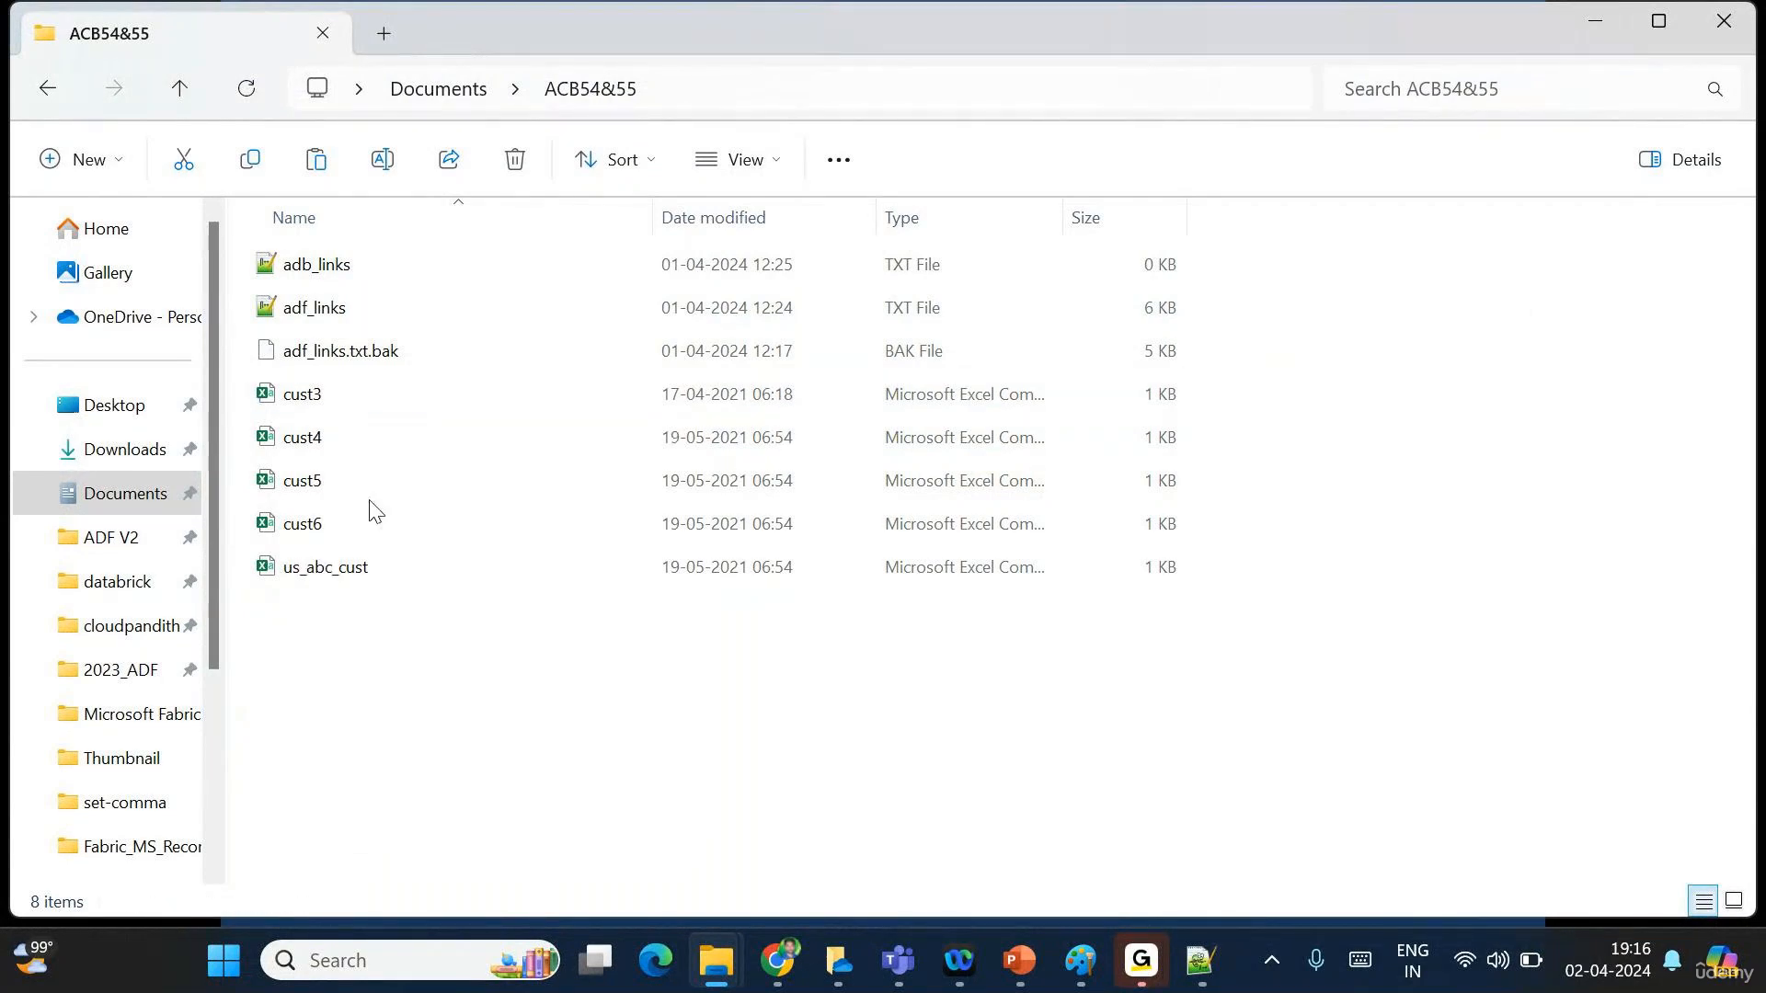
click(324, 534)
right_click(323, 531)
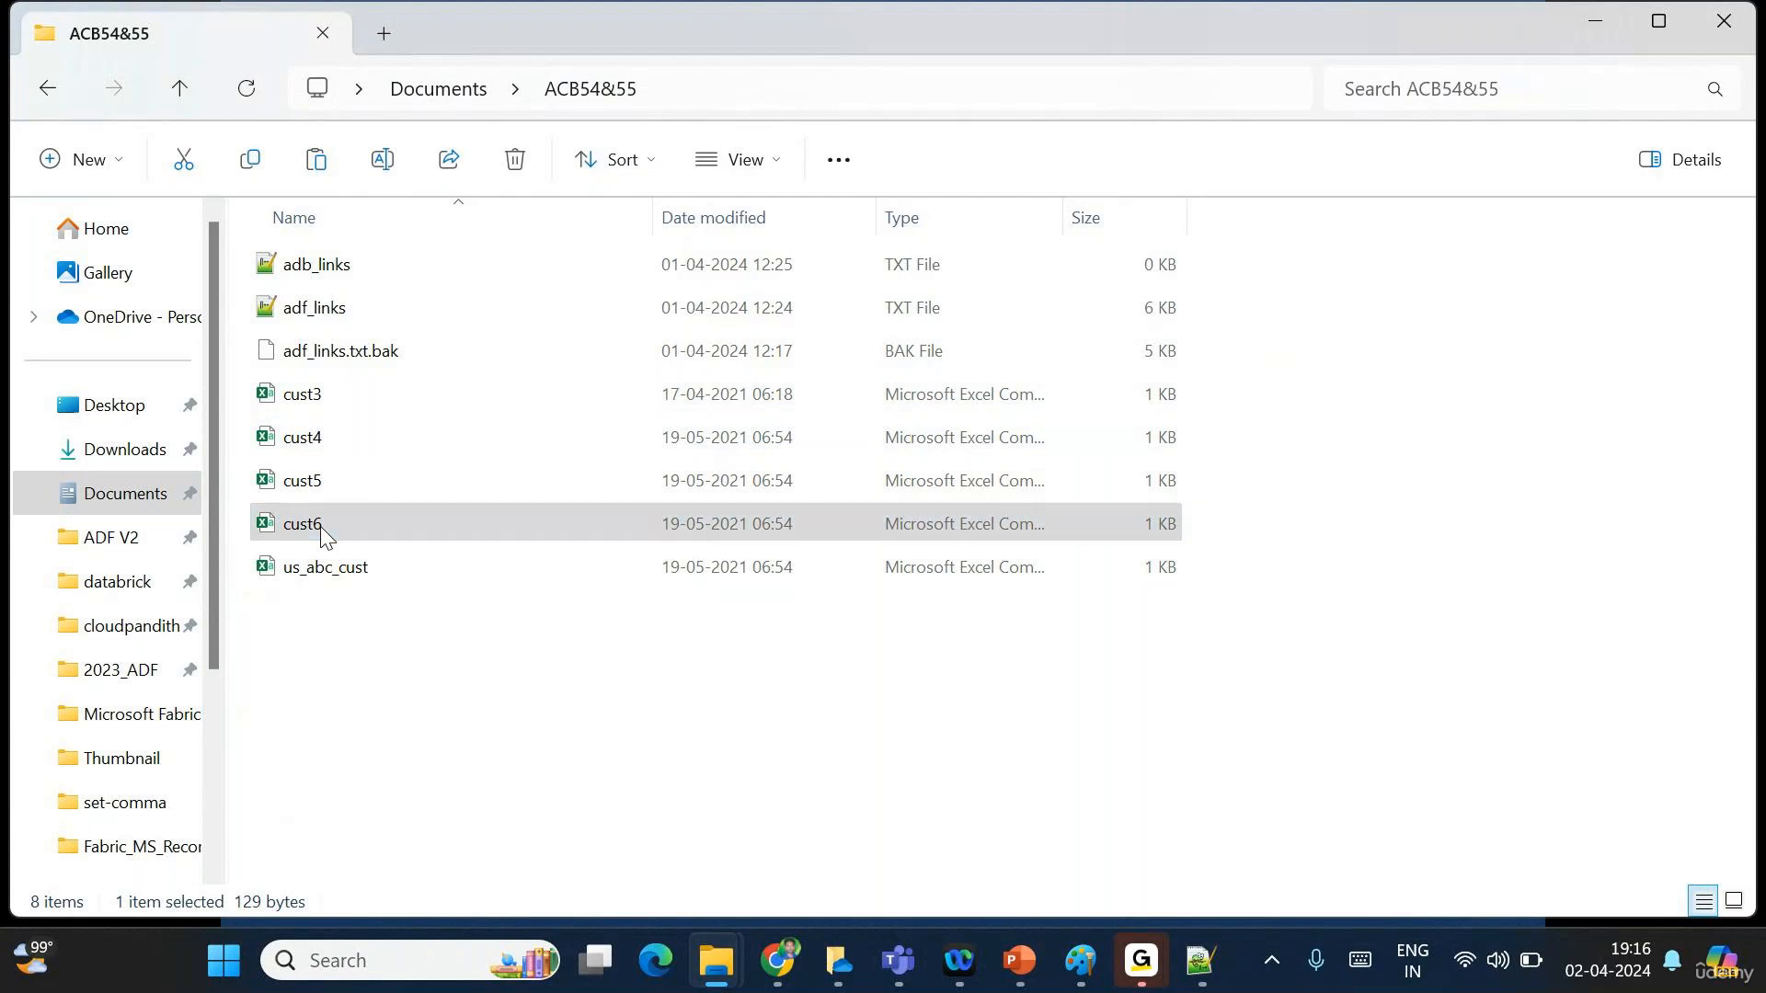
click(452, 337)
key(BackSpace)
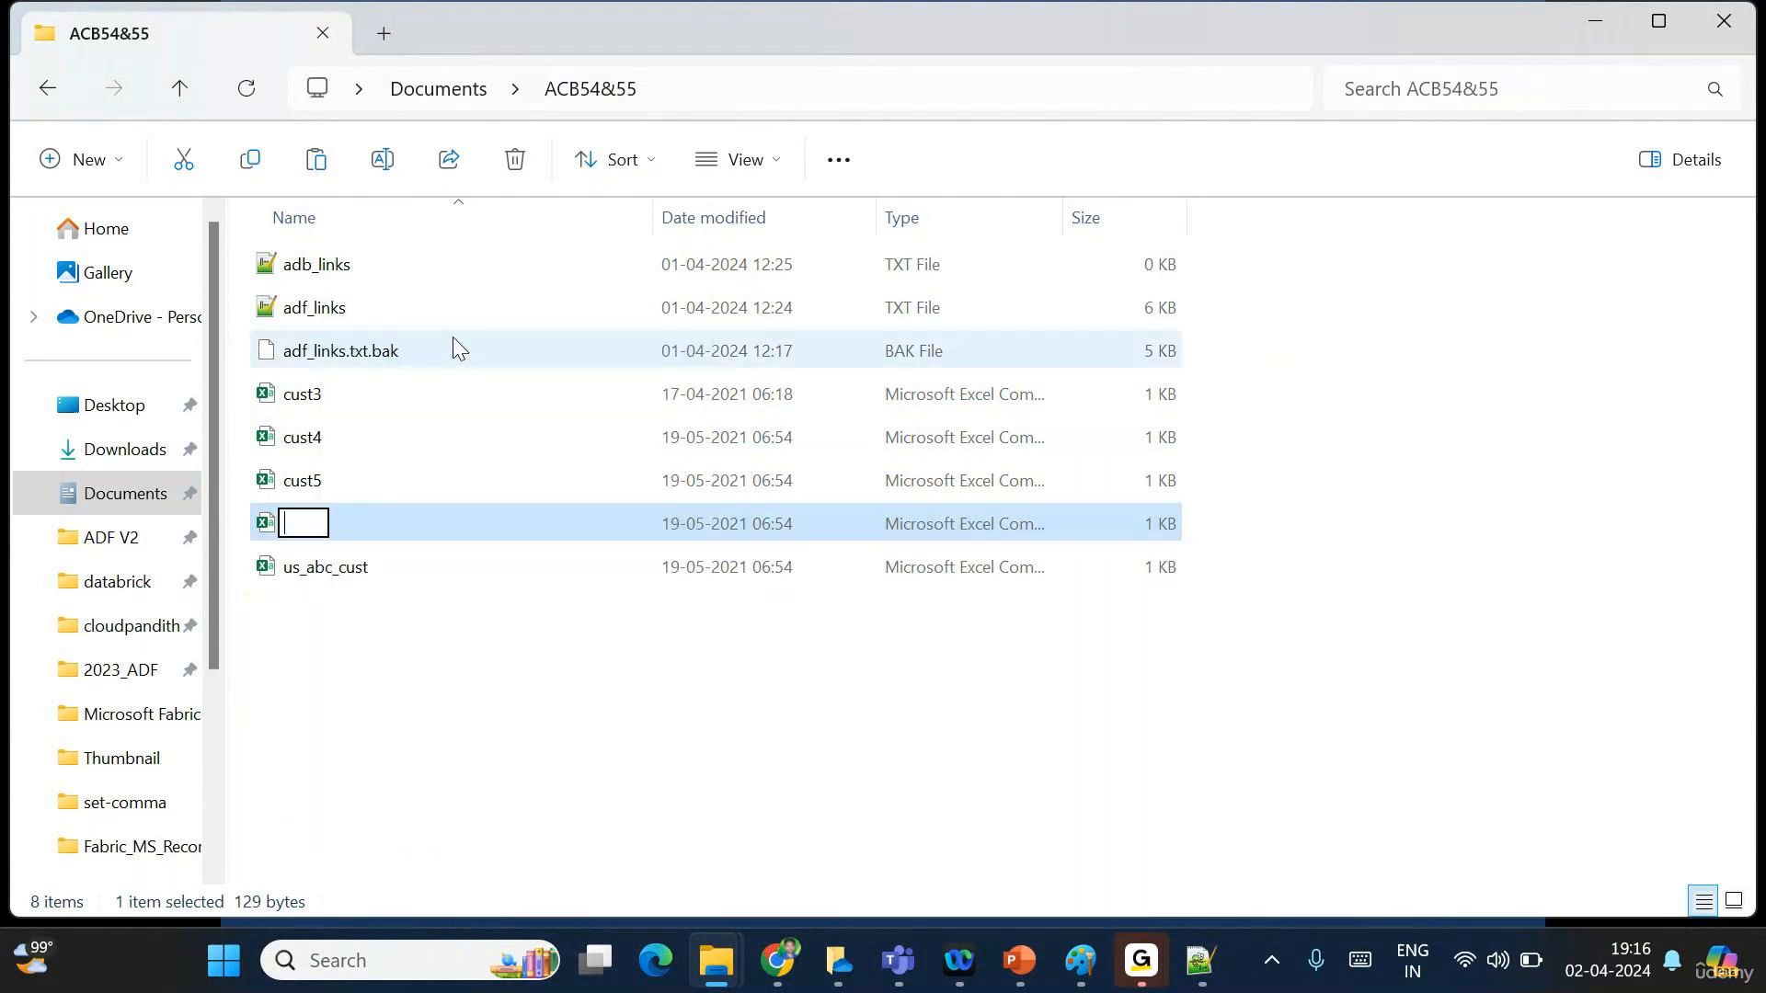
double_click(452, 337)
key(u)
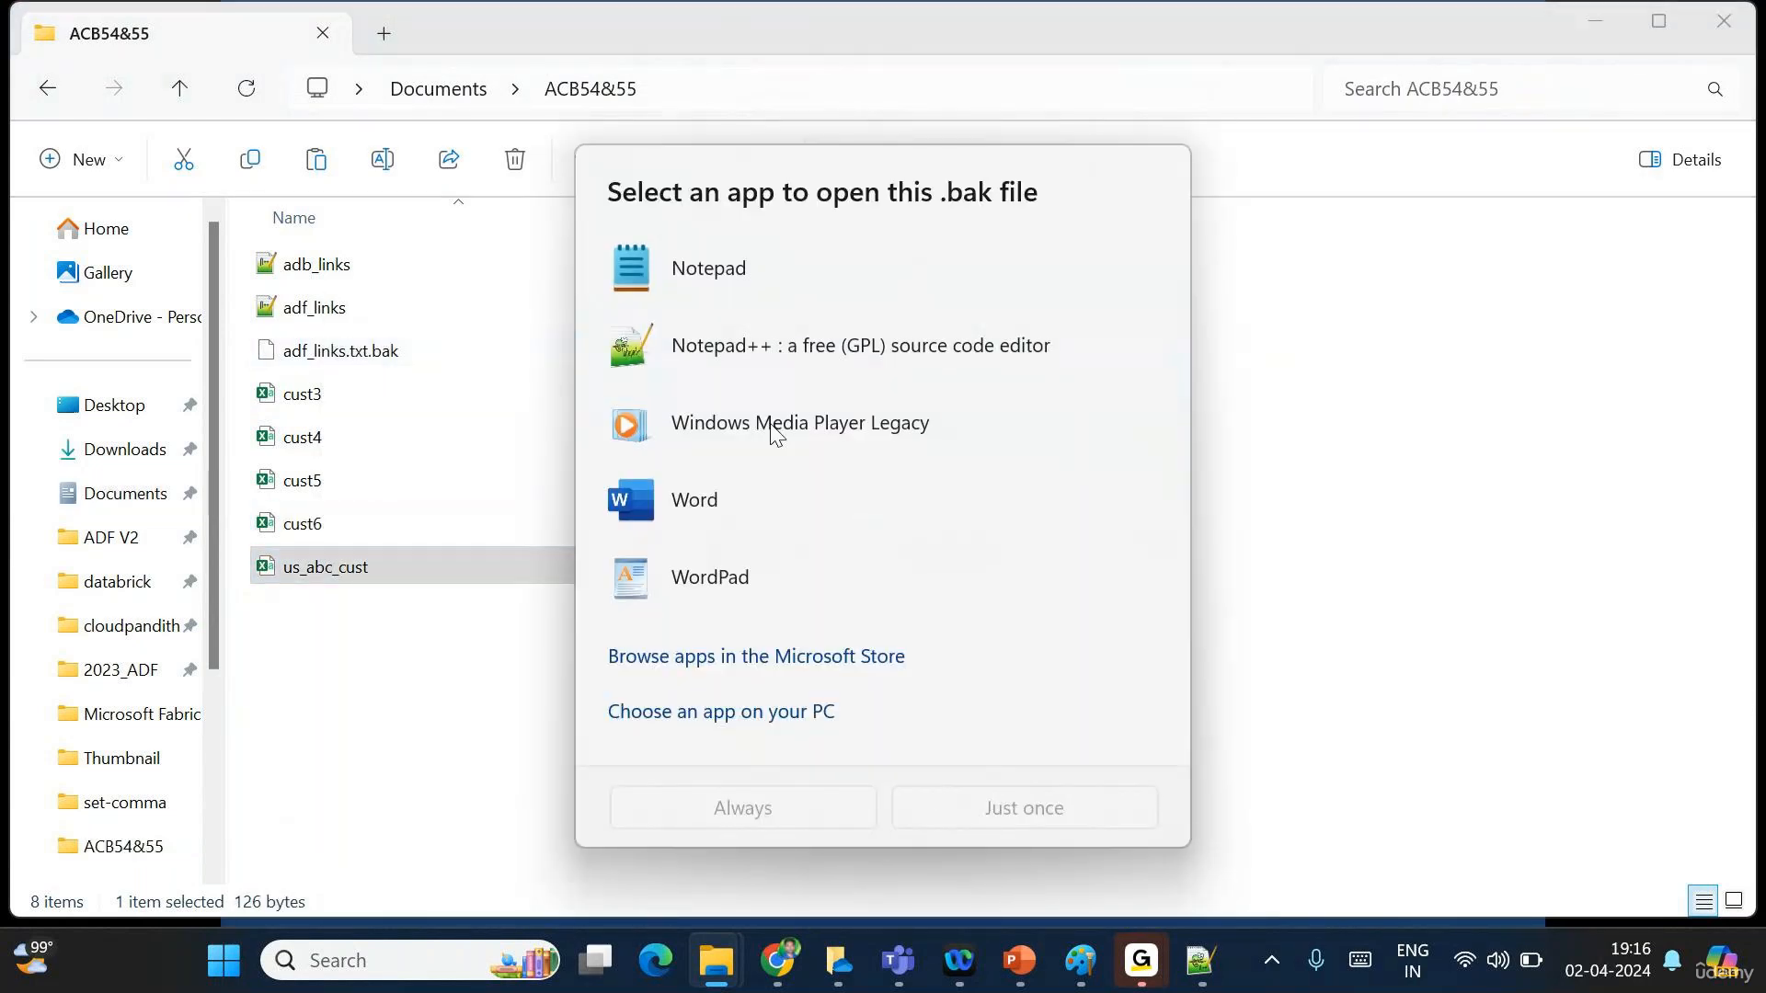
click(517, 747)
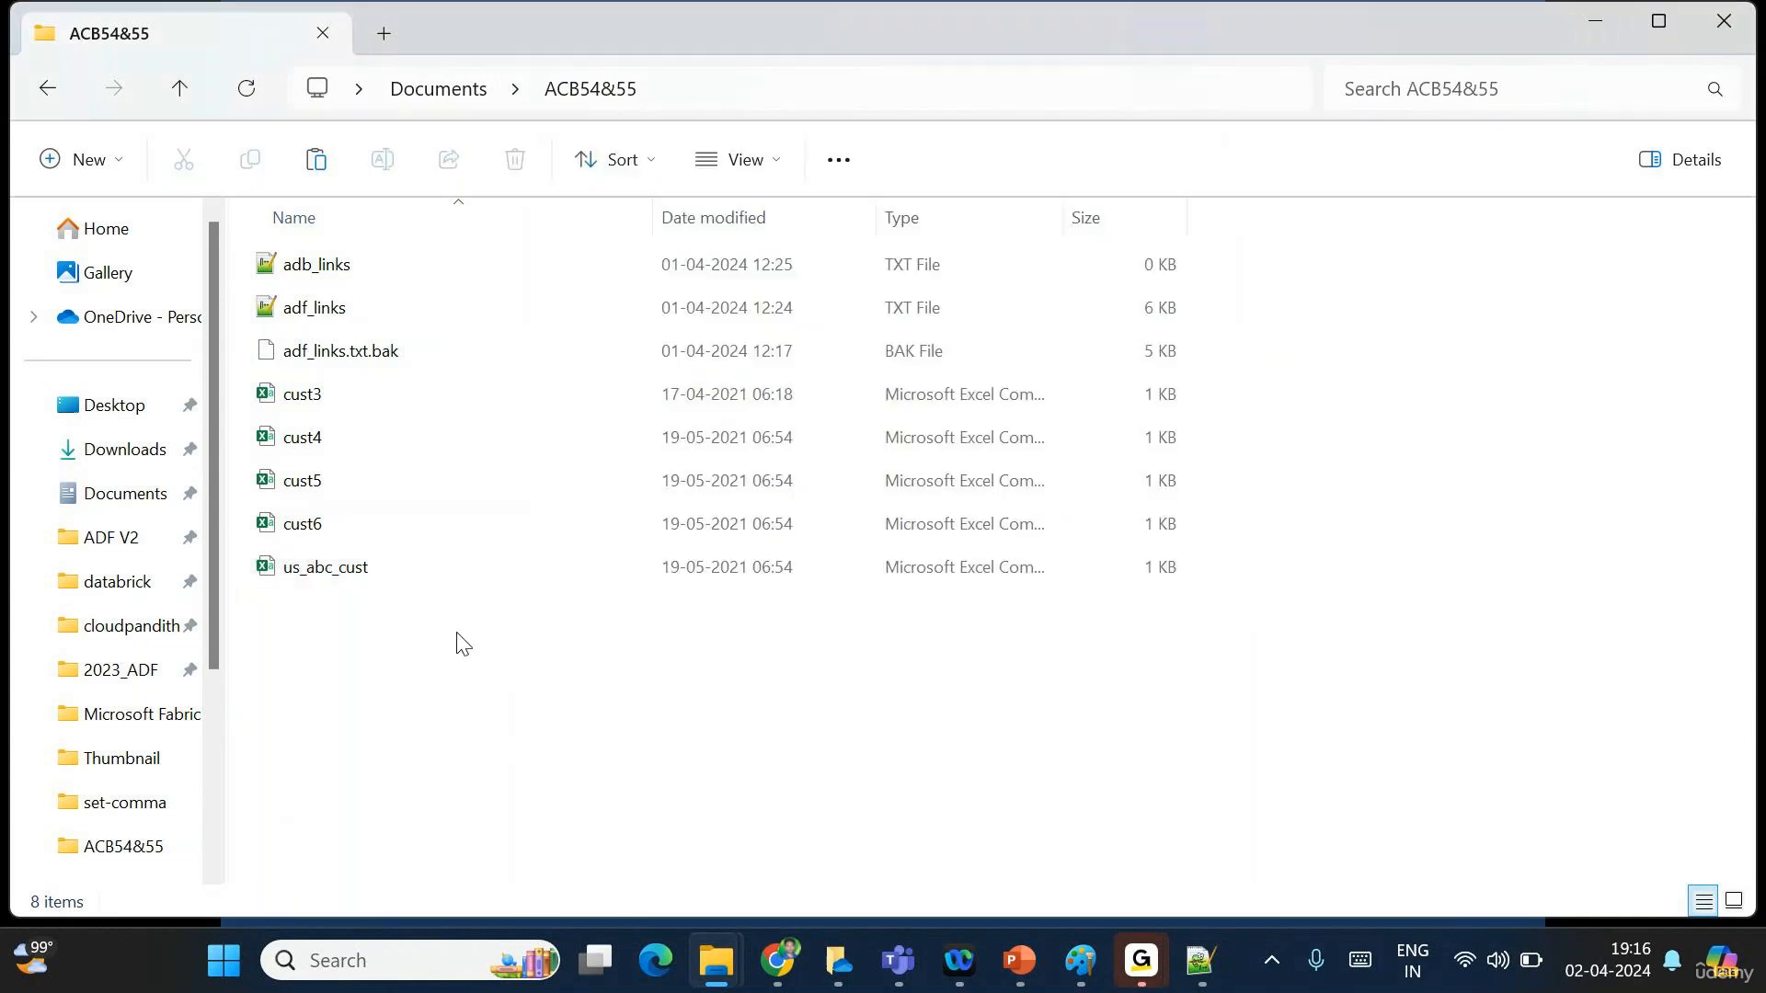
Rename the cust6 file in the ACB54&55 folder as india_karnataka_prod.csv.
click(357, 537)
right_click(353, 538)
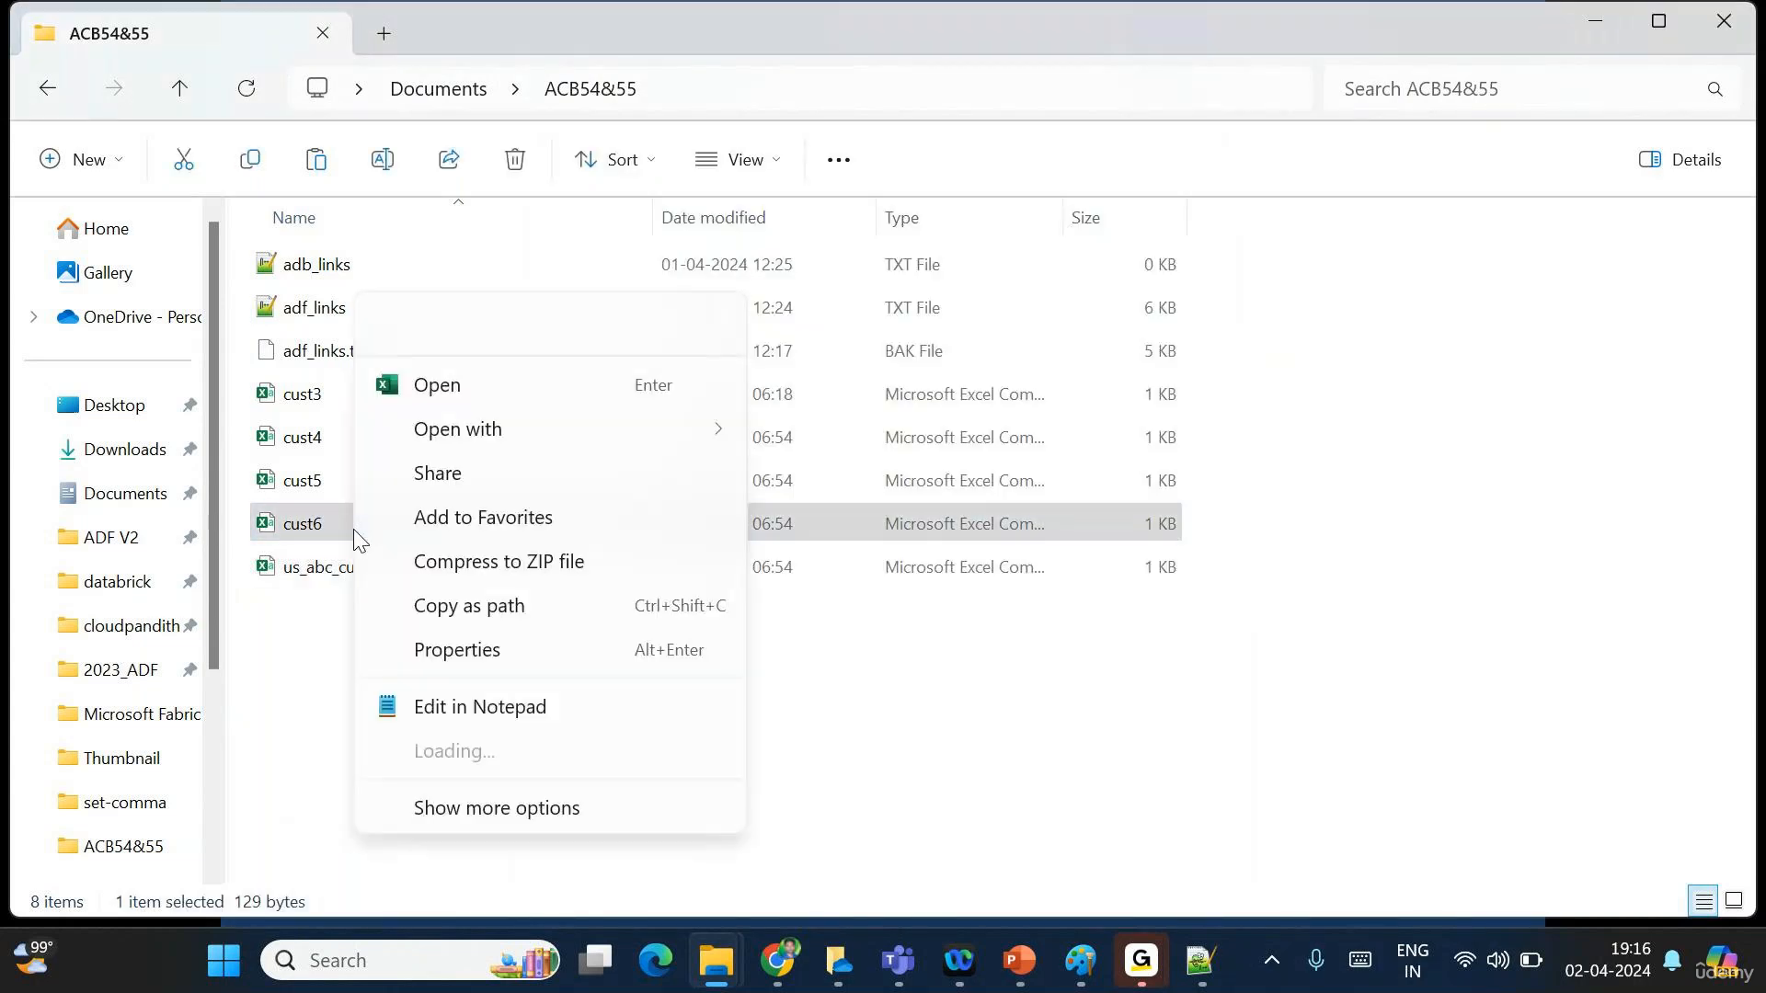
click(512, 342)
key(BackSpace)
text(i)
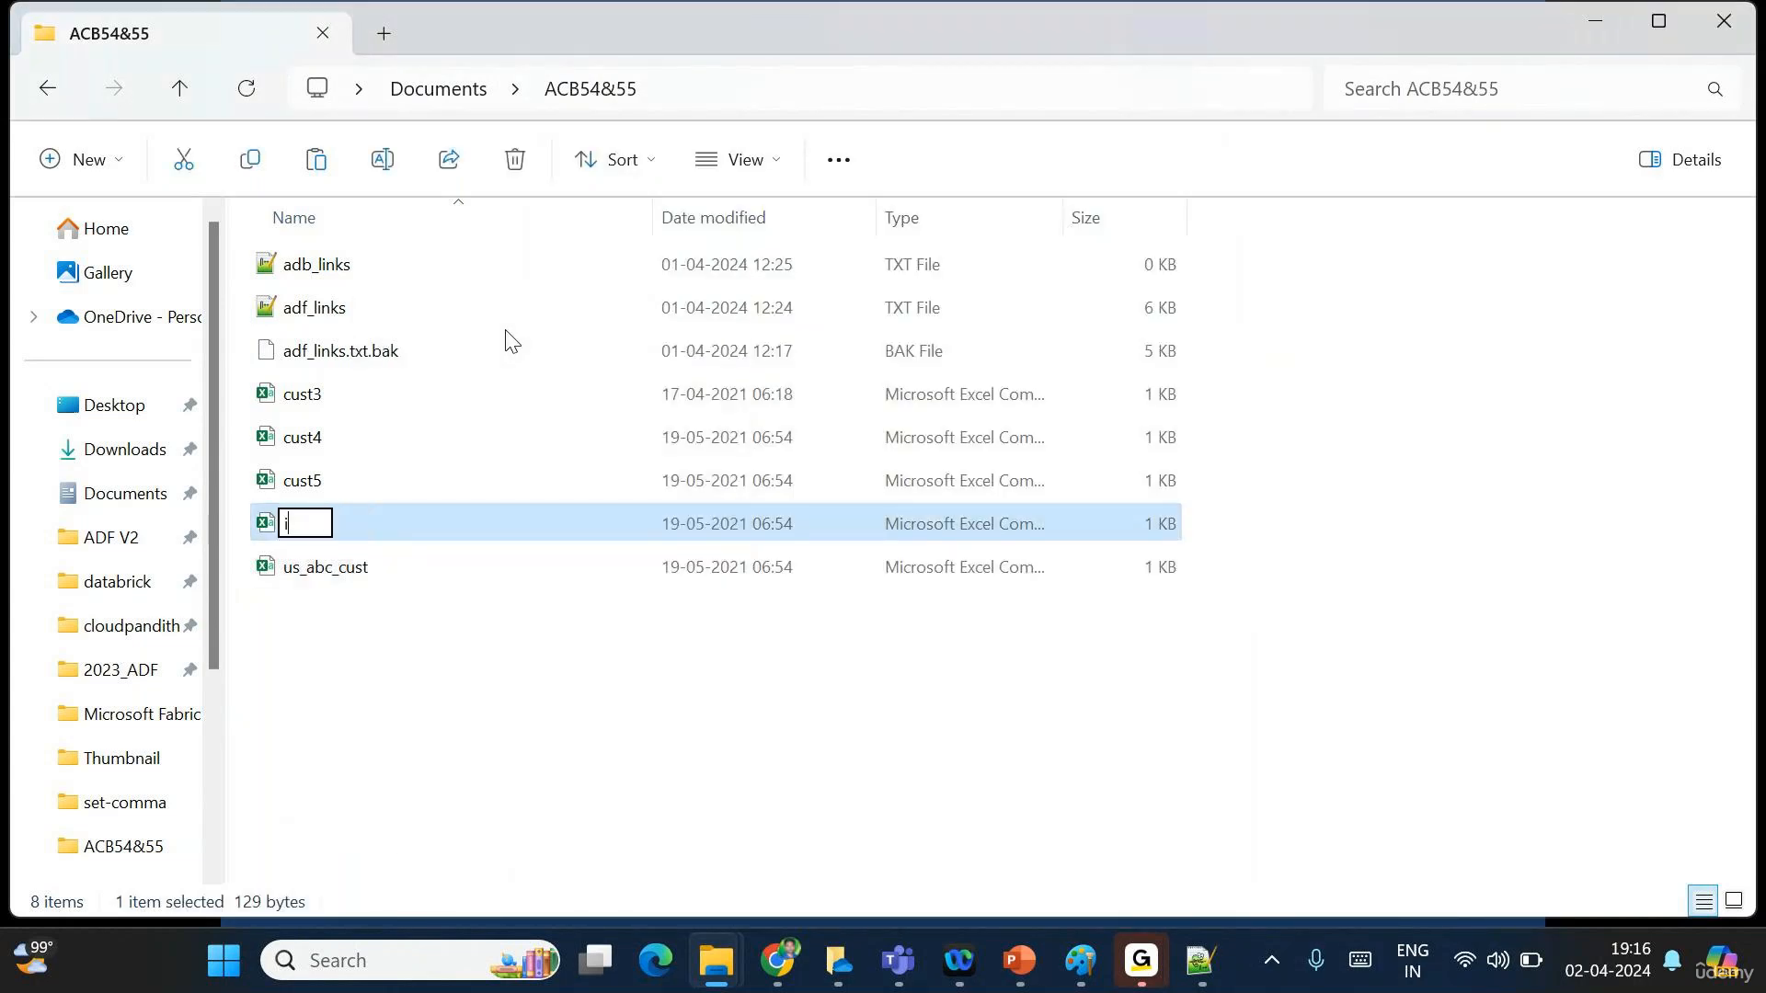
text(ndia_karanaka)
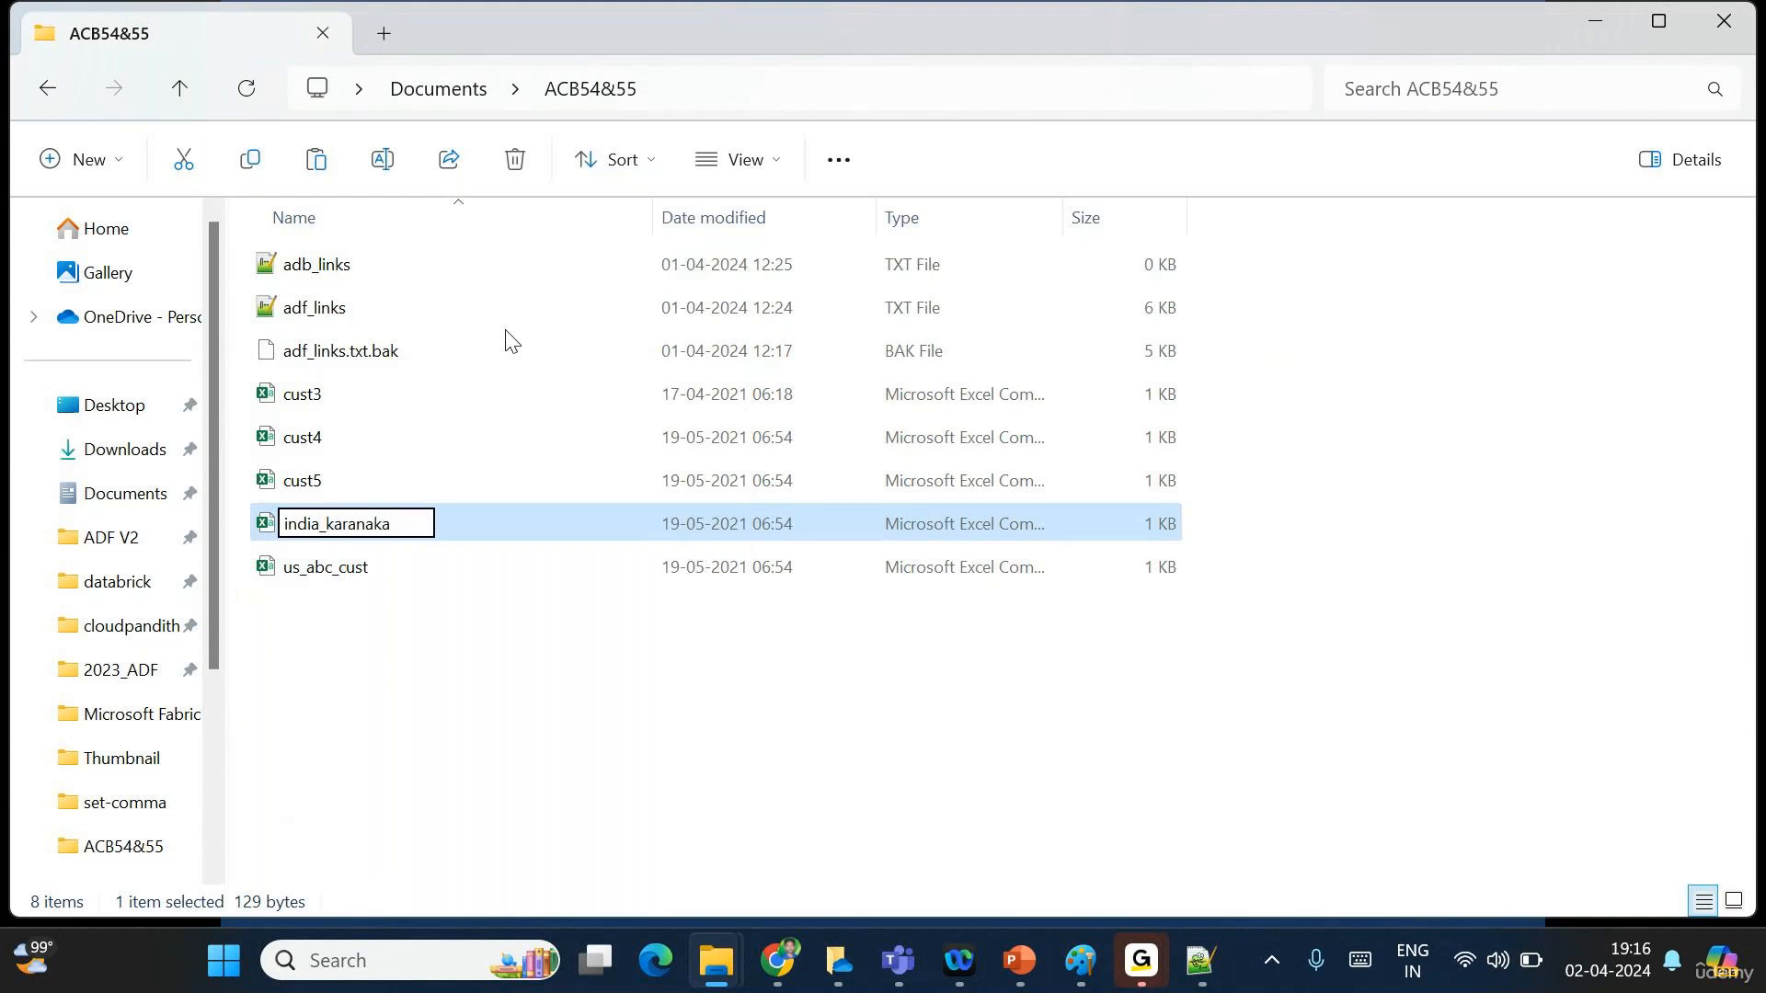
key(BackSpace)
key(BackSpace)
key(BackSpace)
key(BackSpace)
key(BackSpace)
text(nataka_prod.csv)
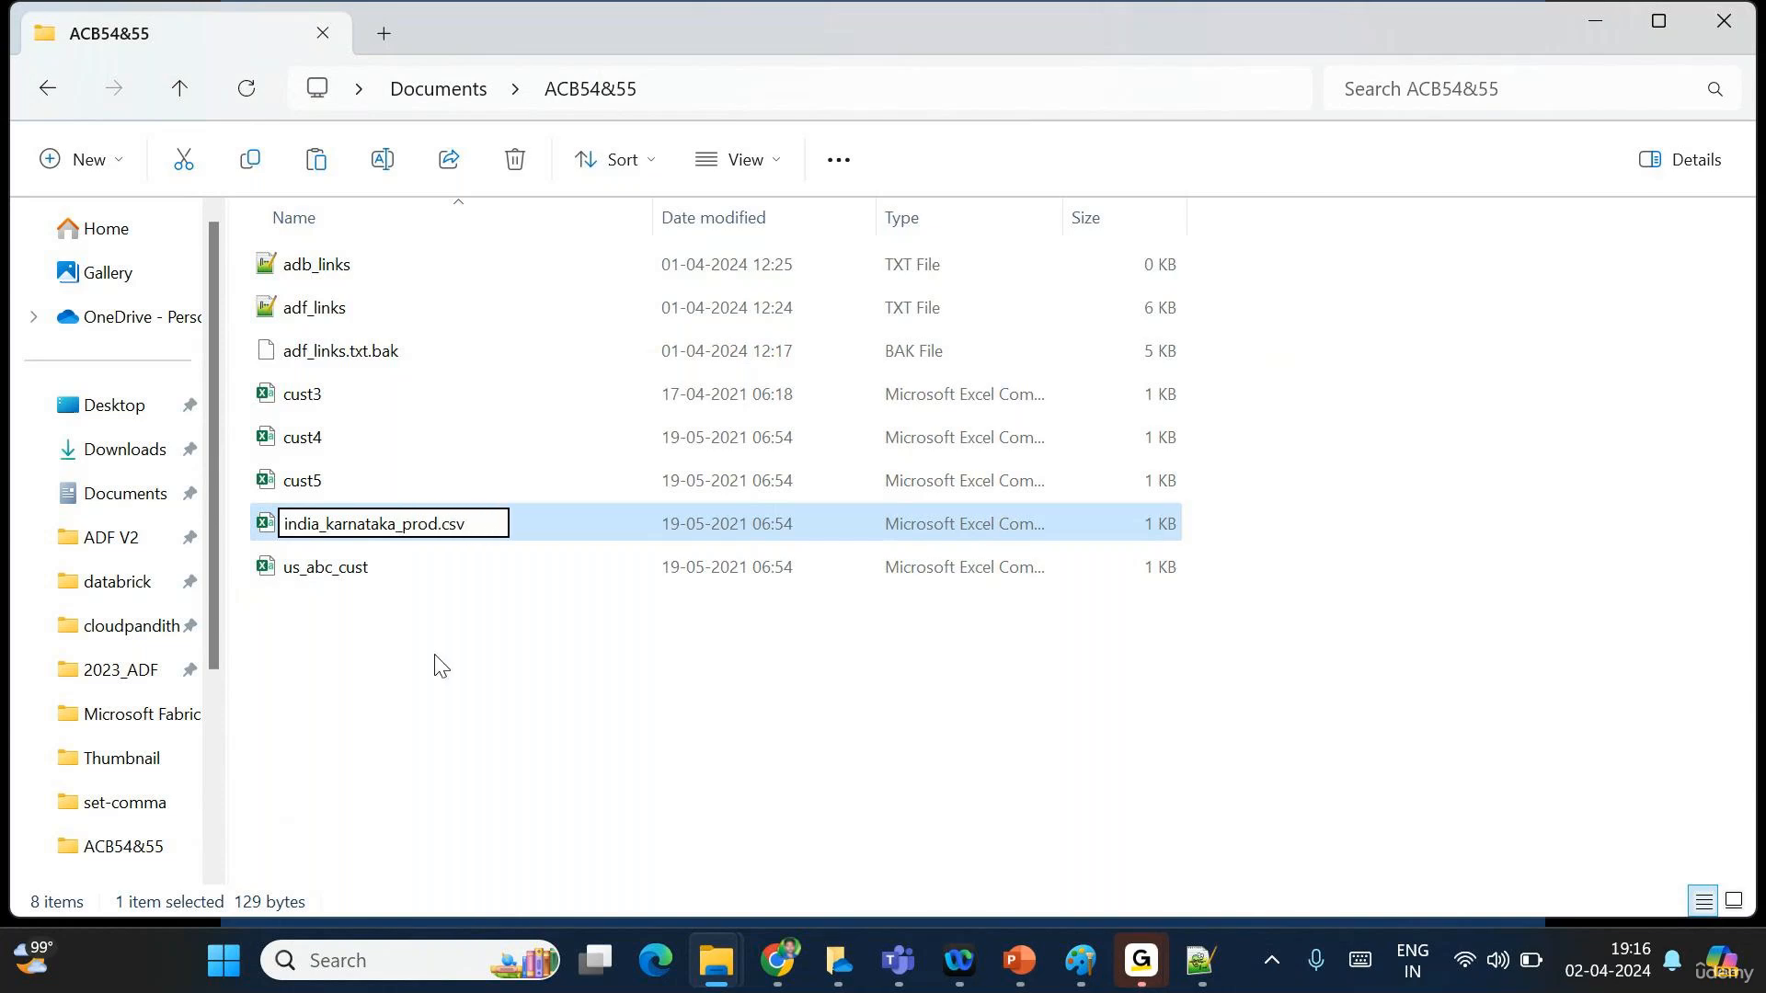
click(347, 701)
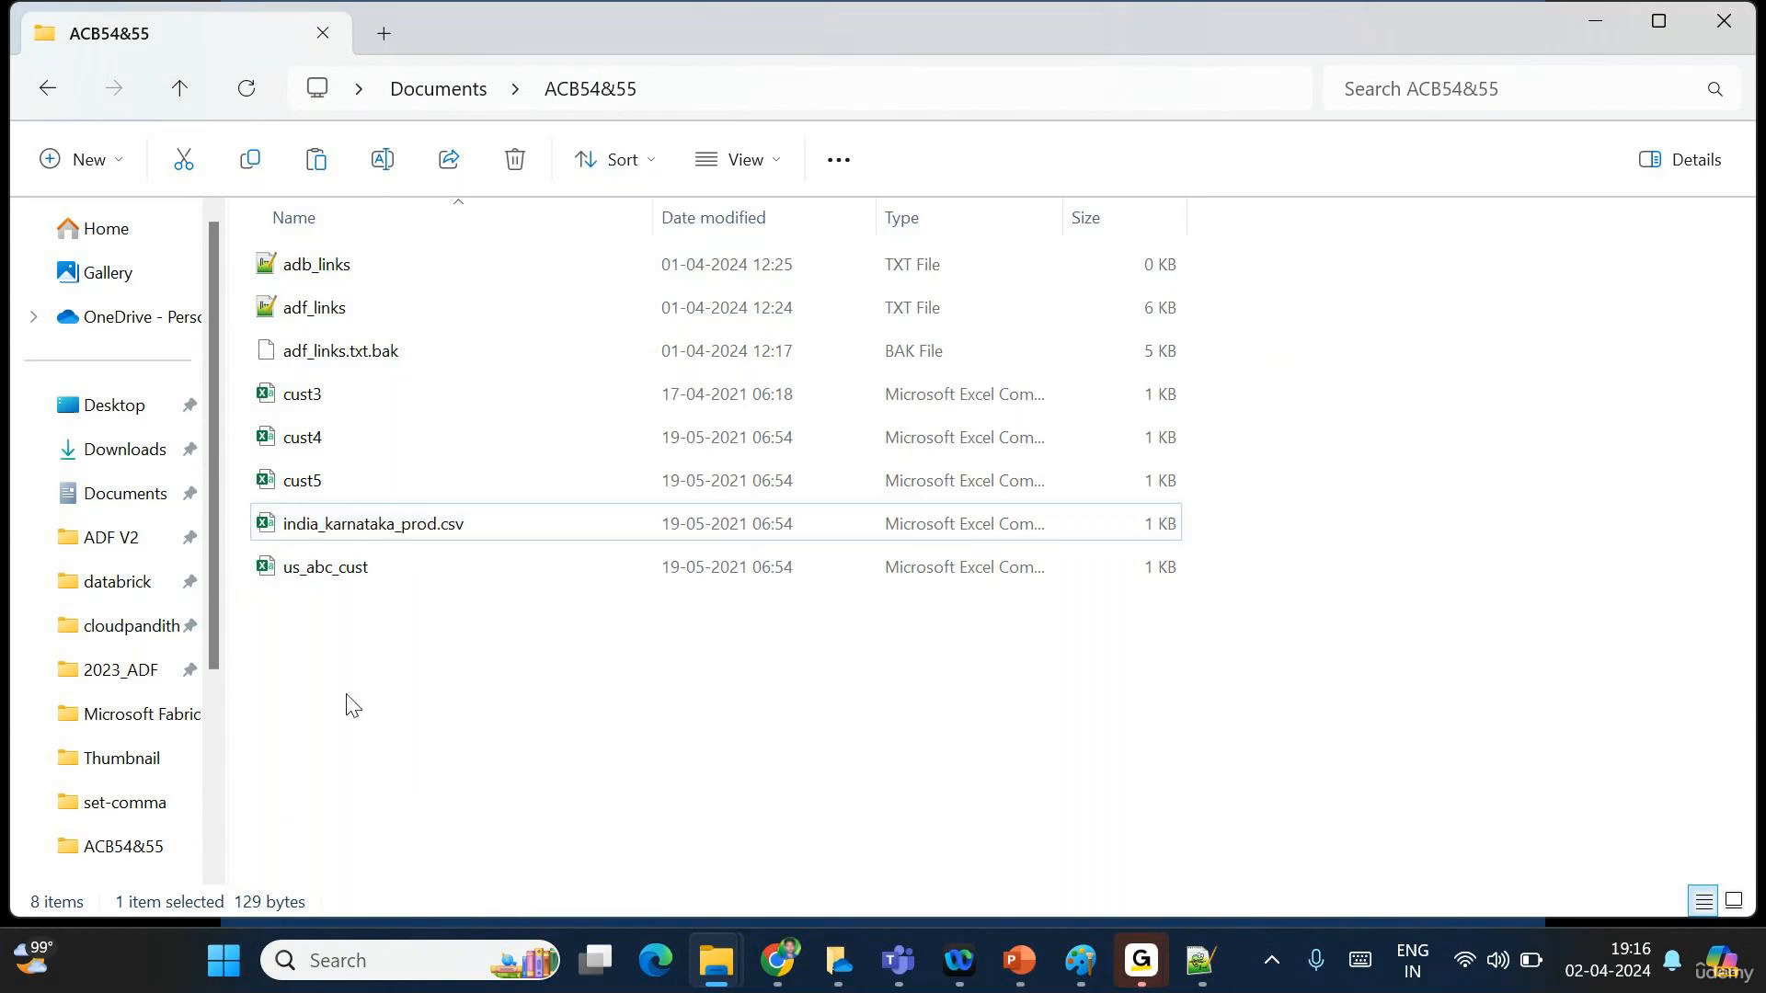
Rename the cust5 file in the ACB54&55 folder as aus_xyz_trans.
click(322, 490)
right_click(320, 489)
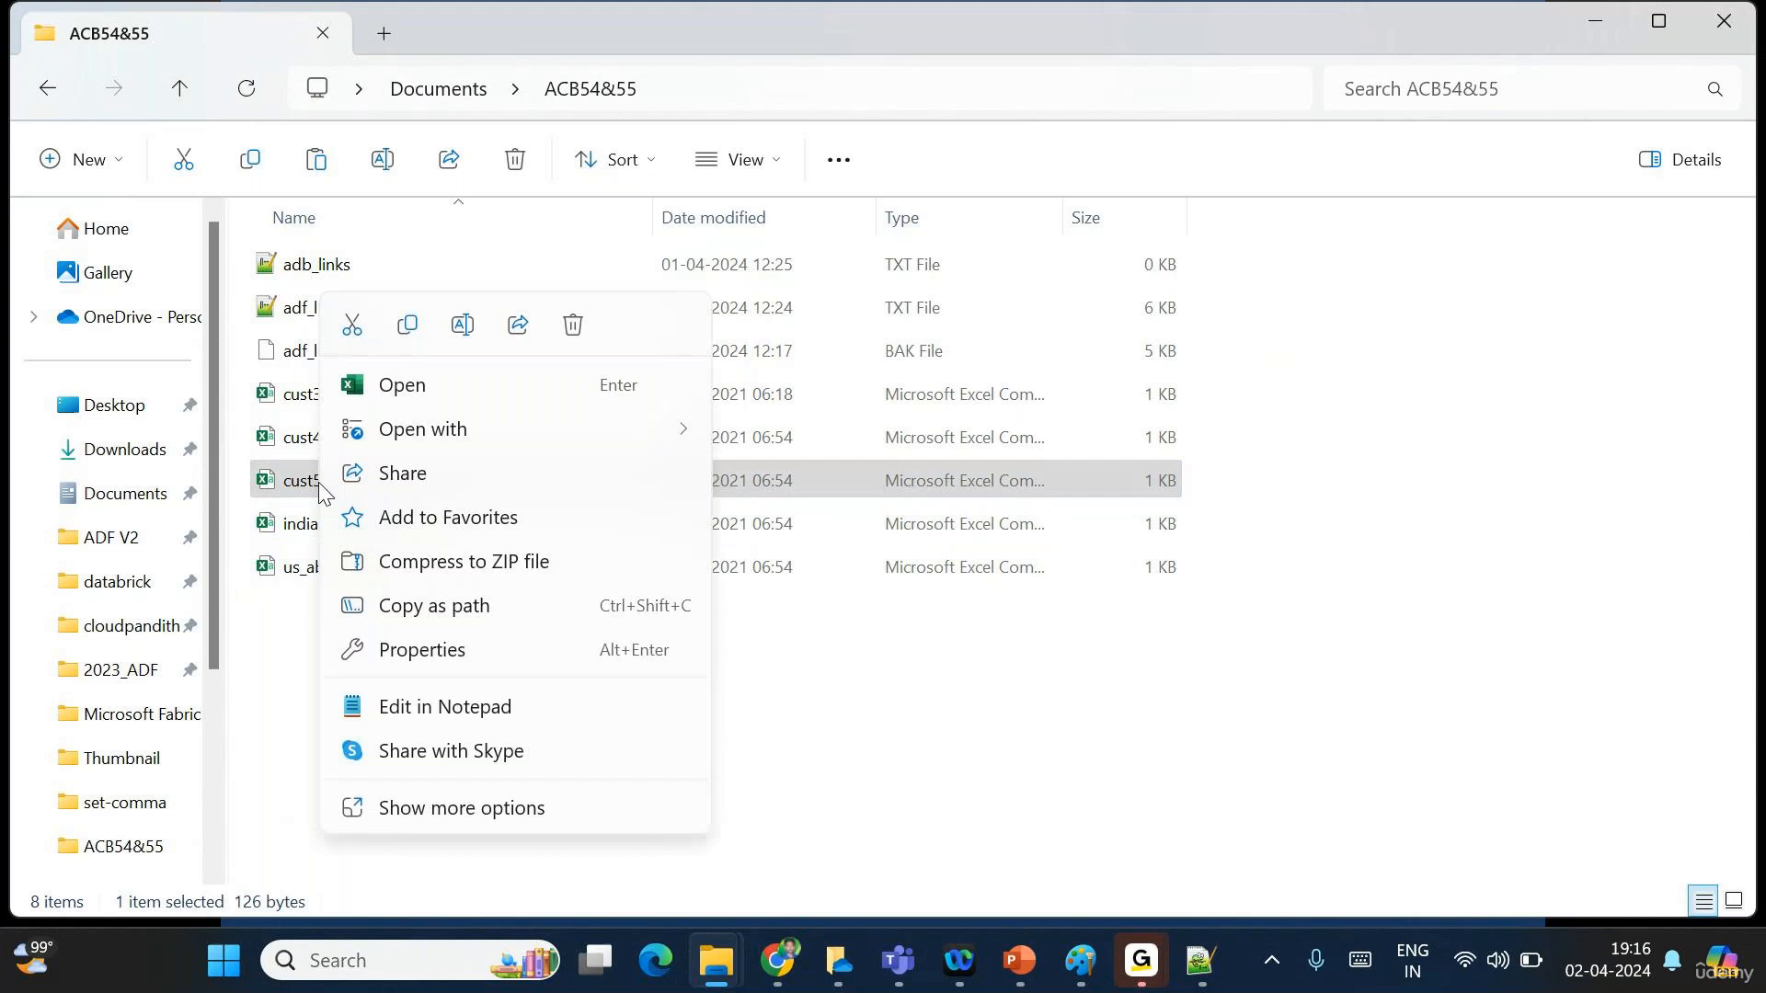
click(460, 329)
text(aus)
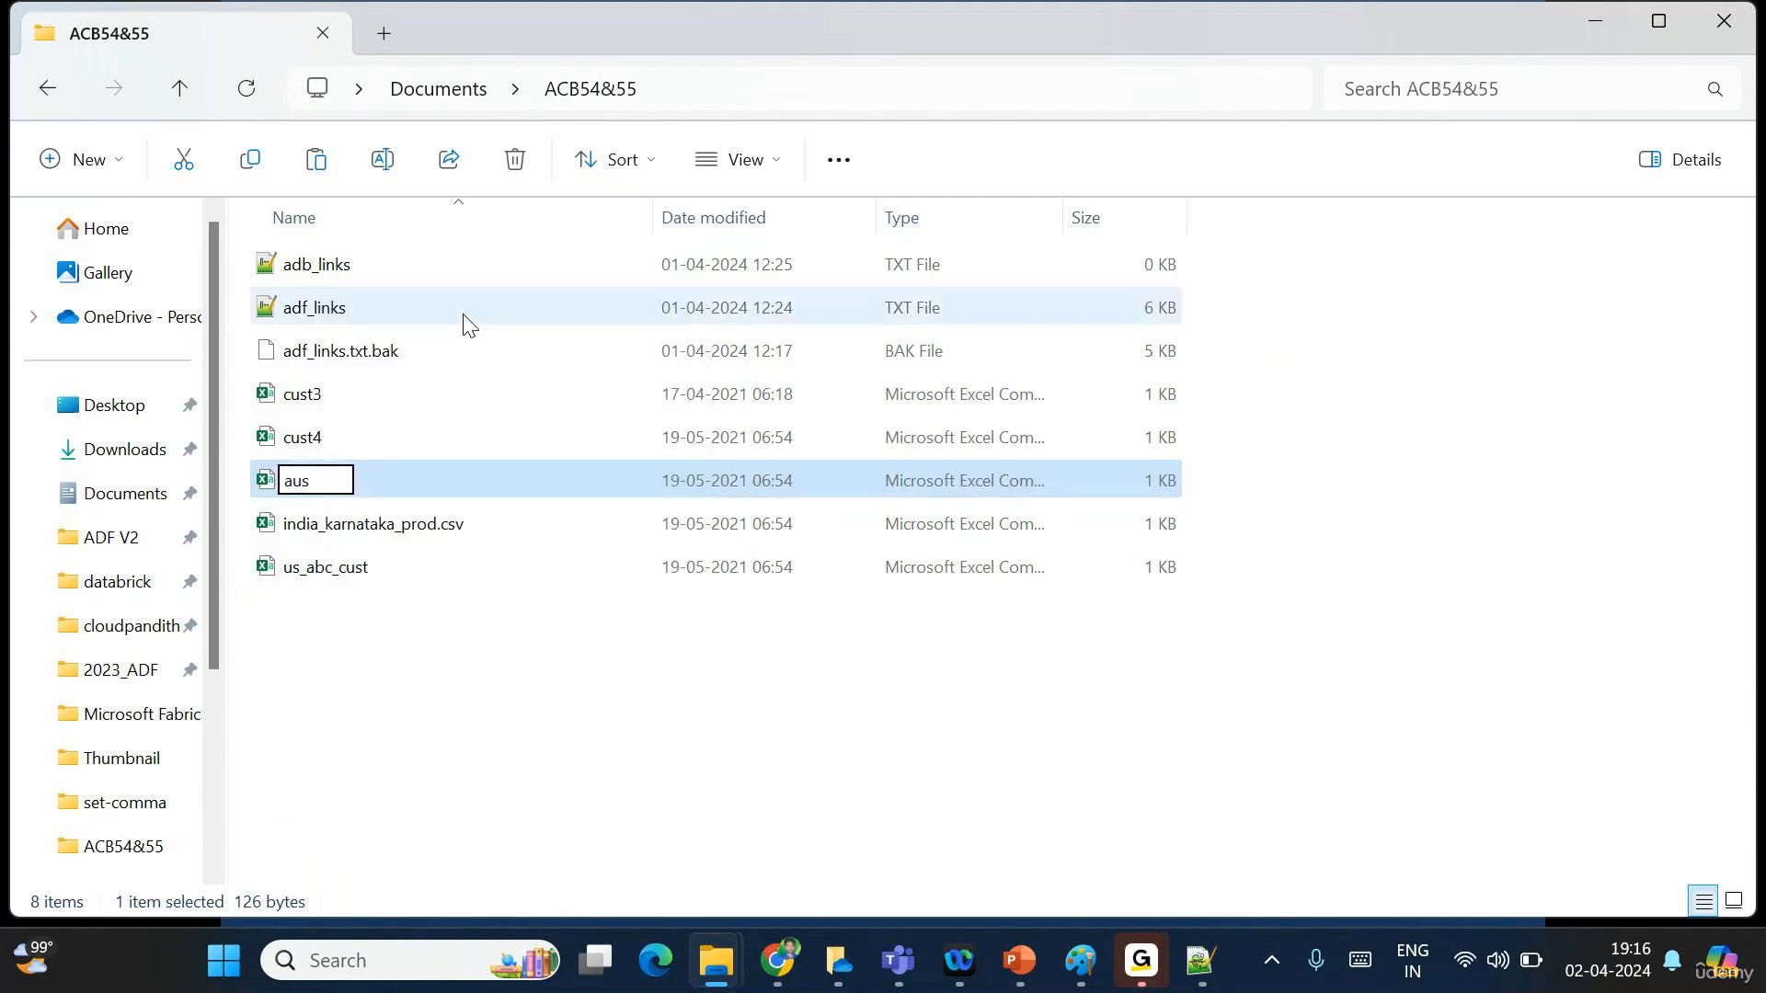
text(_xyz_trans)
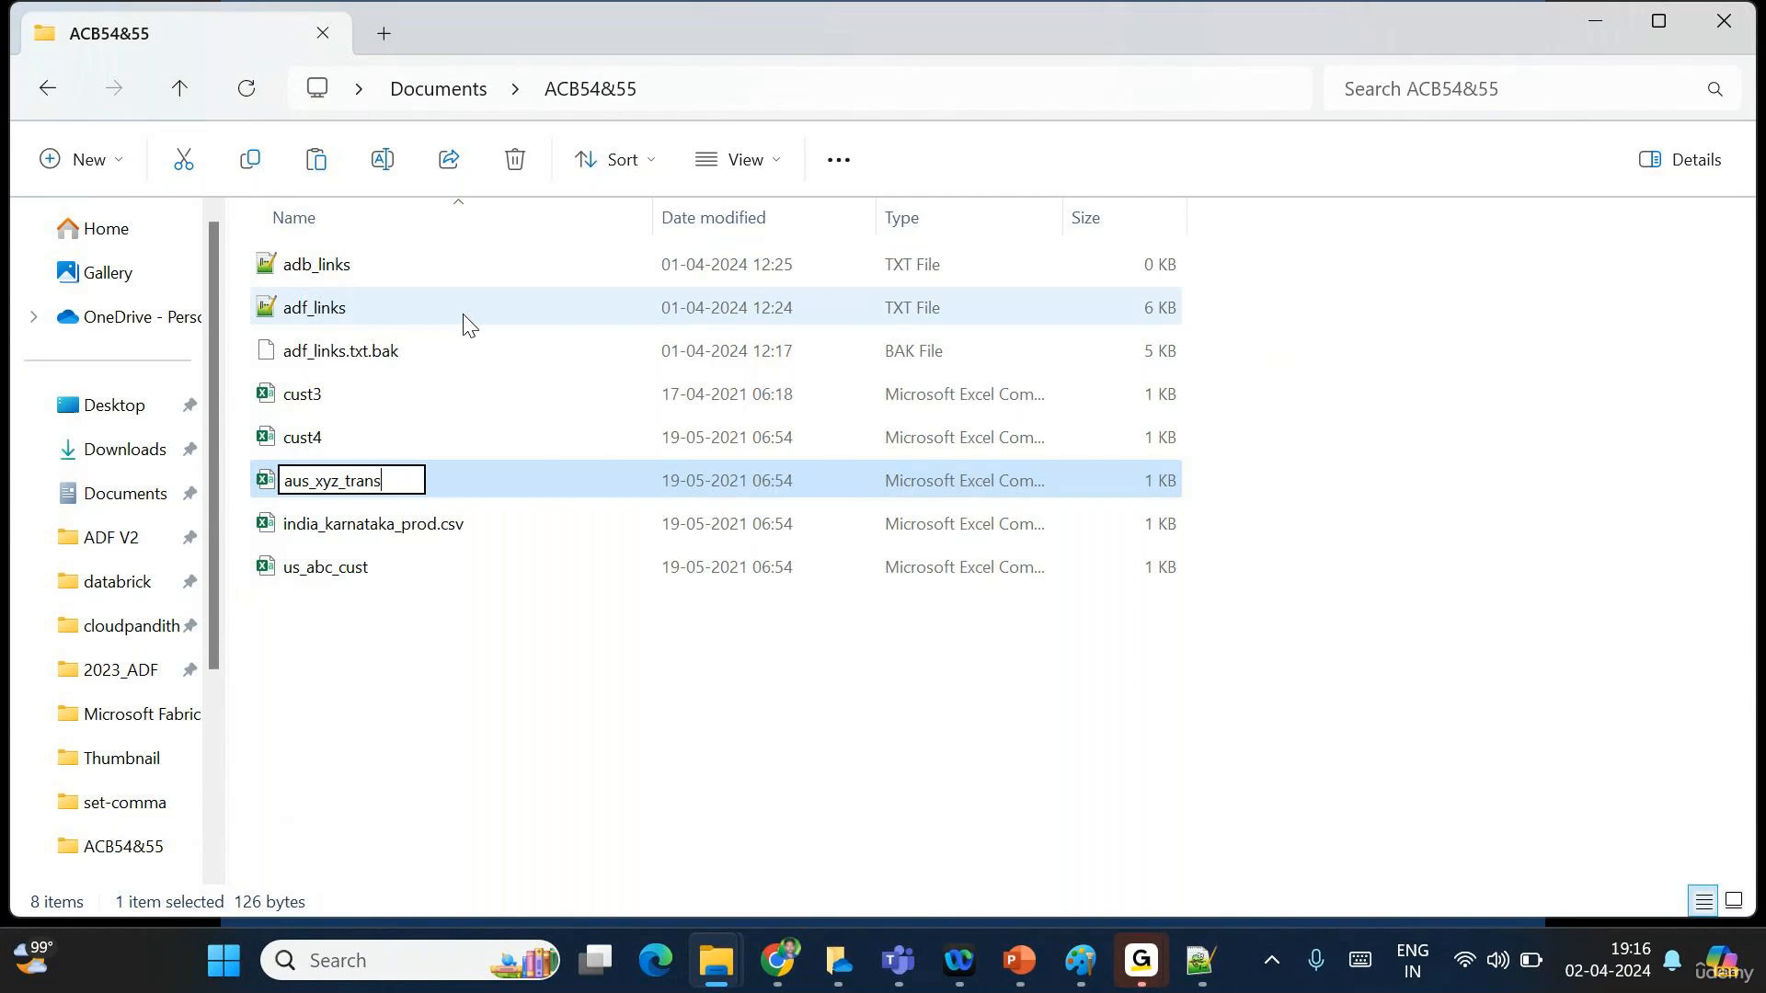
click(544, 729)
Remove the extra .csv ending from the india_karnataka_prod.csv file name, leaving india_karnataka_prod.
click(380, 532)
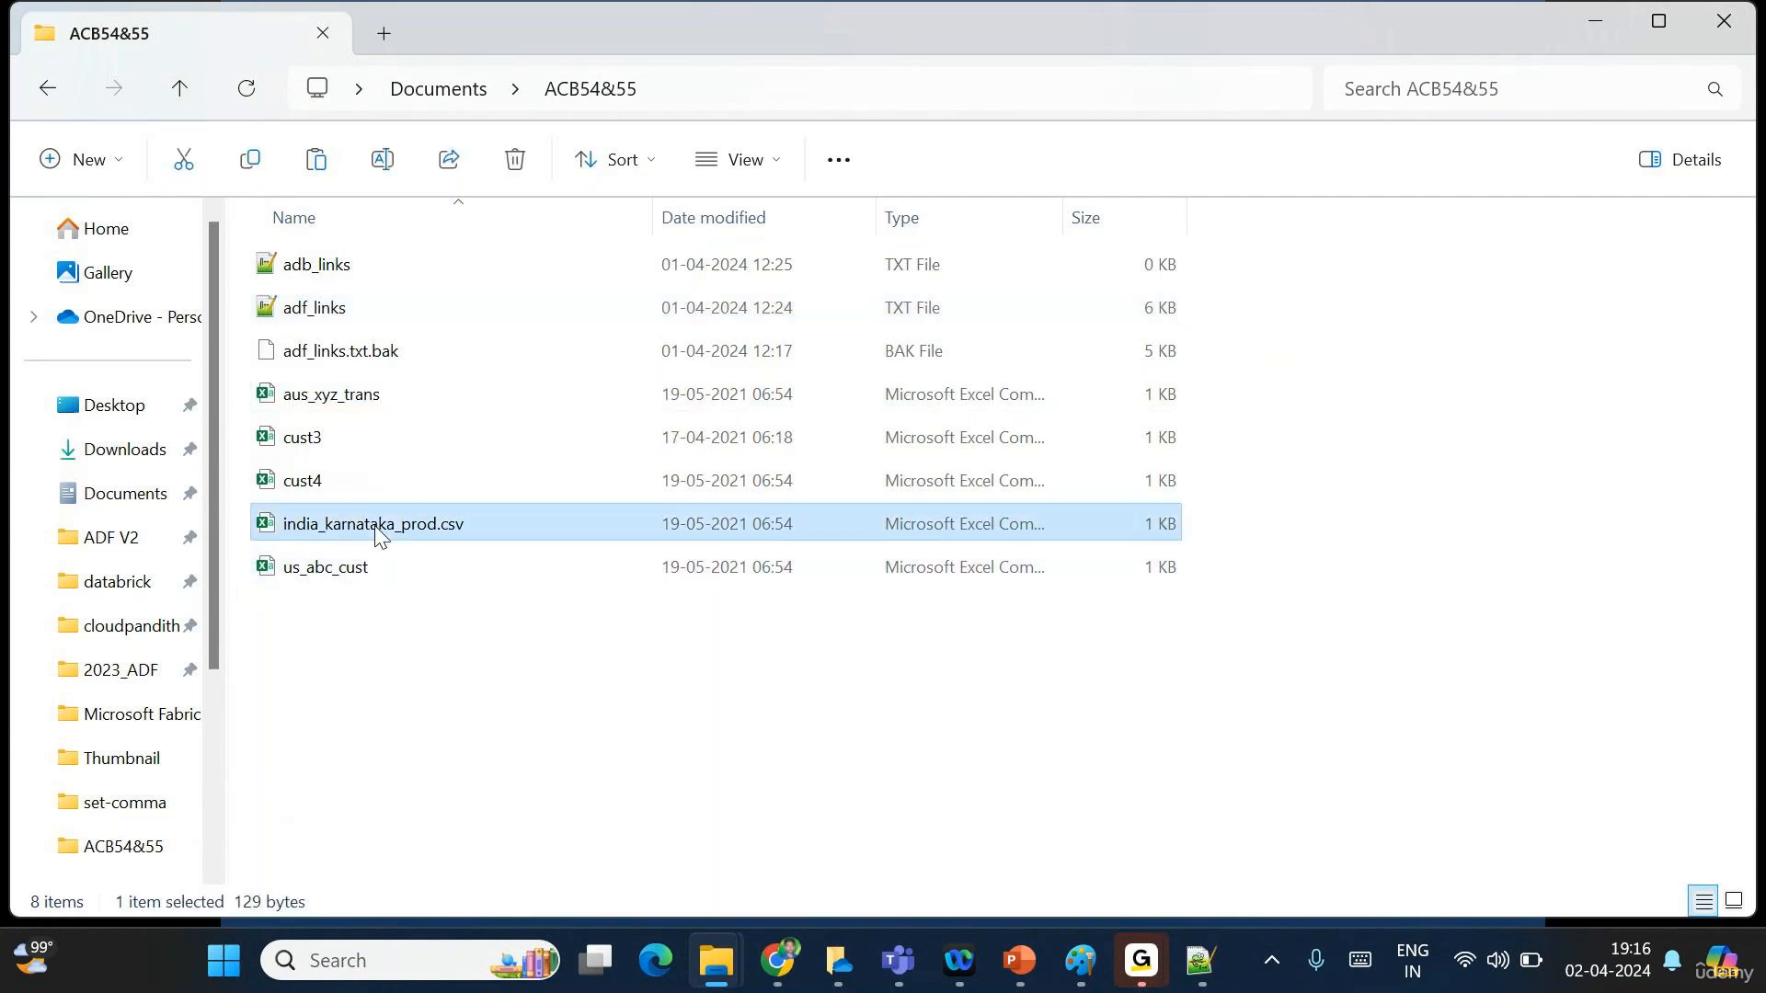
right_click(380, 532)
click(518, 327)
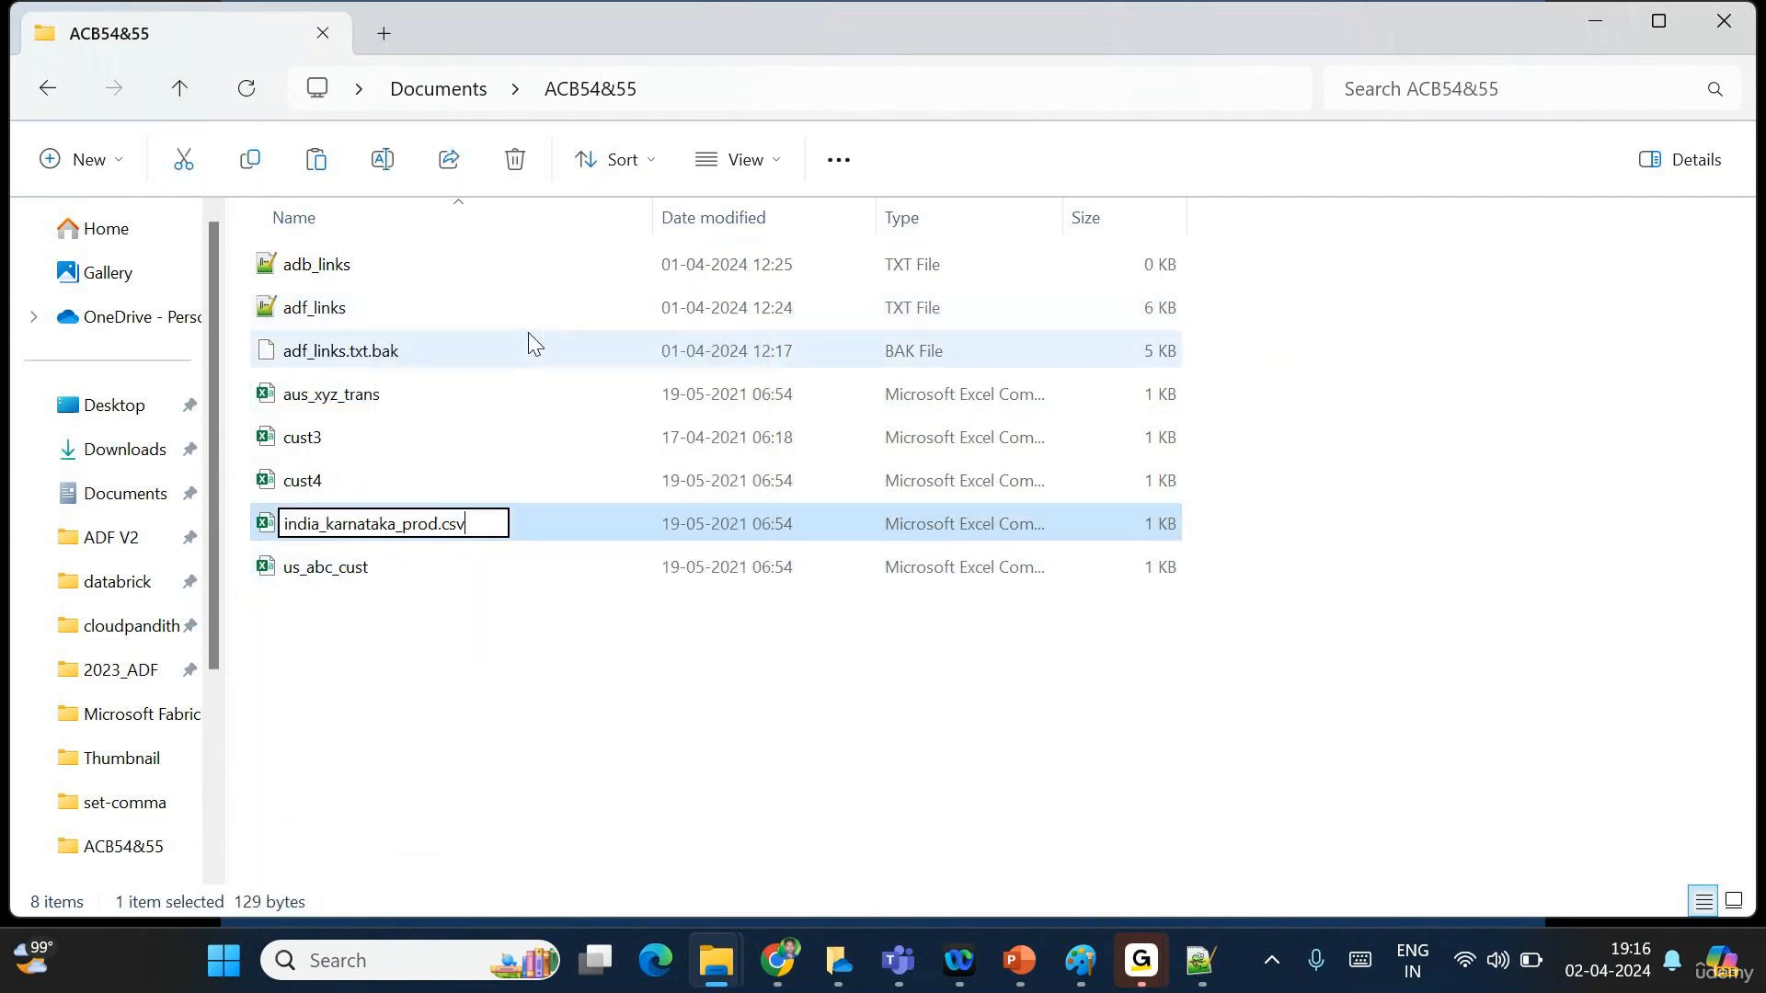
key(BackSpace)
key(BackSpace)
key(BackSpace)
key(BackSpace)
key(Return)
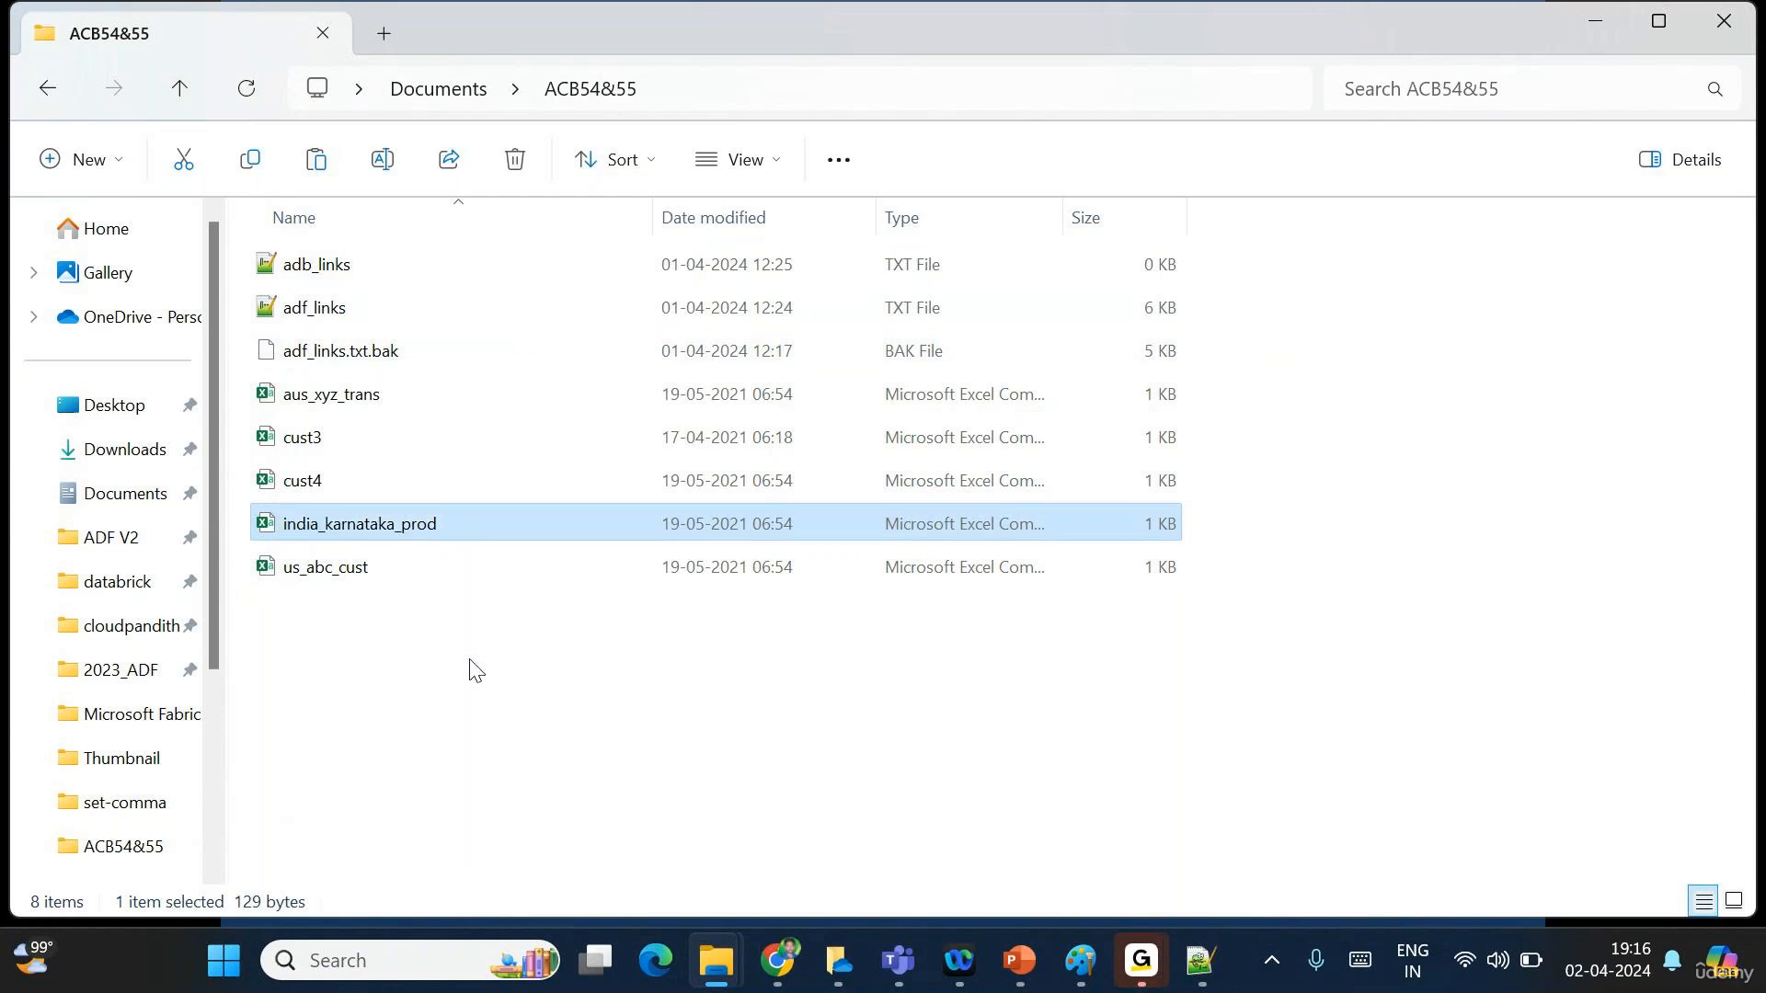
click(474, 669)
Rename the cust3 file in the ACB54&55 folder as uk_aaa_orders.
click(308, 436)
right_click(307, 436)
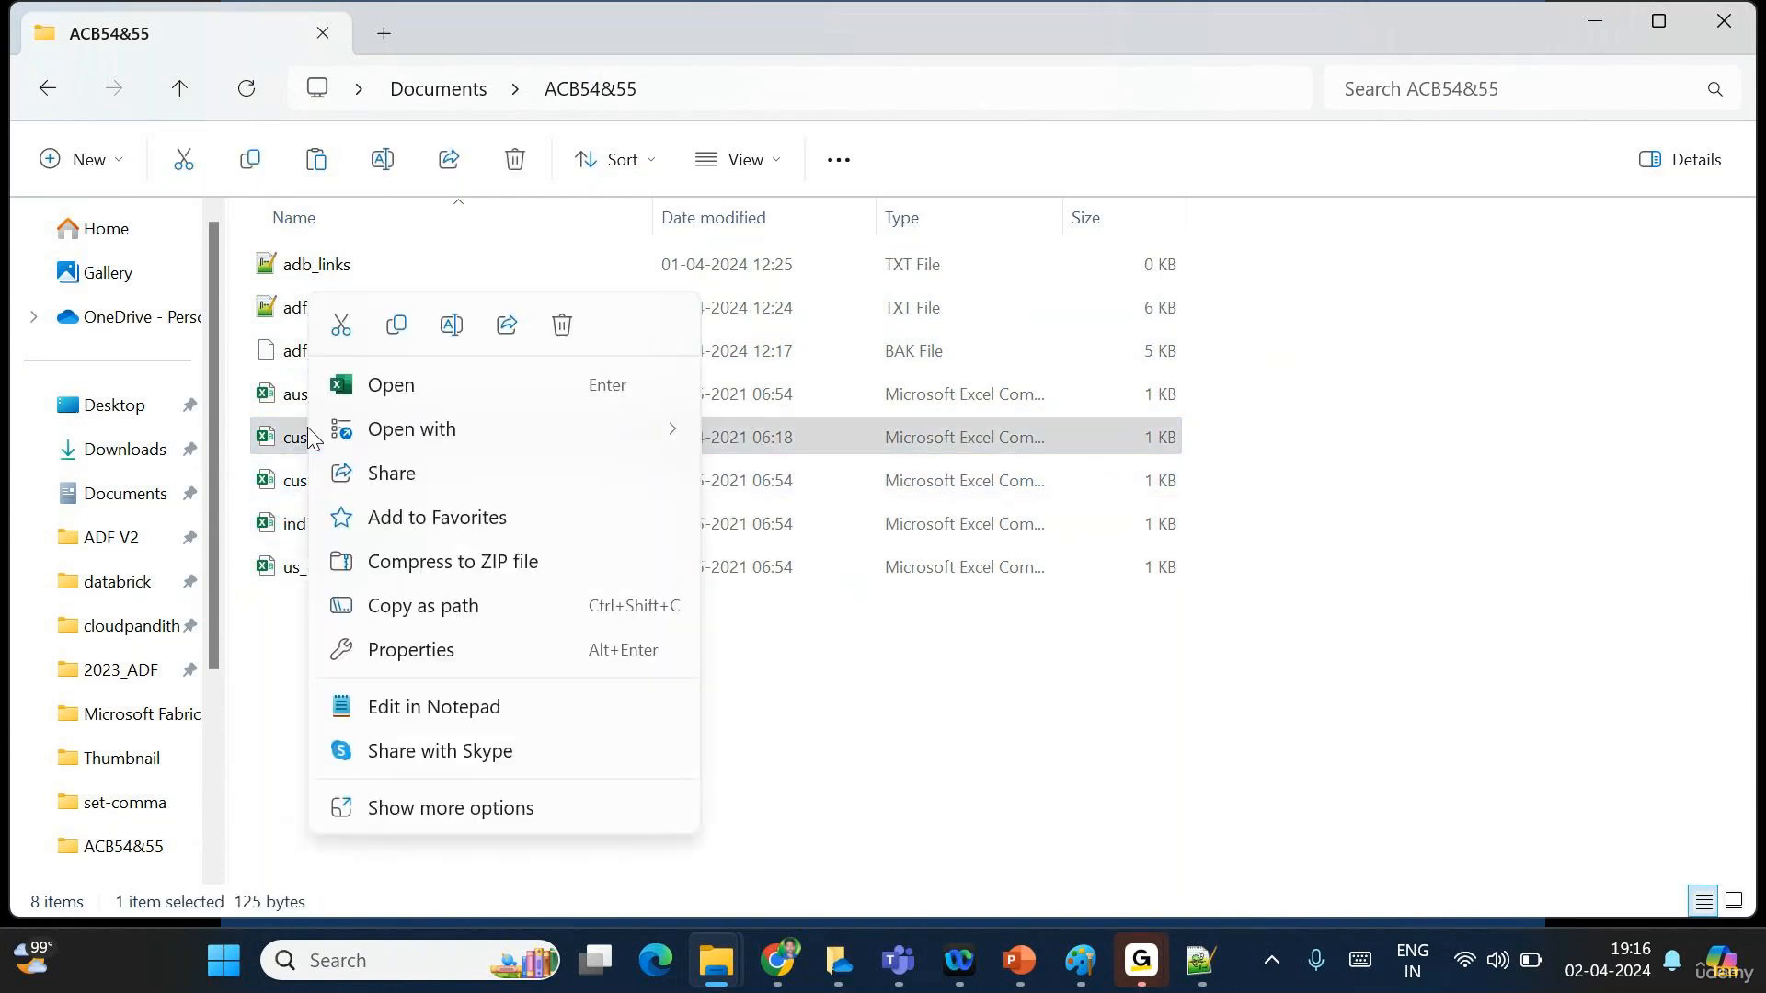
click(451, 326)
text(uk)
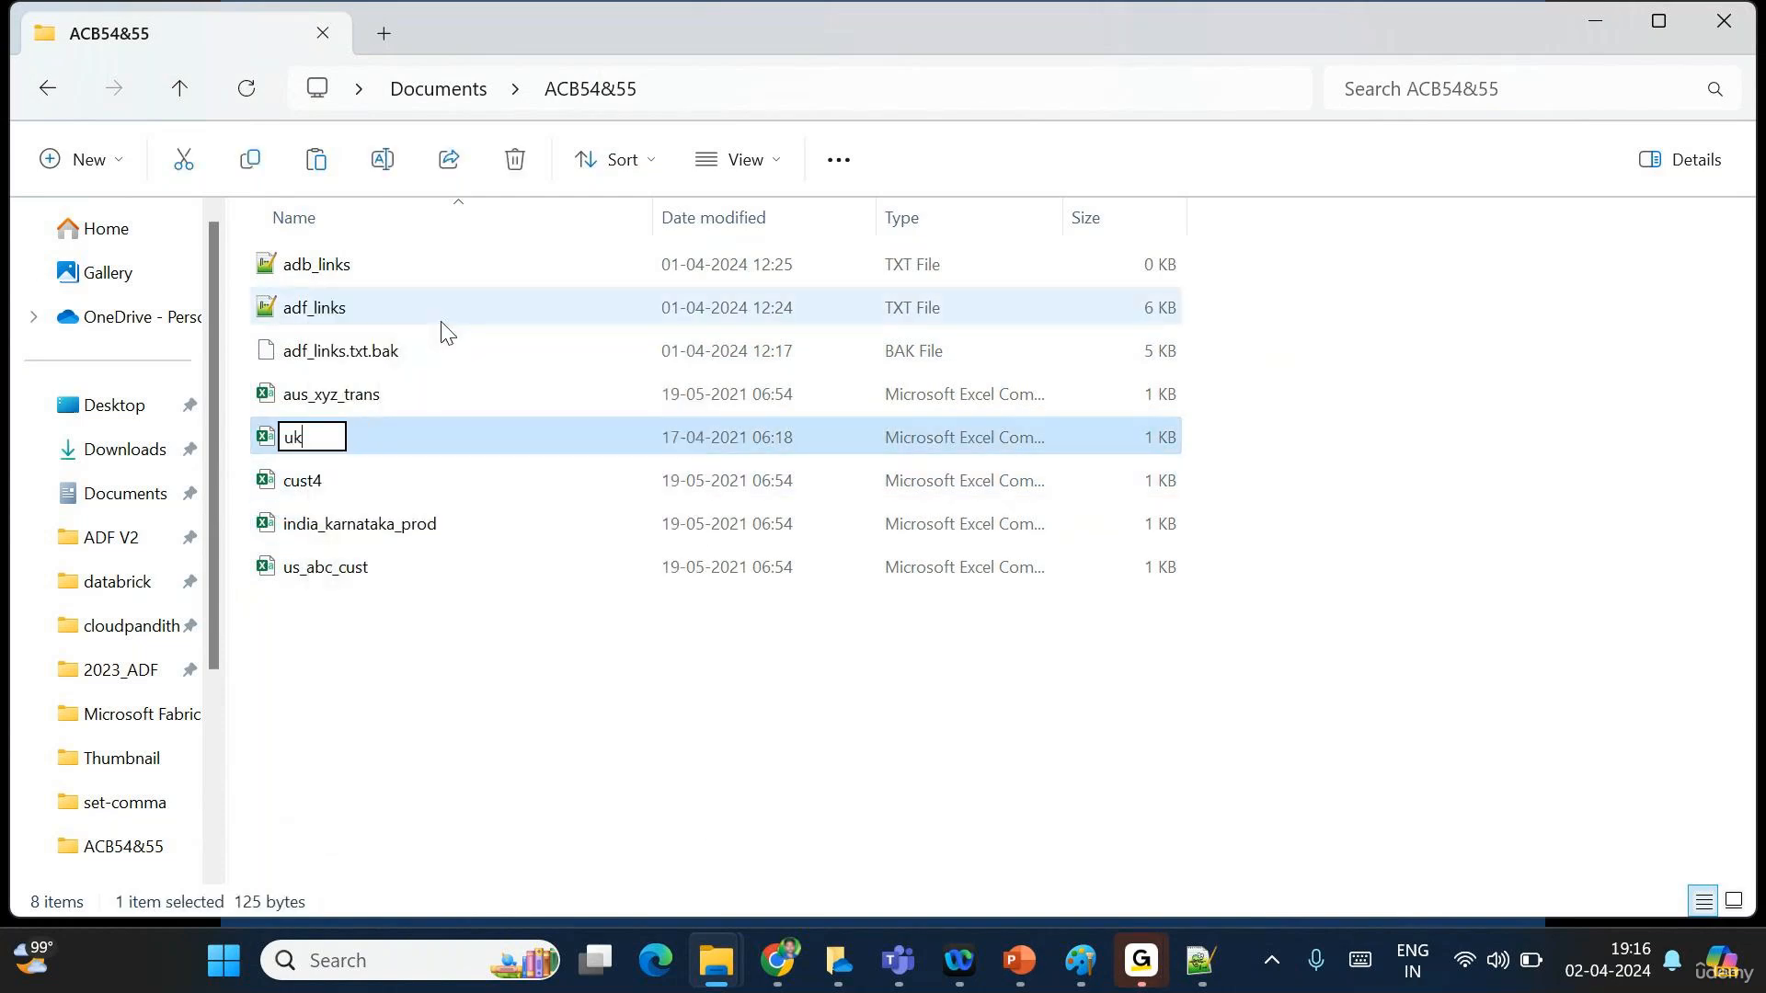
text(_aaa_orders)
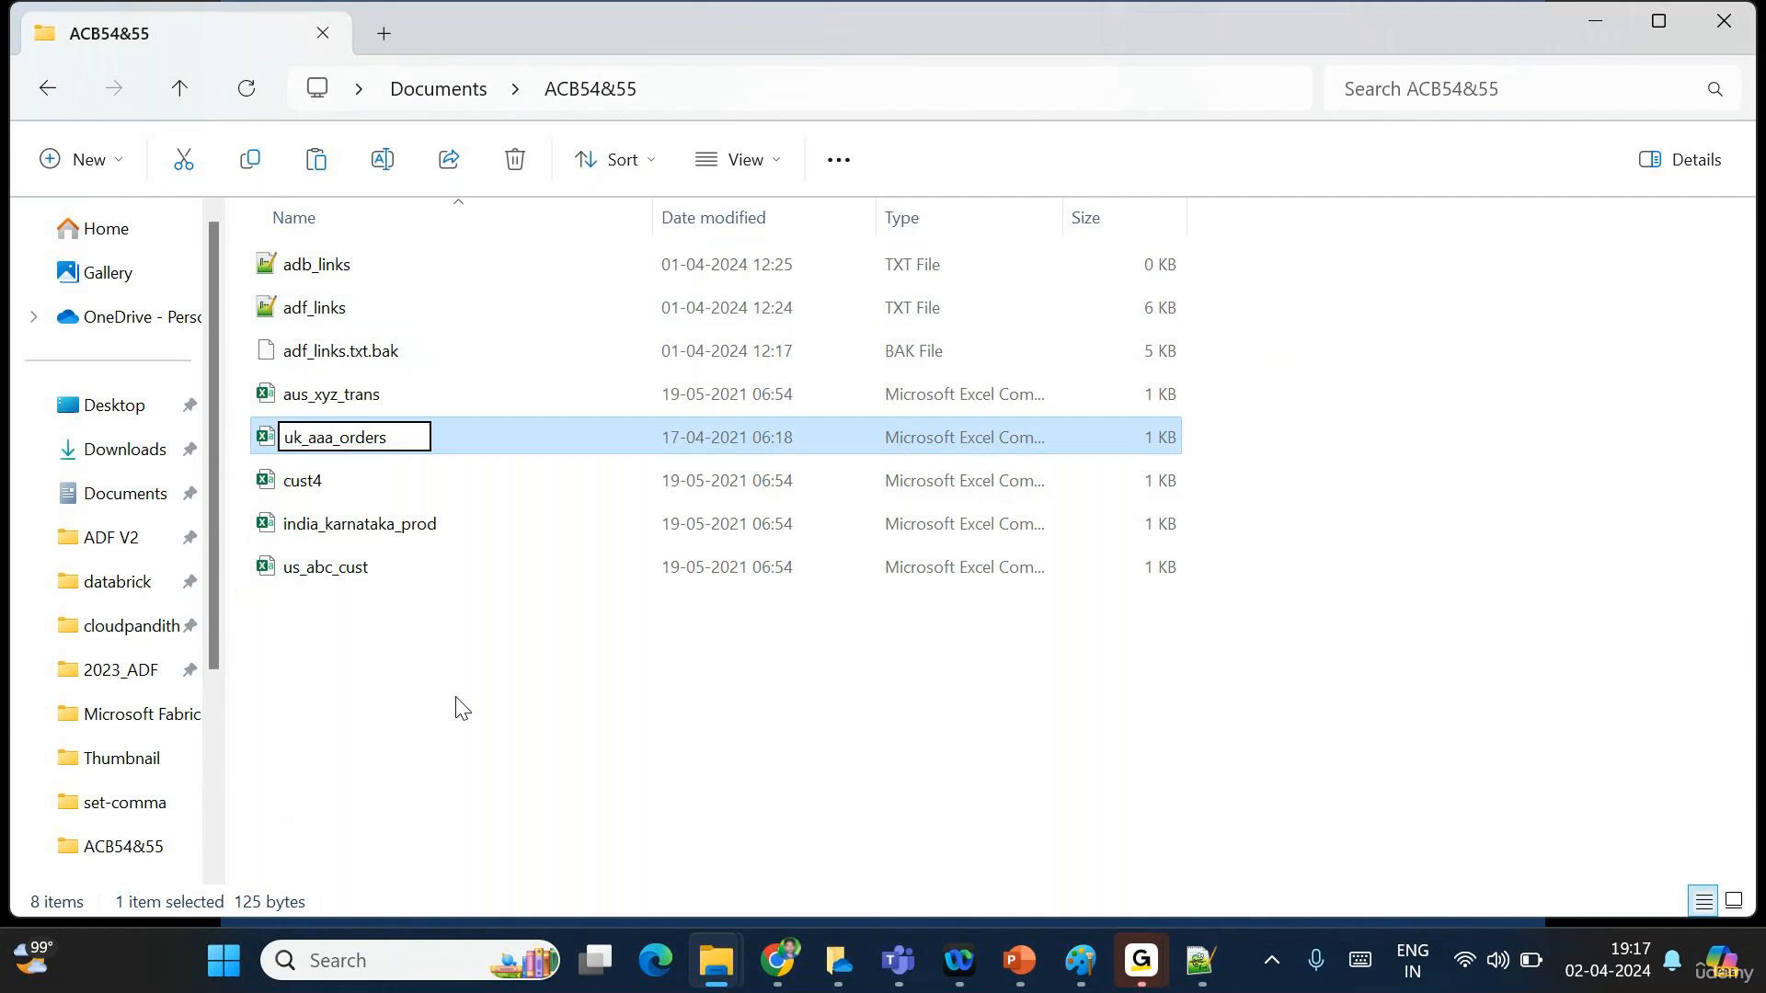
key(Return)
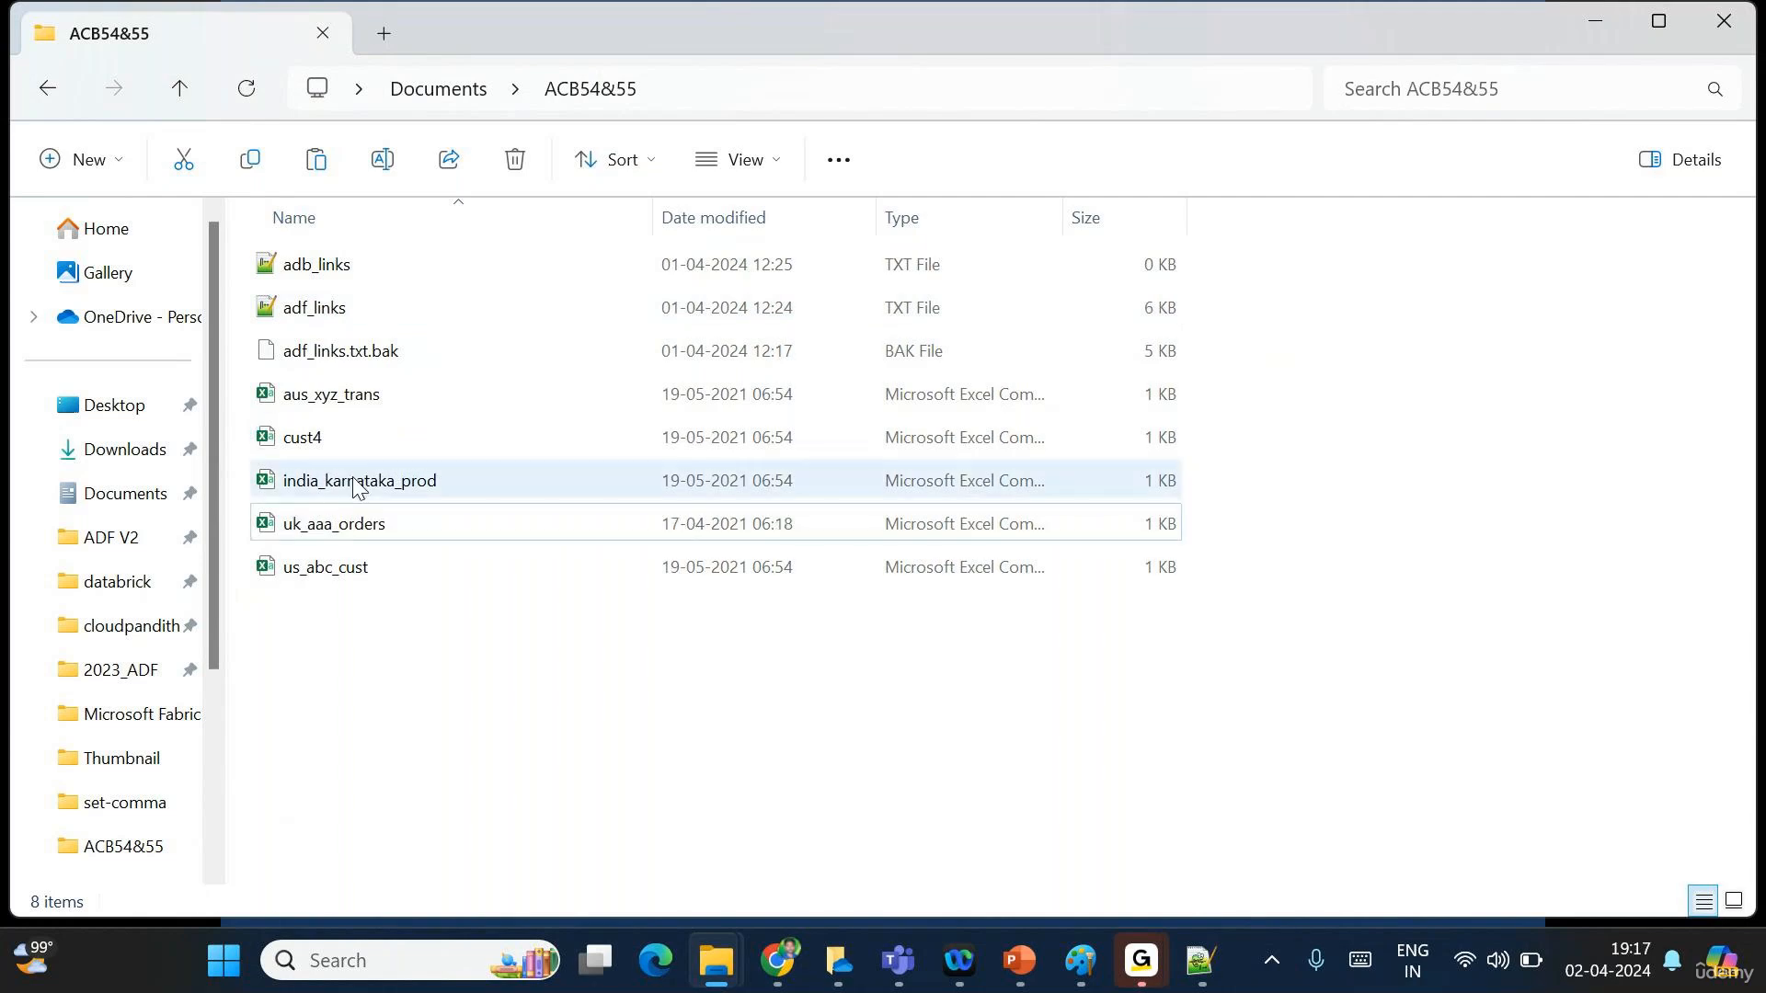
Rename the cust4 file in the ACB54&55 folder as india_telangana_emp.
click(303, 440)
right_click(303, 439)
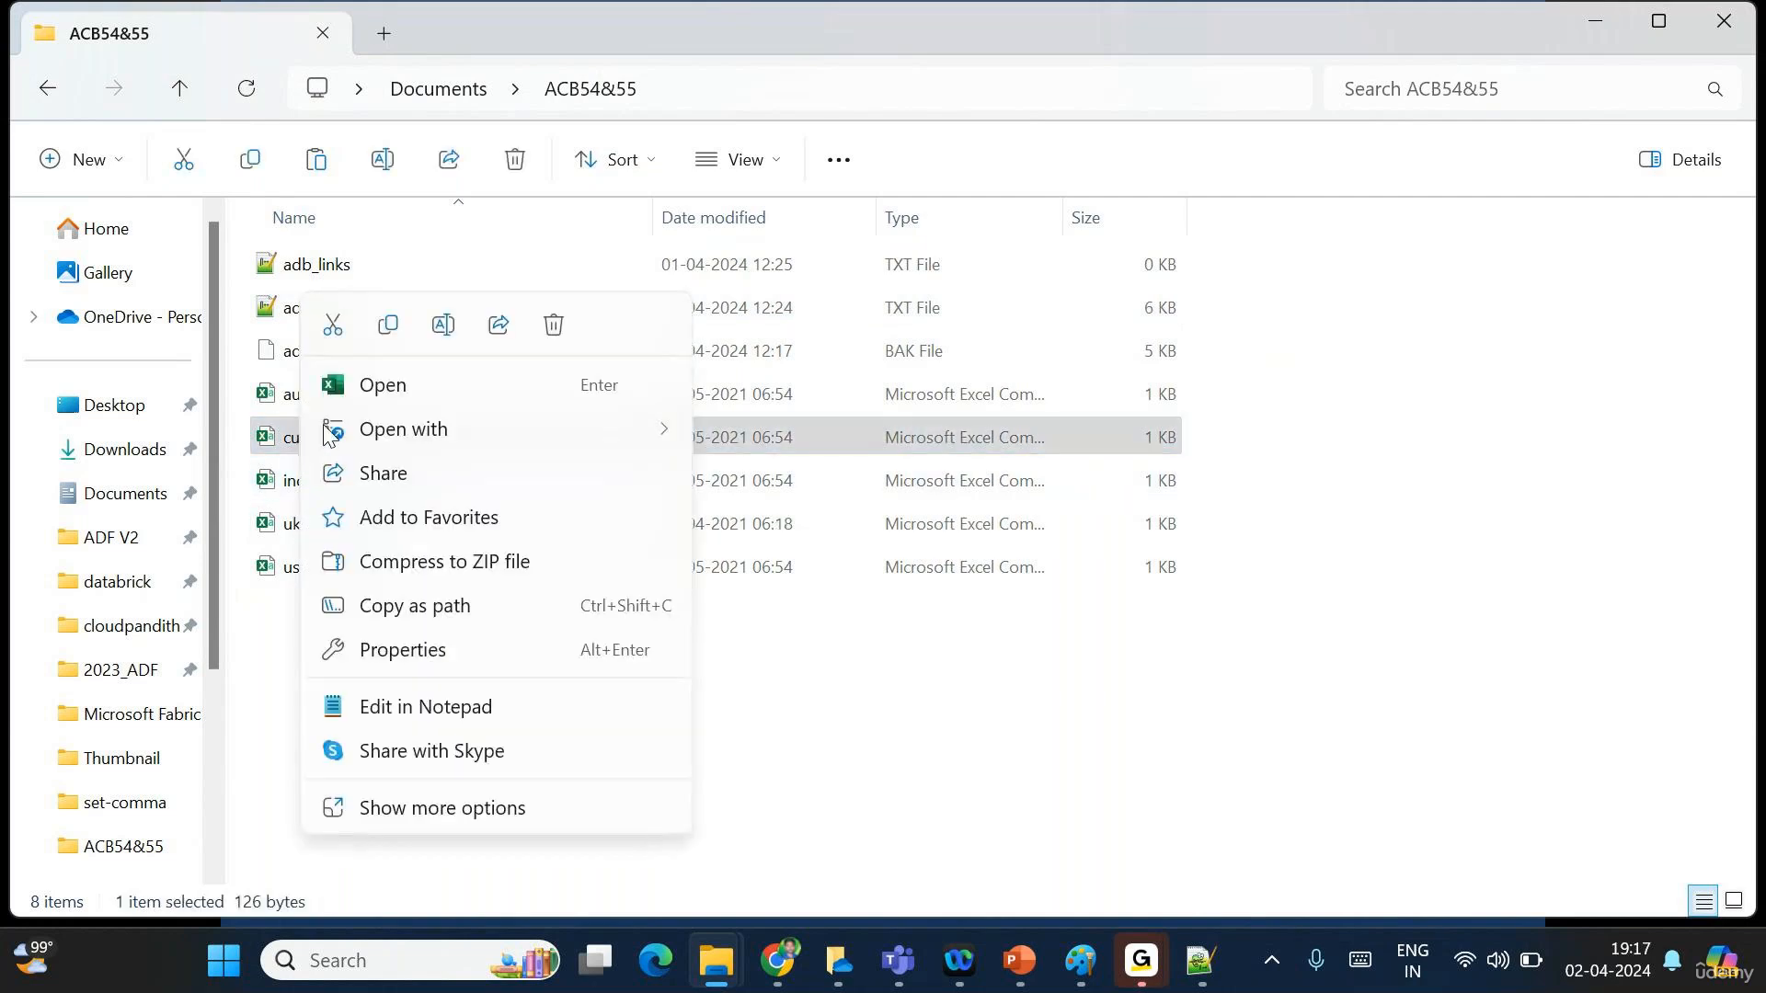
click(439, 326)
text(india)
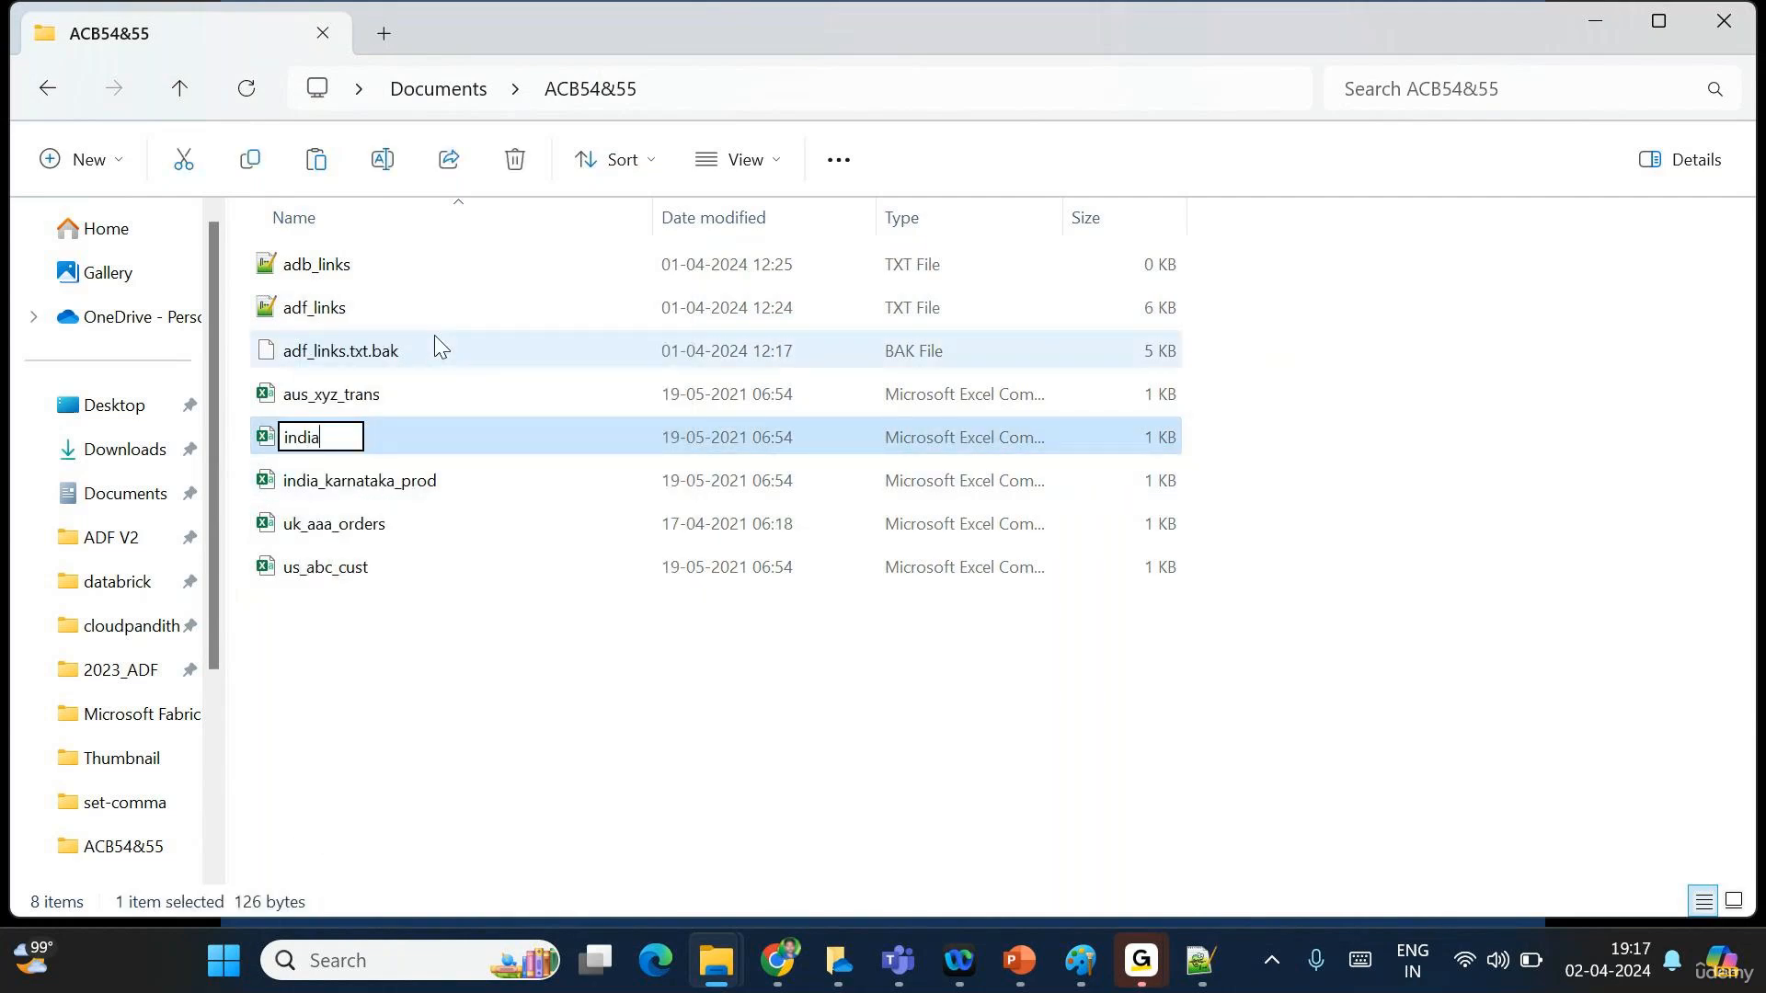
text(_telangana_)
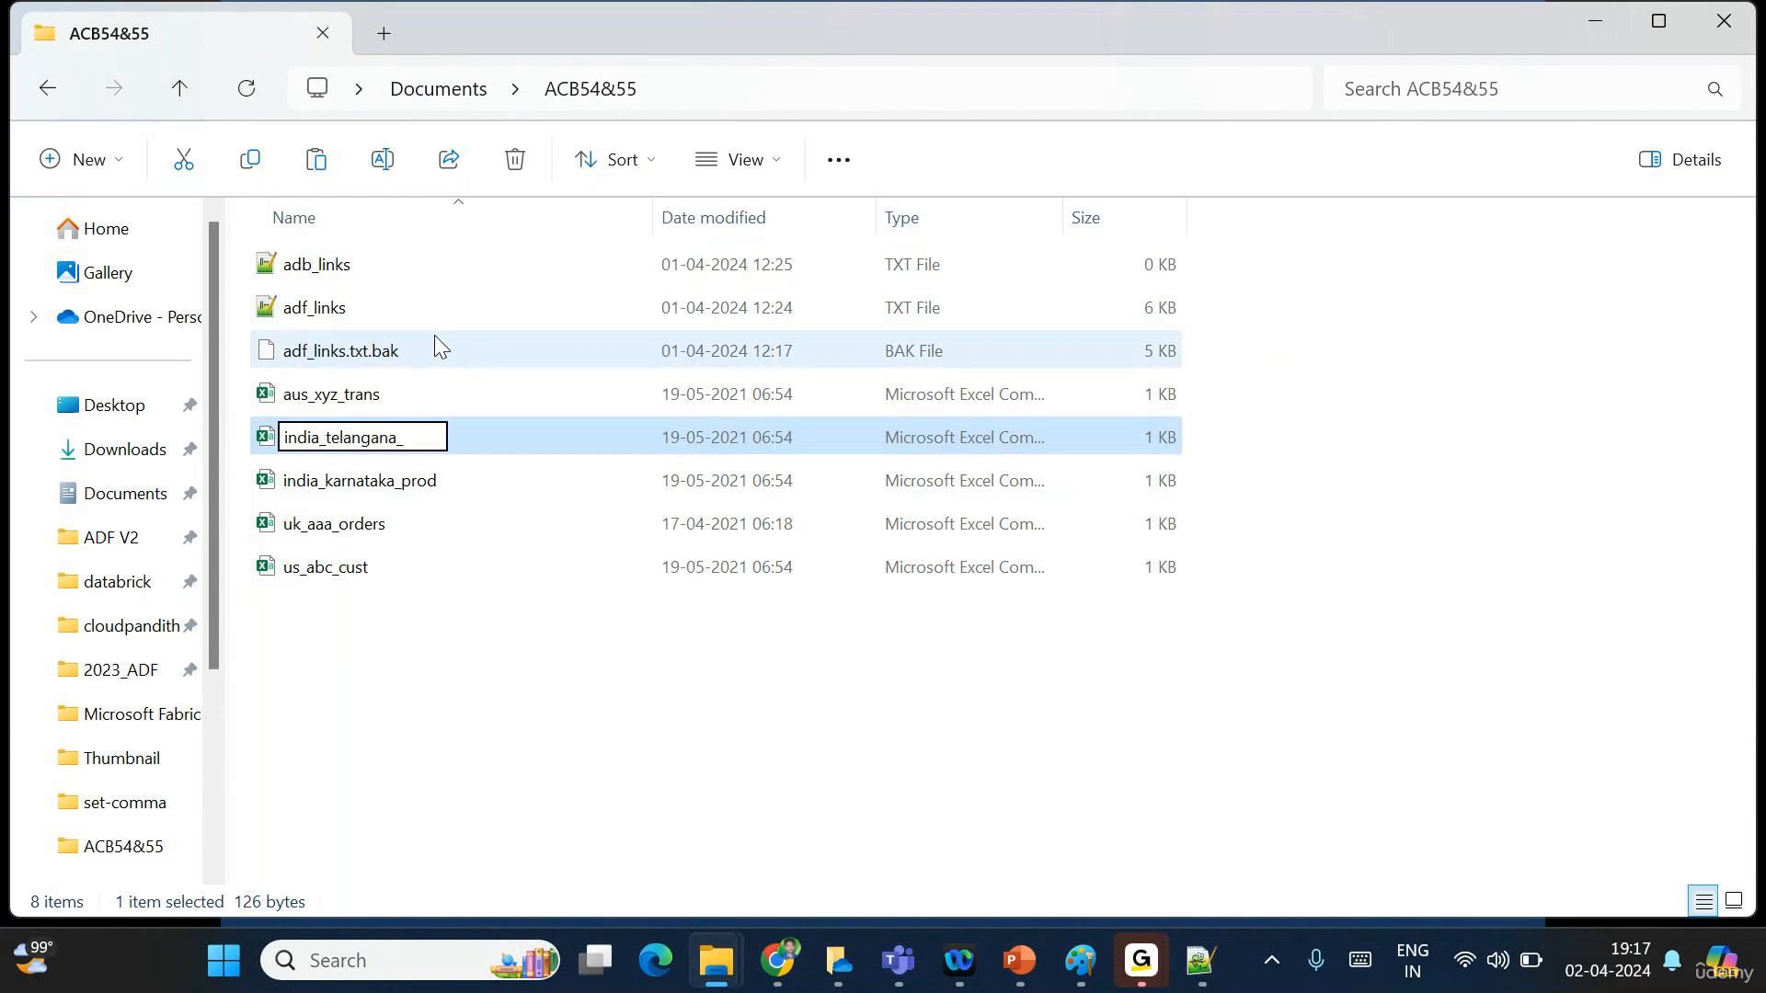
text(emp)
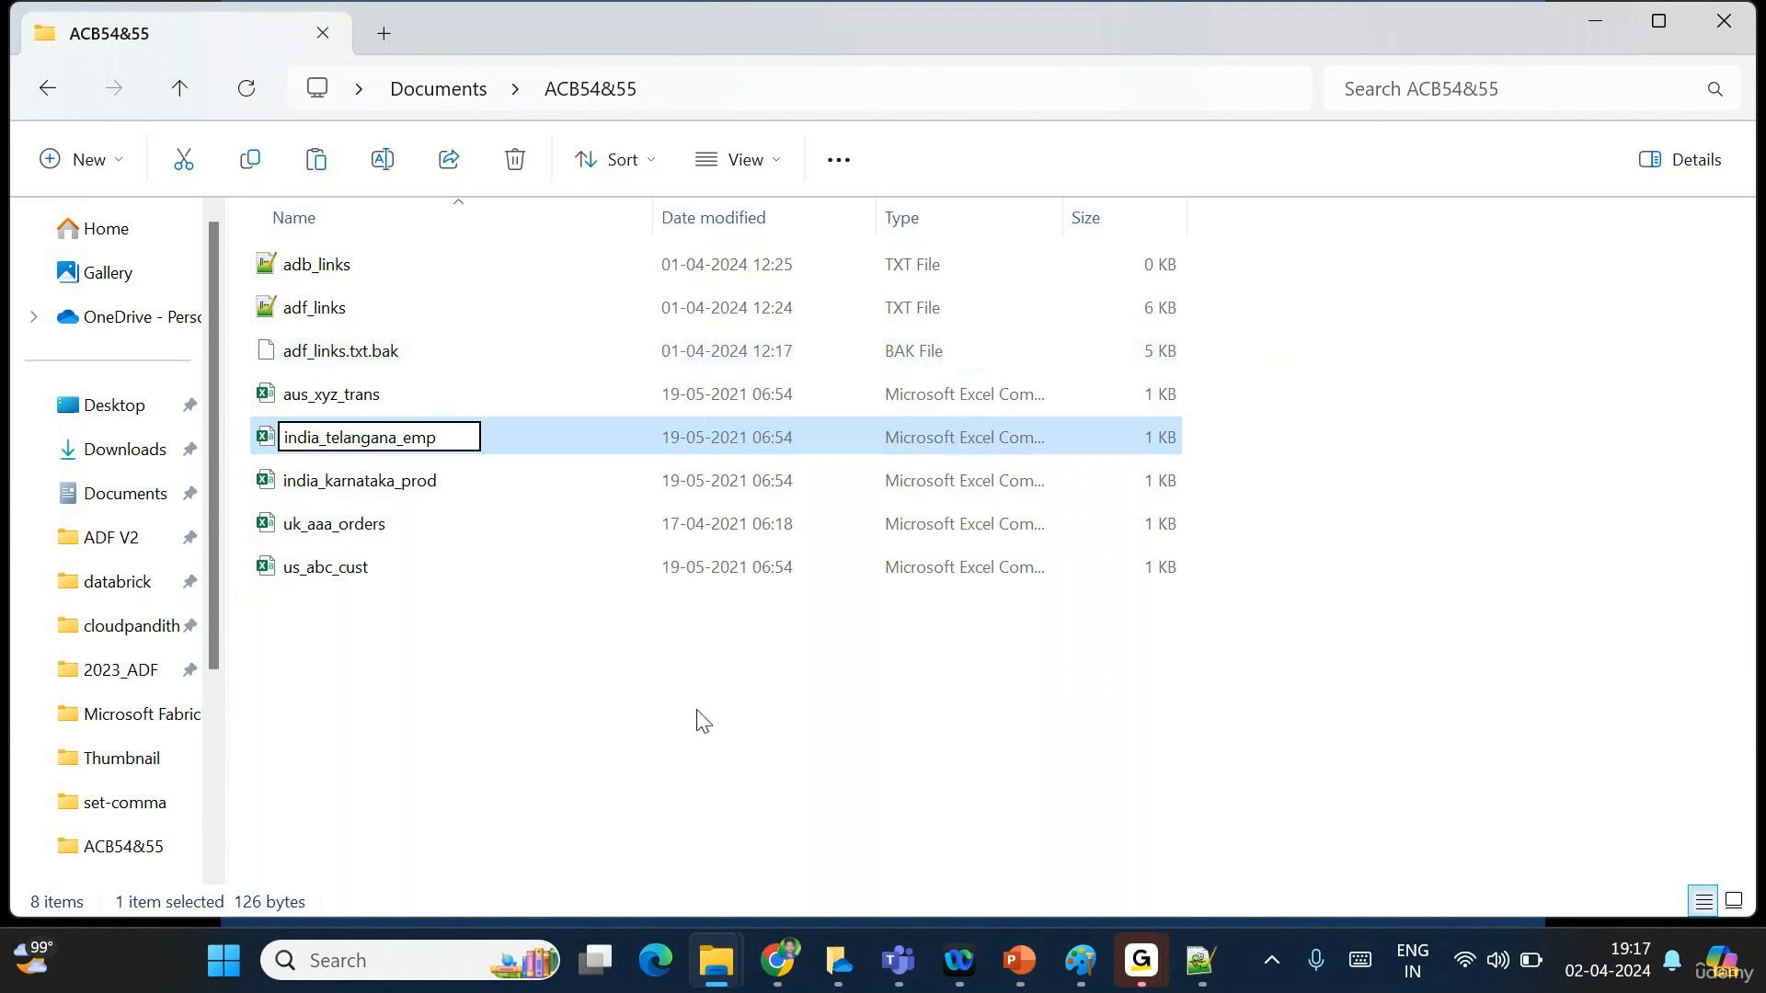
key(Return)
click(563, 764)
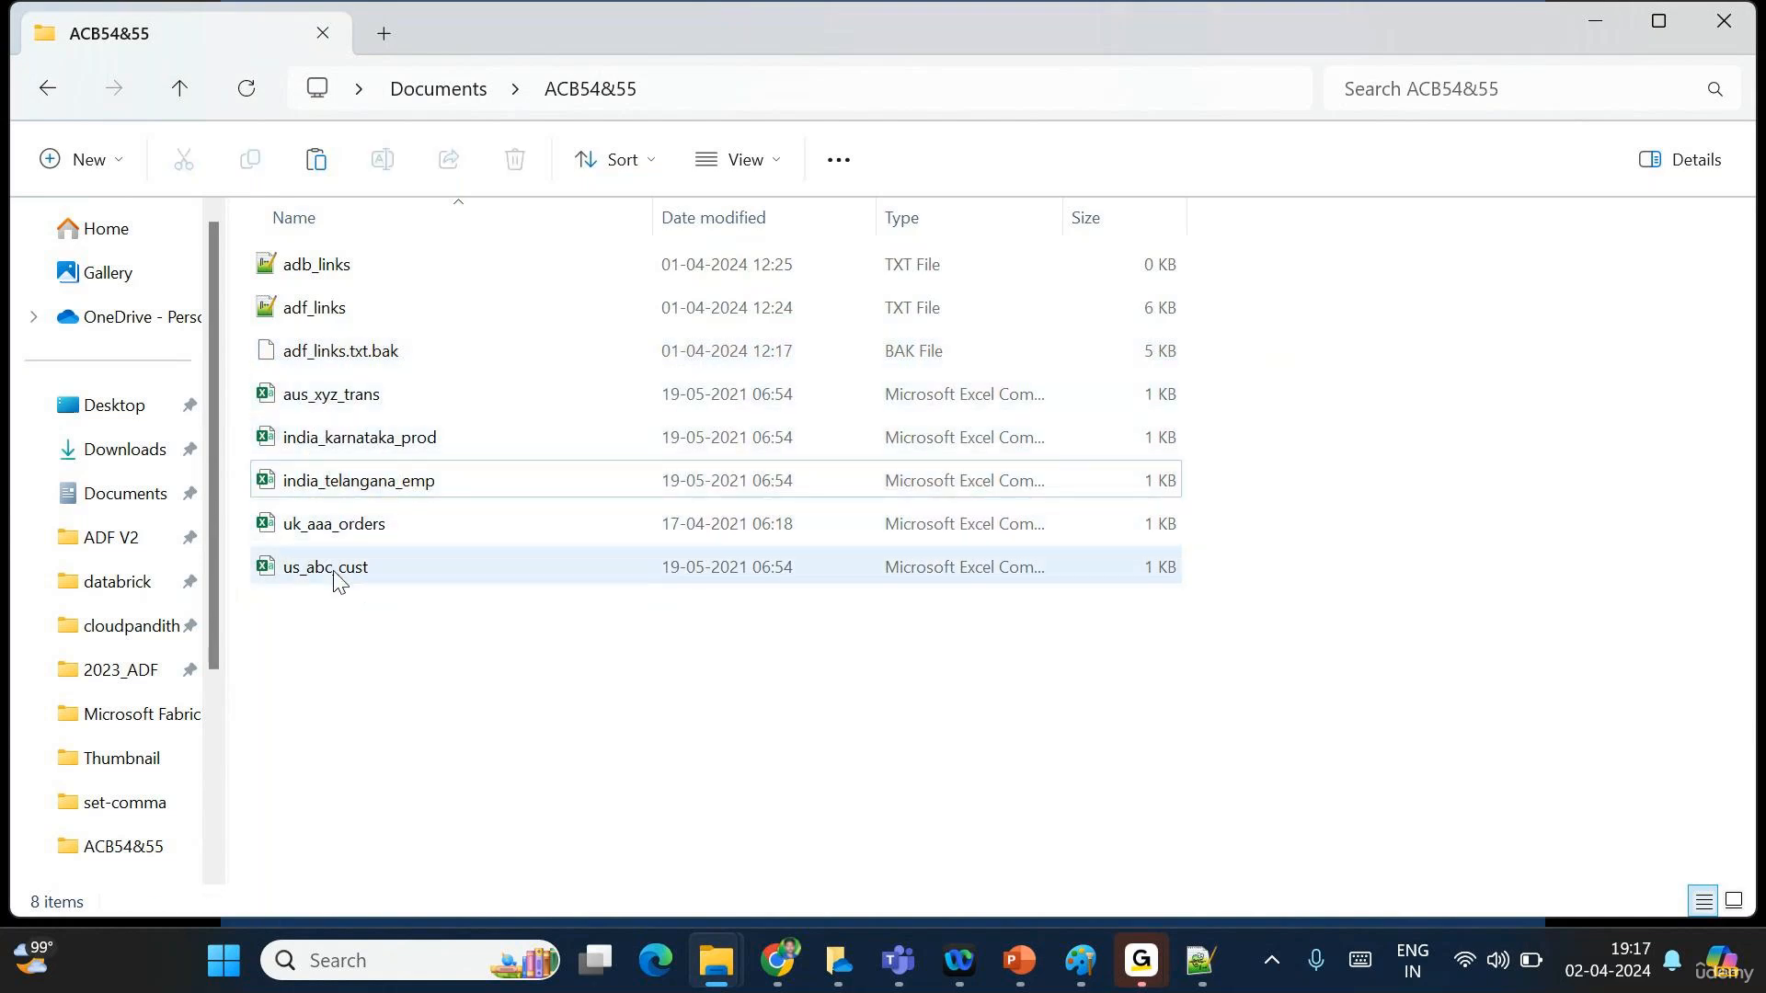
Switch to the Azure portal in Chrome, start a blob upload to the global container and browse to the ACB54&55 folder in Documents.
click(779, 978)
click(453, 324)
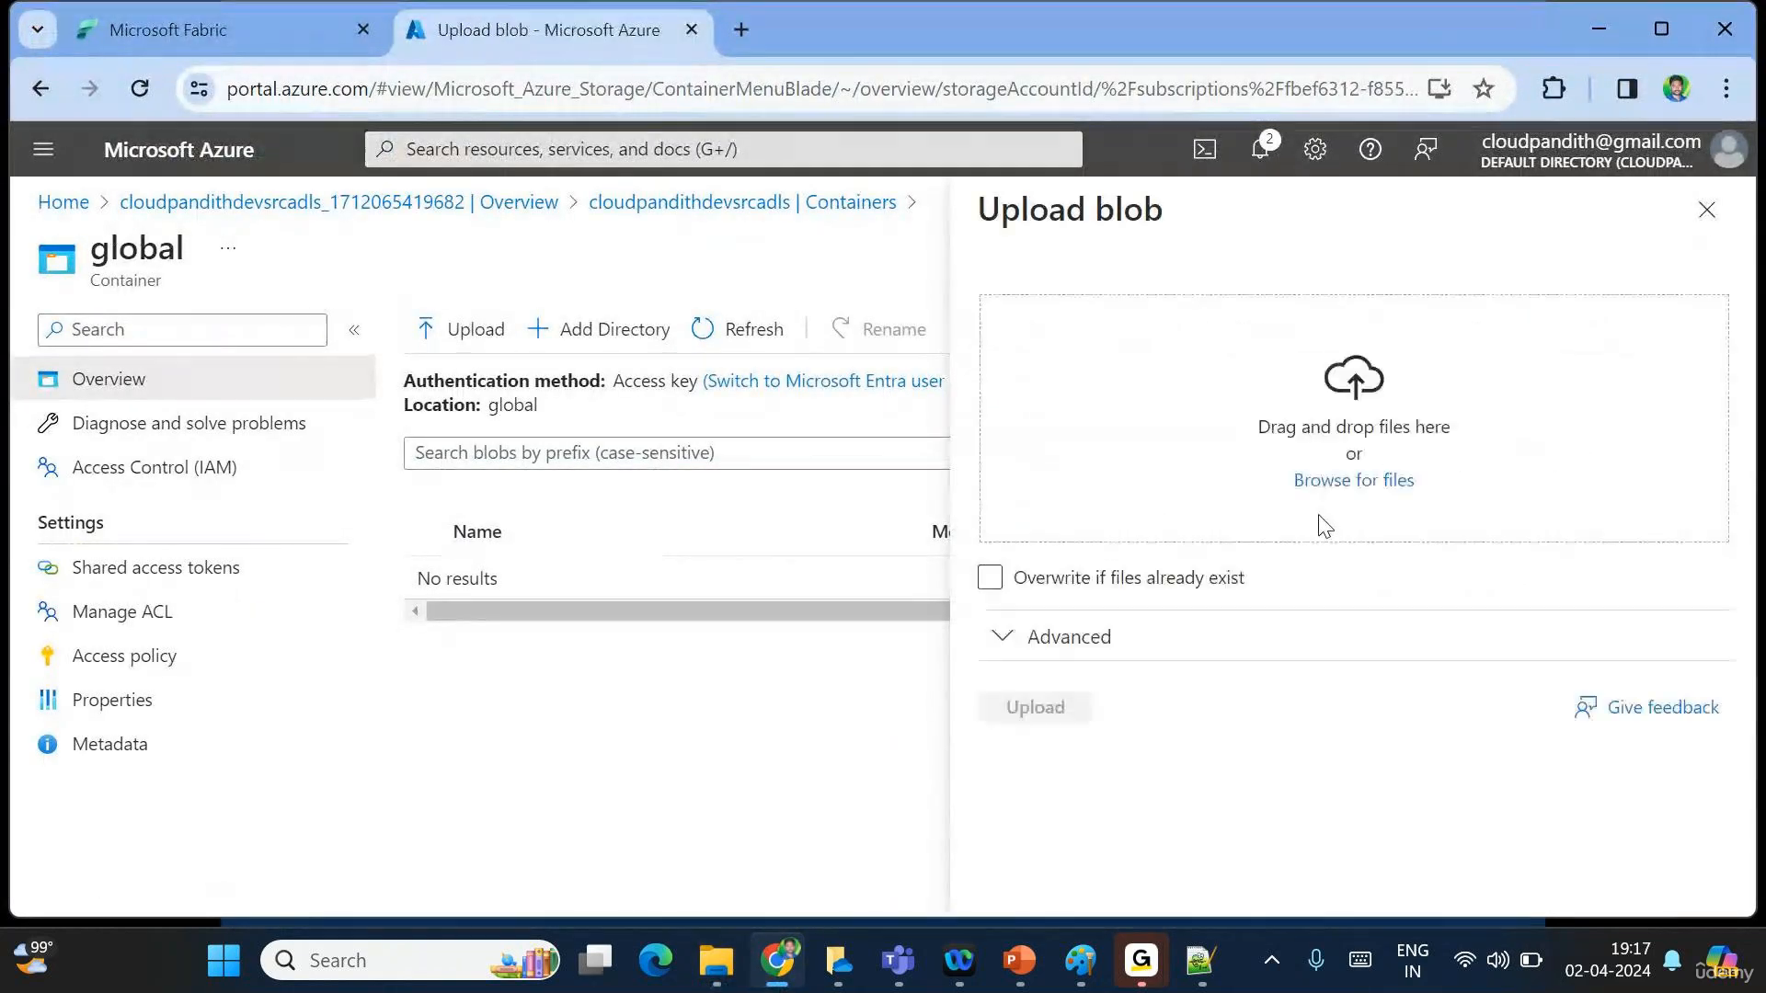
click(1322, 493)
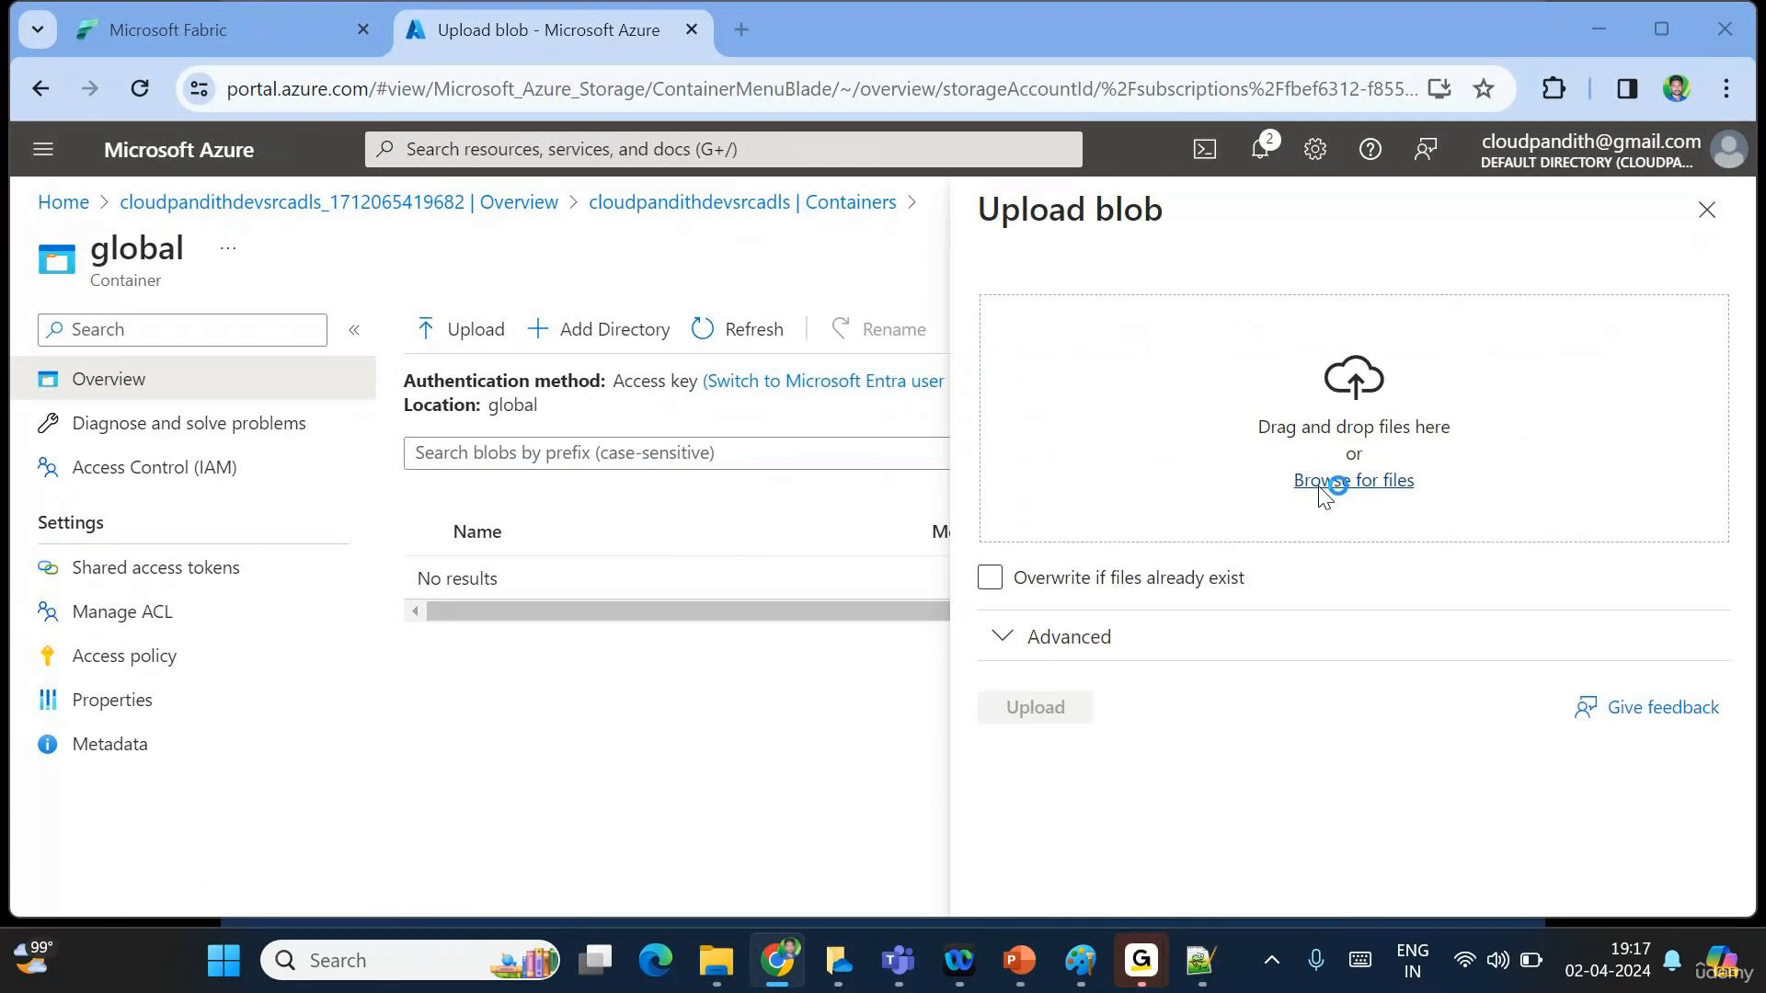
click(127, 364)
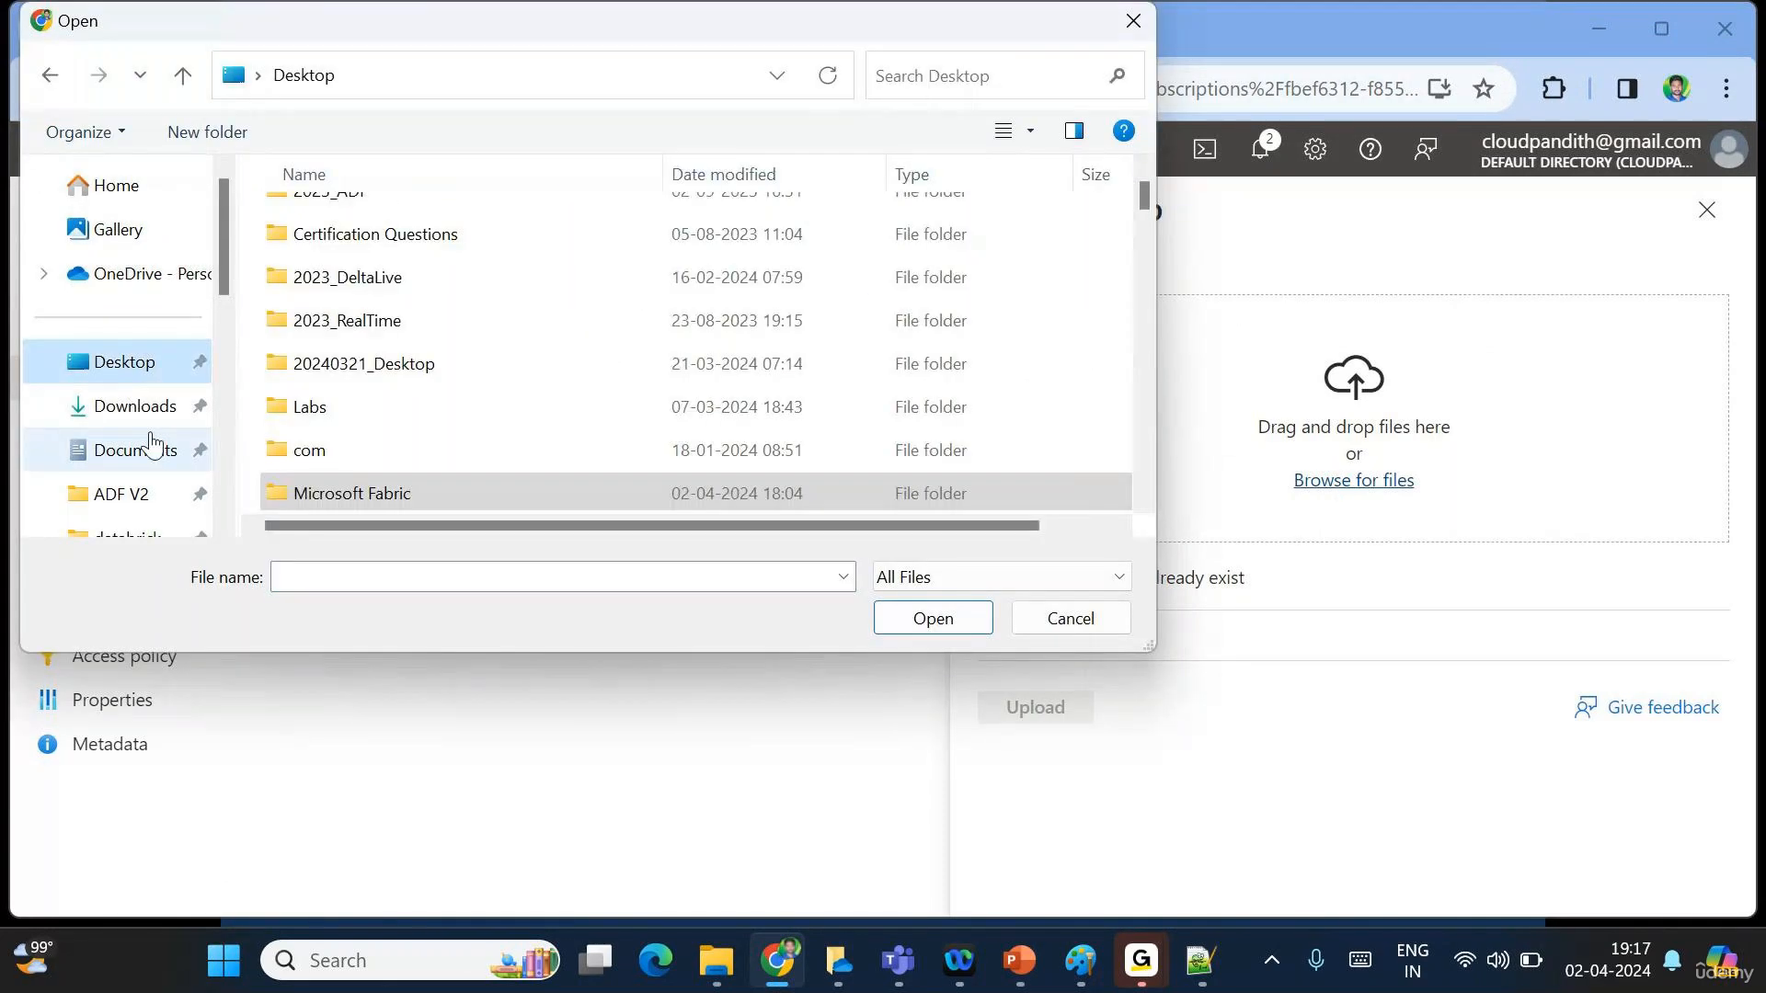
scroll(152, 446, down, 1)
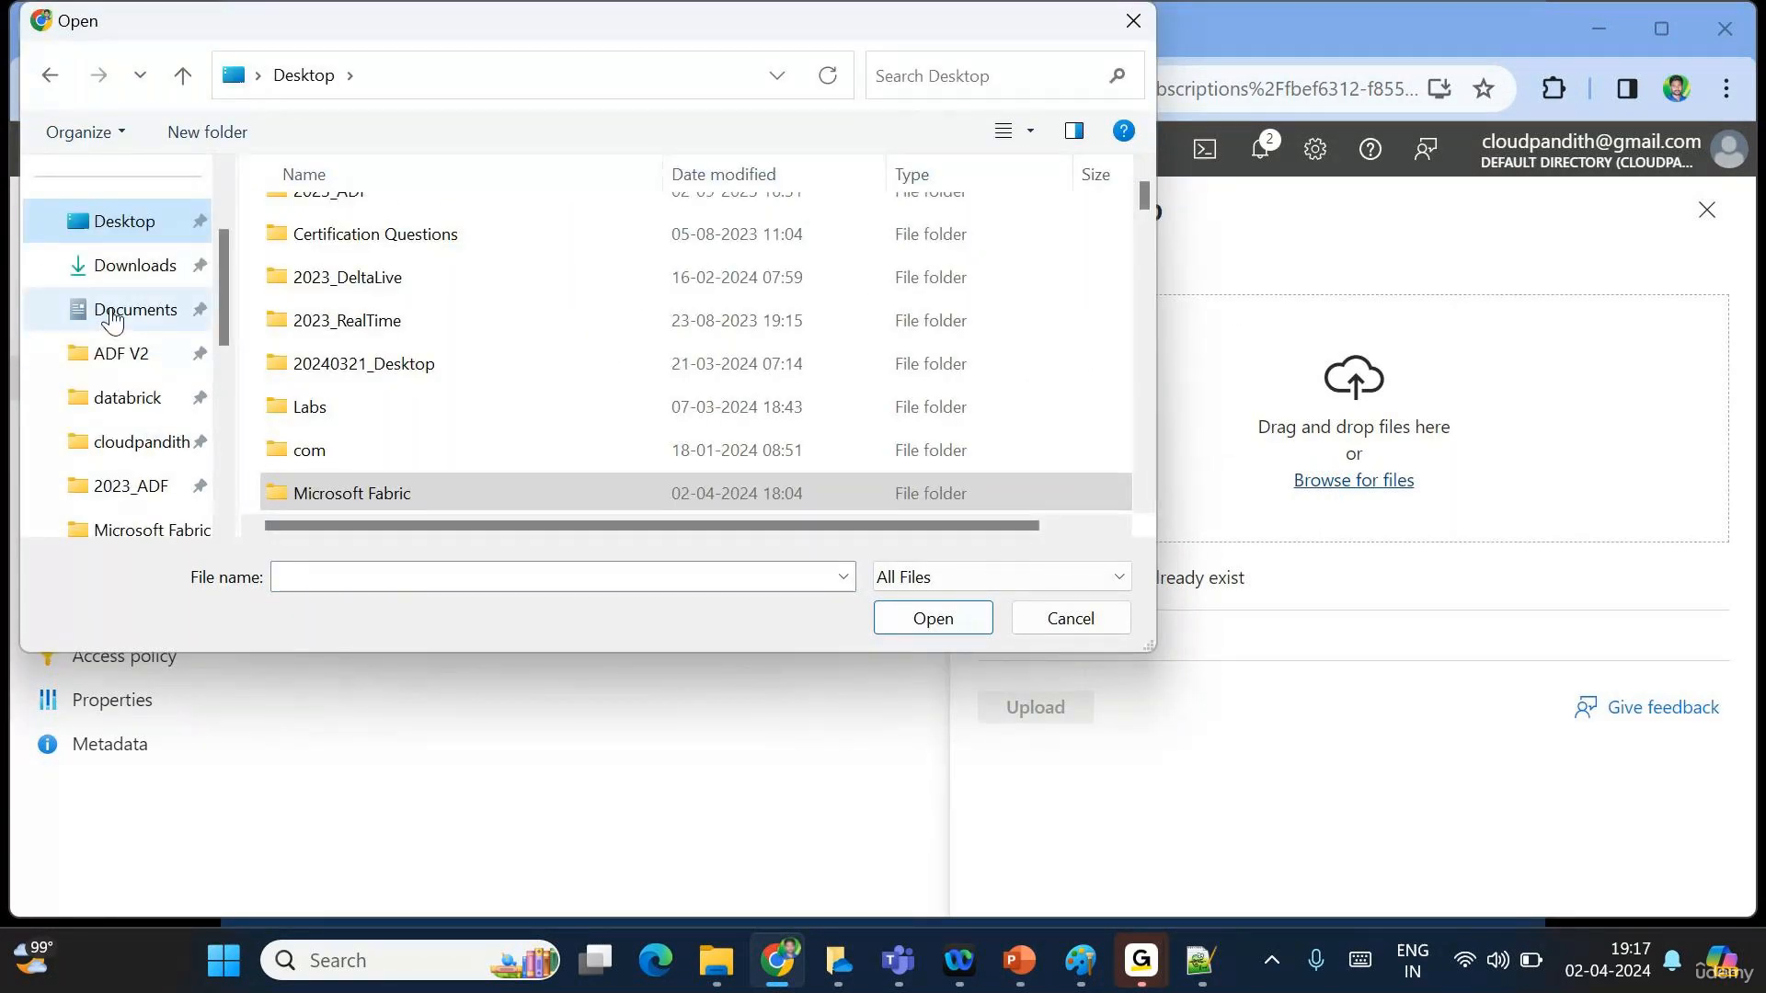
click(113, 313)
scroll(433, 394, down, 8)
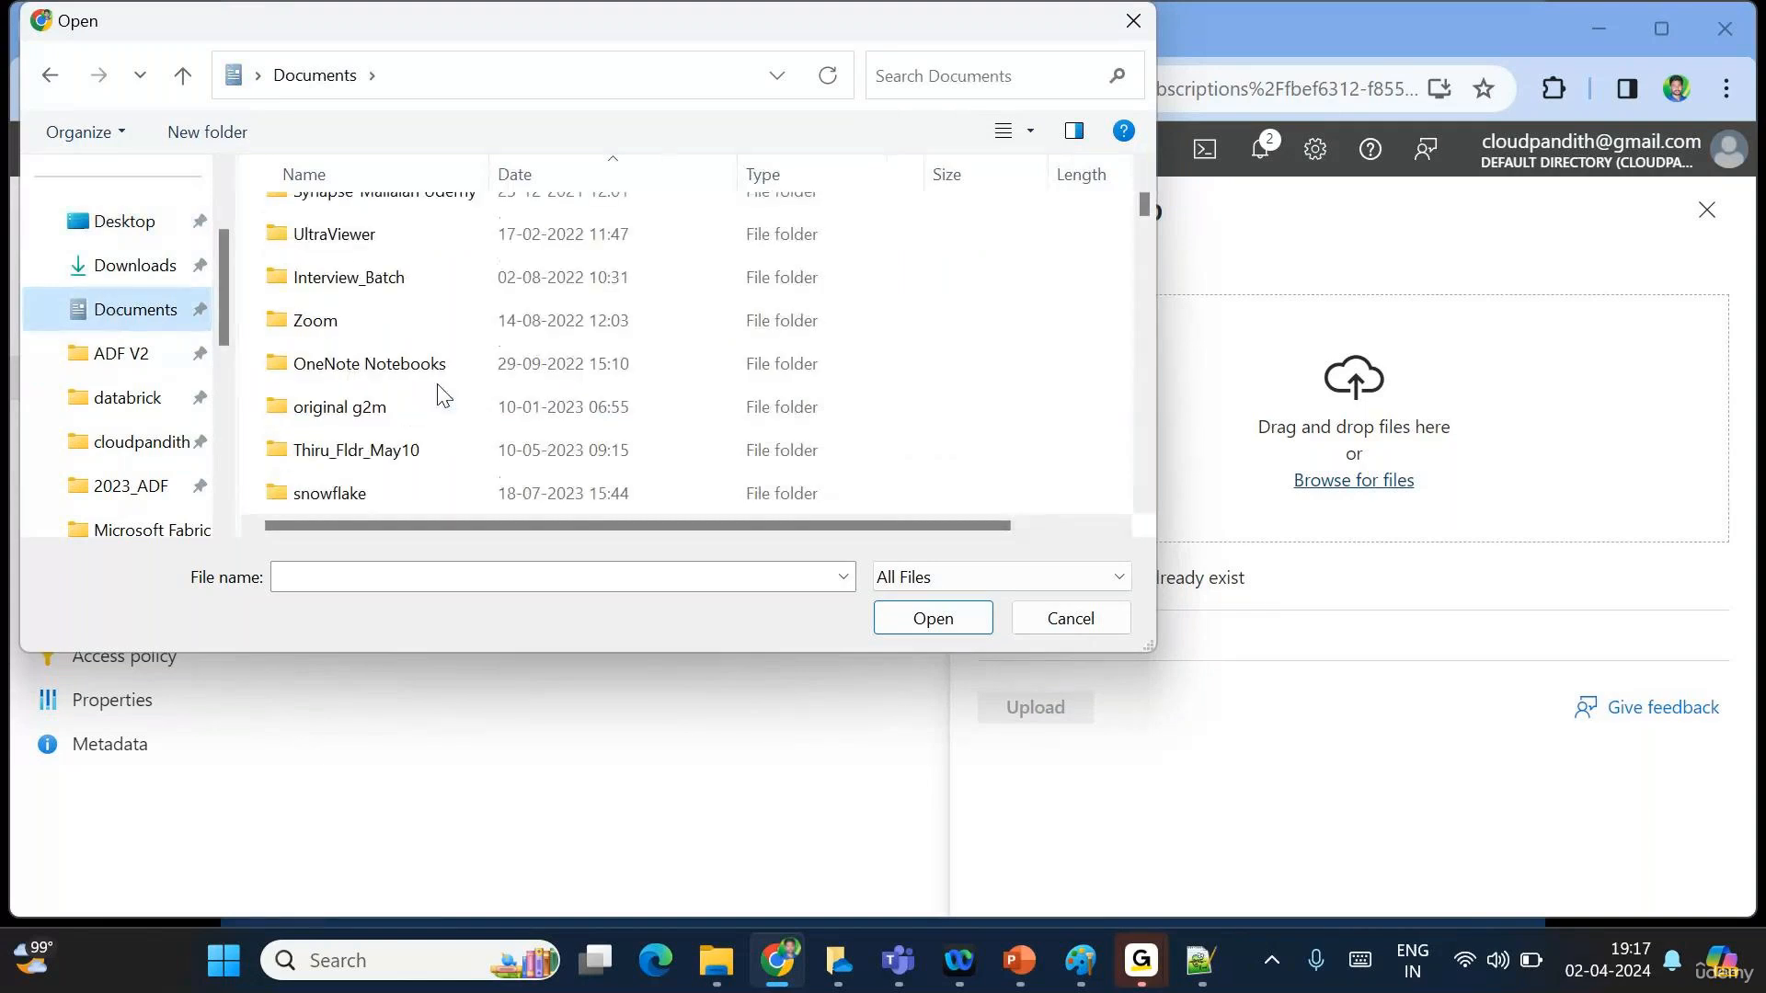
double_click(368, 313)
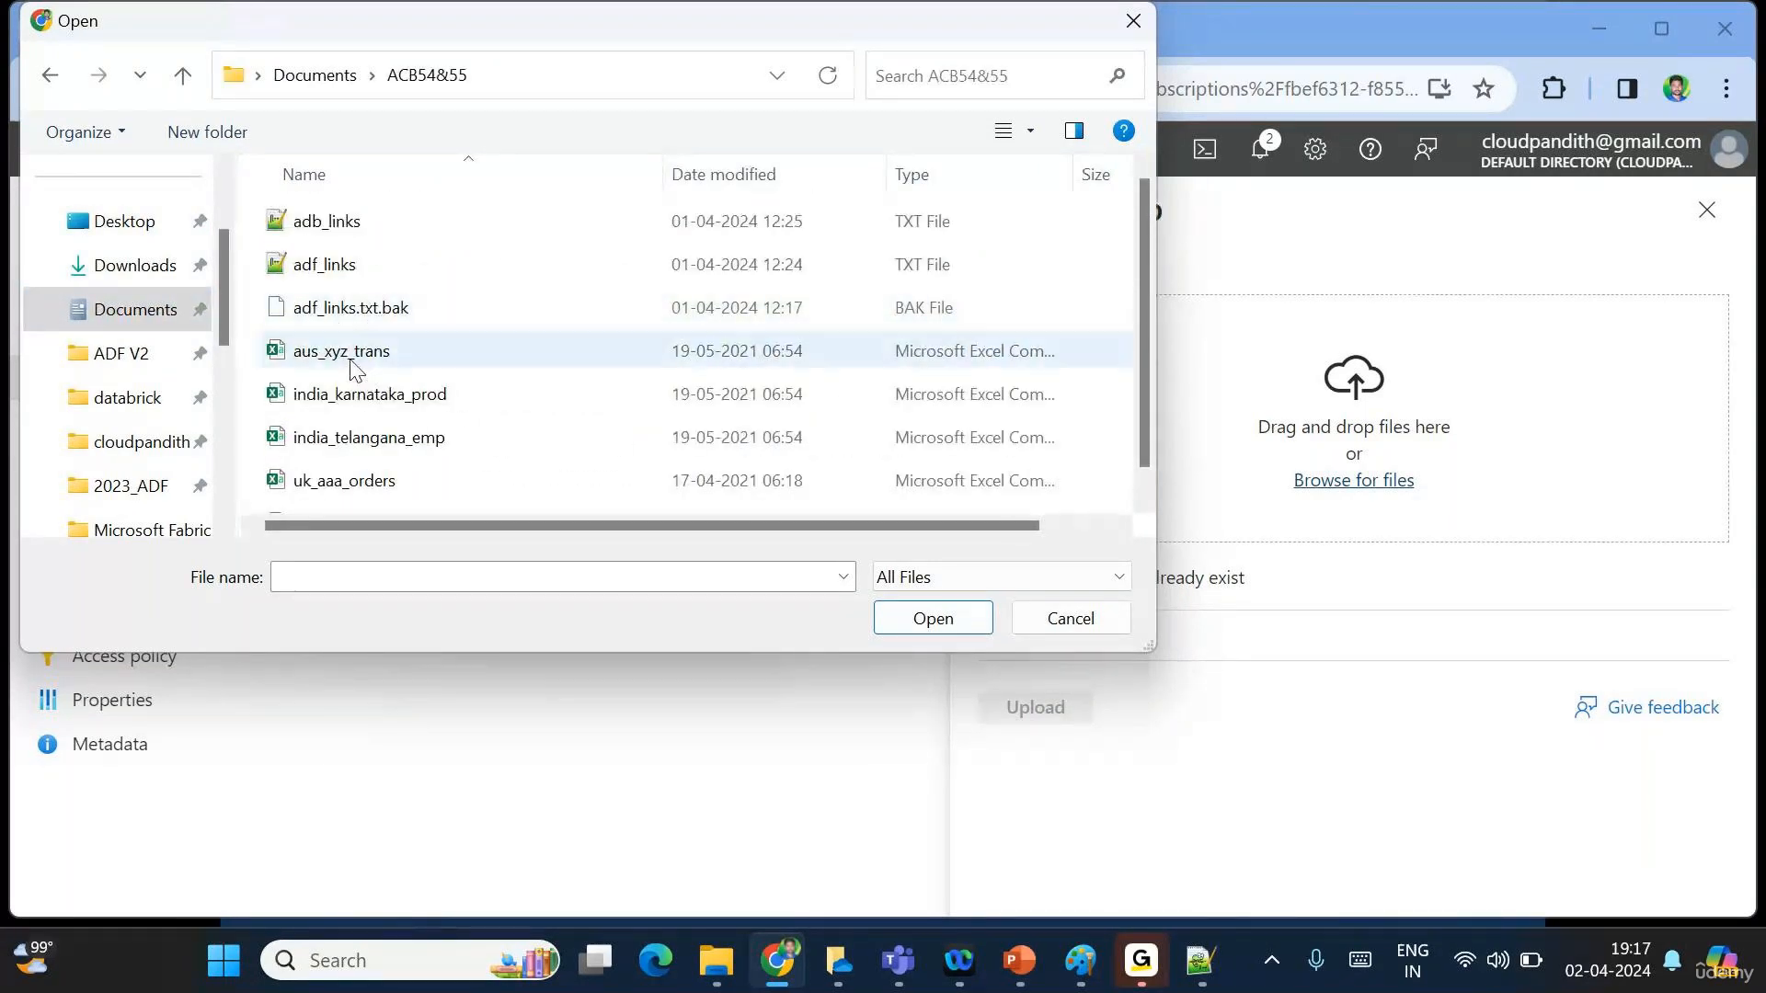
Upload the five files aus_xyz_trans, india_karnataka_prod, india_telangana_emp, uk_aaa_orders and us_abc_cust to the global container.
click(357, 366)
scroll(357, 366, down, 1)
shift+click(377, 495)
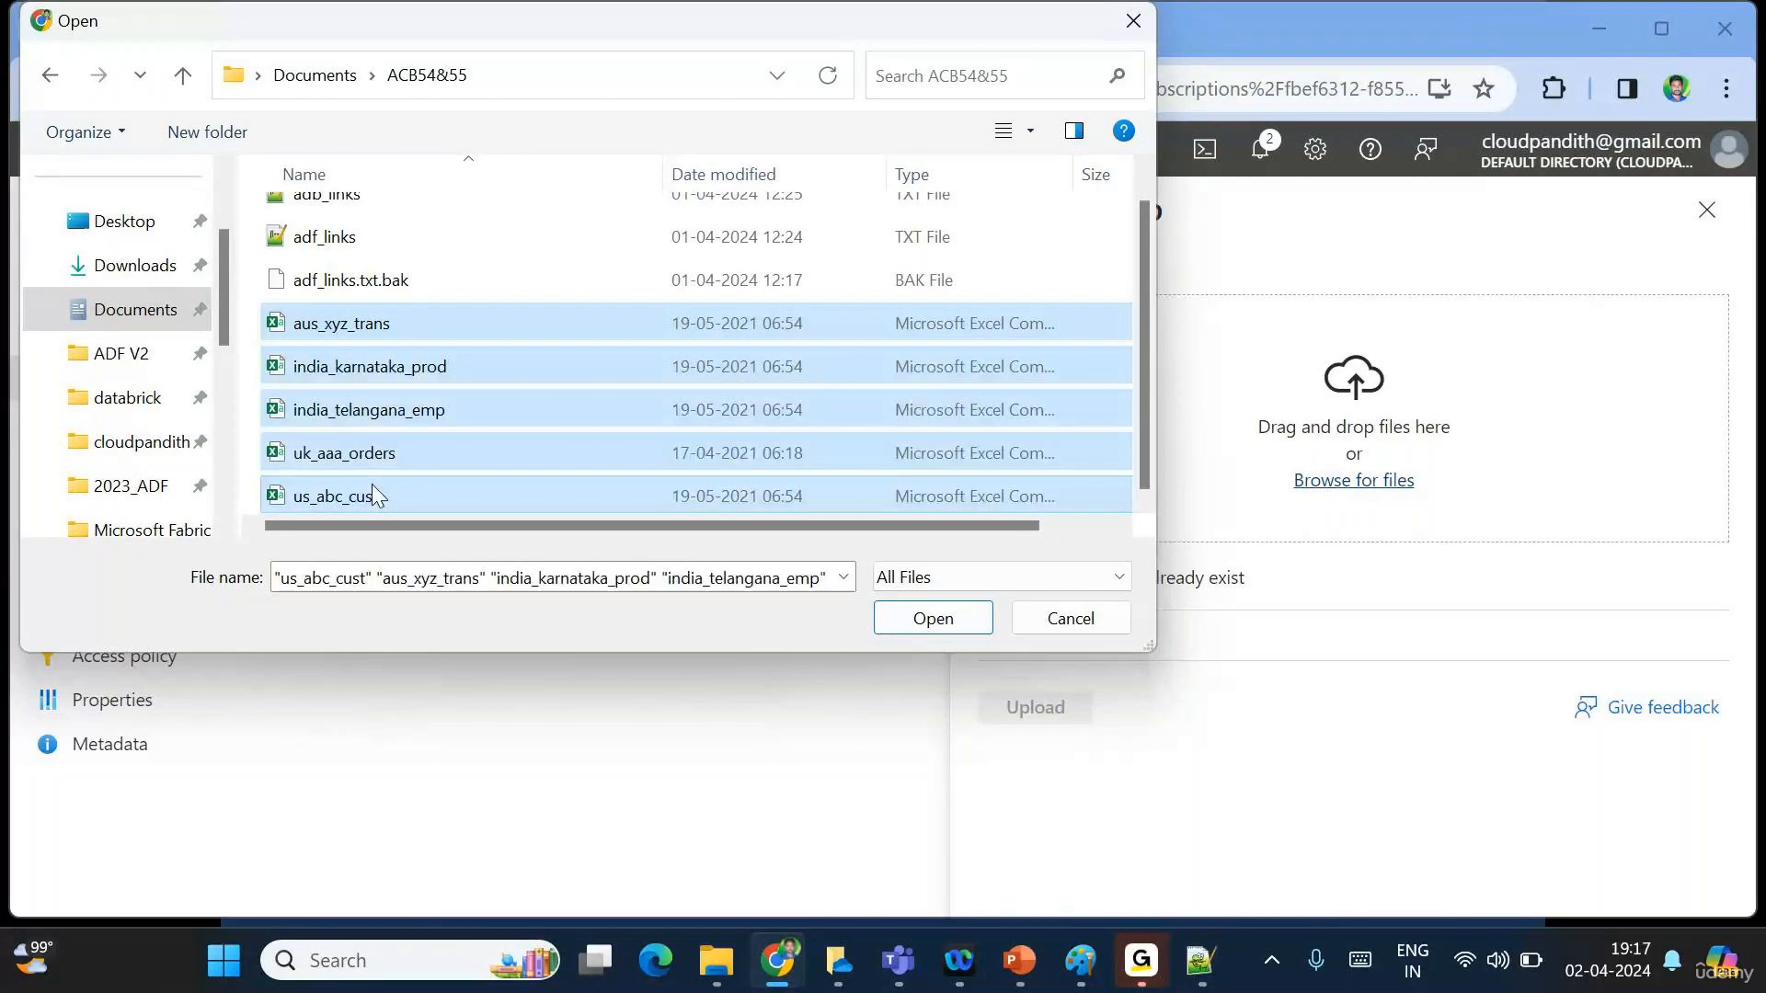
click(933, 618)
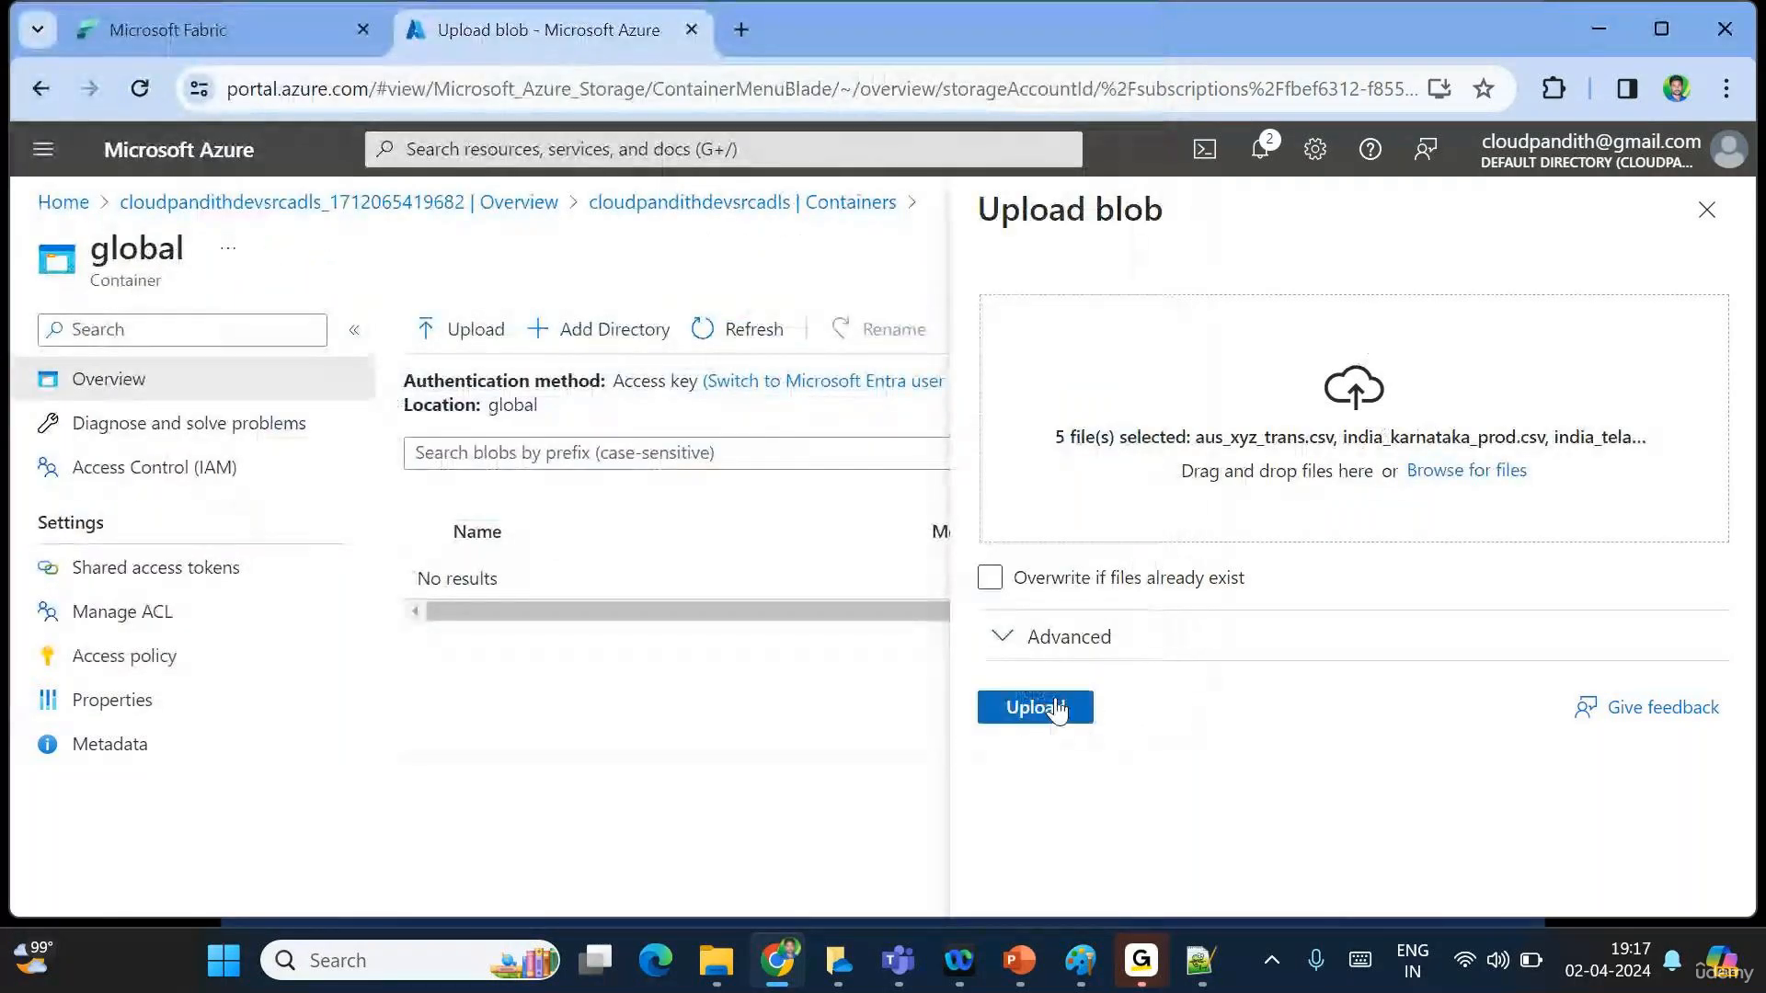
click(1056, 708)
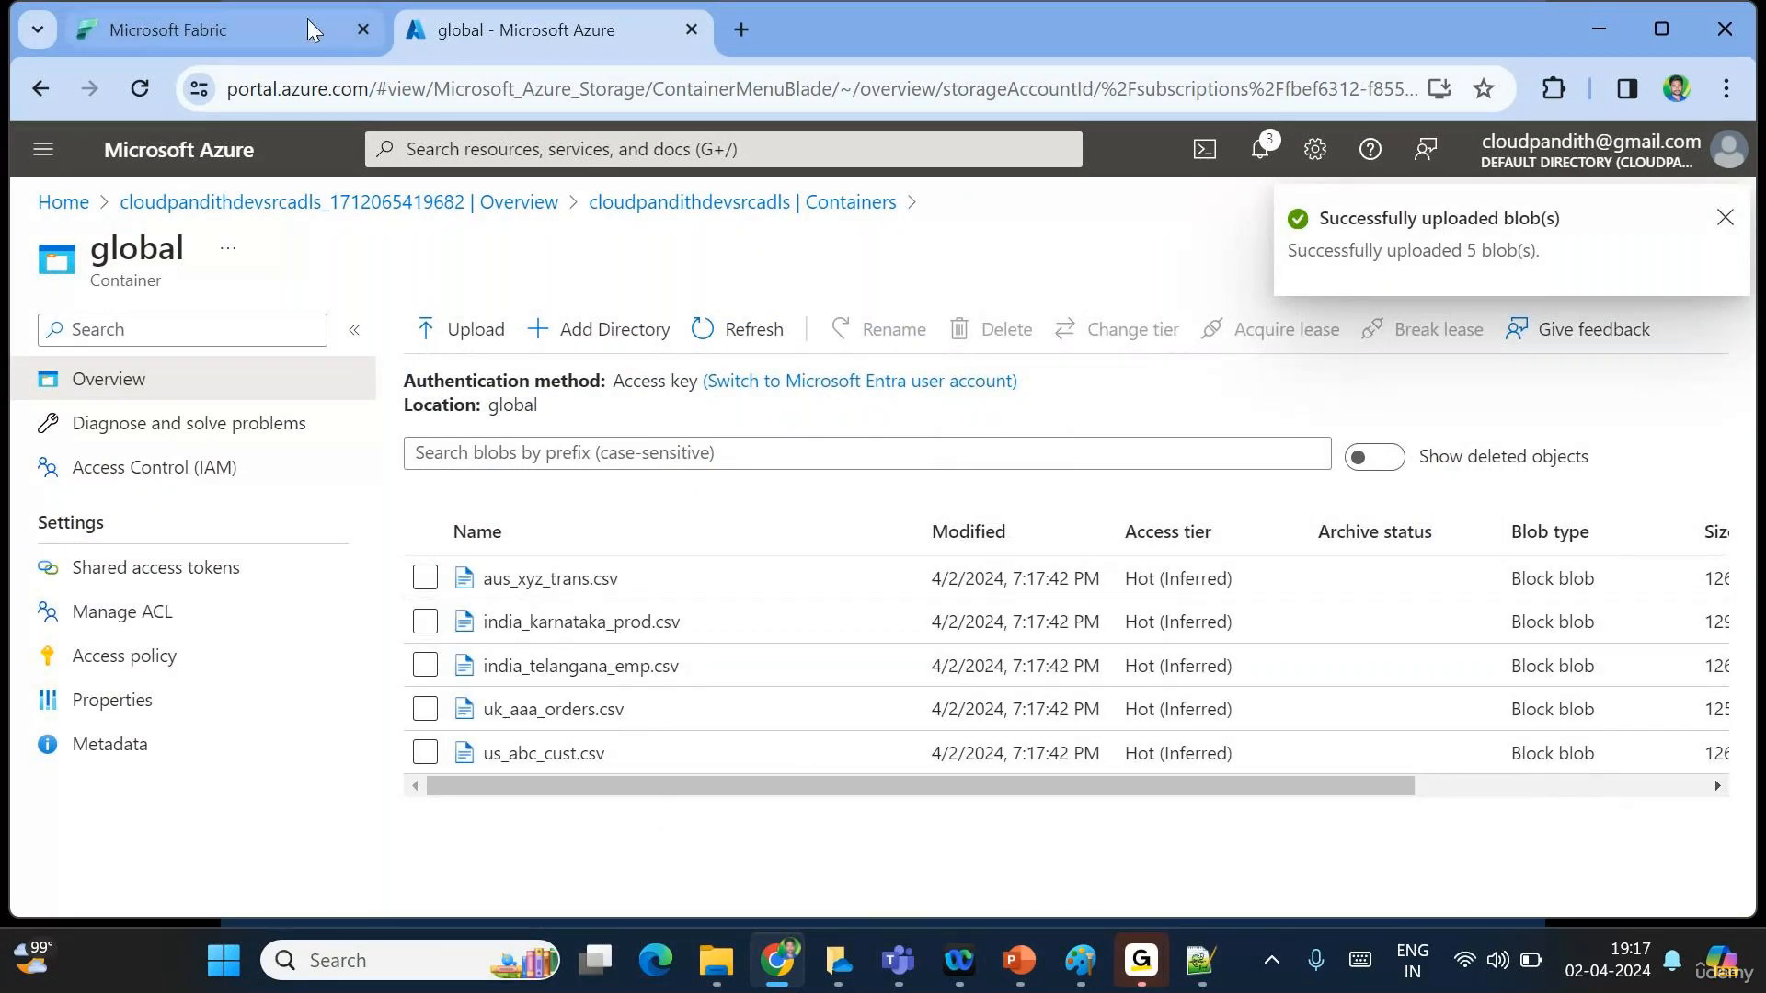
Switch to Microsoft Fabric, open the Data Factory experience and create a workspace named myws.
click(249, 27)
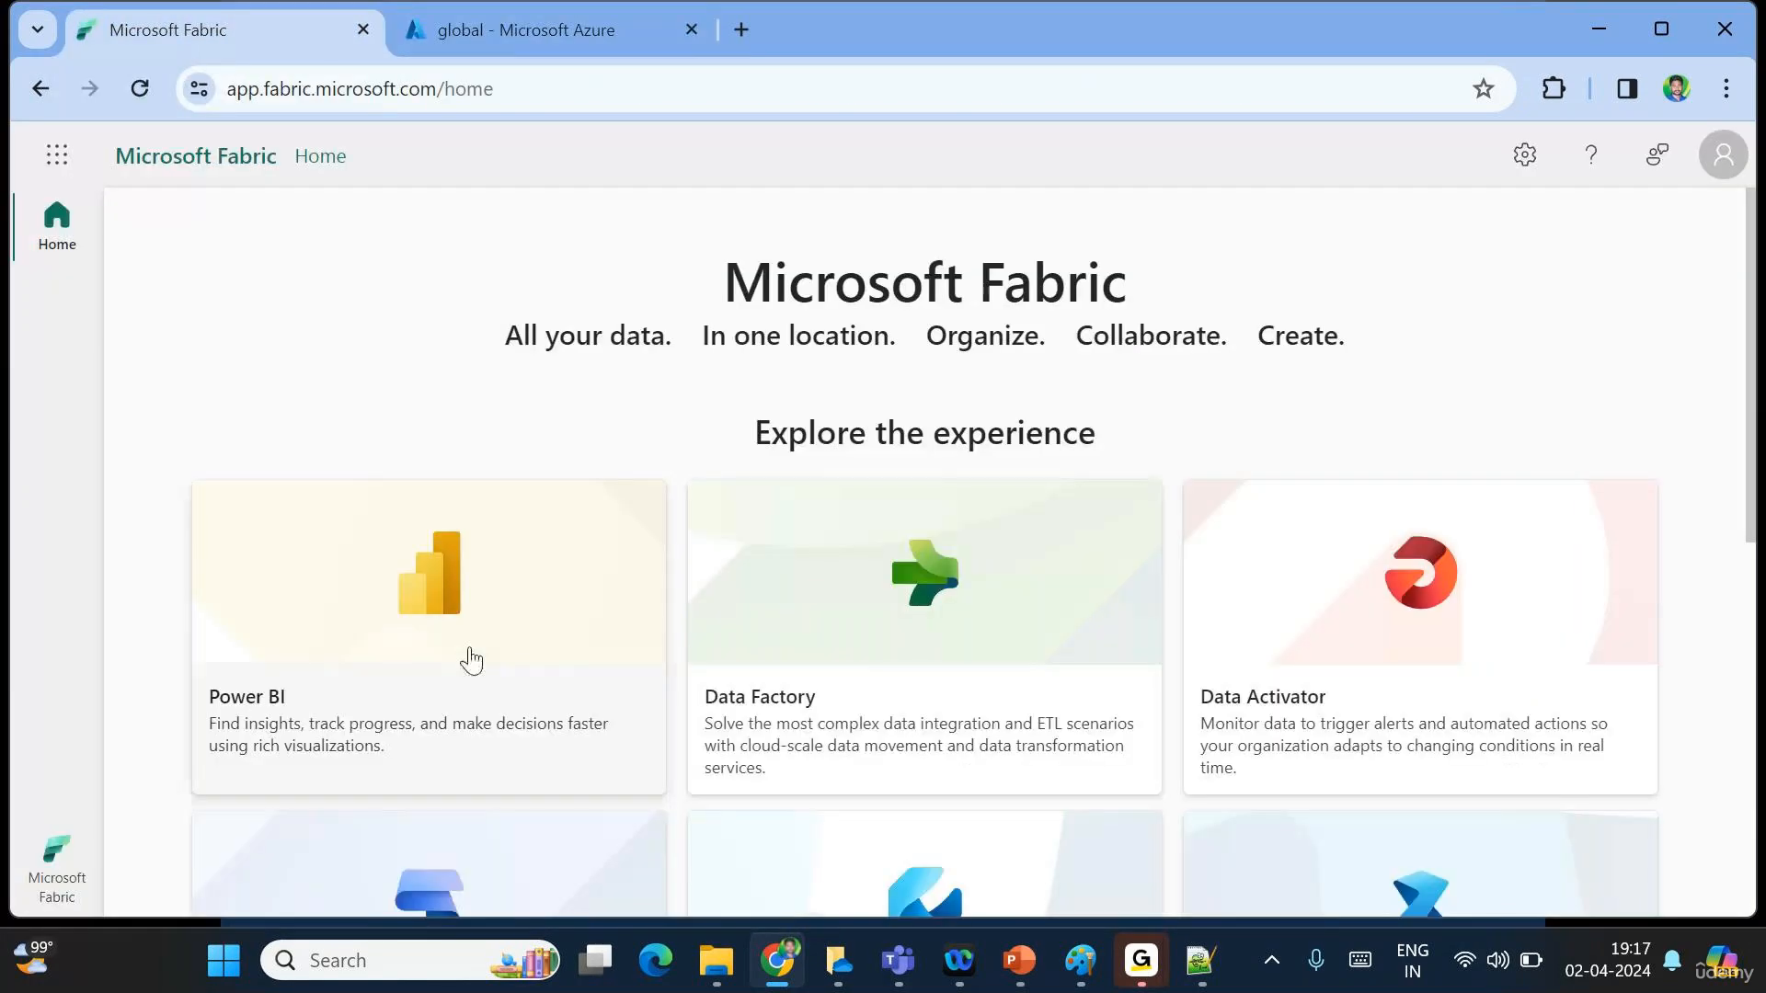
click(834, 696)
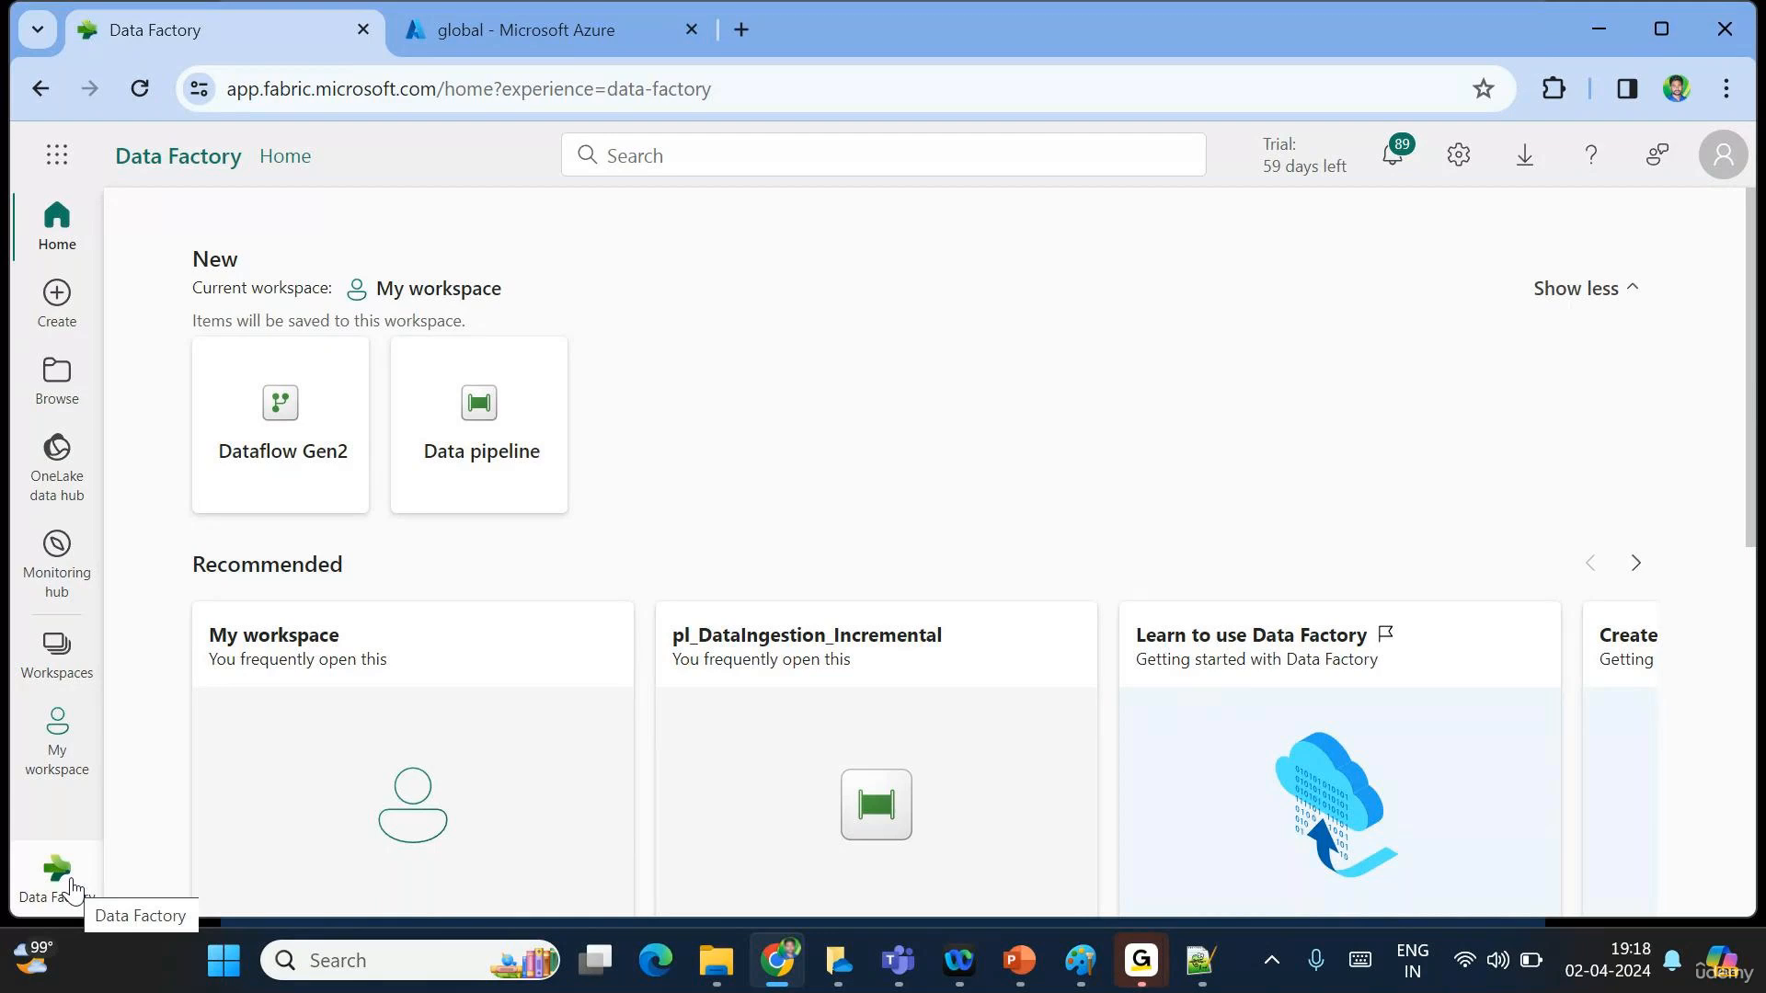
click(57, 659)
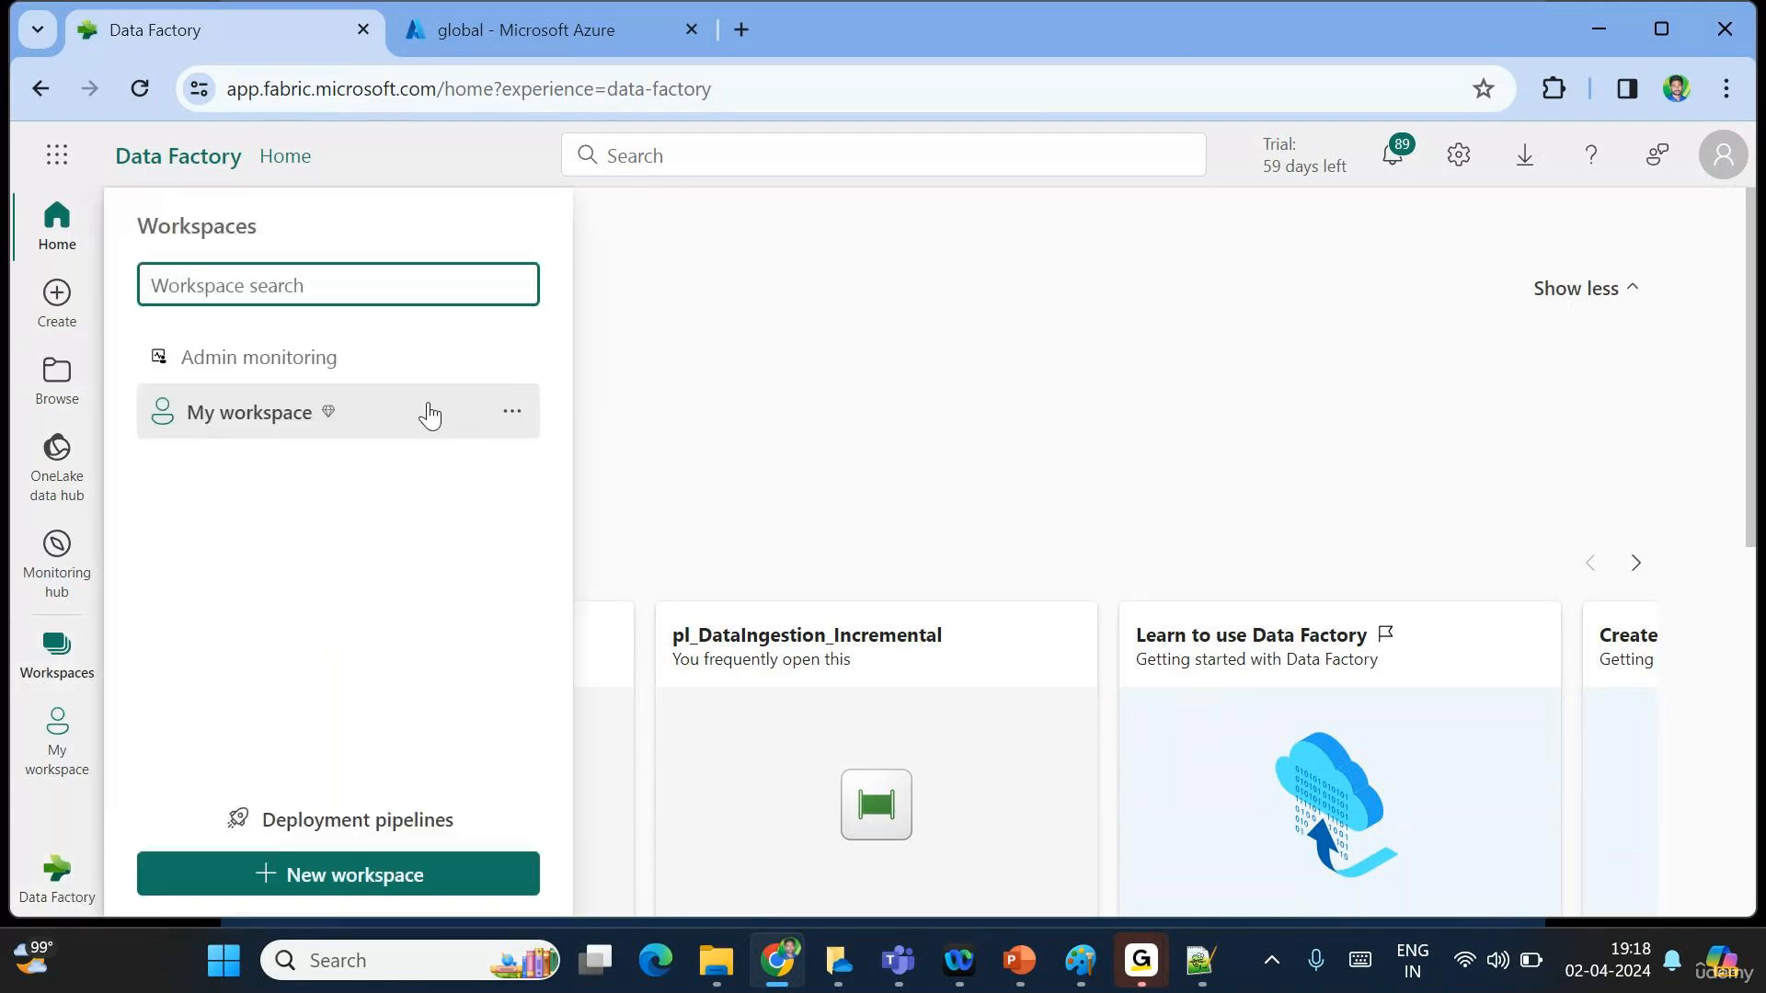
click(315, 885)
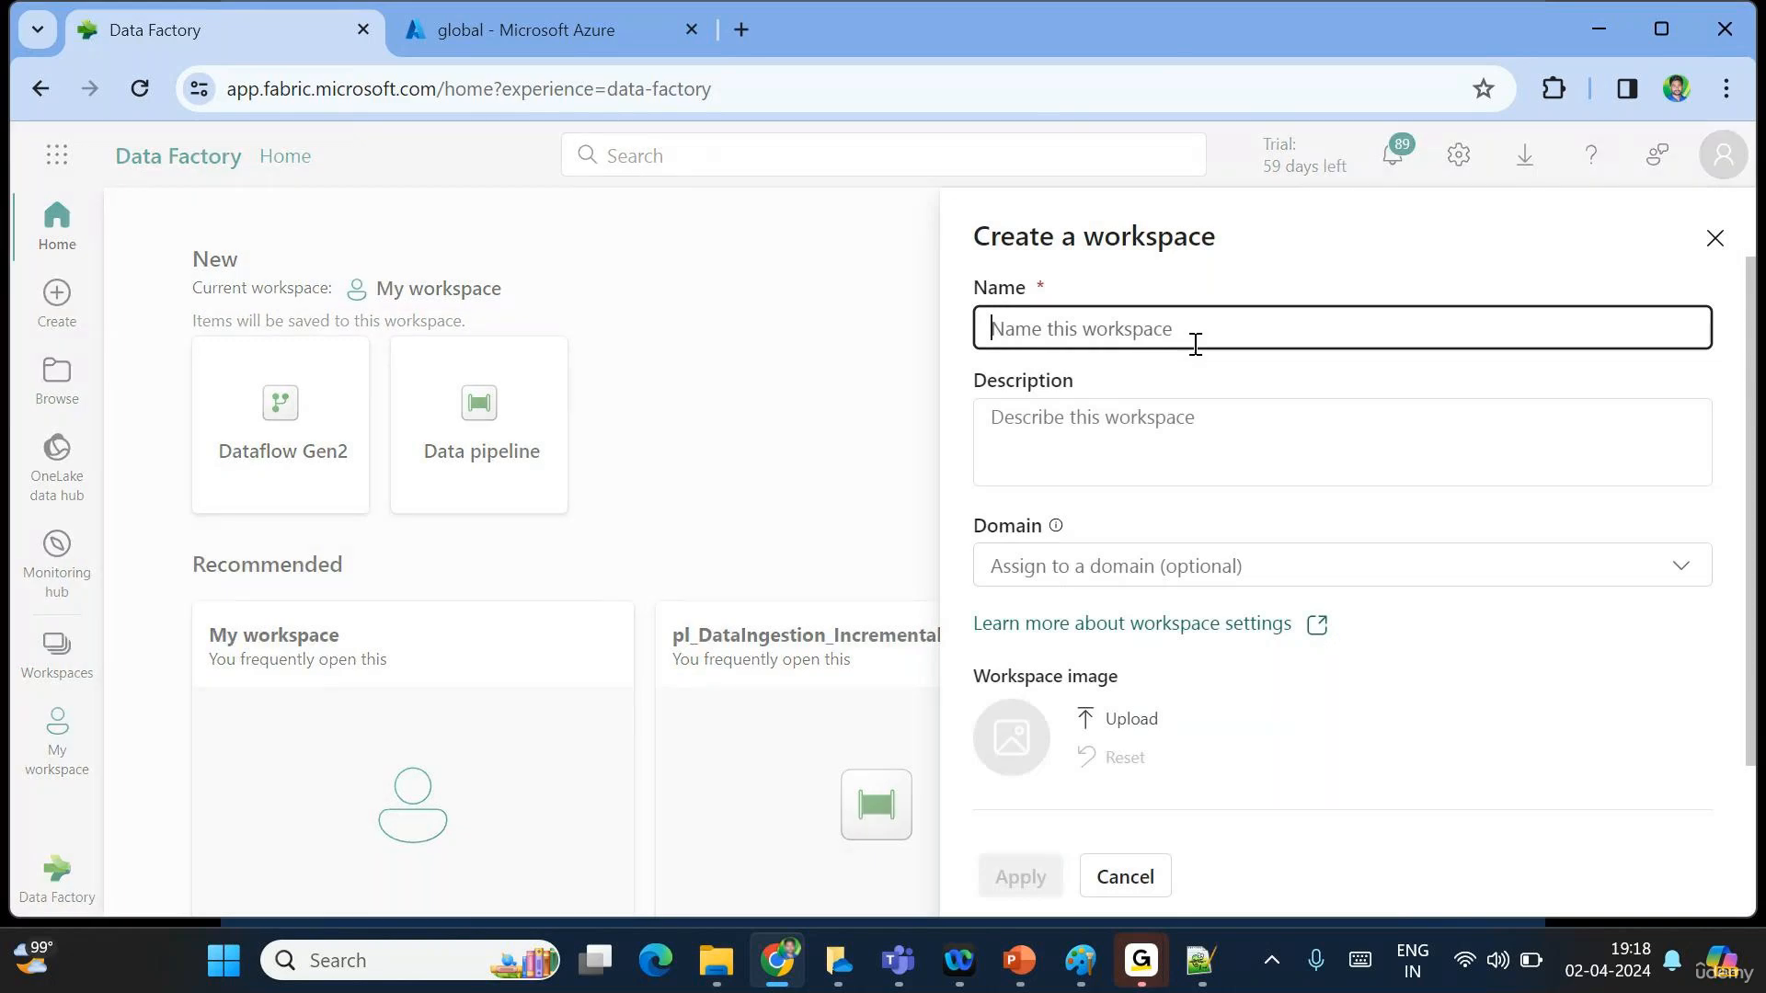
text(myws)
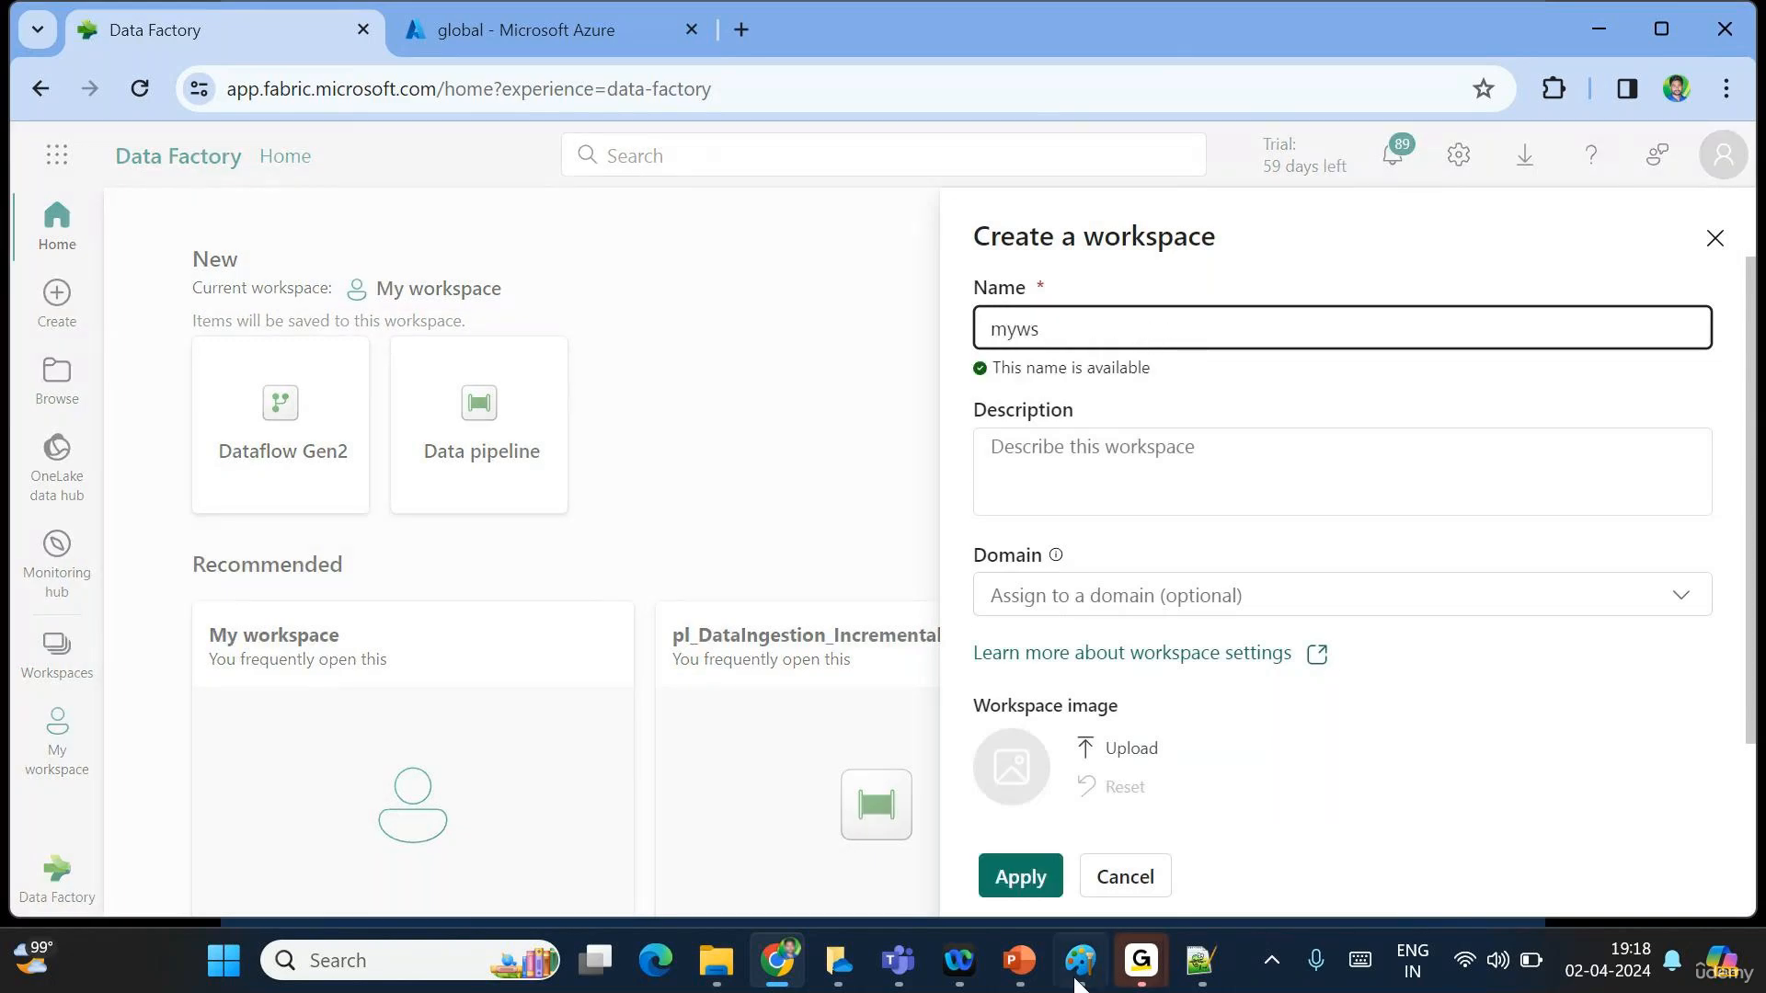
click(1005, 885)
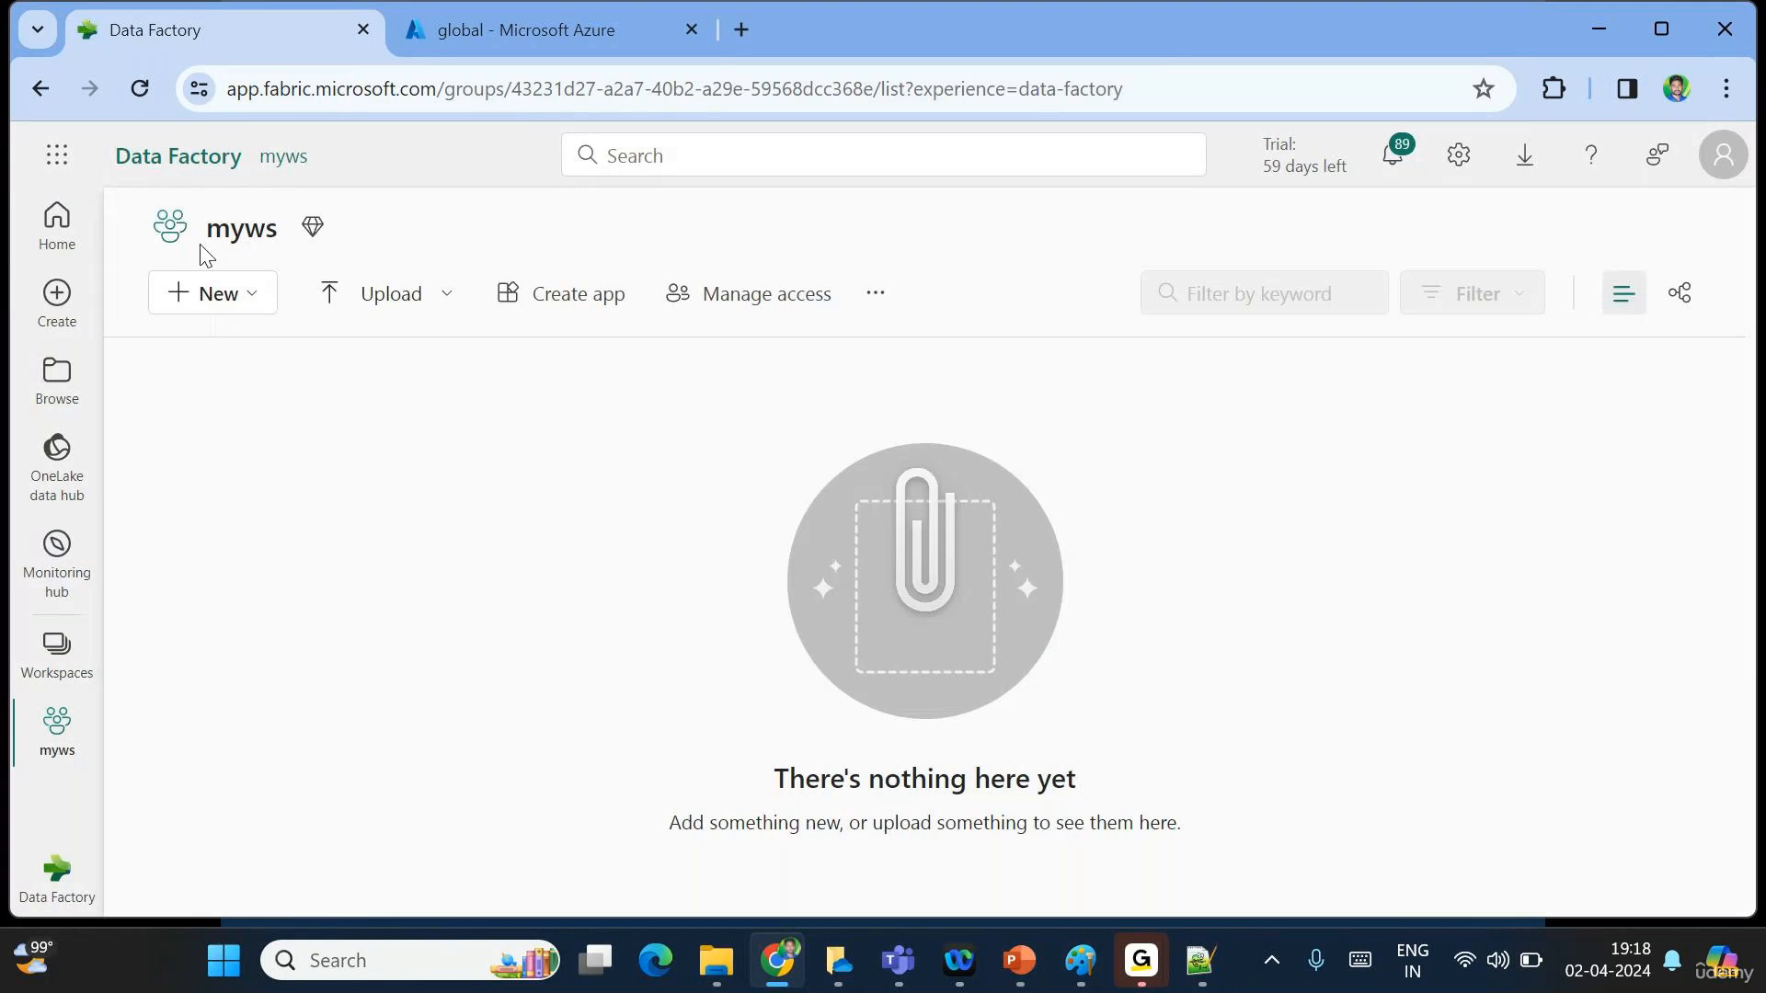
Create a lakehouse named cloudpandithsinklh001 in the myws workspace.
click(250, 301)
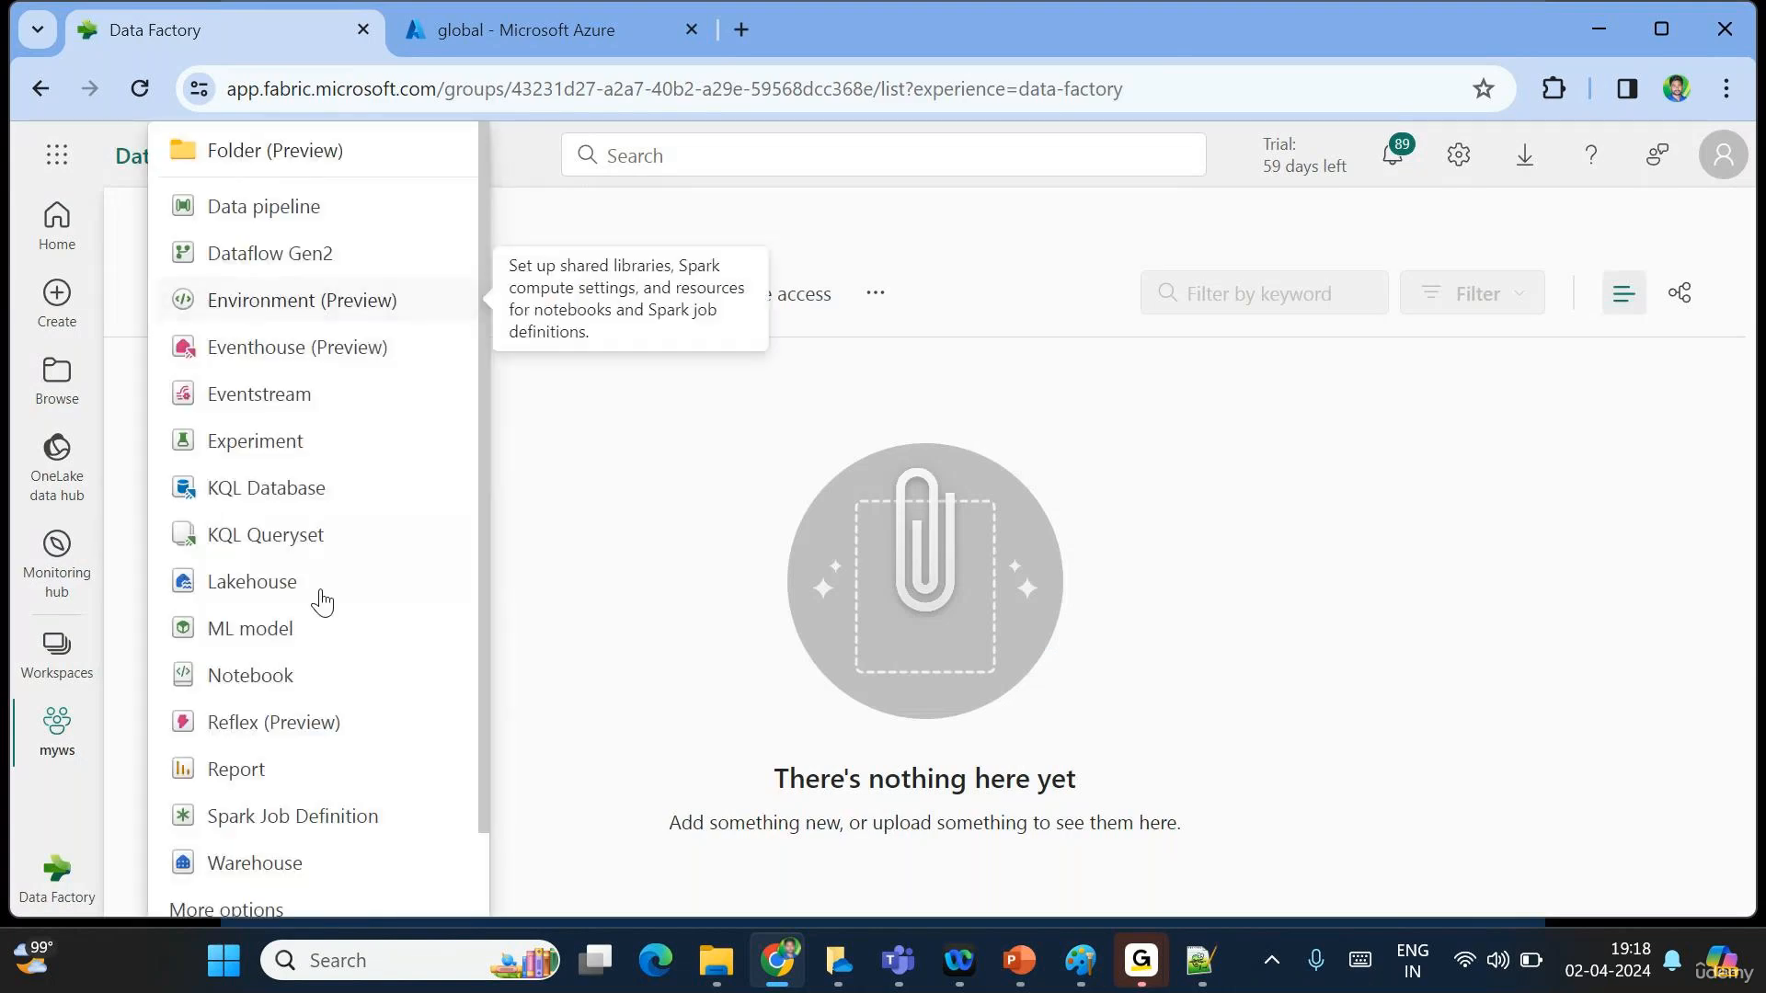
click(266, 598)
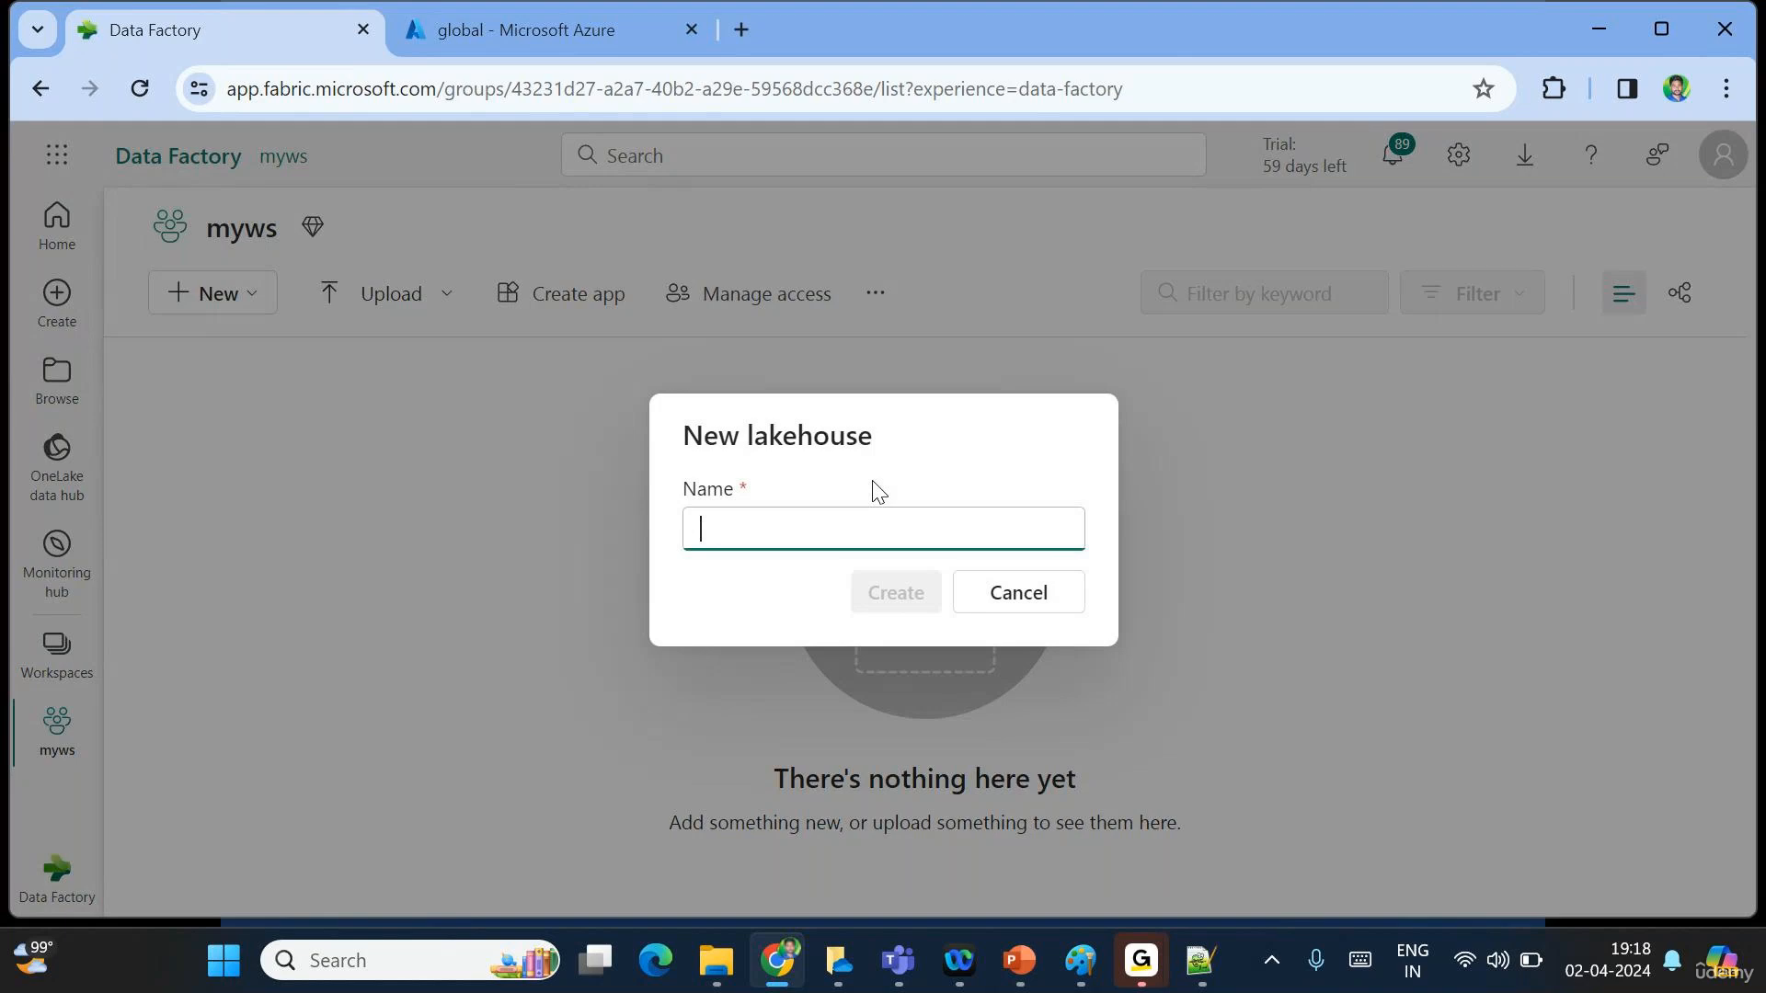
text(cloudpandithsink)
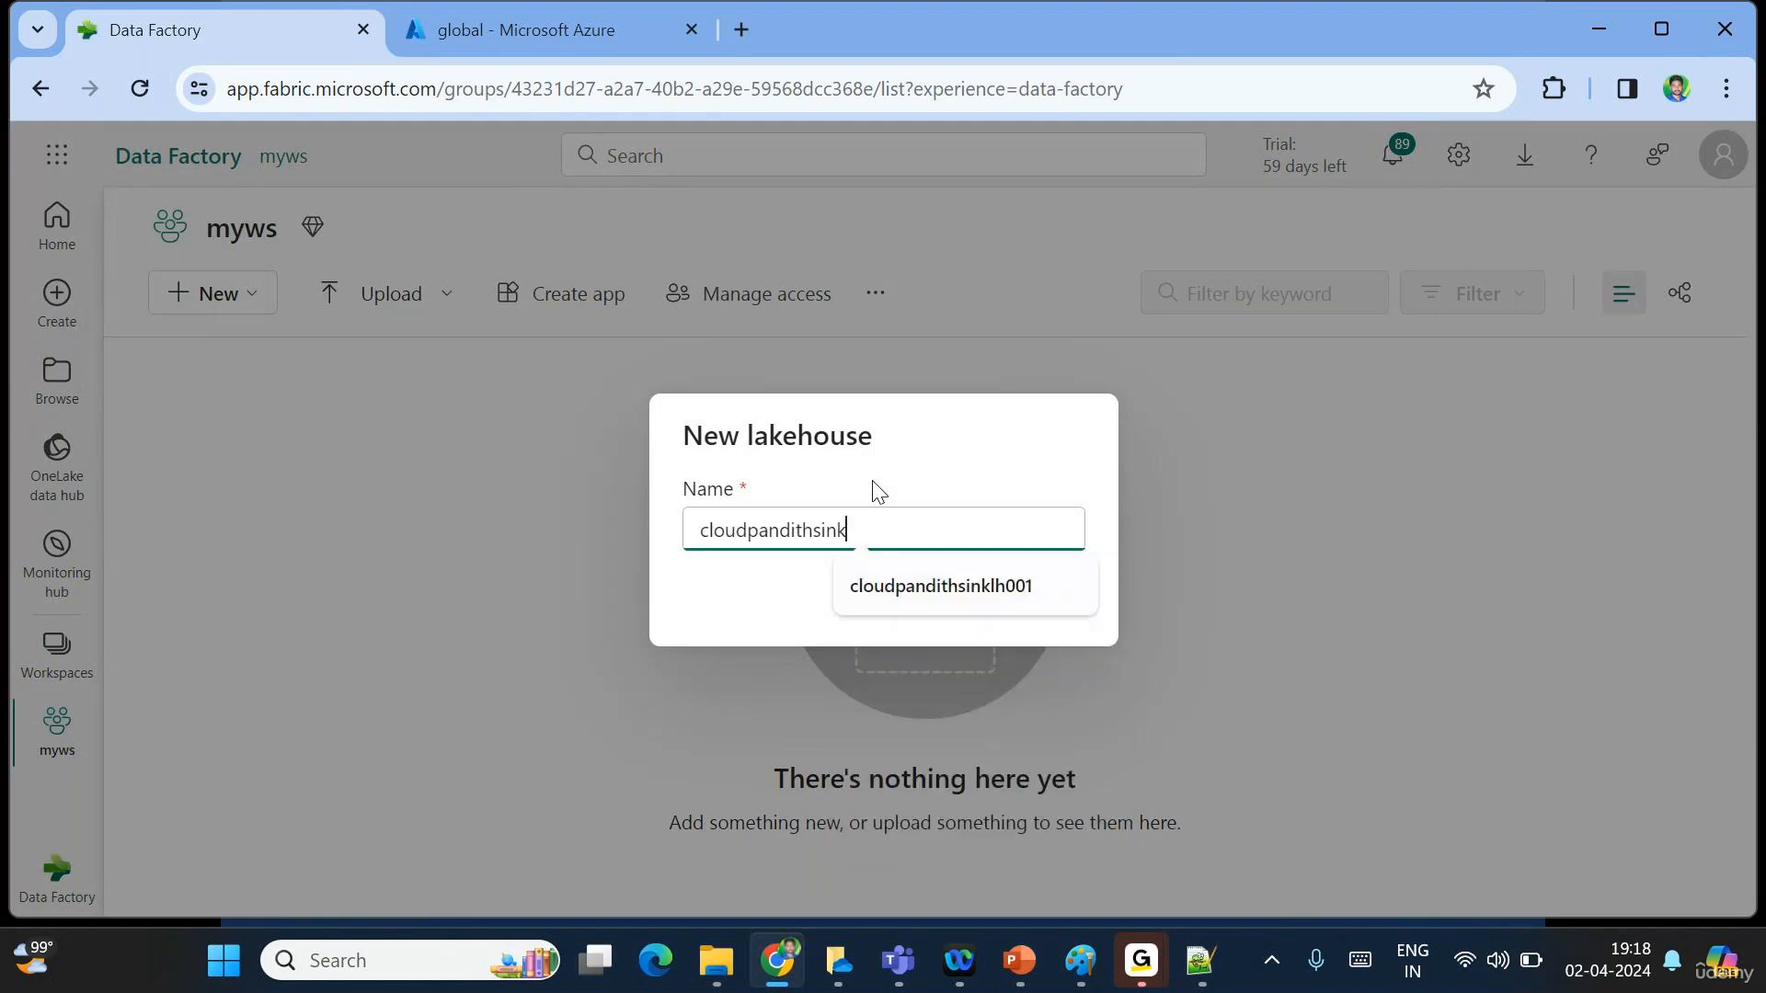
text(lh001)
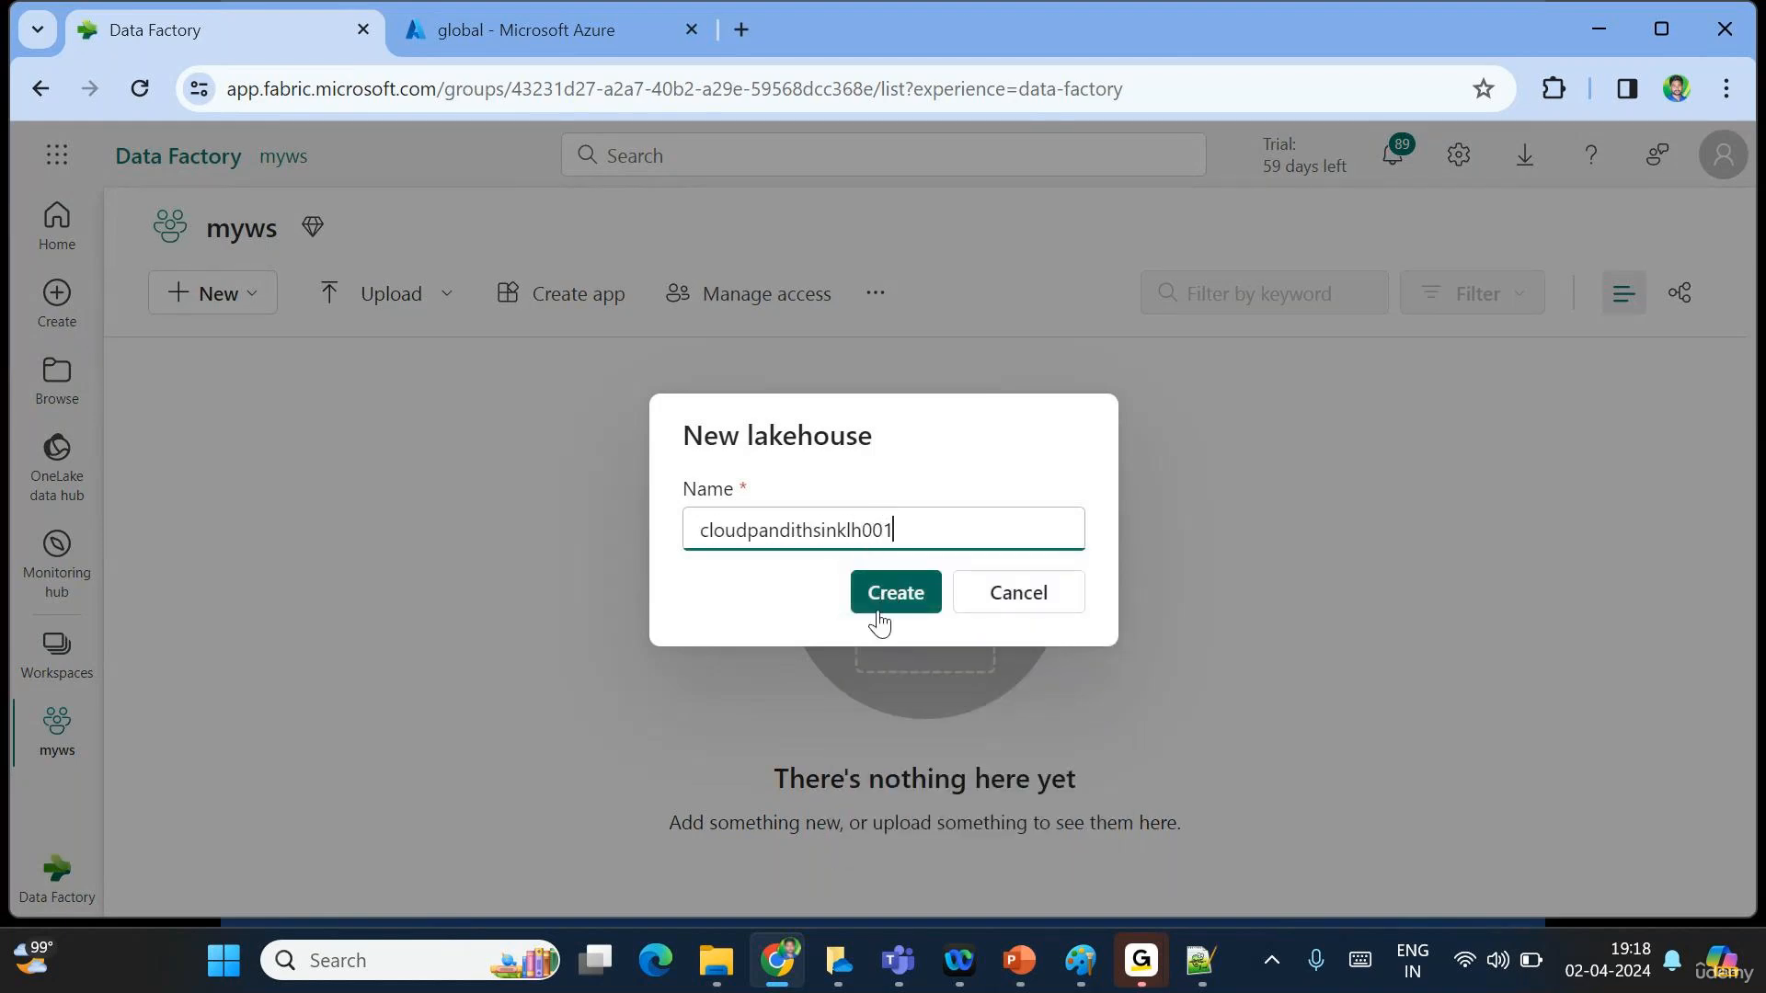
click(881, 622)
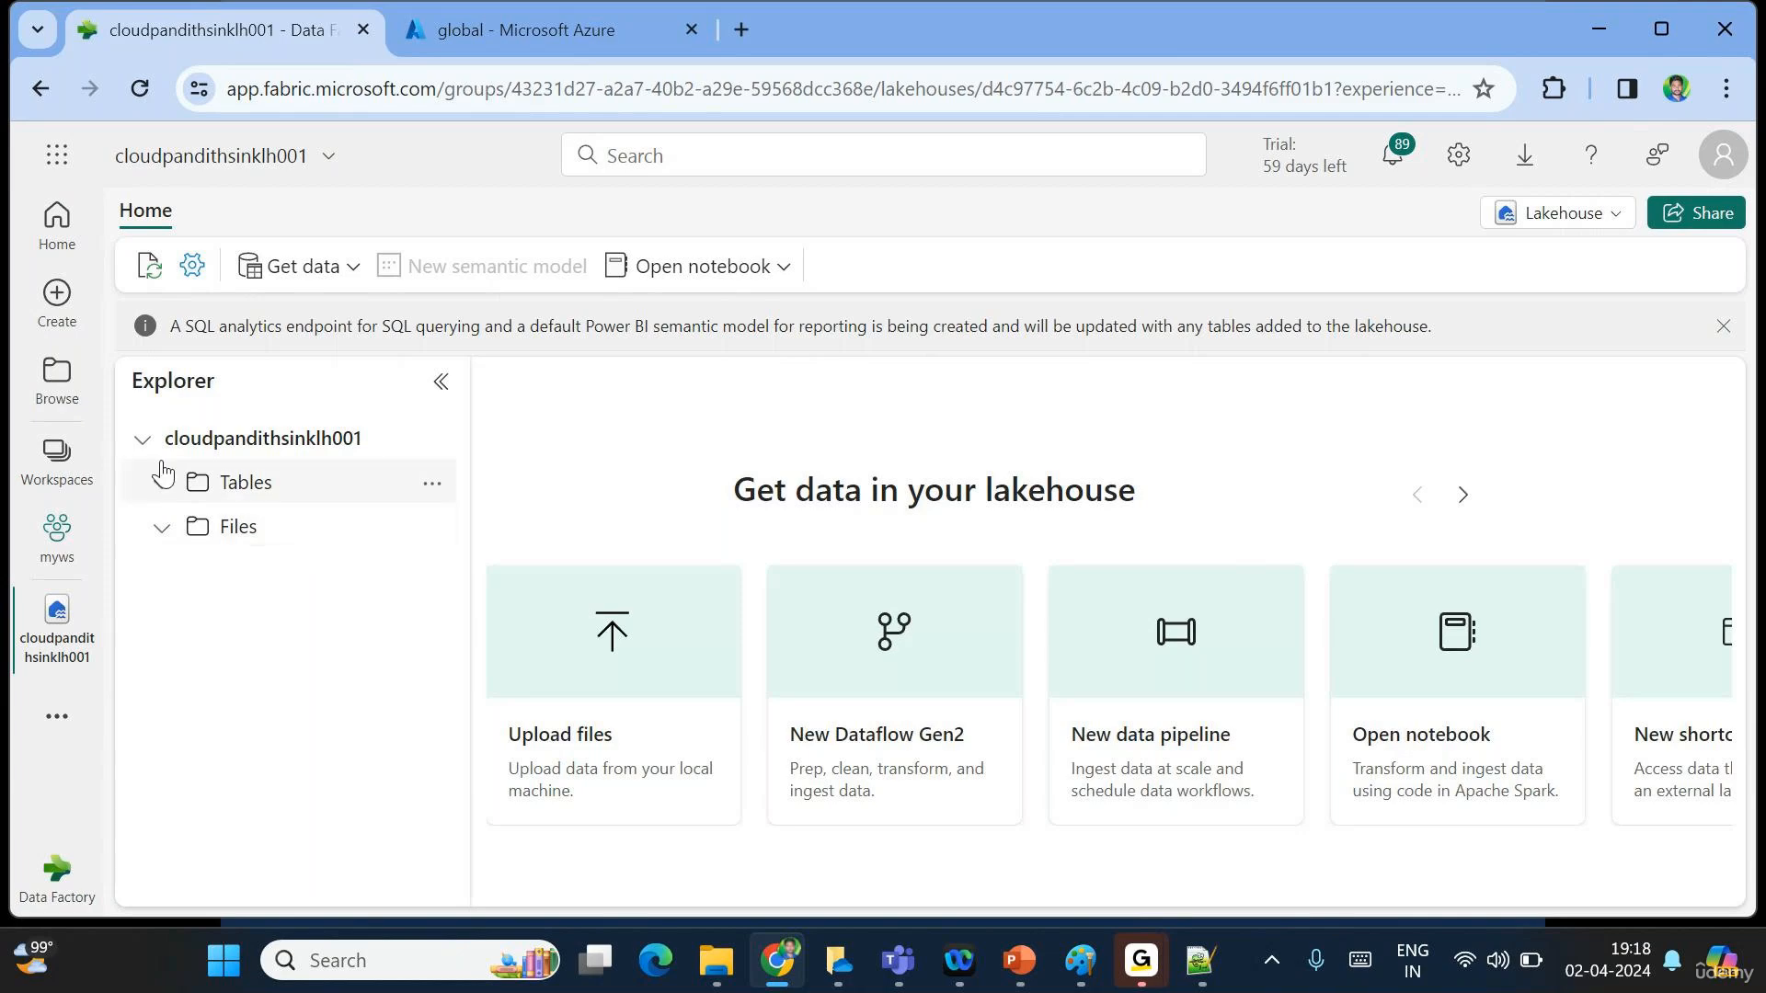
Create a data pipeline named pl_DataIngestion in the myws workspace.
click(40, 539)
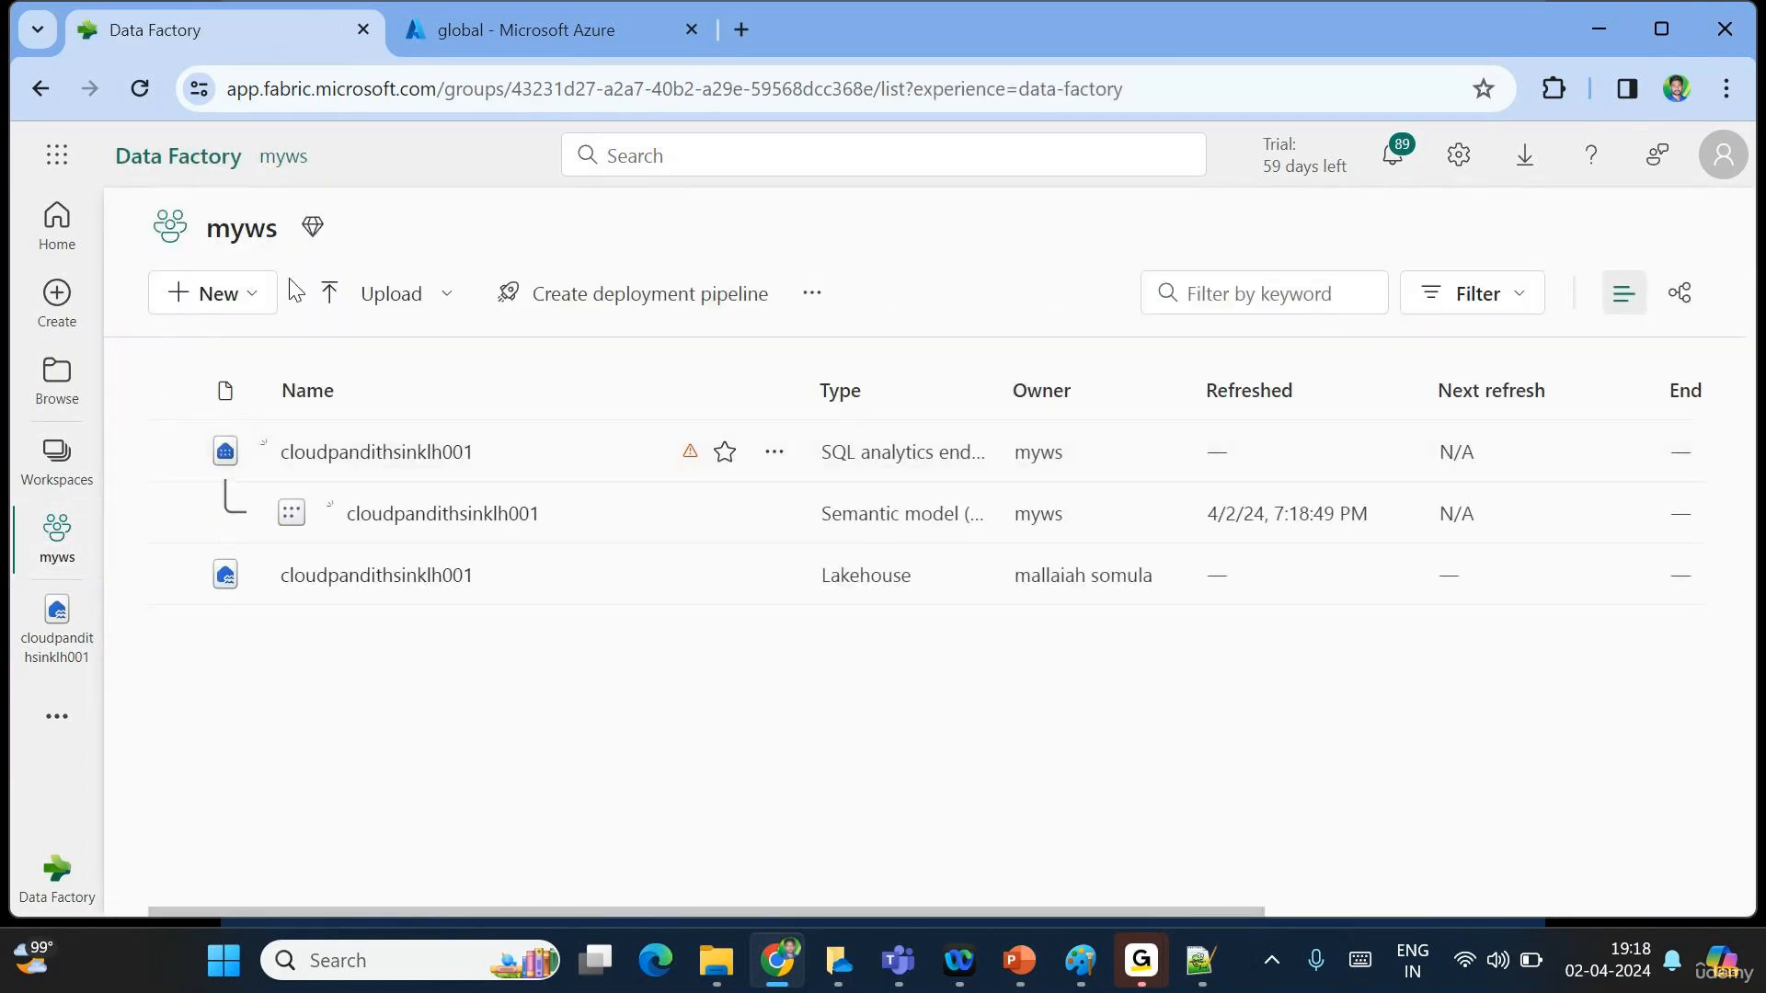
click(238, 294)
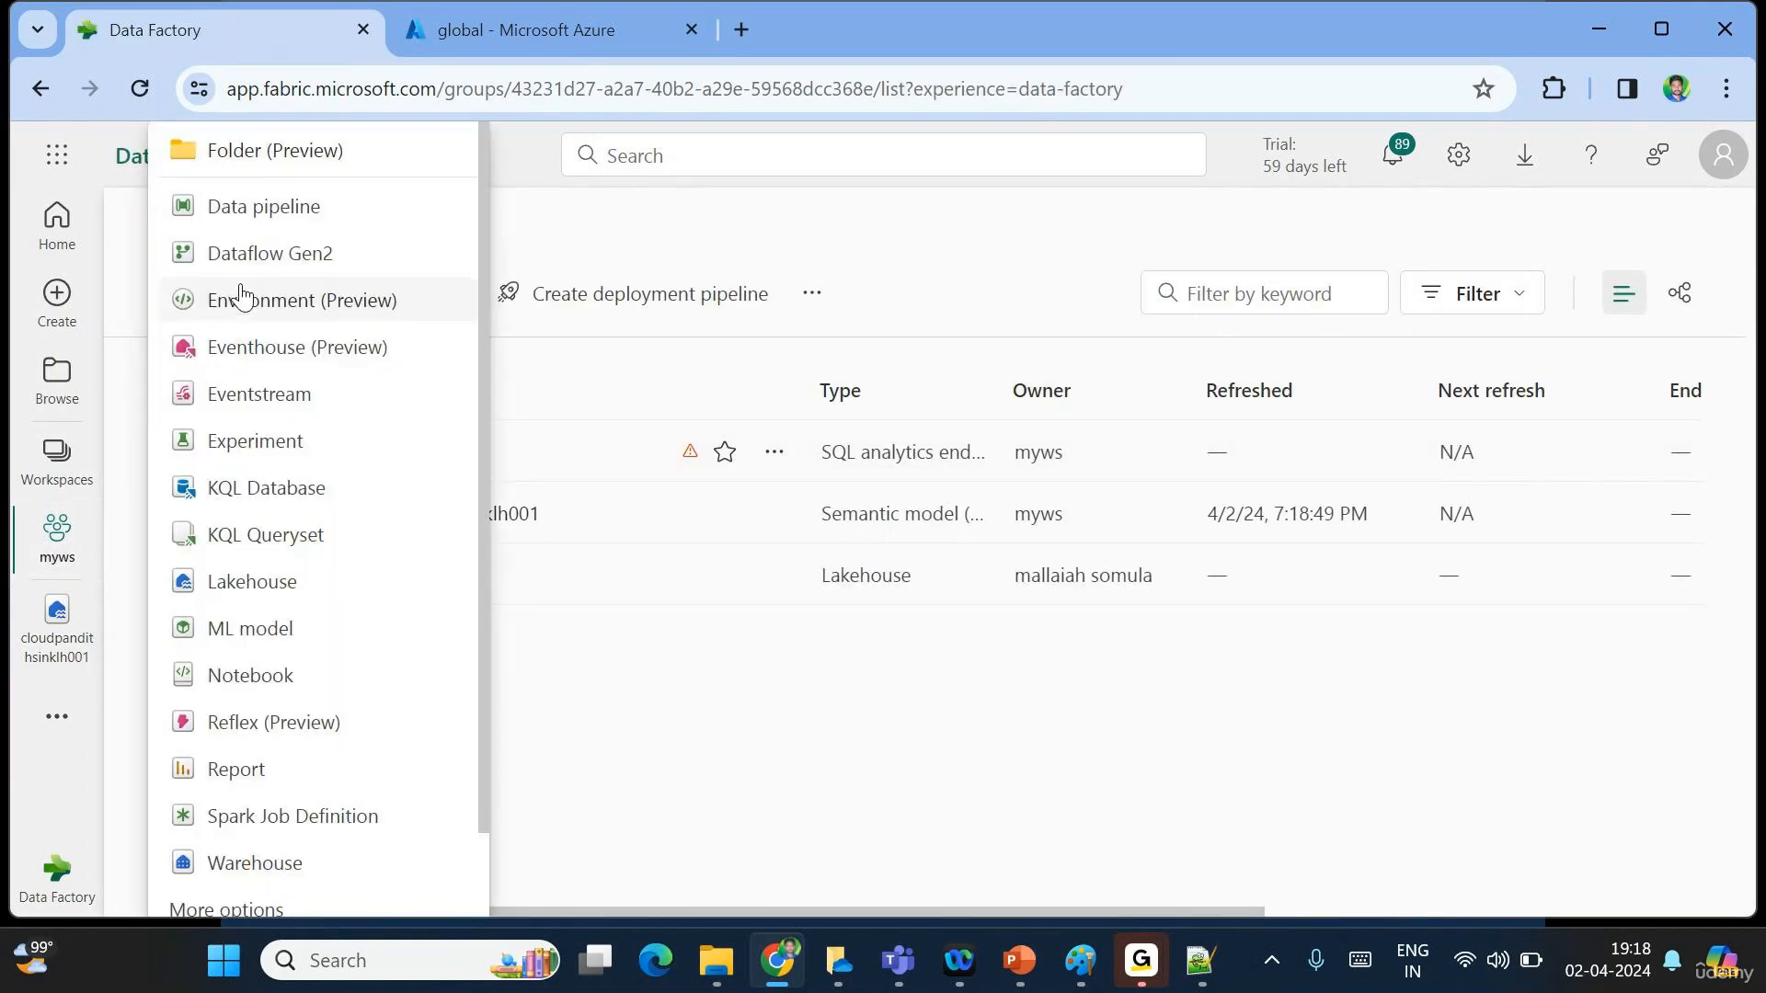
click(271, 208)
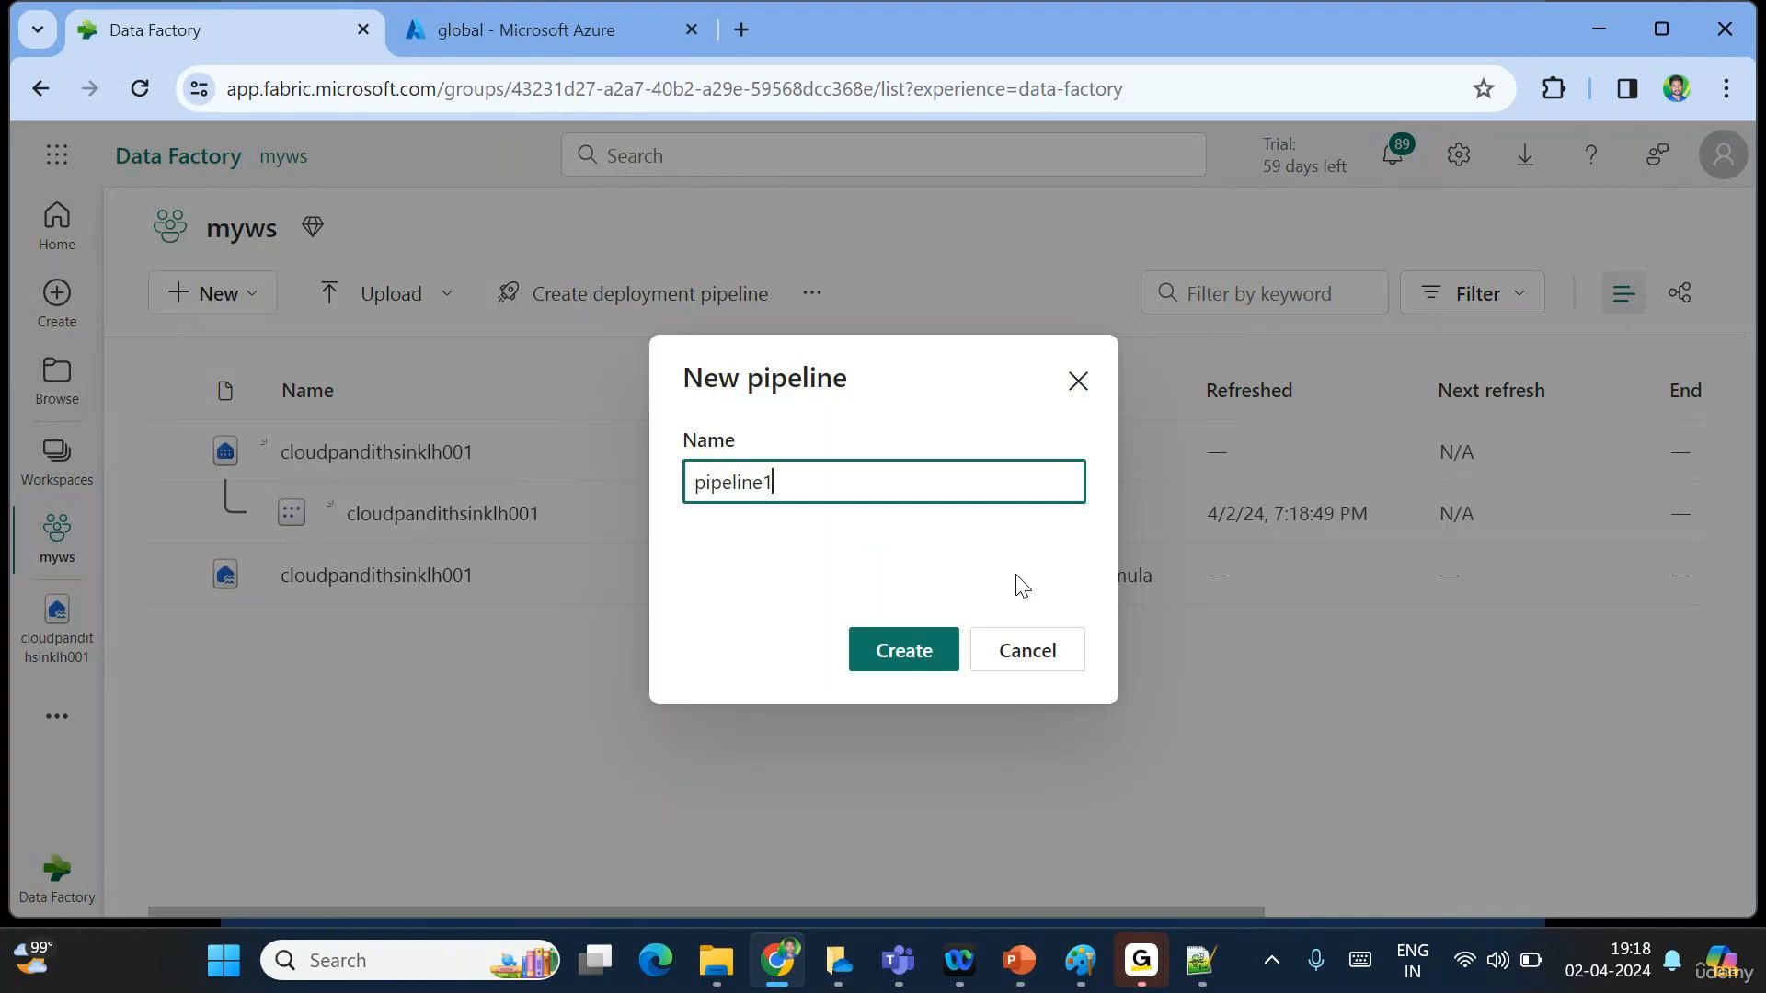
double_click(742, 480)
text(pl_DataINGE)
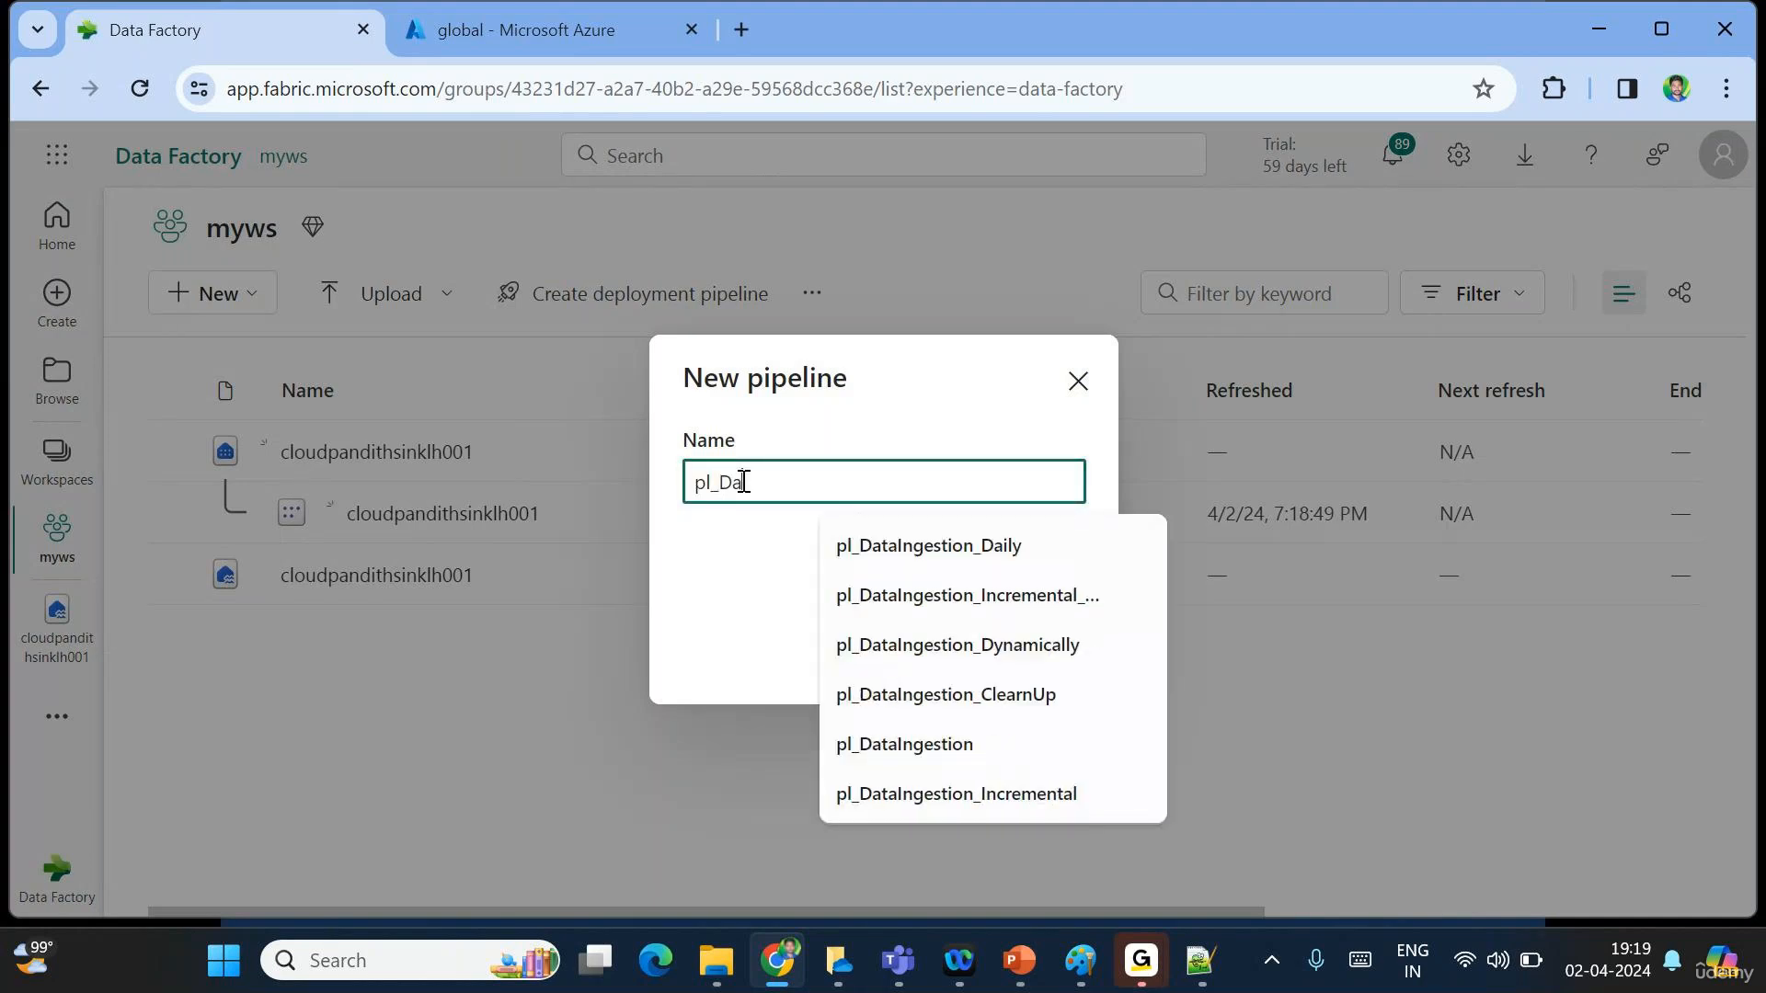
key(BackSpace)
key(BackSpace)
key(BackSpace)
key(BackSpace)
text(Ingestion)
click(733, 586)
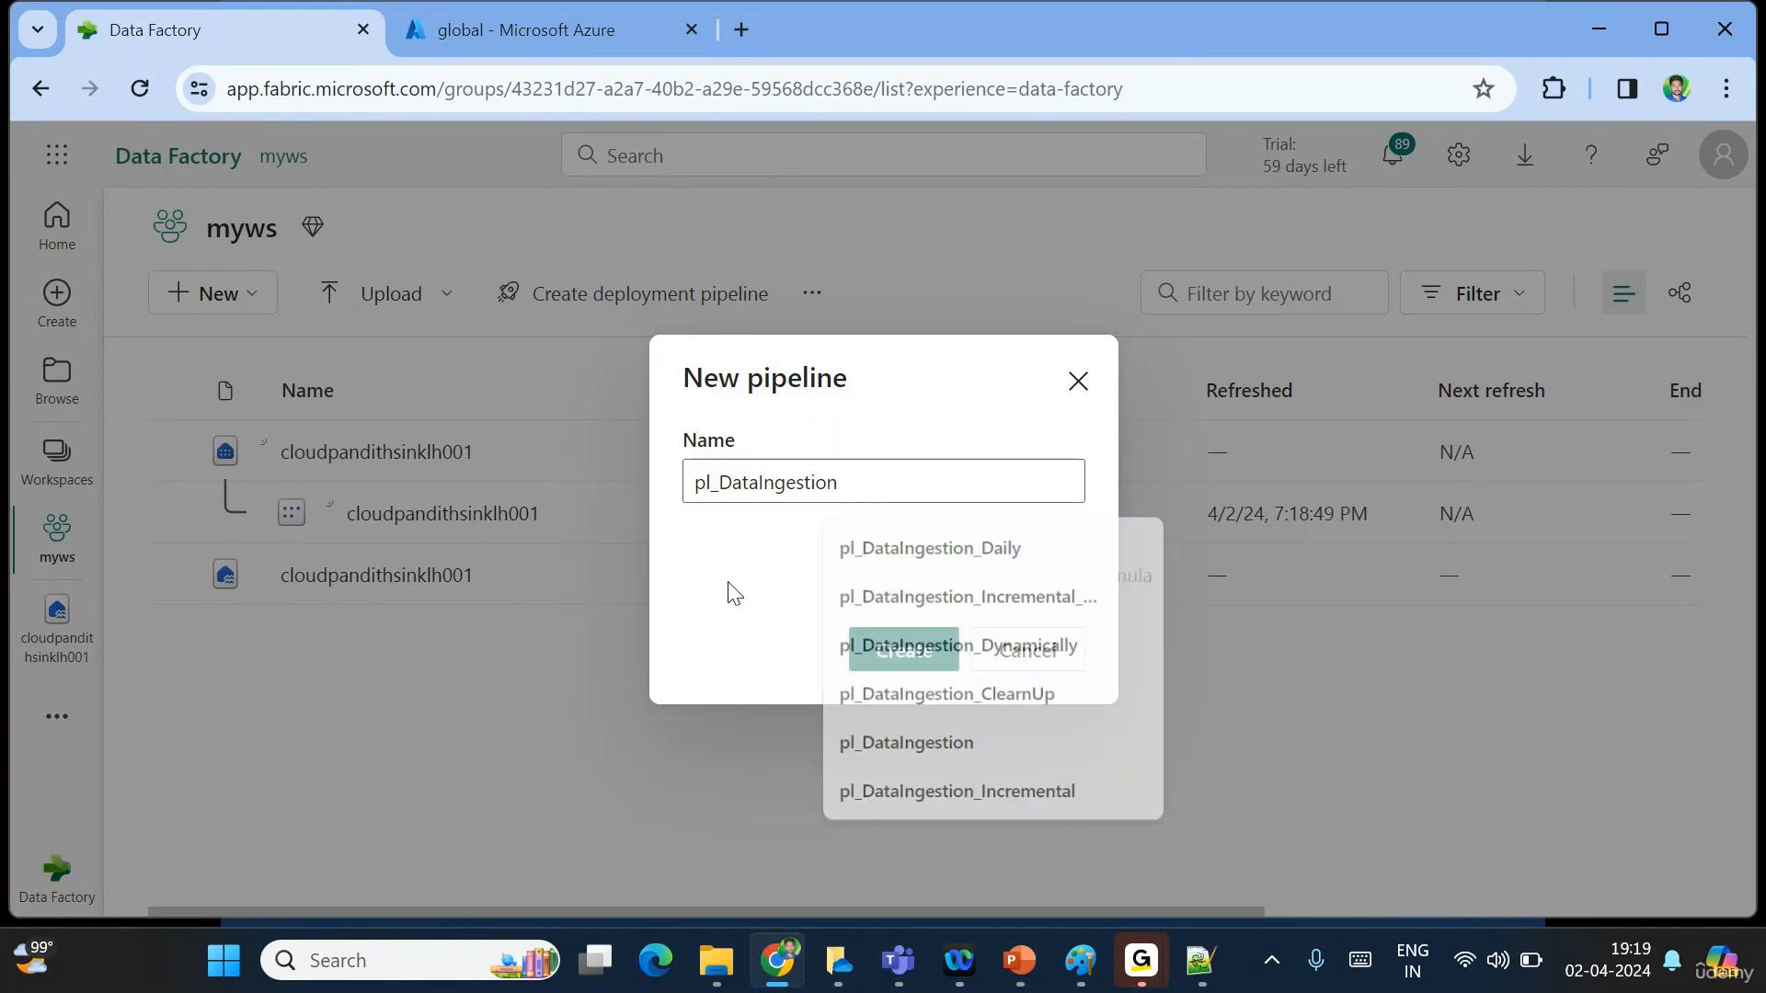
click(922, 652)
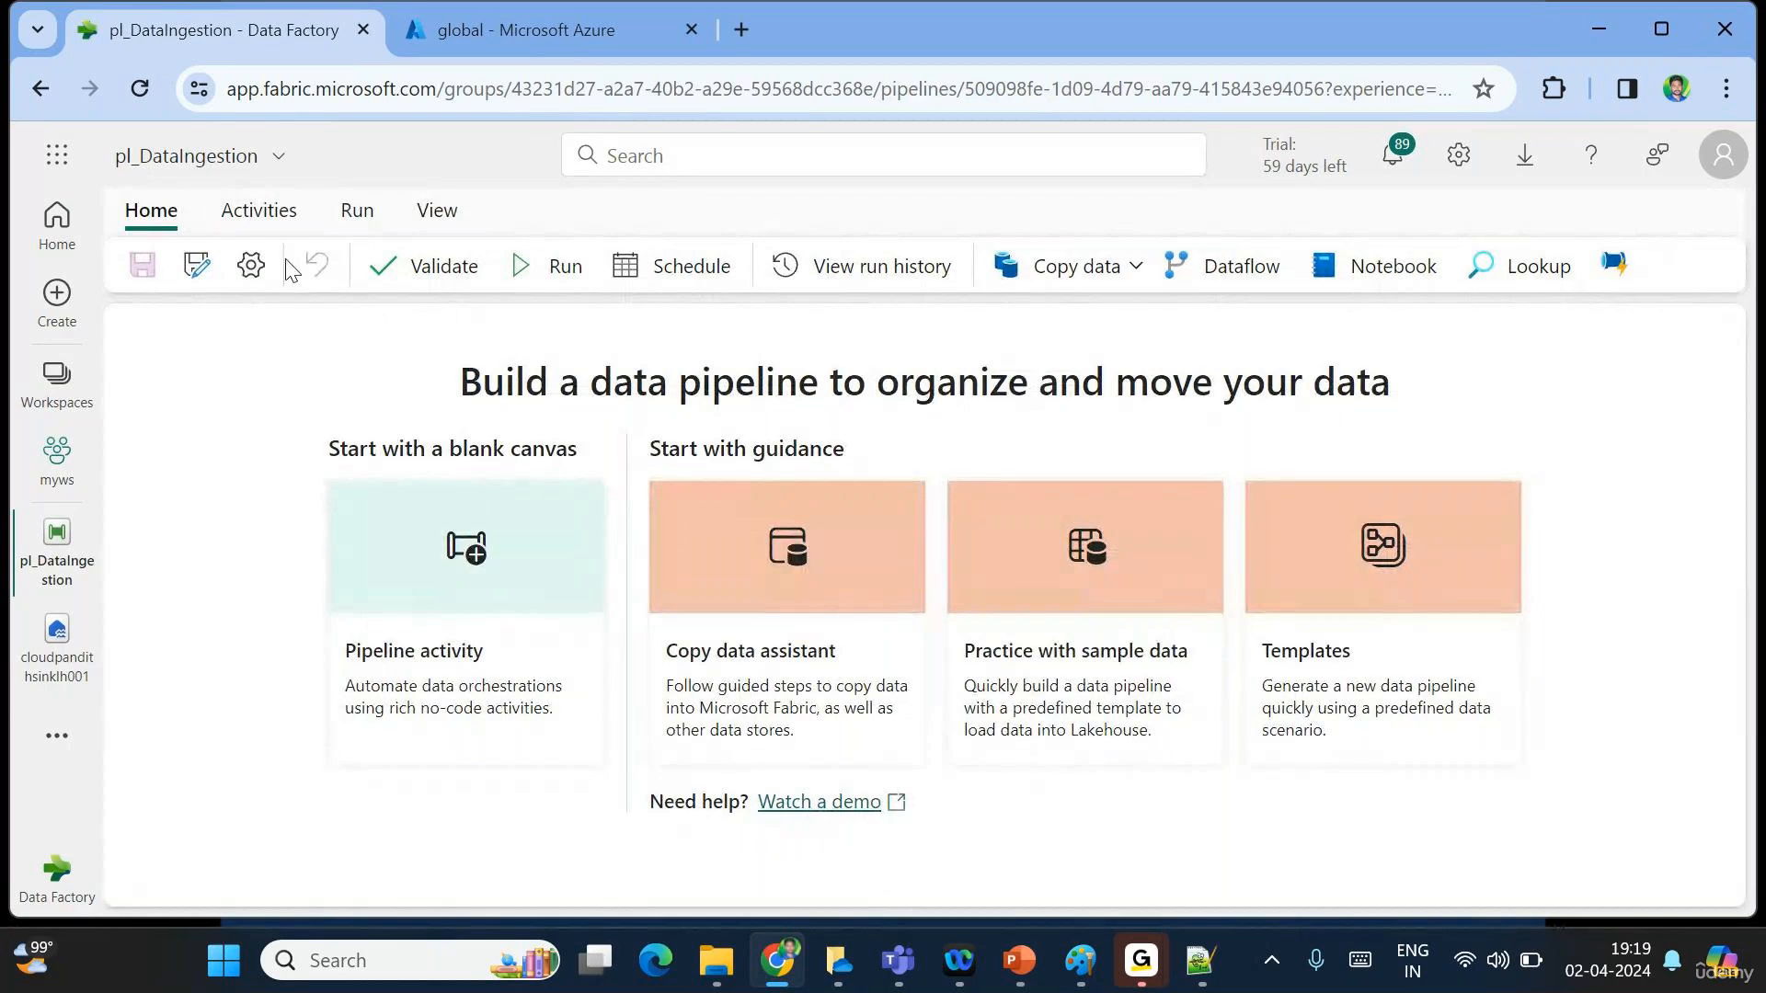
Add a Get Metadata activity to the pipeline and set its data store type to External.
click(258, 210)
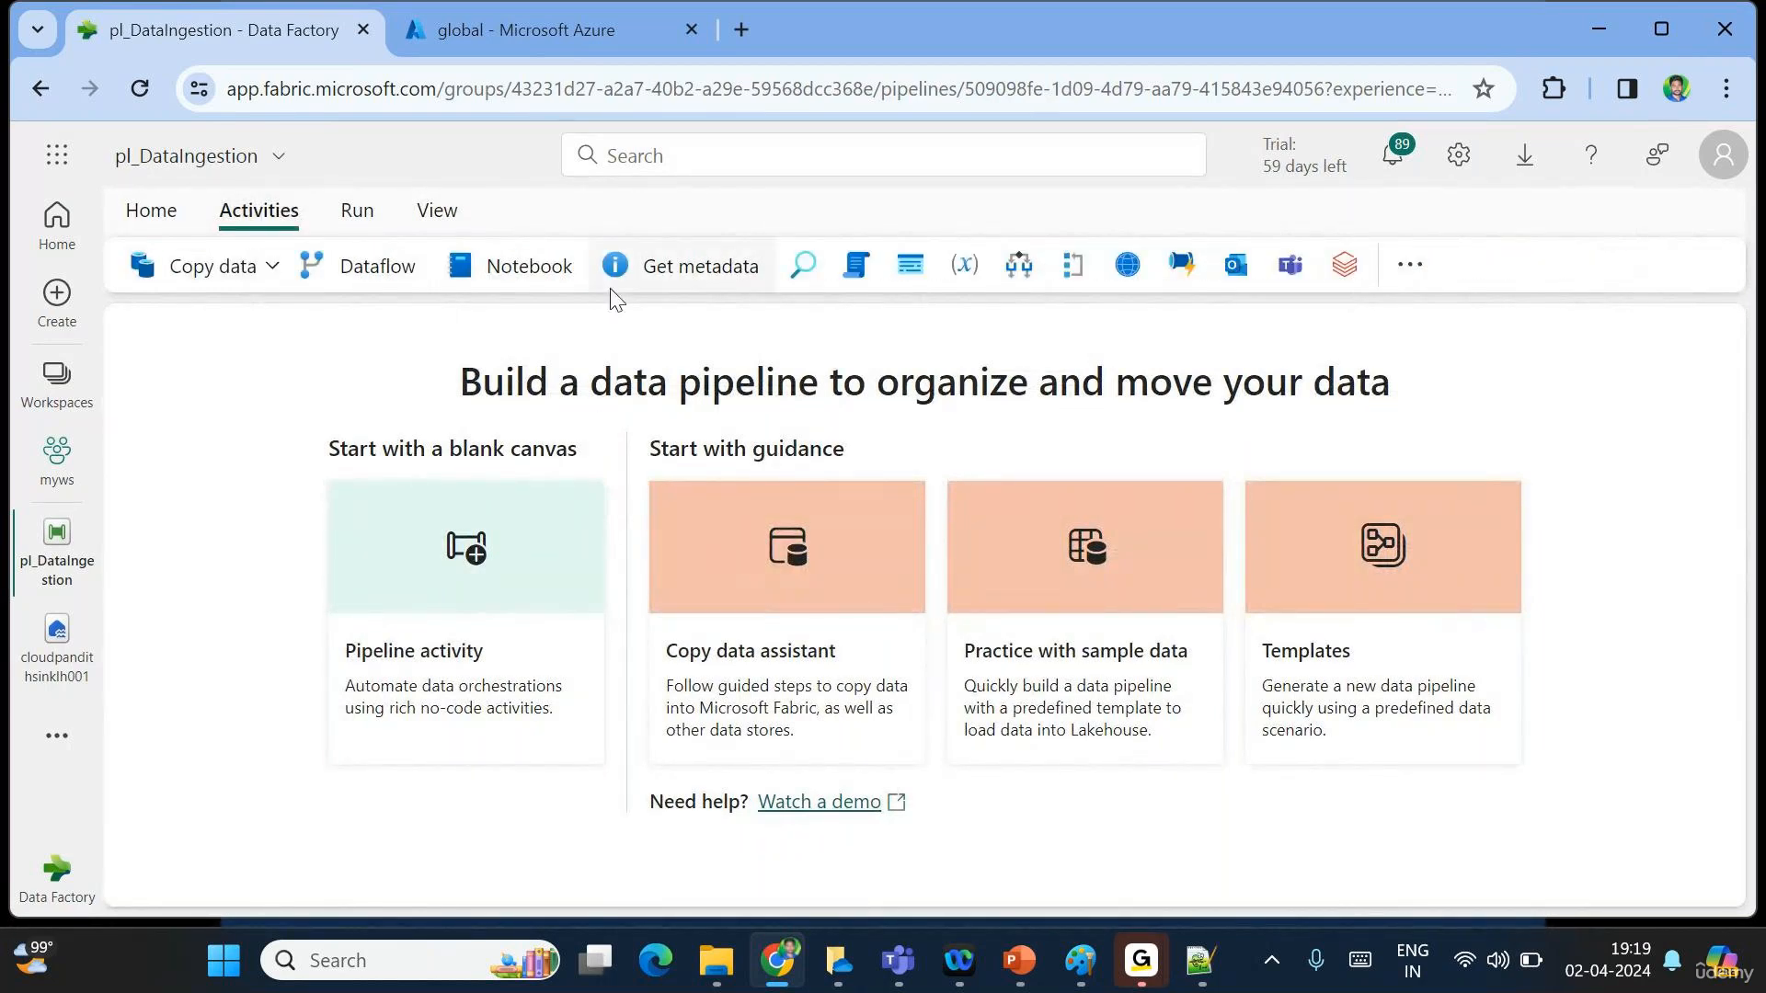
click(676, 272)
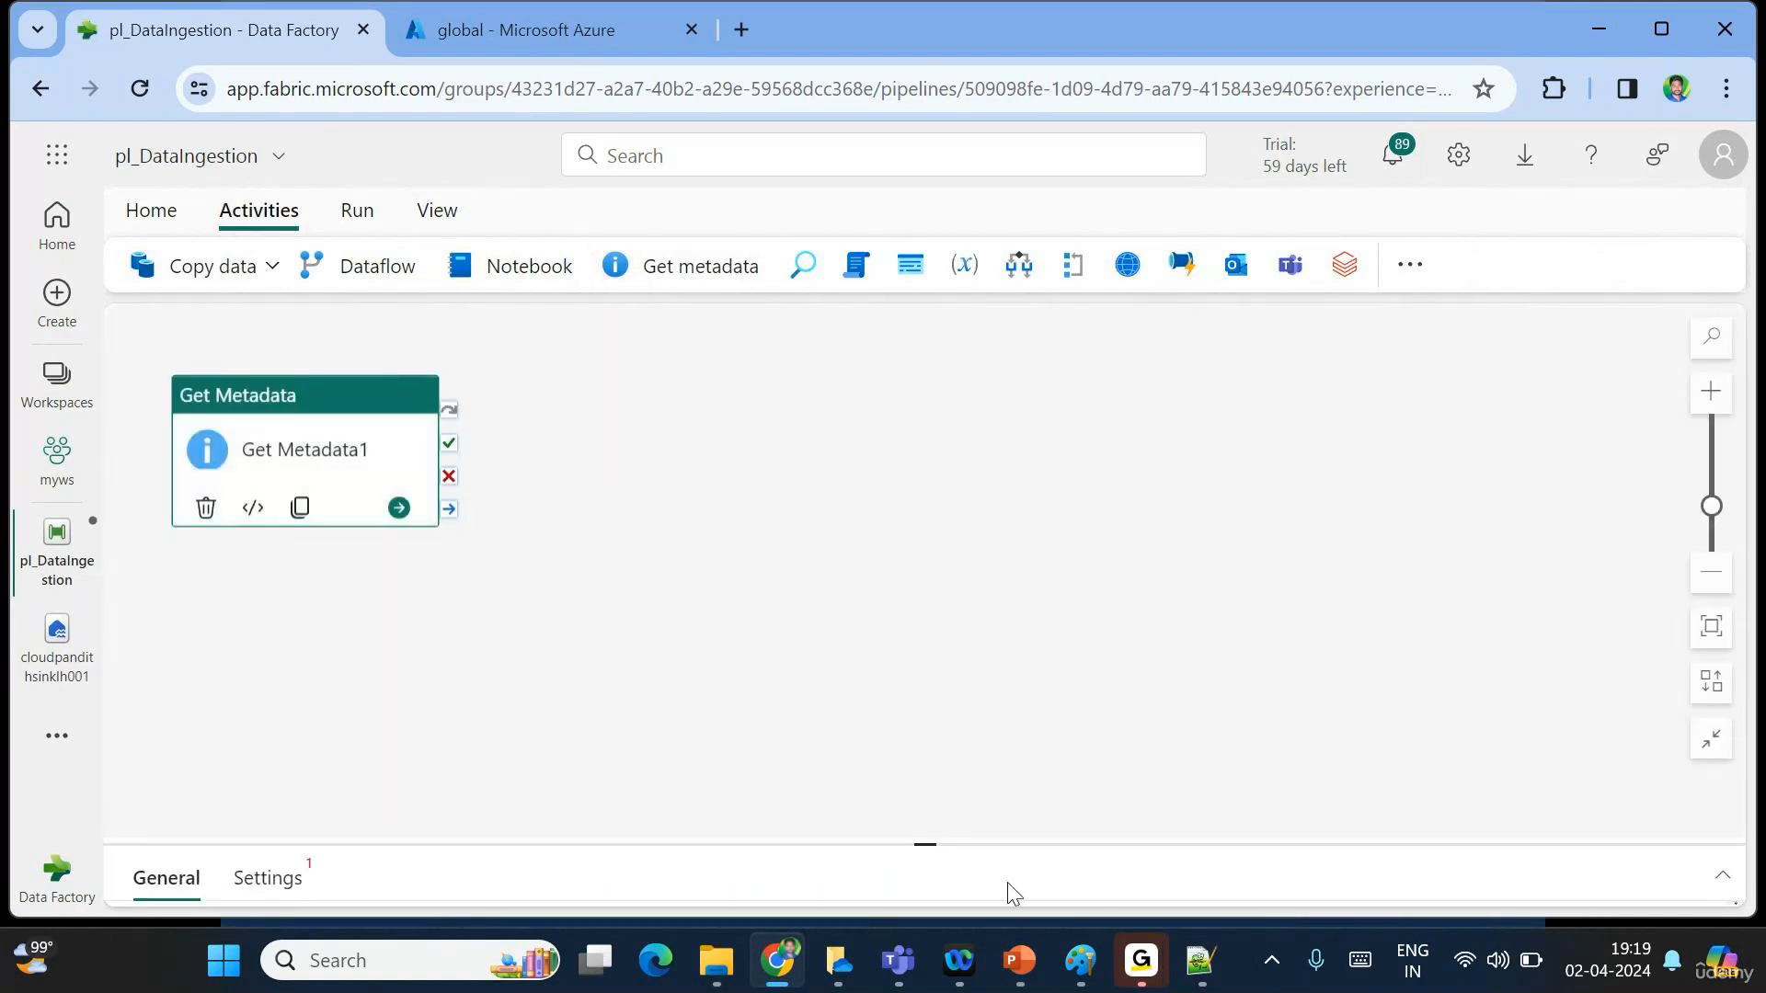
drag(931, 842, 903, 609)
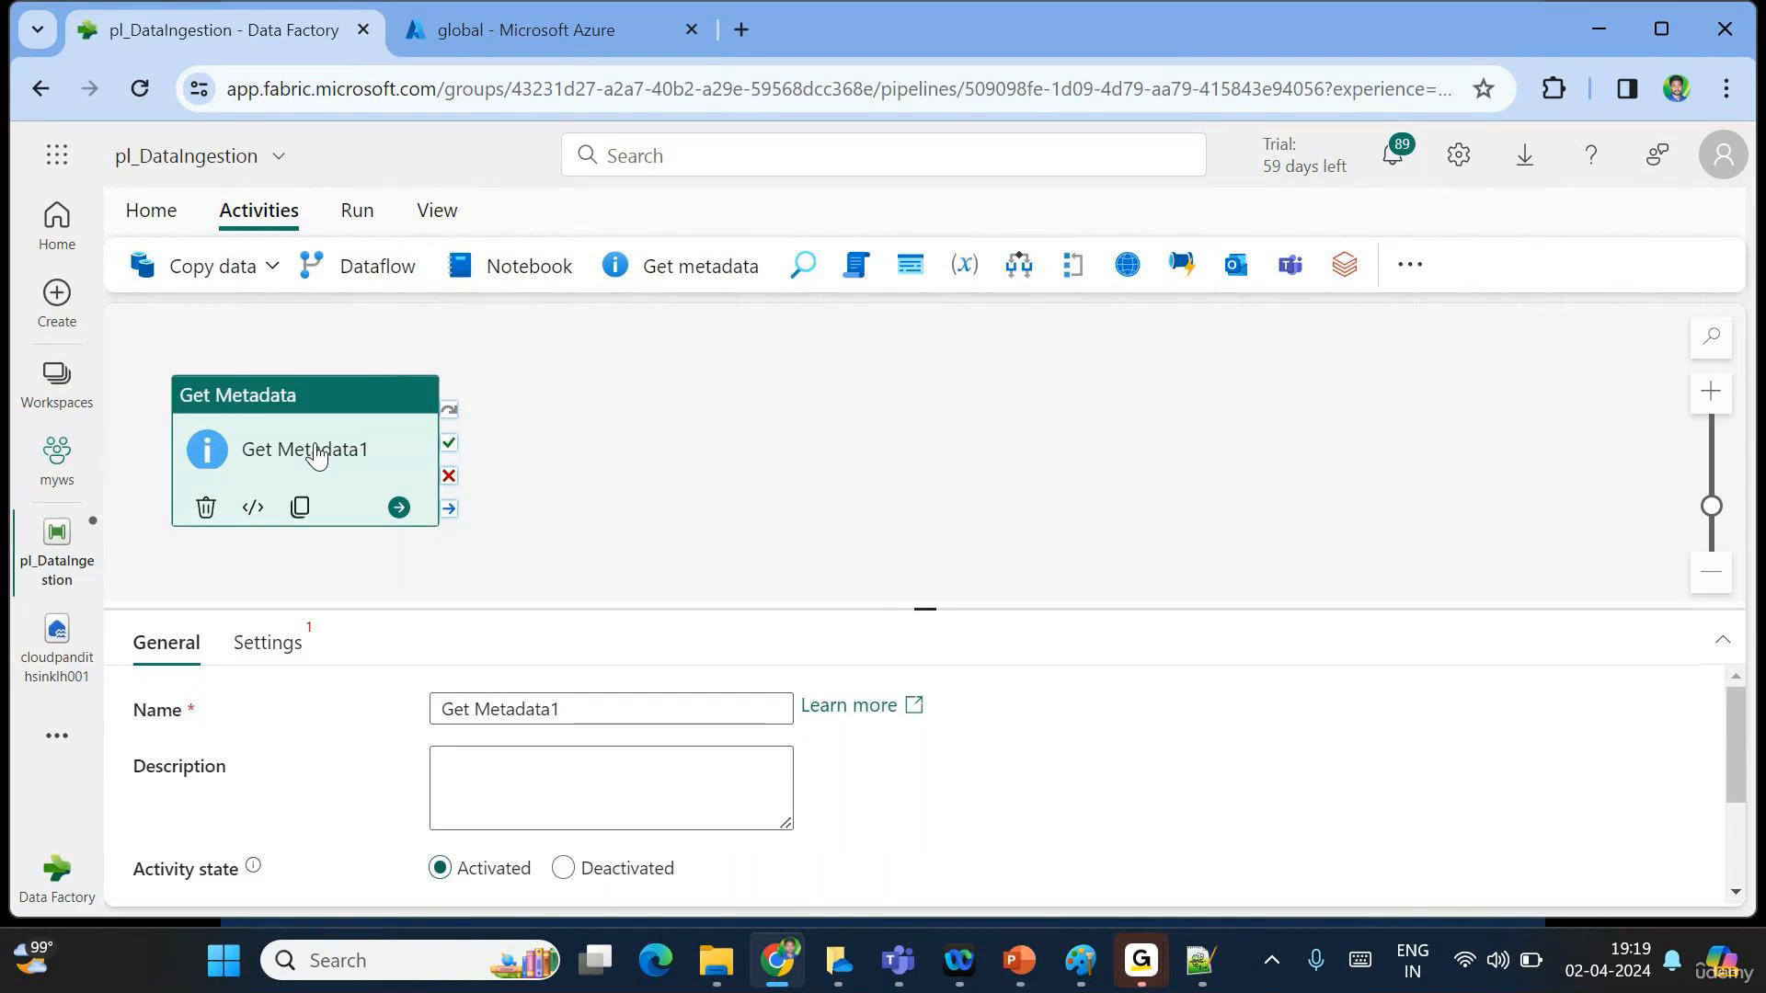
click(270, 644)
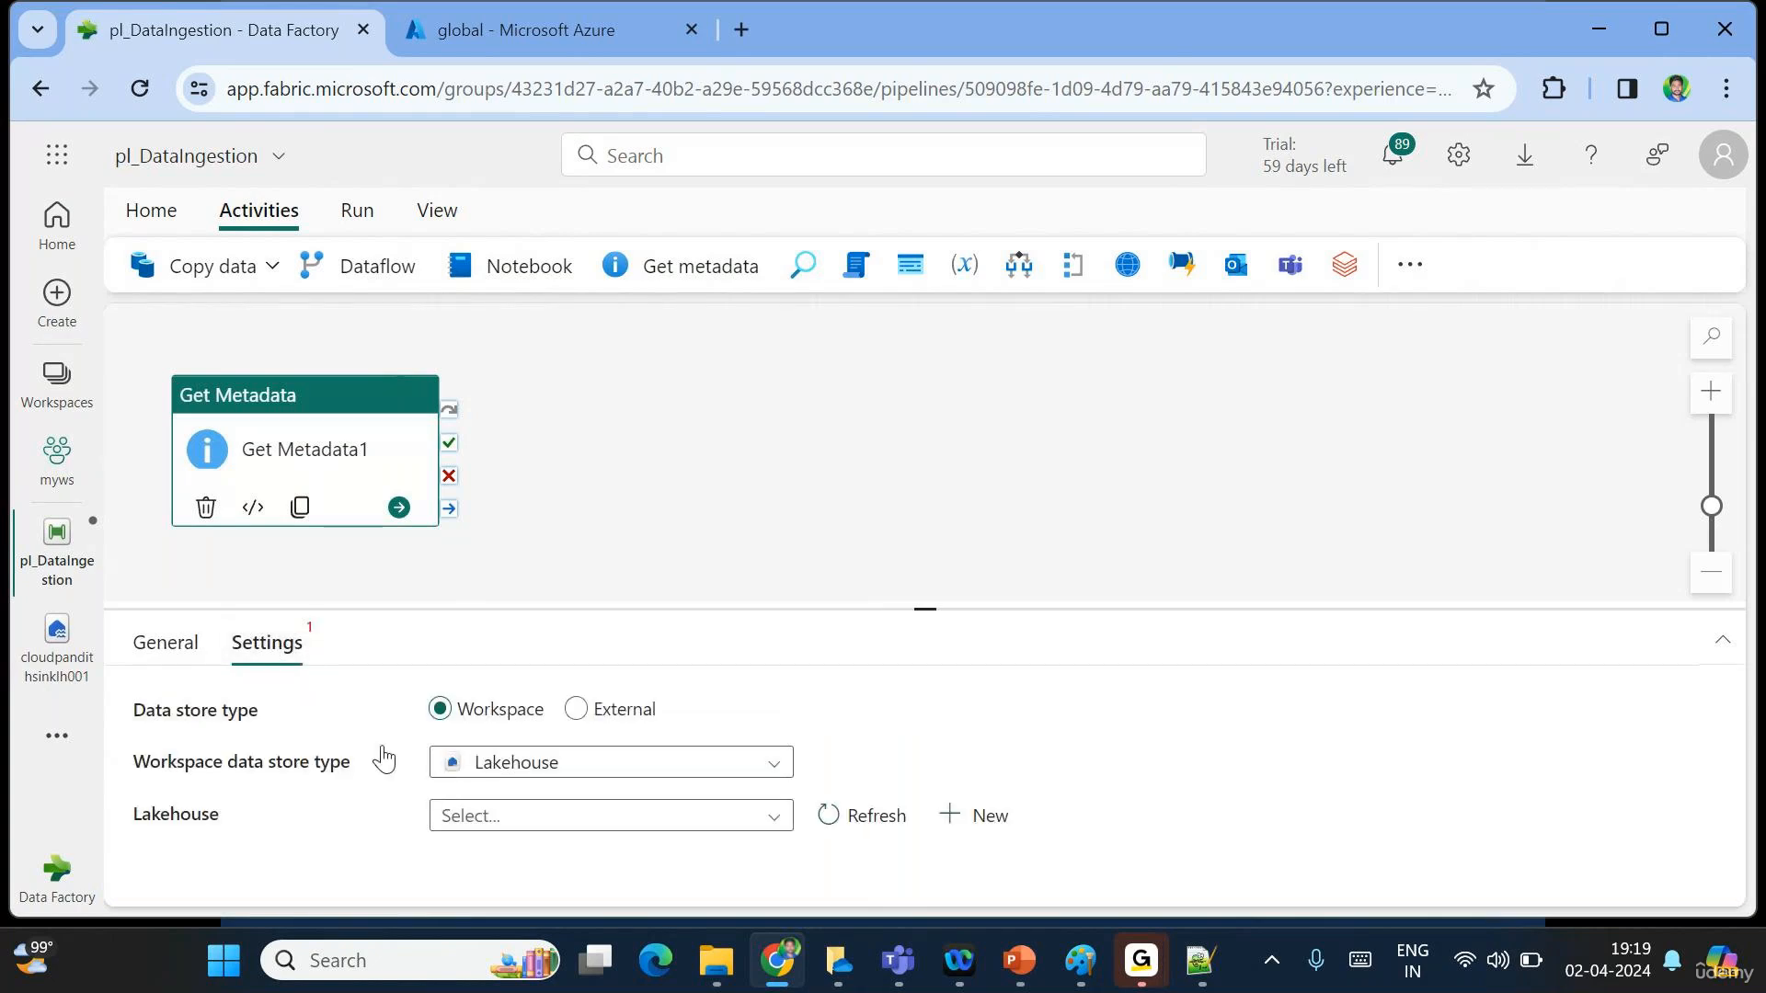
click(577, 713)
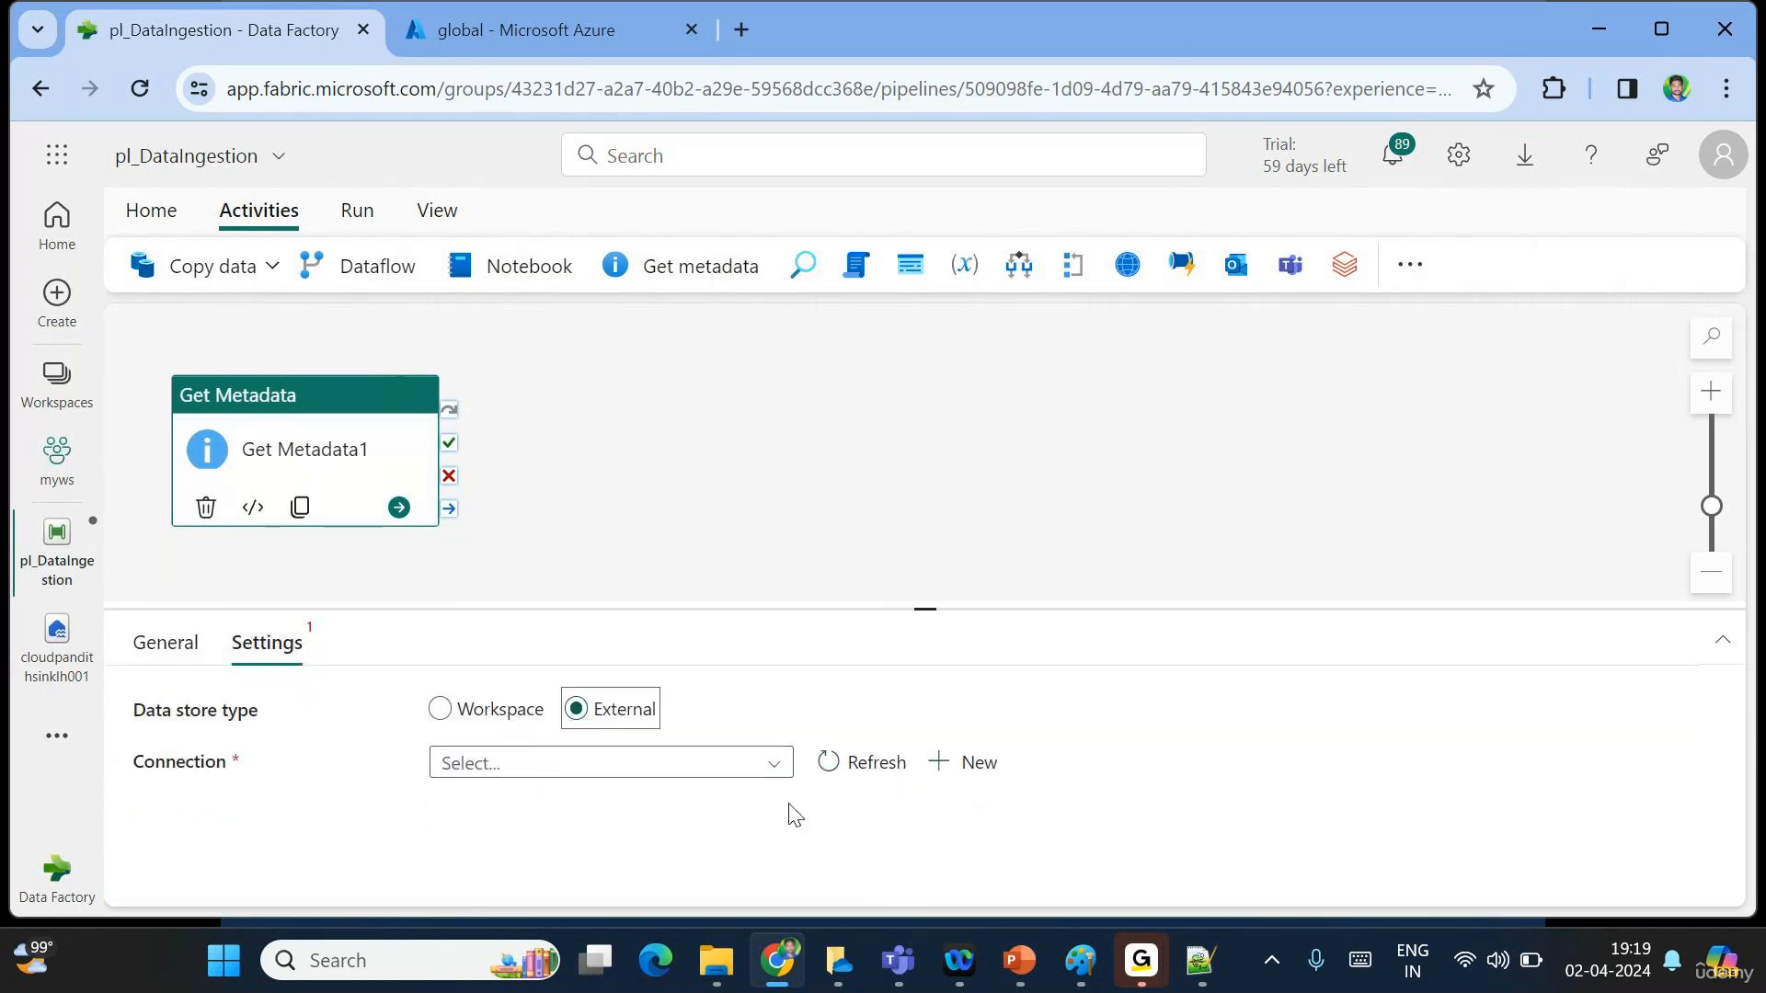
Start a new Azure Data Lake Storage Gen2 connection for the Get Metadata activity.
click(970, 777)
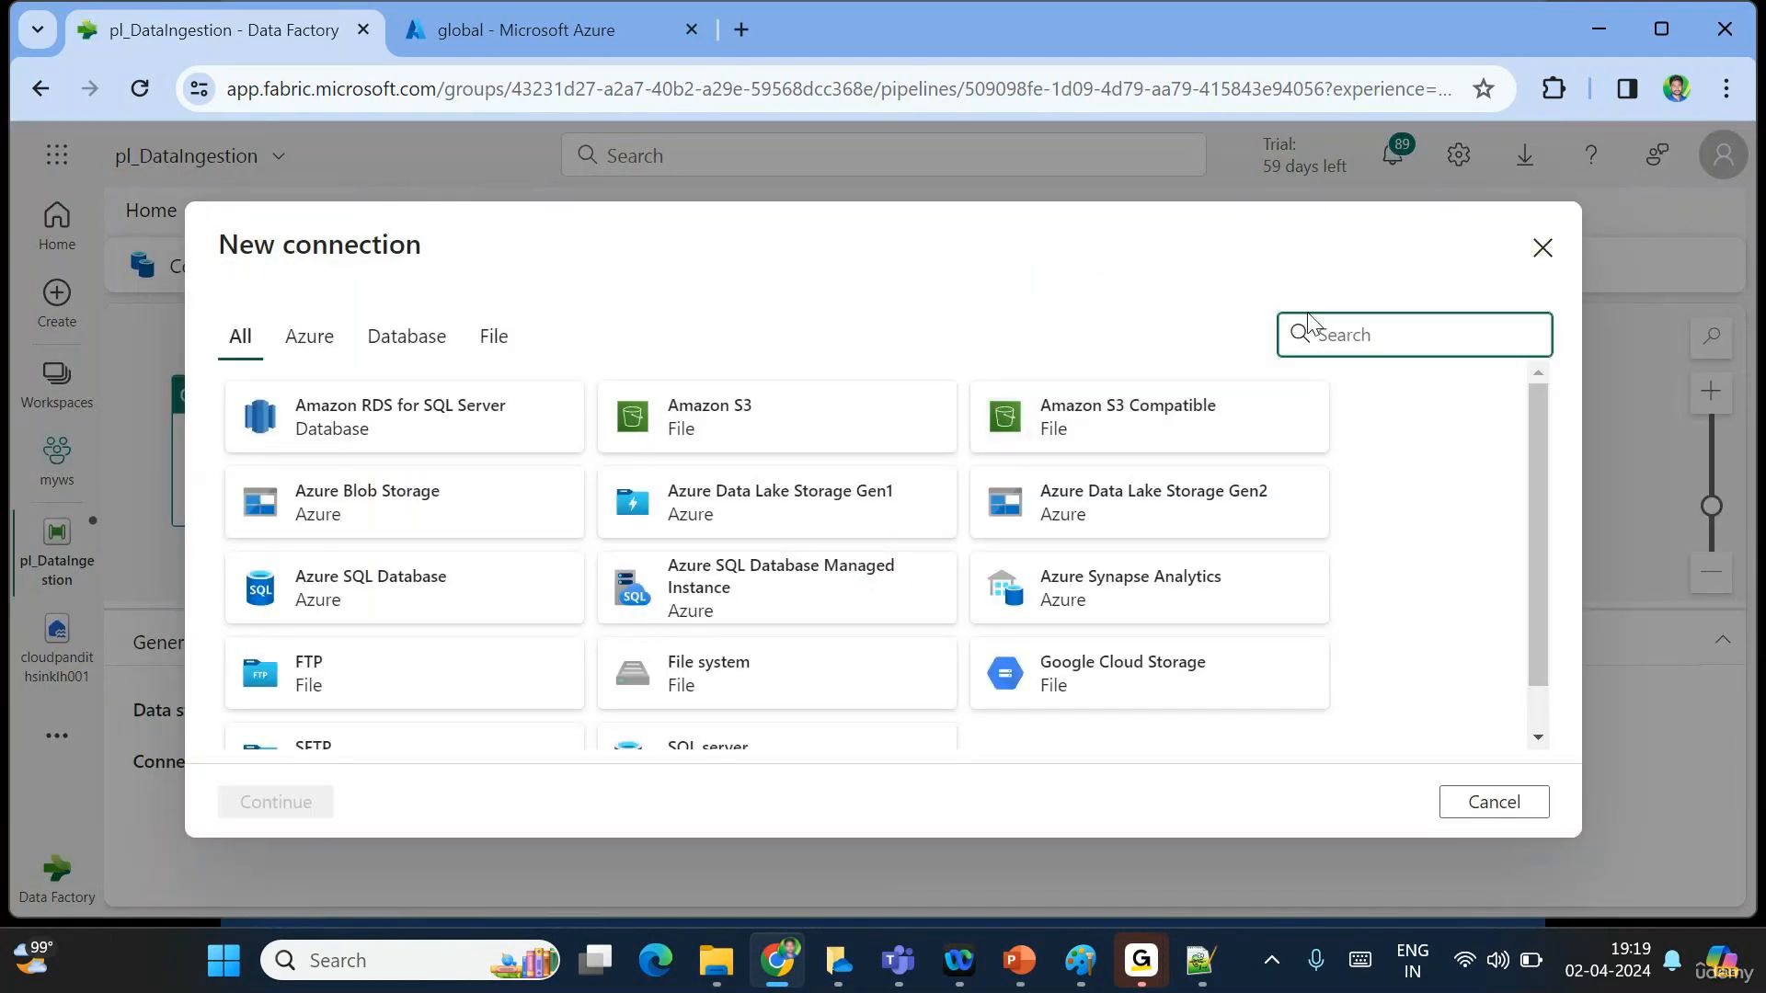
text(data)
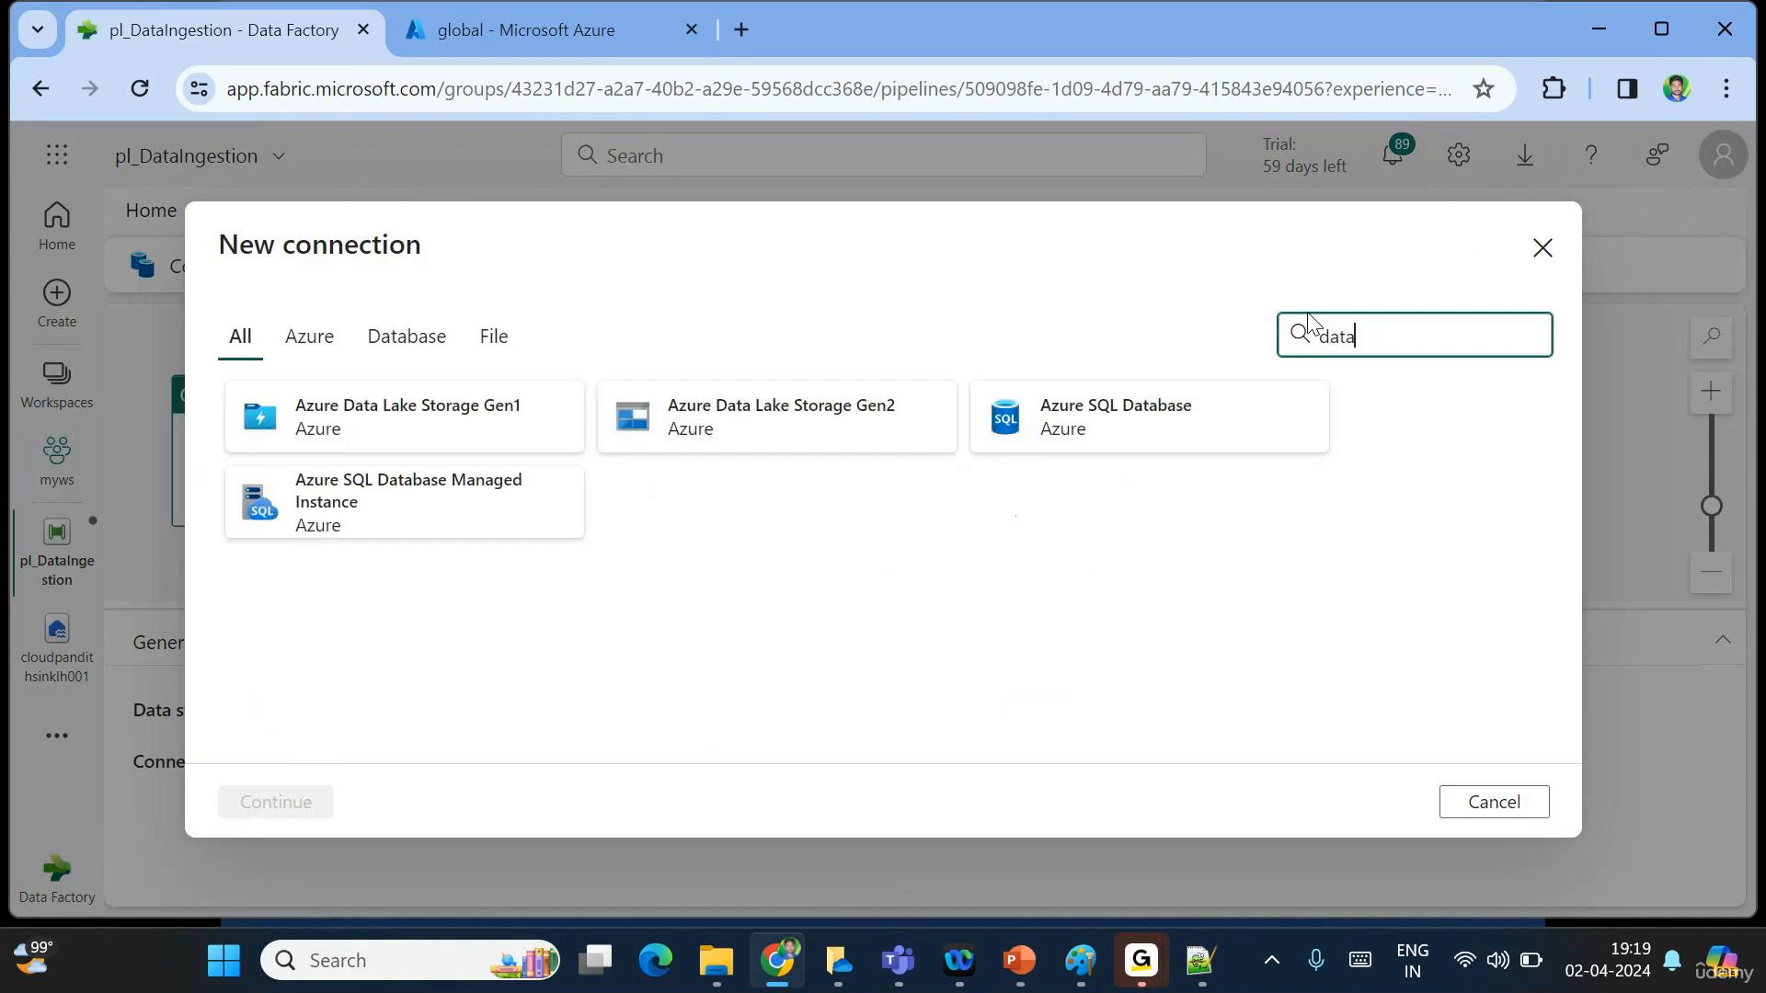
double_click(733, 418)
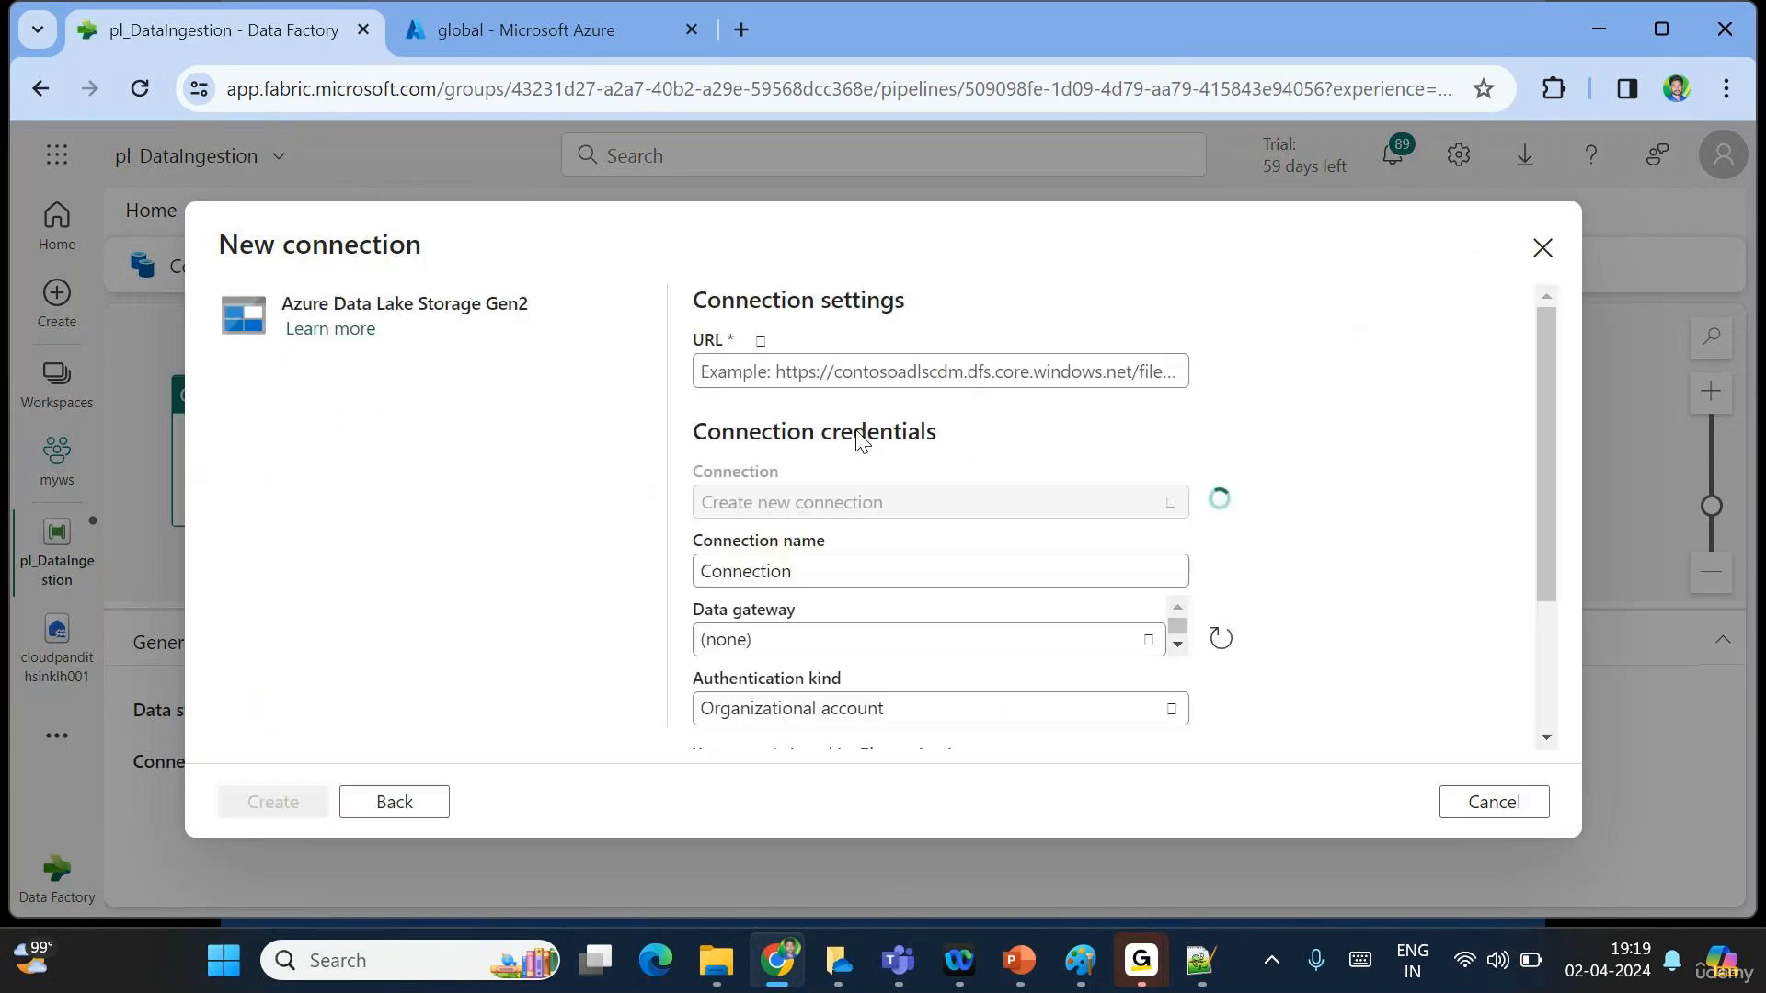
click(810, 371)
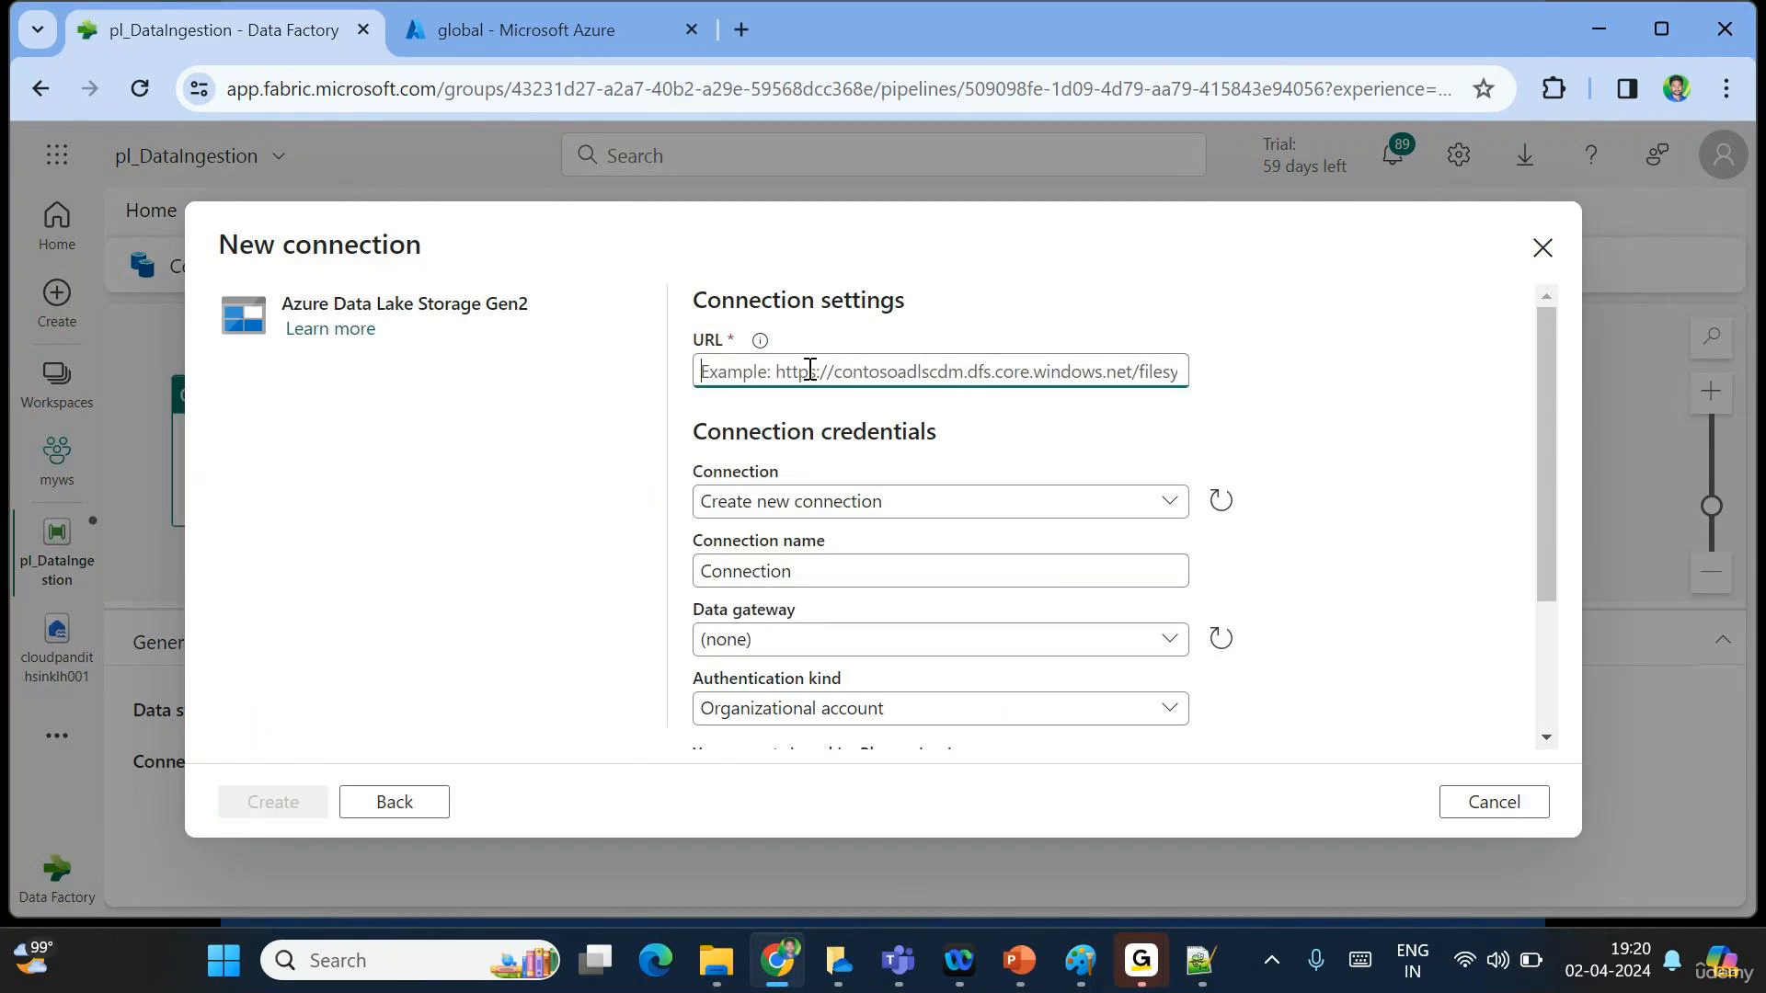
Copy the primary Blob service endpoint of cloudpandithdevsrcadls from the Azure portal and use it as the connection URL in Fabric.
click(554, 43)
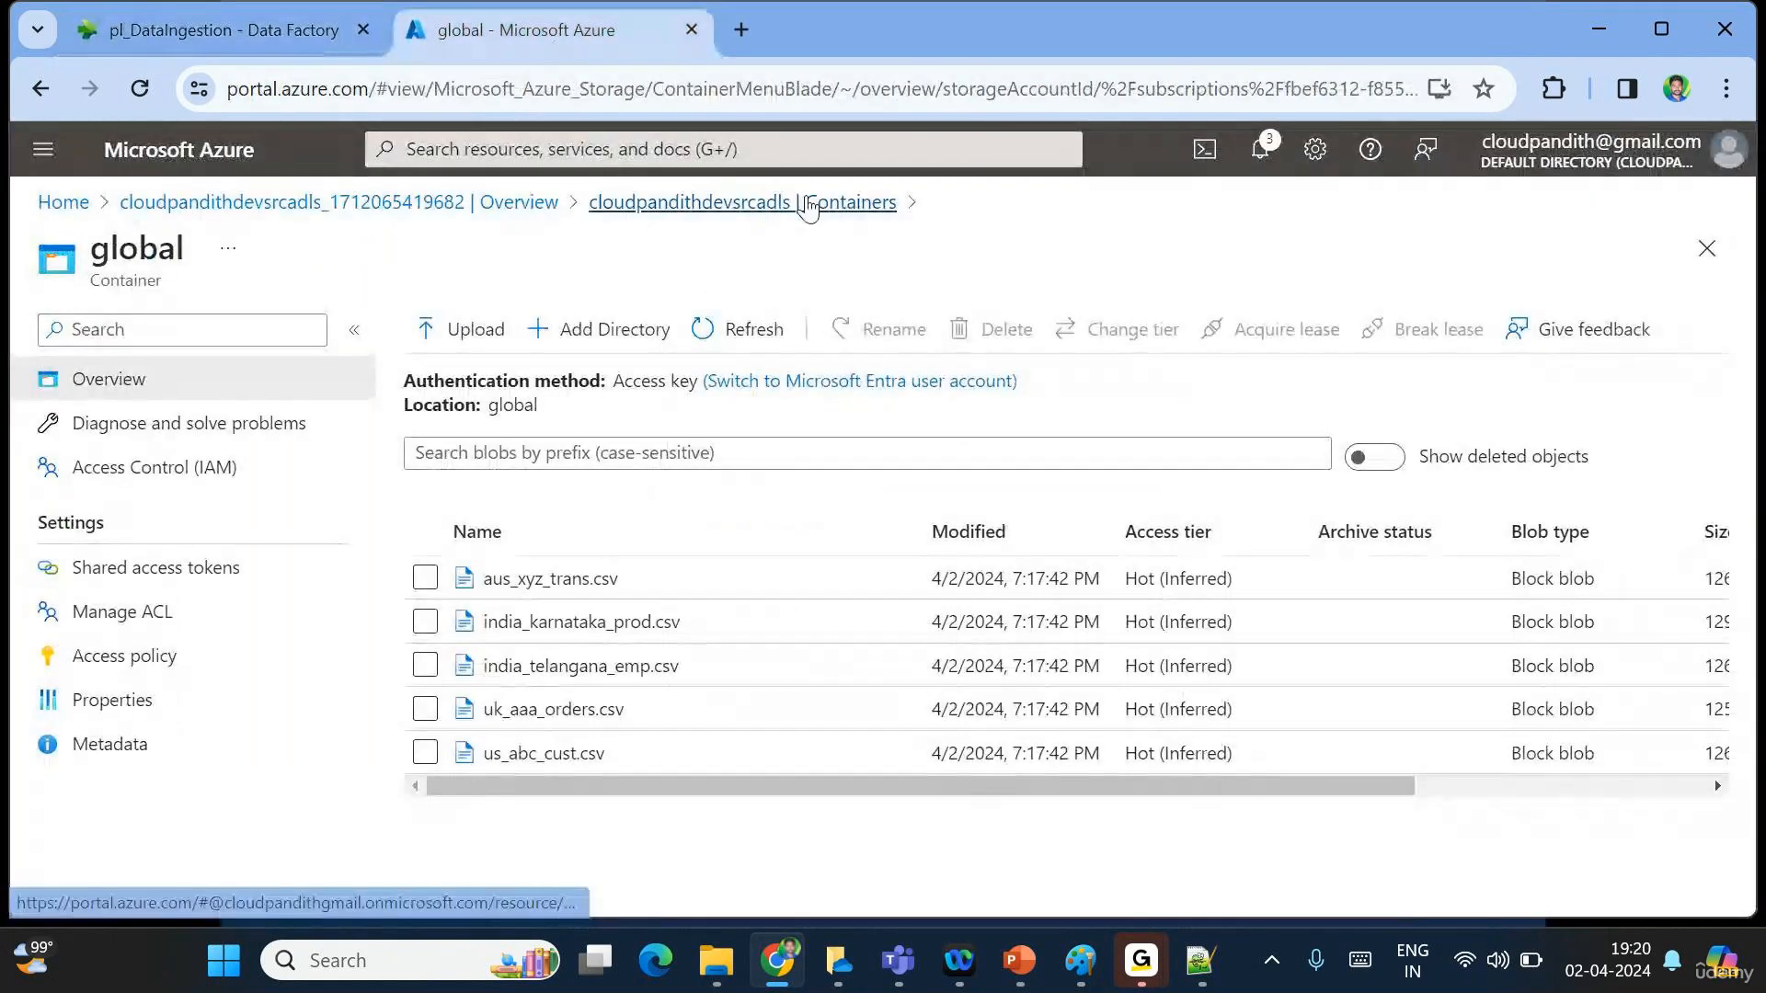
click(809, 203)
scroll(323, 697, down, 10)
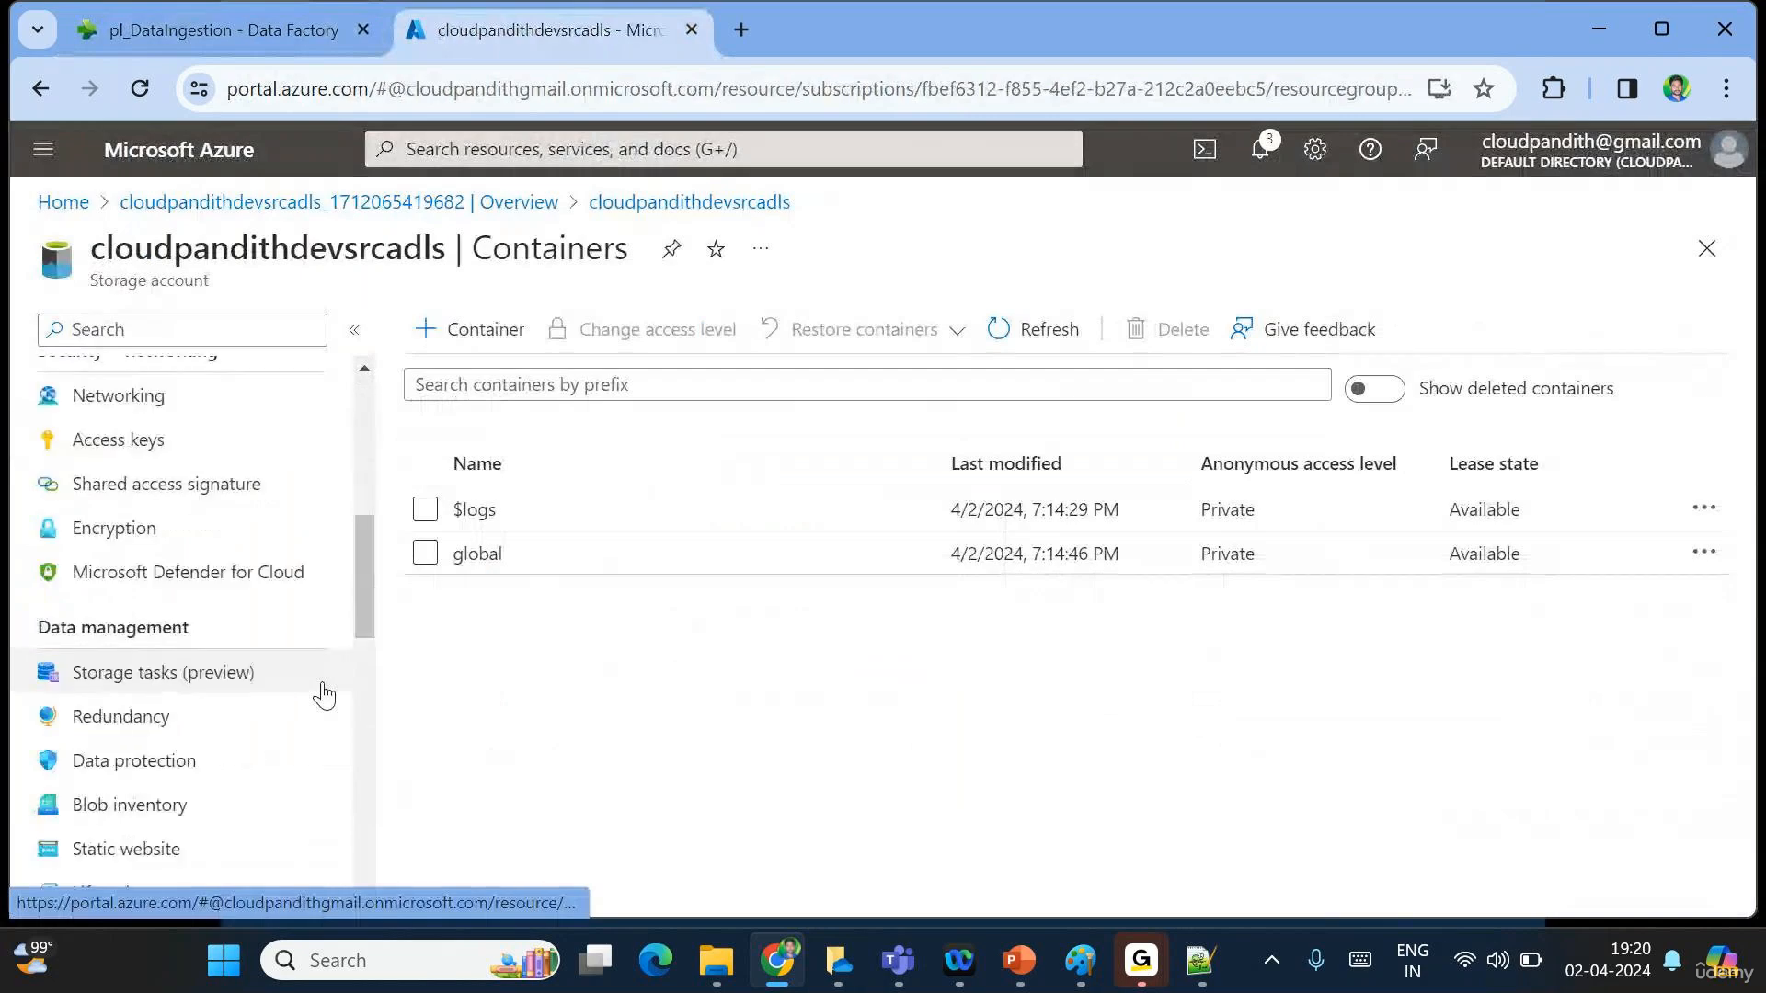
scroll(324, 696, down, 3)
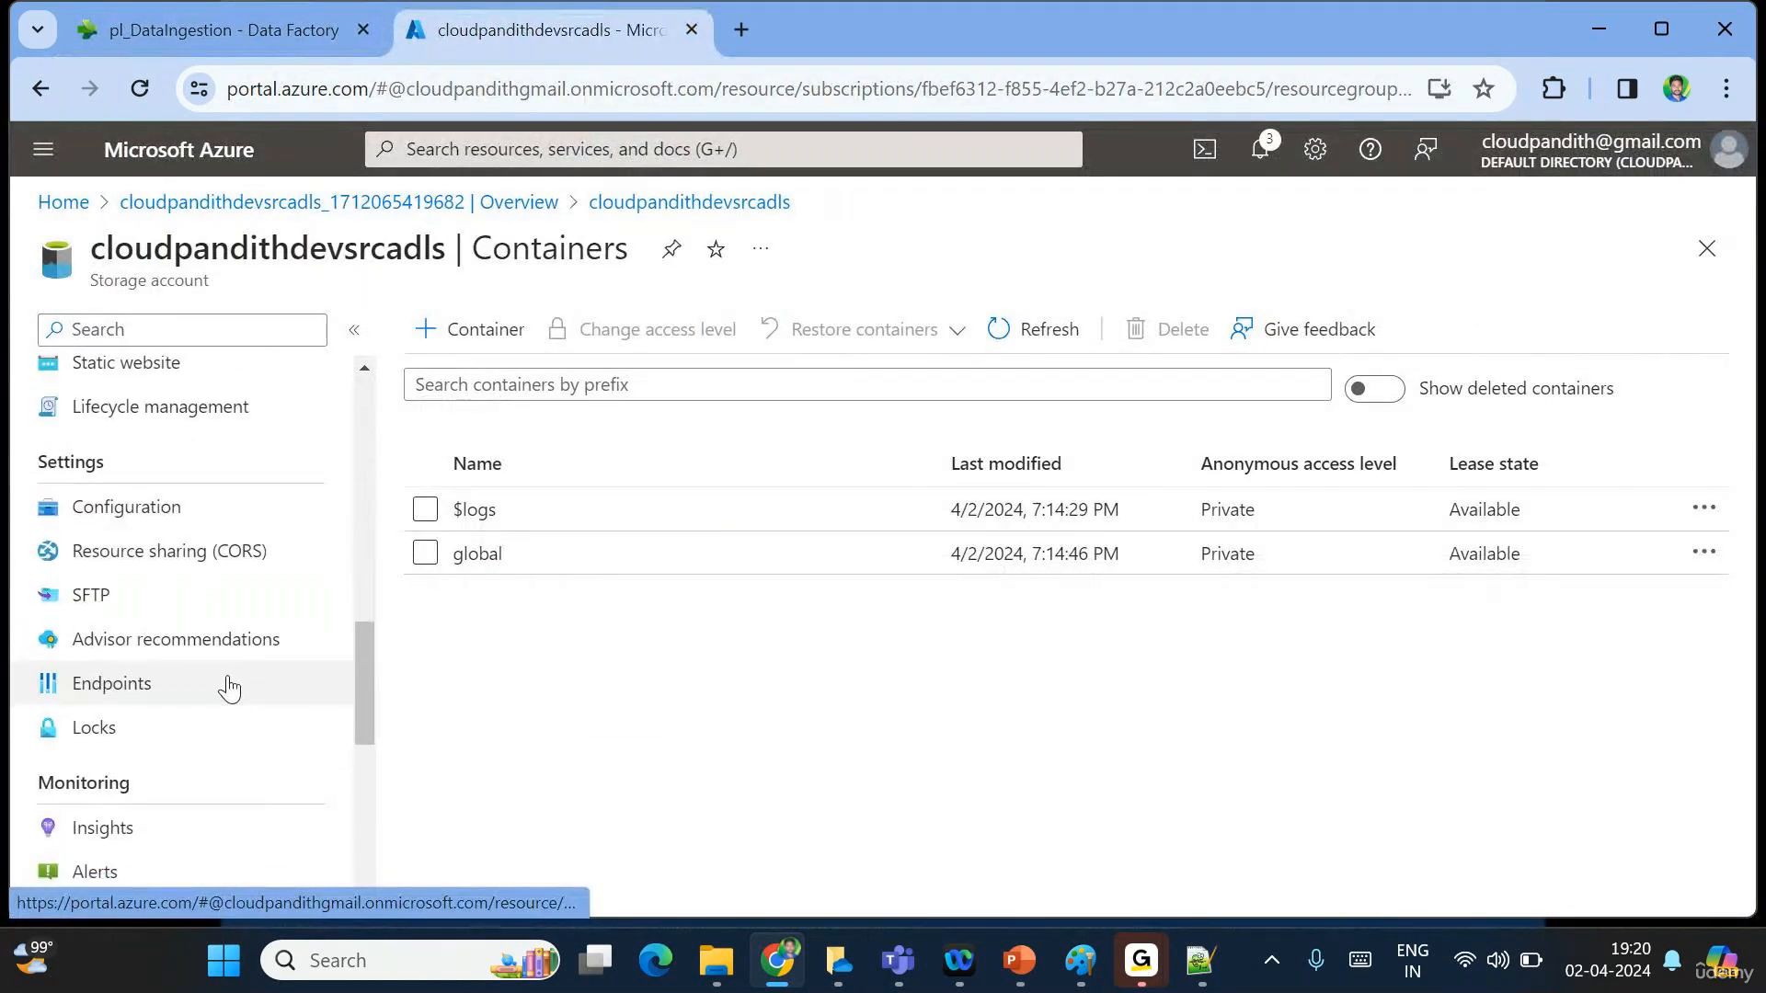
click(227, 685)
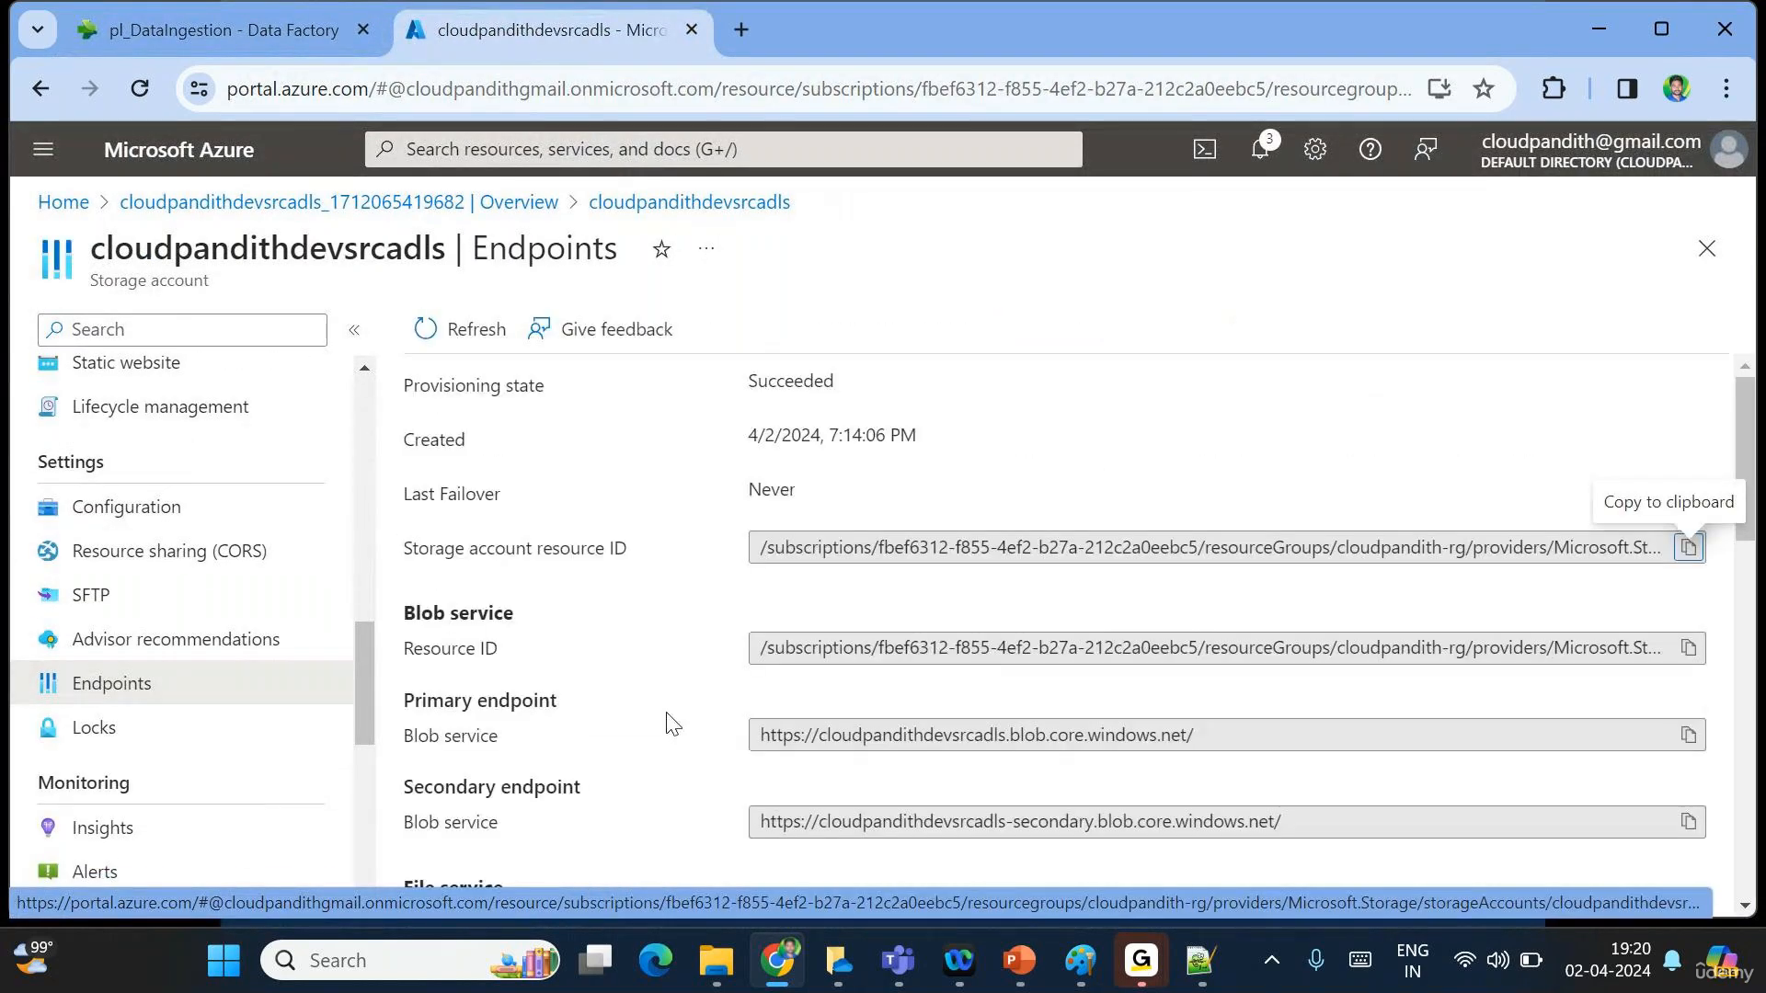
scroll(1278, 650, right, 1)
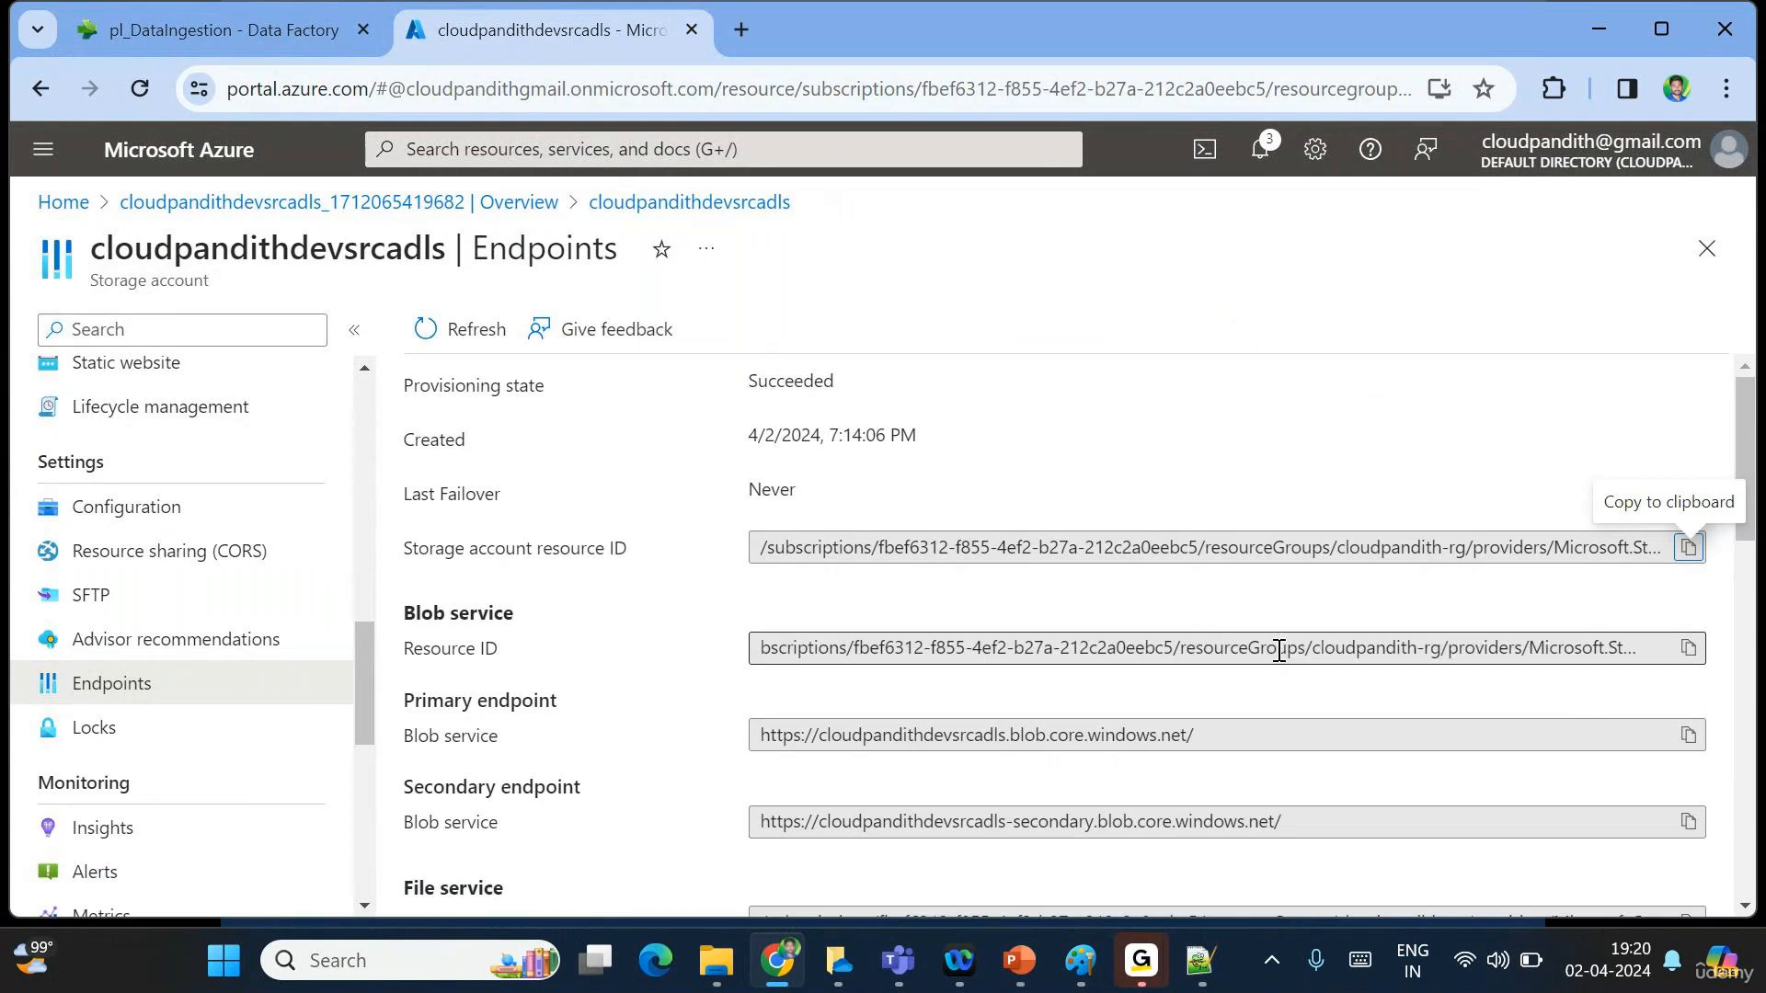
click(1688, 739)
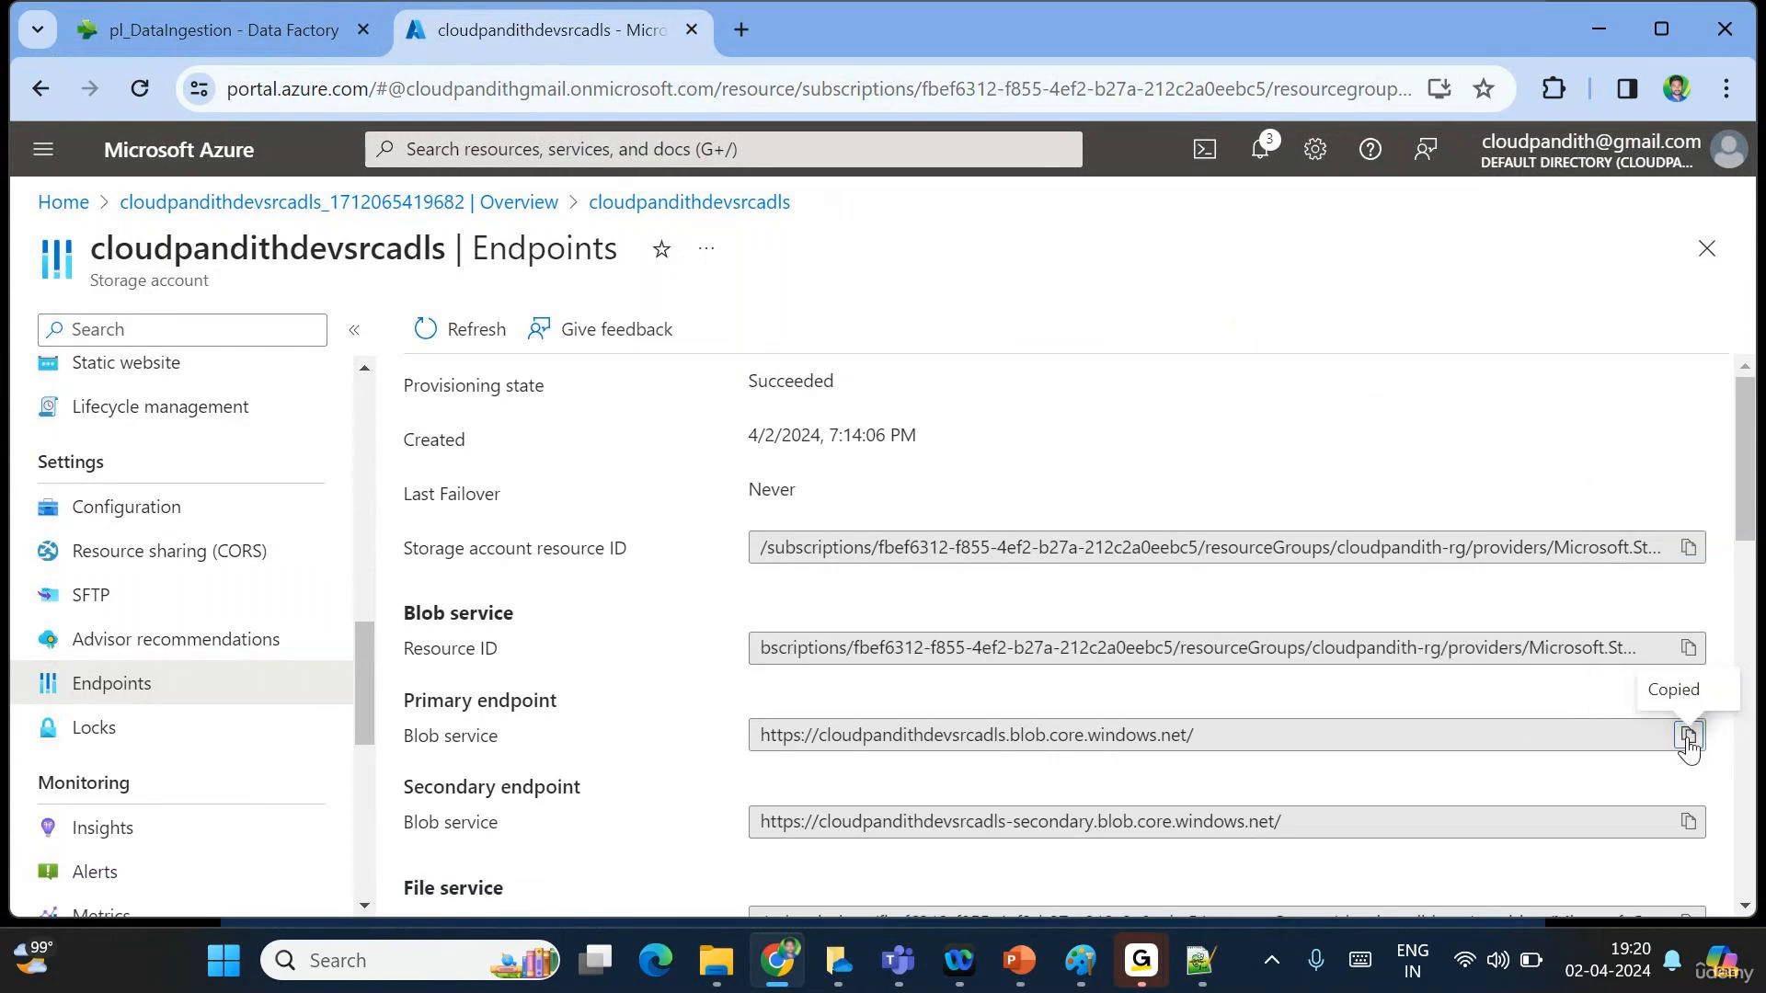
click(245, 33)
key(ctrl+v)
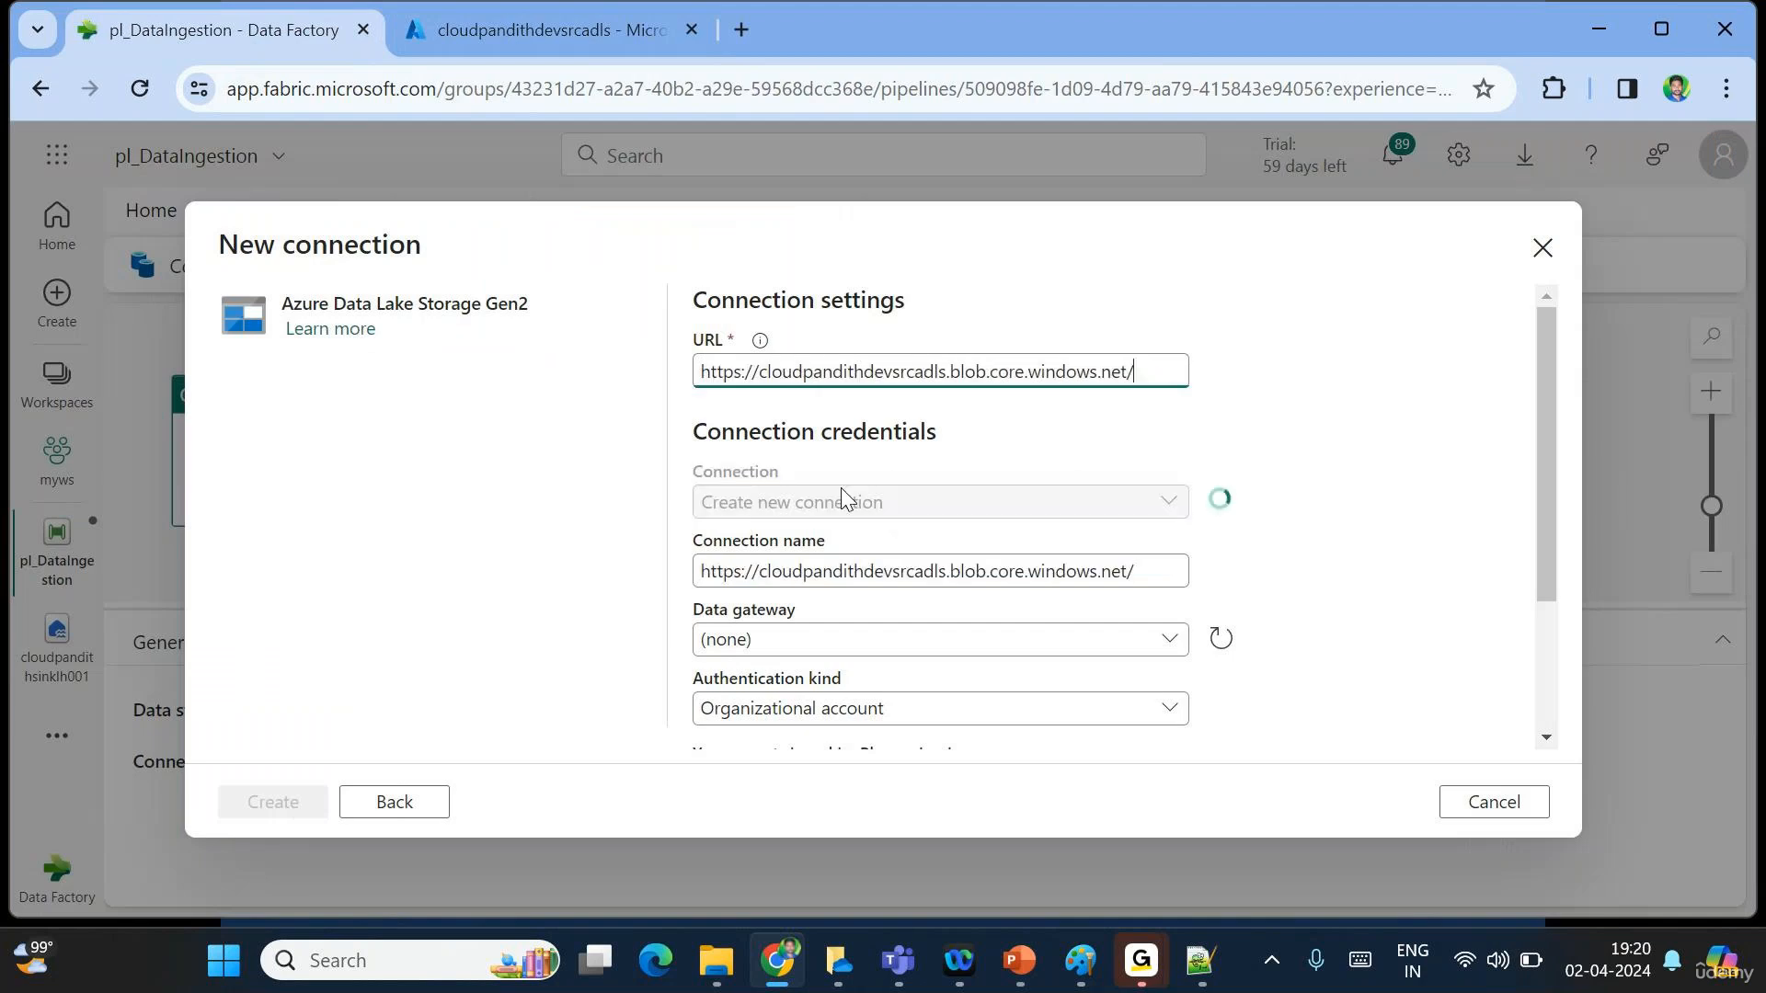
Name the connection ls_adls and set its authentication kind to Account key.
scroll(981, 556, down, 1)
click(755, 462)
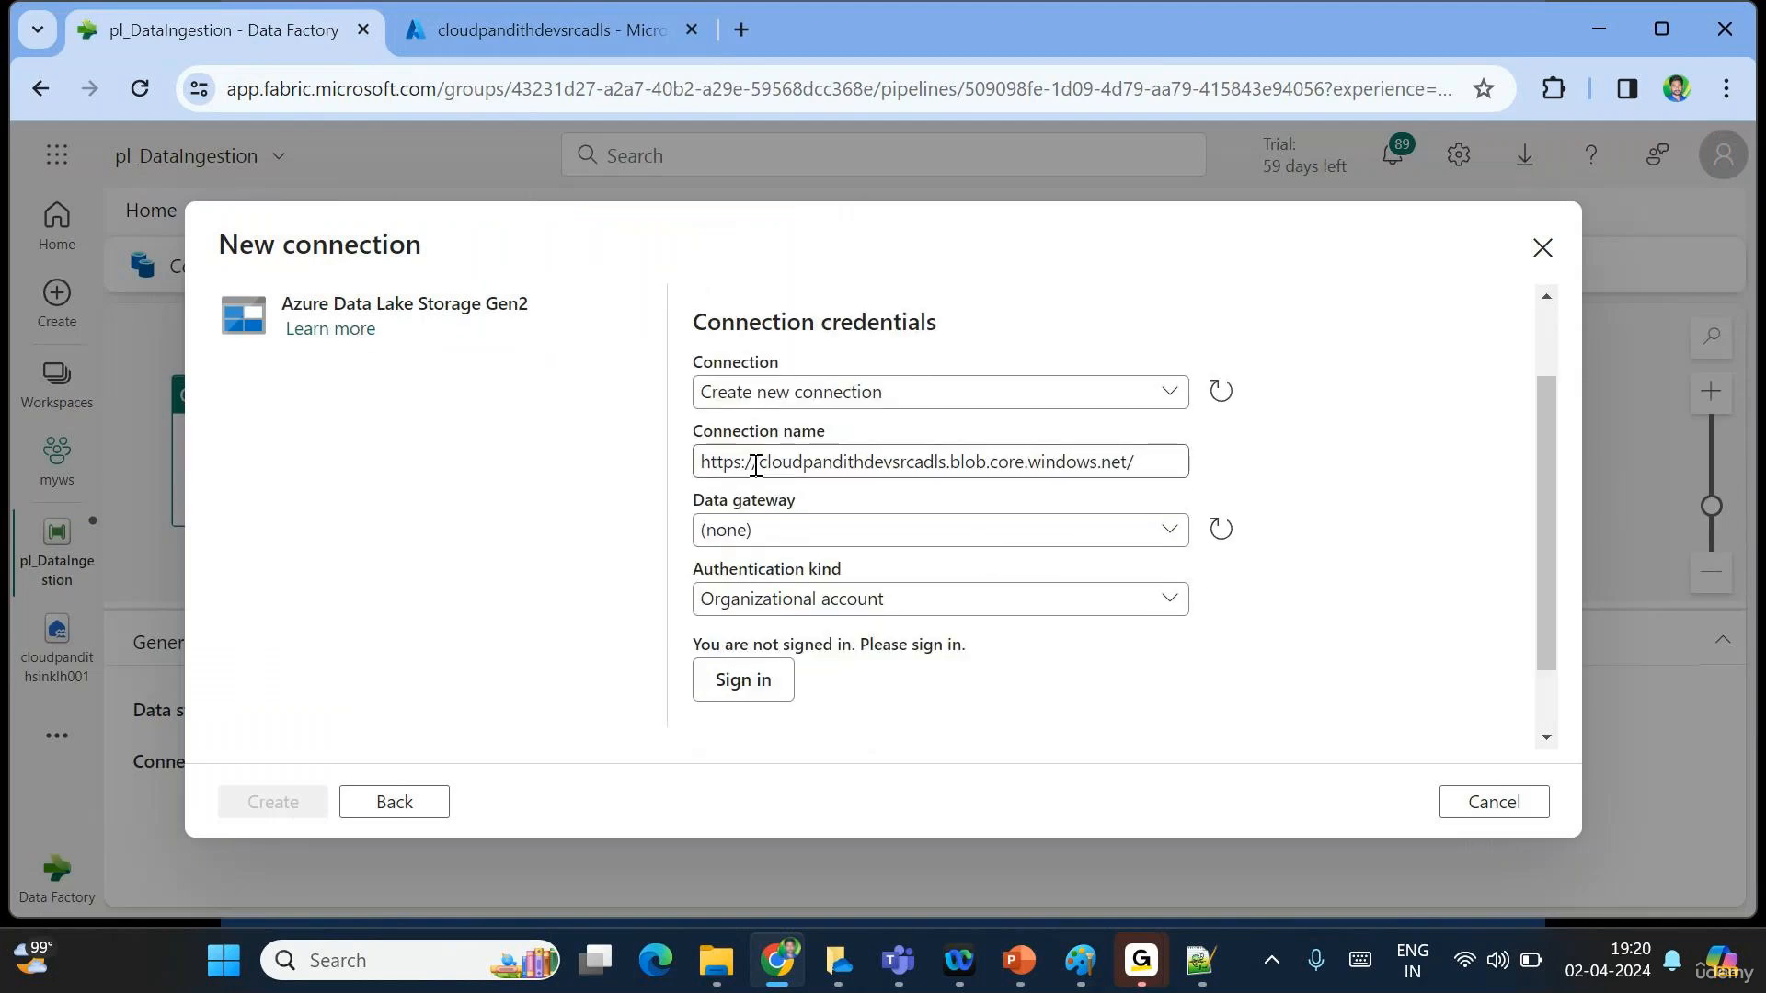
key(ctrl+a)
key(BackSpace)
text(ls_adls)
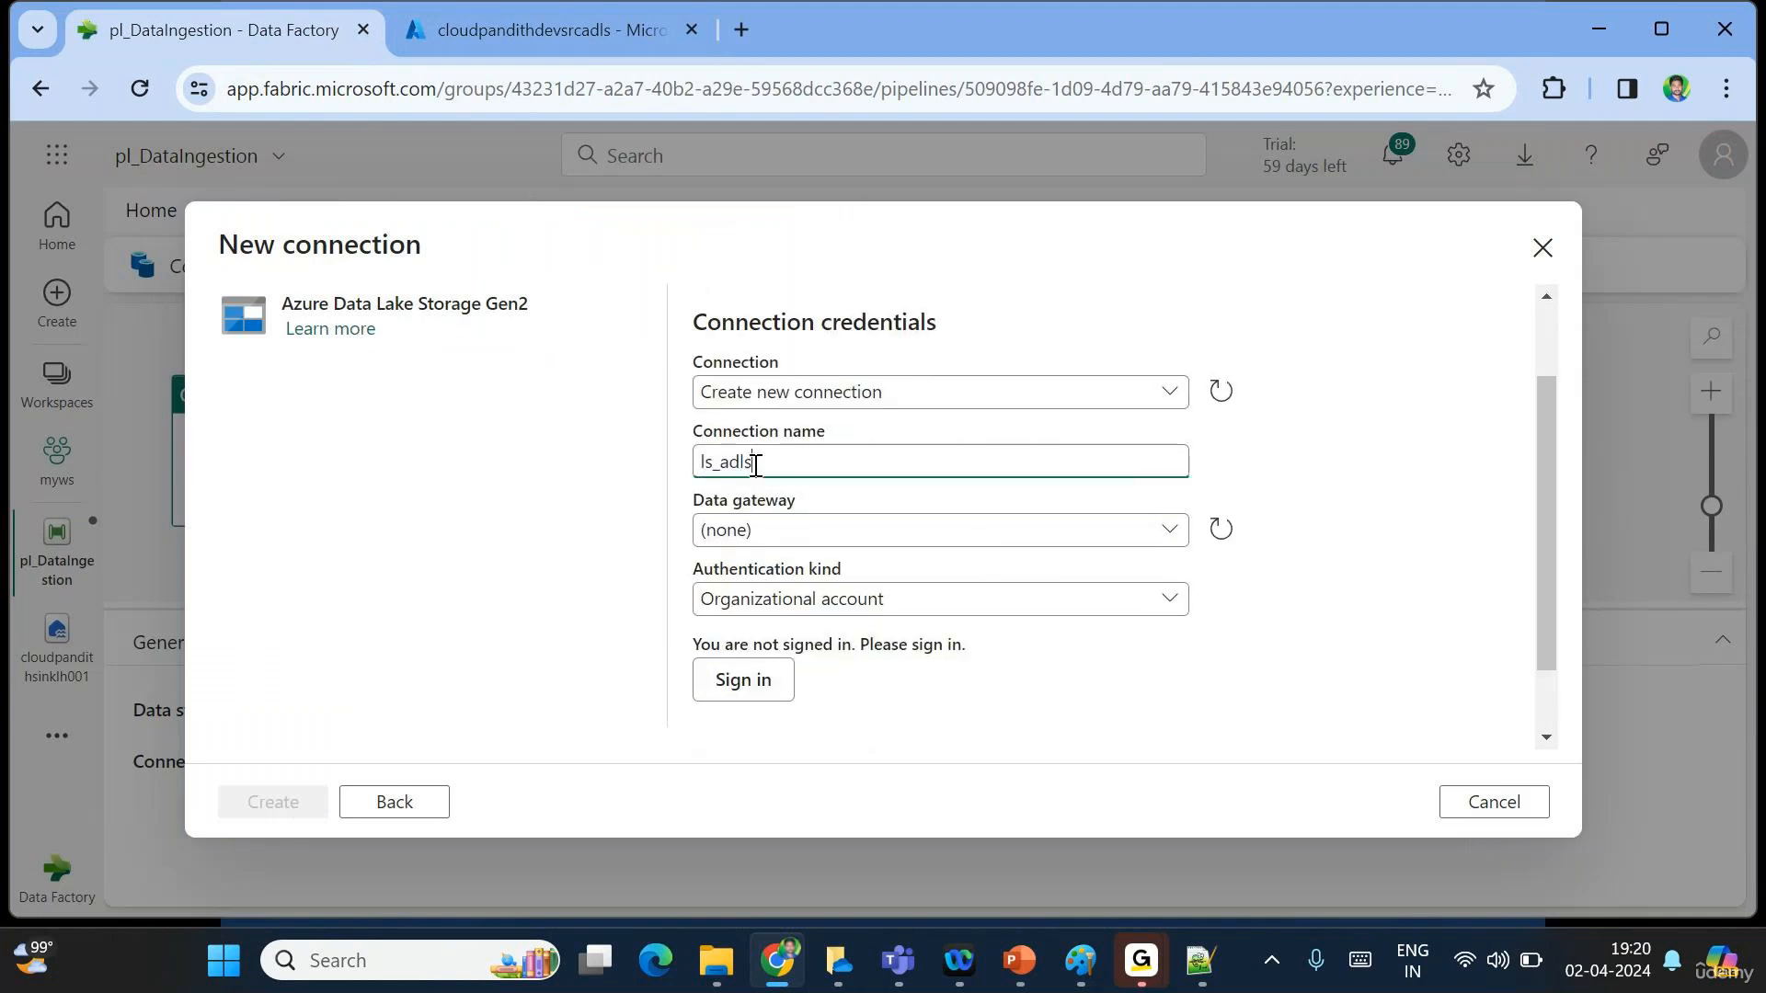
scroll(938, 524, down, 1)
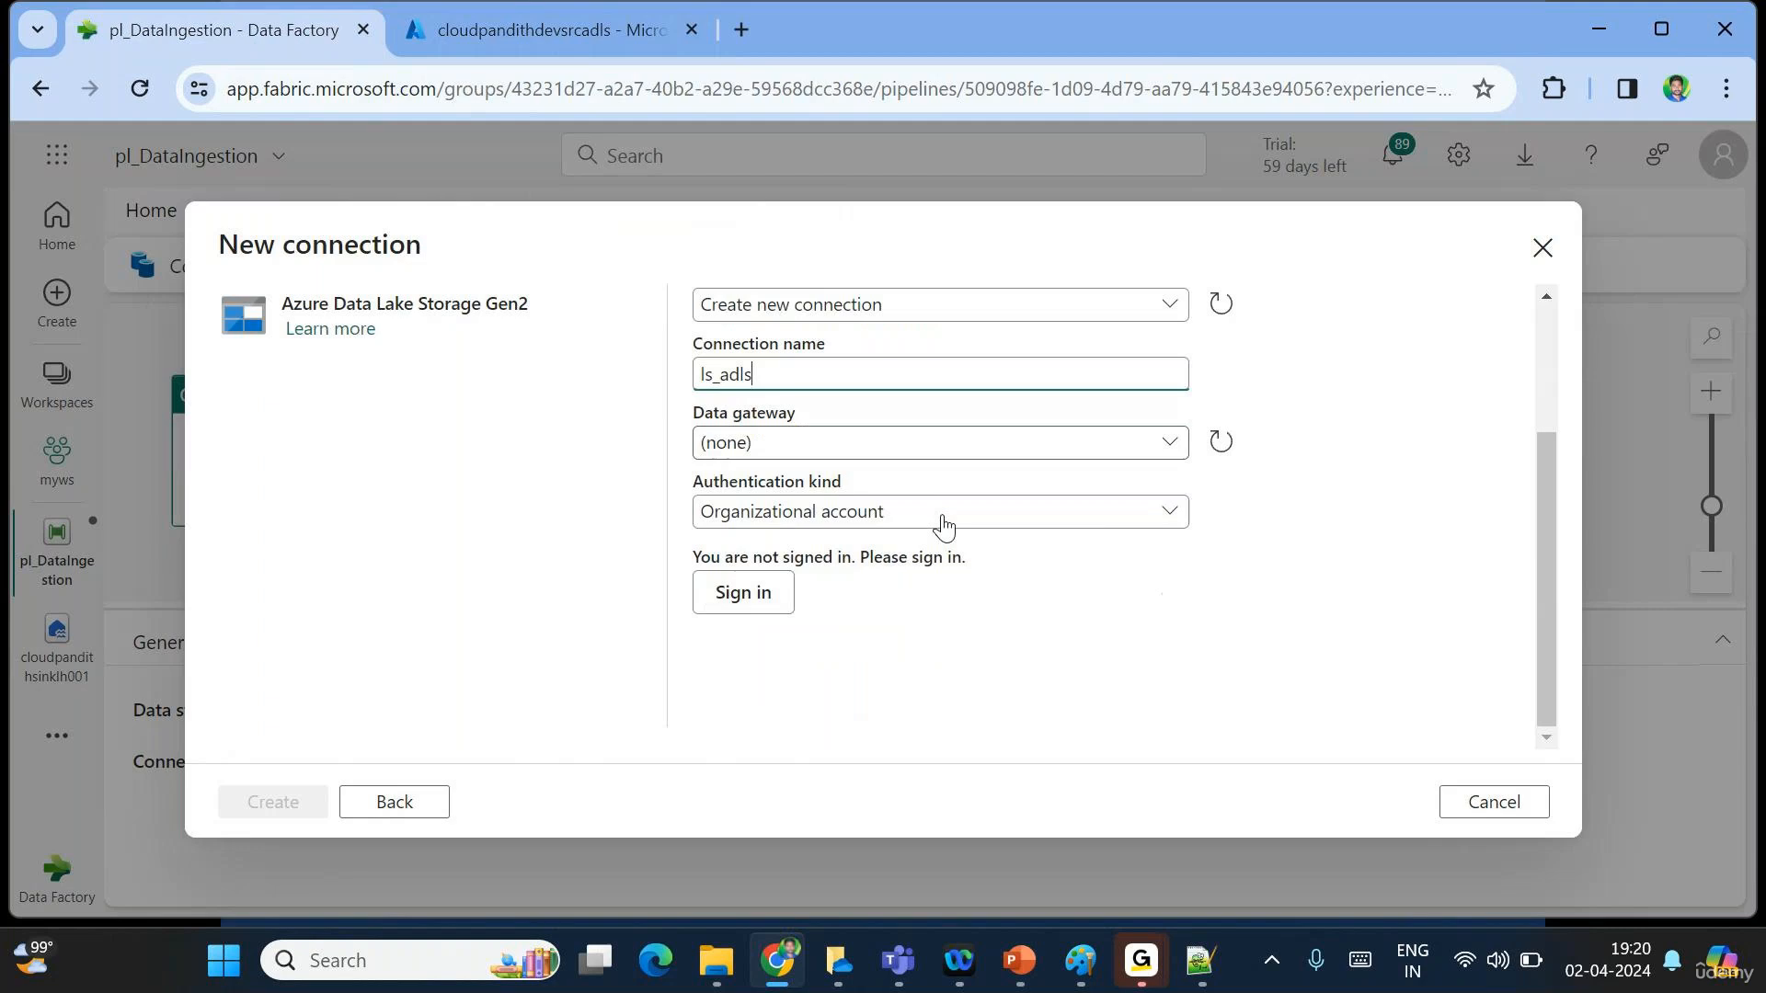
click(832, 520)
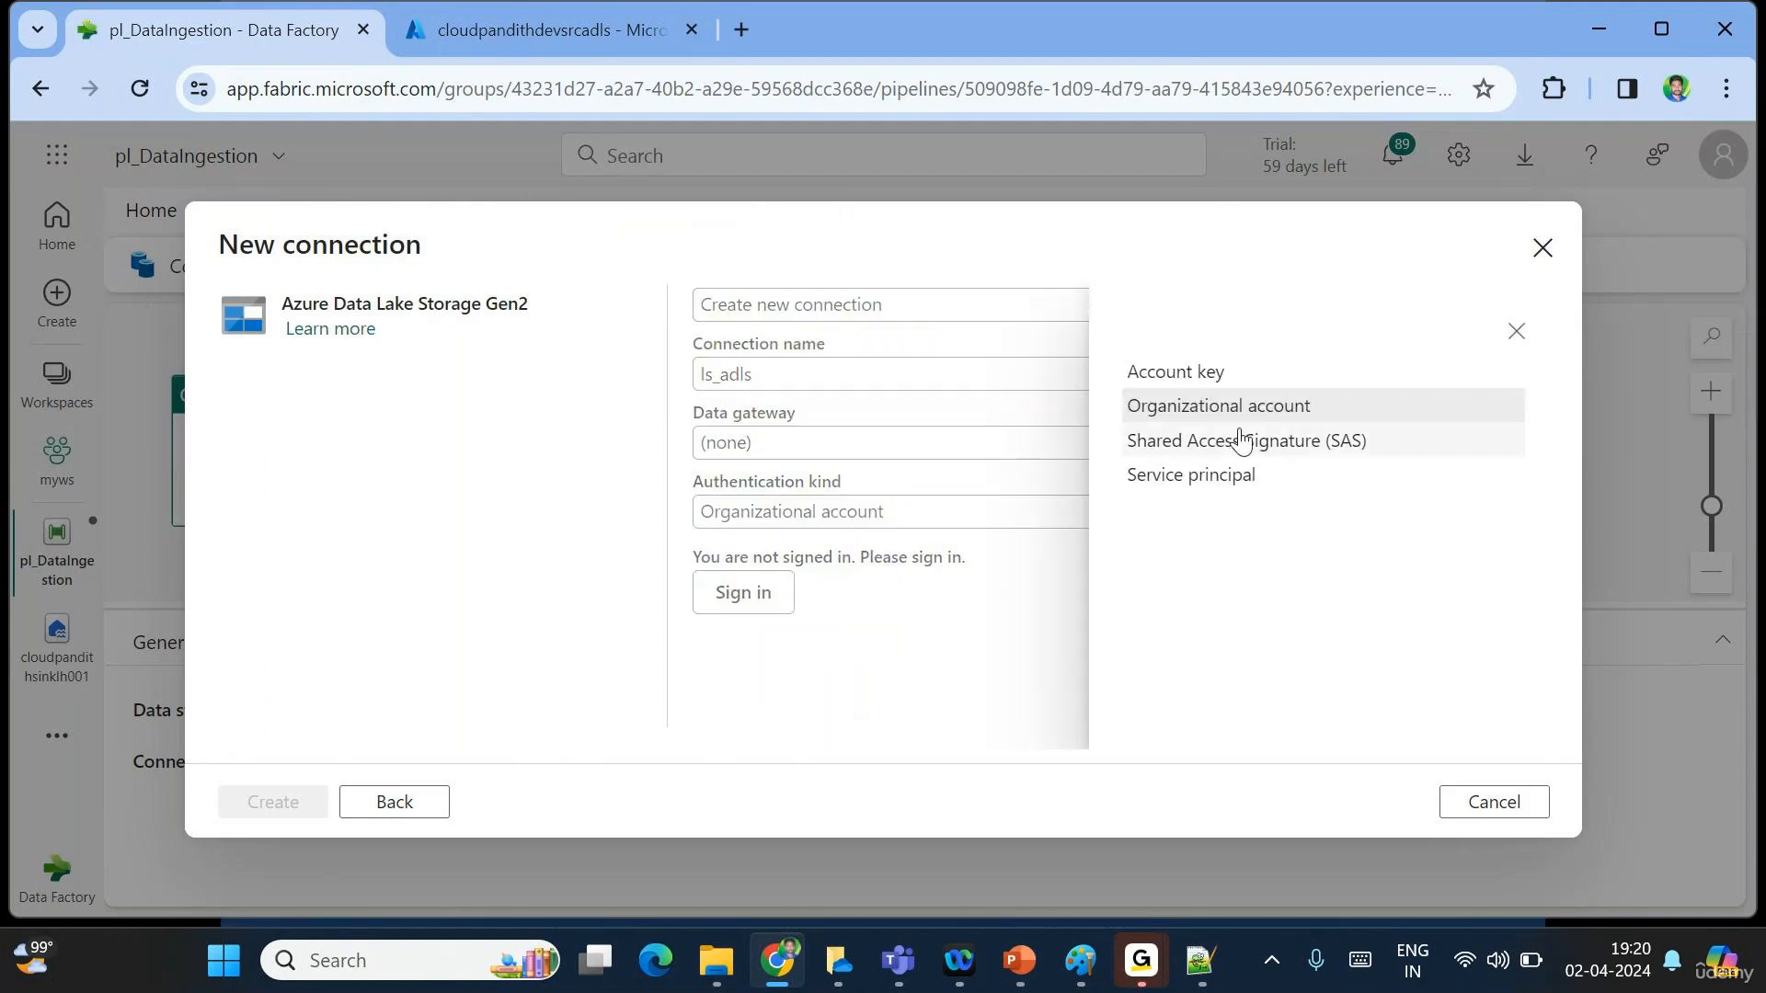
click(1182, 371)
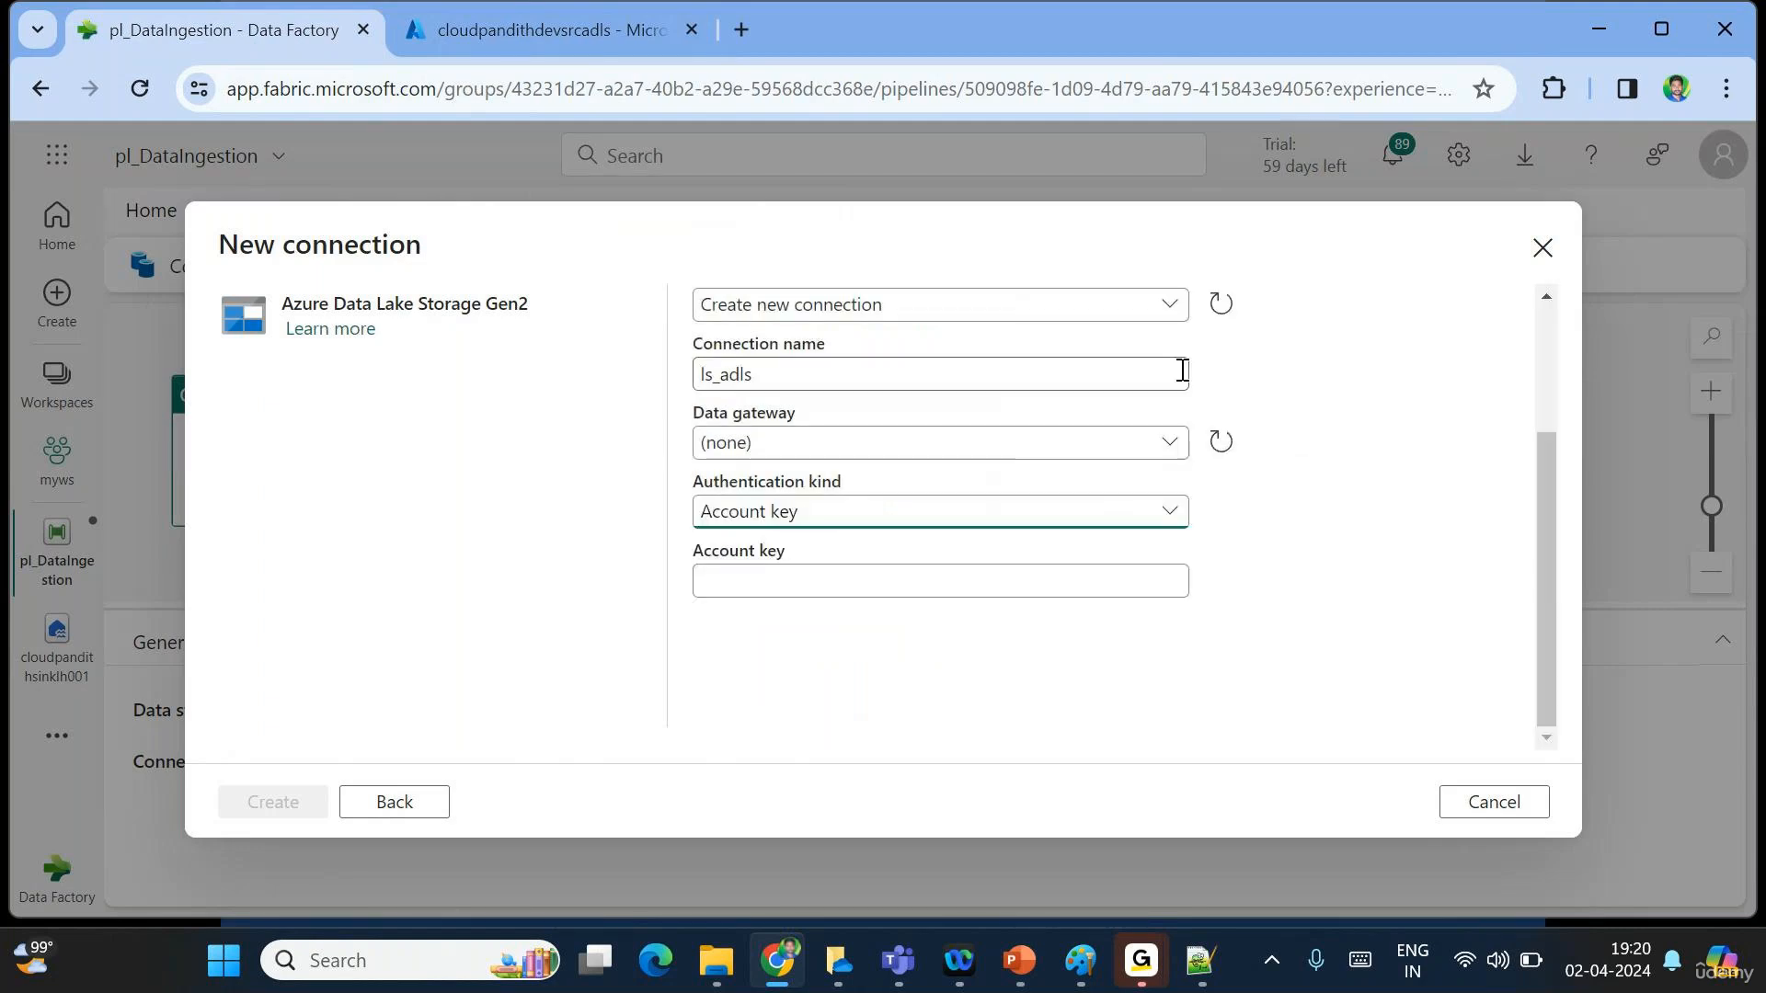
Copy the storage account's key1 from the Azure portal, paste it as the connection's account key in Fabric and try to create the connection.
click(834, 556)
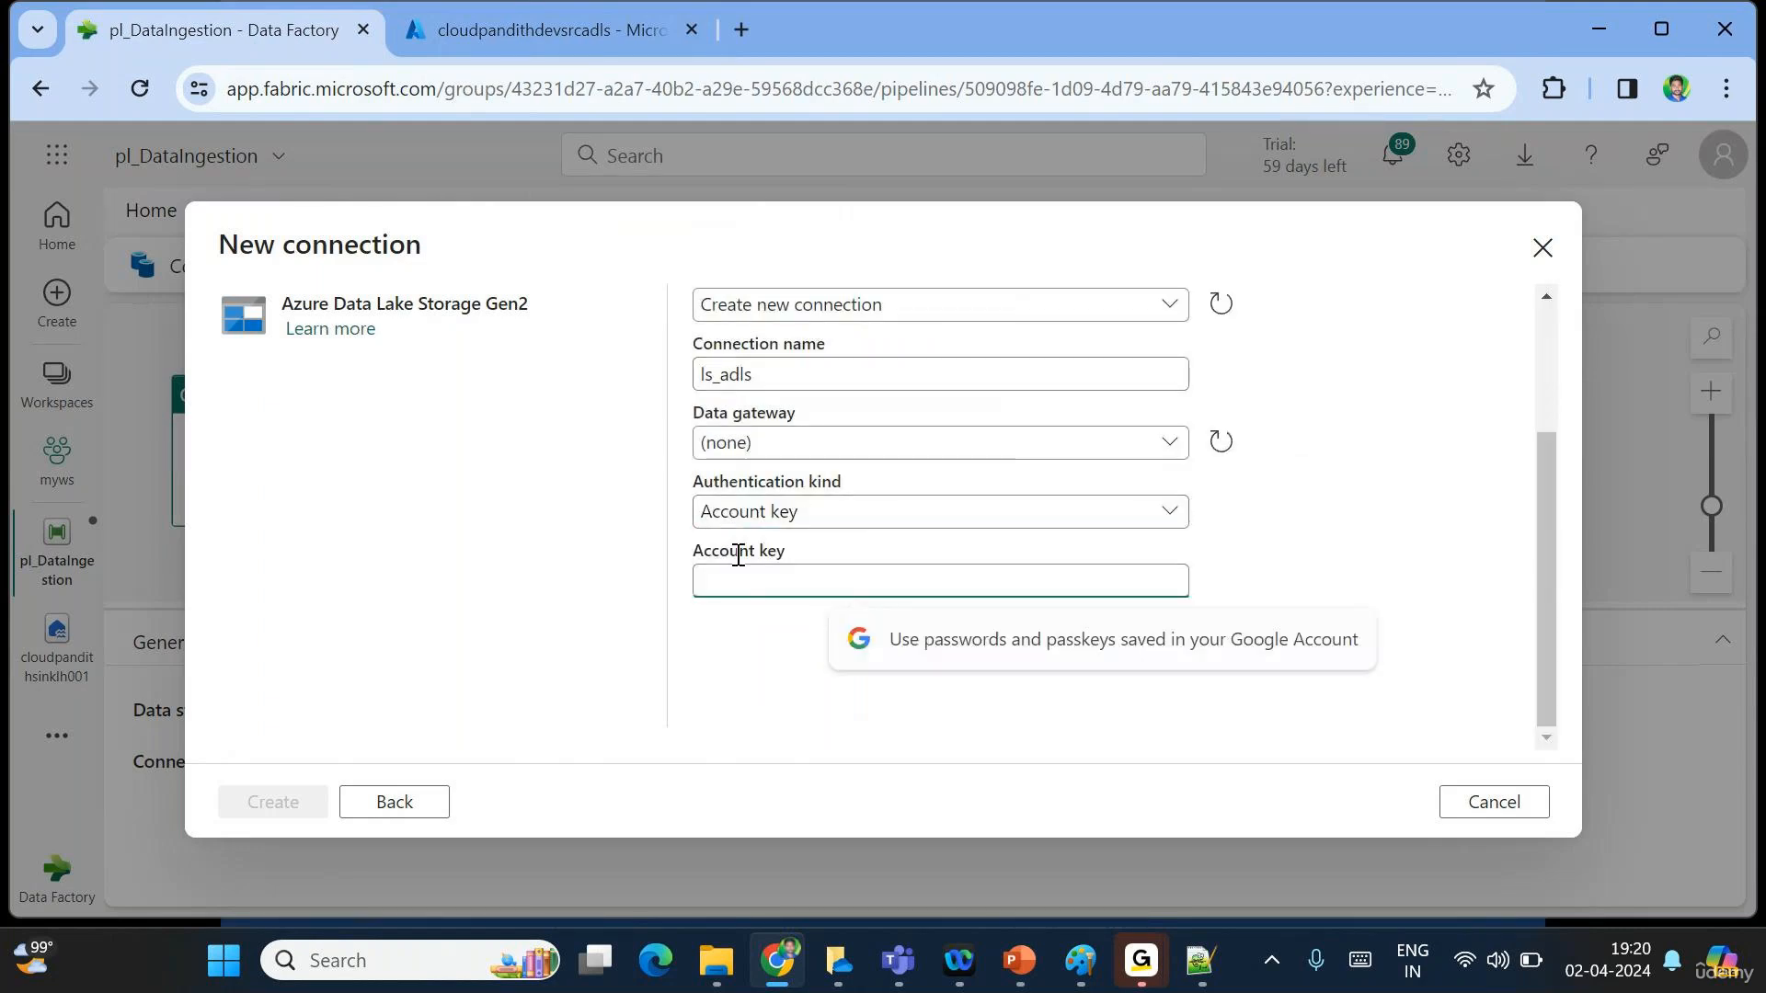
click(537, 48)
scroll(234, 682, up, 4)
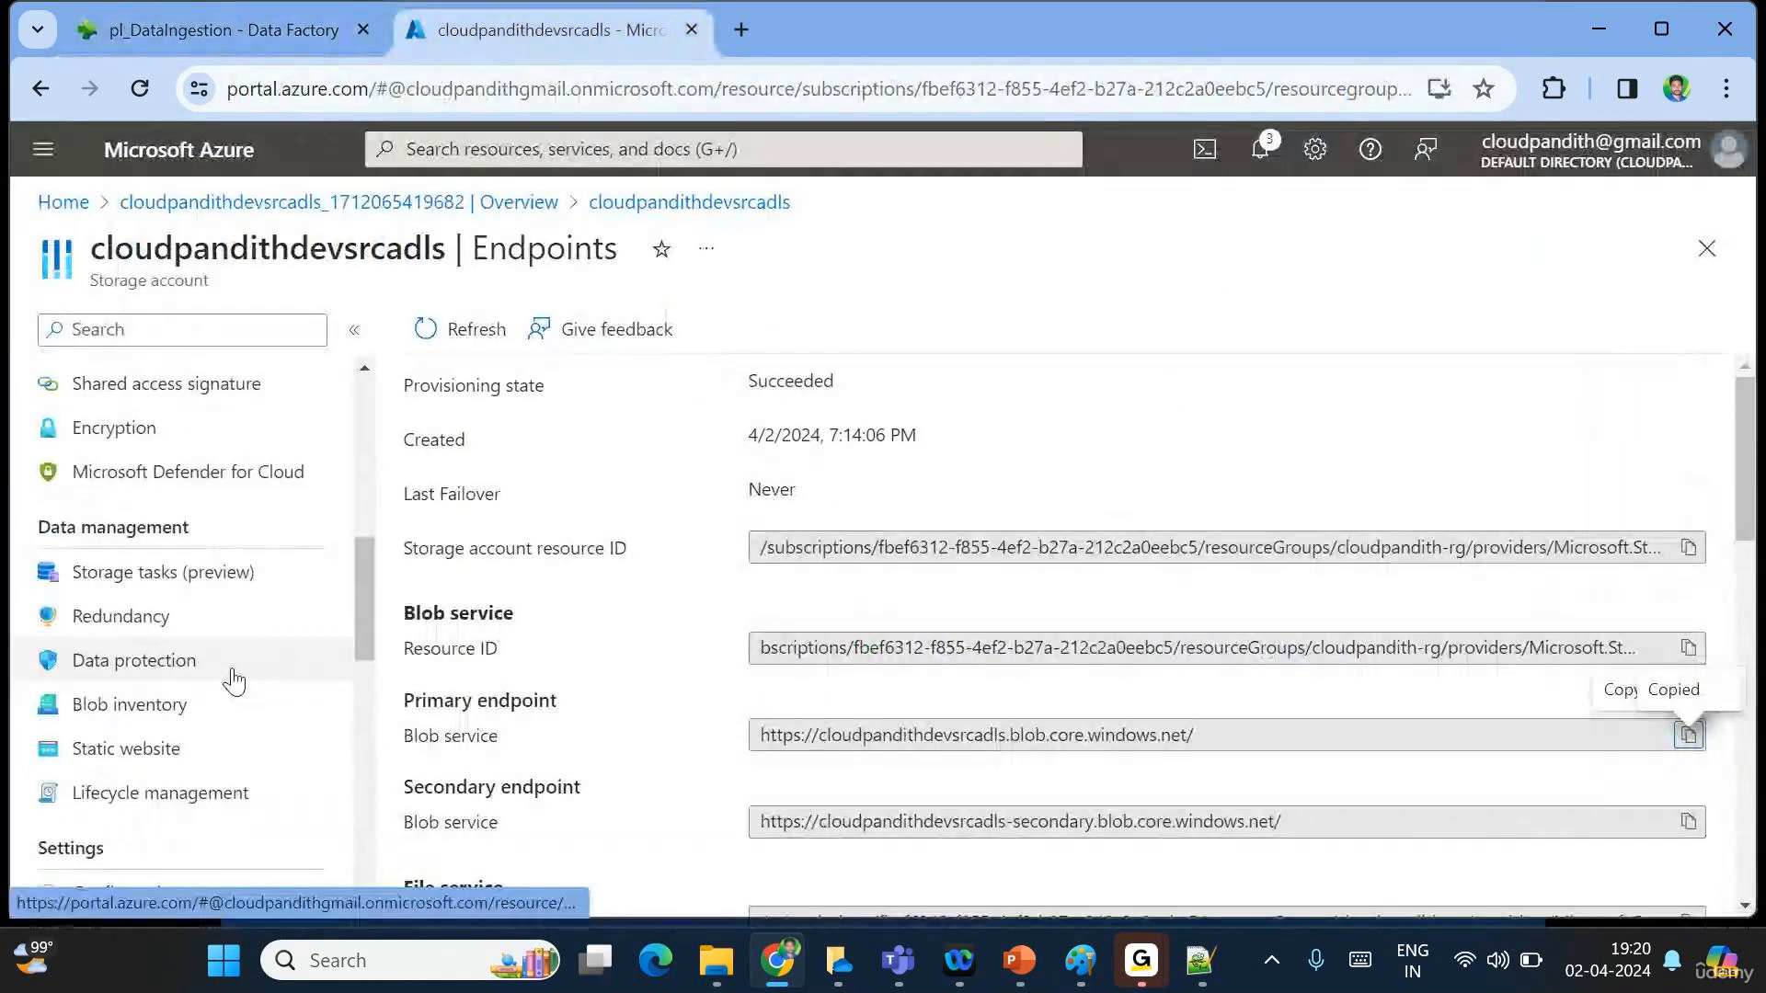
scroll(234, 681, up, 3)
click(175, 550)
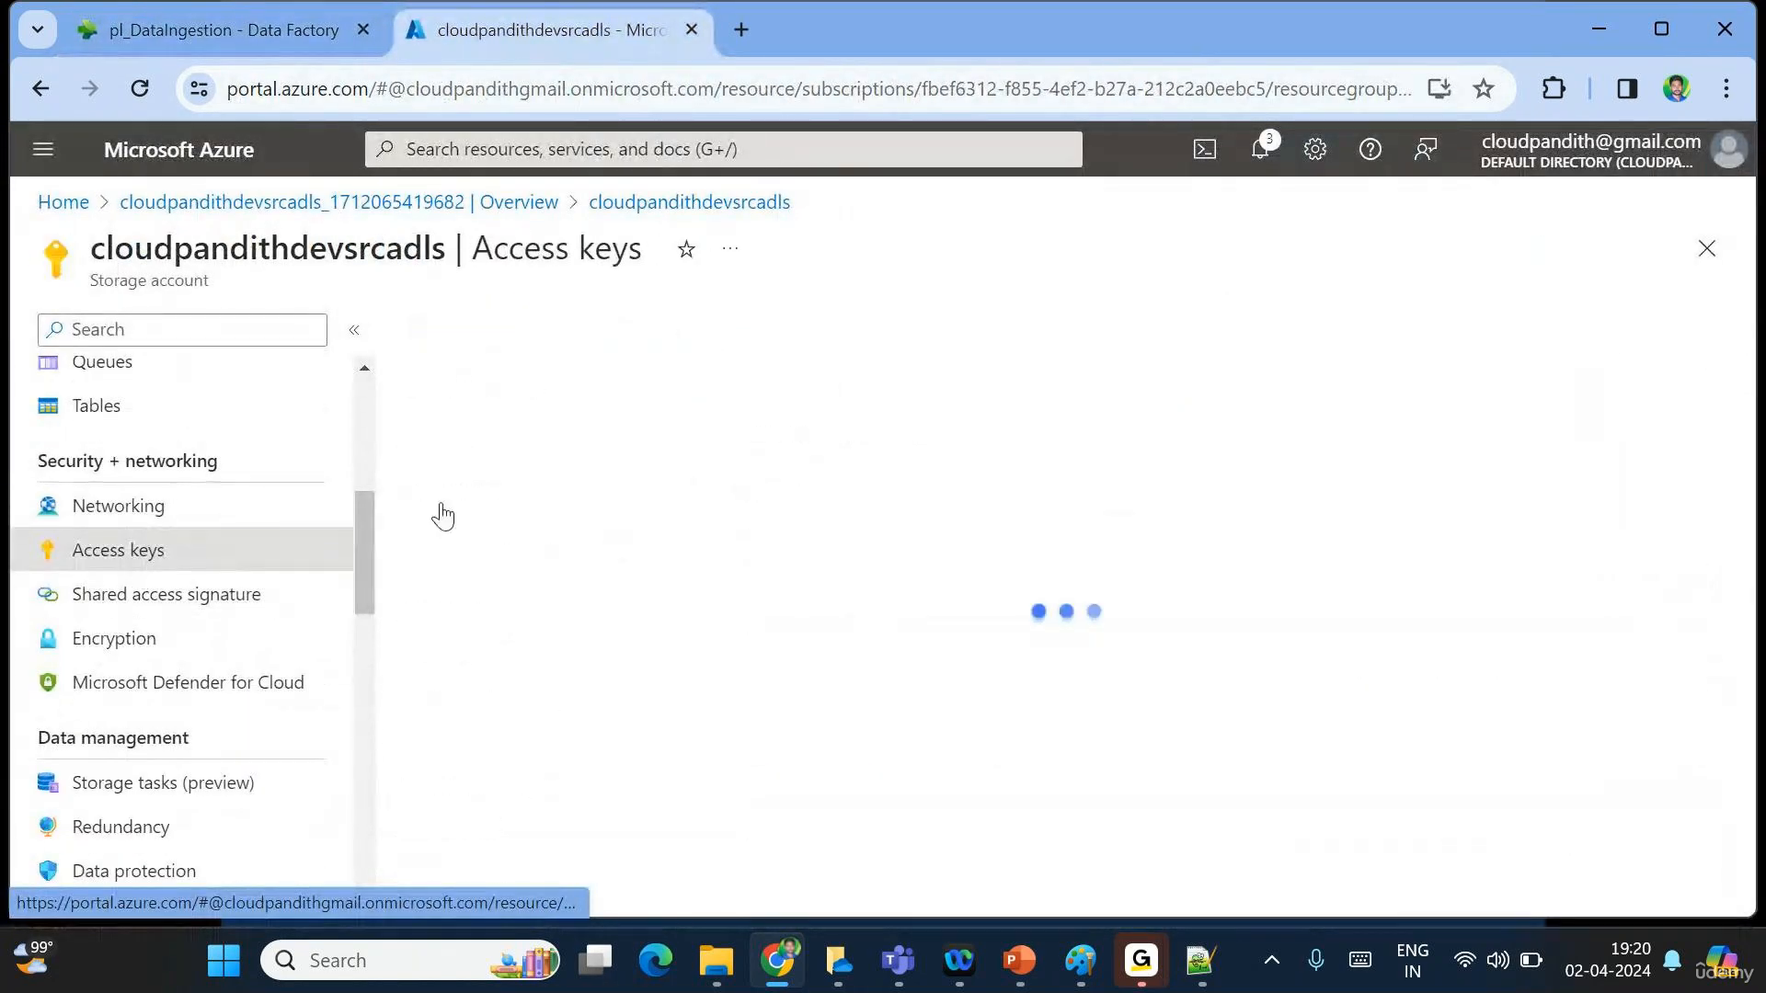
click(1176, 768)
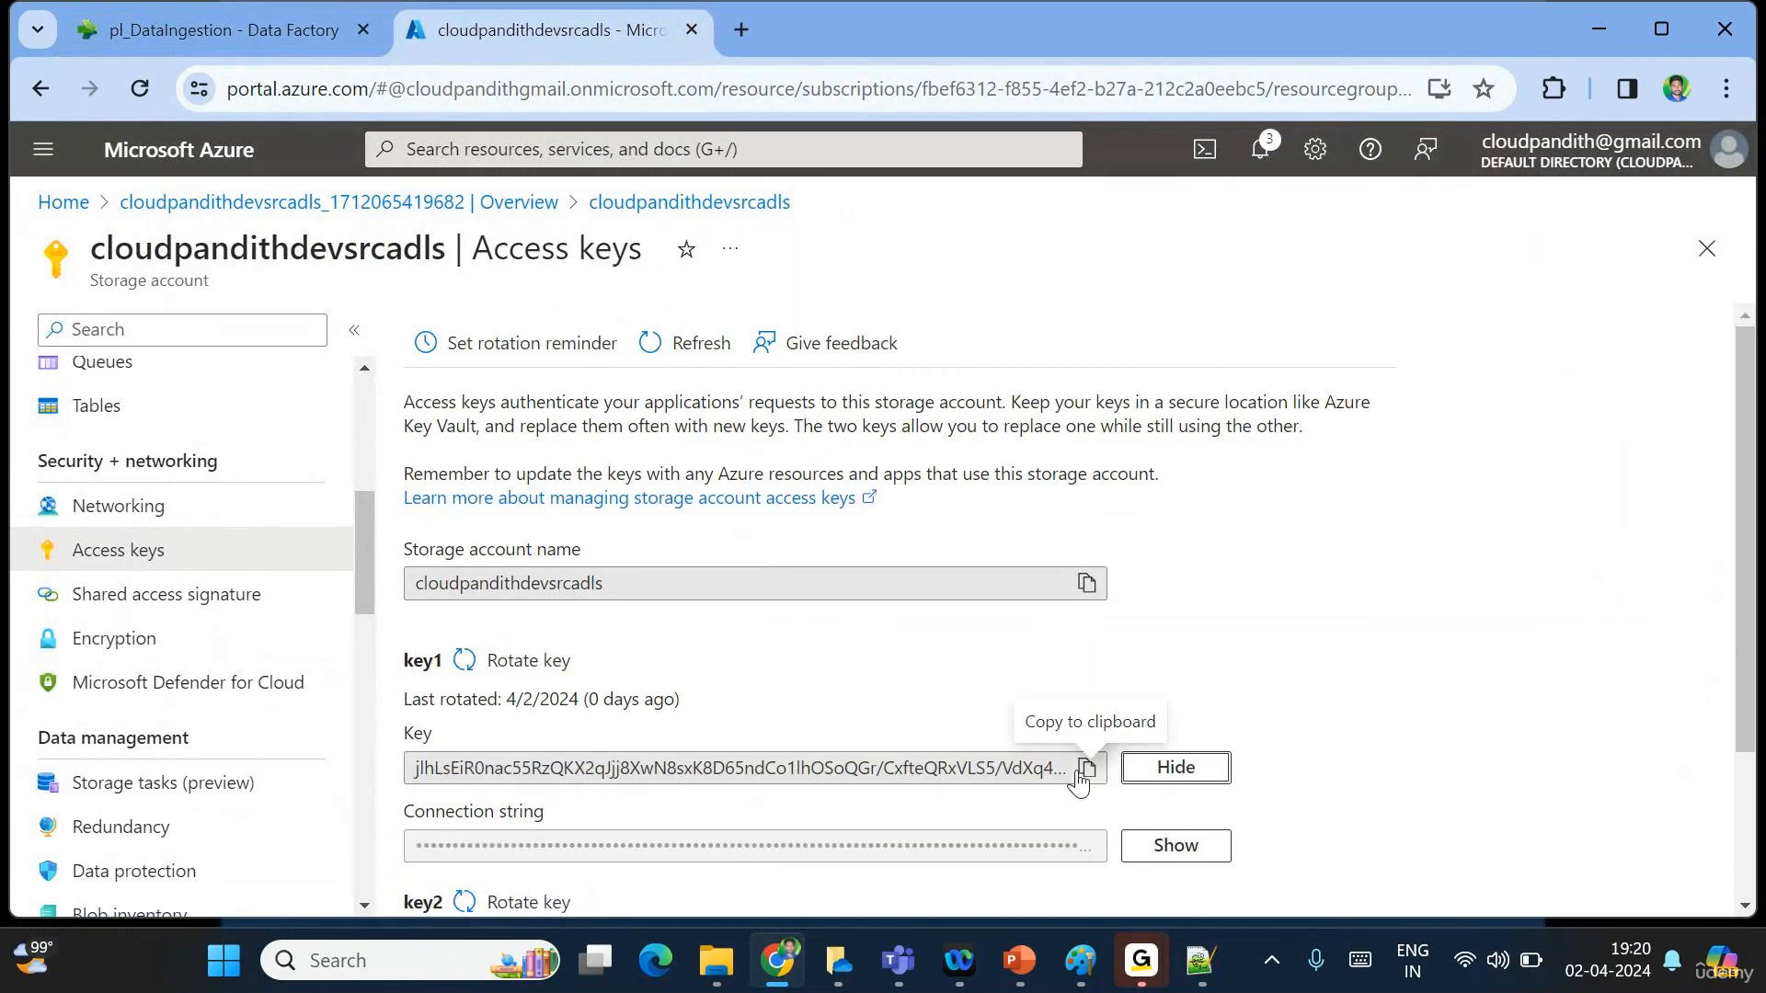
click(1085, 768)
click(221, 29)
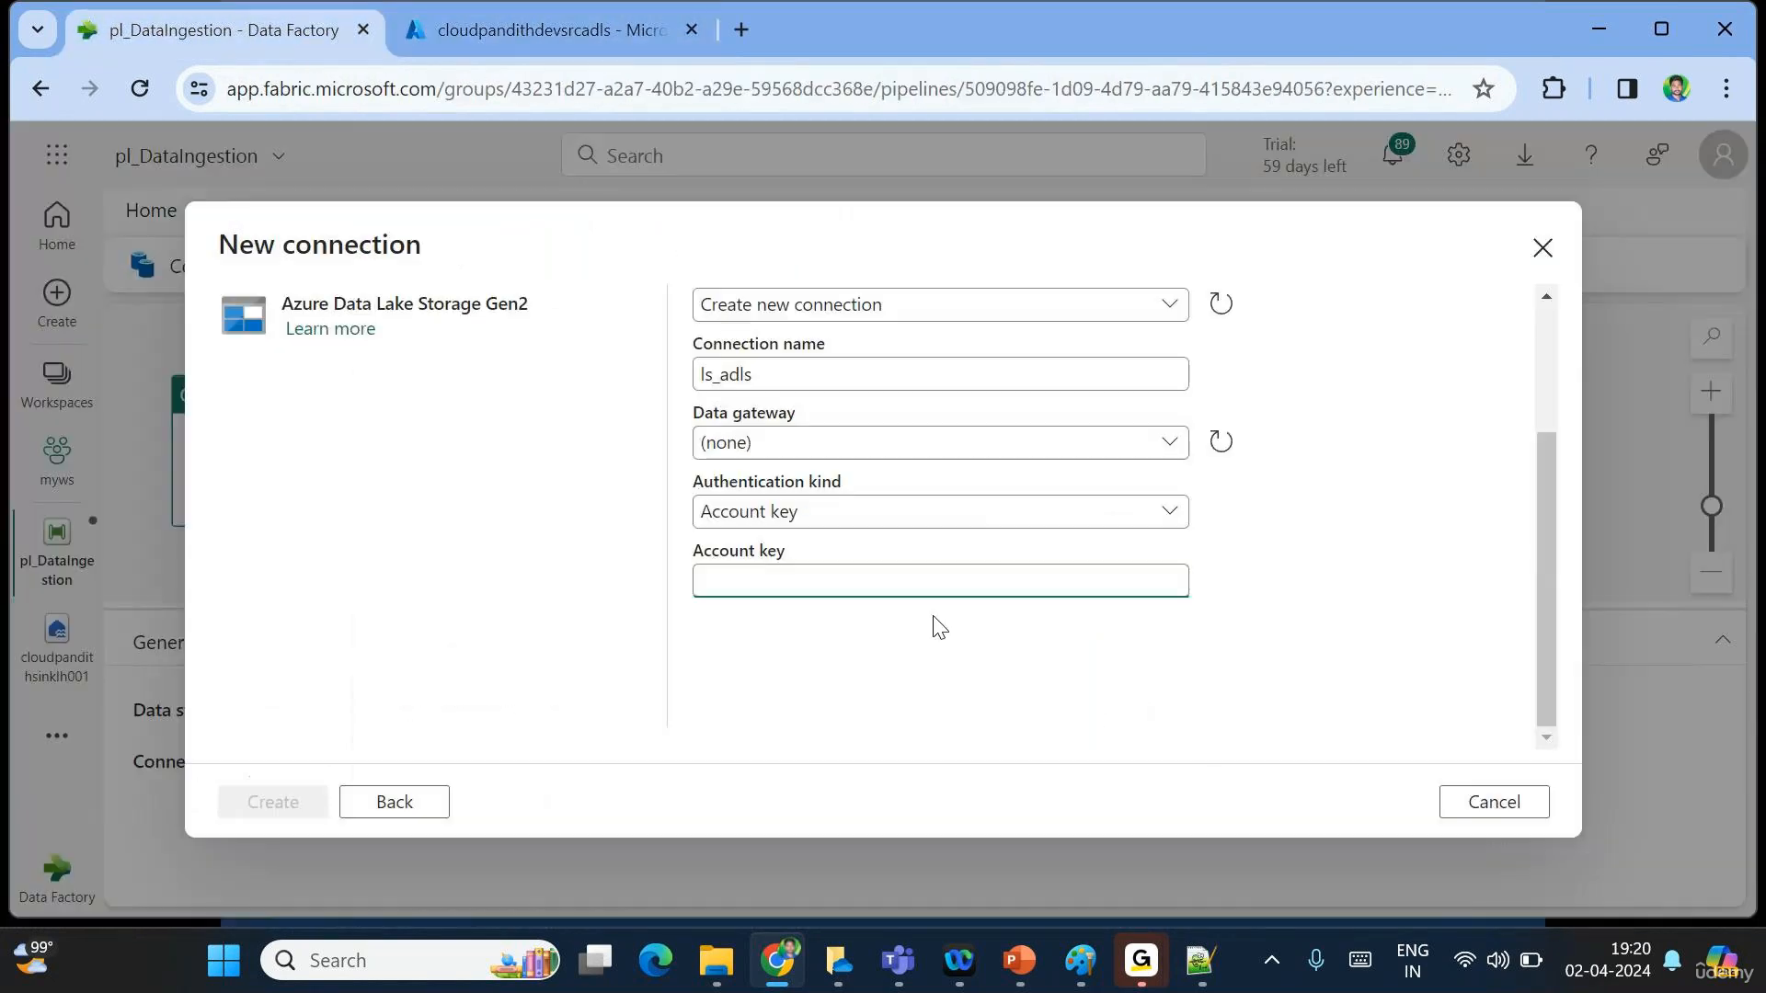
key(ctrl+v)
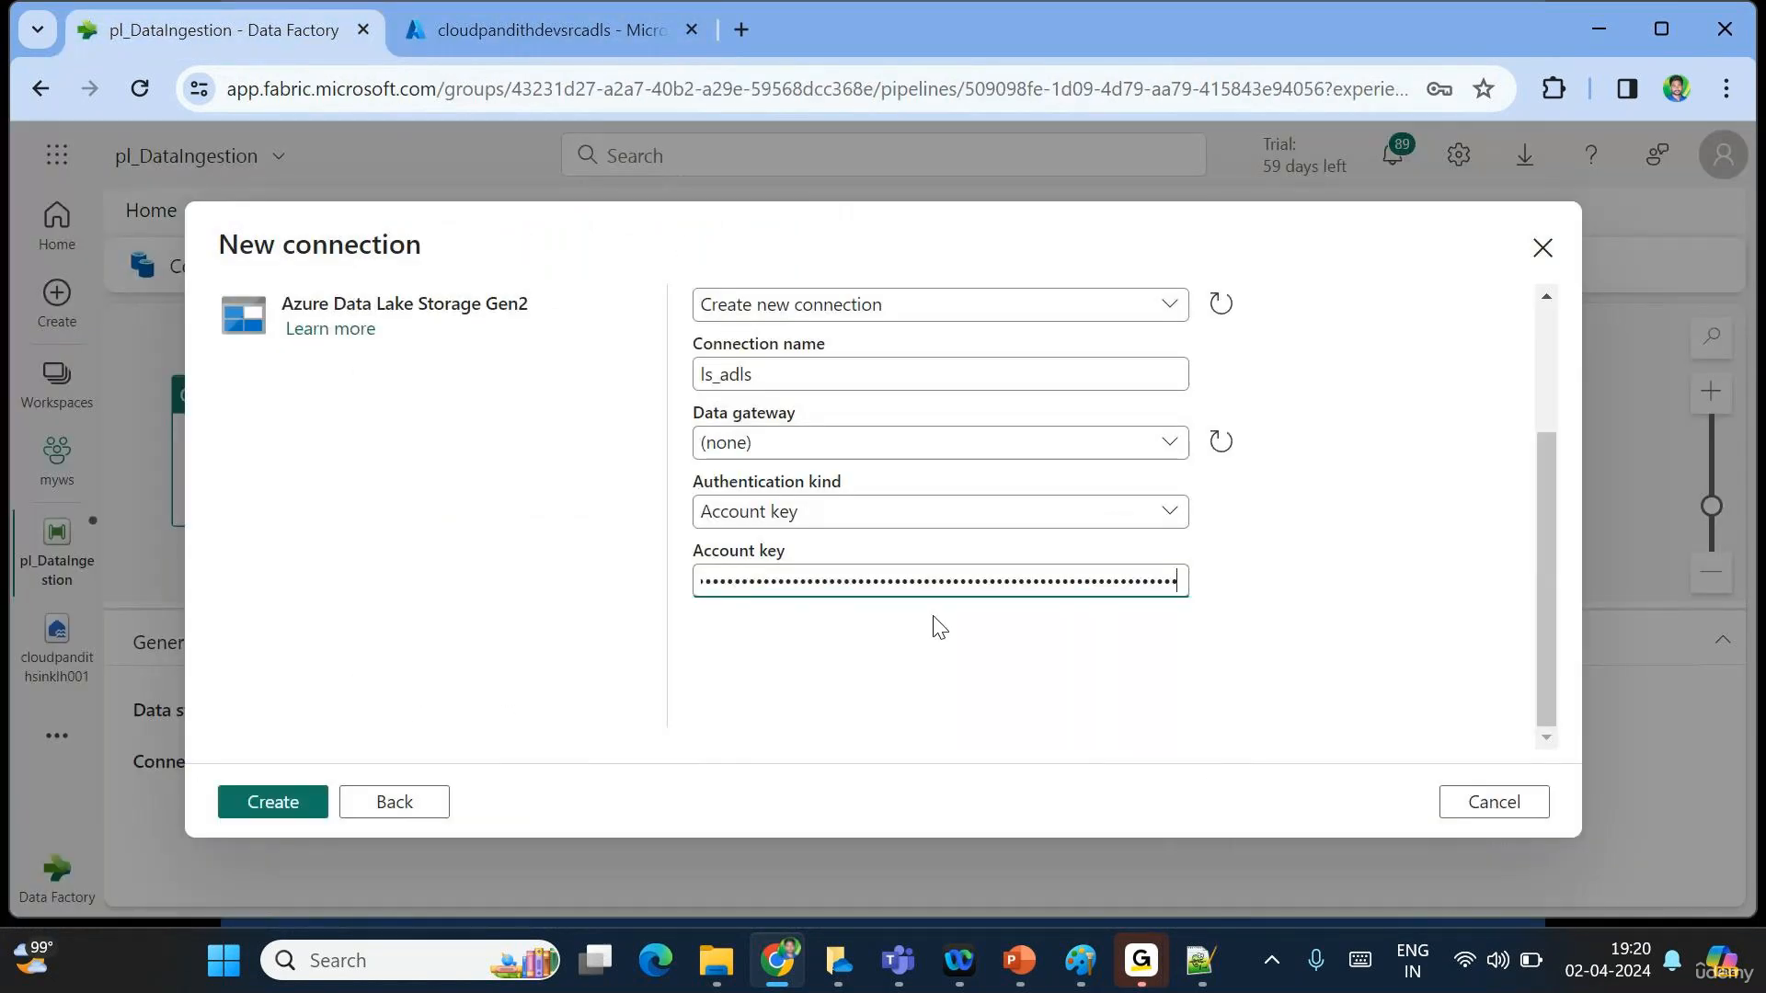
click(287, 802)
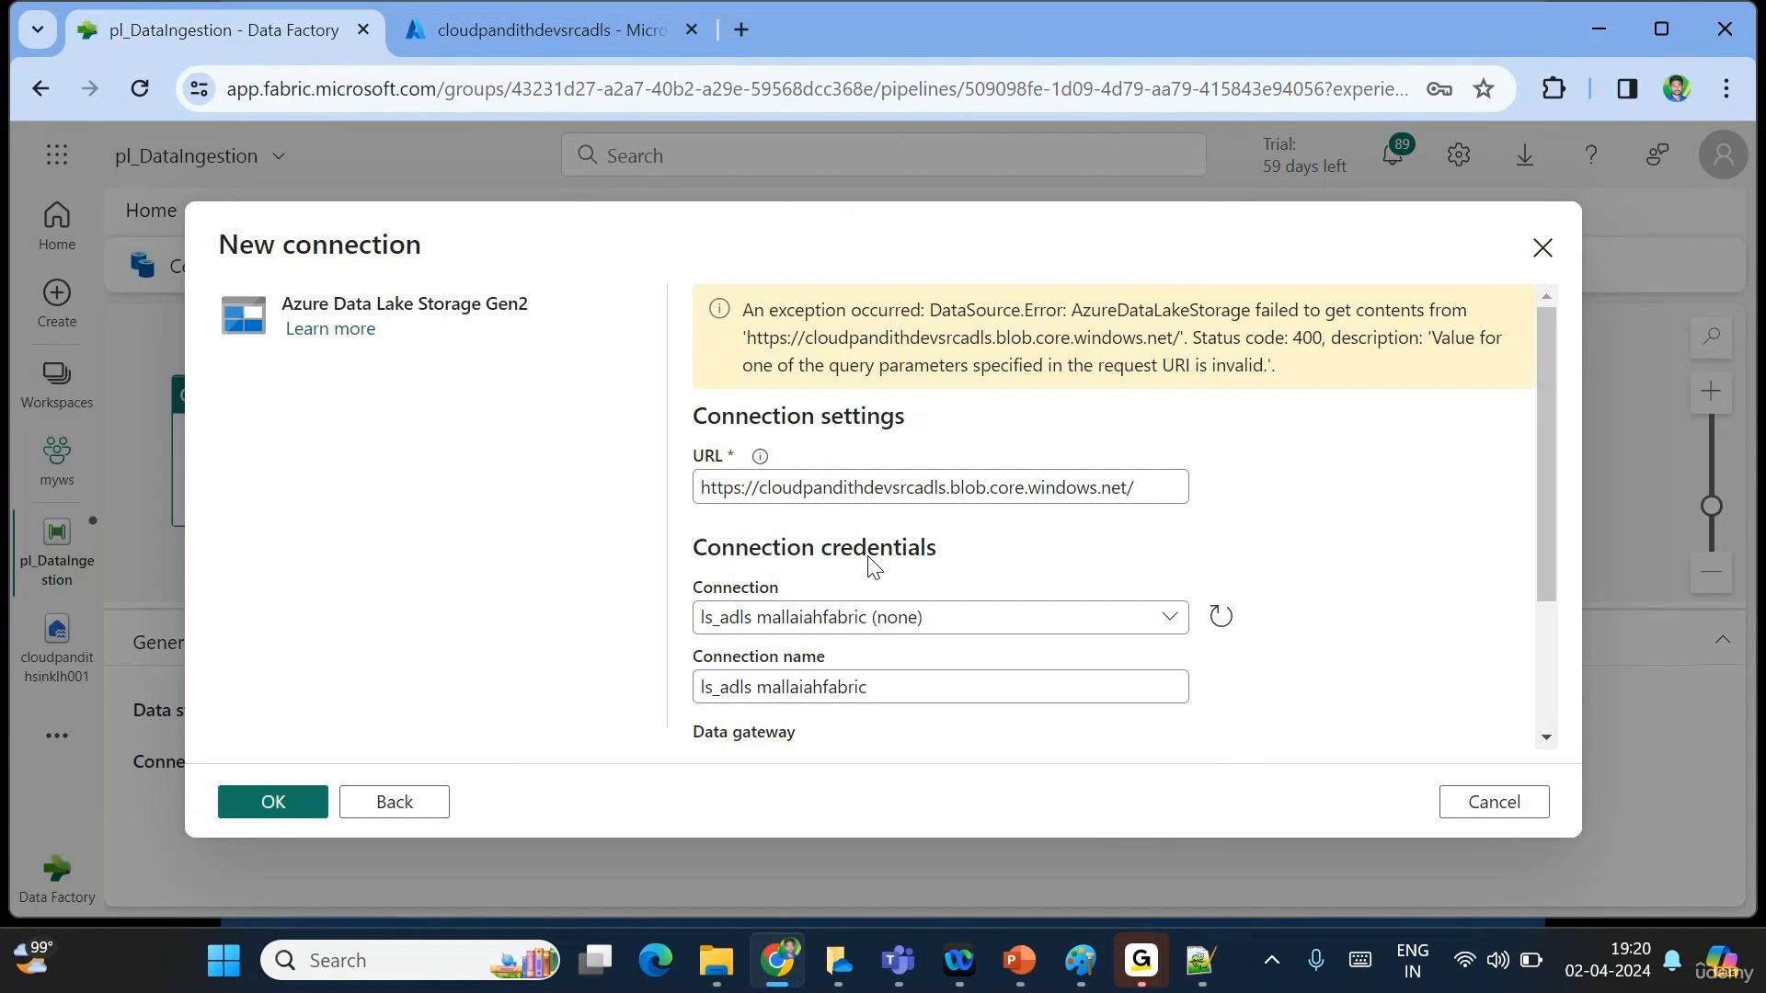
click(827, 488)
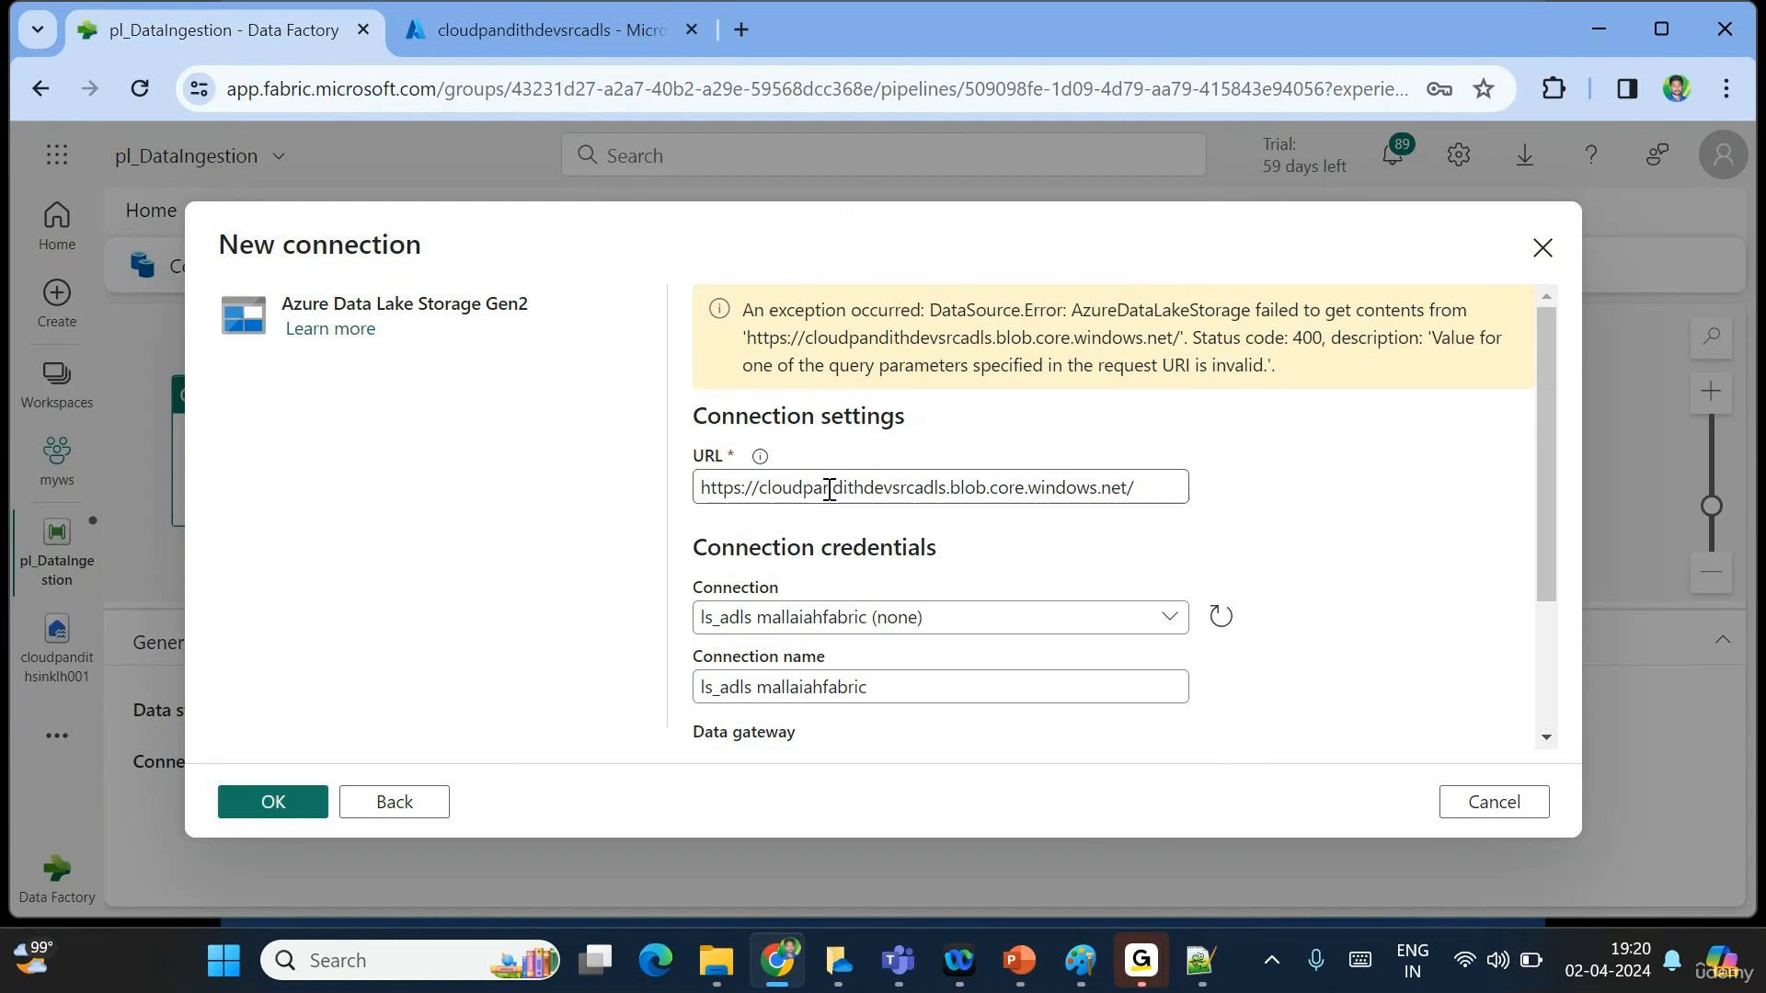
key(ctrl+a)
key(BackSpace)
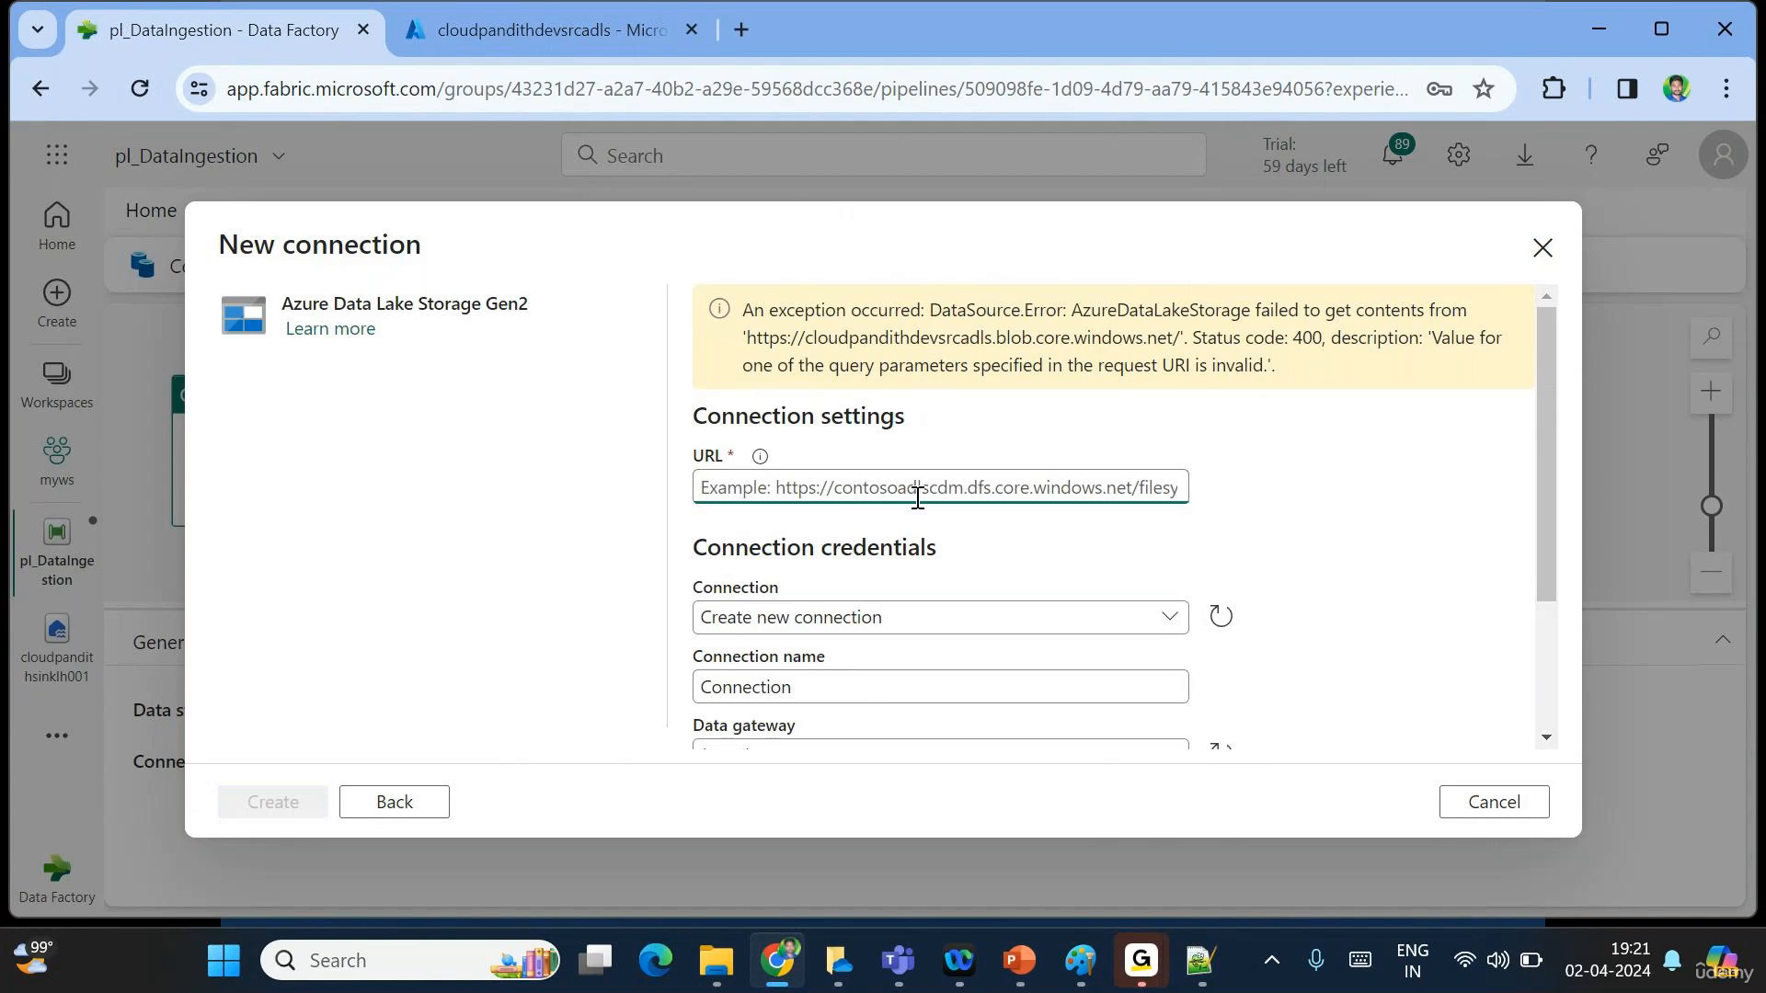
key(ctrl+v)
text(global)
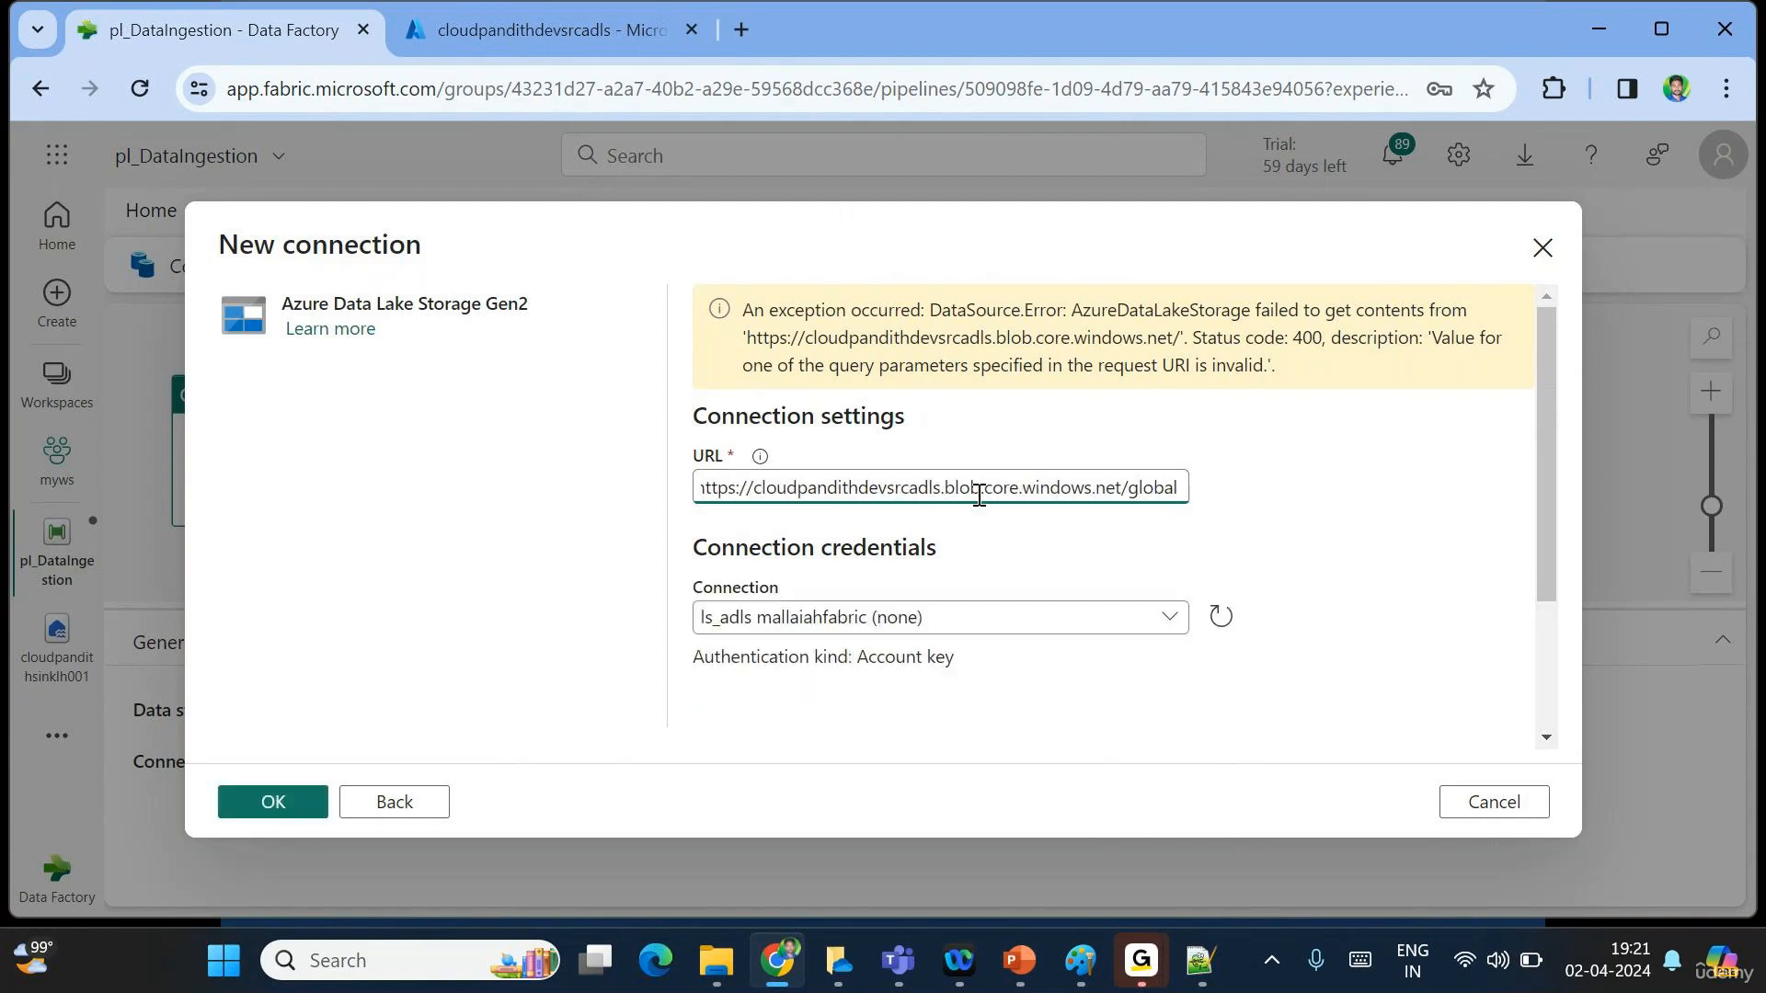
double_click(1156, 487)
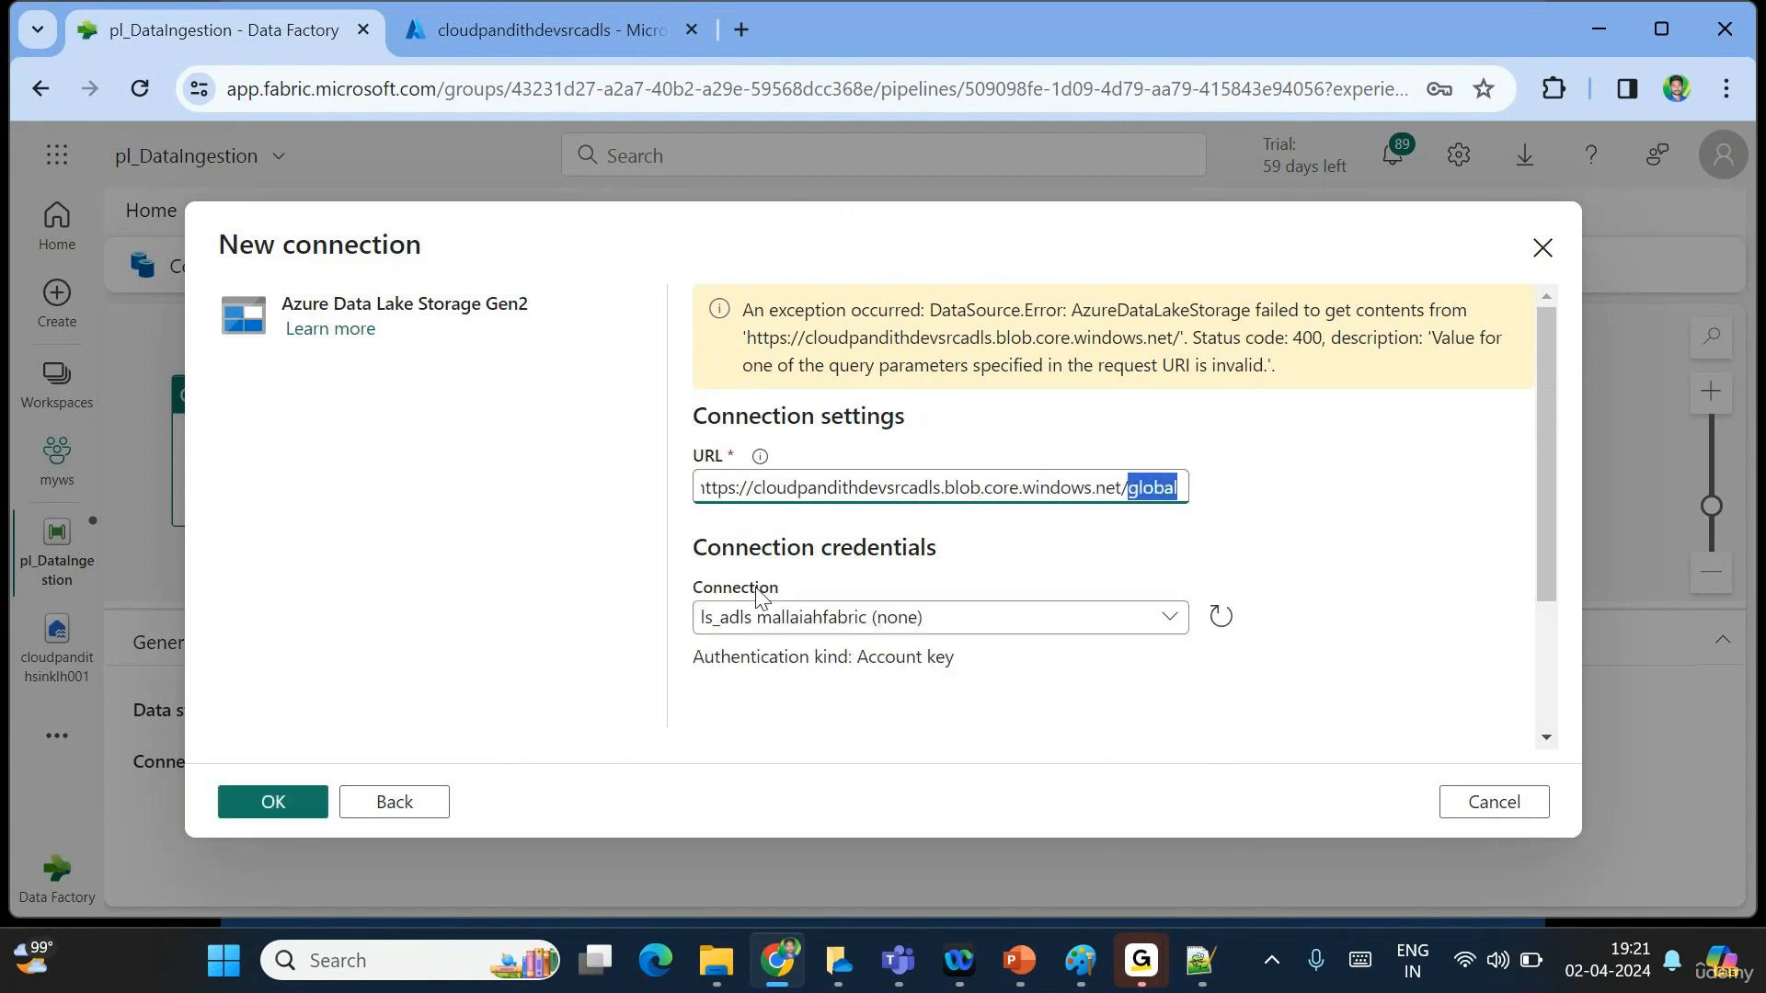
click(275, 803)
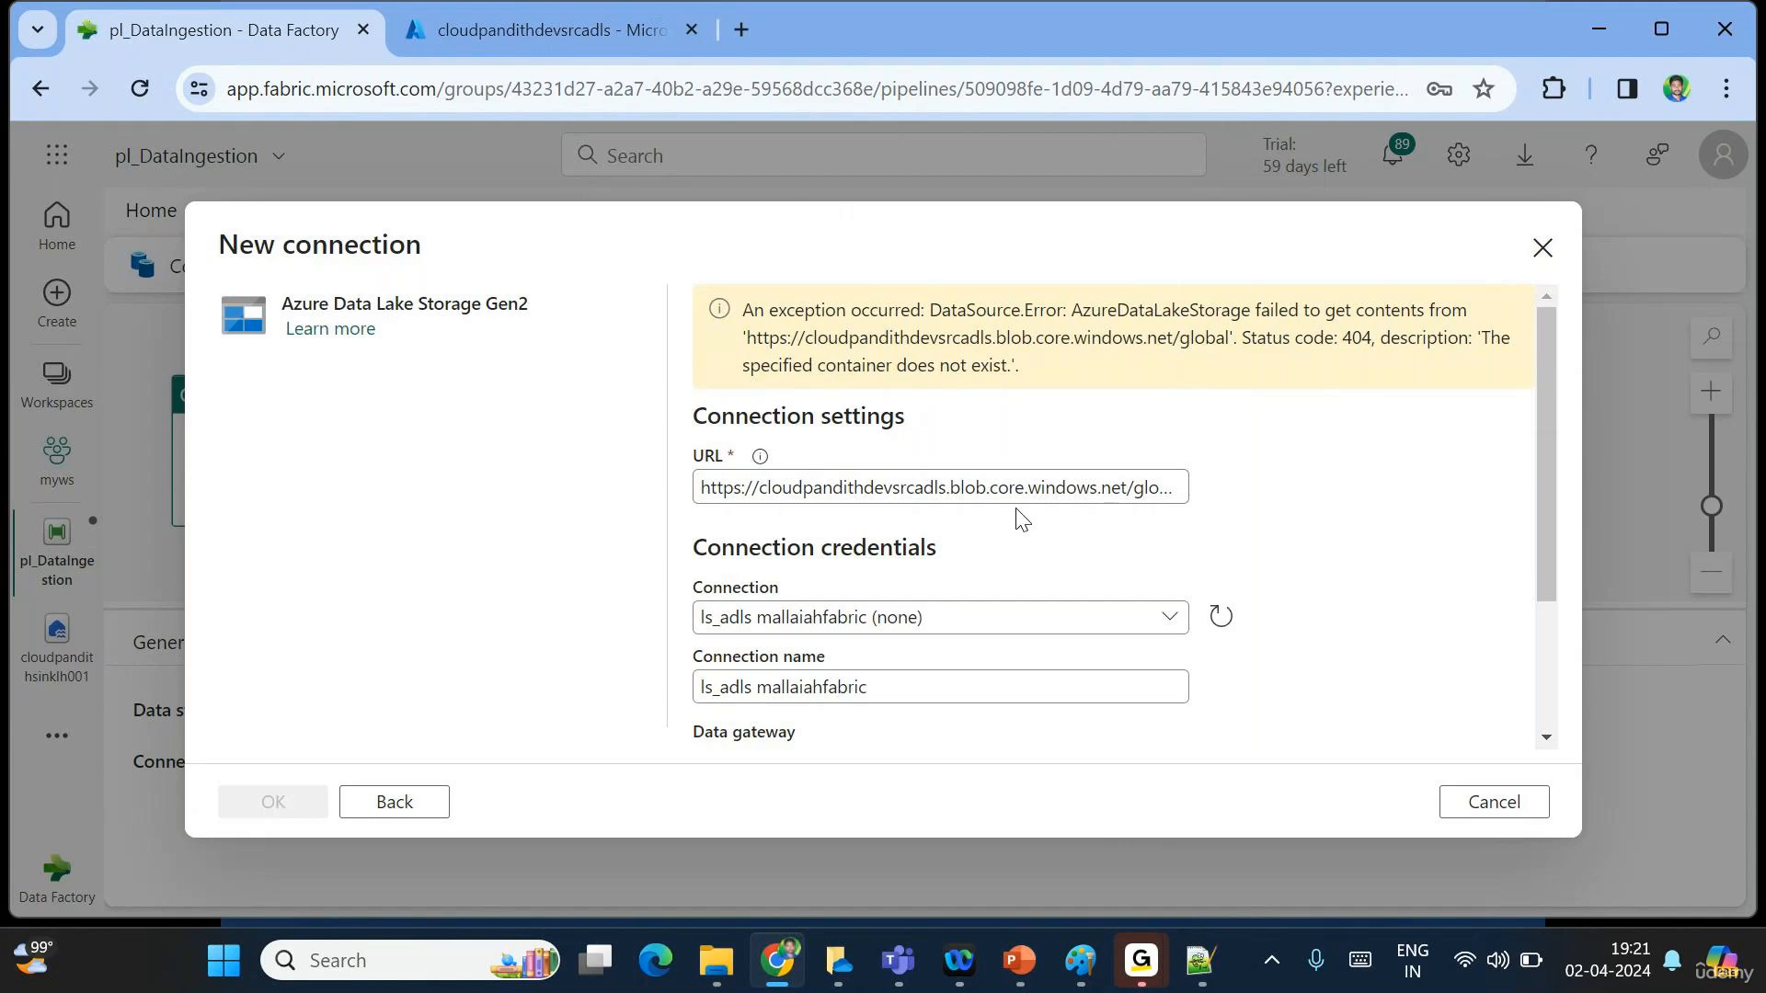
Copy the primary Data Lake Storage endpoint of the cloudpandithdevsrcadls storage account from the Azure portal.
click(977, 494)
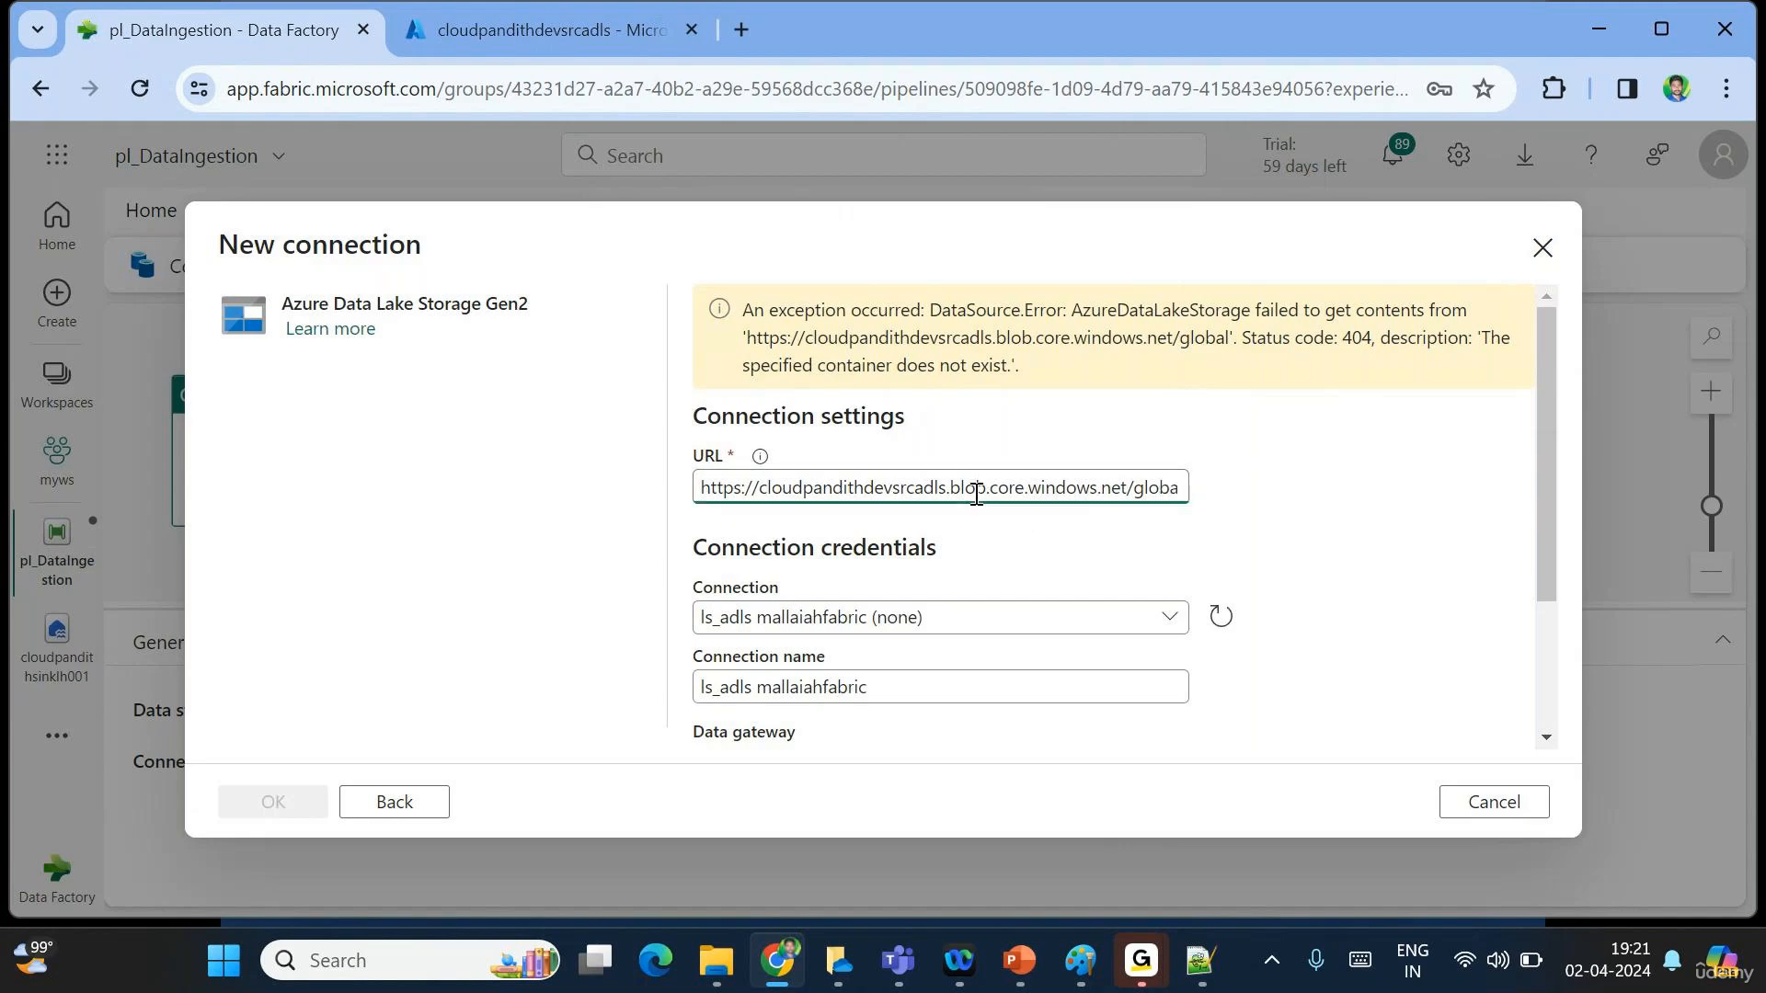
double_click(961, 489)
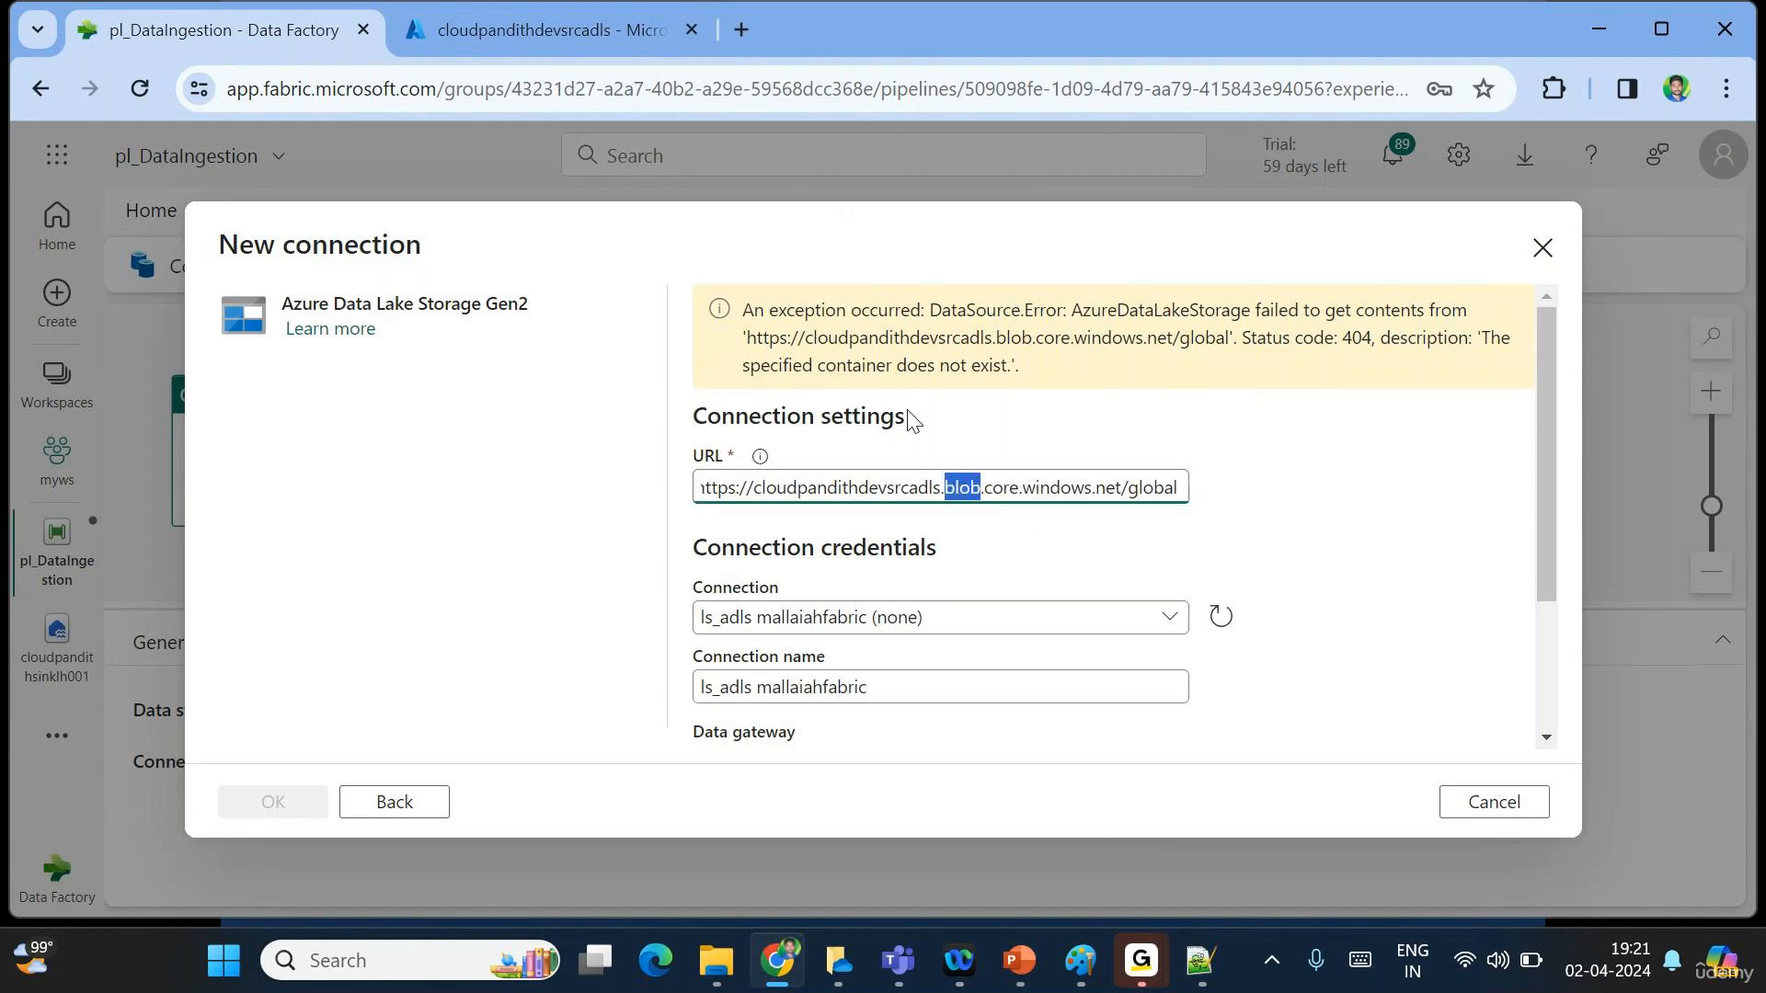
click(570, 11)
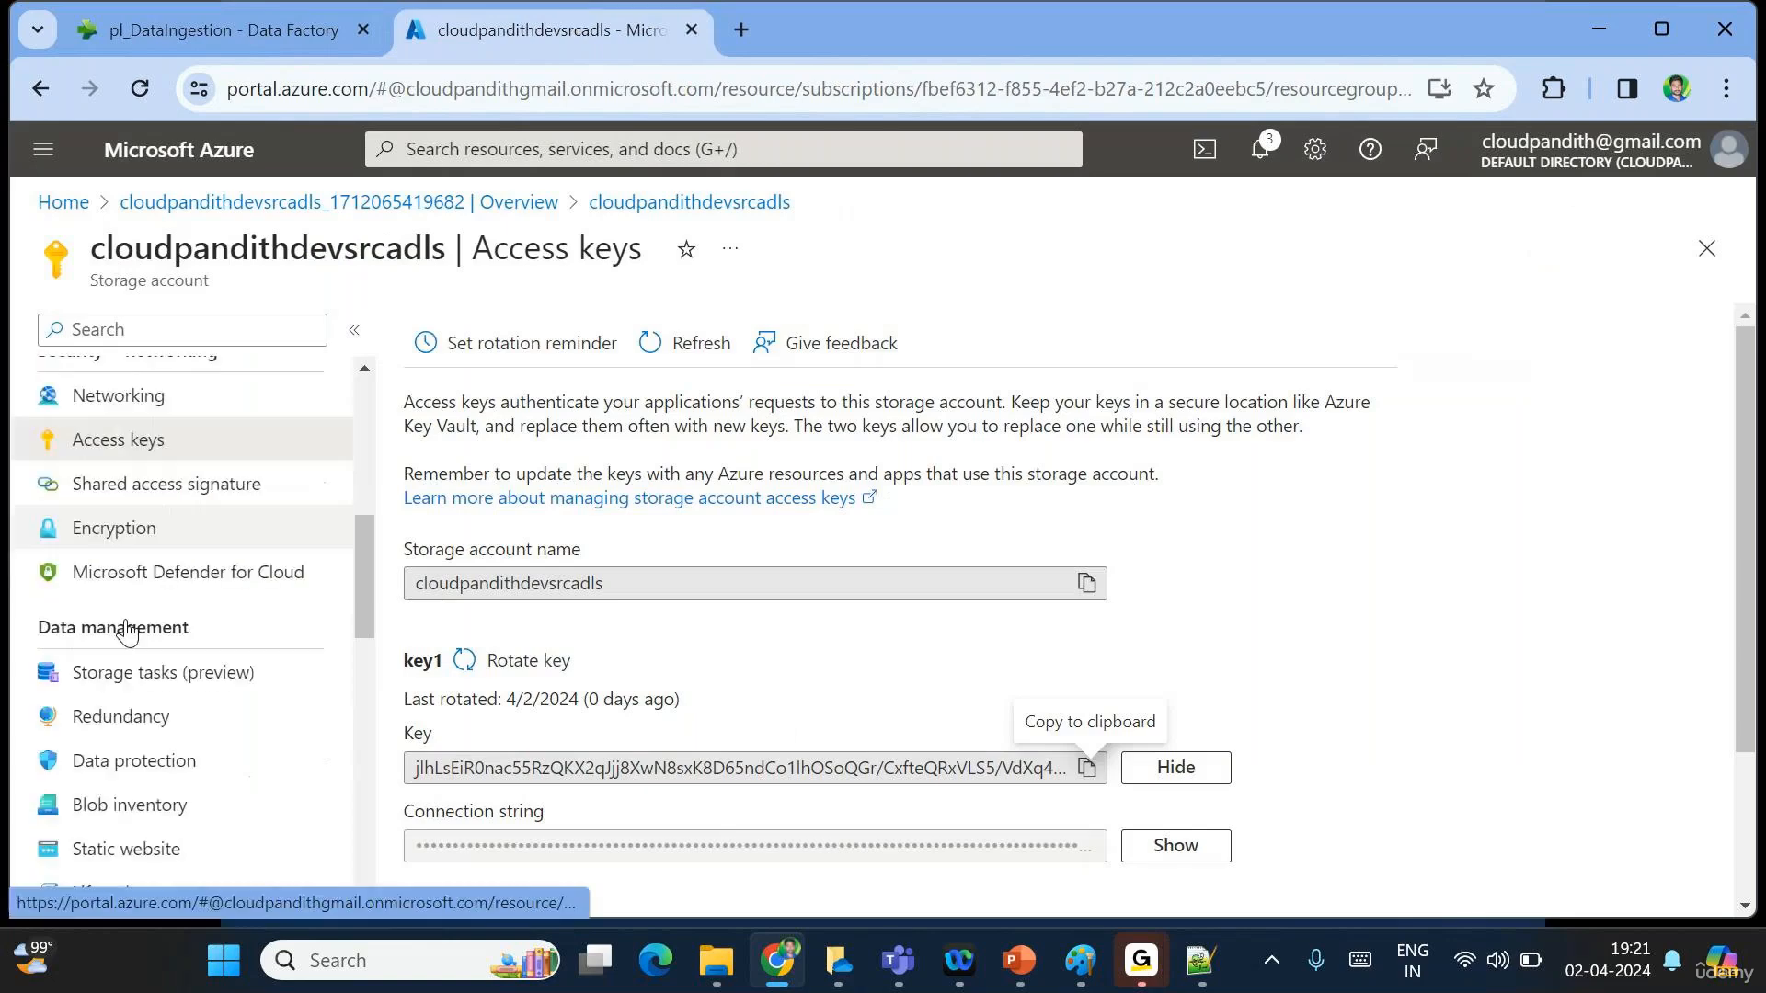
scroll(127, 631, down, 3)
scroll(207, 588, down, 3)
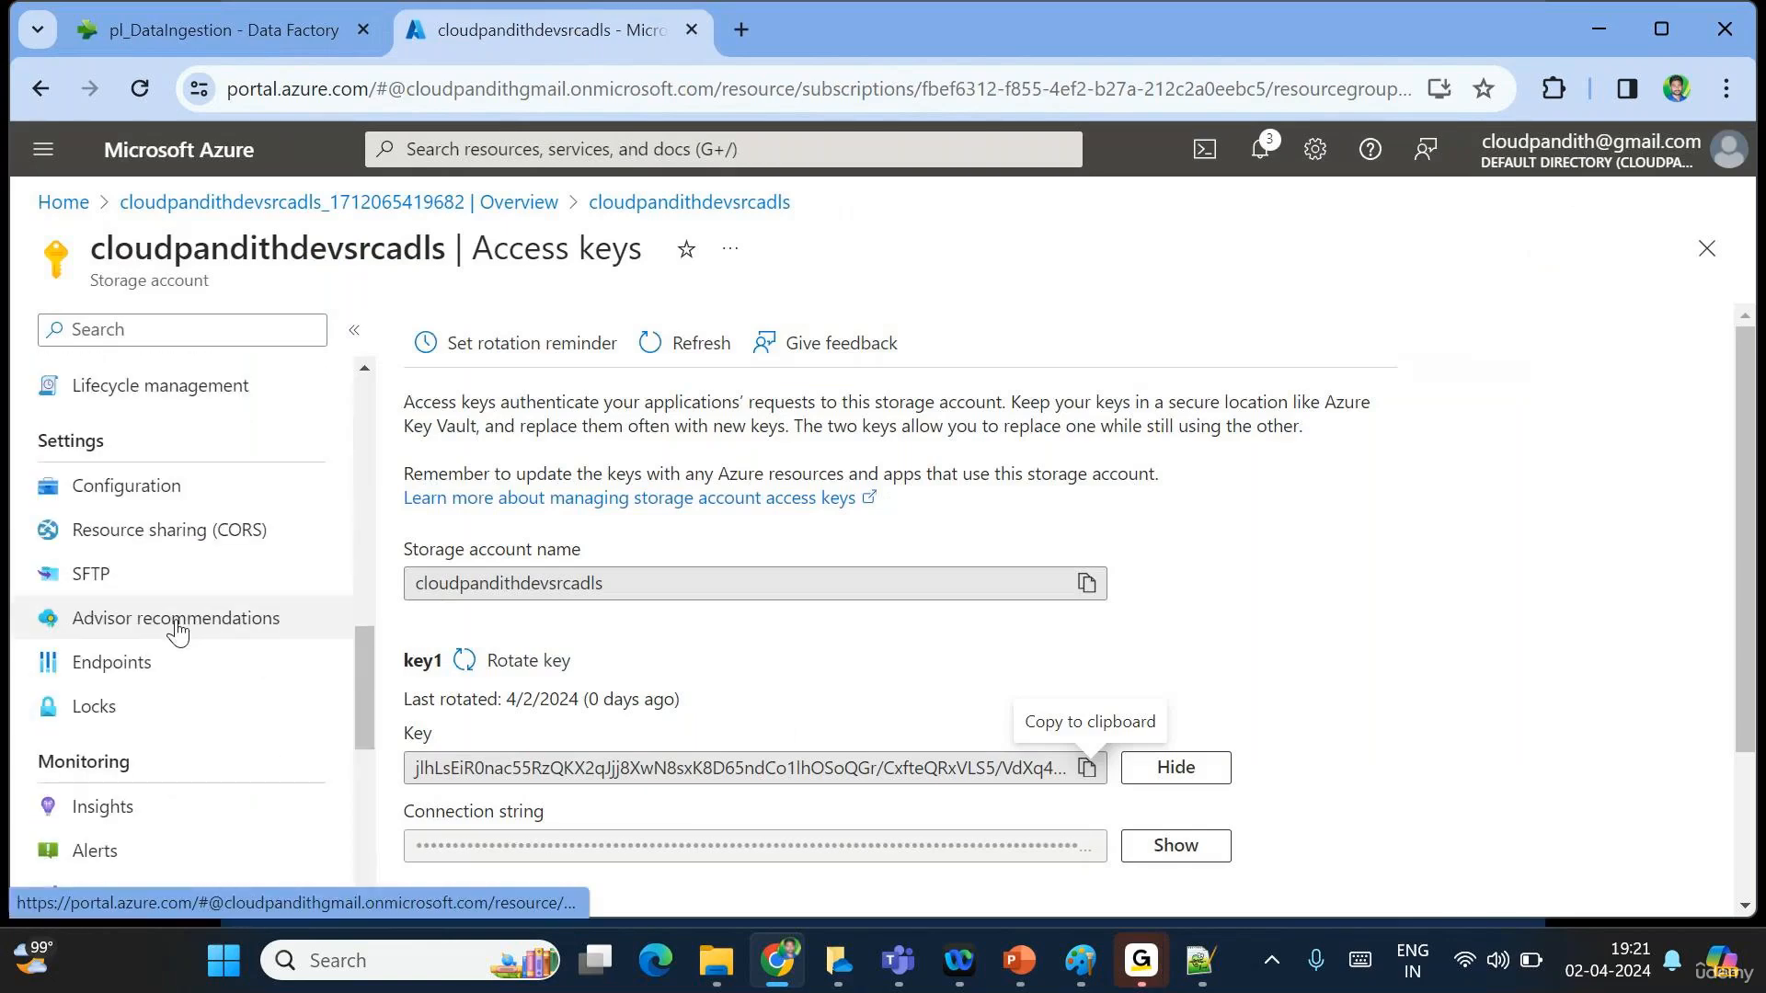
click(144, 666)
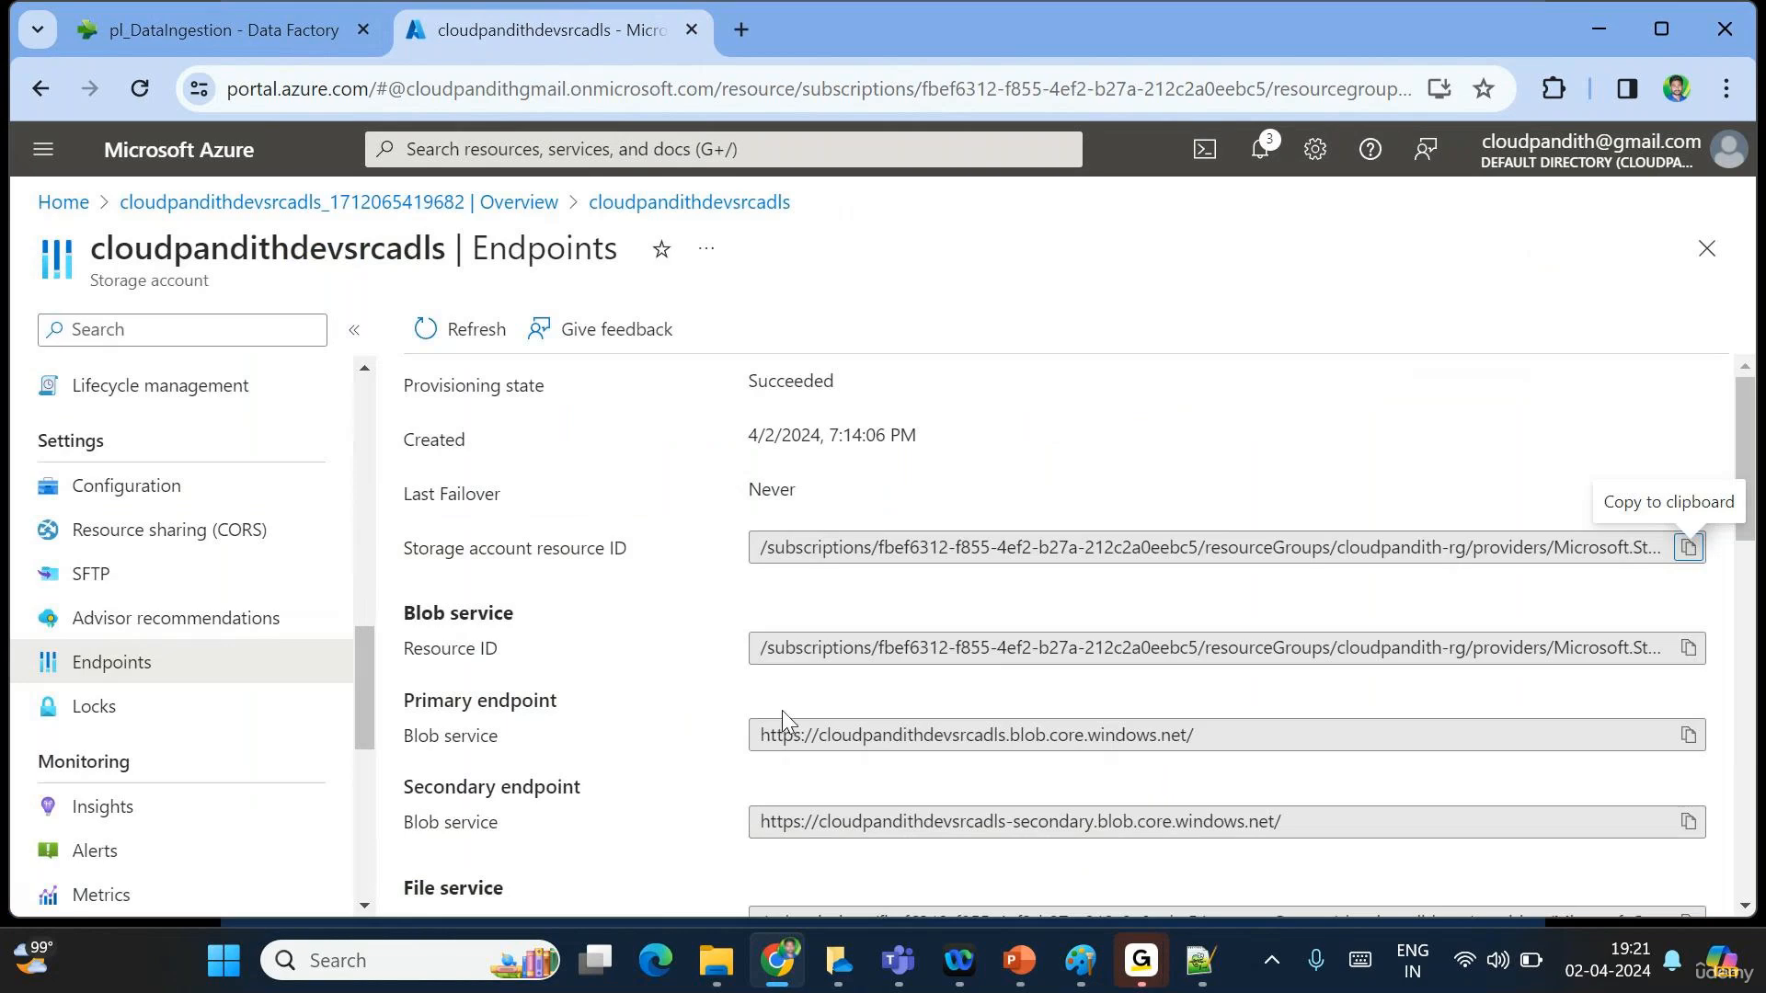
scroll(778, 726, down, 2)
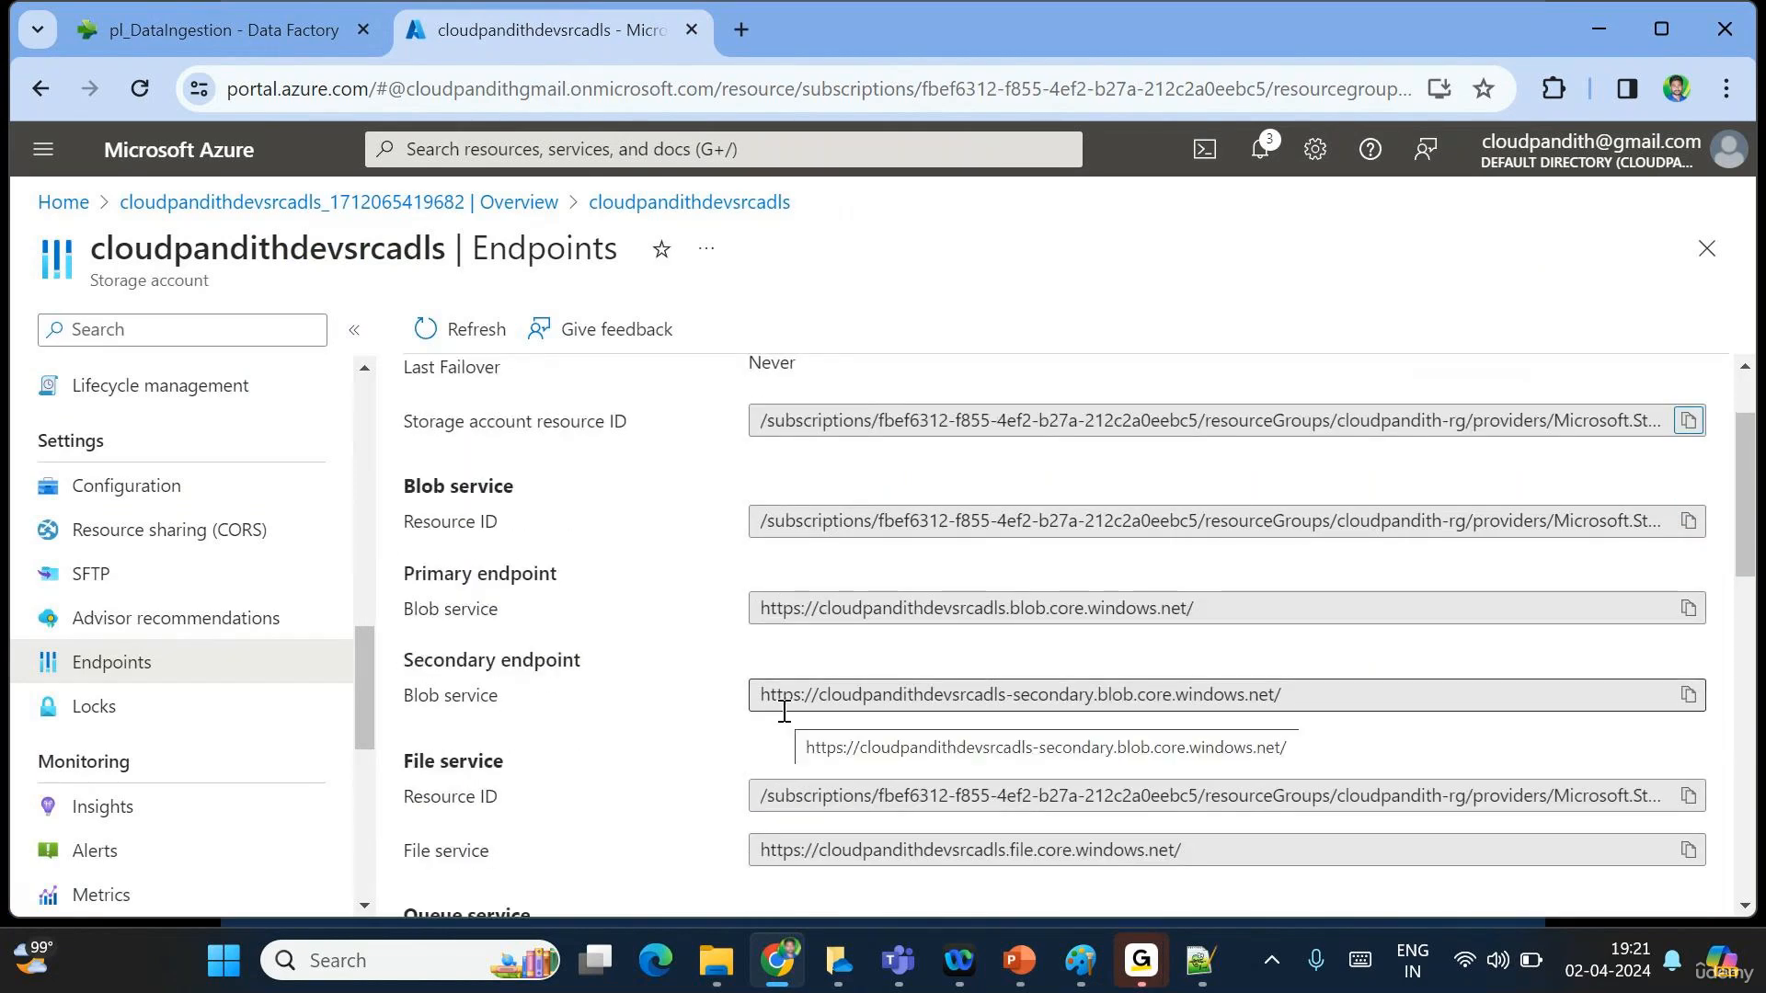
scroll(786, 720, down, 2)
scroll(784, 711, down, 3)
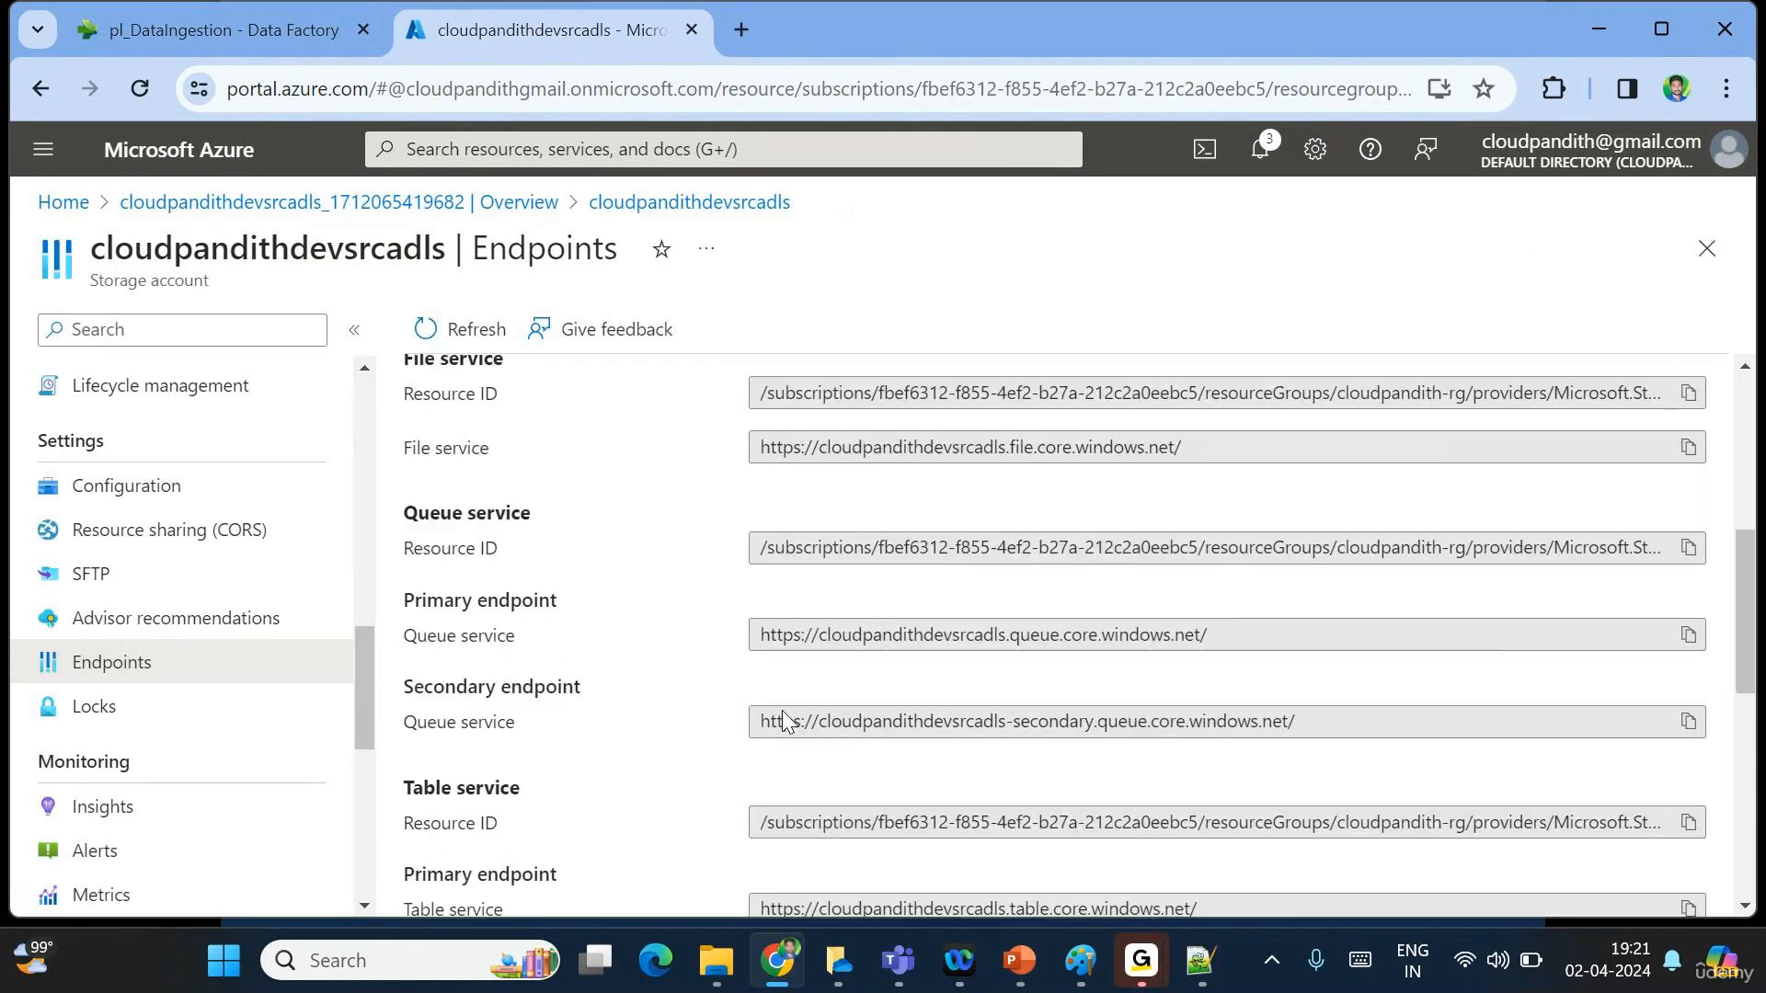
scroll(785, 720, down, 7)
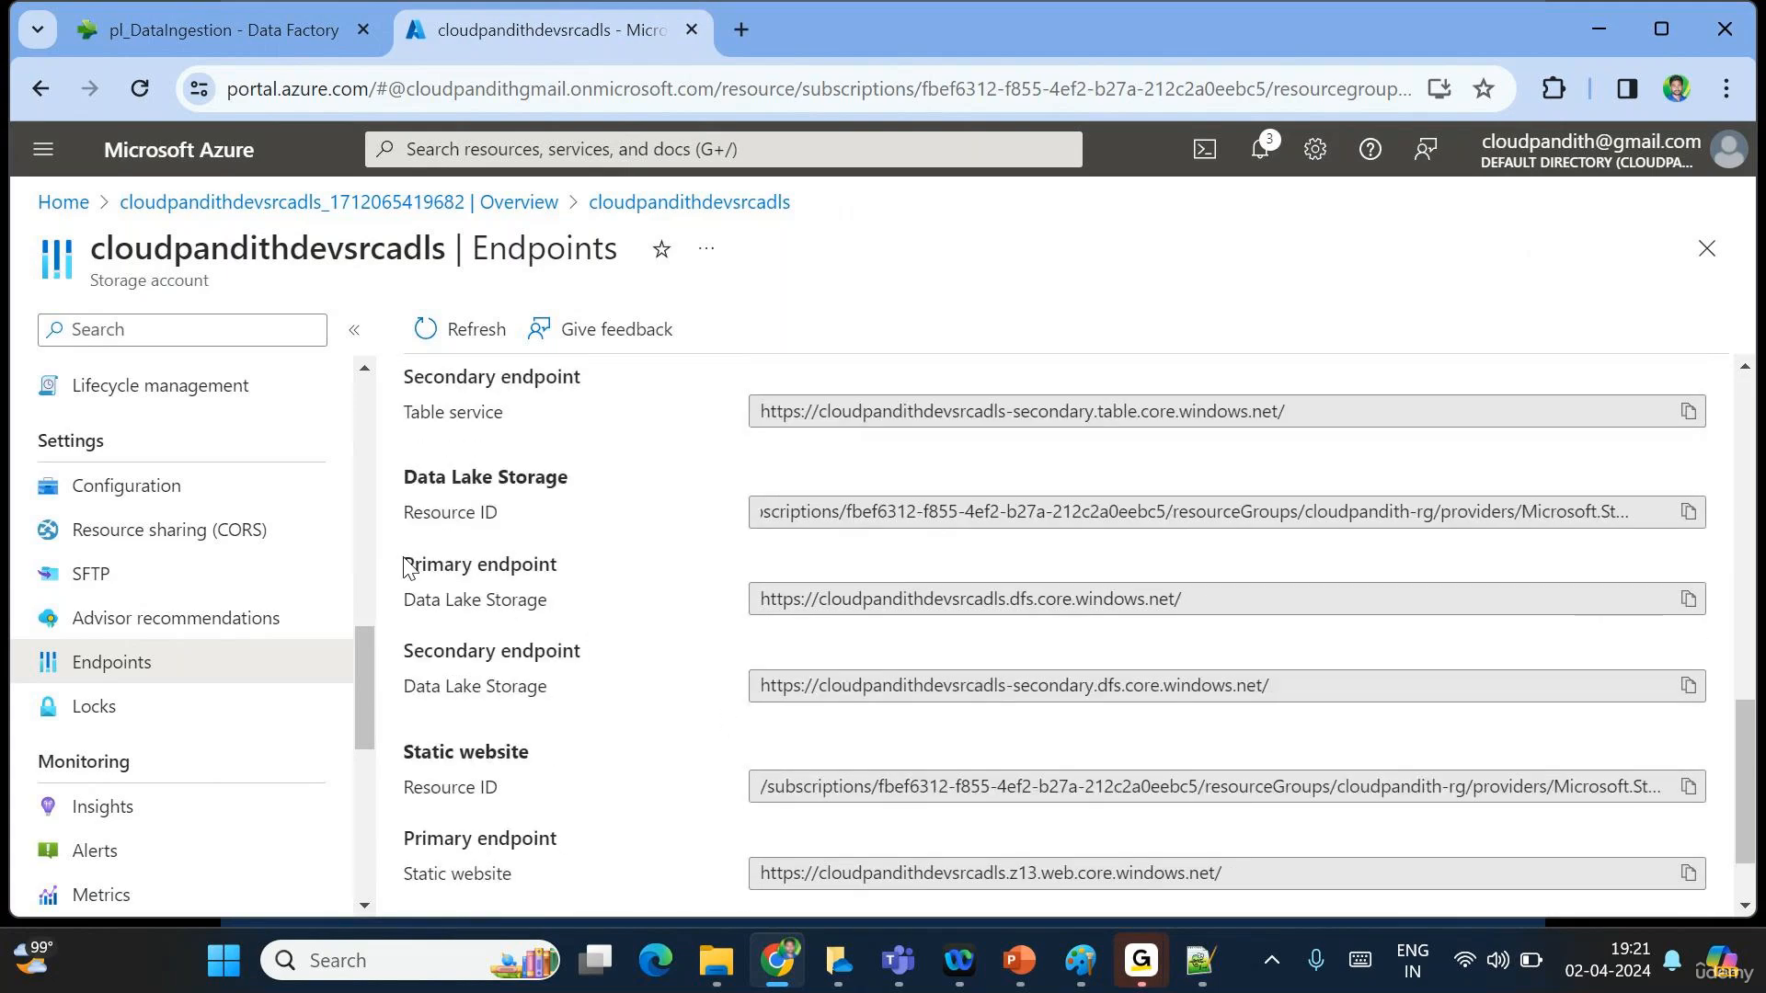
drag(404, 477, 560, 470)
drag(406, 565, 552, 564)
click(1688, 602)
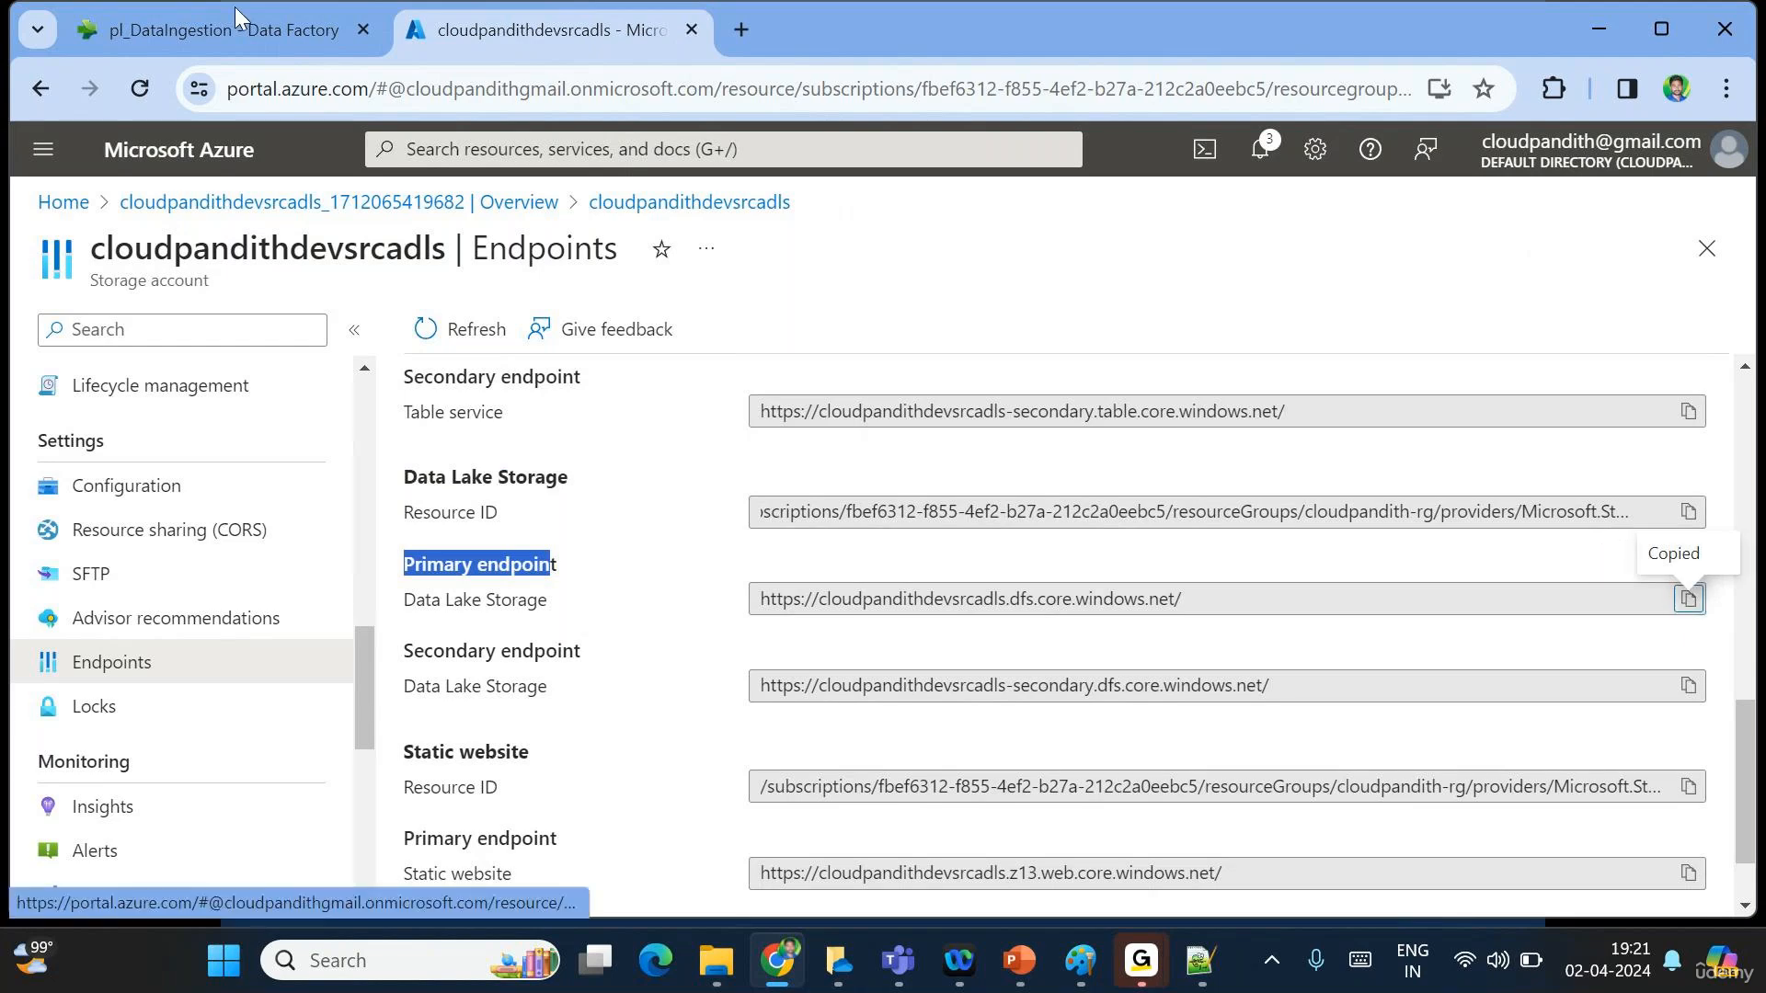
click(223, 29)
double_click(881, 488)
key(ctrl+a)
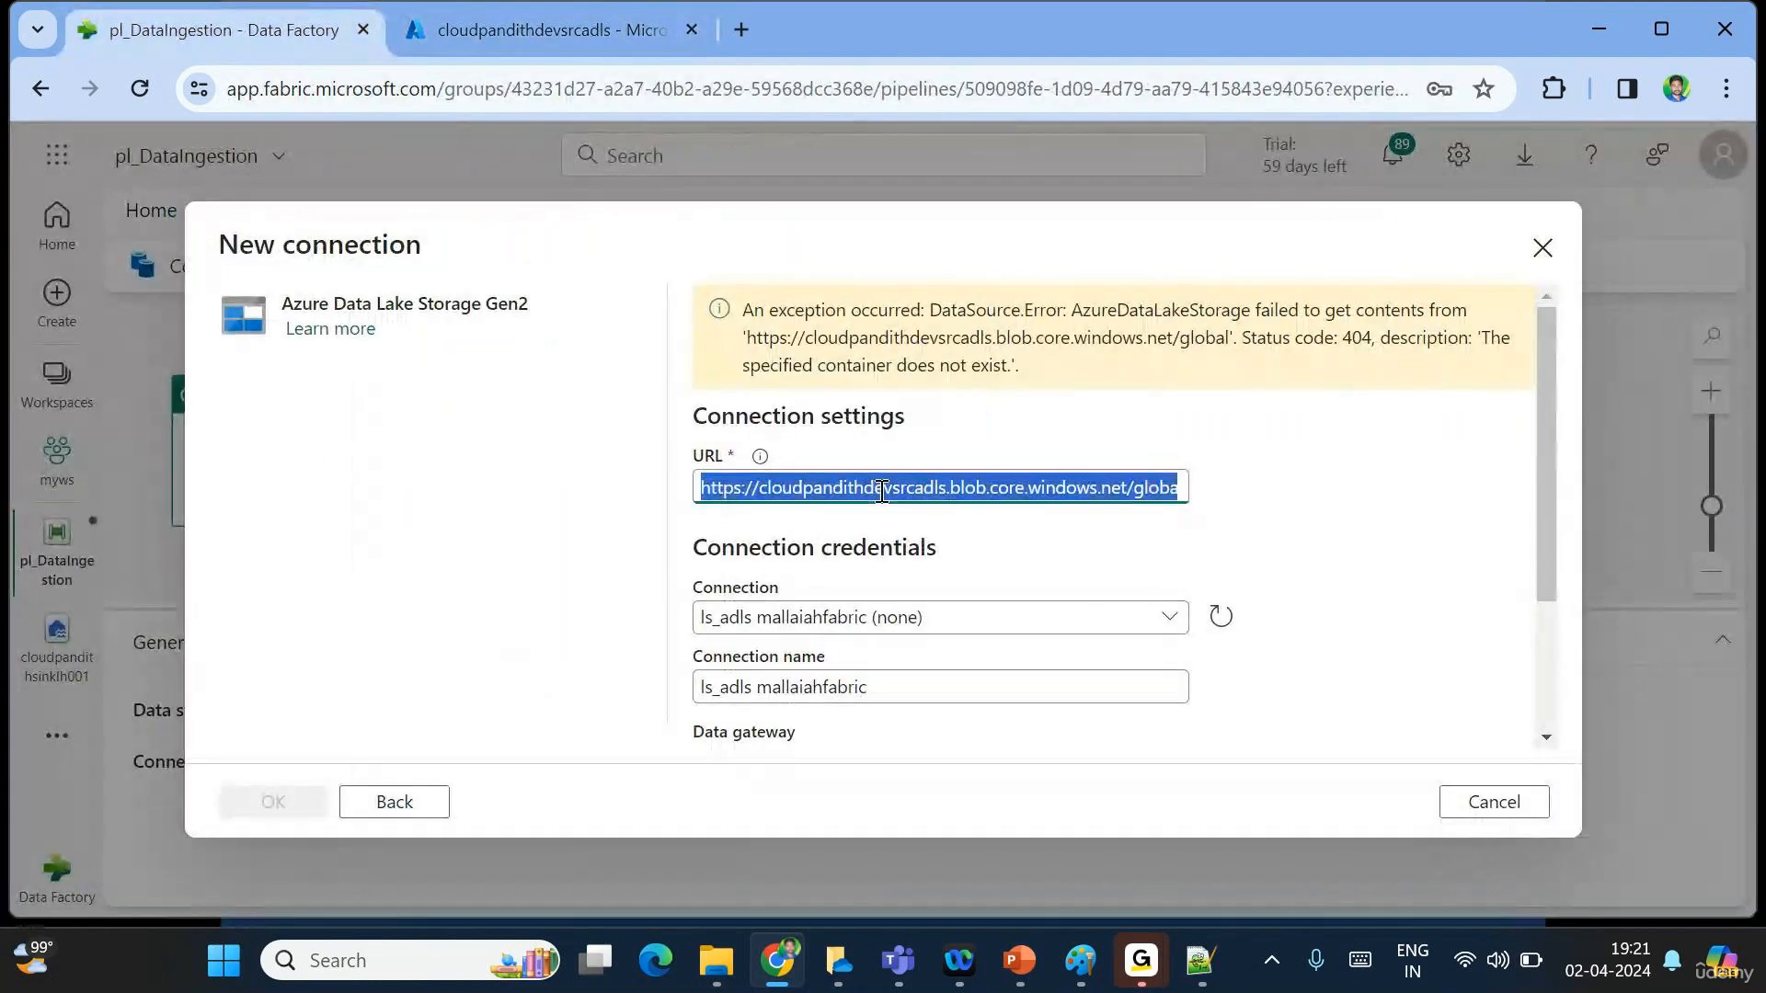
key(ctrl+v)
Name the connection ls_adls_updated and set its authentication kind to Account key.
scroll(1009, 616, down, 3)
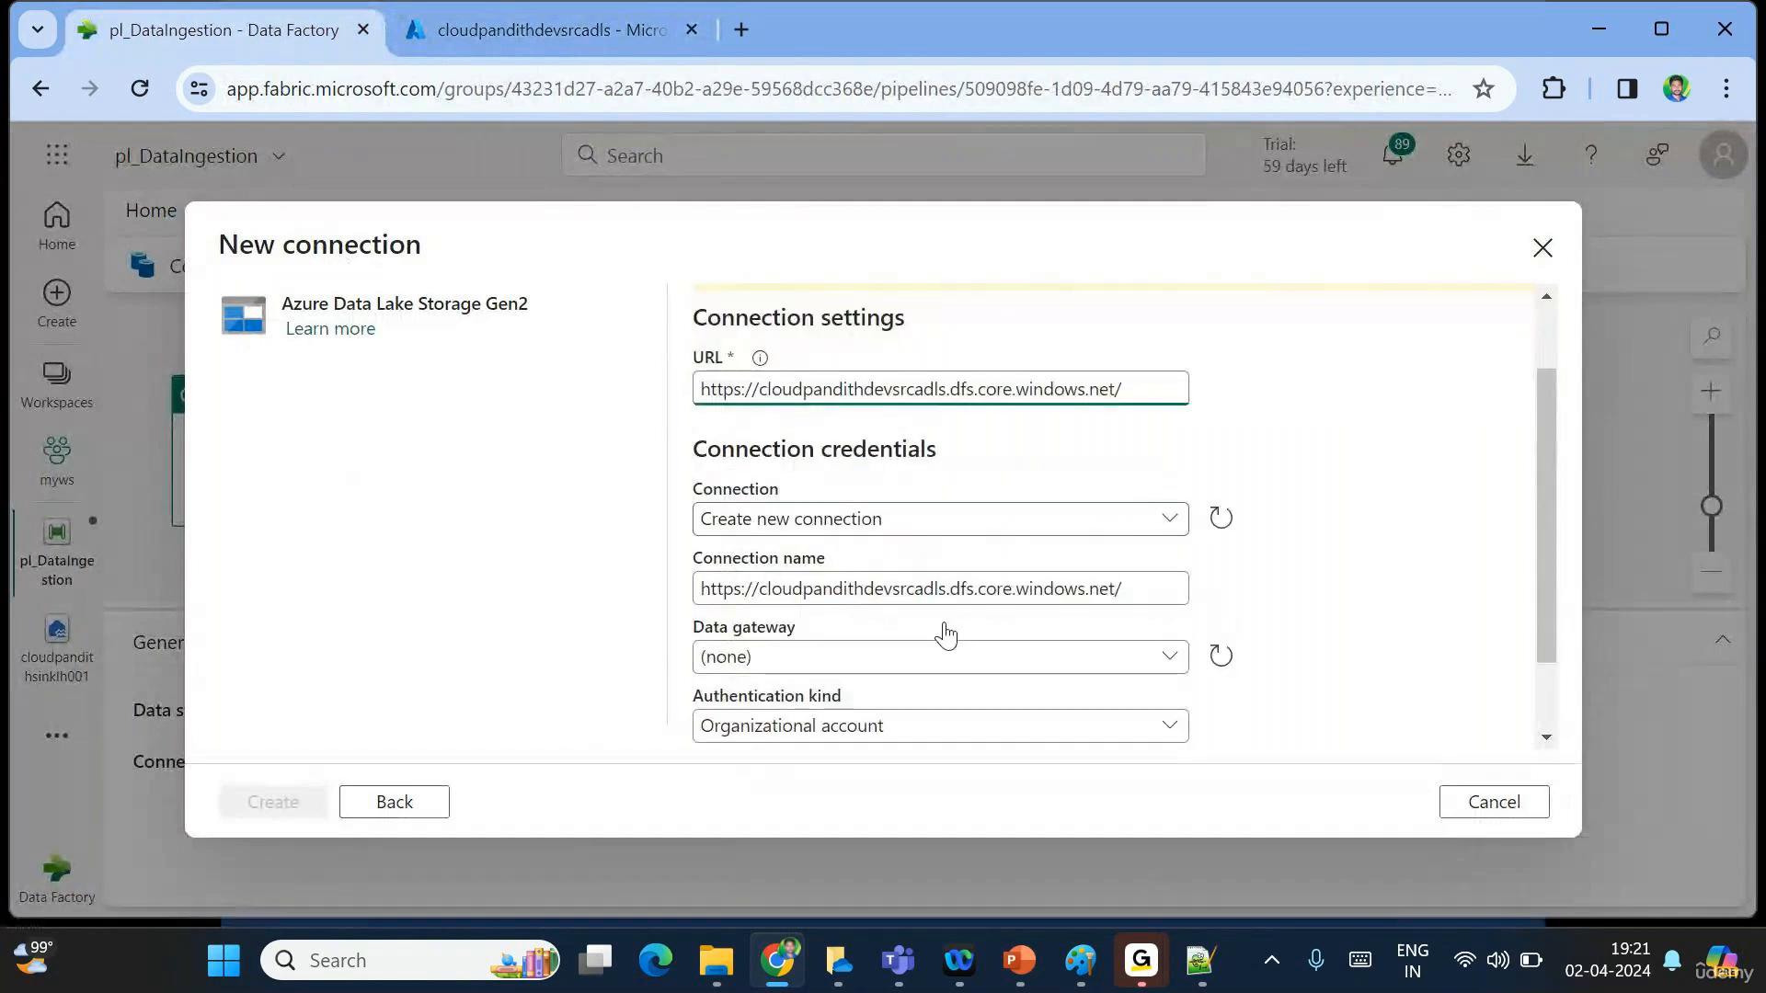
double_click(814, 490)
text(ls)
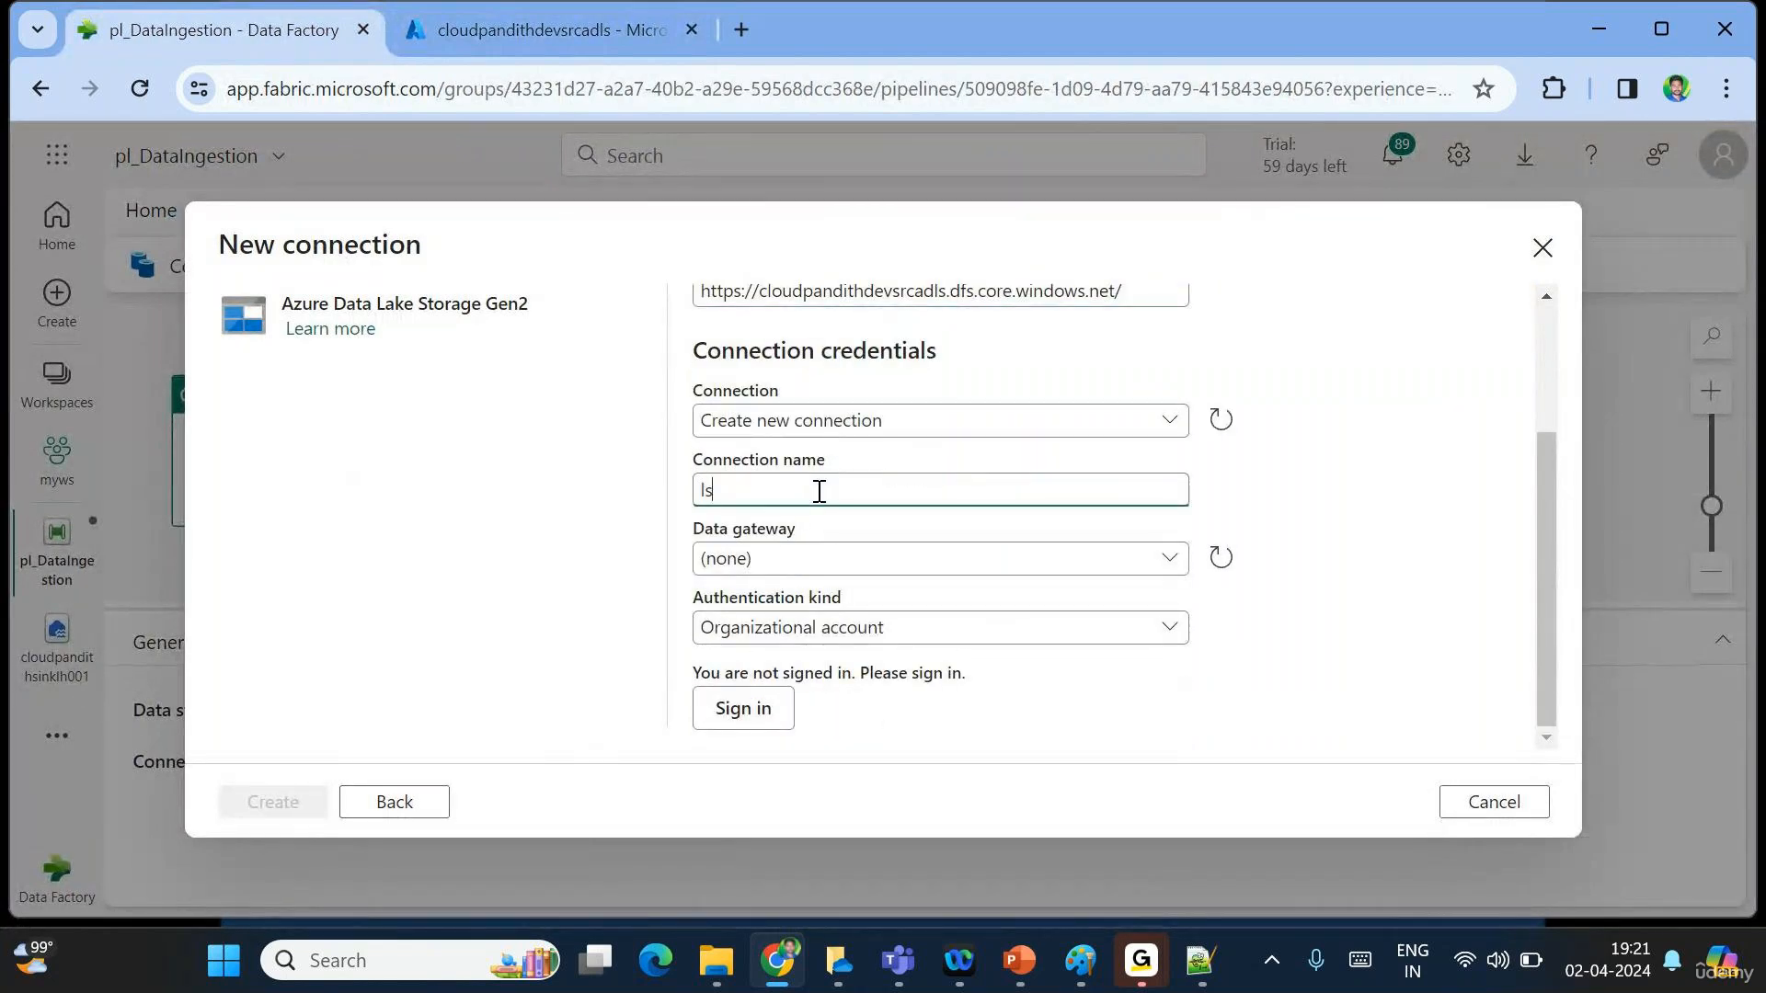
text(_adls_updated)
click(807, 630)
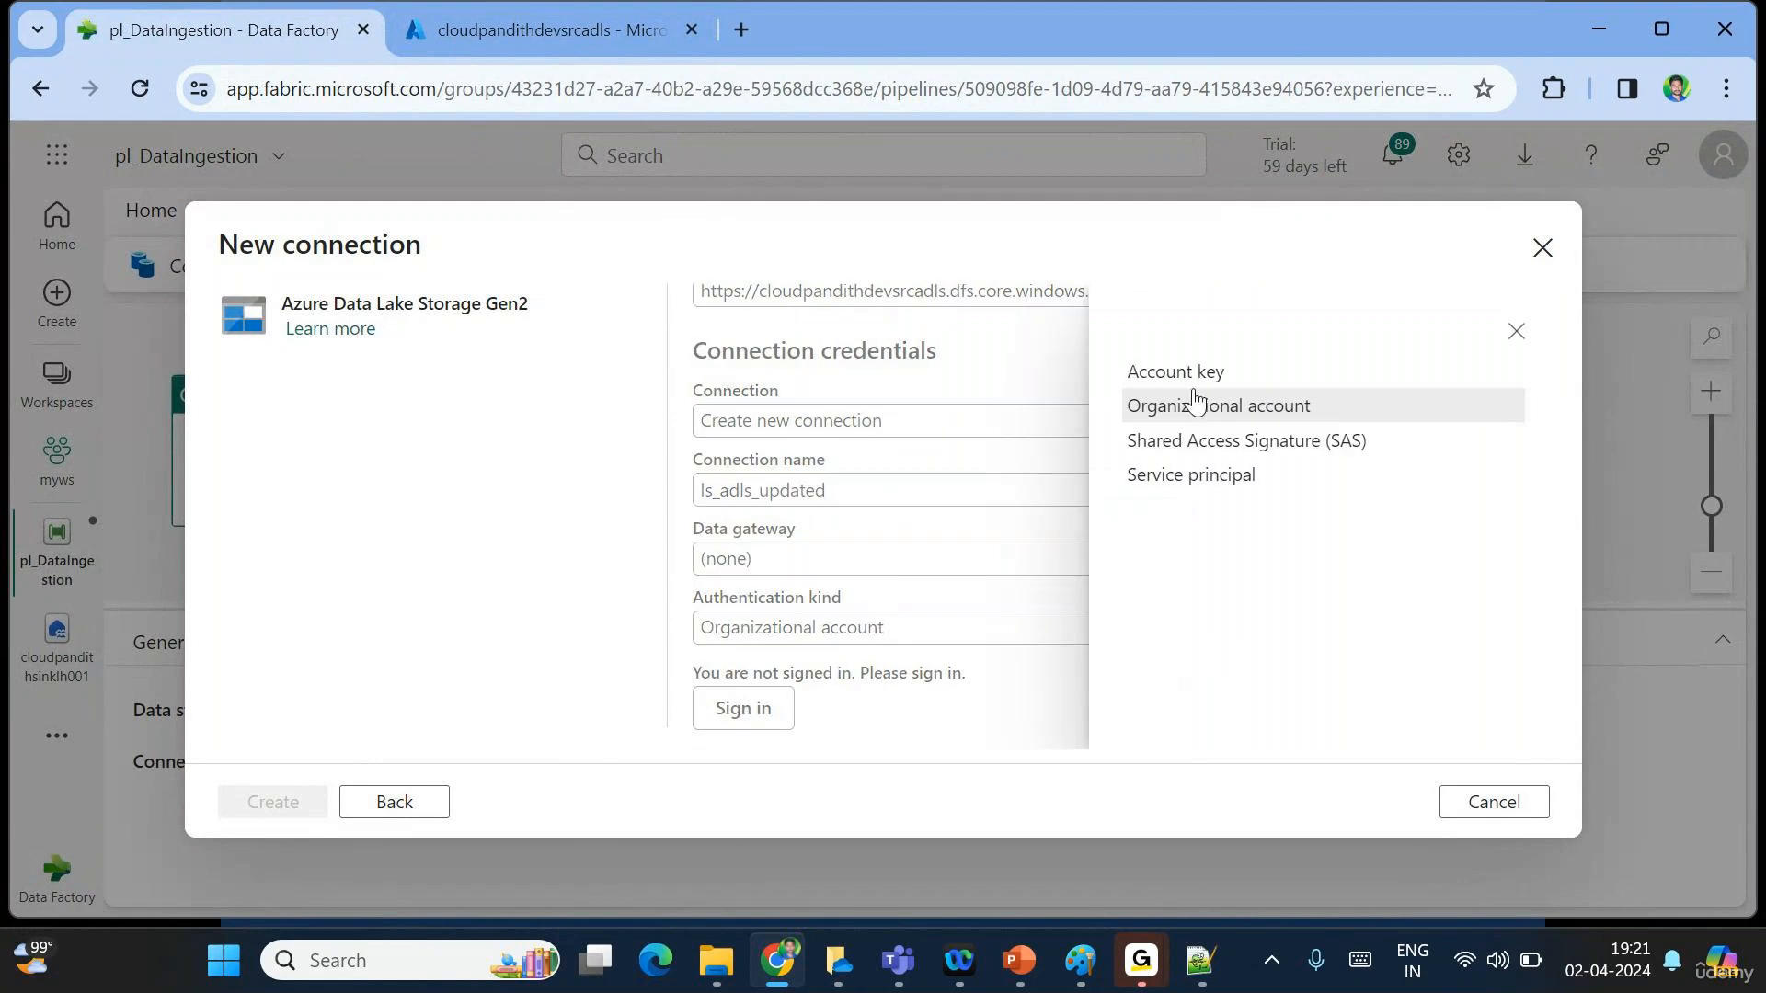
click(1181, 373)
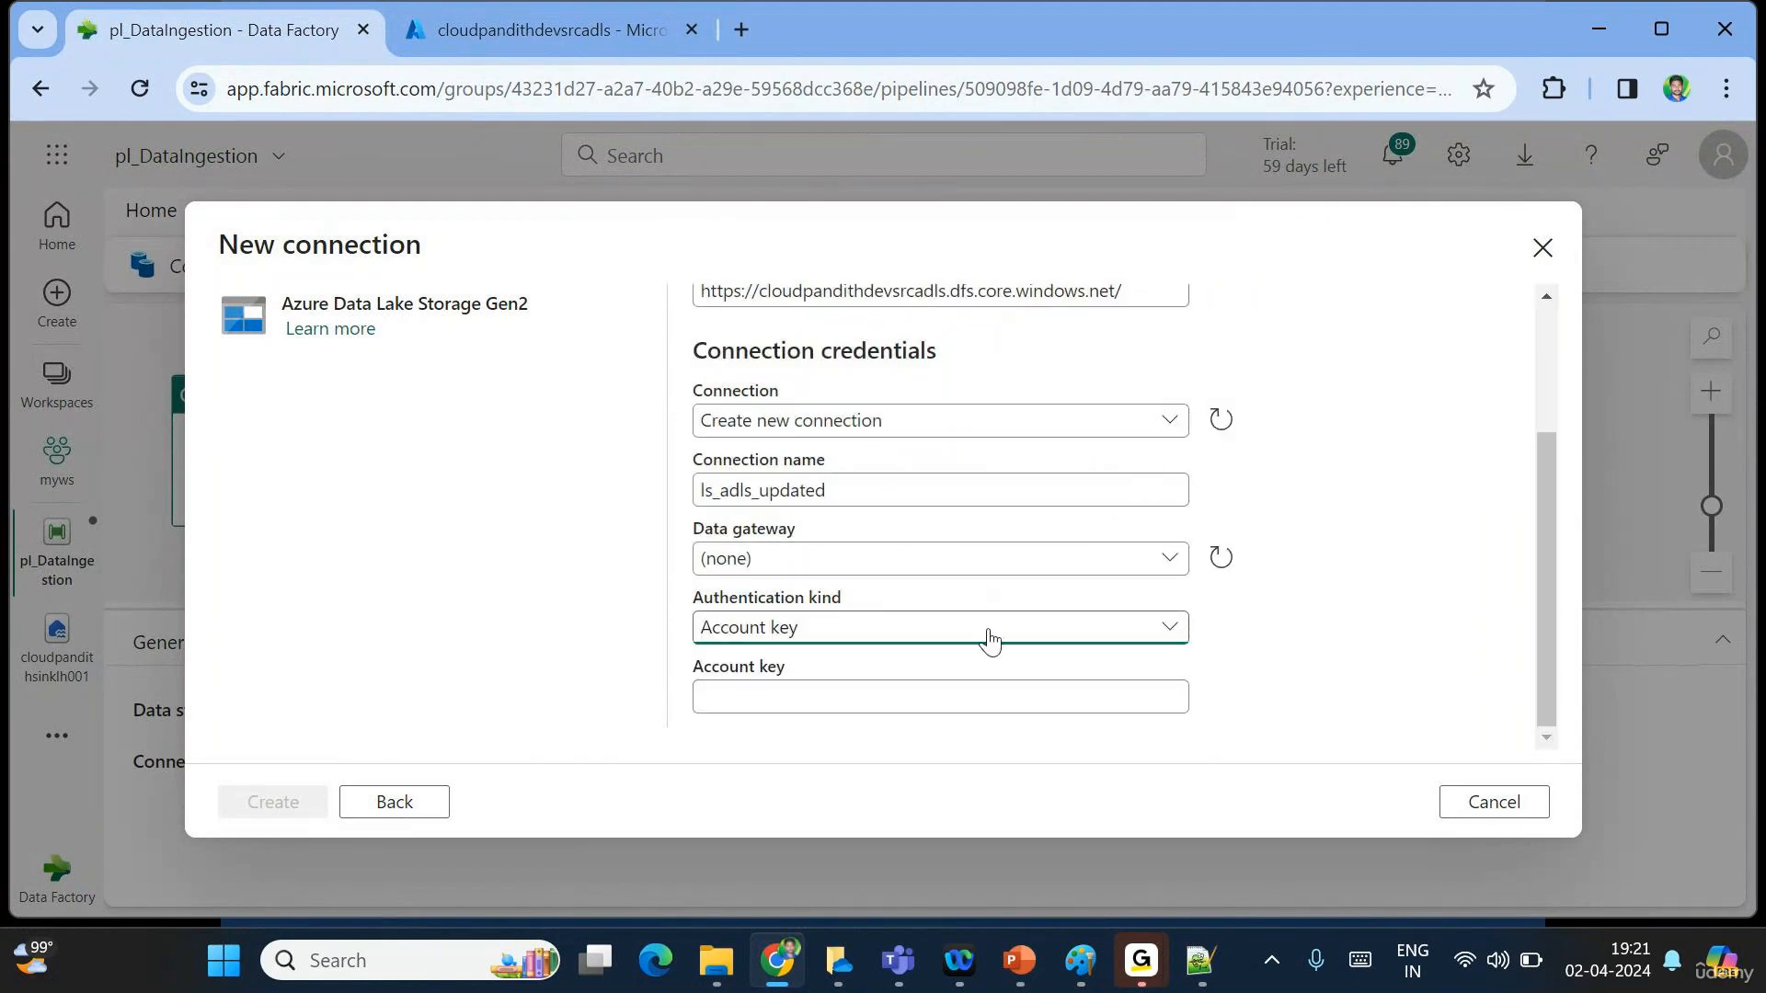
Copy the storage account's key1 from the Azure portal, paste it as the account key in Fabric and create the connection.
click(730, 699)
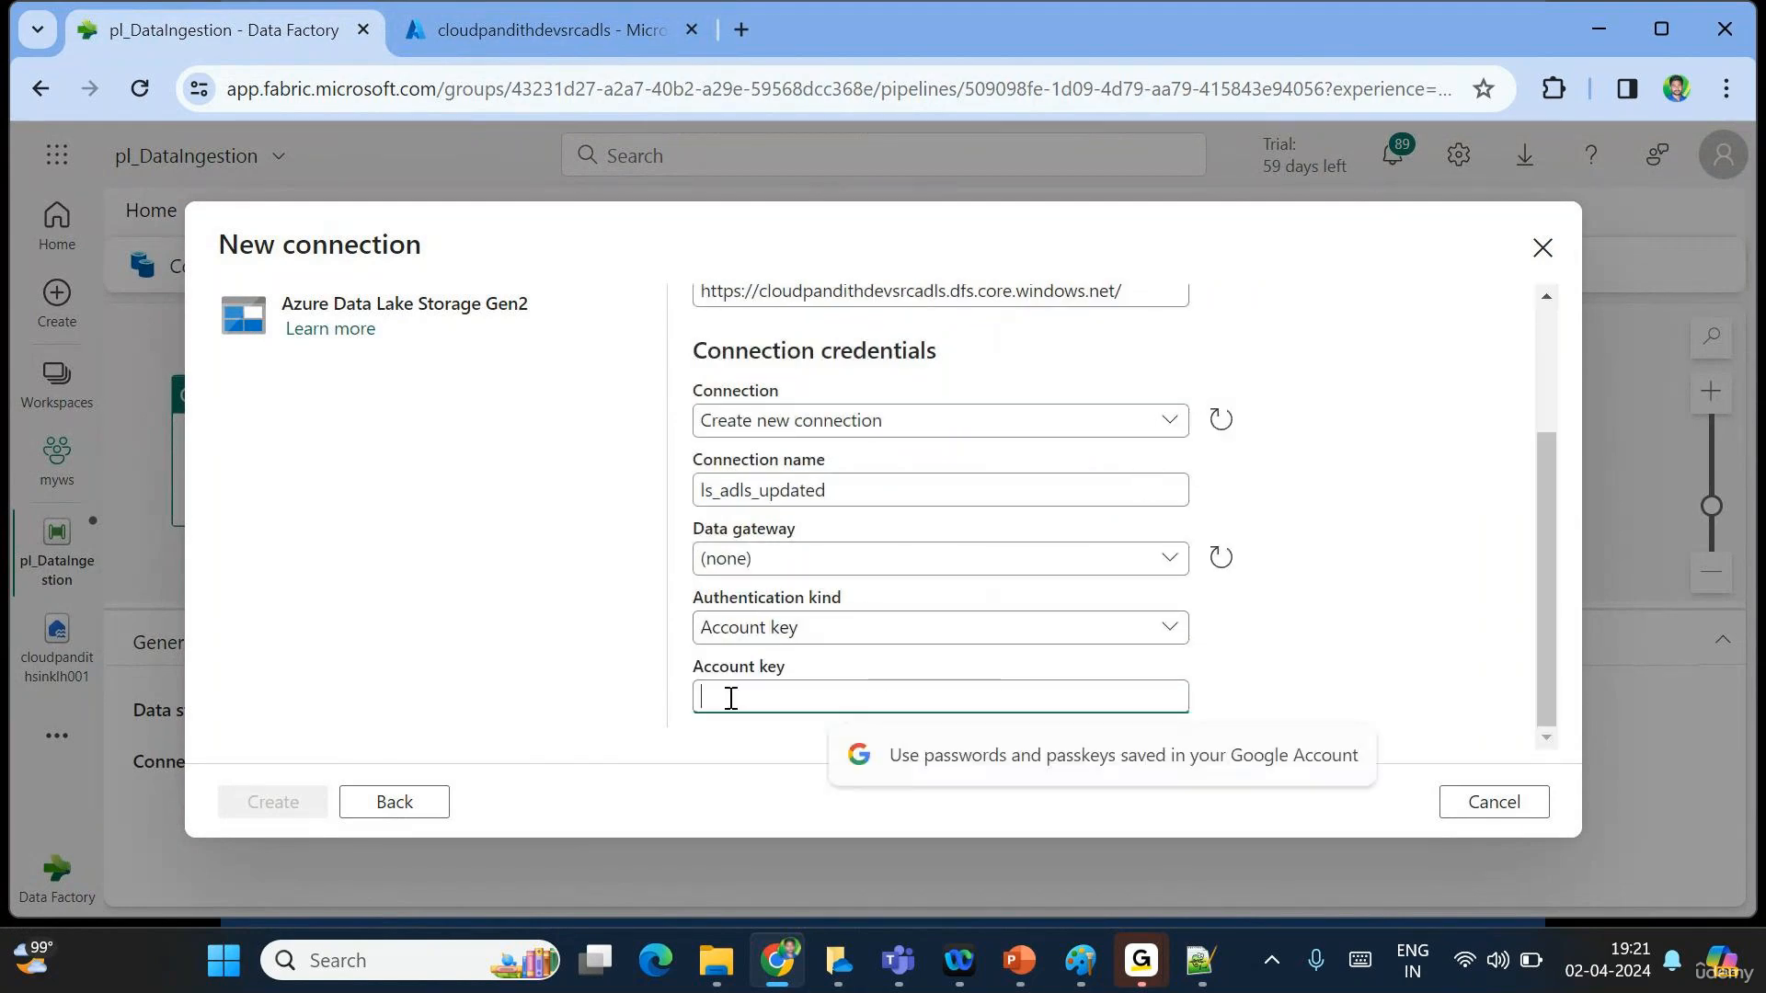
click(534, 20)
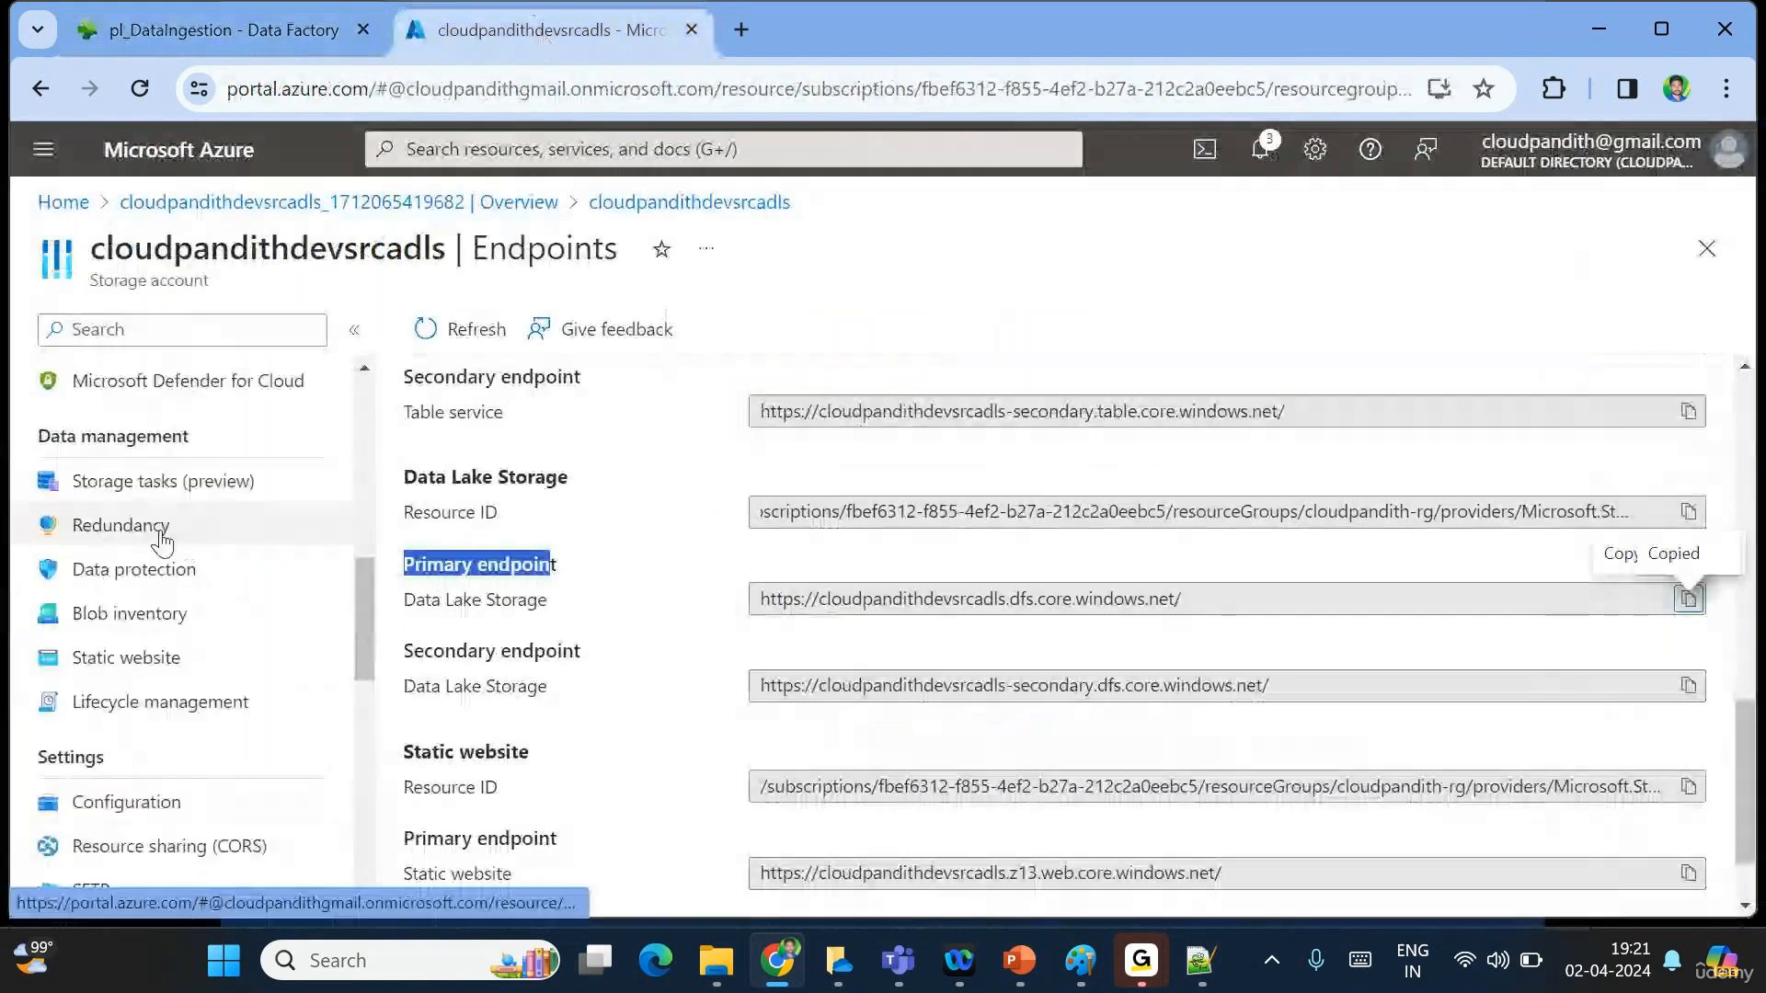
scroll(163, 542, up, 3)
click(151, 540)
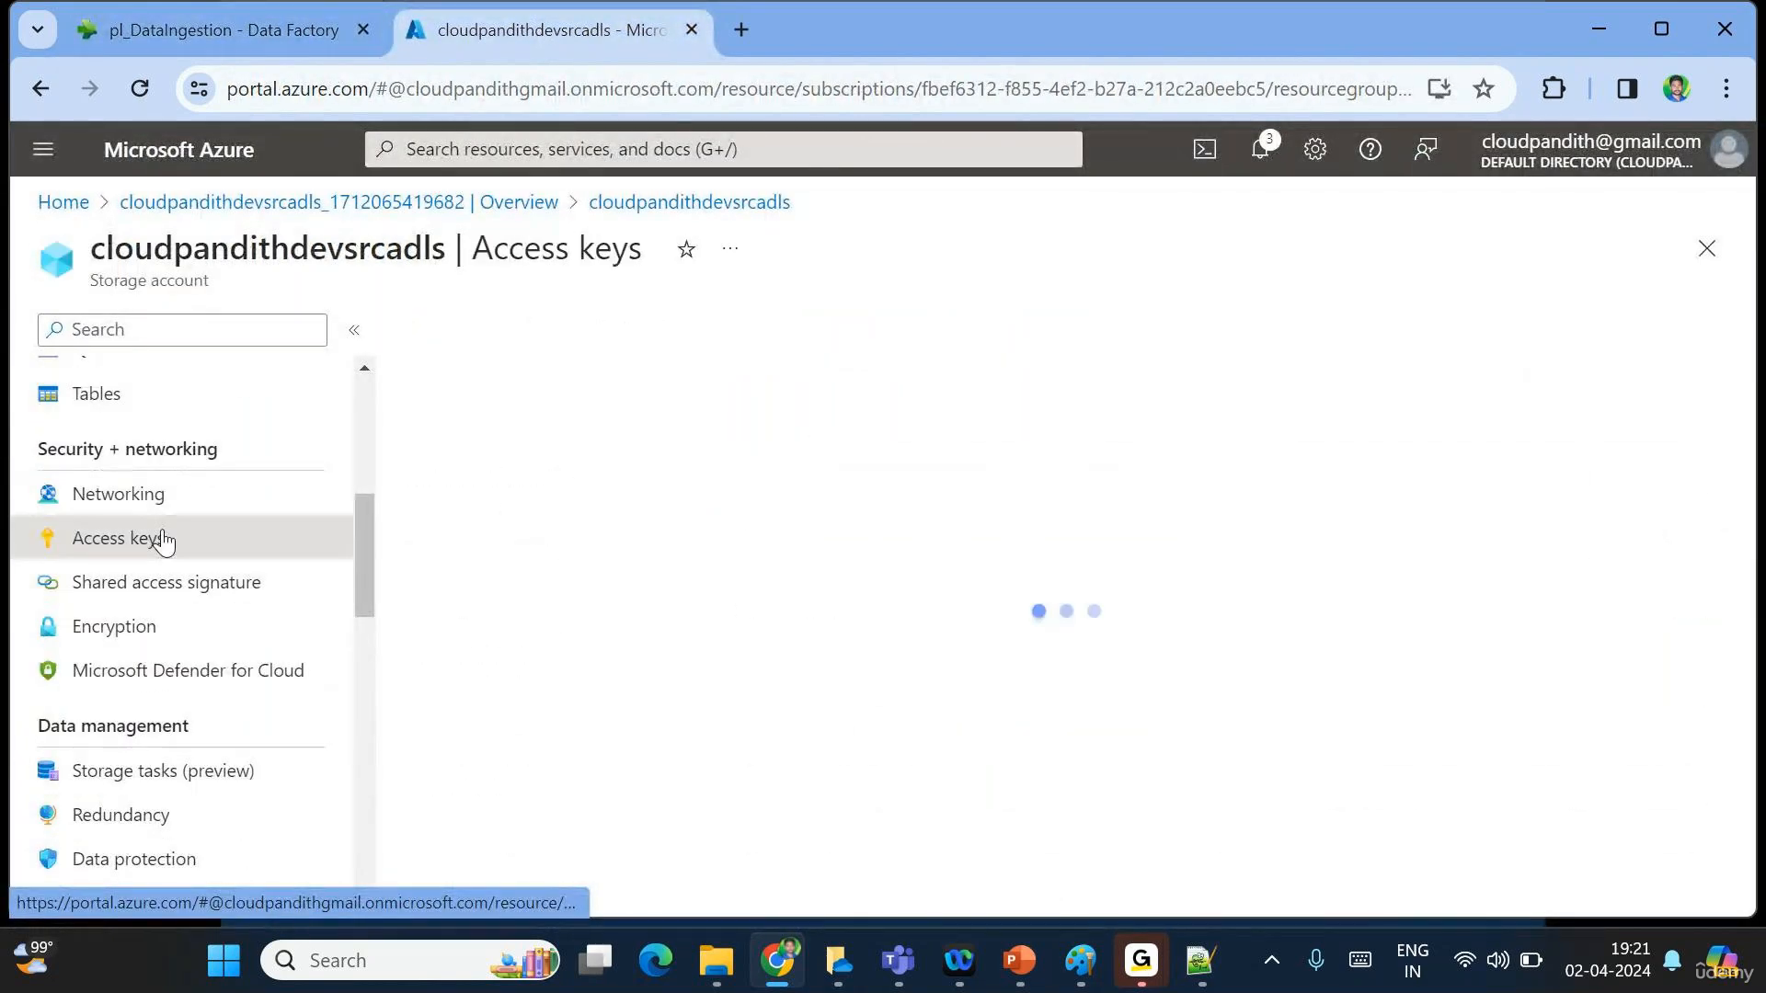
click(1176, 767)
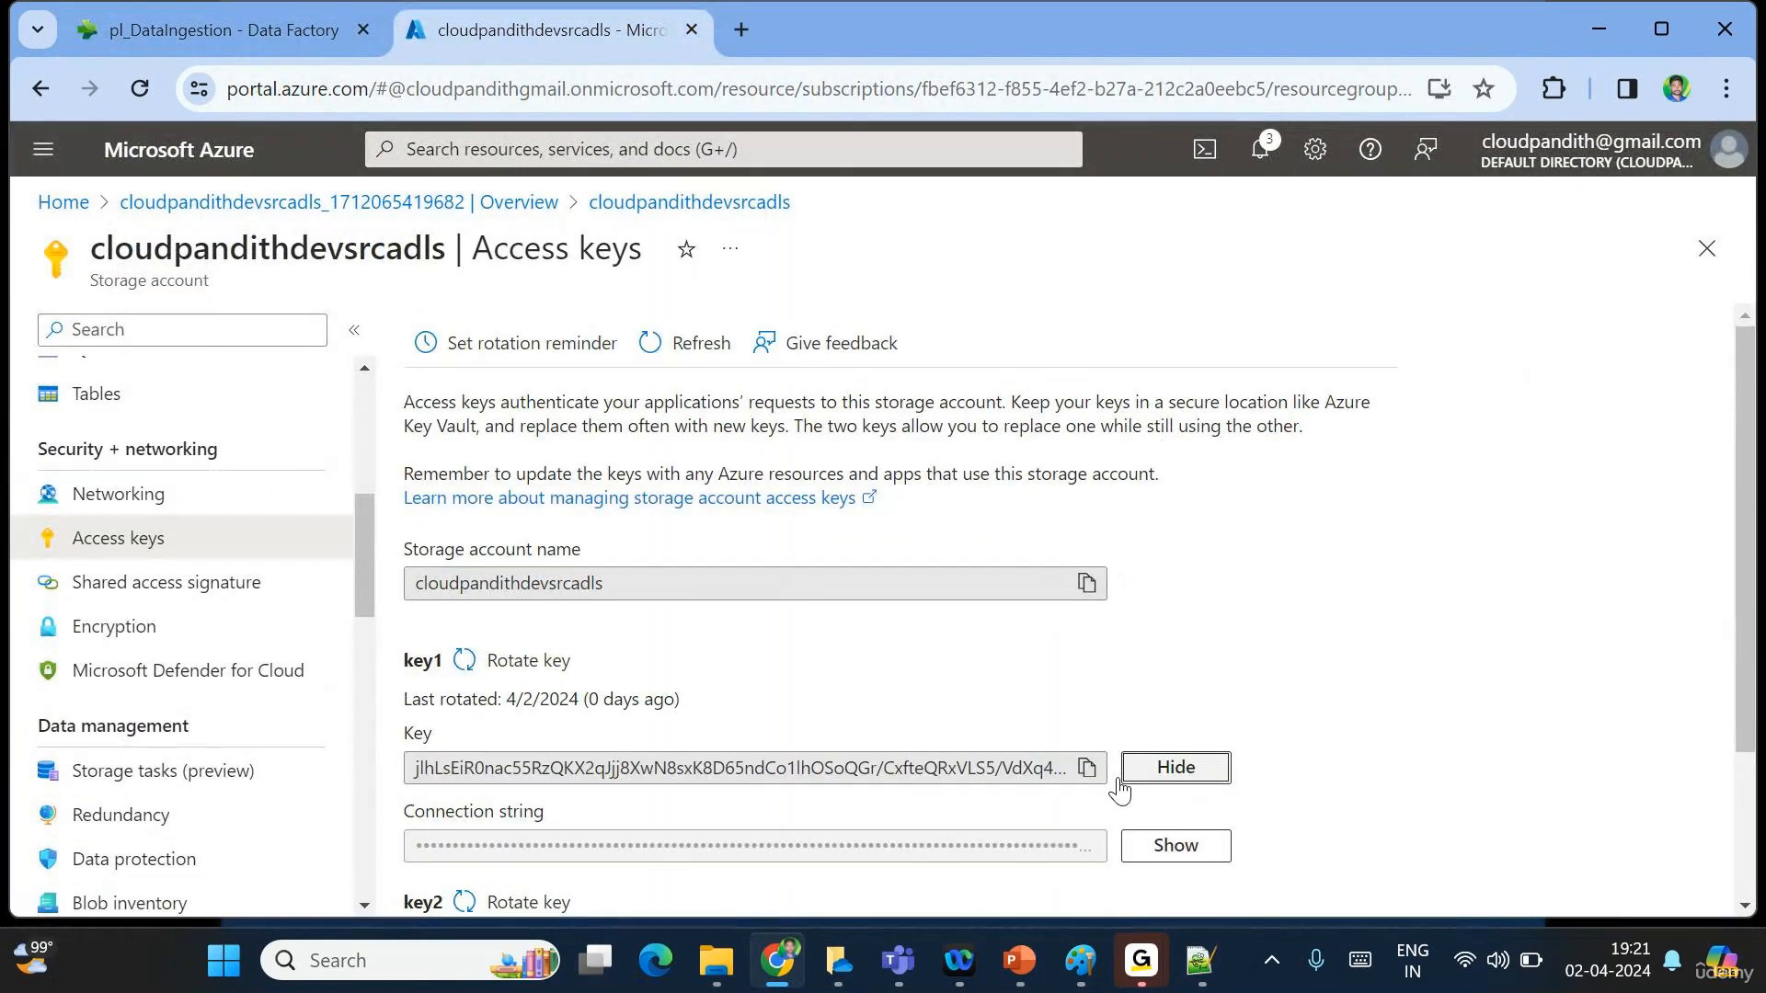
click(1087, 767)
click(221, 30)
key(ctrl+v)
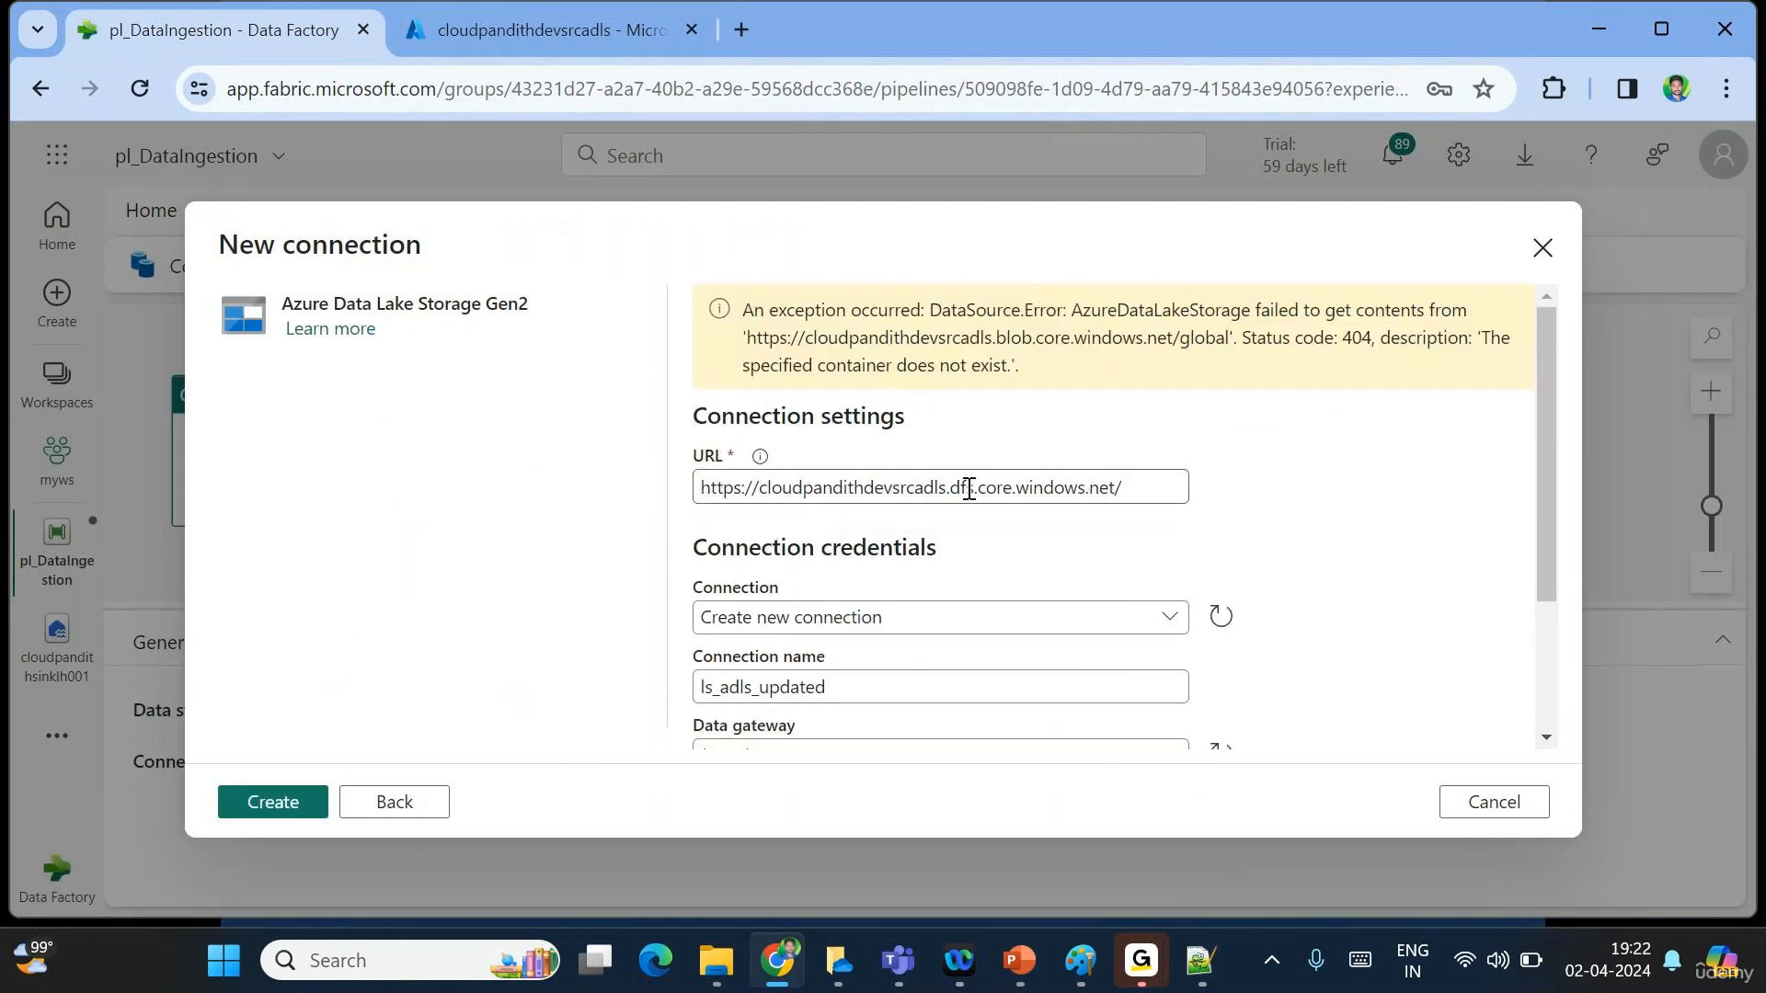
double_click(969, 488)
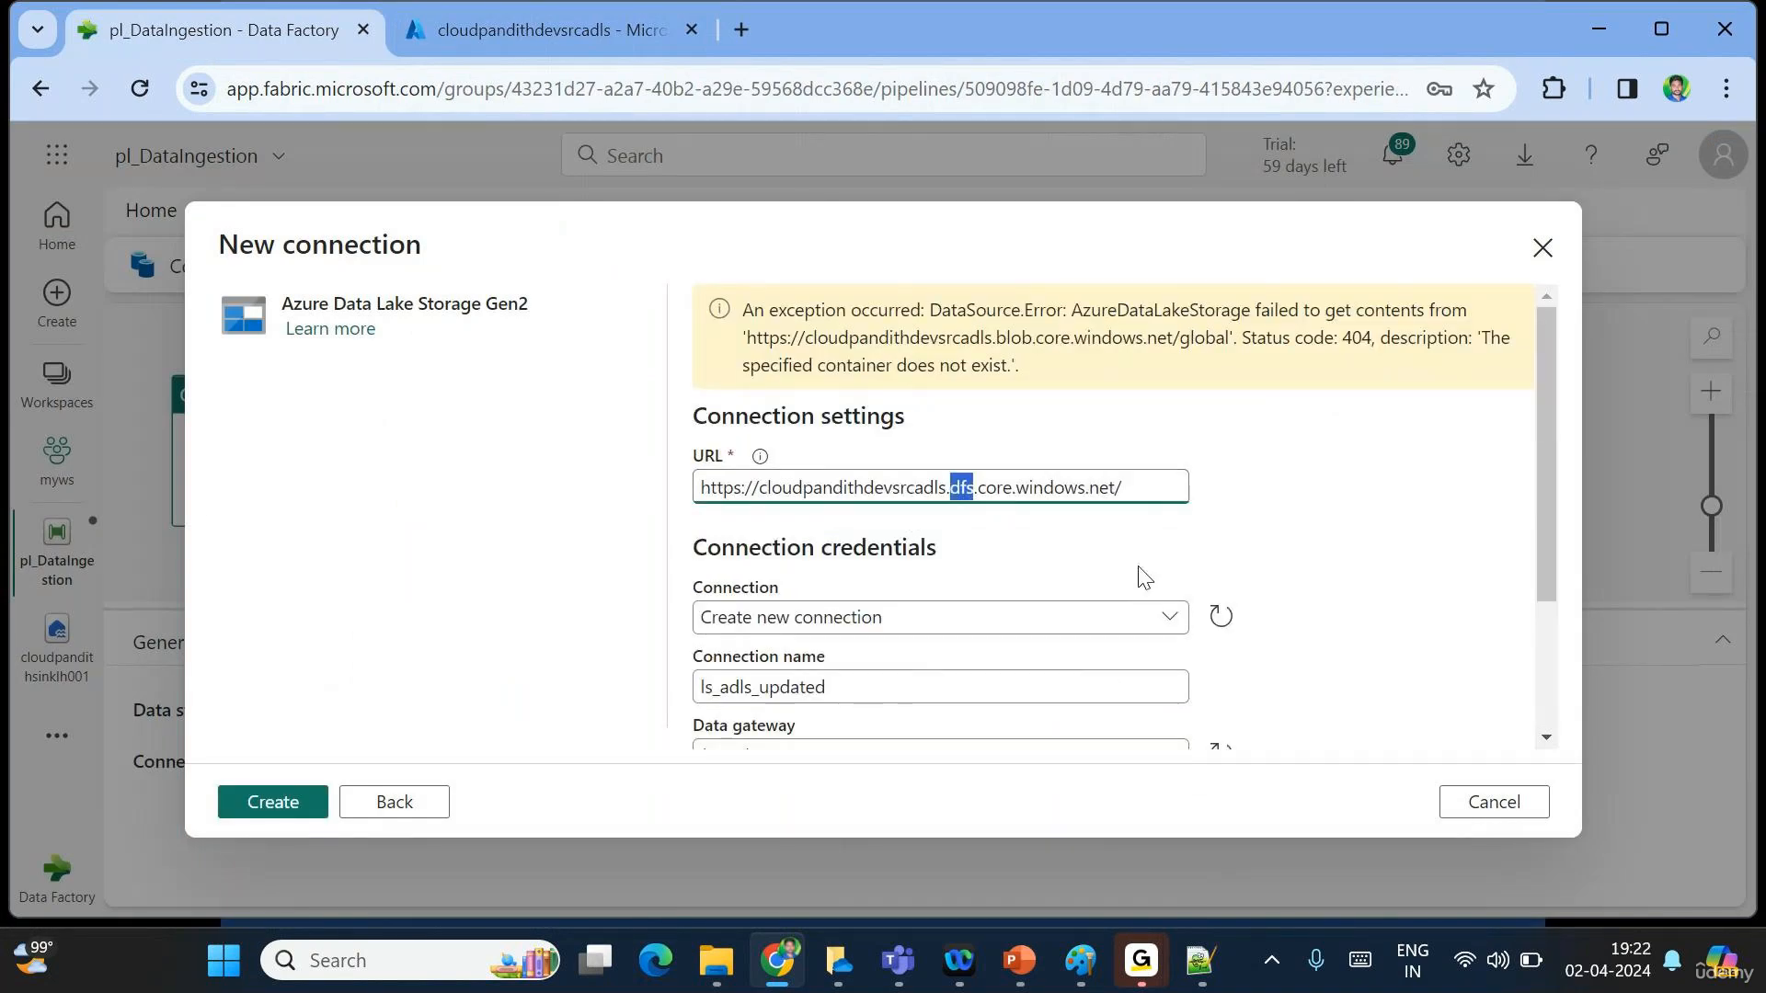
click(264, 811)
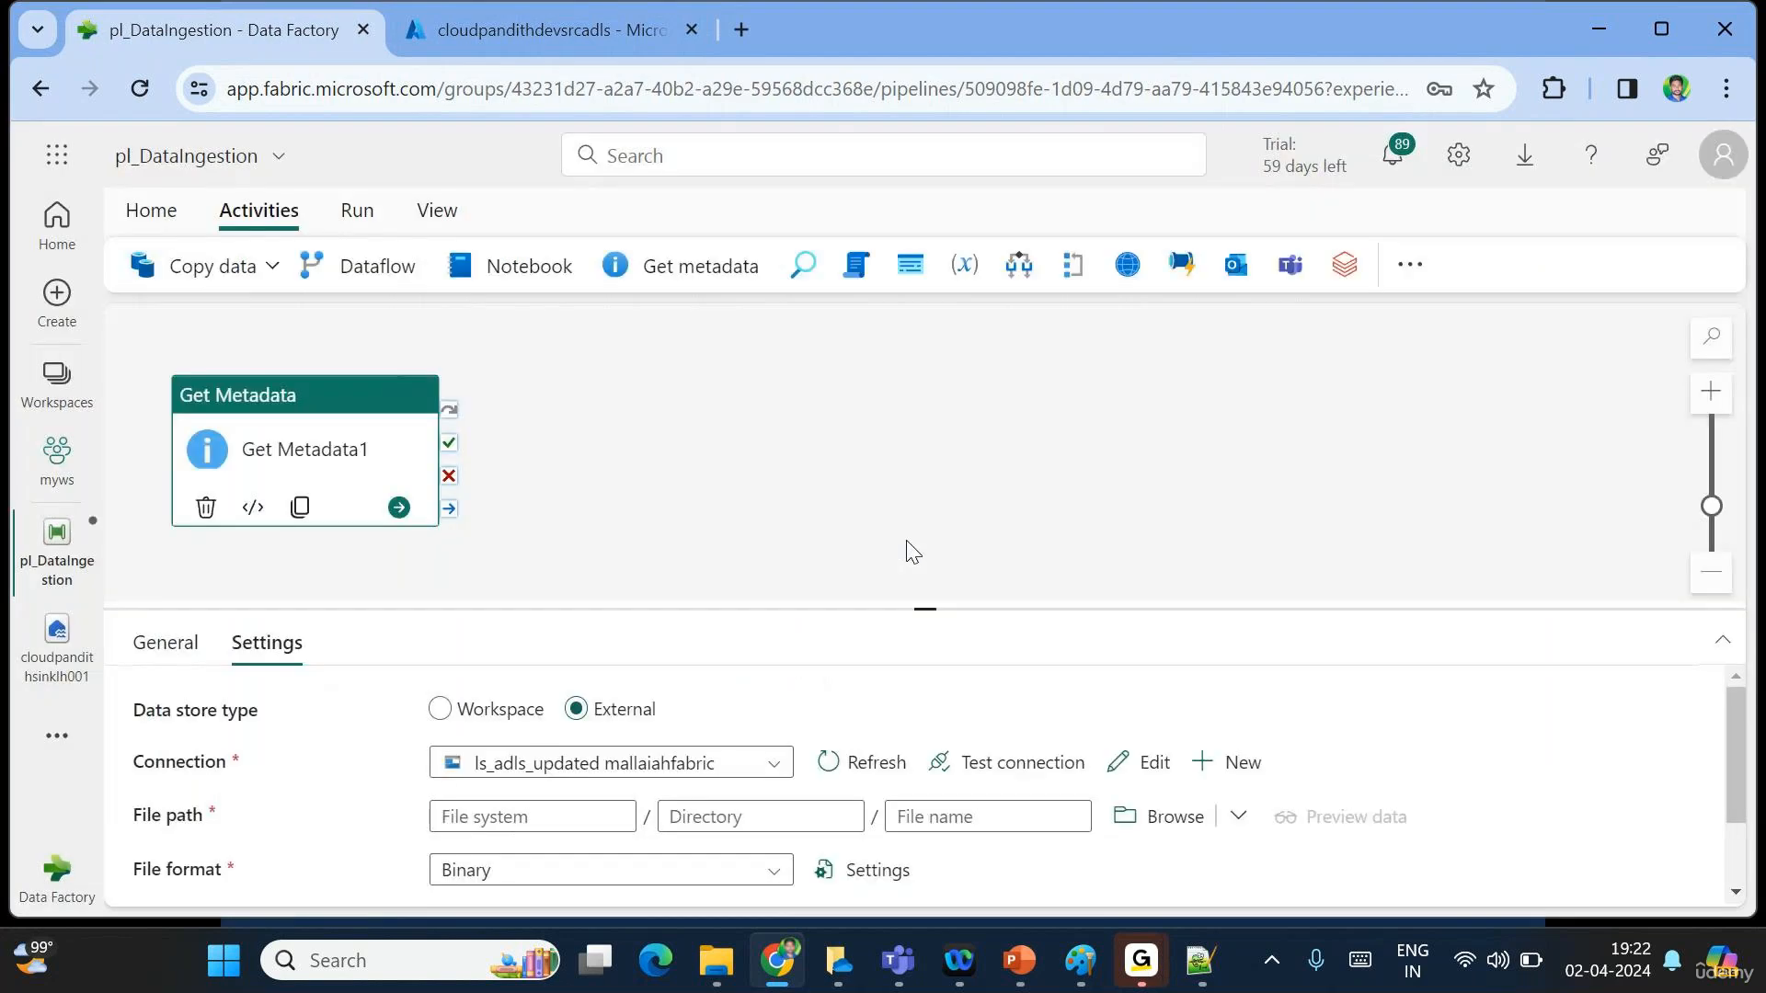
Browse the storage for the Get Metadata activity's file path and choose the global folder.
scroll(776, 761, down, 1)
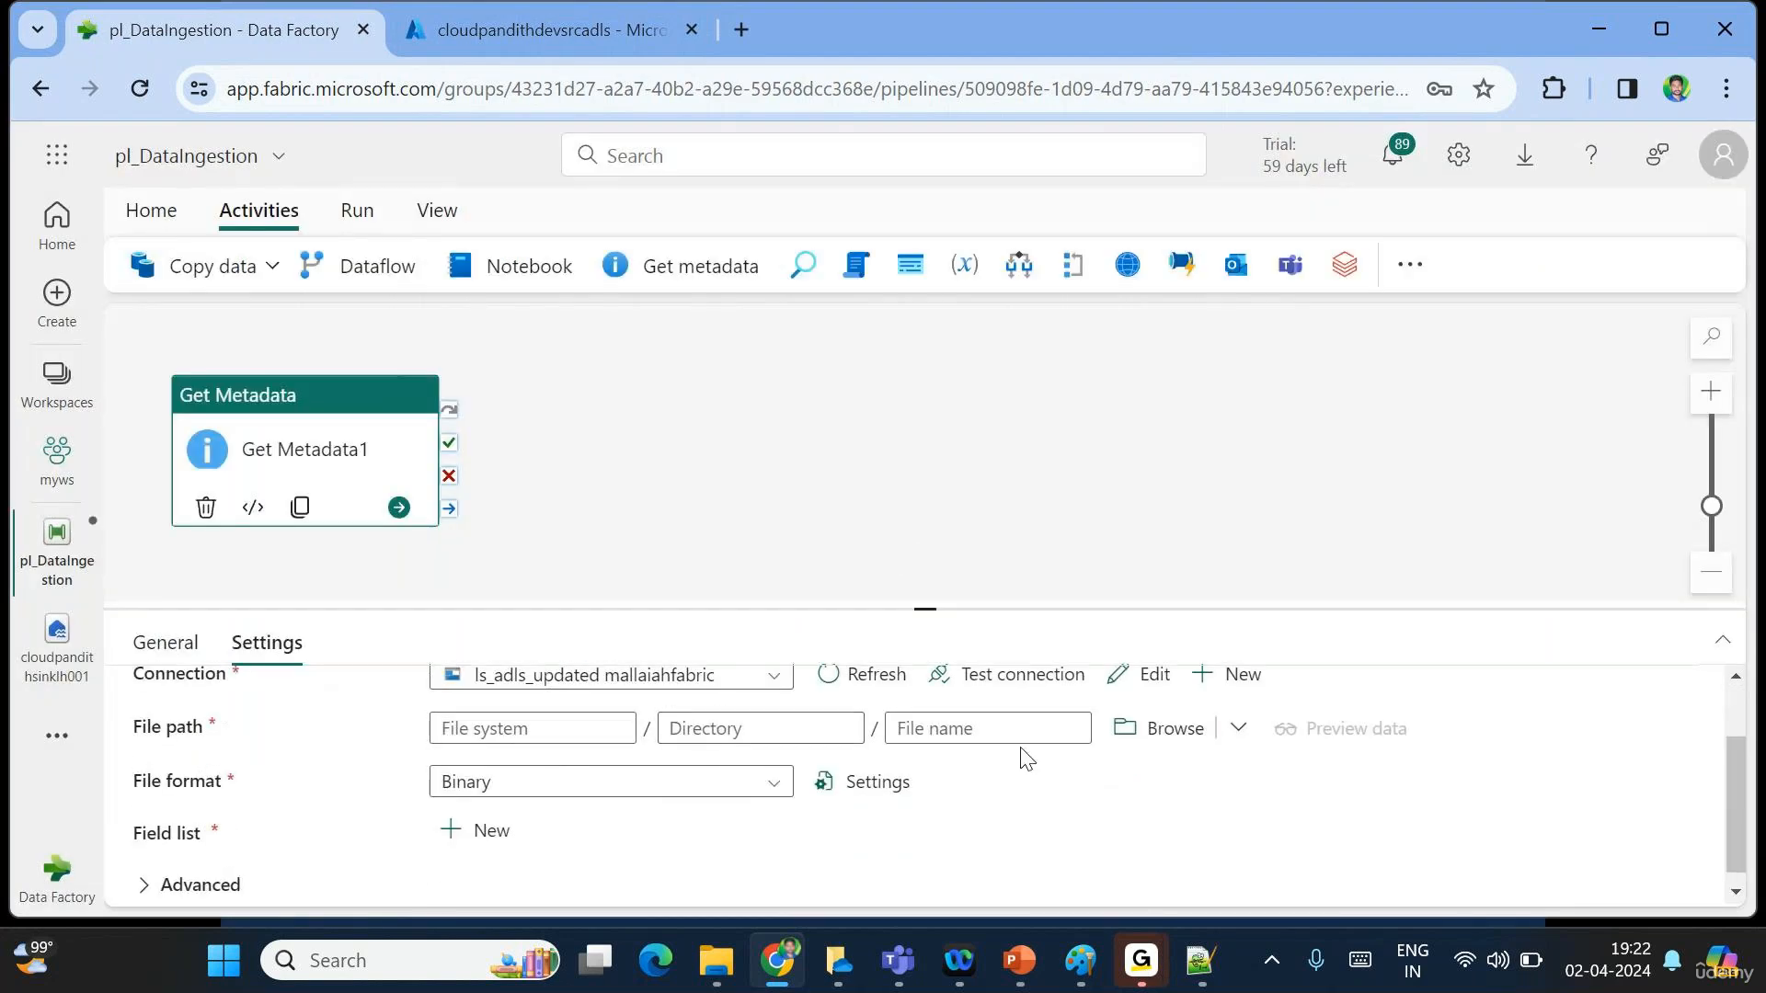
click(1156, 731)
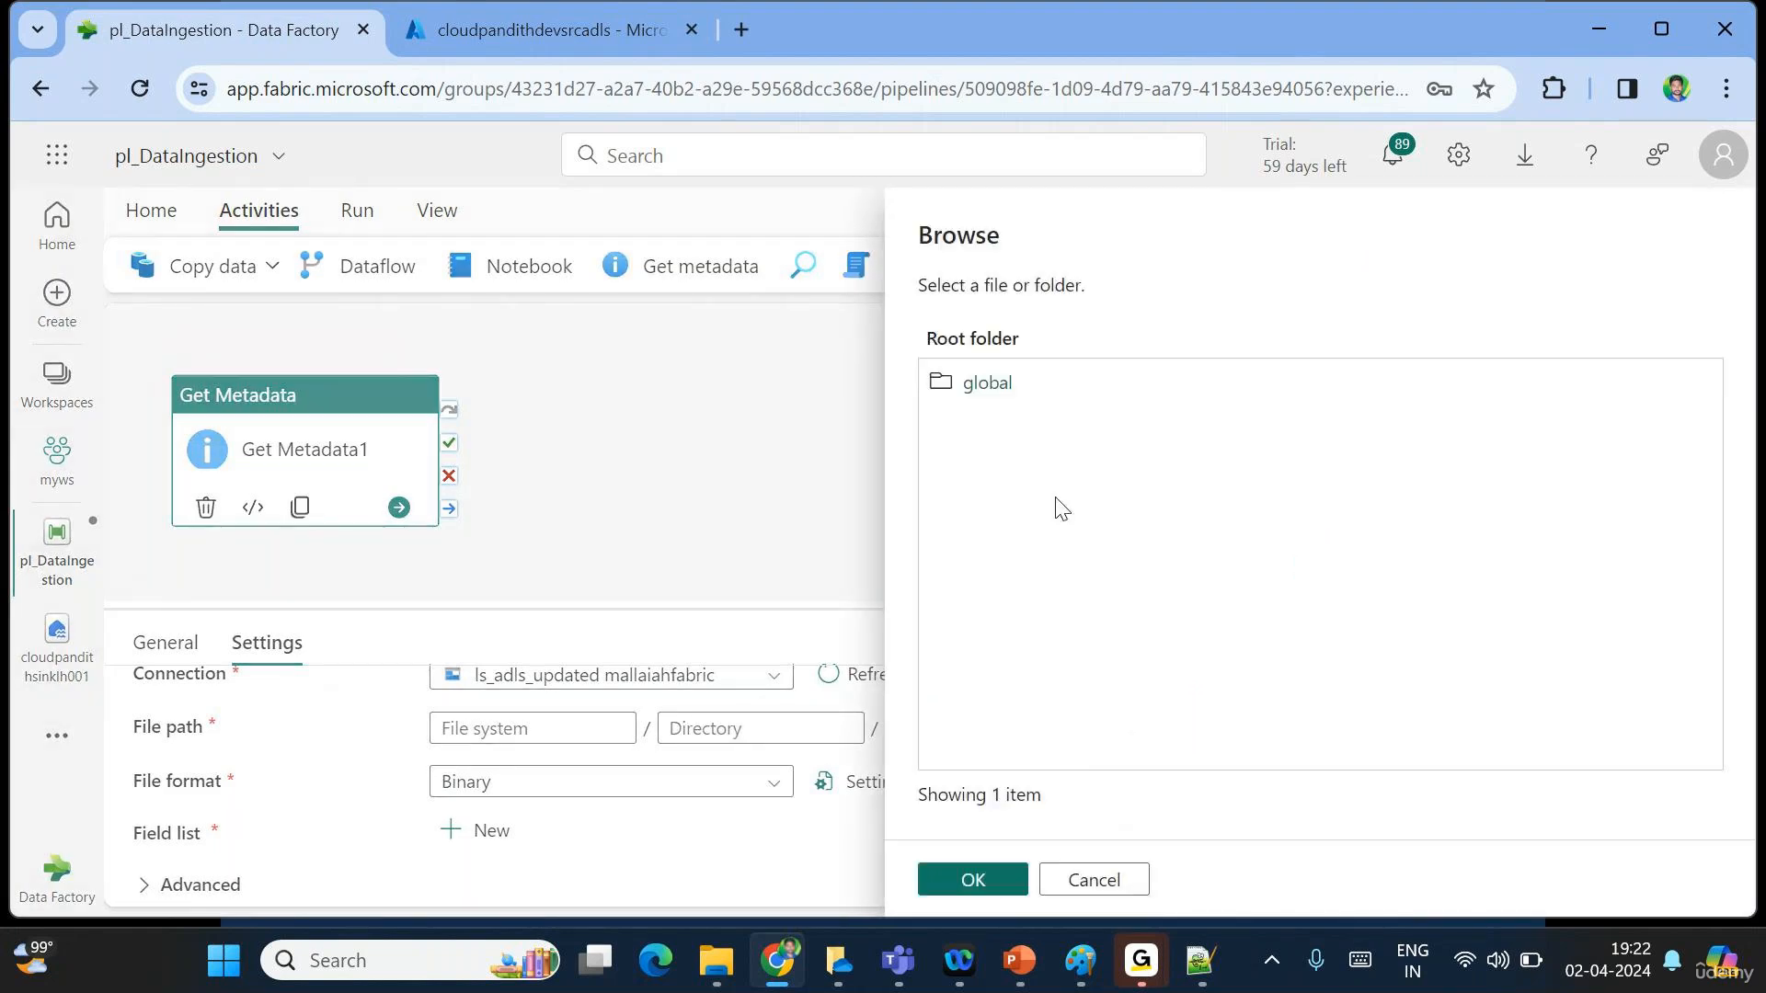
click(987, 384)
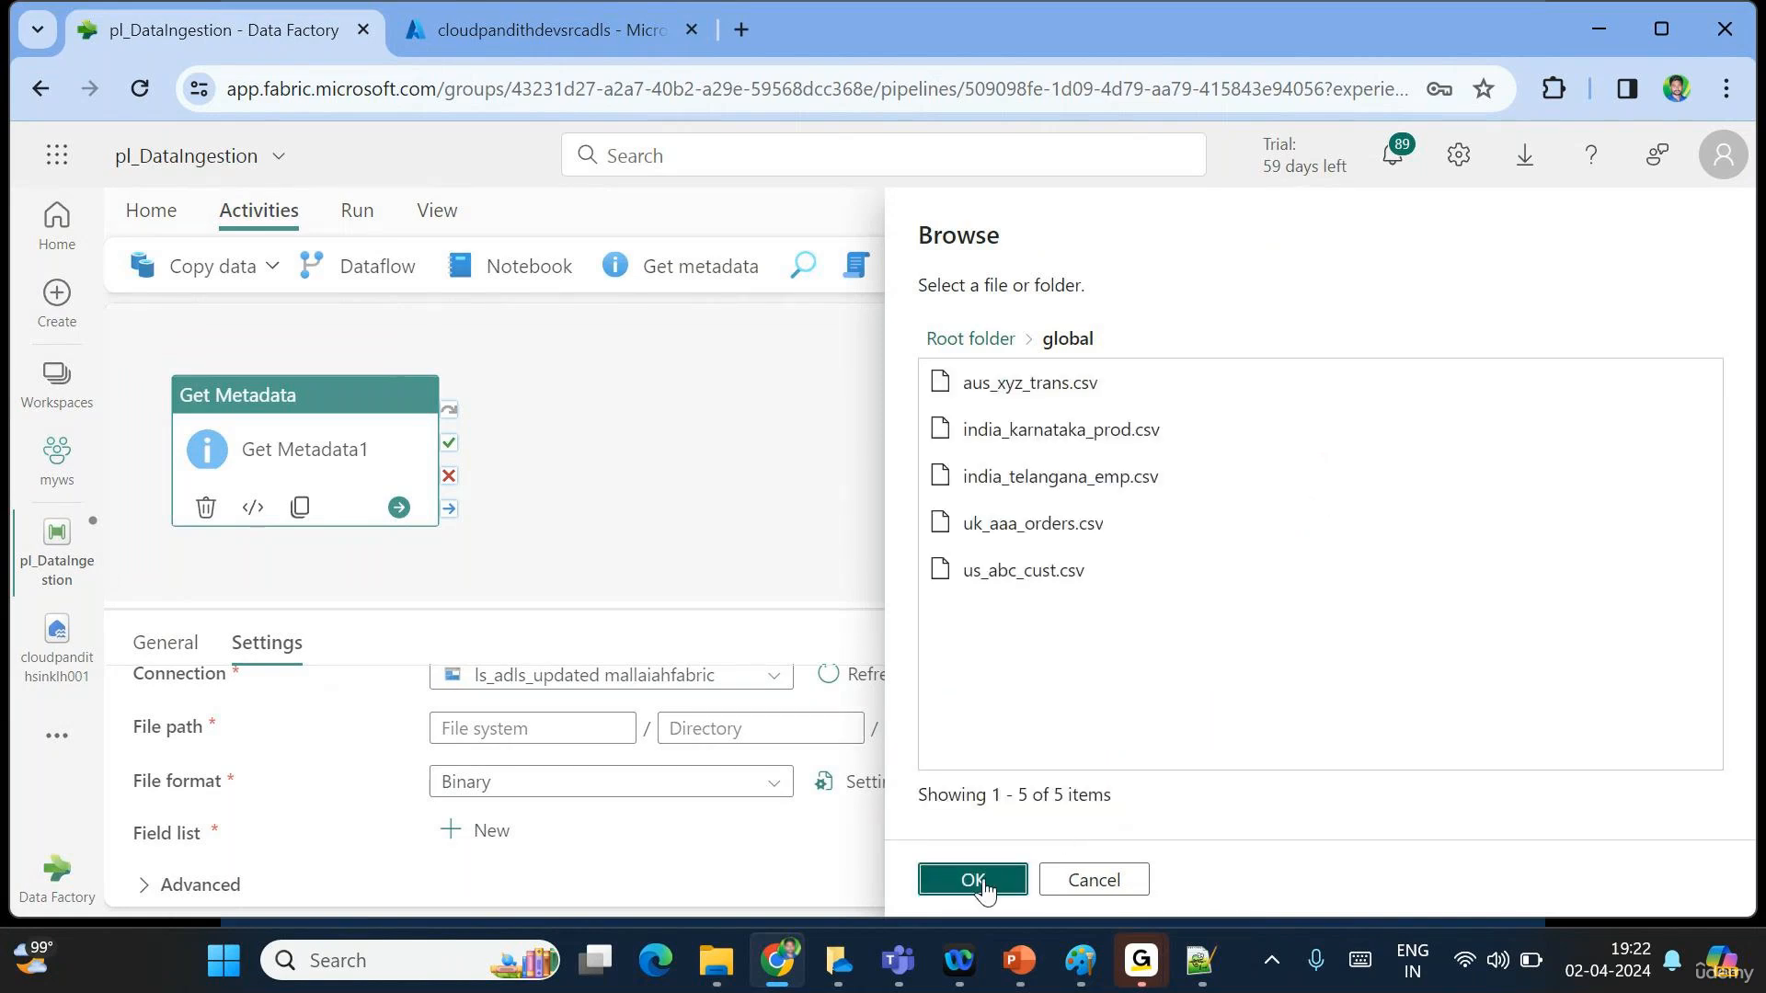
click(985, 889)
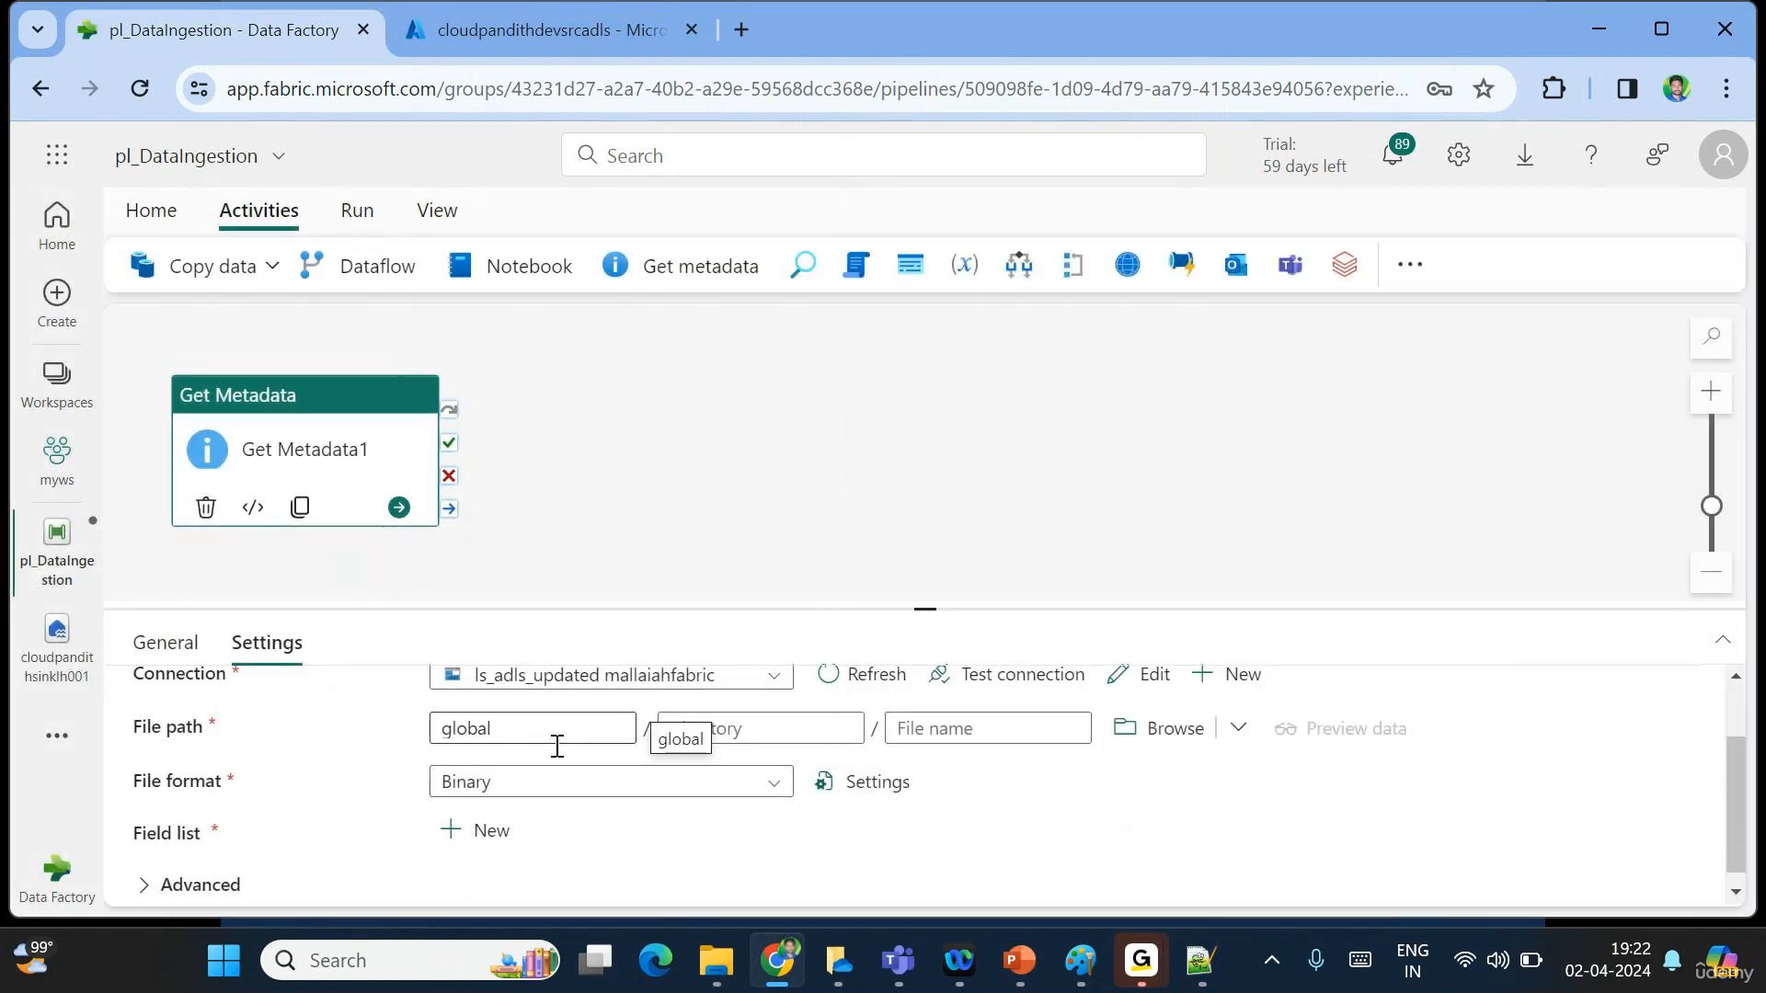
Add a field list argument to the Get Metadata activity and set it to Child items.
scroll(589, 772, down, 1)
click(488, 817)
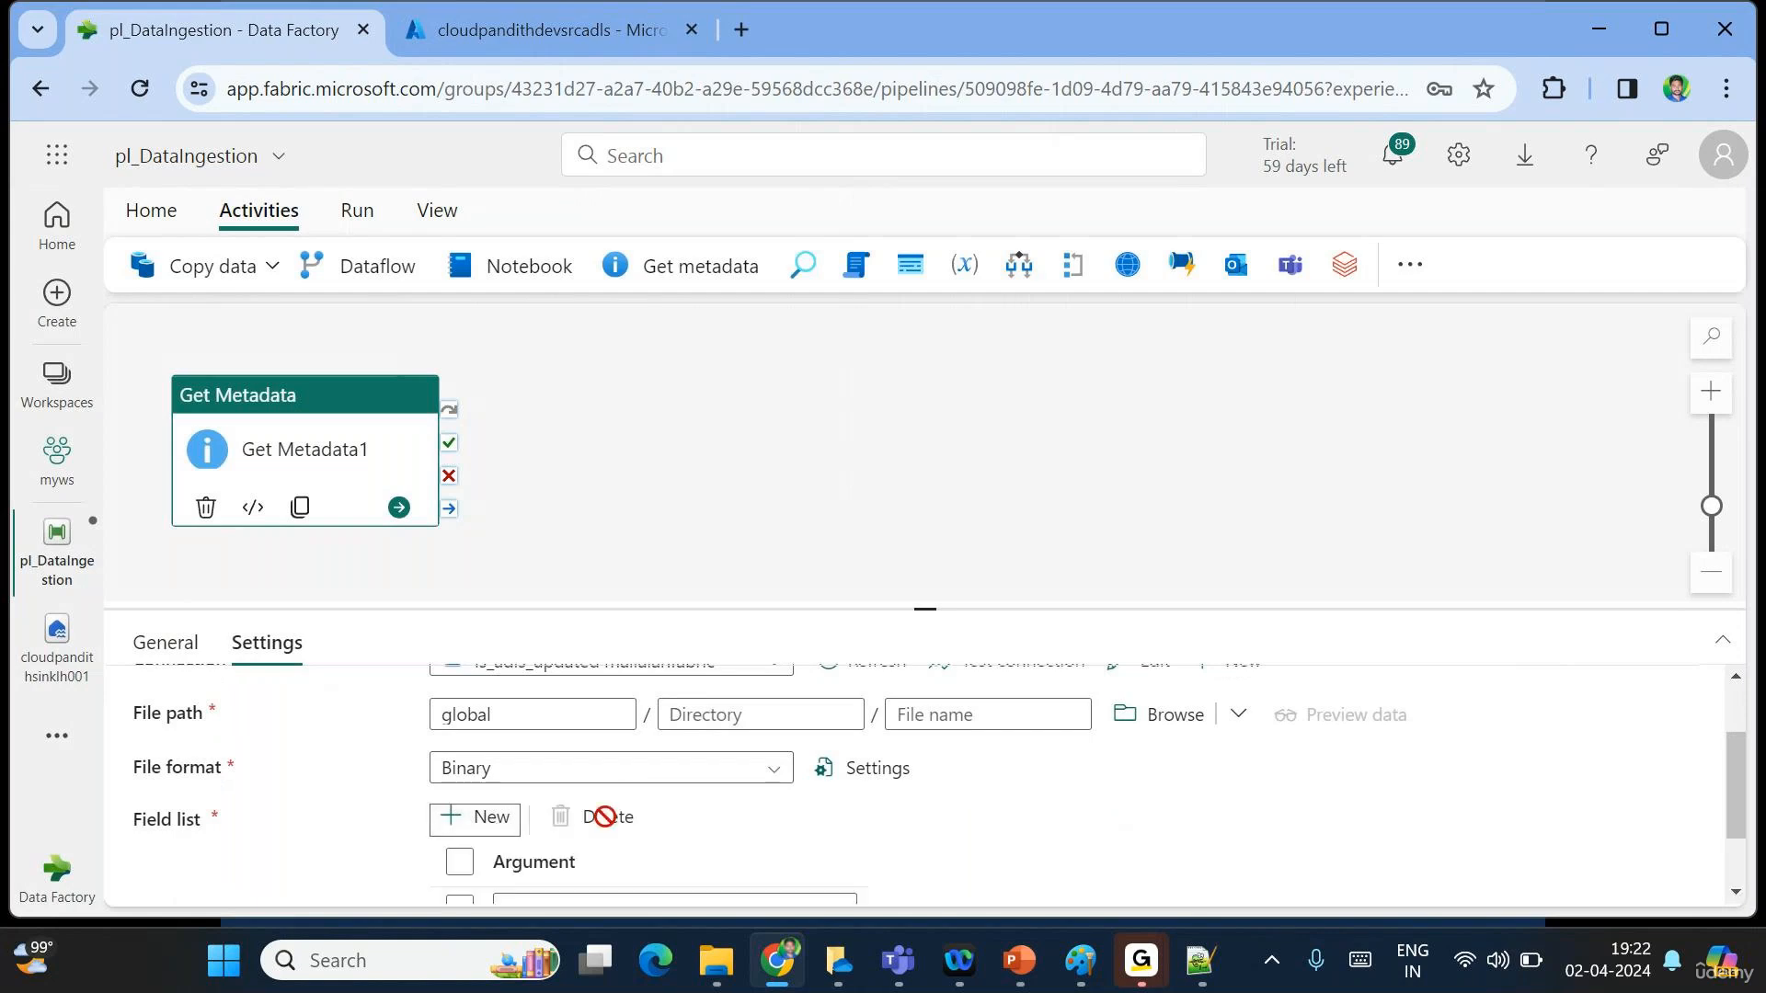
scroll(605, 817, down, 1)
click(610, 819)
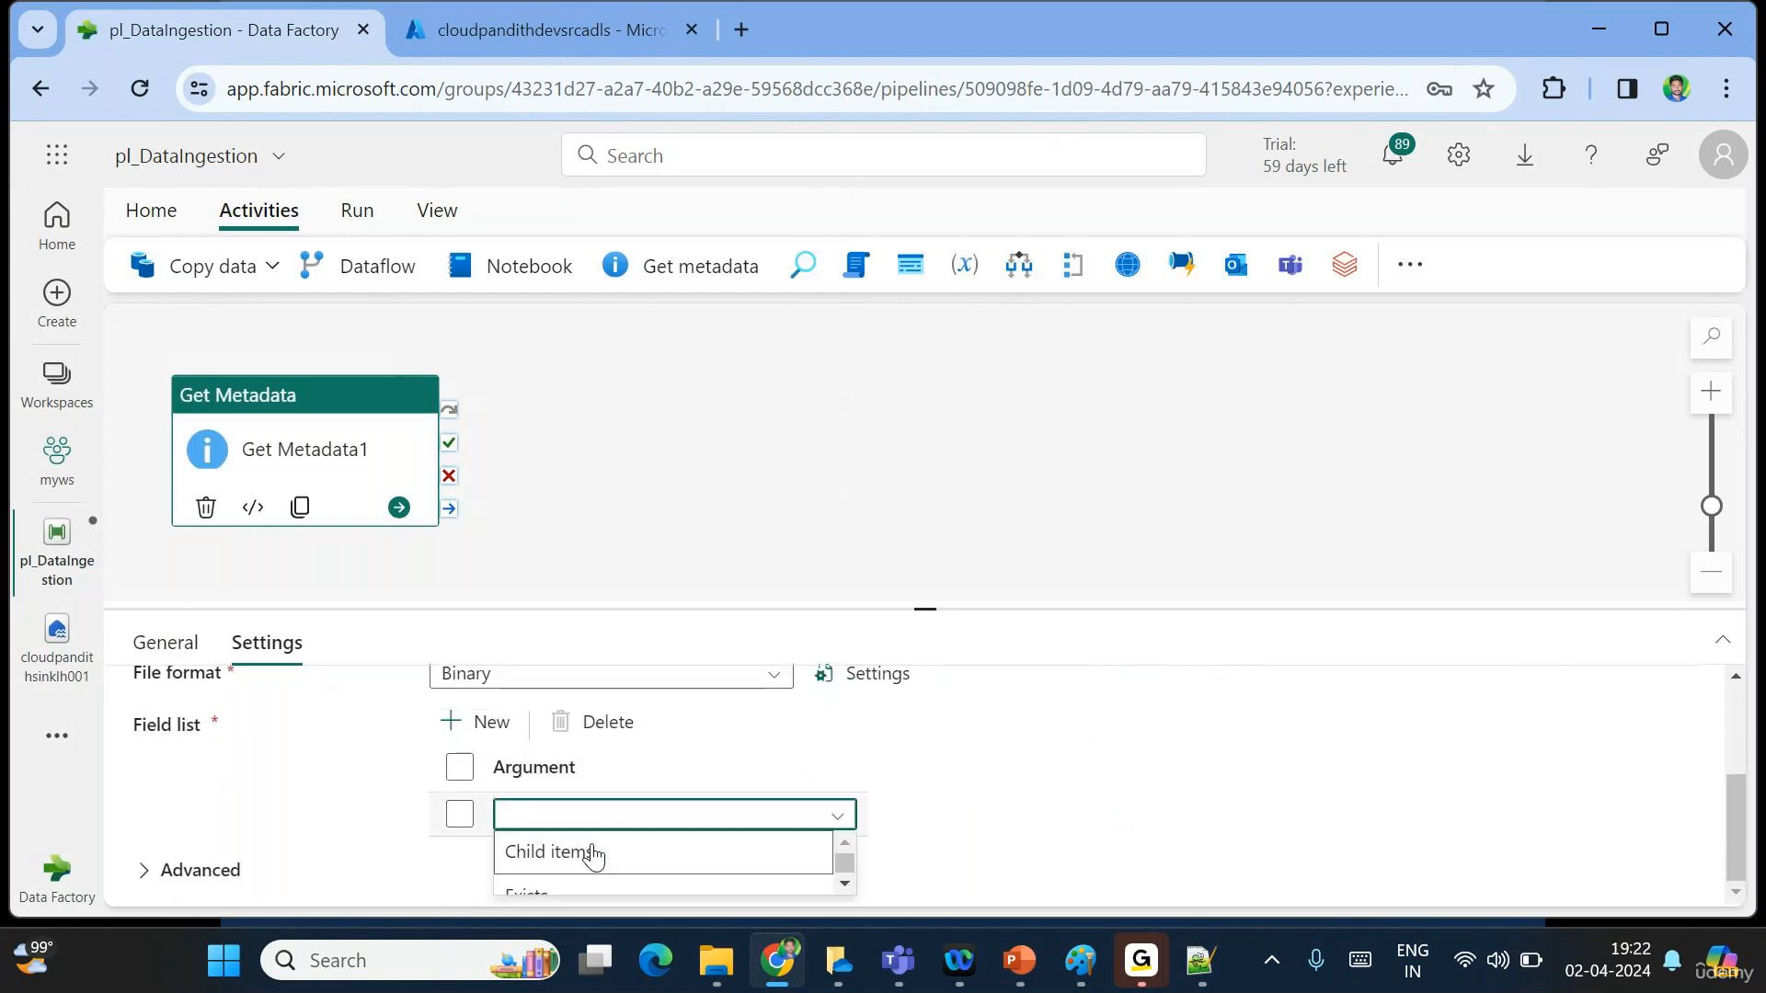
click(593, 853)
scroll(769, 769, up, 3)
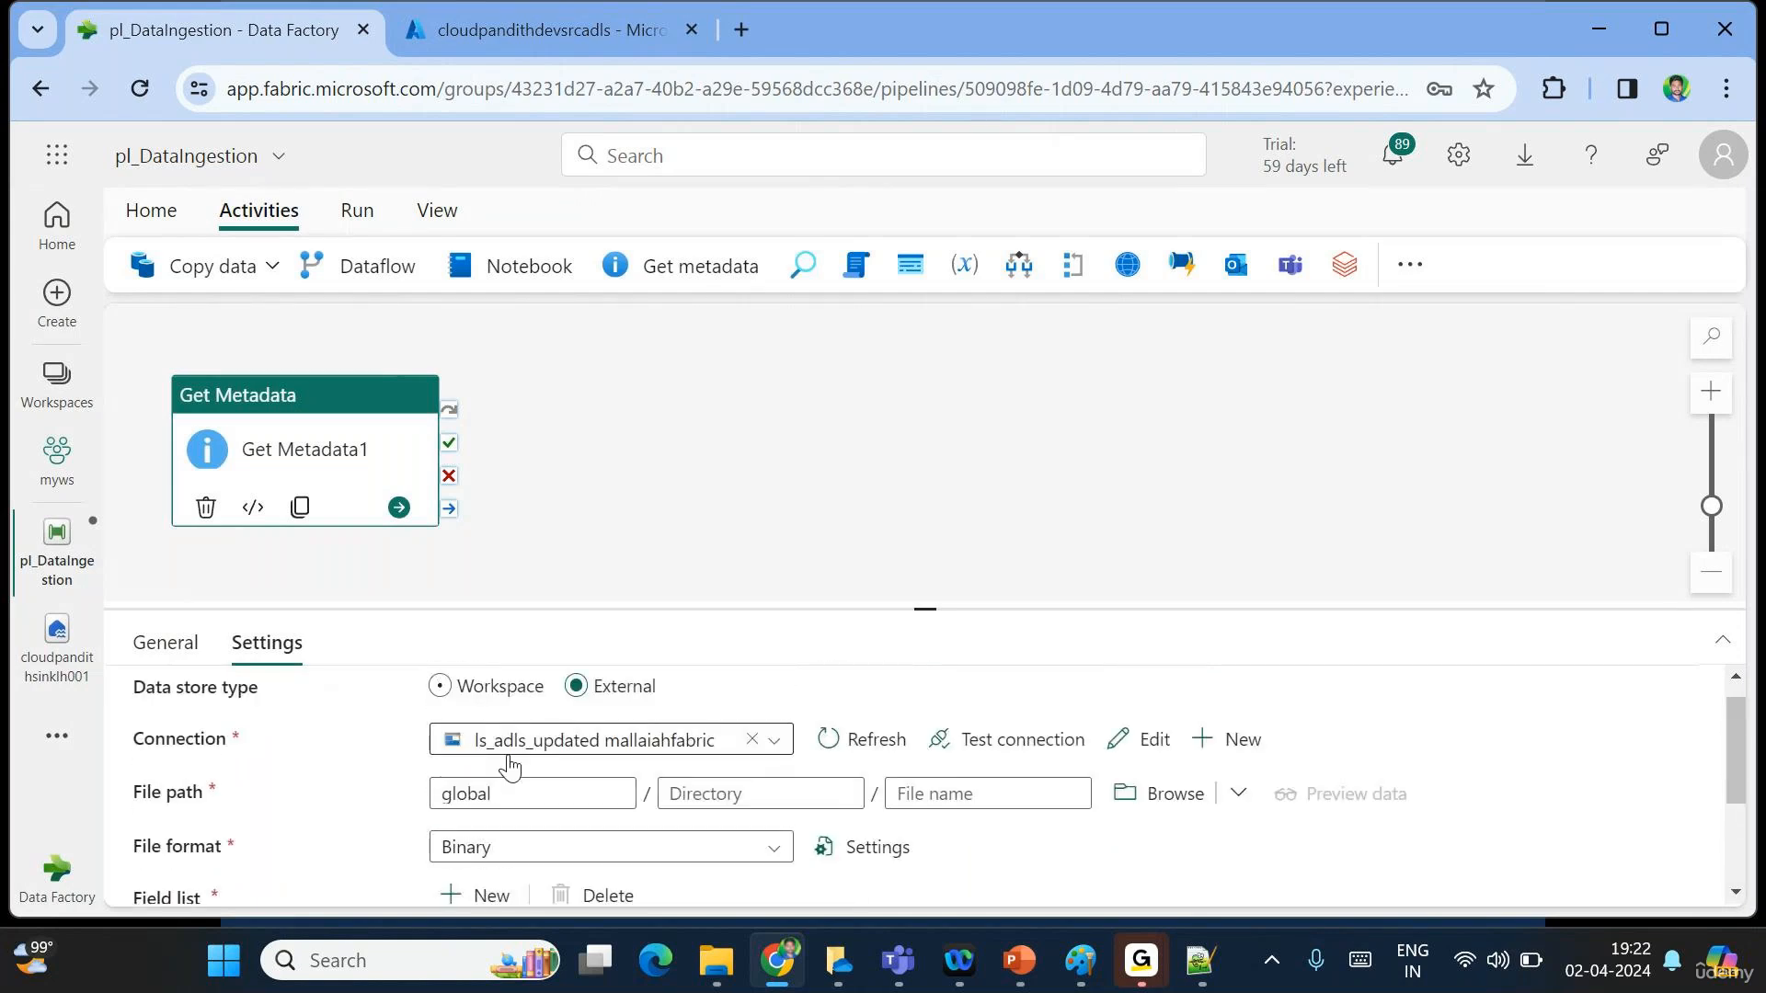
Save and run the pl_DataIngestion pipeline.
click(147, 213)
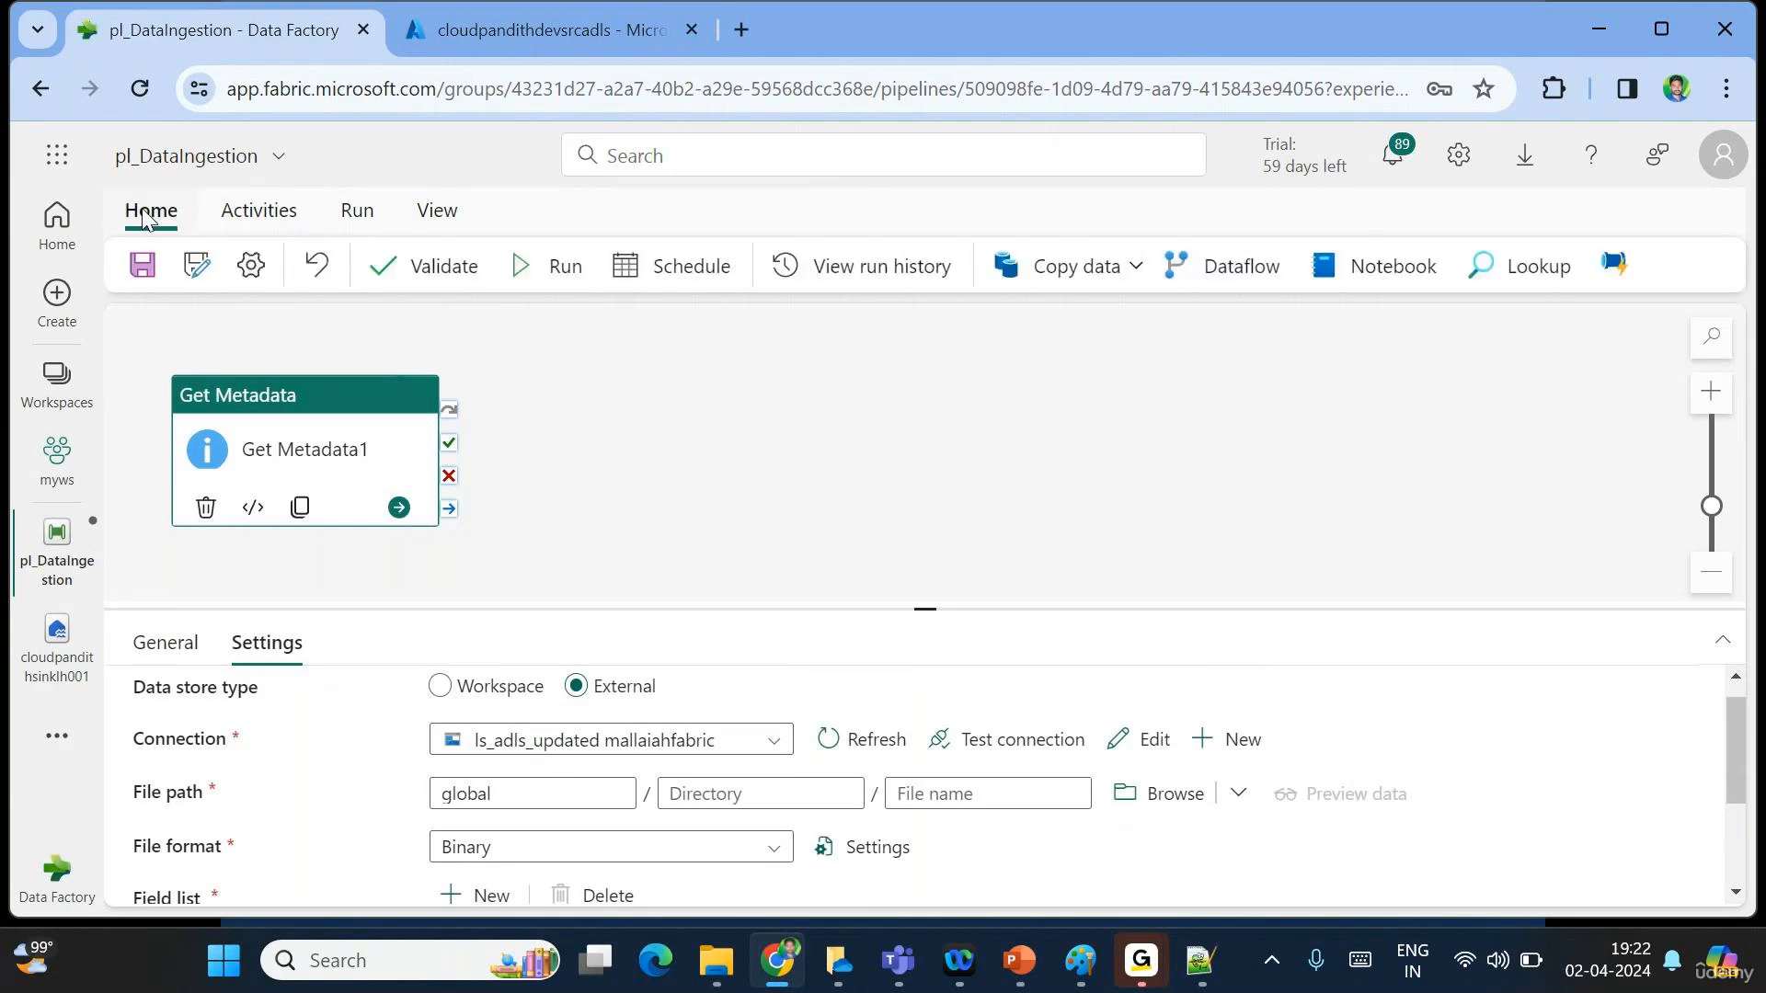
click(542, 267)
click(909, 629)
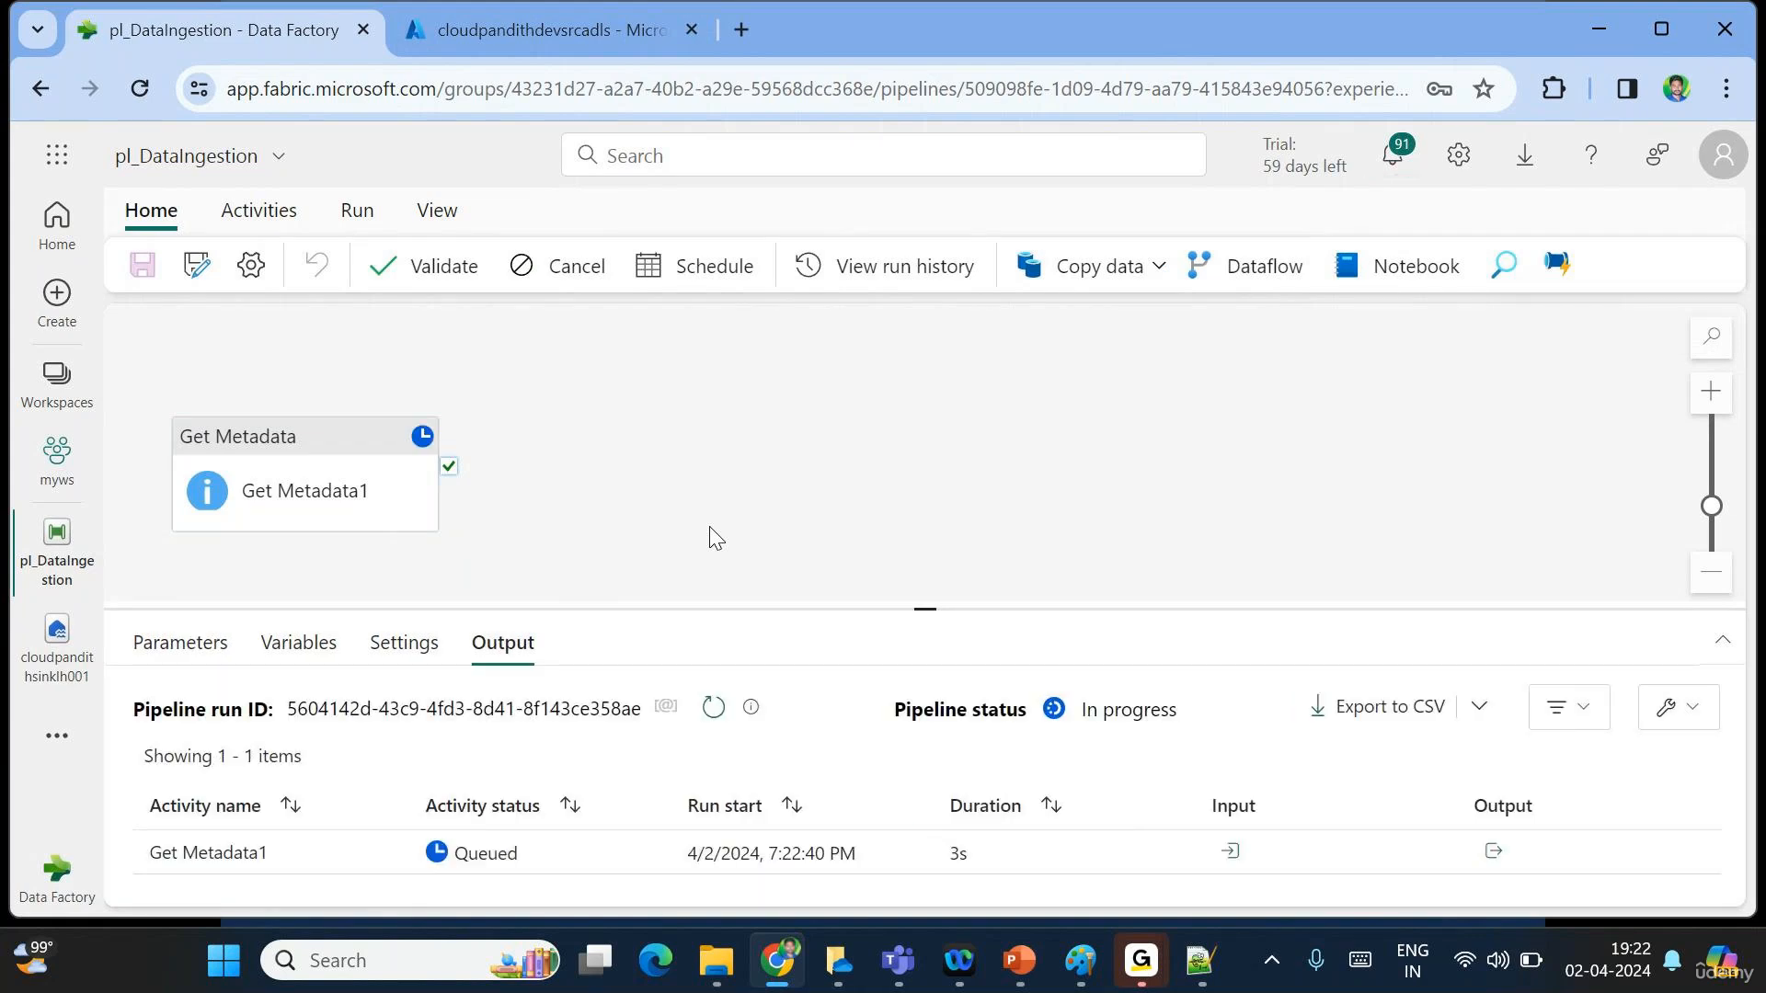
Enlarge the pipeline's output pane and refresh the run status of the Get Metadata1 activity.
click(714, 710)
drag(927, 609, 915, 529)
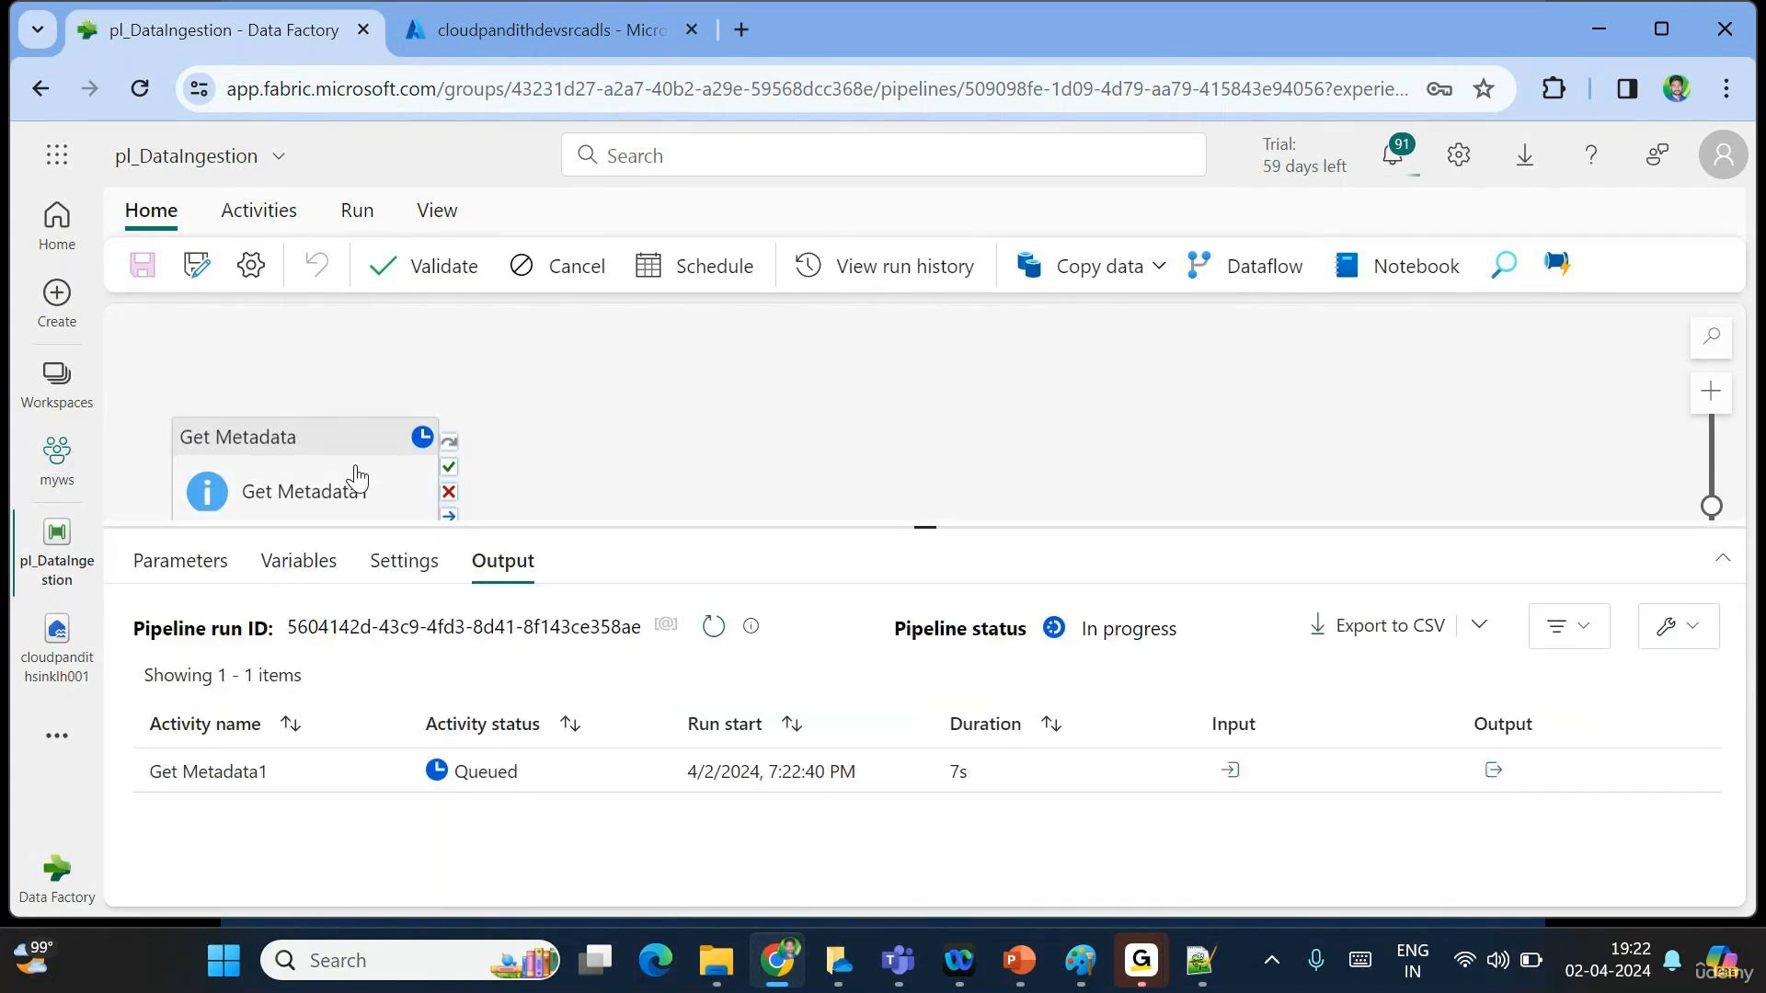
click(352, 441)
click(923, 489)
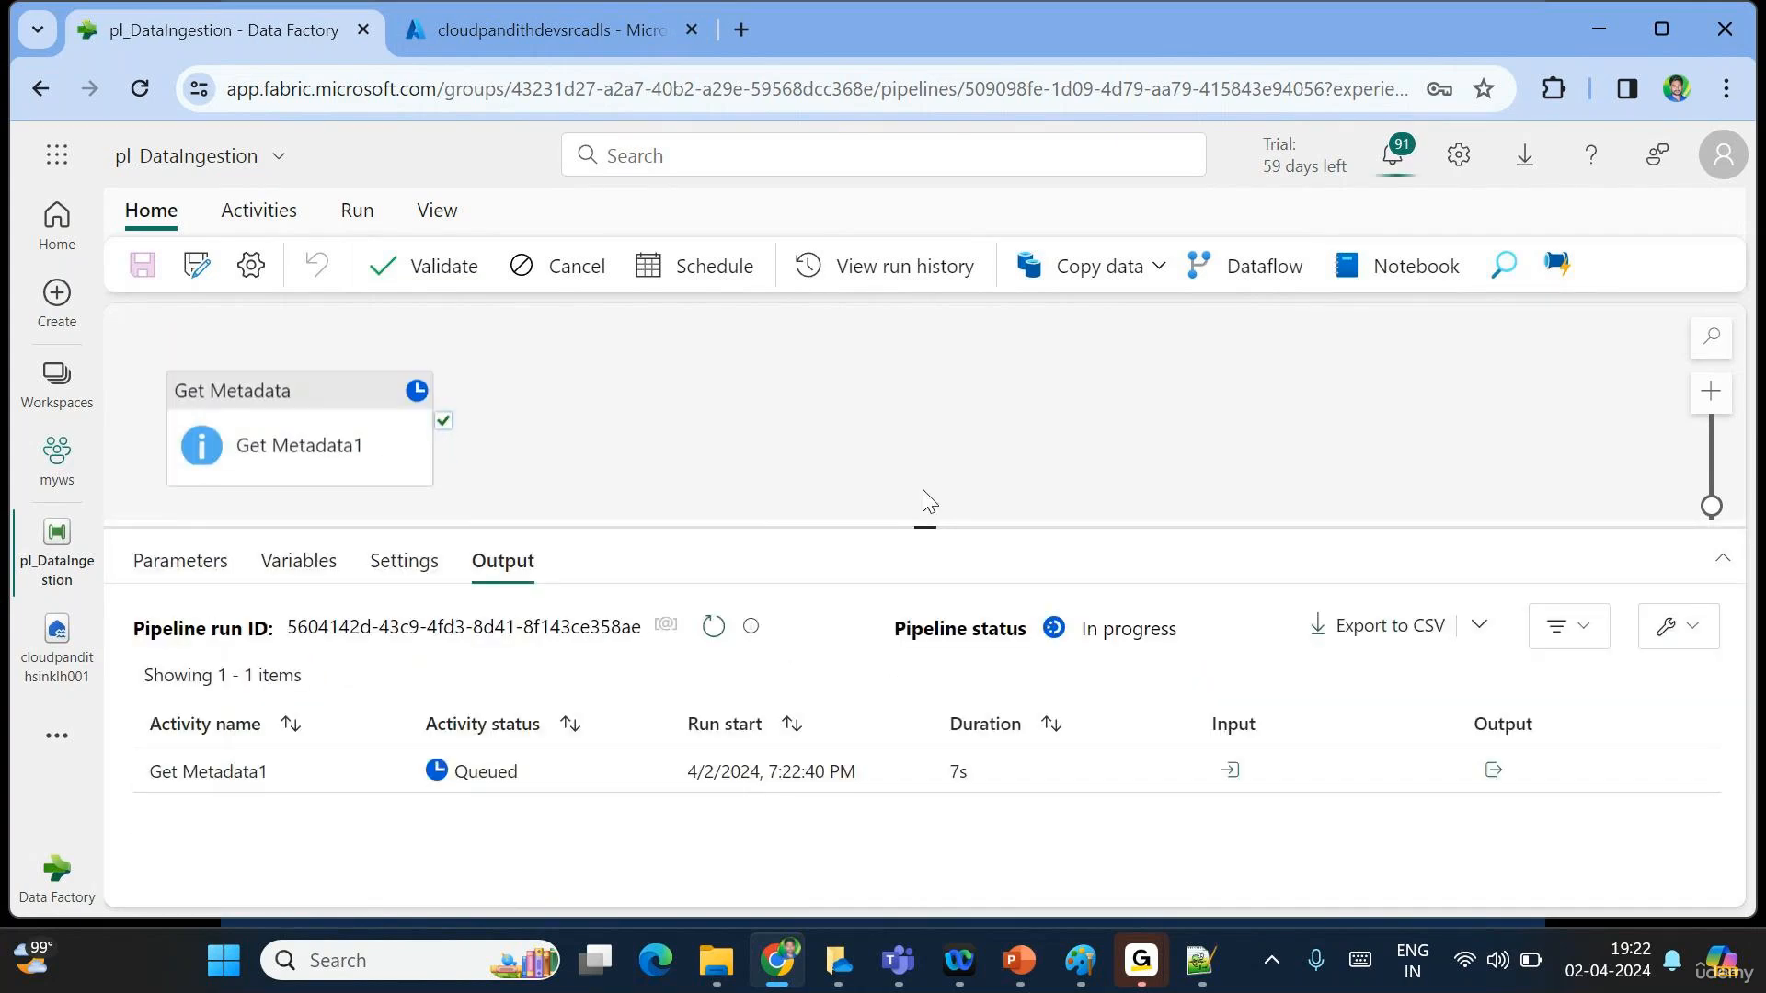
click(718, 633)
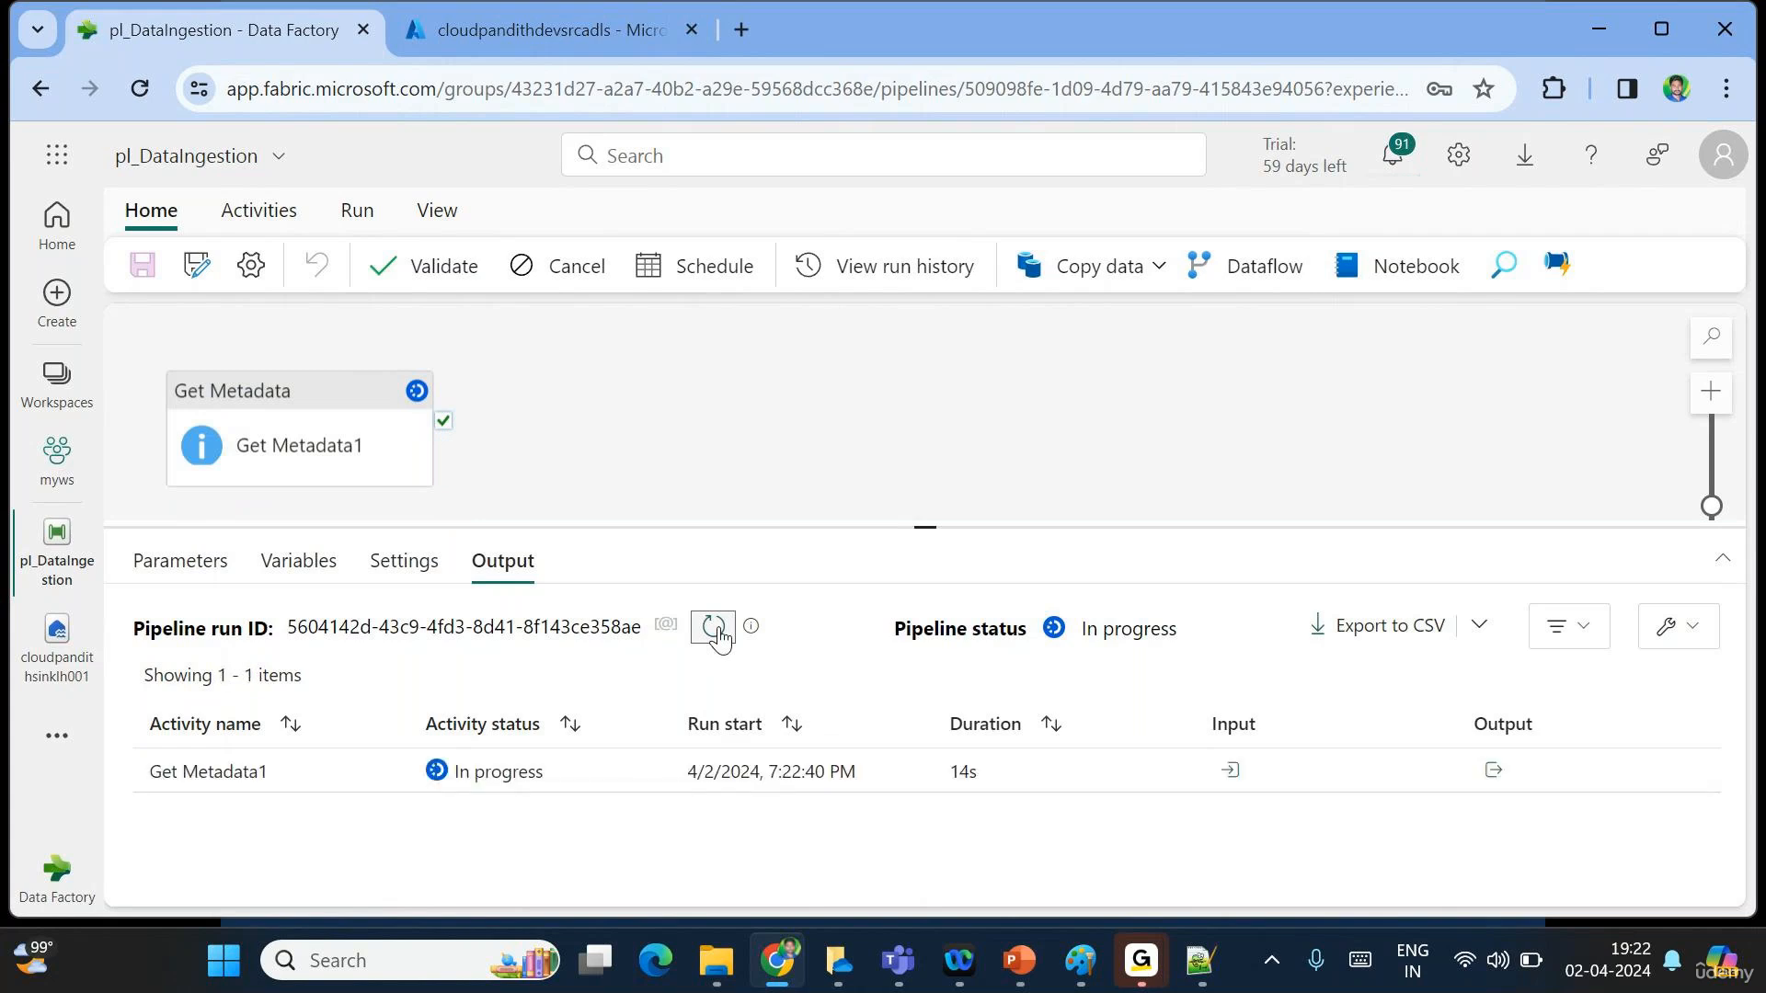
click(718, 633)
click(717, 630)
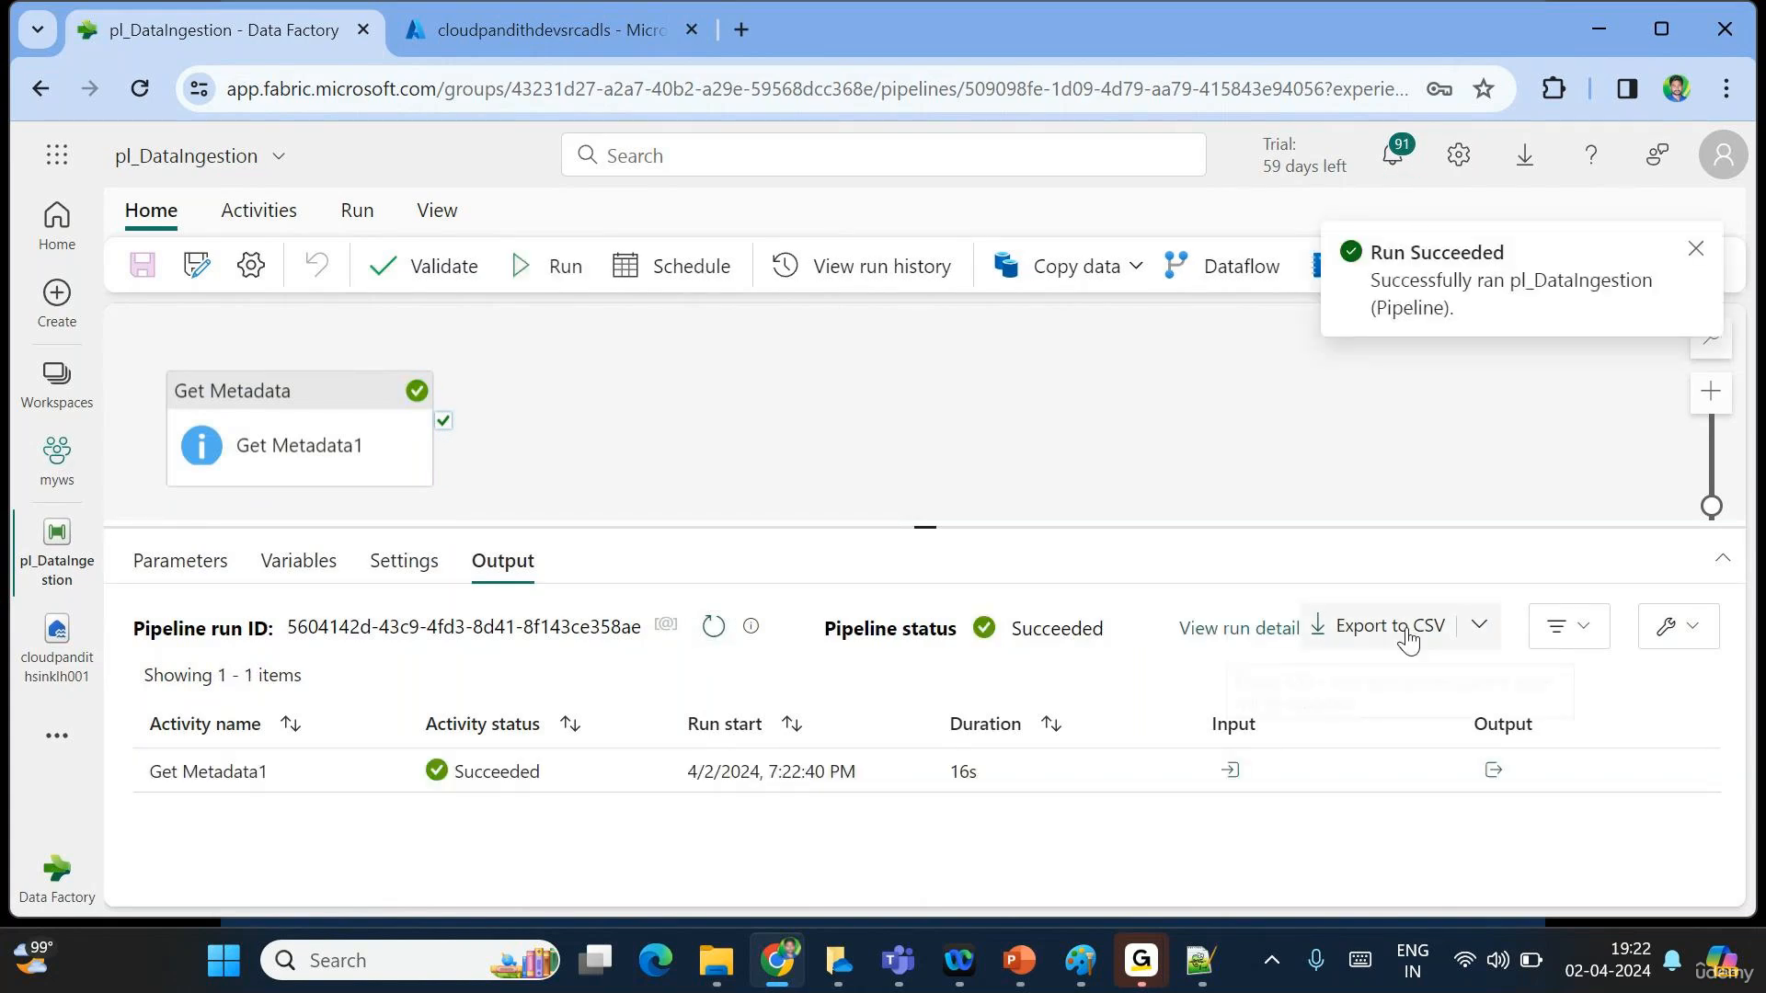
Copy the Get Metadata1 activity's output JSON and paste it into a new Notepad++ document.
click(1493, 769)
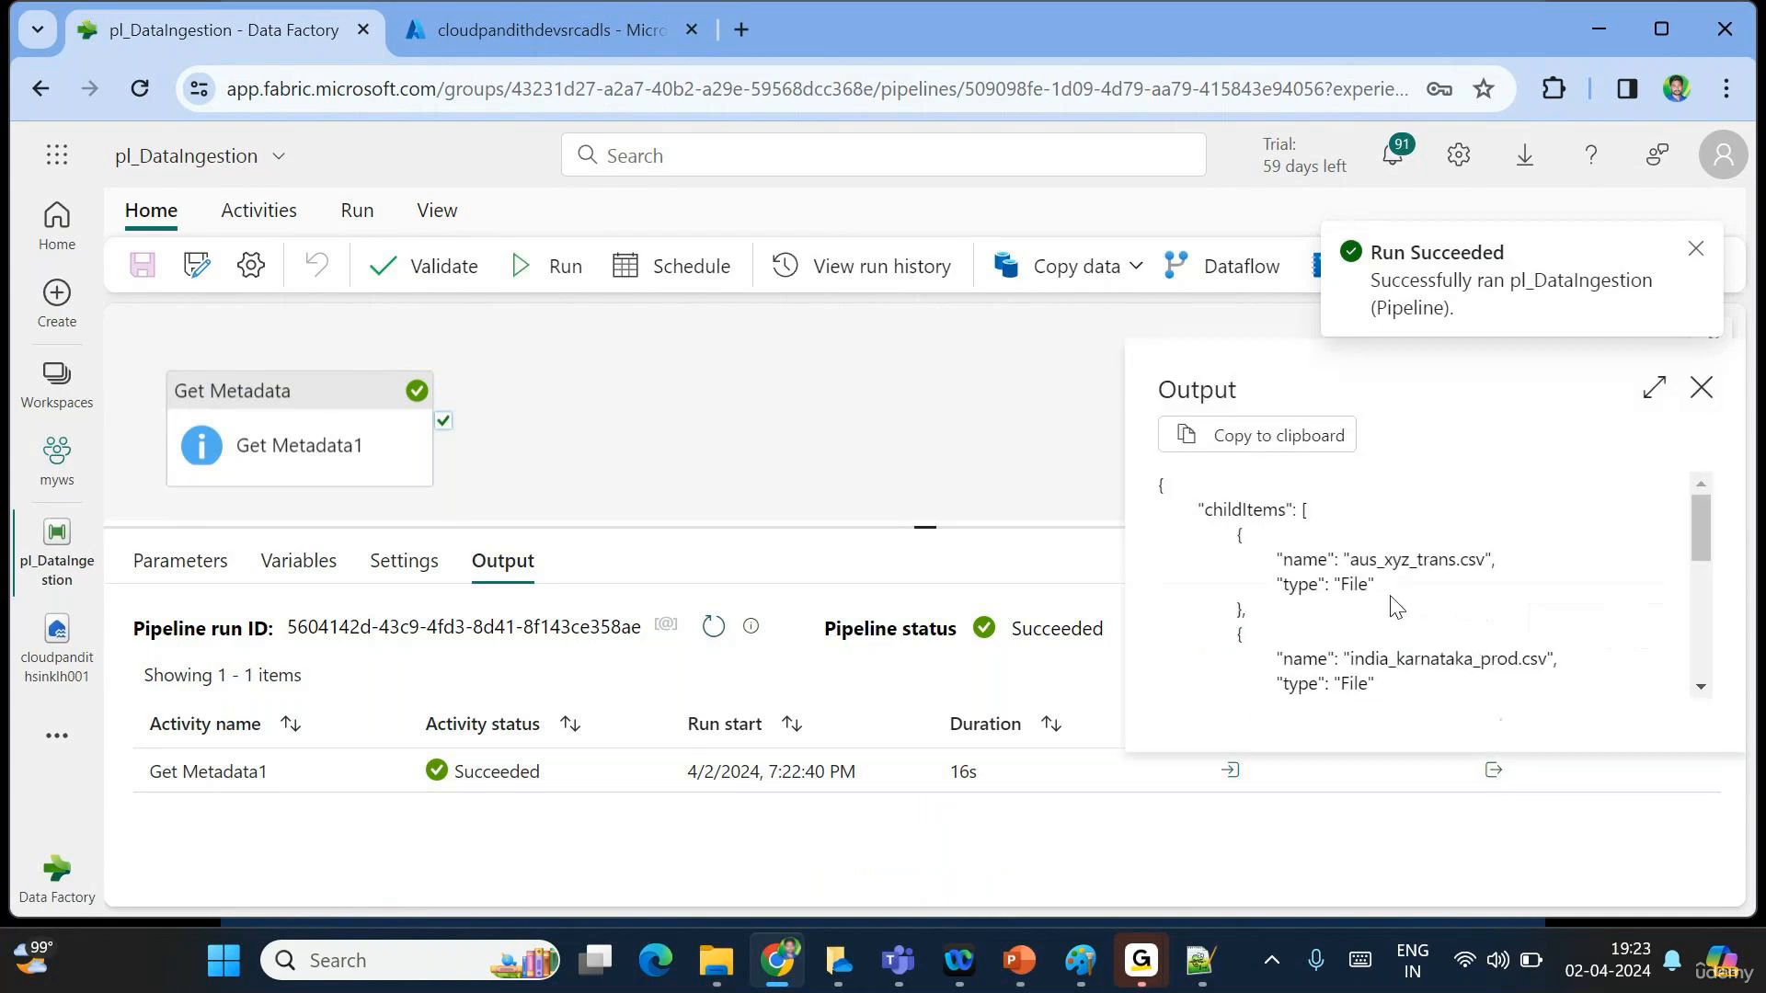
double_click(1248, 509)
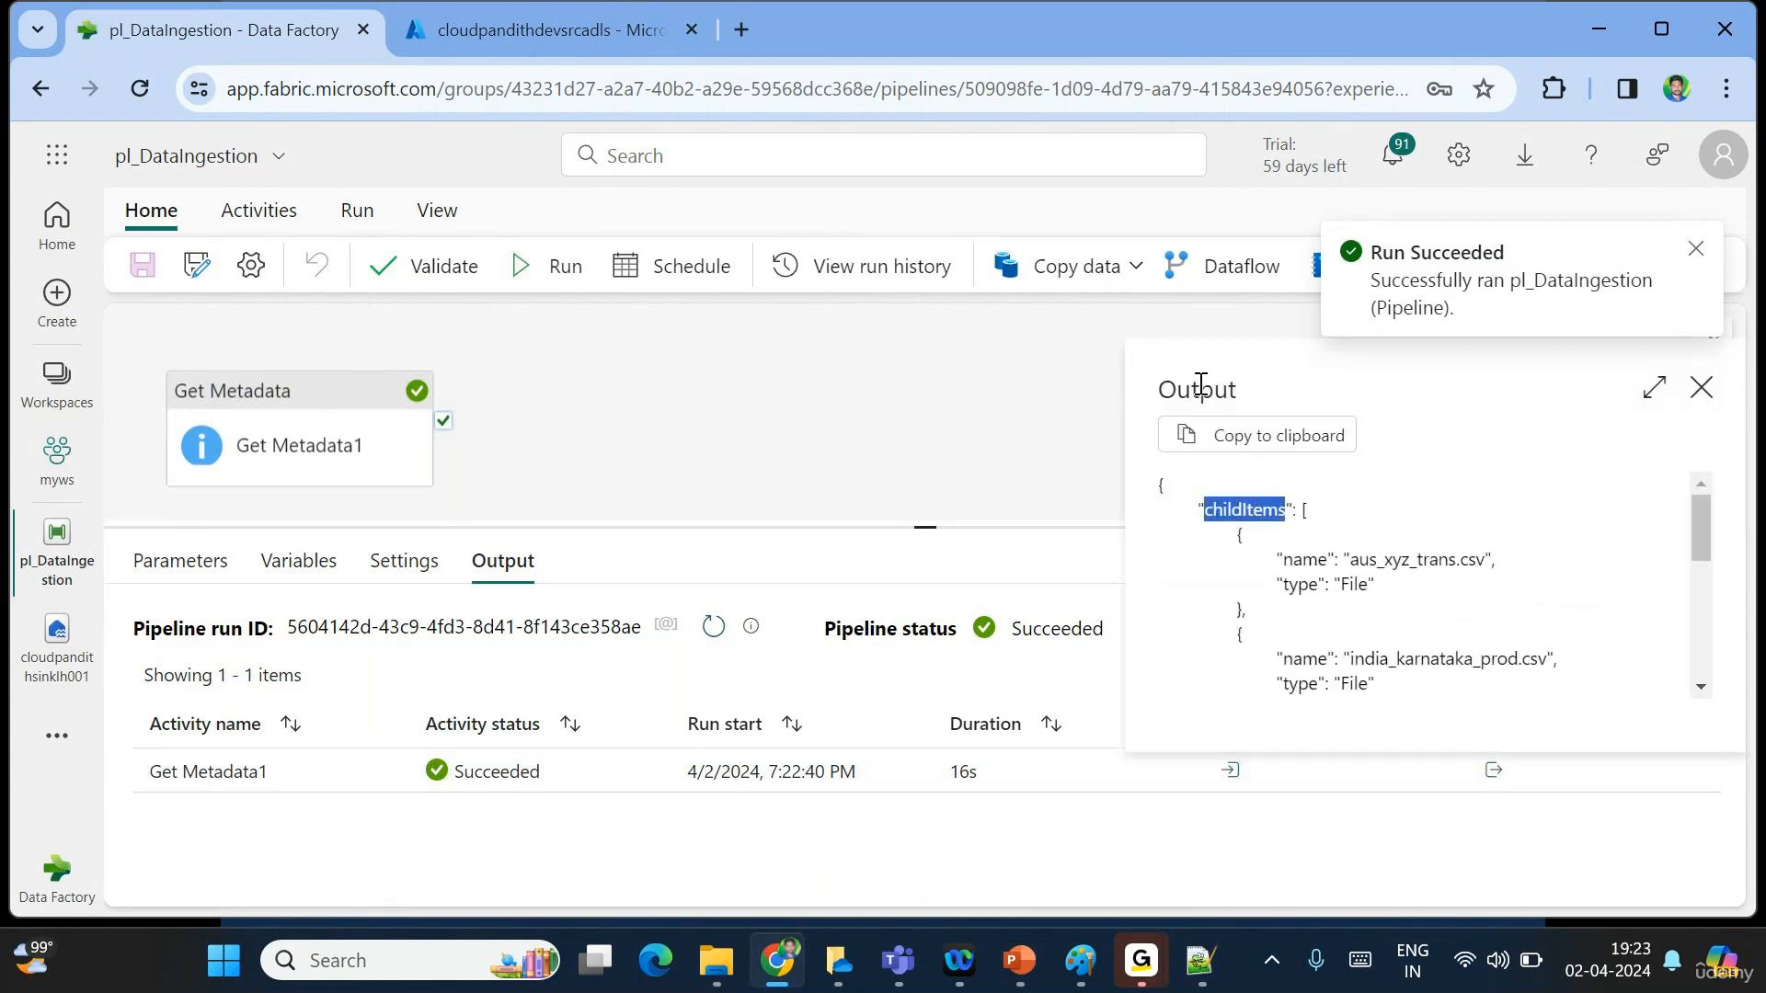
drag(1230, 541, 1280, 660)
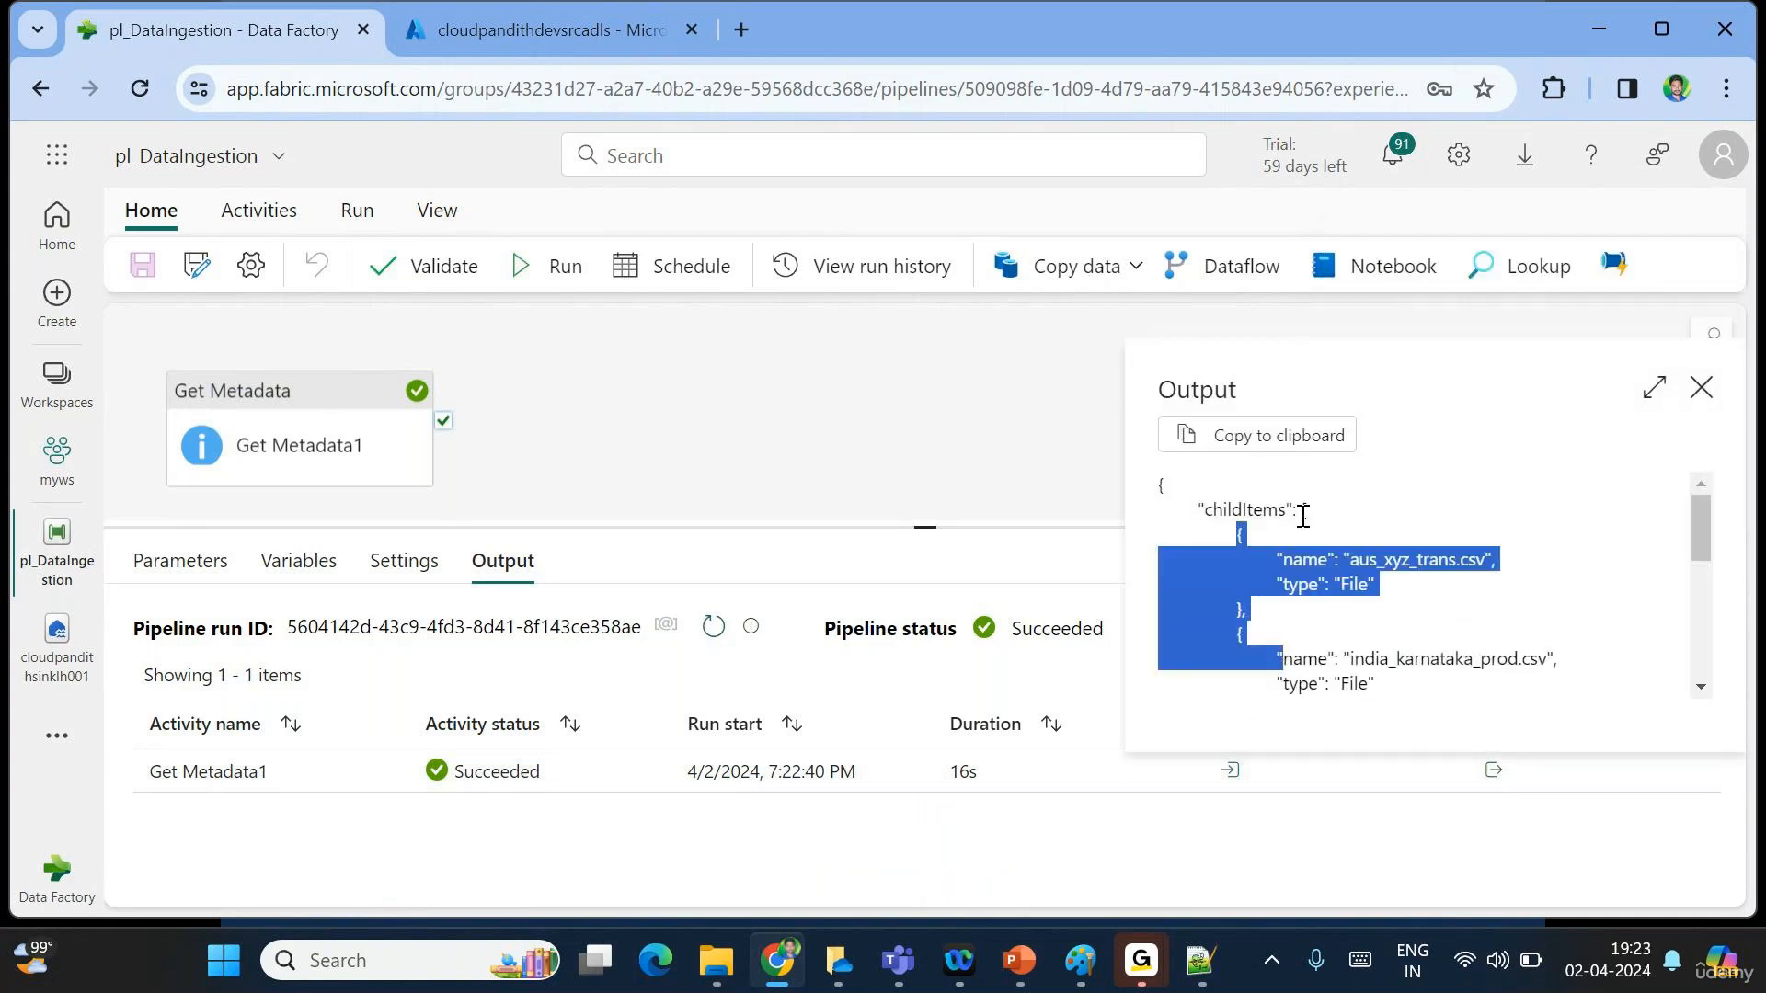
click(1242, 438)
click(1200, 961)
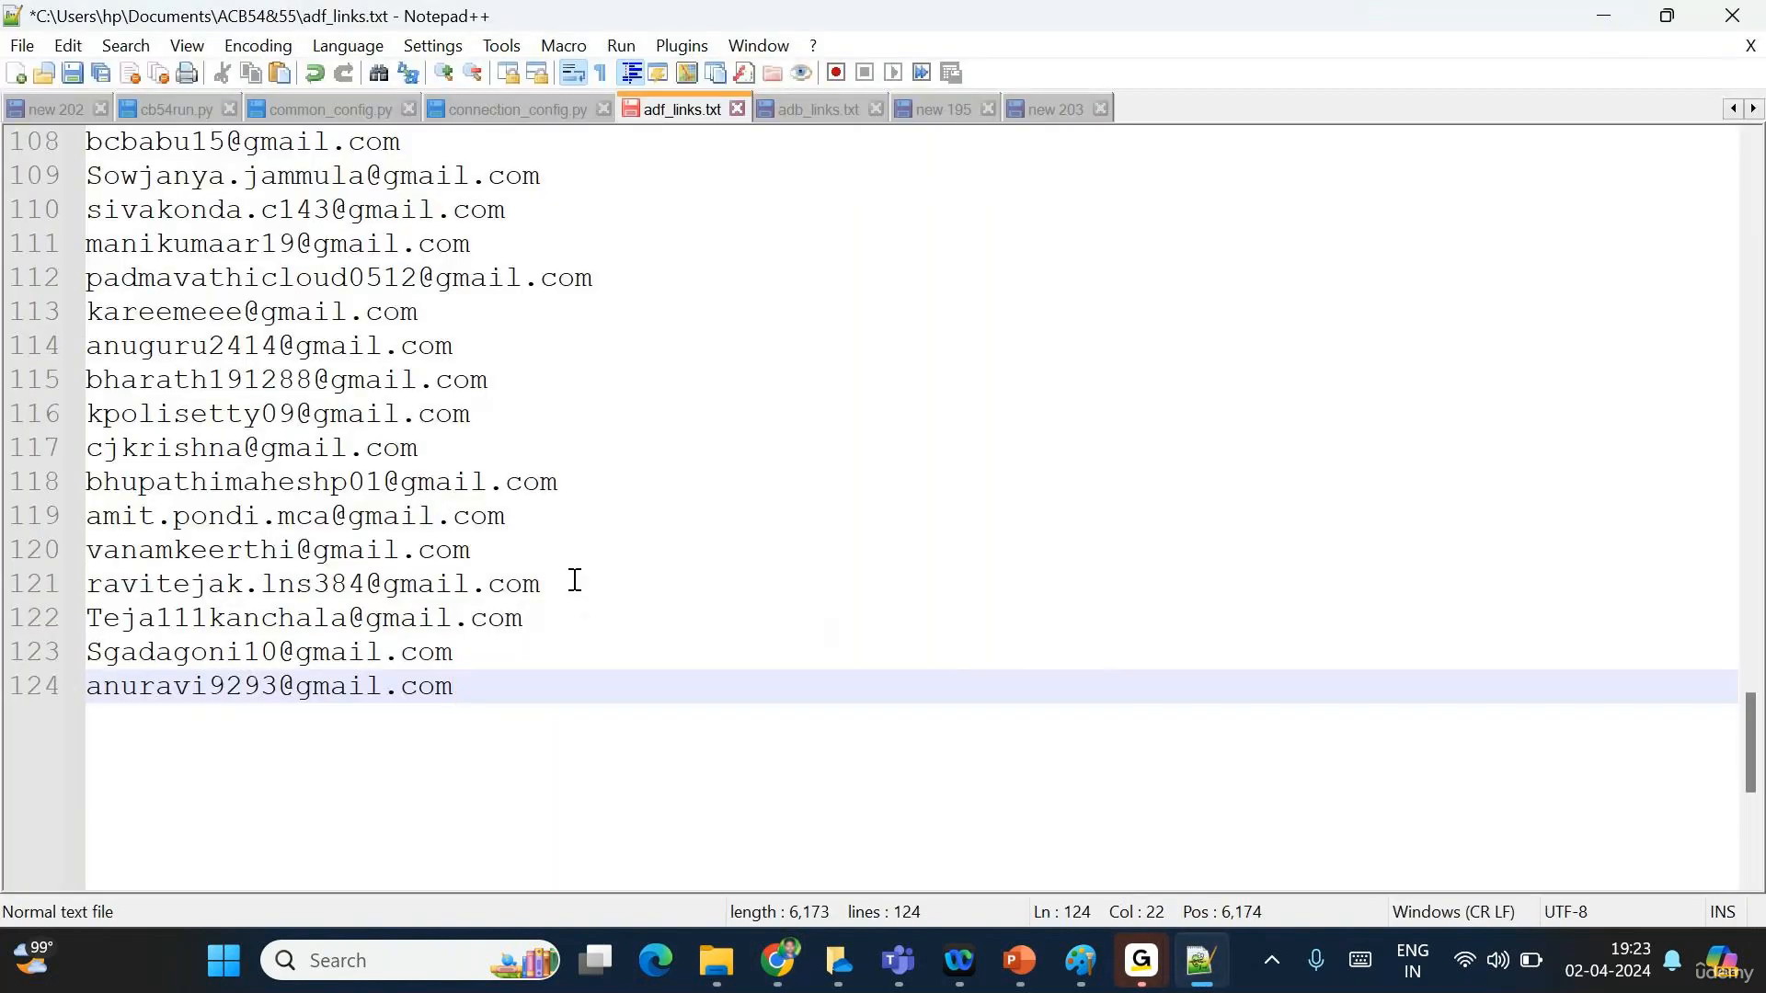
key(ctrl+n)
text({ 	"childItems": [ 		{ 			"name": "aus_xyz_trans.csv", 			"type": "File" 		}, 		{ 			"name": "india_karnataka_prod.csv", 			"type": "File" 		}, 		{ 			"name": "india_telangana_emp.csv", 			"type": "File" 		}, 		{ 			"name": "uk_aaa_orders.csv", 			"type": "File" 		}, 		{ 			"name": "us_abc_cust.csv", 			"type": "File" 		} 	], 	"executionDuration": 1 })
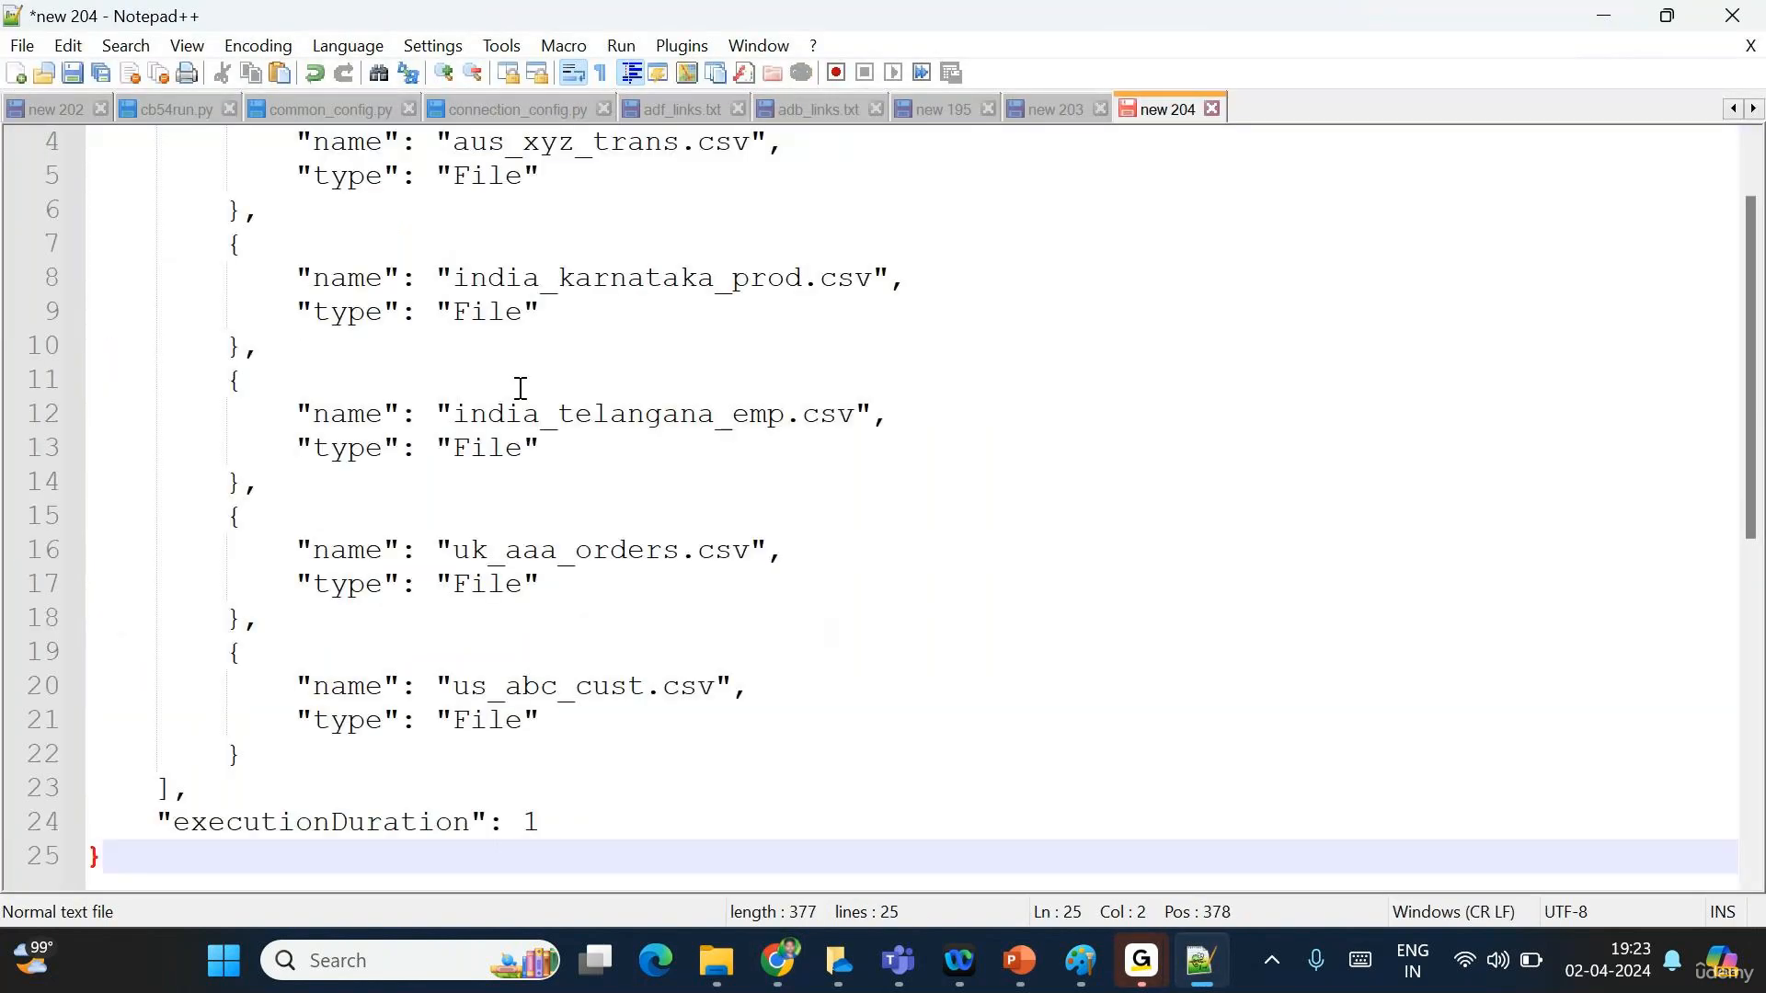
Review the file names in the pasted childItems list, then return to Fabric and close the activity output.
scroll(521, 388, up, 1)
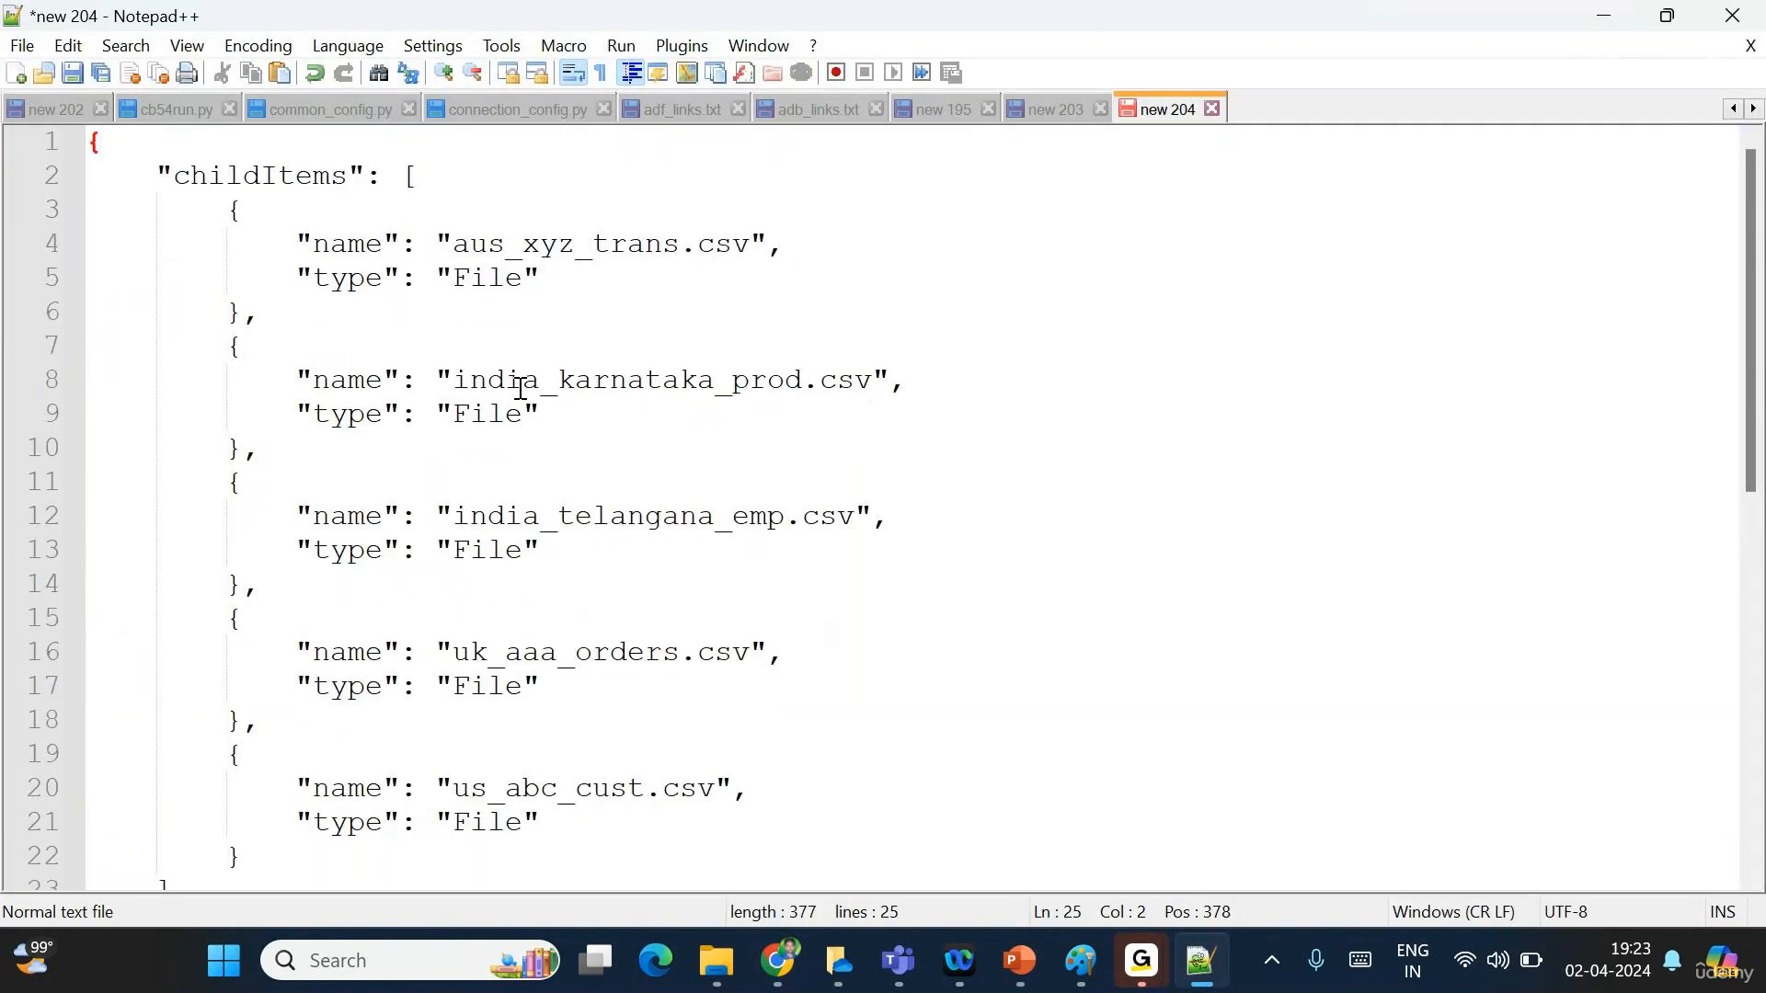
double_click(525, 243)
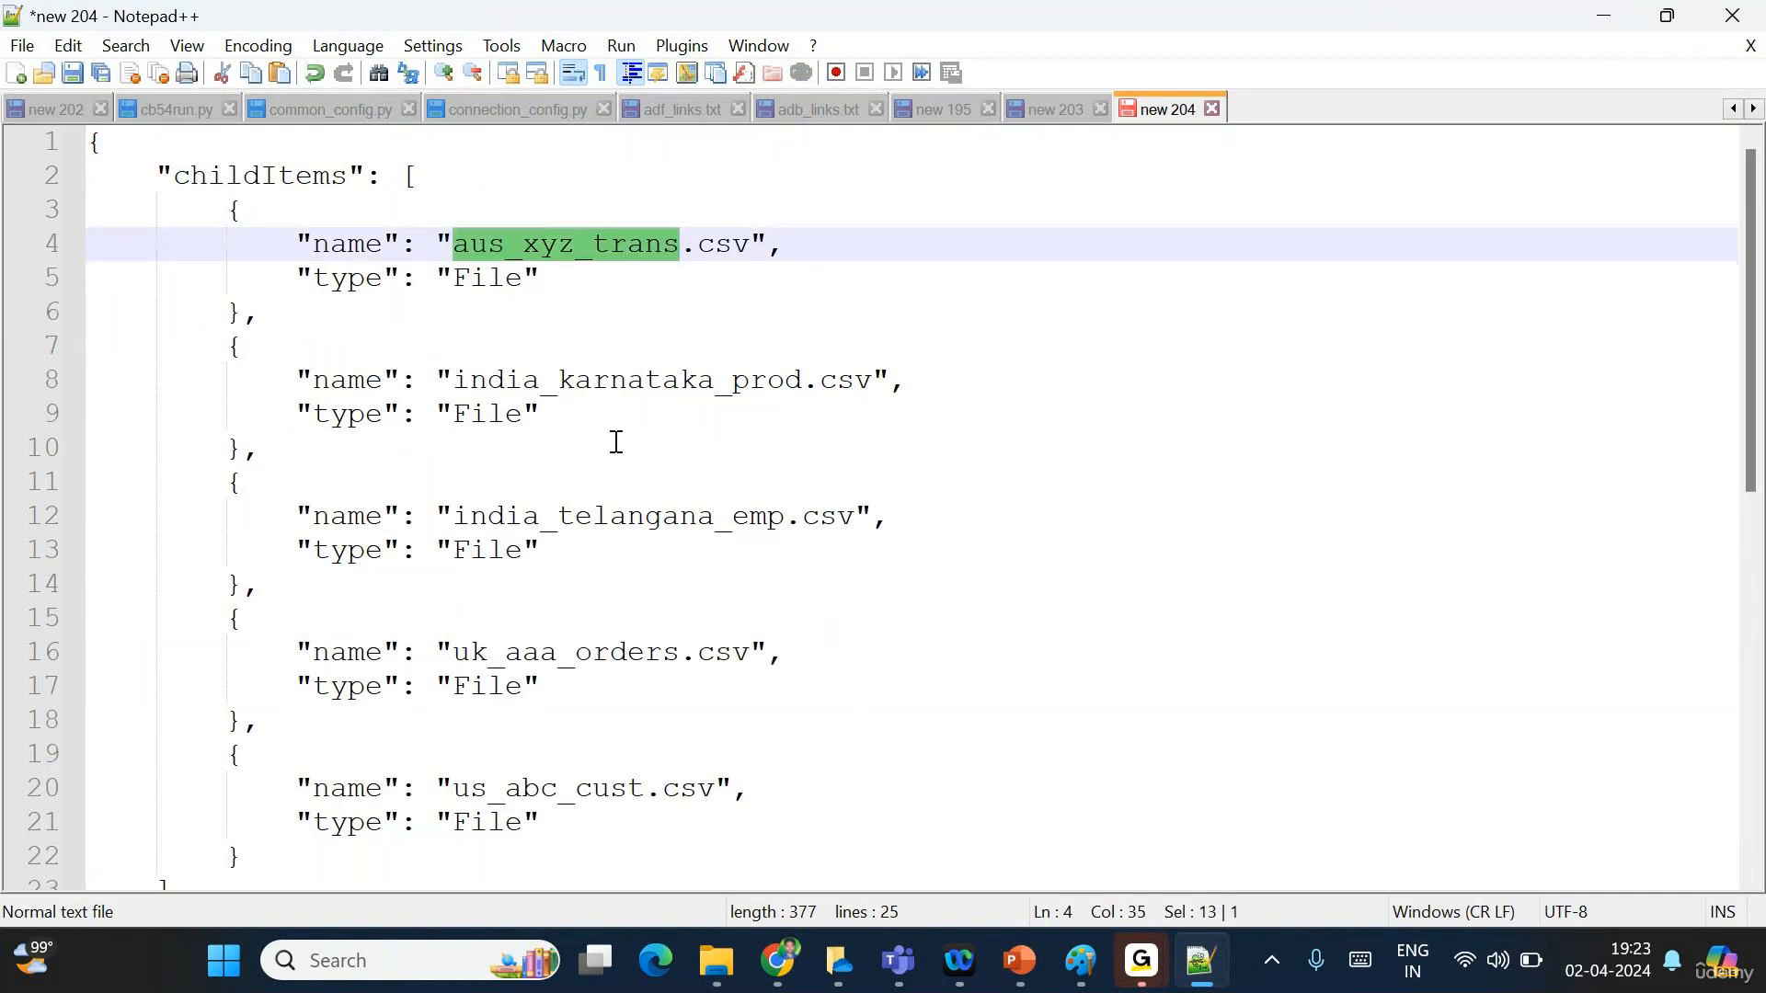
click(527, 380)
double_click(527, 380)
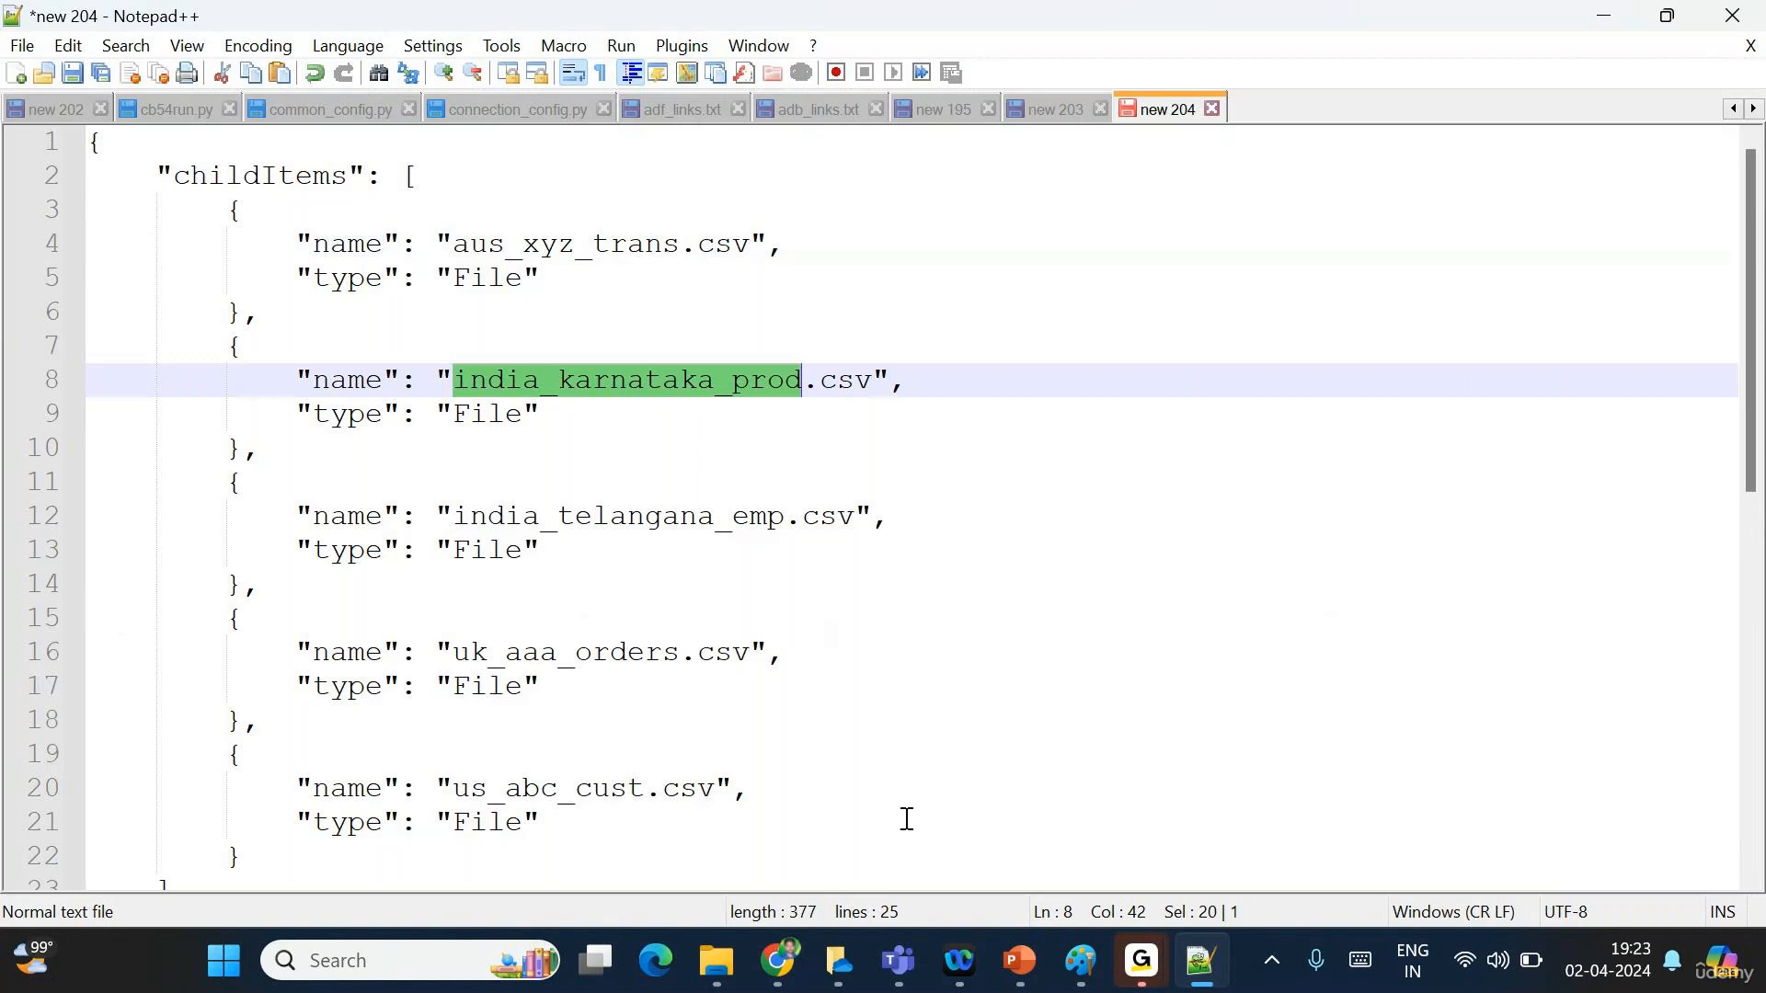
click(798, 961)
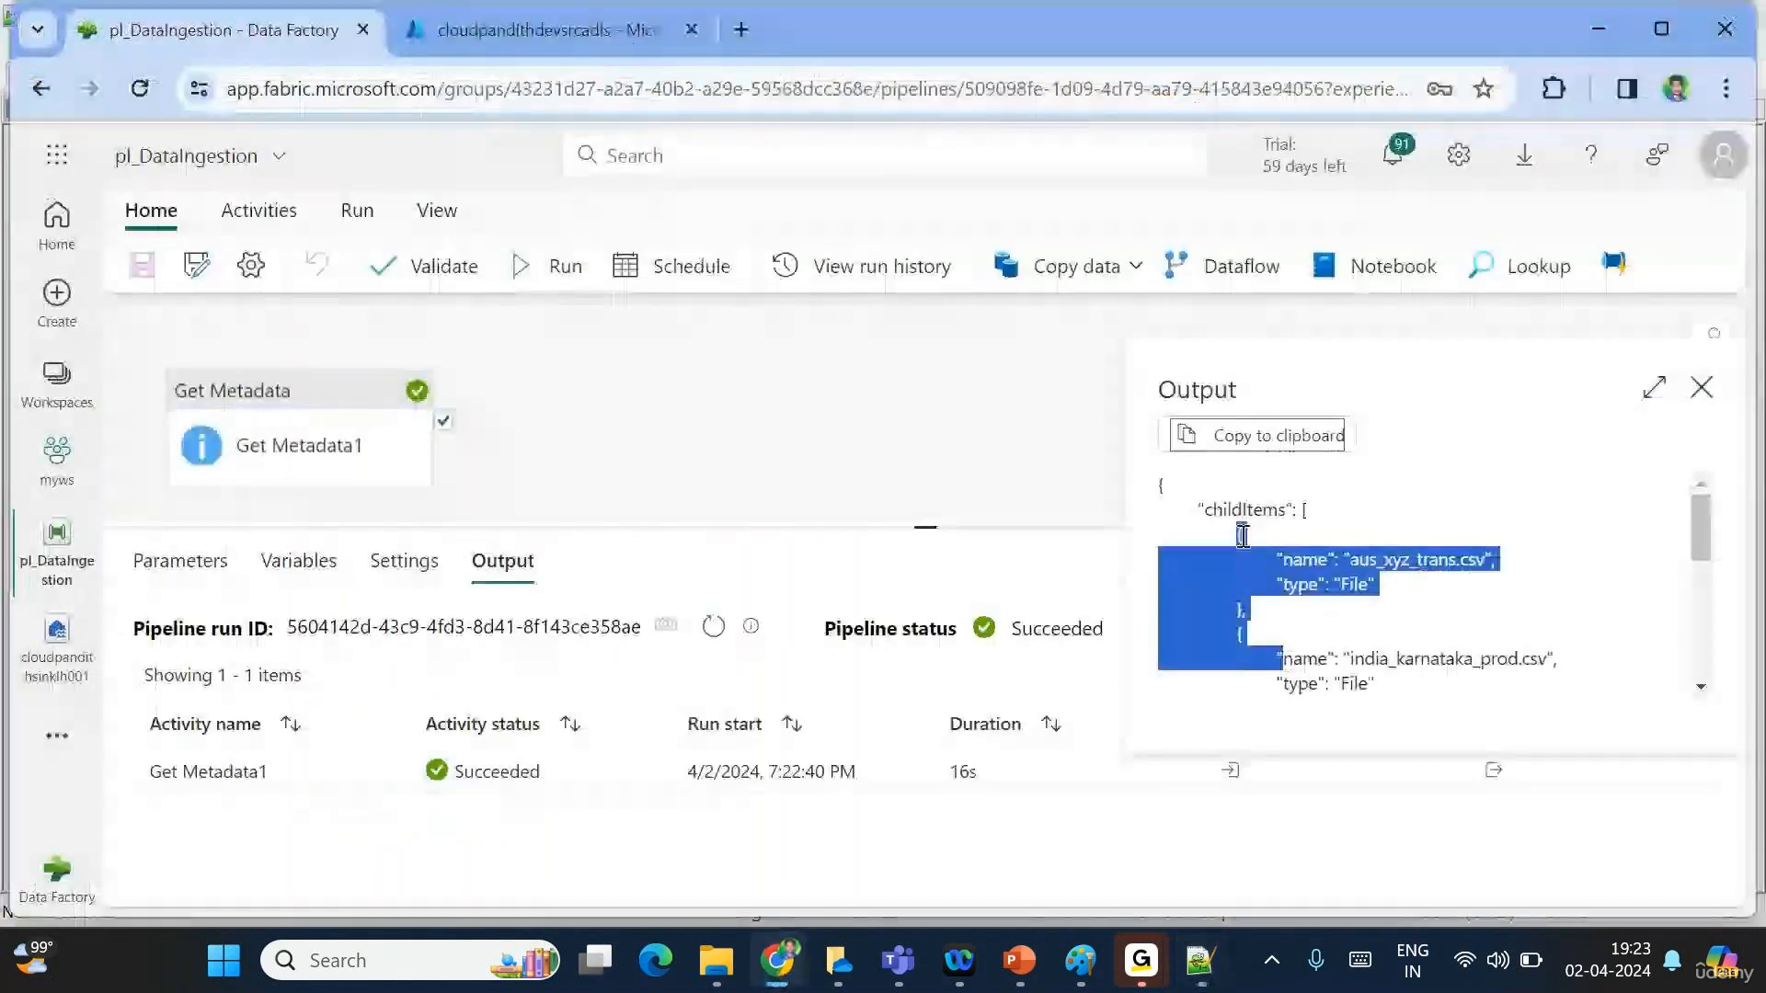
click(1704, 388)
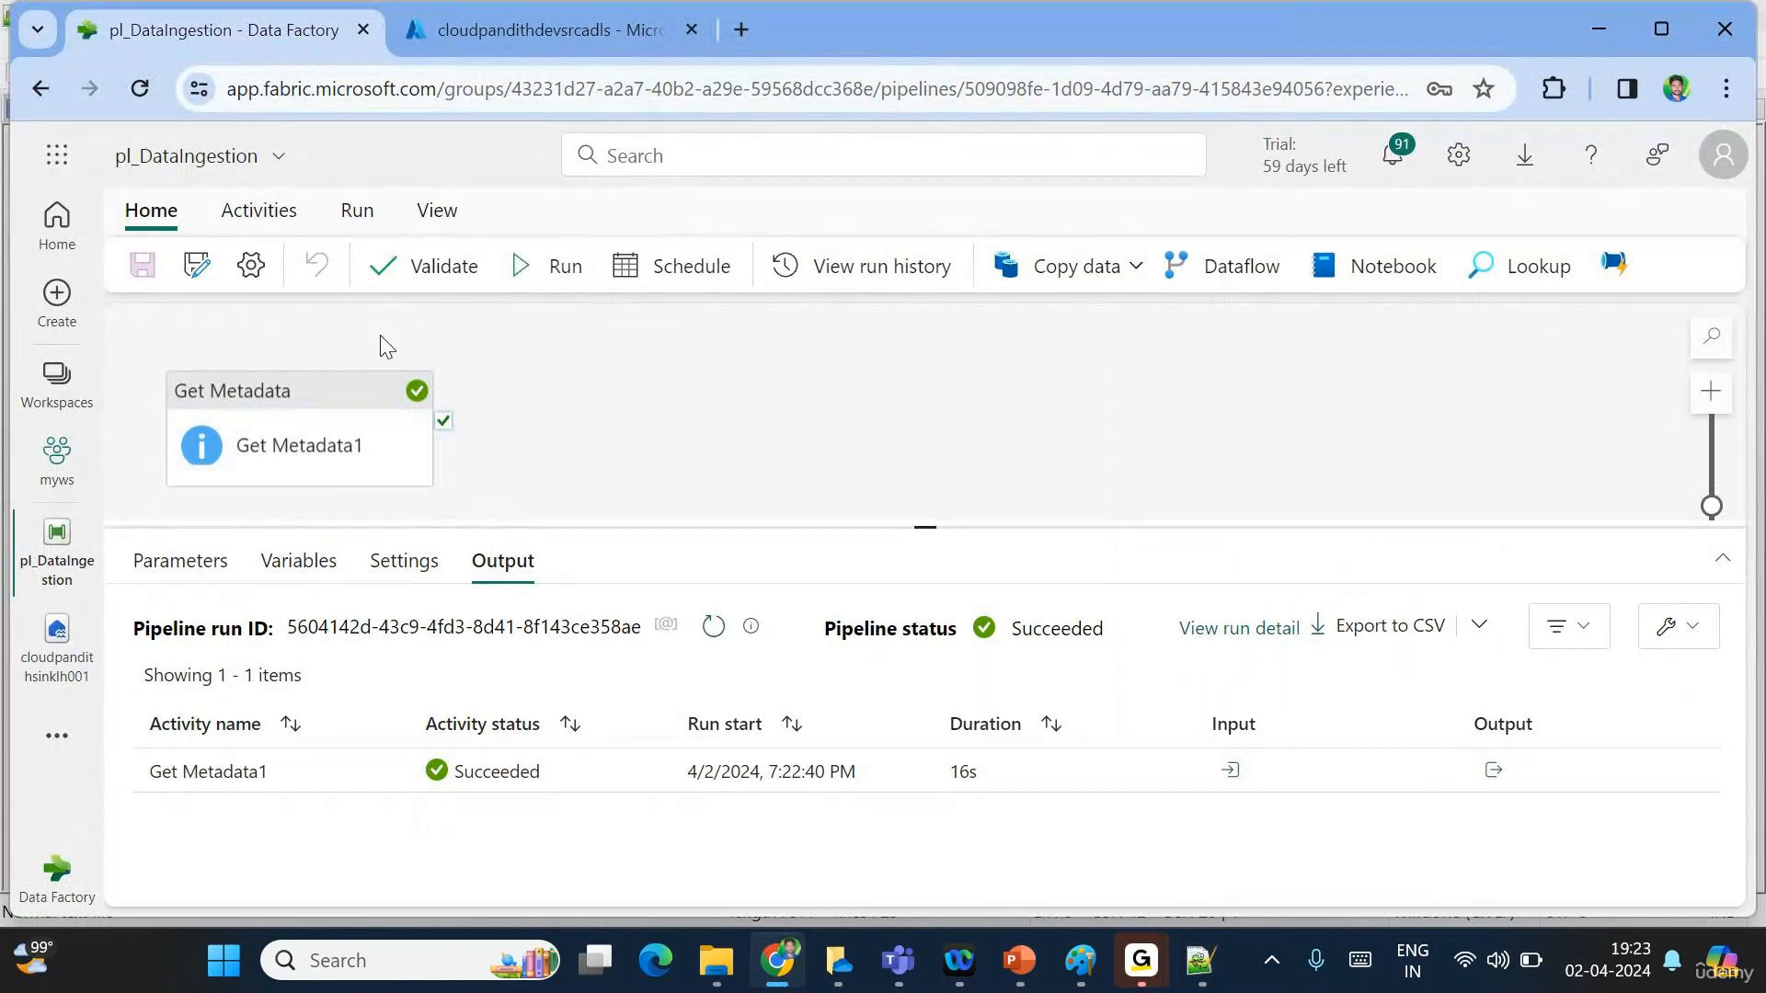
click(254, 221)
click(1019, 266)
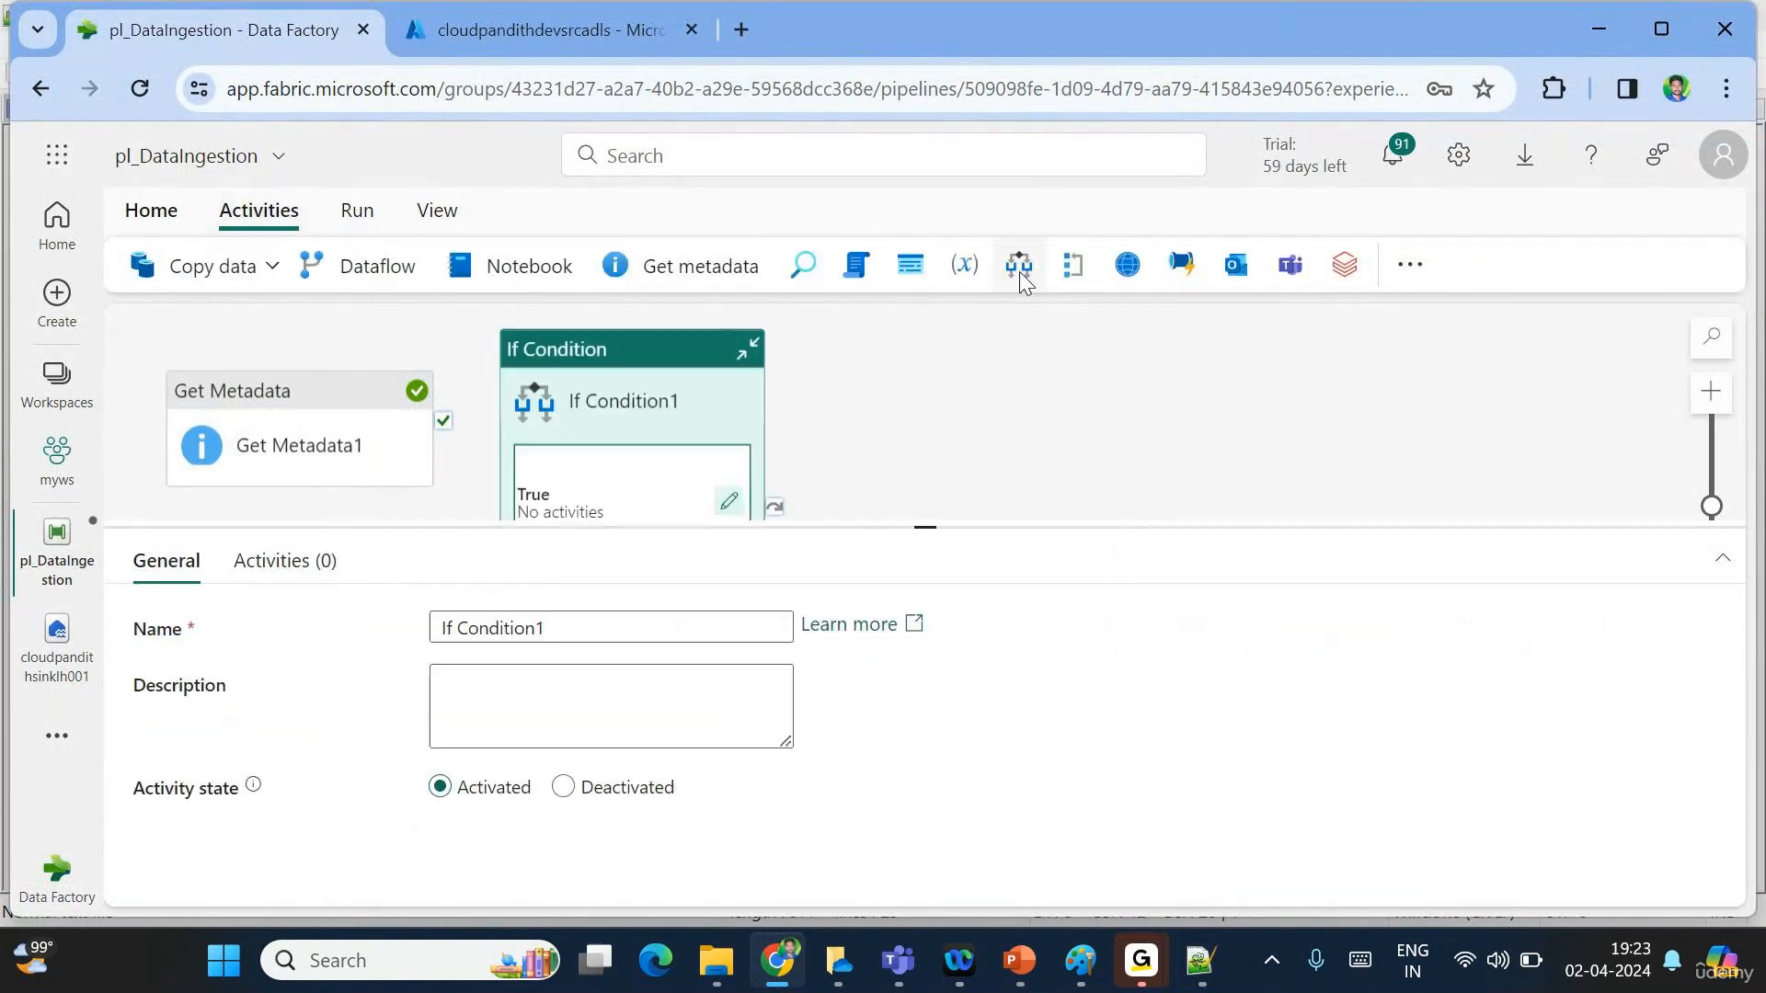
right_click(610, 351)
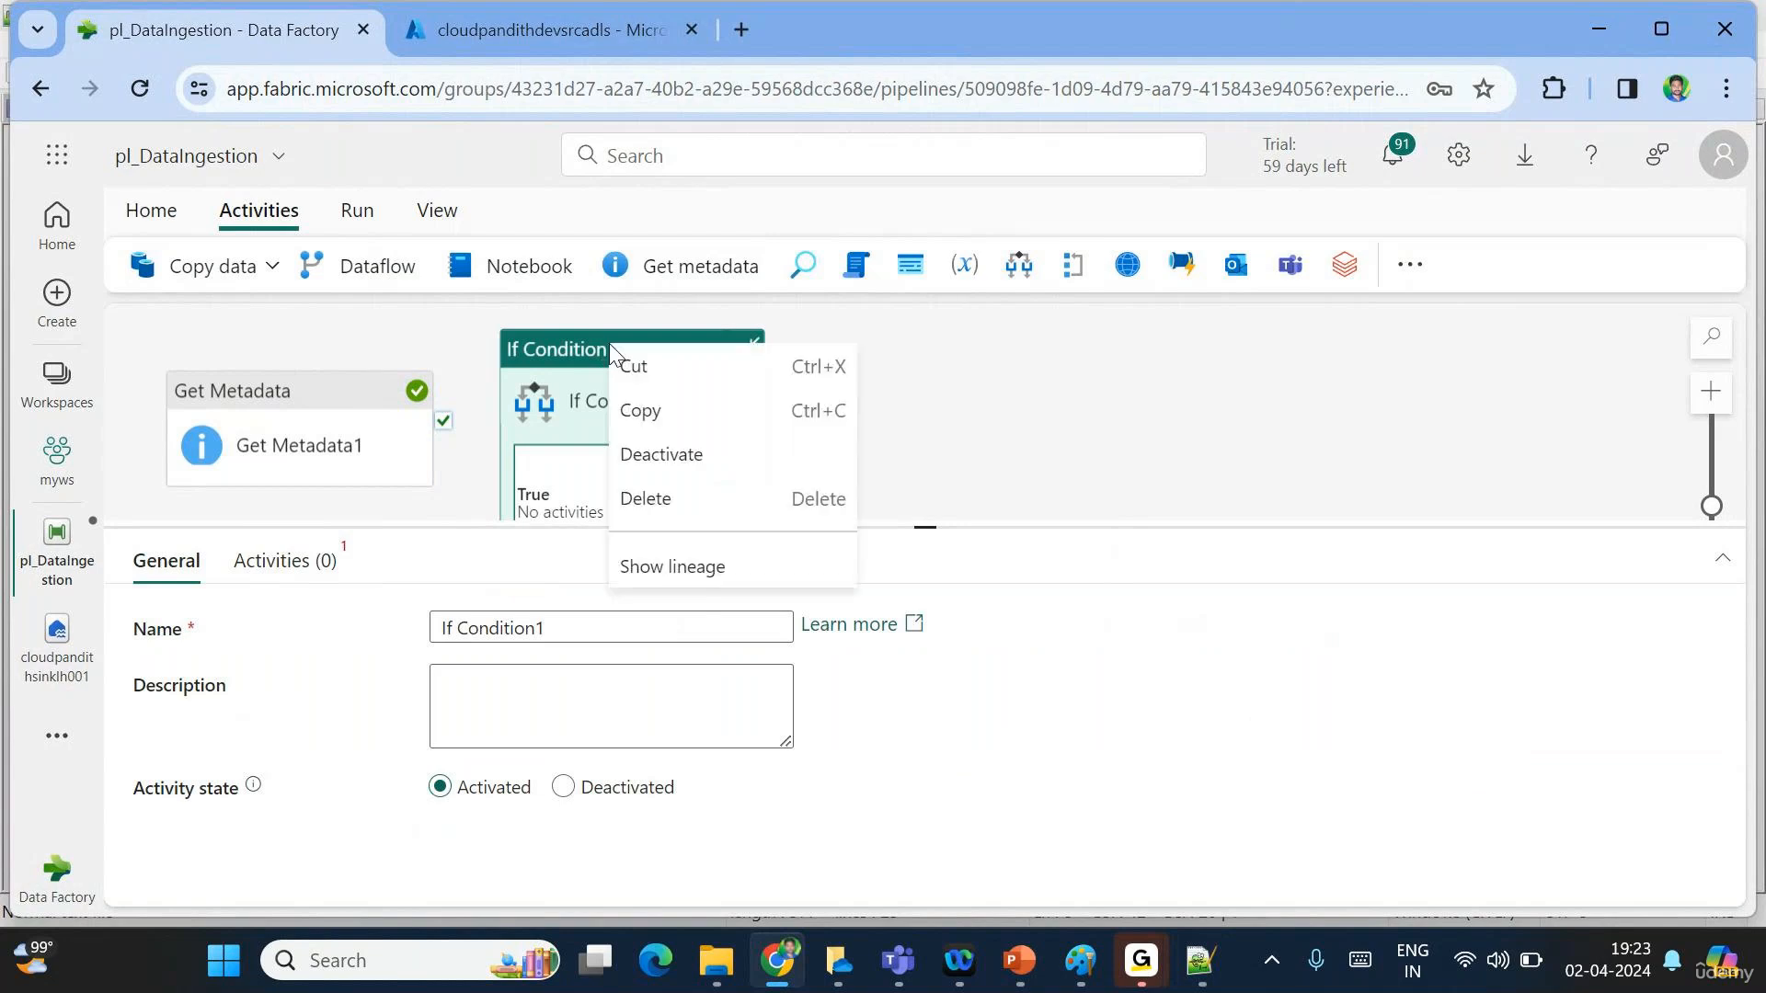
click(659, 513)
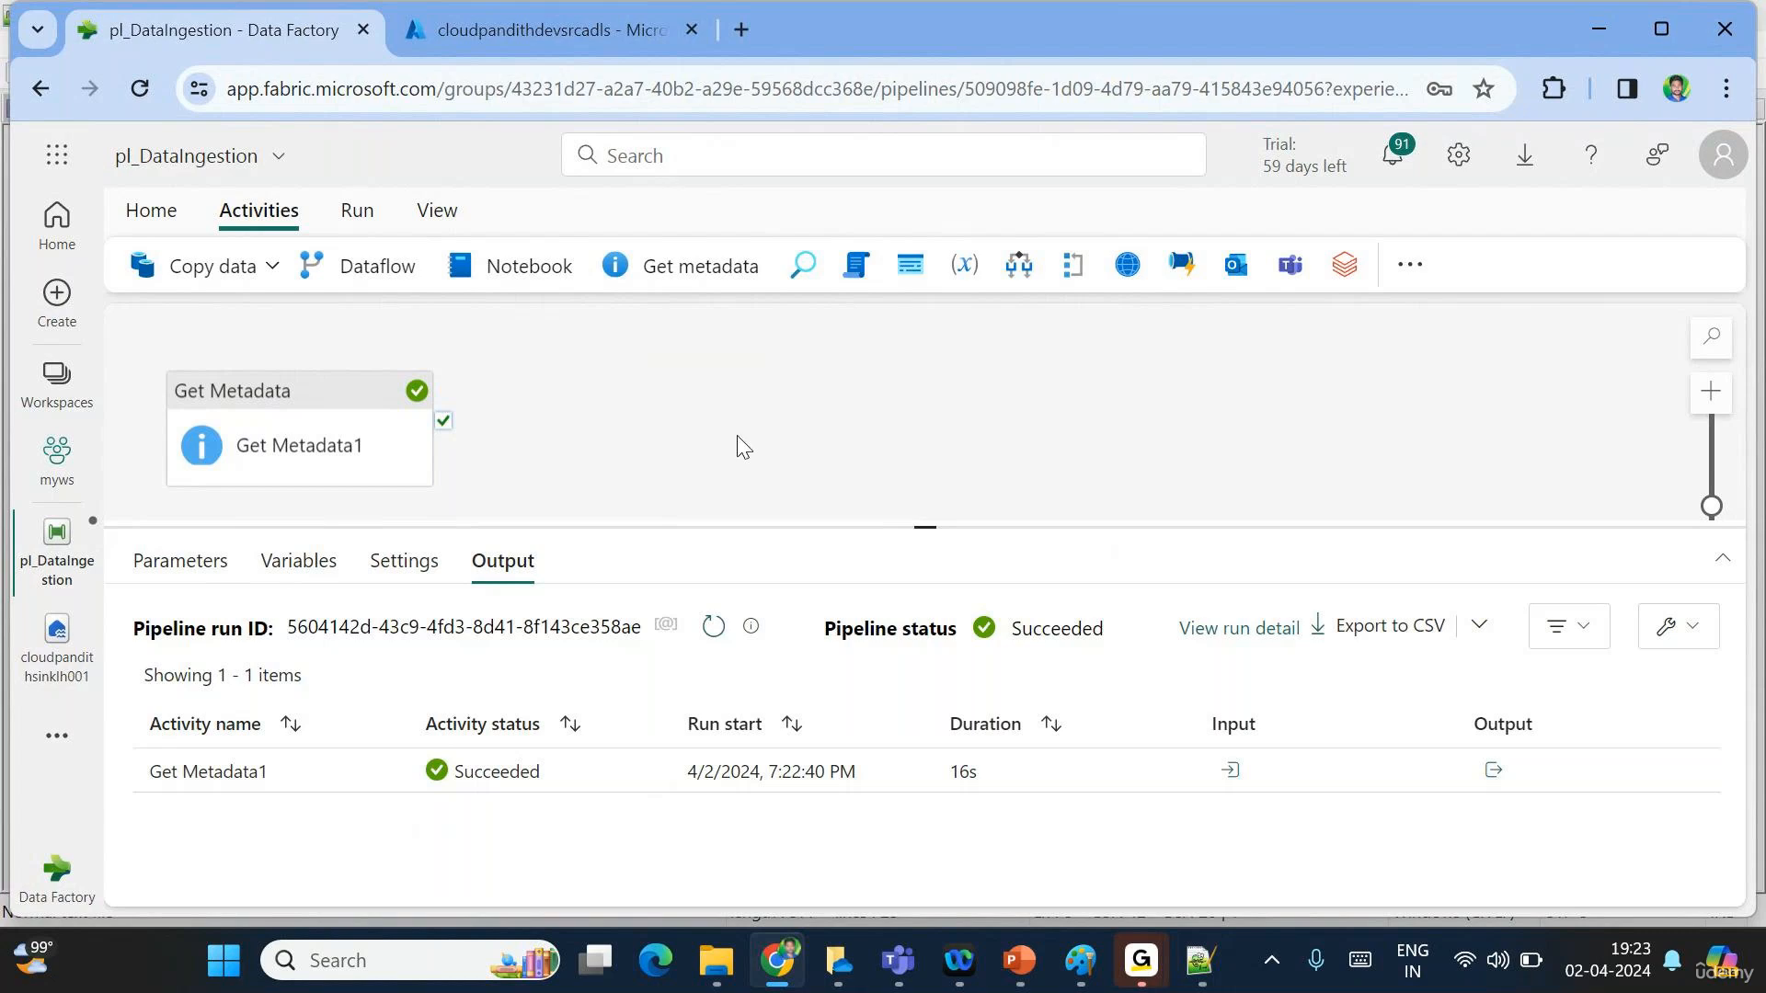
Reopen the Get Metadata1 output and read through its child items.
click(1495, 773)
scroll(1422, 637, down, 1)
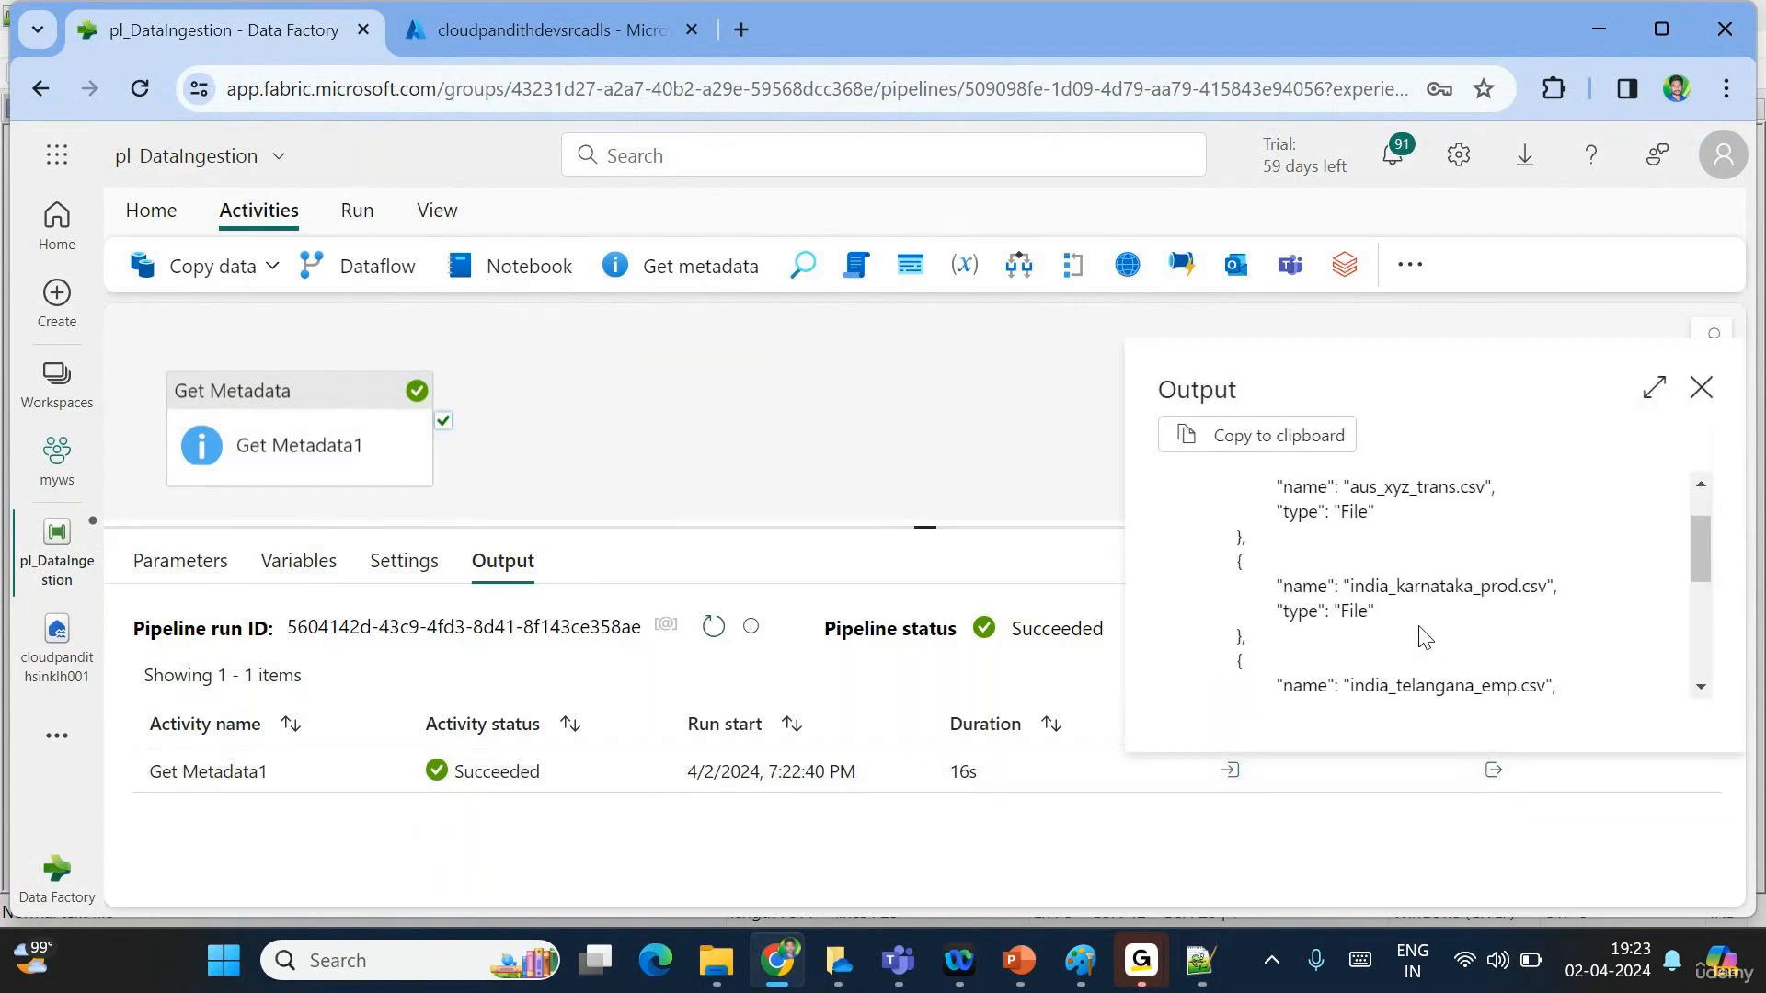
scroll(1421, 625, up, 1)
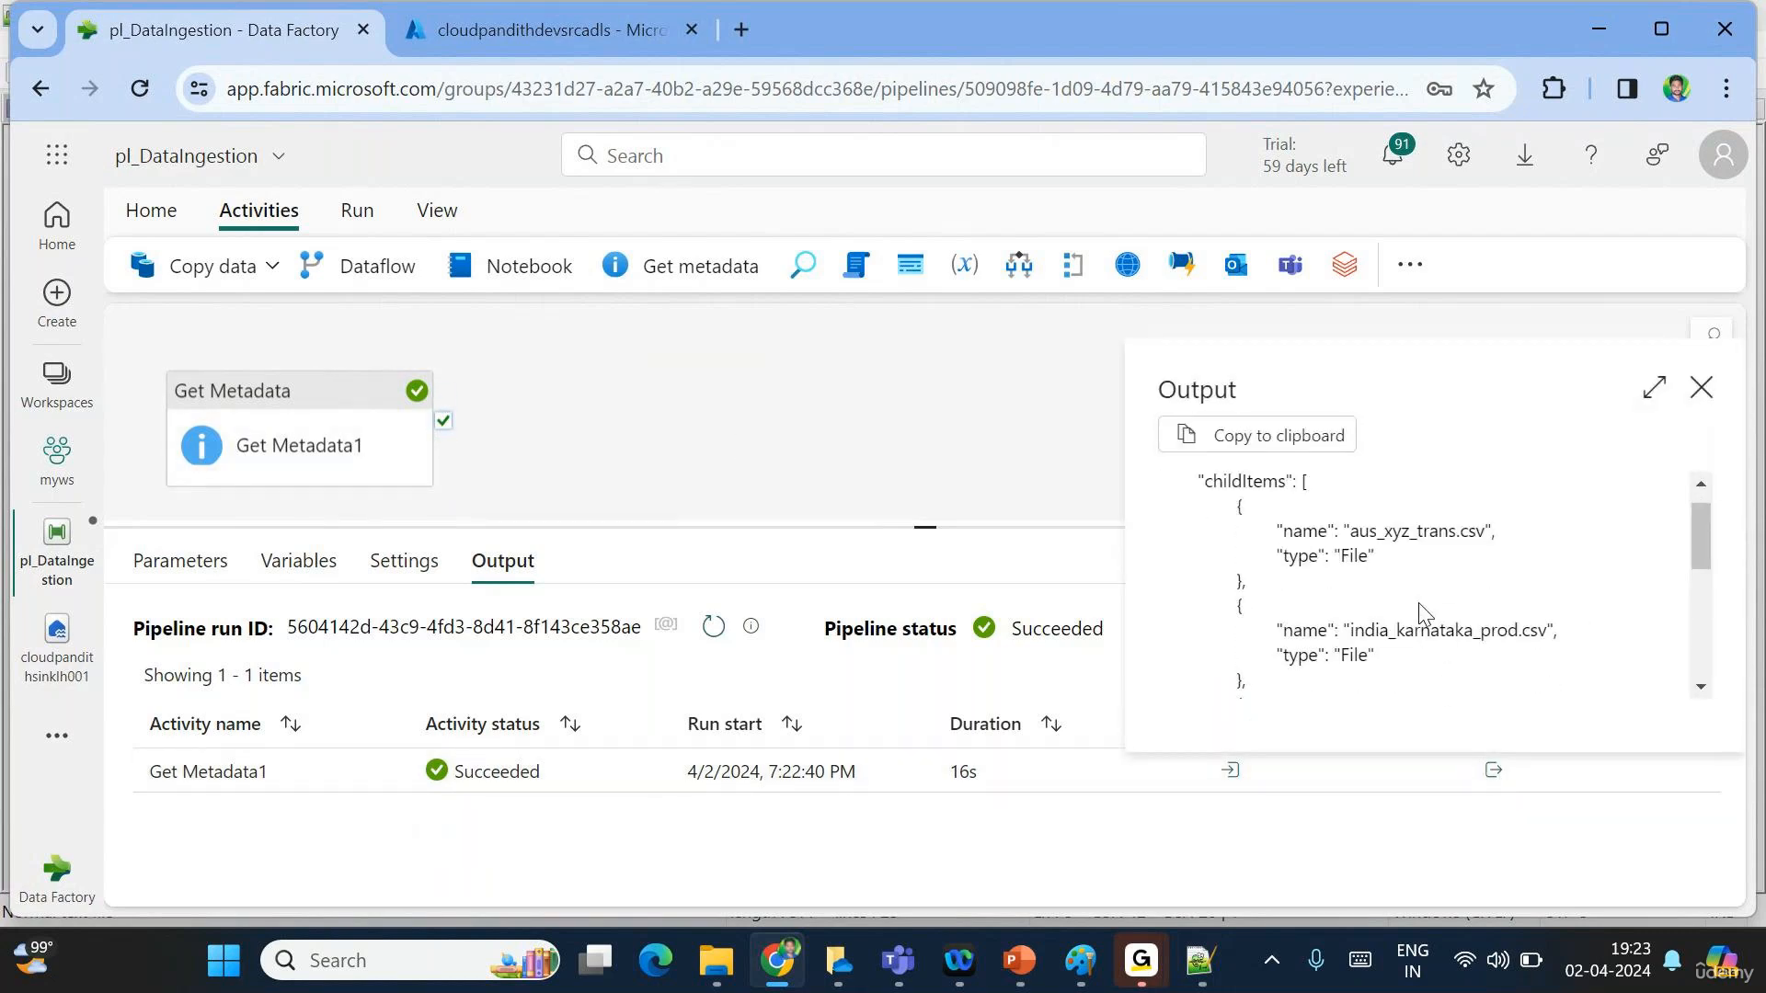
click(1700, 389)
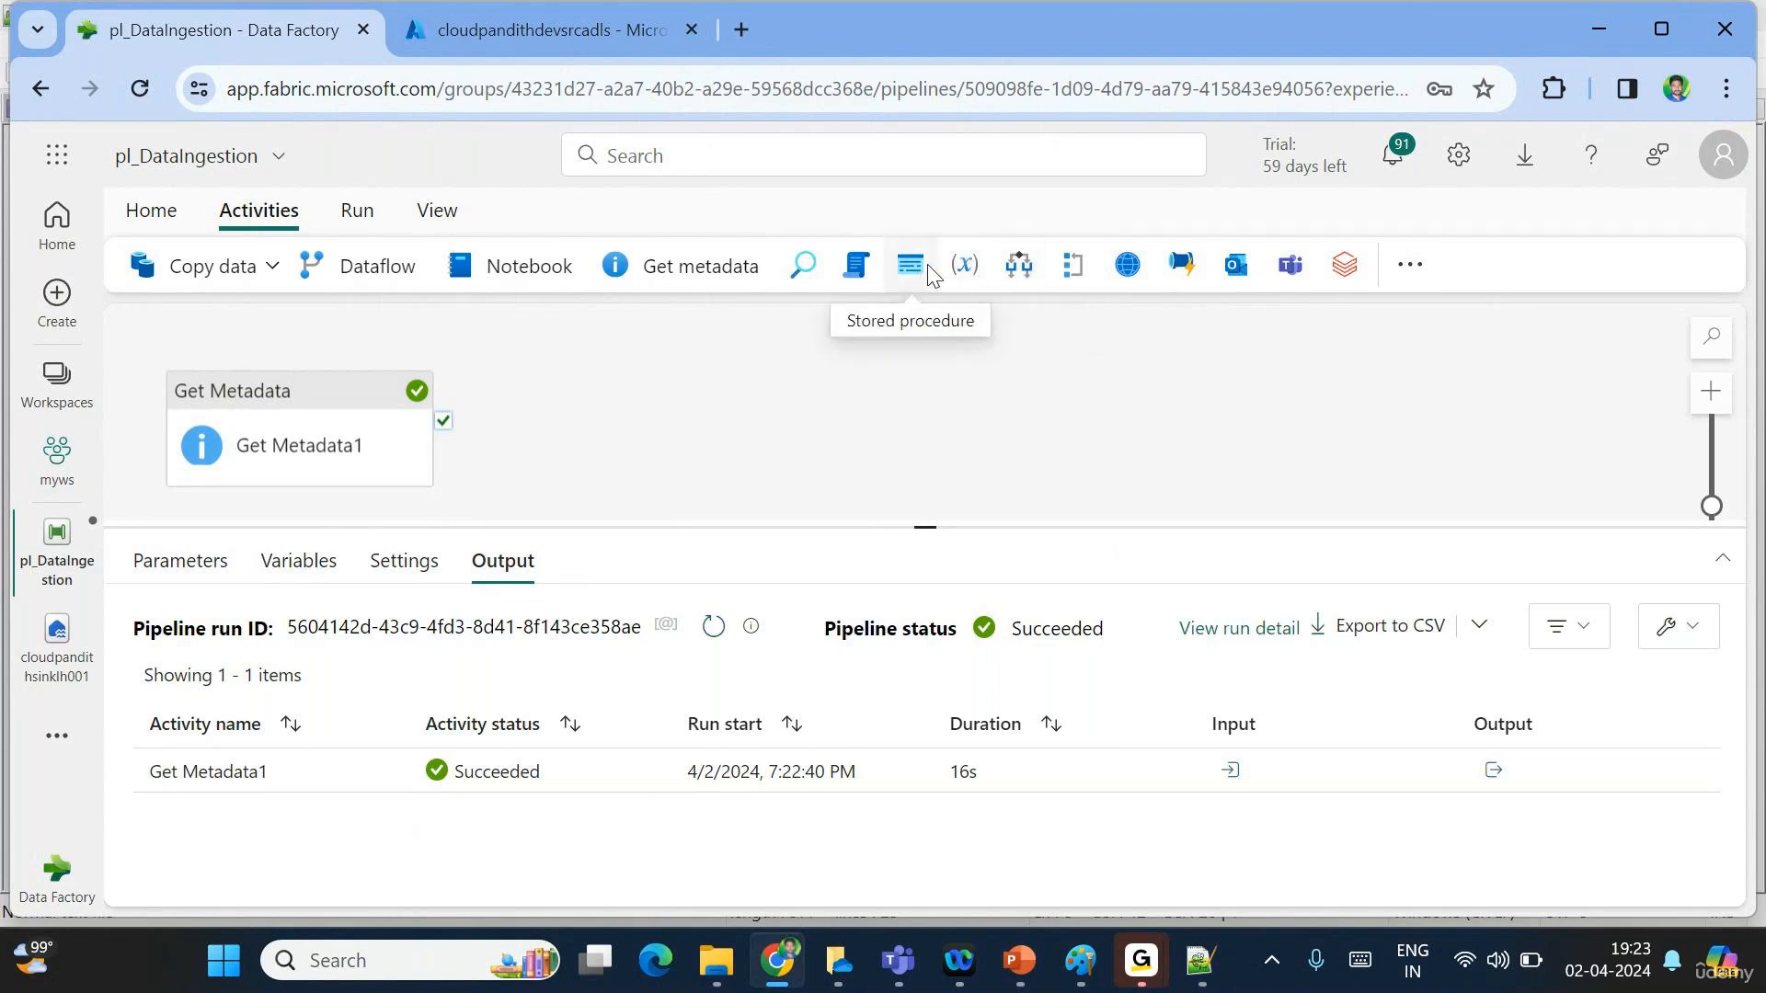
Add a Filter activity to the pipeline and connect Get Metadata1's success output to it.
click(1416, 267)
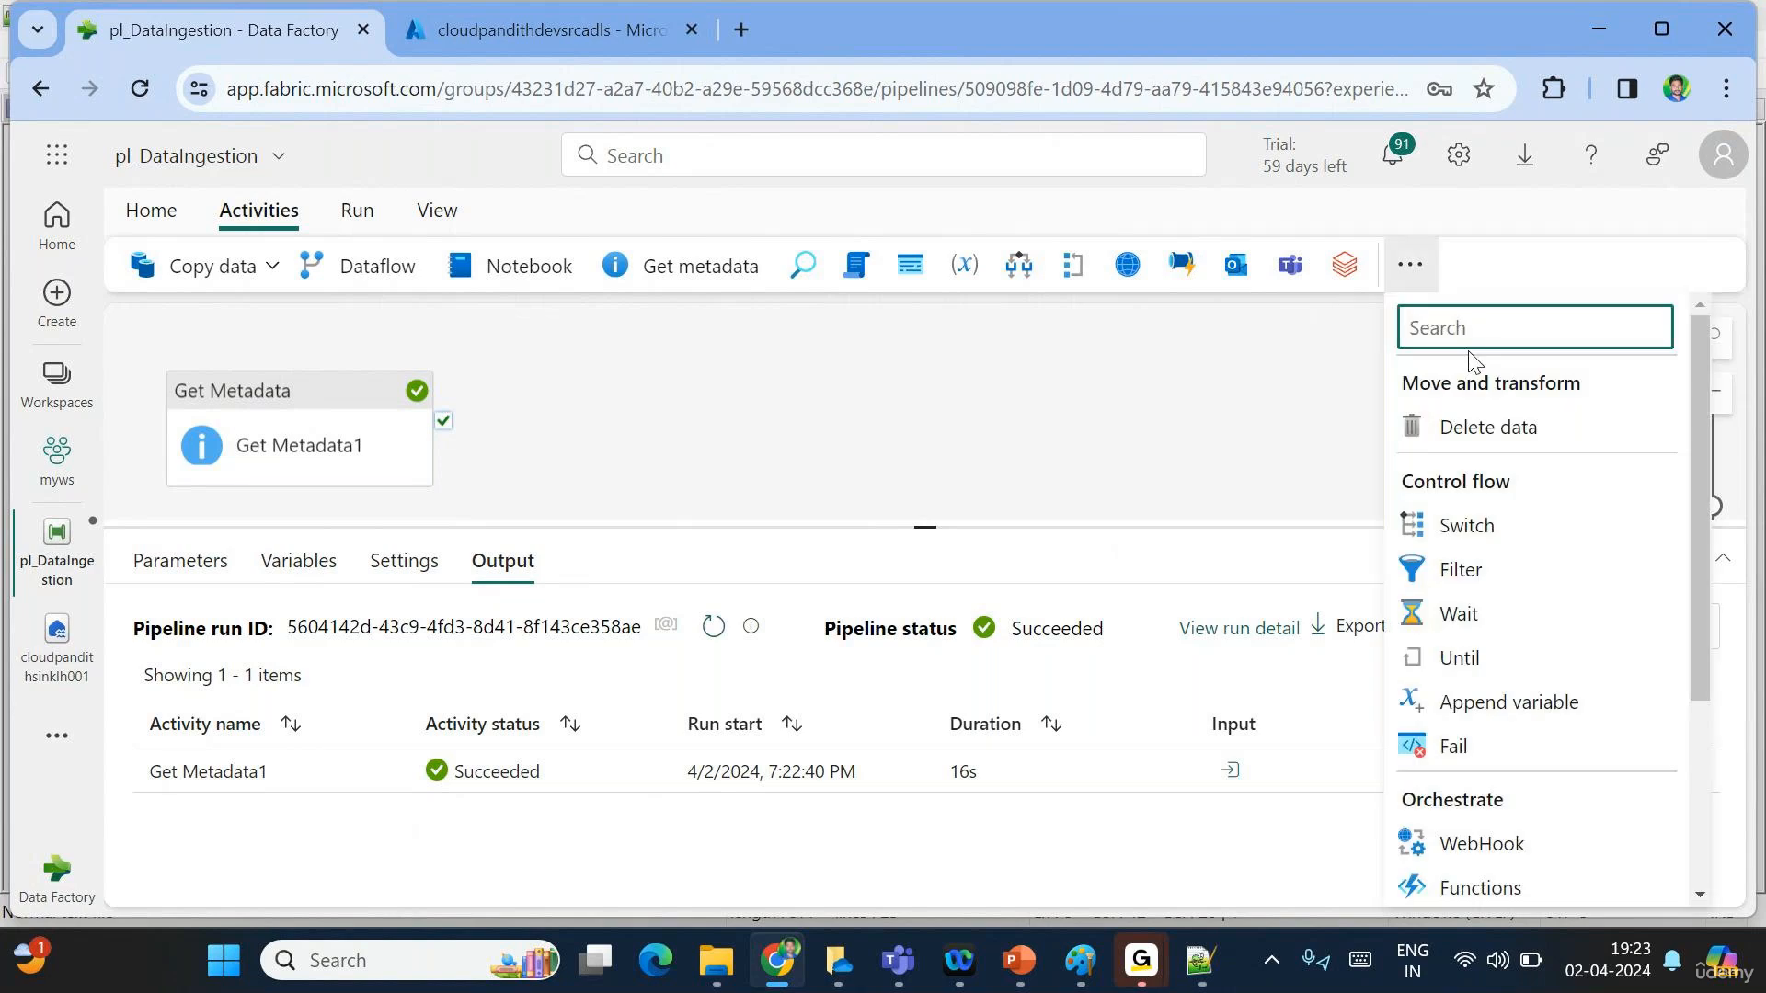
text(fil)
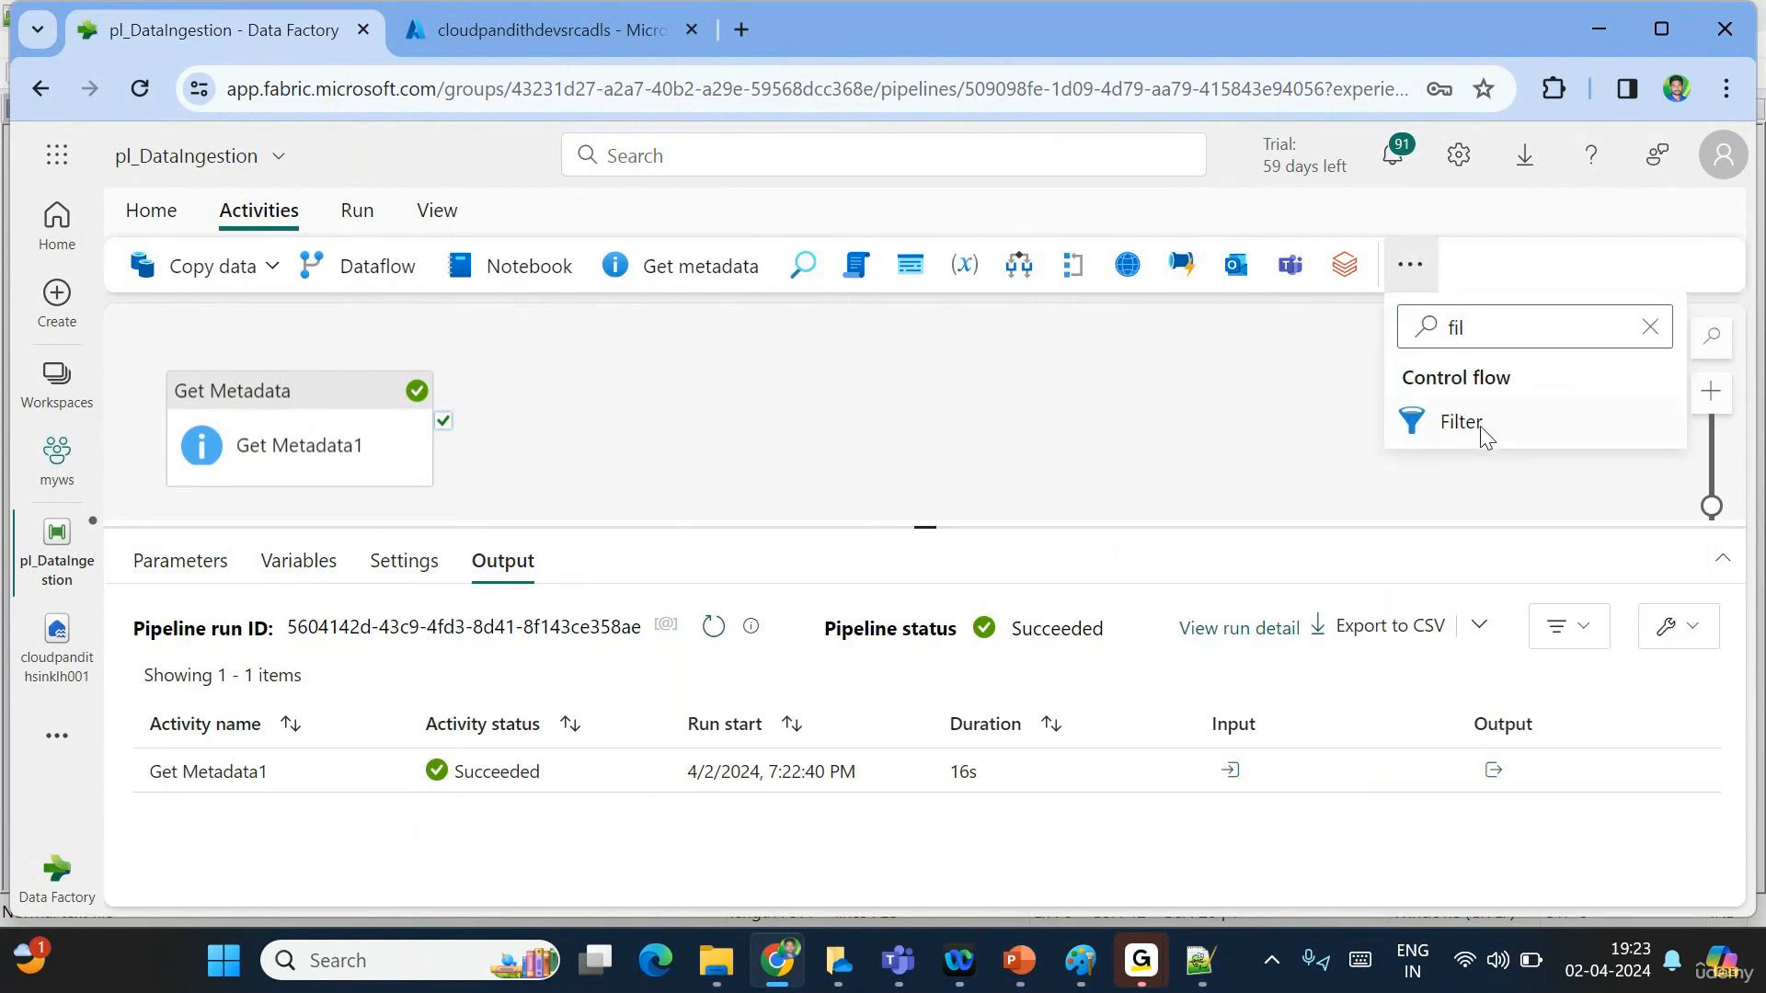
click(1482, 430)
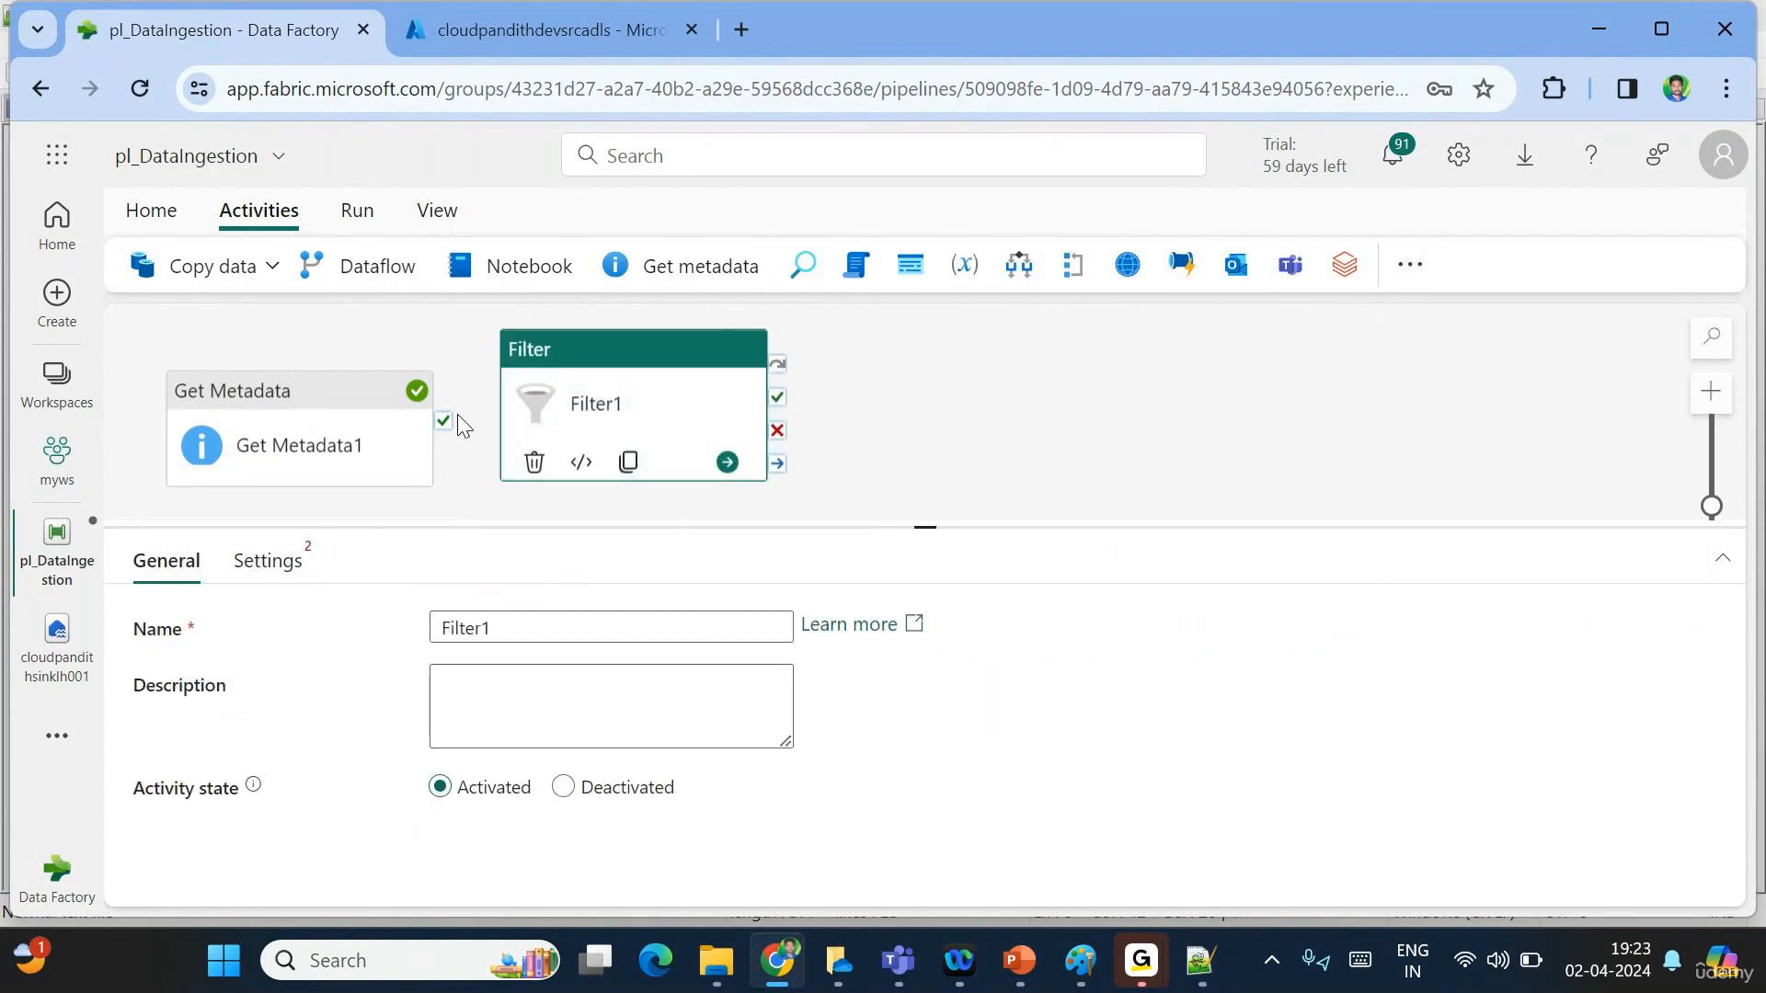
drag(445, 432, 647, 422)
Set the Filter activity's Items to the Get Metadata1 childItems output using dynamic content.
click(281, 568)
click(485, 626)
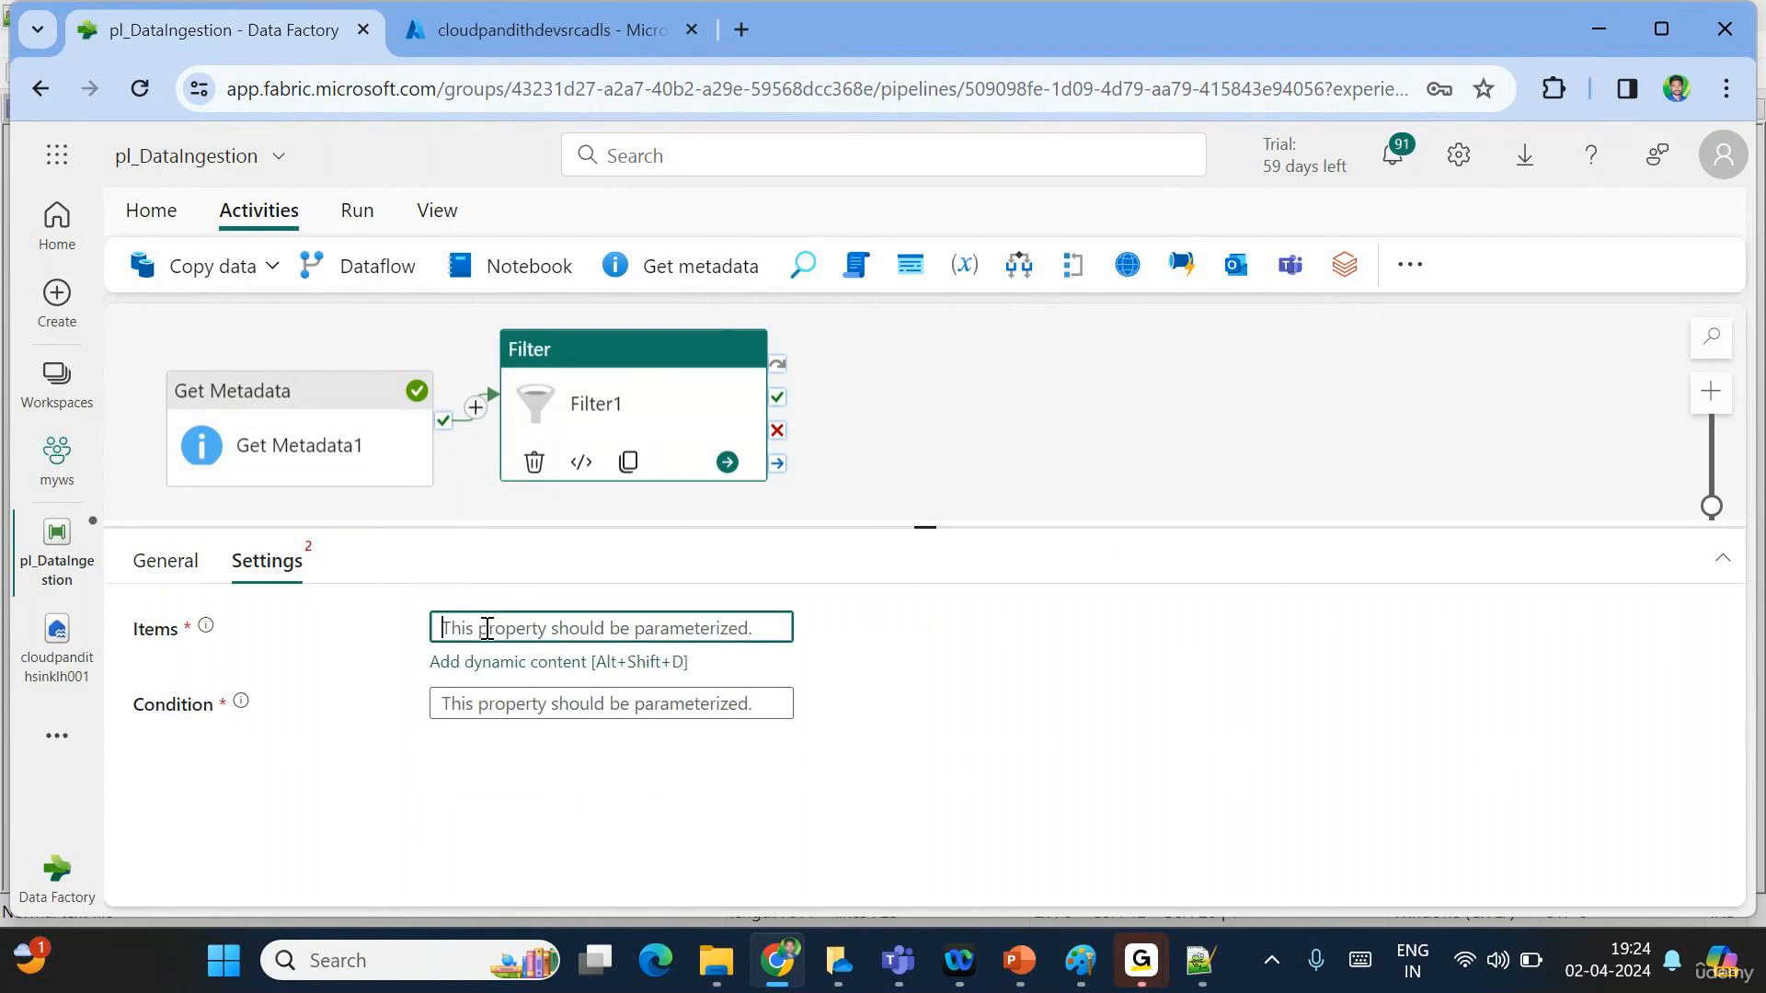
click(477, 664)
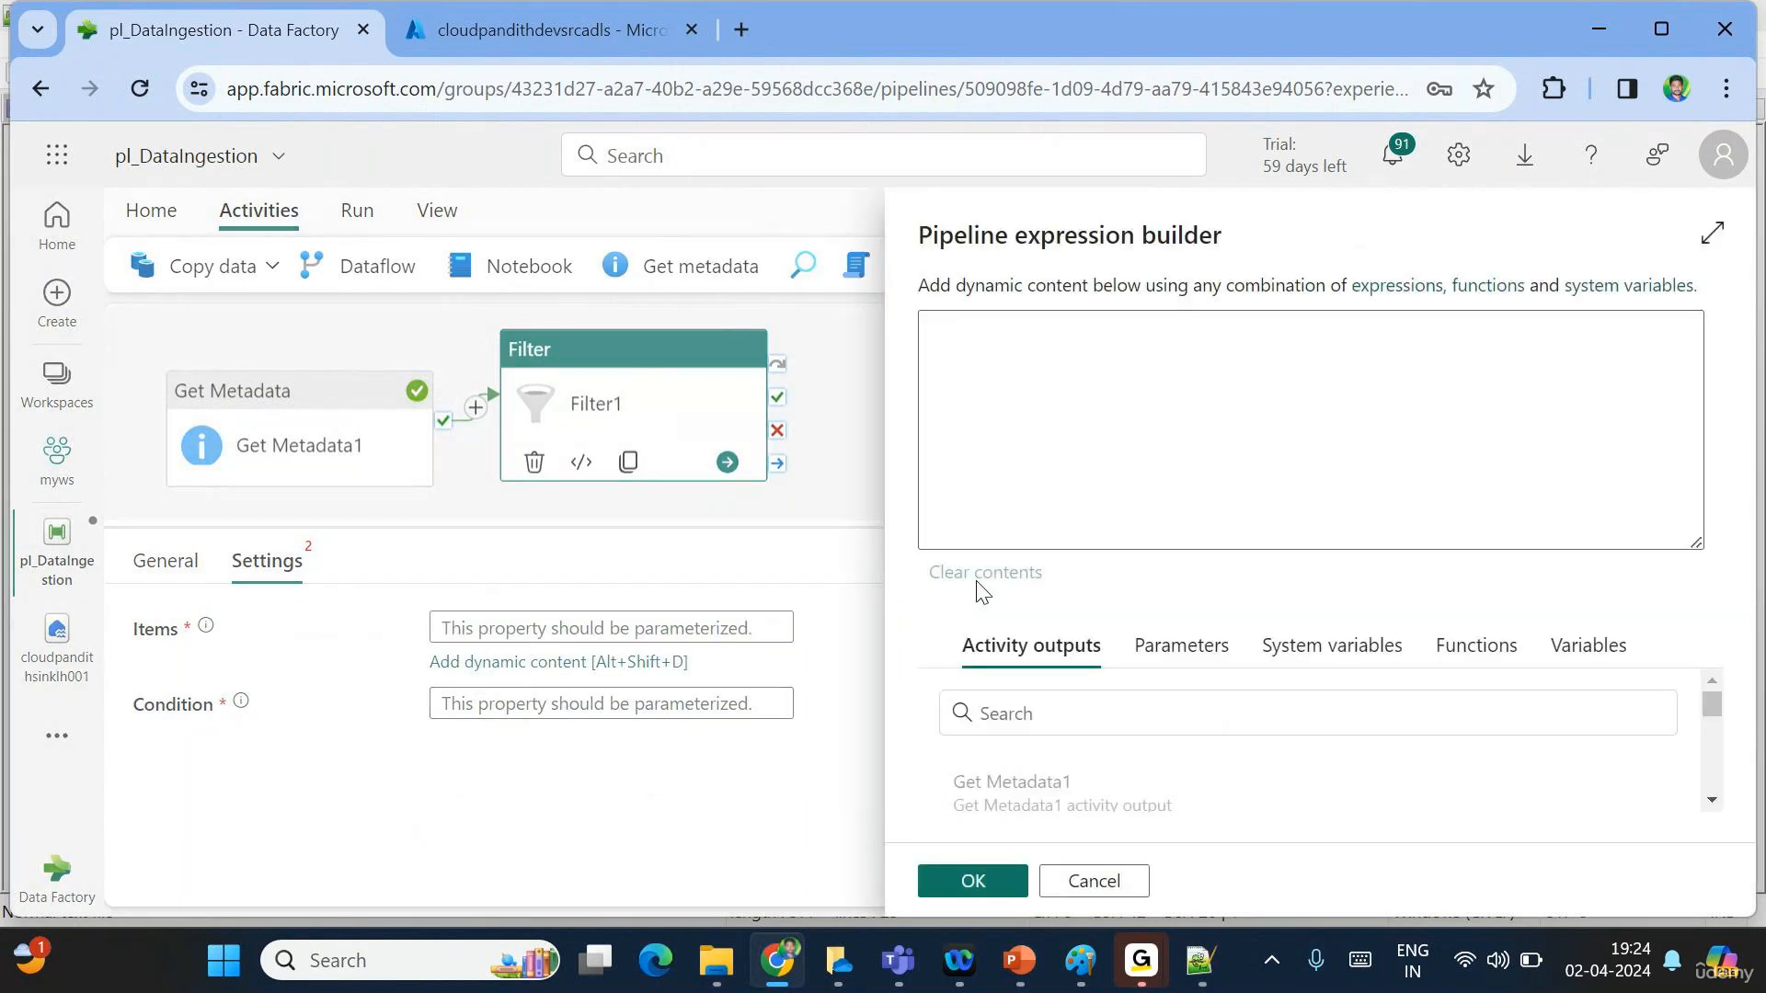
scroll(1055, 824, down, 1)
scroll(1055, 823, down, 1)
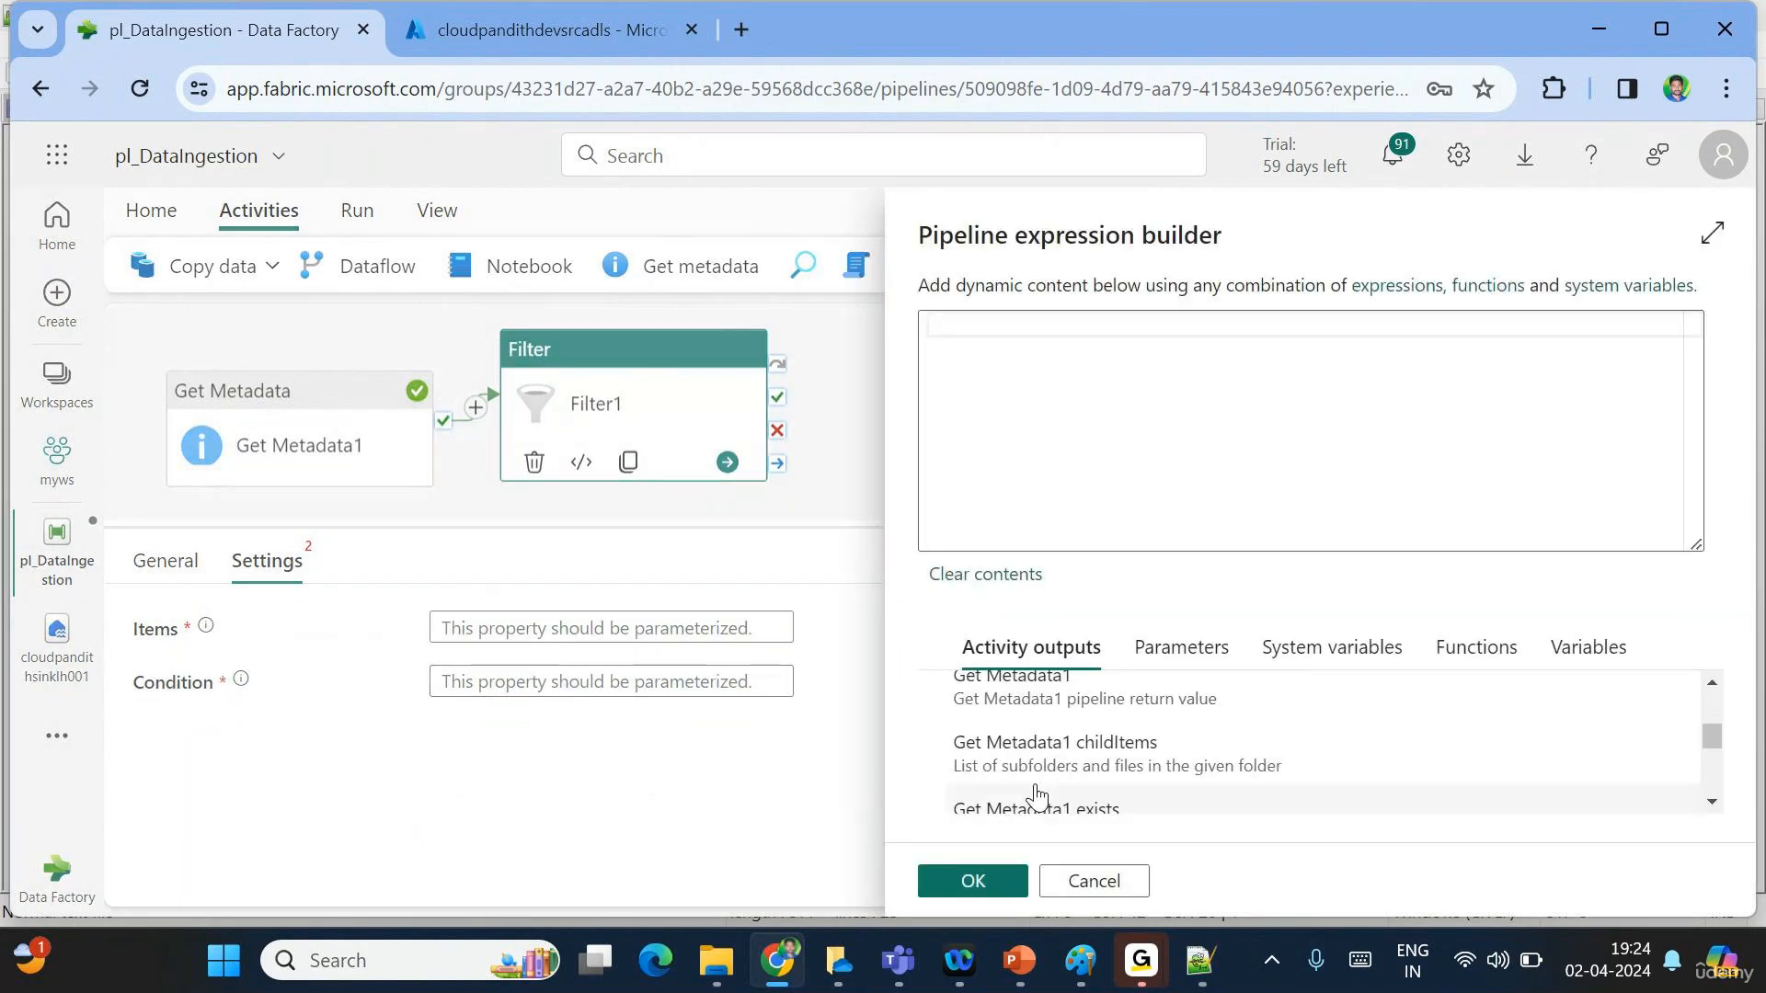
click(1021, 765)
click(968, 883)
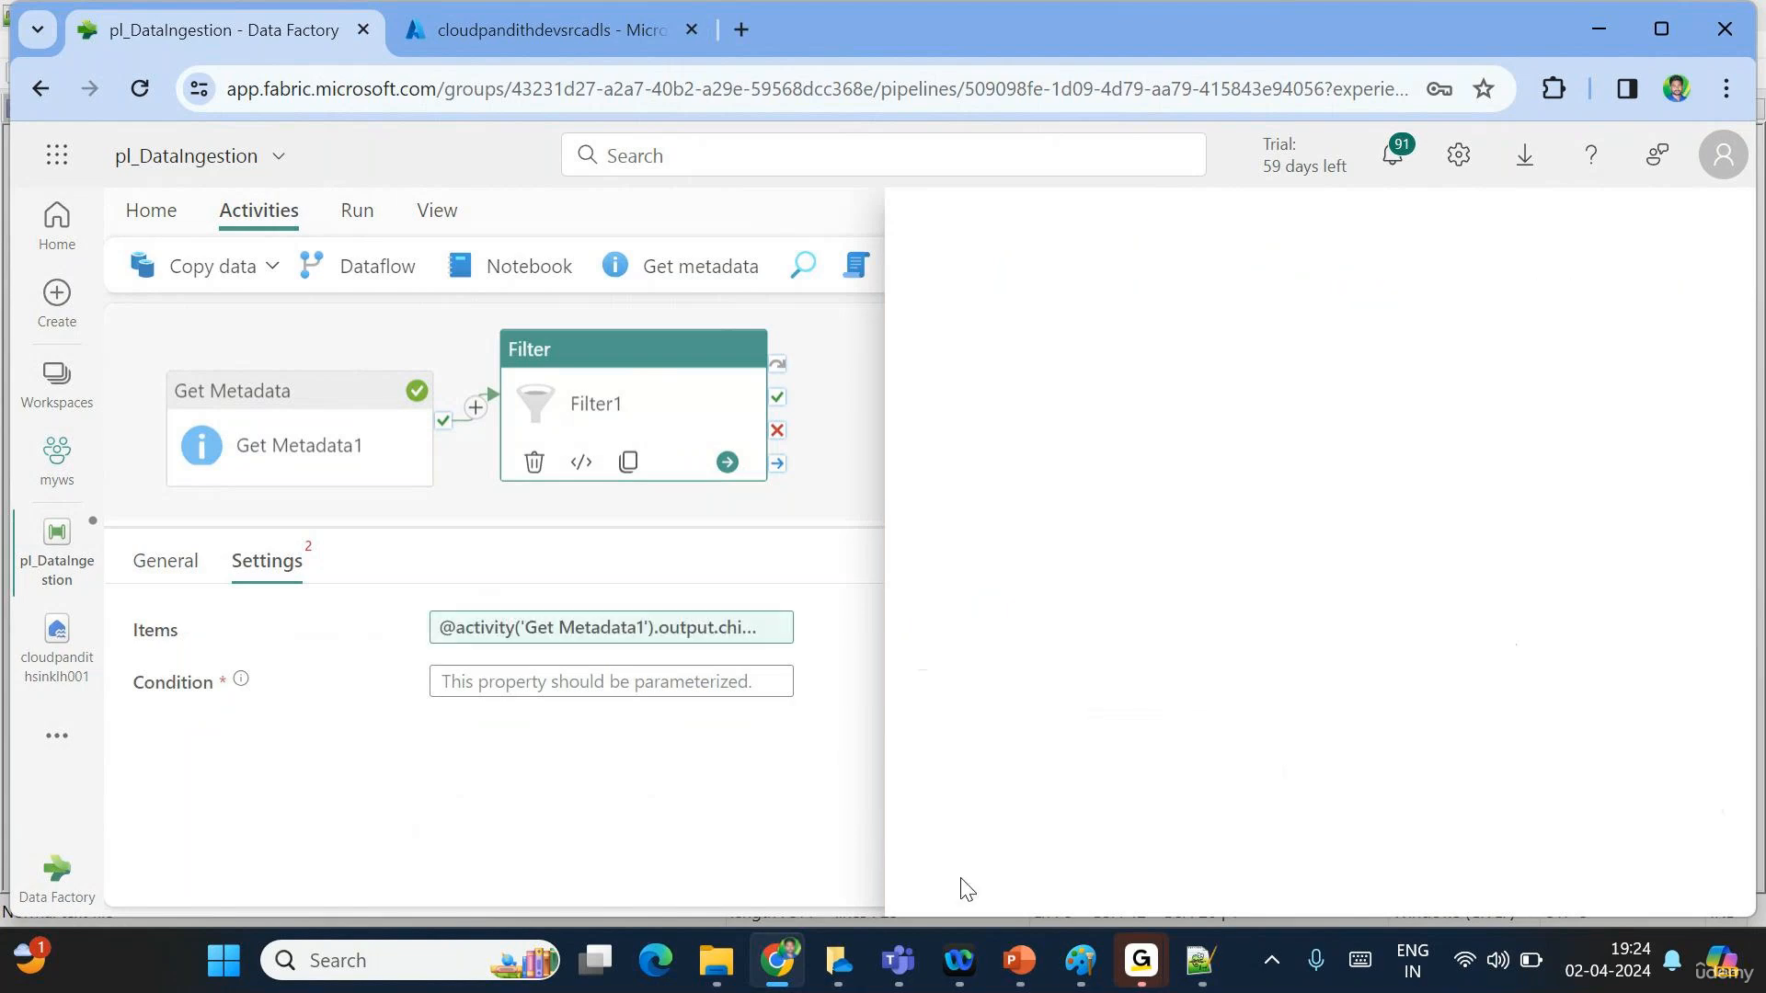
Begin the Filter activity's Condition expression with the startswith function, leaving the insertion point at its first argument.
click(562, 678)
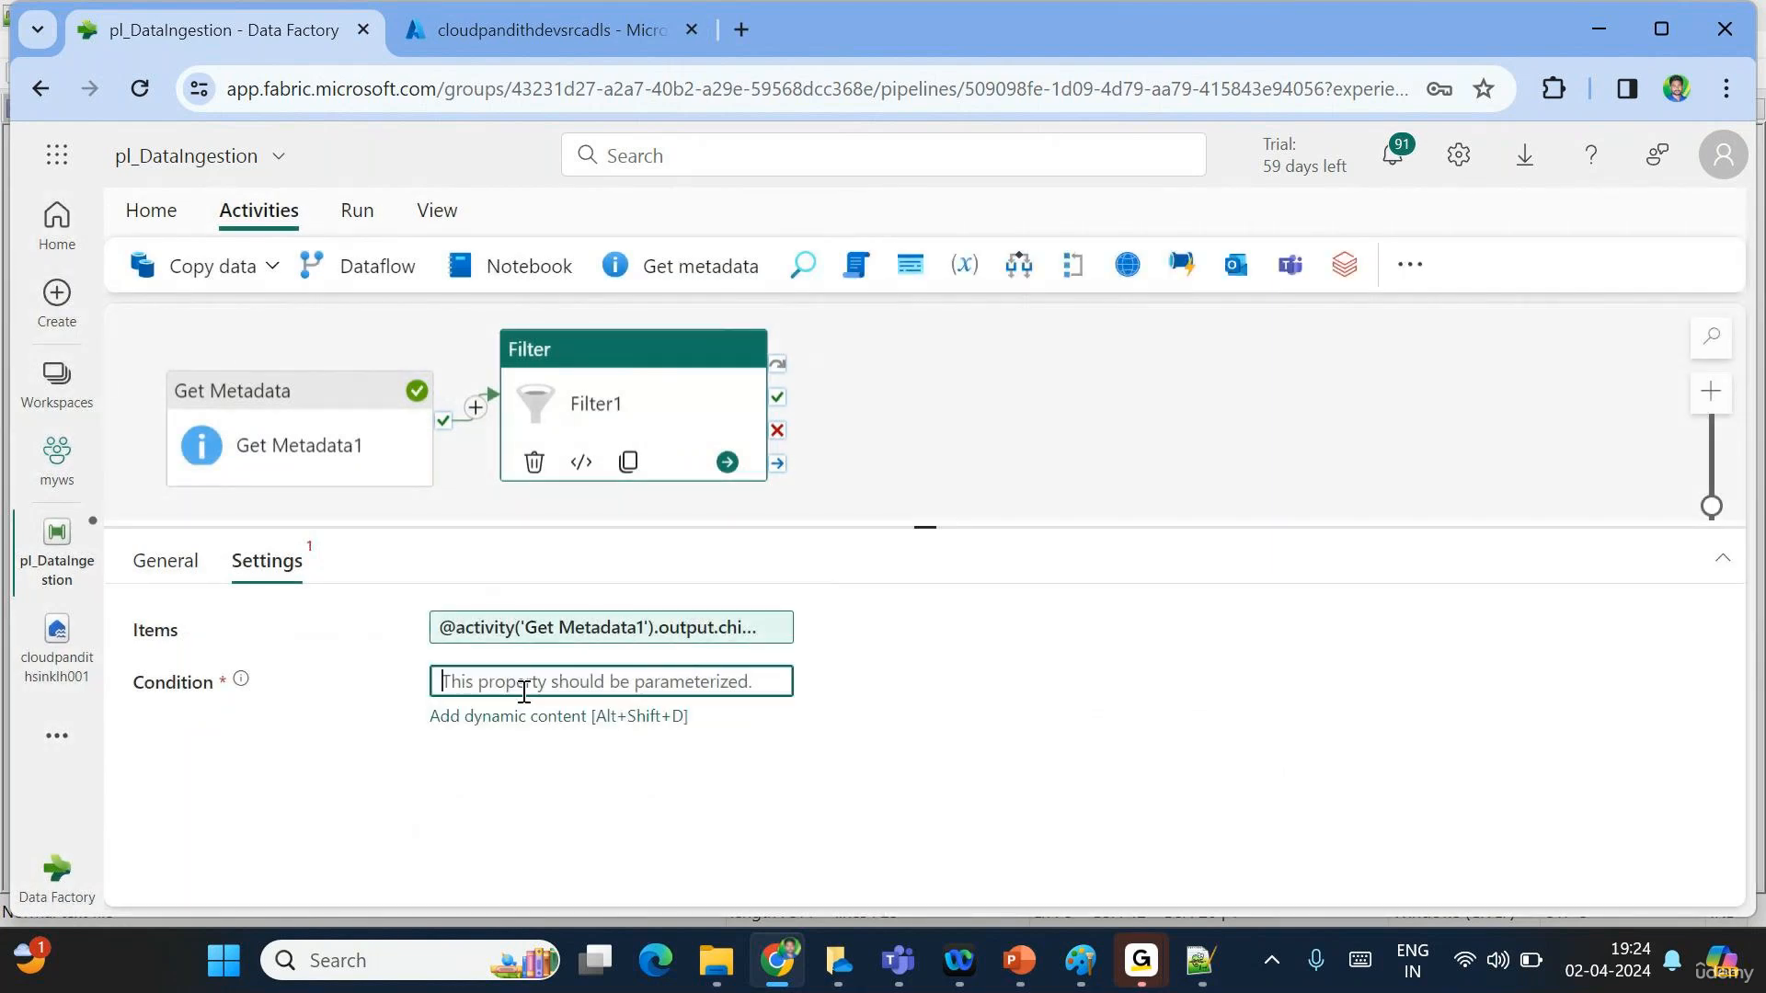
click(488, 718)
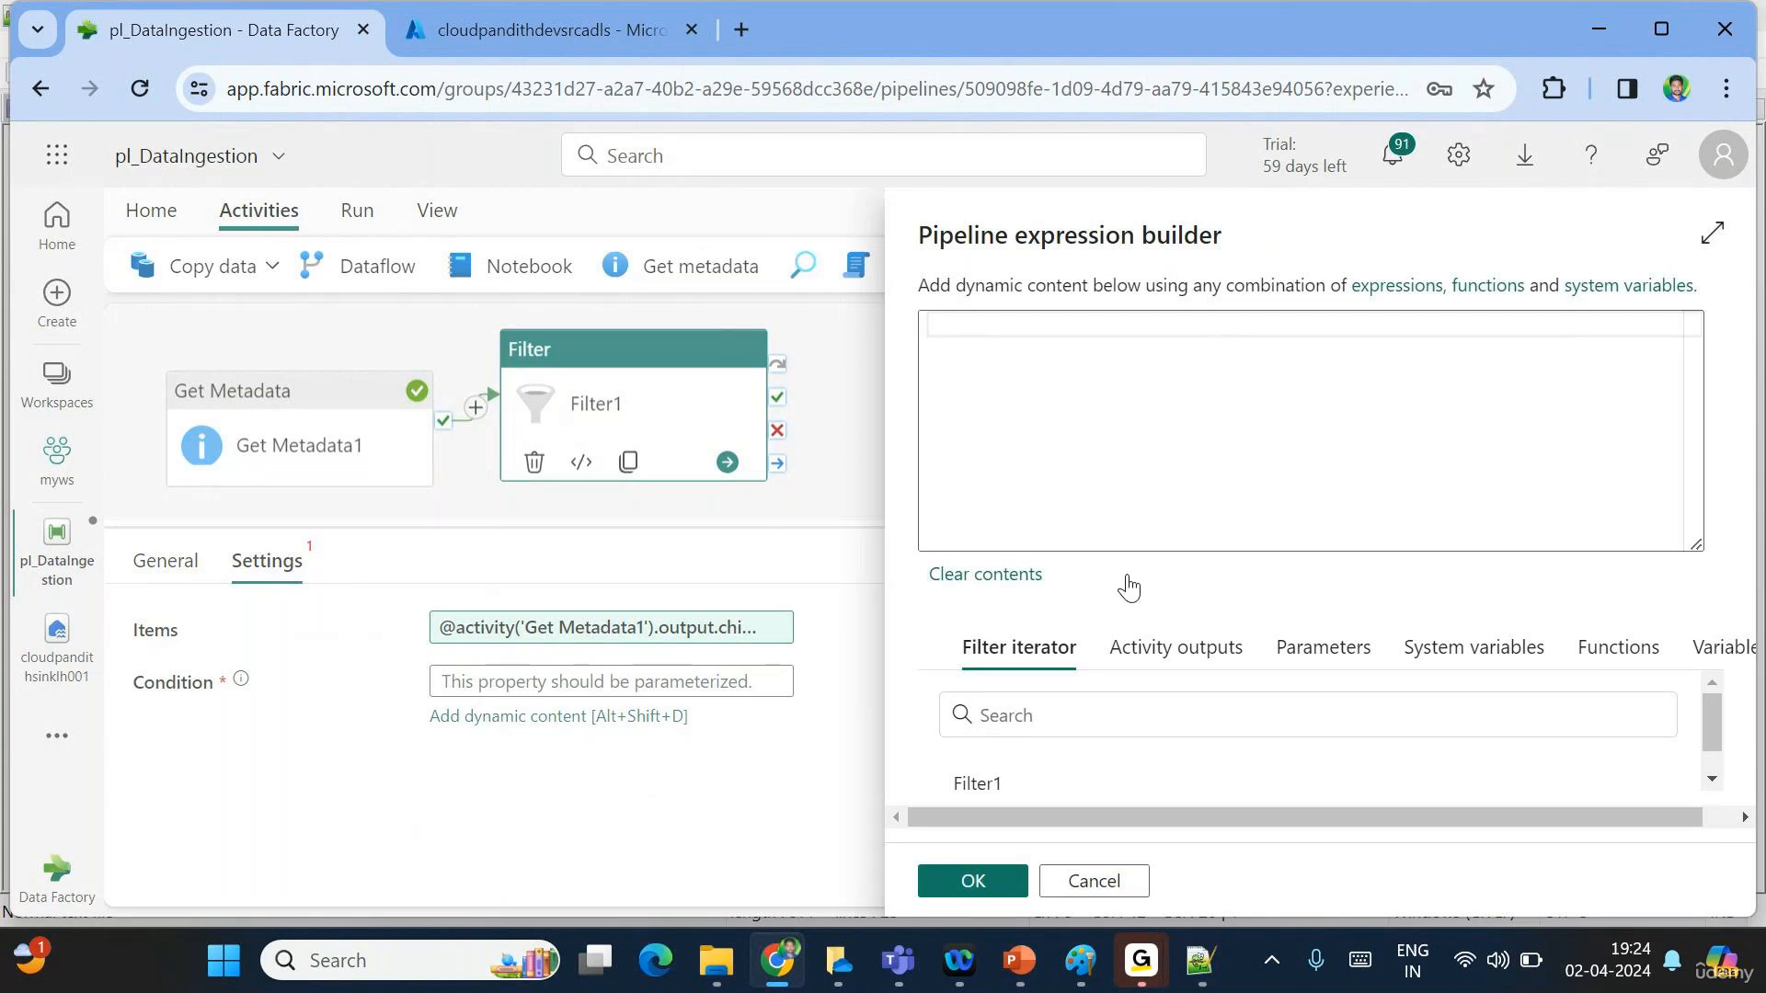
click(1138, 433)
text(@)
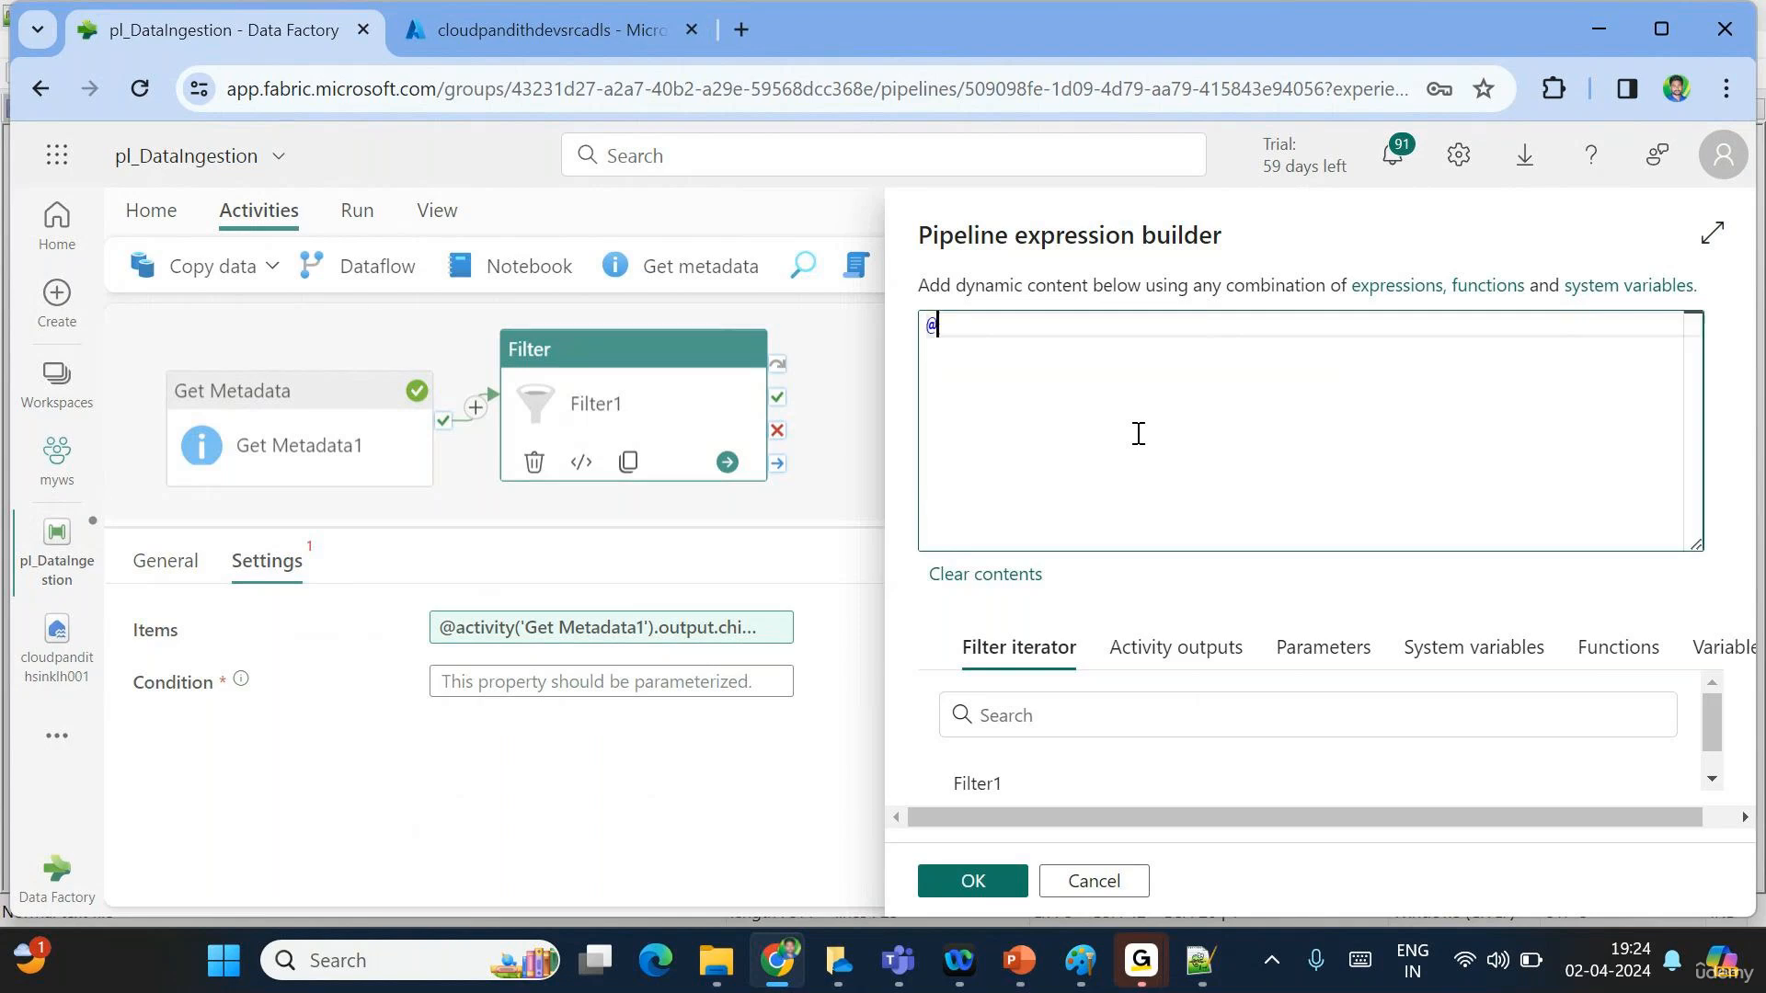
text(starts)
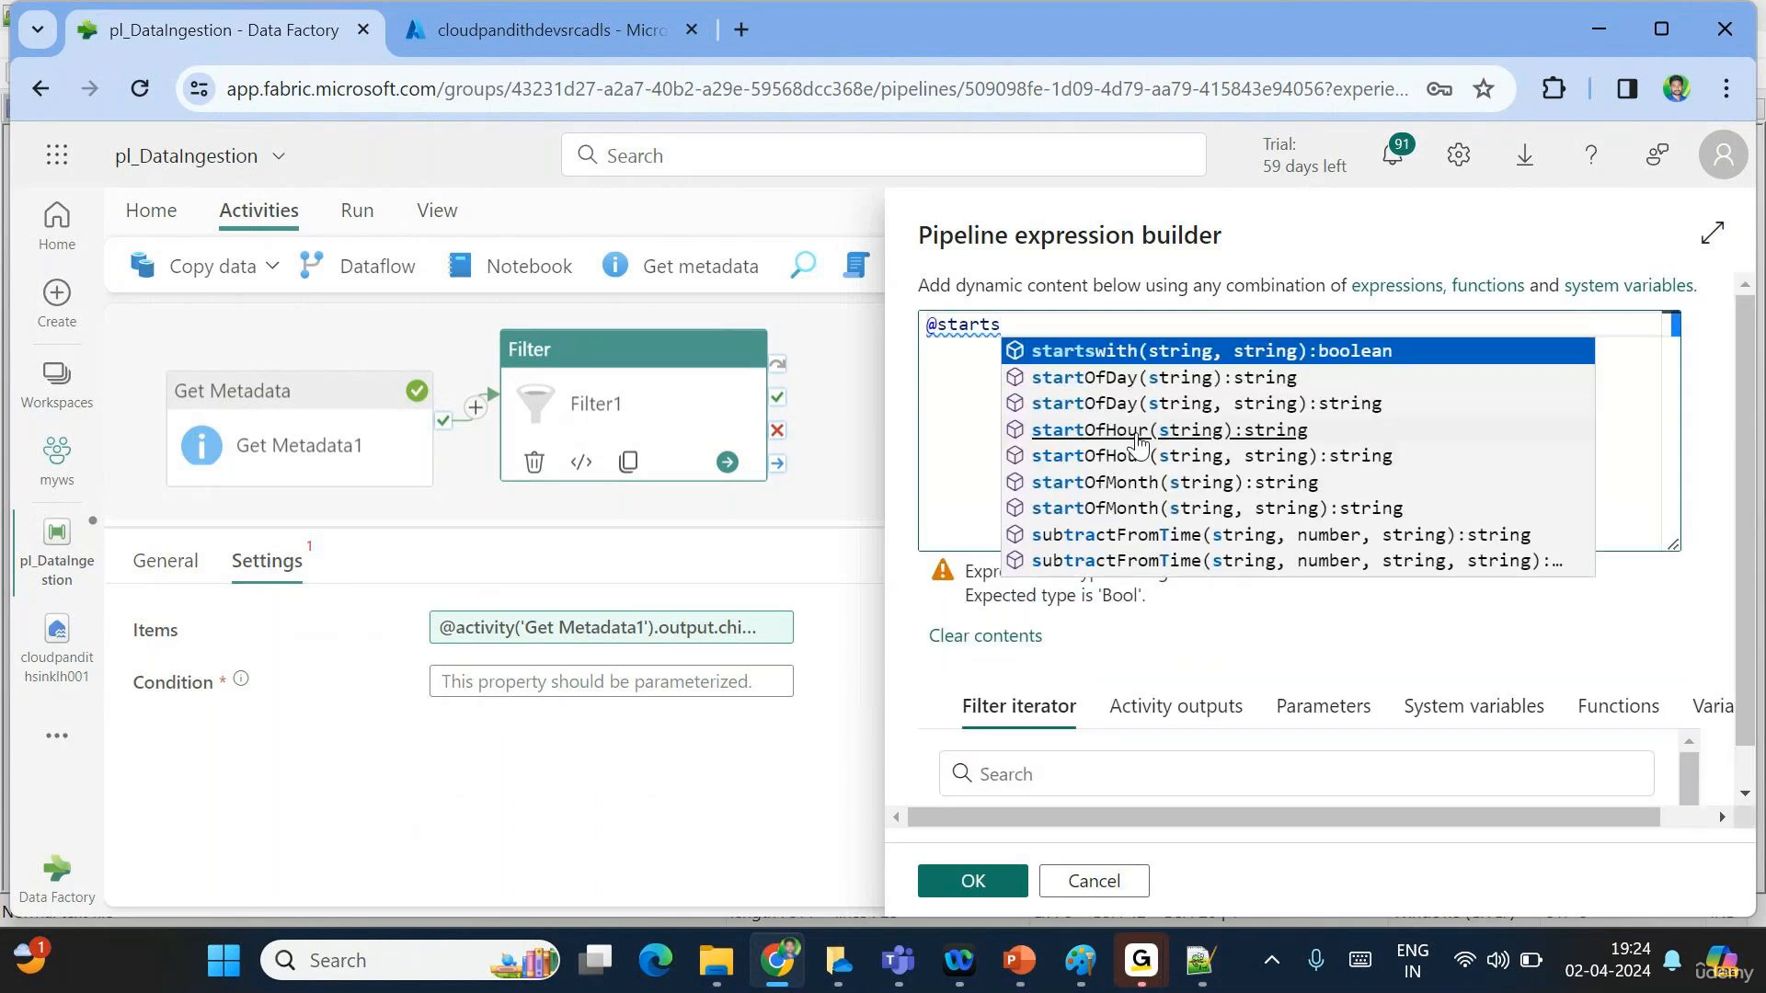
key(Return)
key(Left)
key(Left)
key(Left)
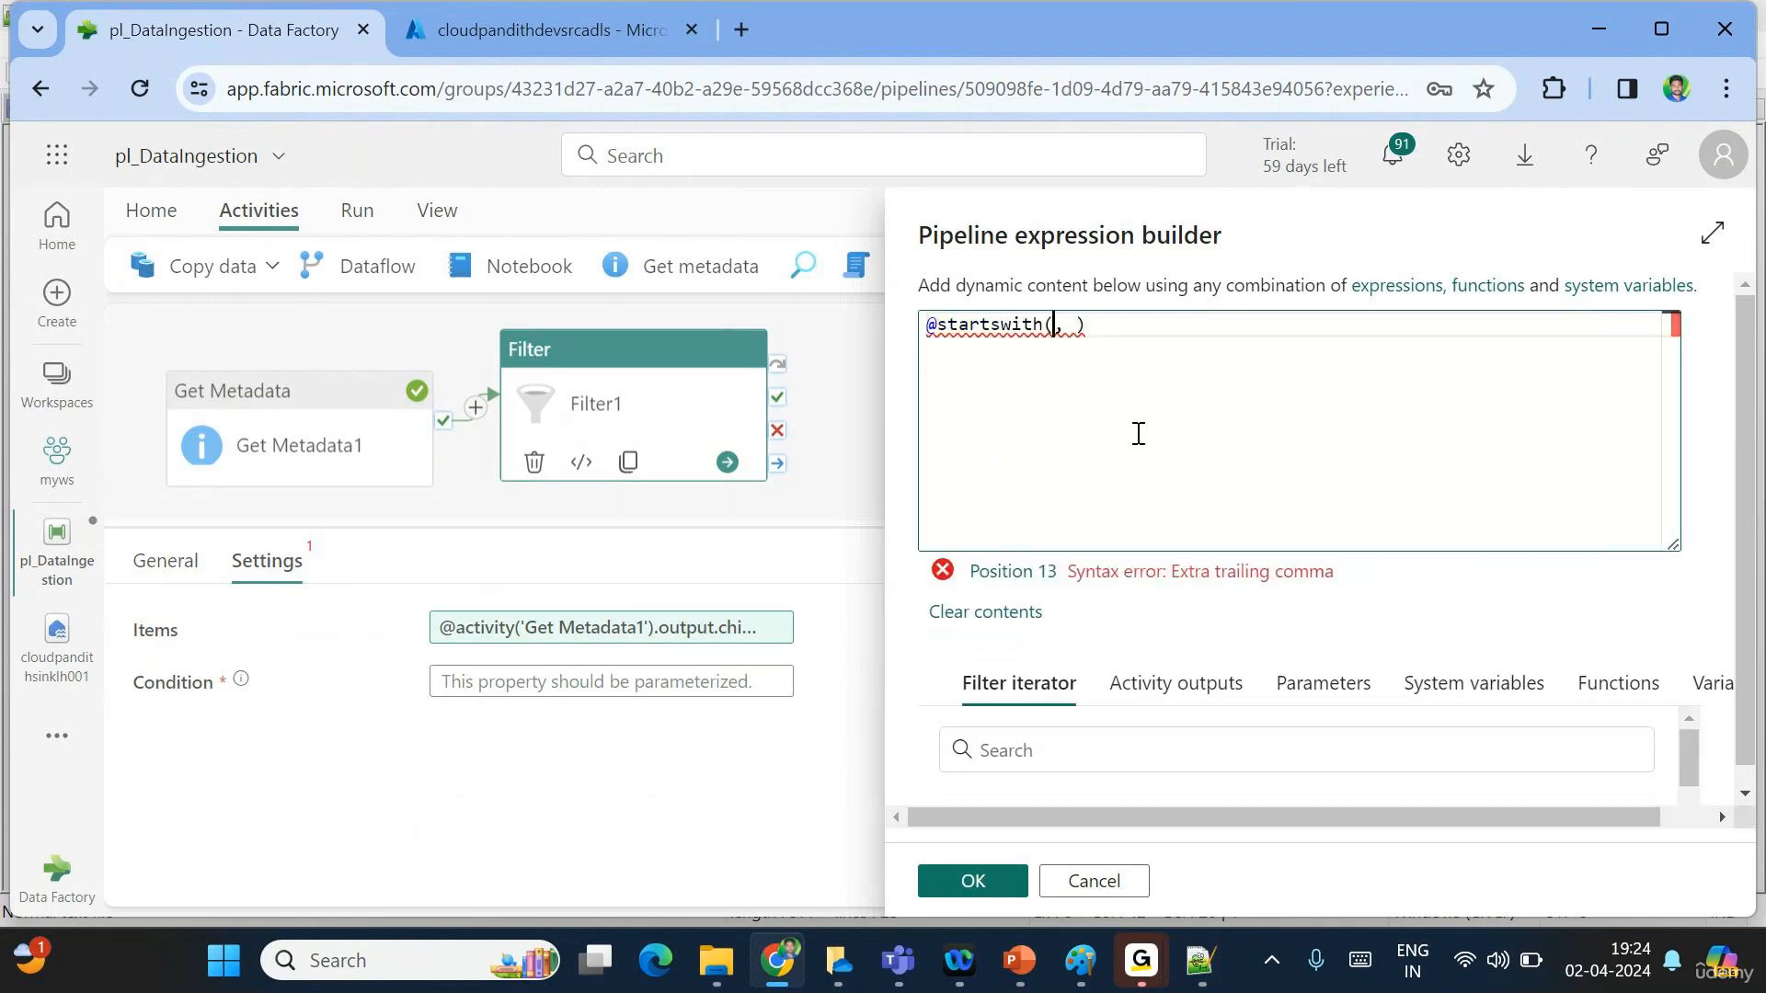
Switch to Notepad++ and examine the structure and name value of the first object in the childItems array.
click(1198, 964)
drag(226, 211, 273, 291)
double_click(240, 169)
drag(226, 211, 273, 291)
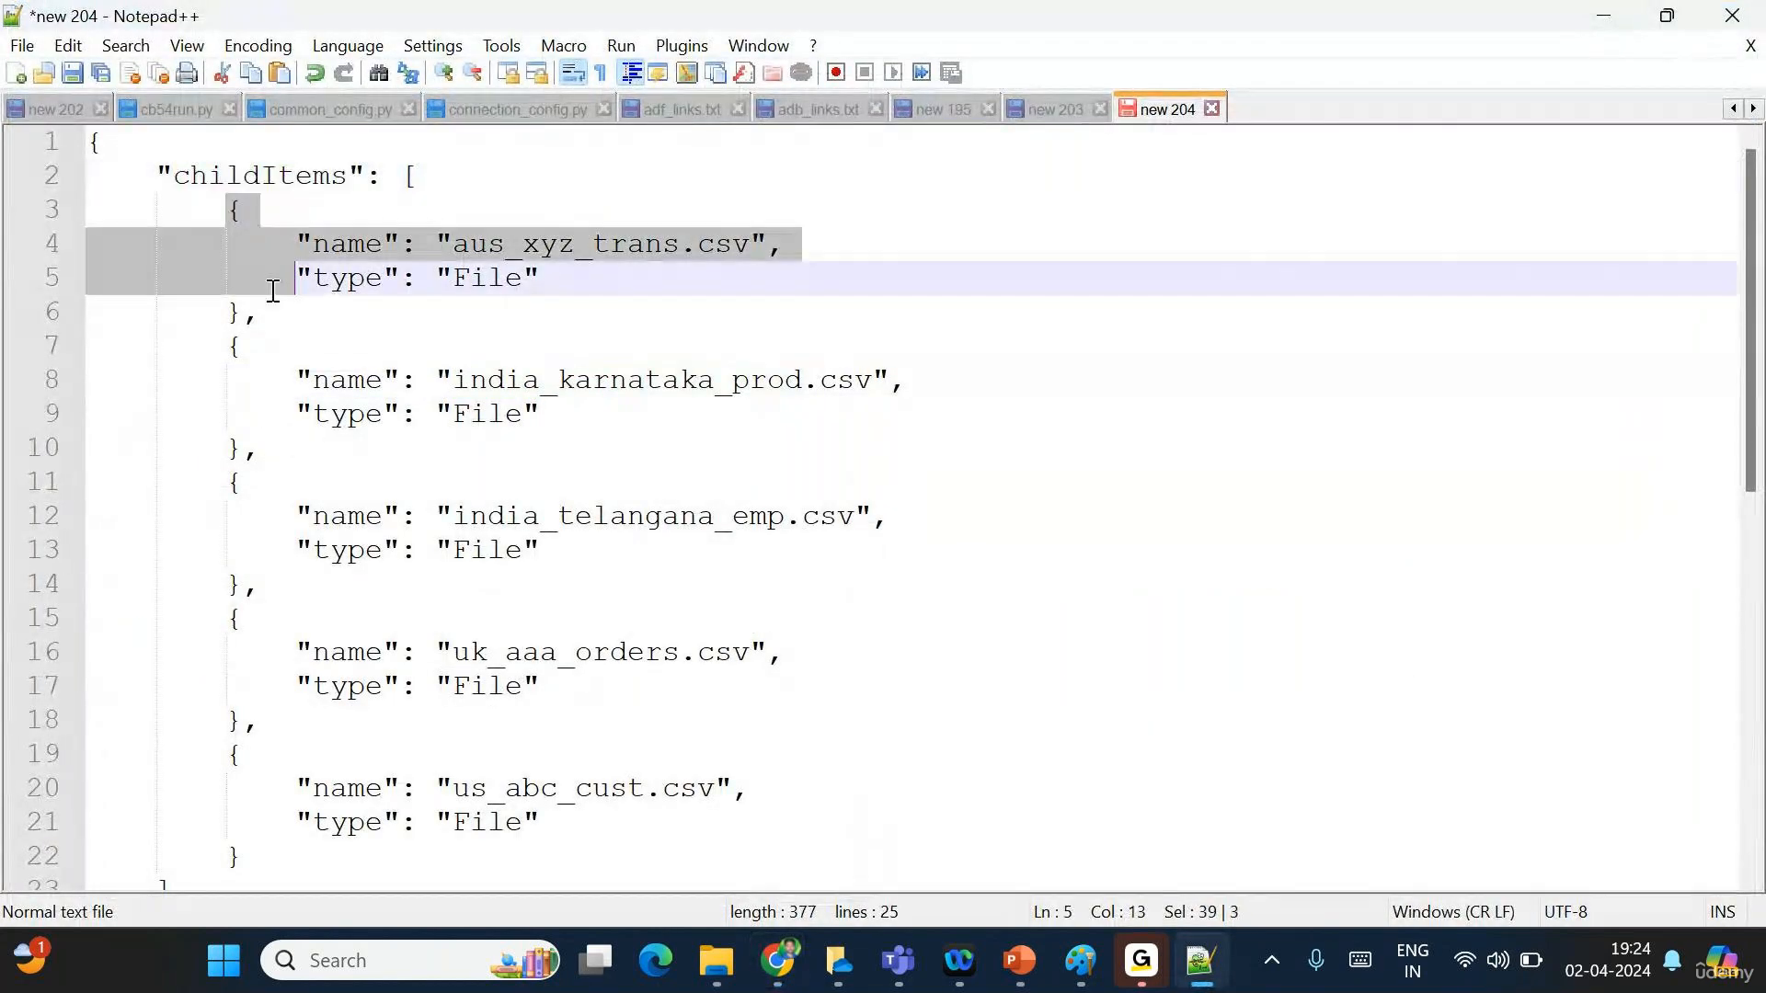
click(453, 246)
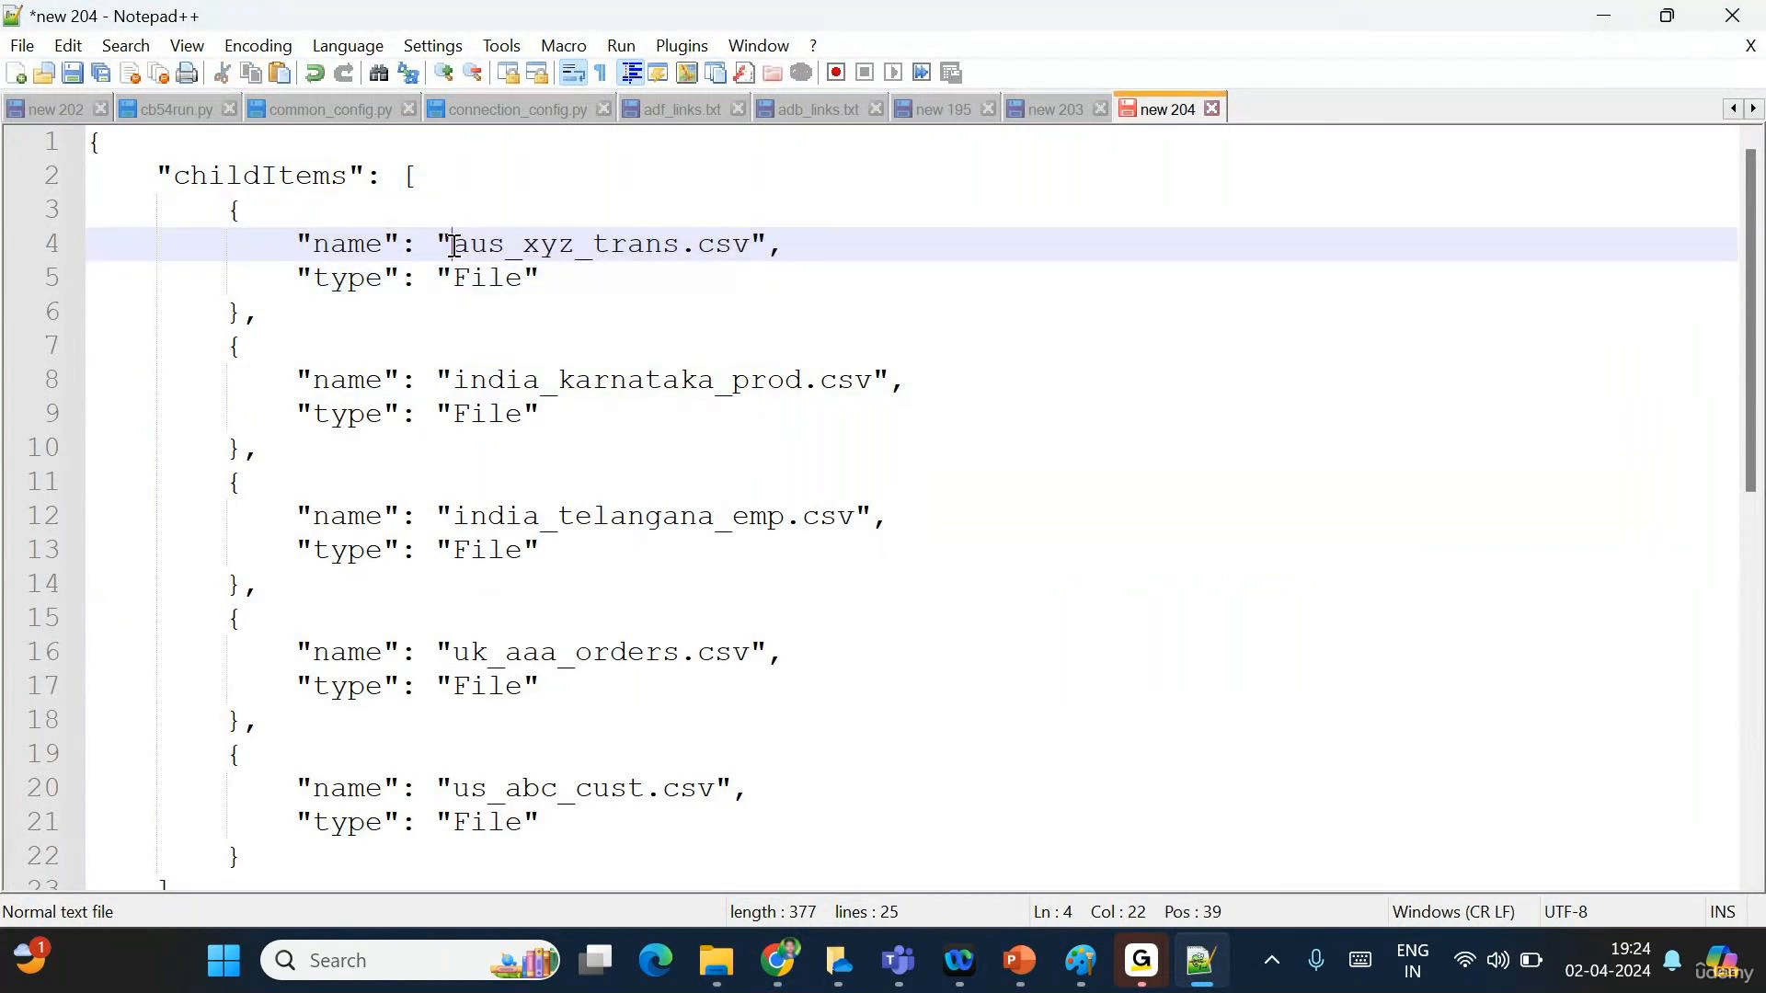
drag(454, 246, 750, 247)
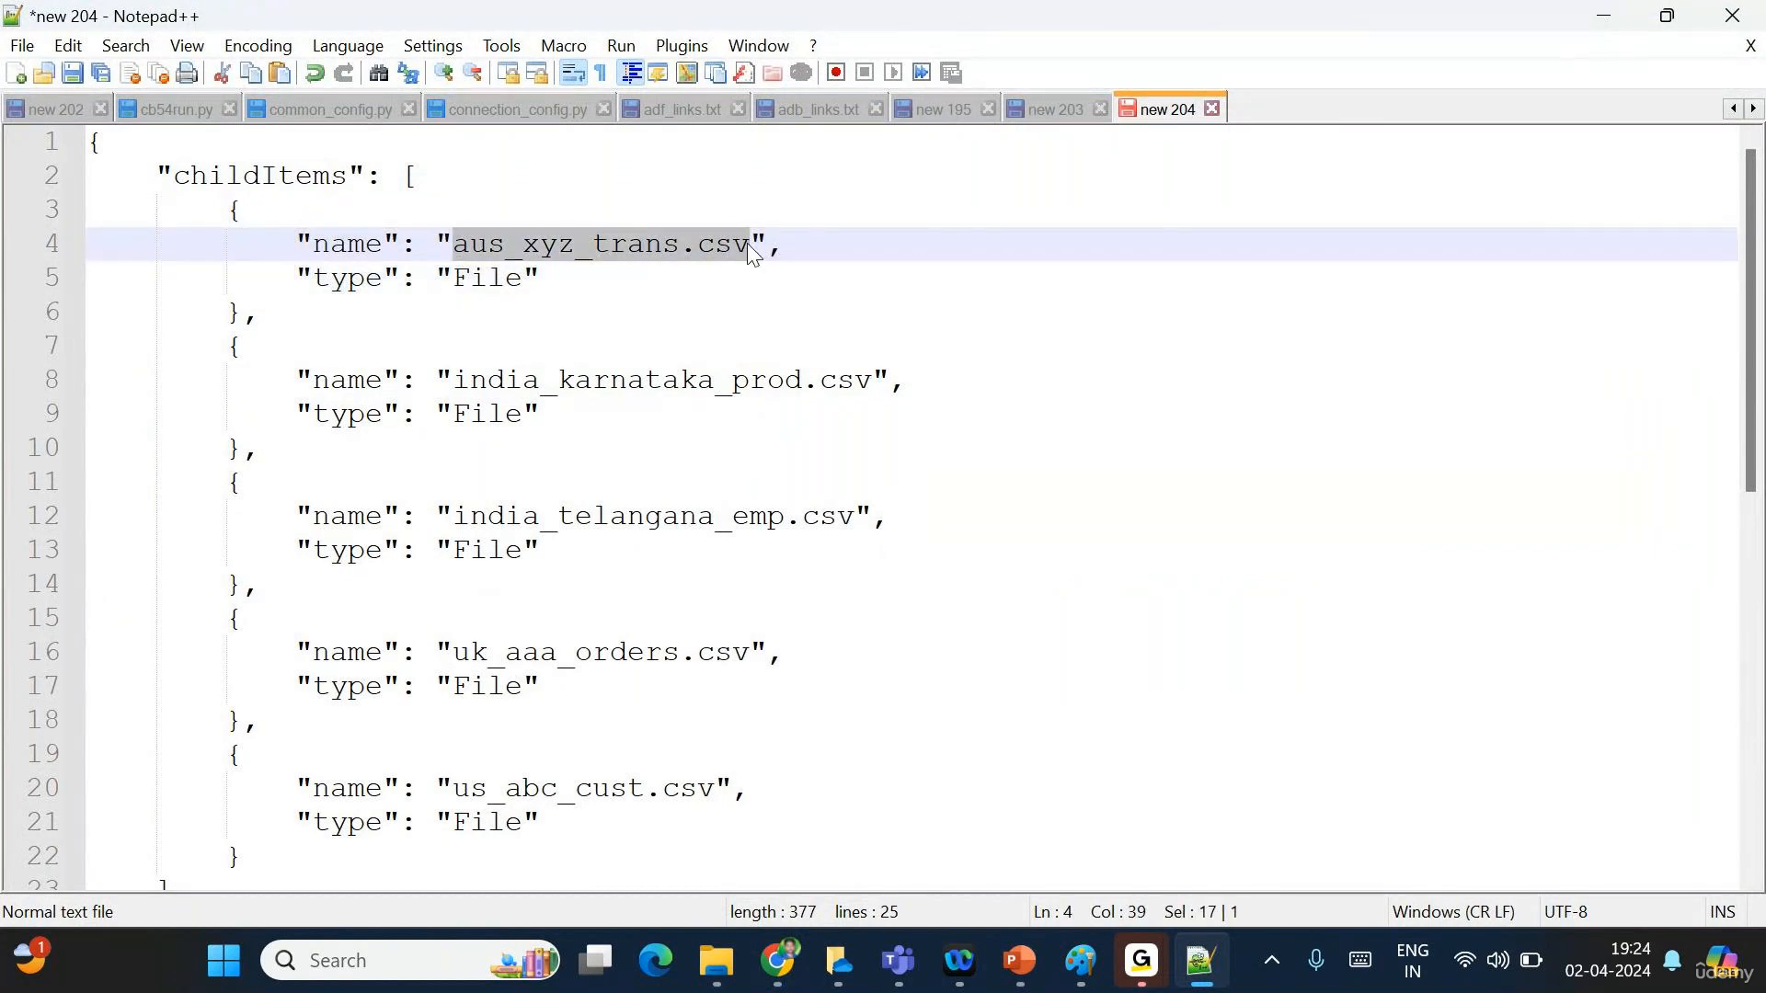
click(363, 244)
double_click(362, 246)
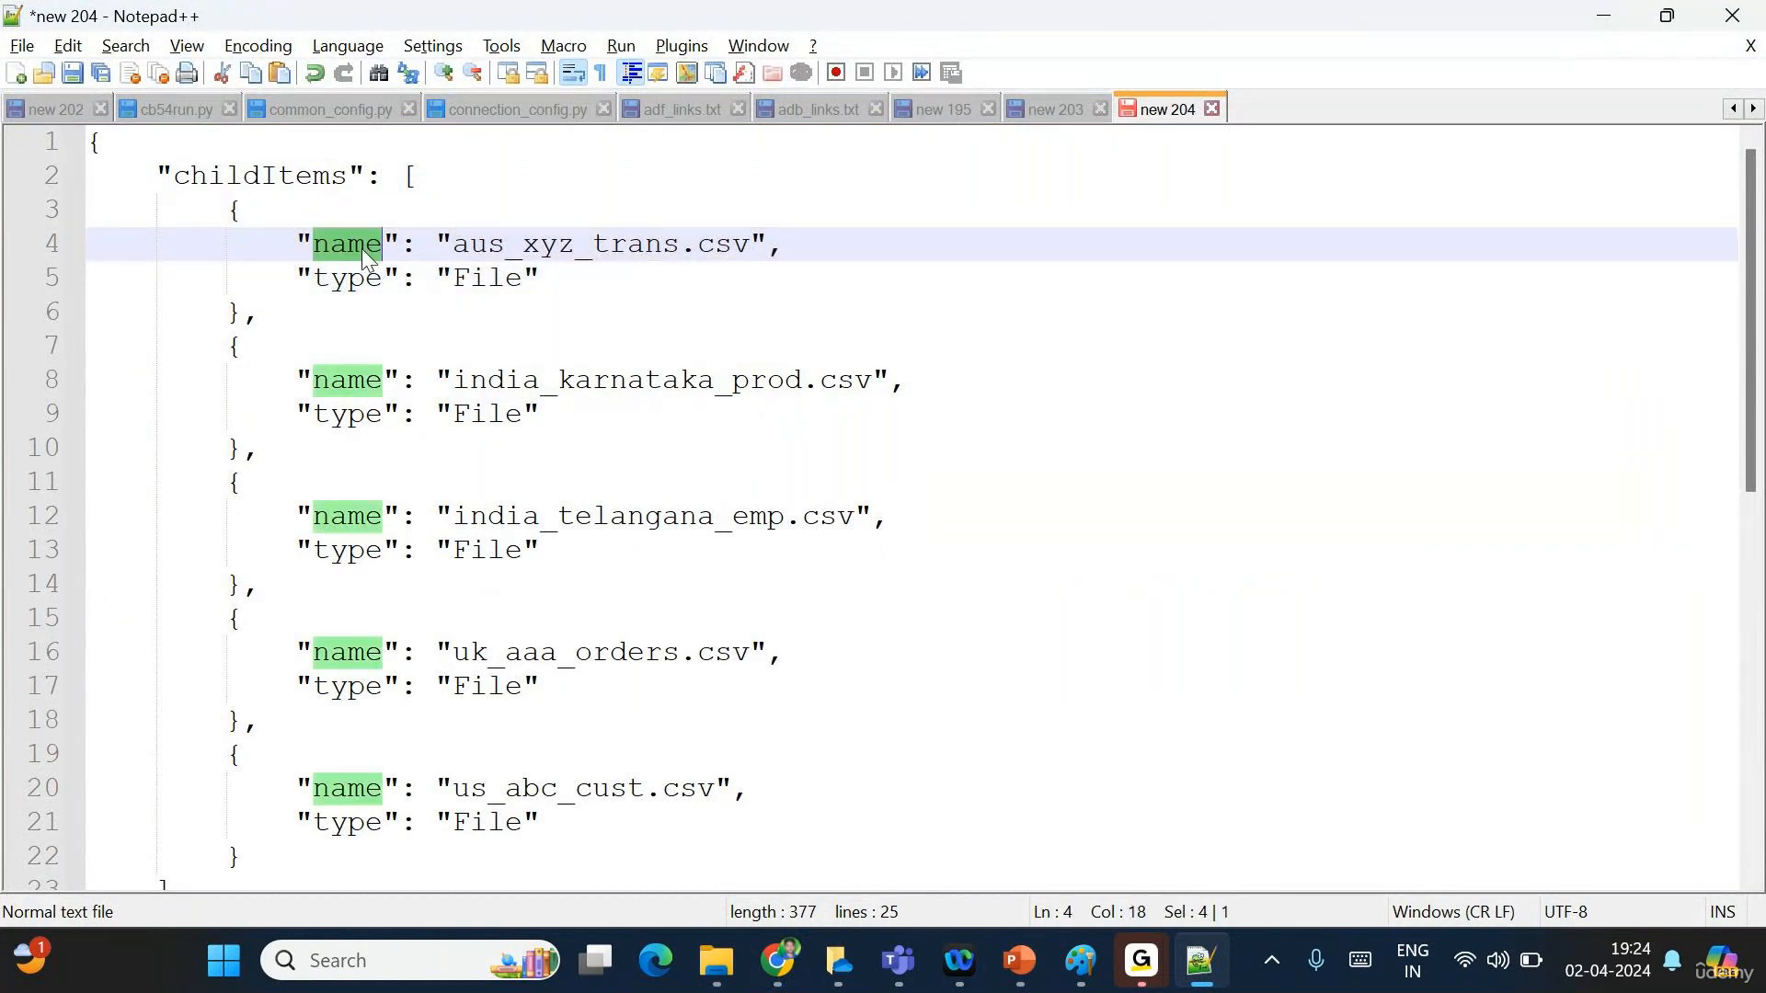
key(alt+Tab)
text(@item)
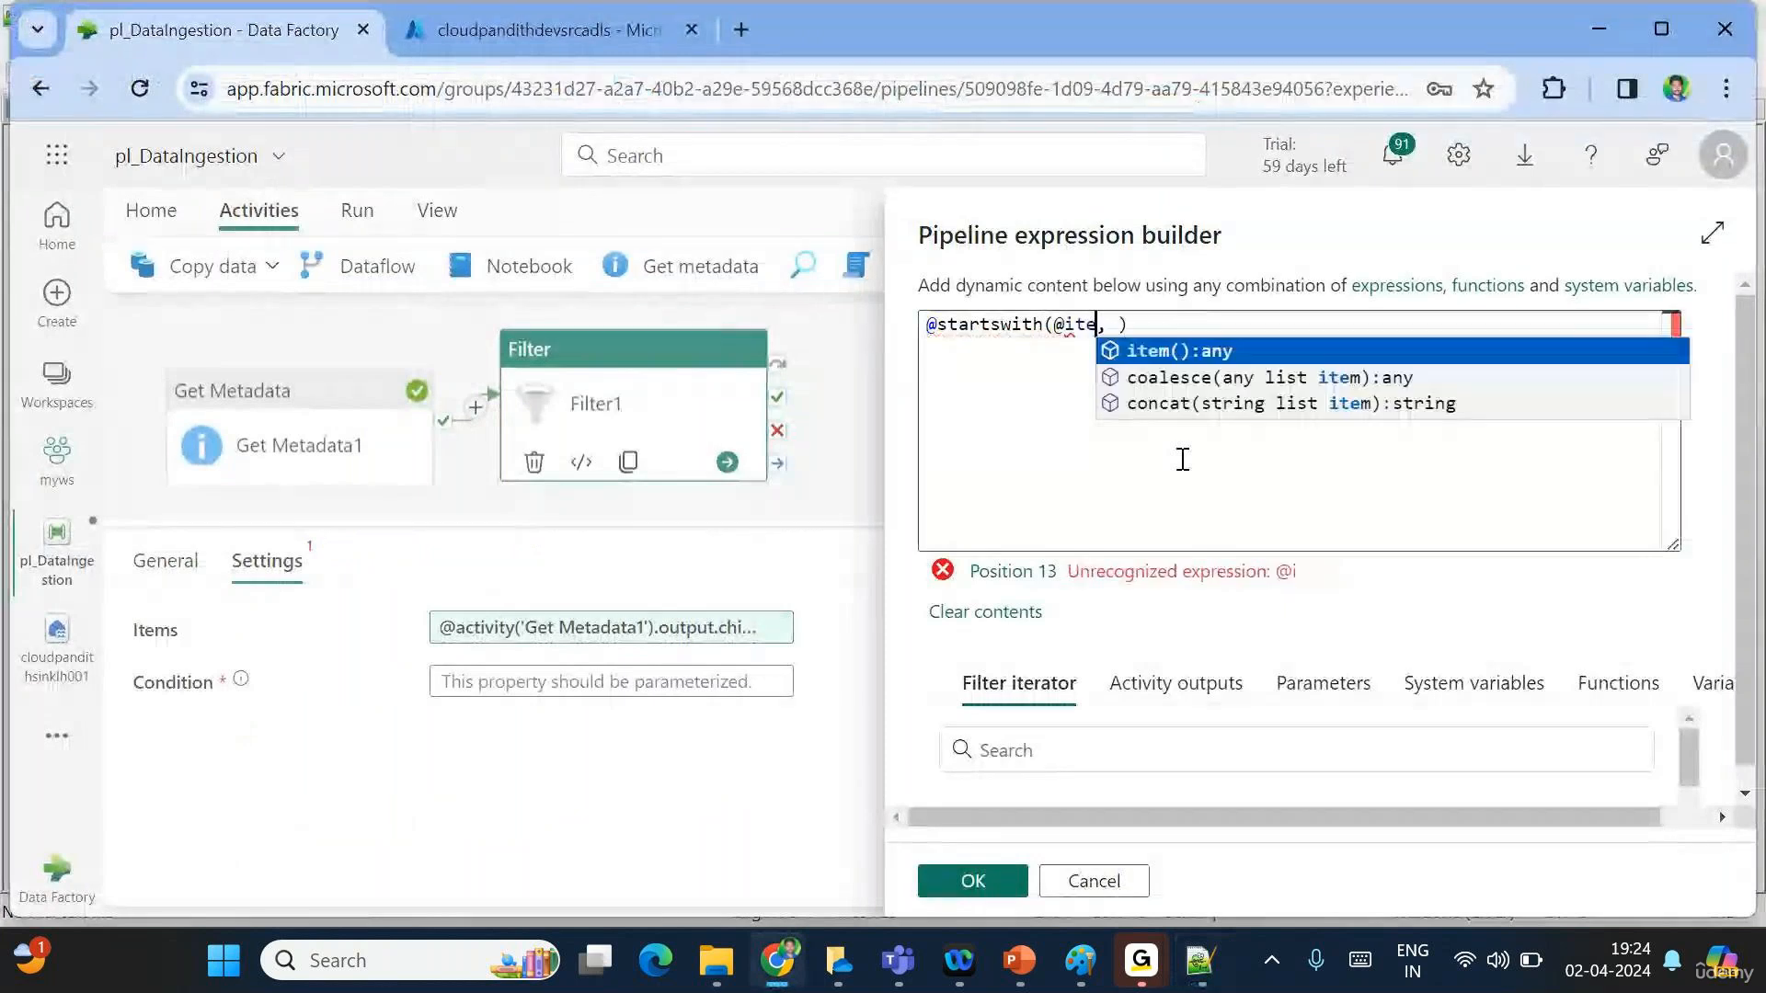
text(().)
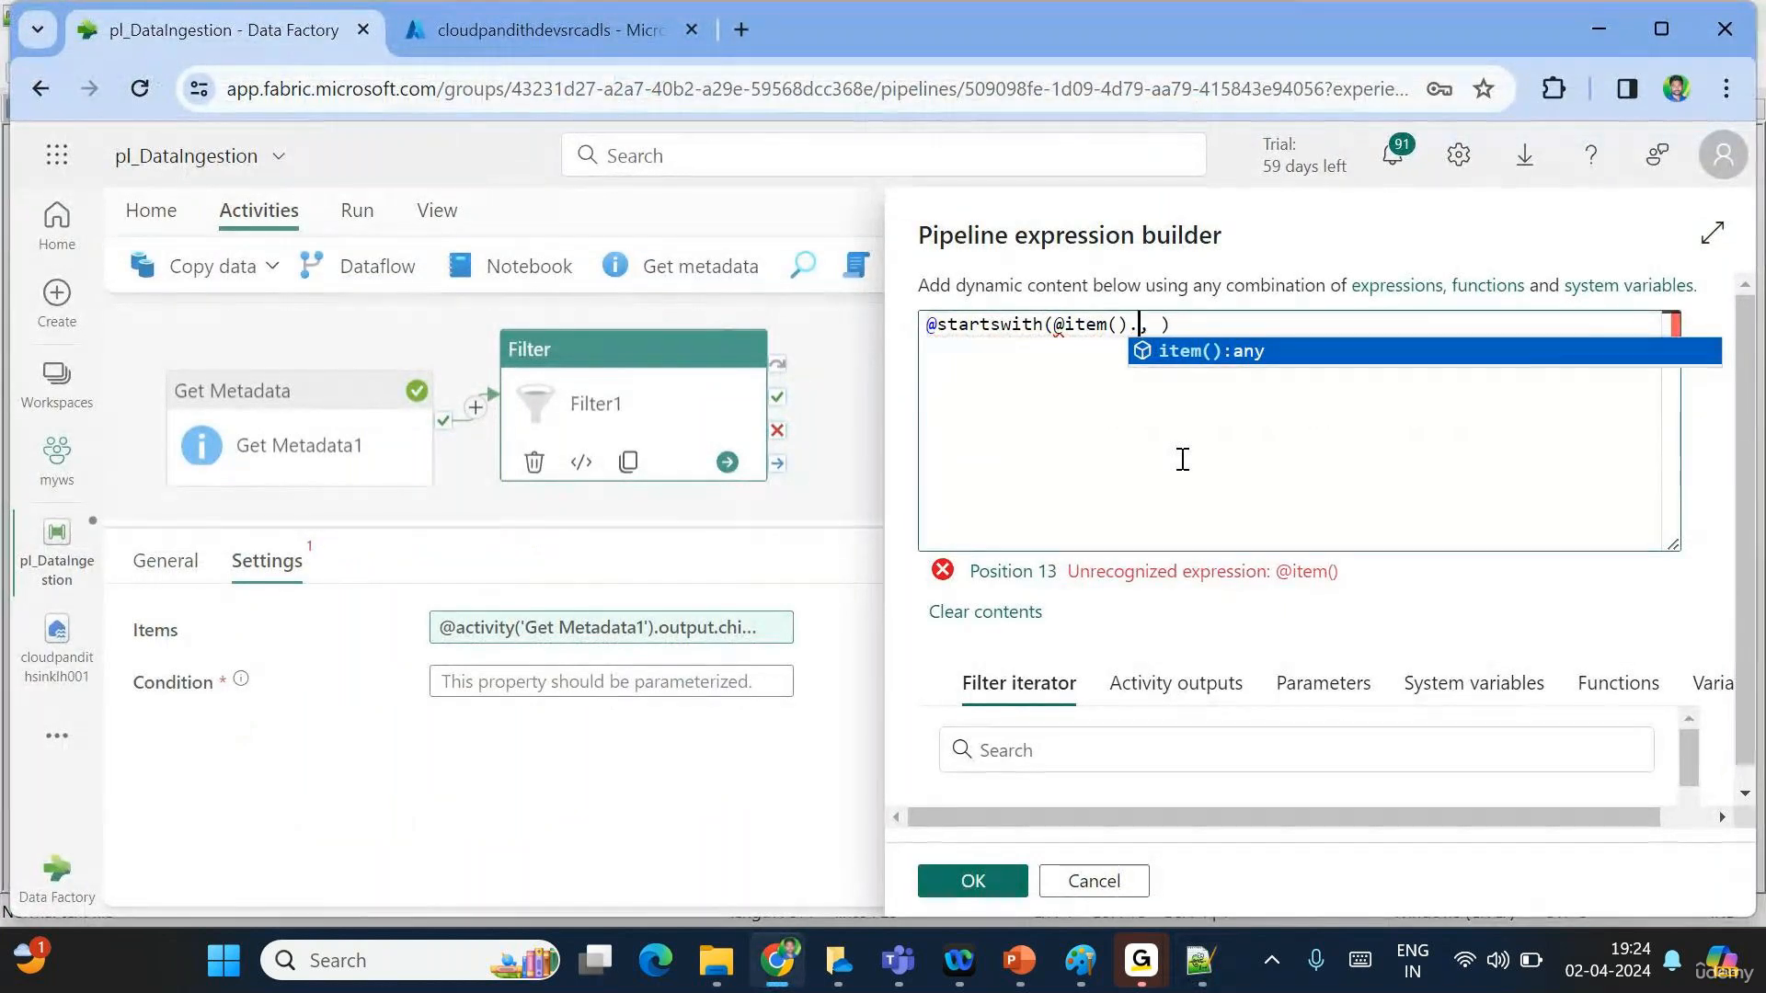
text(name)
key(Right)
key(Right)
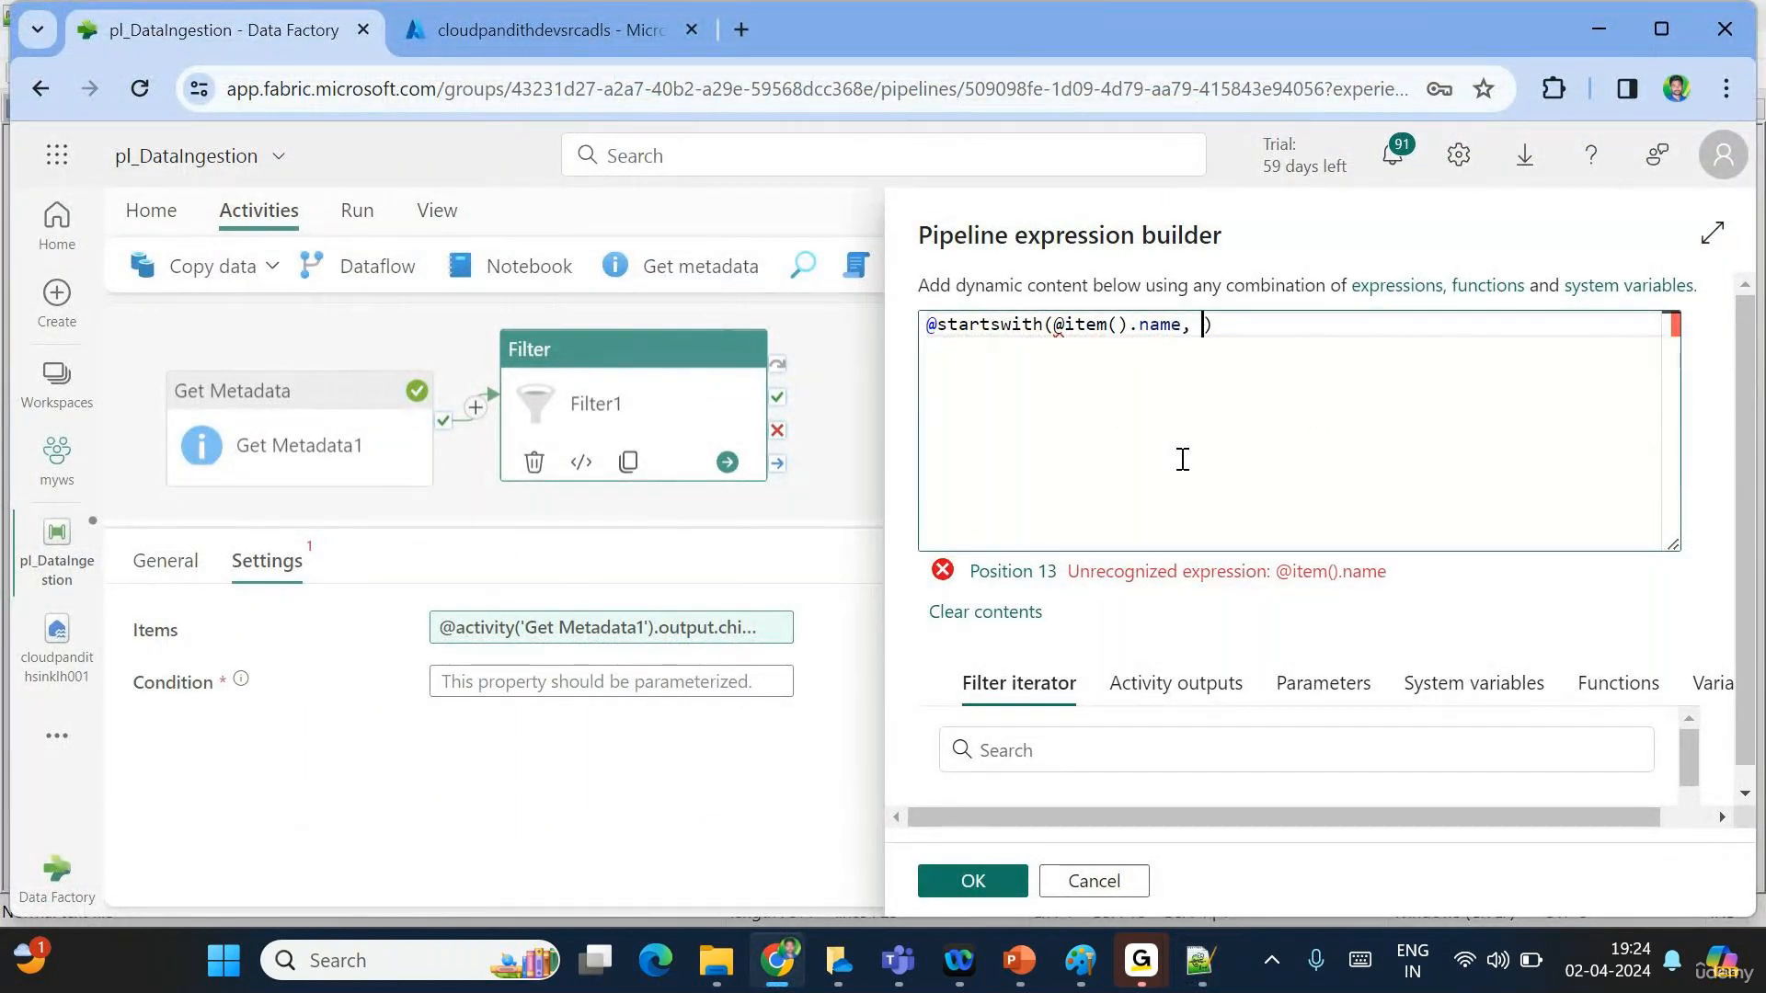
text('aus)
click(1056, 326)
key(Delete)
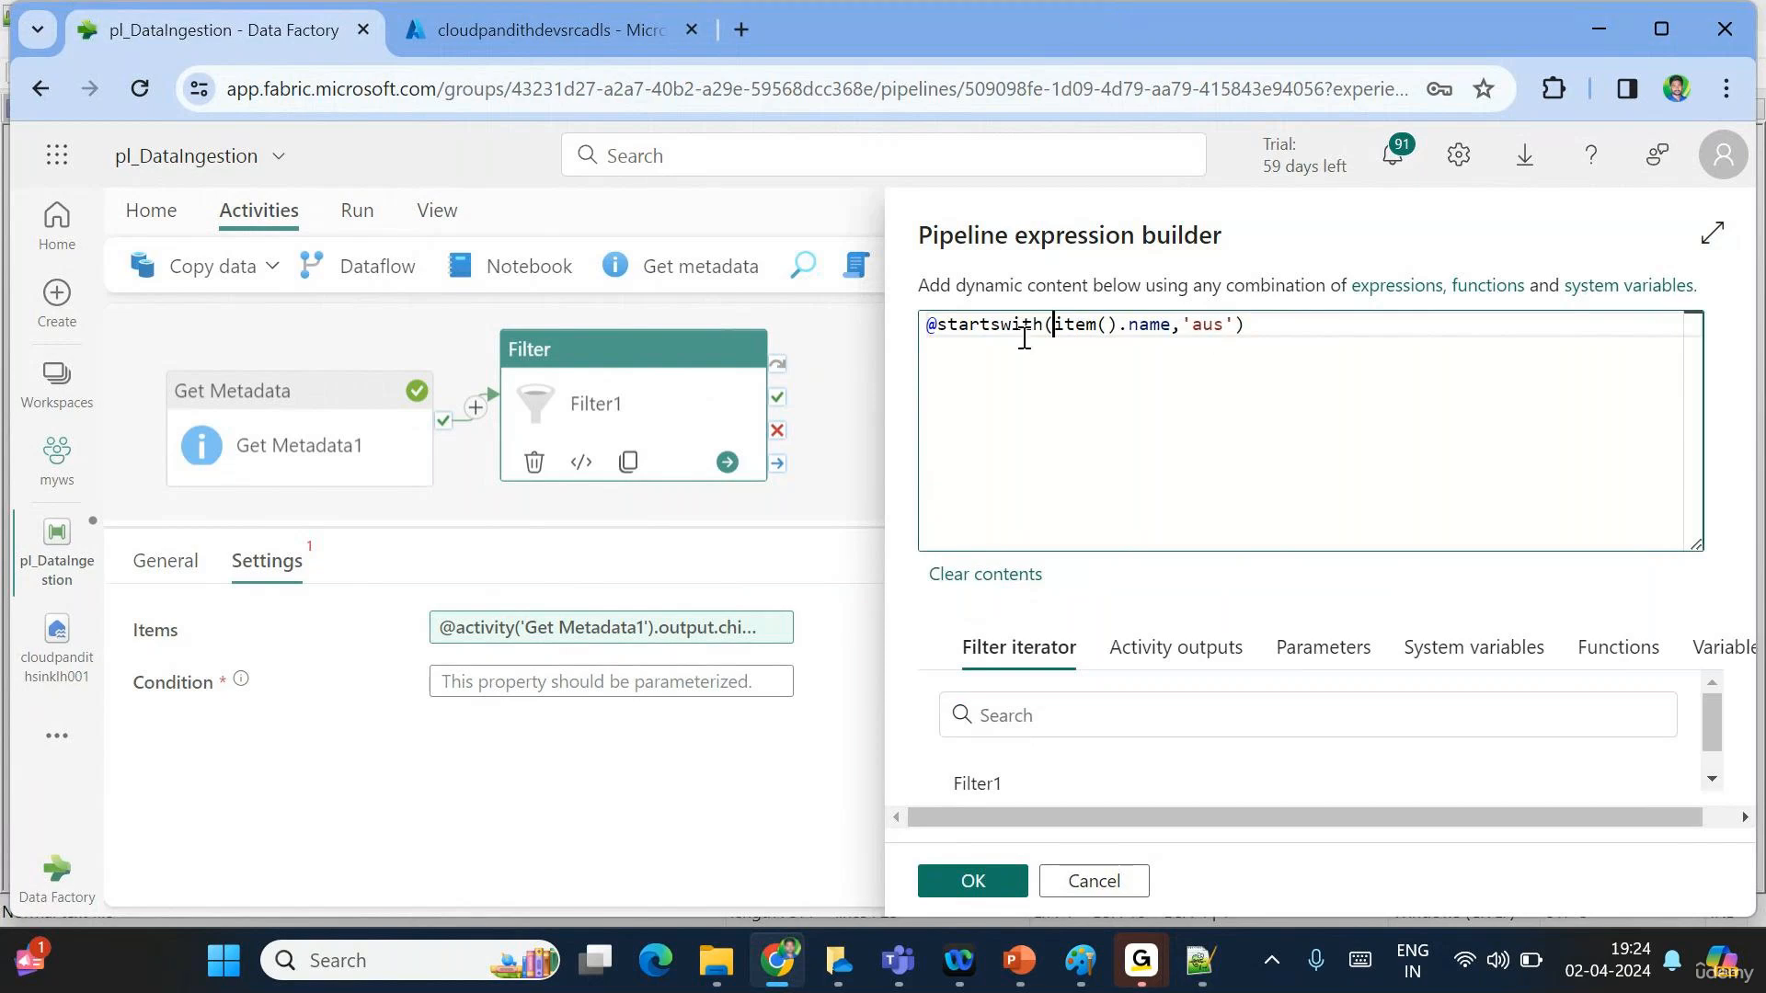
click(937, 328)
text(not()
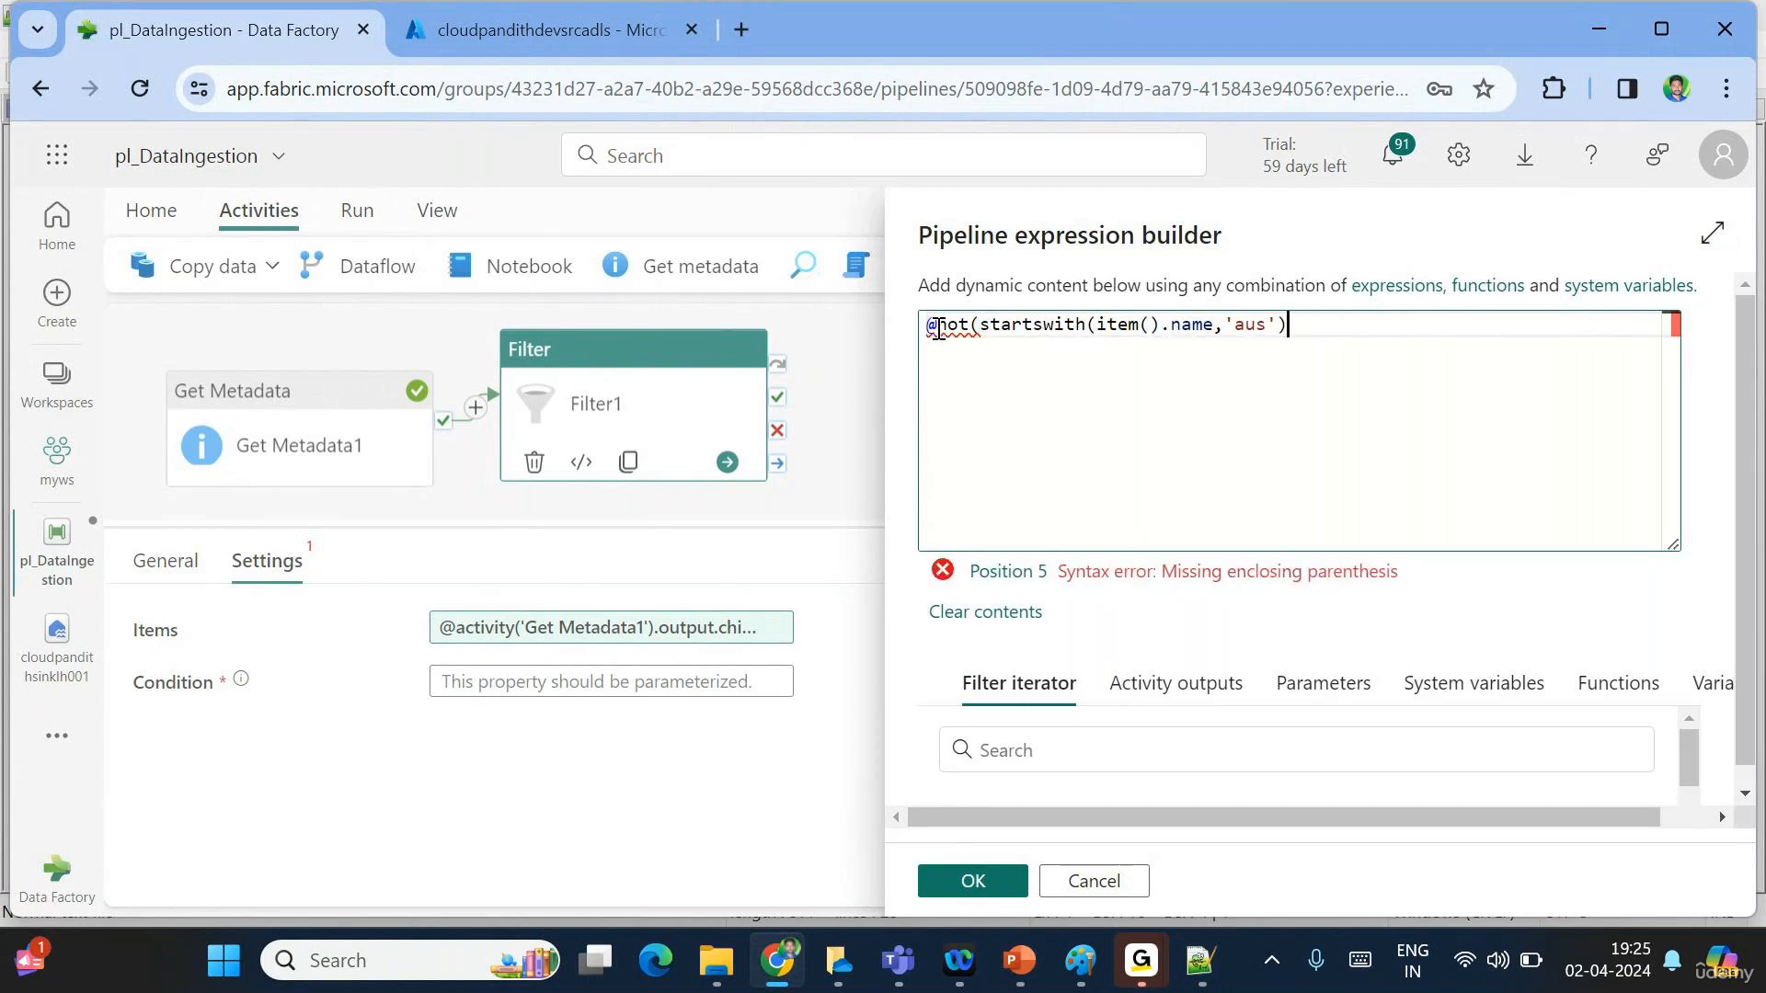
key(End)
text())
drag(990, 328, 1129, 332)
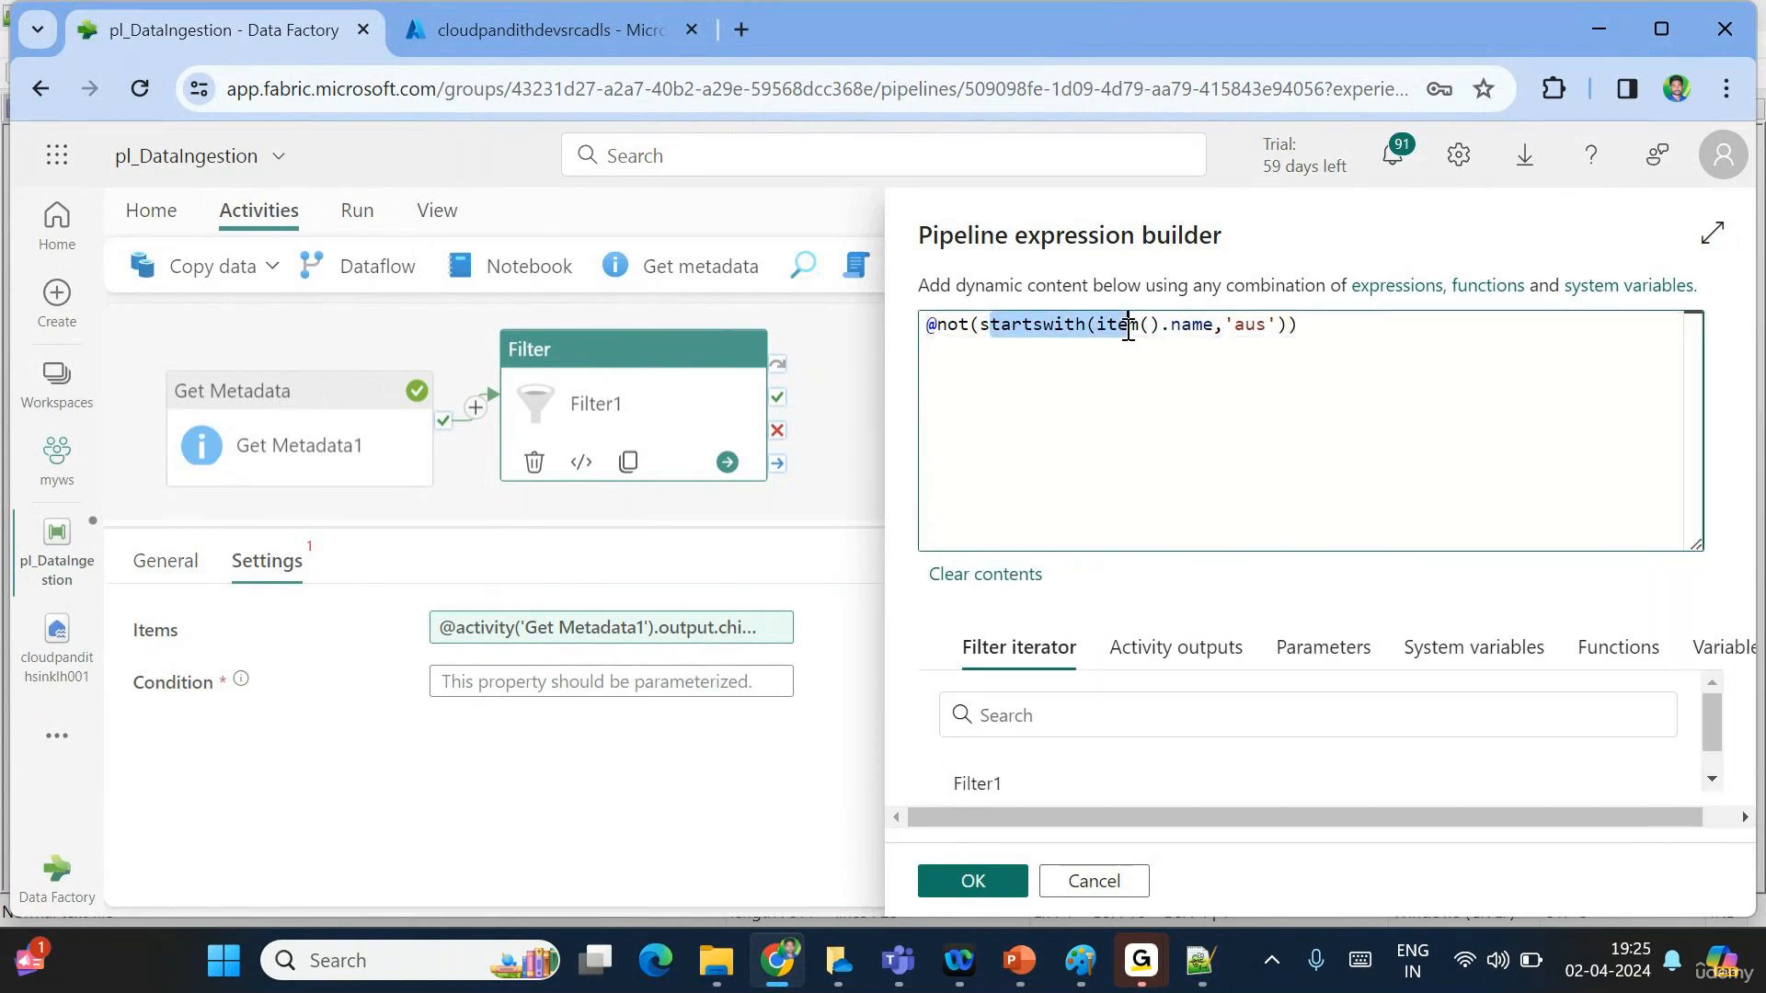
double_click(1177, 328)
double_click(1244, 330)
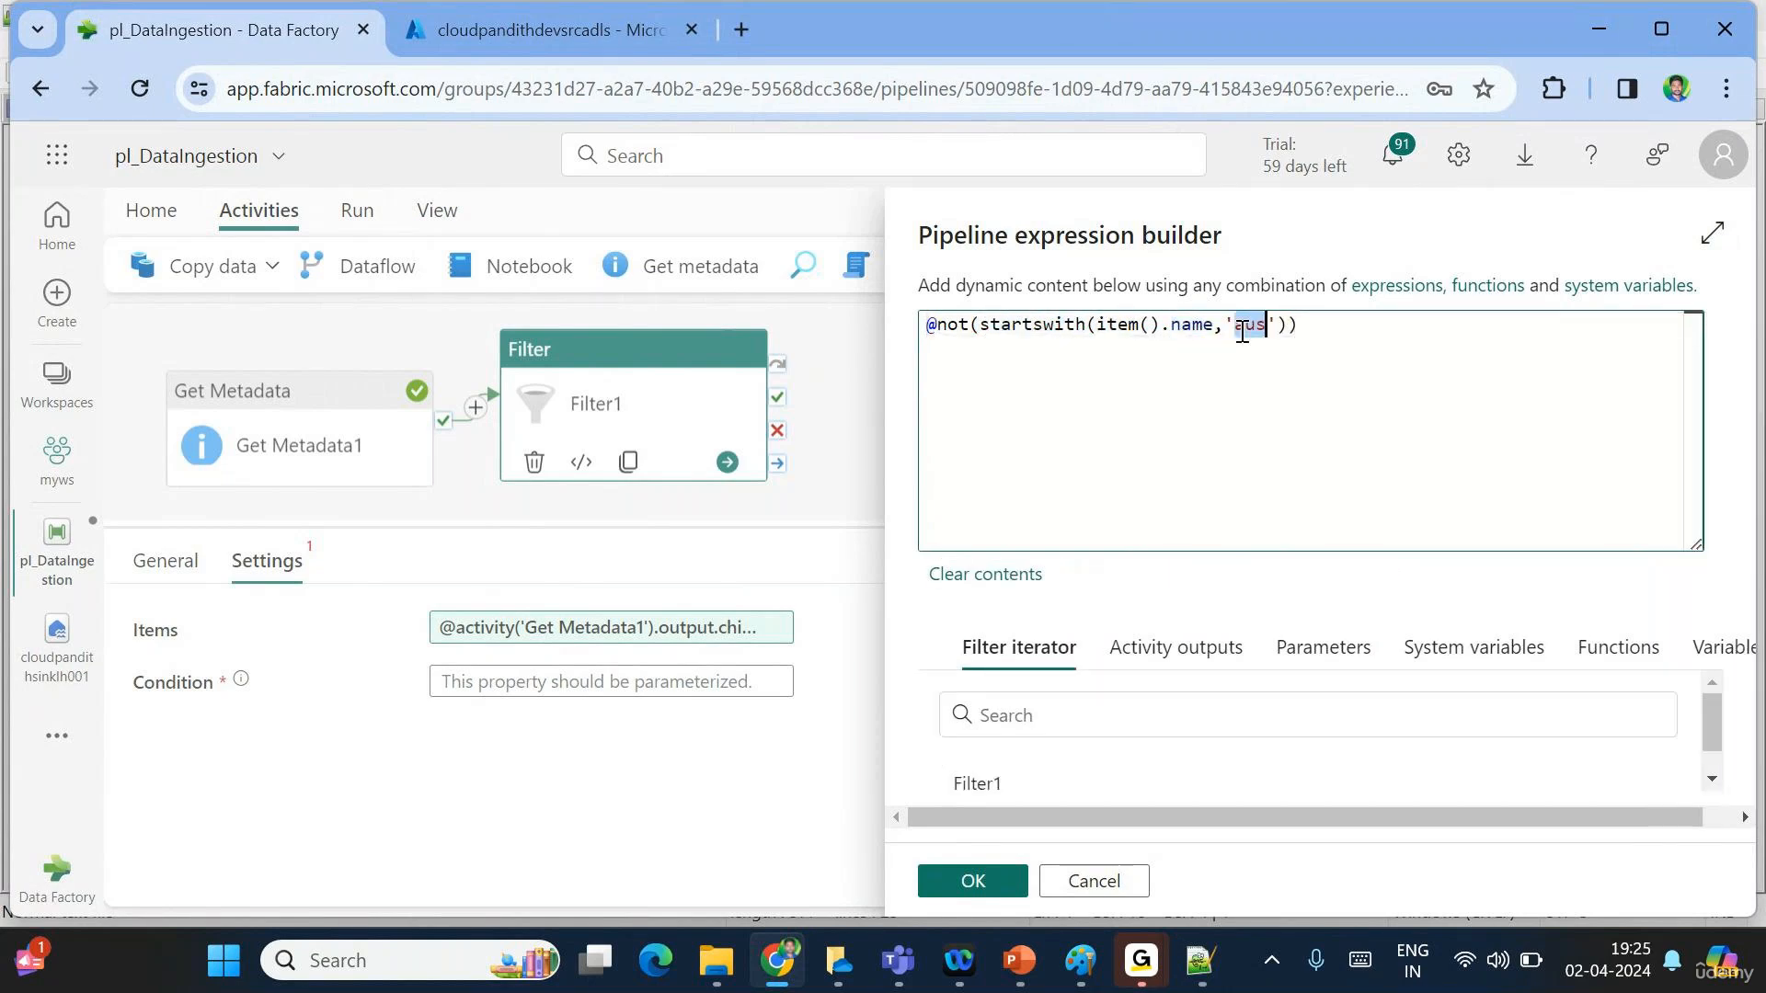
drag(1001, 327, 1267, 326)
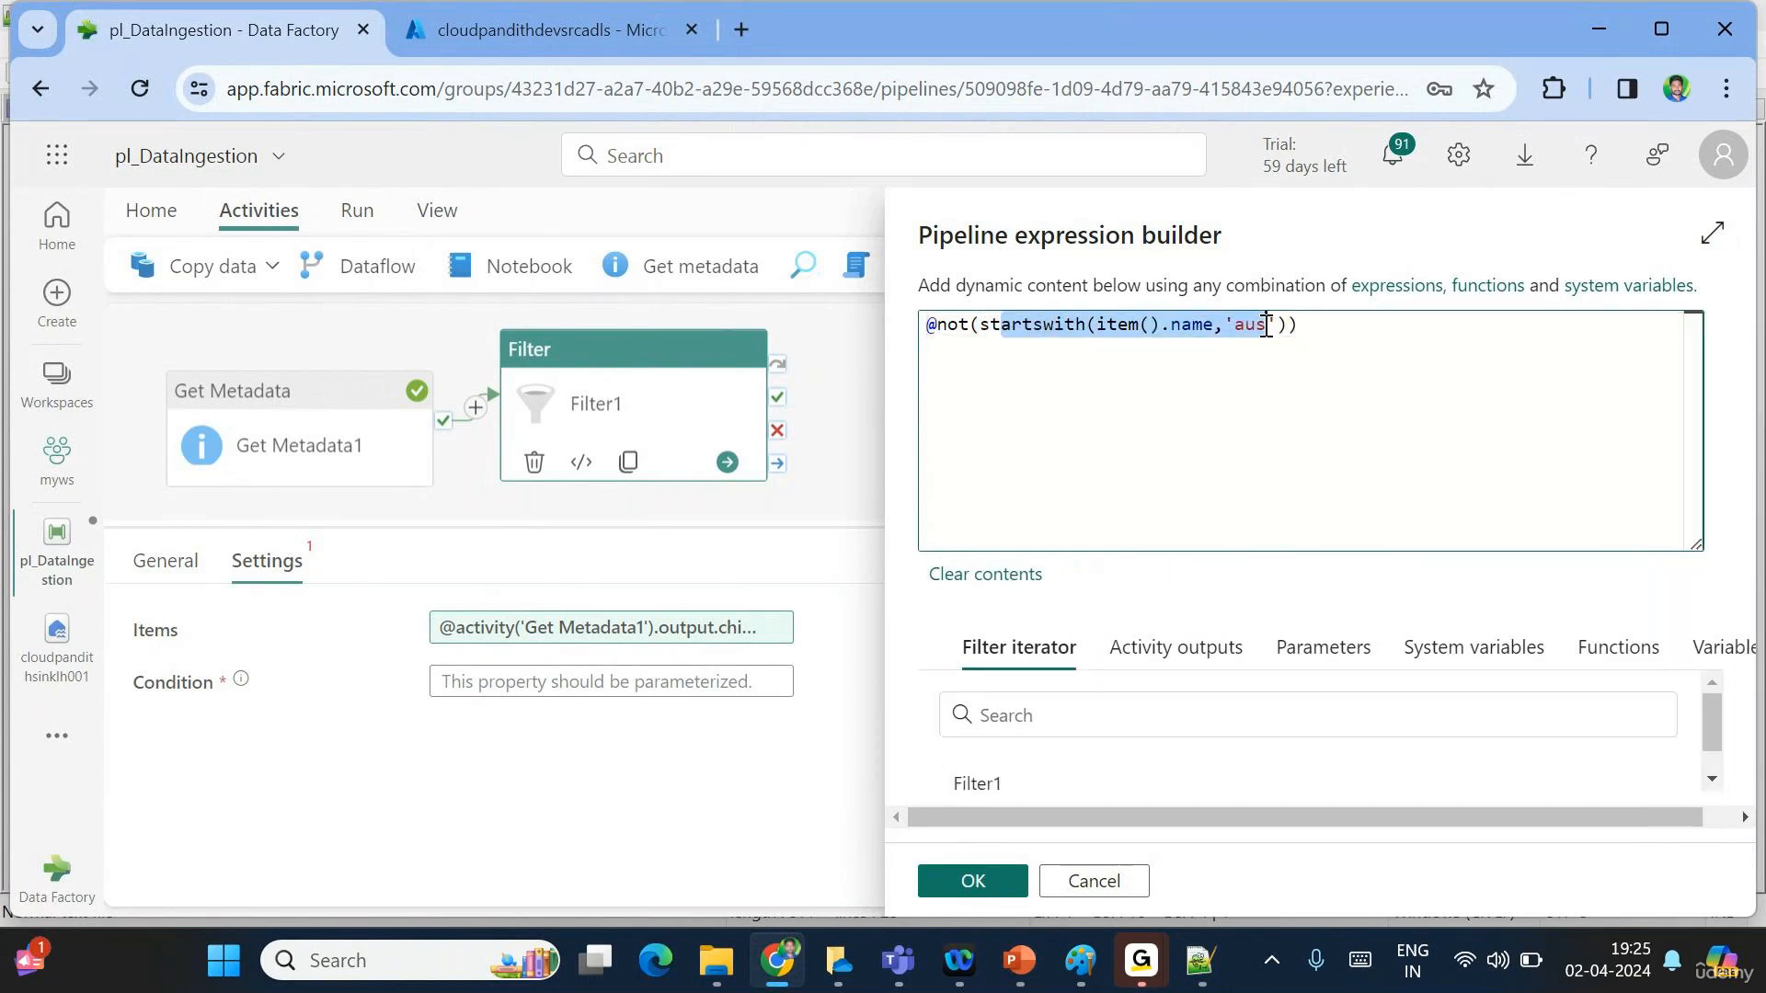
double_click(963, 329)
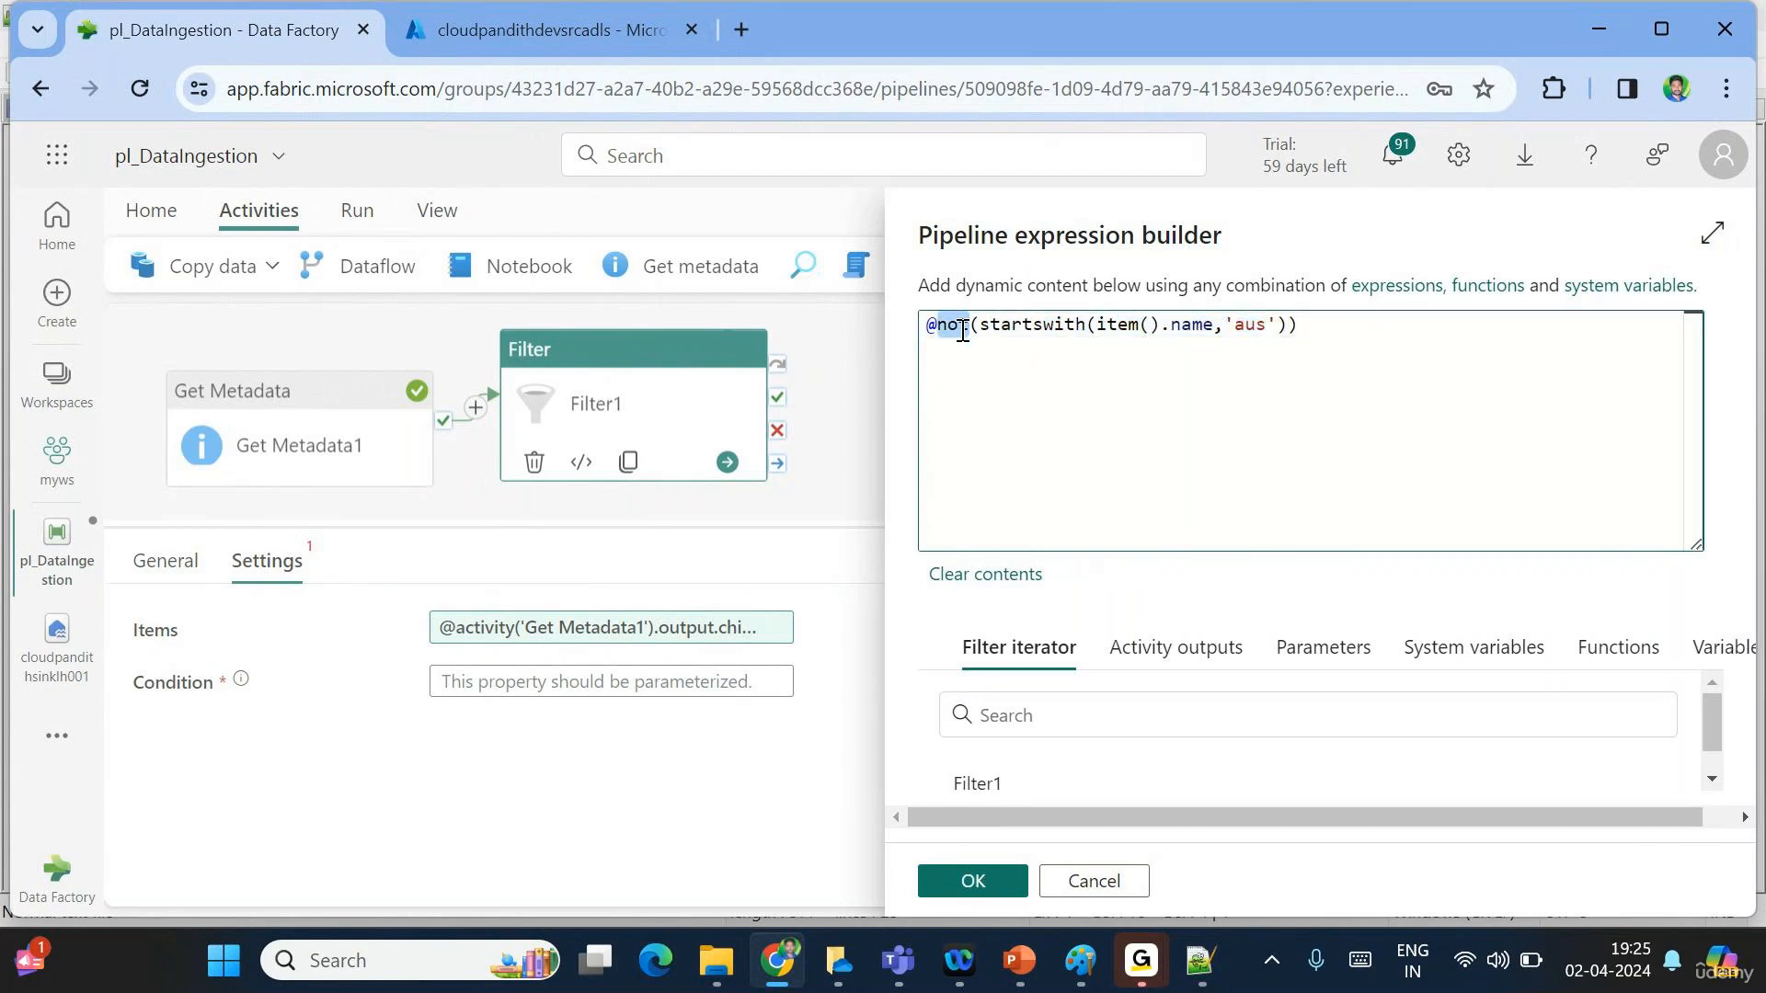
double_click(1252, 326)
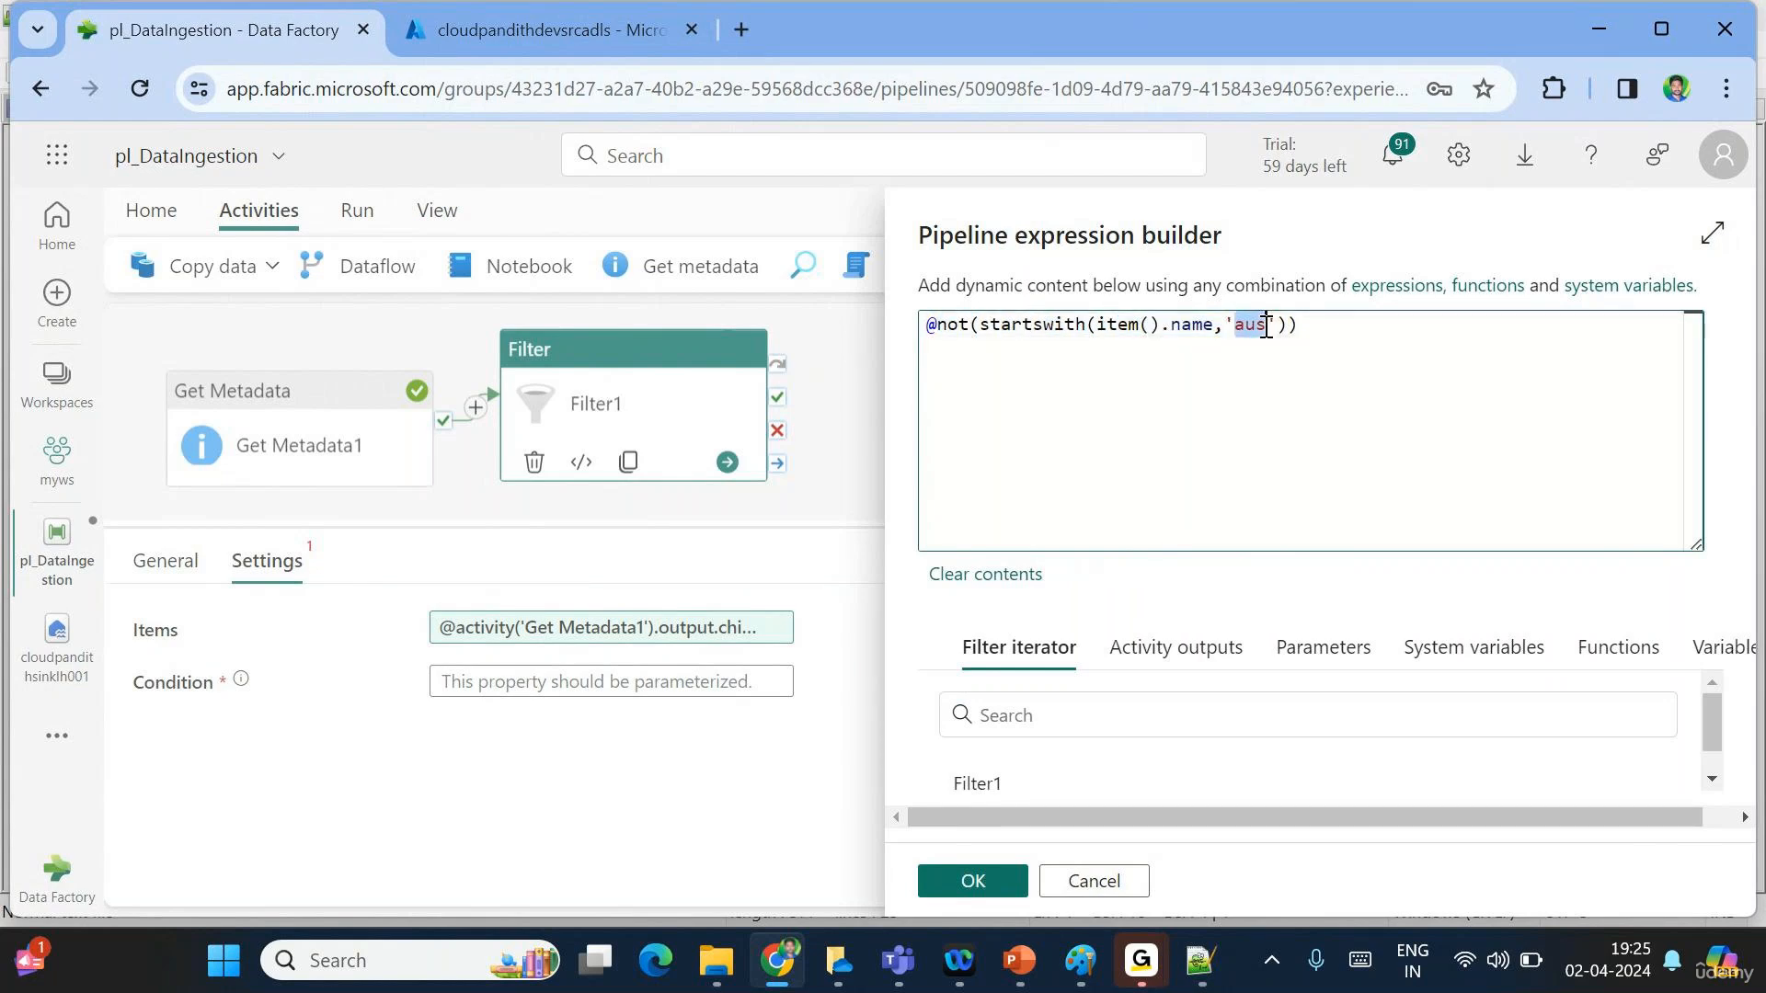
click(961, 885)
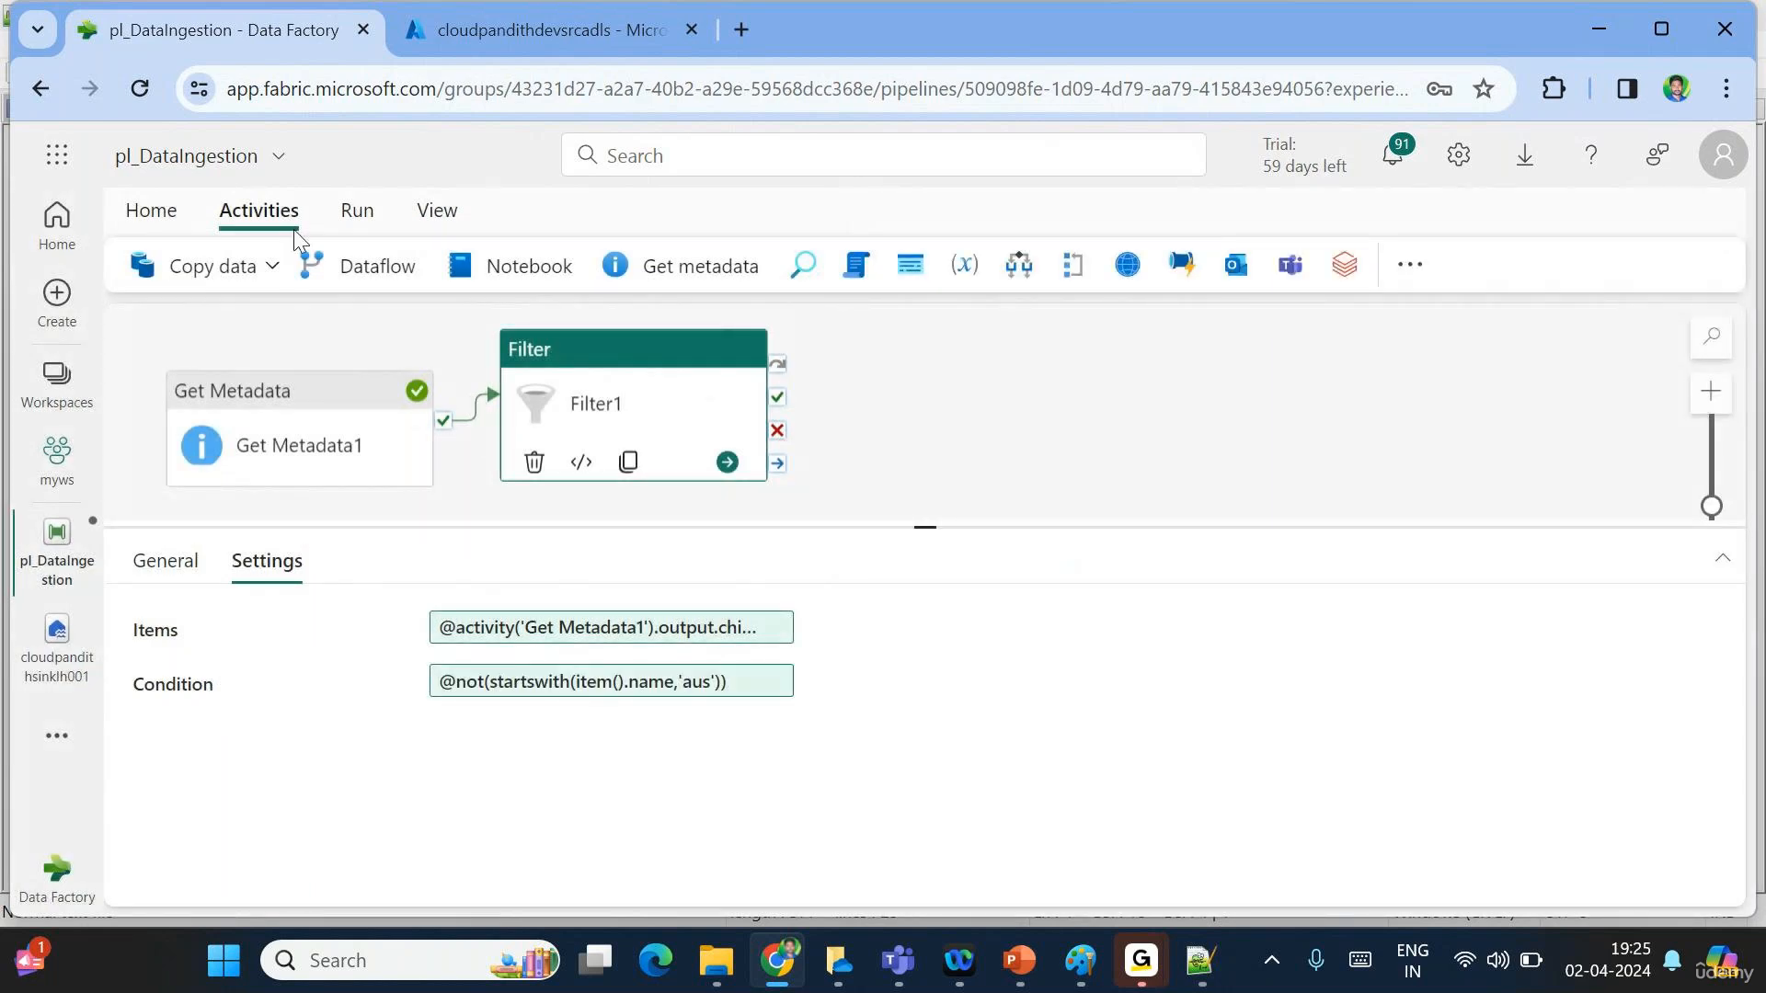
Save and run the pipeline with the new filter condition, and refresh the run status.
click(177, 212)
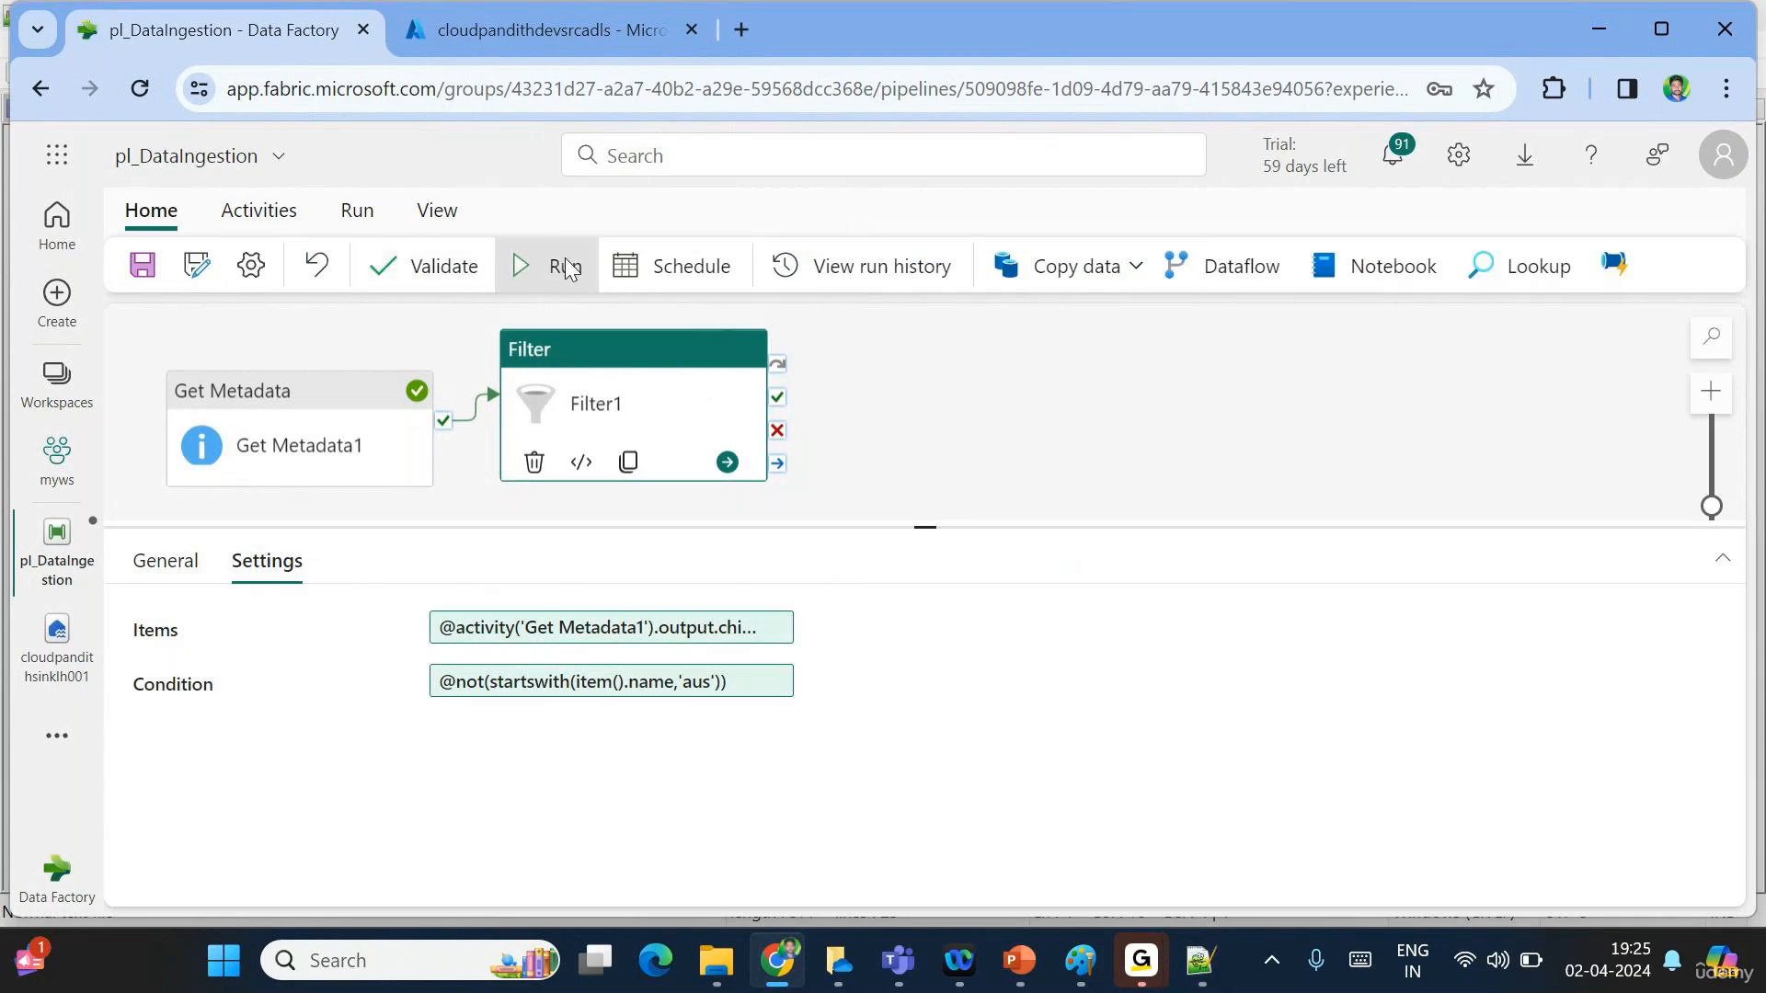
click(565, 261)
click(856, 621)
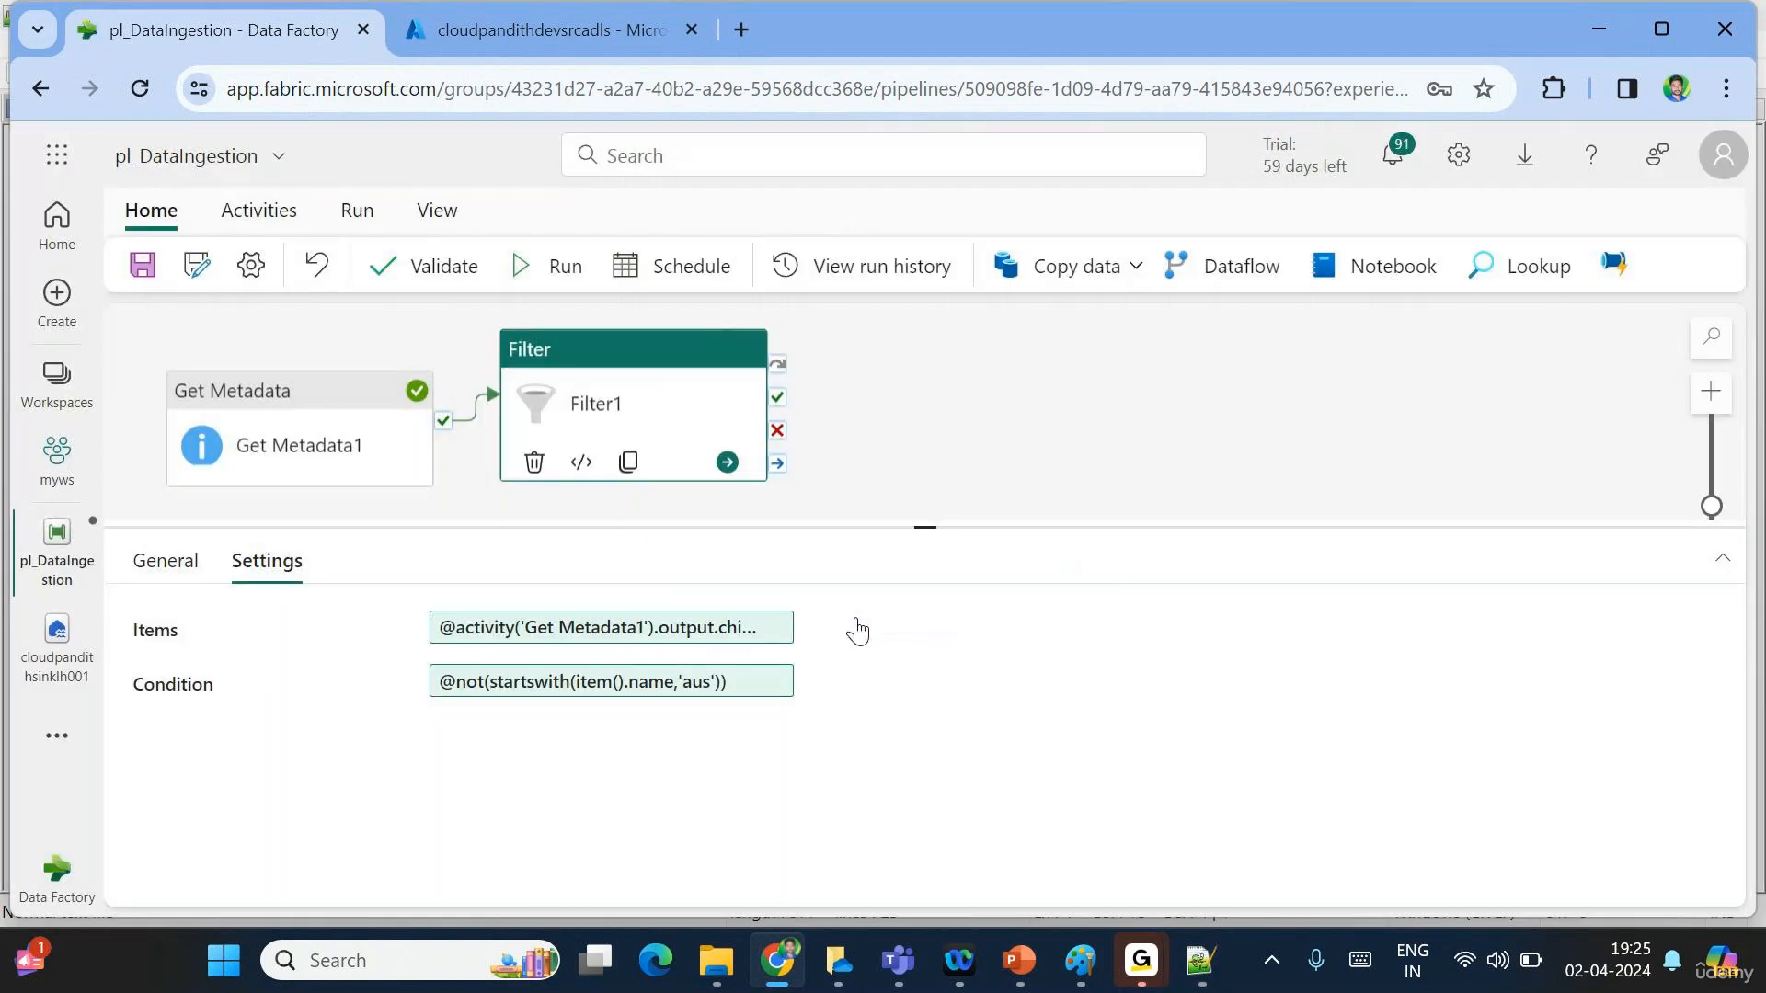
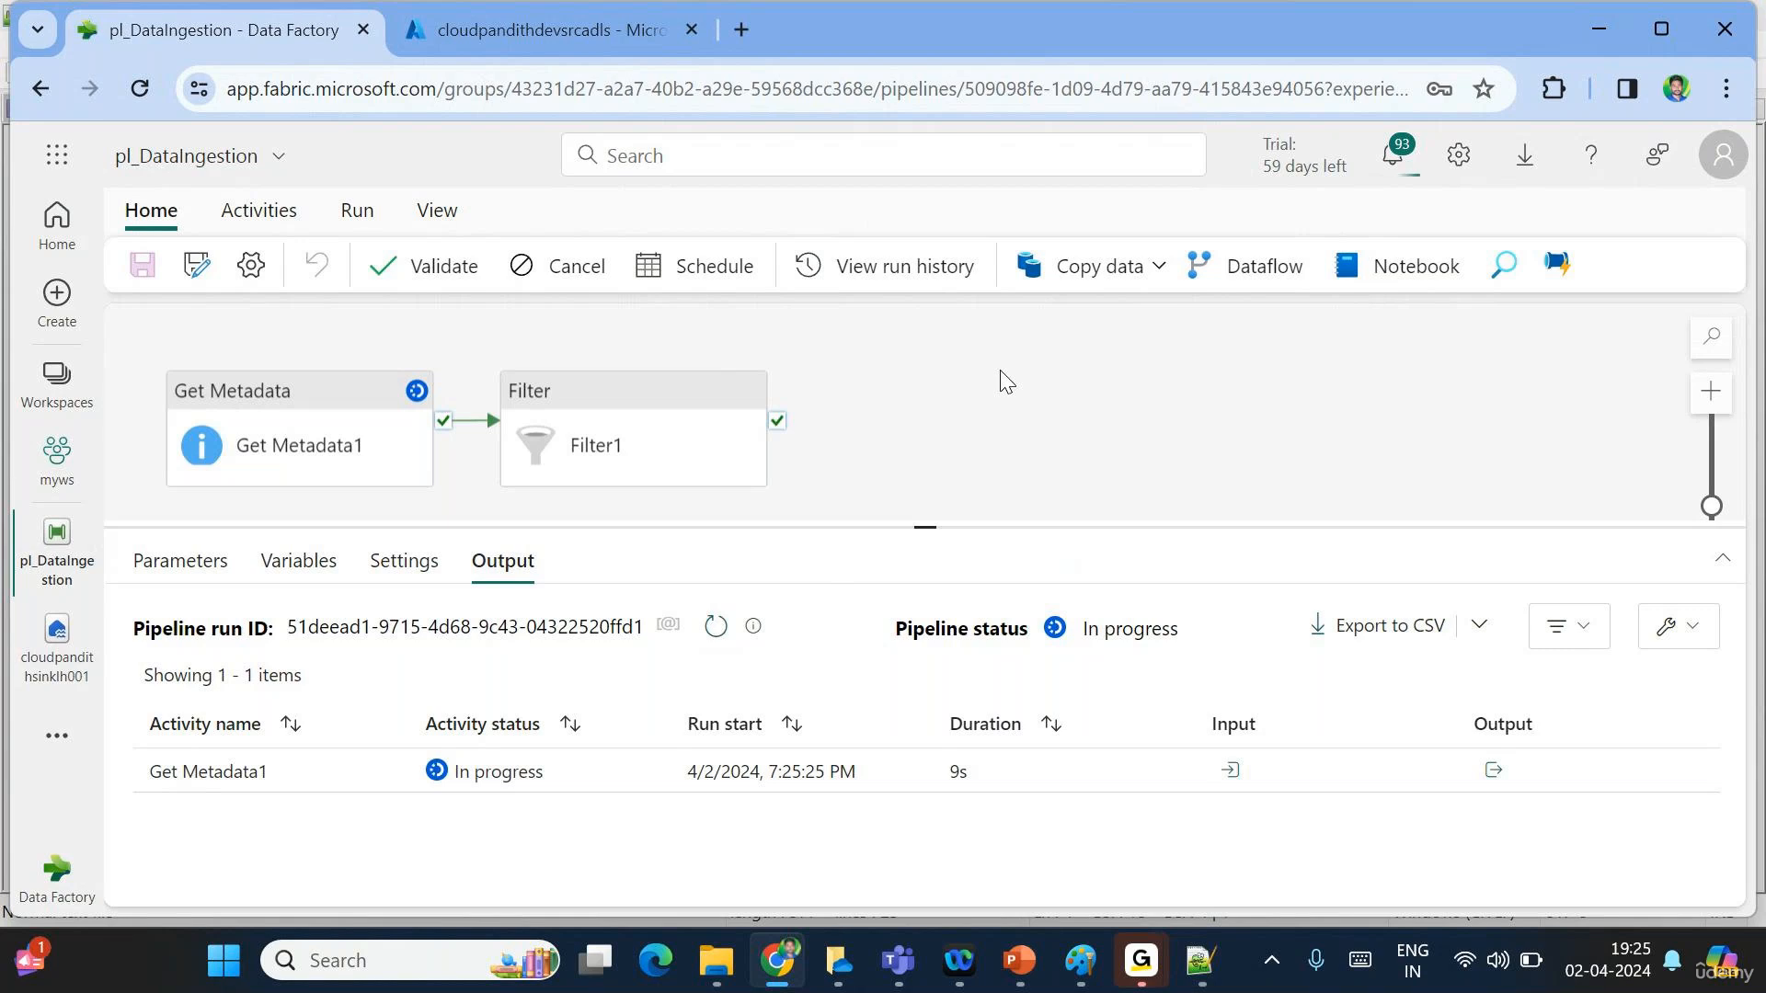
click(716, 628)
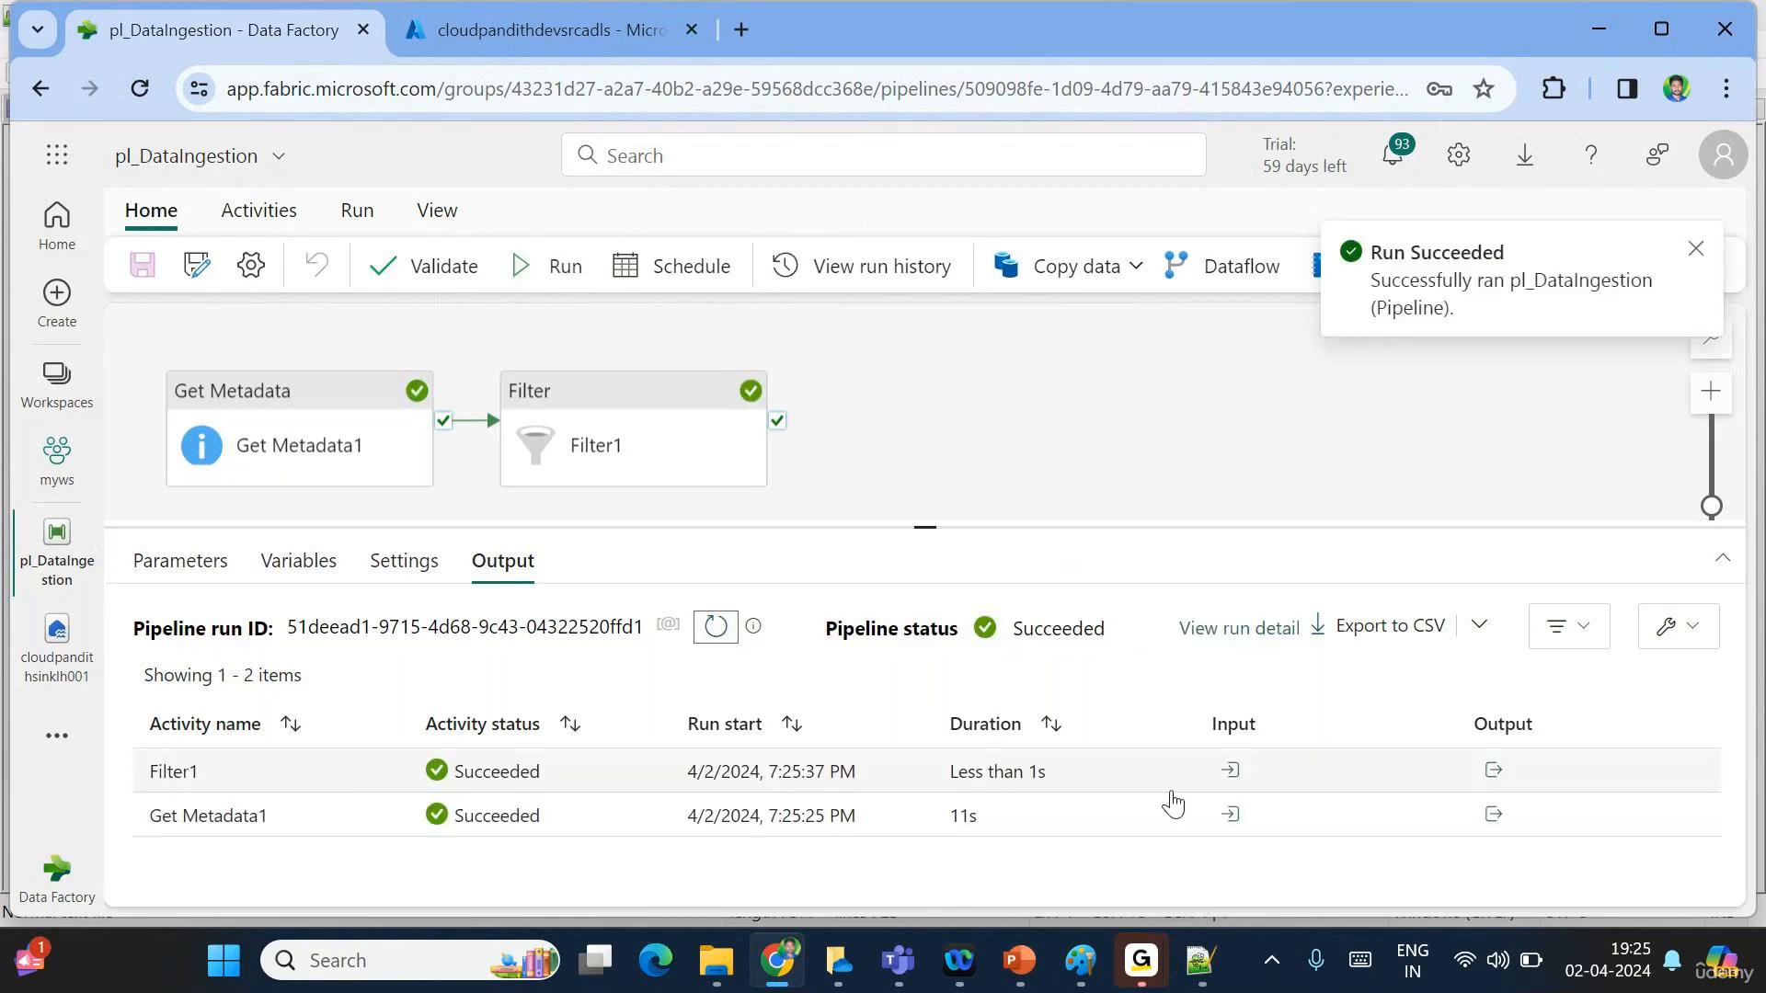
Examine the ItemsCount, FilteredItemsCount and Value array of file names in Filter1's run output, and close the output.
click(1493, 770)
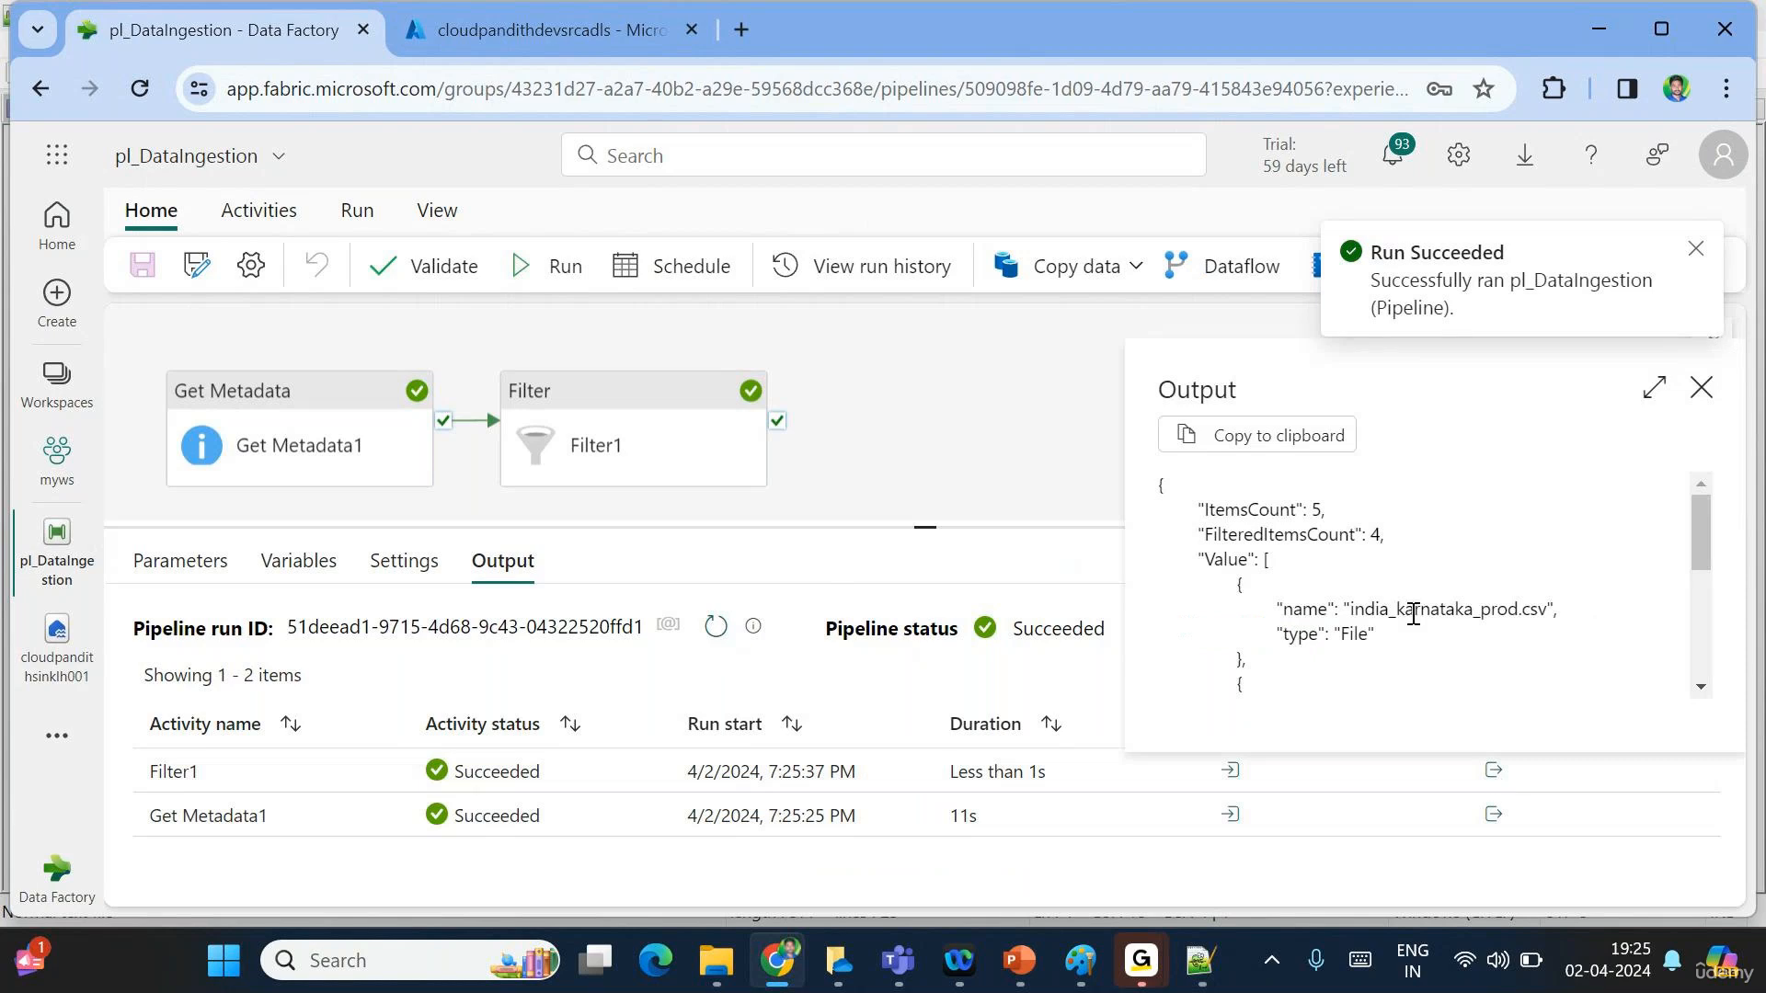
double_click(1277, 513)
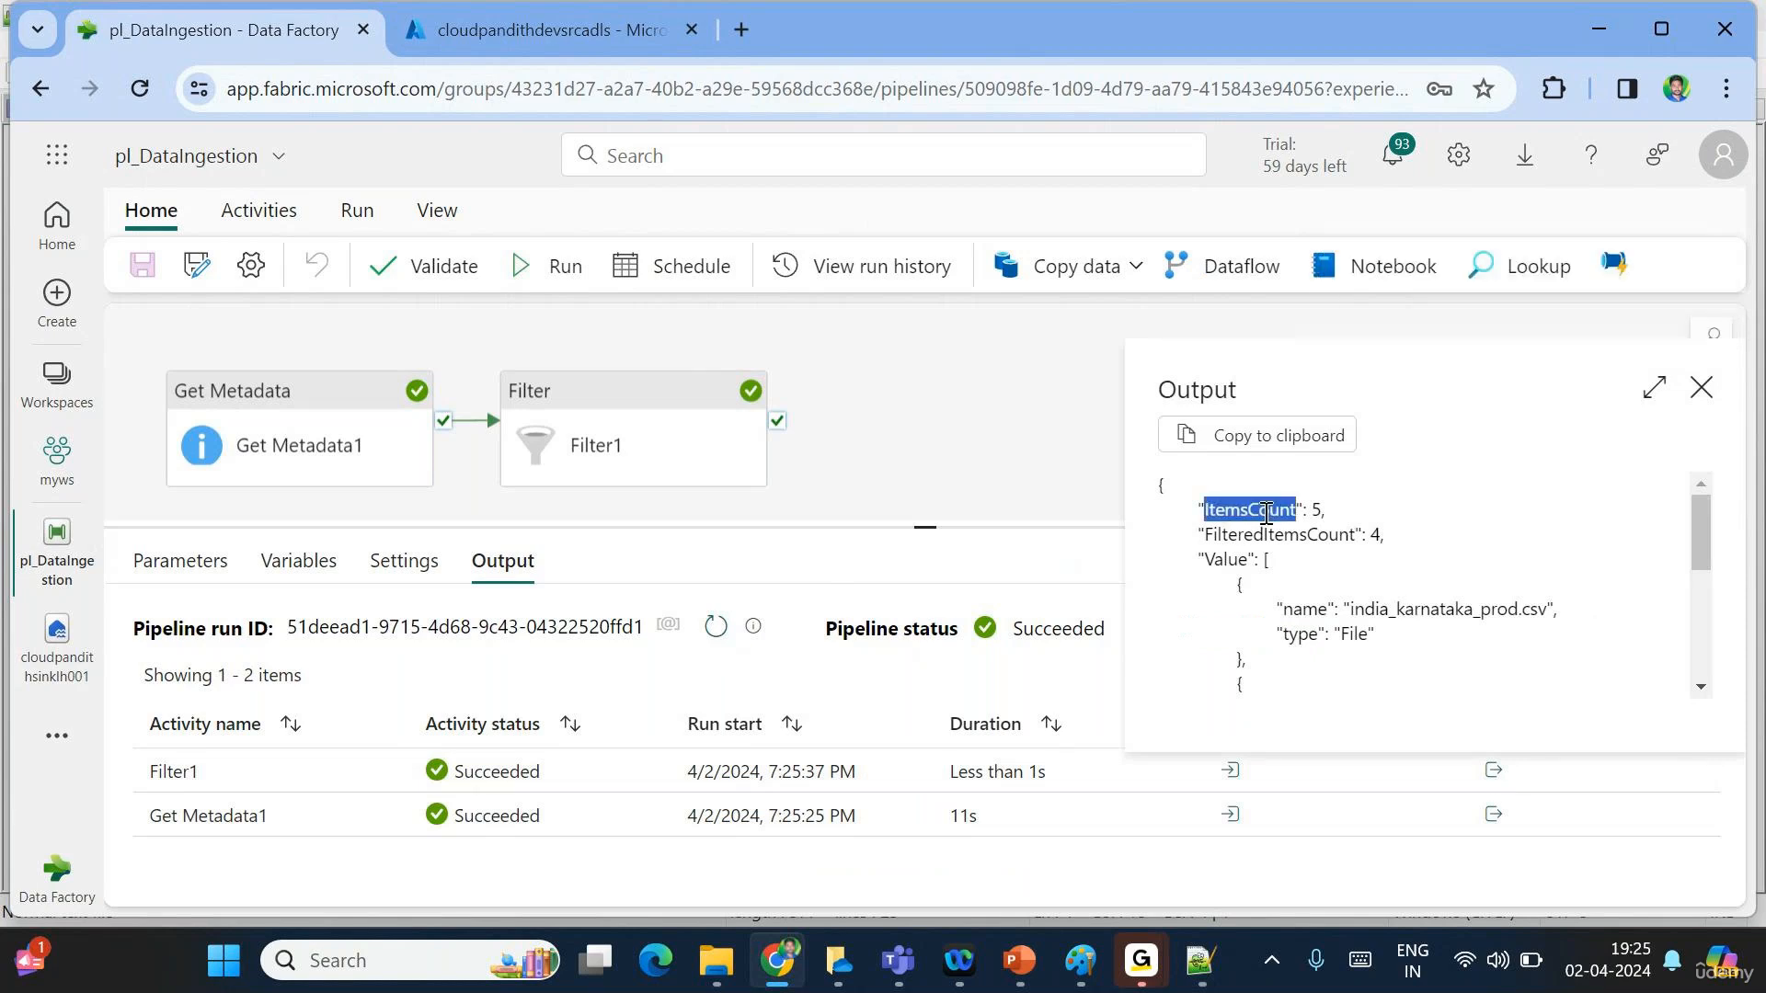
click(1317, 513)
double_click(1288, 533)
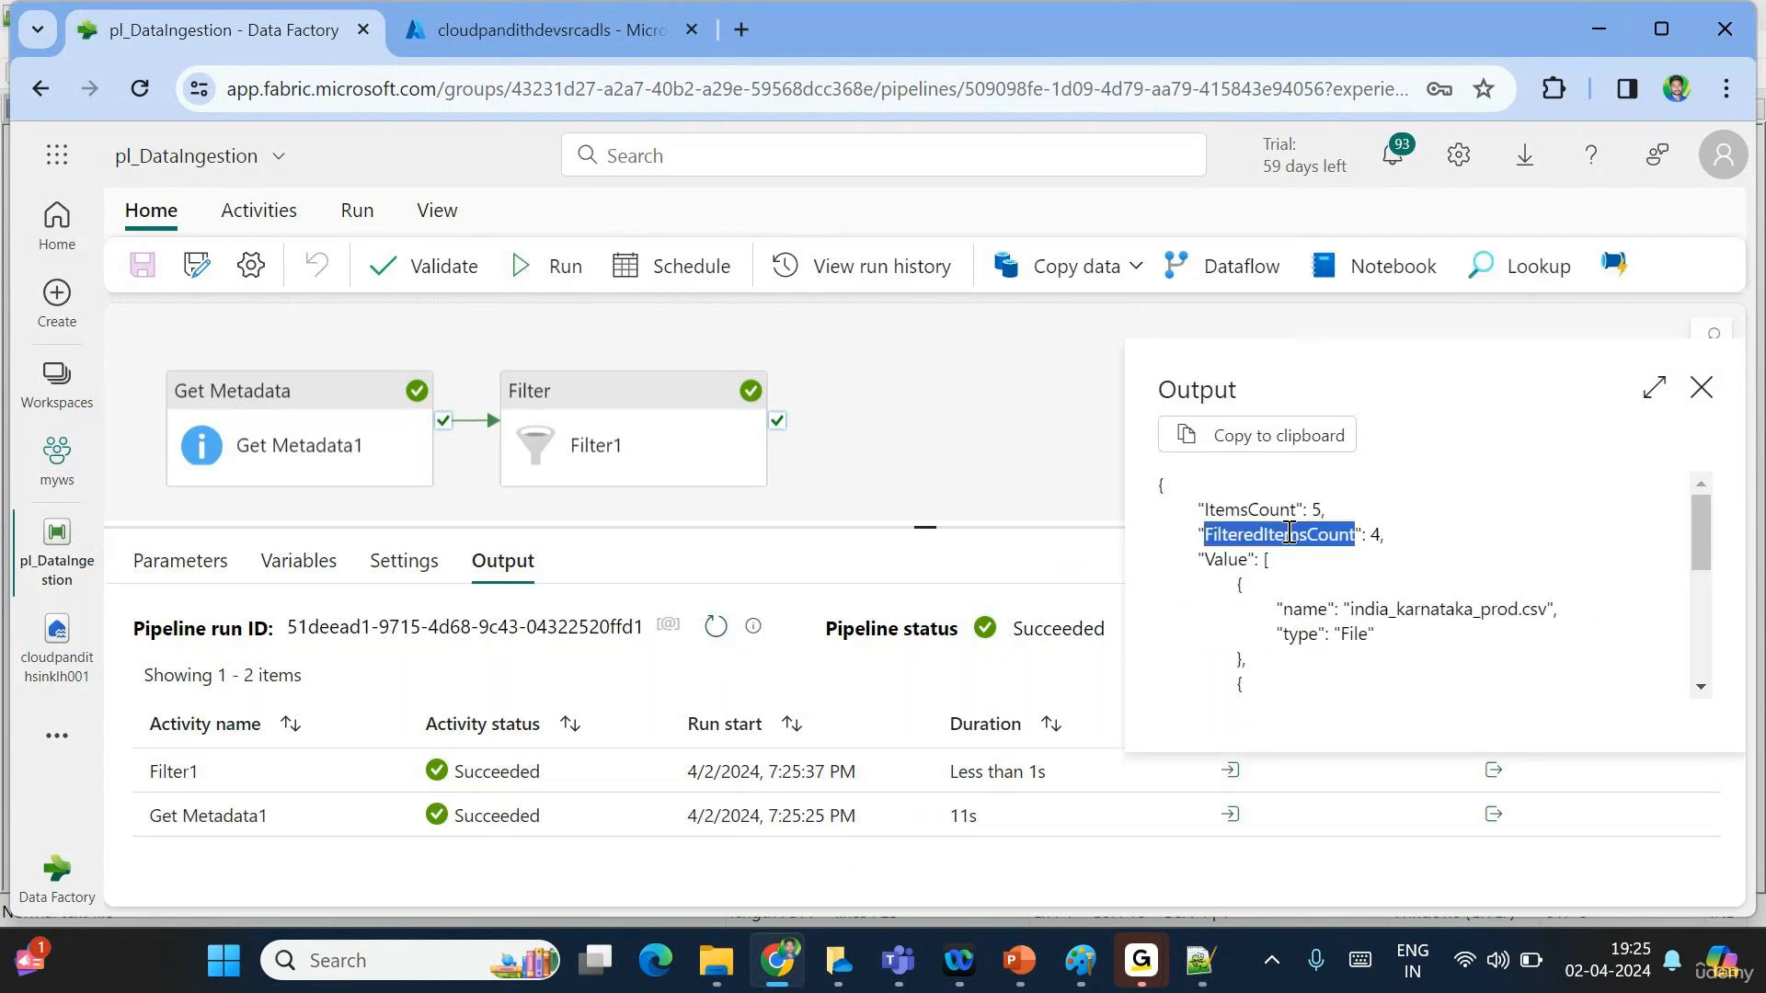
scroll(1384, 542, down, 1)
scroll(1387, 543, down, 1)
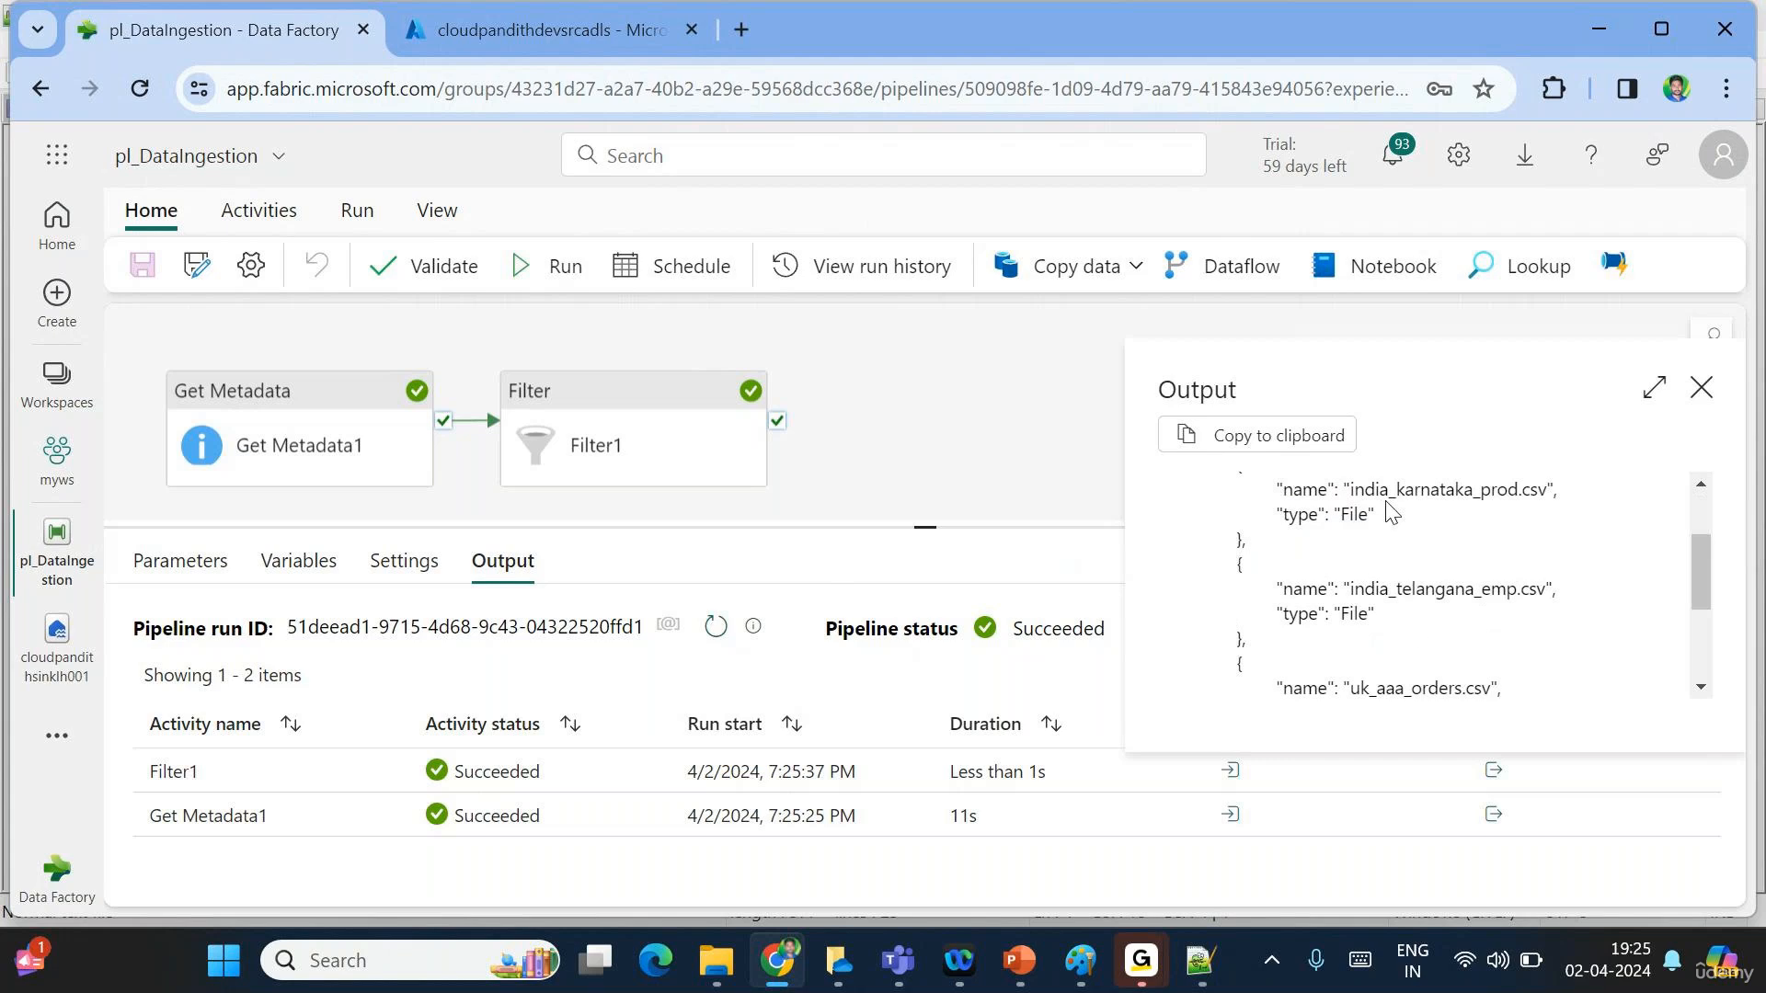
scroll(1408, 635, down, 2)
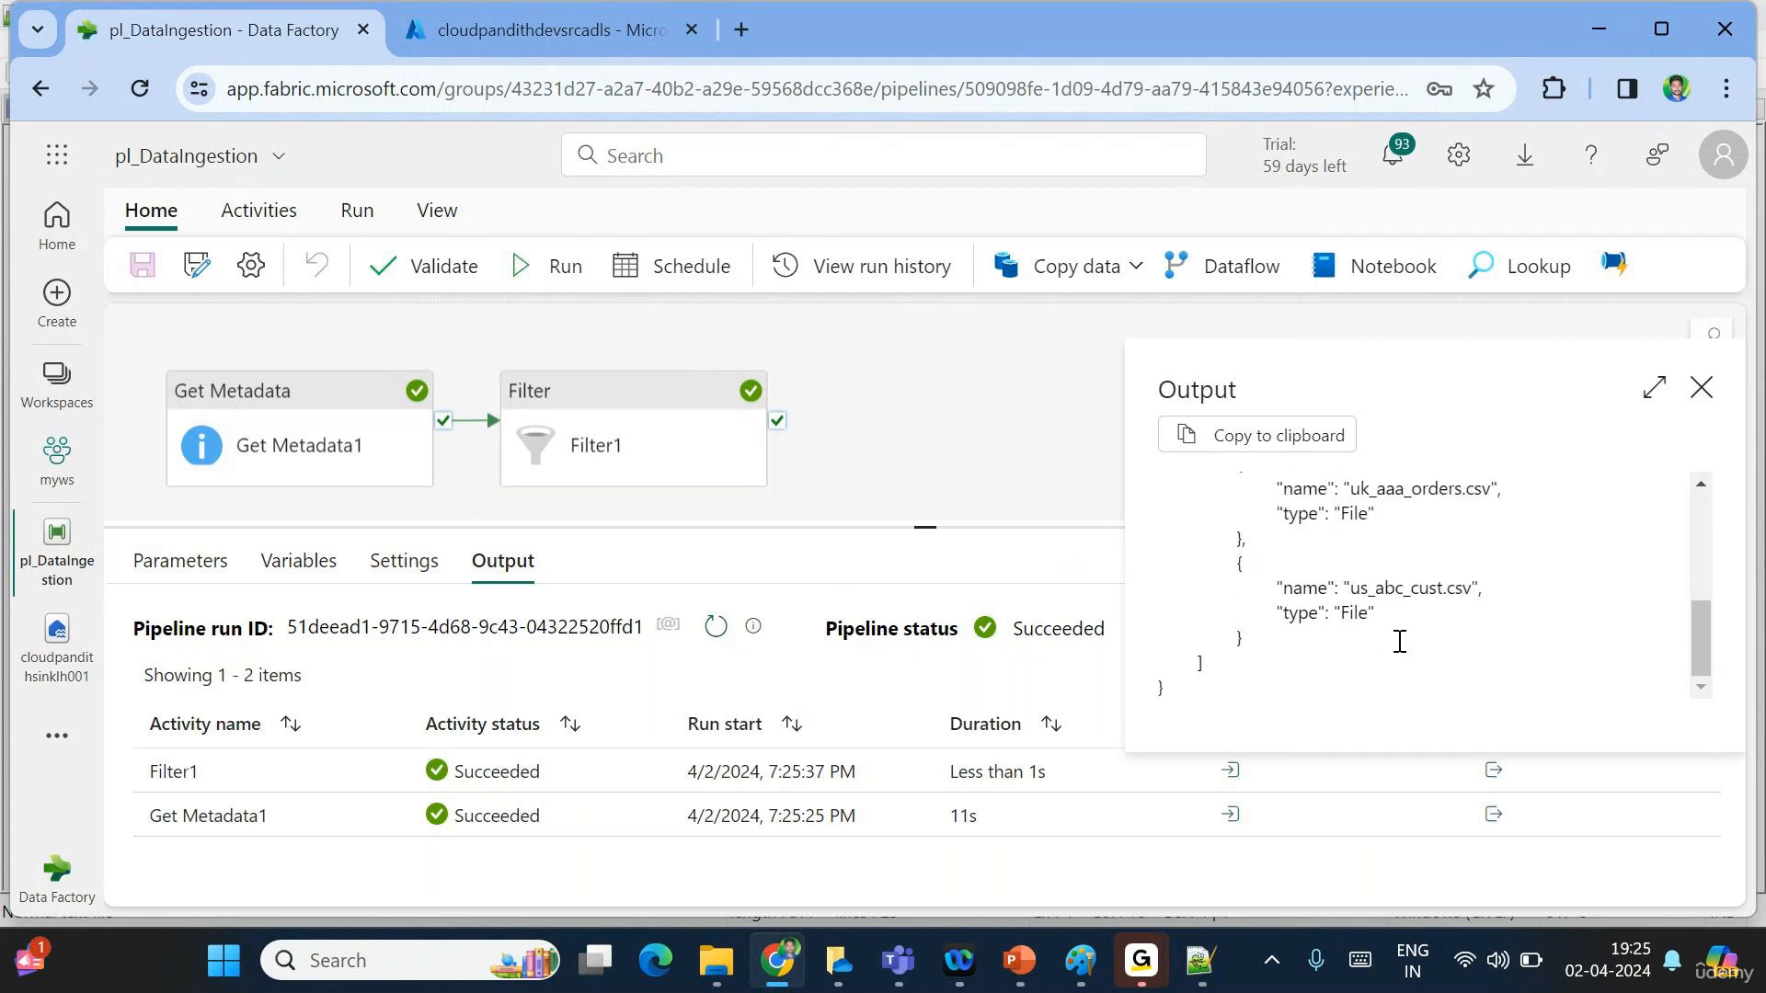
scroll(1399, 641, up, 4)
scroll(1399, 641, down, 2)
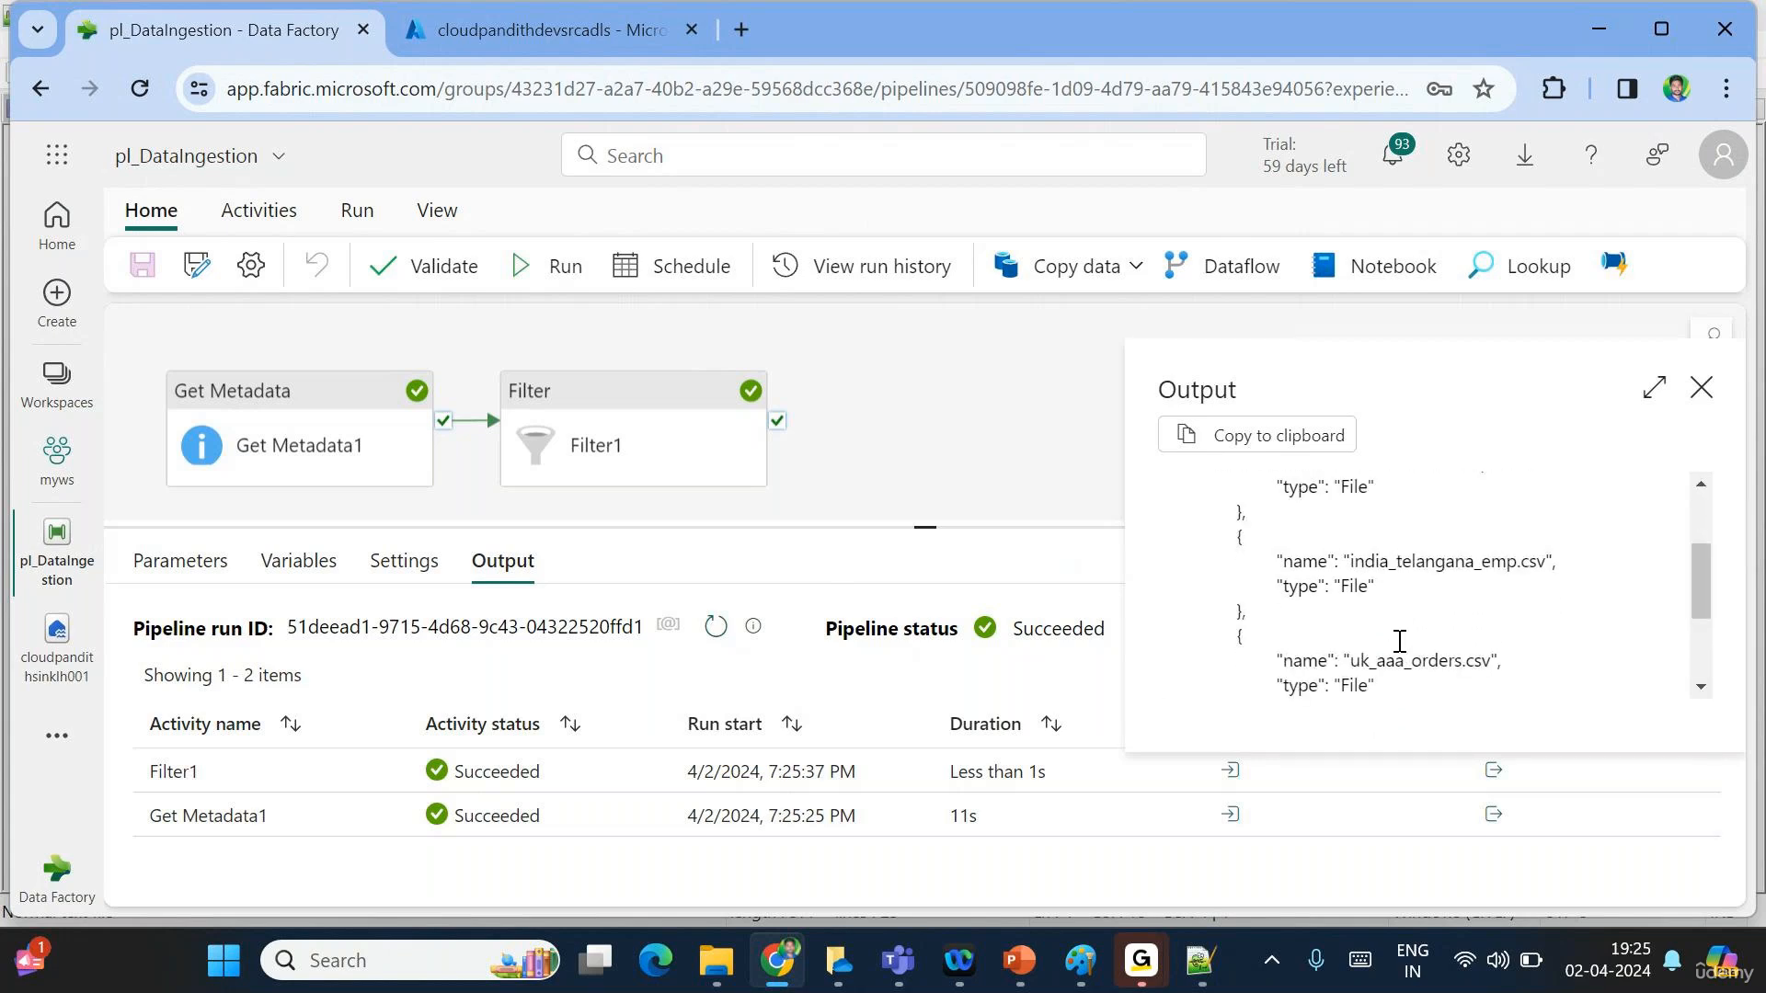
scroll(1399, 641, up, 2)
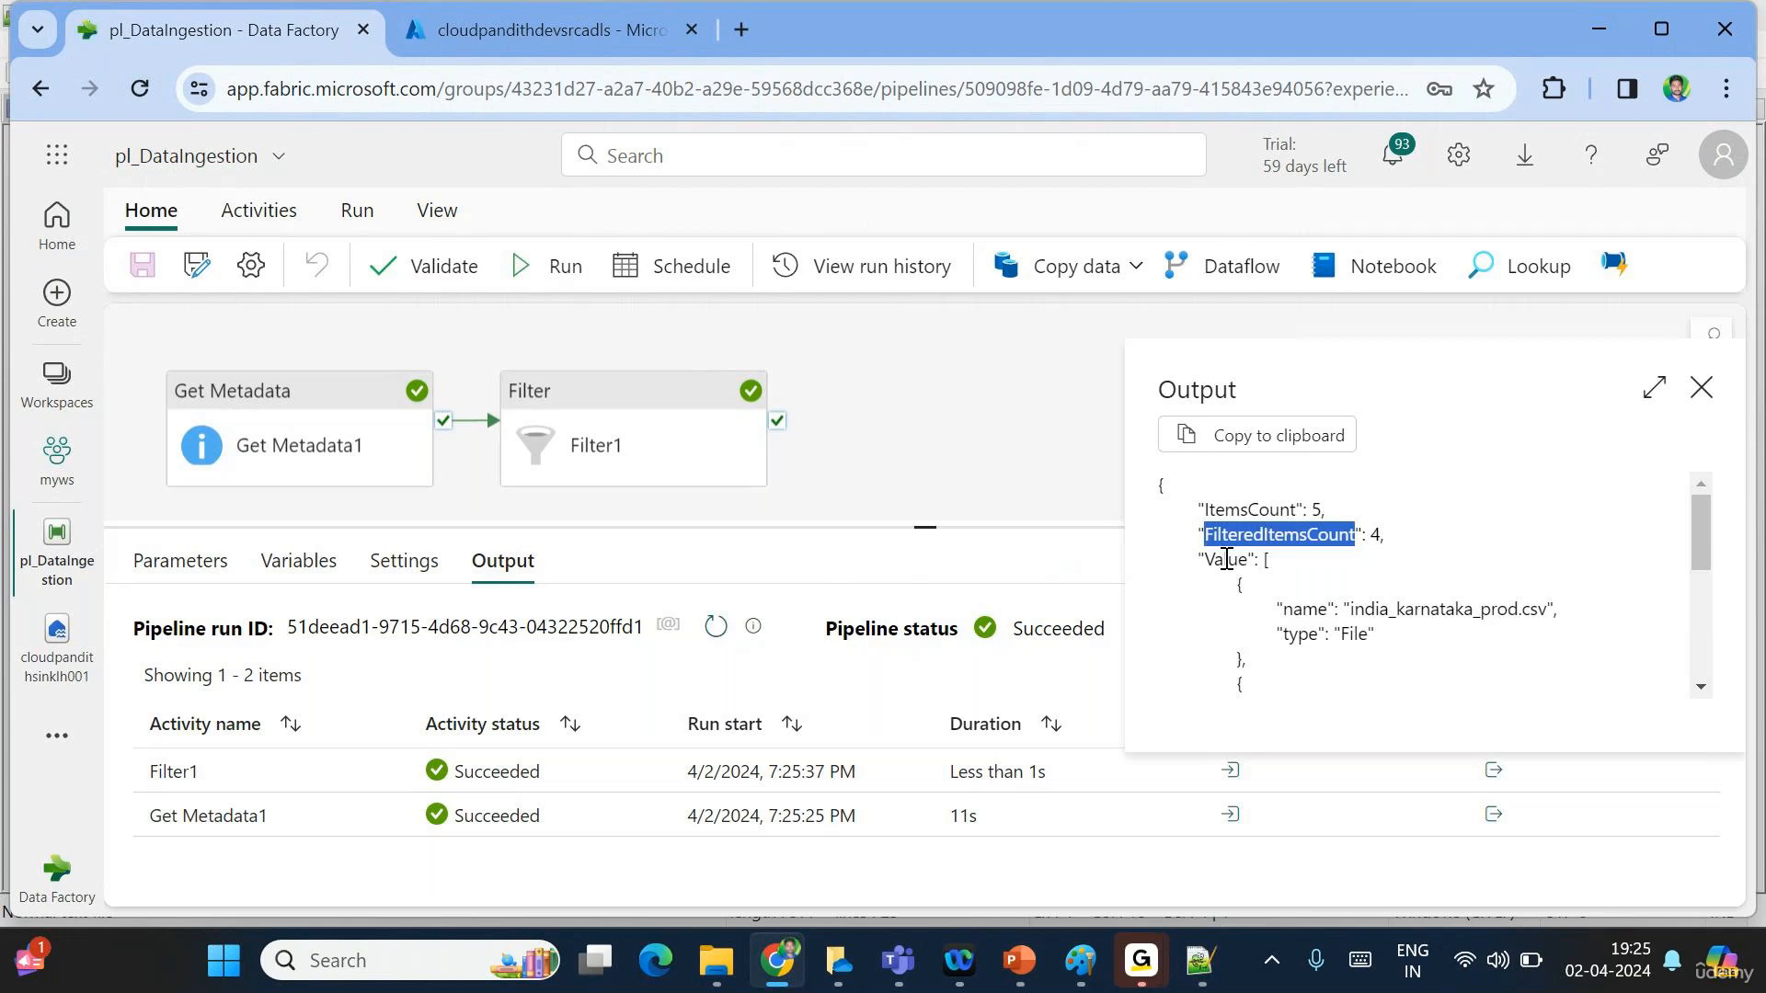
double_click(1226, 560)
double_click(1208, 391)
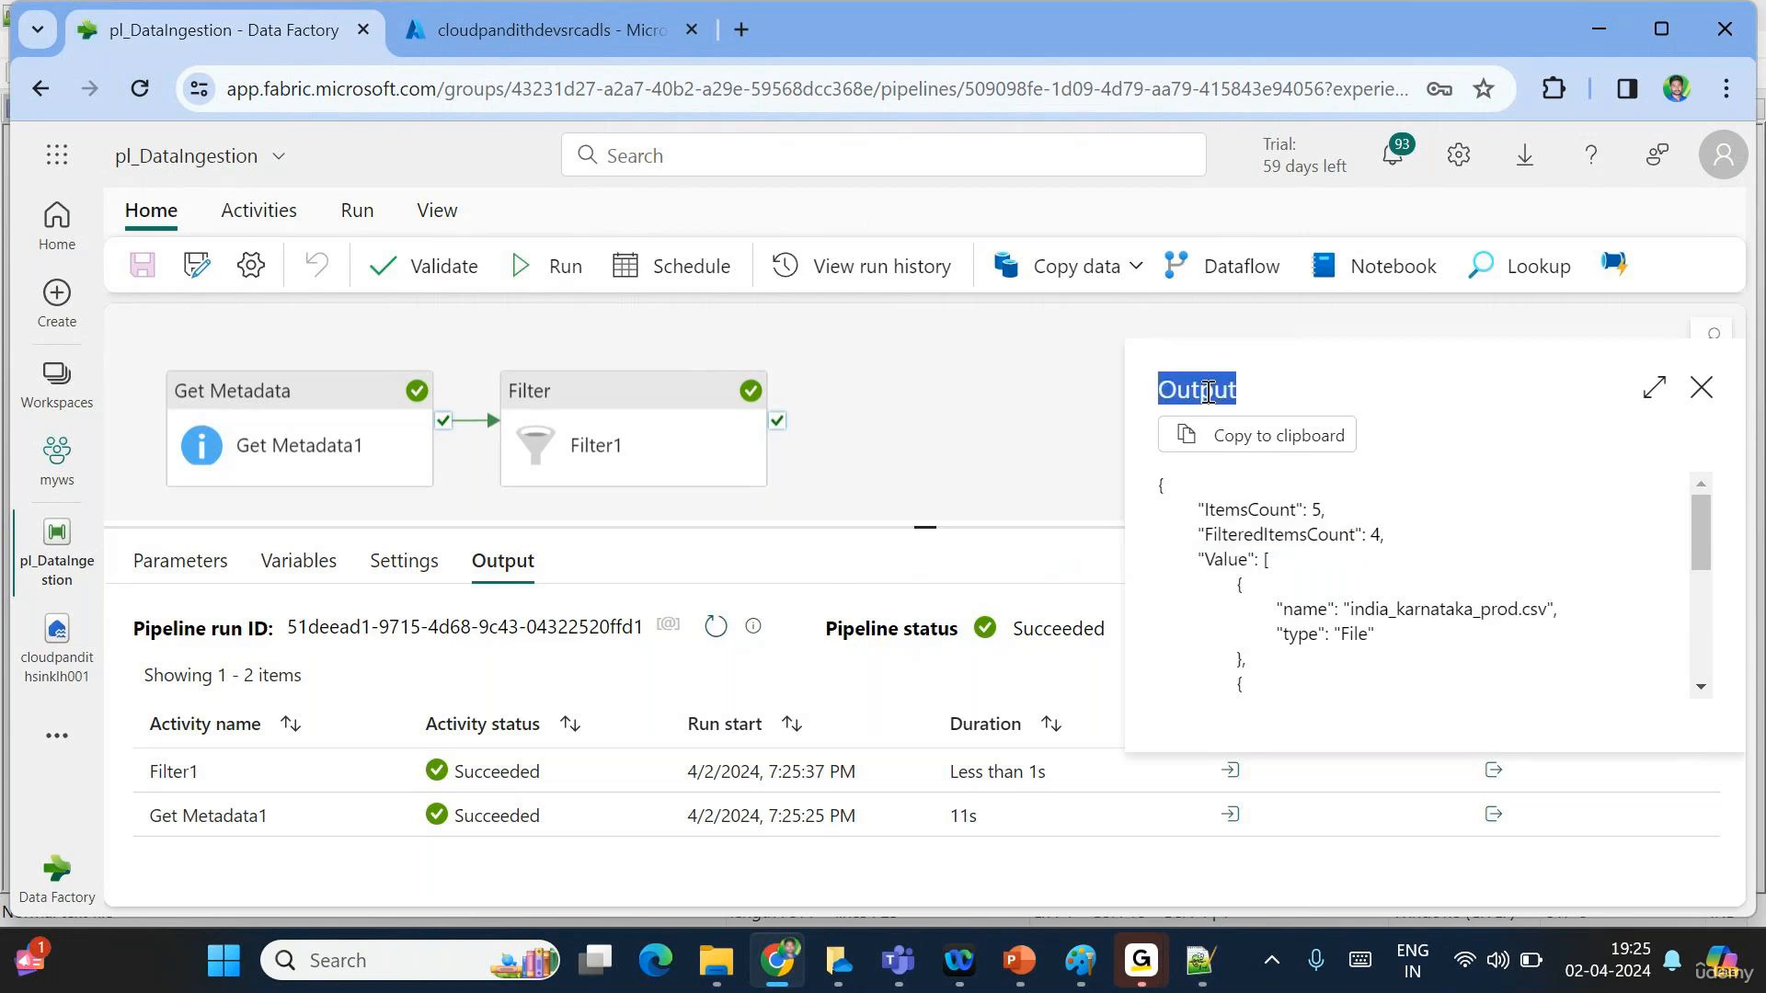
double_click(1226, 560)
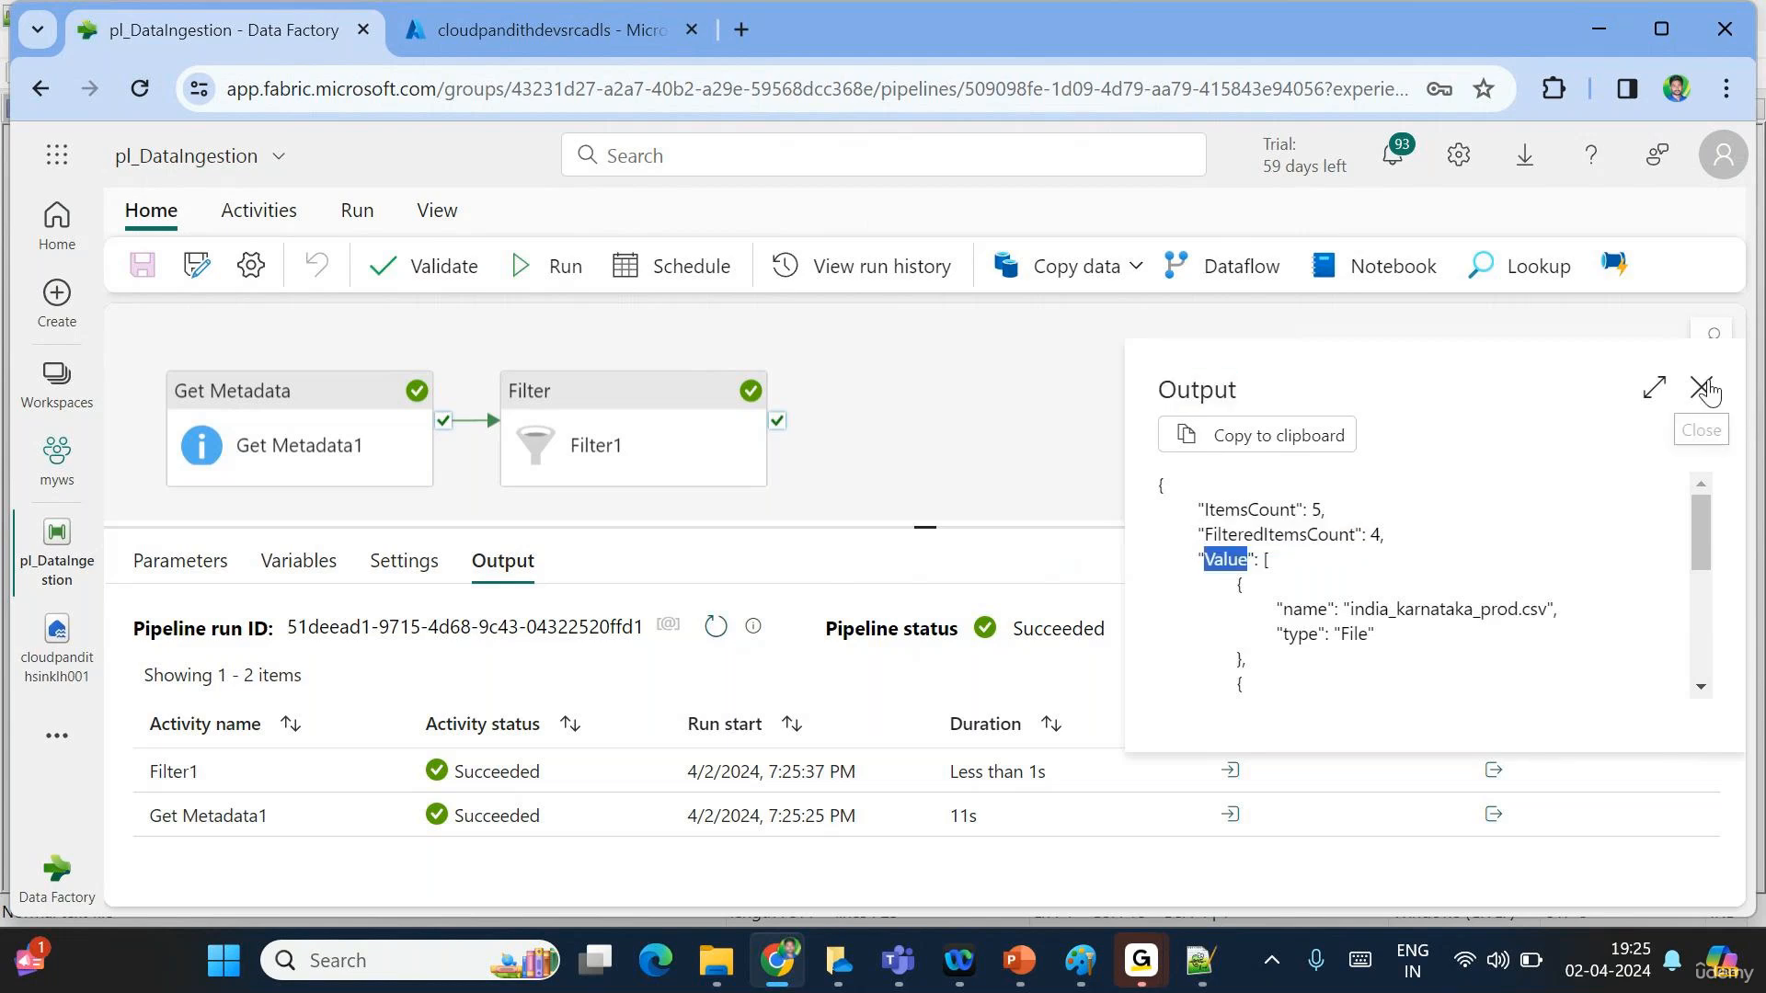
click(1703, 389)
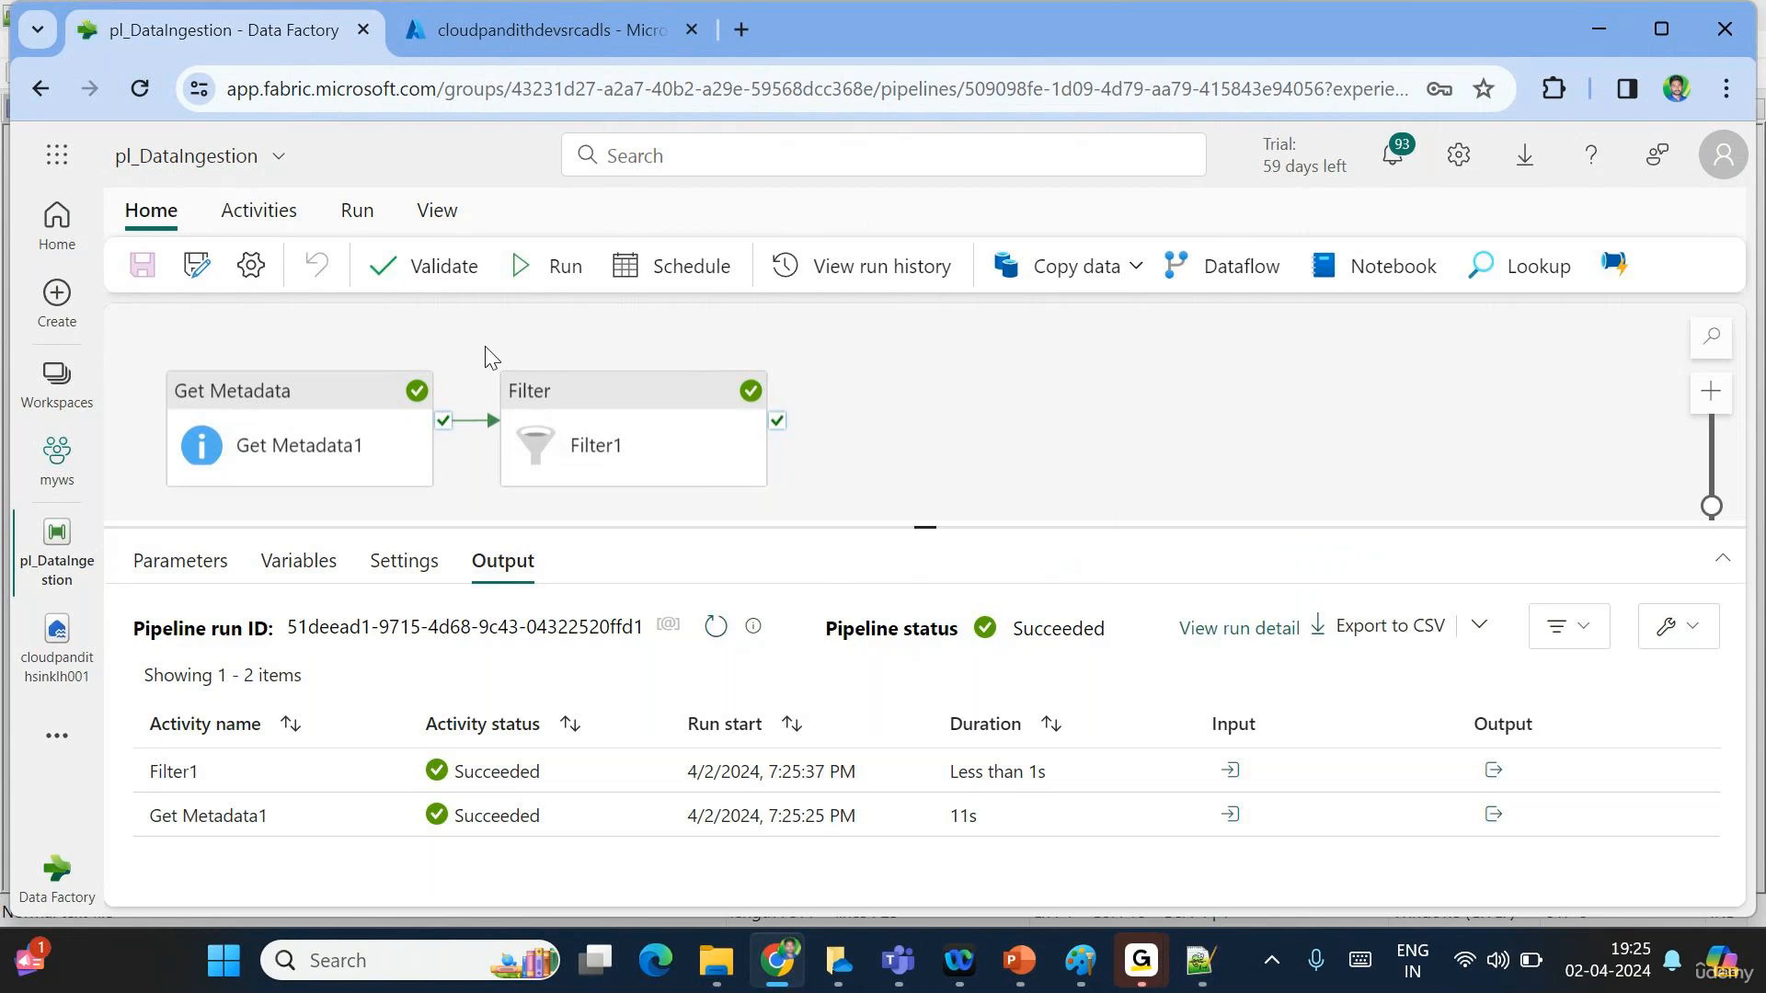
Add a ForEach activity beside Filter1 and connect Filter1's success output to it.
click(258, 209)
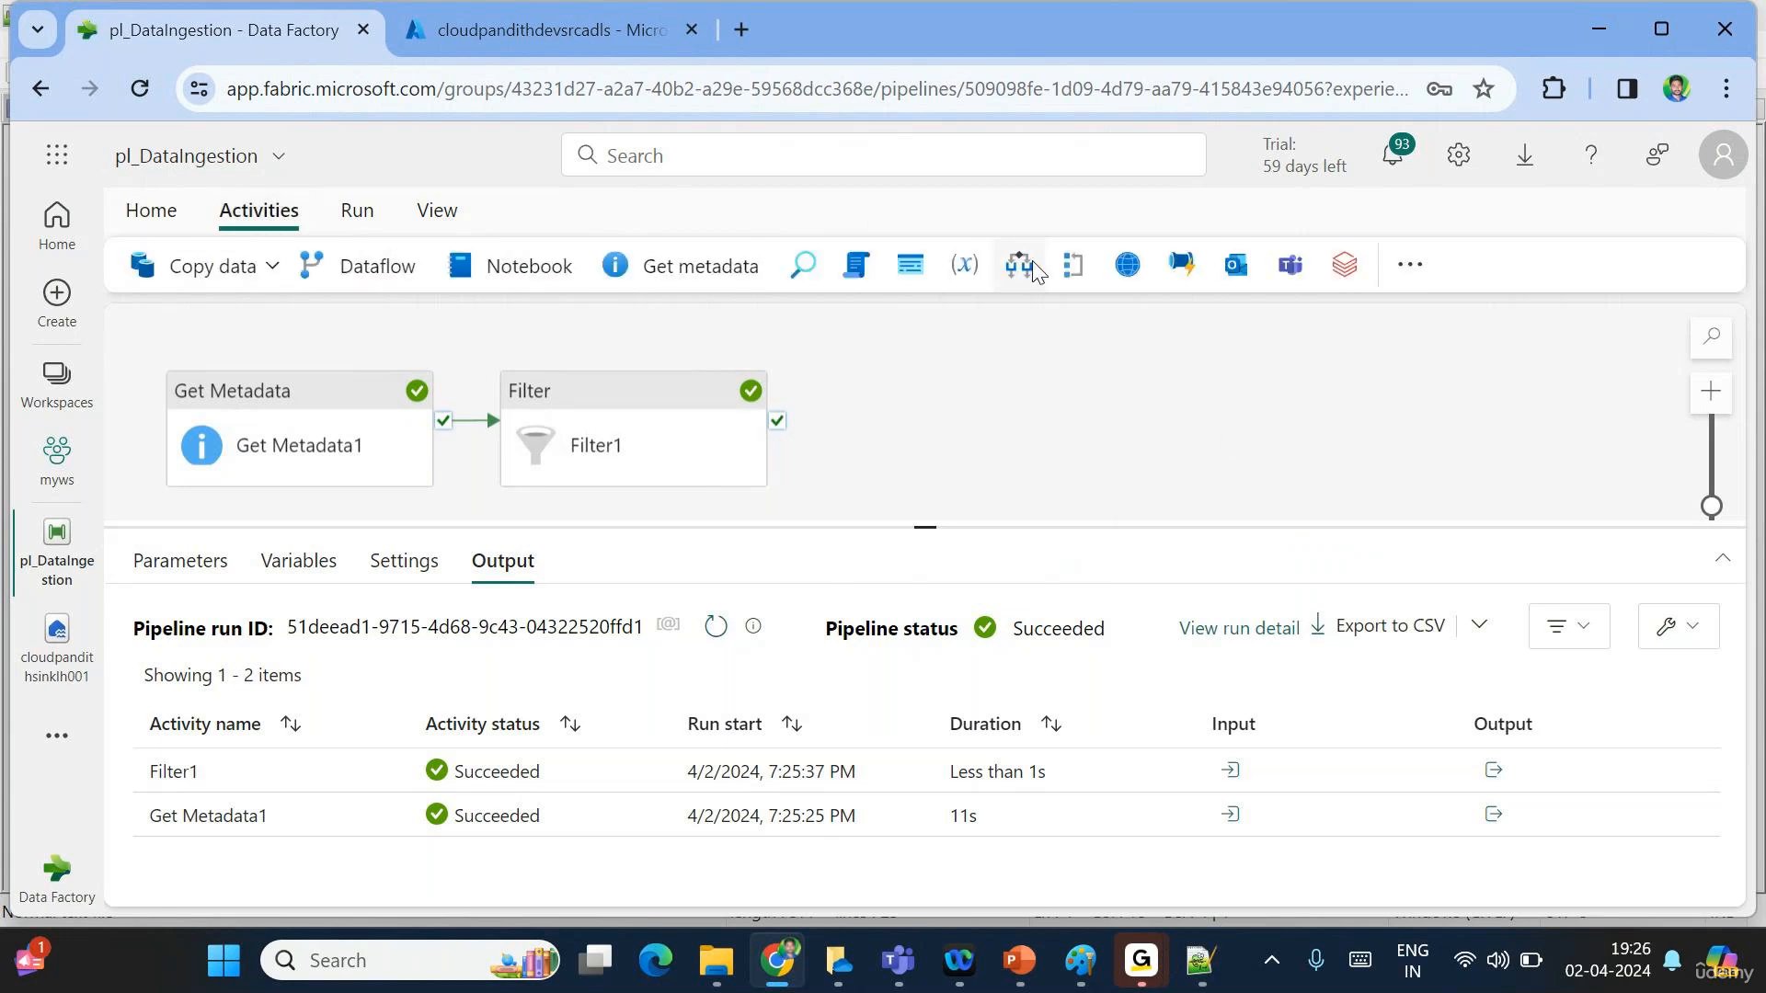
click(1058, 267)
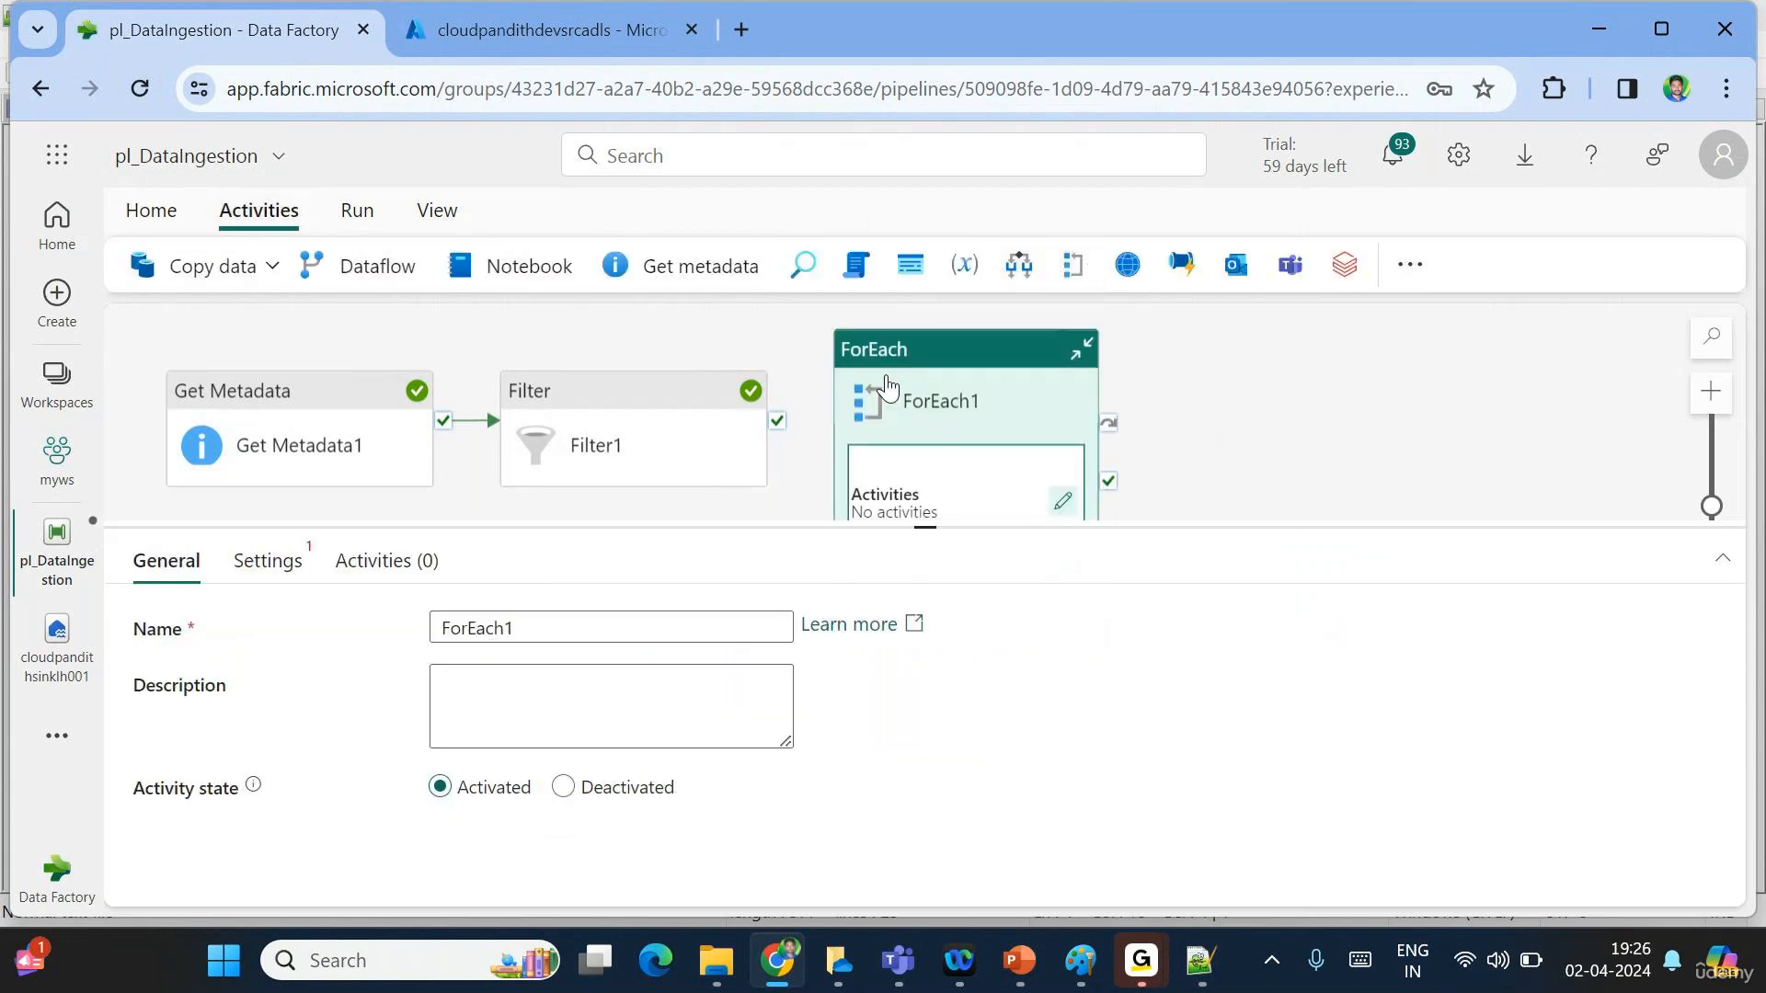
drag(886, 380, 948, 388)
scroll(750, 357, up, 1)
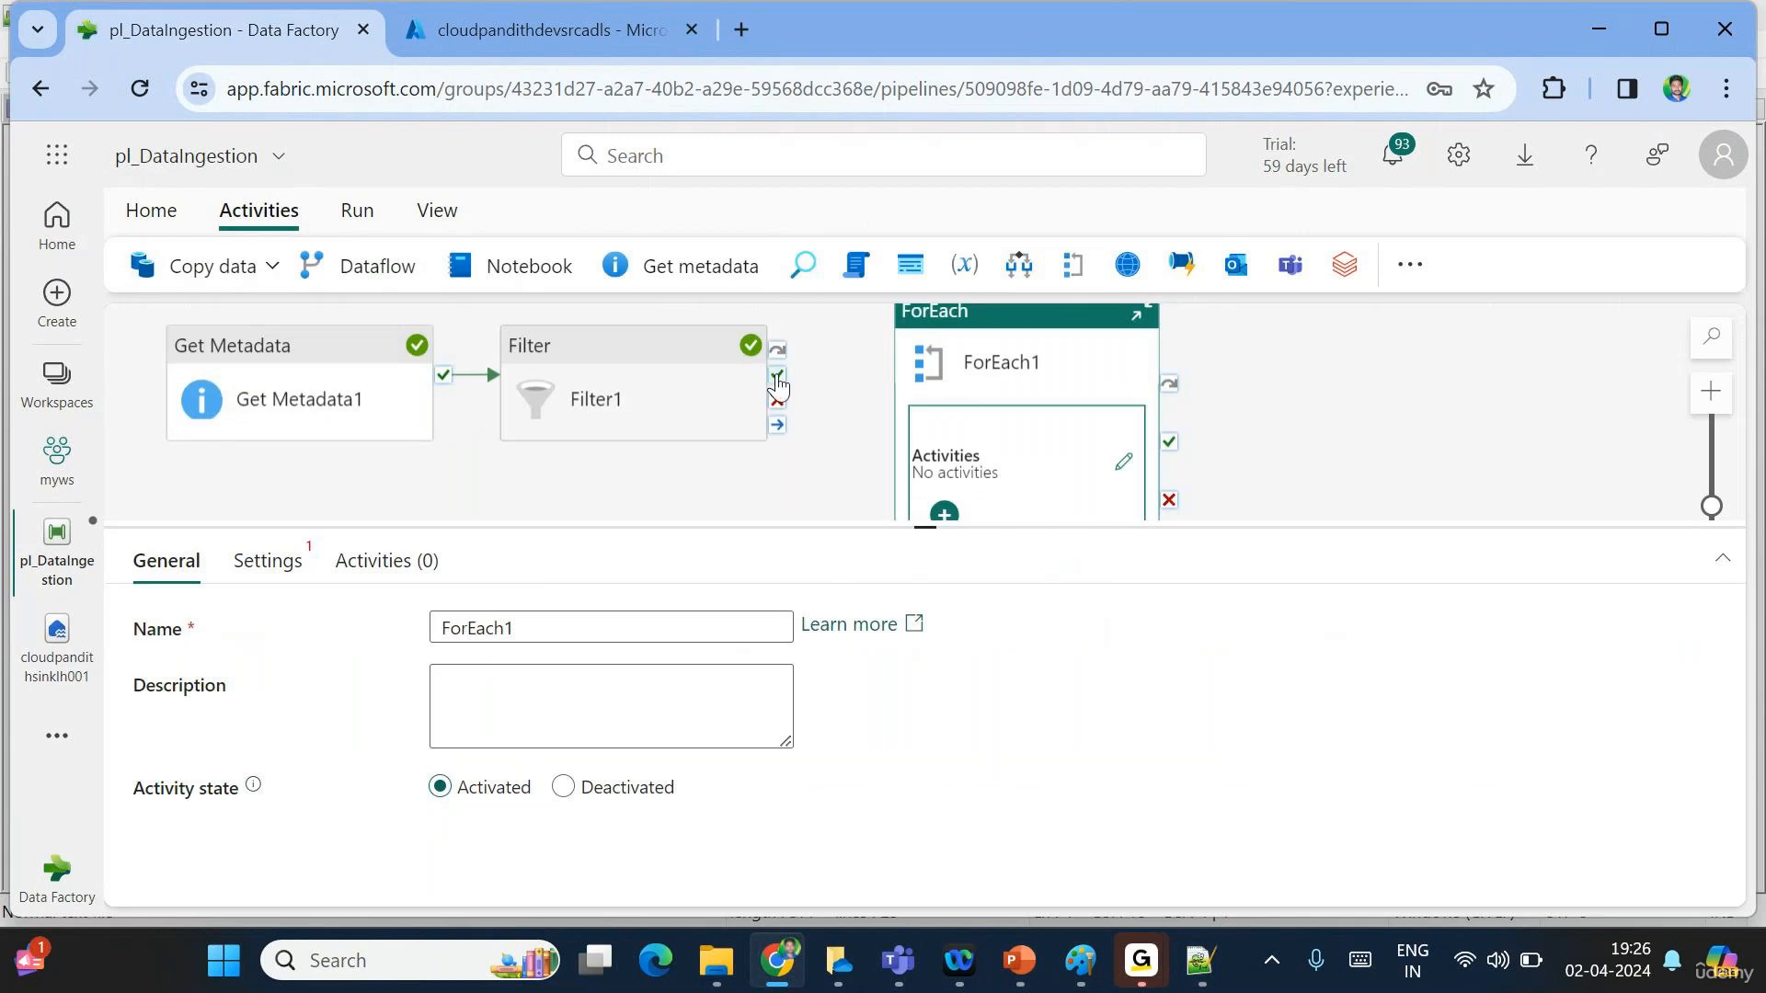
drag(777, 384, 1062, 381)
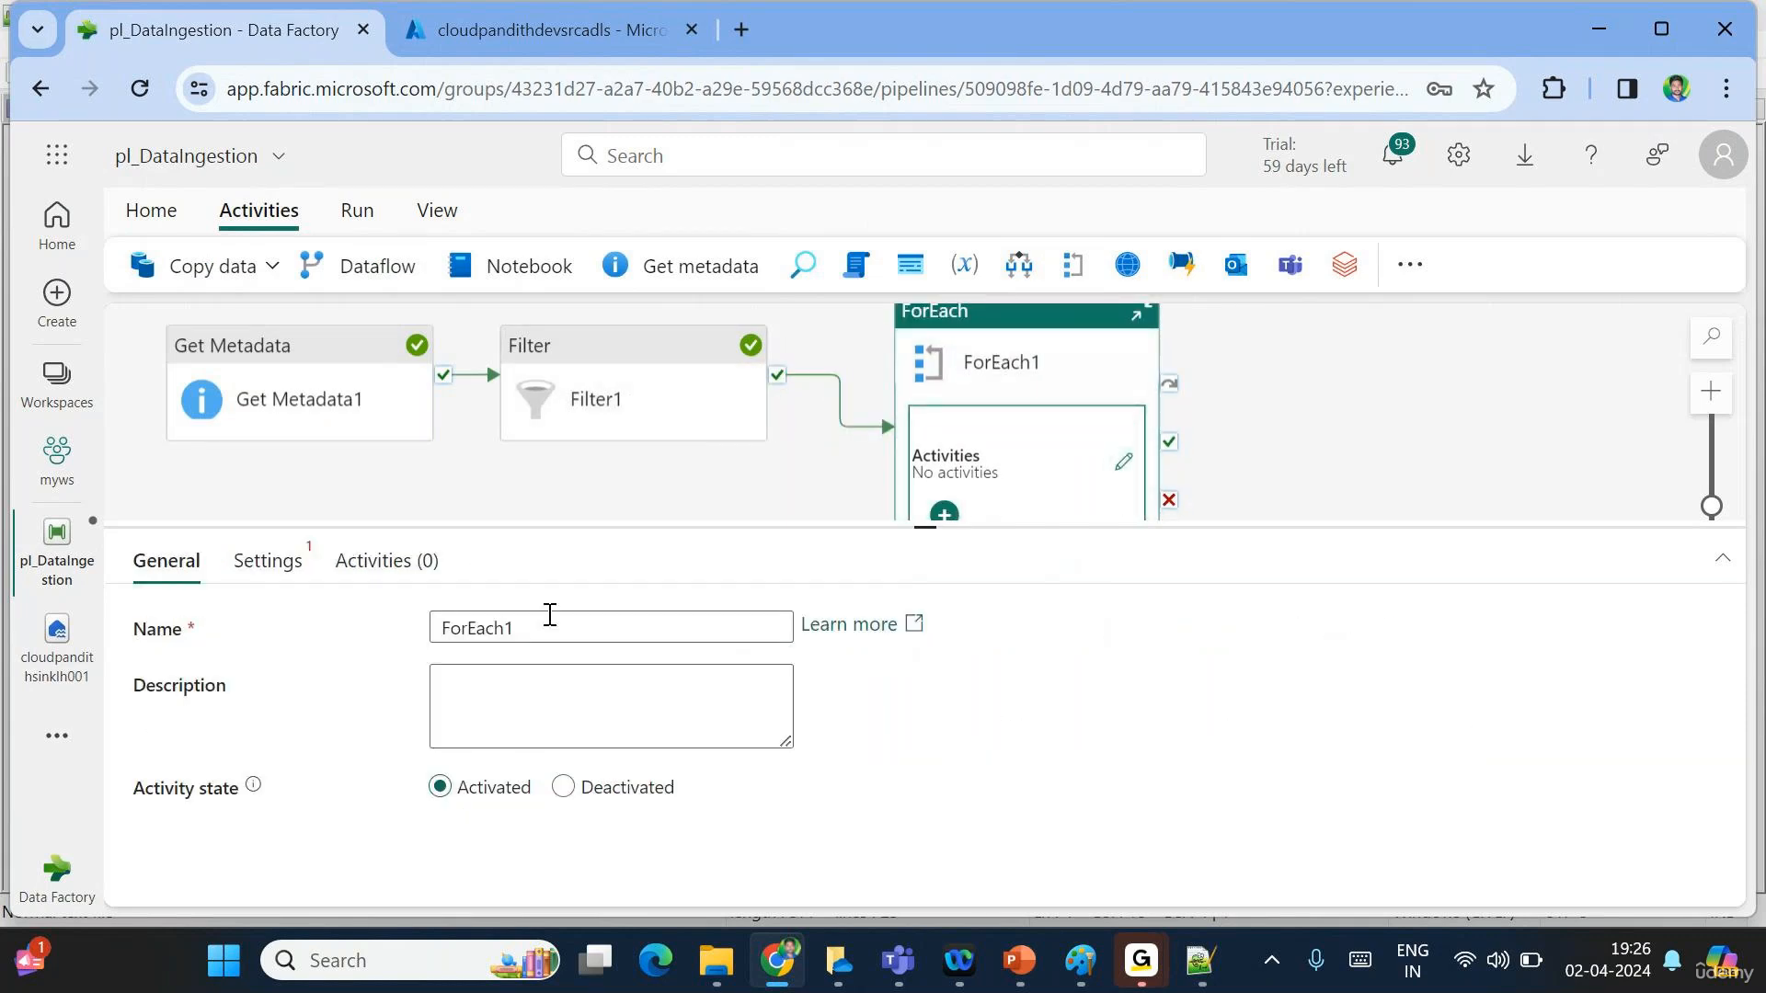
Enable Sequential execution for ForEach1 and insert the Filter1 activity output as its Items expression.
click(270, 563)
click(443, 623)
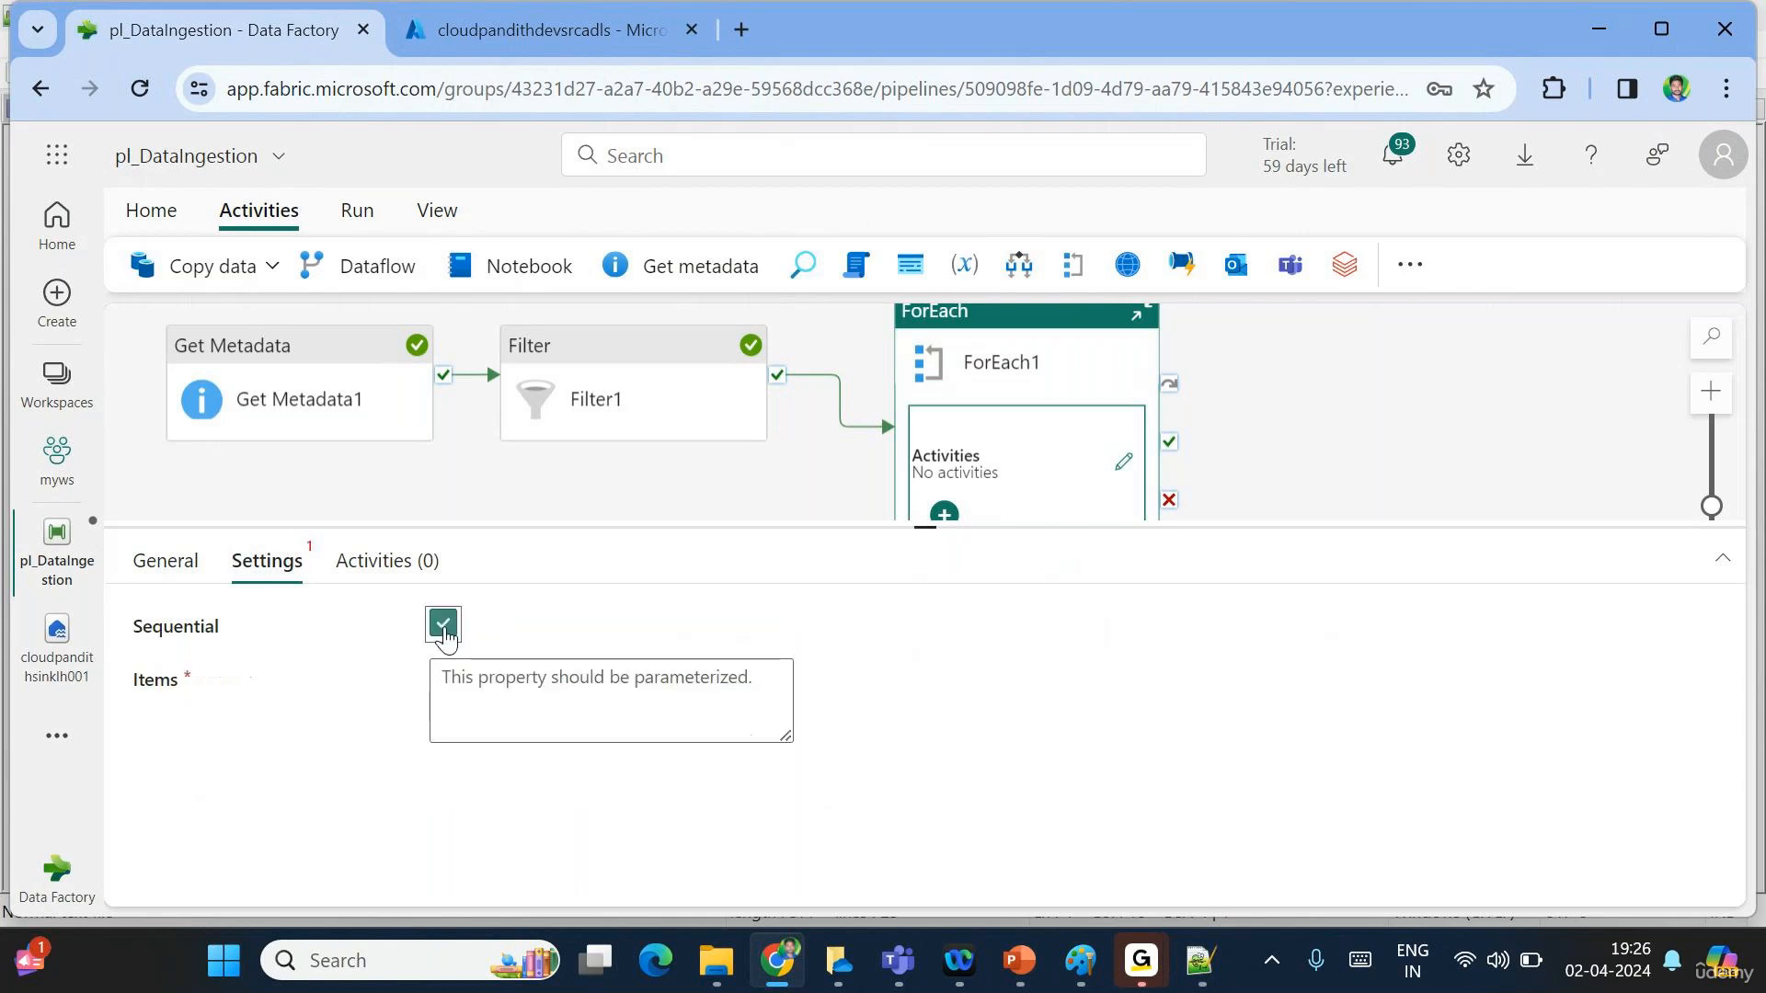
click(540, 707)
click(479, 764)
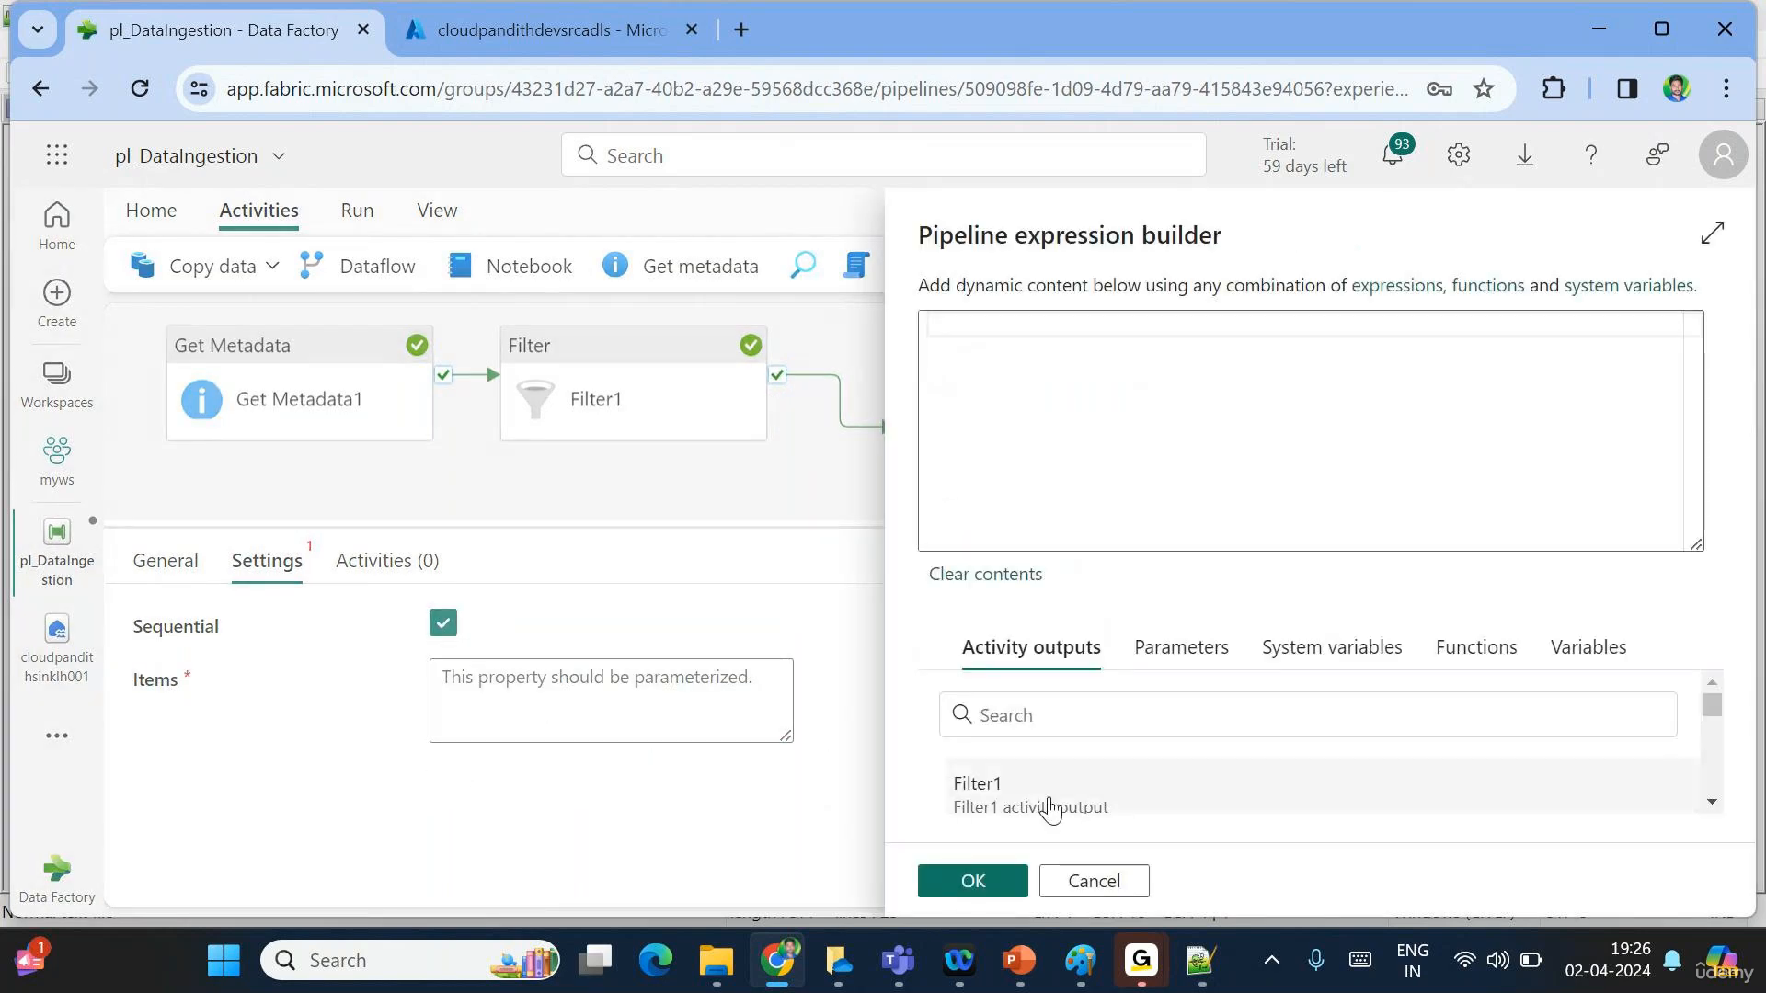
scroll(1067, 814, down, 2)
scroll(1052, 809, down, 1)
scroll(1052, 809, up, 2)
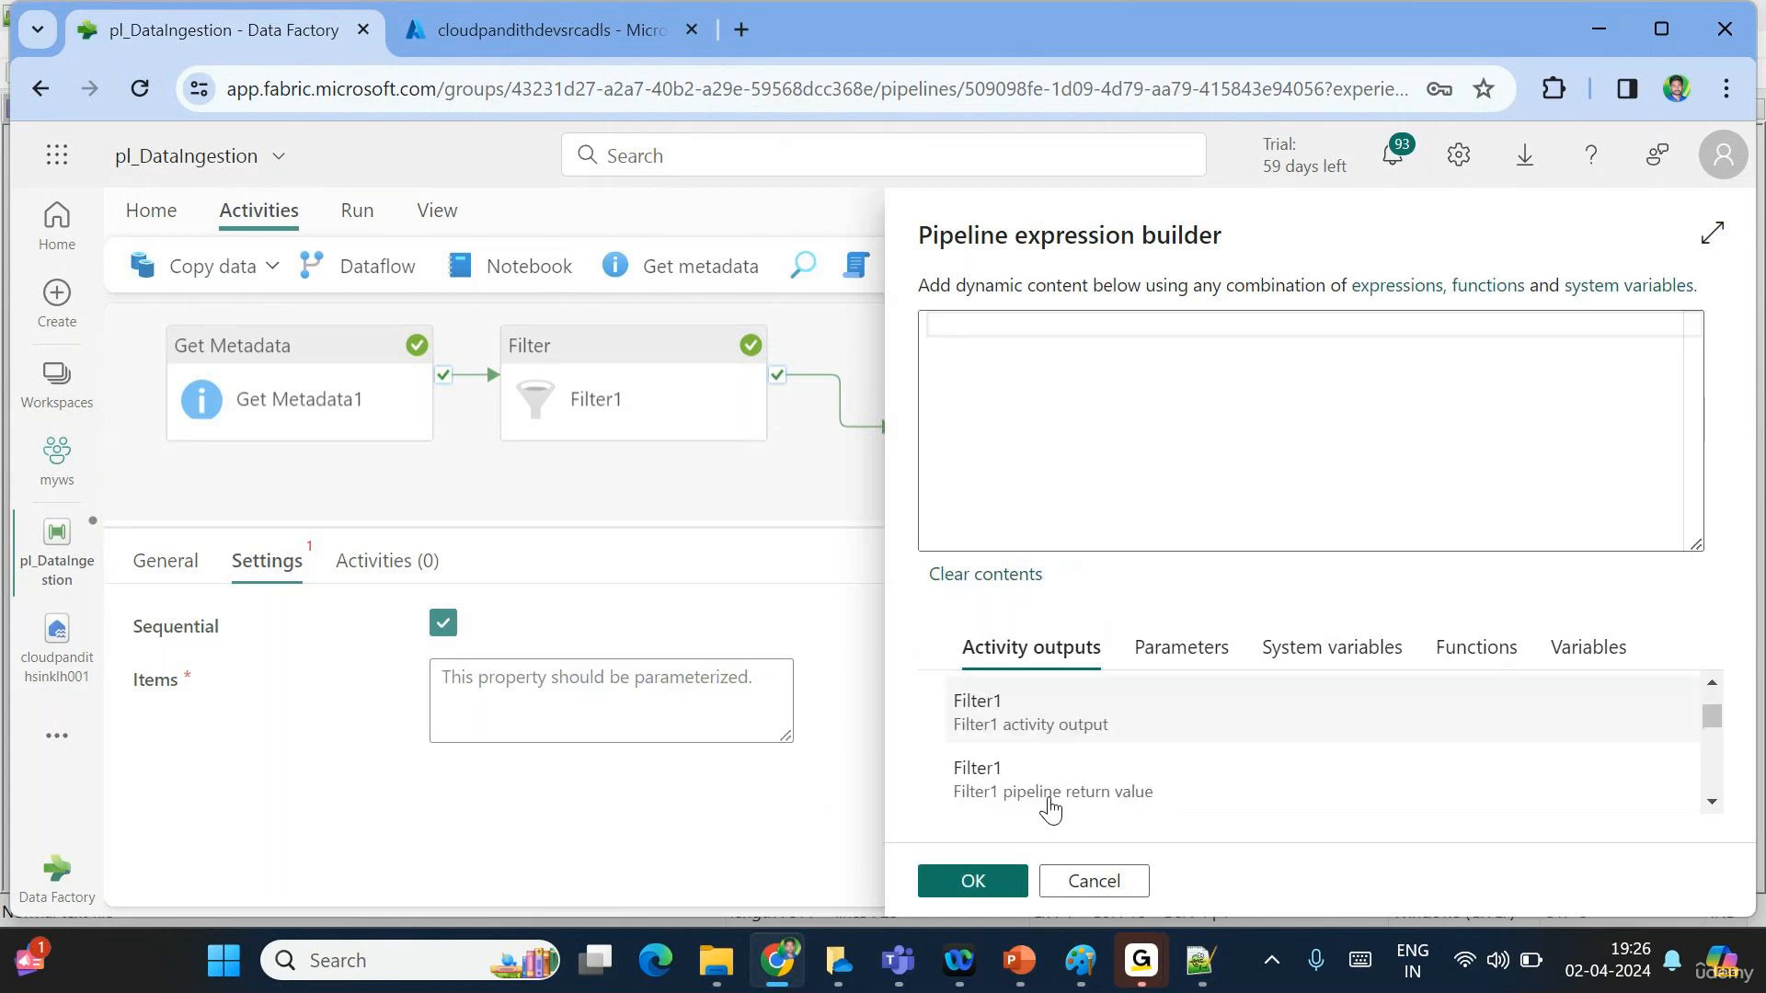
scroll(1058, 782, down, 3)
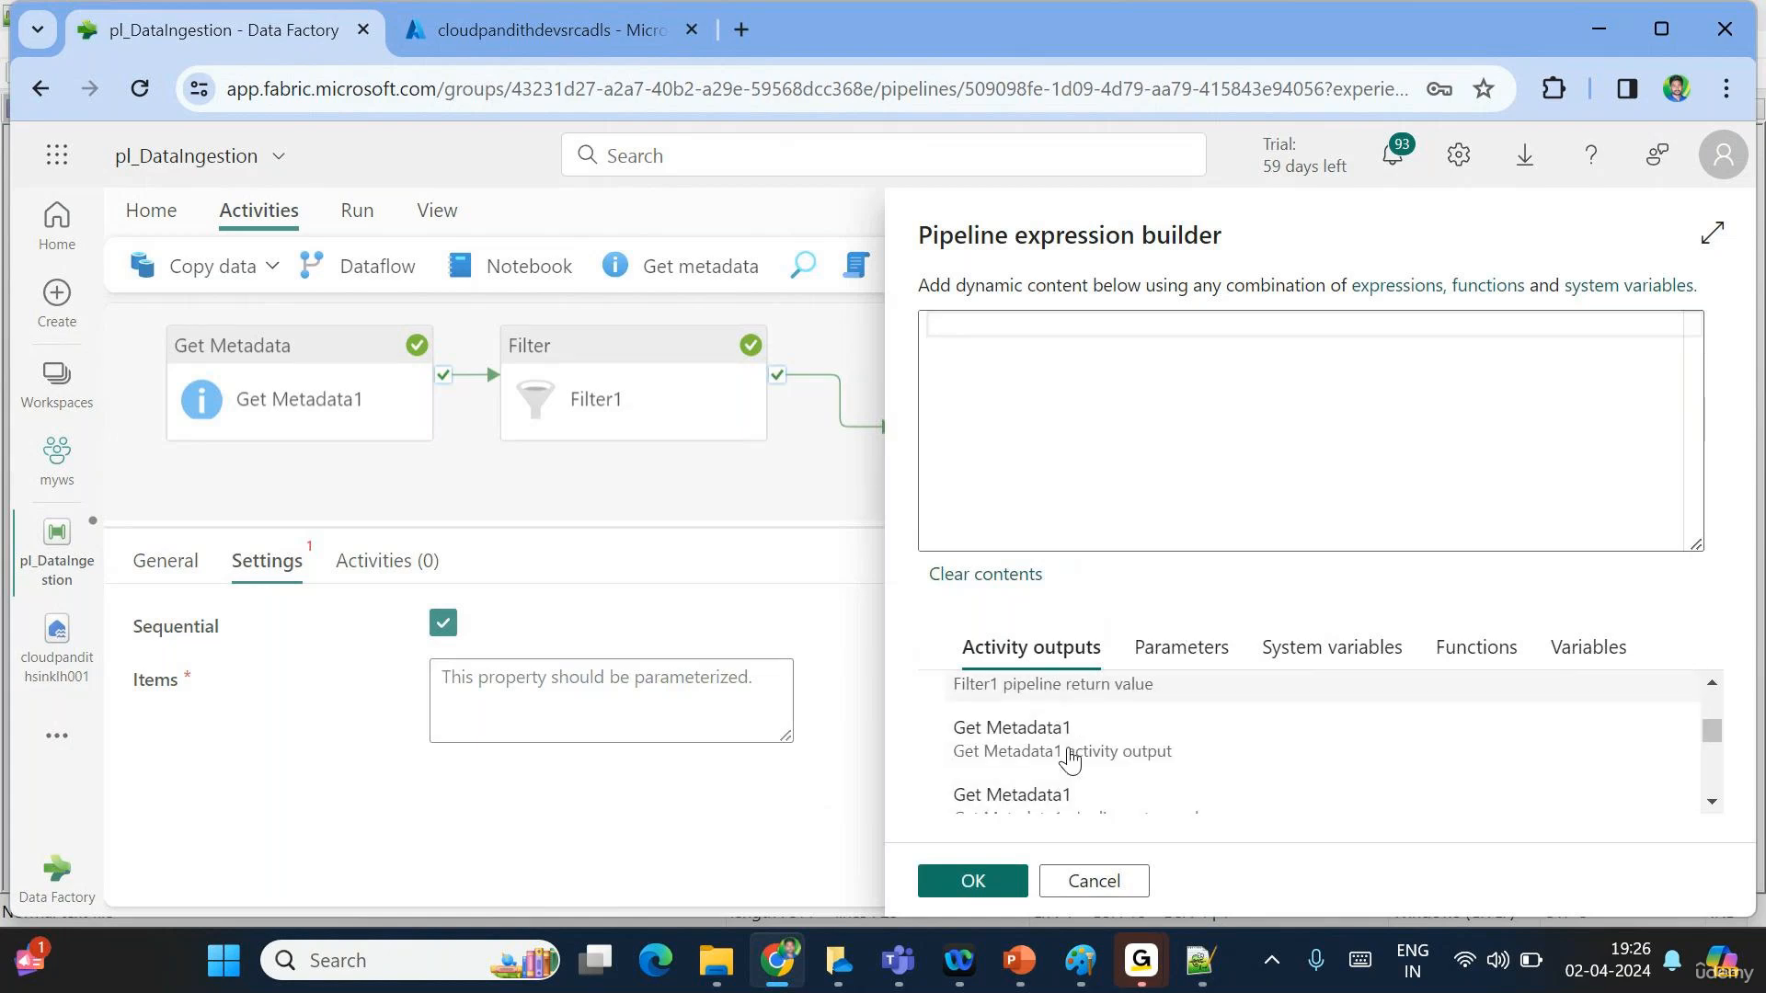
scroll(1067, 759, down, 1)
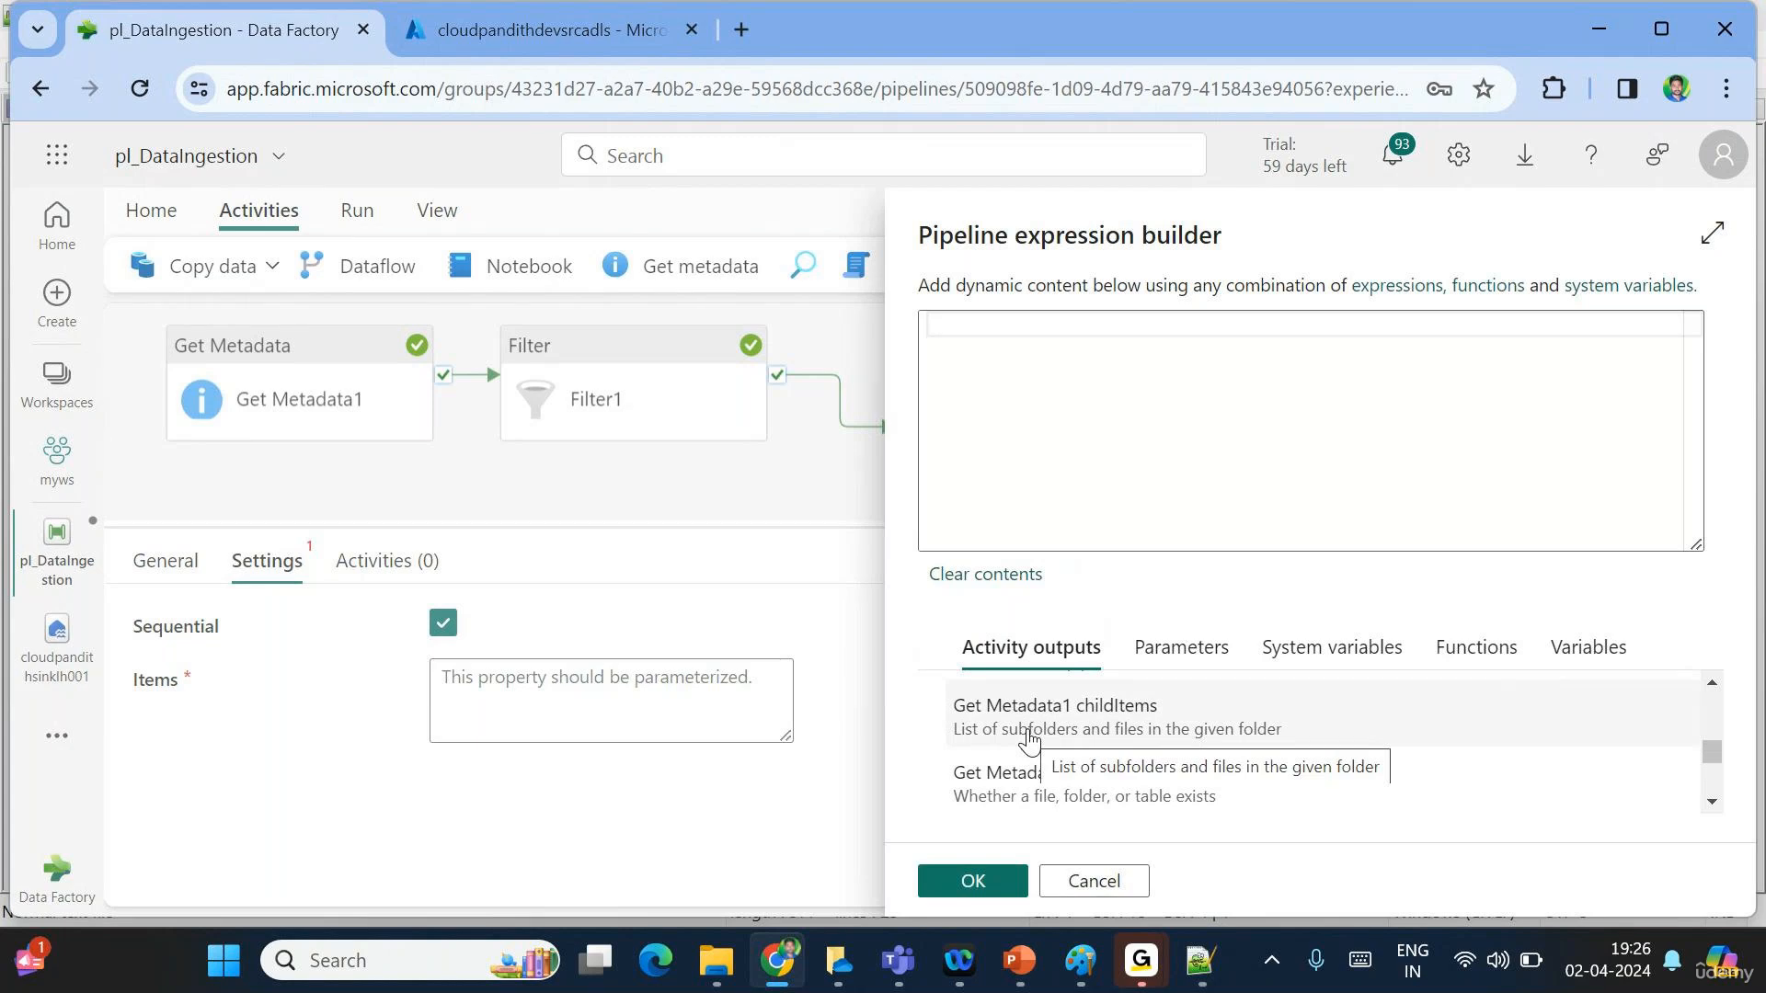
scroll(1029, 738, down, 3)
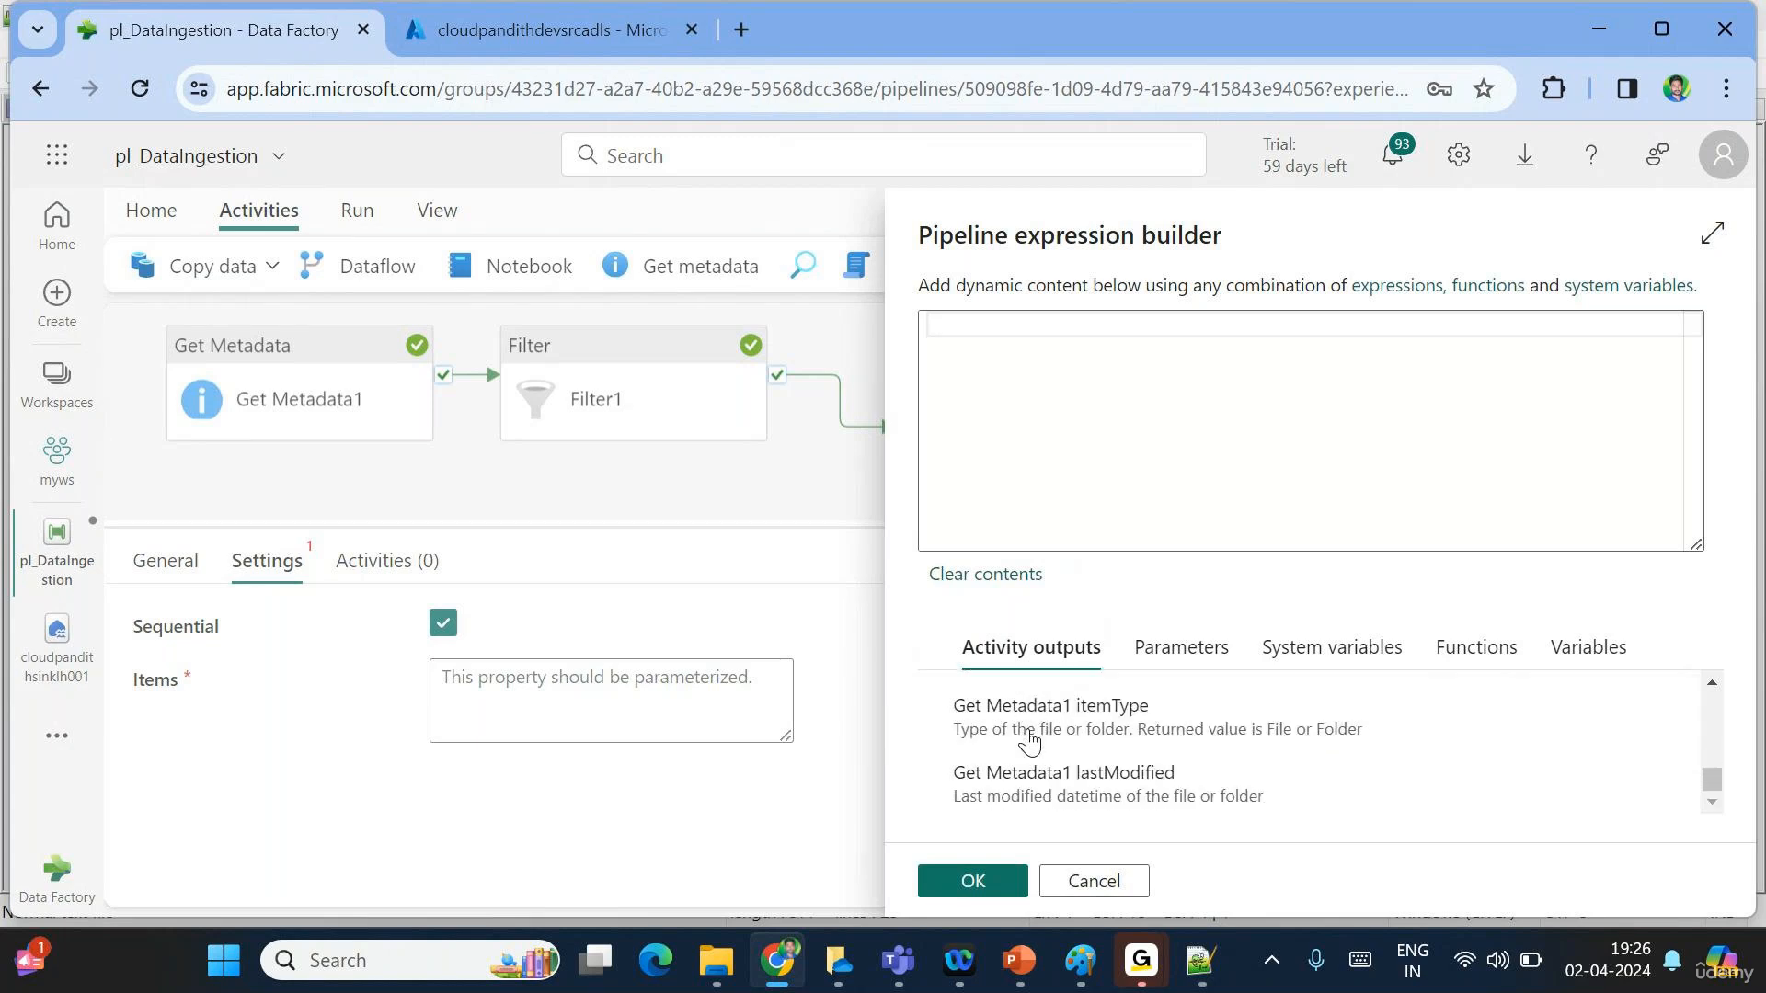
scroll(1028, 739, up, 4)
scroll(1028, 738, up, 5)
scroll(1025, 736, down, 2)
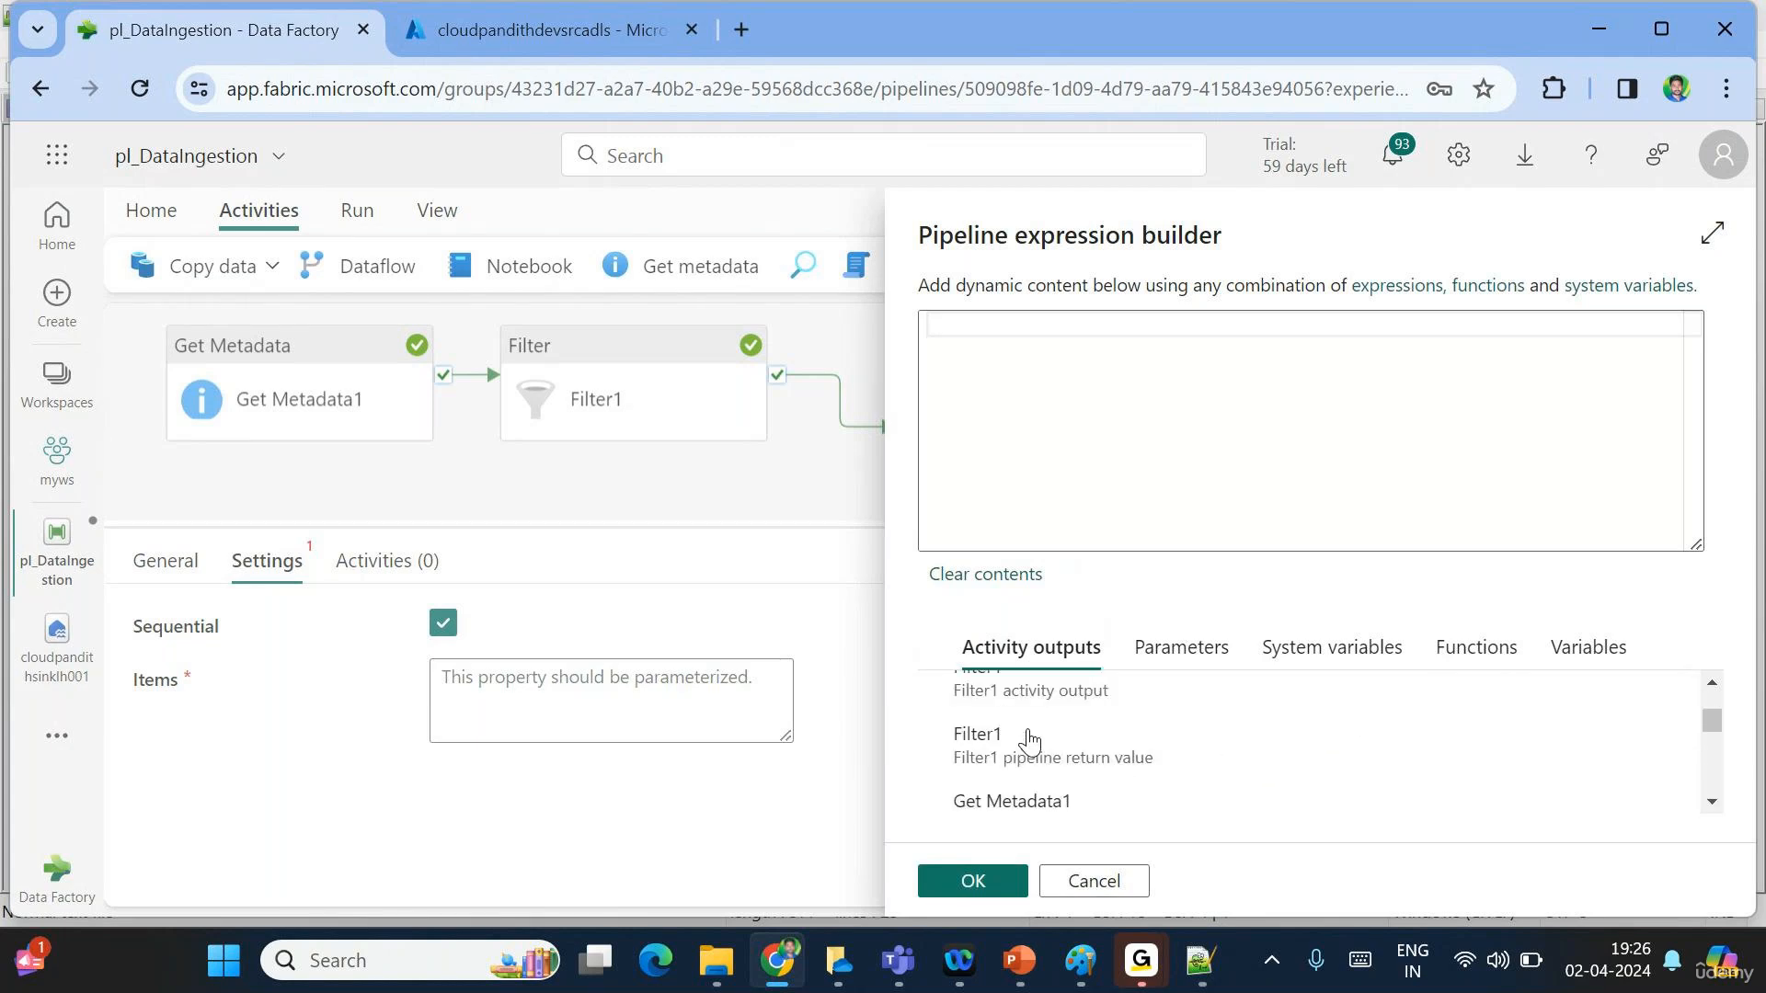
scroll(1069, 729, up, 1)
click(1053, 727)
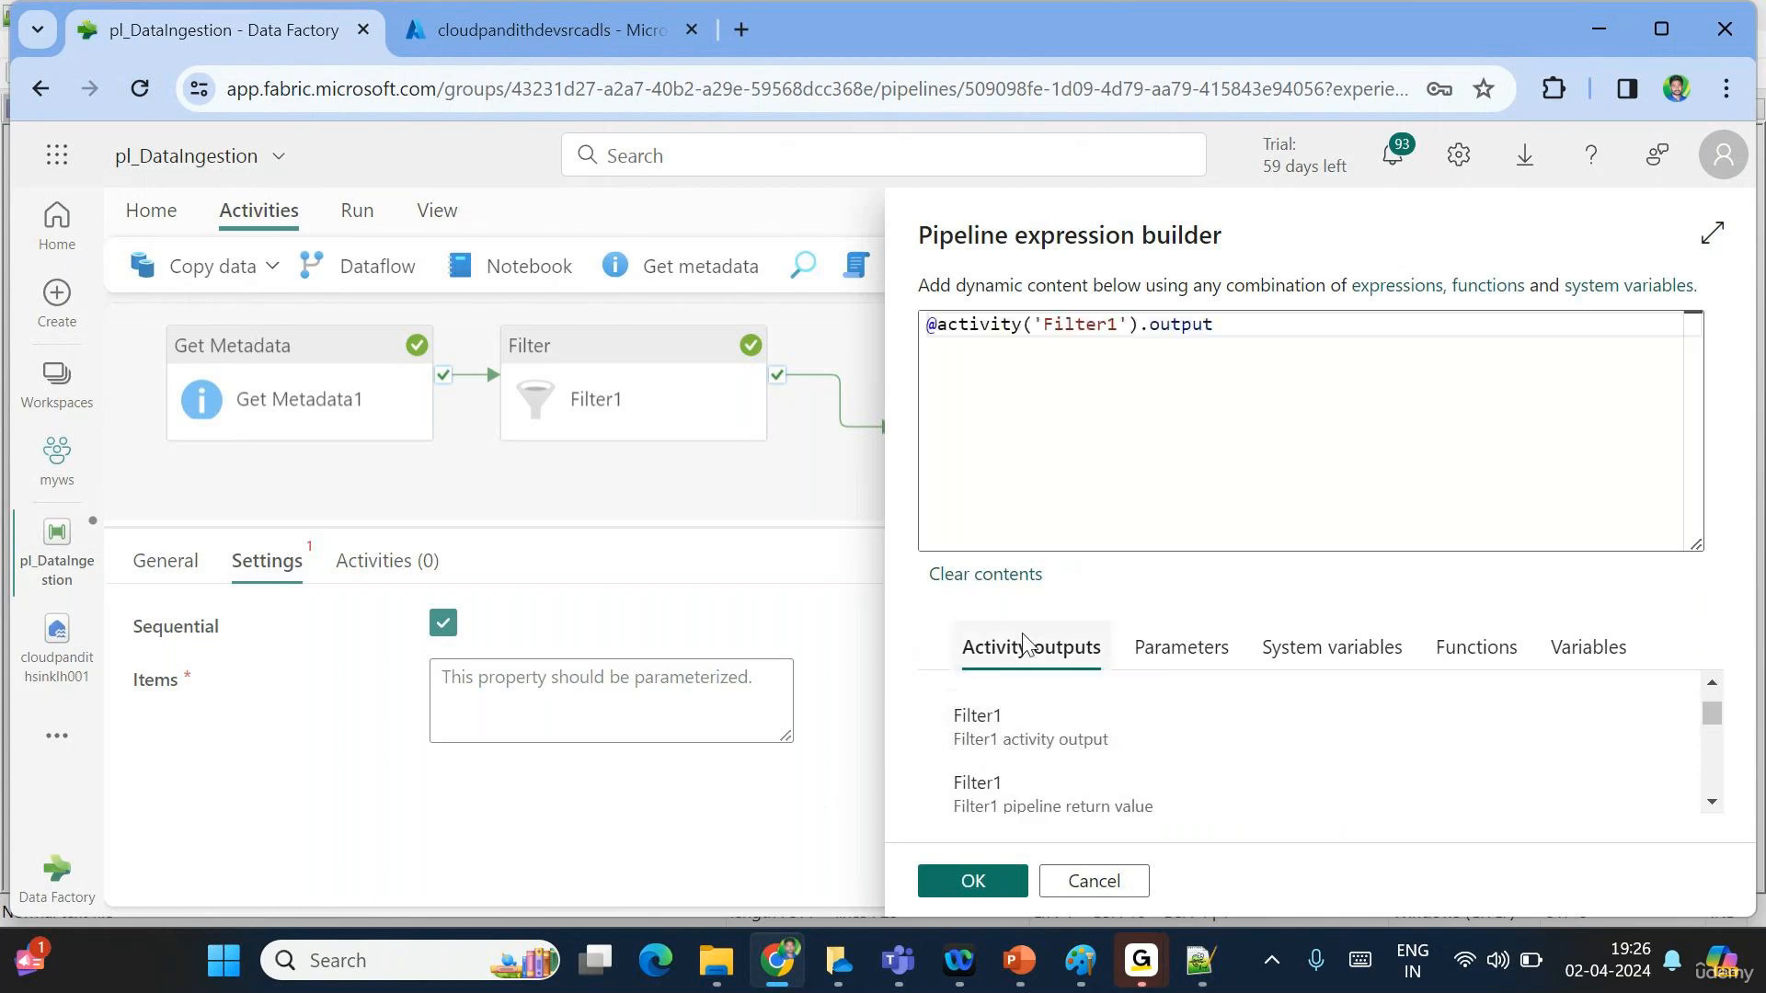
click(1258, 343)
text(.value)
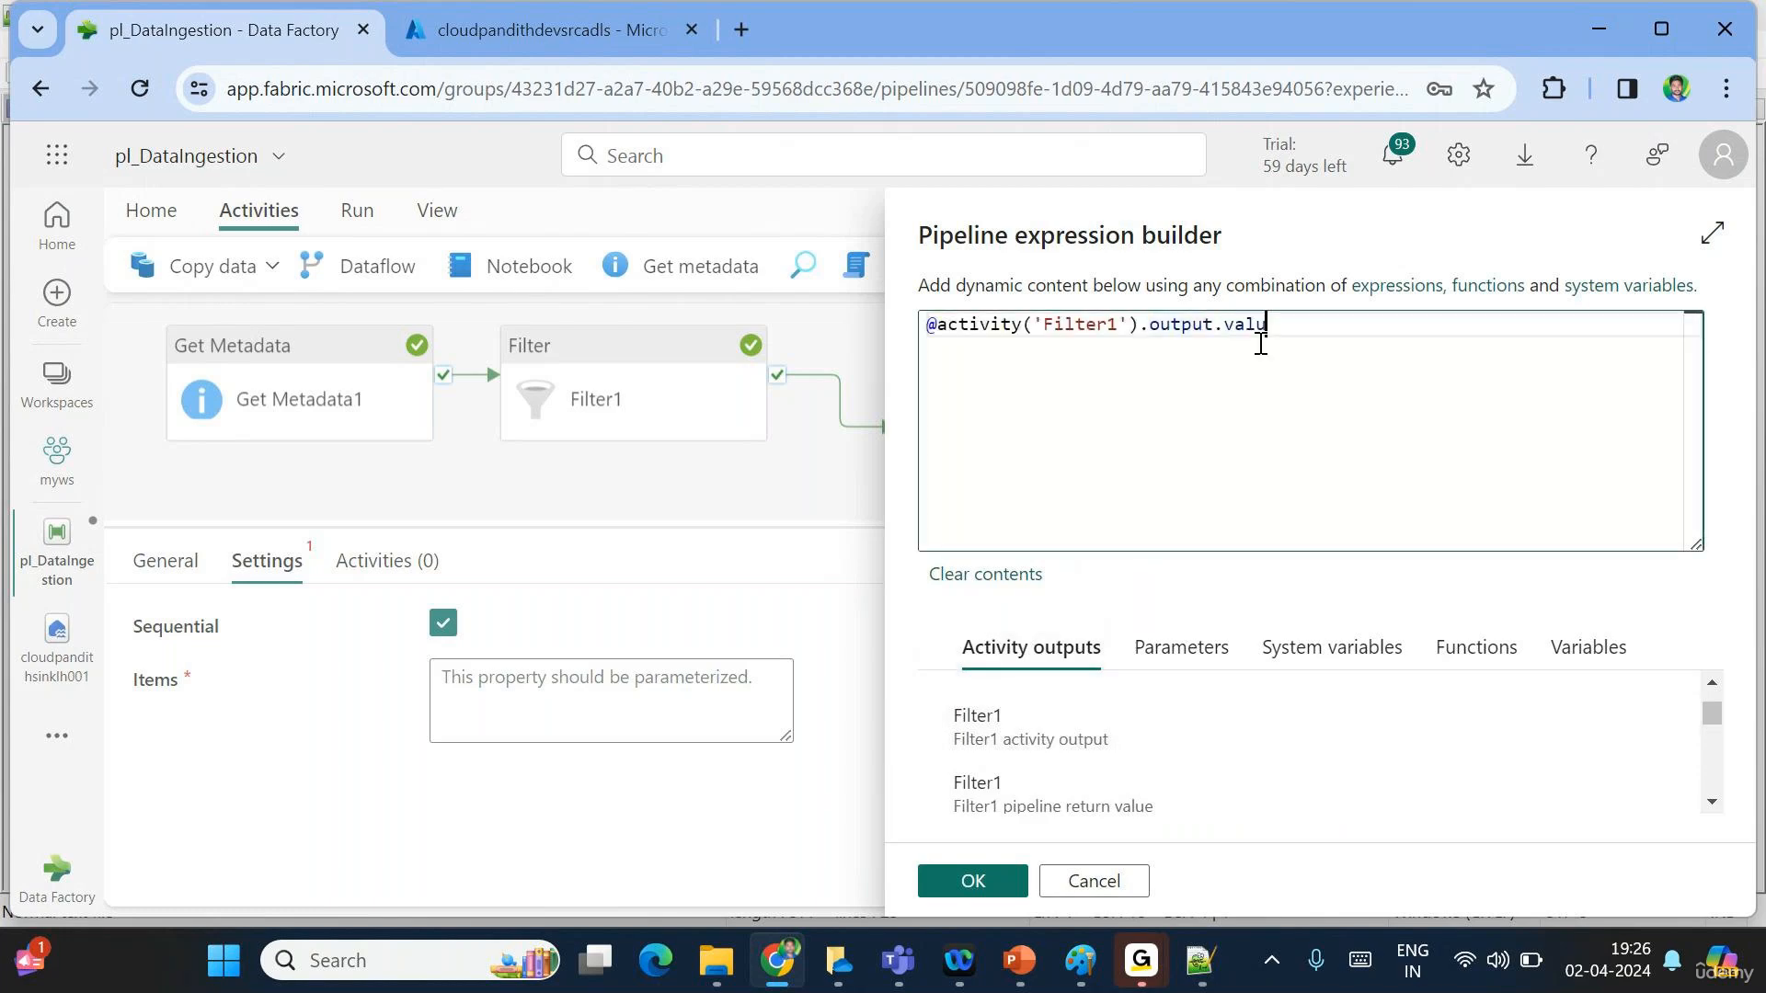
double_click(1199, 326)
click(972, 881)
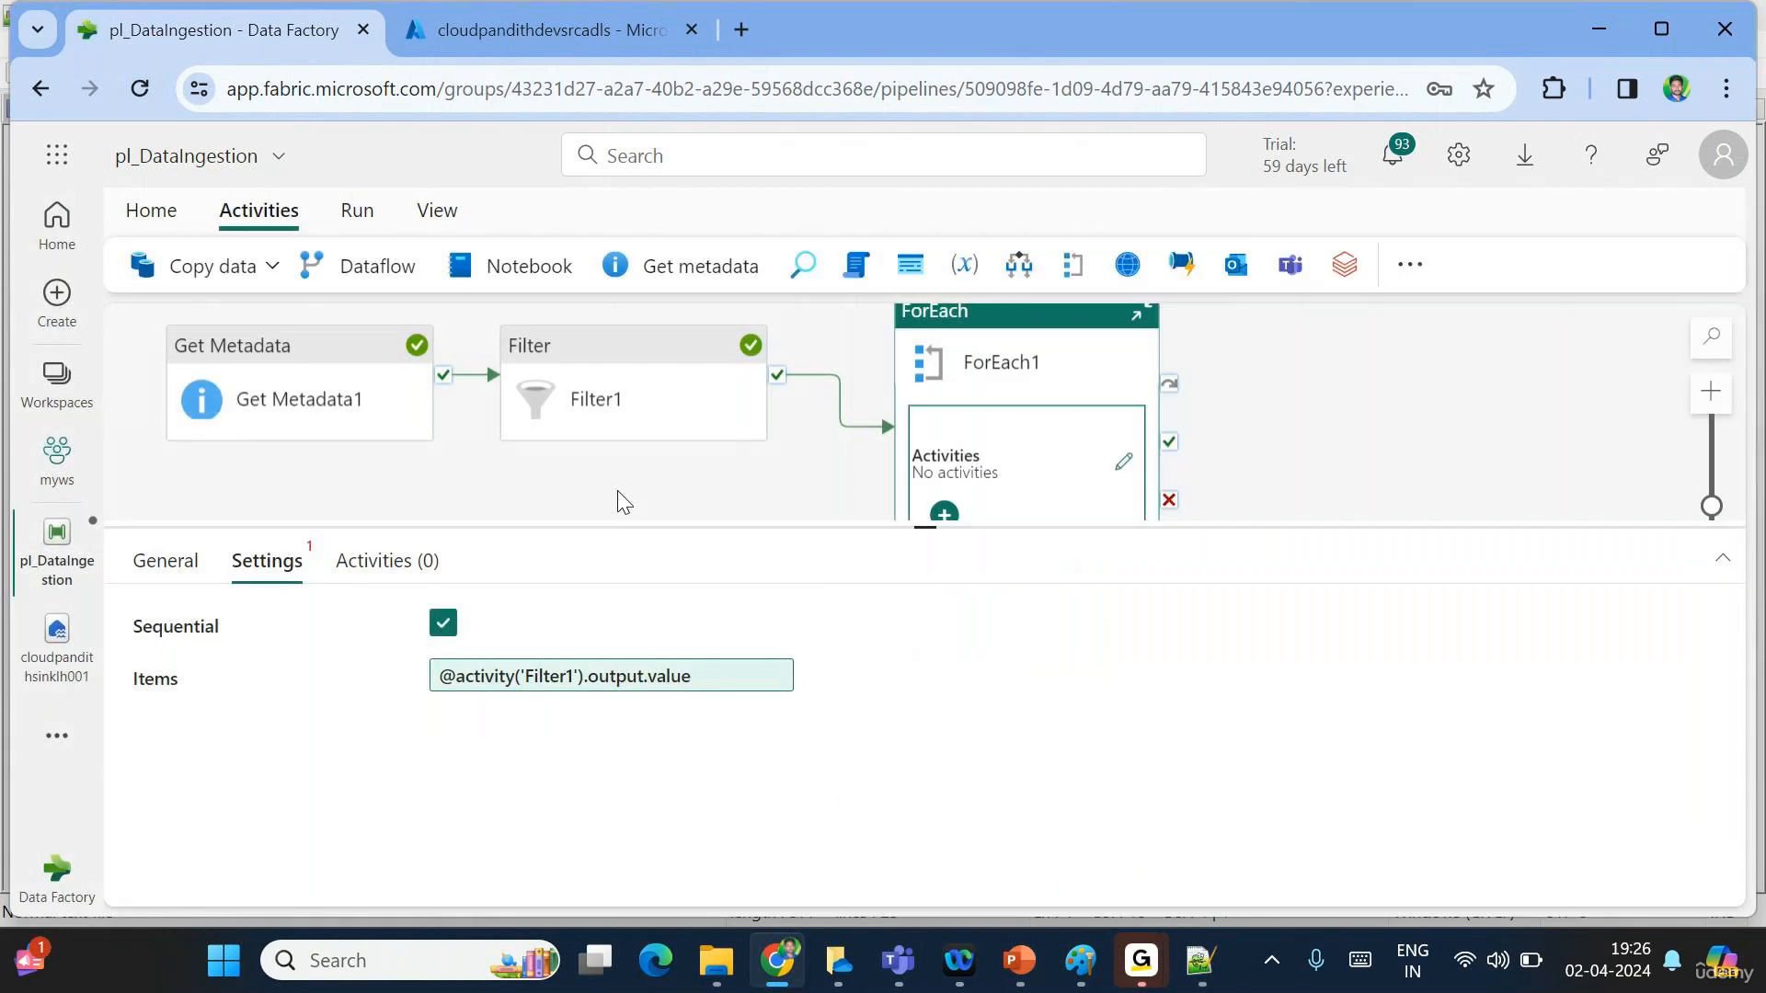
Examine the Value array in Filter1's run output and close the output.
click(617, 502)
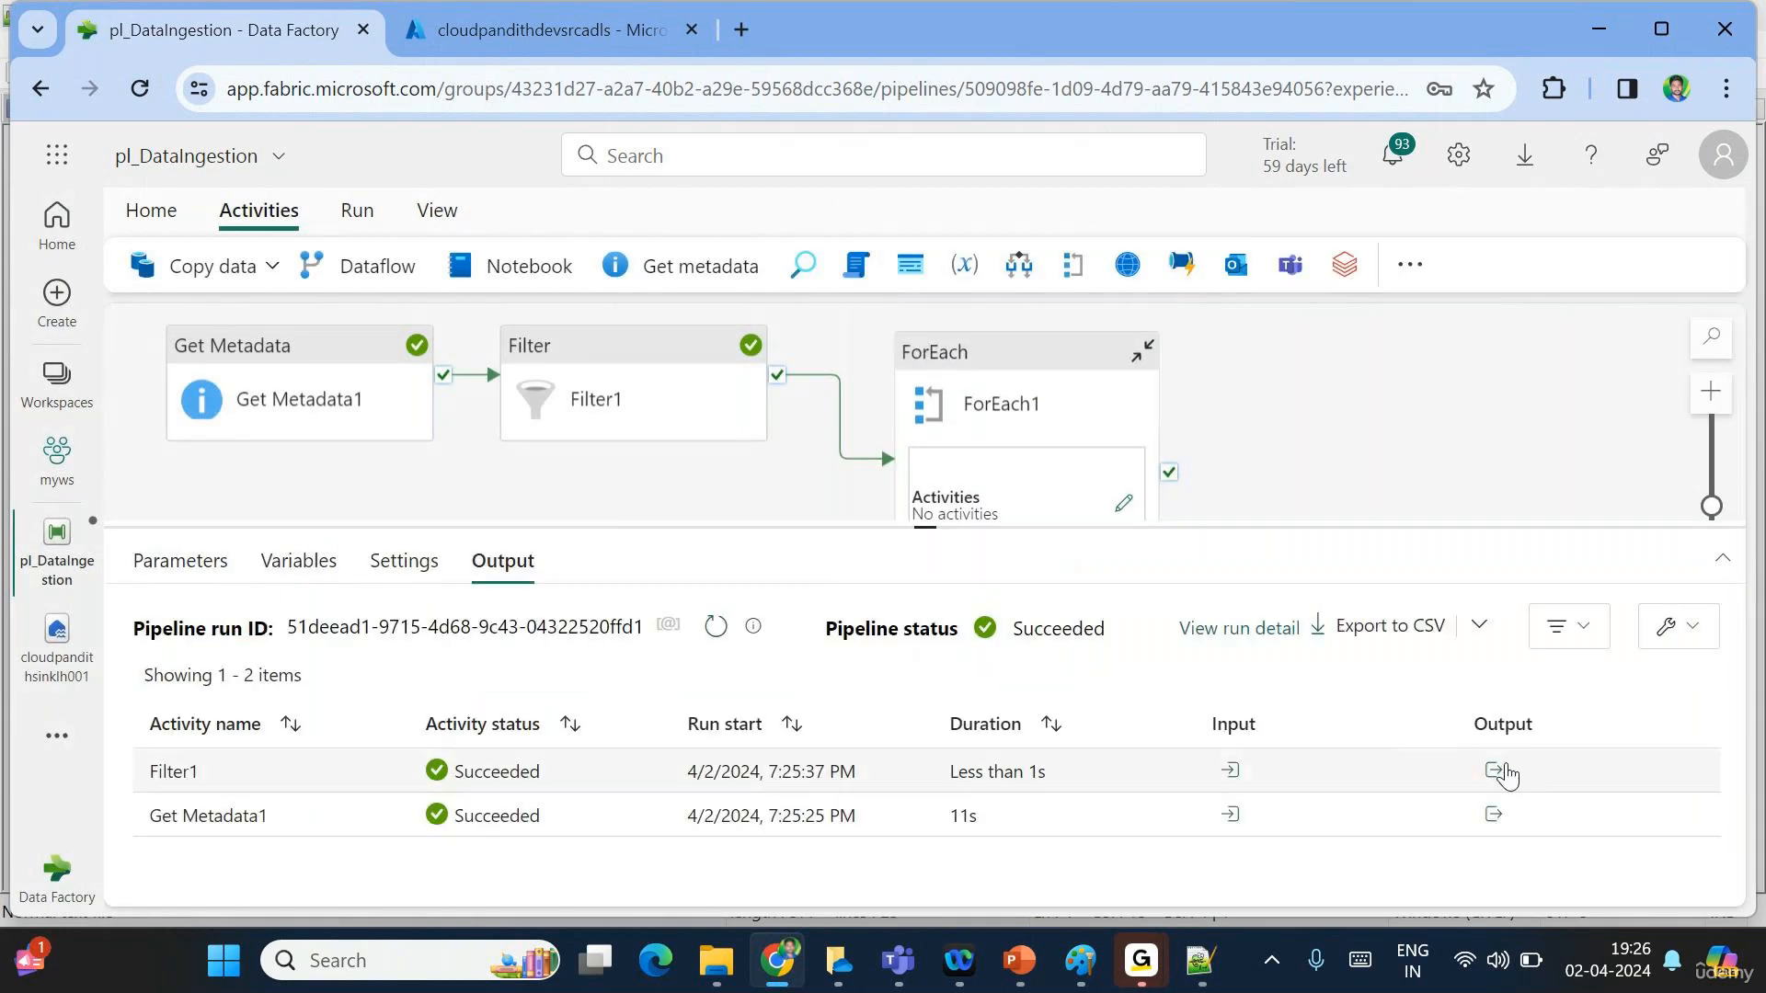
click(1497, 772)
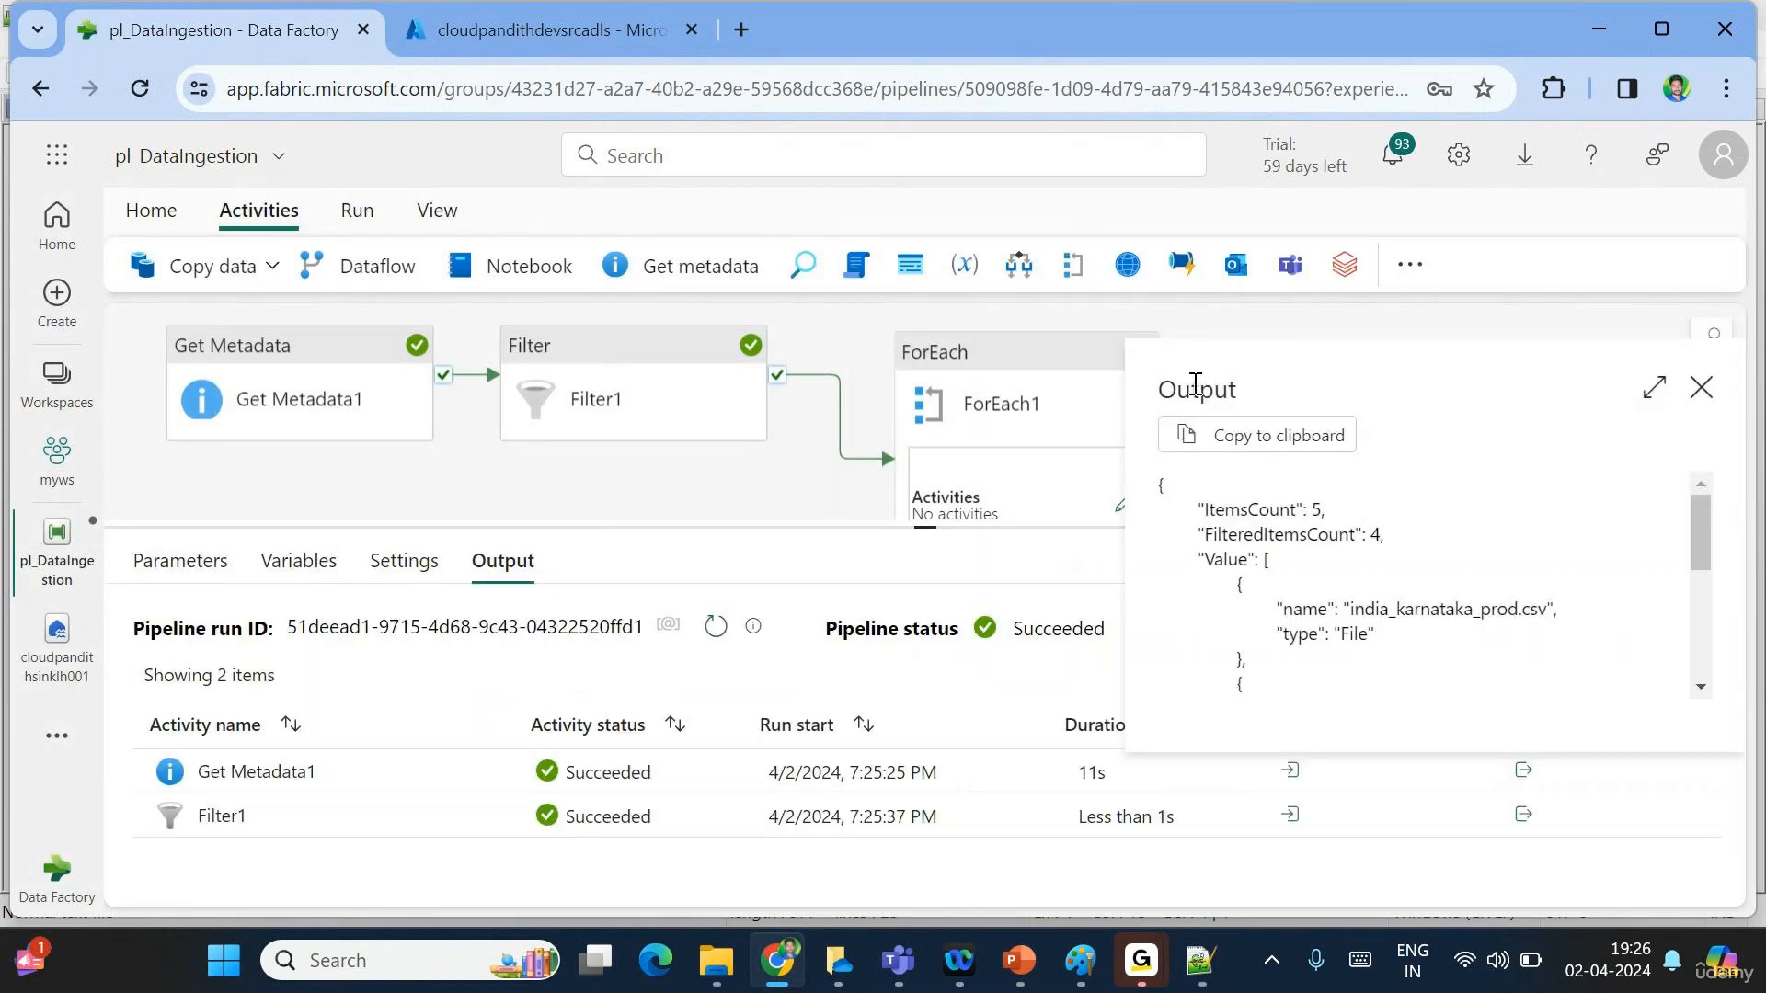
double_click(1195, 387)
double_click(1226, 560)
scroll(1324, 615, down, 1)
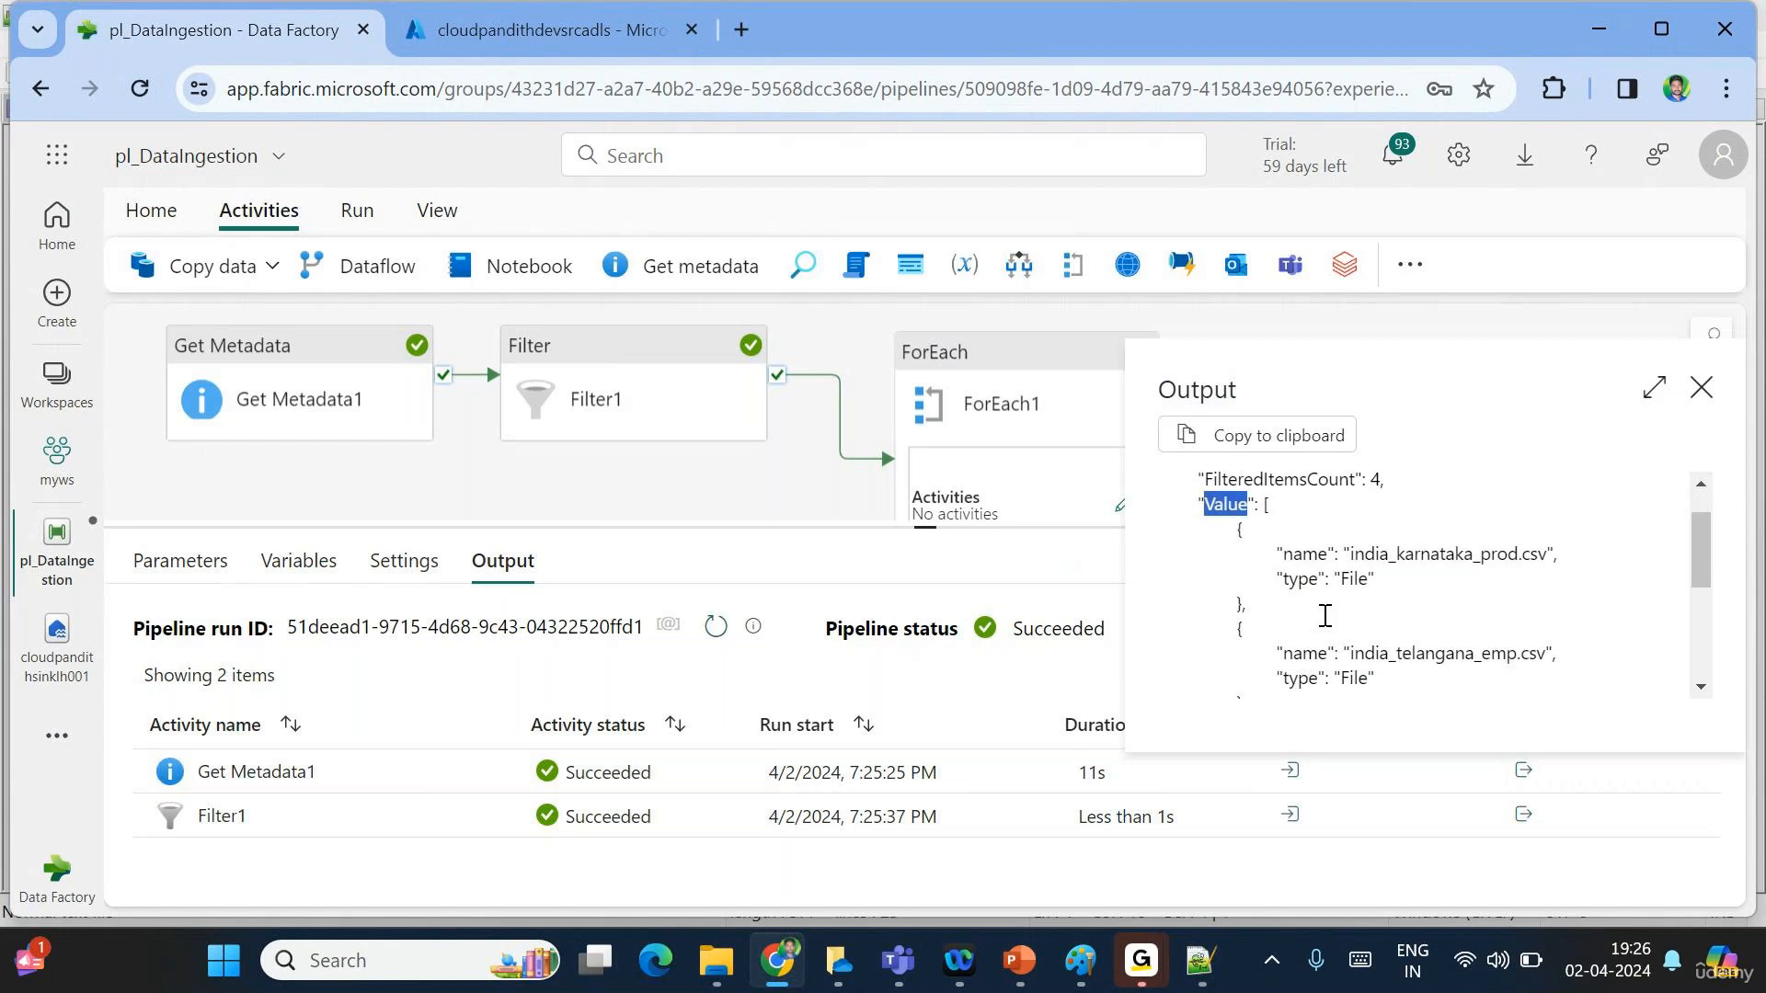
scroll(1325, 616, down, 1)
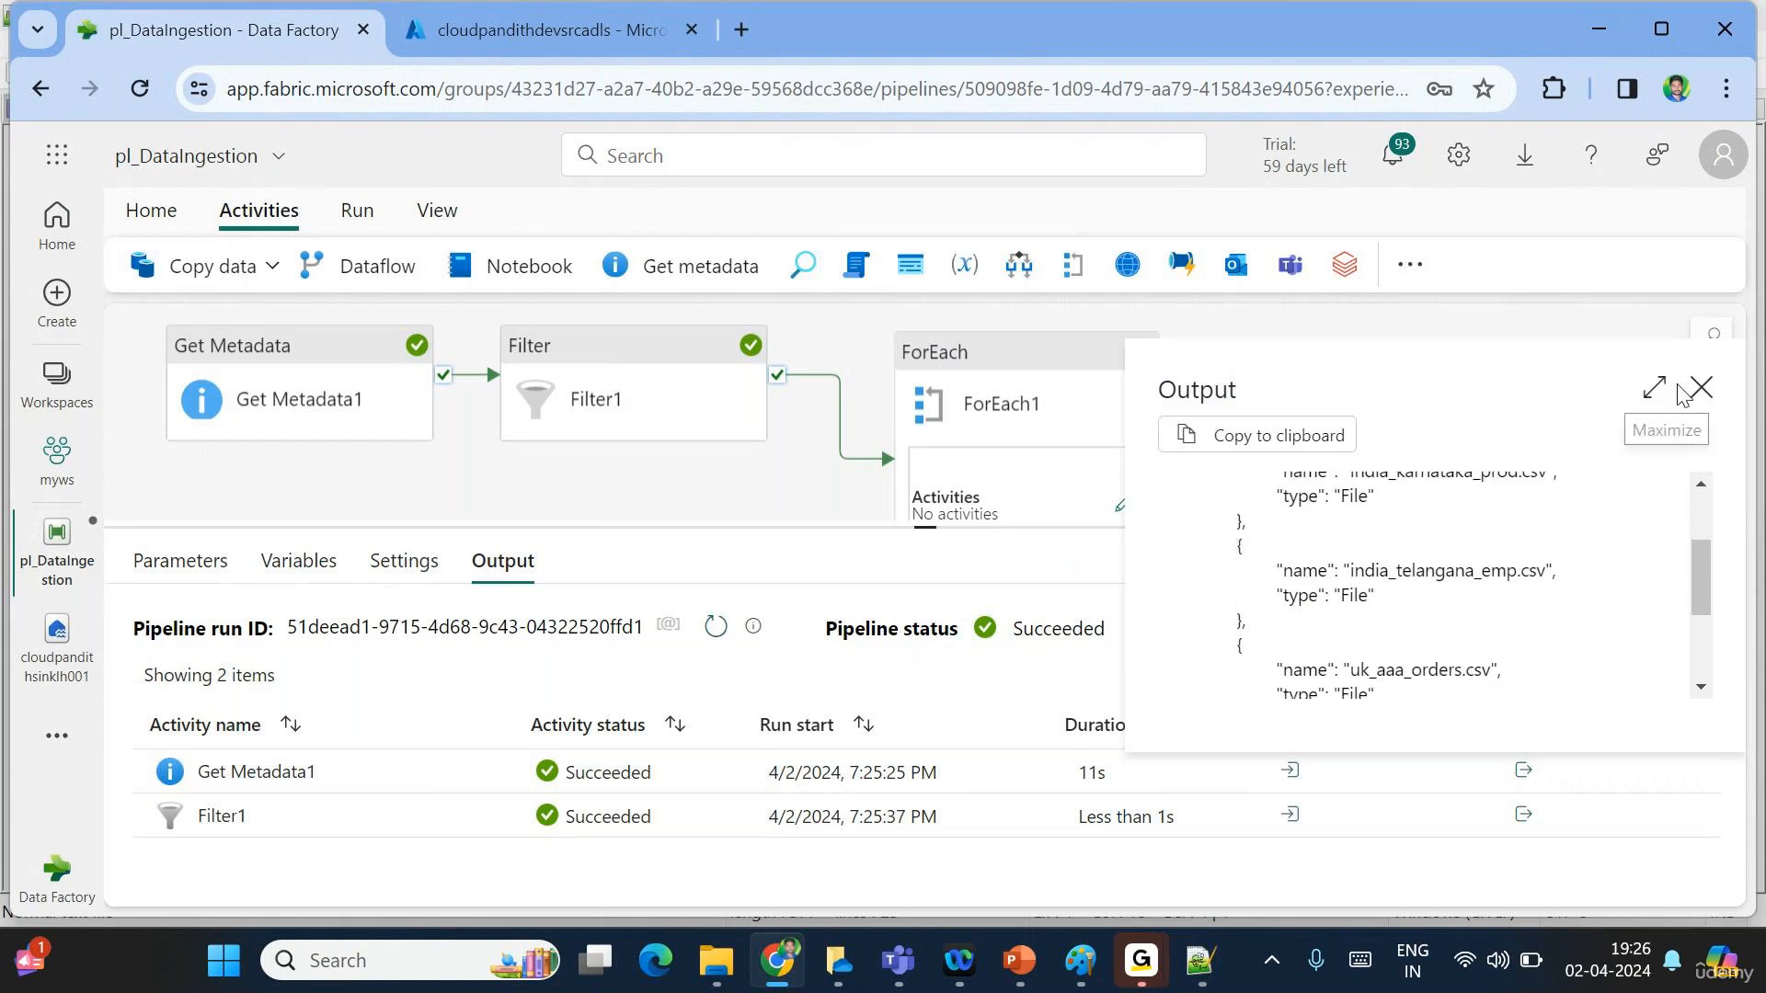
click(1702, 387)
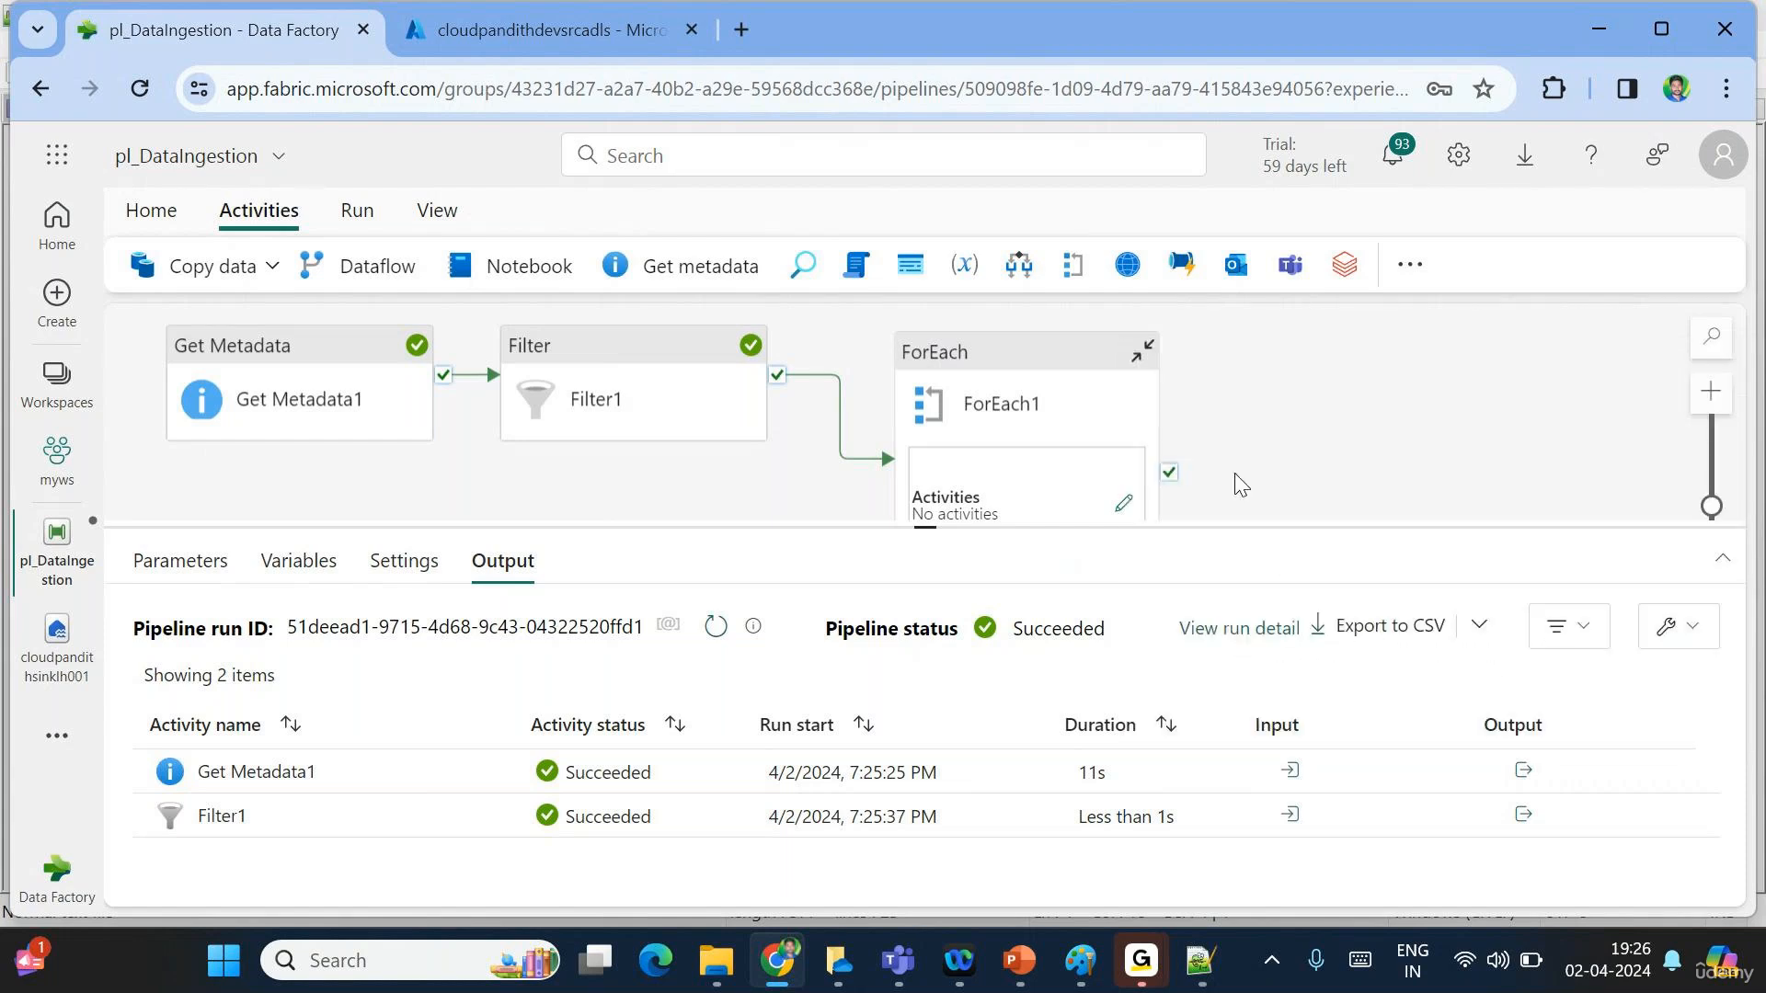
Switch to Notepad++ to review the first file entry under childItems, and return to the pipeline in Chrome.
click(1123, 504)
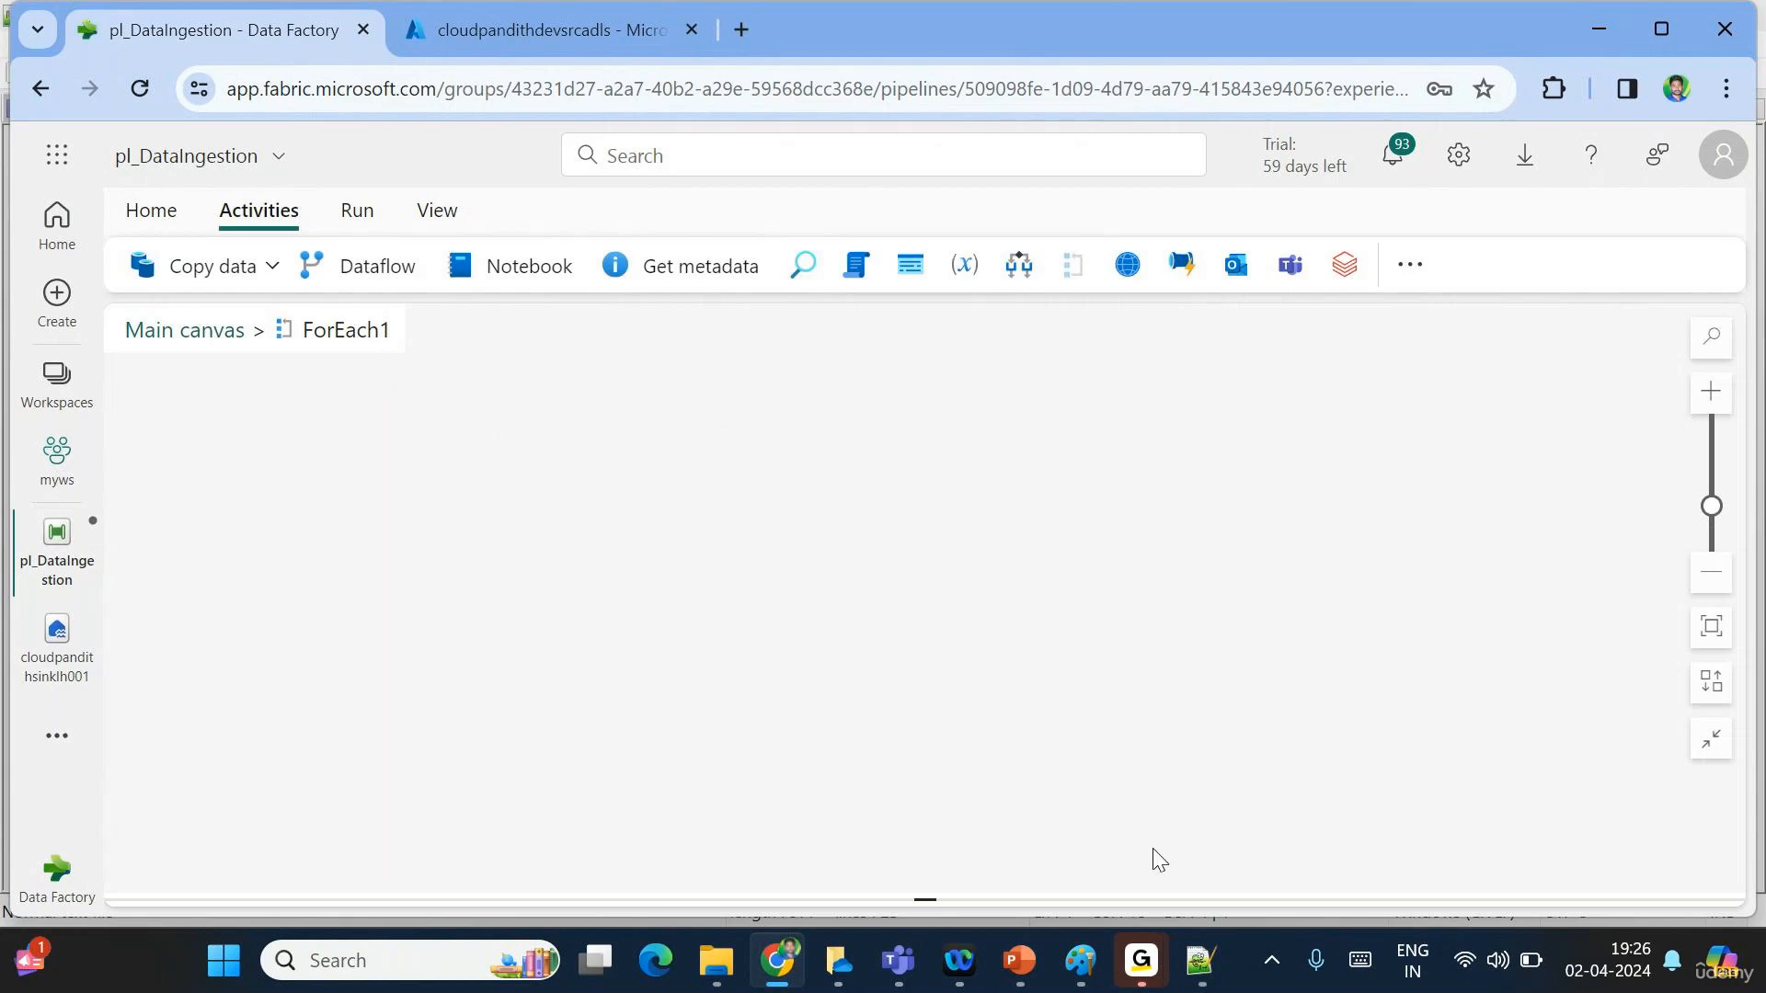
click(1192, 970)
click(1187, 974)
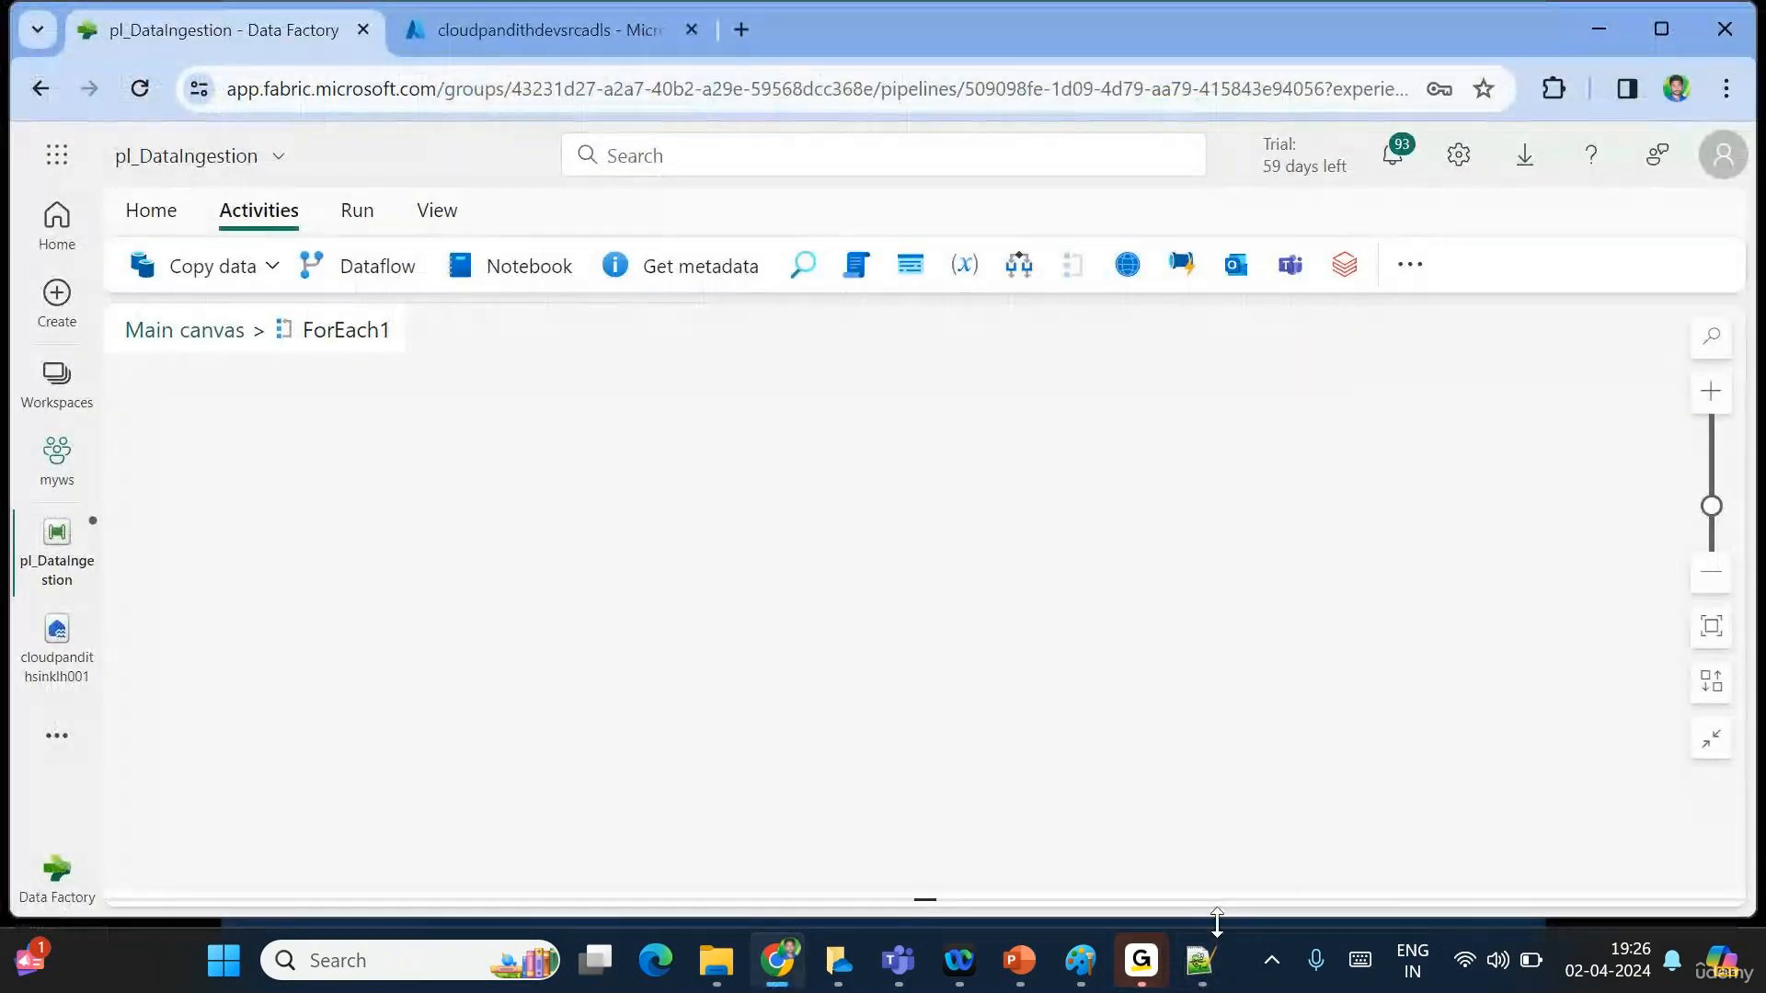
click(1200, 959)
drag(230, 209, 367, 340)
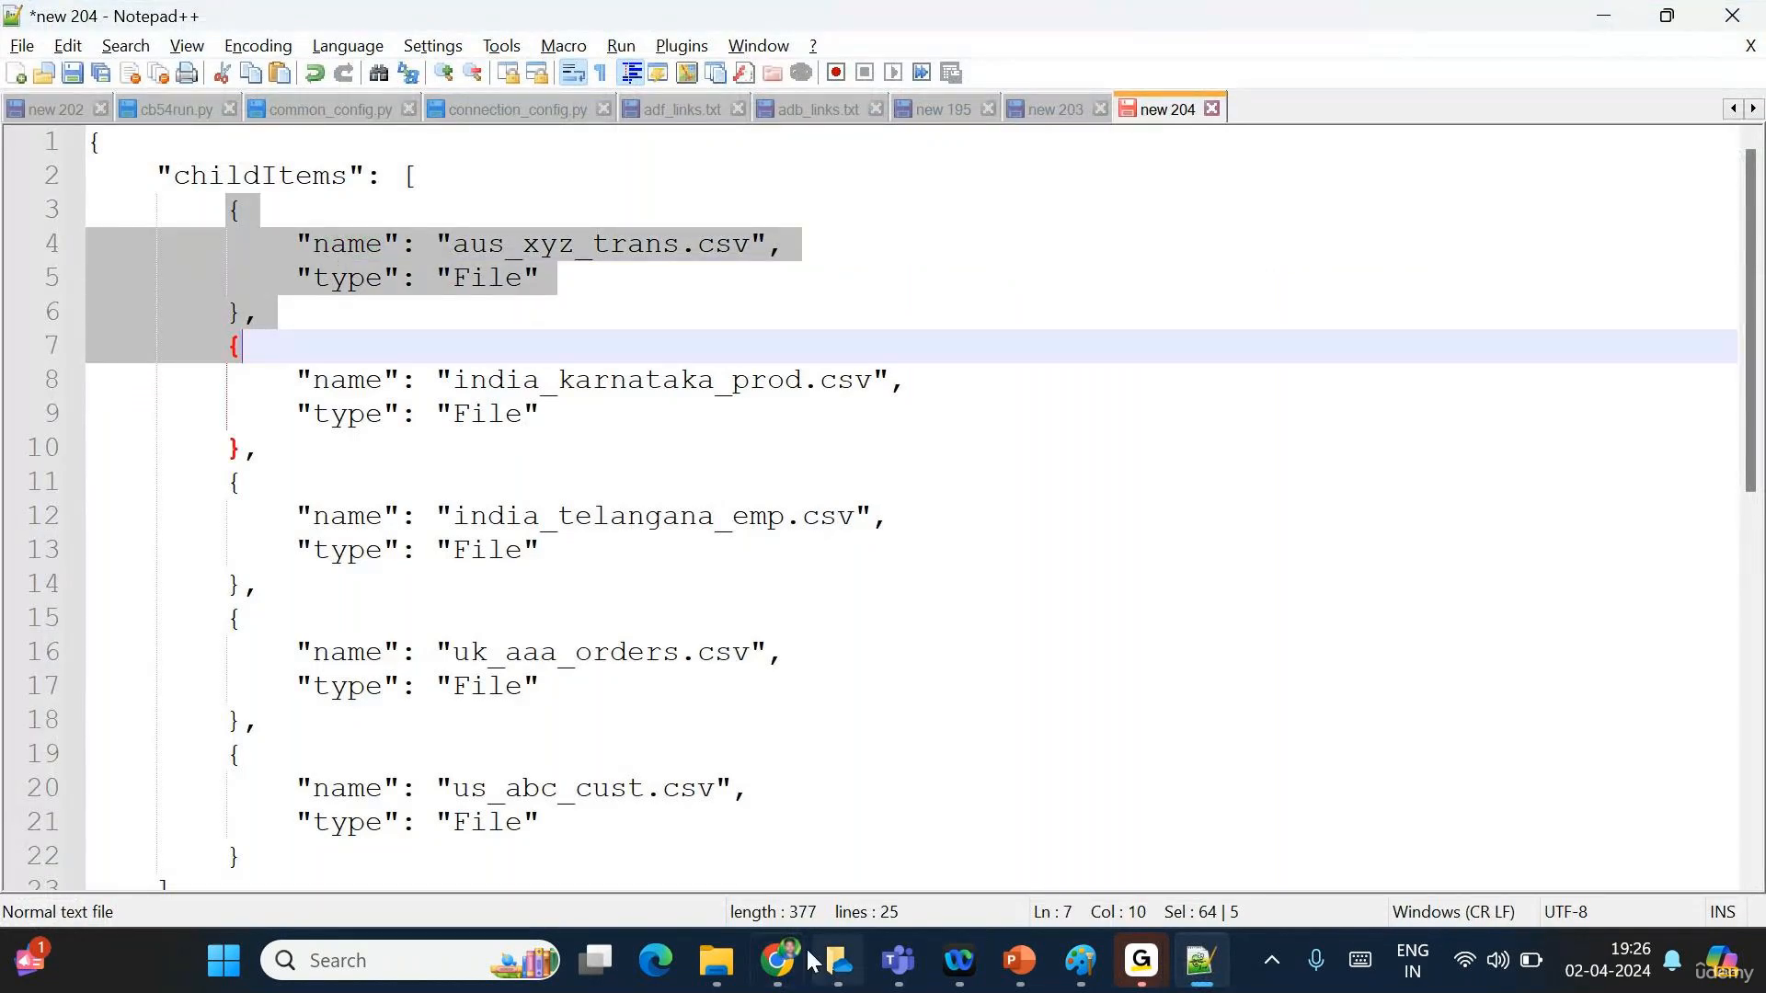
click(779, 960)
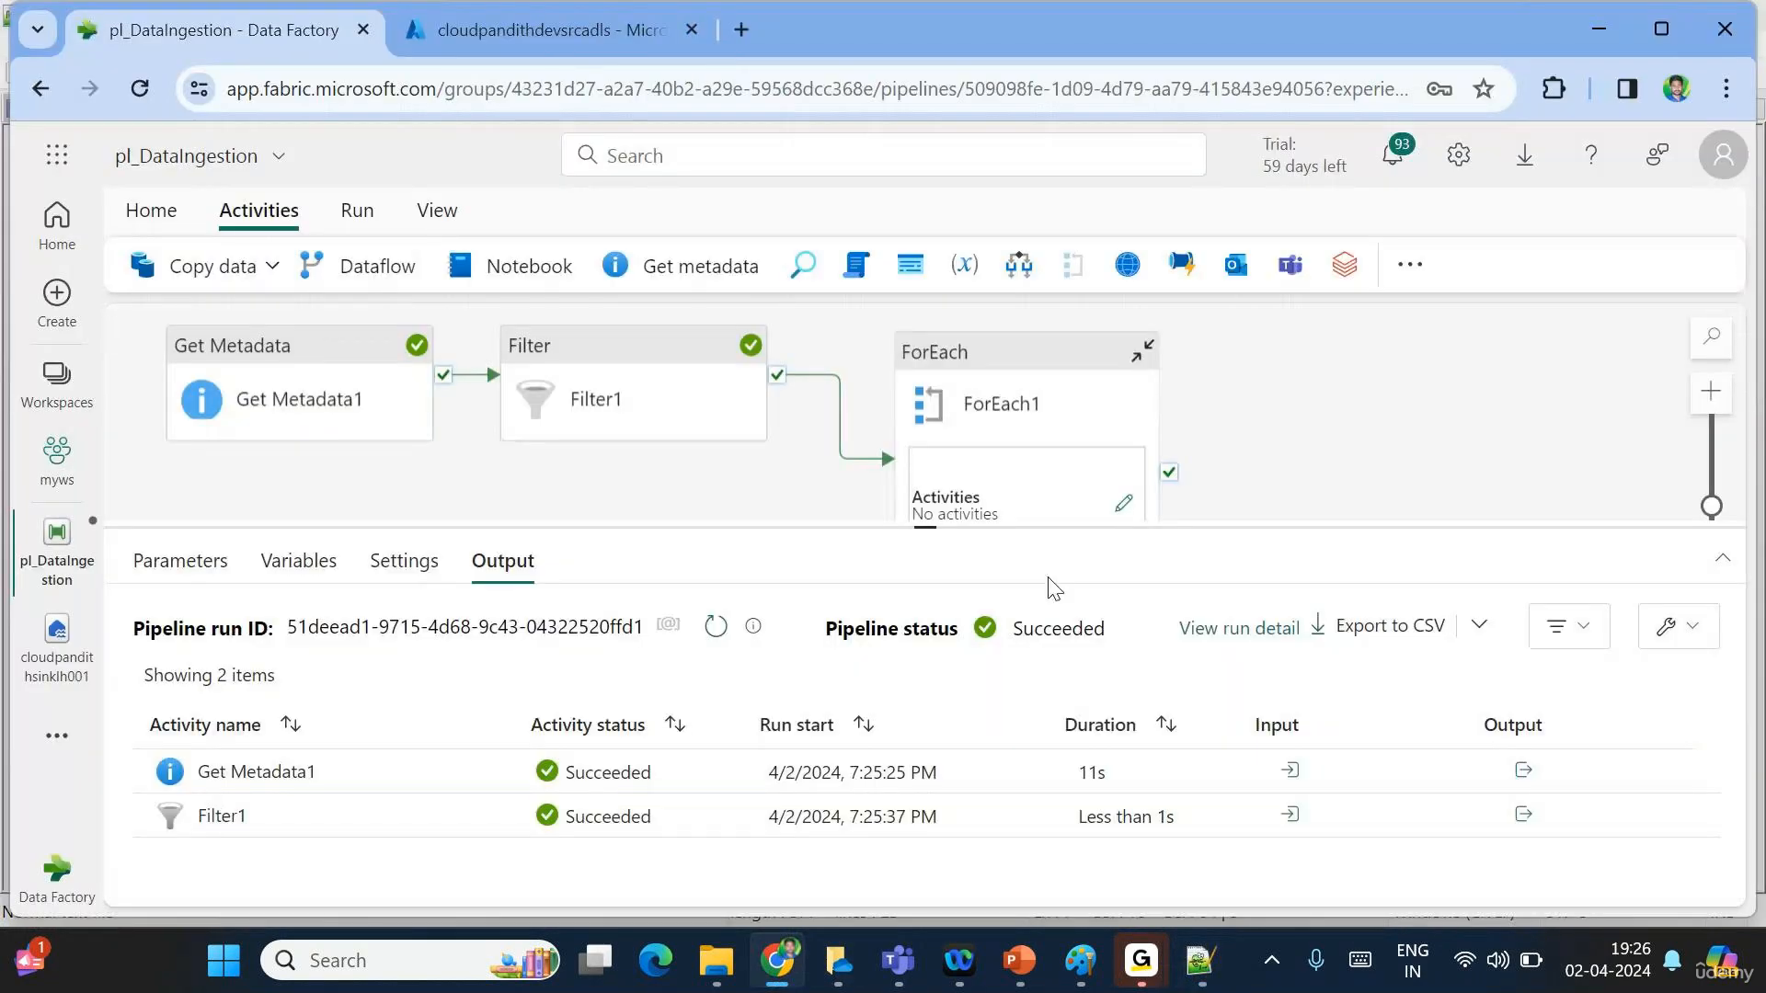
click(1505, 485)
click(1524, 771)
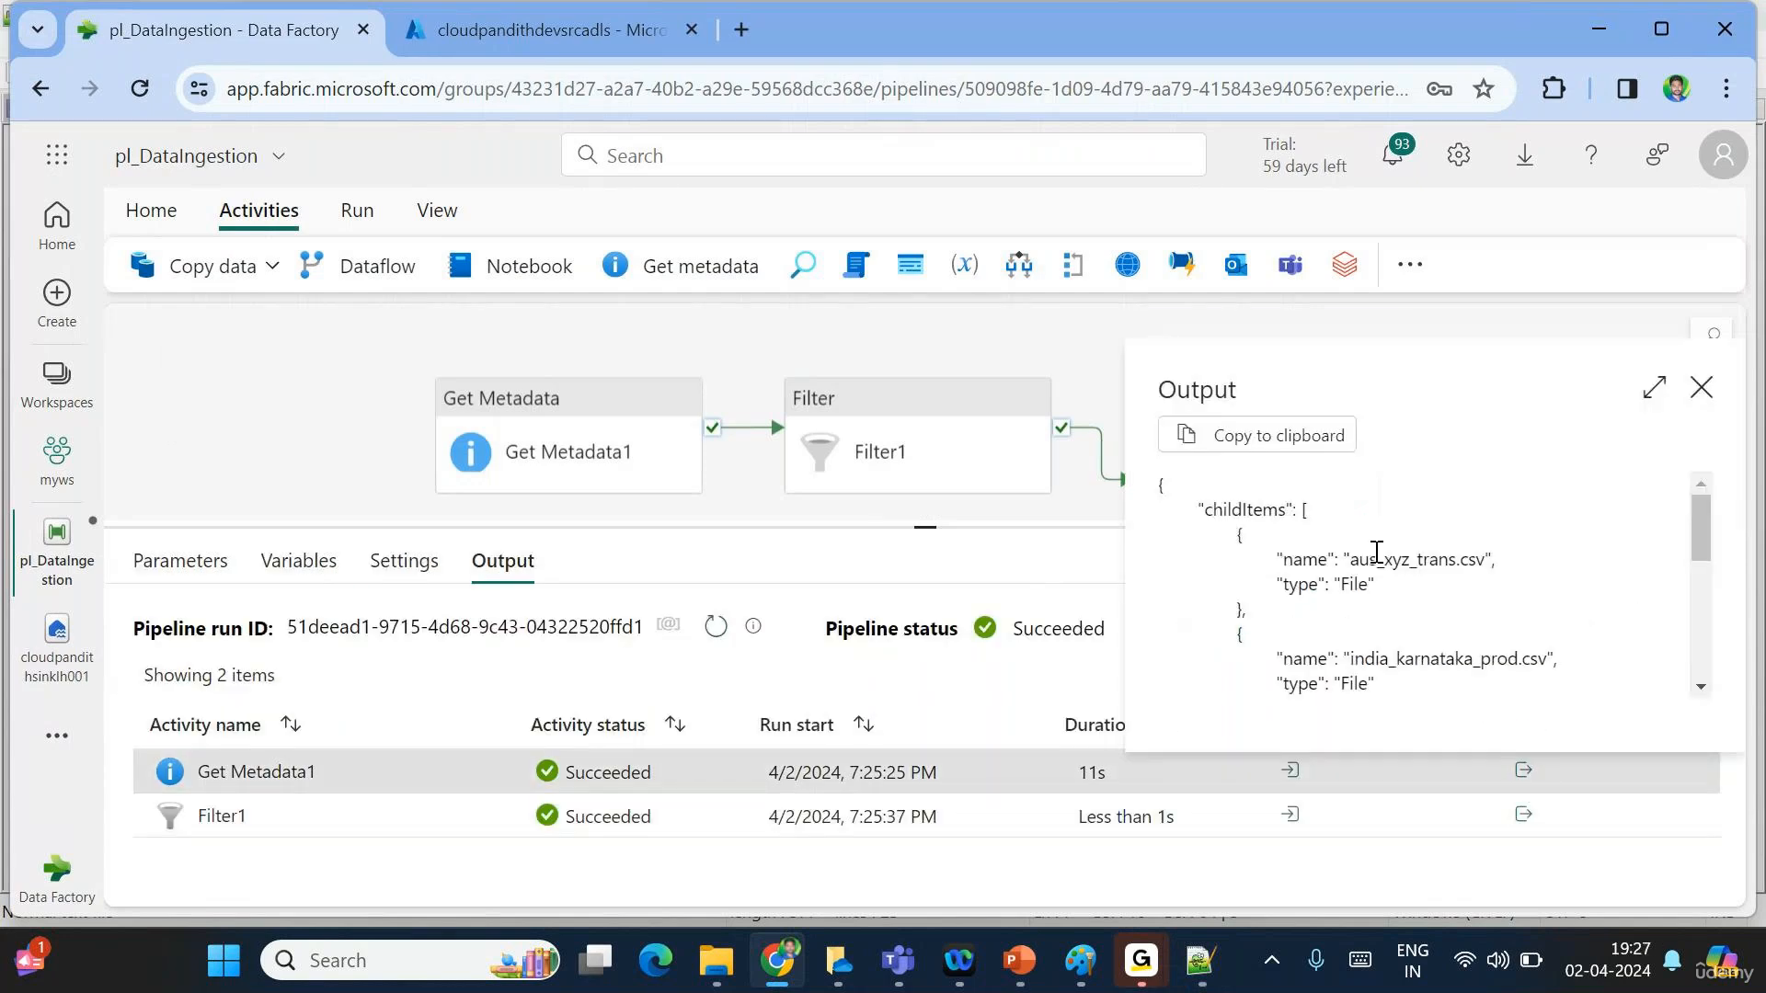
click(1702, 387)
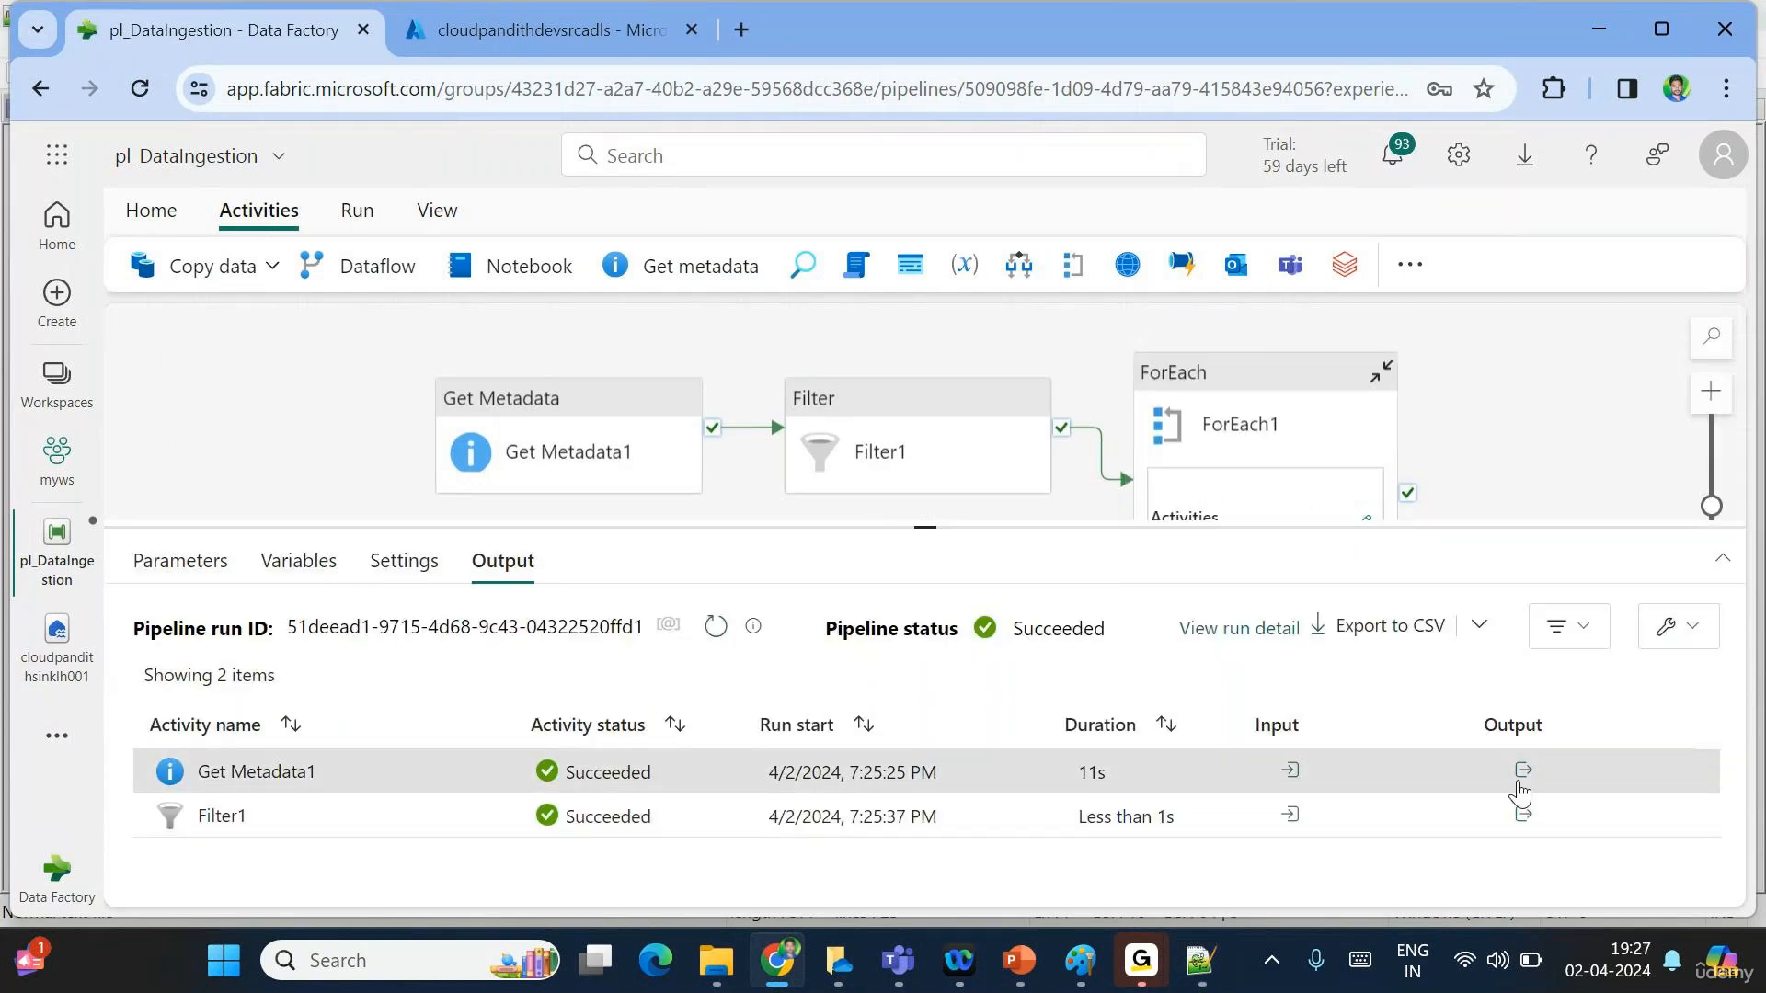
Copy Filter1's full run output and replace the childItems JSON in the Notepad++ file new 204 with it.
click(1523, 814)
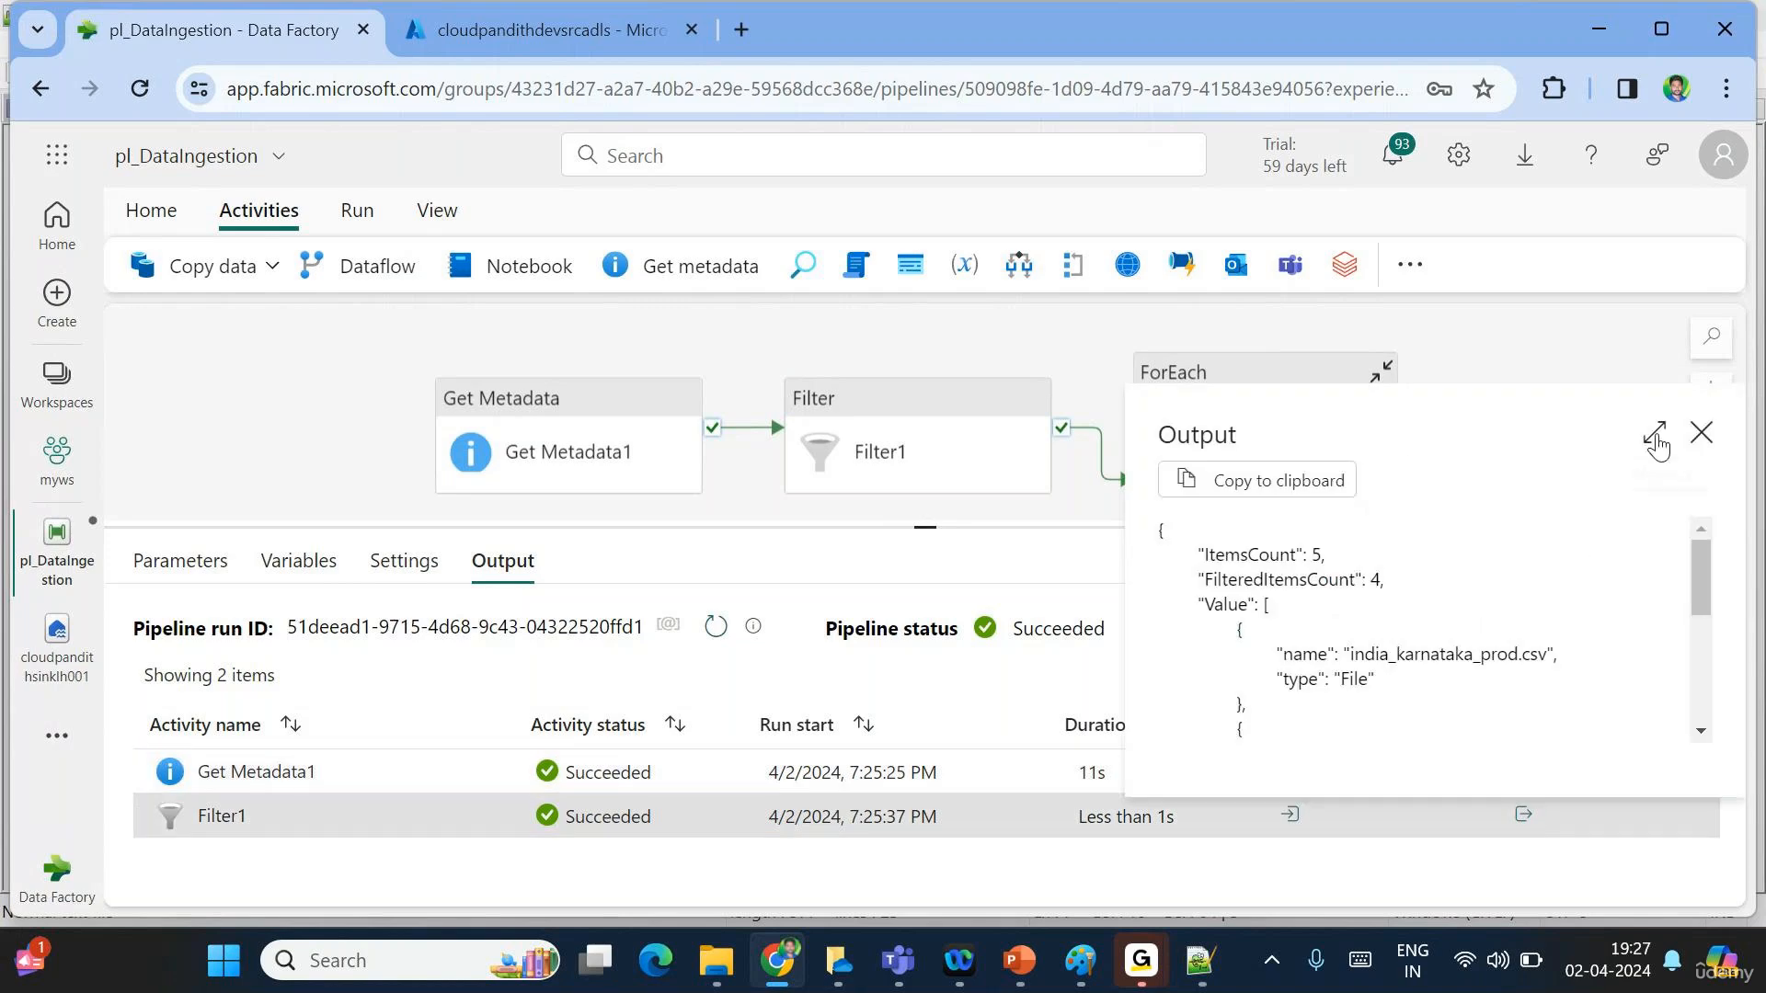
click(1656, 438)
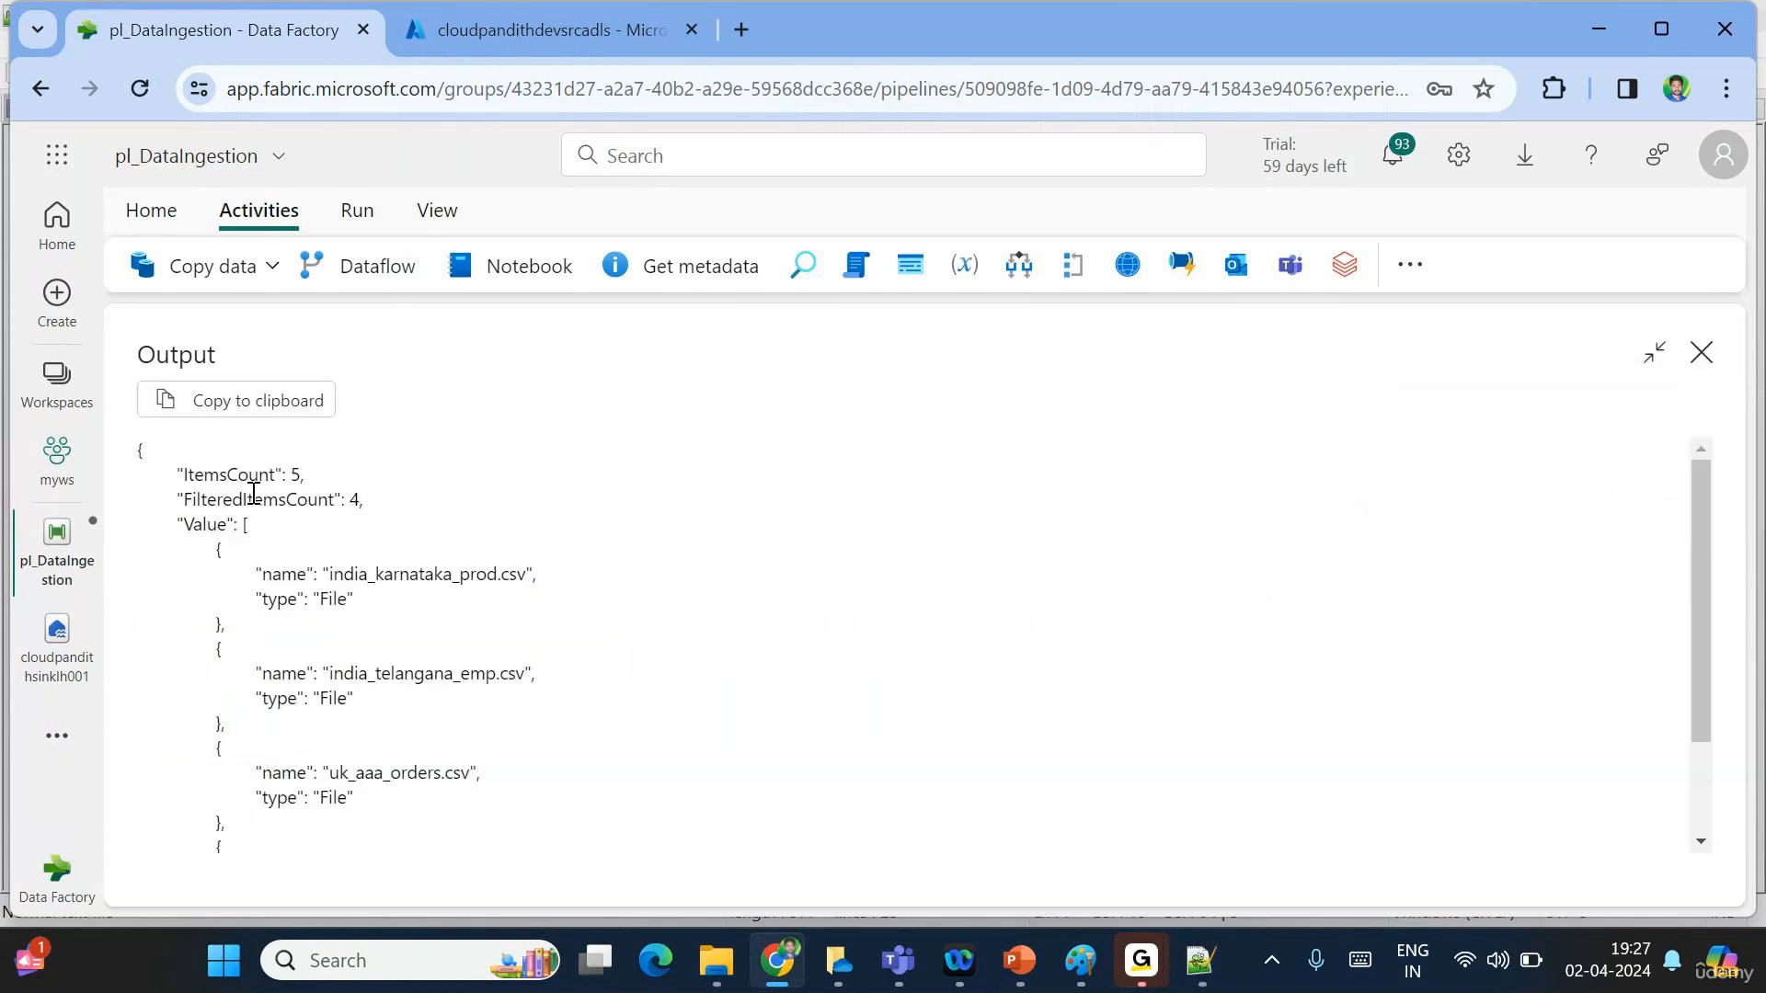
click(1199, 960)
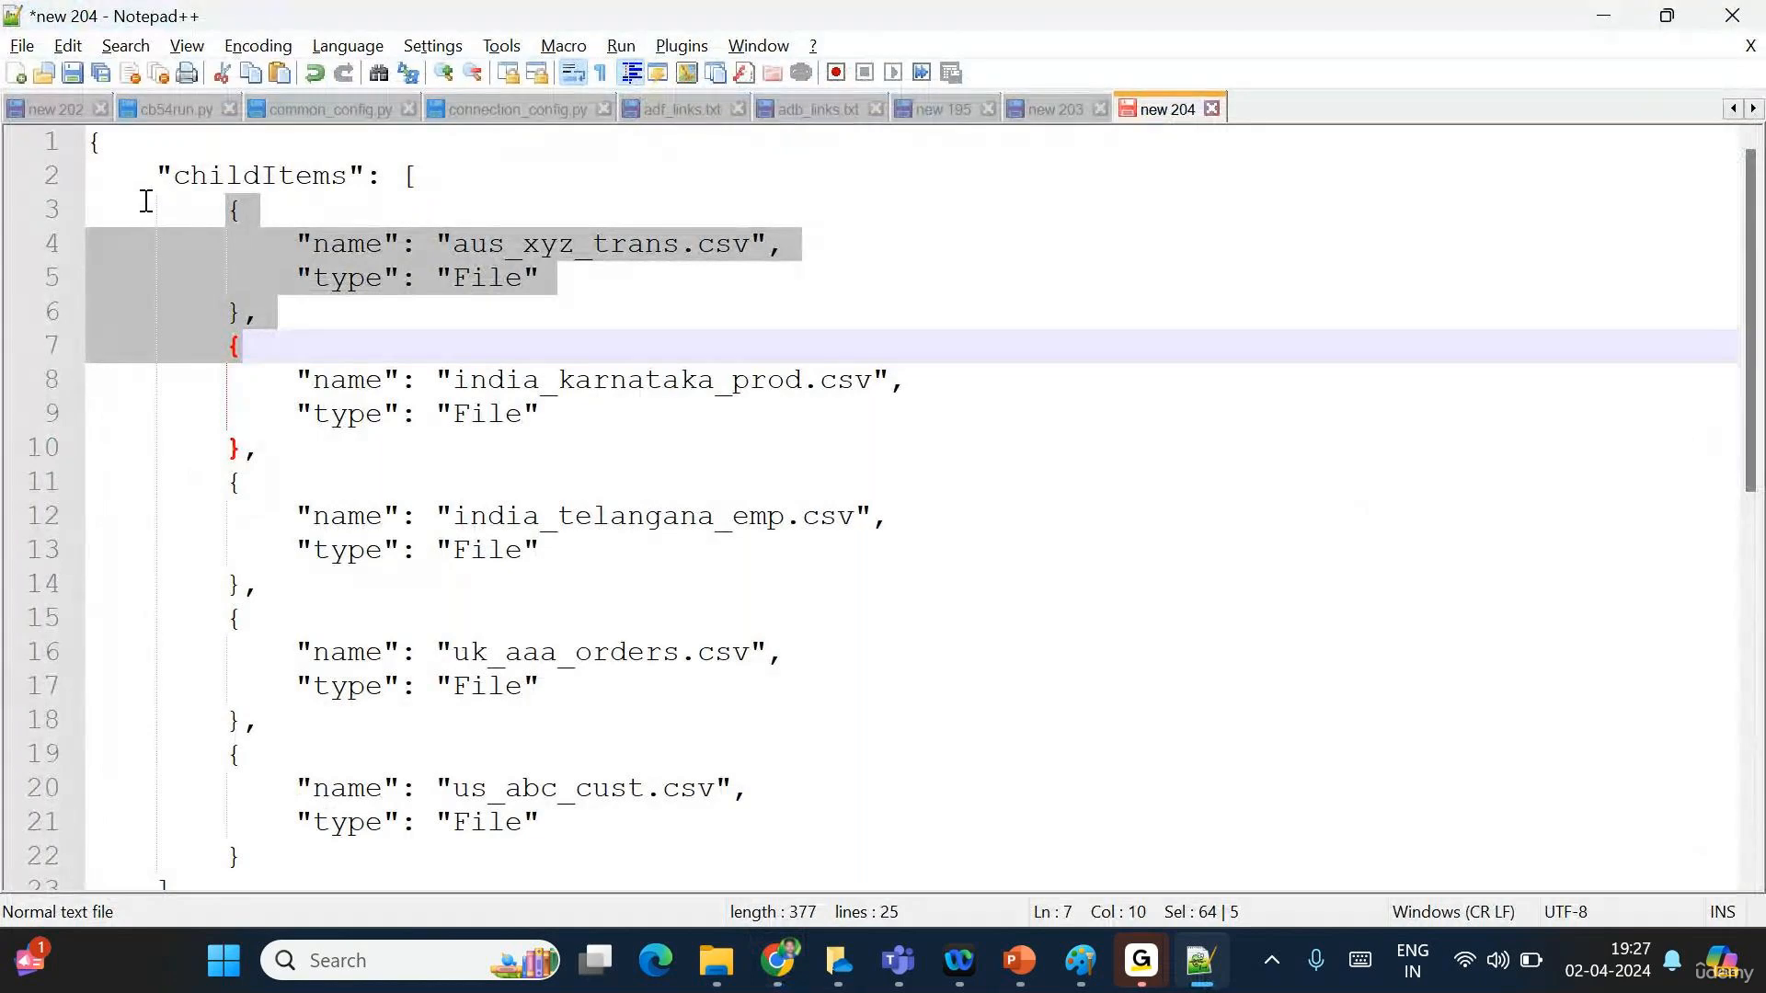
key(ctrl+a)
text({ 	"ItemsCount": 5, 	"FilteredItemsCount": 4, 	"Value": [ 		{ 			"name": "india_karnataka_prod.csv", 			"type": "File" 		}, 		{ 			"name": "india_telangana_emp.csv", 			"type": "File" 		}, 		{ 			"name": "uk_aaa_orders.csv", 			"type": "File" 		}, 		{ 			"name": "us_abc_cust.csv", 			"type": "File" 		} 	] })
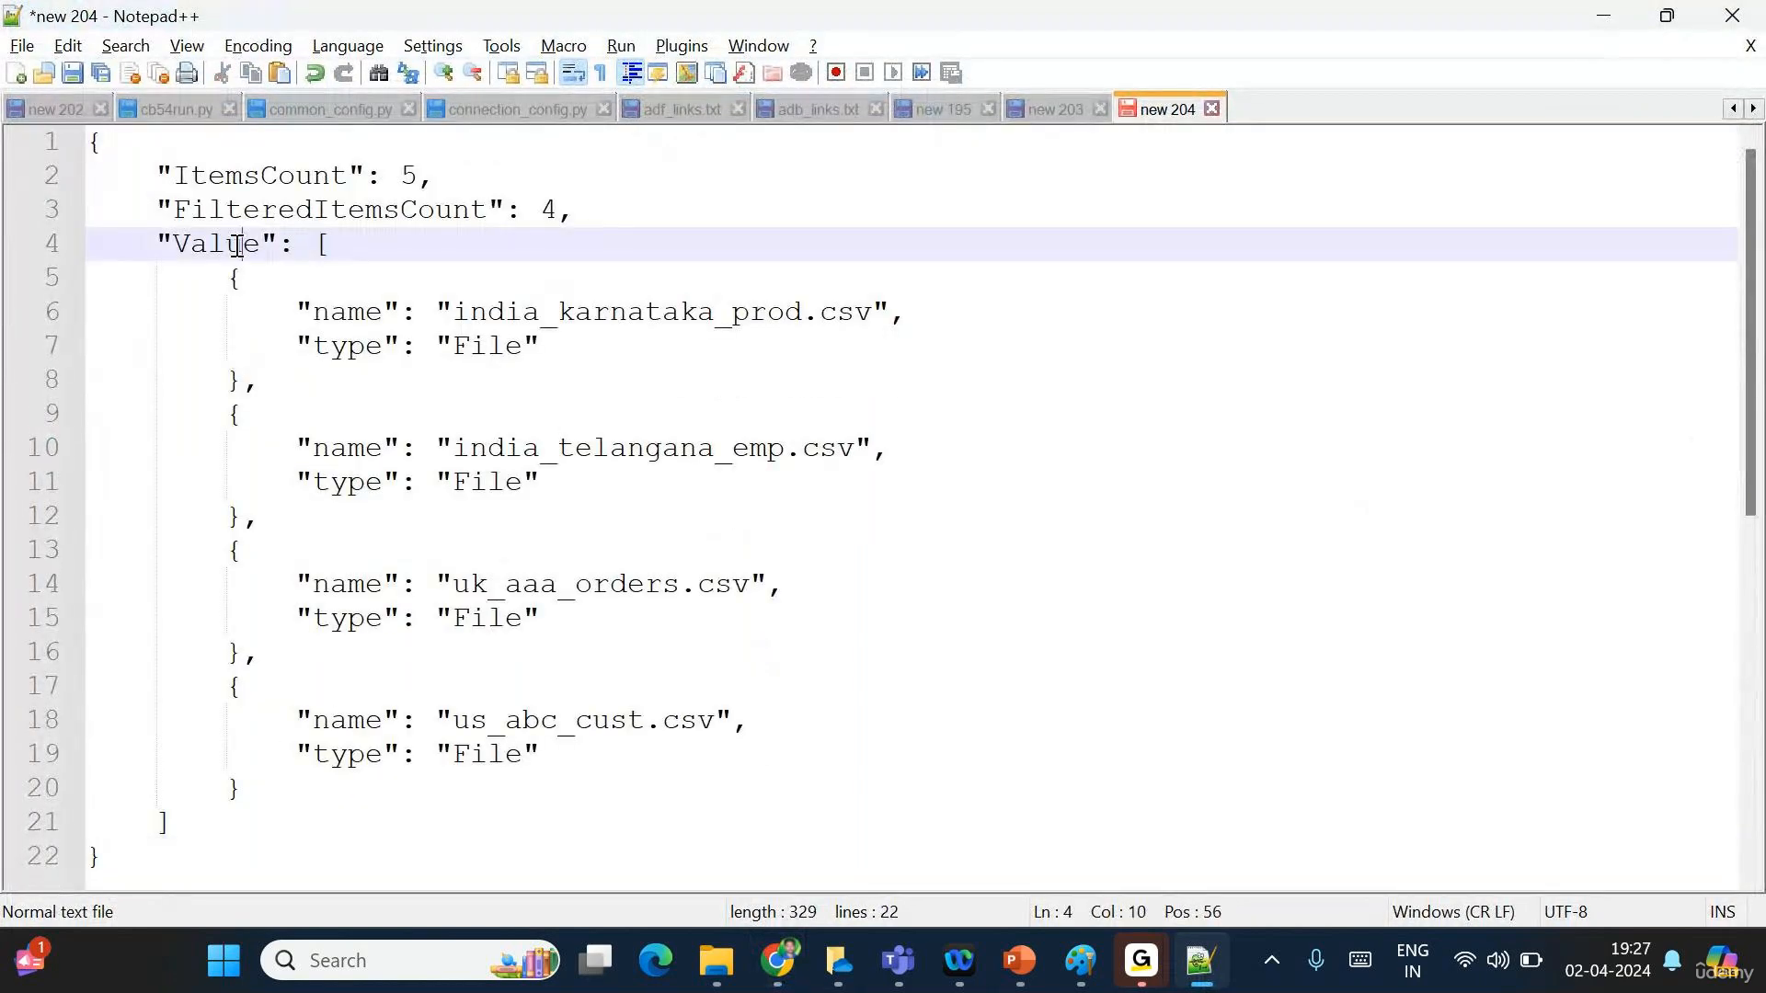
Examine the Value array in the pasted JSON, highlighting all its entries and the first file's name.
double_click(242, 246)
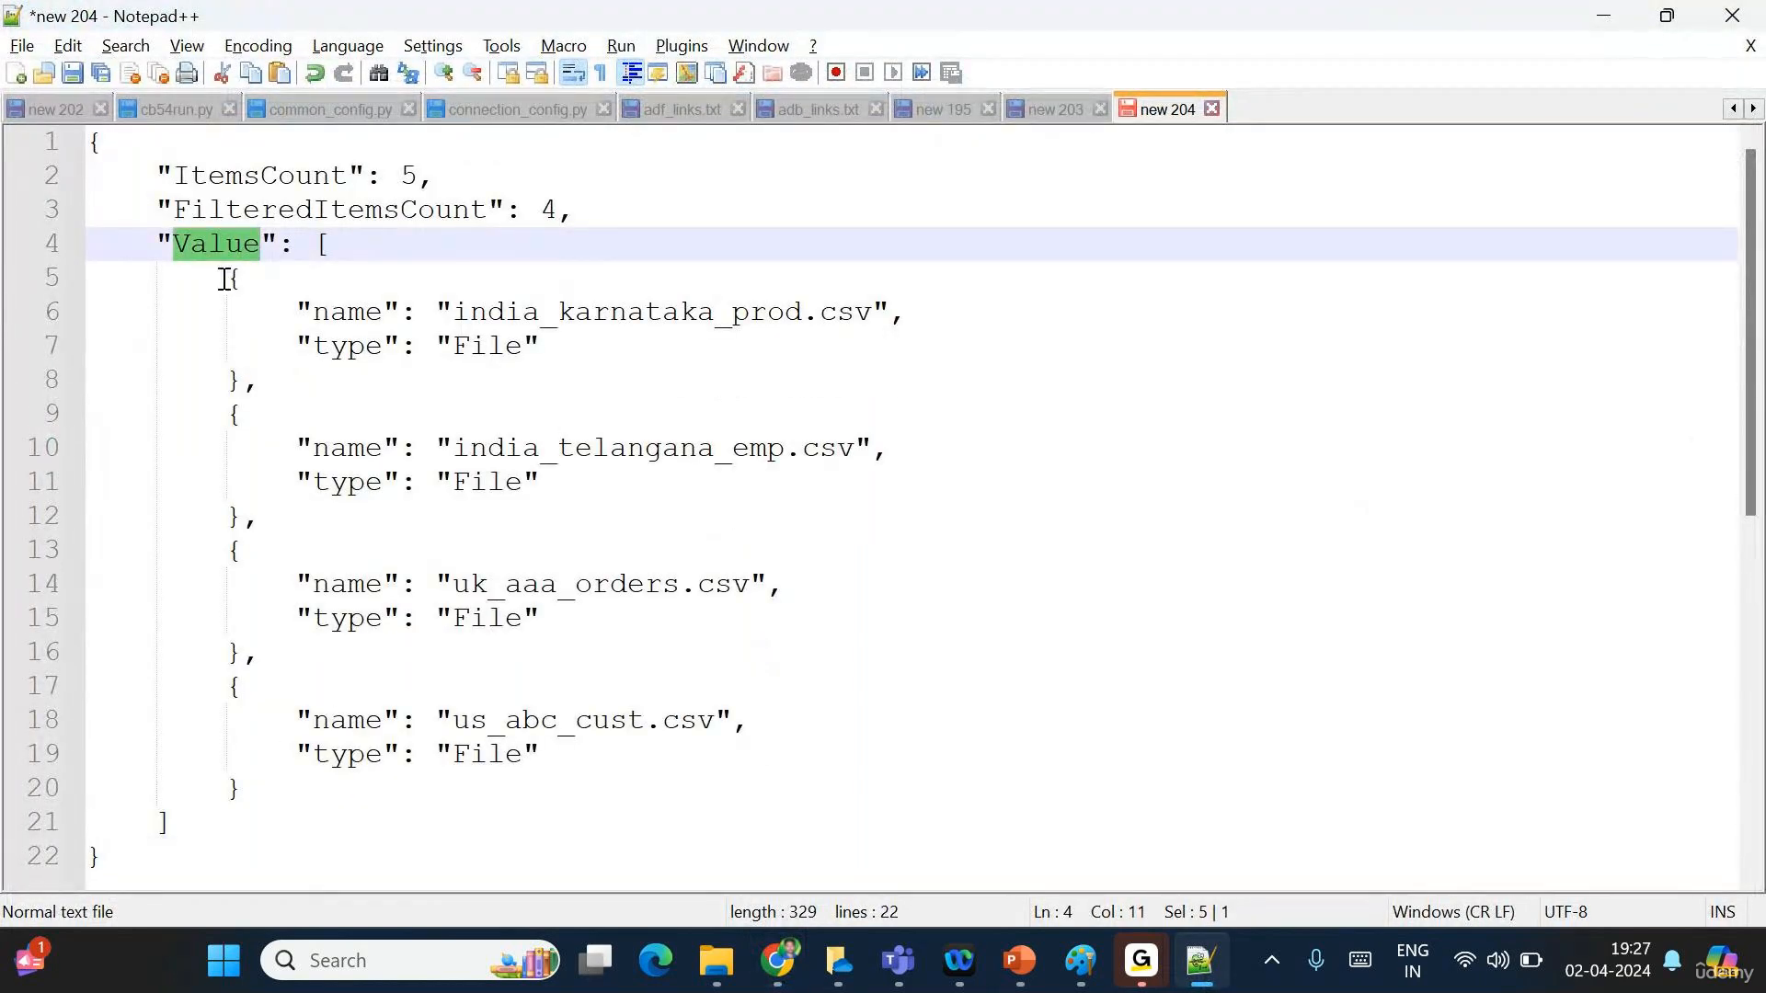
drag(226, 278, 288, 378)
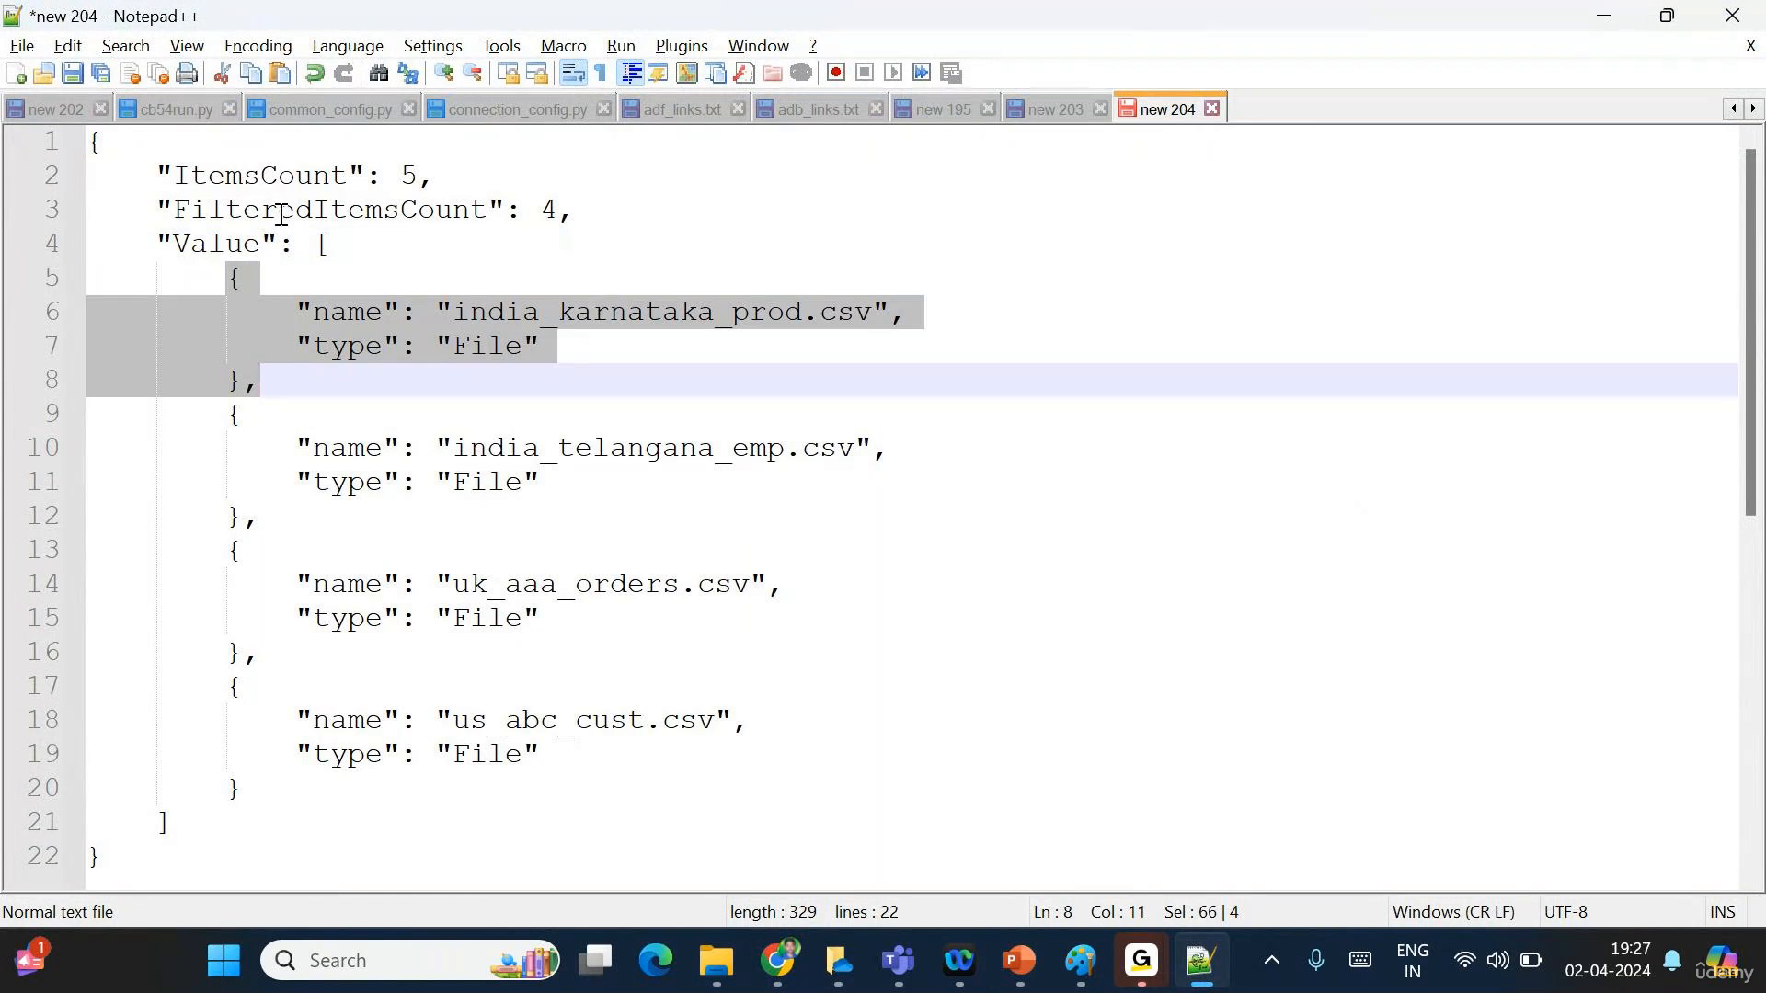
drag(262, 265, 312, 789)
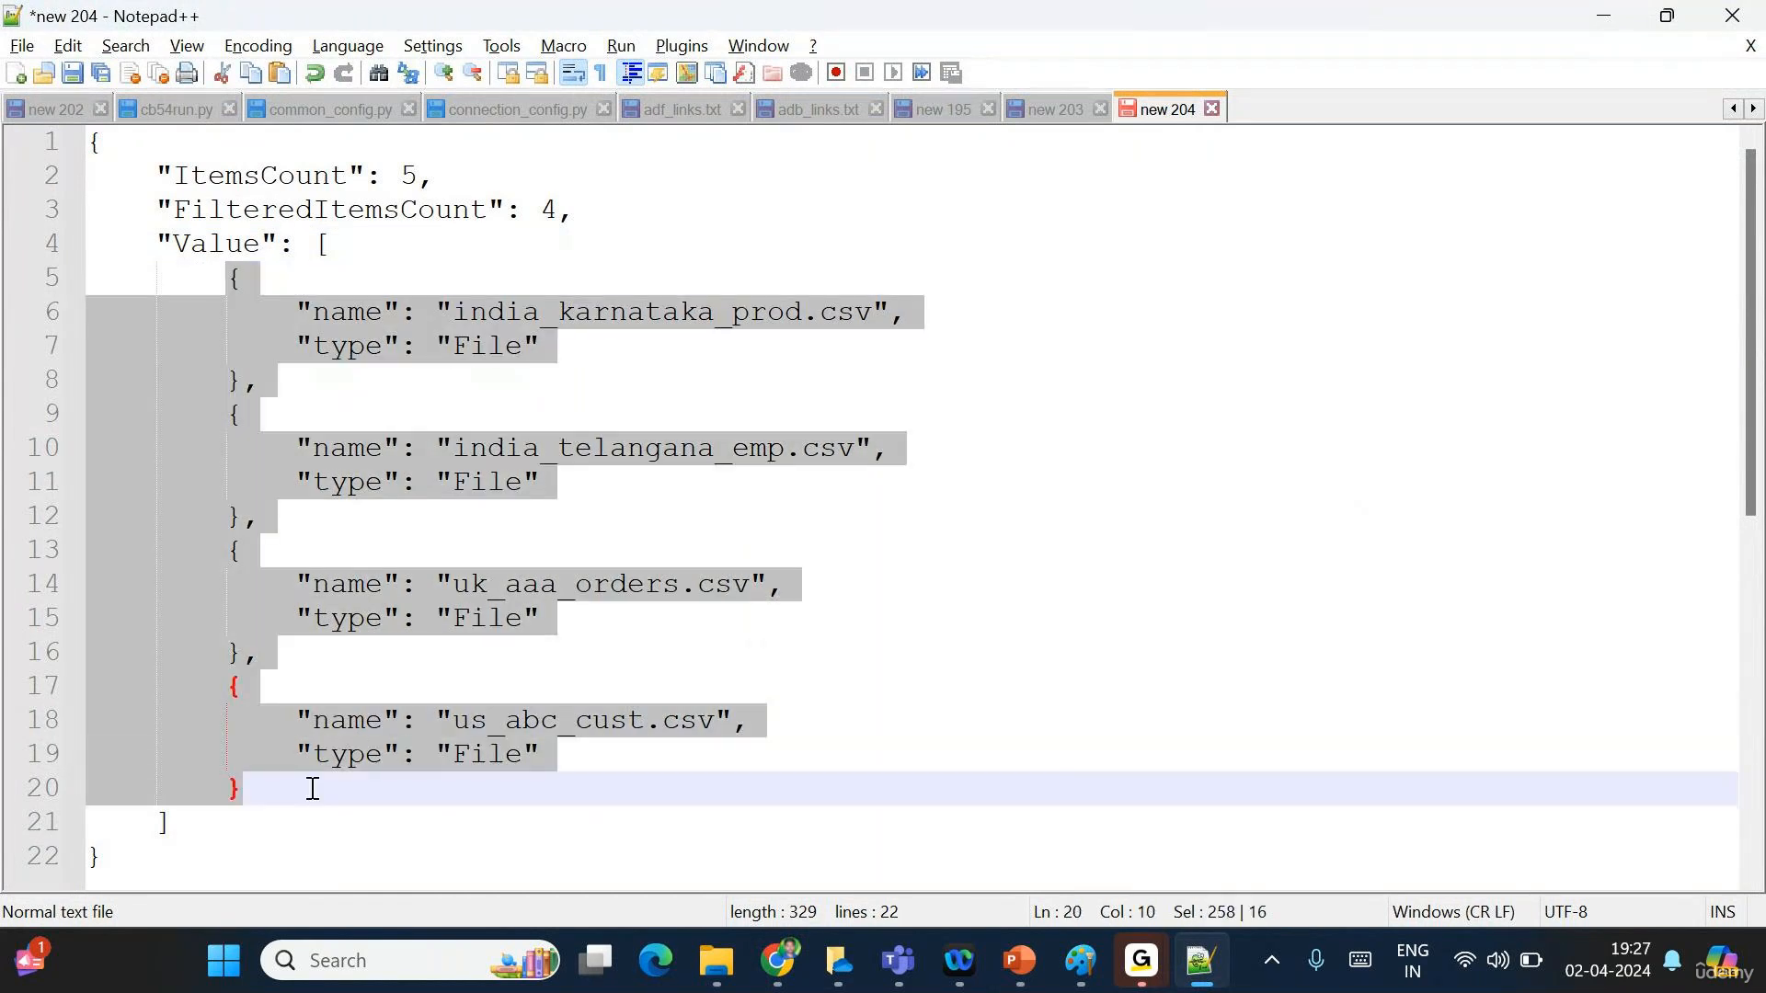
click(318, 757)
mouse_move(228, 278)
mouse_down()
mouse_move(267, 382)
mouse_move(236, 287)
mouse_up()
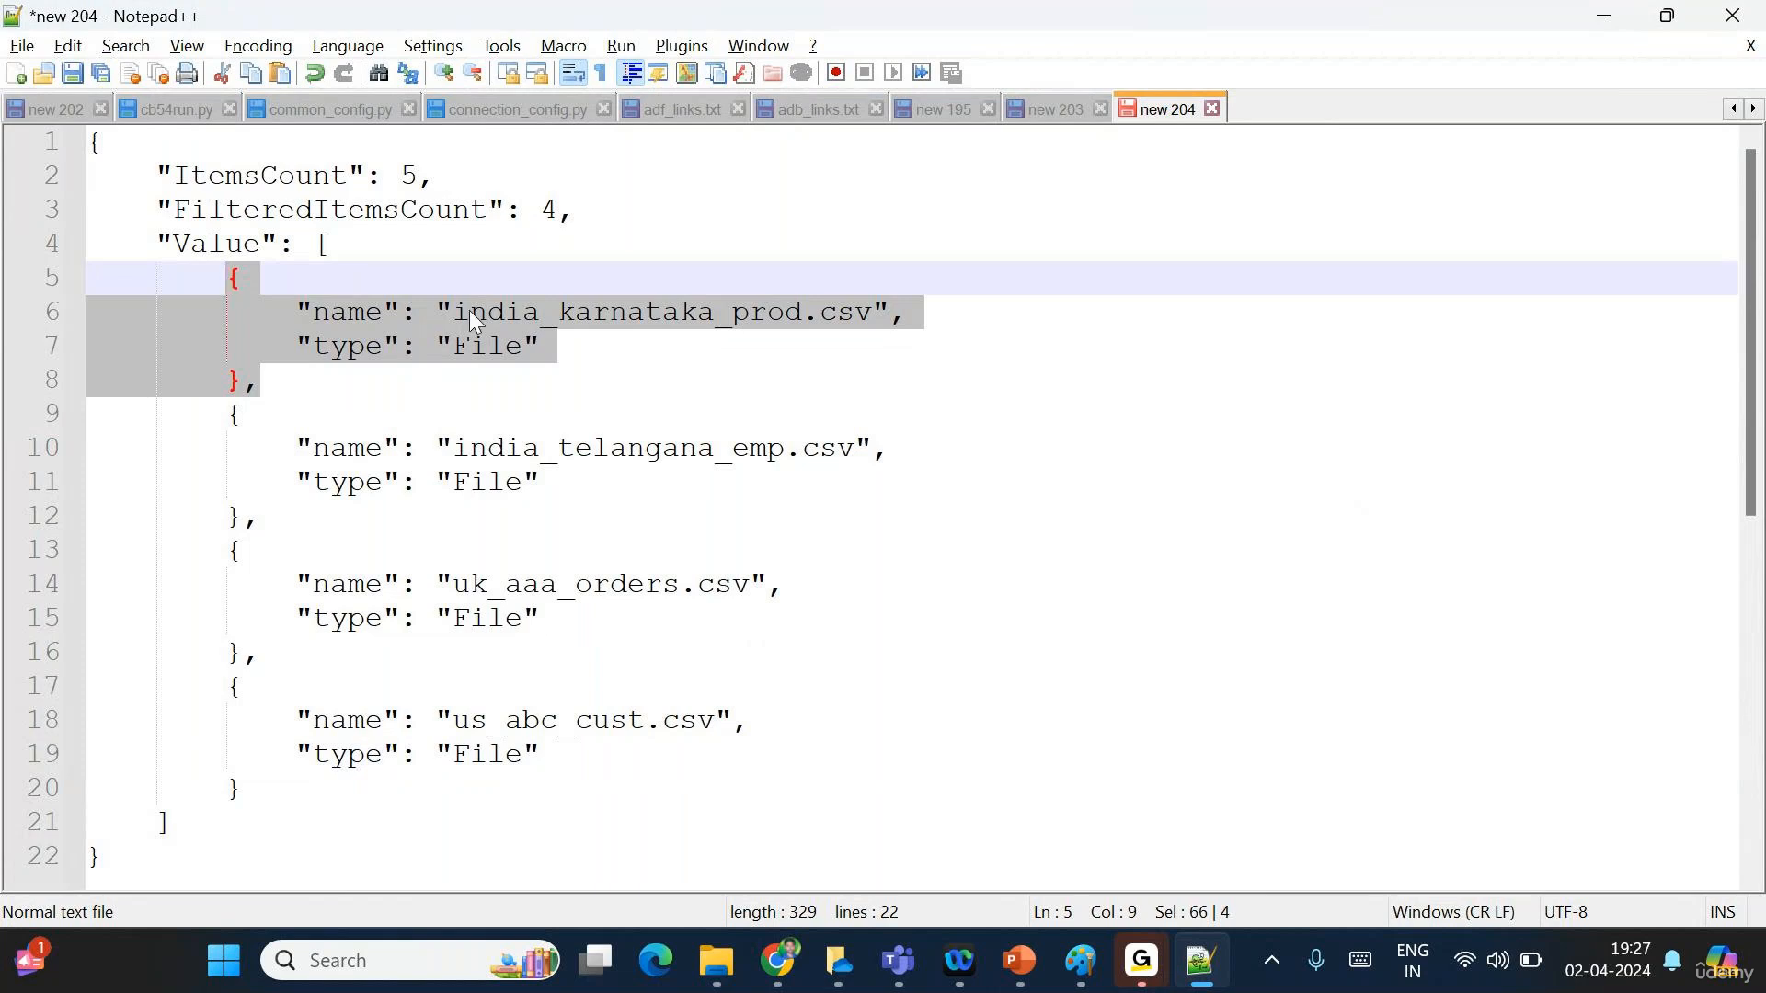
drag(454, 311, 871, 311)
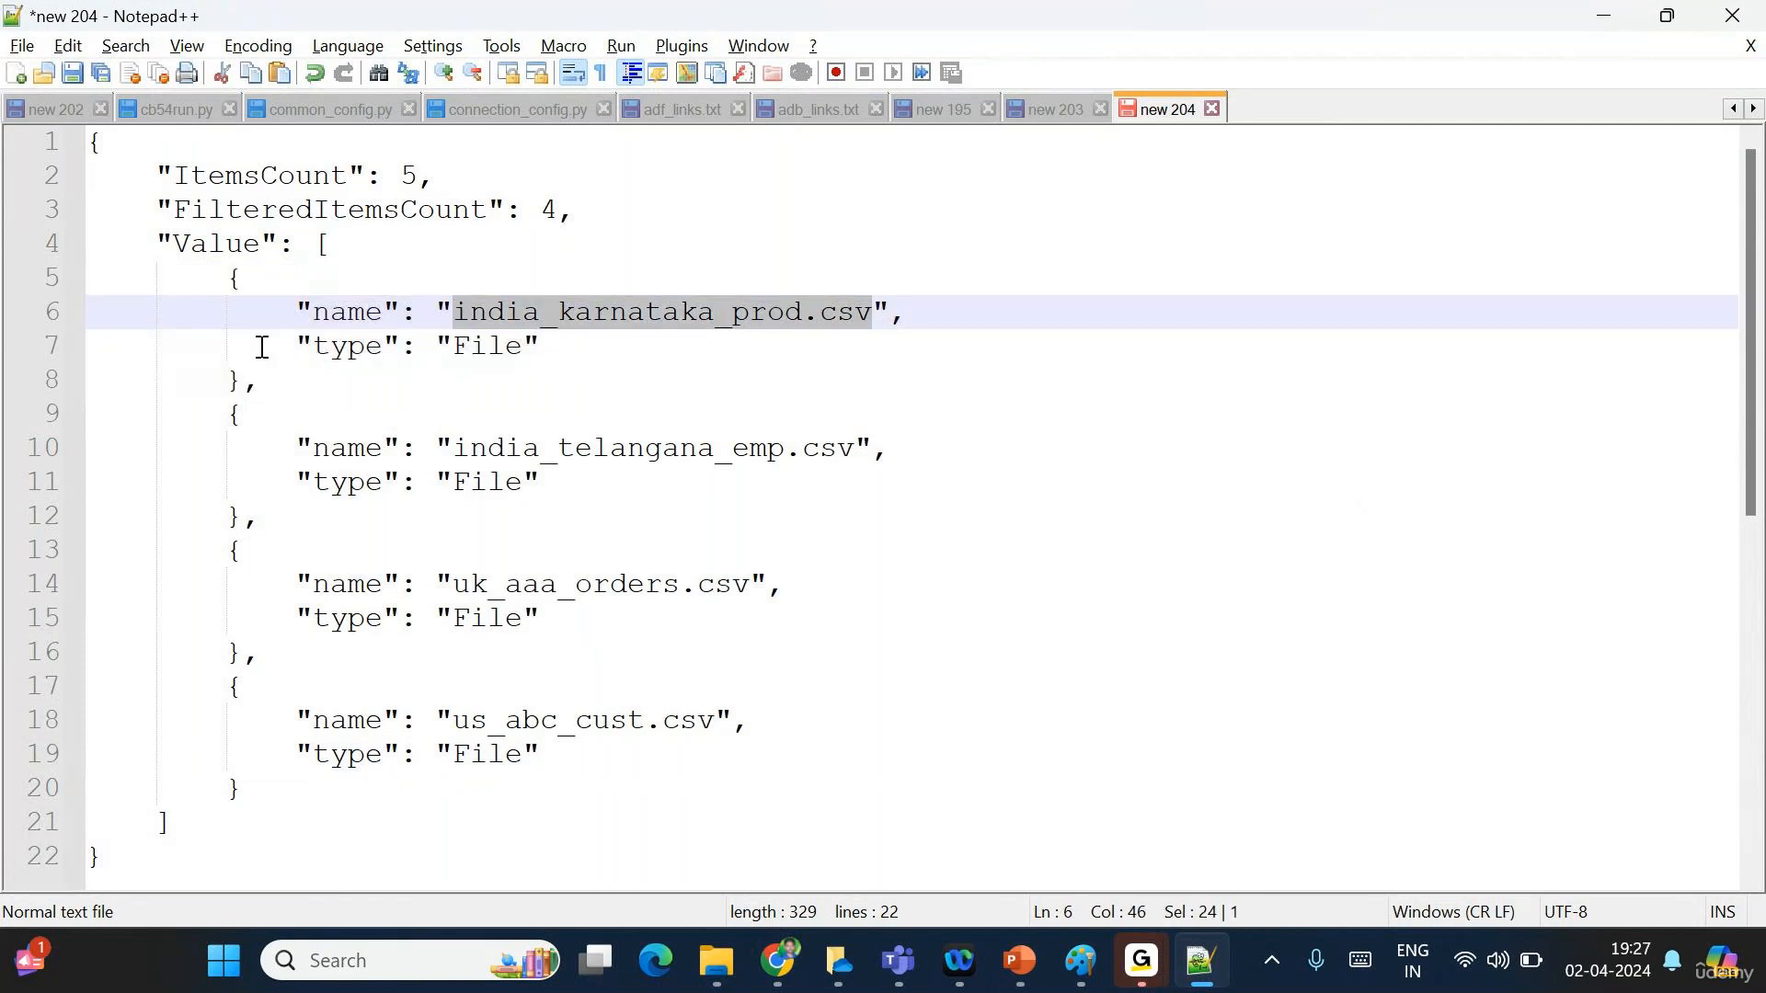
drag(226, 281, 279, 389)
key(Up)
key(Up)
key(Up)
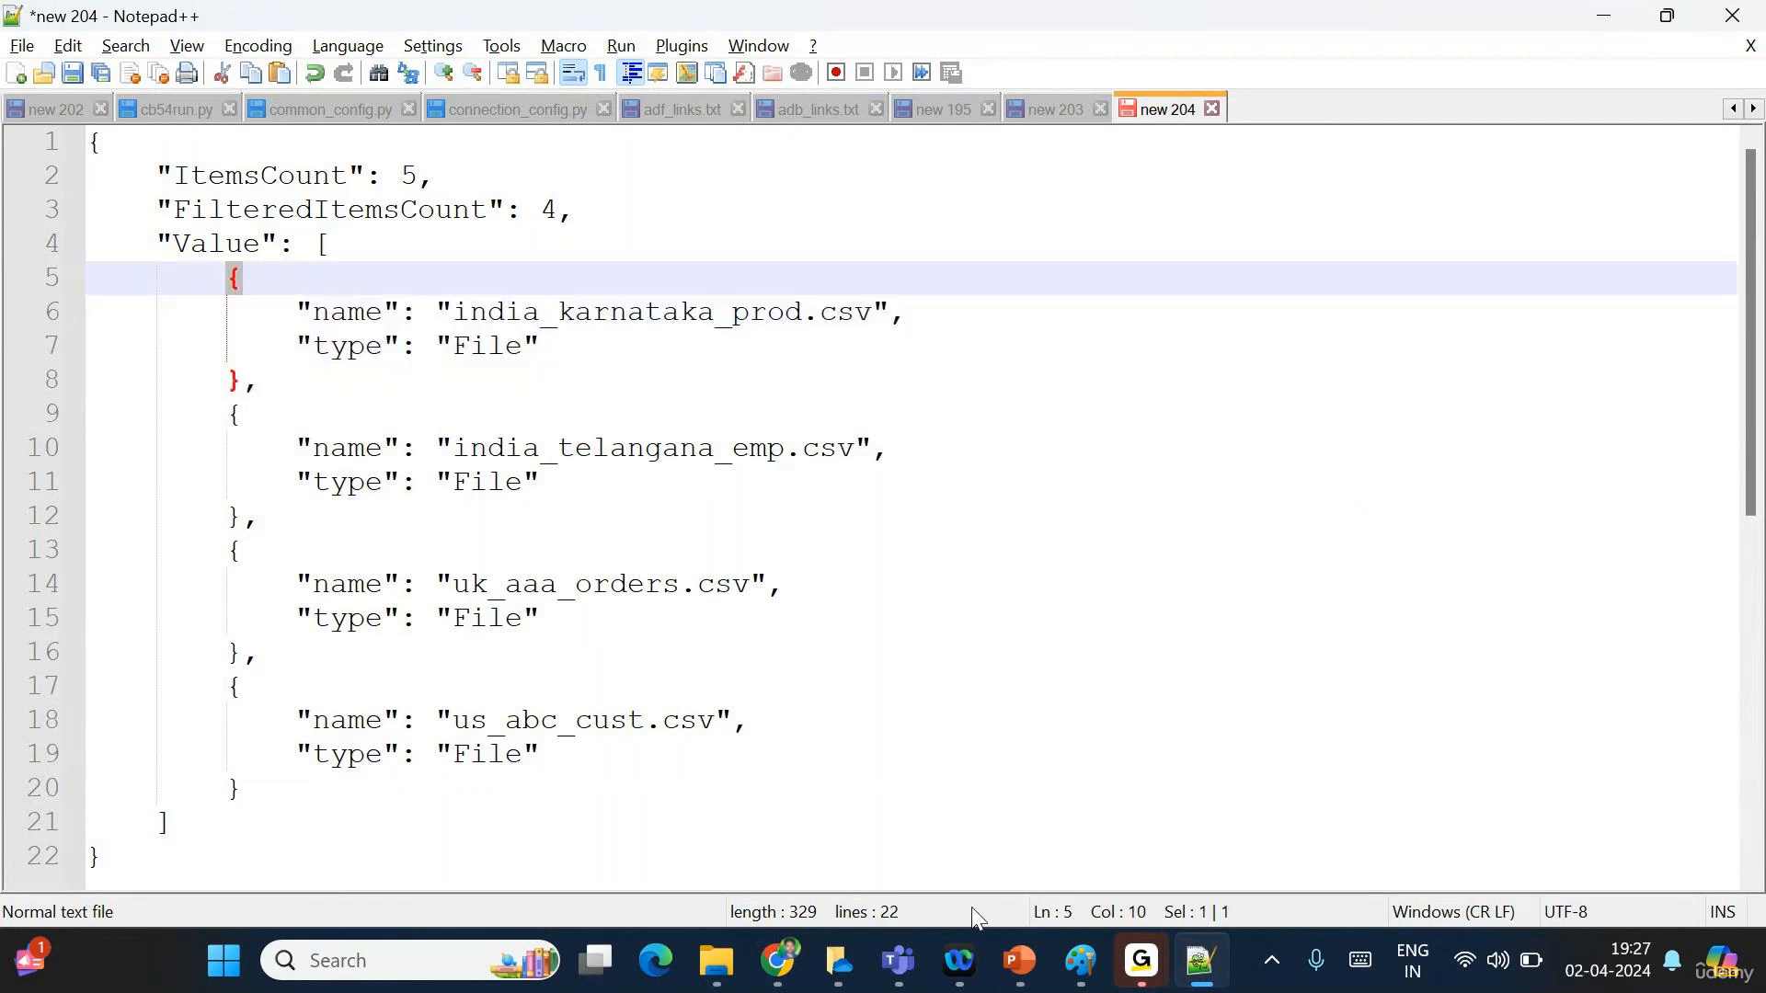
Return to the pipeline in Chrome, close the Filter1 output, and add a Copy data activity inside ForEach1.
click(773, 977)
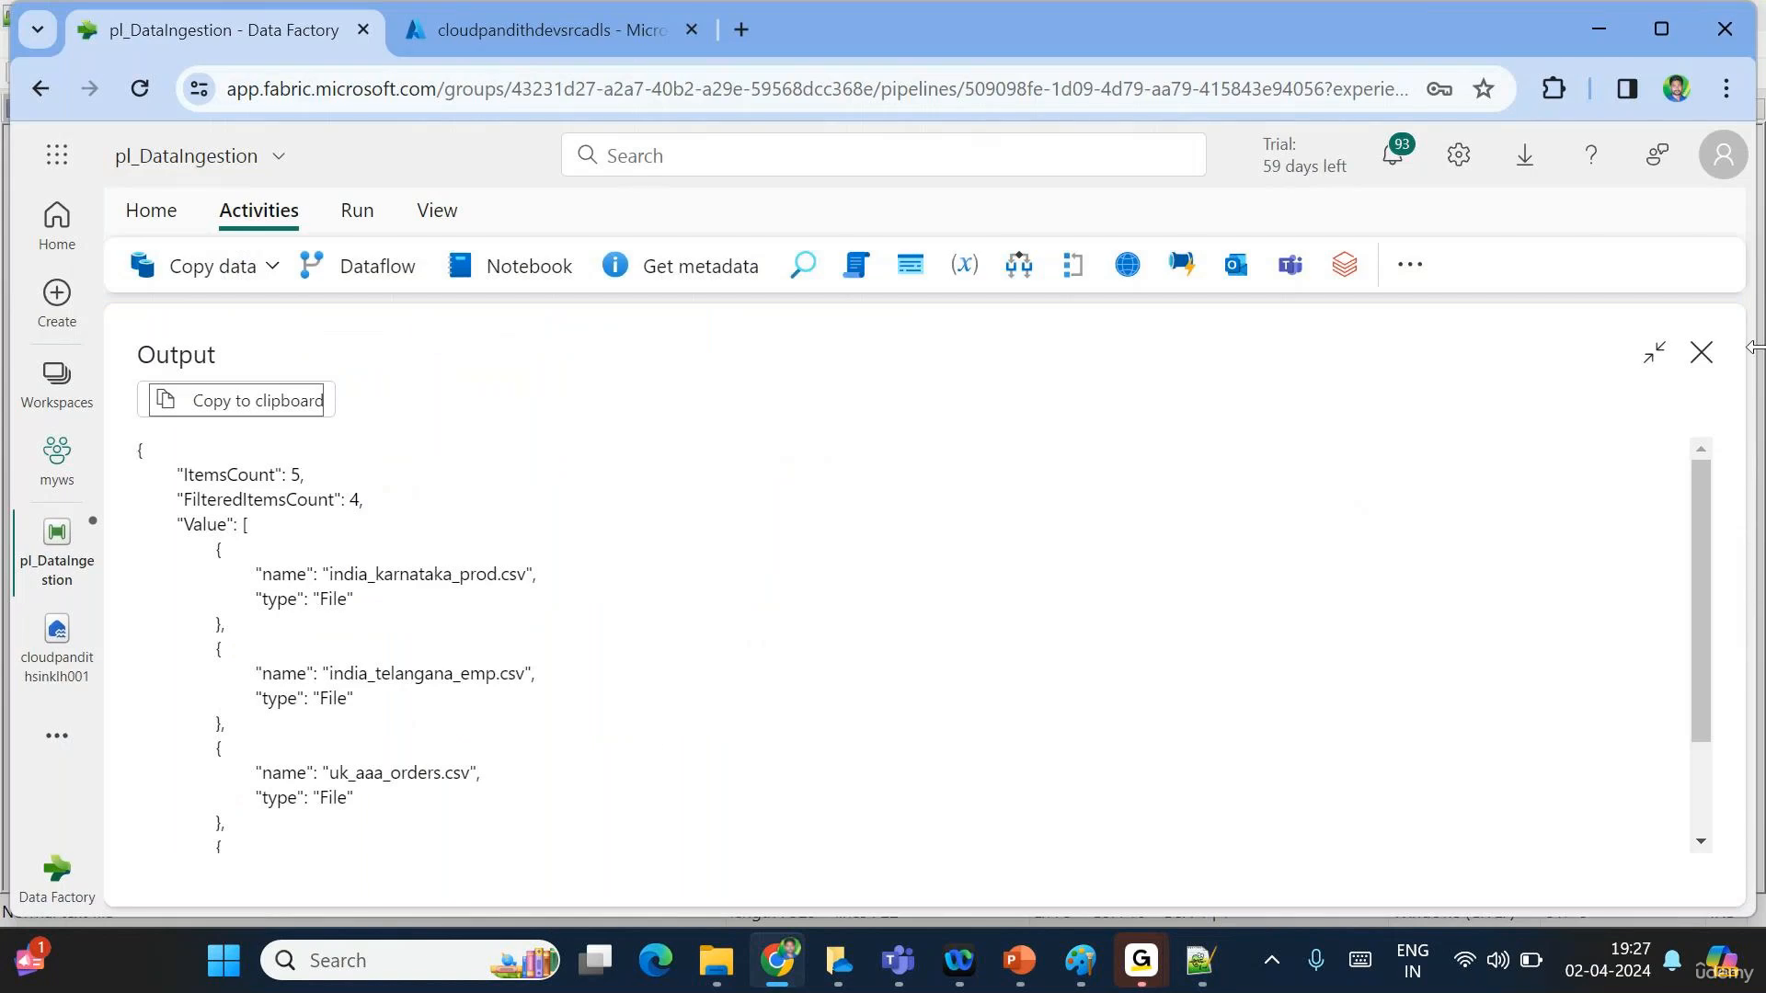
click(1702, 359)
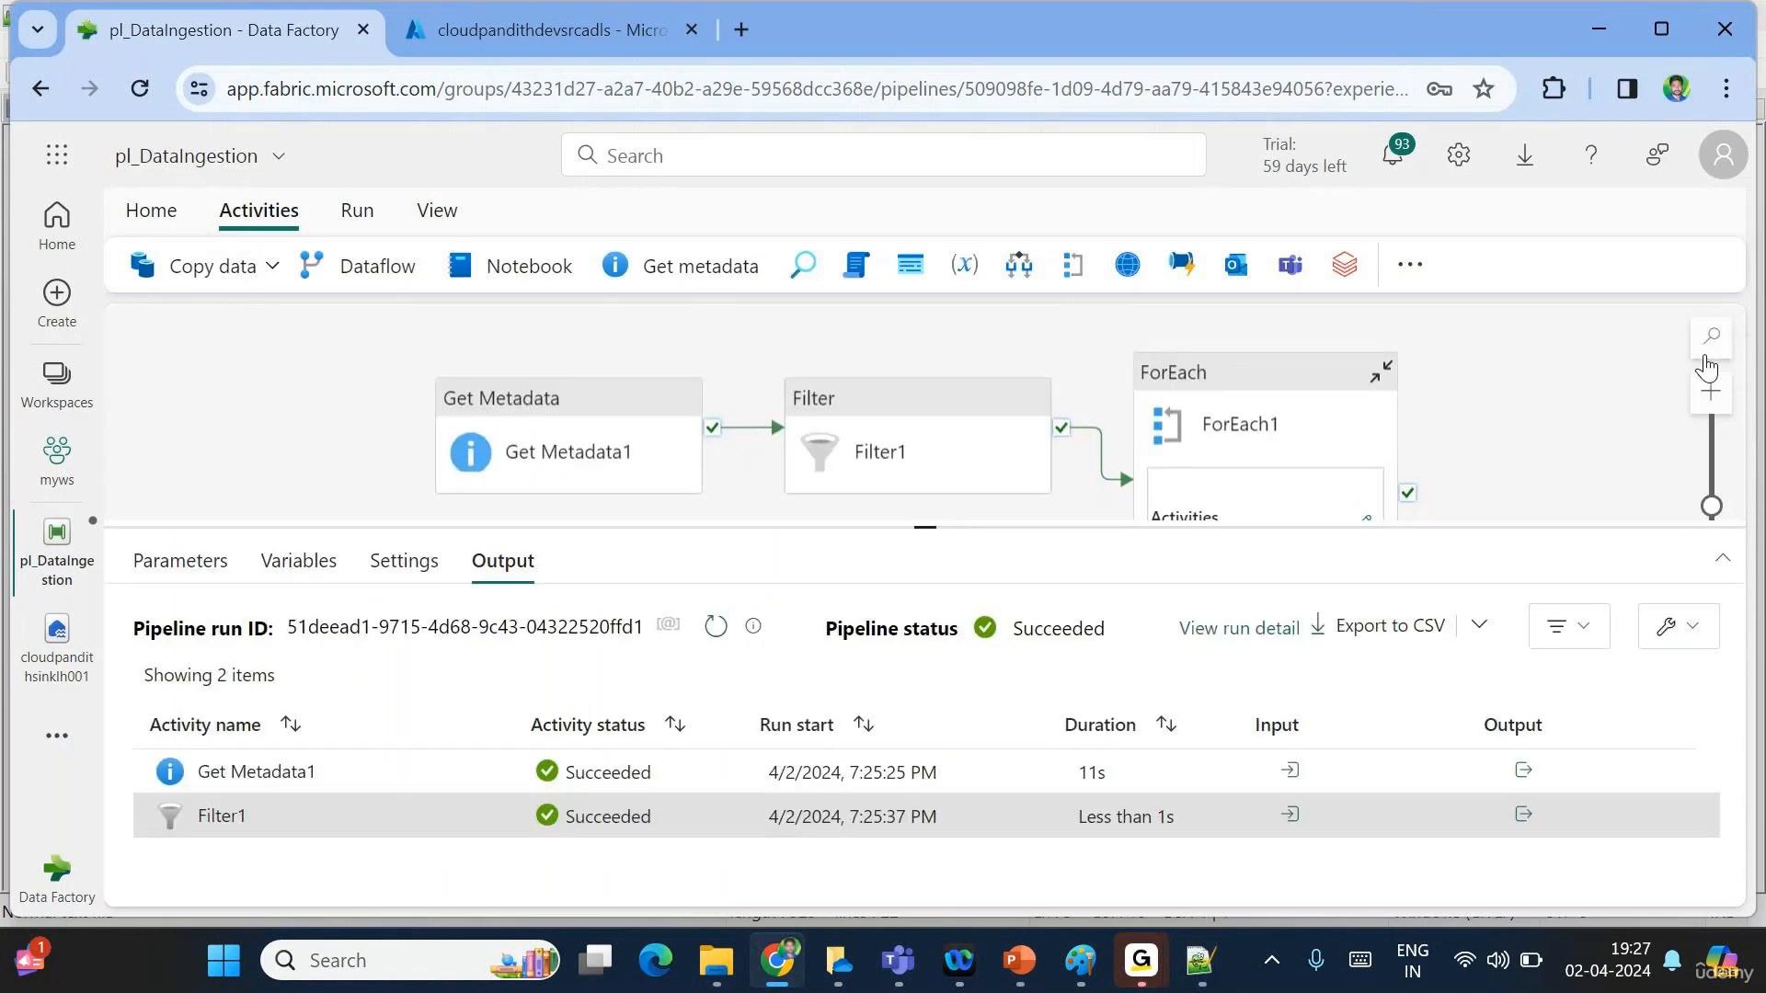
click(1233, 425)
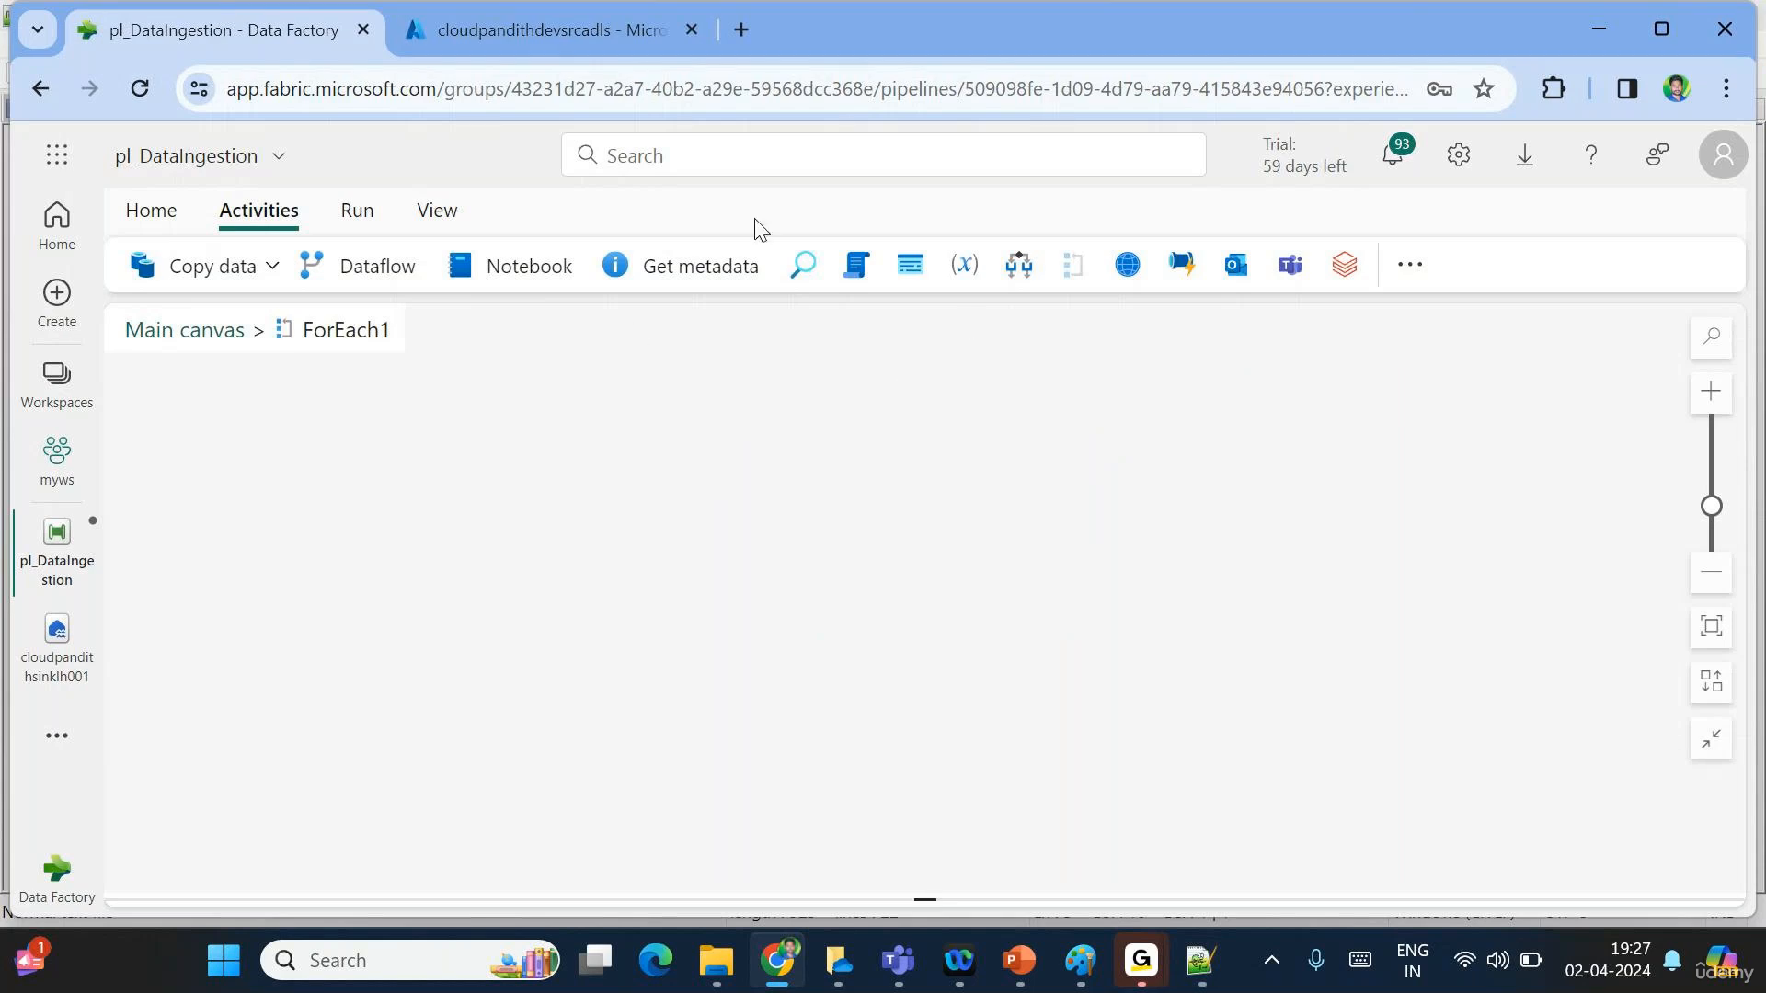
click(215, 270)
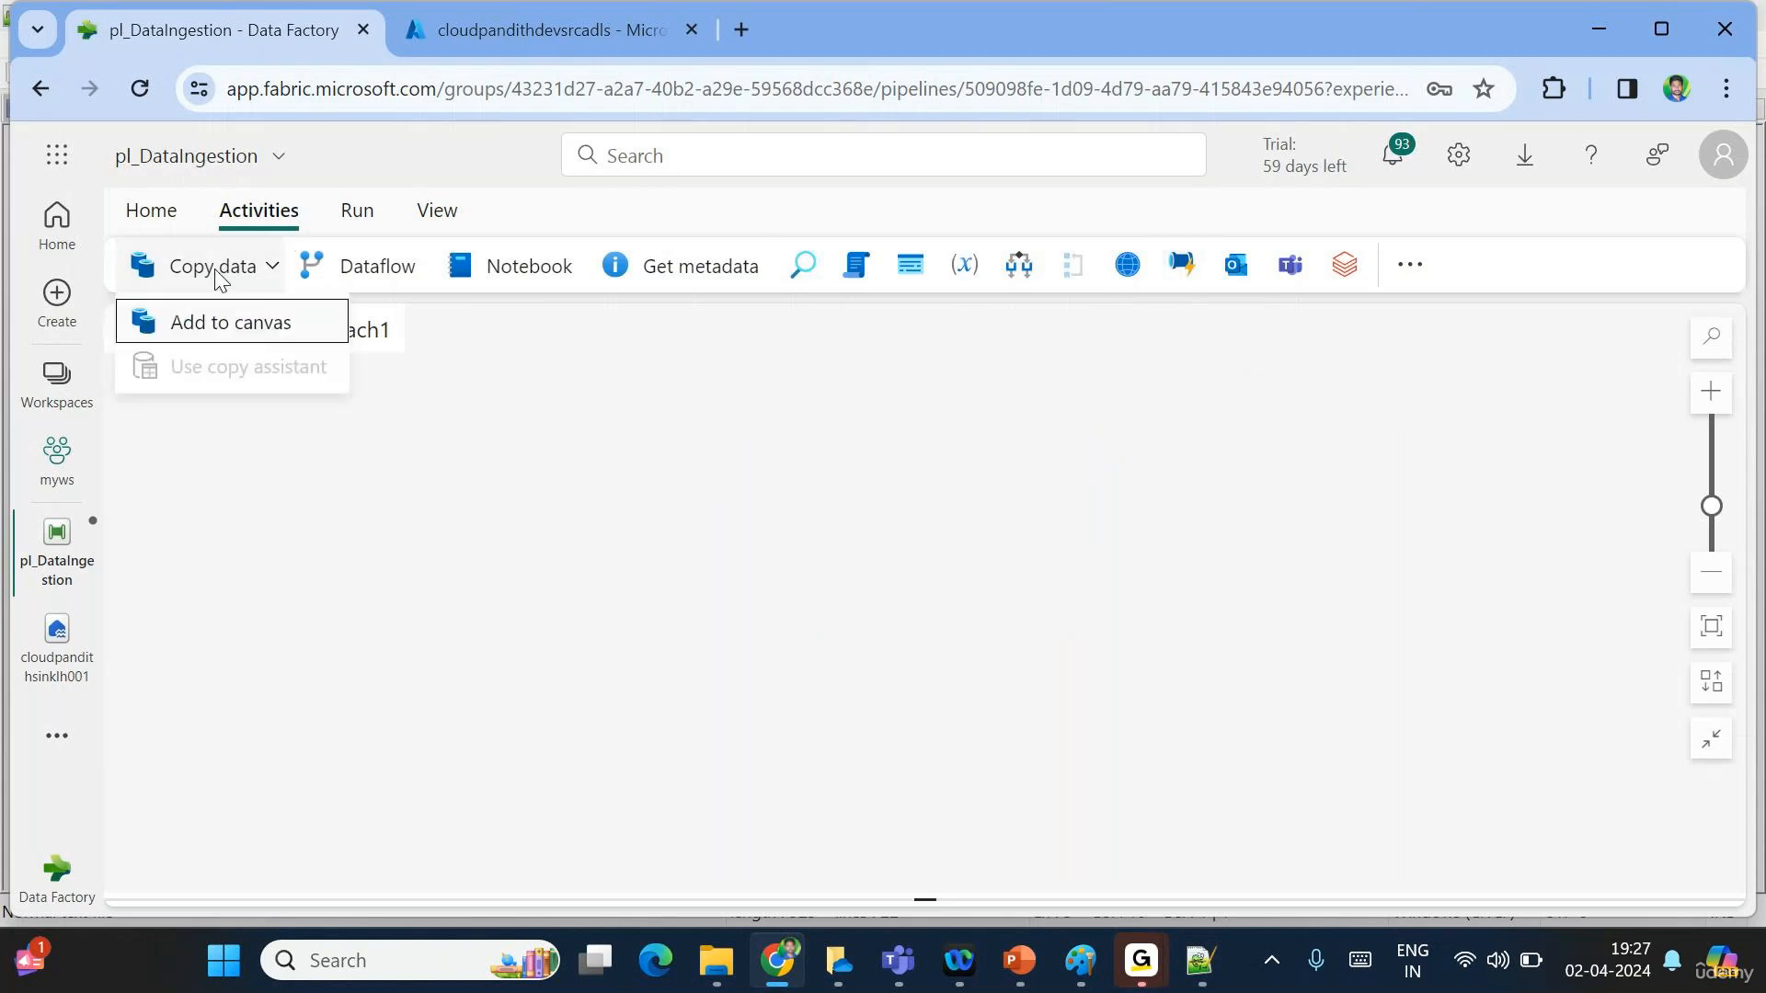
click(226, 322)
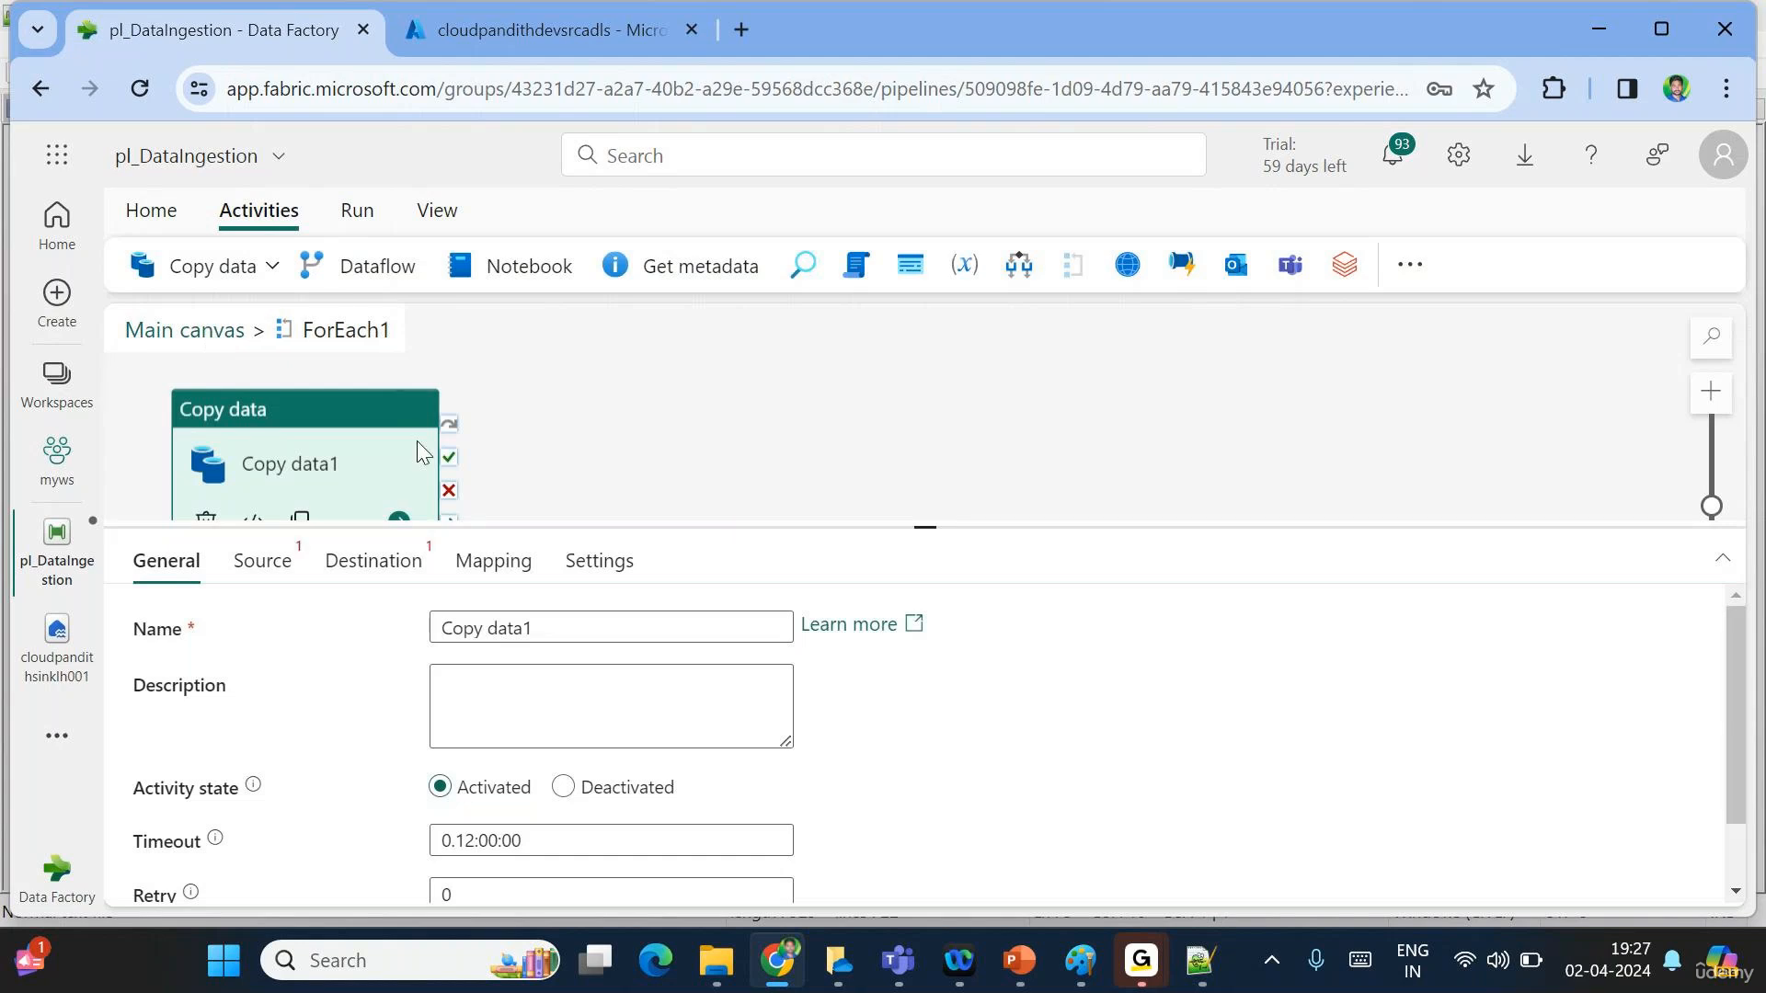
Set the Copy data1 source to an external data store using the ls_adls_updated connection.
click(264, 564)
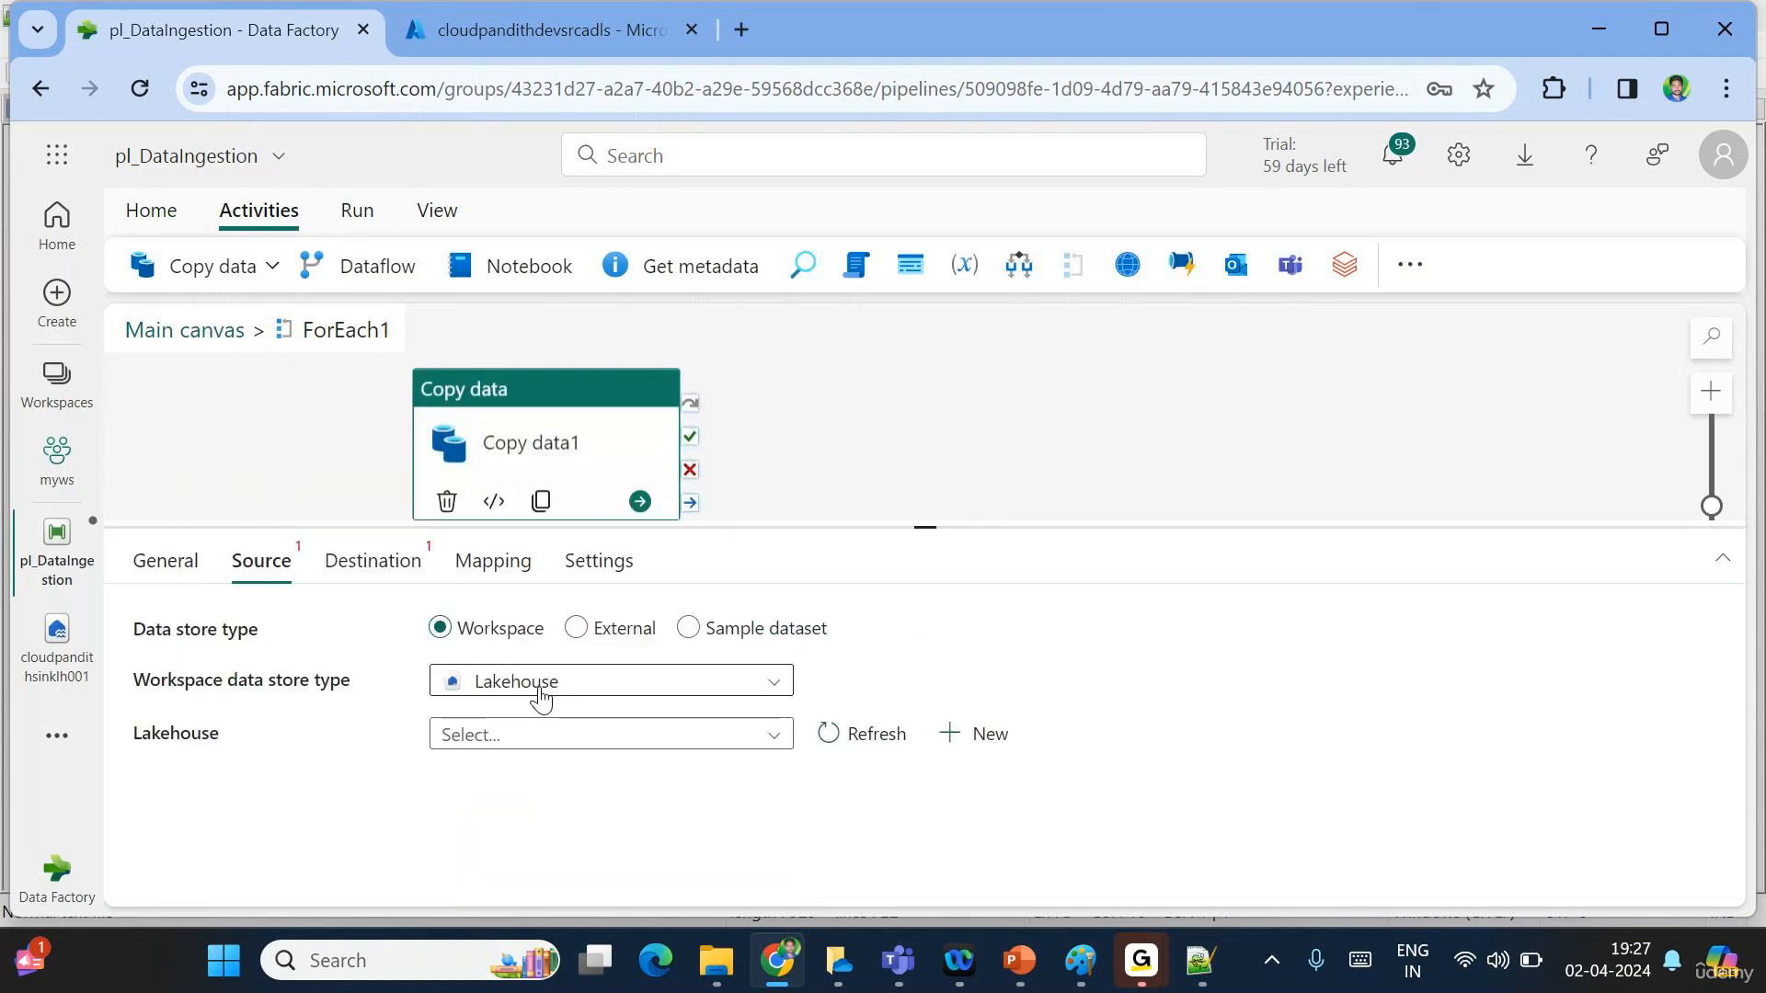
click(576, 627)
click(563, 685)
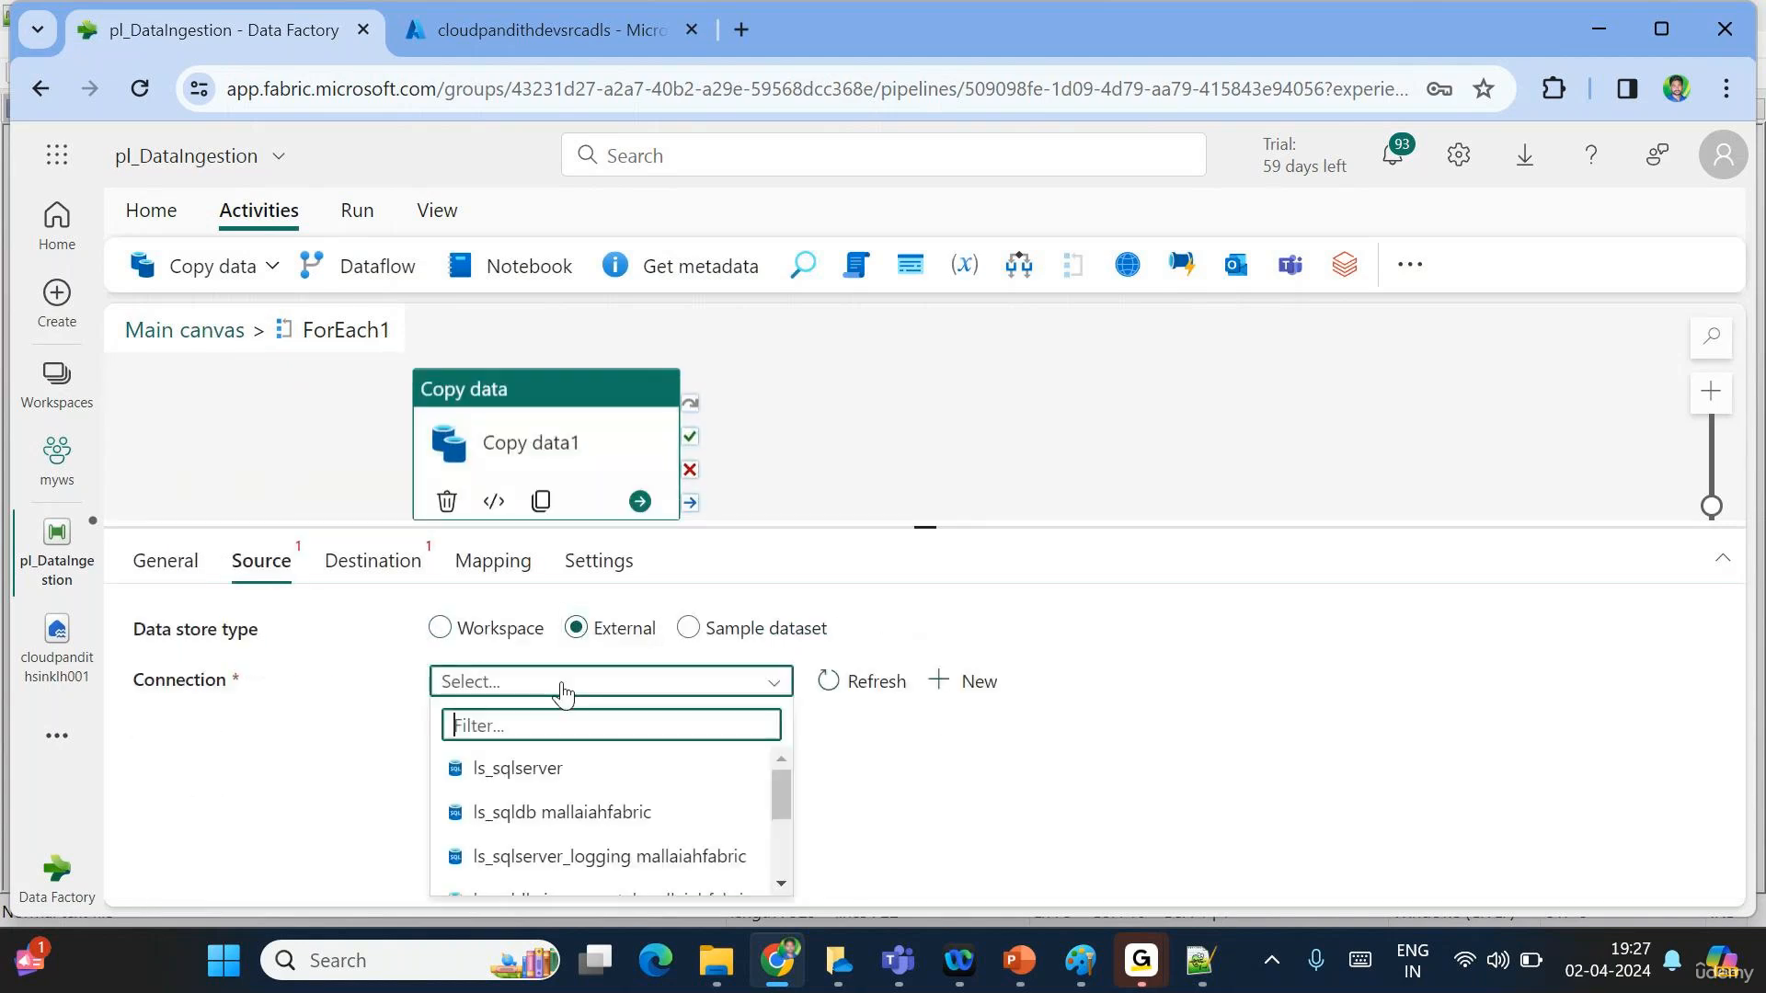
text(ls_adl)
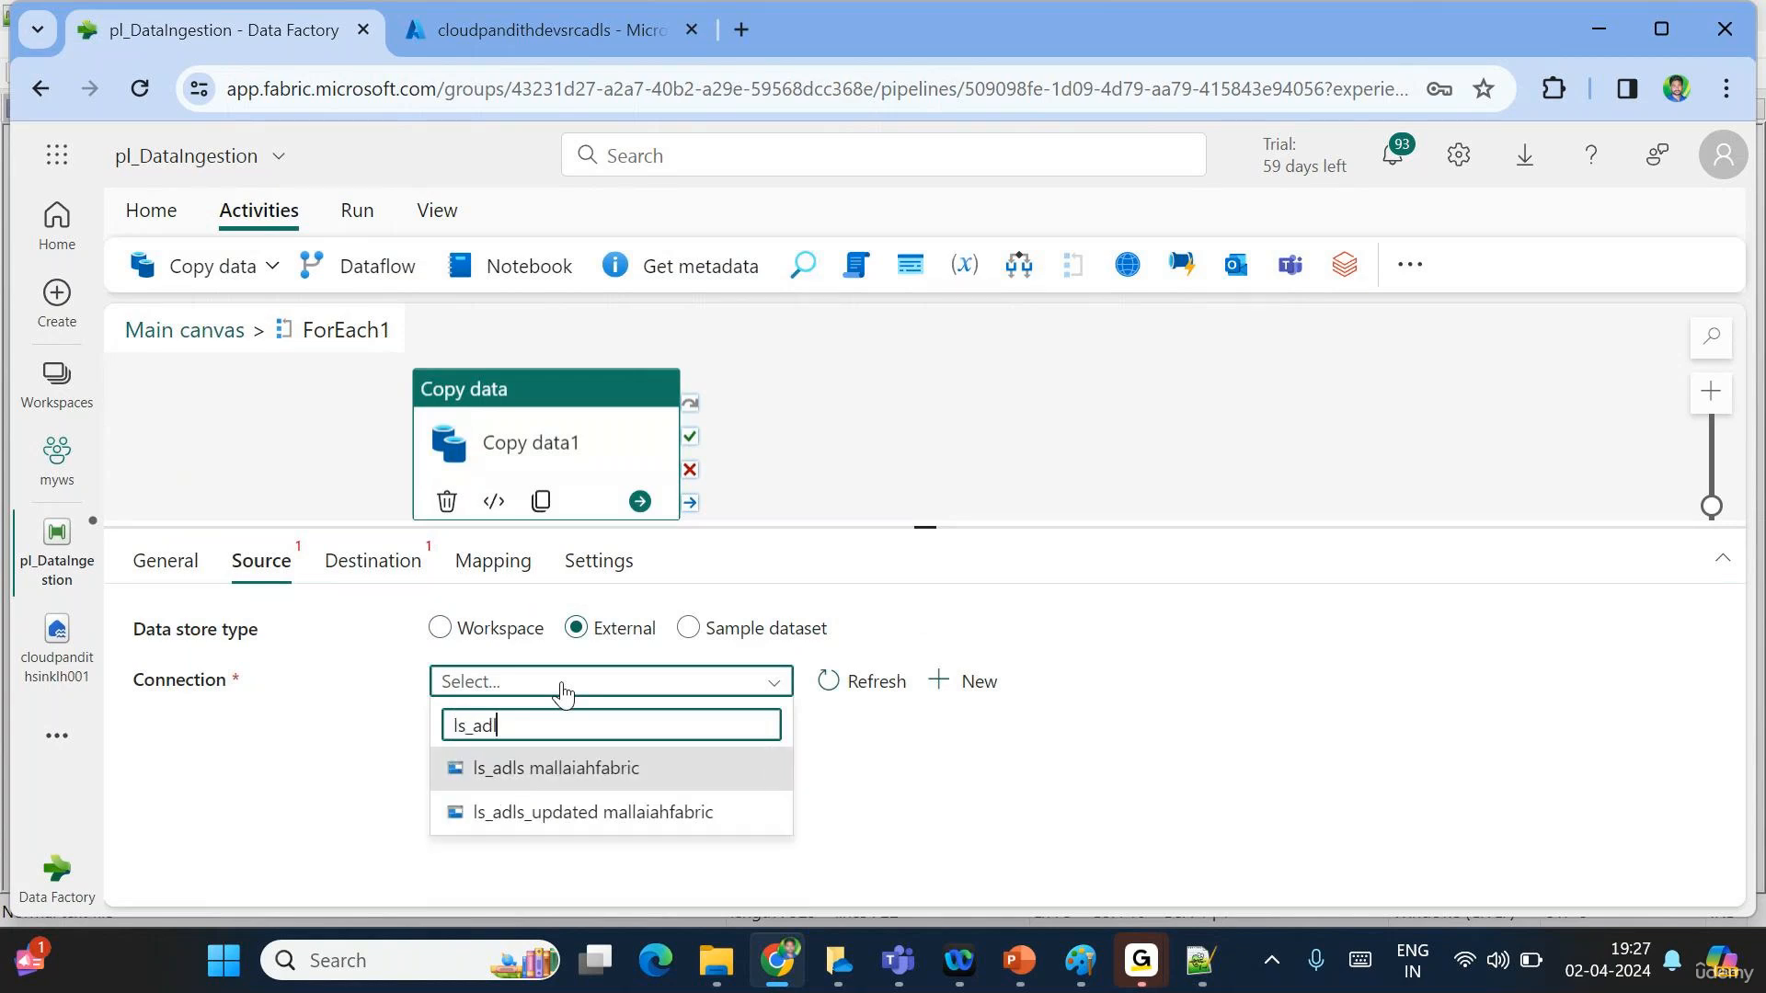
click(602, 813)
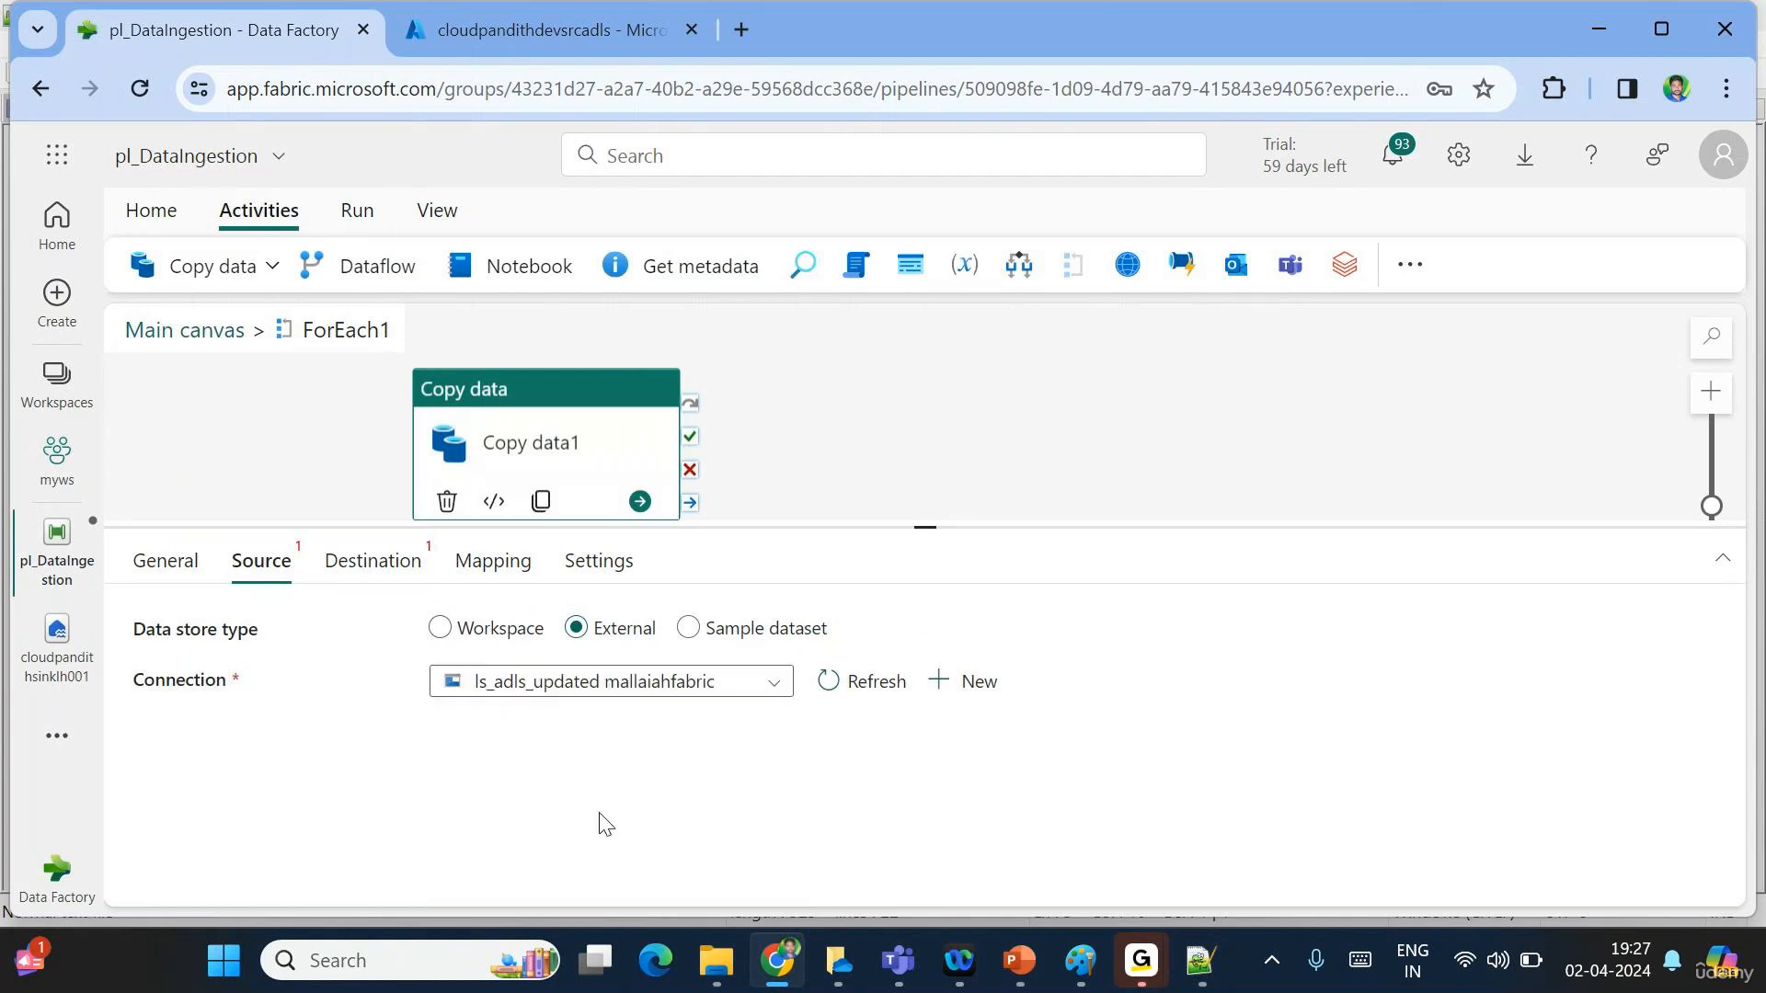
Browse the source storage and choose the global folder as the file path's file system.
scroll(653, 740, down, 1)
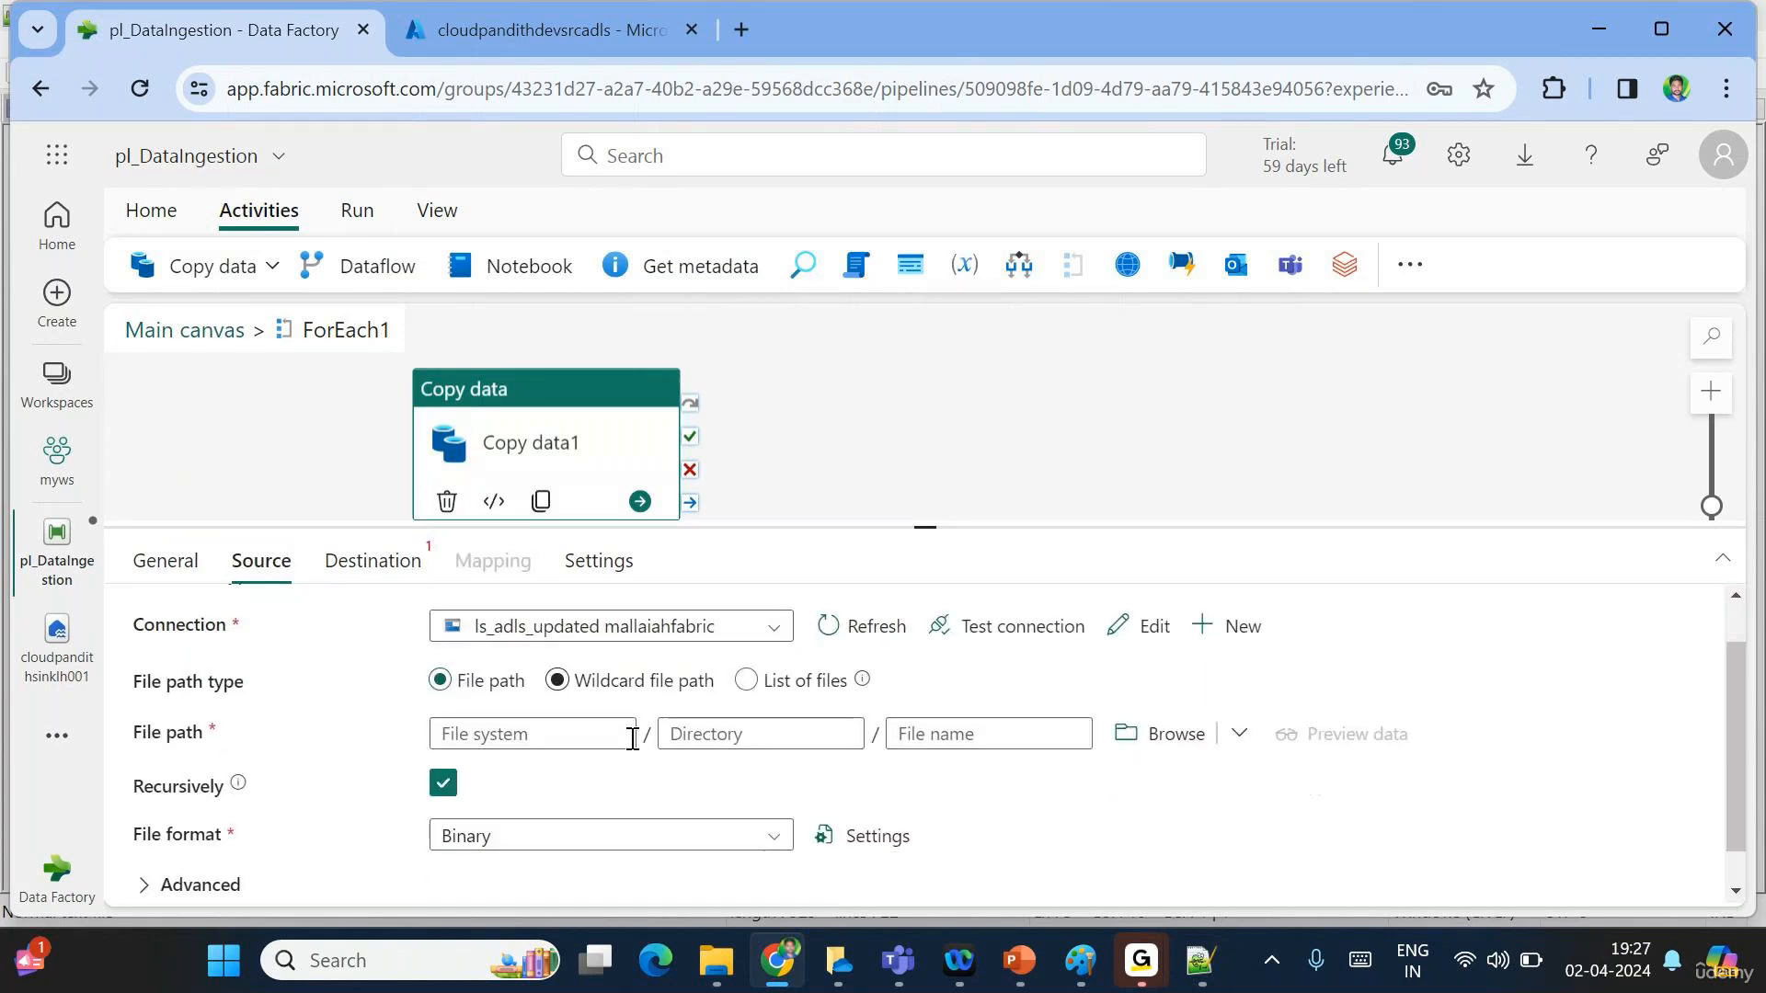
click(1176, 745)
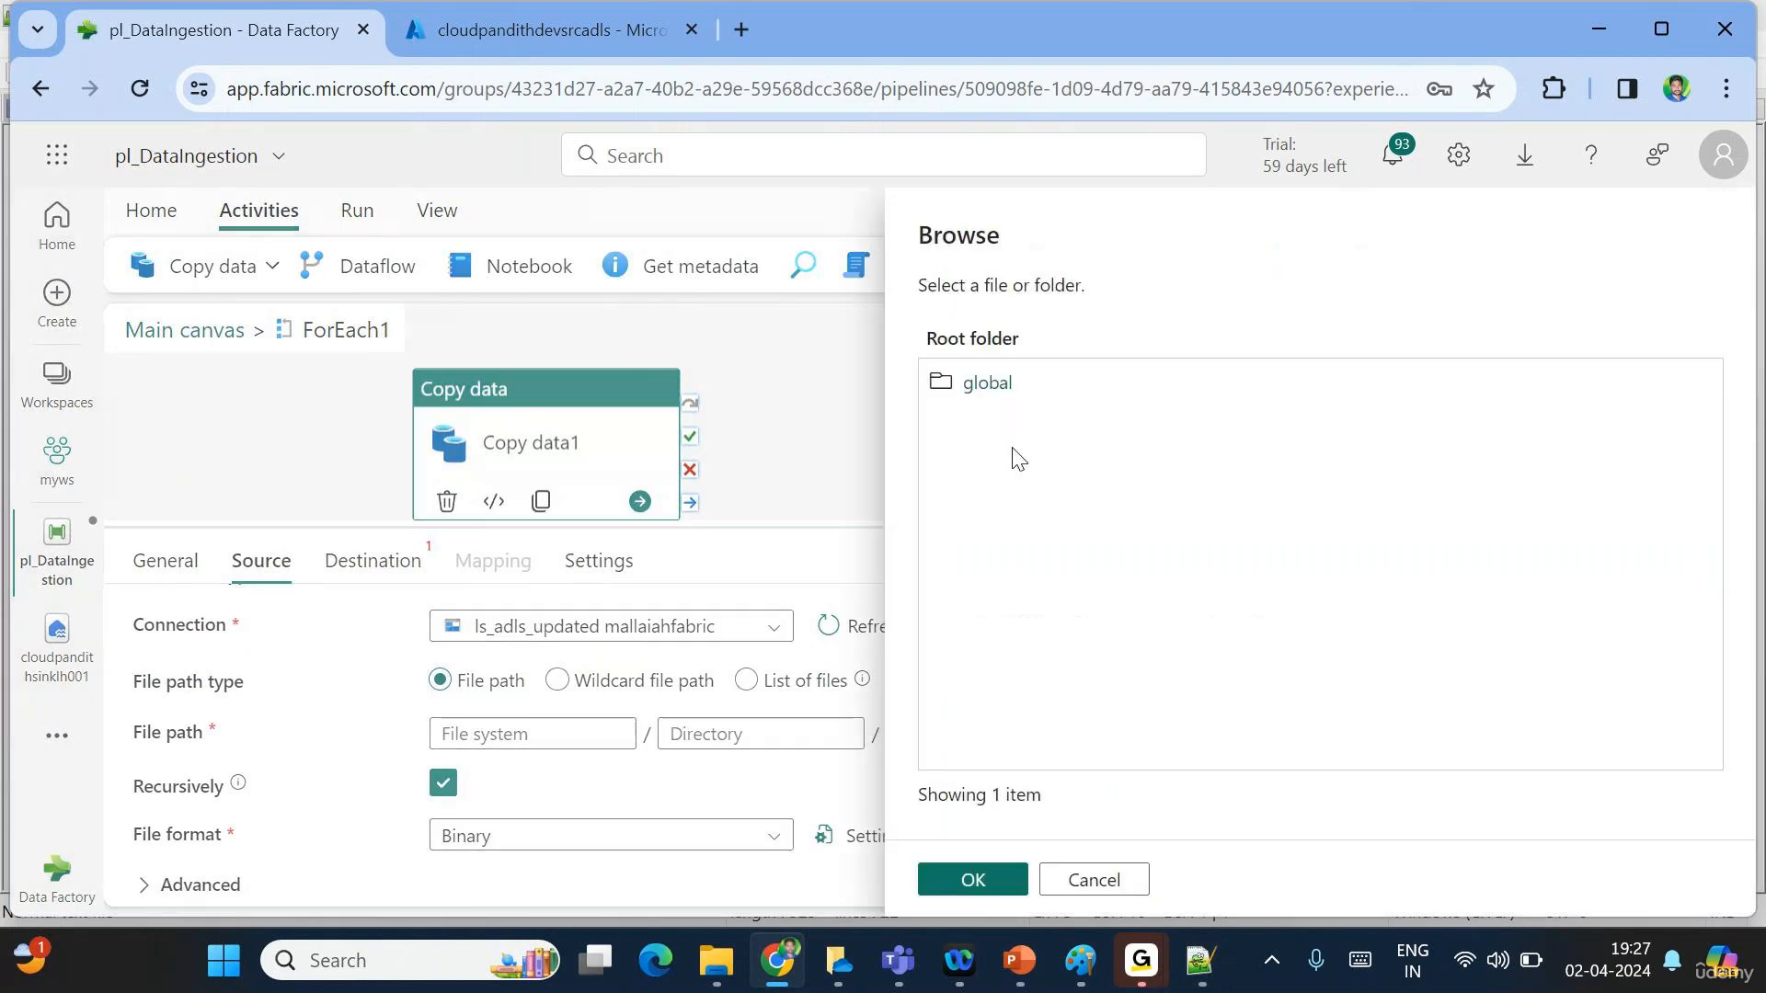
click(986, 382)
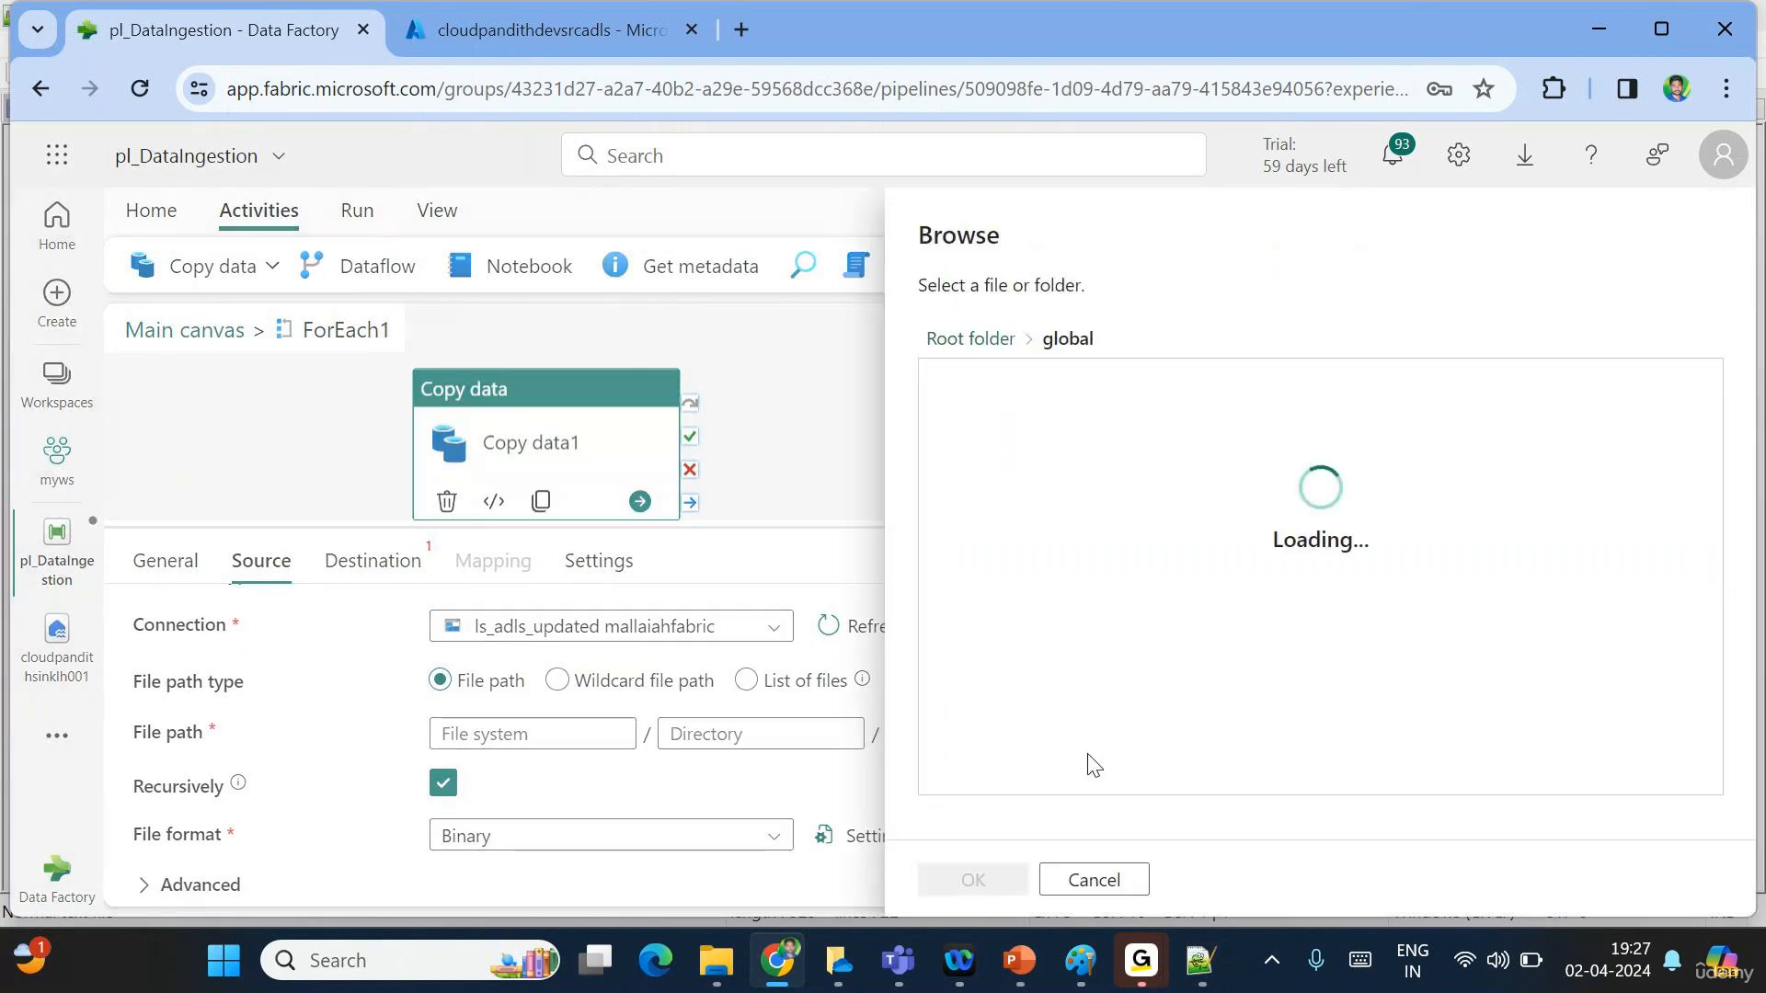
click(975, 880)
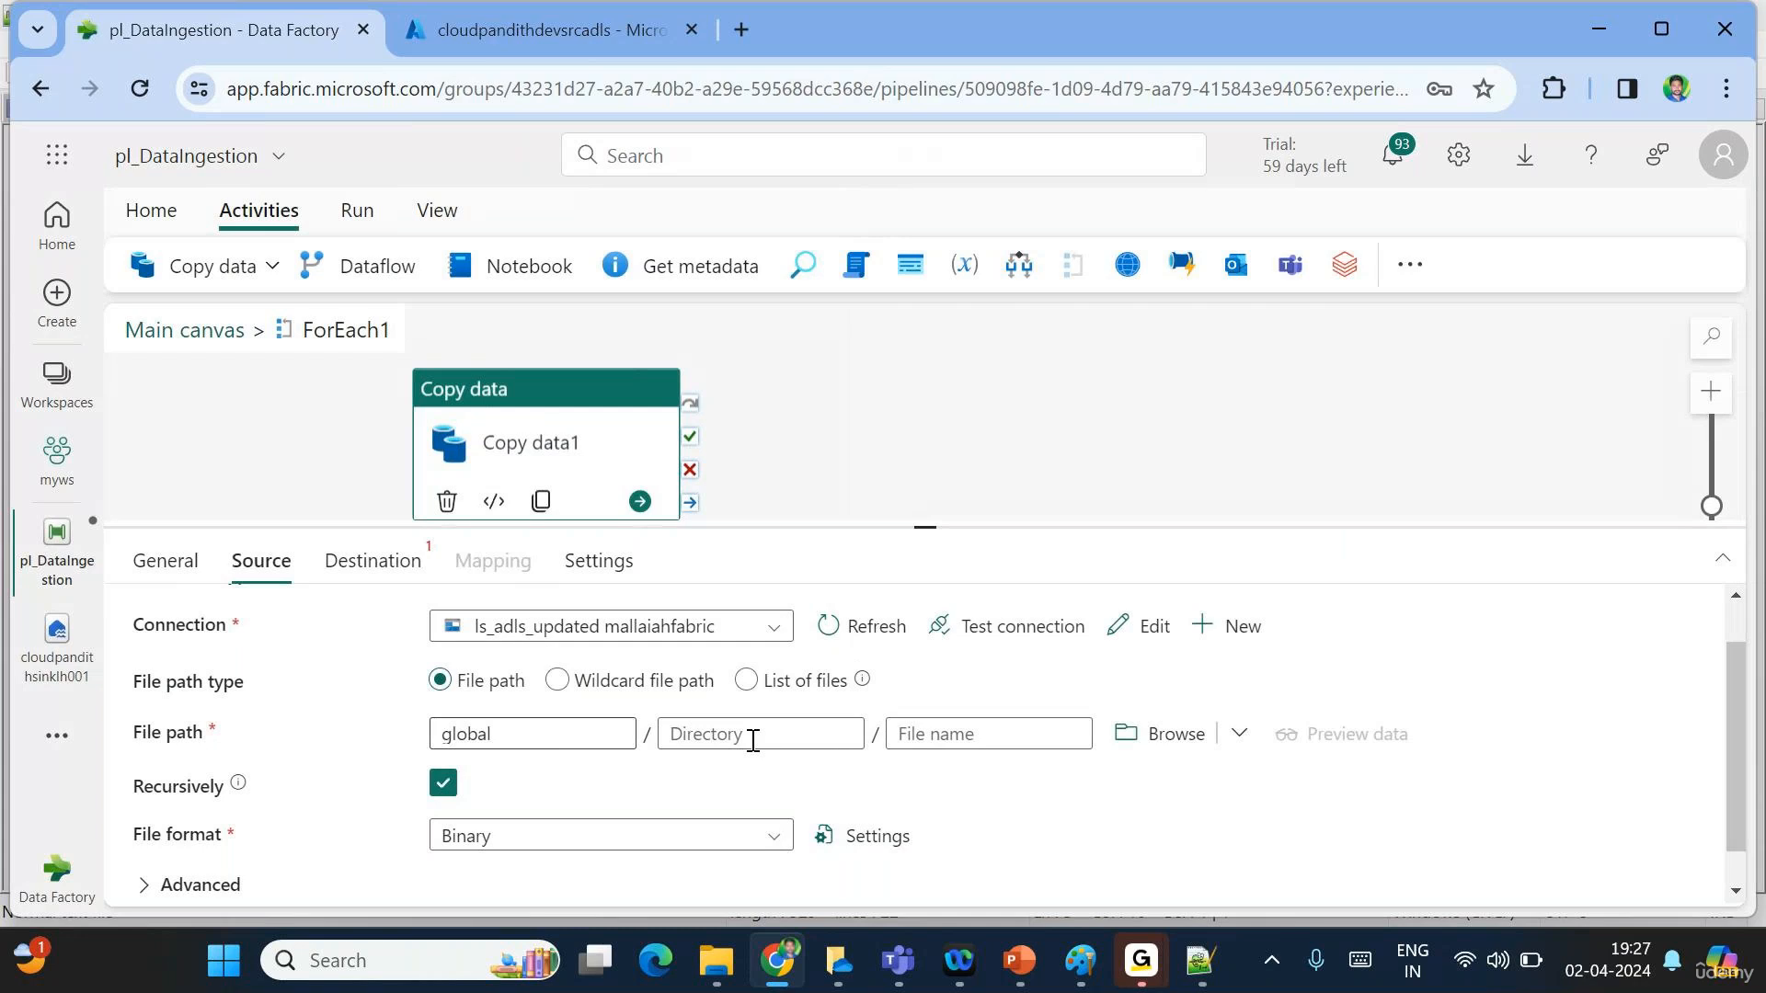
click(936, 734)
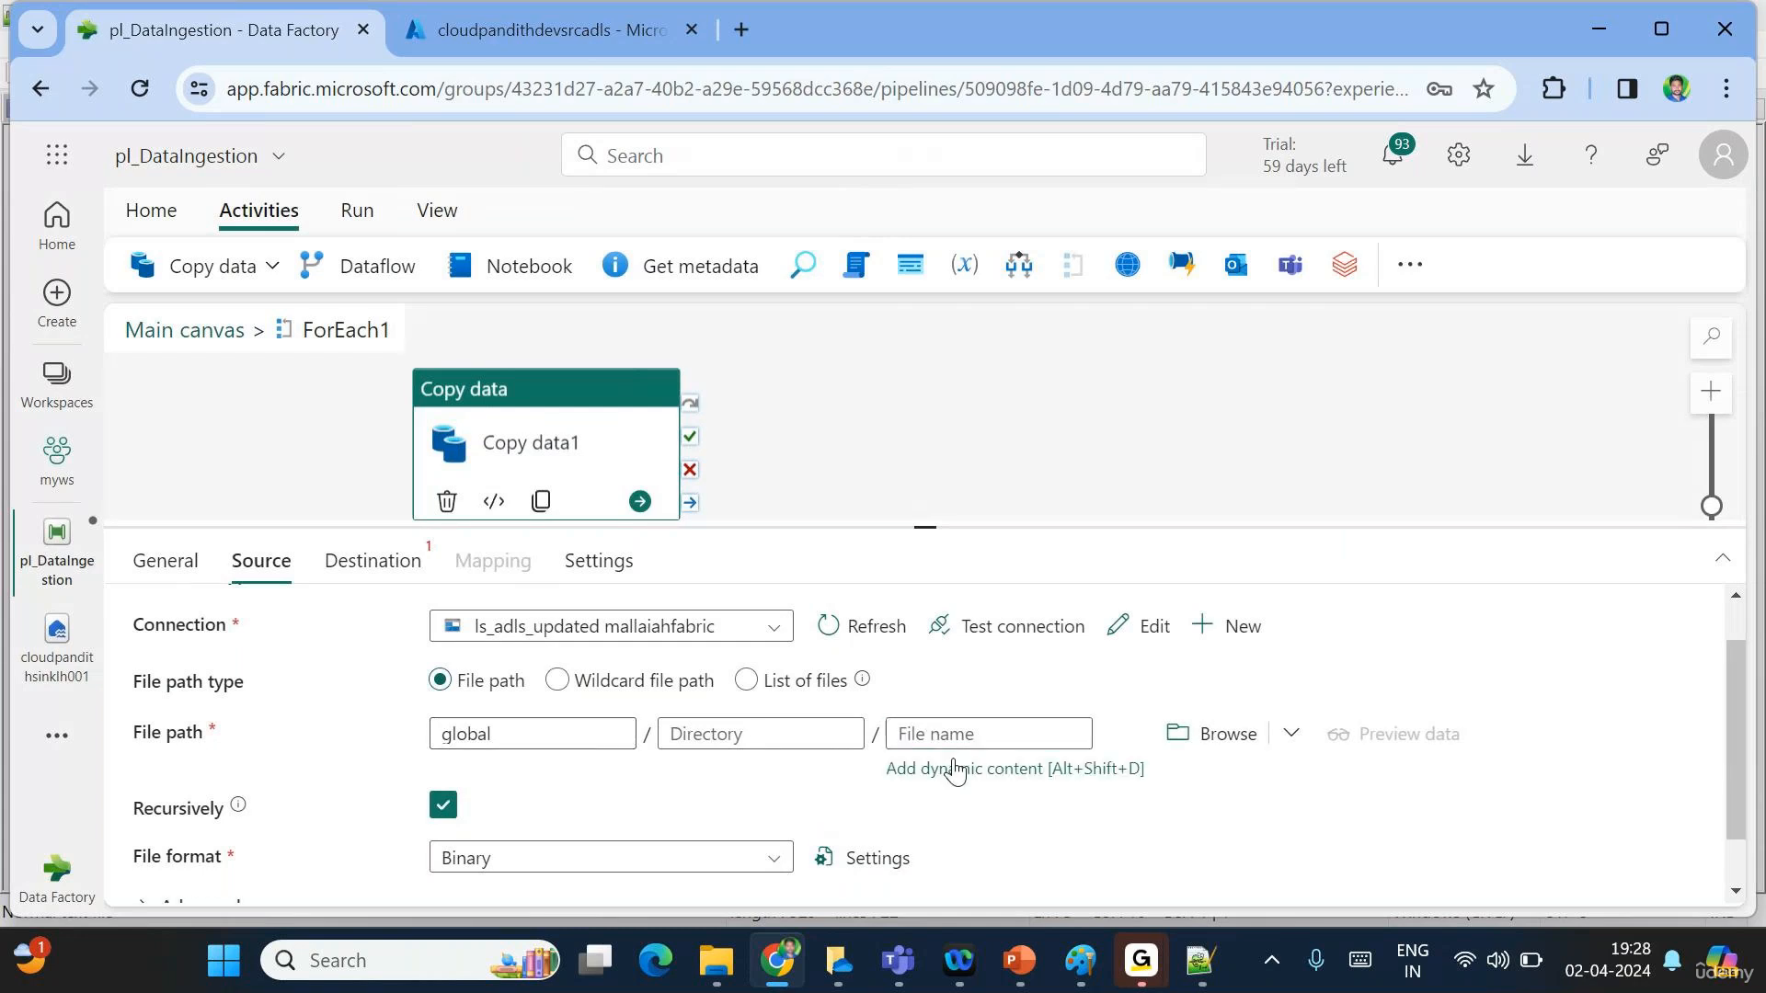
click(952, 769)
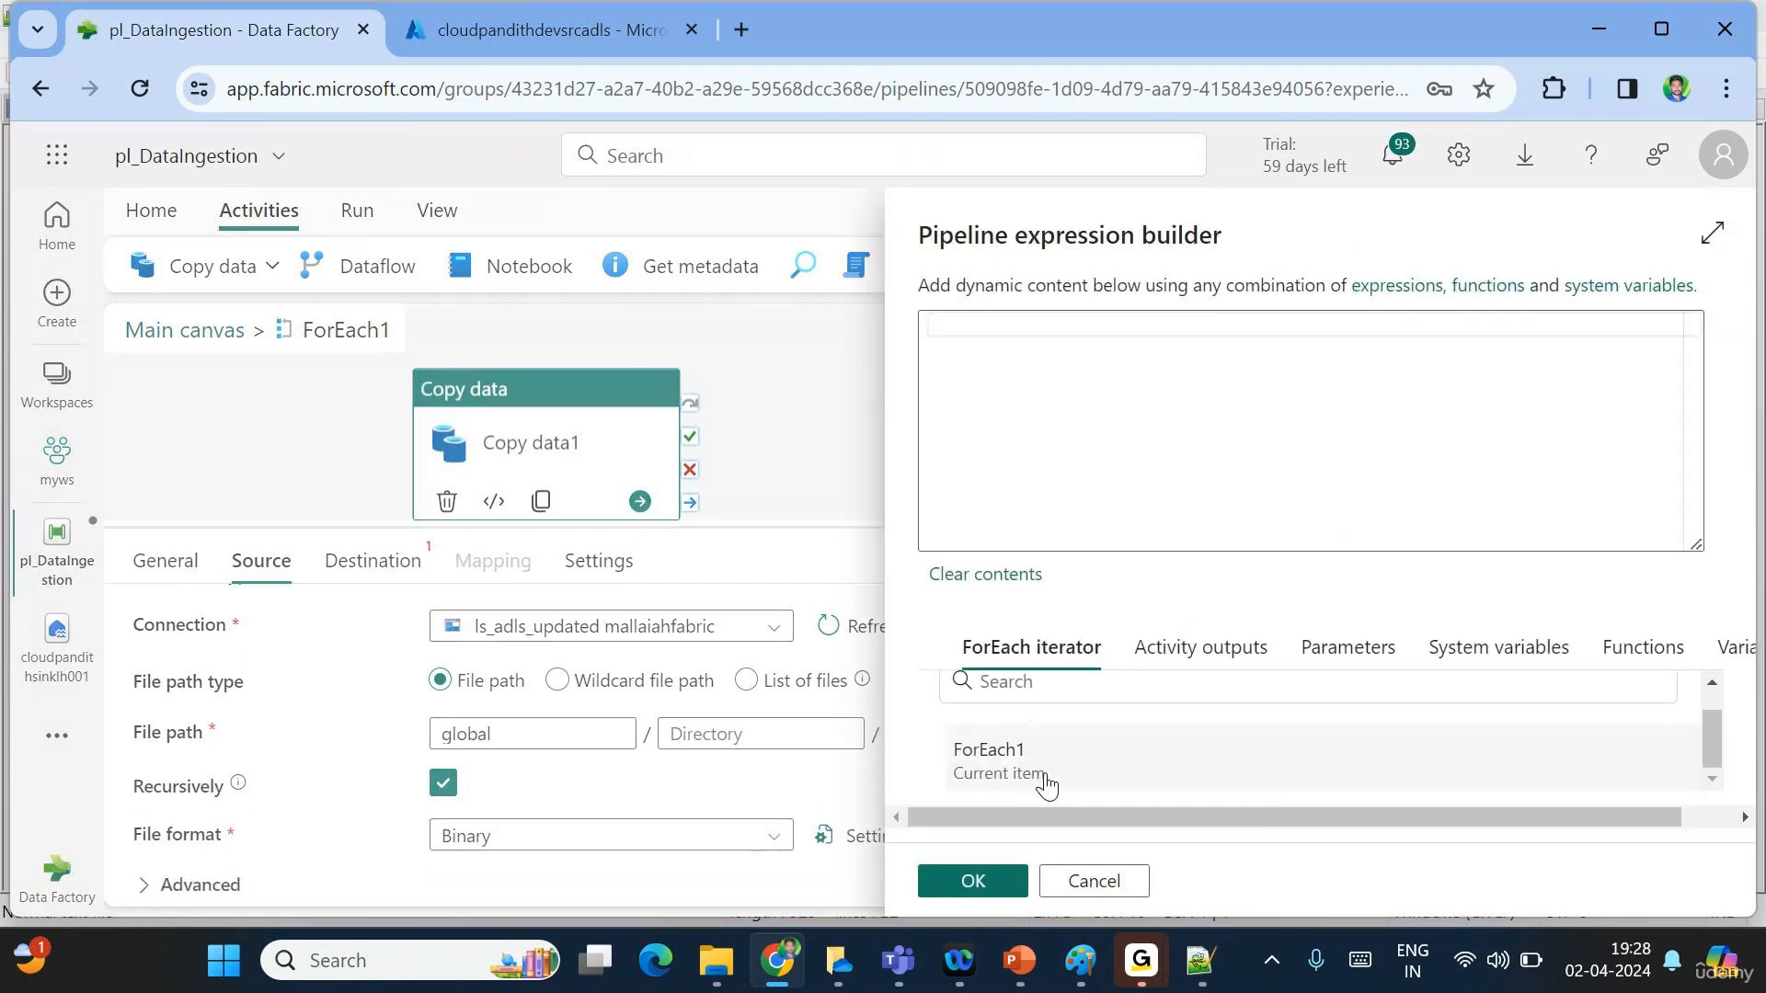
click(1046, 781)
click(1041, 335)
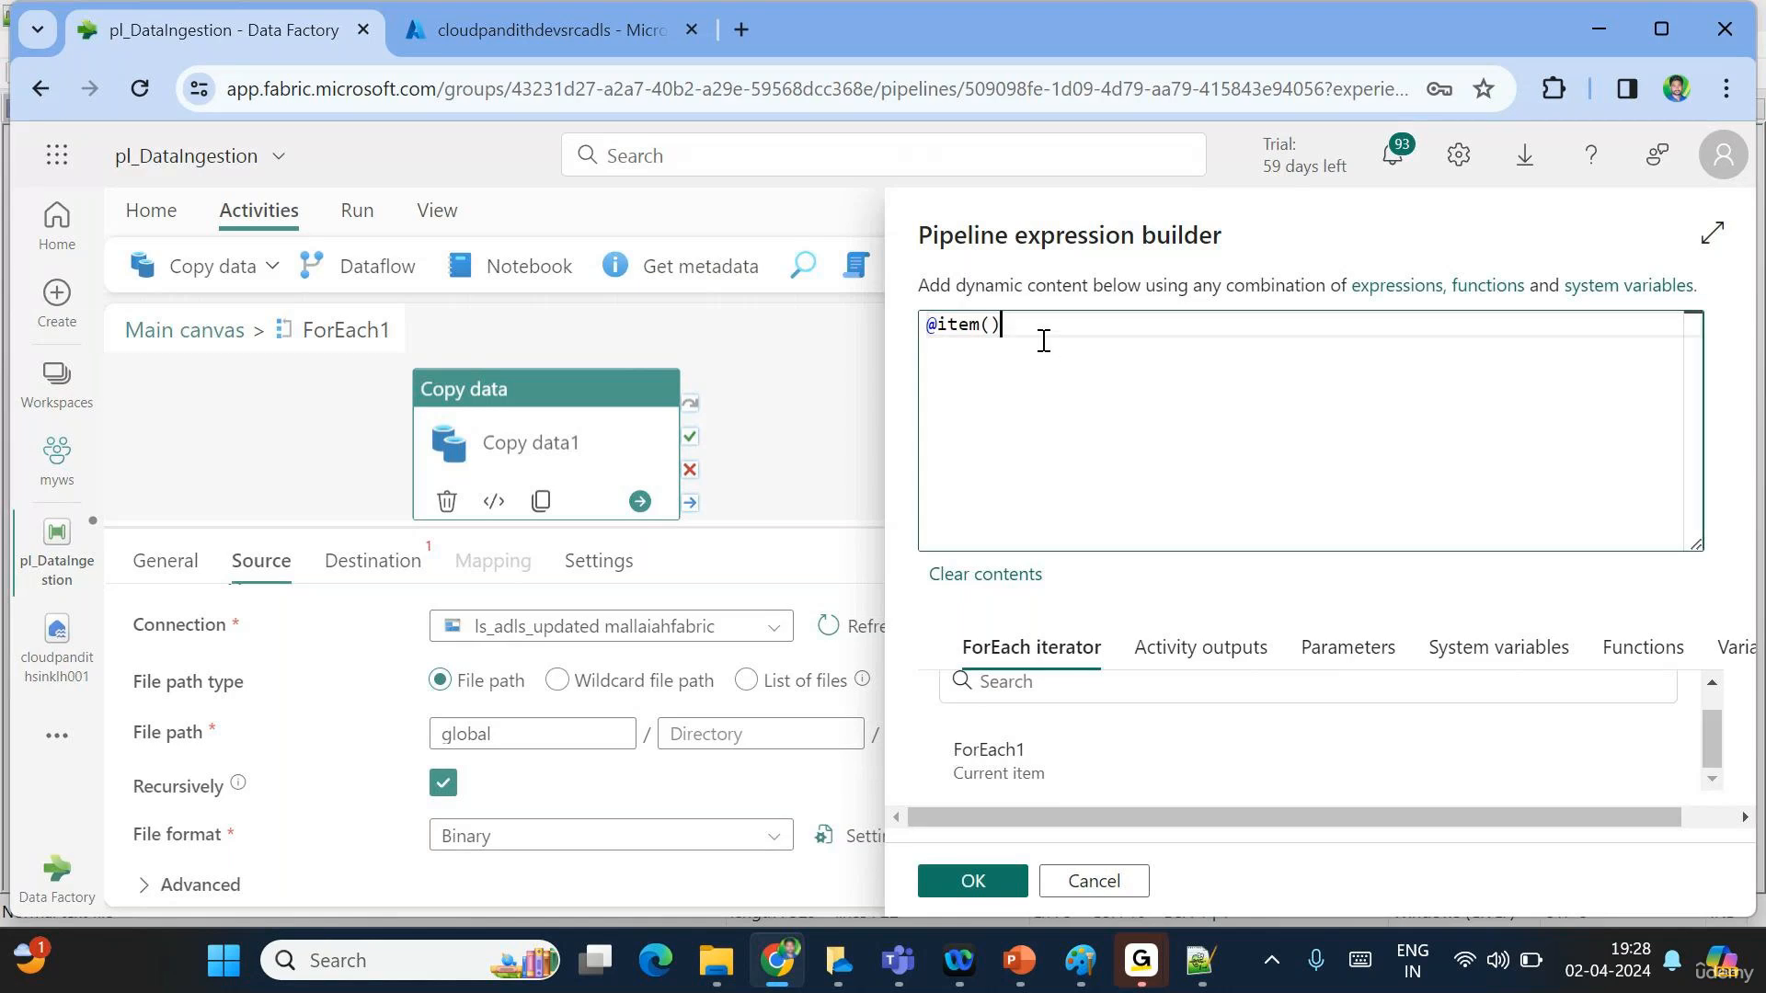
text(.name)
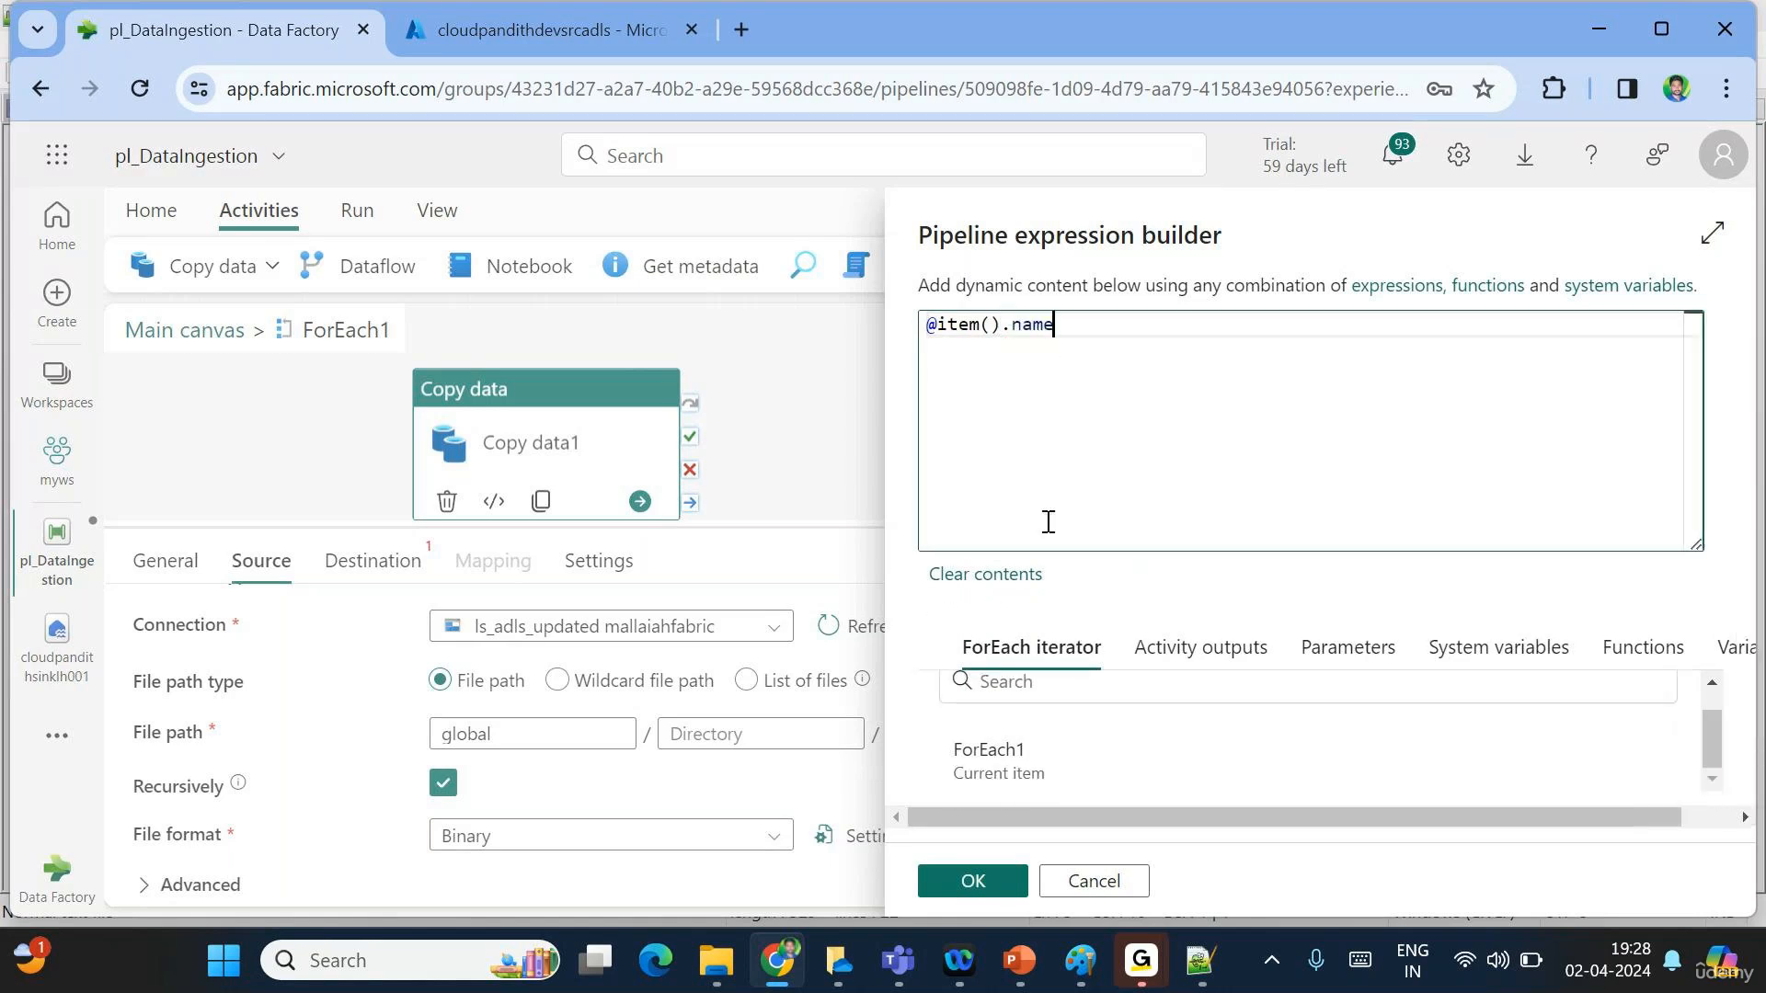
click(971, 880)
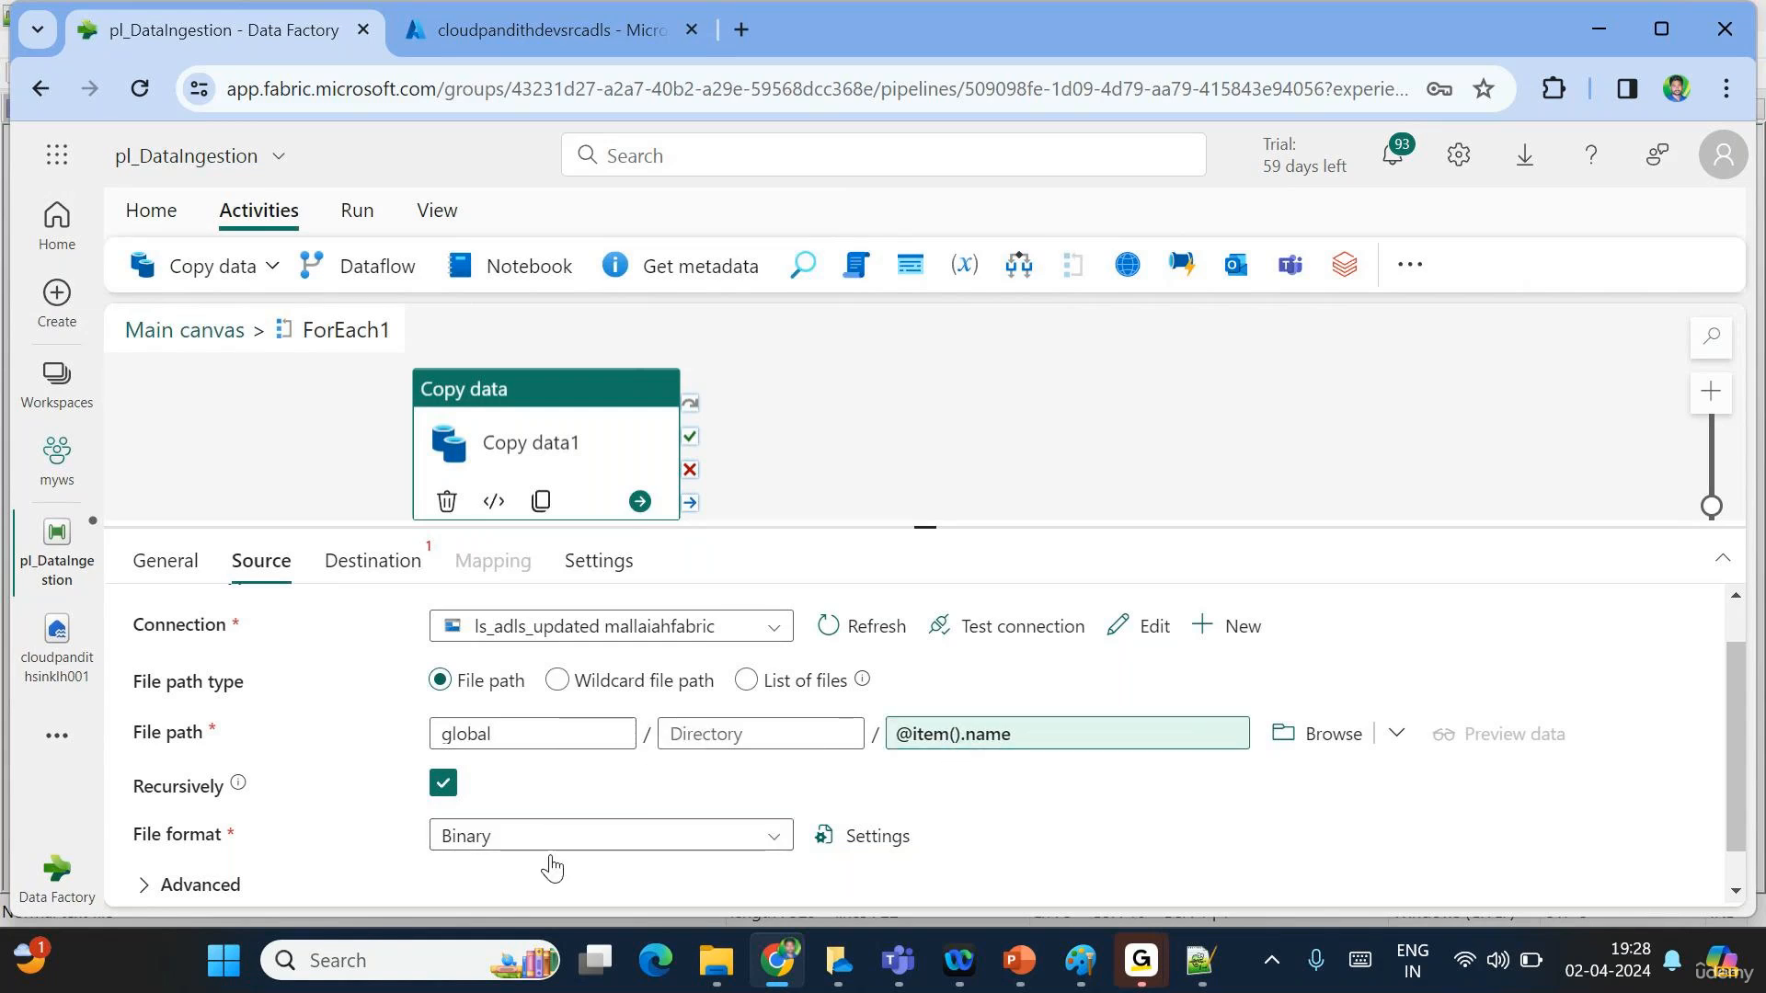
Set the copy destination to the workspace lakehouse cloudpandithsinklh001 with Files as the root folder.
click(371, 566)
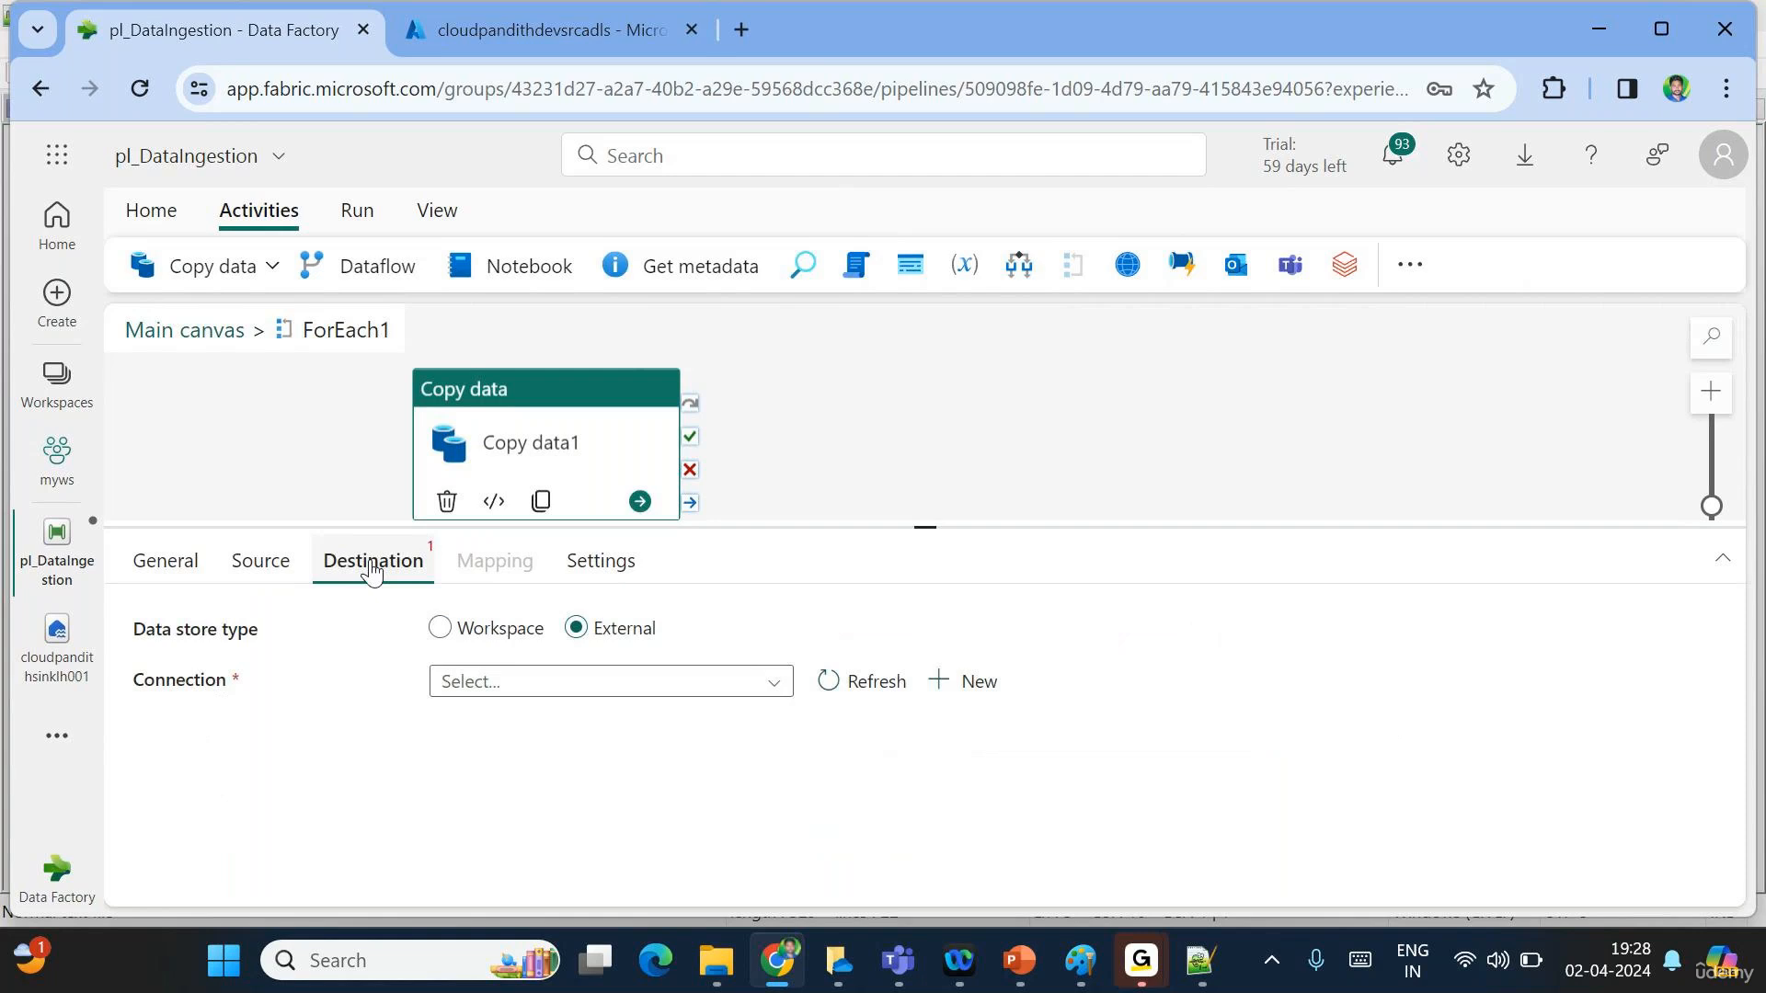
click(446, 639)
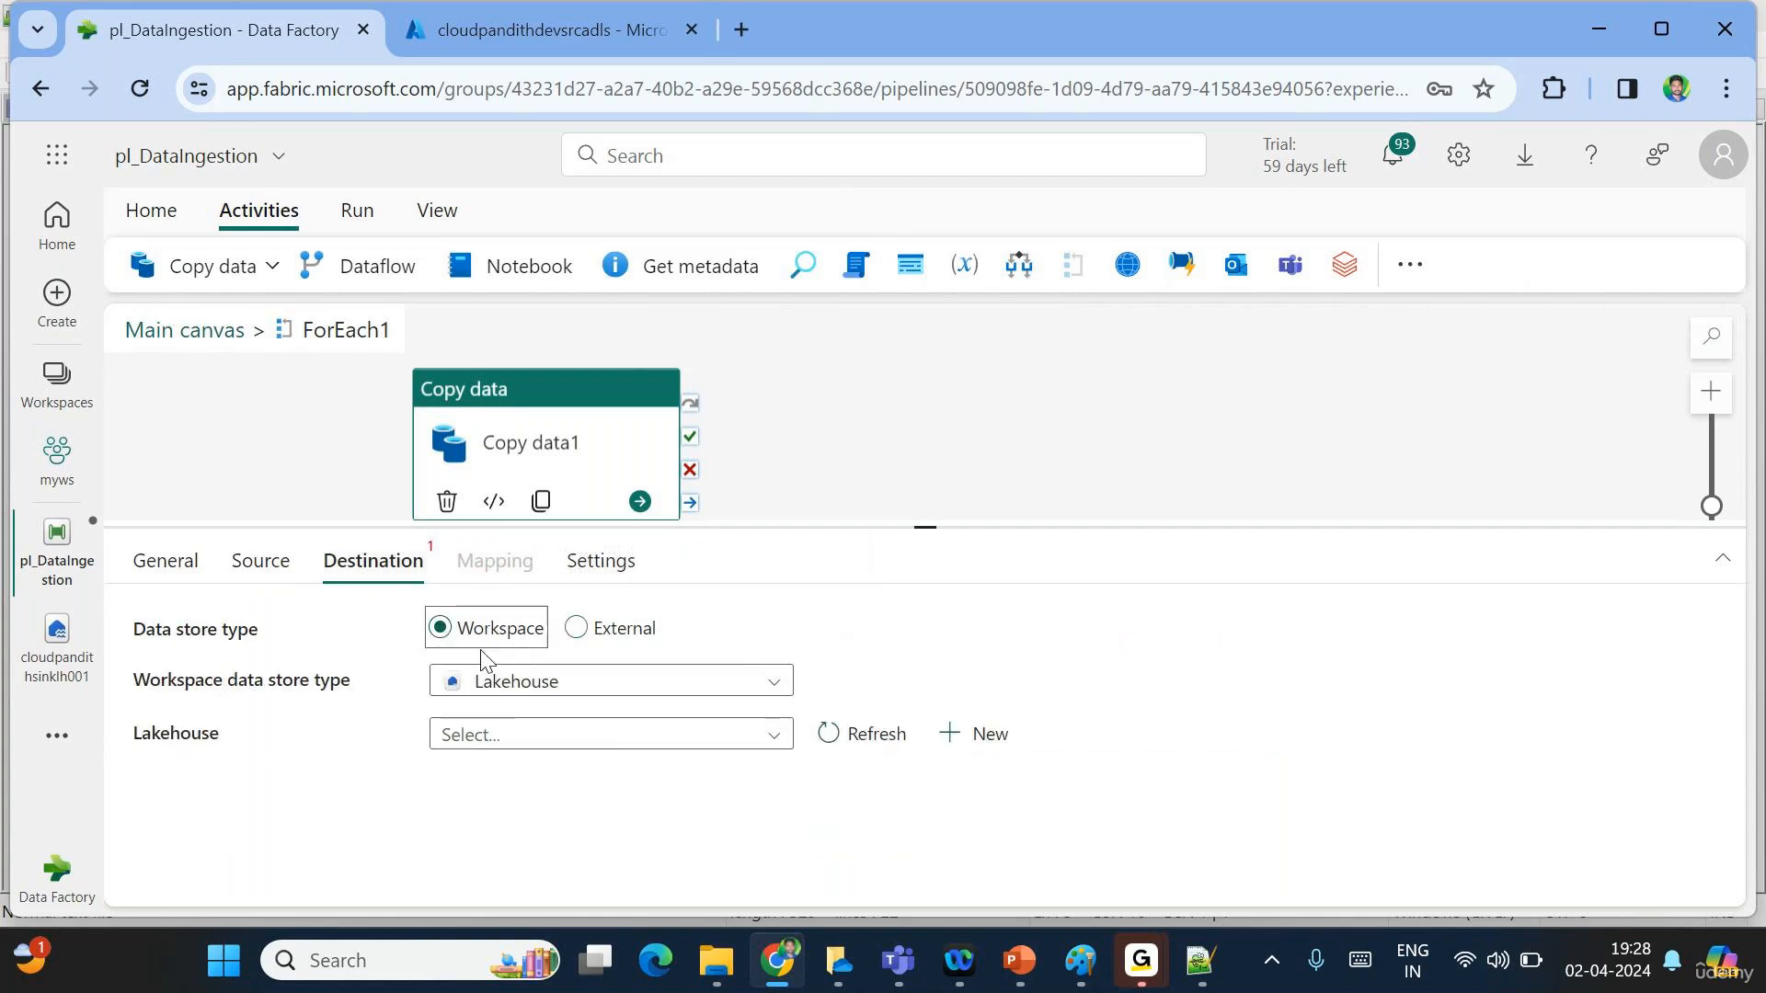
click(483, 743)
click(550, 820)
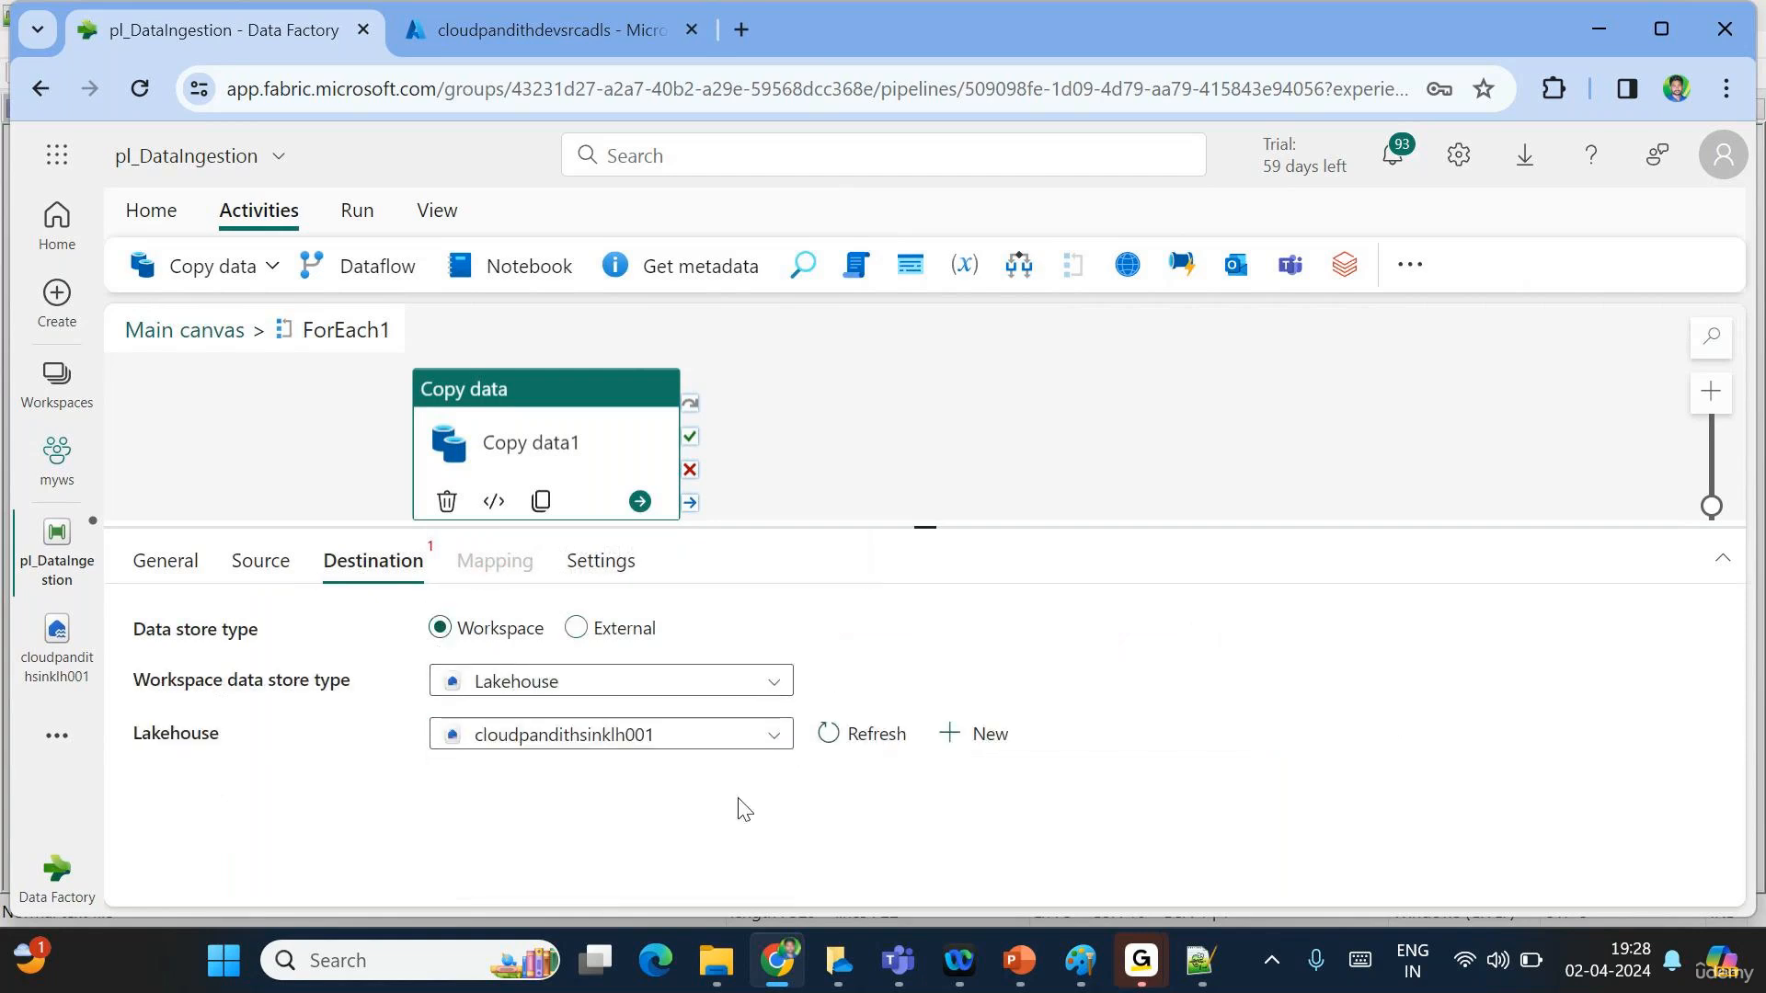
scroll(740, 809, down, 1)
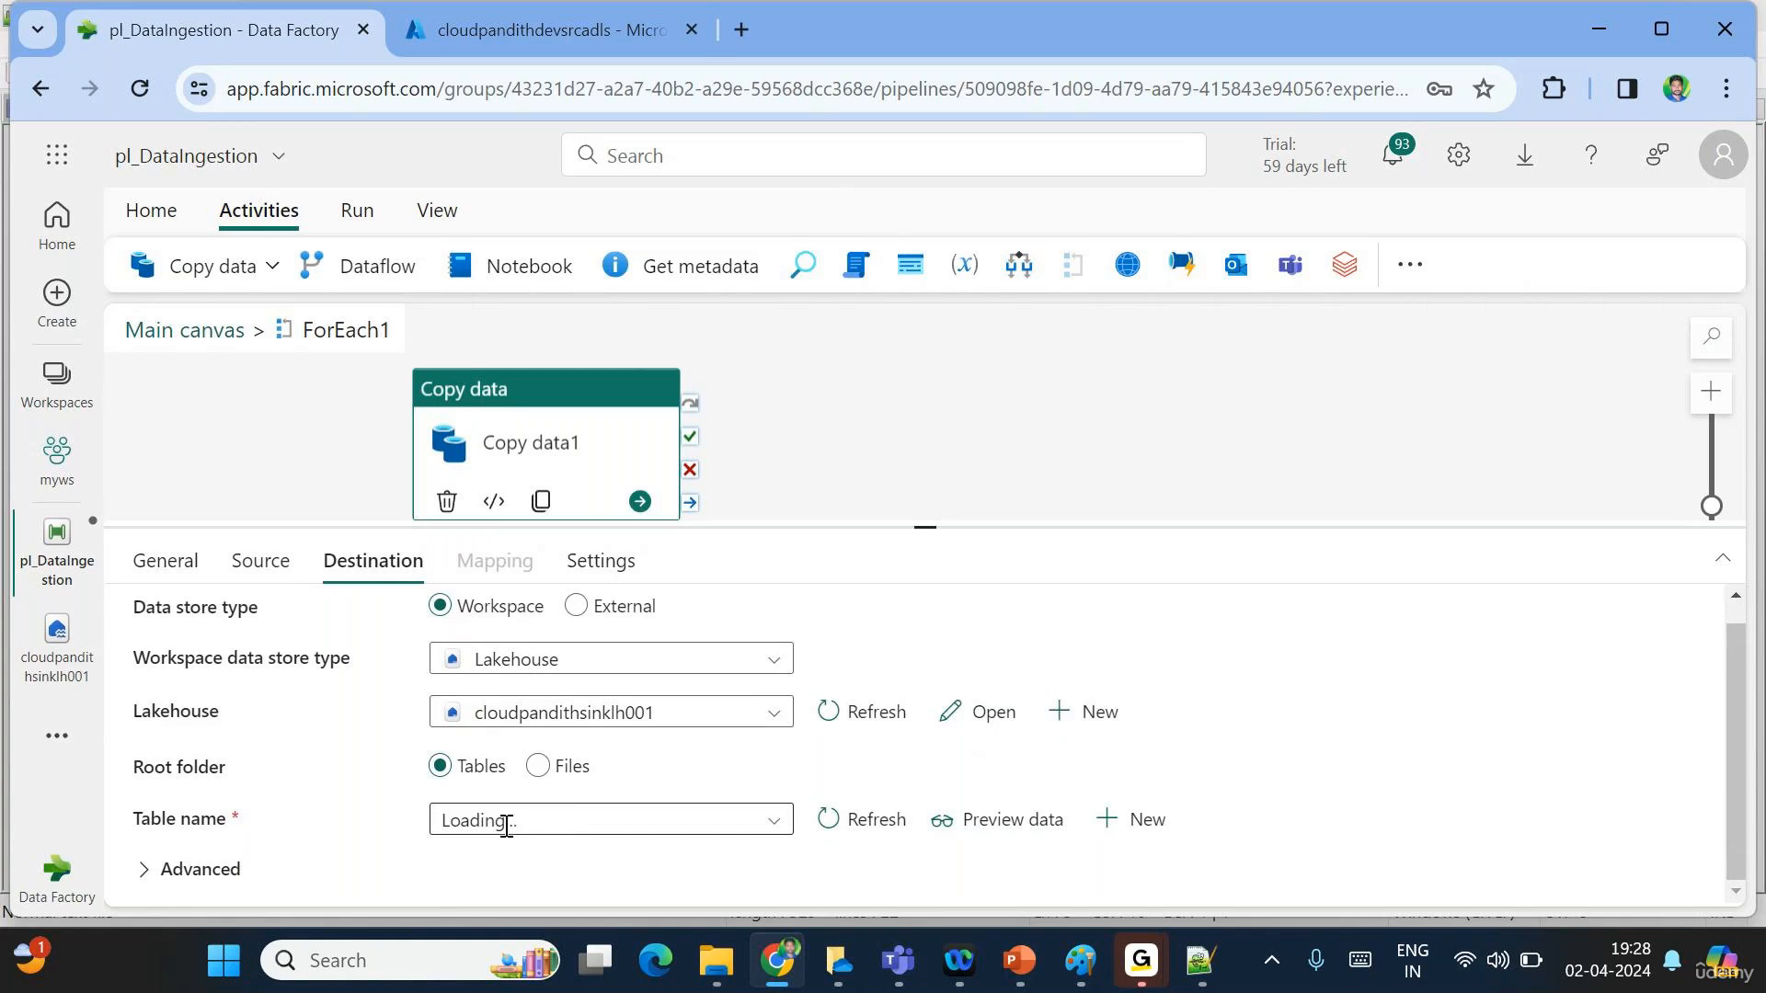
click(539, 766)
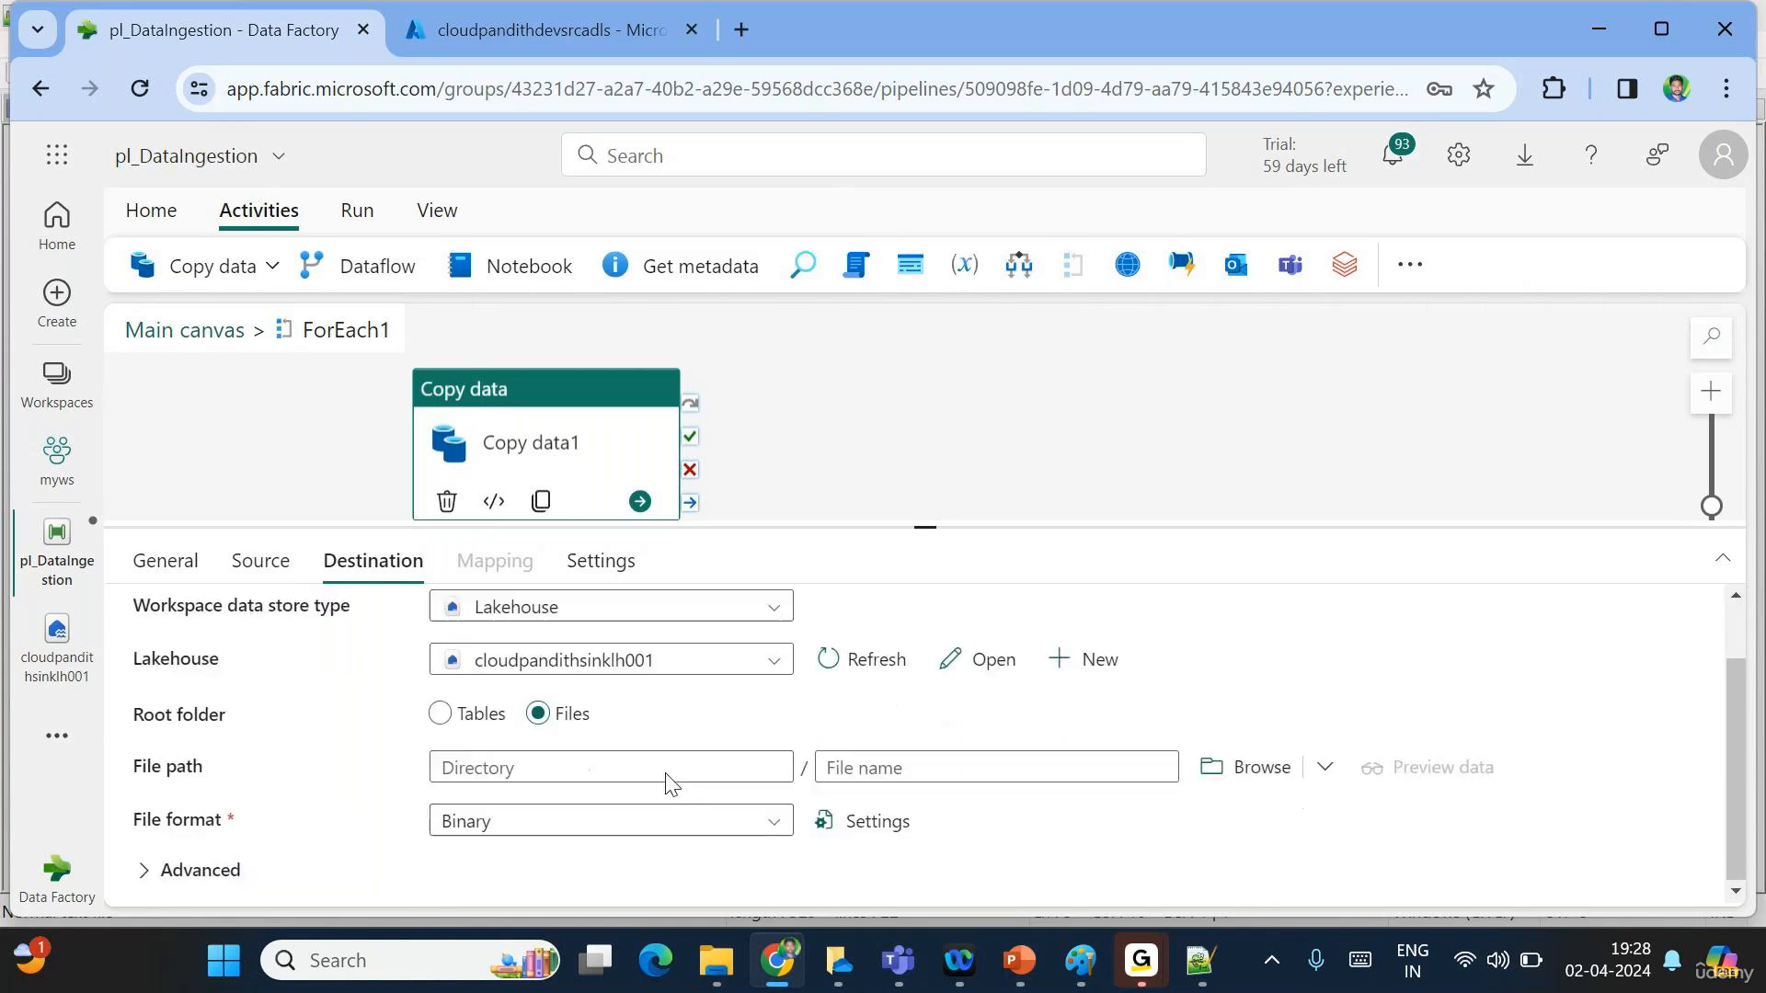
click(615, 772)
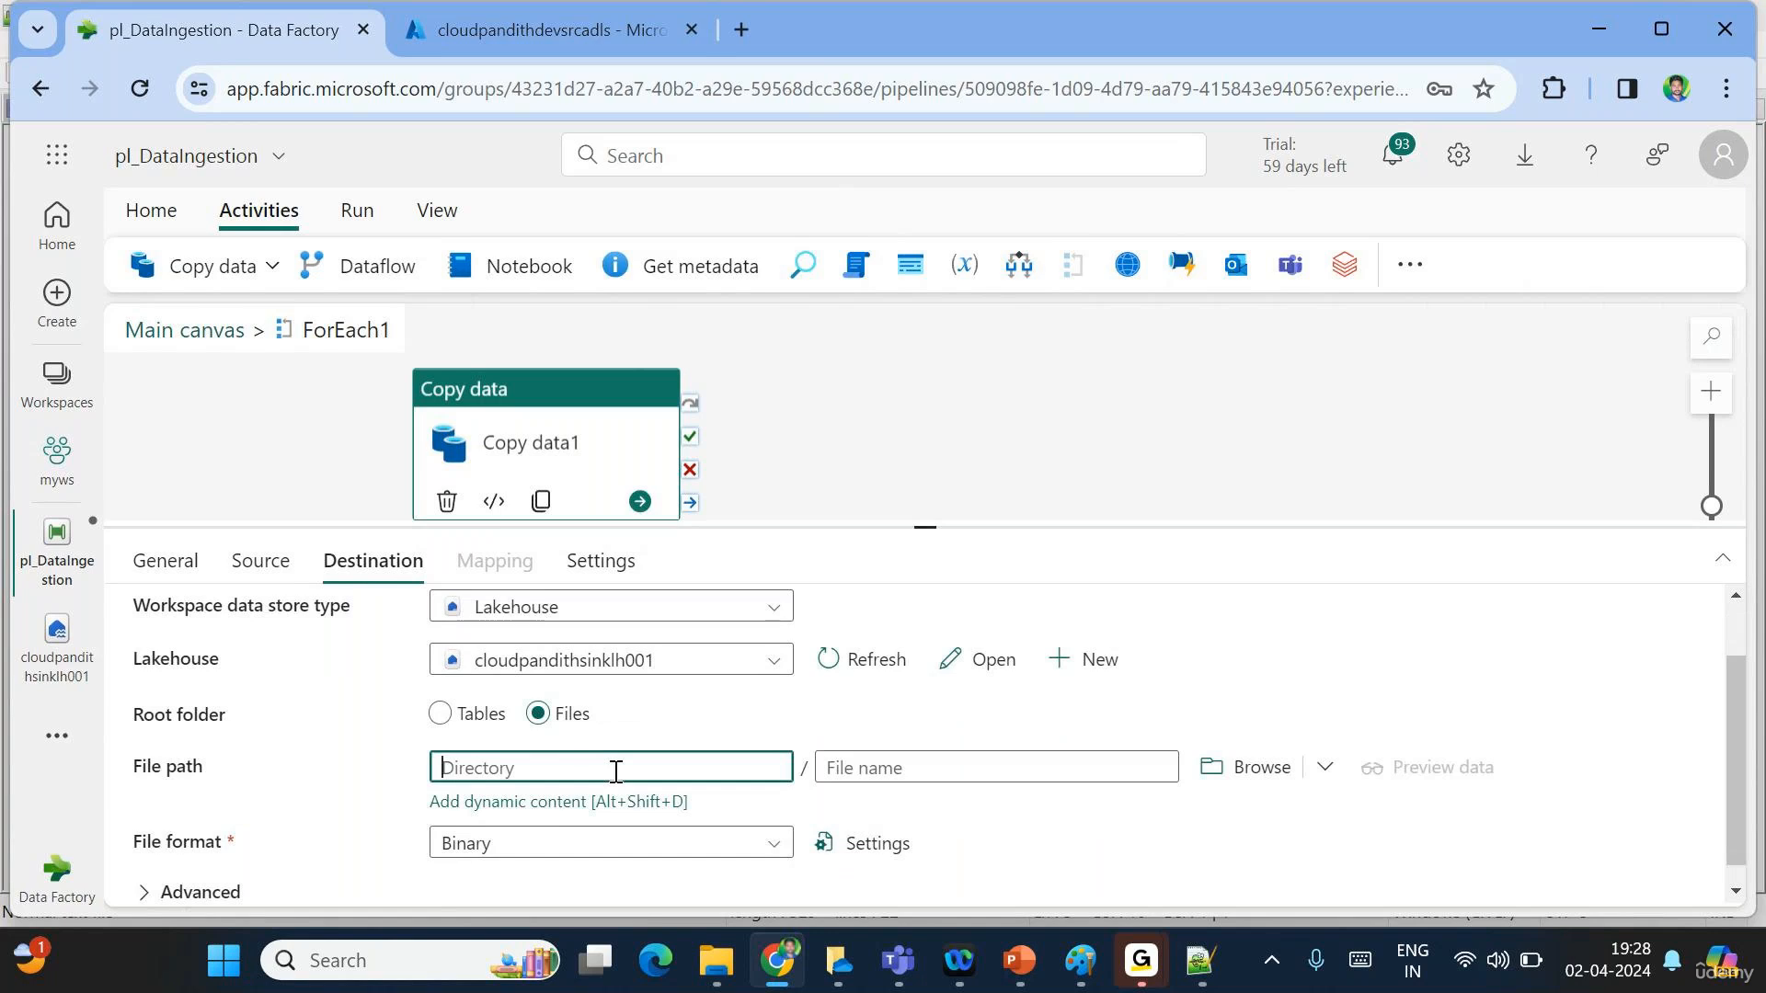
click(509, 803)
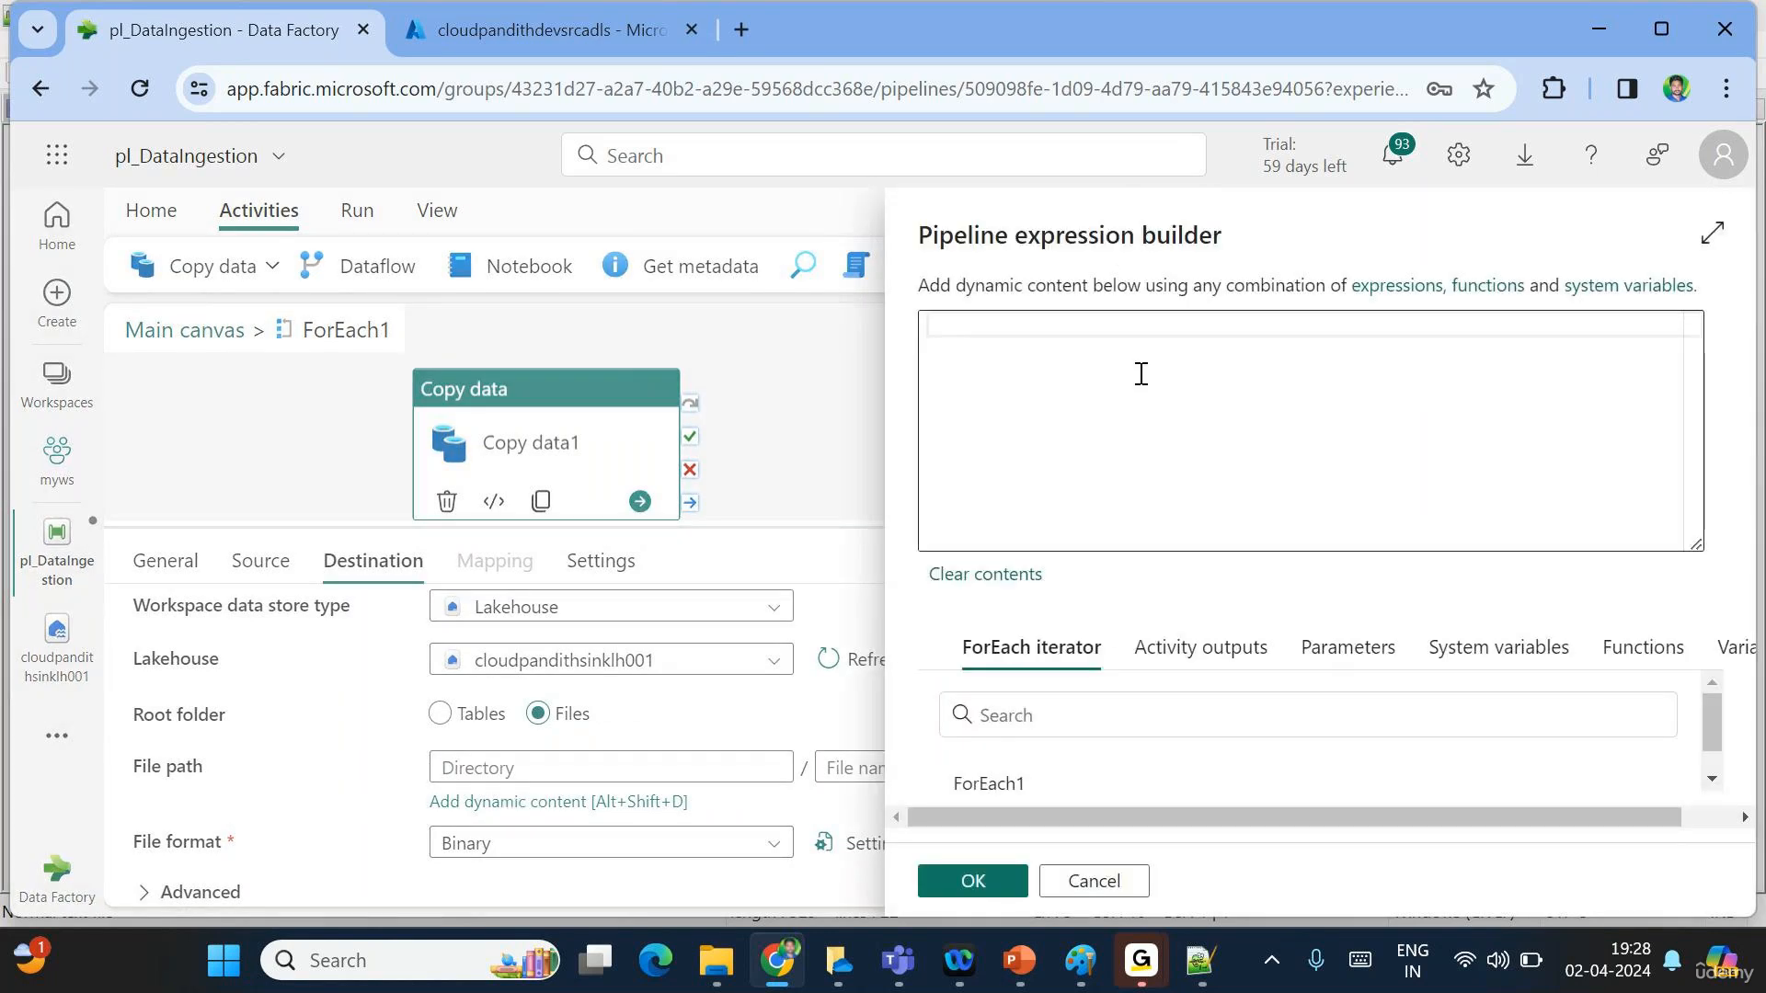
text(@)
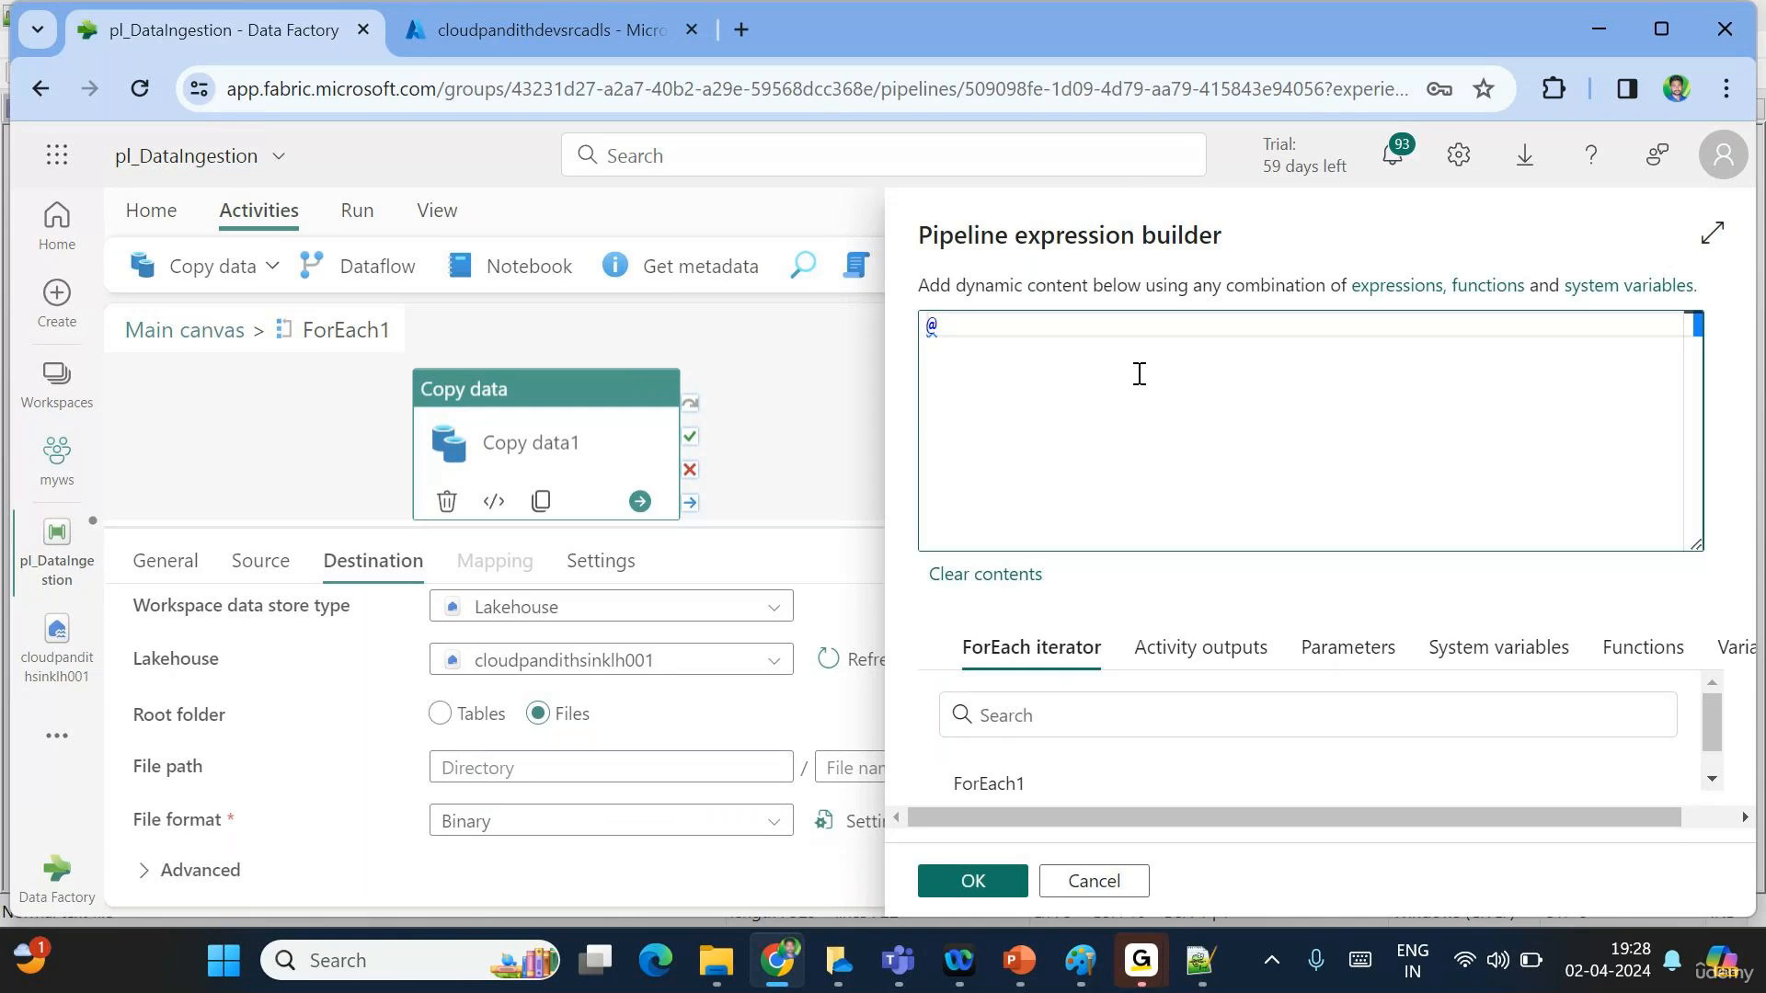
text(conc)
text(at()
text('gl)
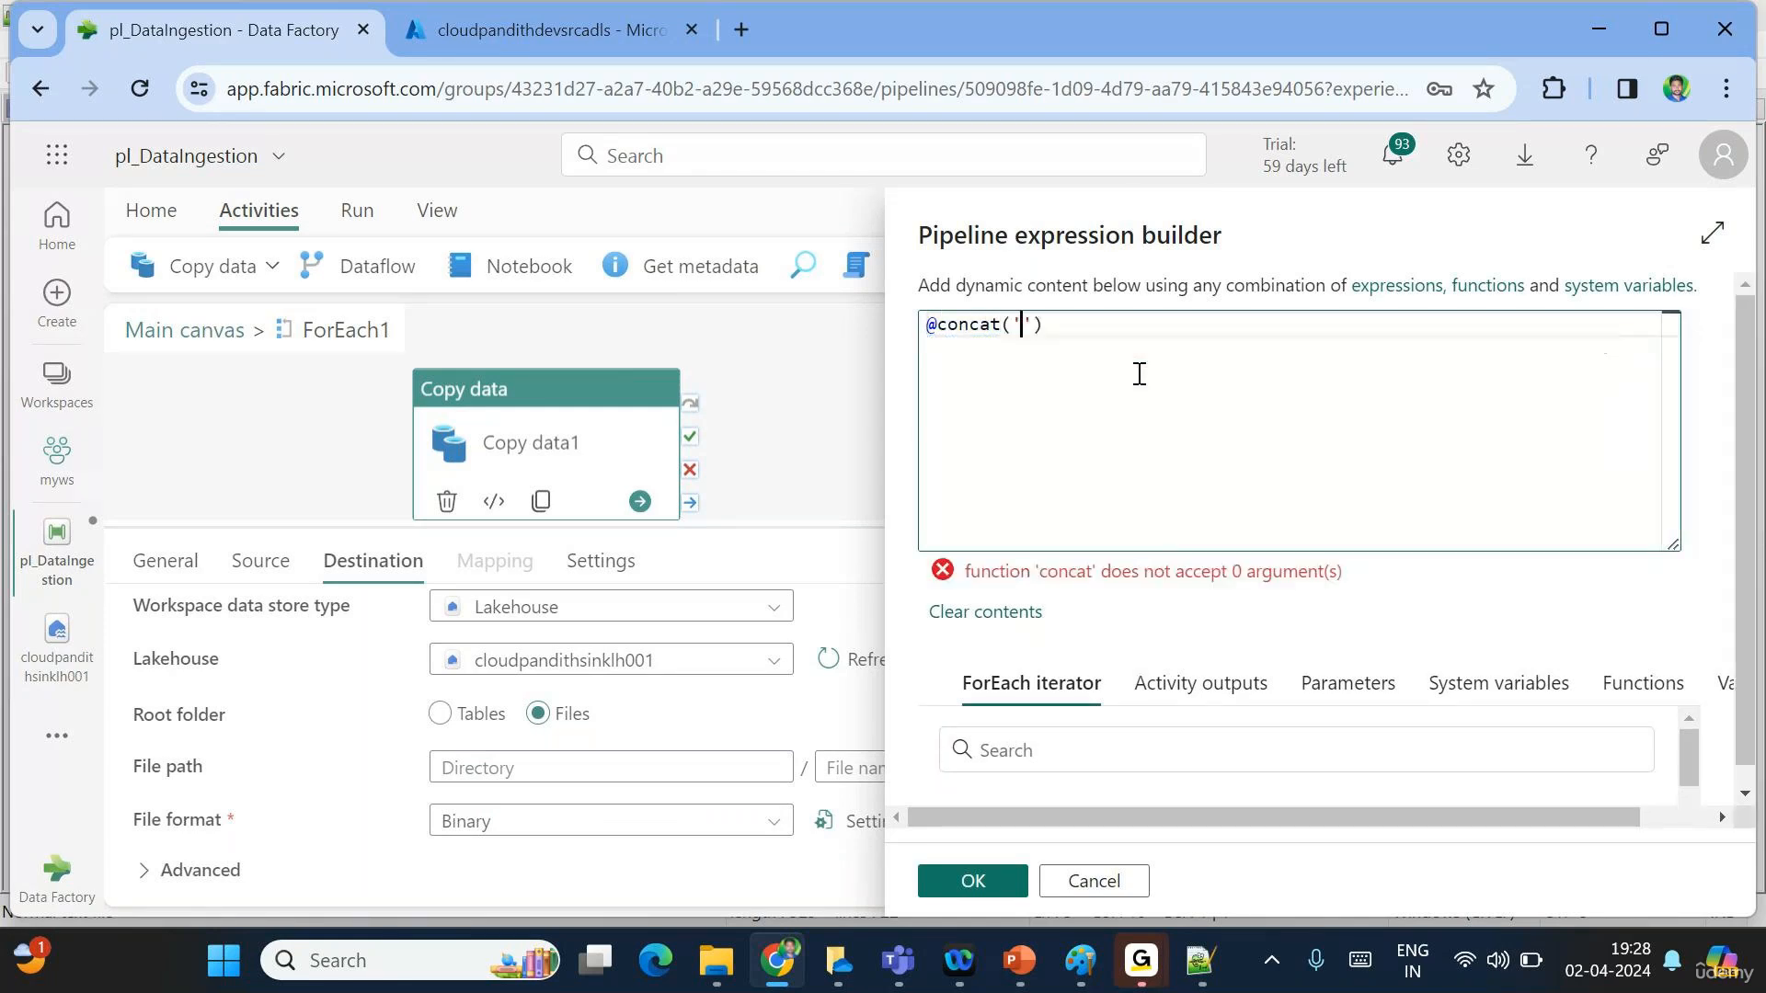
text(obal)
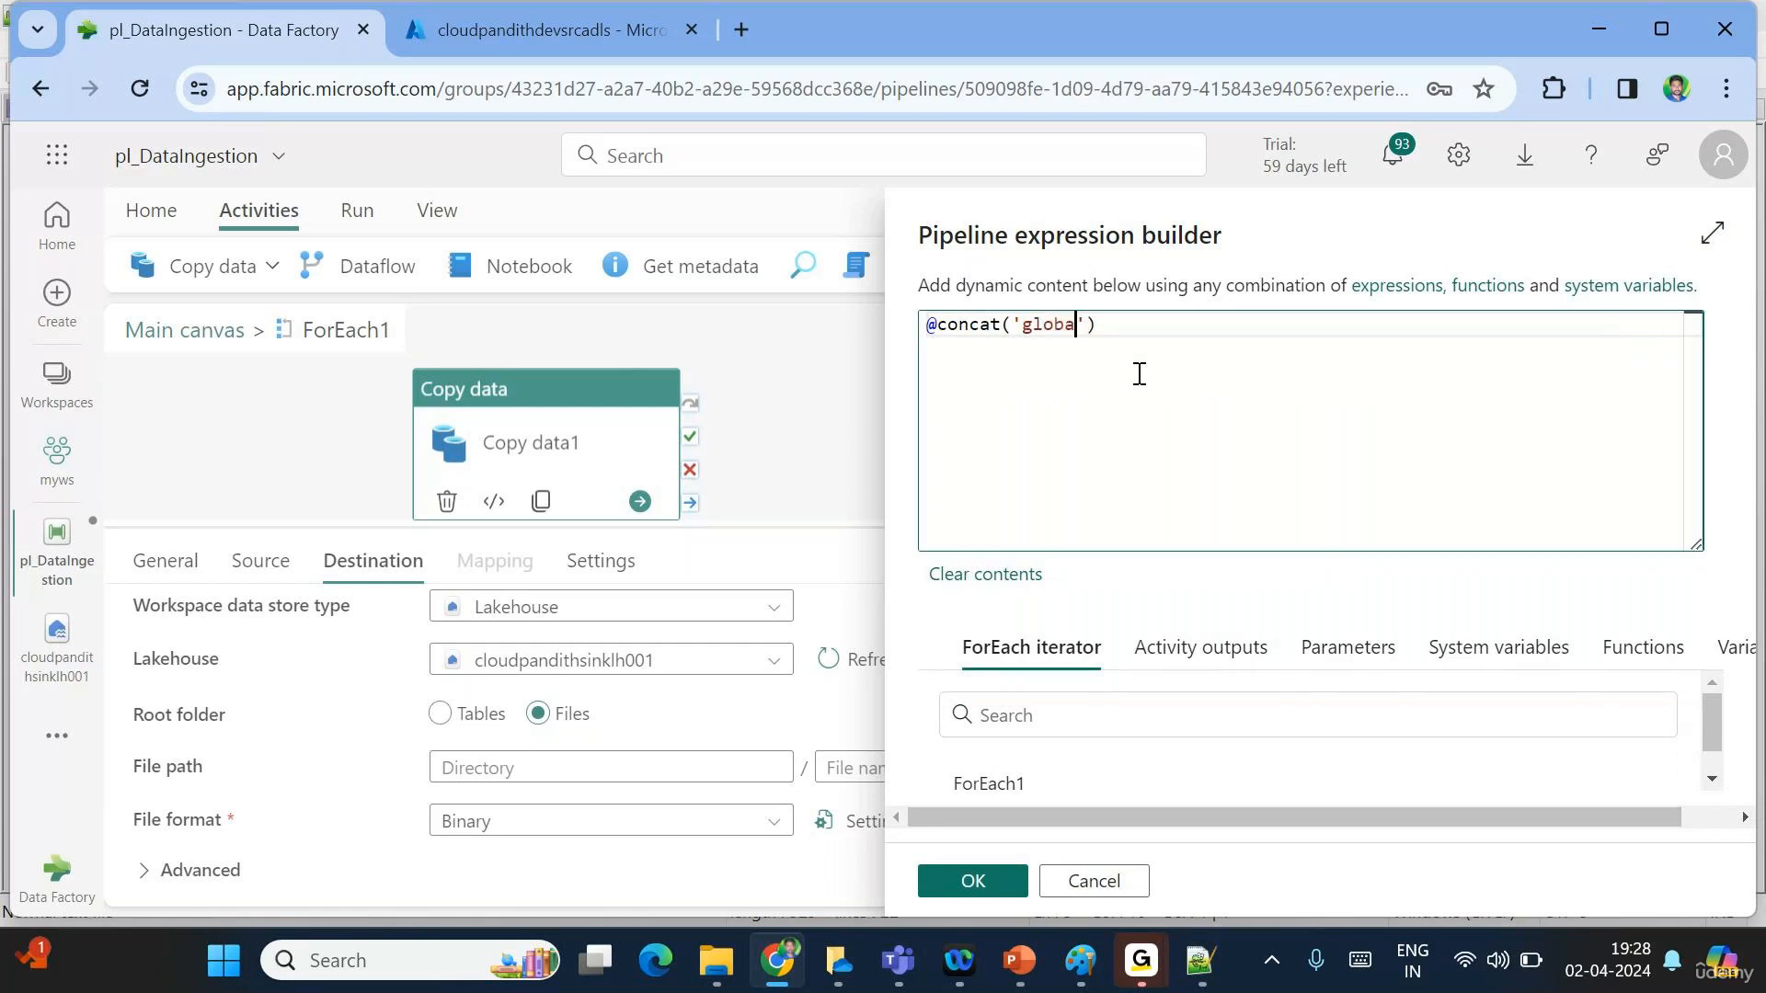
text(/)
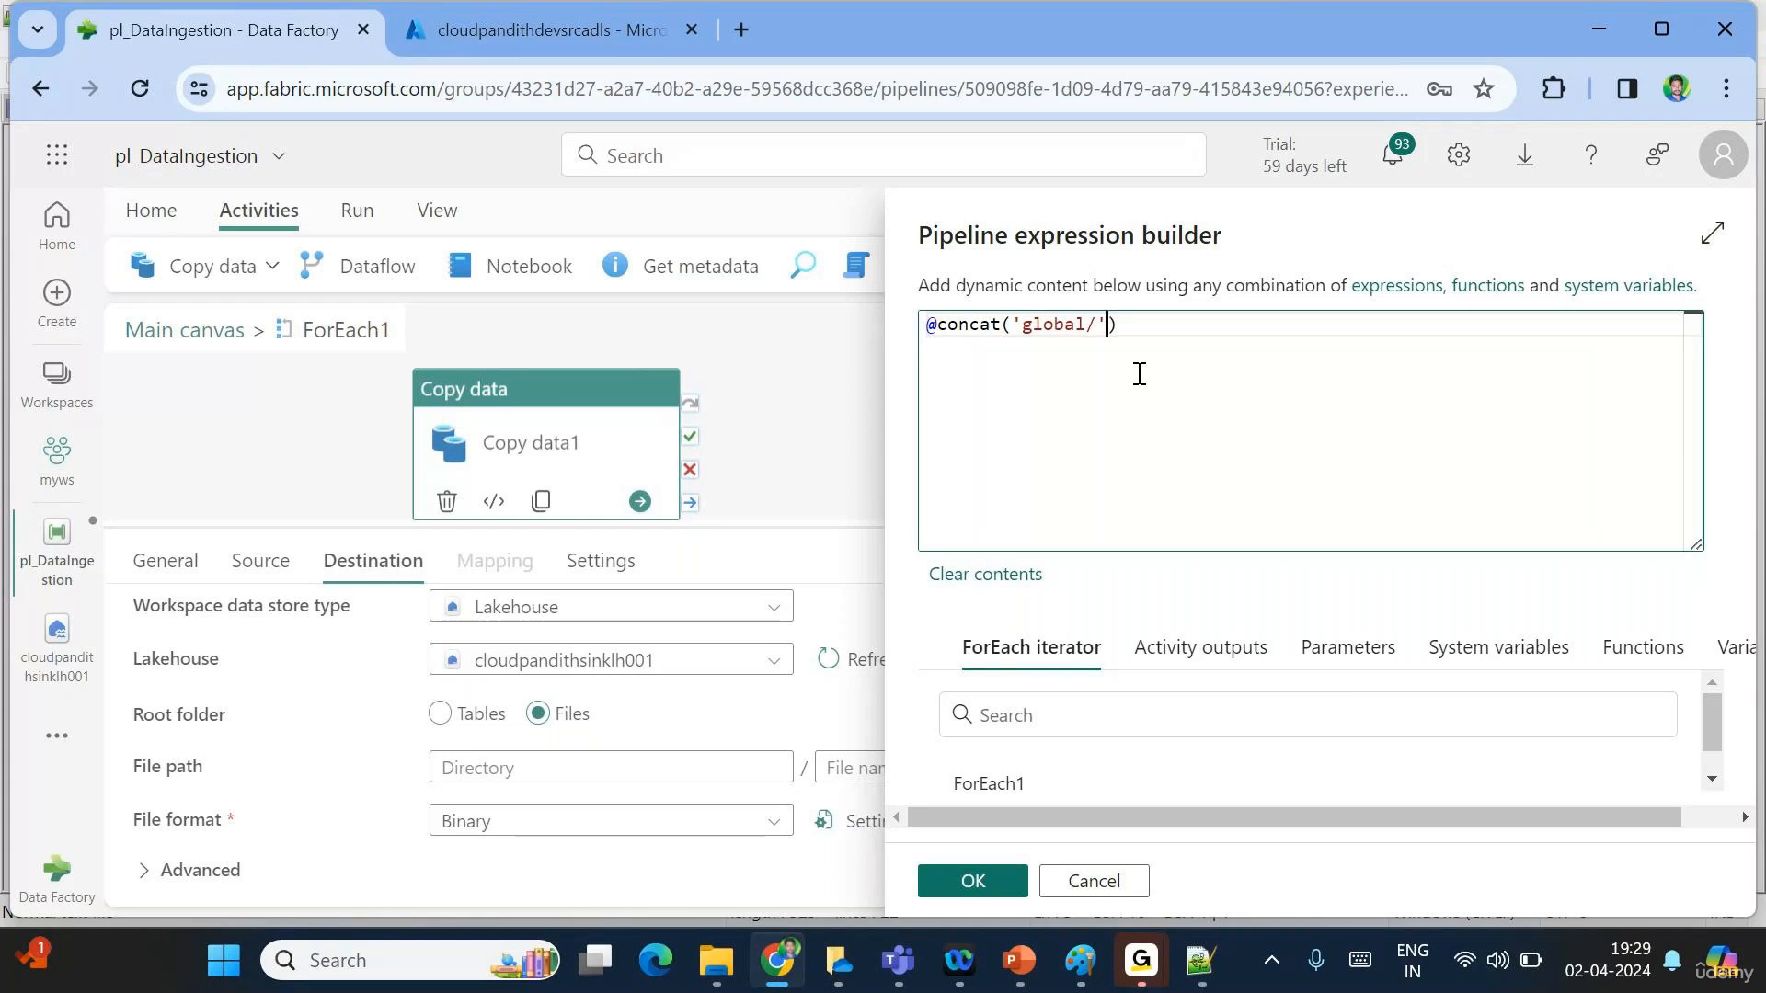
Add item().name as the second concat argument, without a leading @ sign.
text(,)
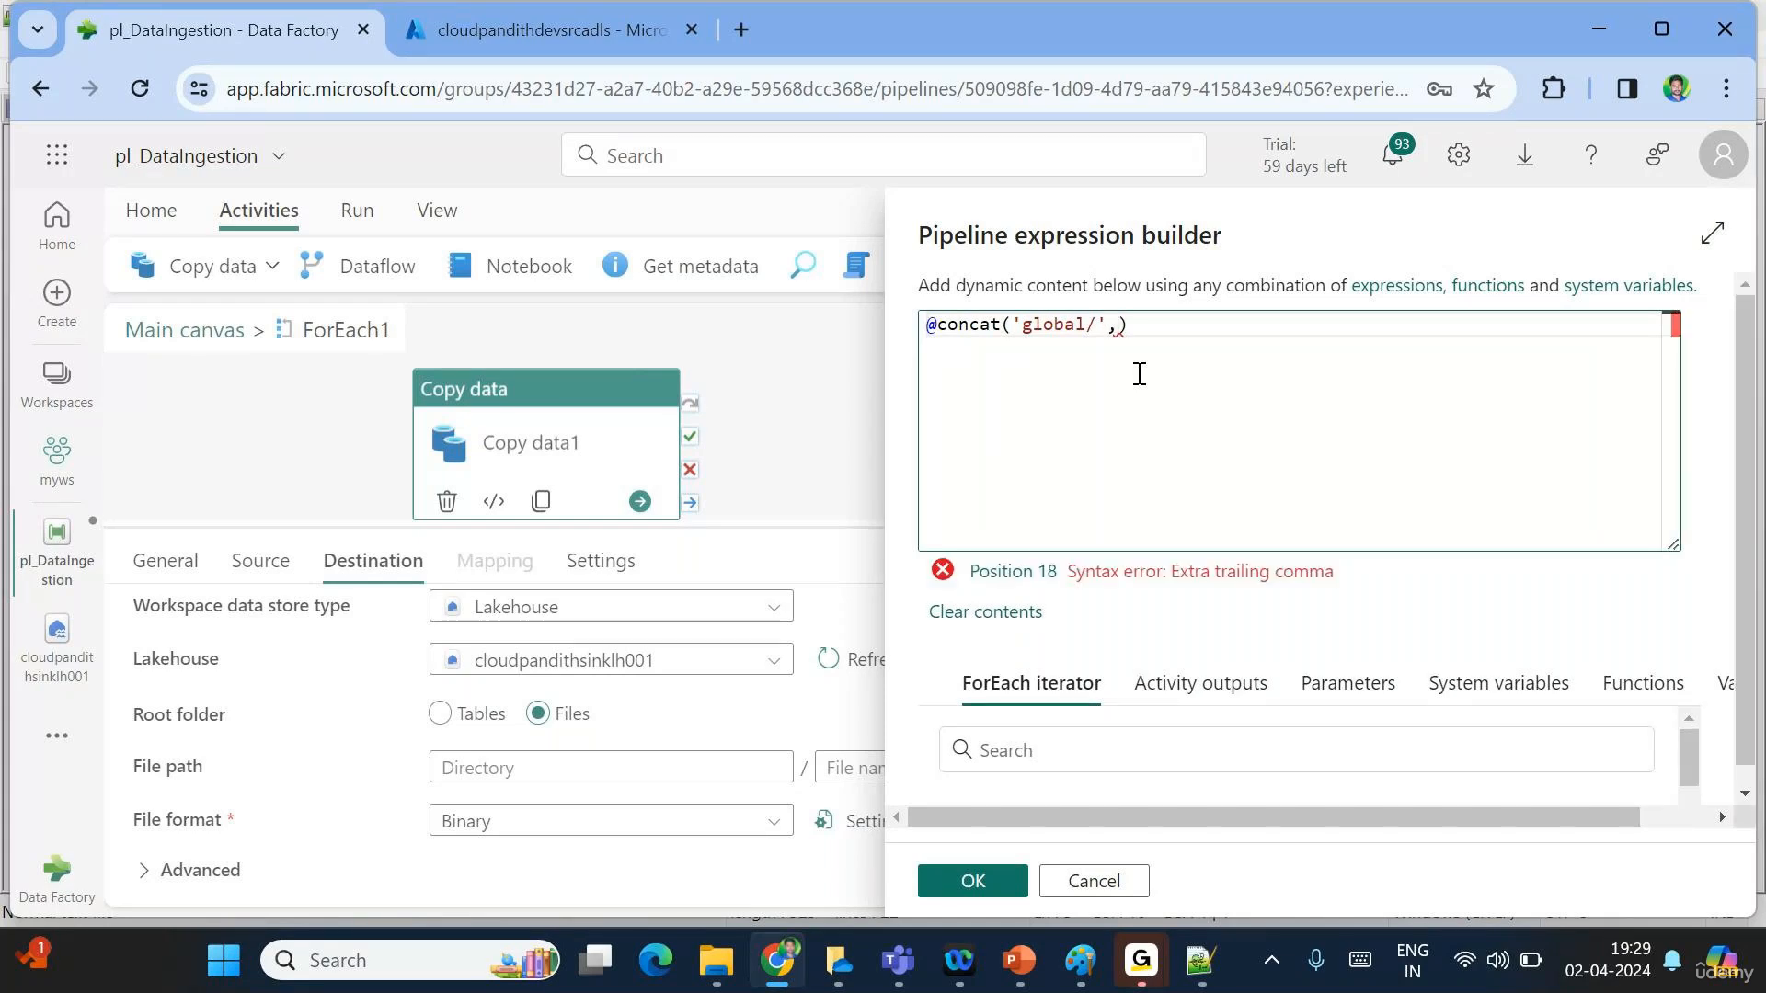
text(@)
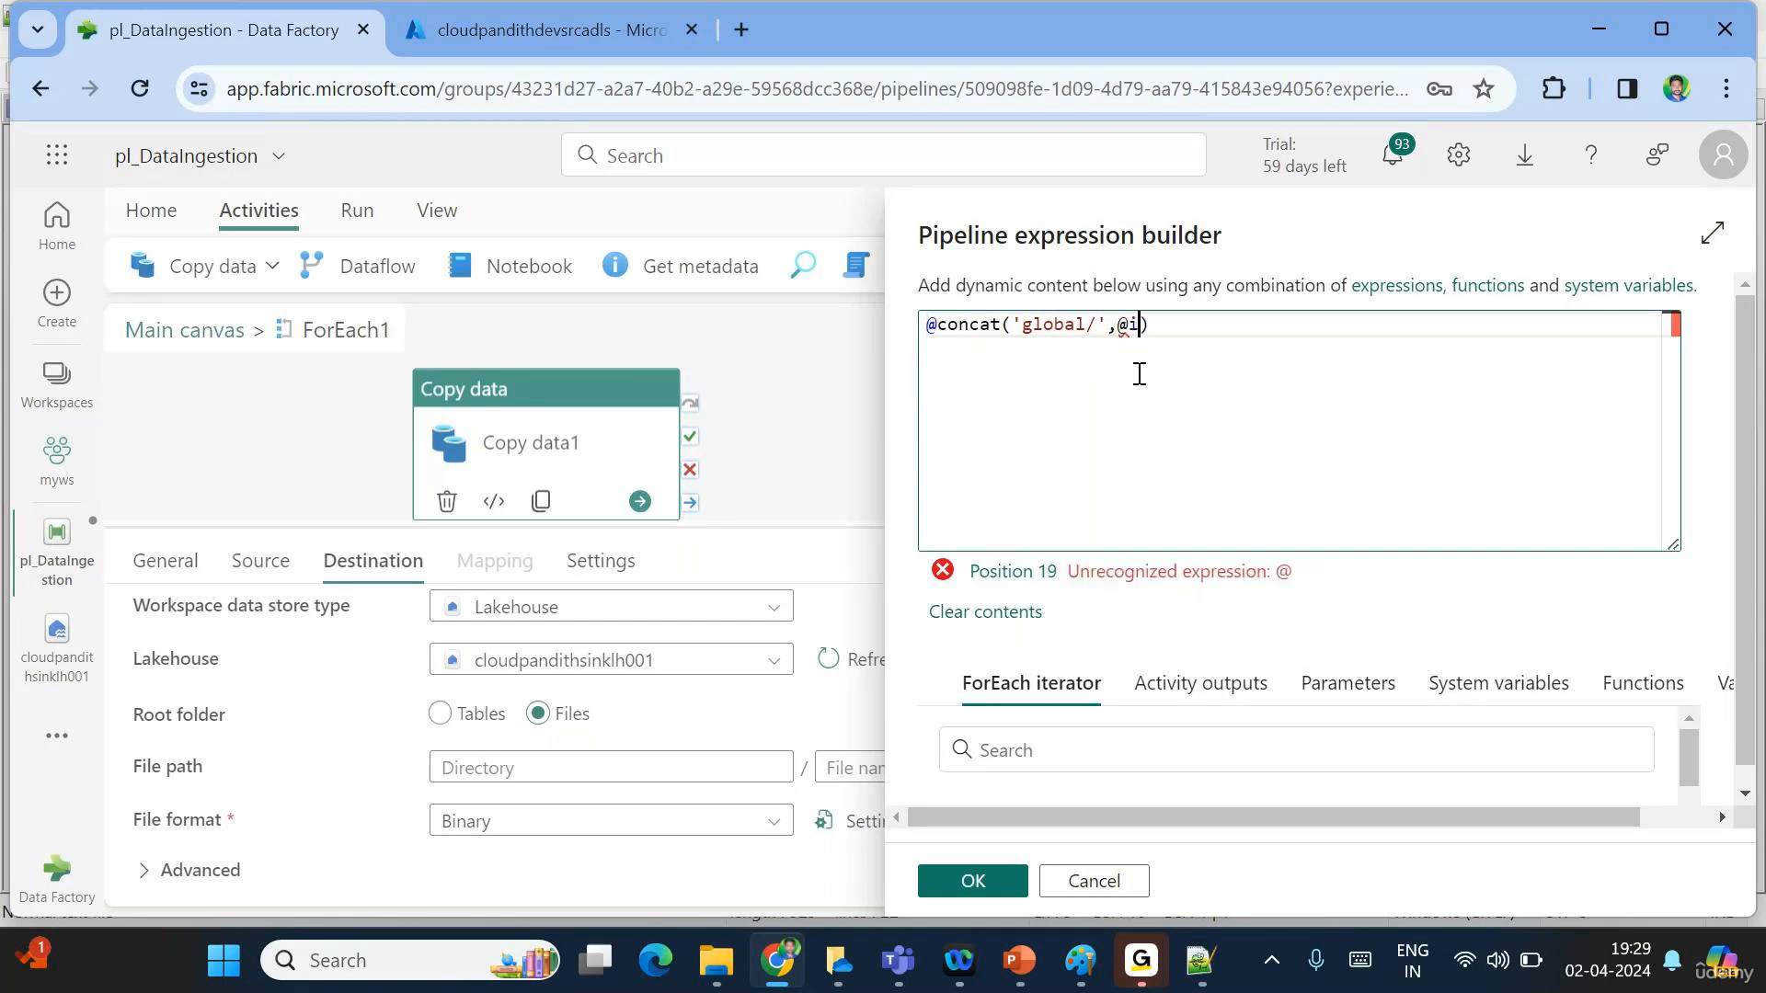
text(item)
text(().name)
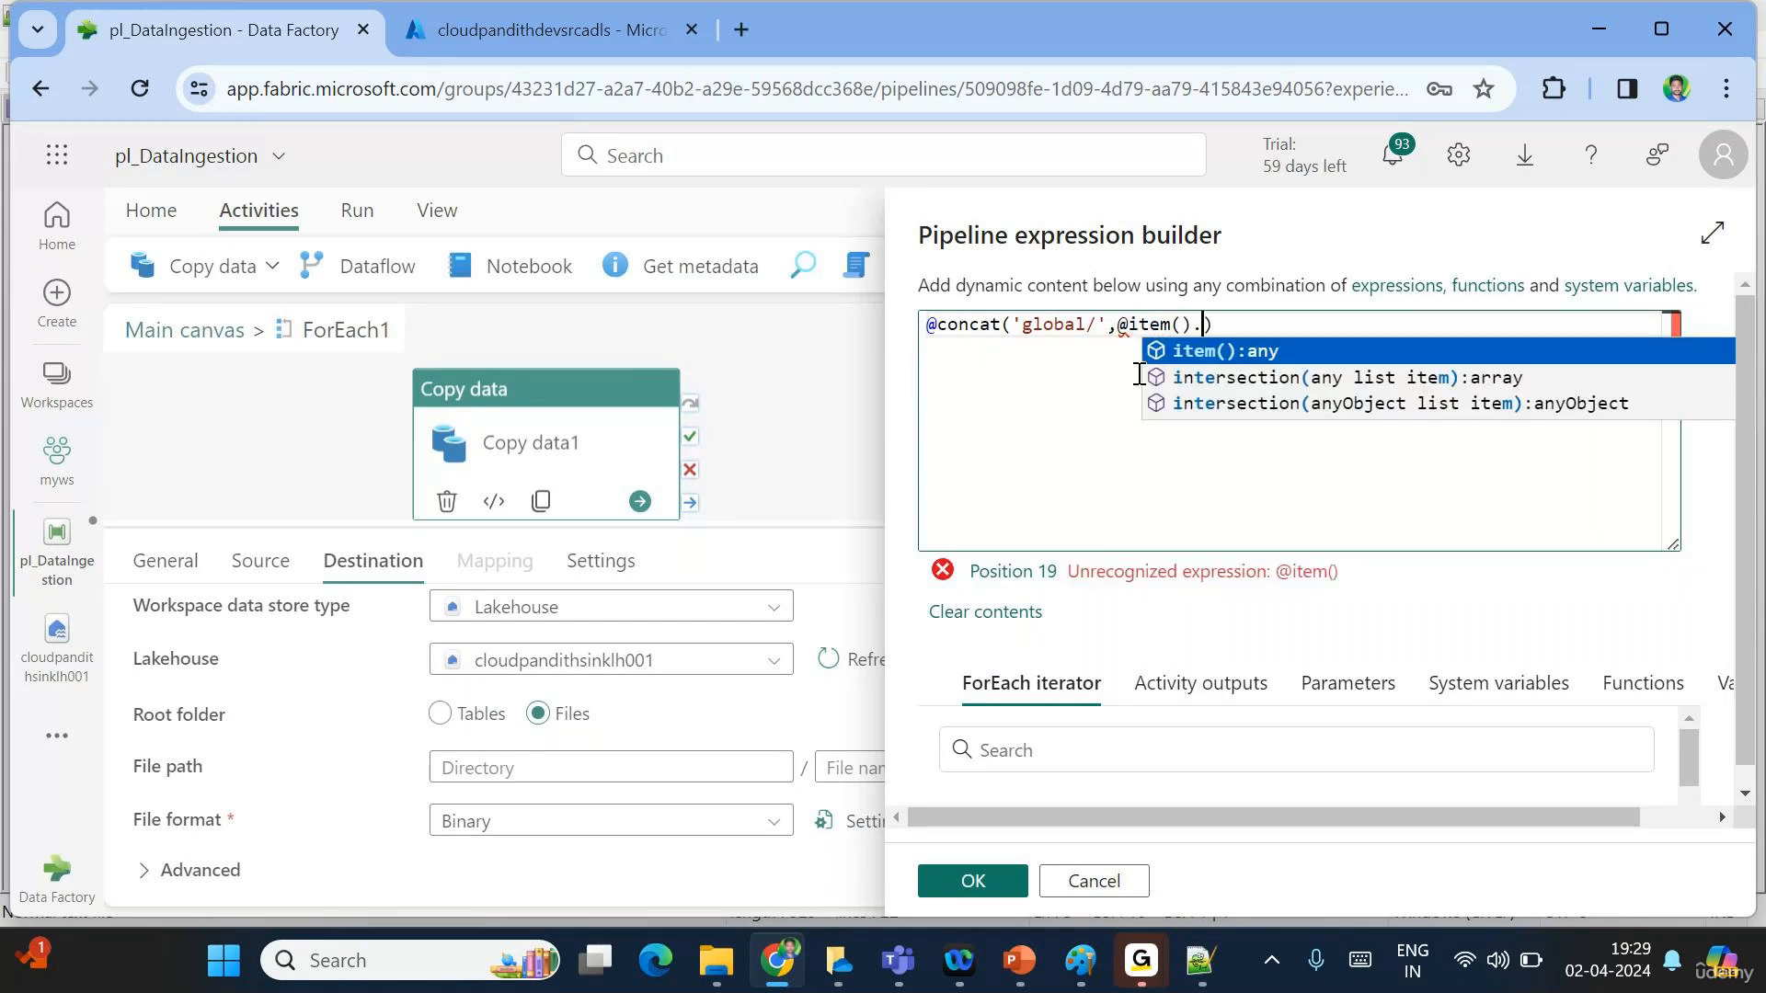
click(1130, 328)
key(BackSpace)
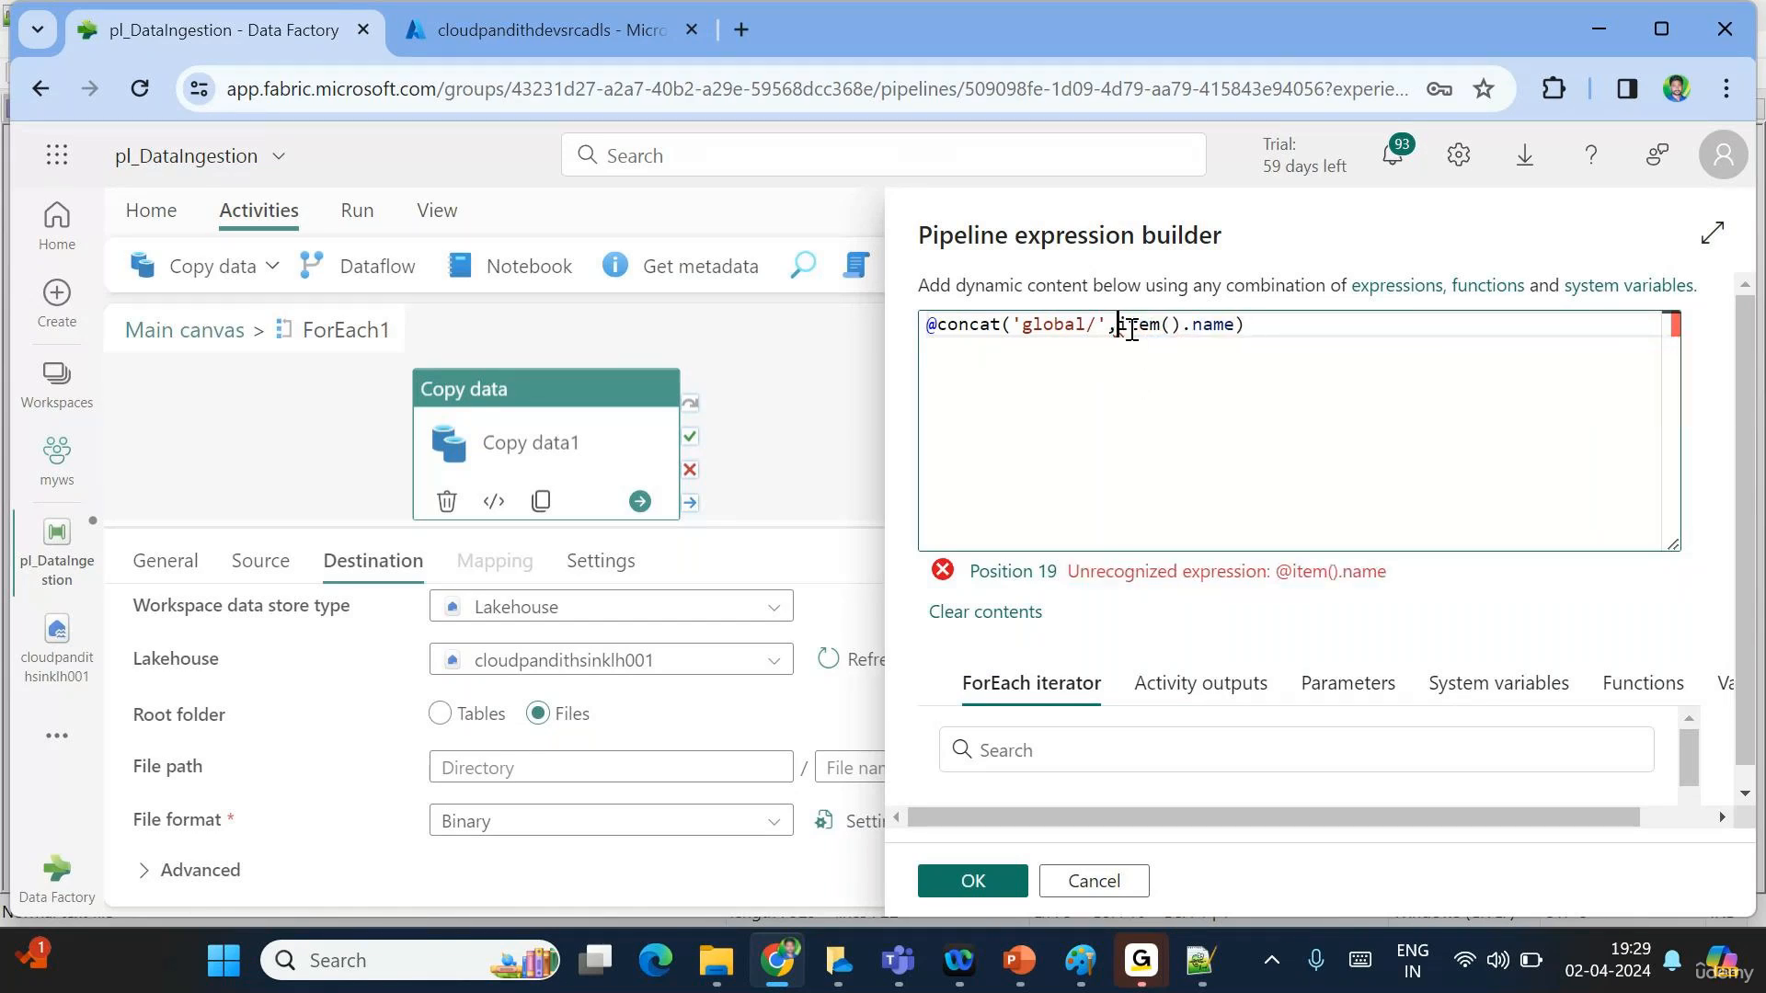
Wrap item().name in a split function with "_" as the delimiter, closing both parentheses.
drag(1118, 328, 1235, 324)
click(1122, 328)
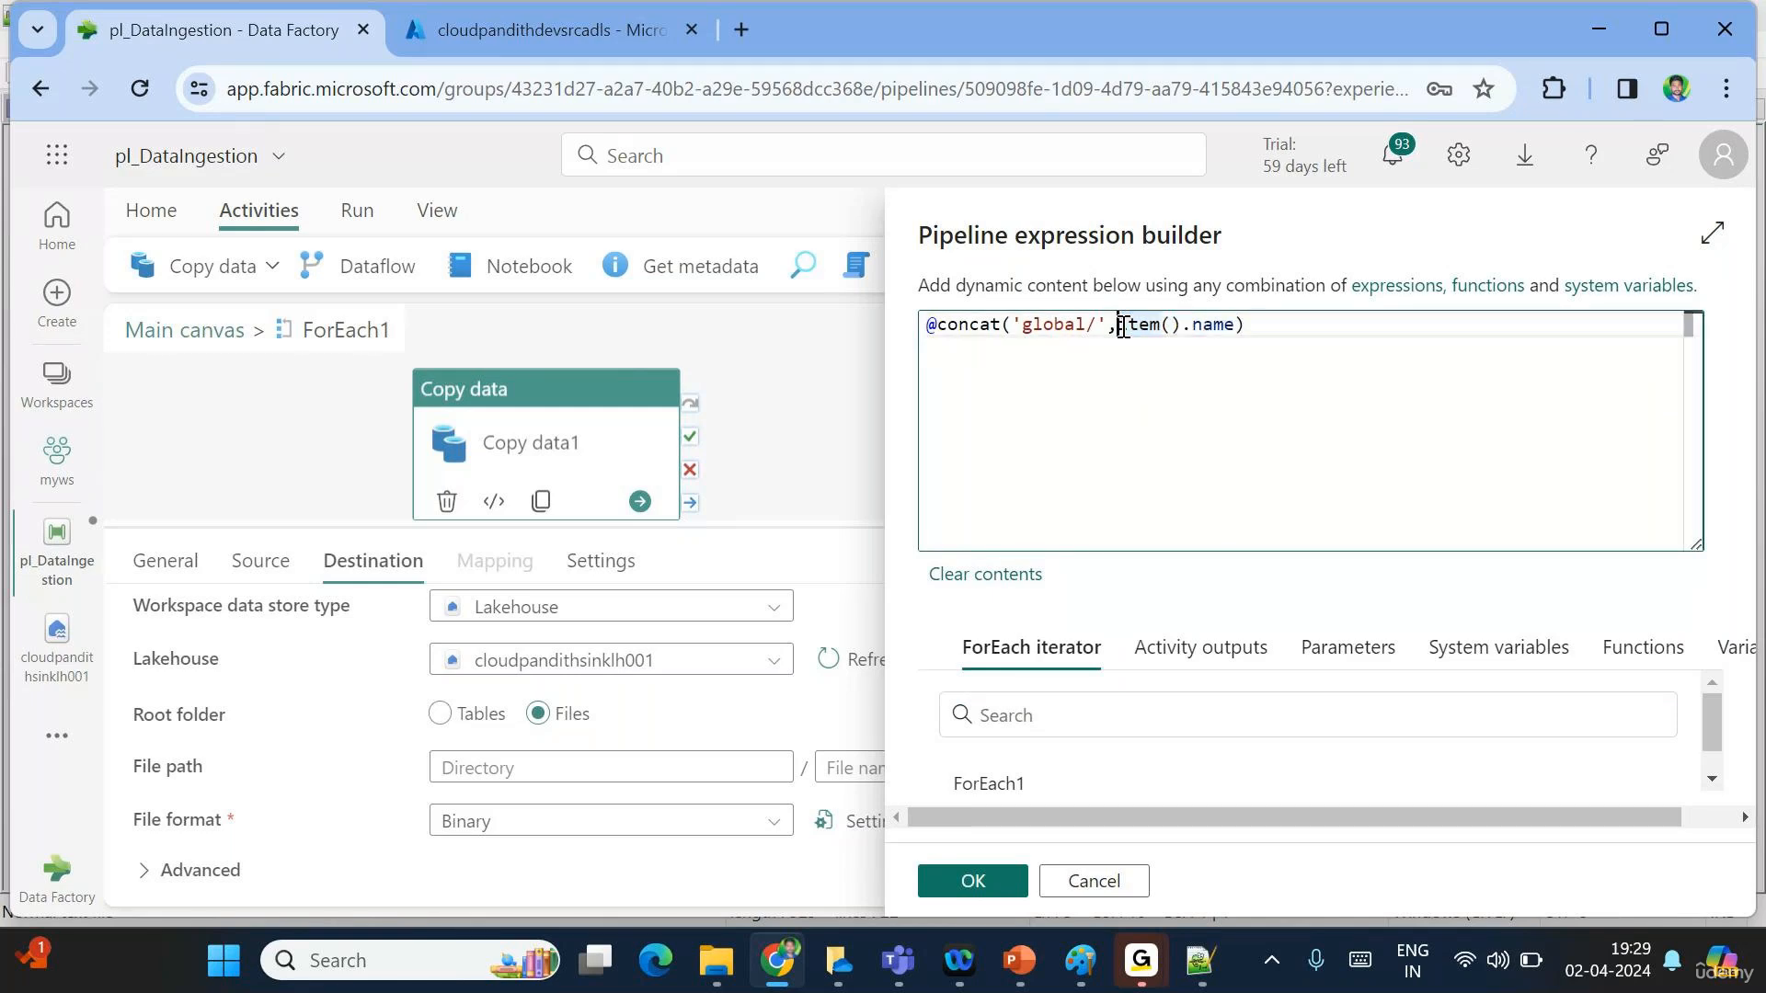
text(split()
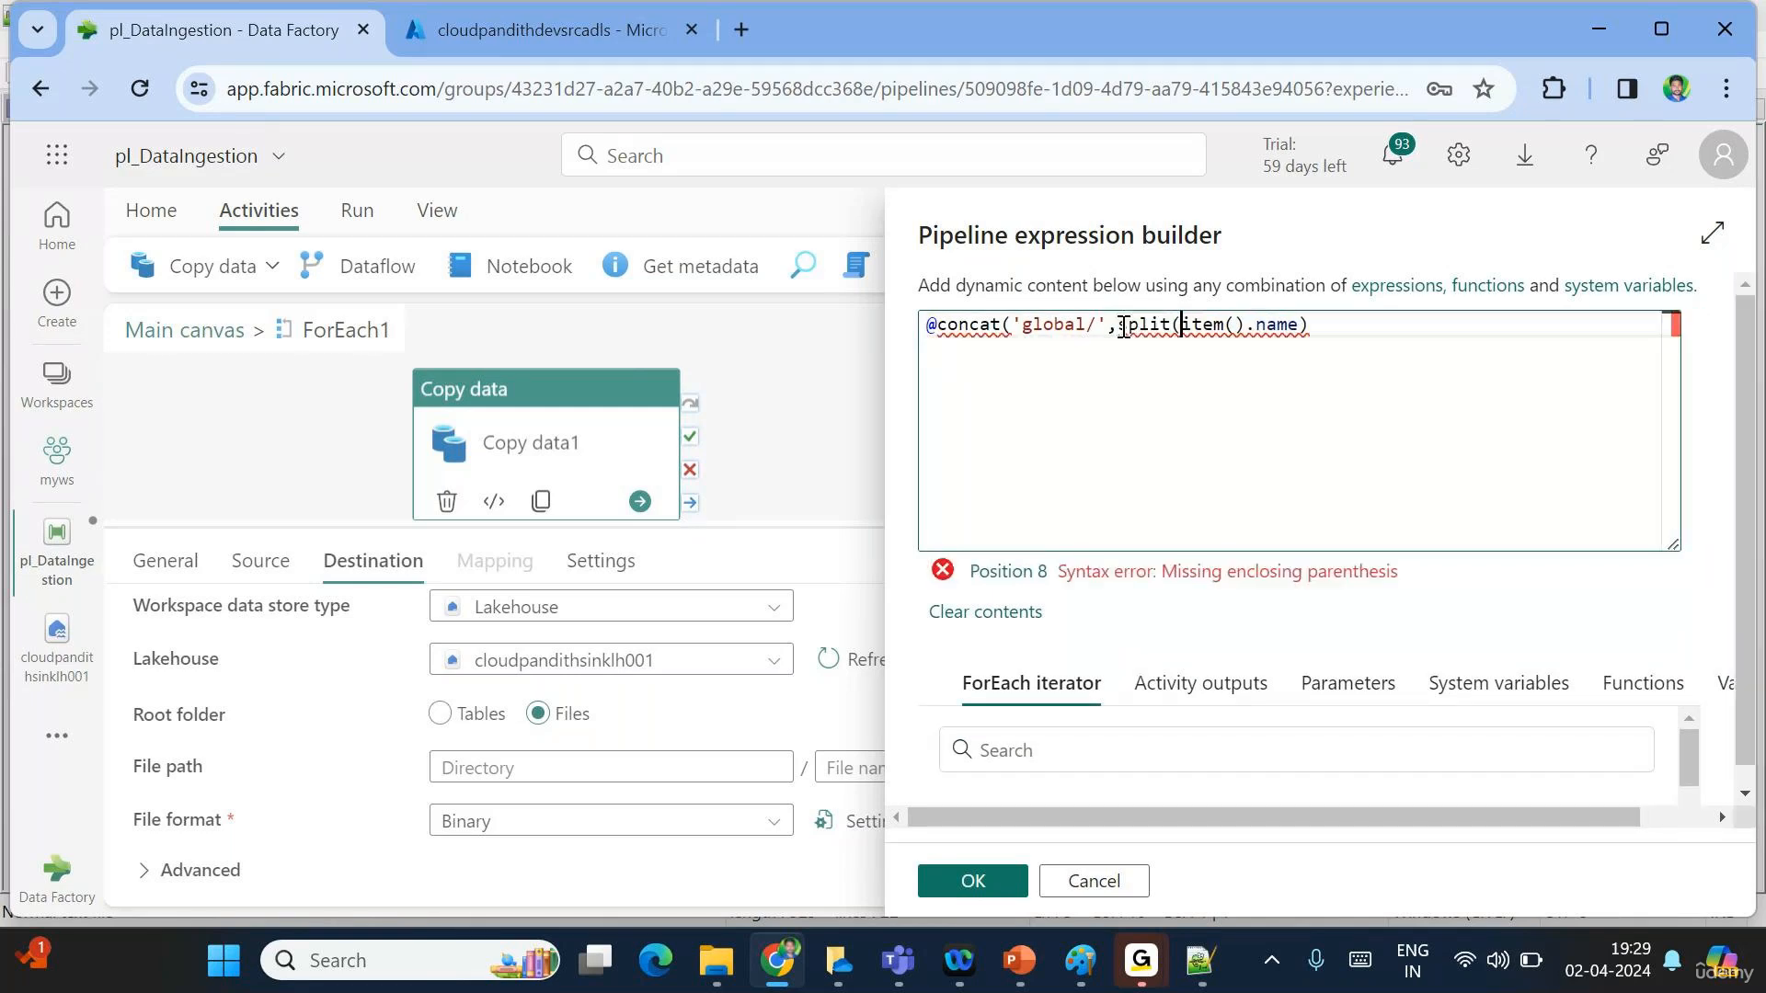
click(1298, 326)
text(,"_")
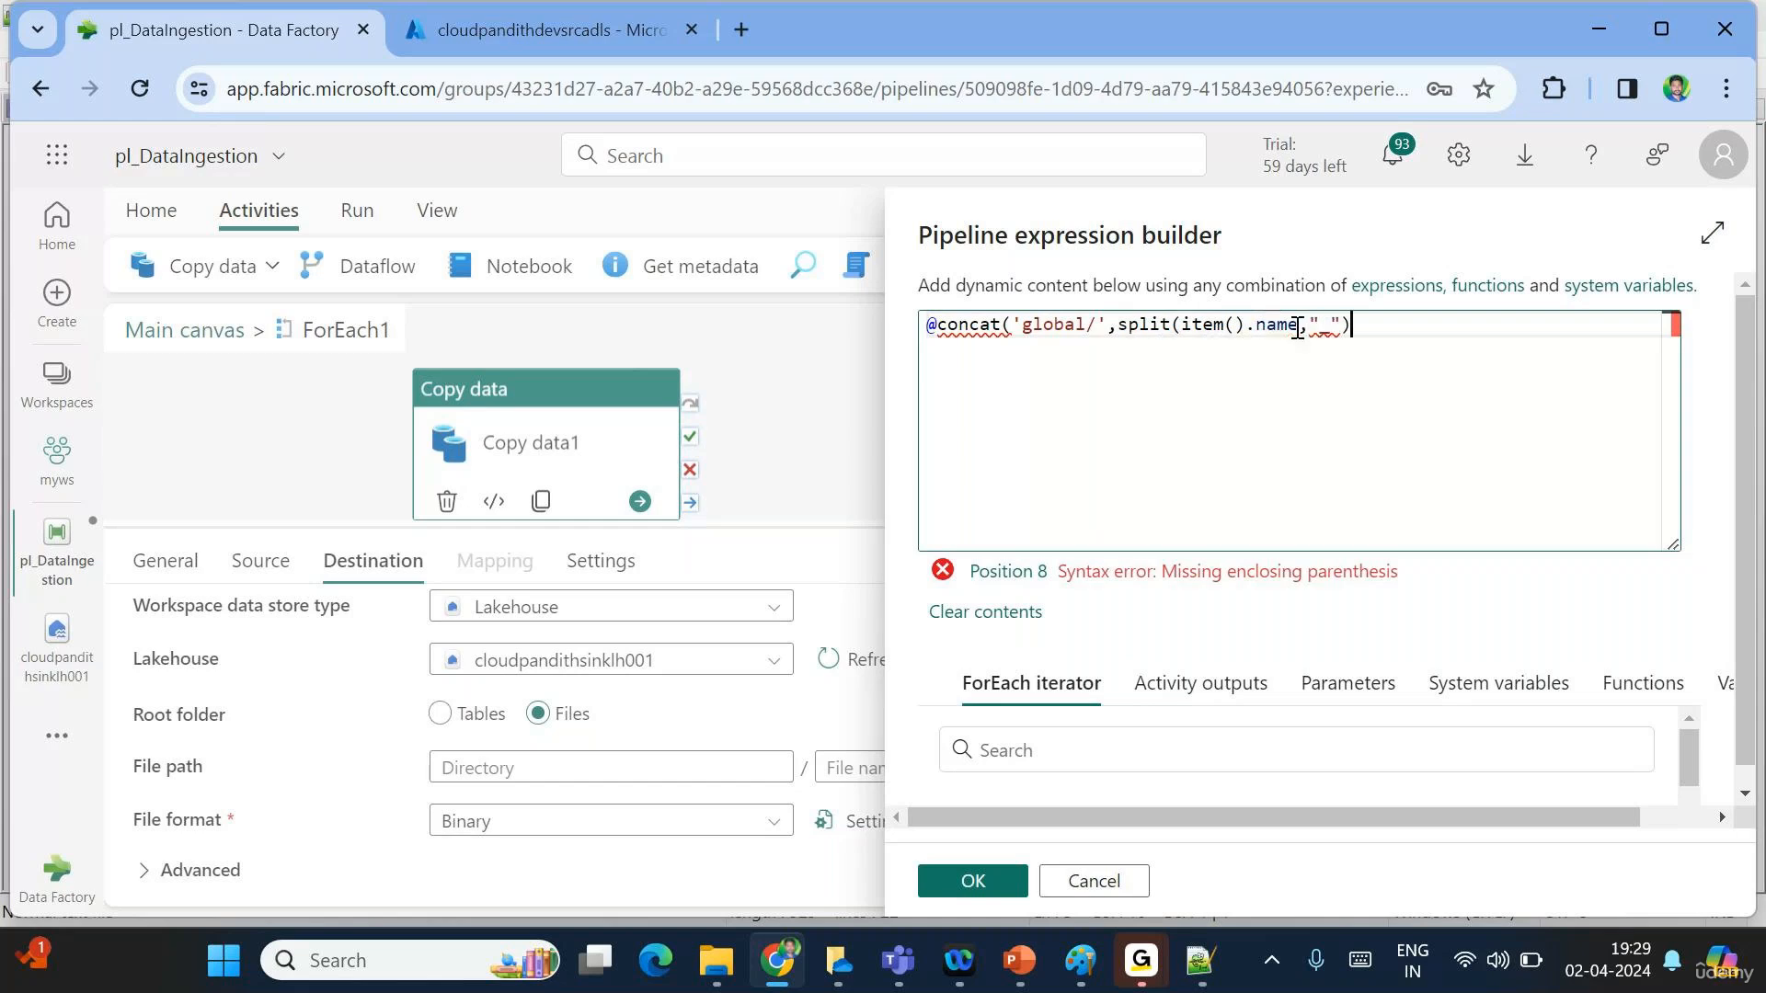
text())
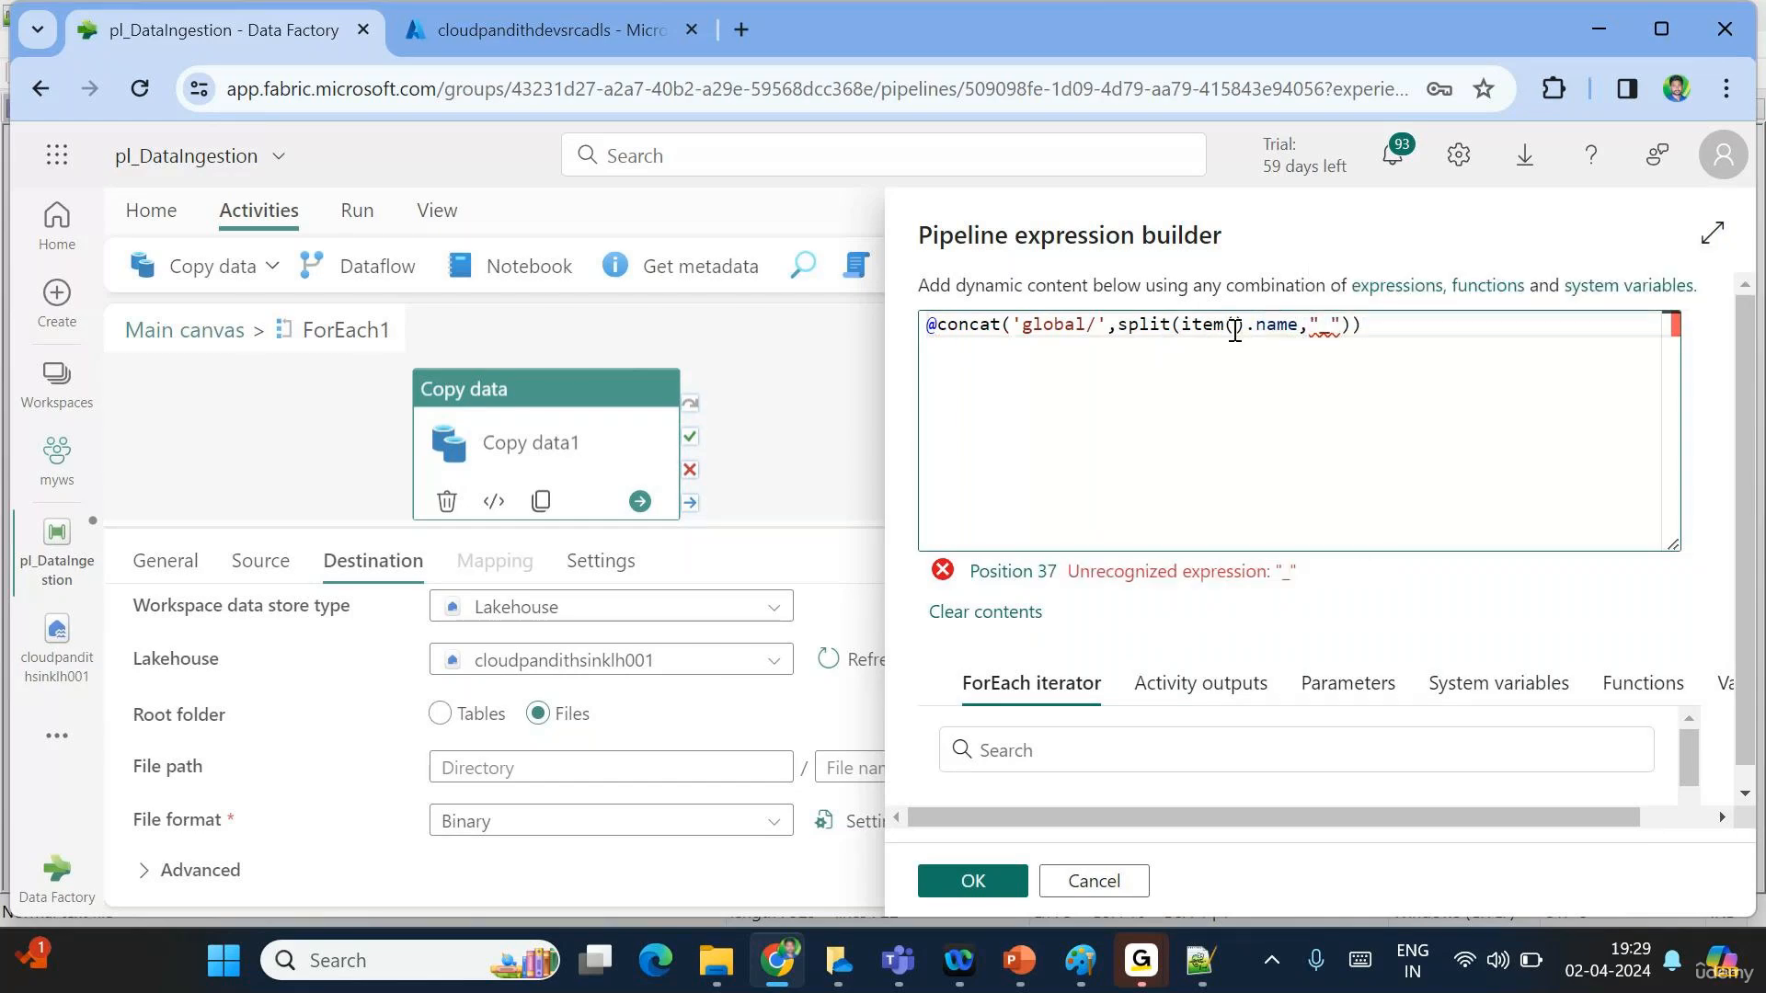
Replace the double quotes around the underscore delimiter with single quotes, giving split(item().name,'_').
click(1321, 328)
key(BackSpace)
text(')
key(Right)
key(Right)
key(BackSpace)
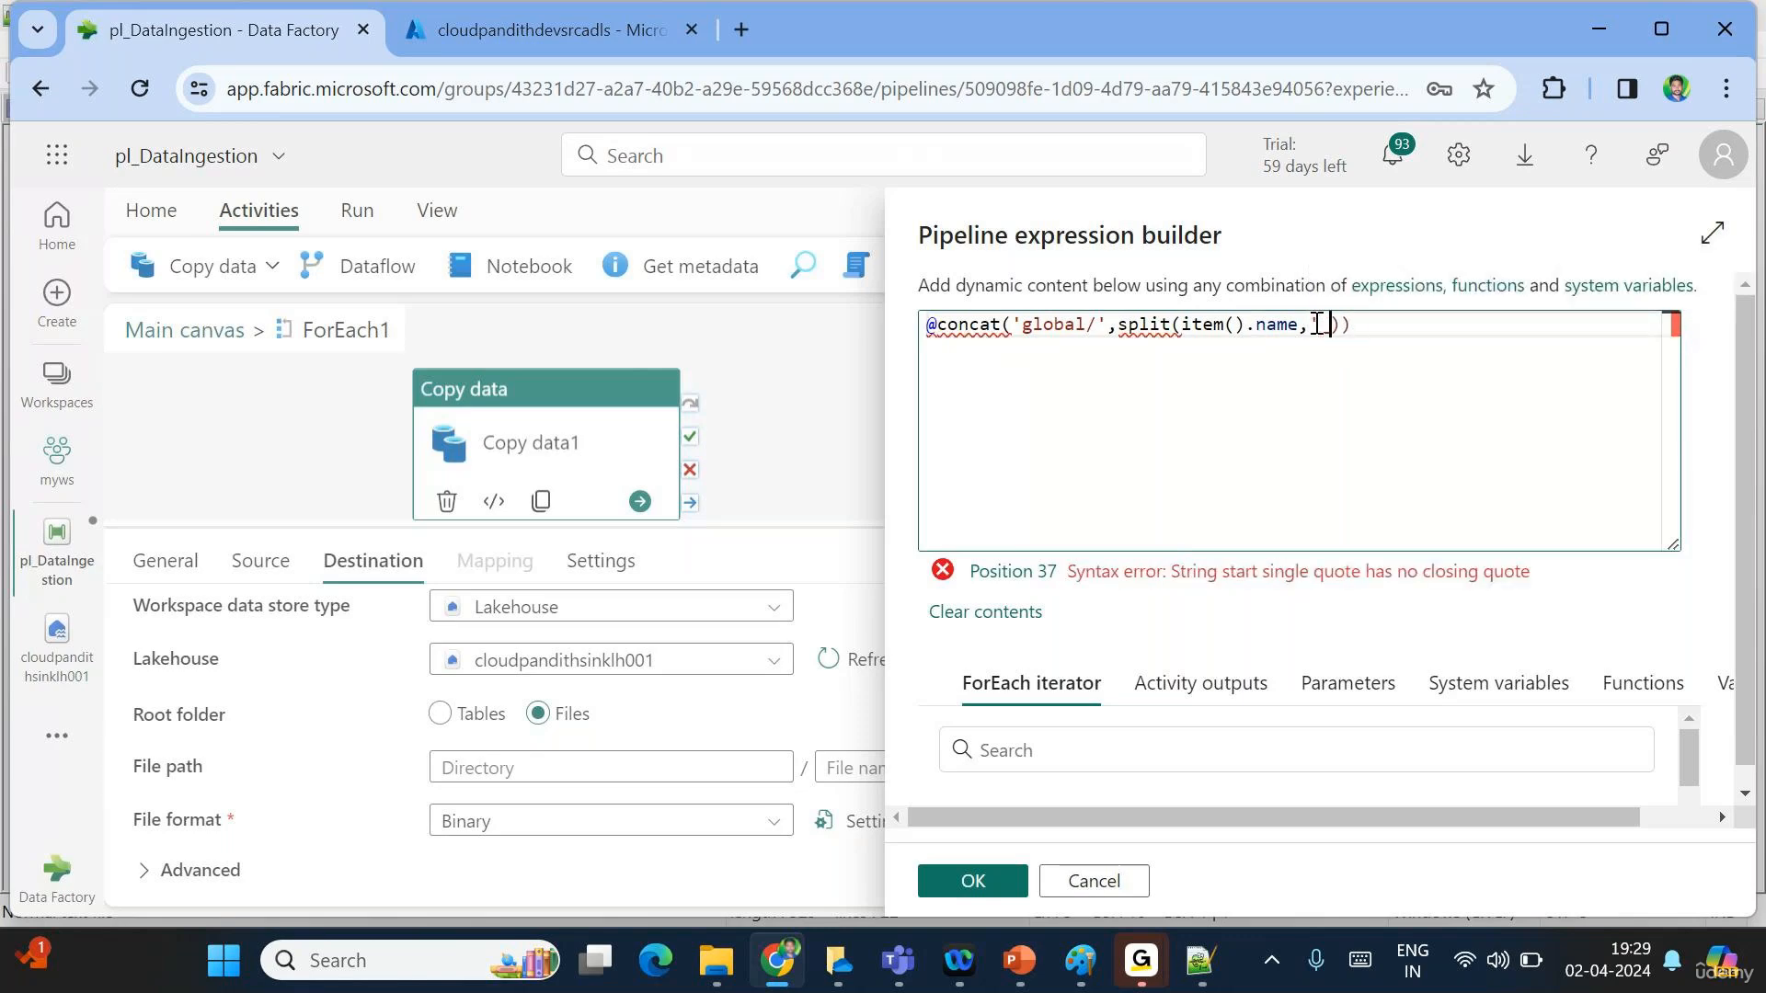
text(')
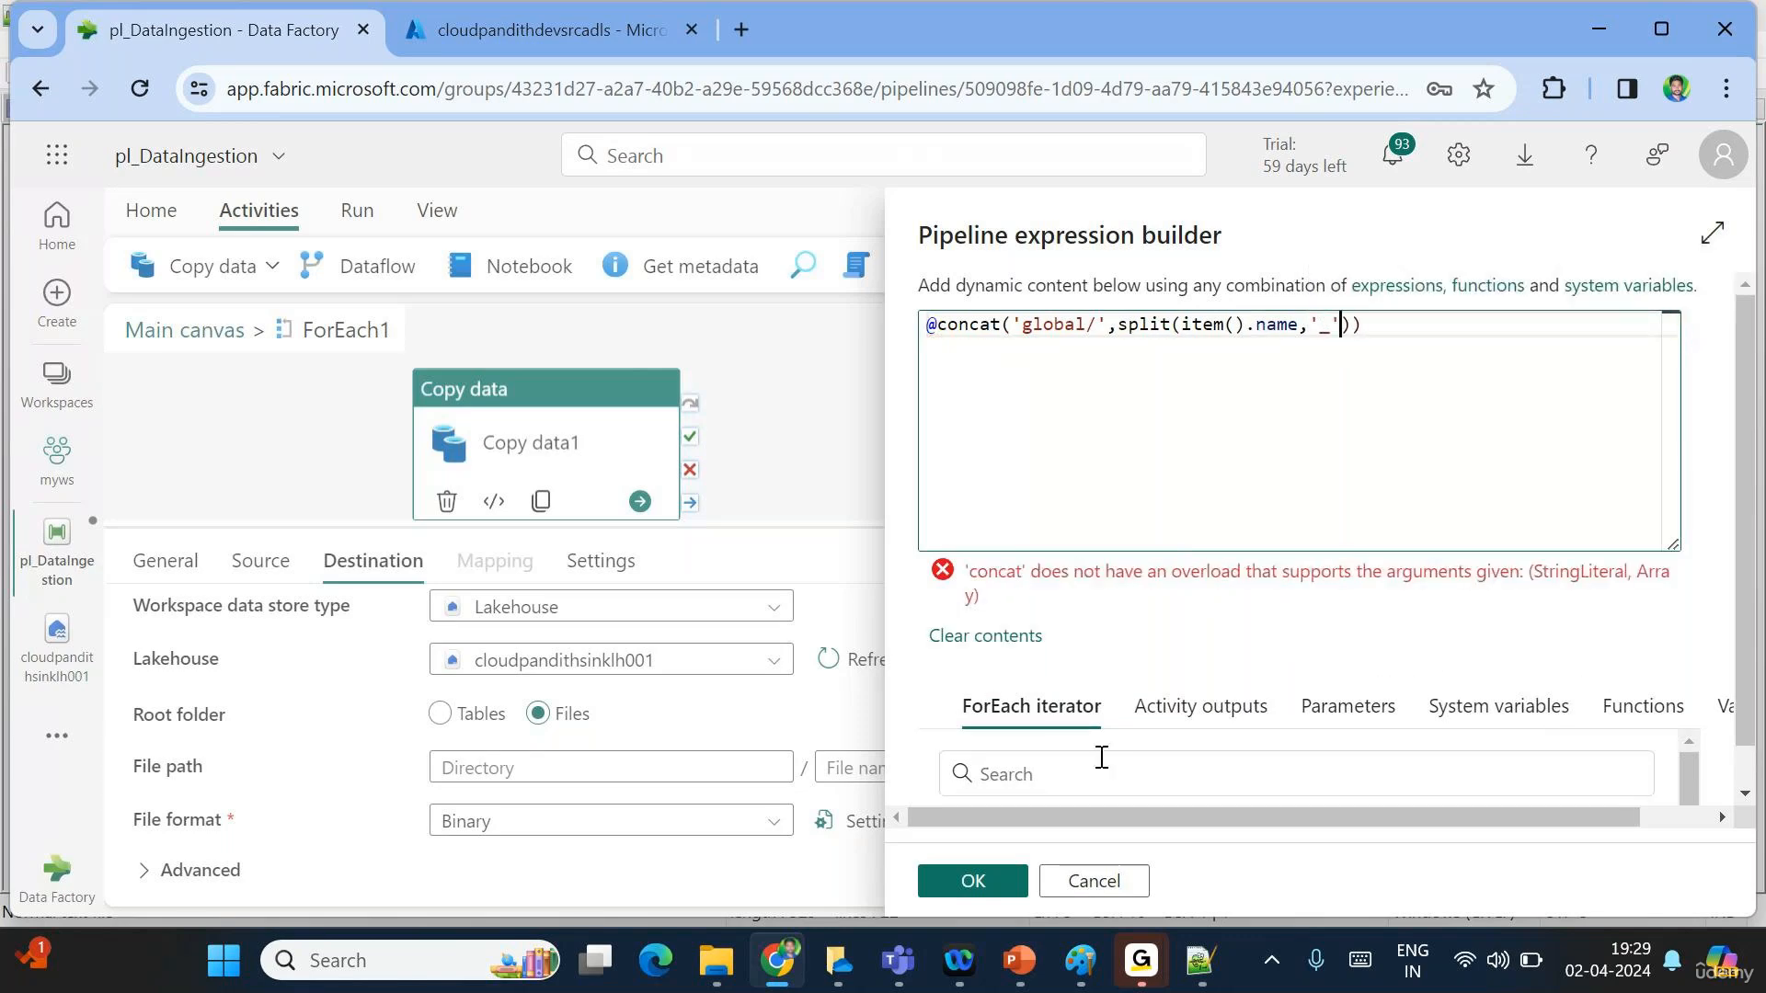
Switch to Notepad++ and examine how underscores divide the file names in the filter output, especially the first entry, before returning to the pipeline.
click(1193, 968)
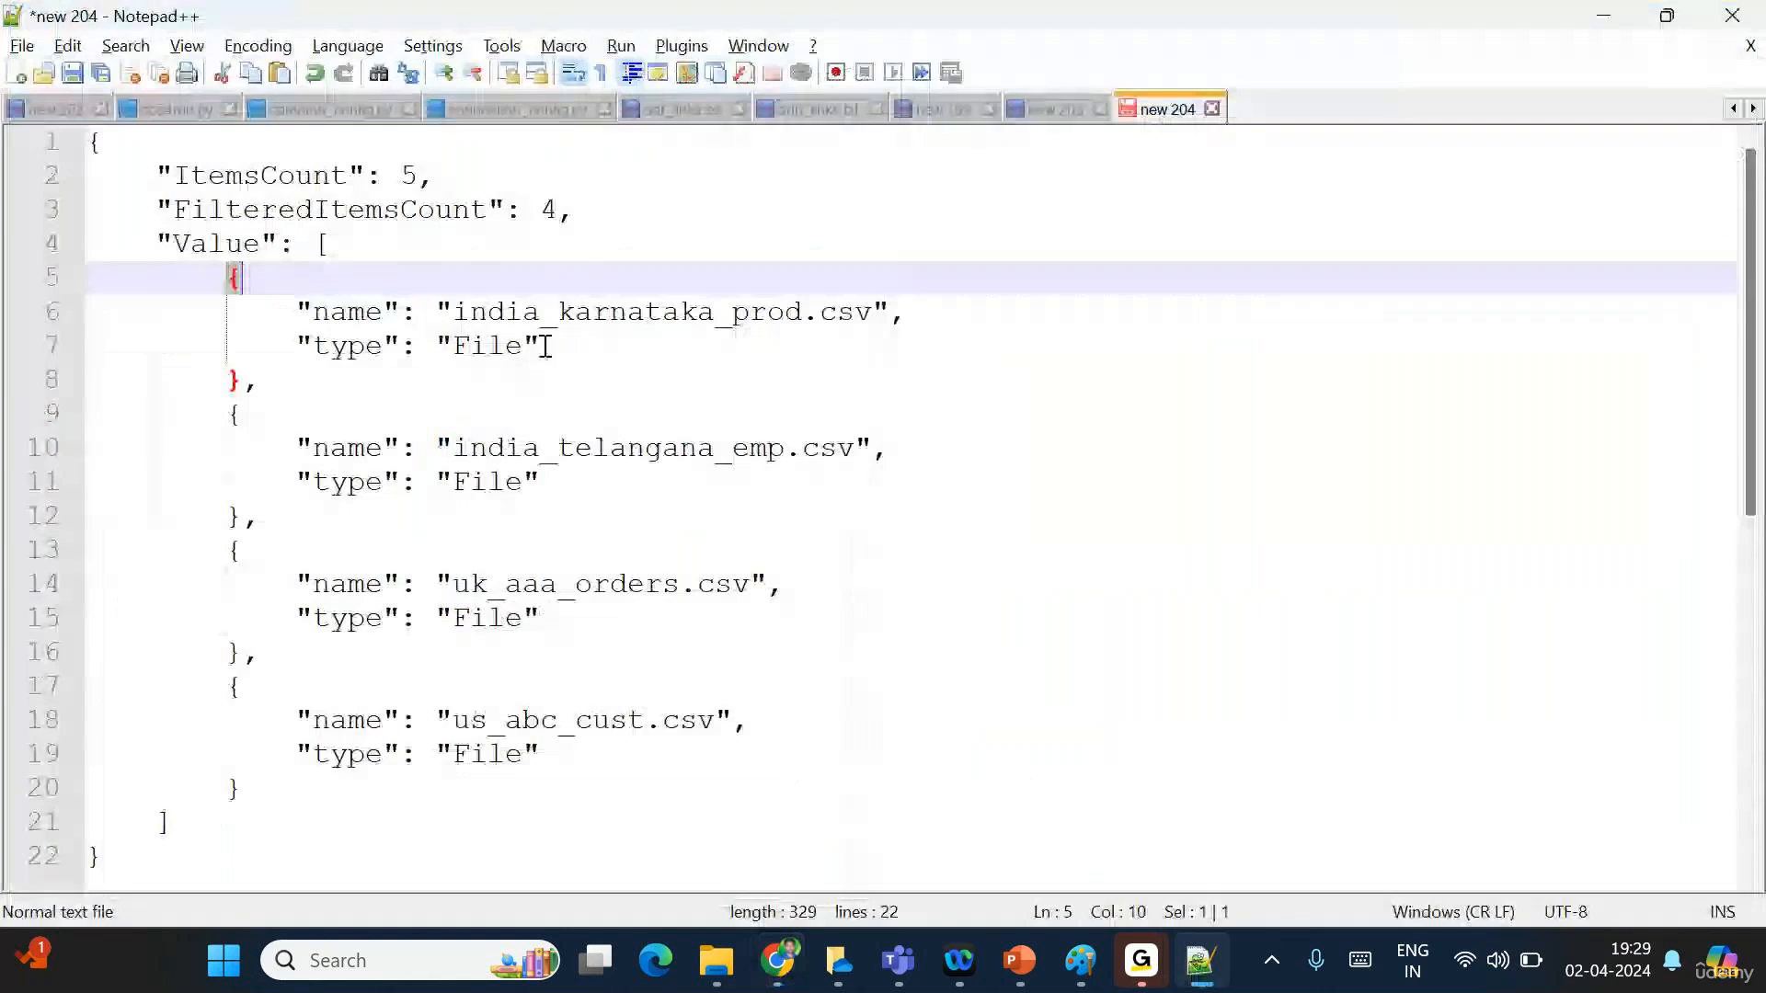
click(544, 313)
drag(544, 313, 849, 314)
double_click(849, 313)
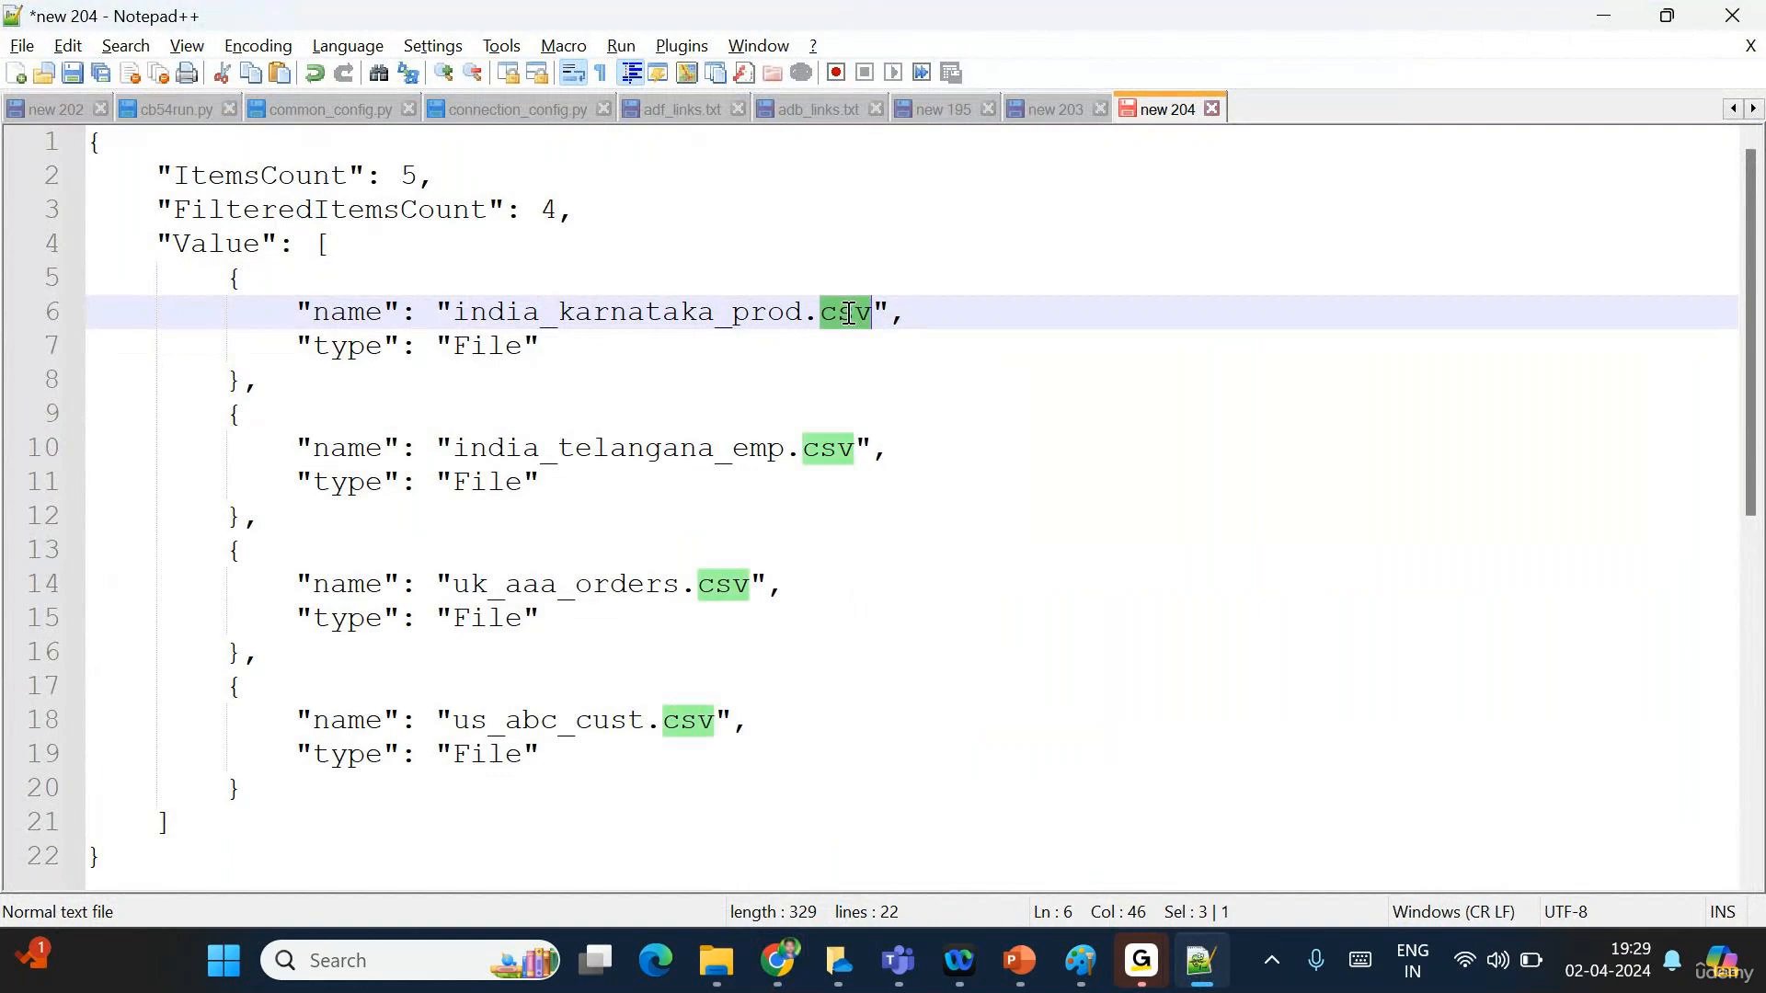
click(953, 356)
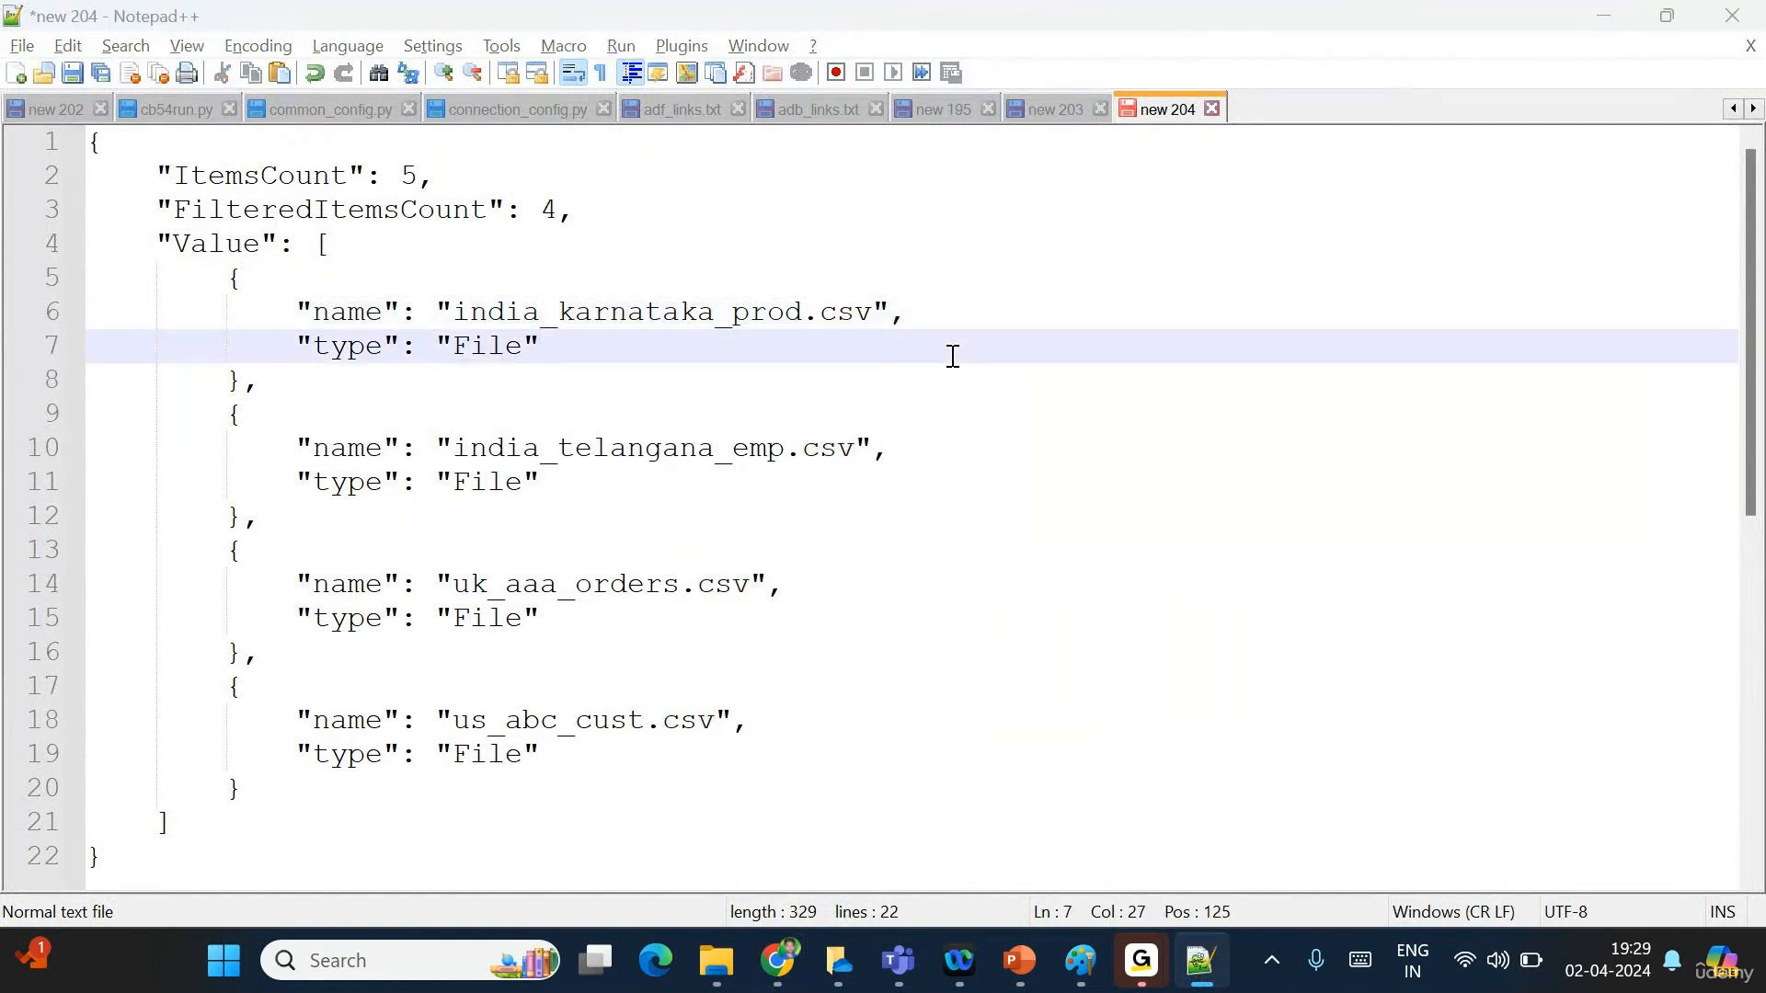
key(alt+Tab)
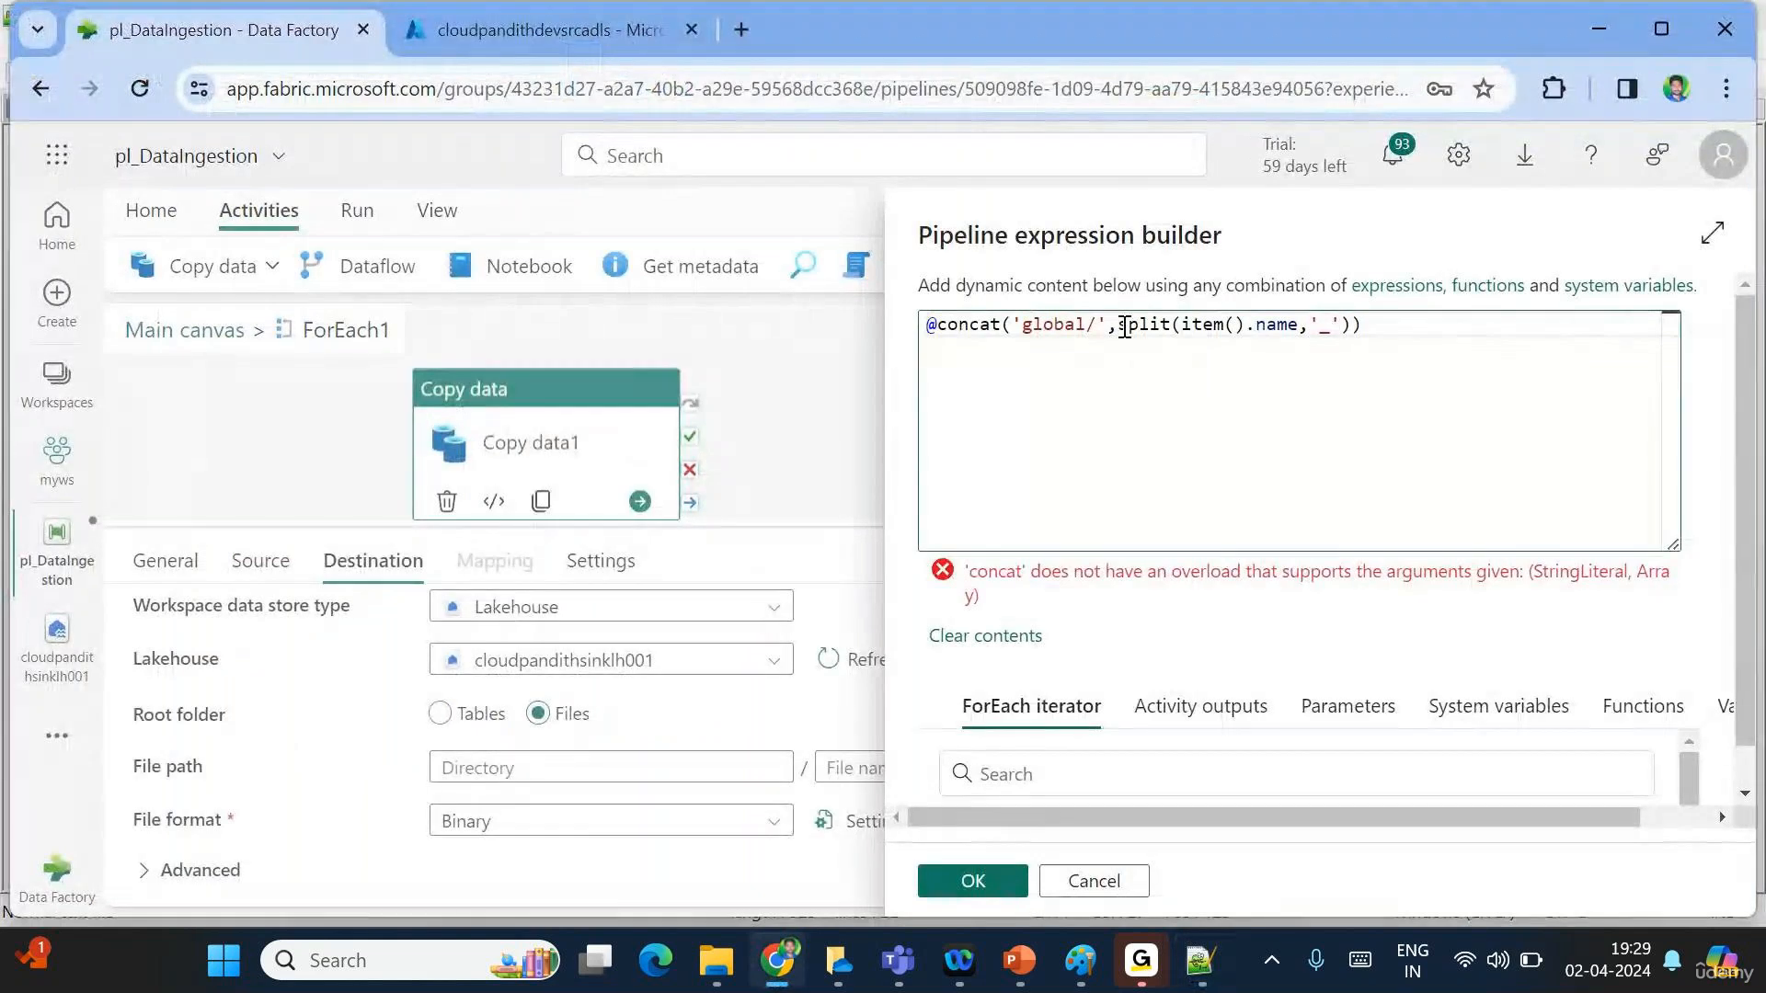
drag(1124, 328, 1325, 318)
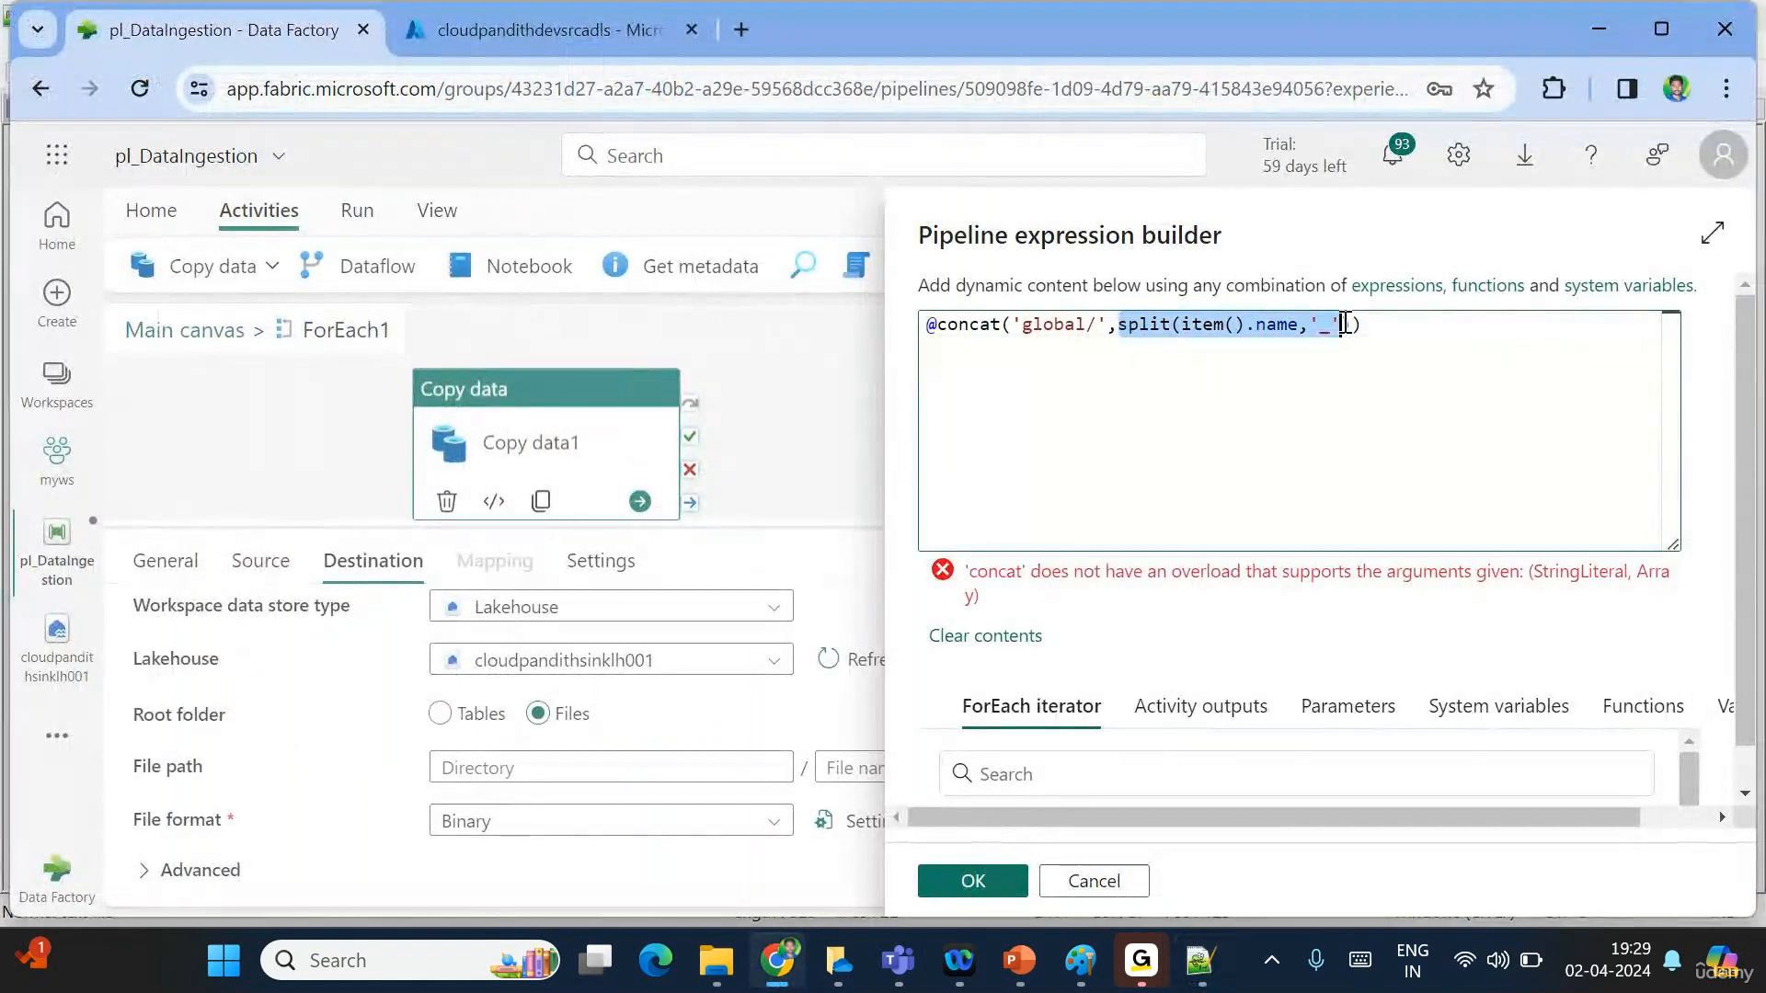
click(1124, 329)
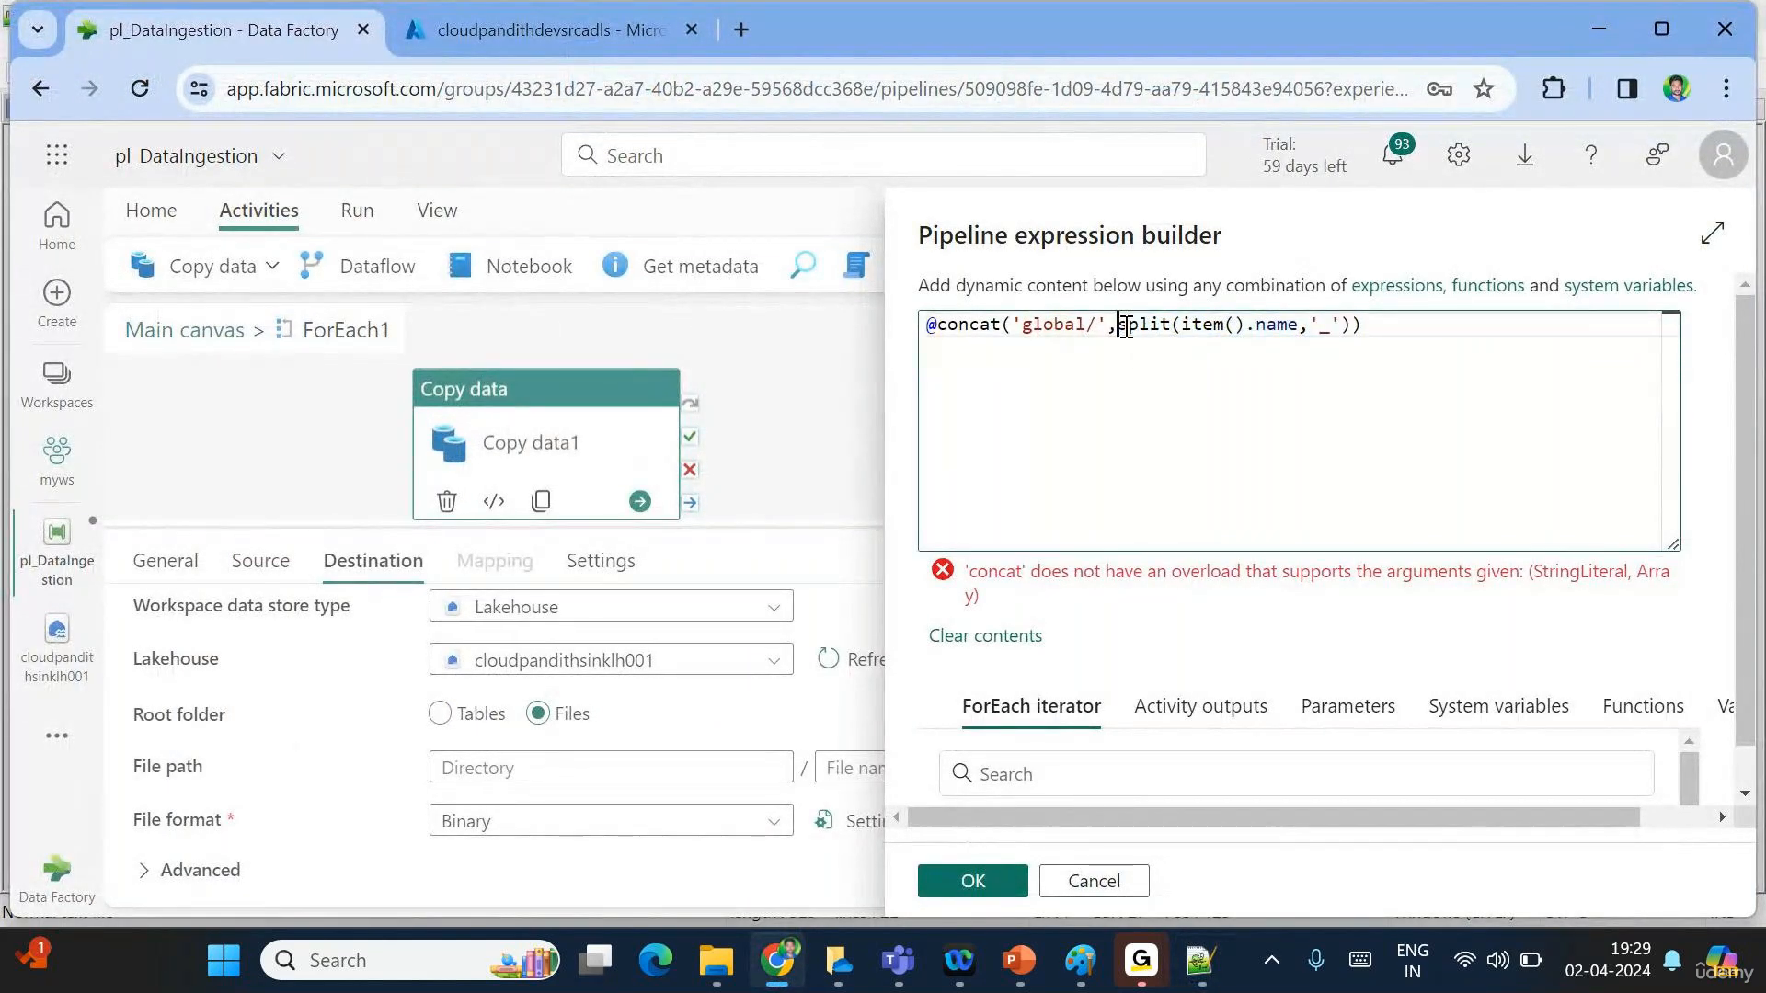
text(first()
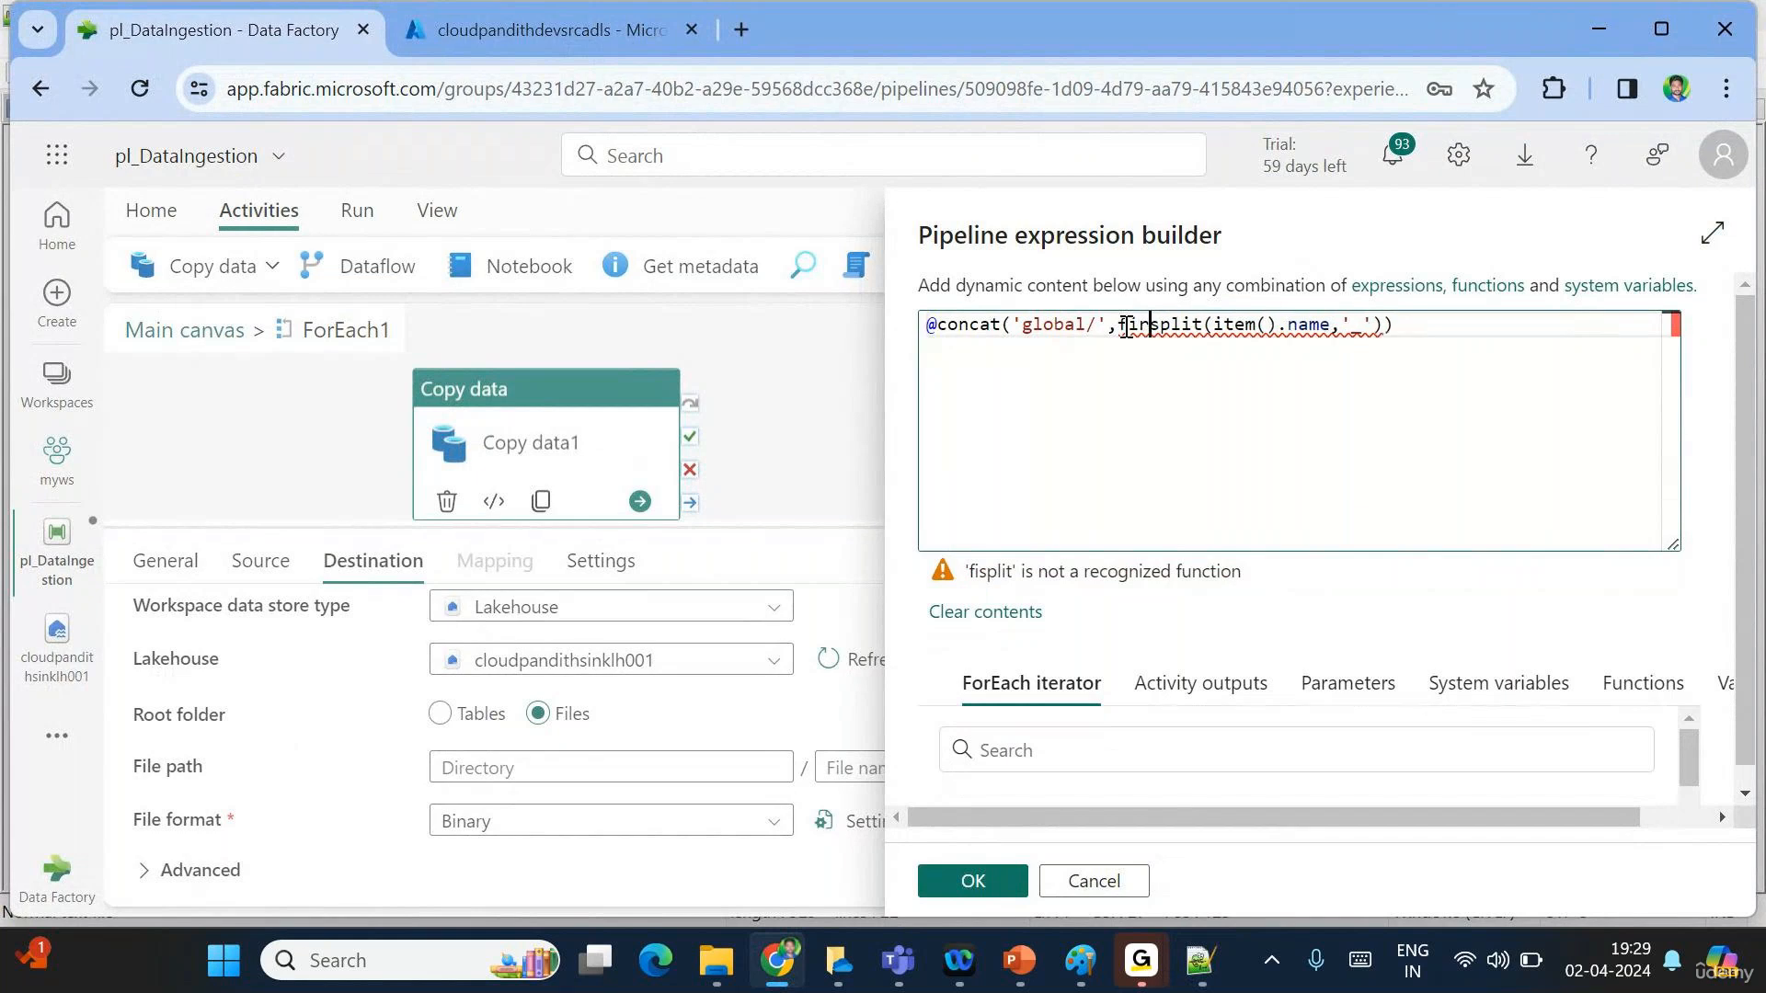
key(End)
text())
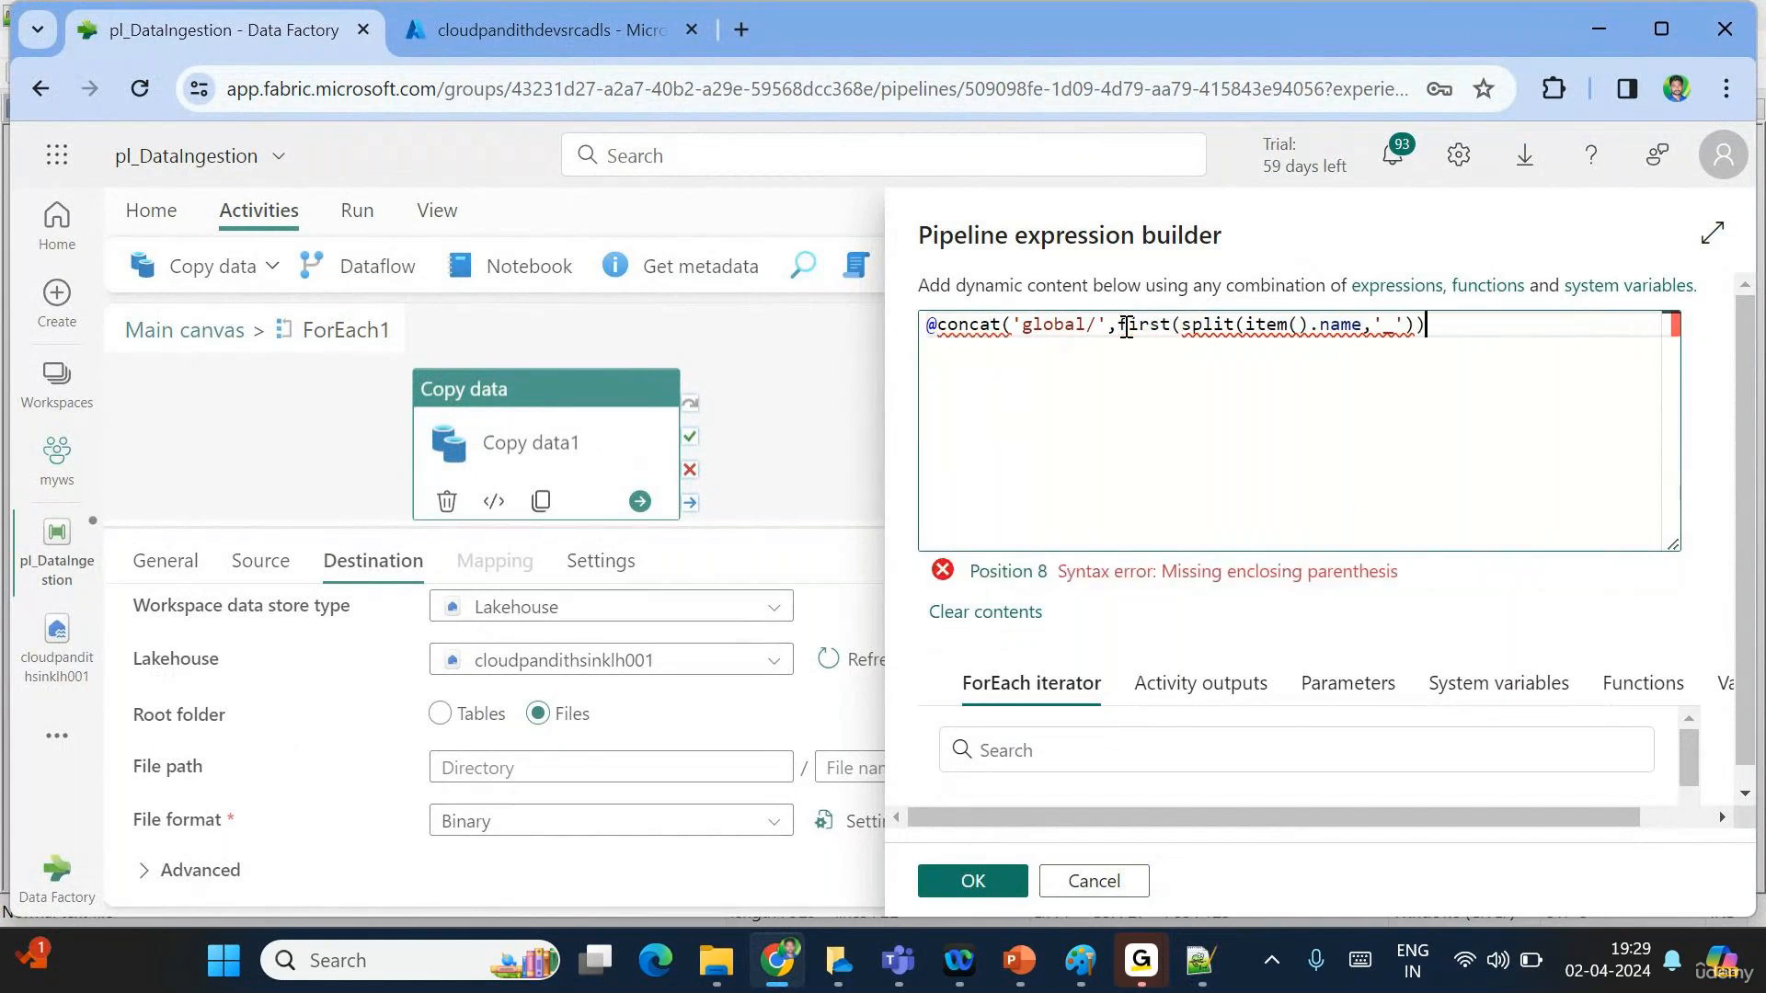
text())
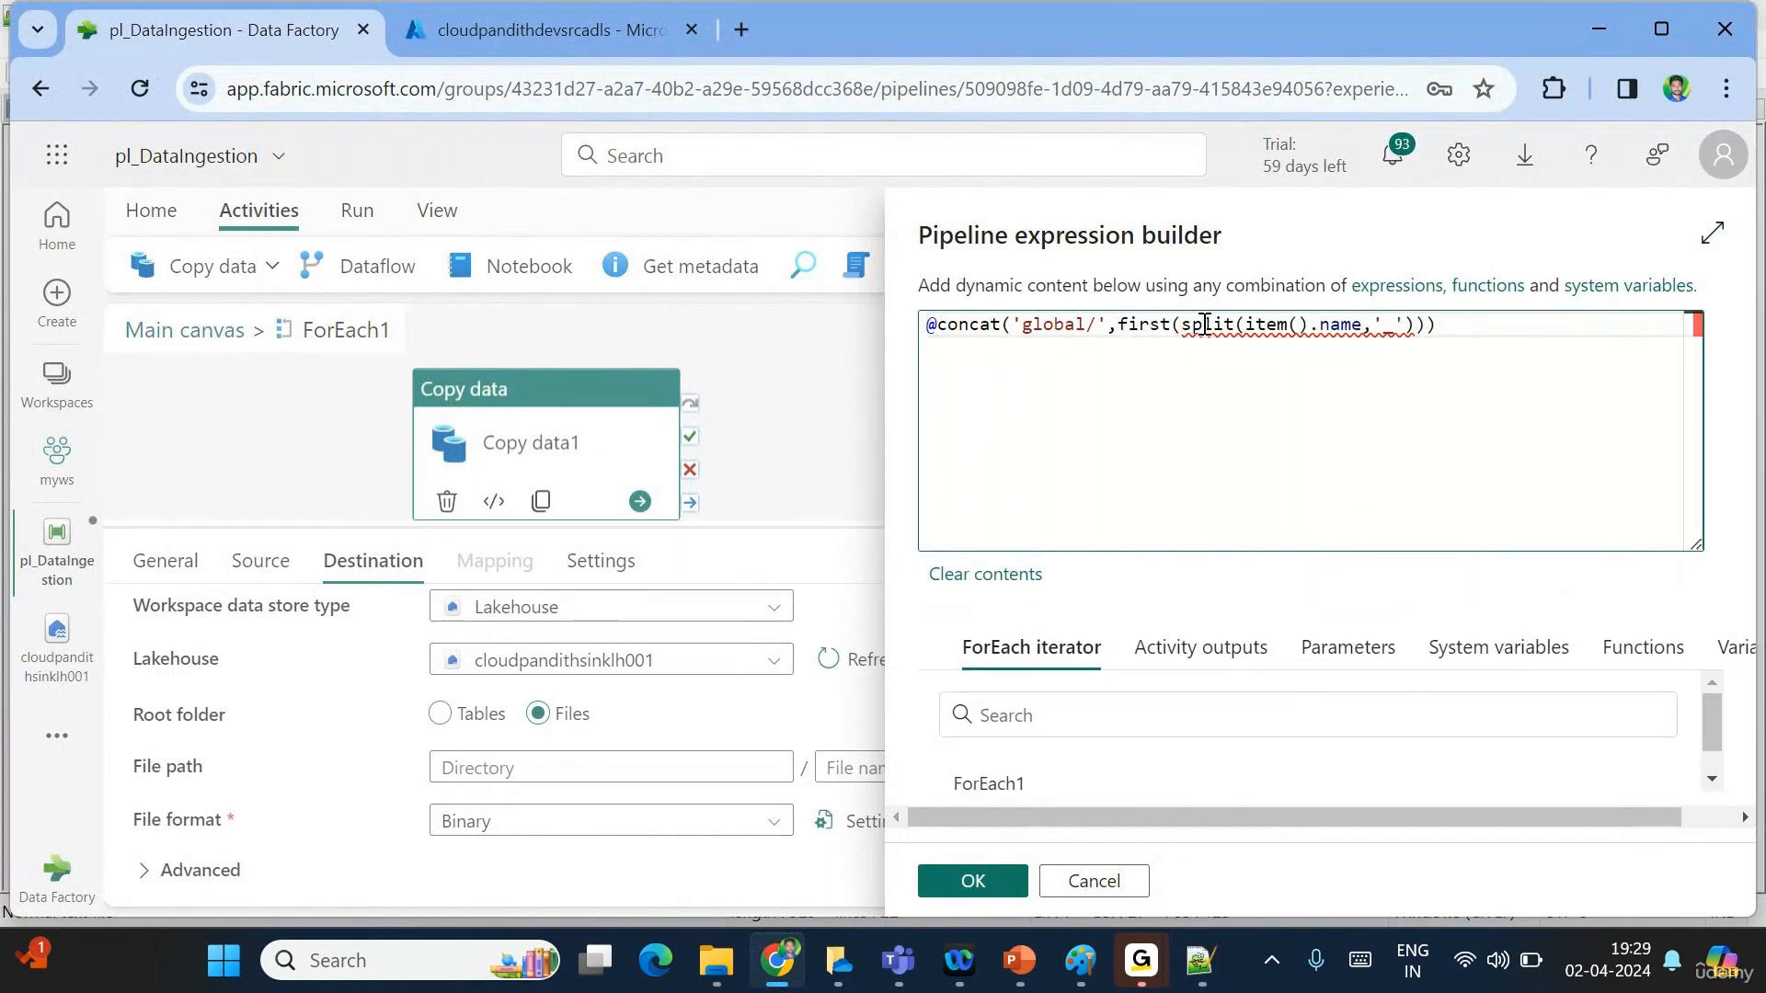
drag(1204, 325, 1408, 327)
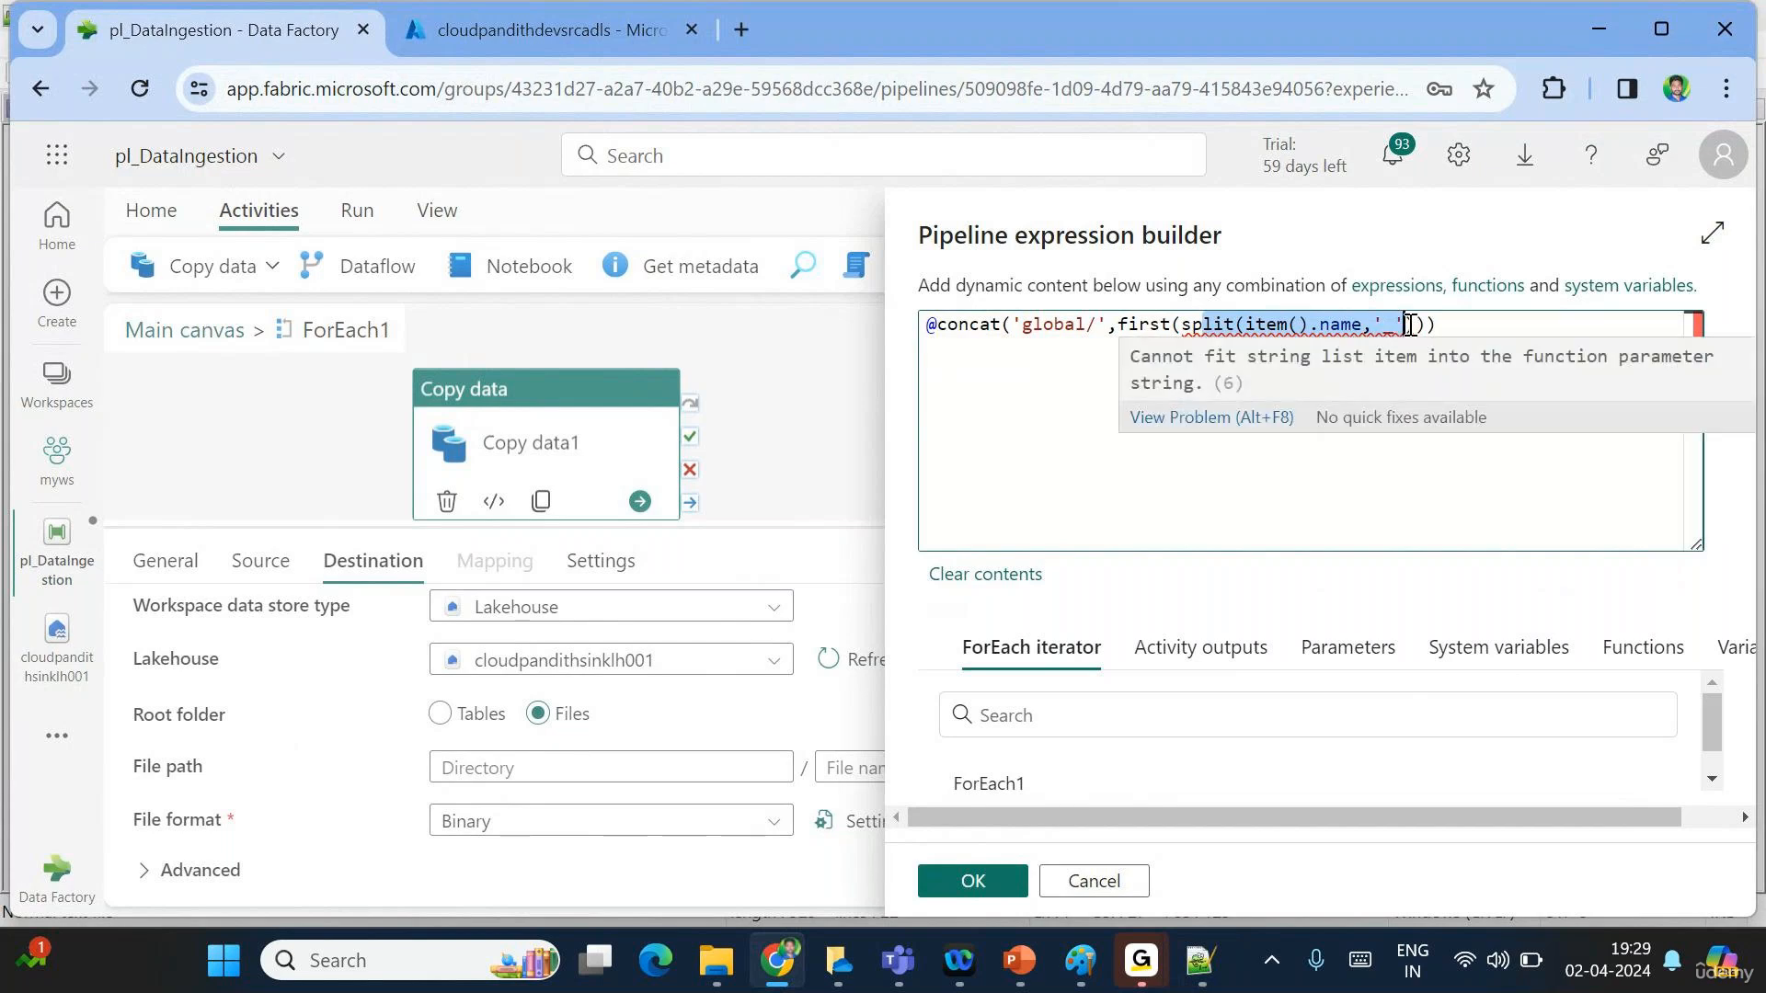
click(1065, 326)
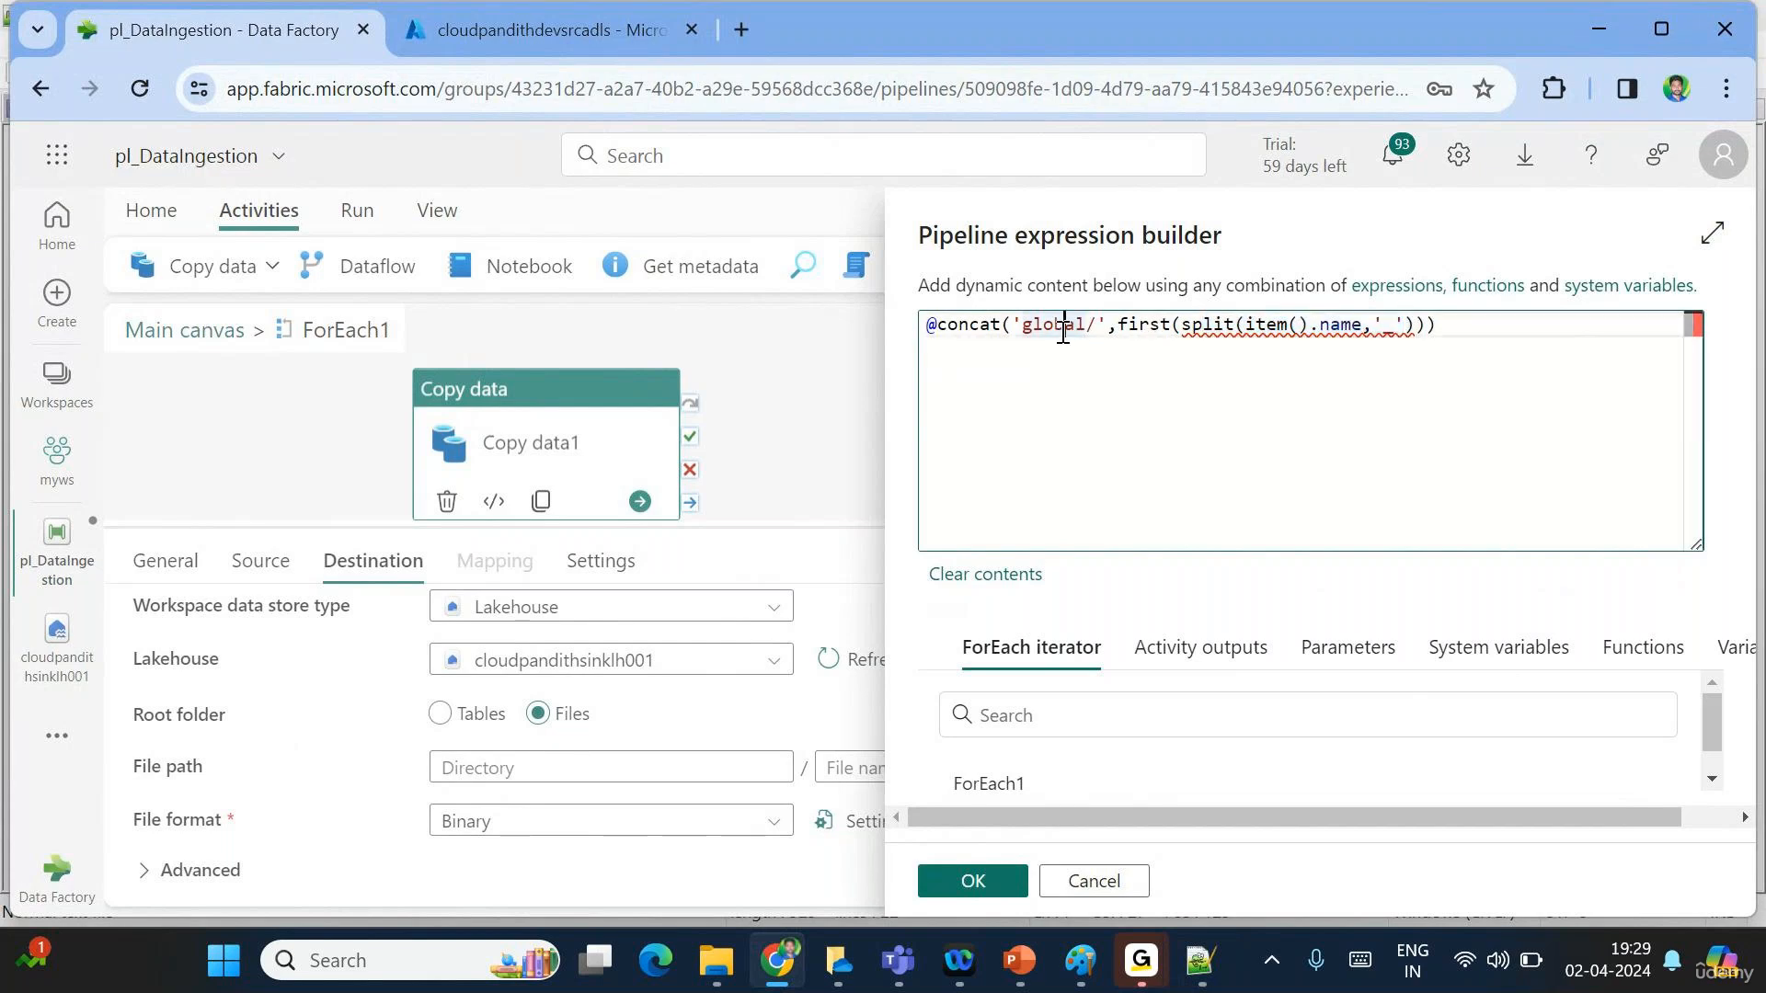
double_click(1064, 326)
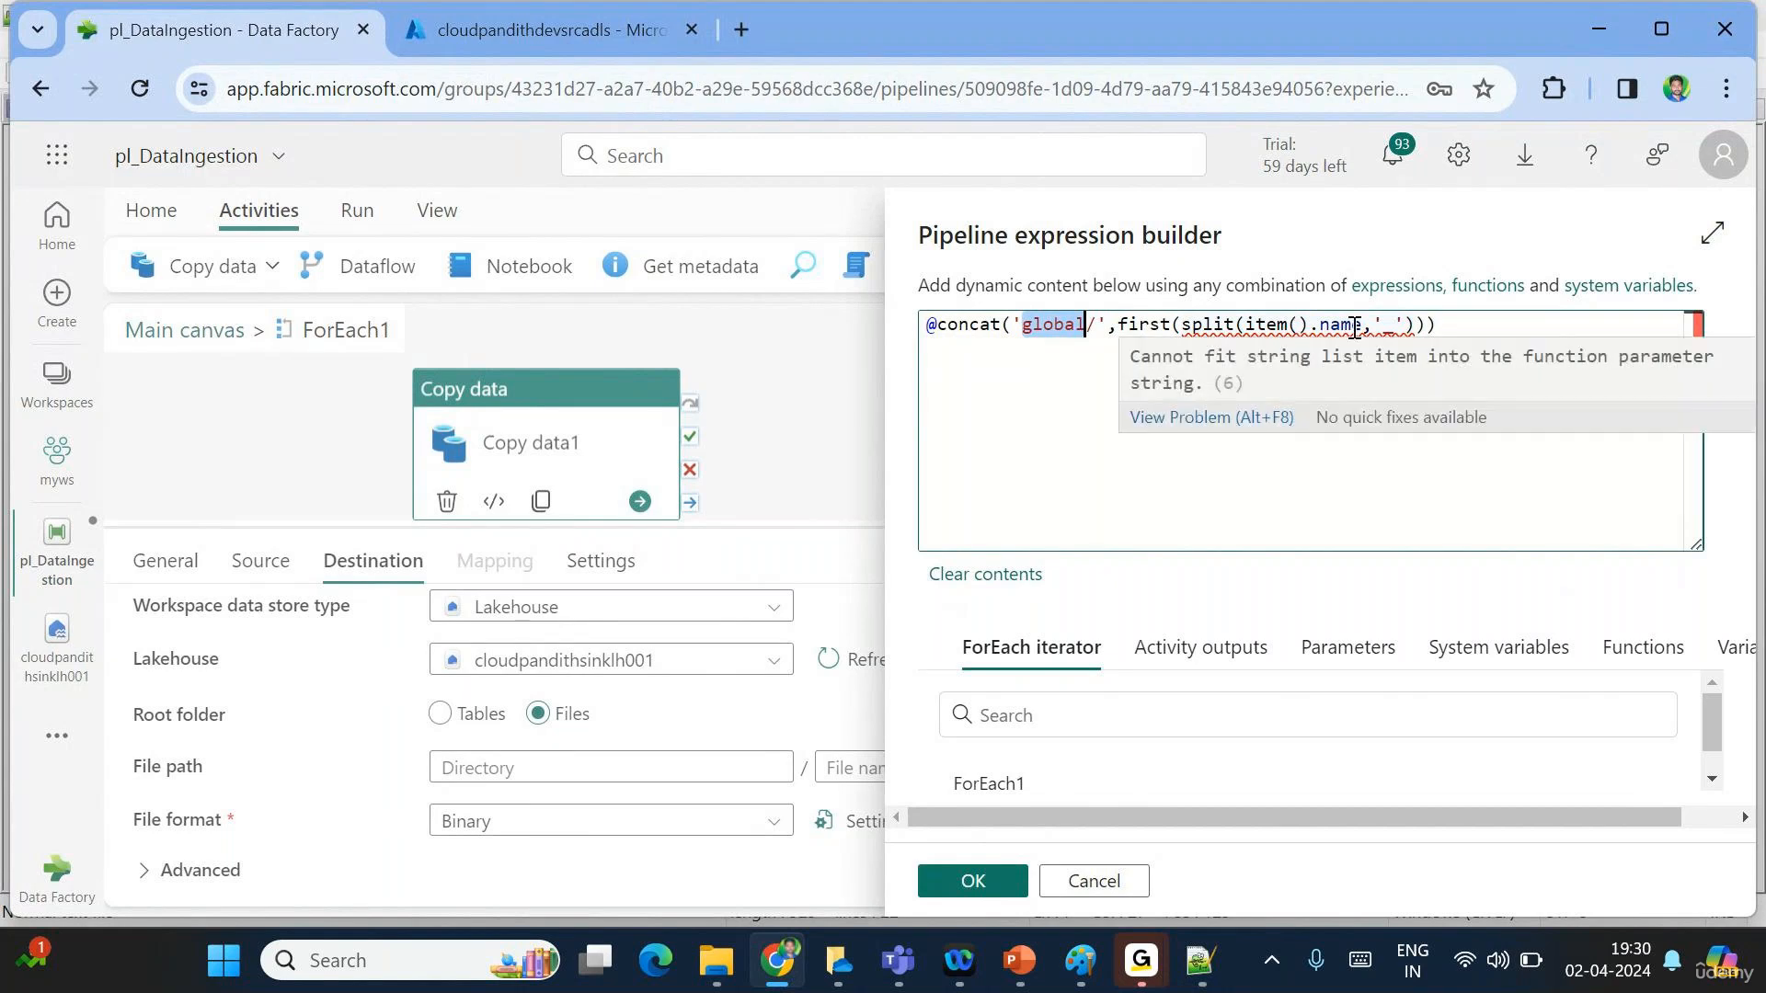
click(1428, 327)
text(,')
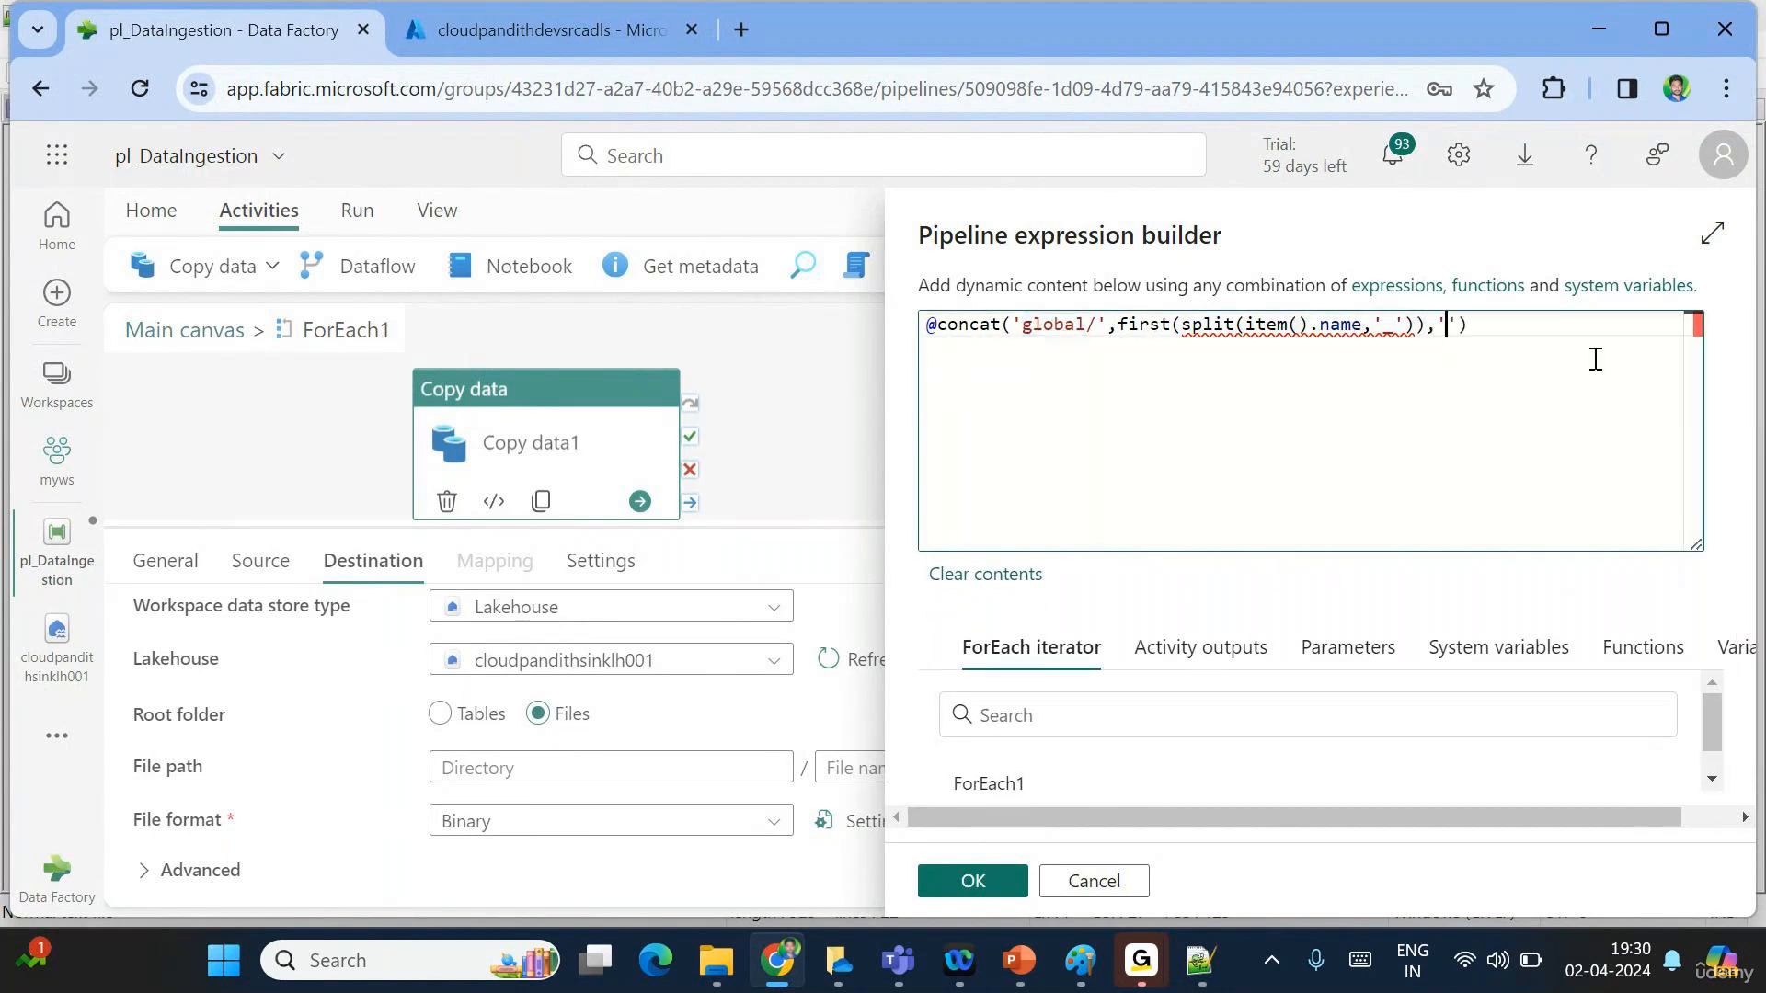
text(/')
text(,@ite)
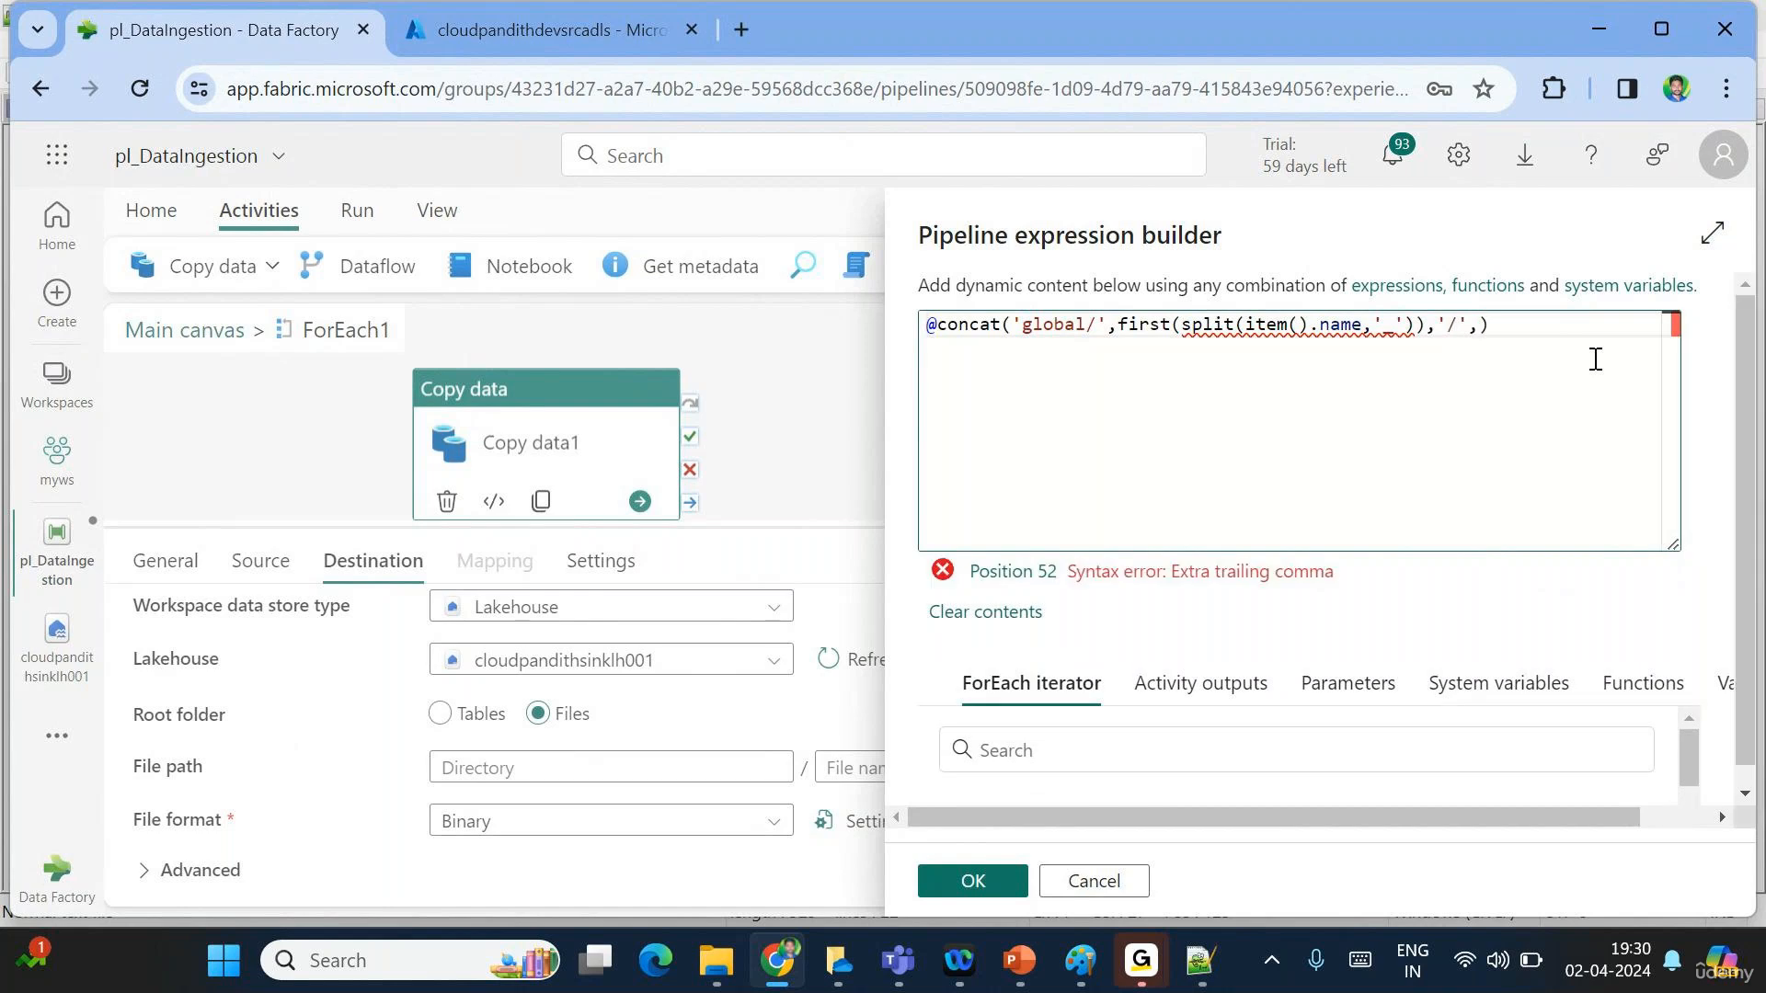
text(m())
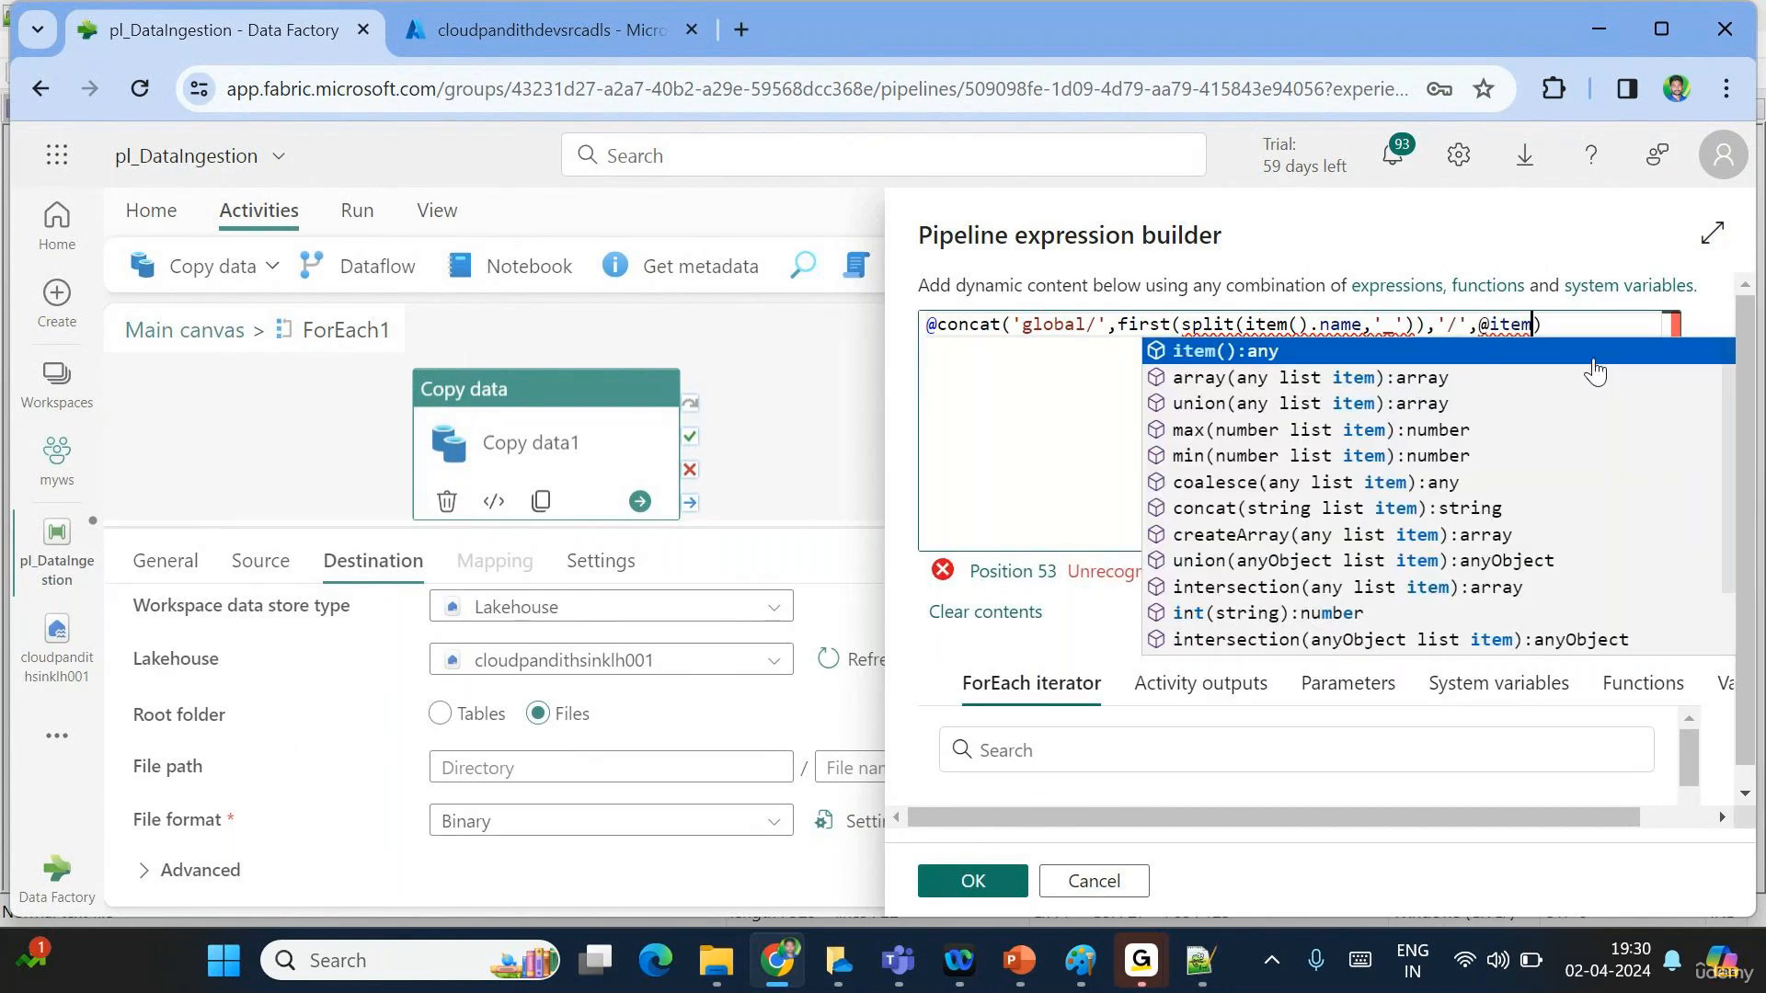
text(.name)
Remove the @ sign before the appended item().name and apply the expression to the destination directory.
key(Left)
key(Left)
key(Left)
key(Left)
key(Left)
key(Left)
key(Left)
key(Left)
key(Left)
key(Left)
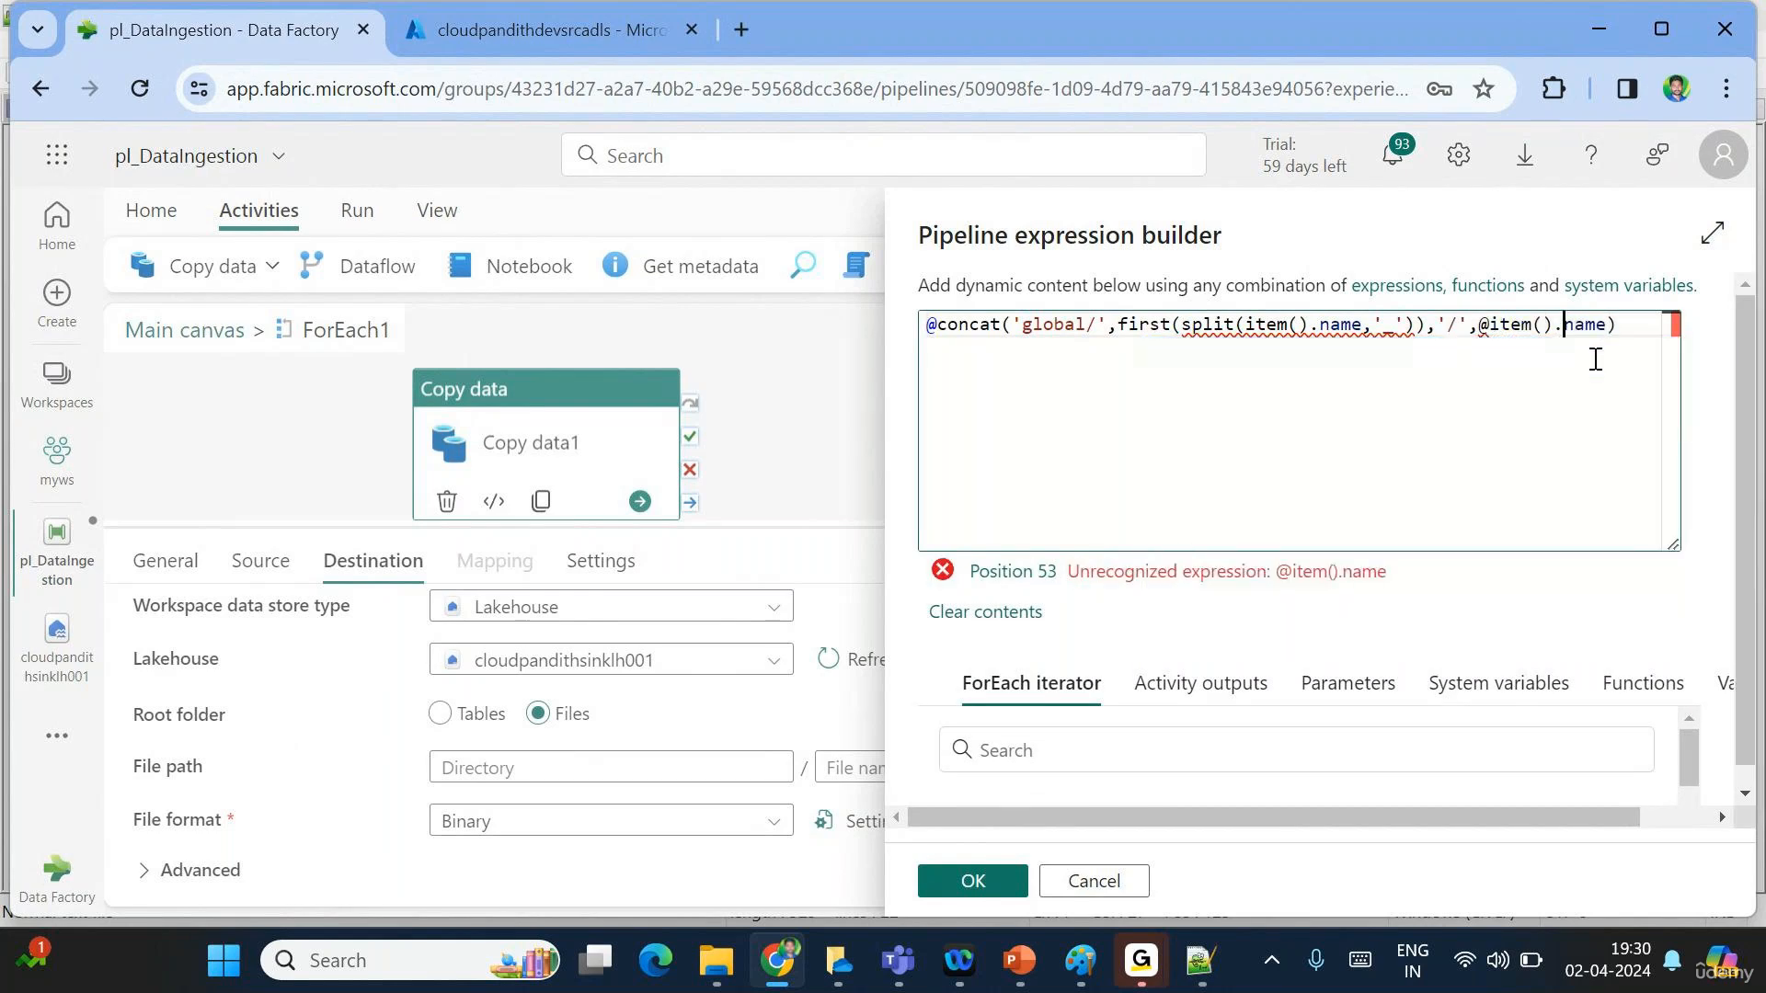
key(Left)
key(BackSpace)
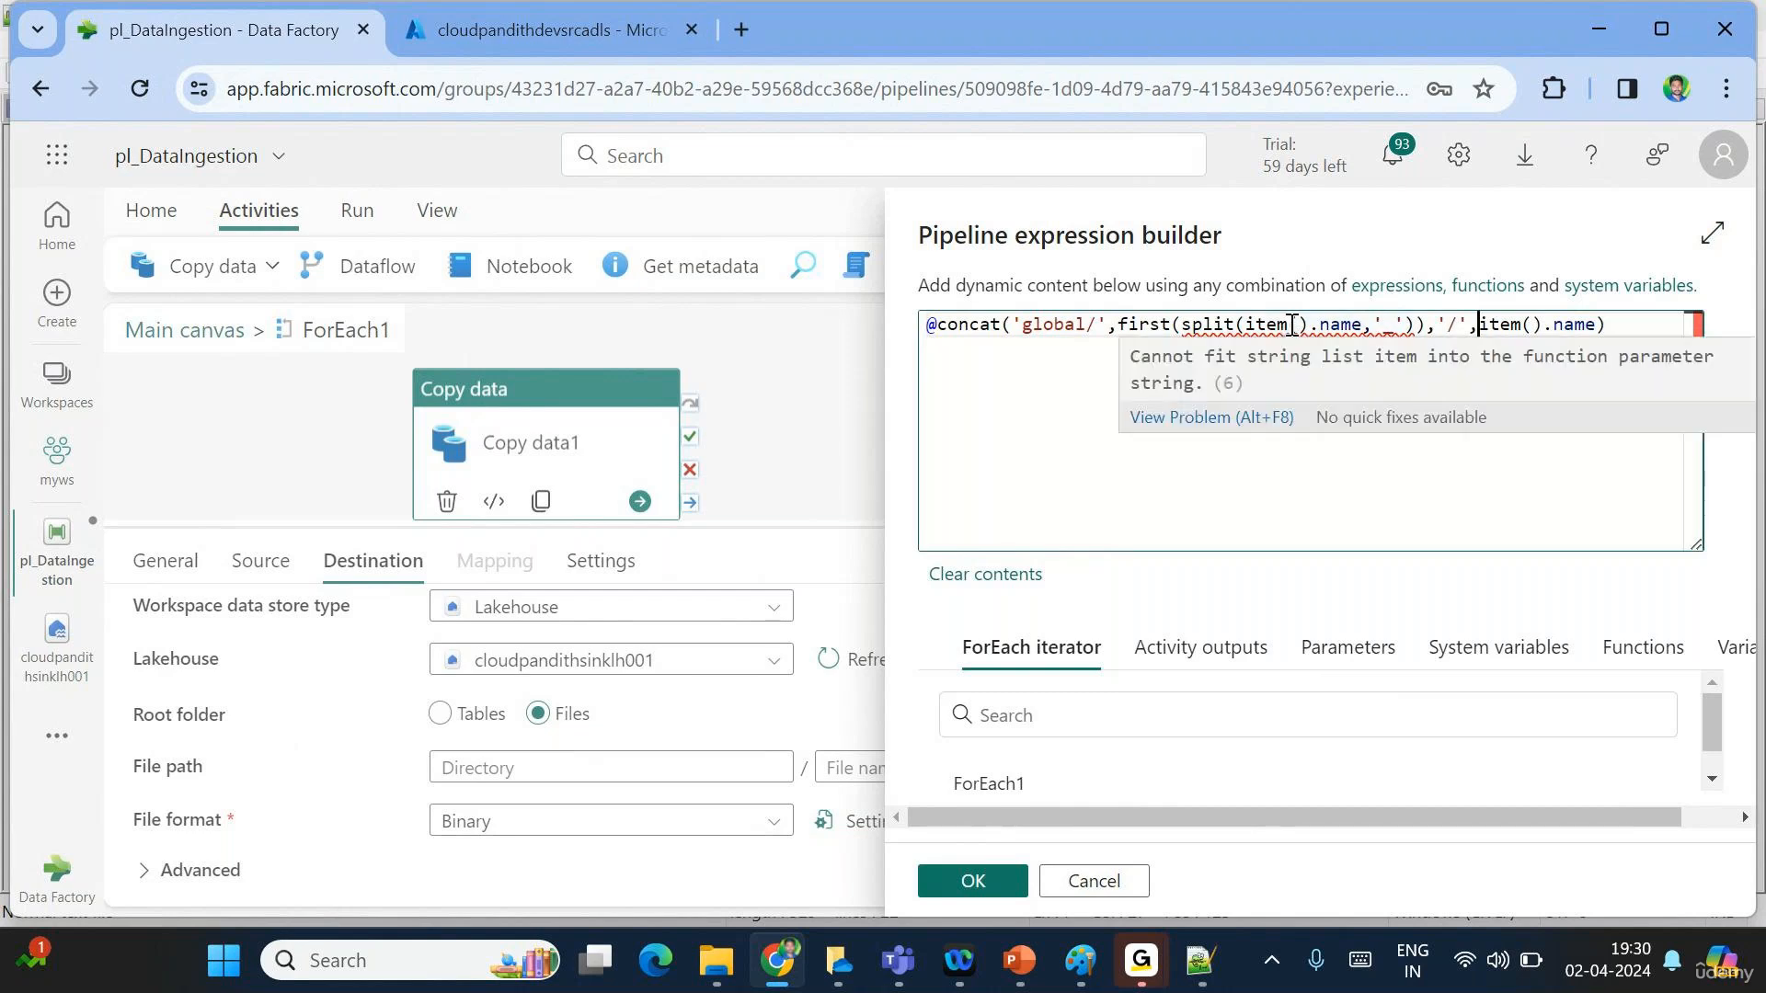
mouse_move(1292, 325)
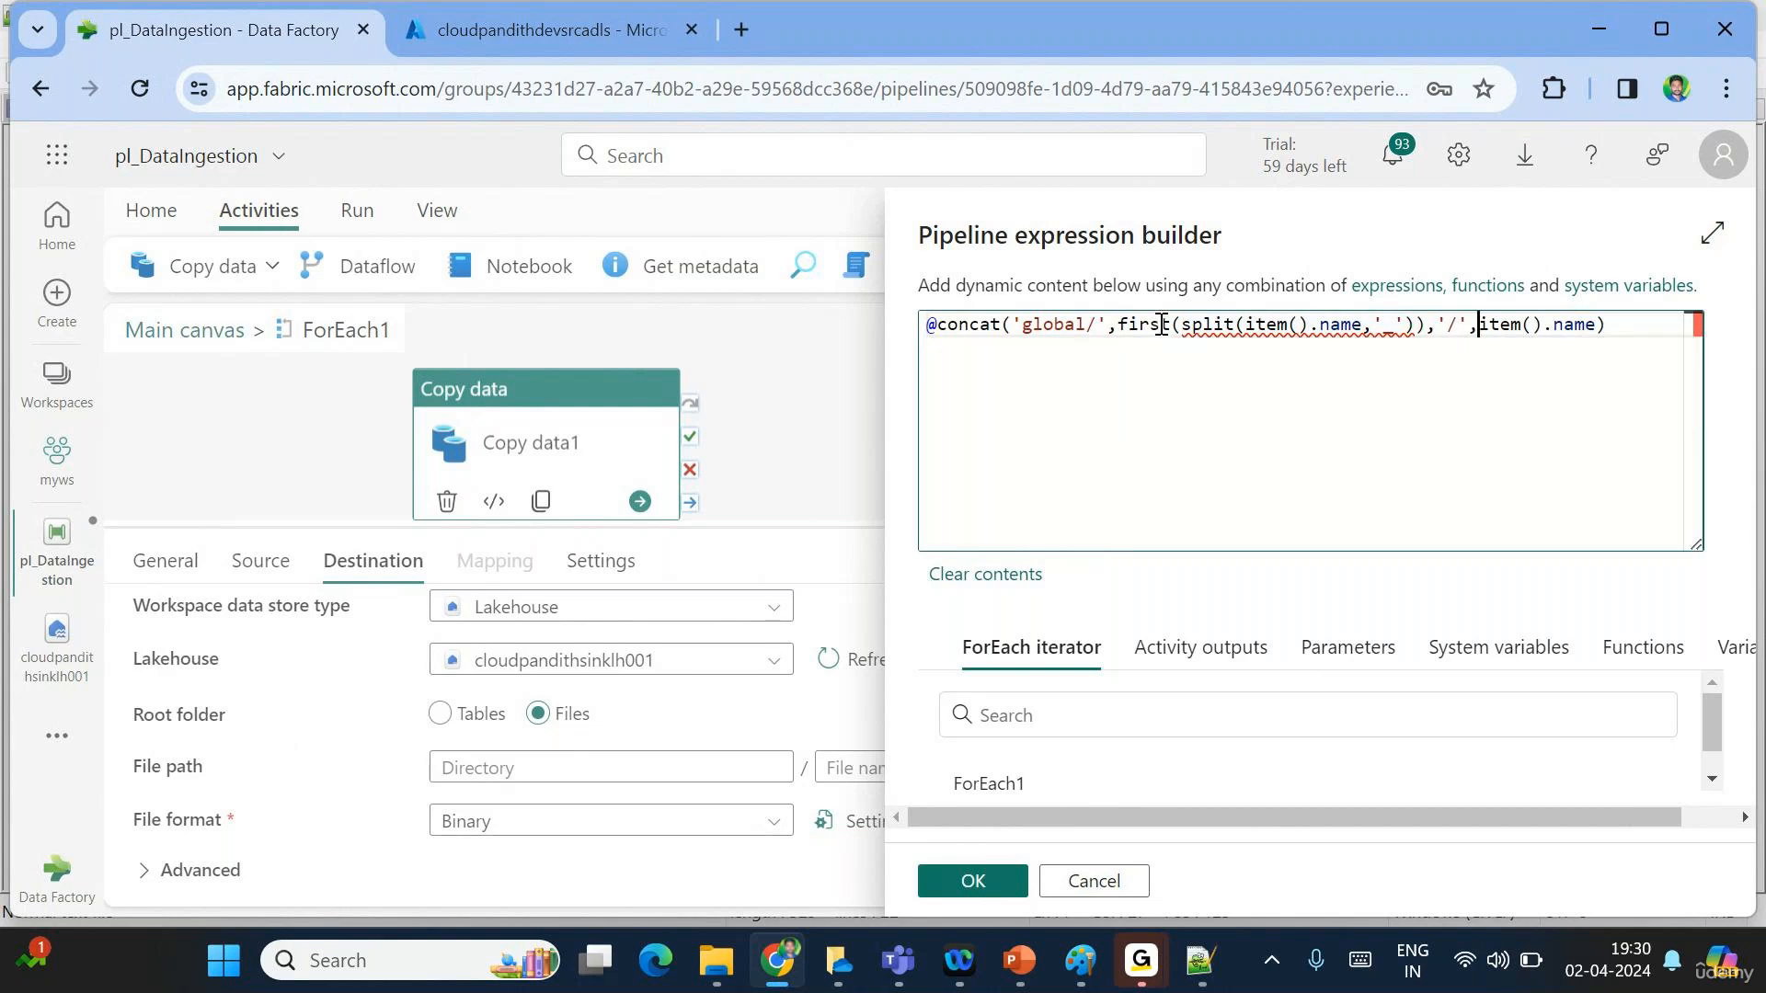
click(973, 883)
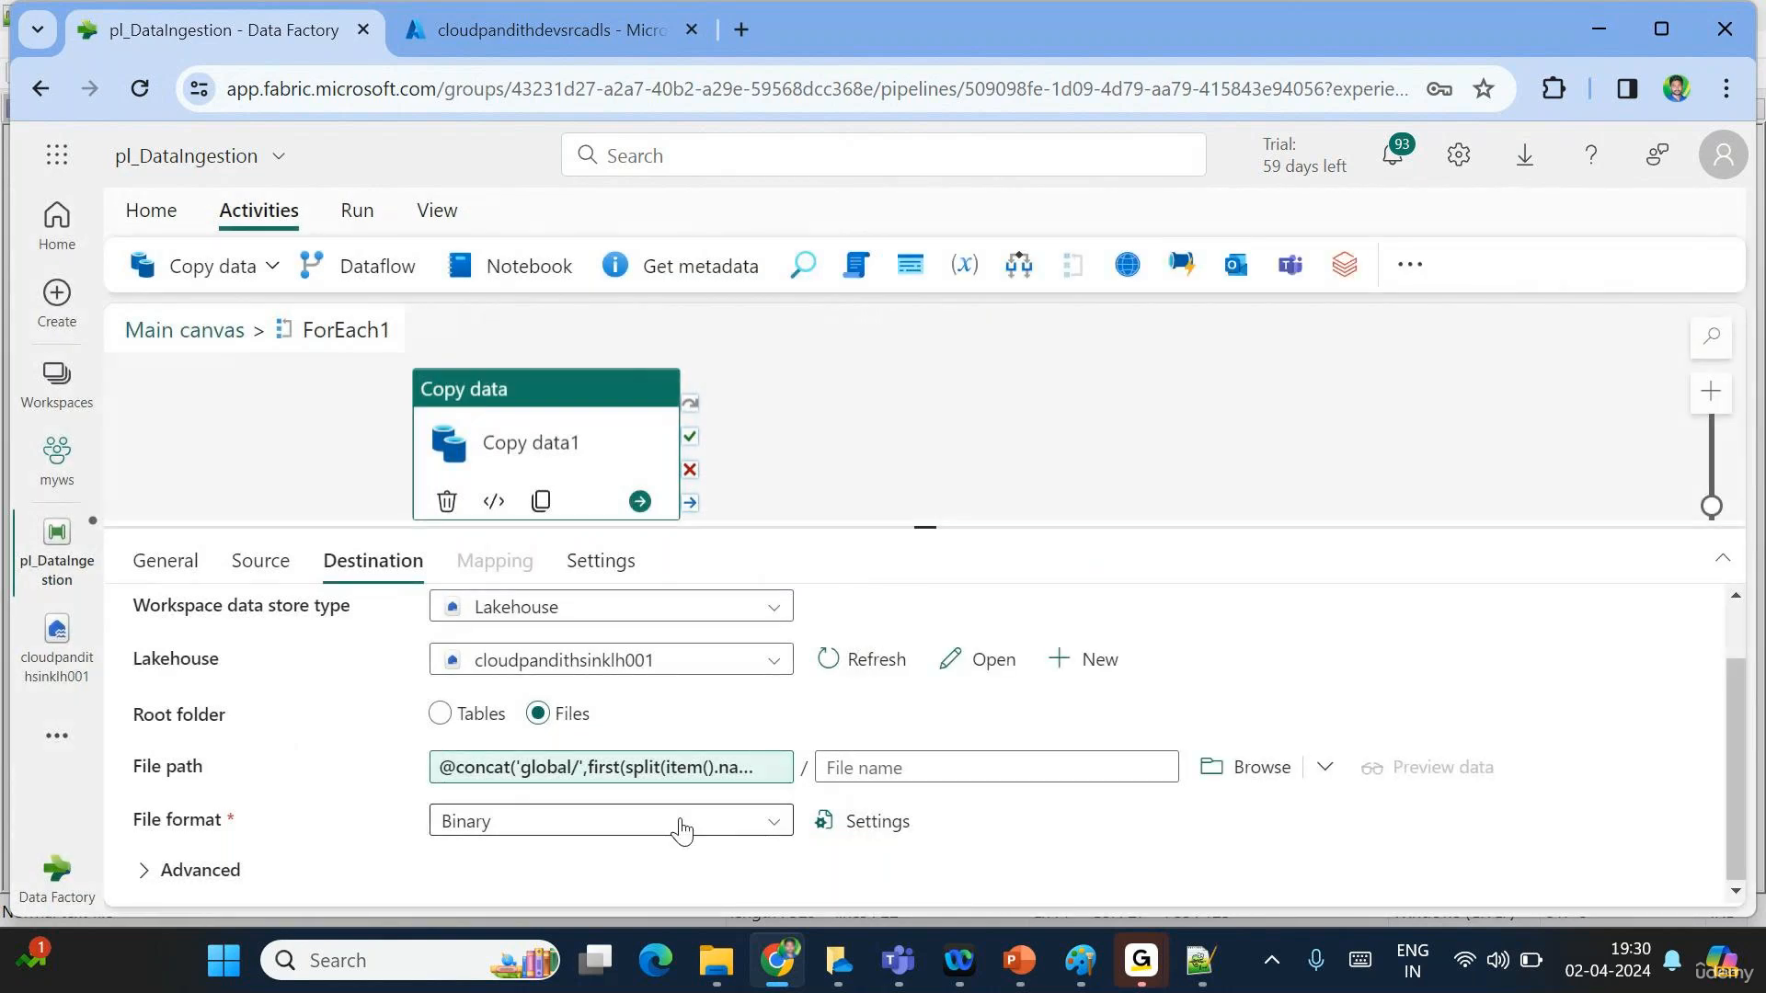
Reopen the destination directory expression and delete the '/' and item().name arguments at its end.
click(660, 782)
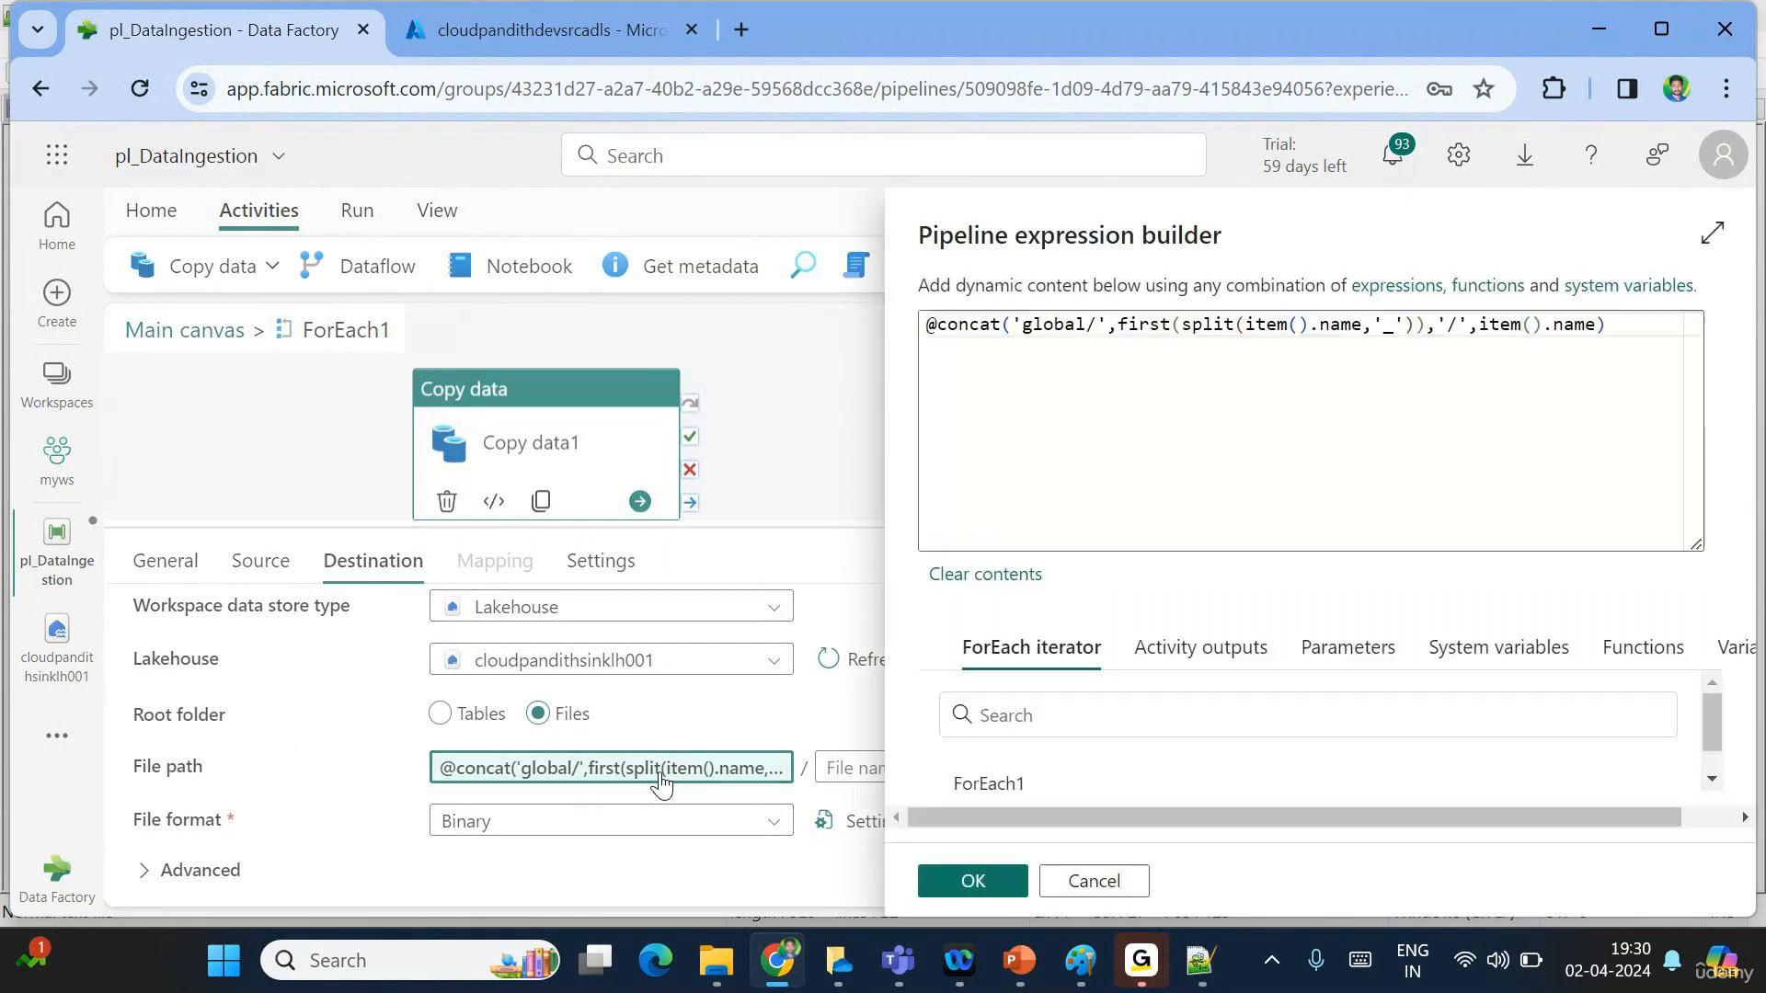
click(1484, 332)
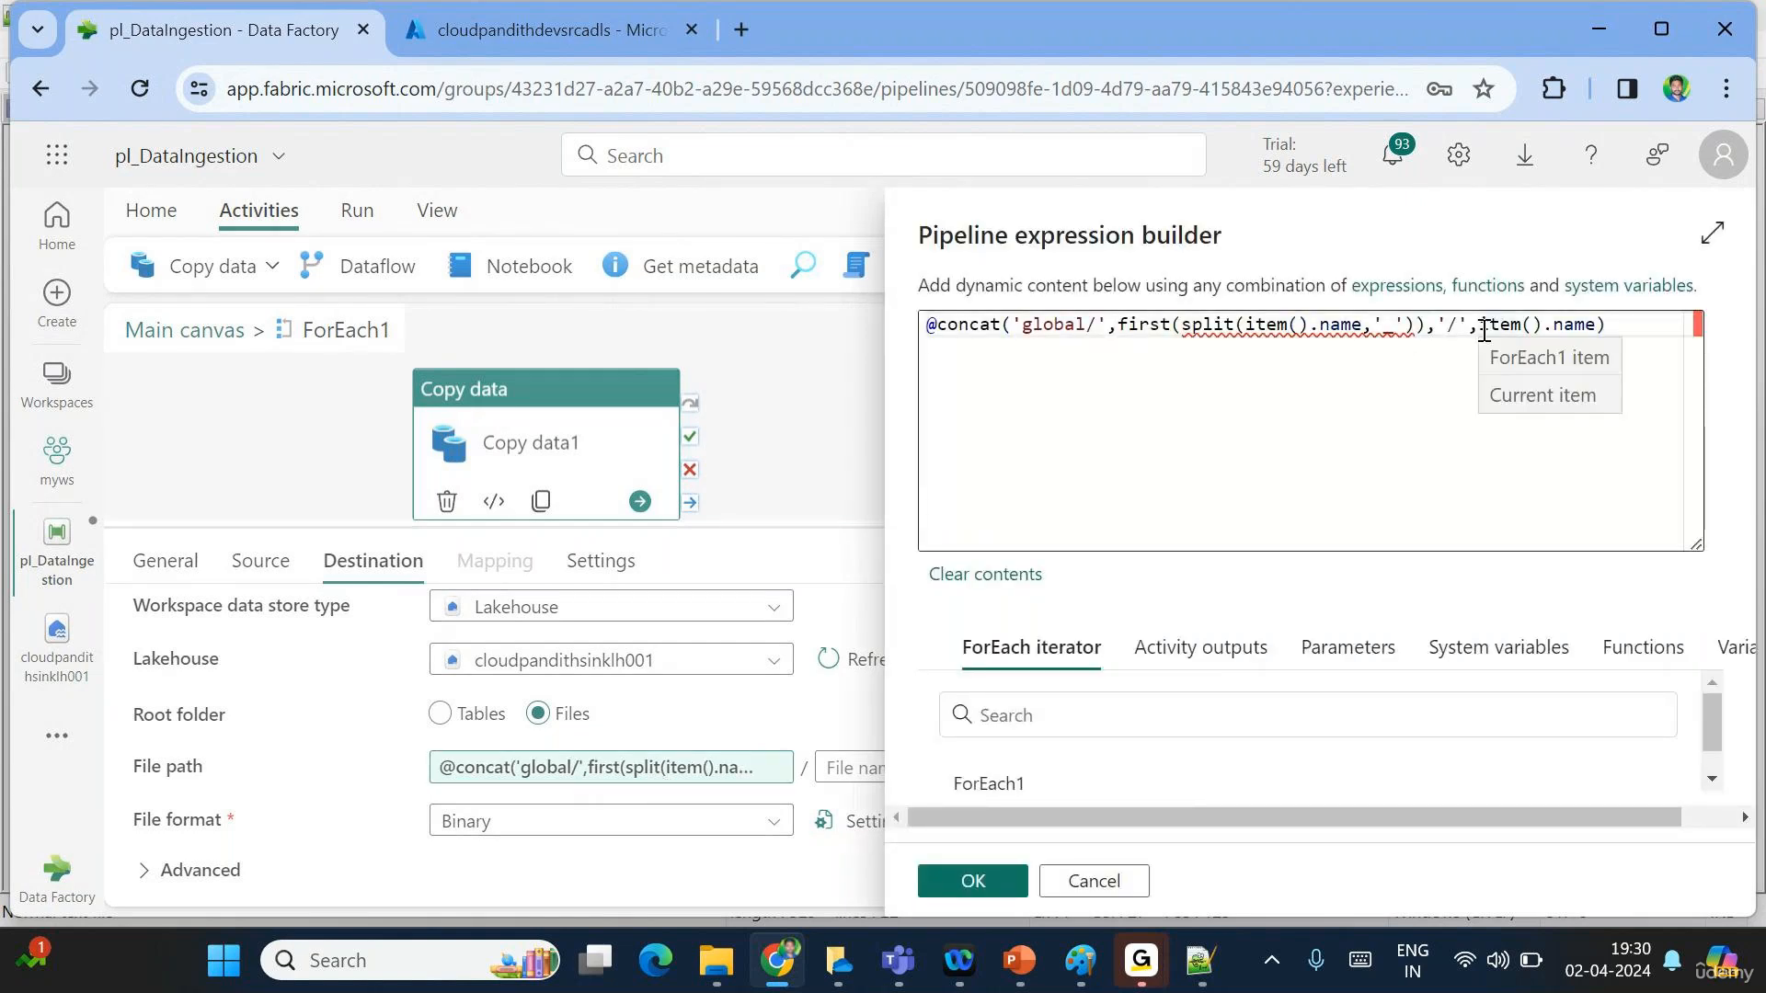
drag(1428, 326, 1595, 326)
key(BackSpace)
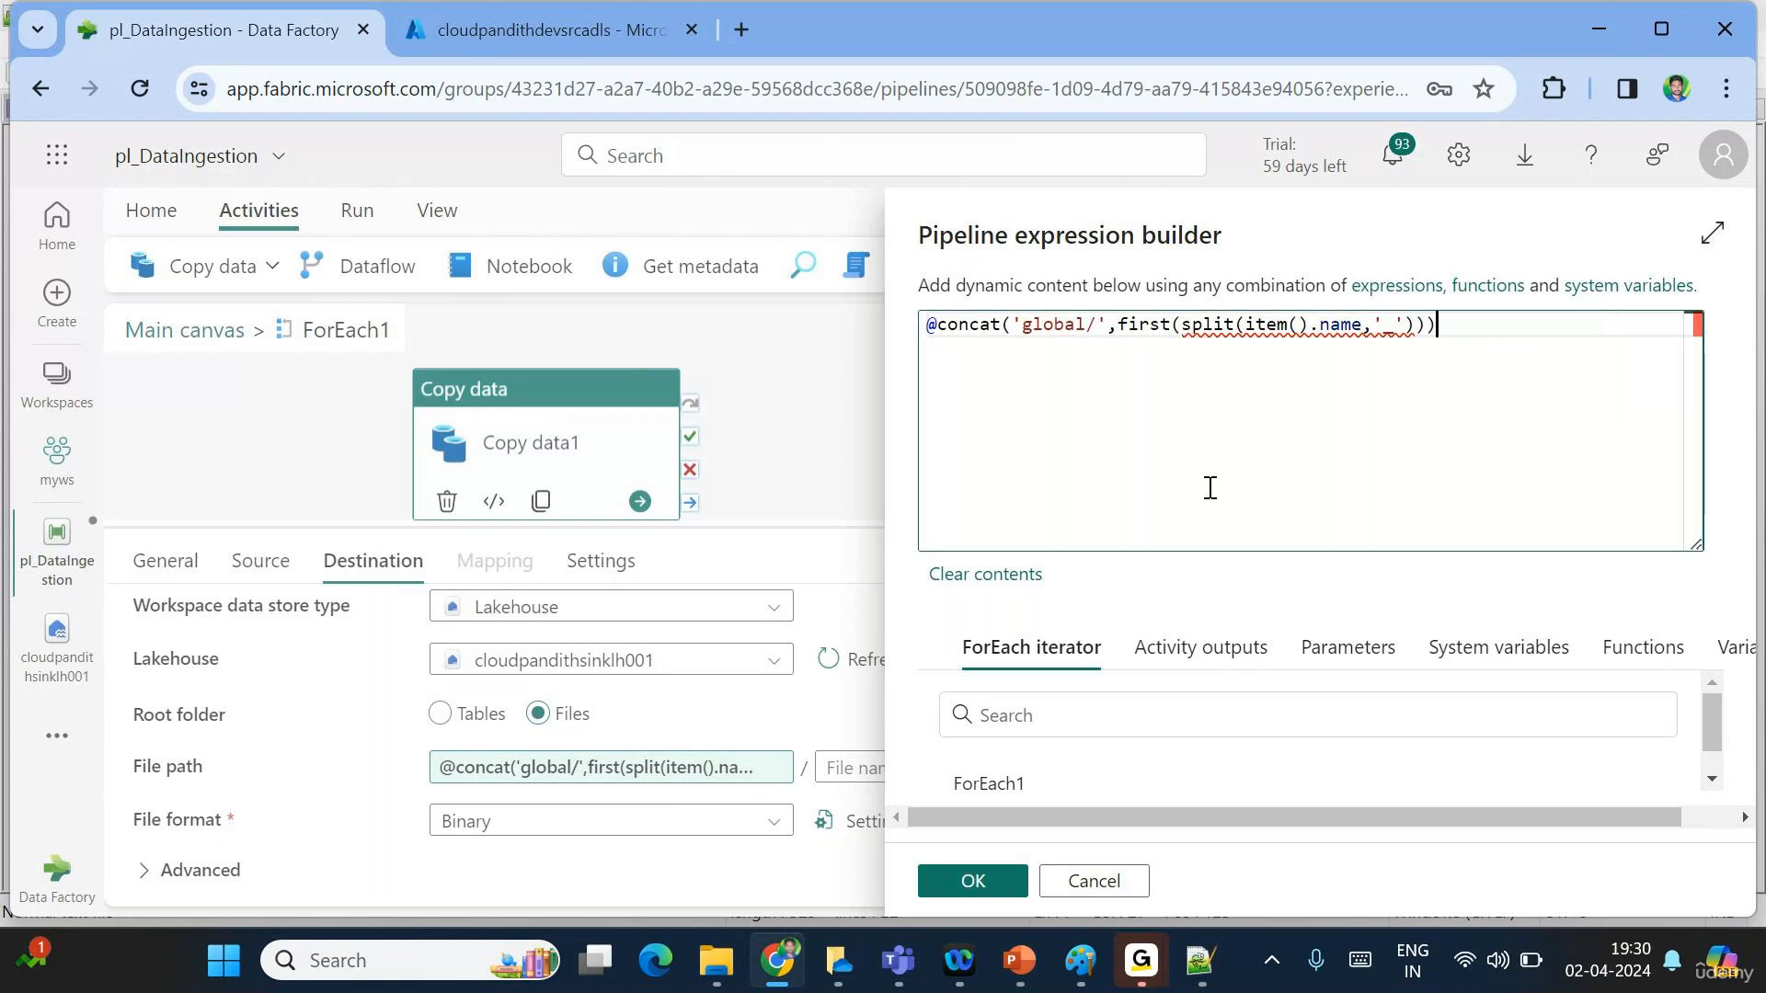
double_click(1055, 327)
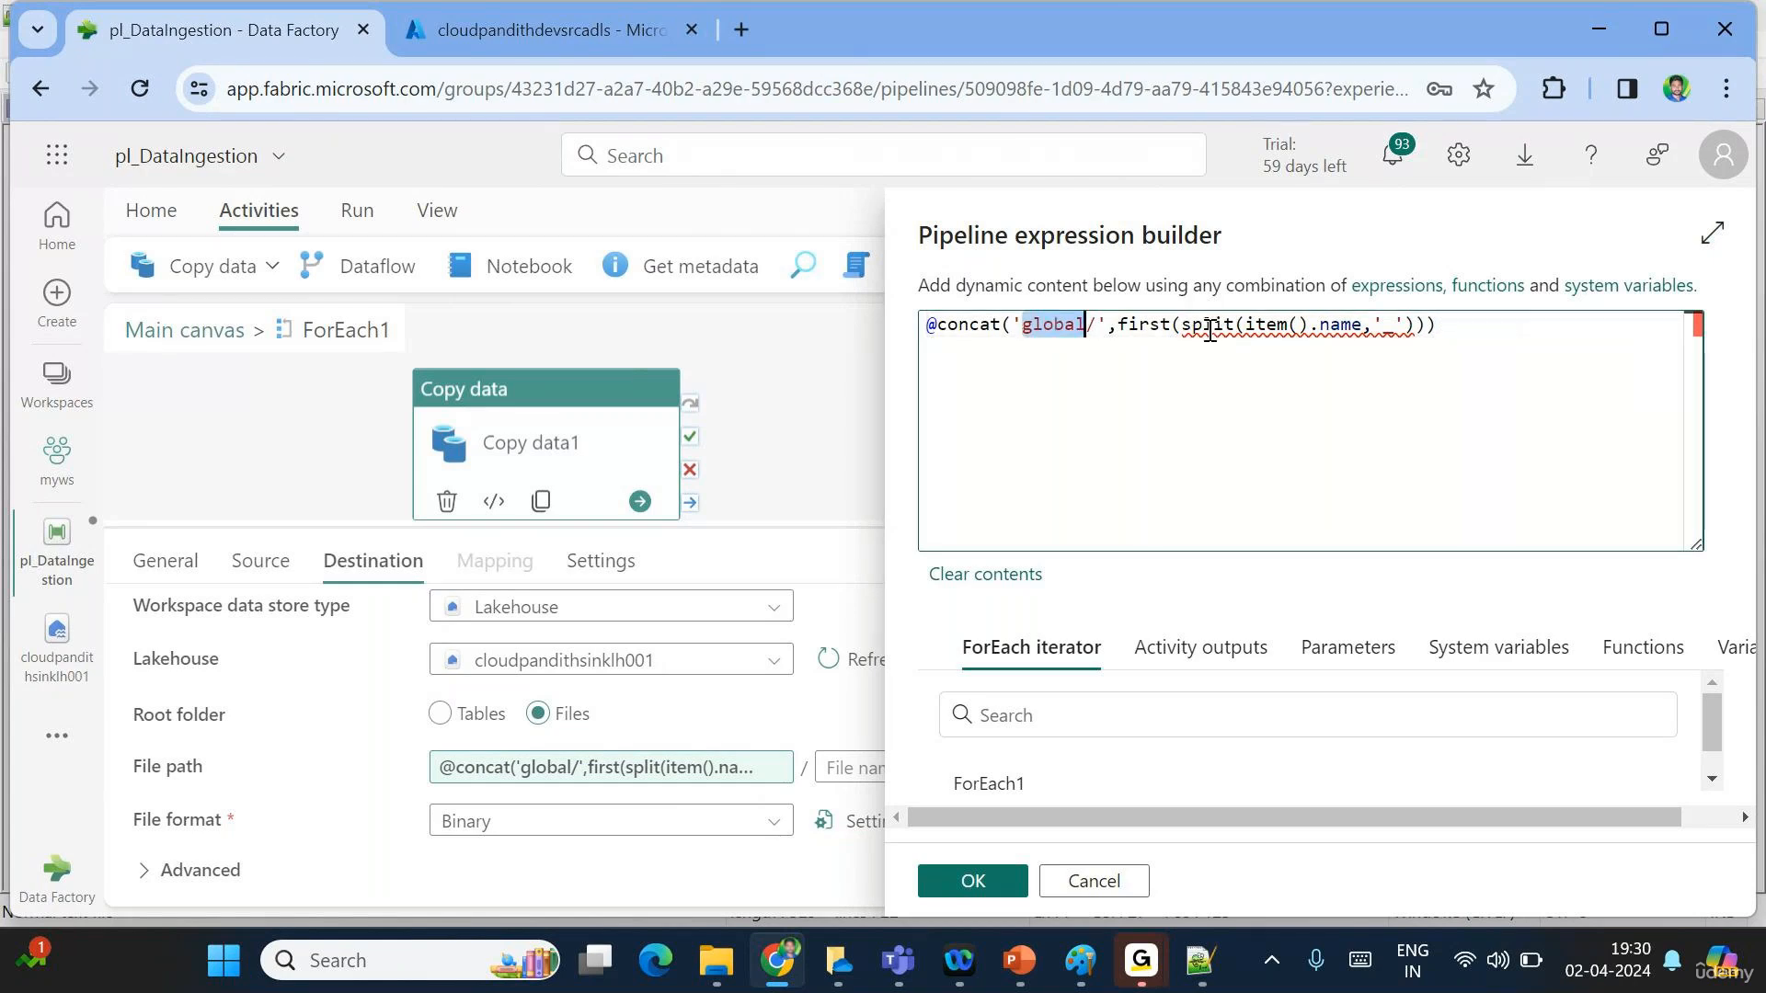
drag(1210, 325, 1417, 322)
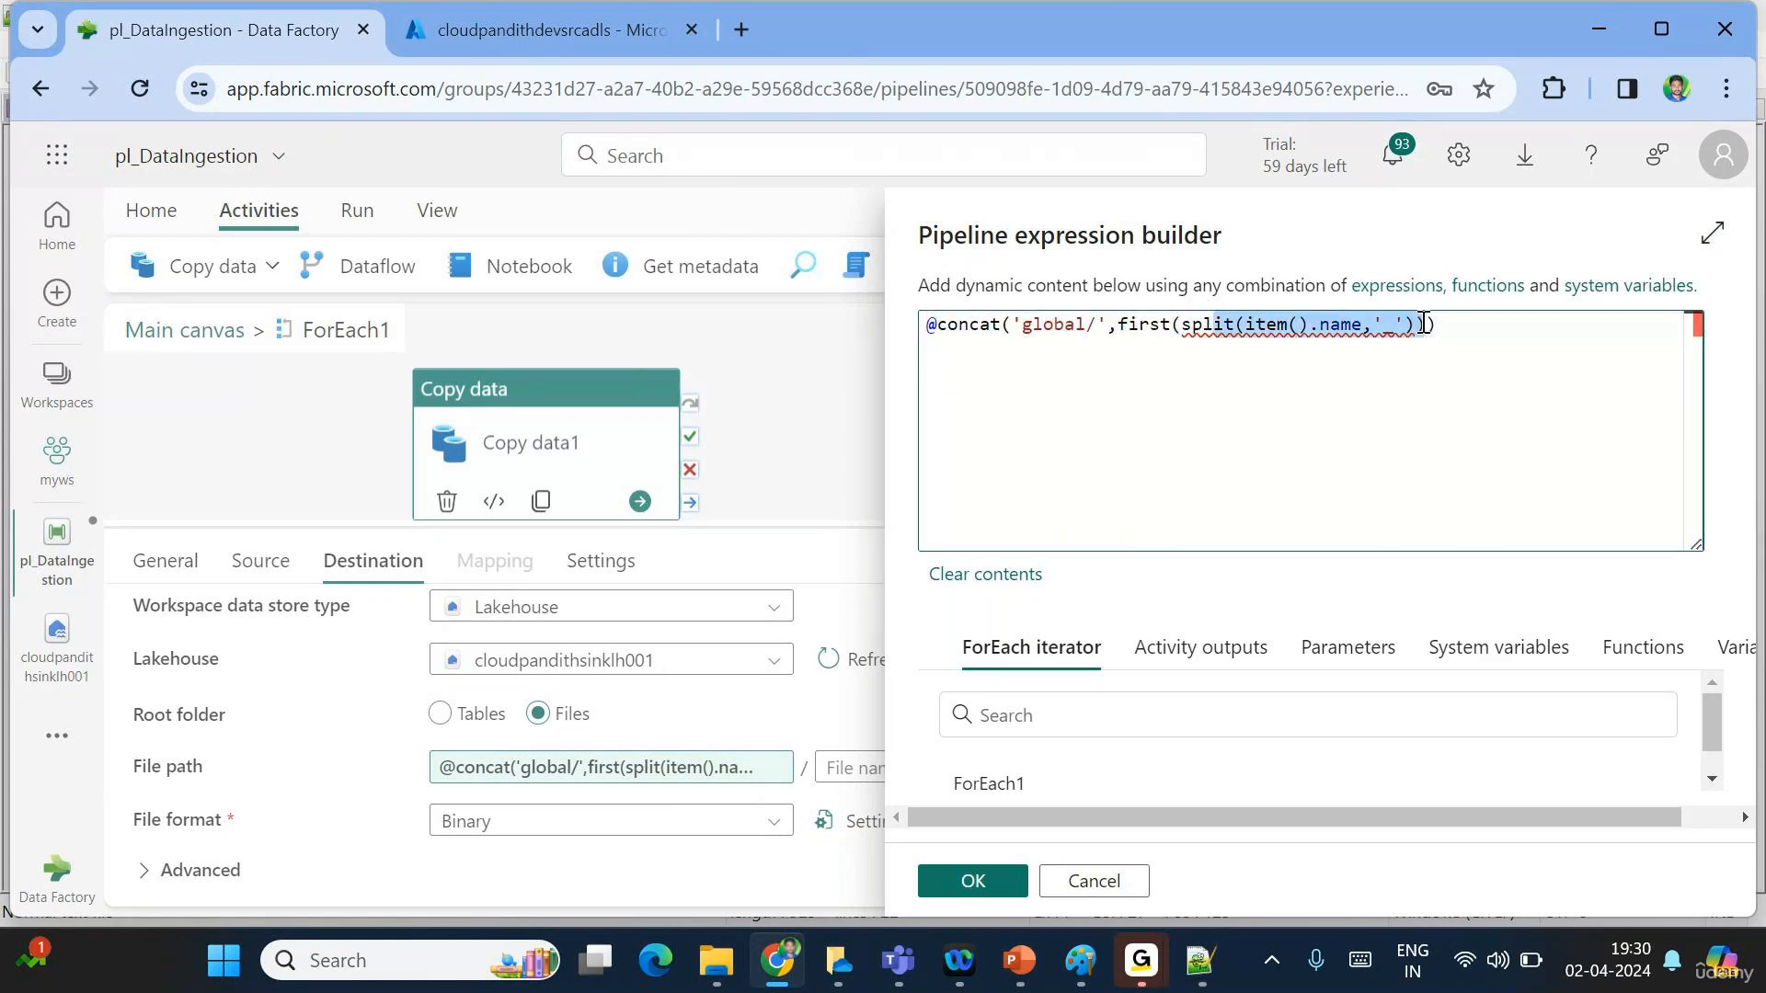
click(1436, 326)
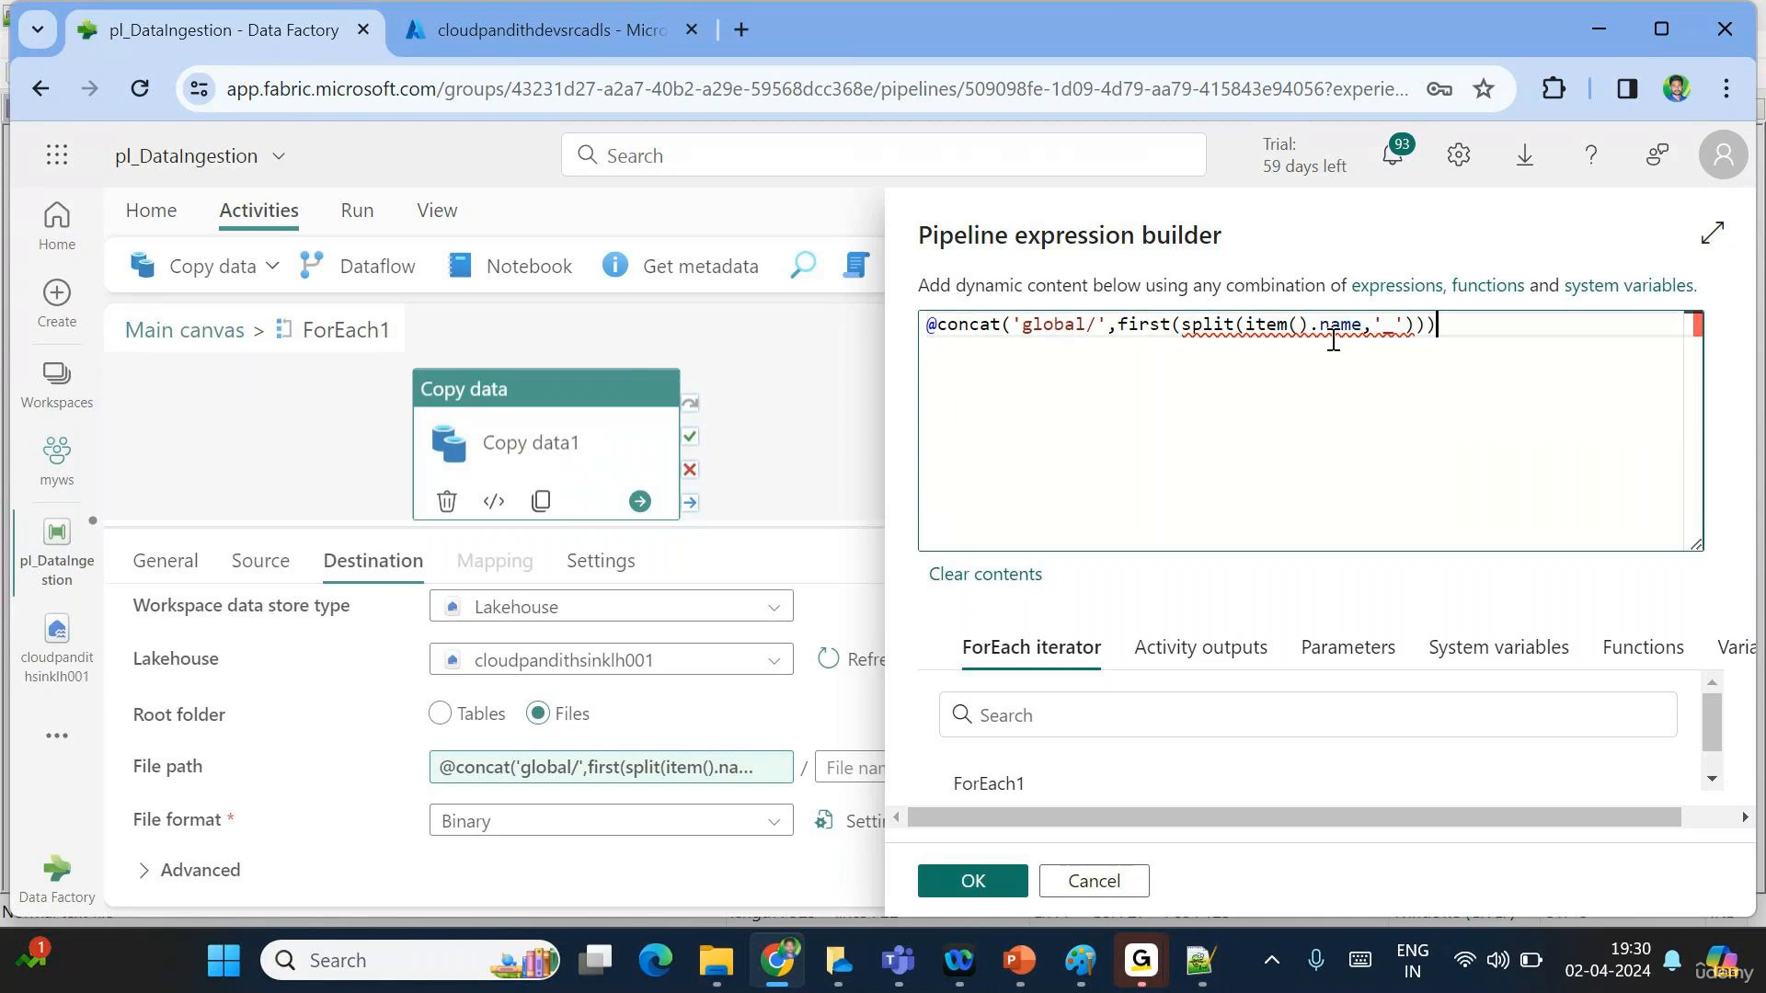
double_click(1265, 325)
drag(1301, 325, 1340, 325)
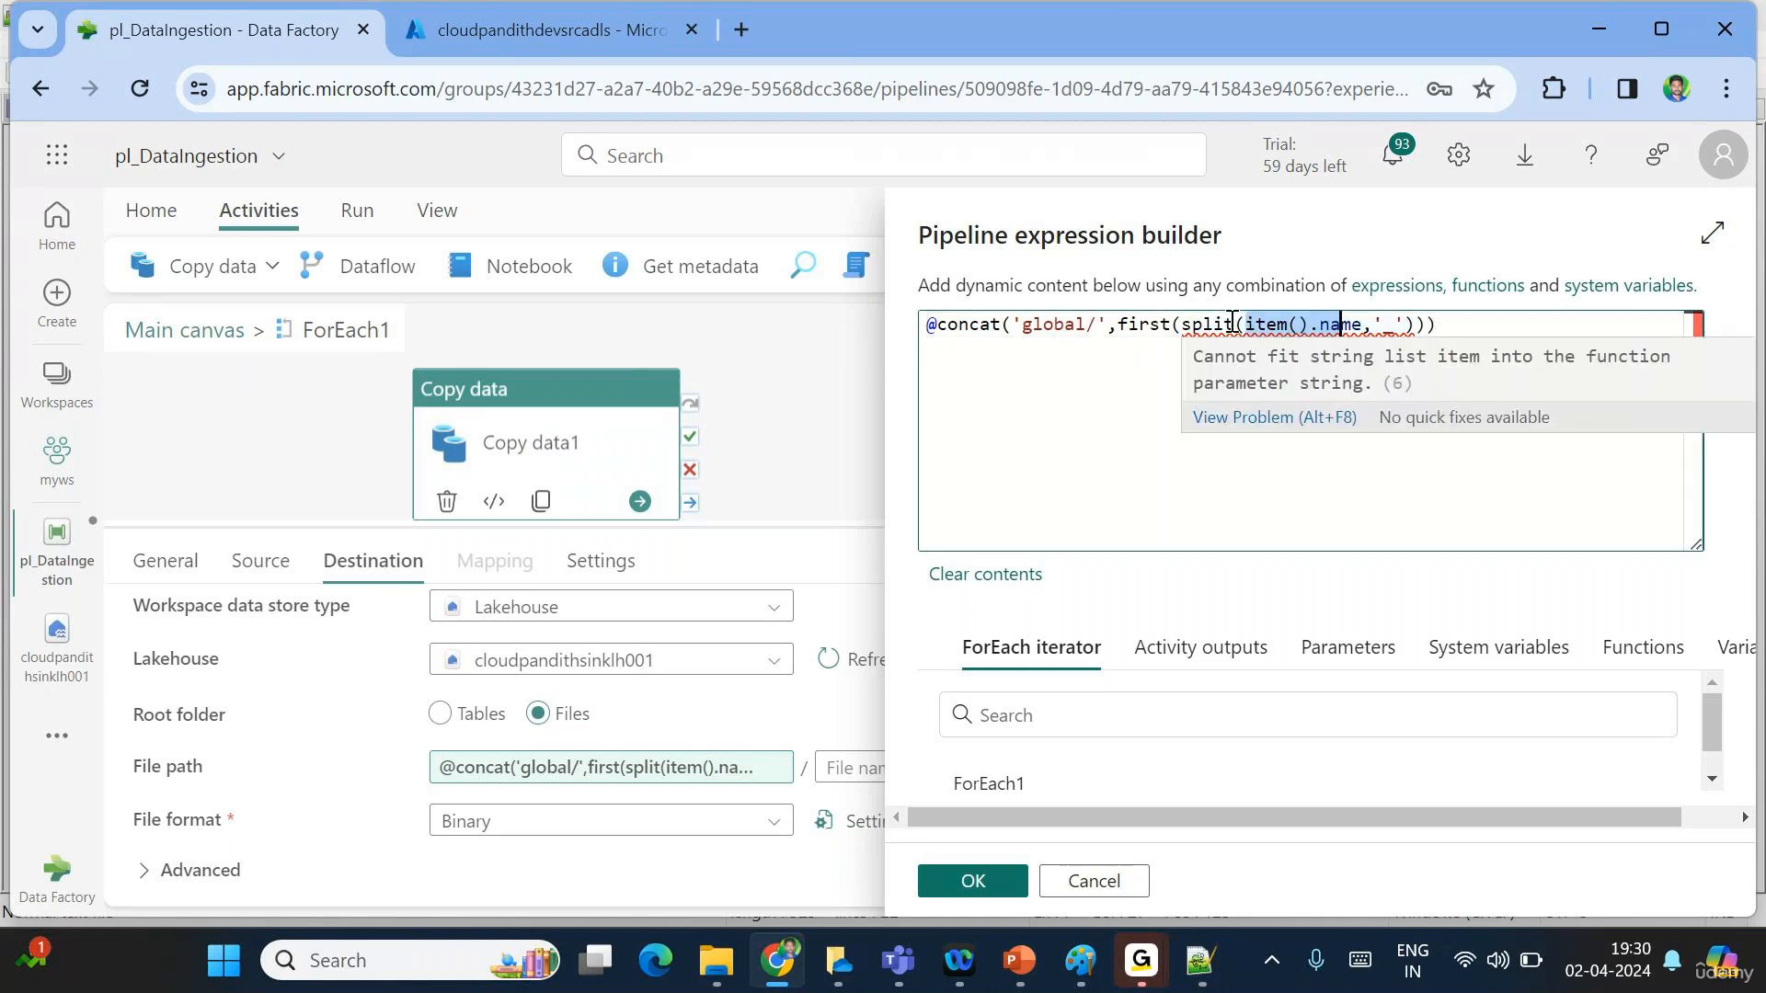
click(1202, 325)
double_click(1202, 324)
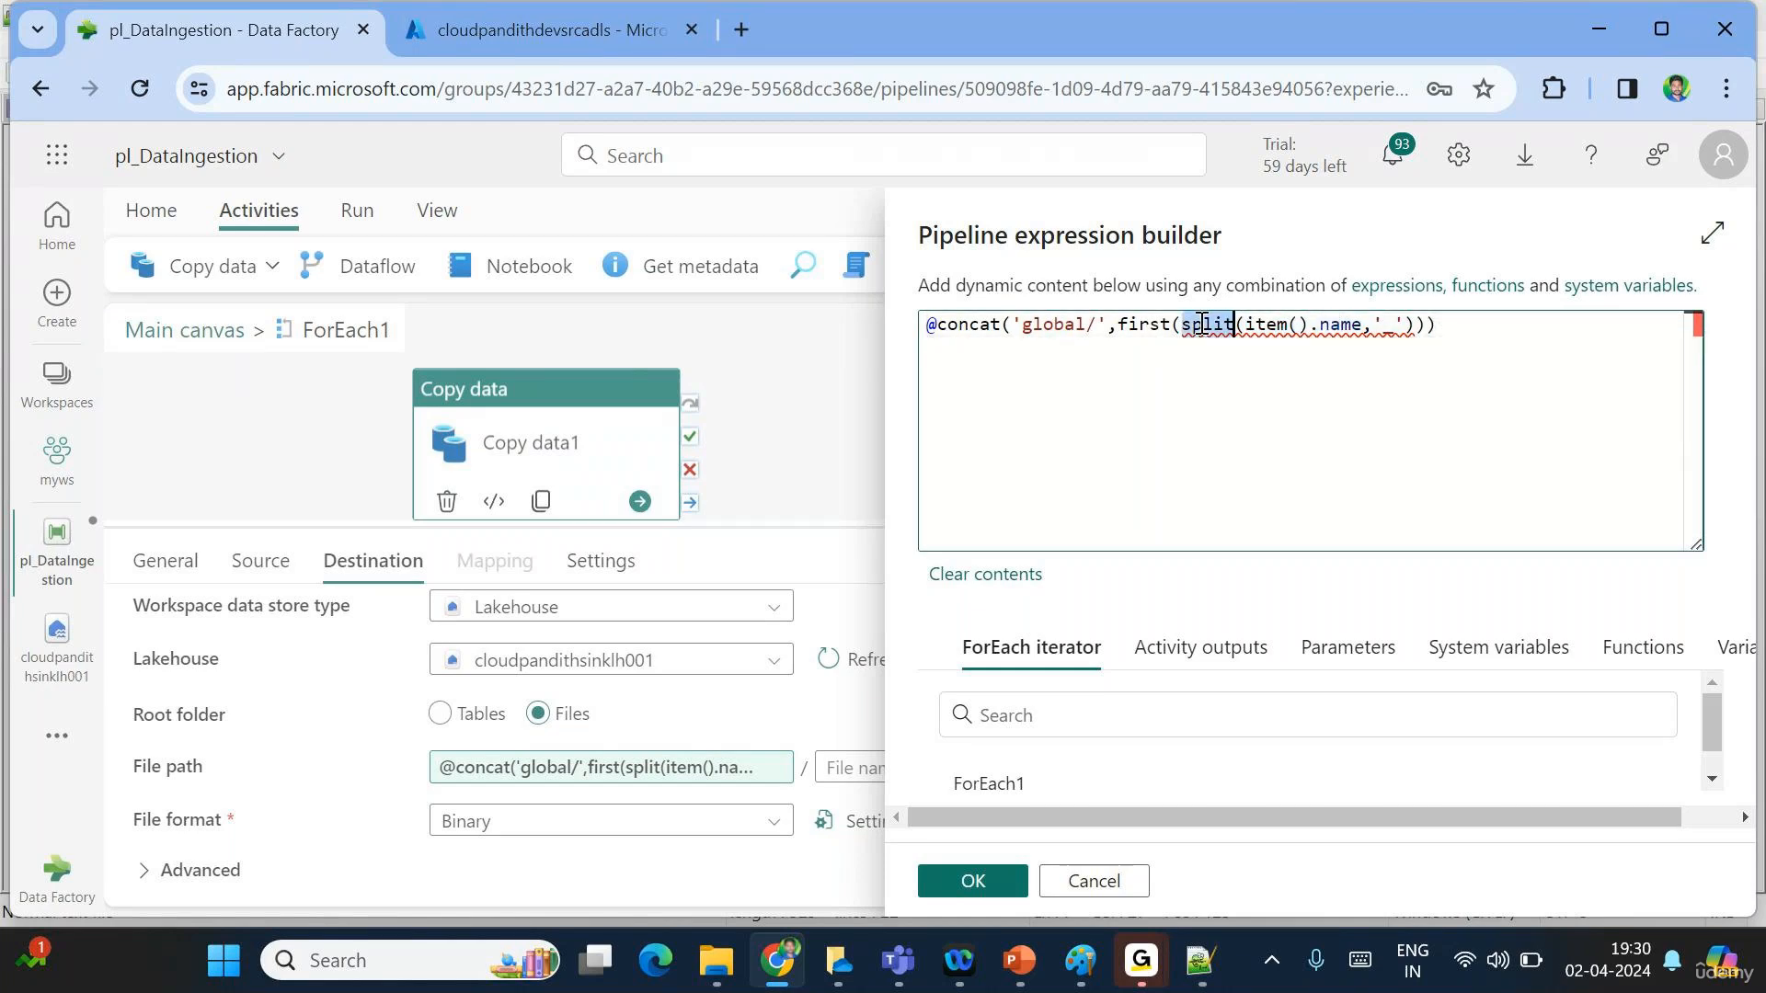
double_click(1144, 324)
mouse_move(1018, 961)
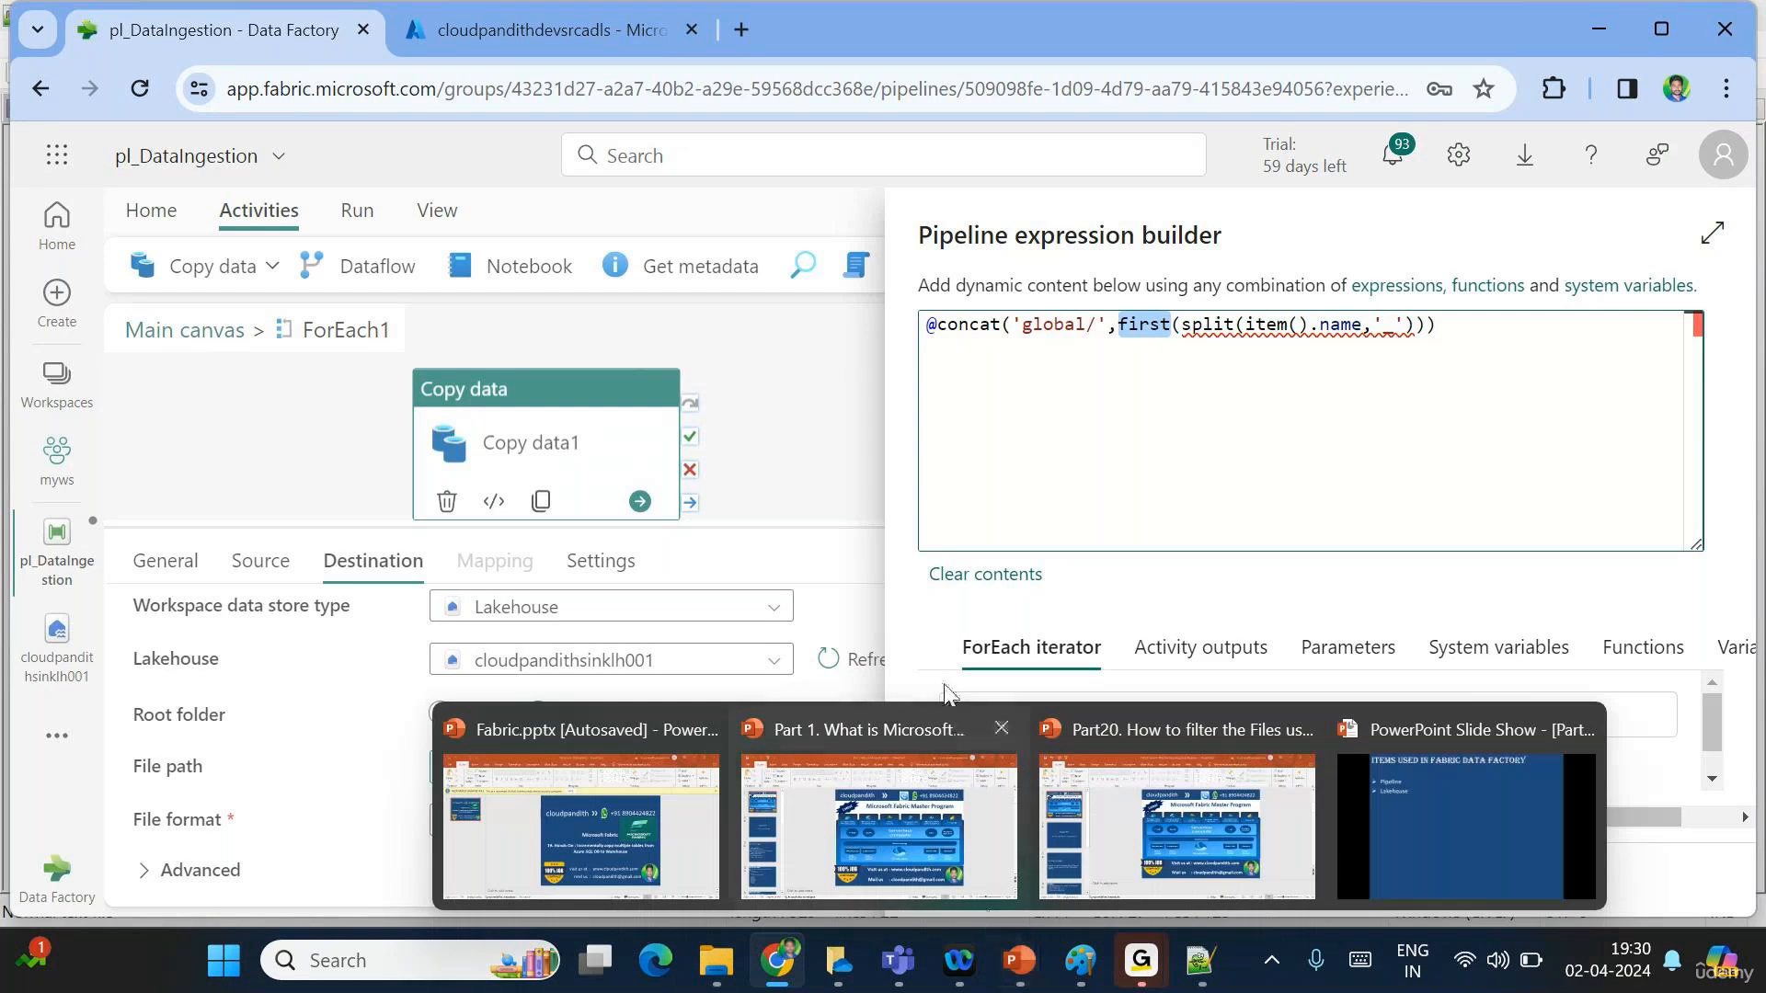
click(955, 885)
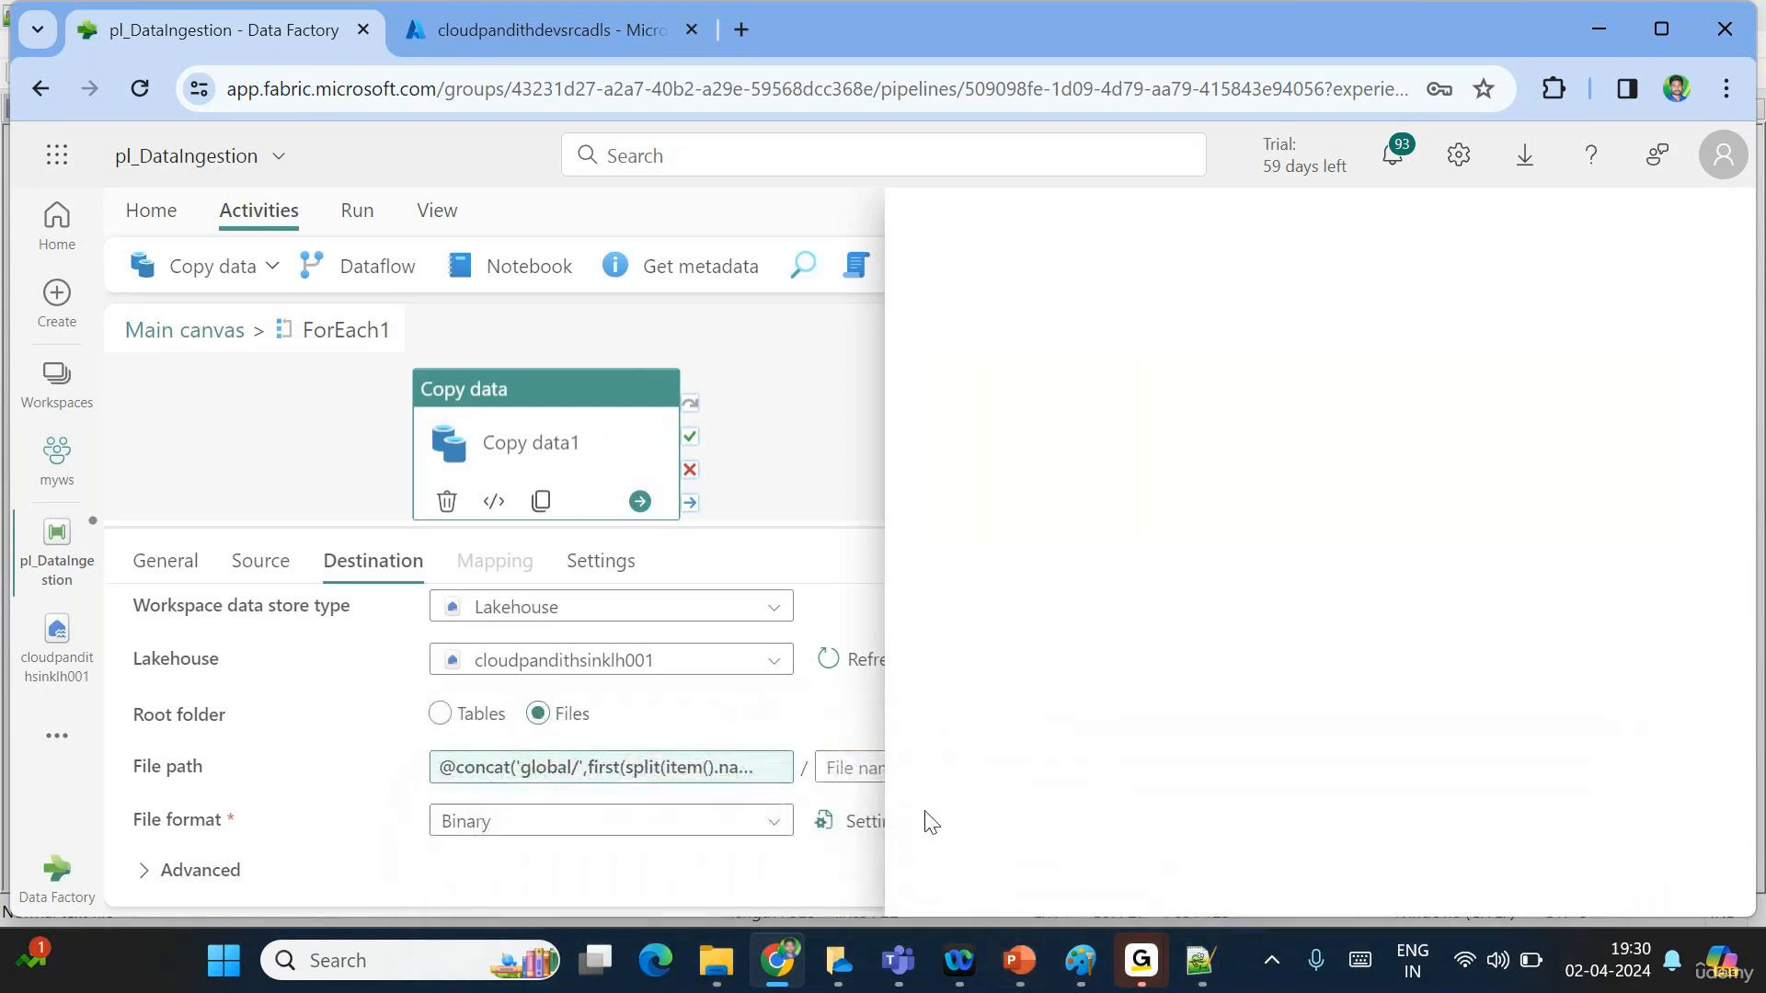
click(876, 771)
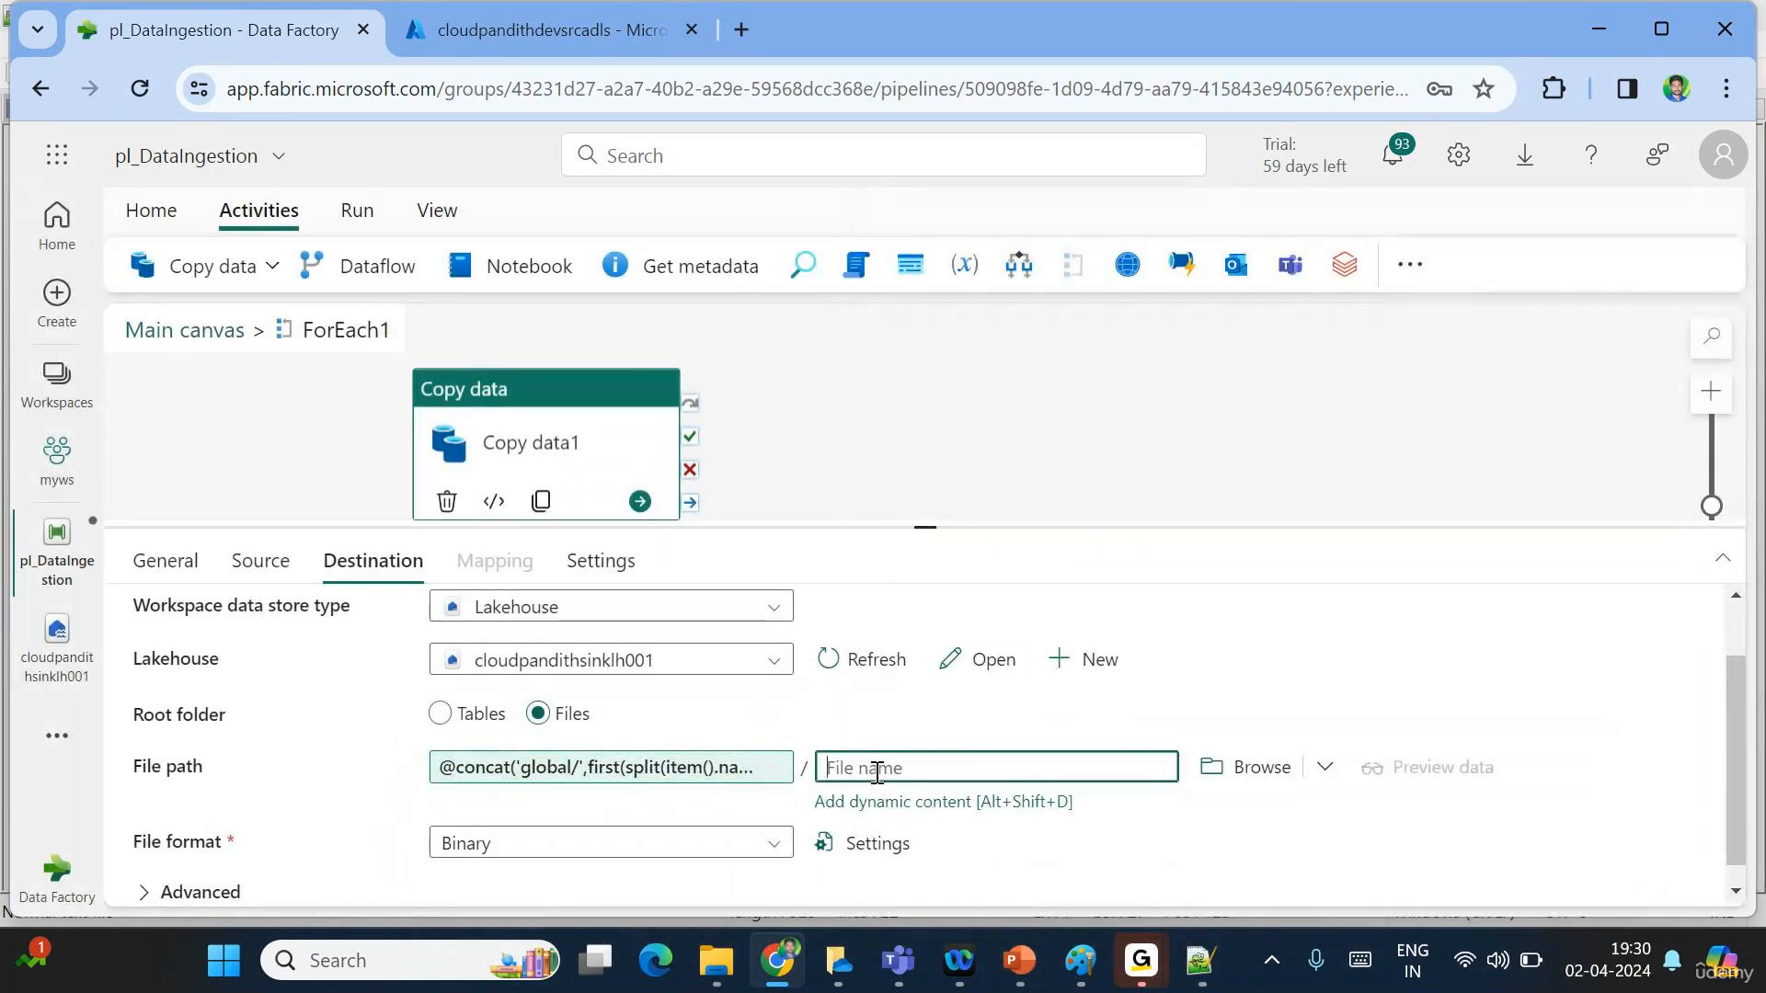
text(@item().name)
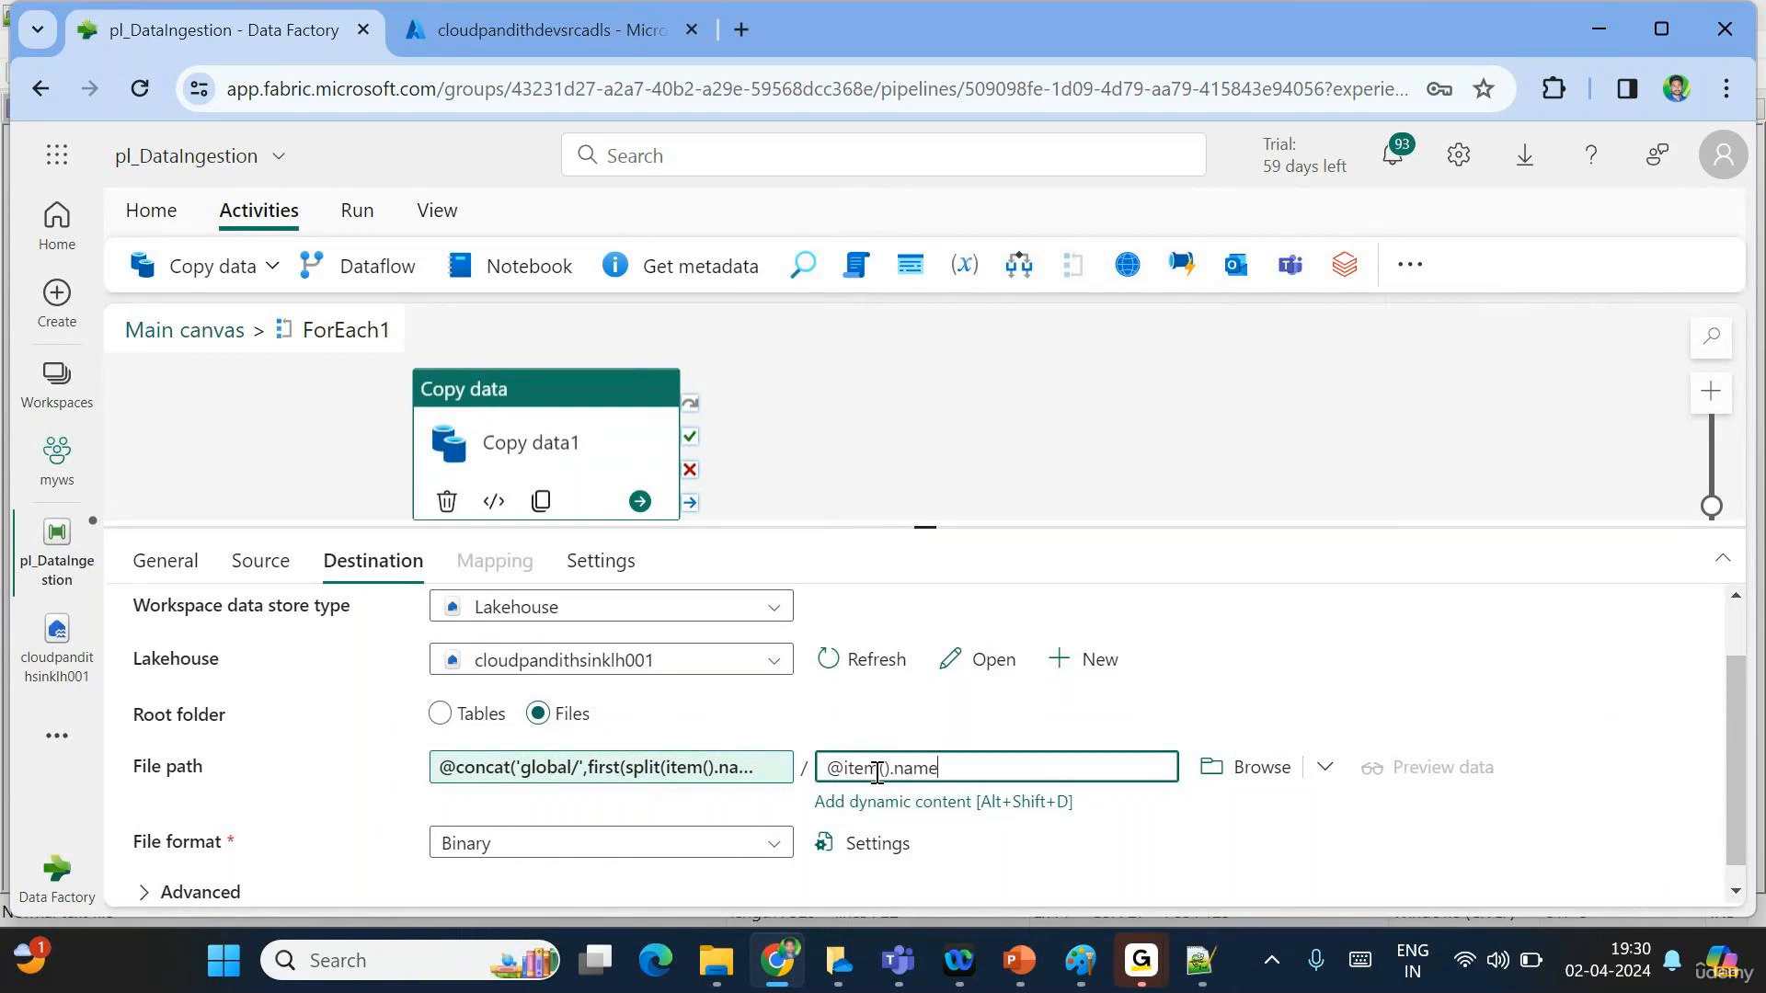
click(1109, 877)
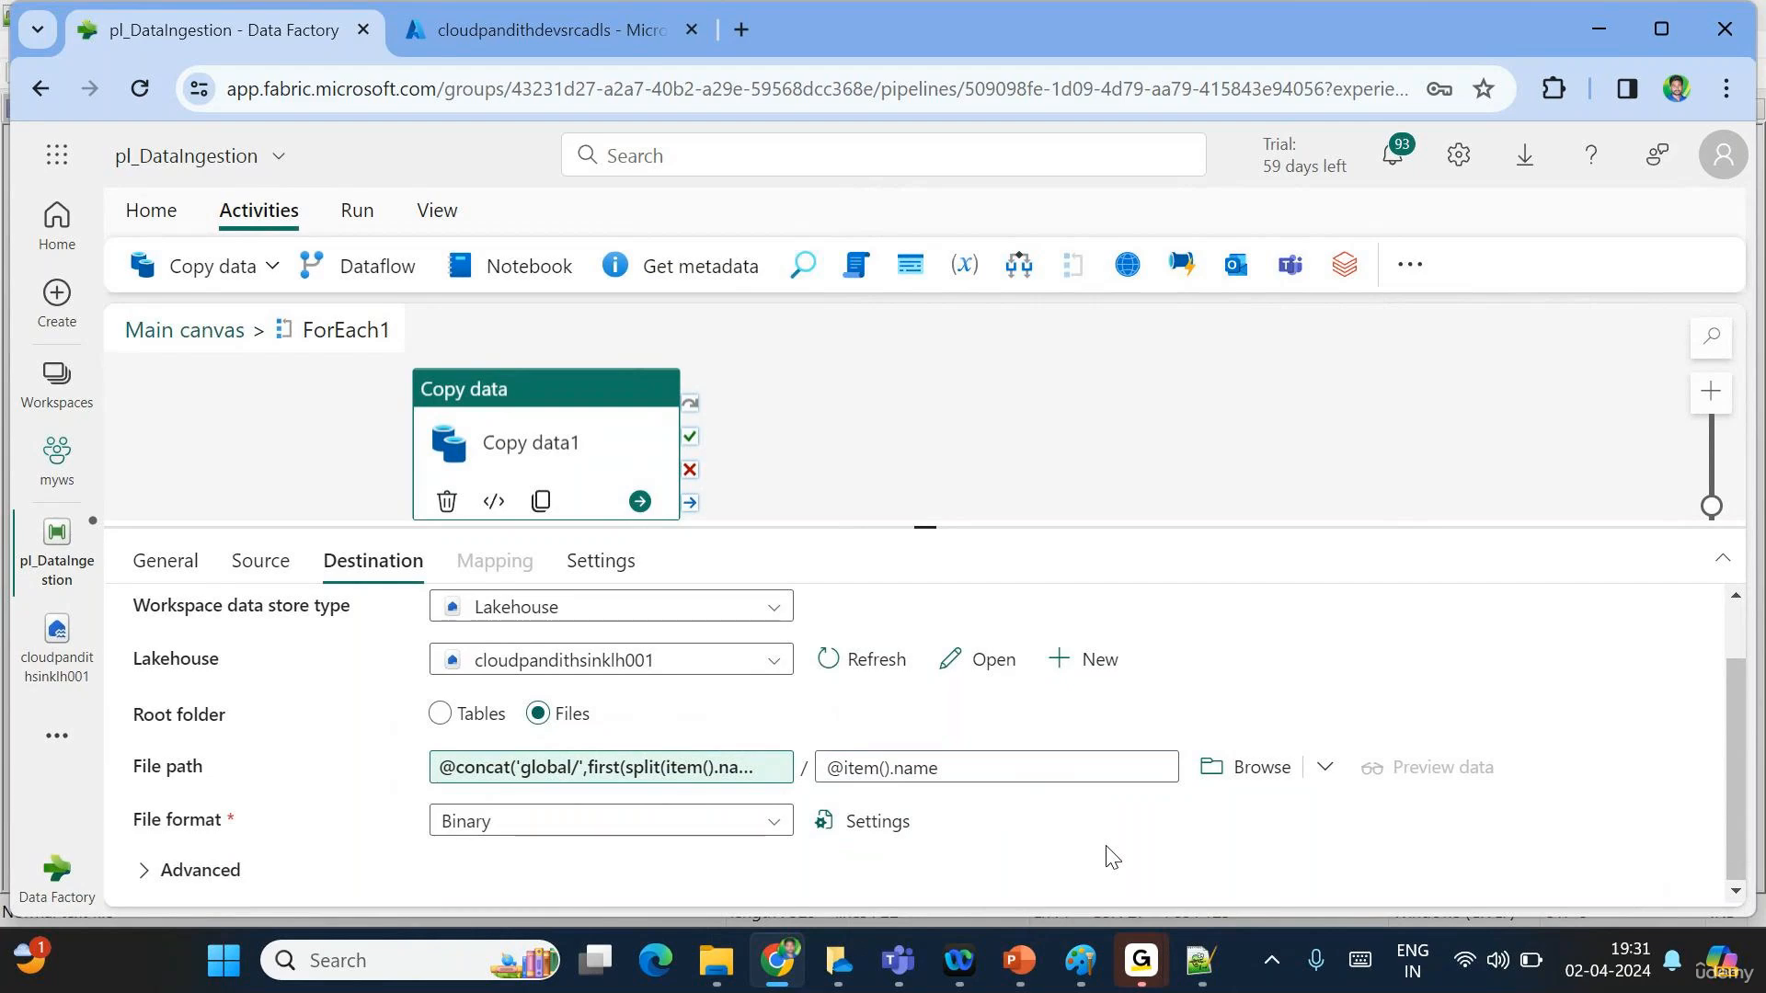
Save and run the pl_DataIngestion pipeline.
click(157, 211)
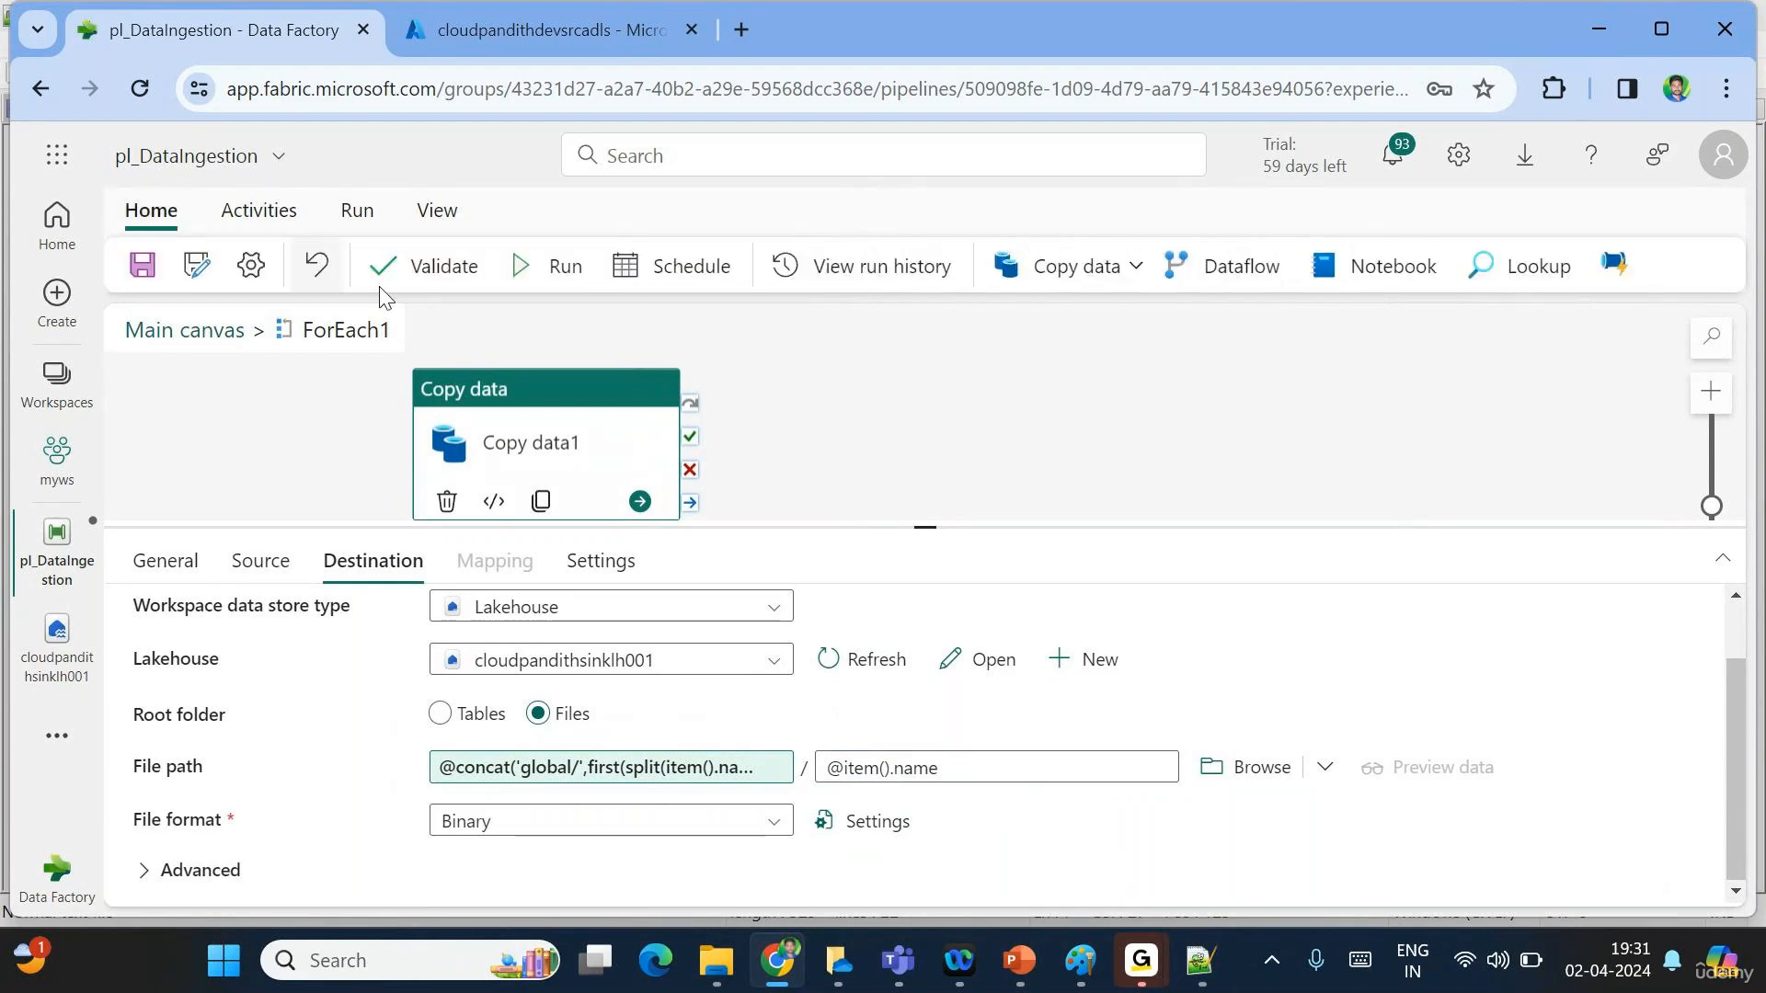
click(563, 267)
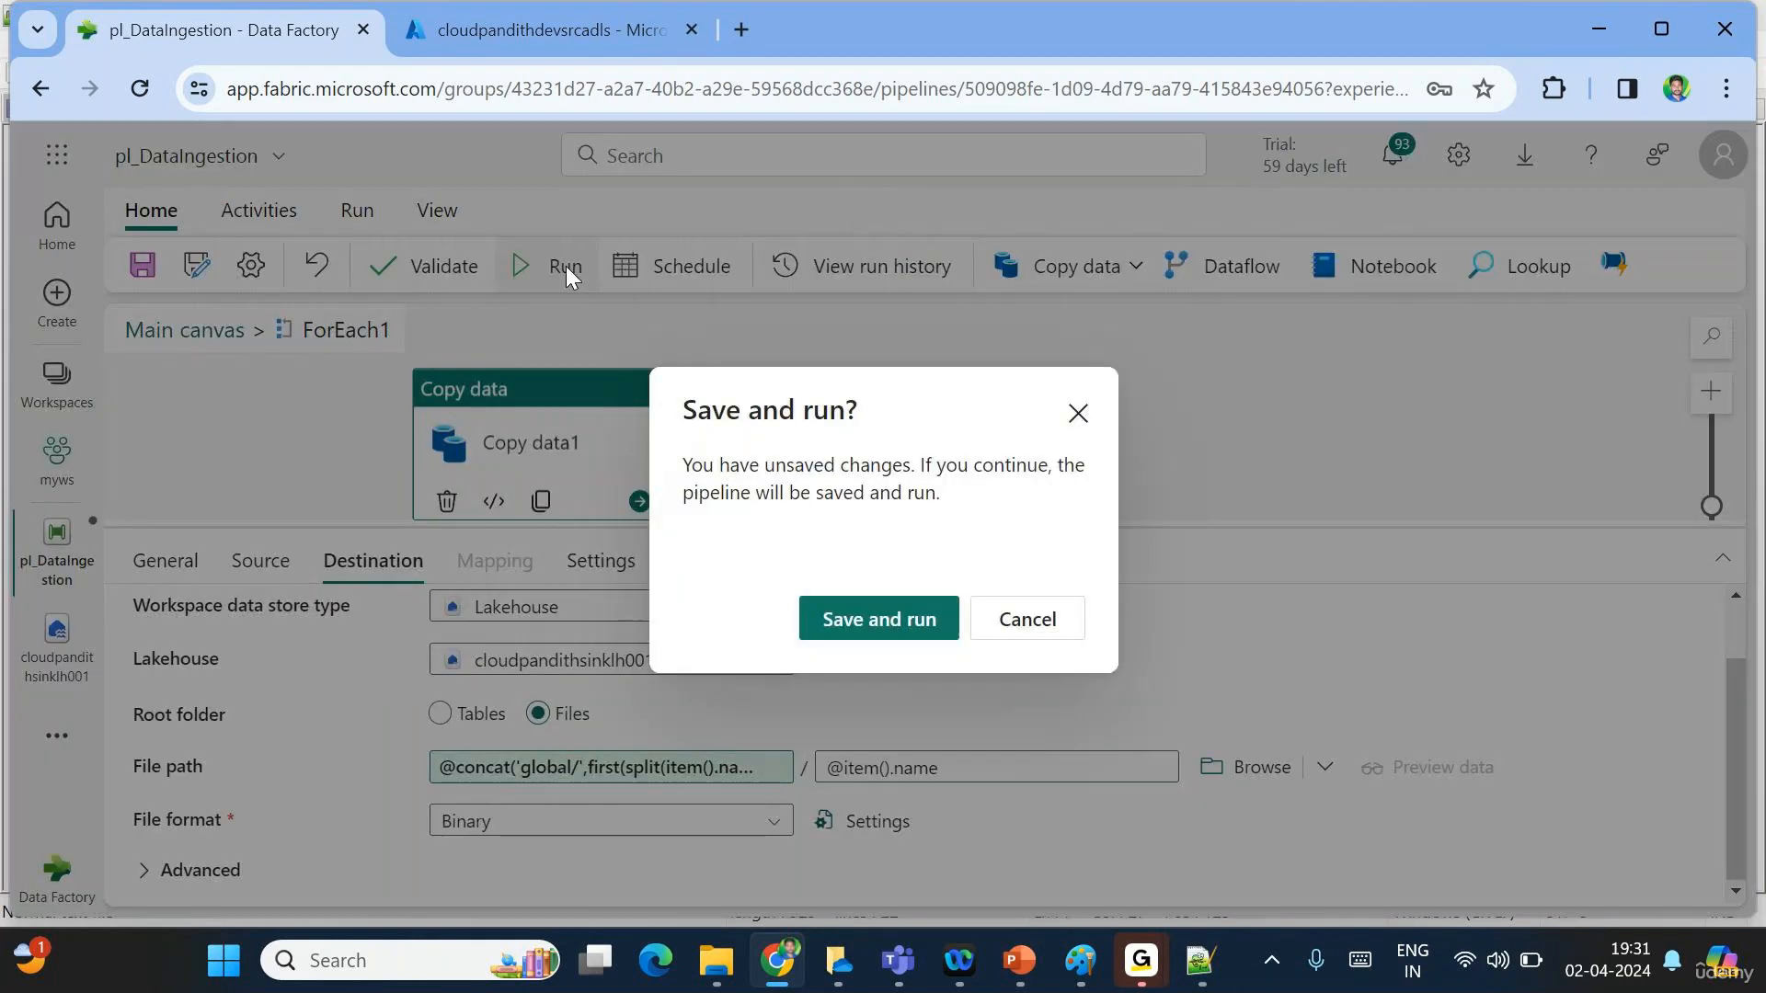
click(876, 619)
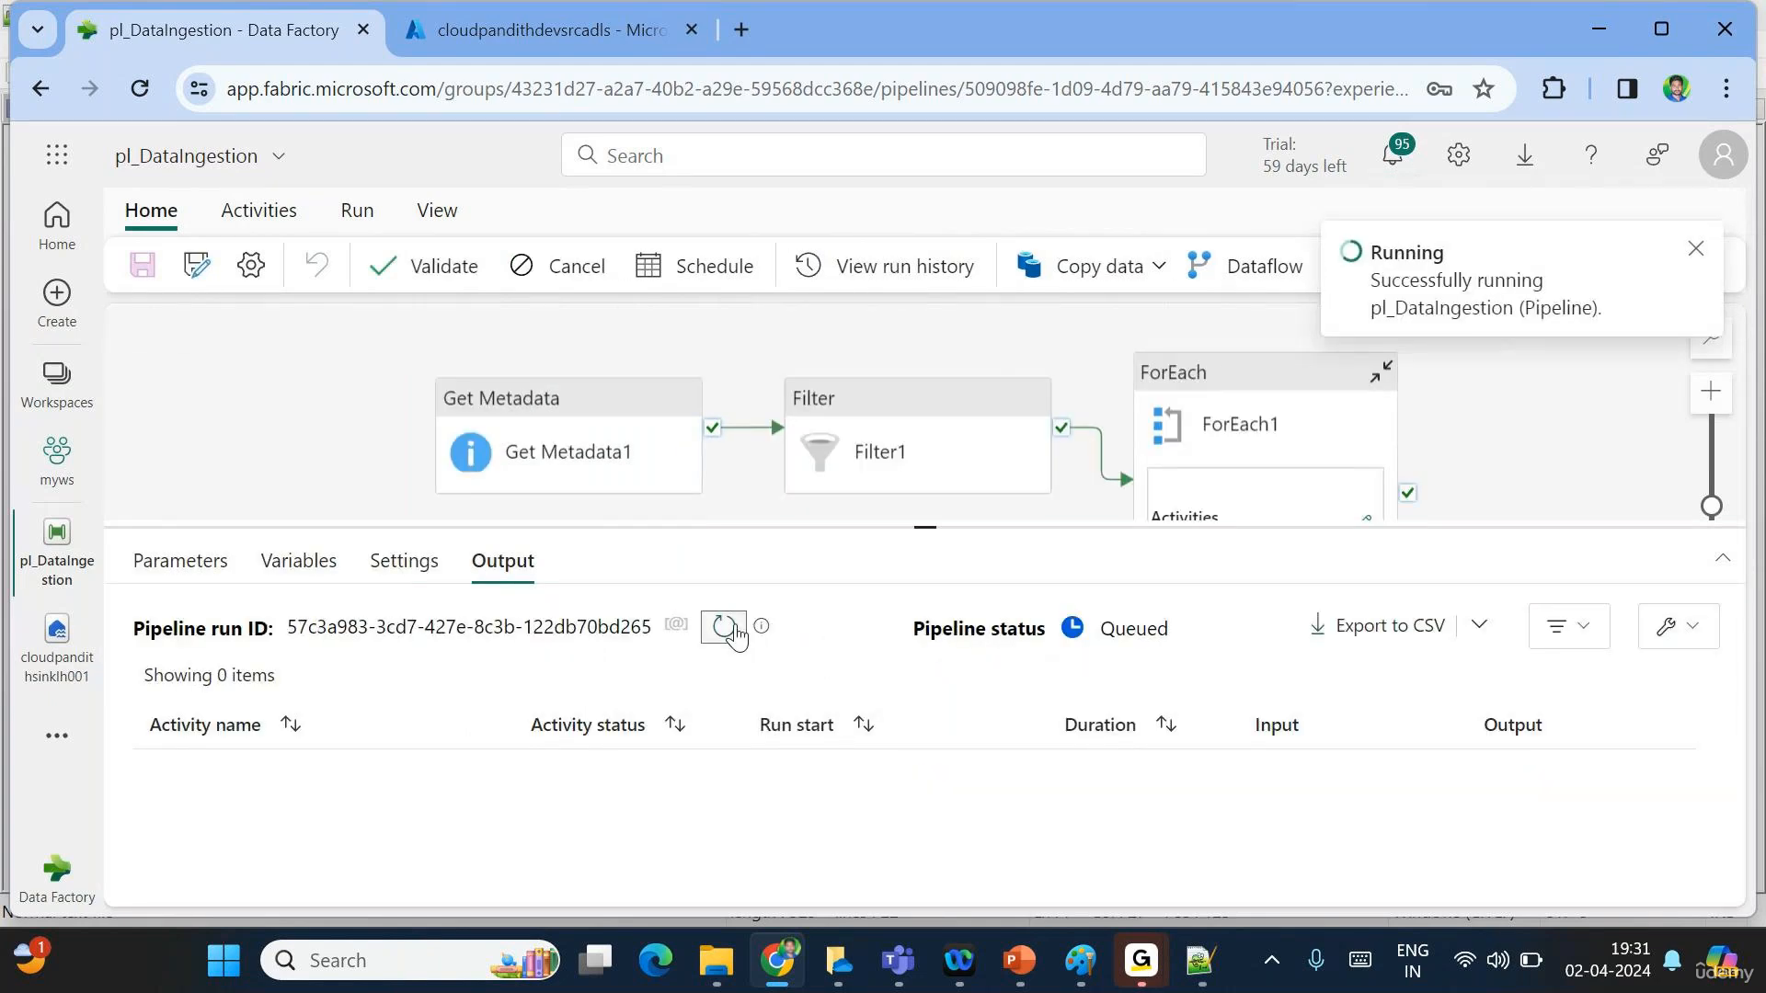
Refresh the pl_DataIngestion run status repeatedly to follow the progress of its activities.
click(727, 629)
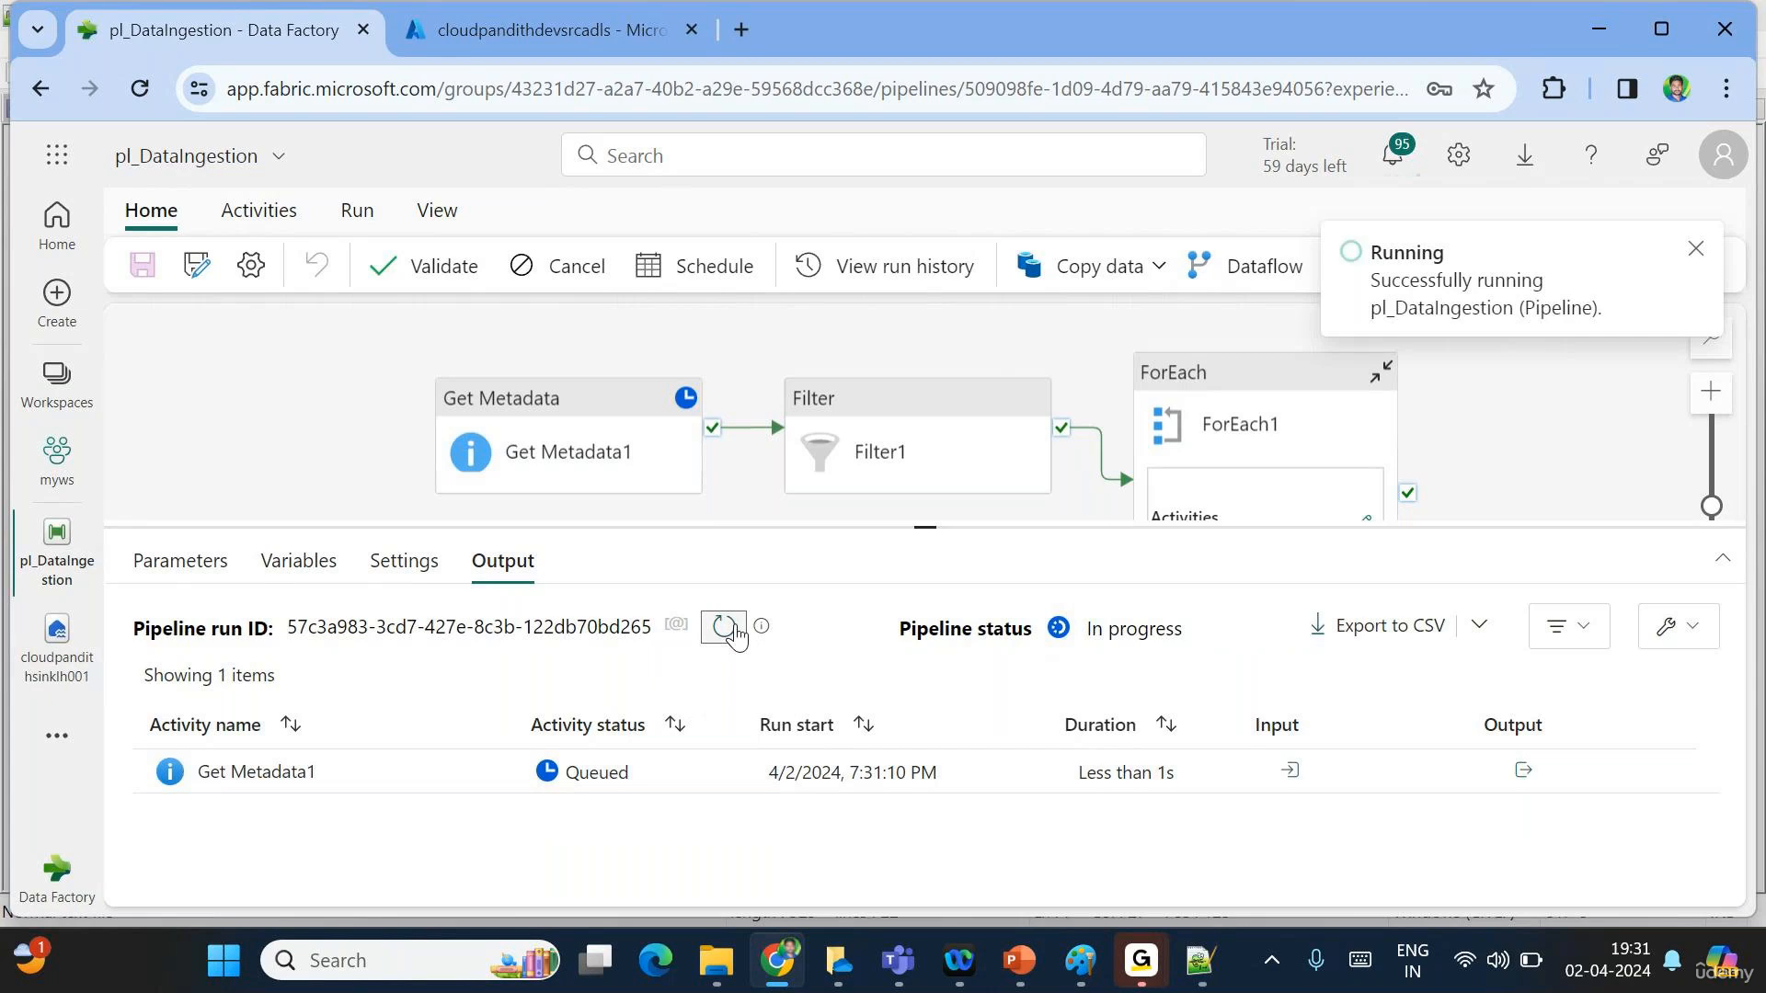
click(727, 628)
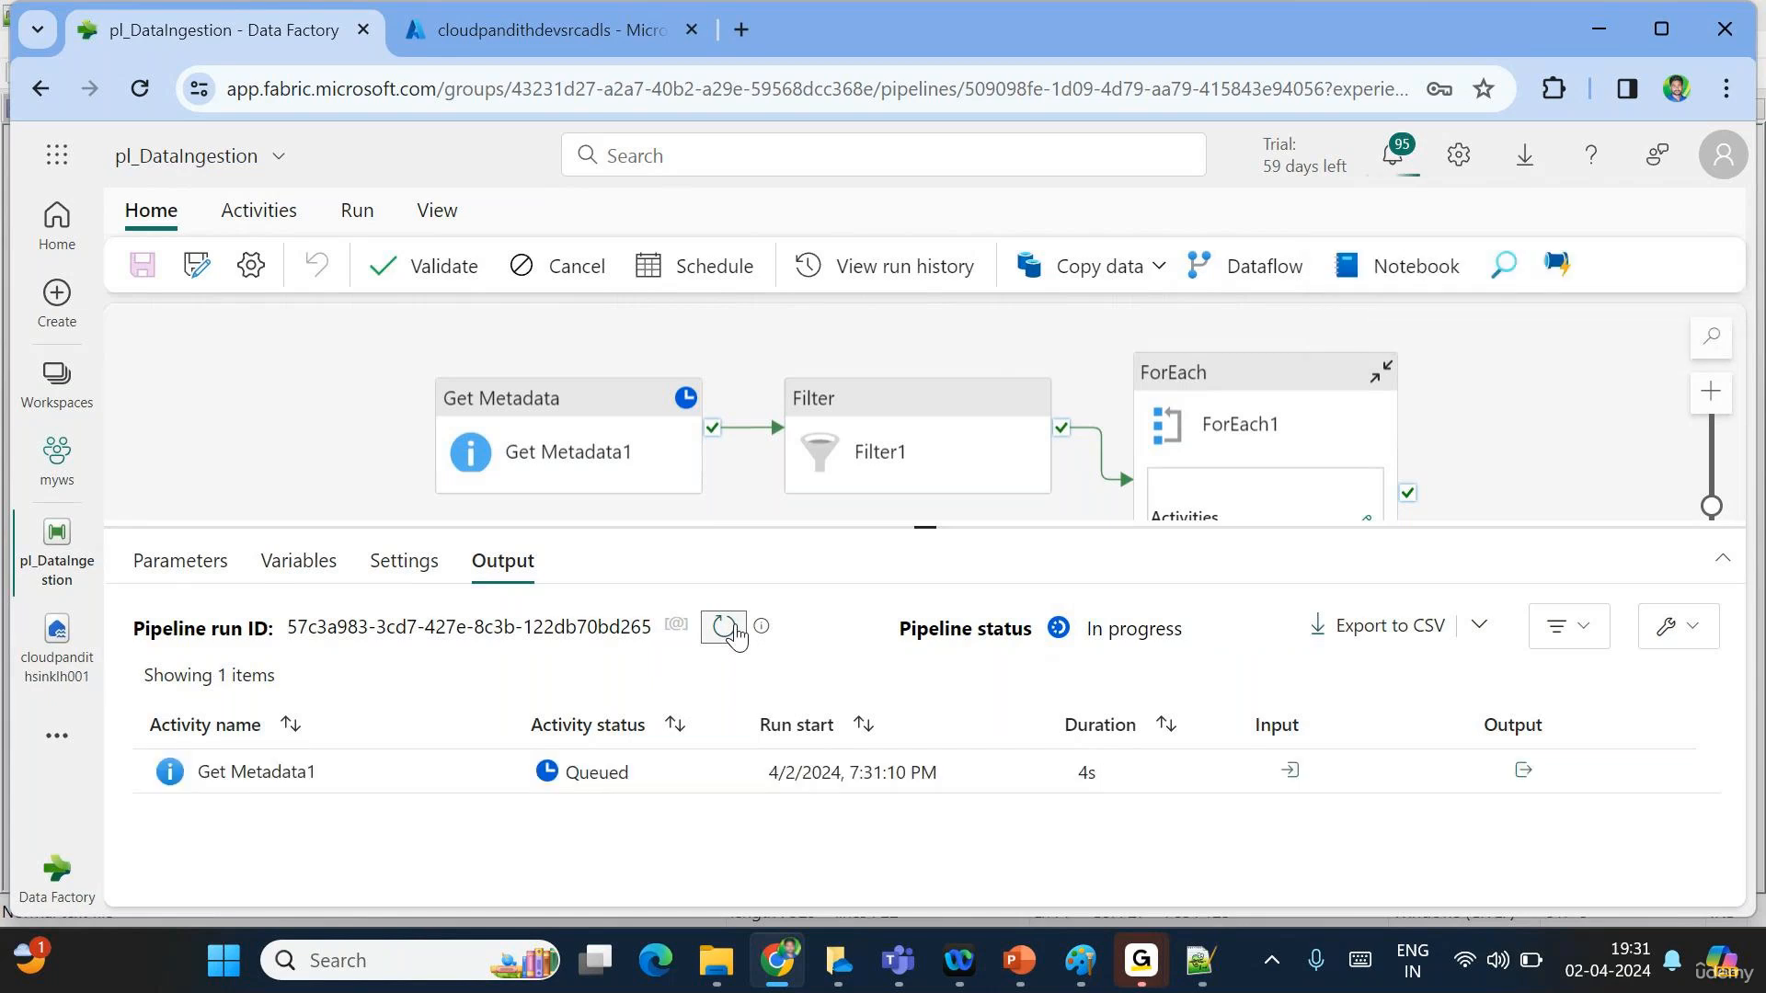
click(727, 628)
click(727, 628)
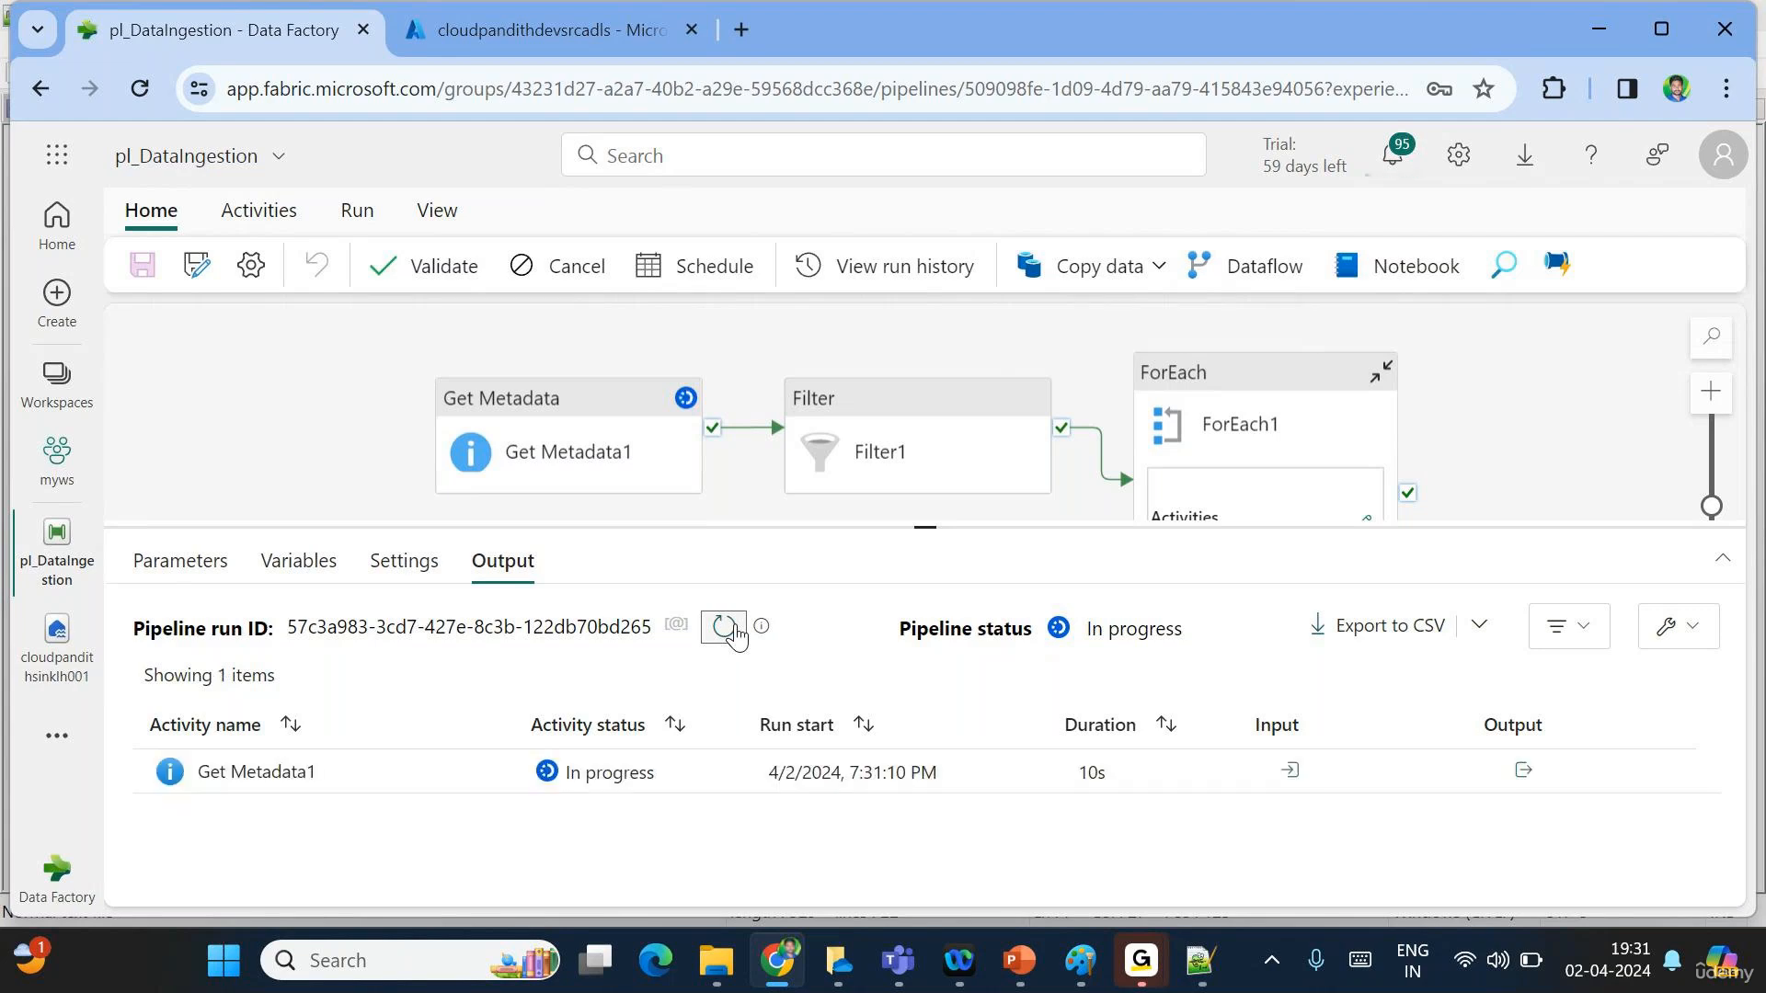
click(724, 627)
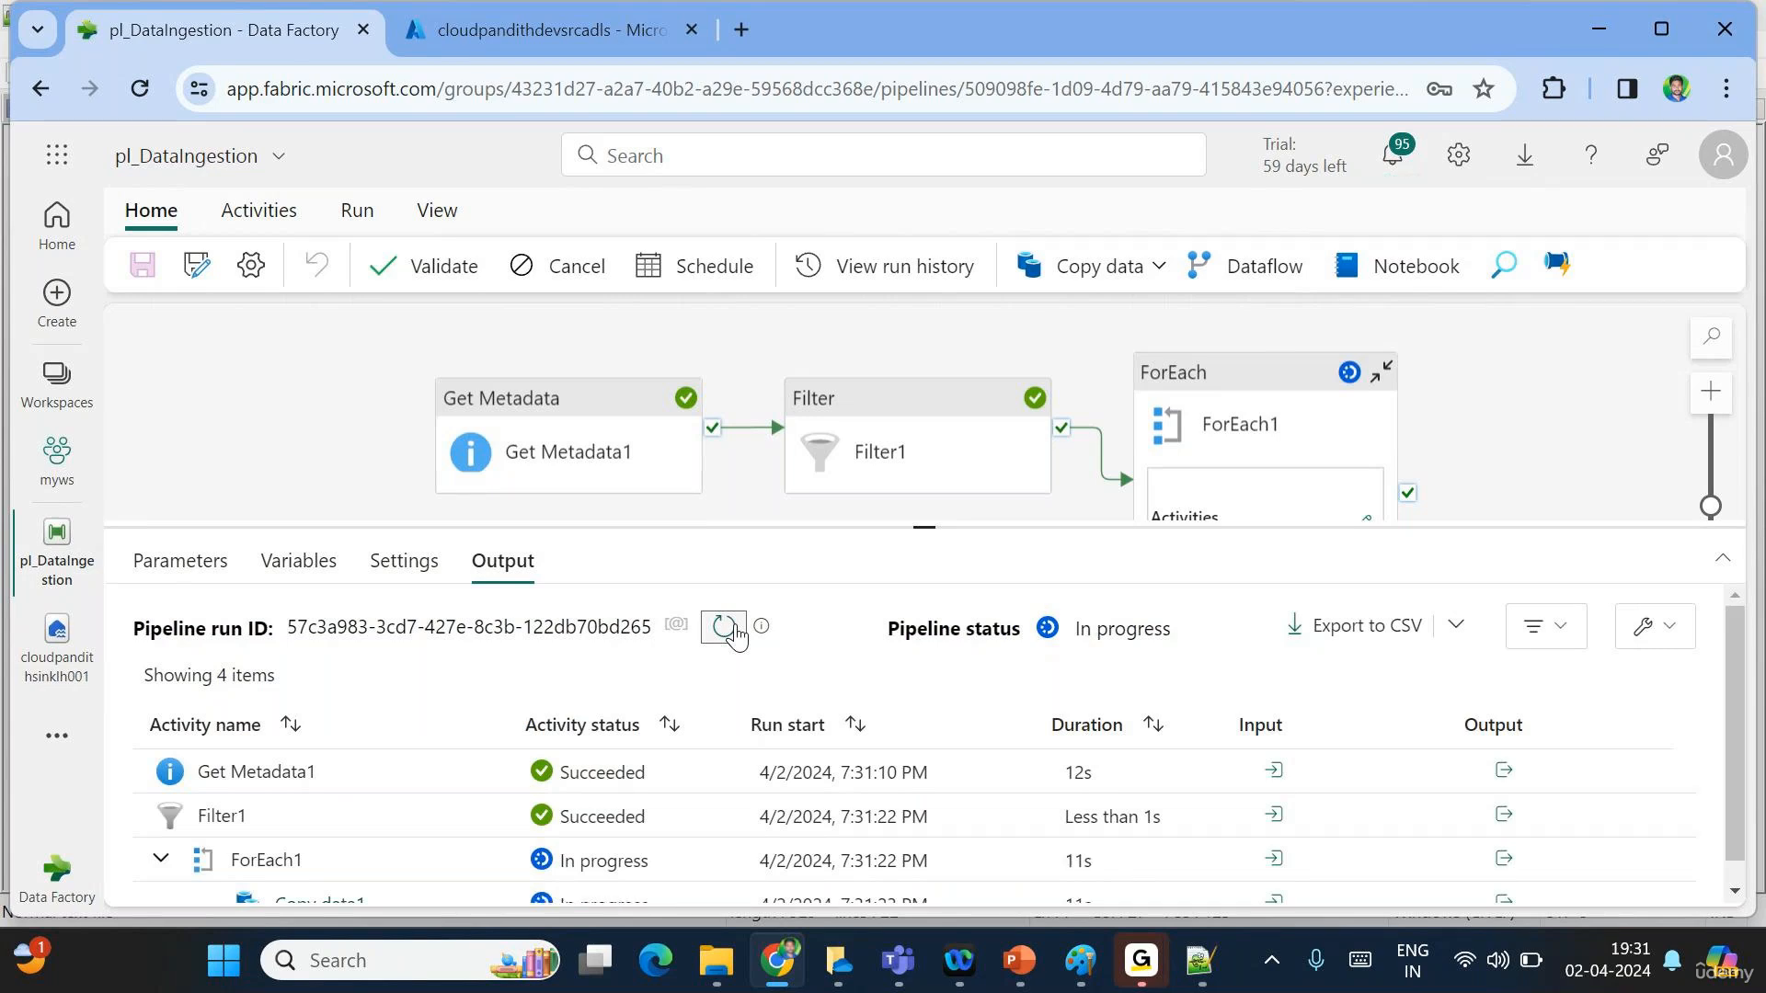
click(724, 628)
Examine the full output of the Filter1 activity to check which file names it passes on.
drag(922, 528, 922, 387)
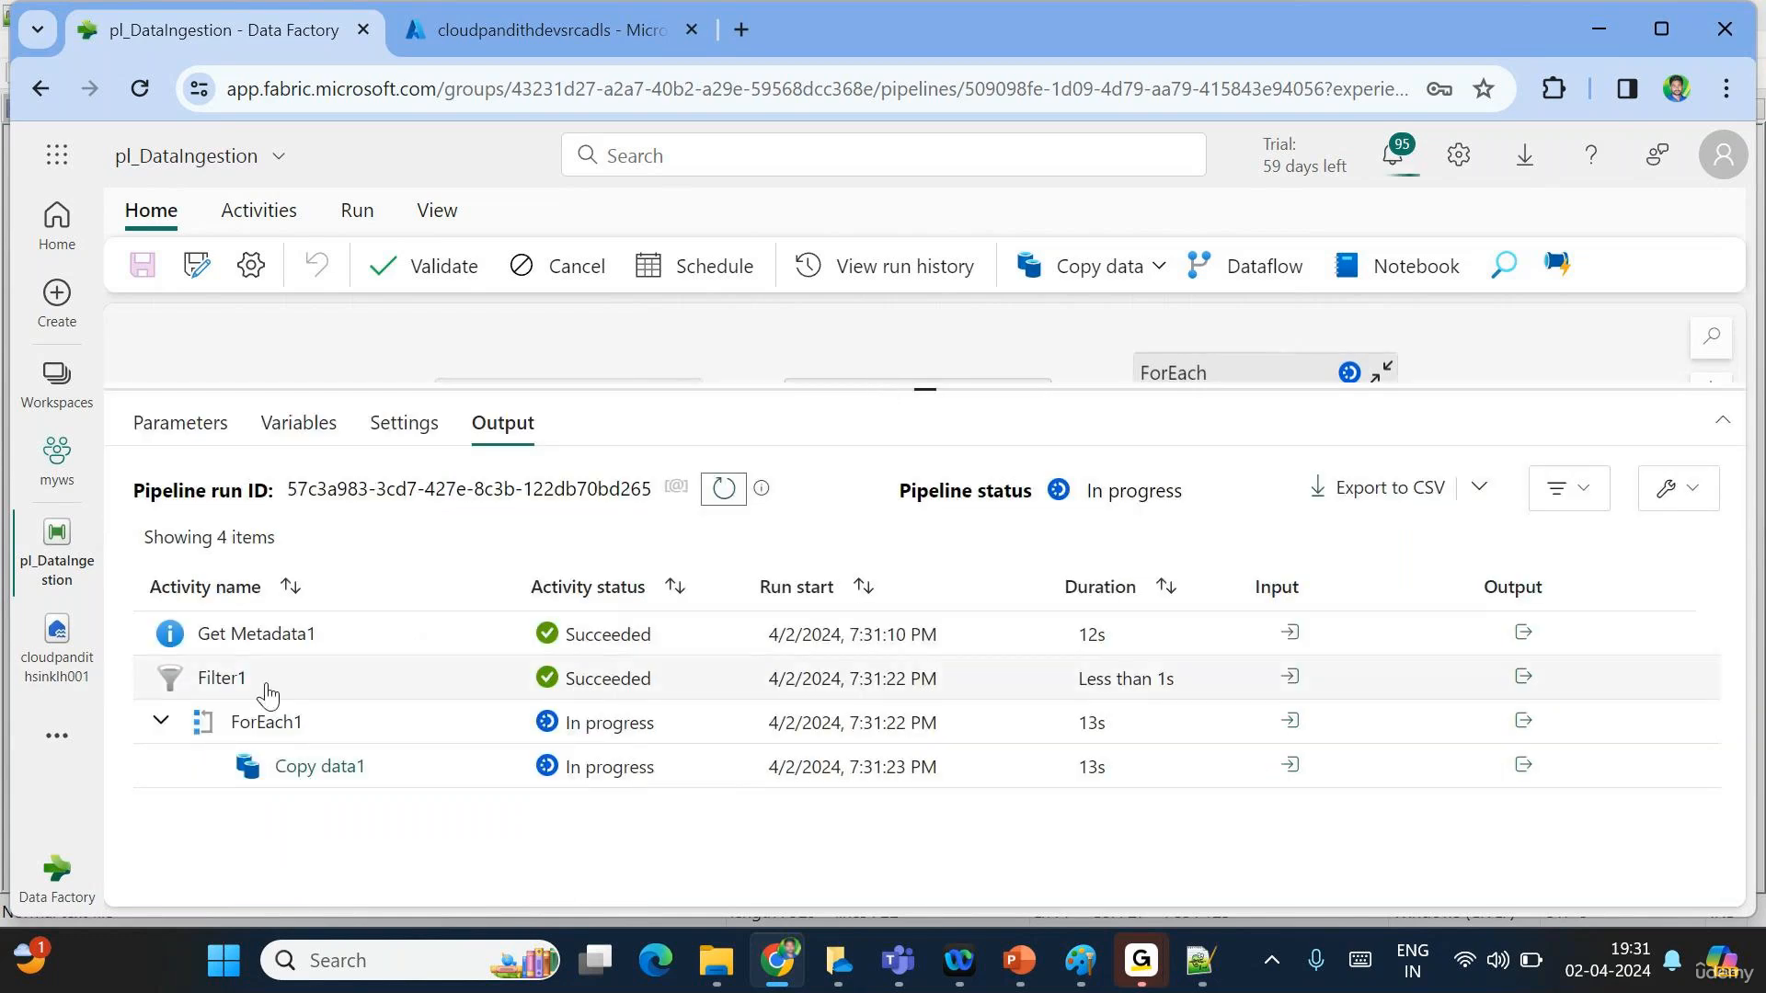
click(1523, 678)
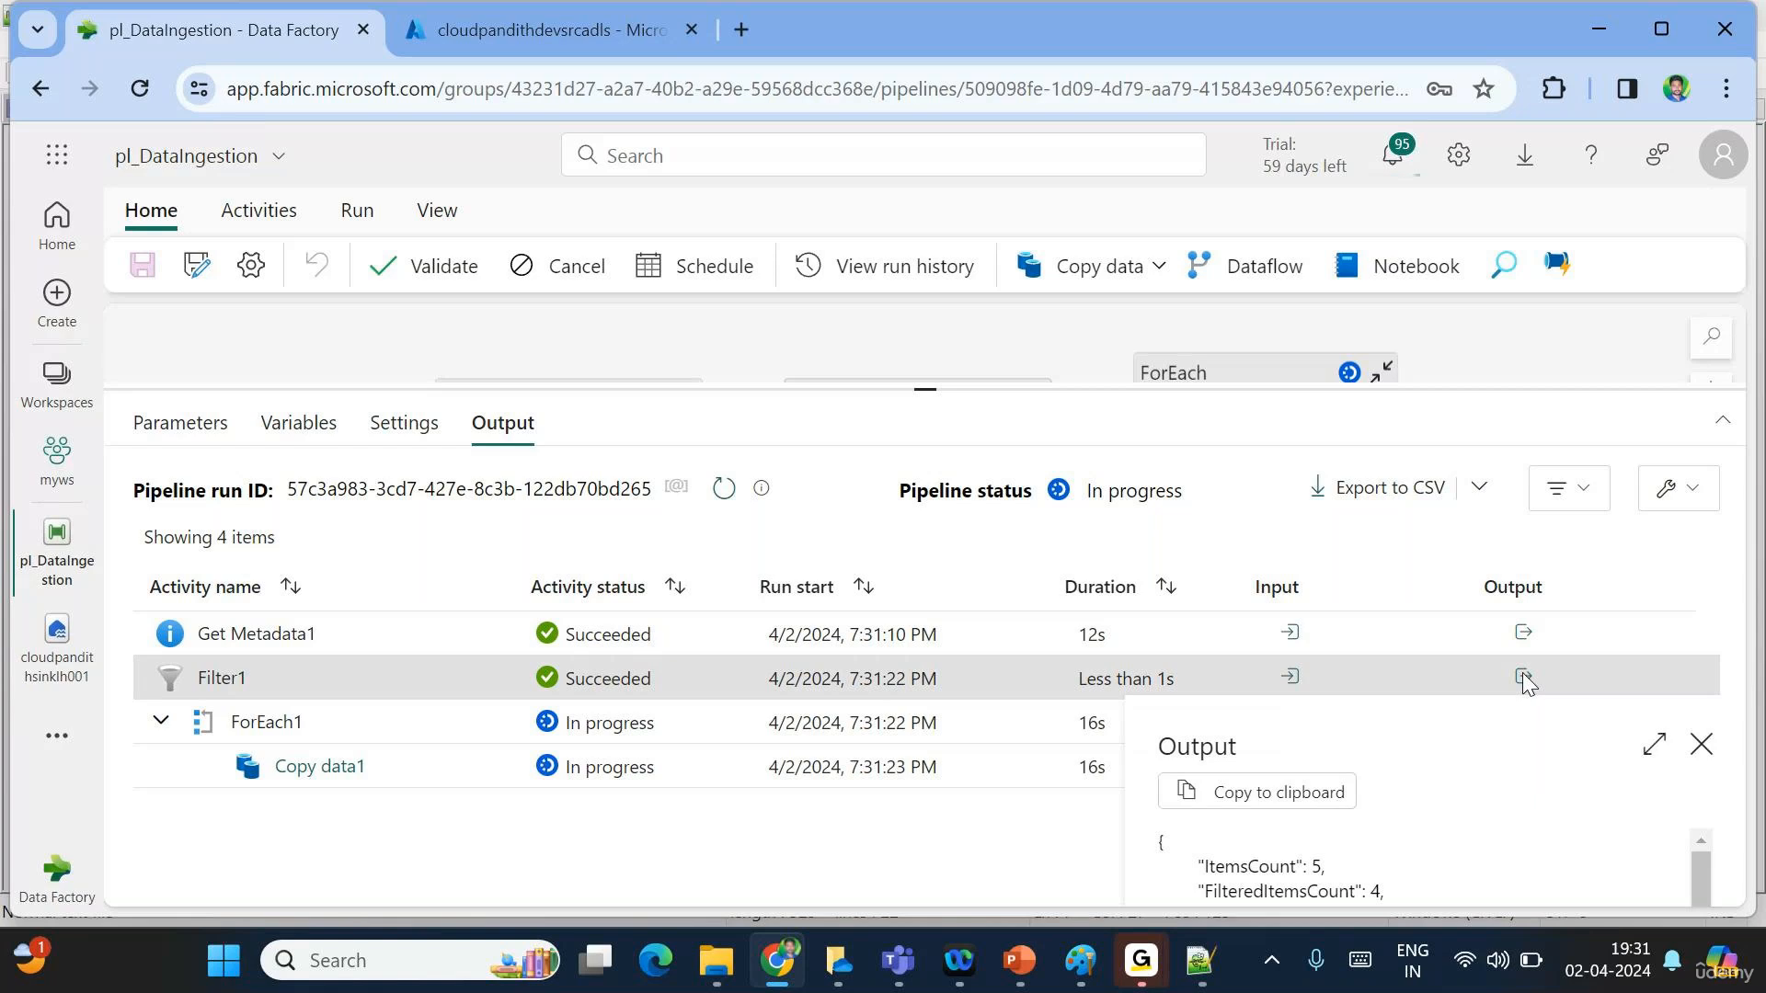
click(1651, 749)
scroll(411, 598, down, 3)
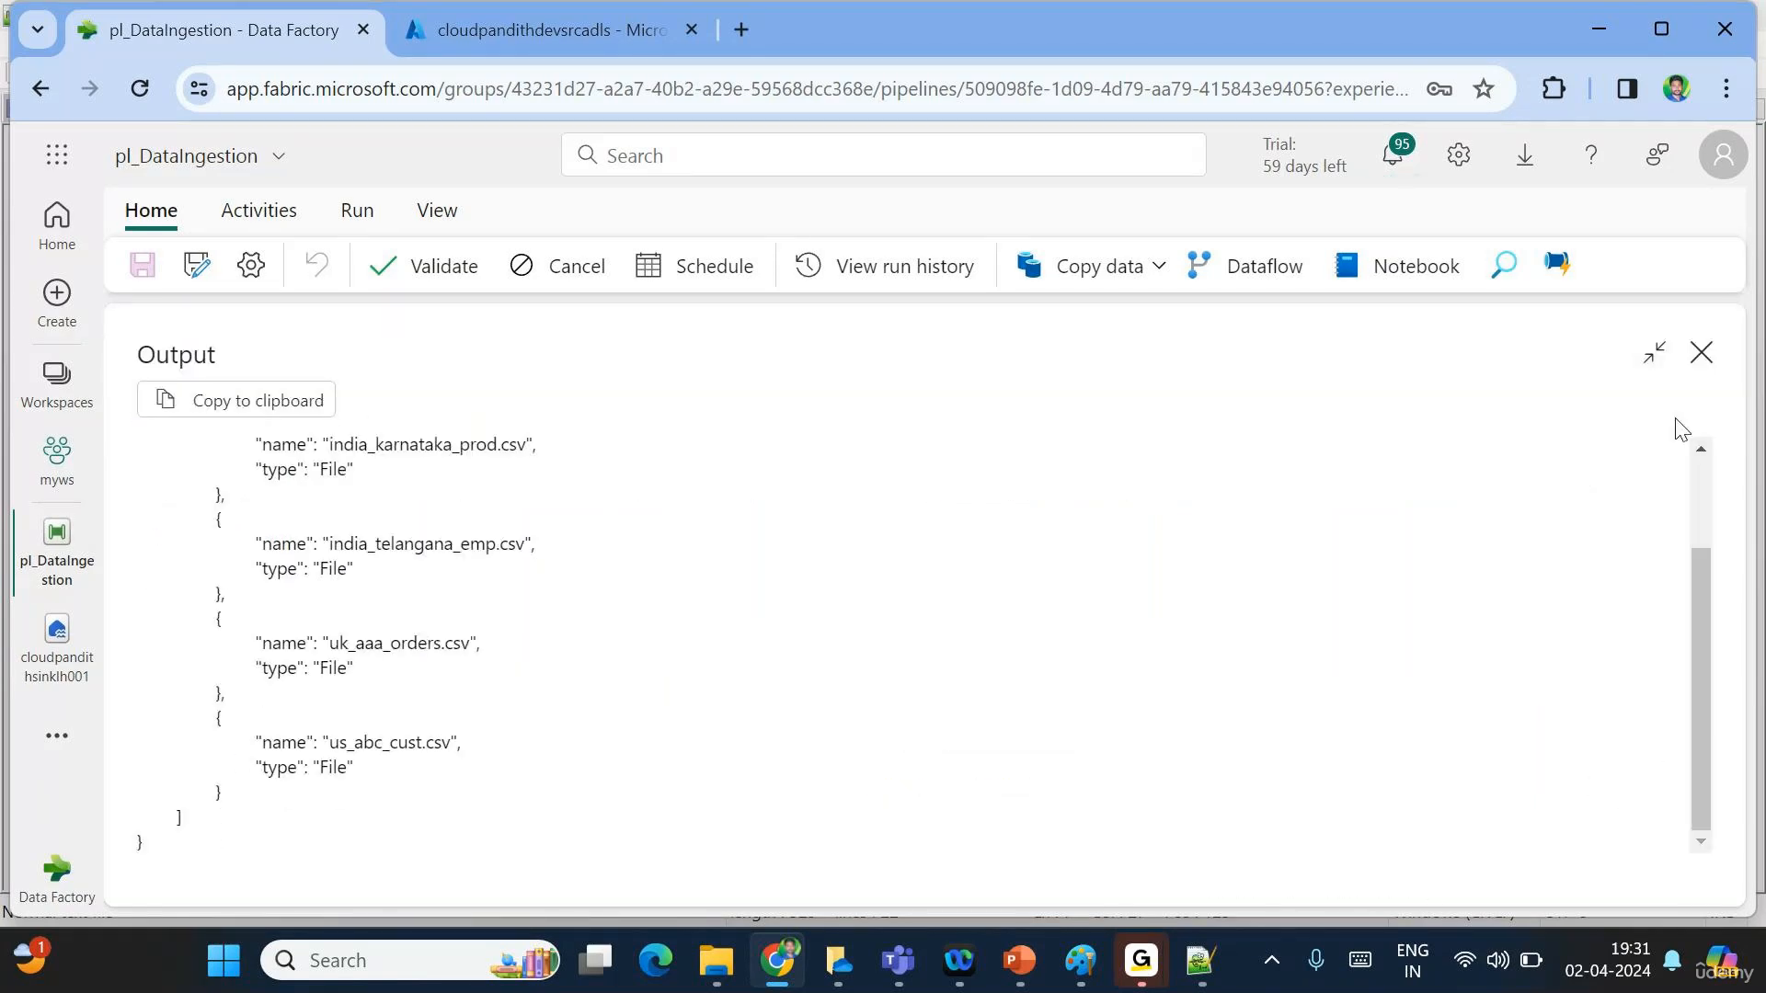
click(1699, 355)
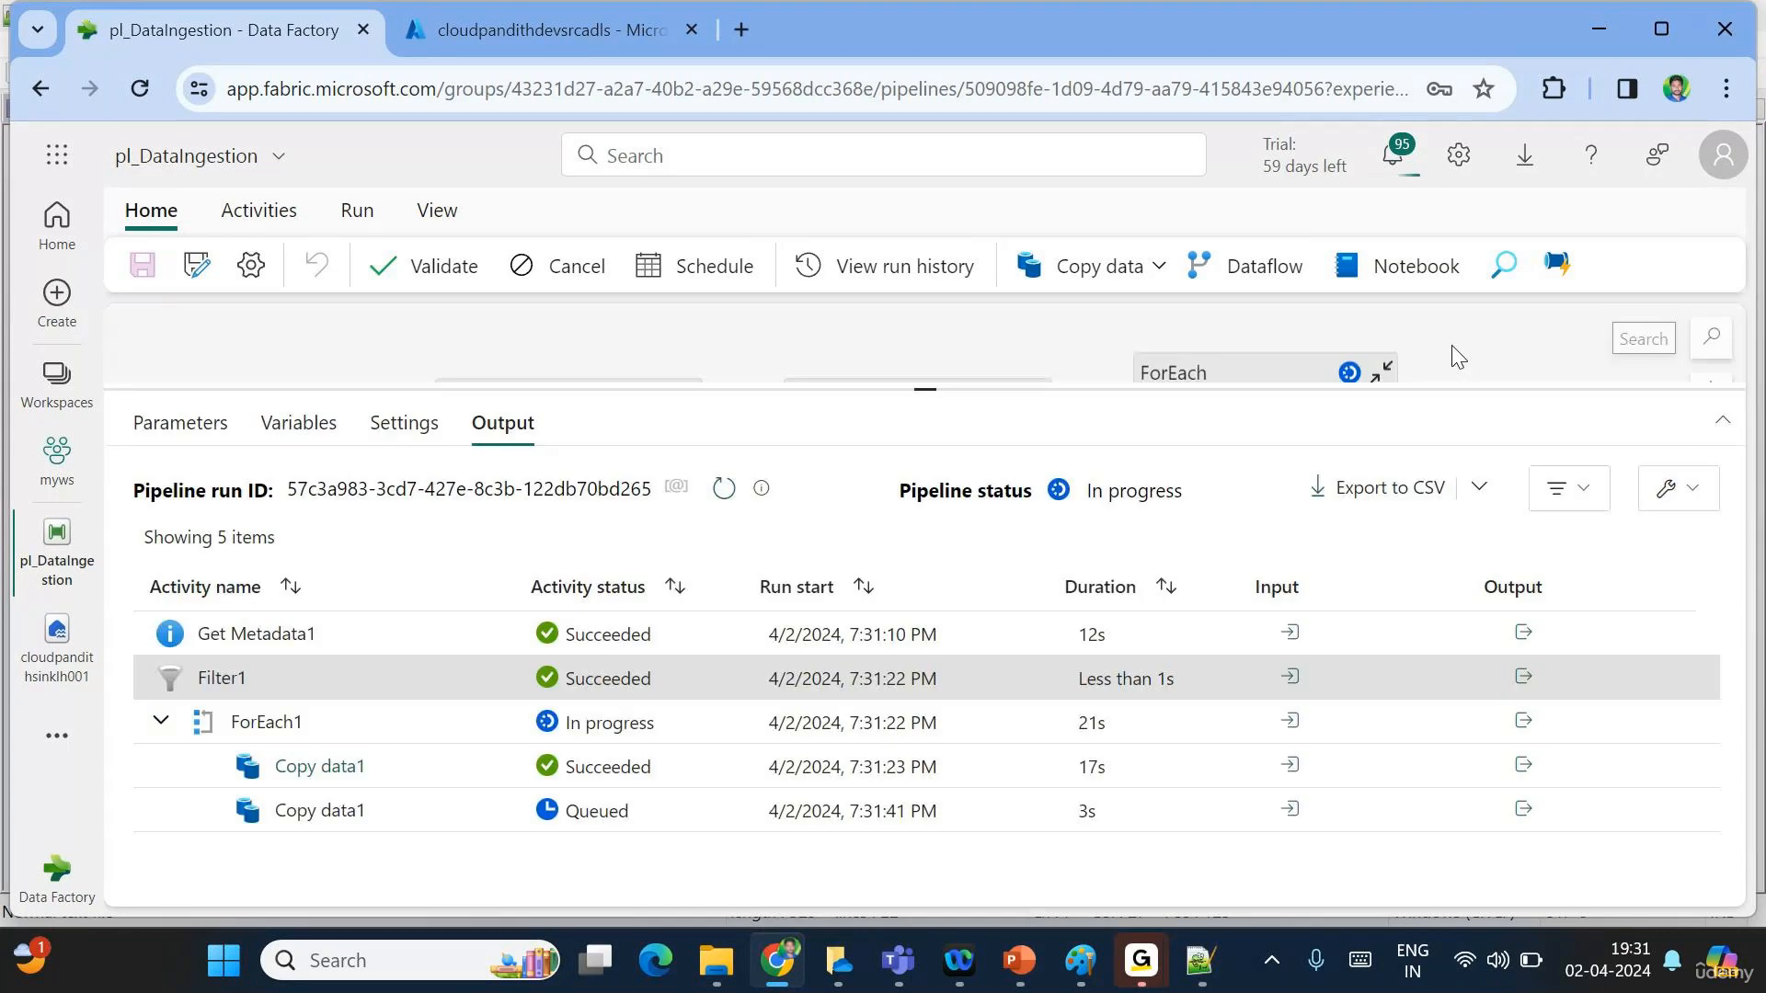
Check the progress of the ForEach1 copy runs and view the input of the first Copy data1 run.
click(724, 490)
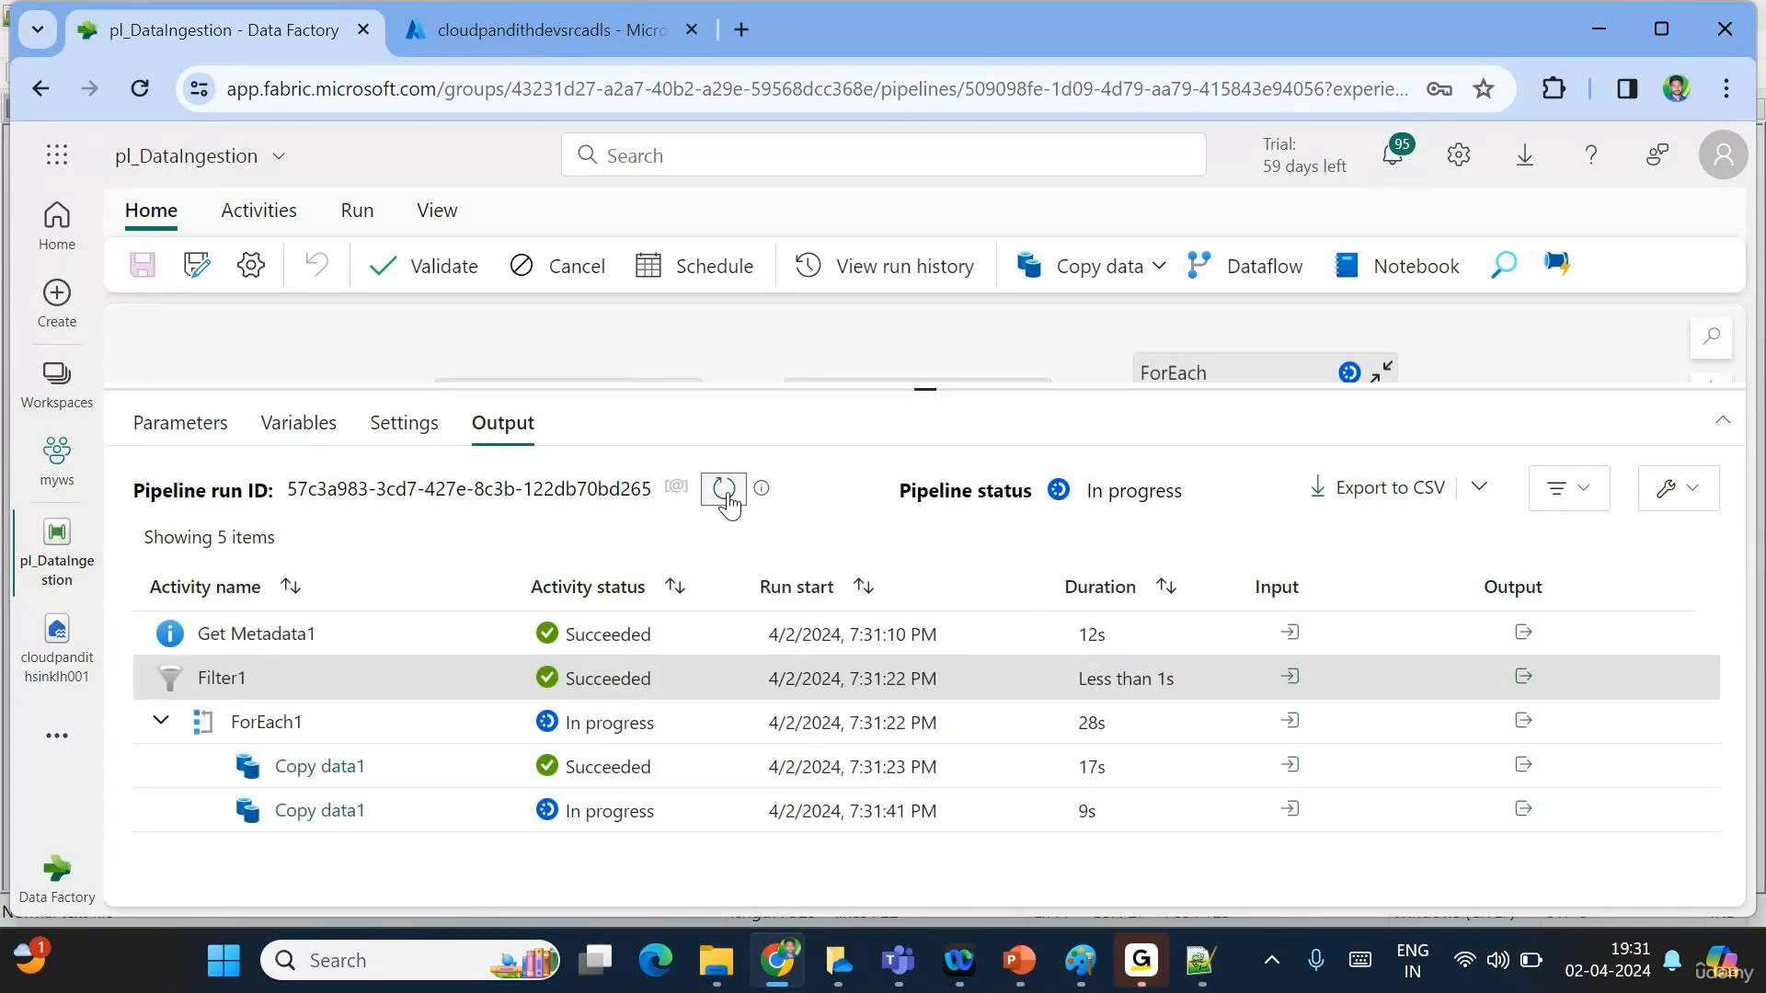
click(724, 489)
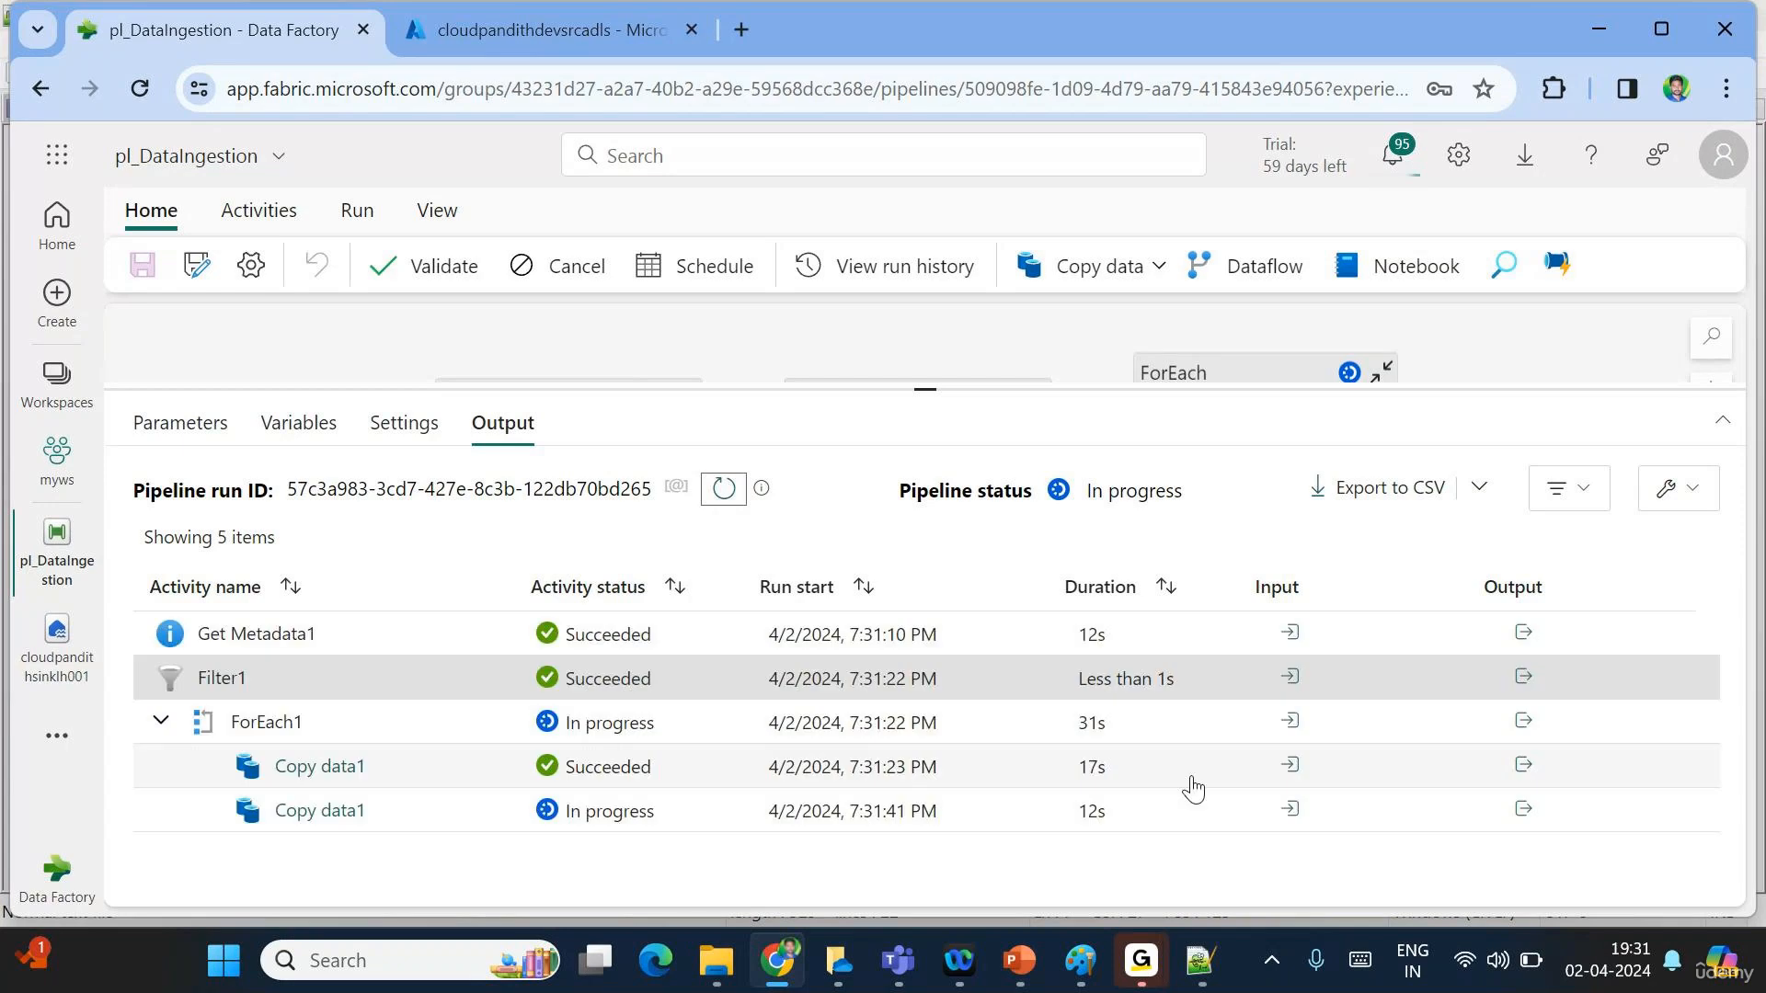
click(1291, 766)
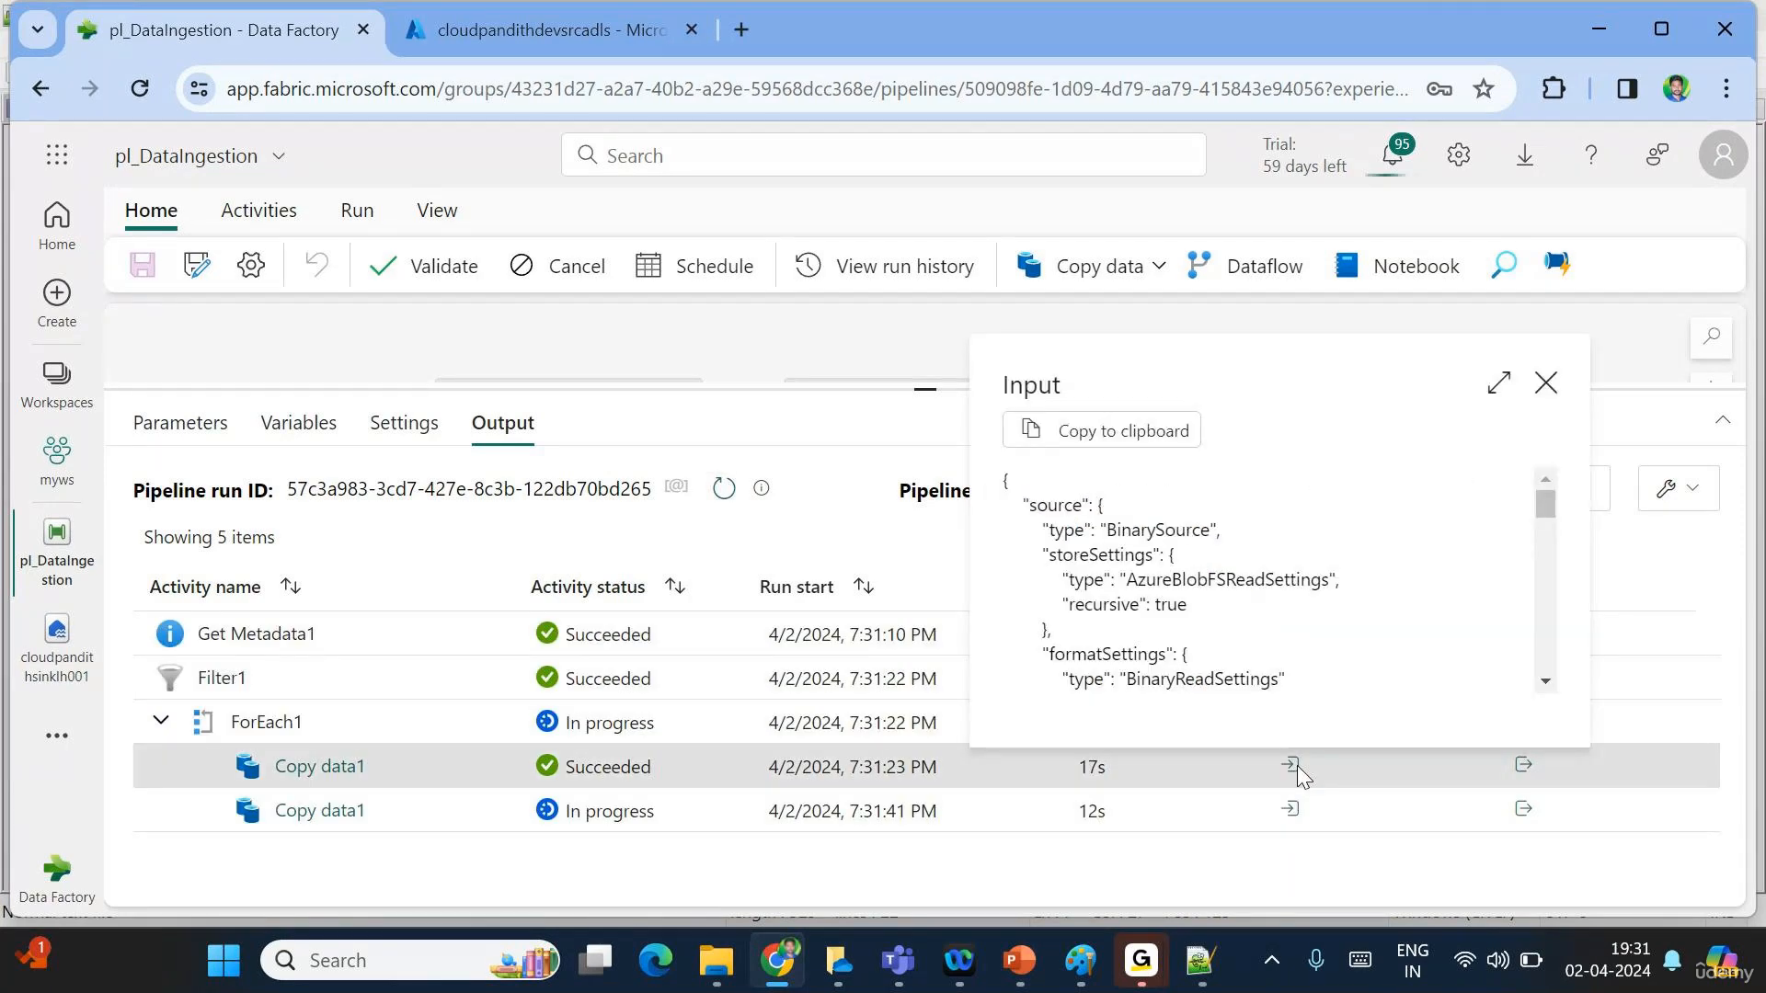
key(Escape)
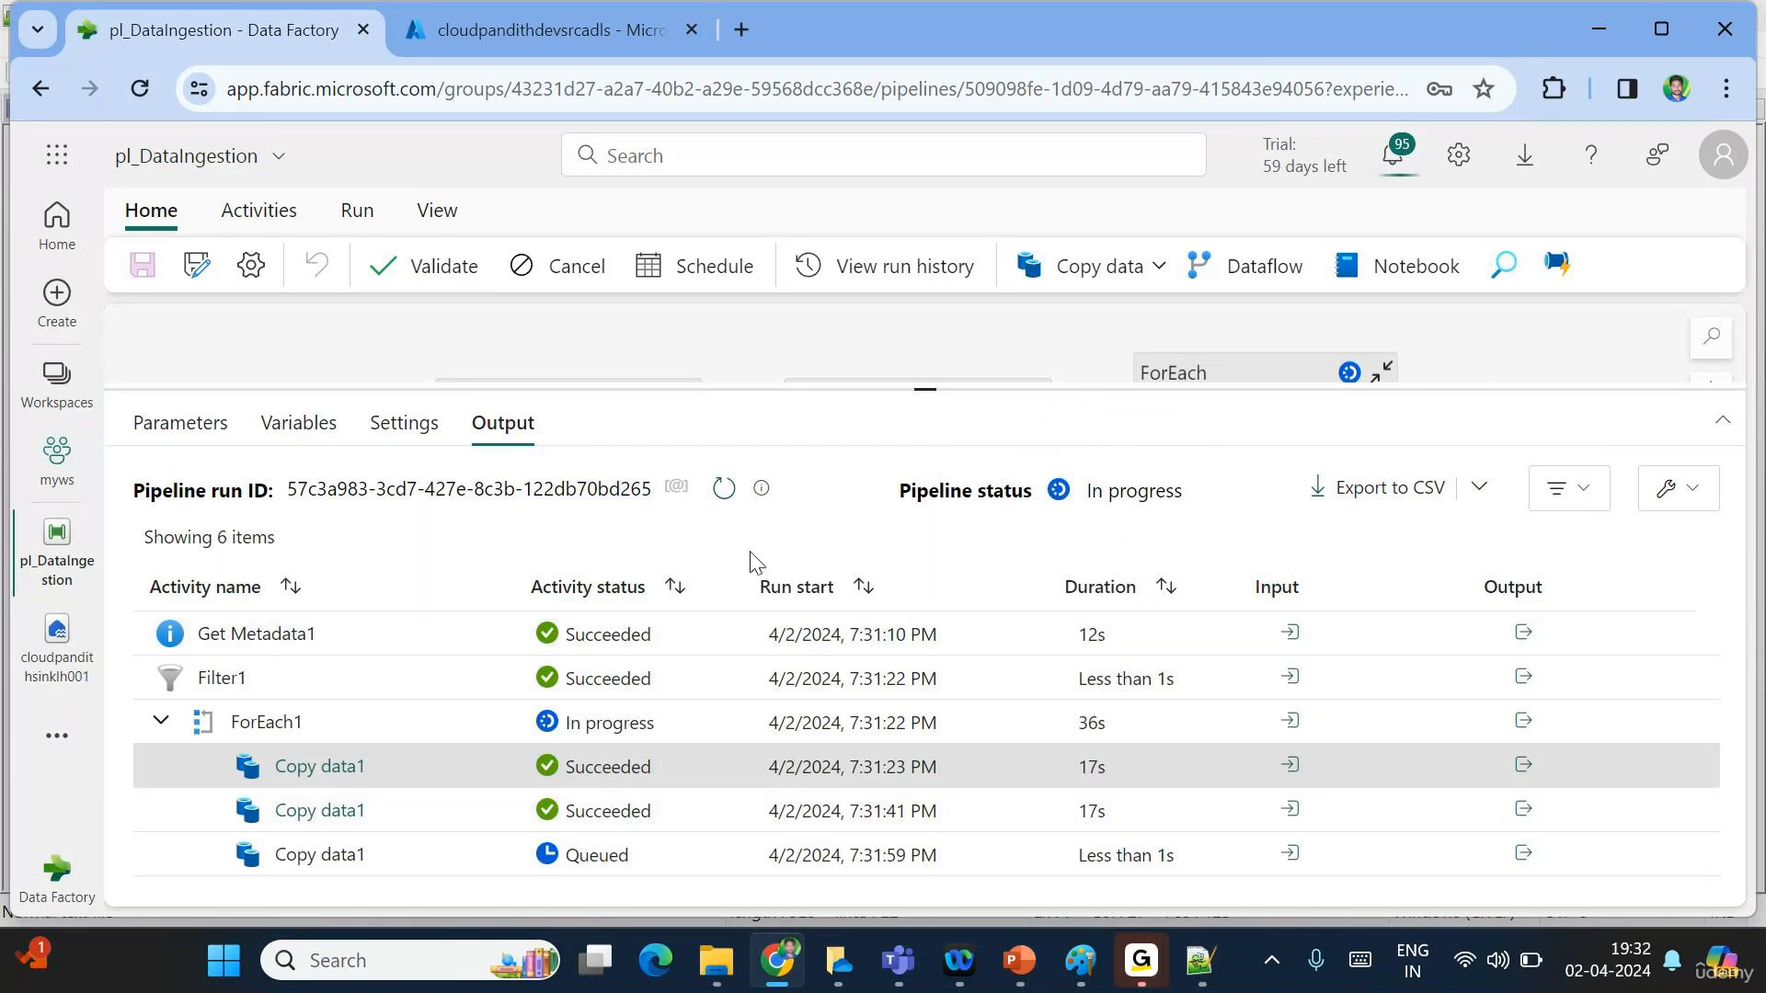
click(724, 488)
Open the cloudpandithsinklh001 lakehouse from the myws workspace in a new browser tab, using the Data Factory experience.
right_click(52, 635)
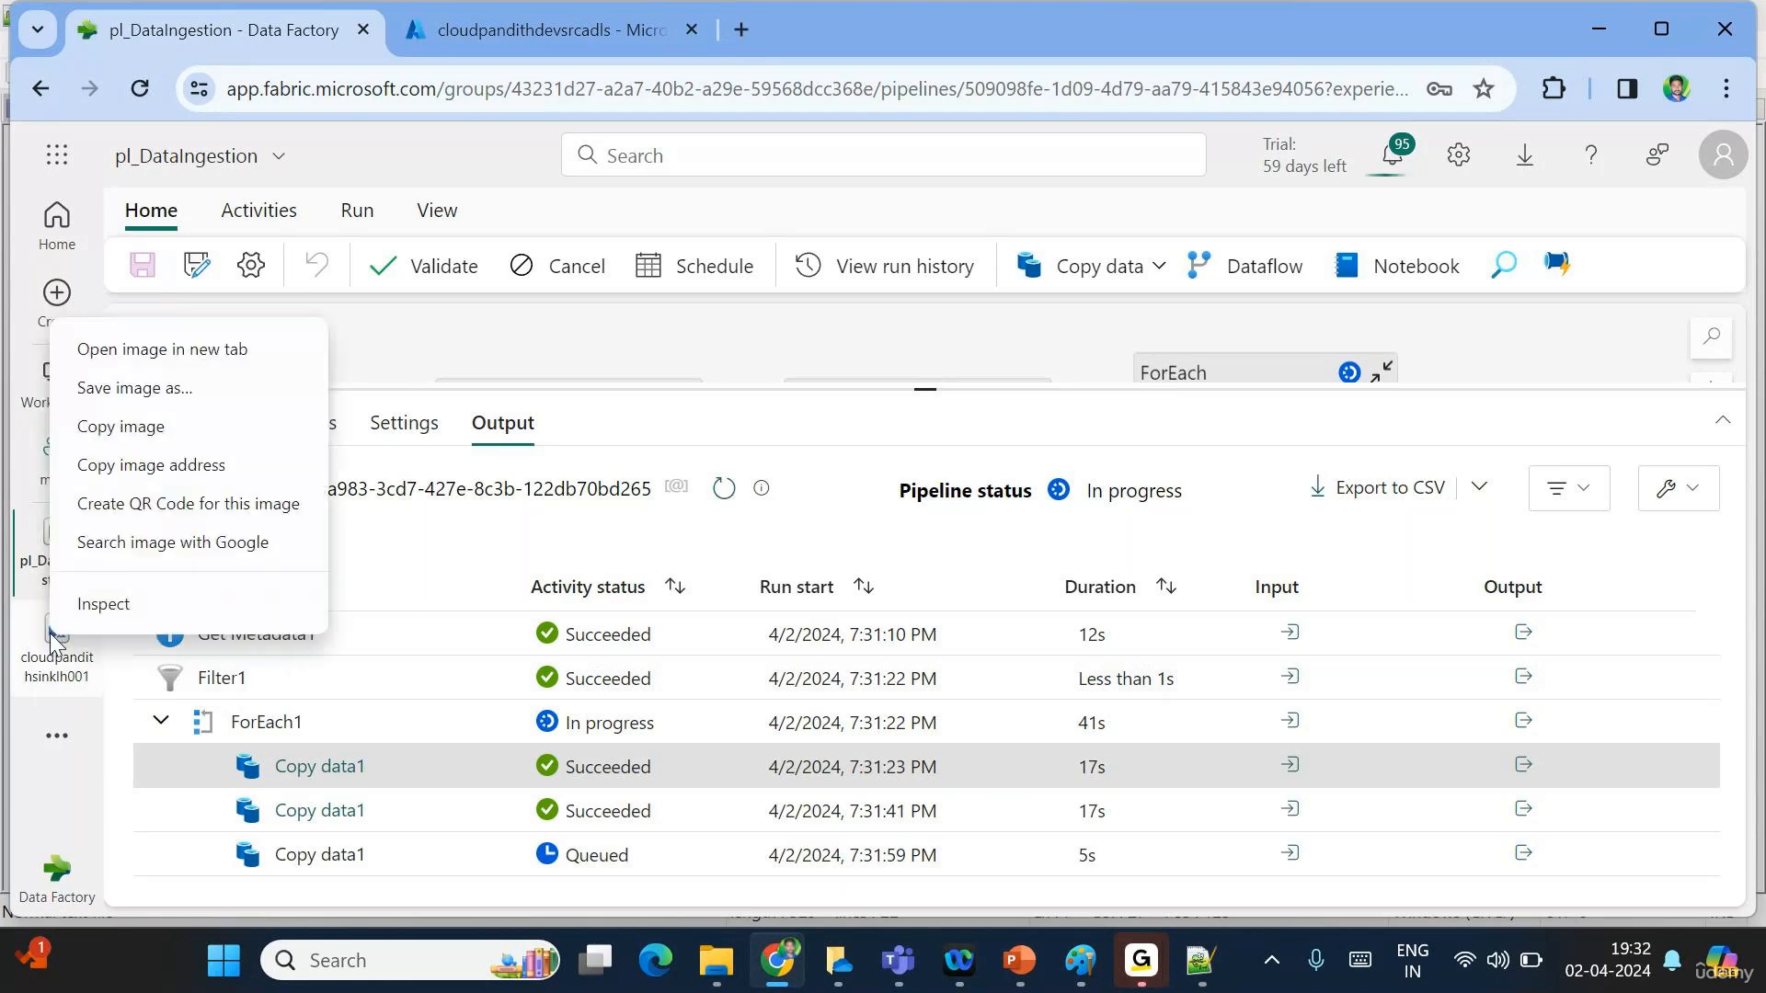
click(475, 359)
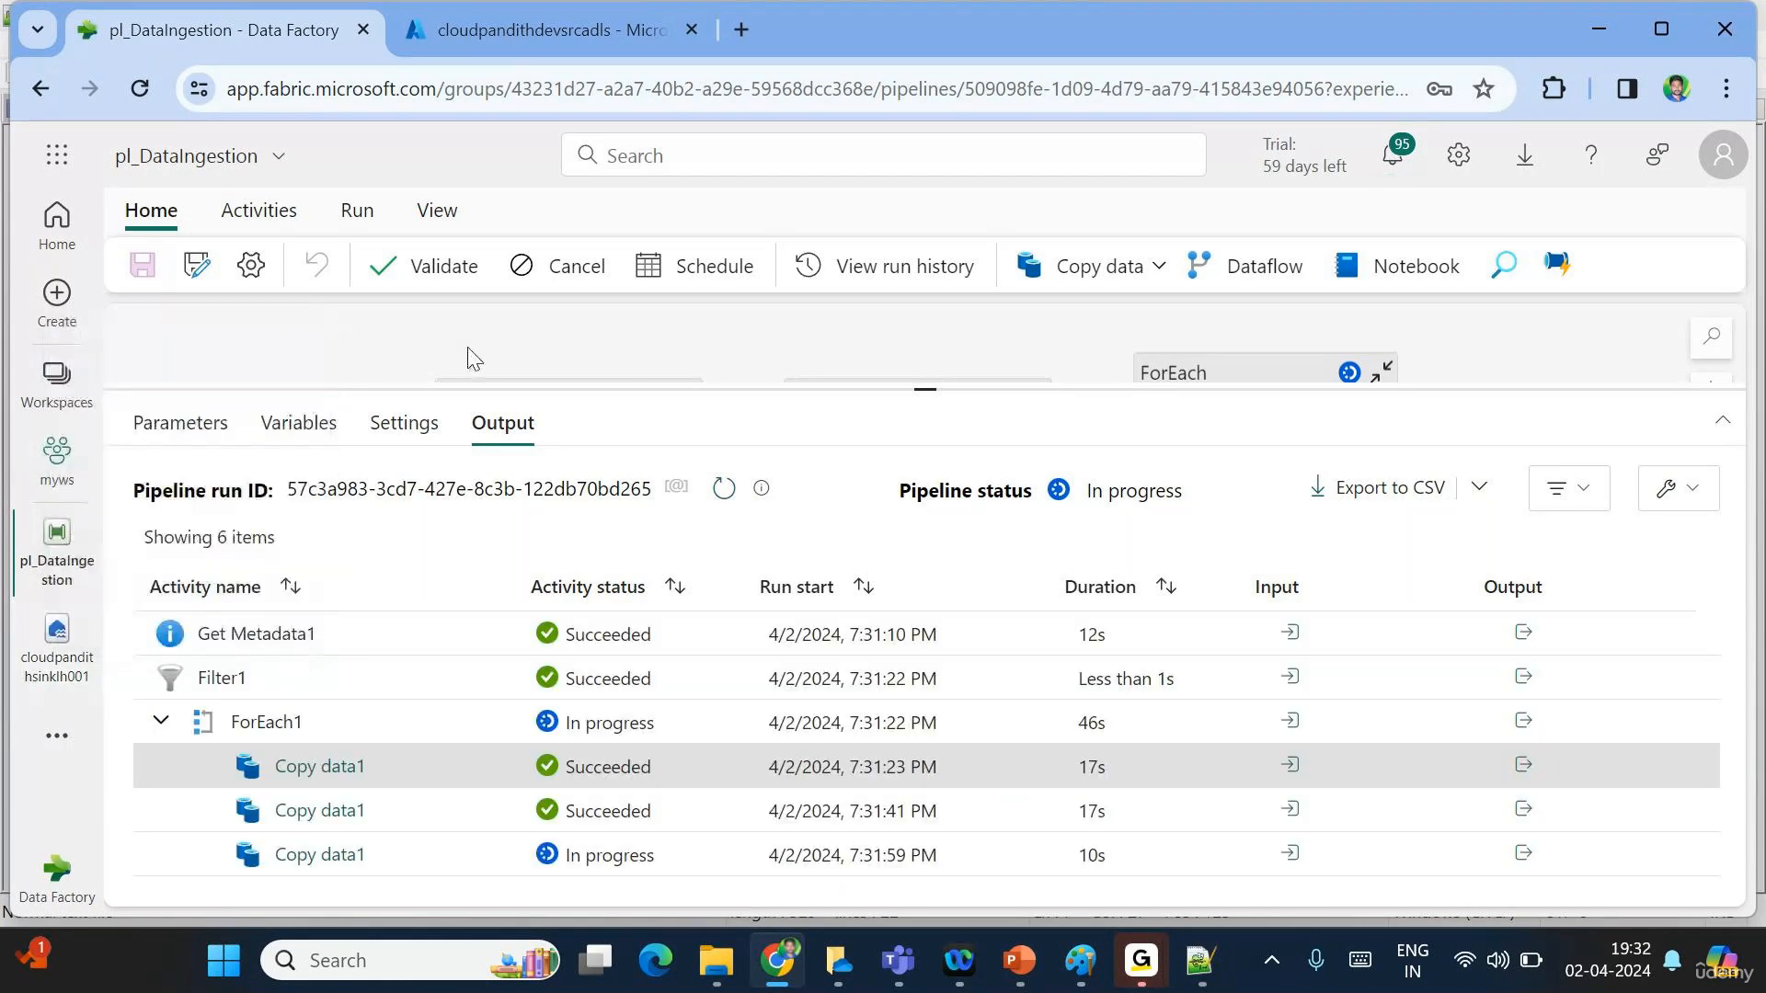
click(741, 29)
text(app)
key(Return)
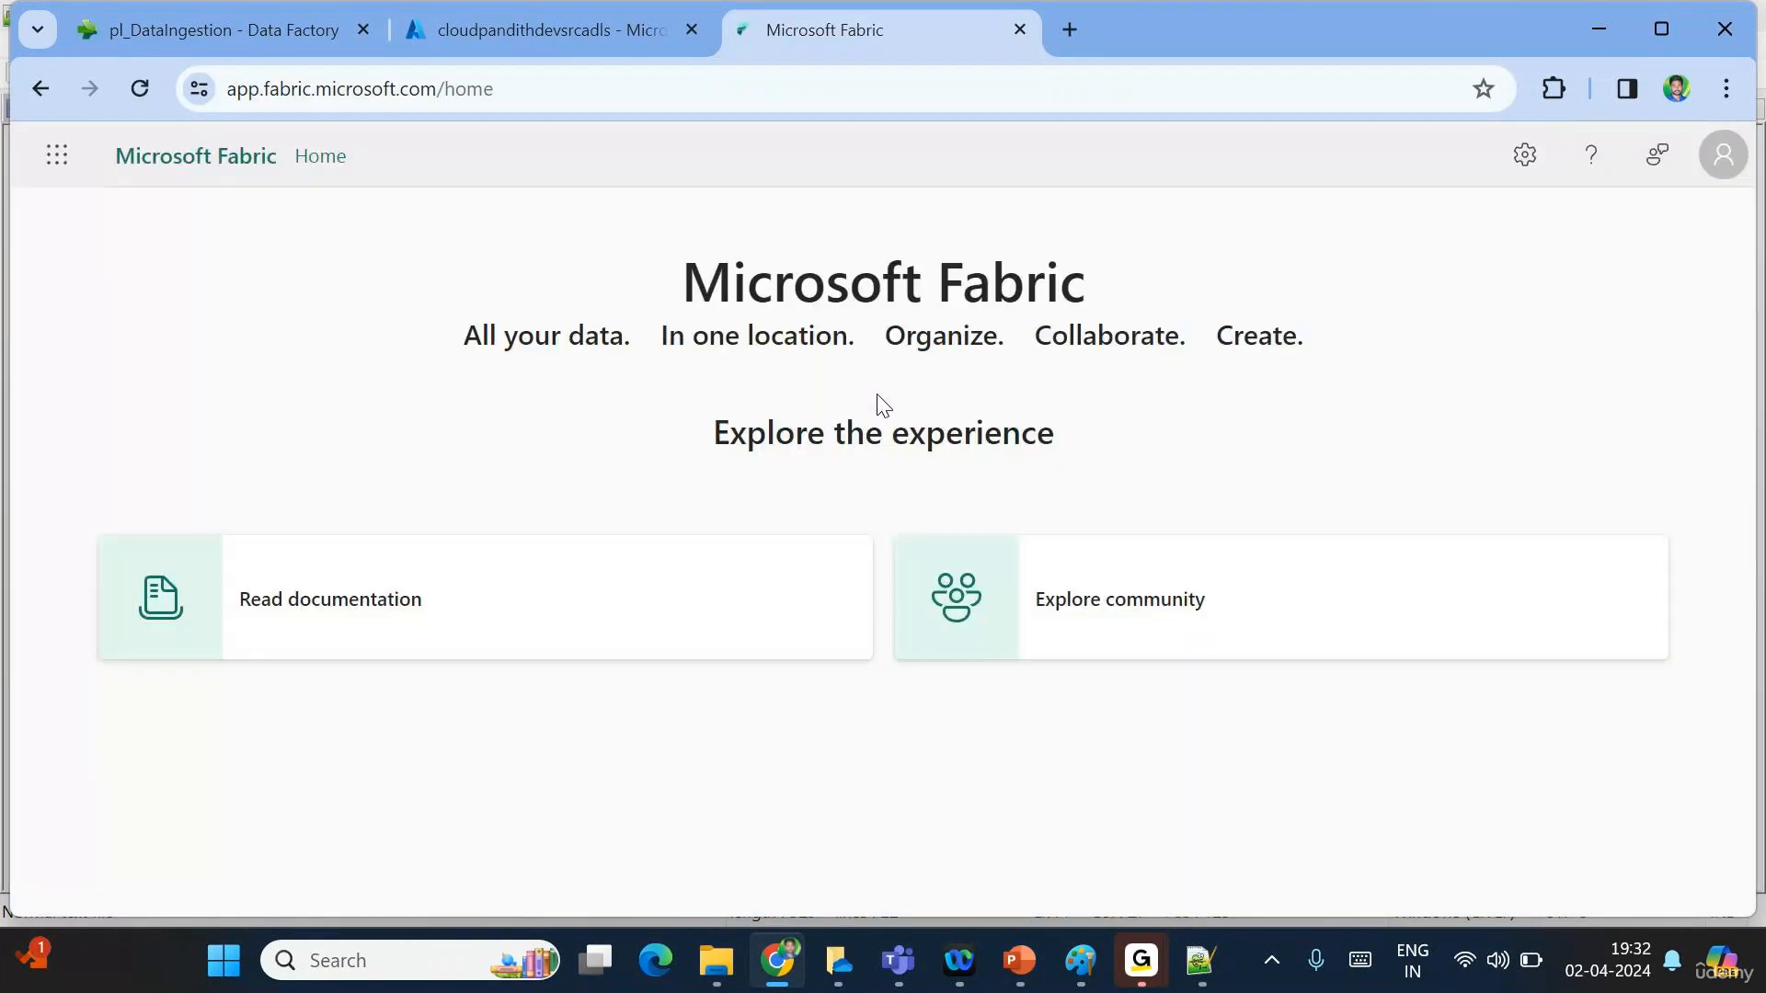
click(817, 650)
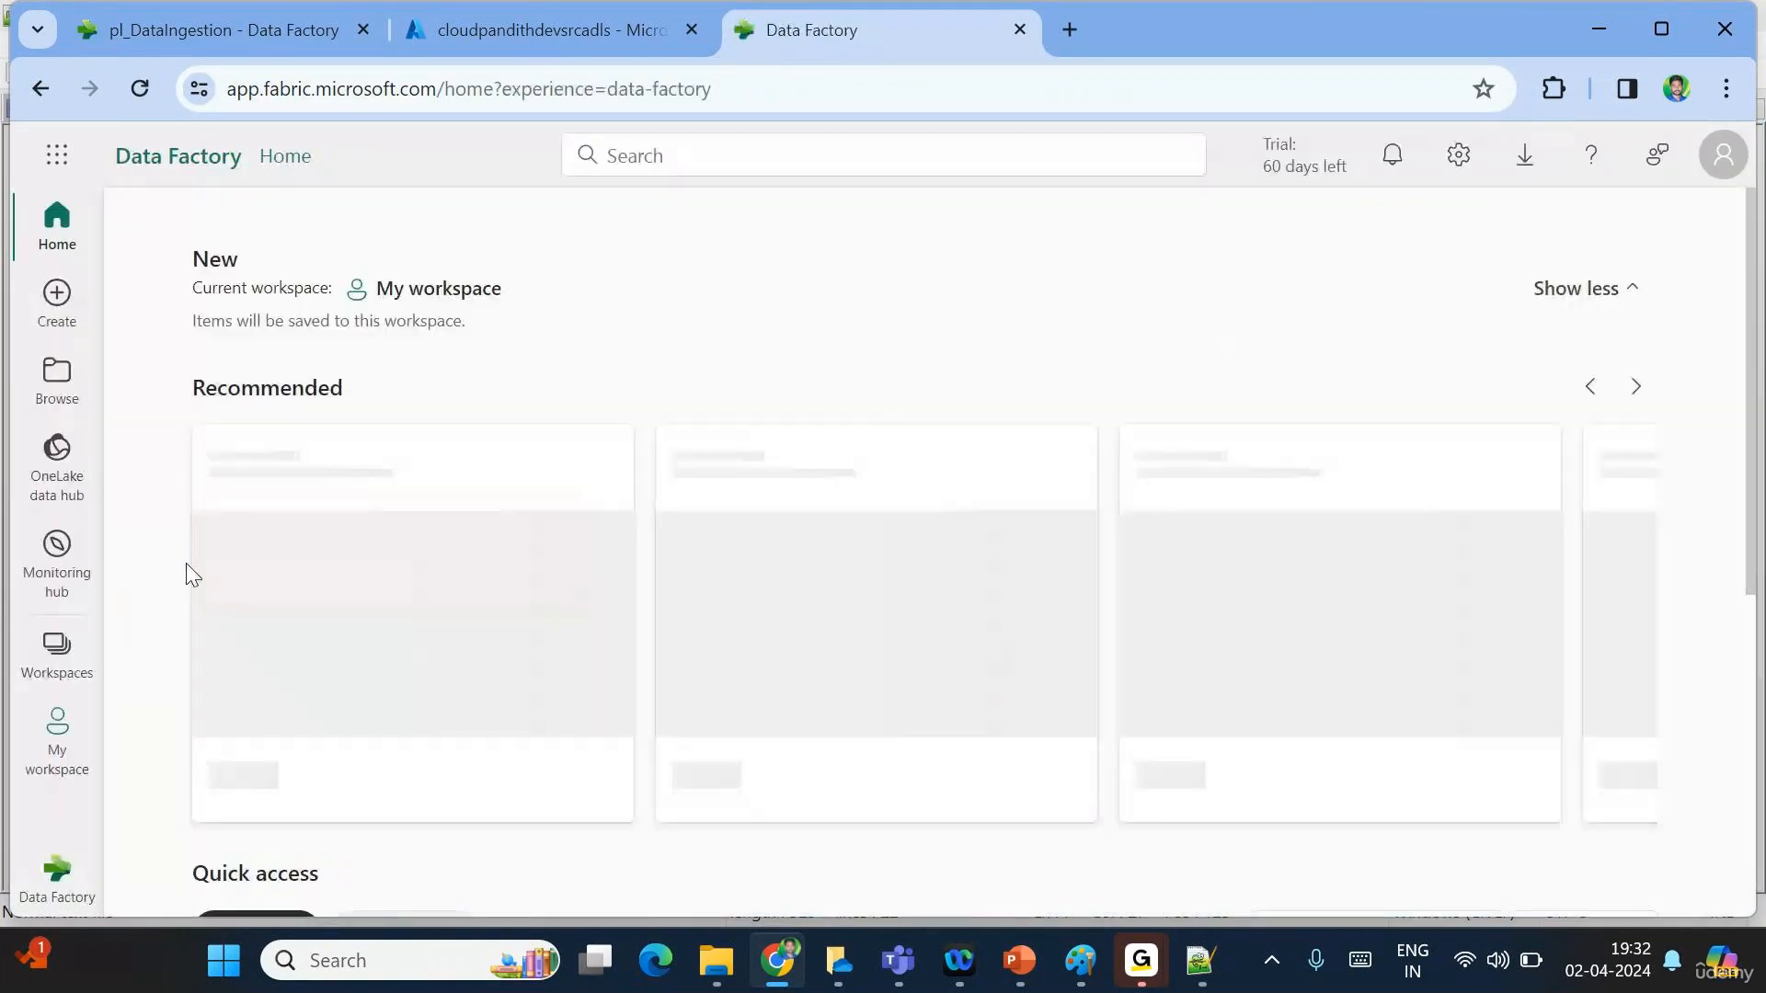
click(55, 647)
click(200, 509)
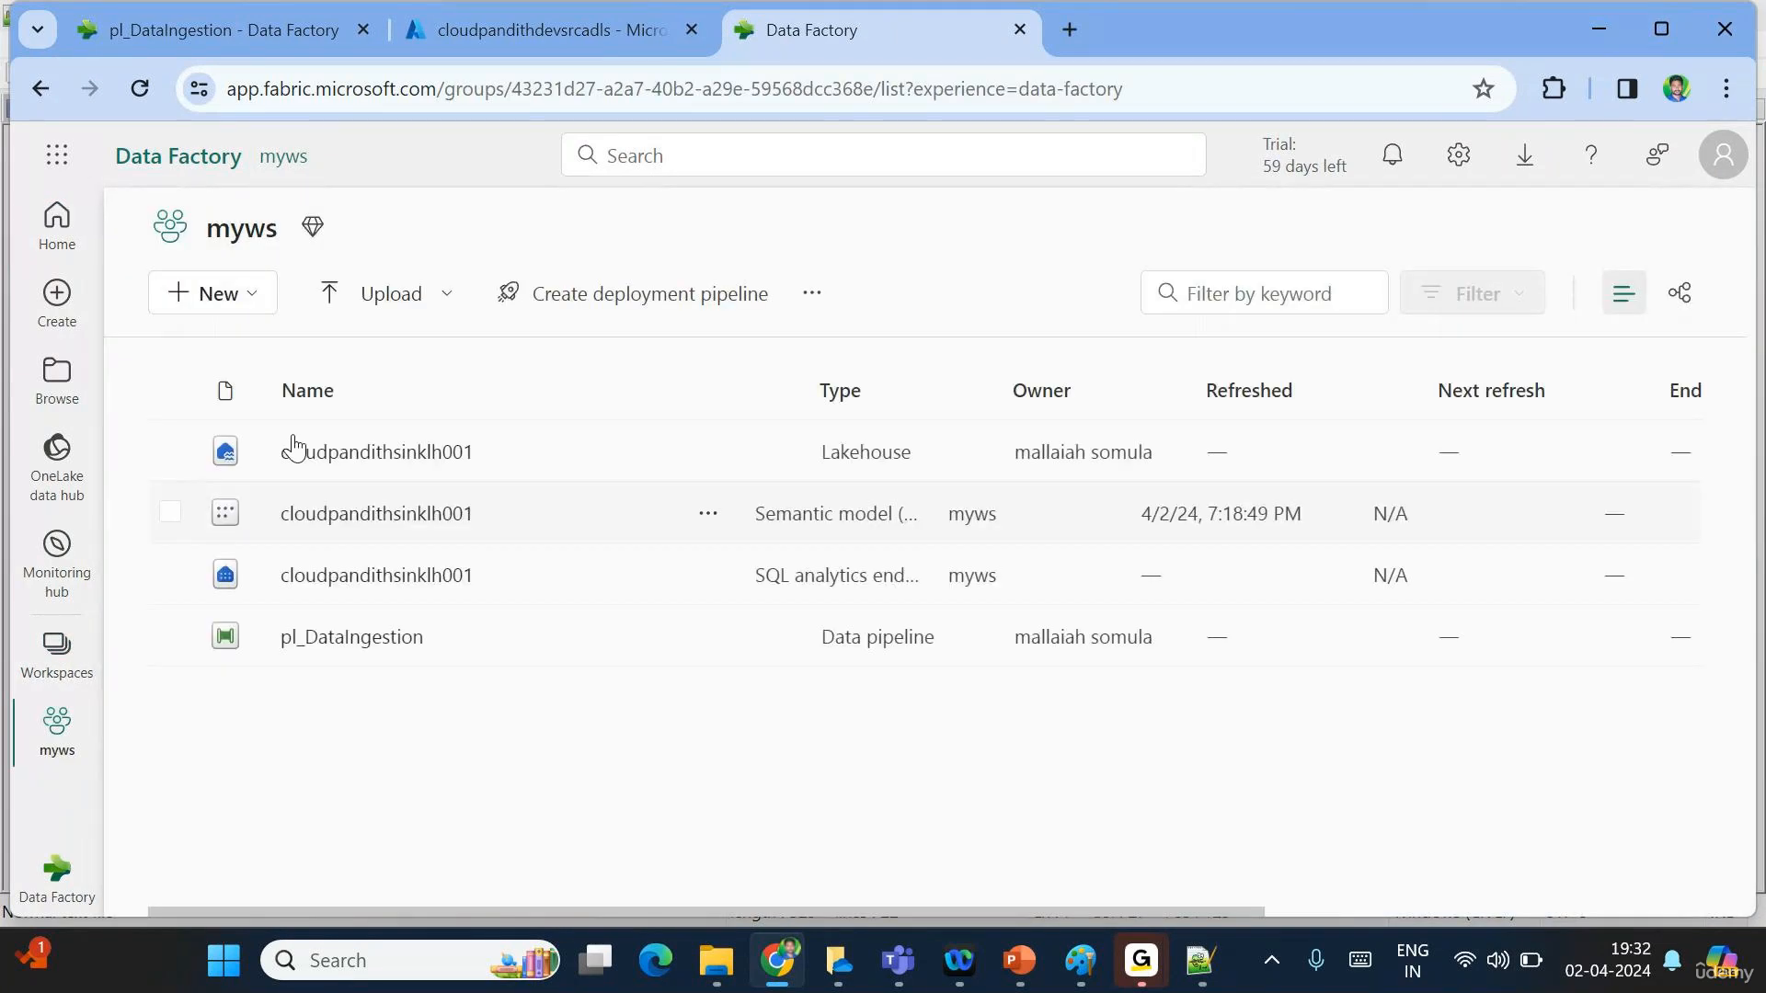
click(390, 453)
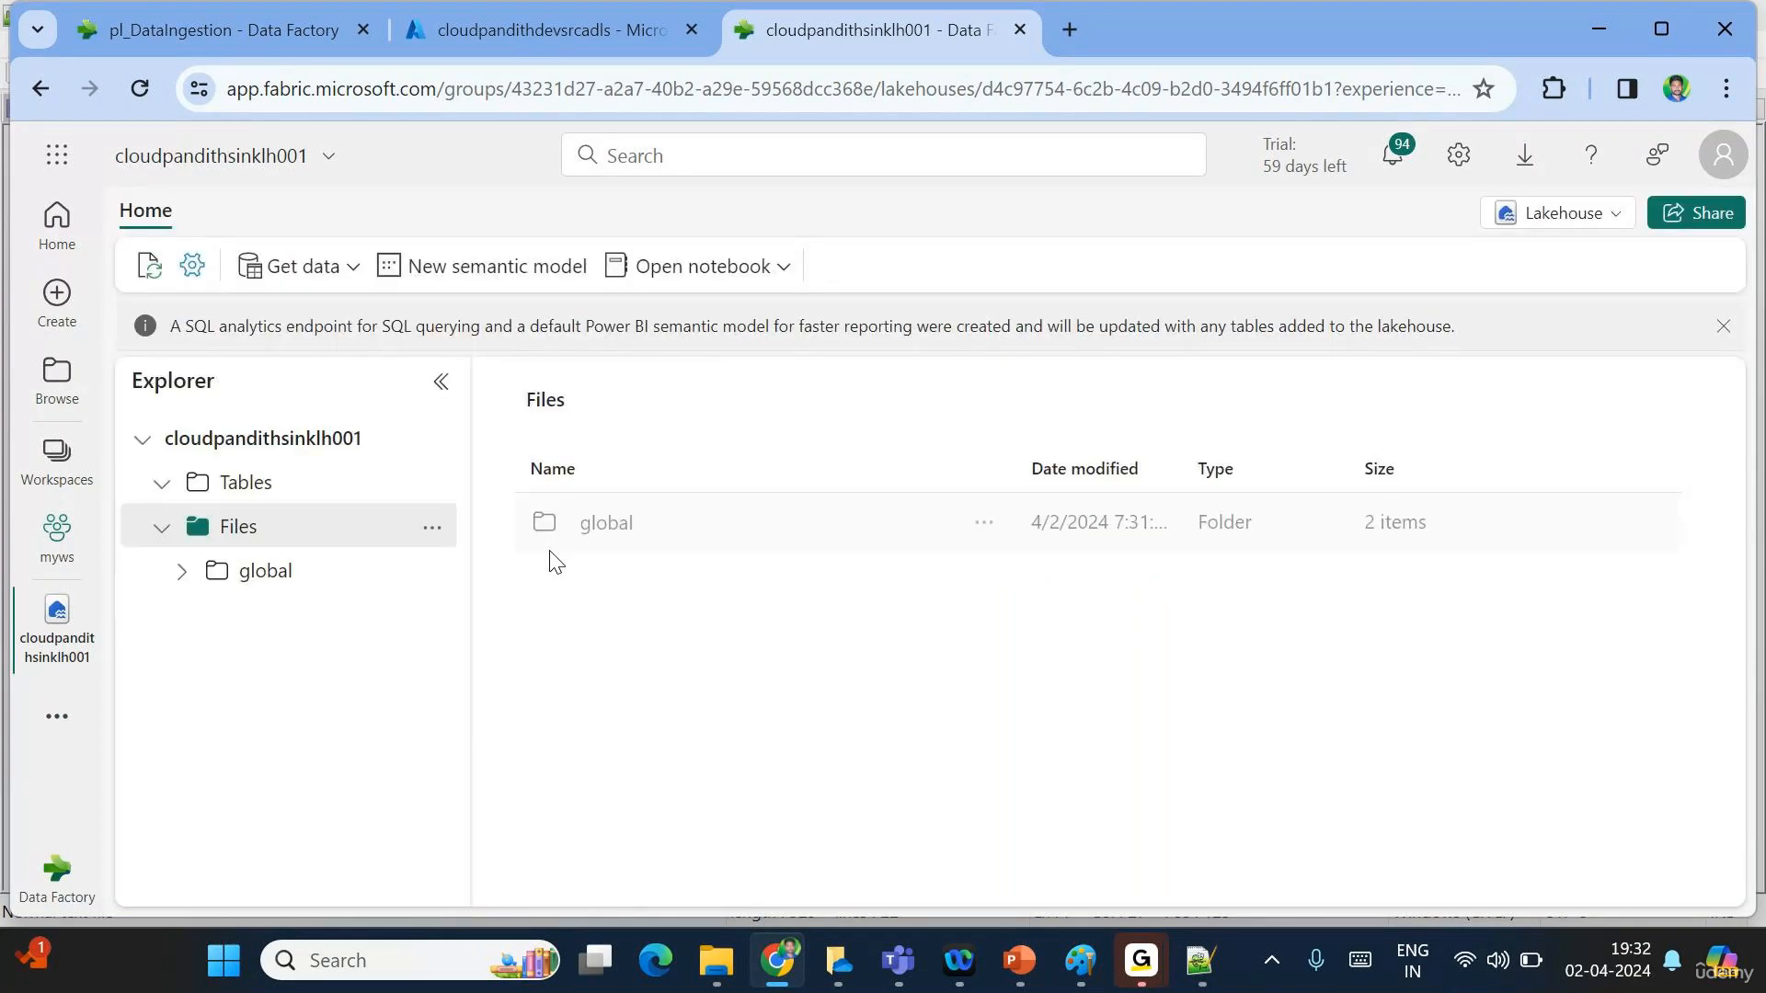
Inspect the files copied into the india, uk and us subfolders of the lakehouse's global folder, refreshing the folder listing.
click(257, 579)
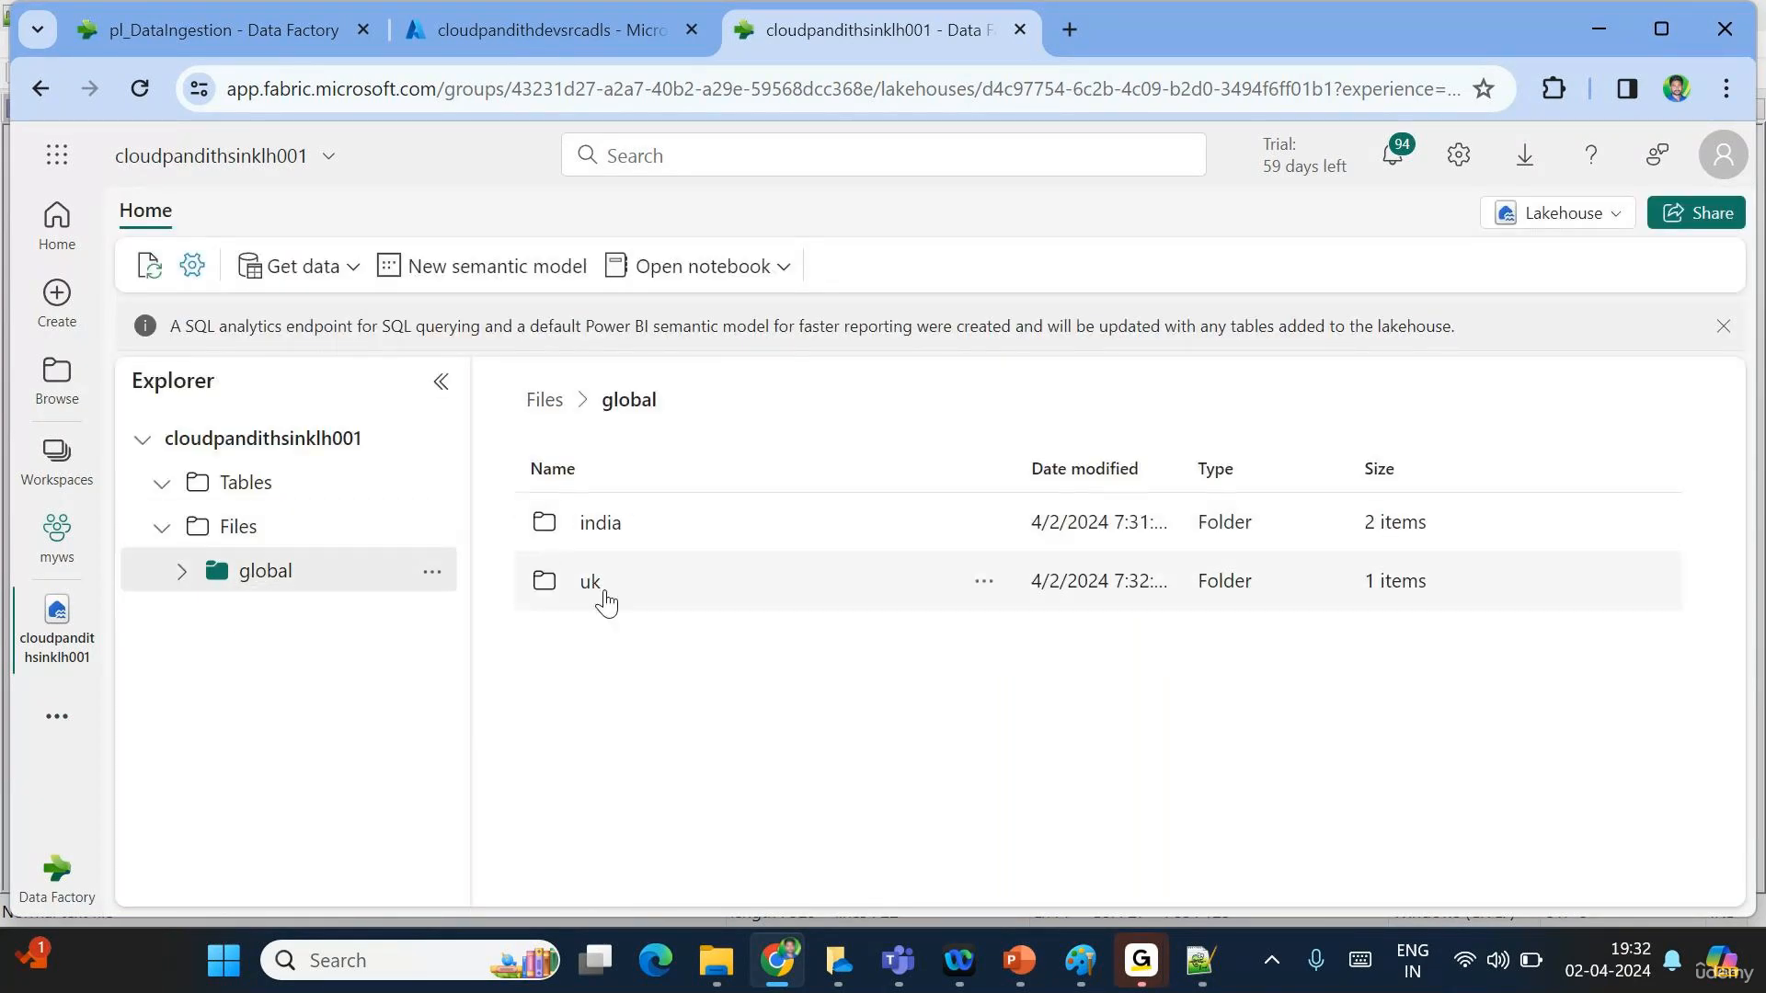
click(600, 523)
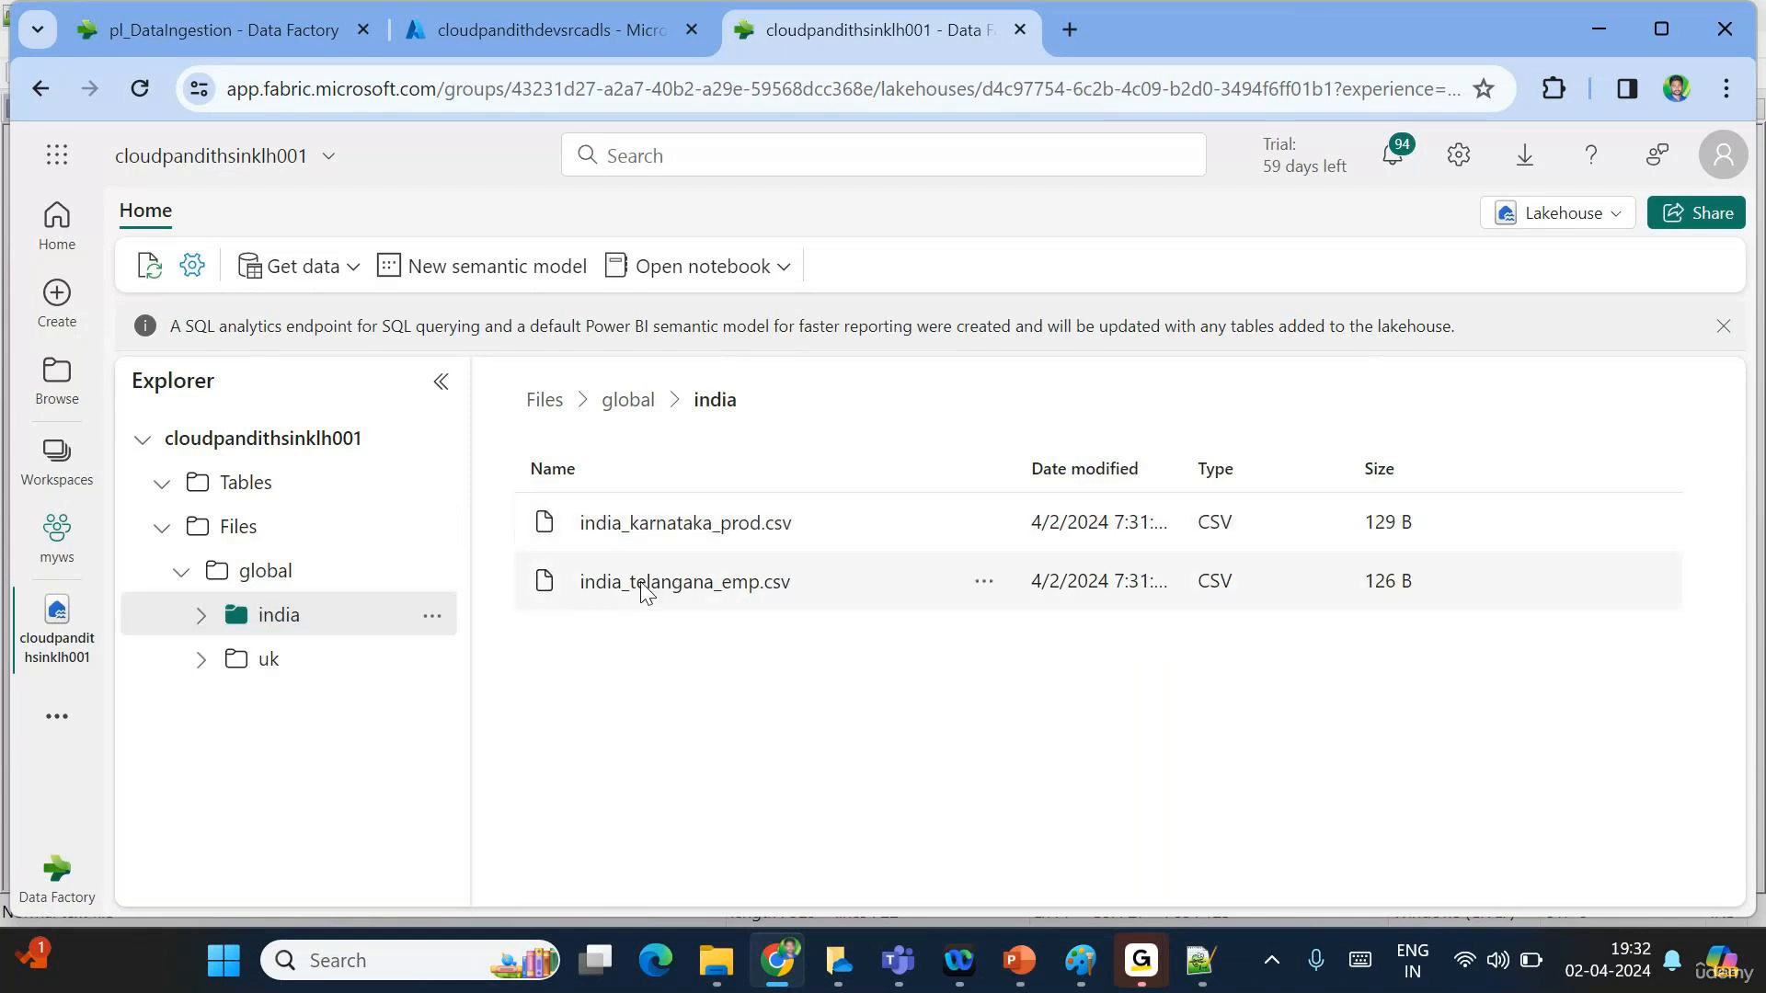
click(643, 414)
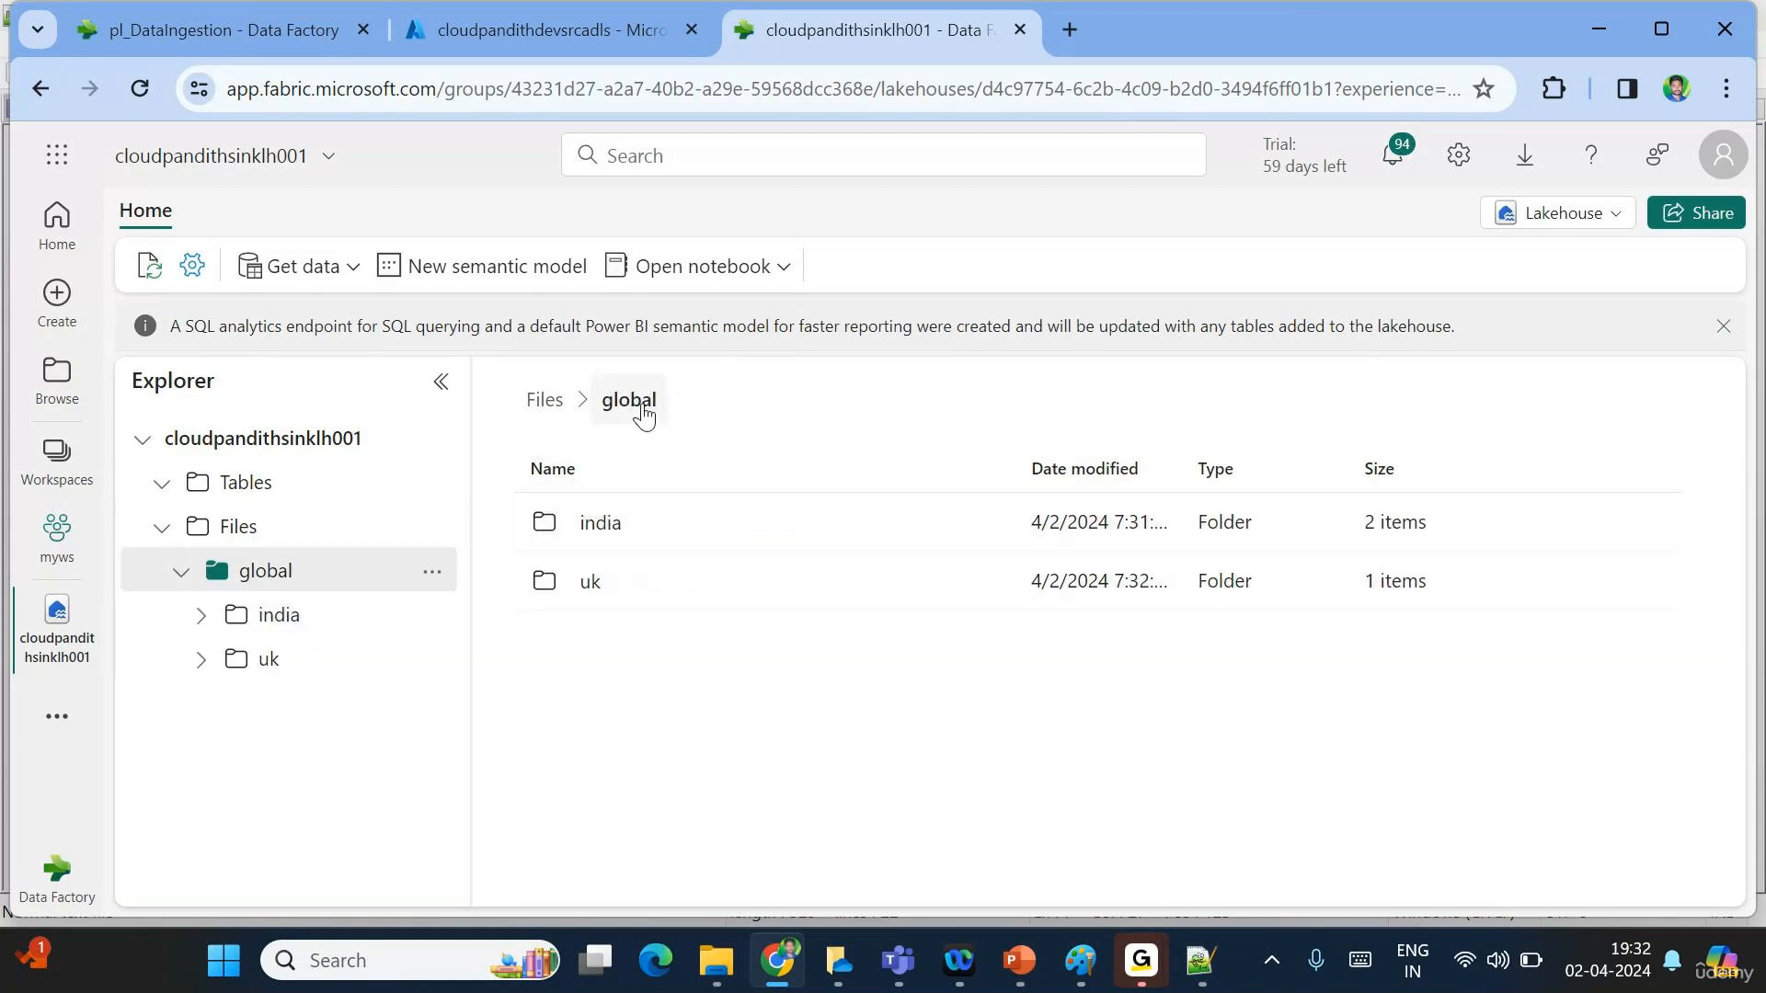
click(587, 588)
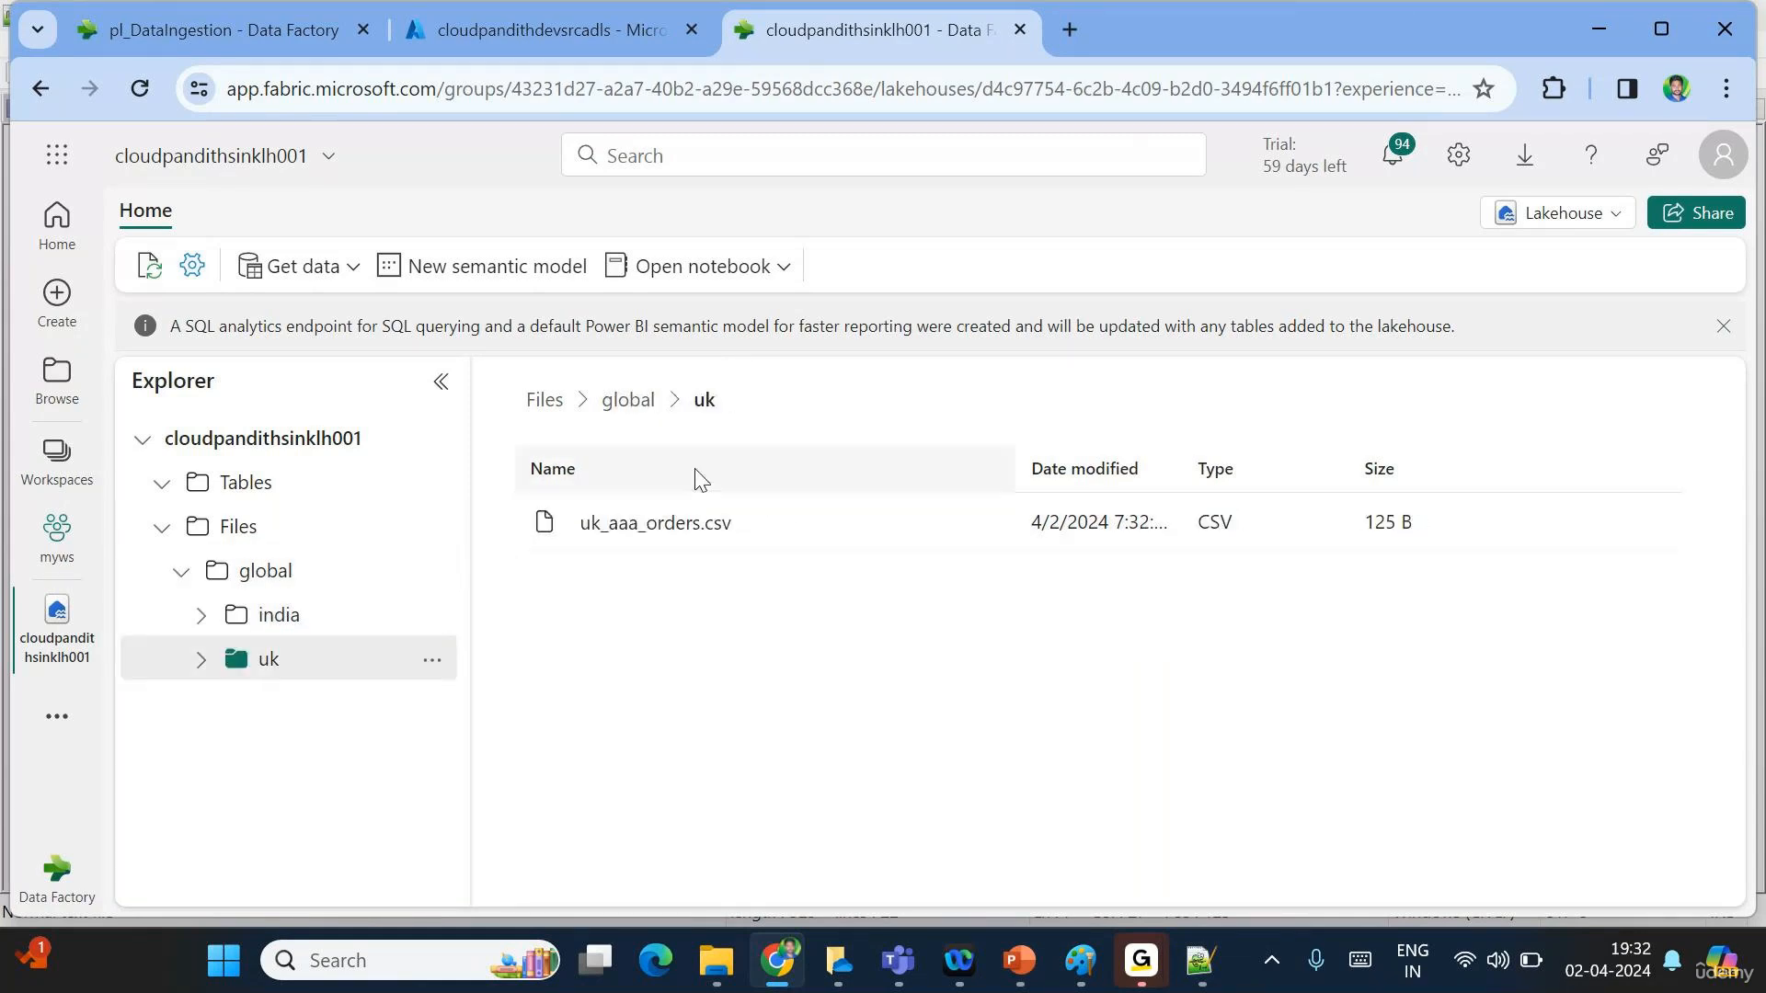
click(630, 402)
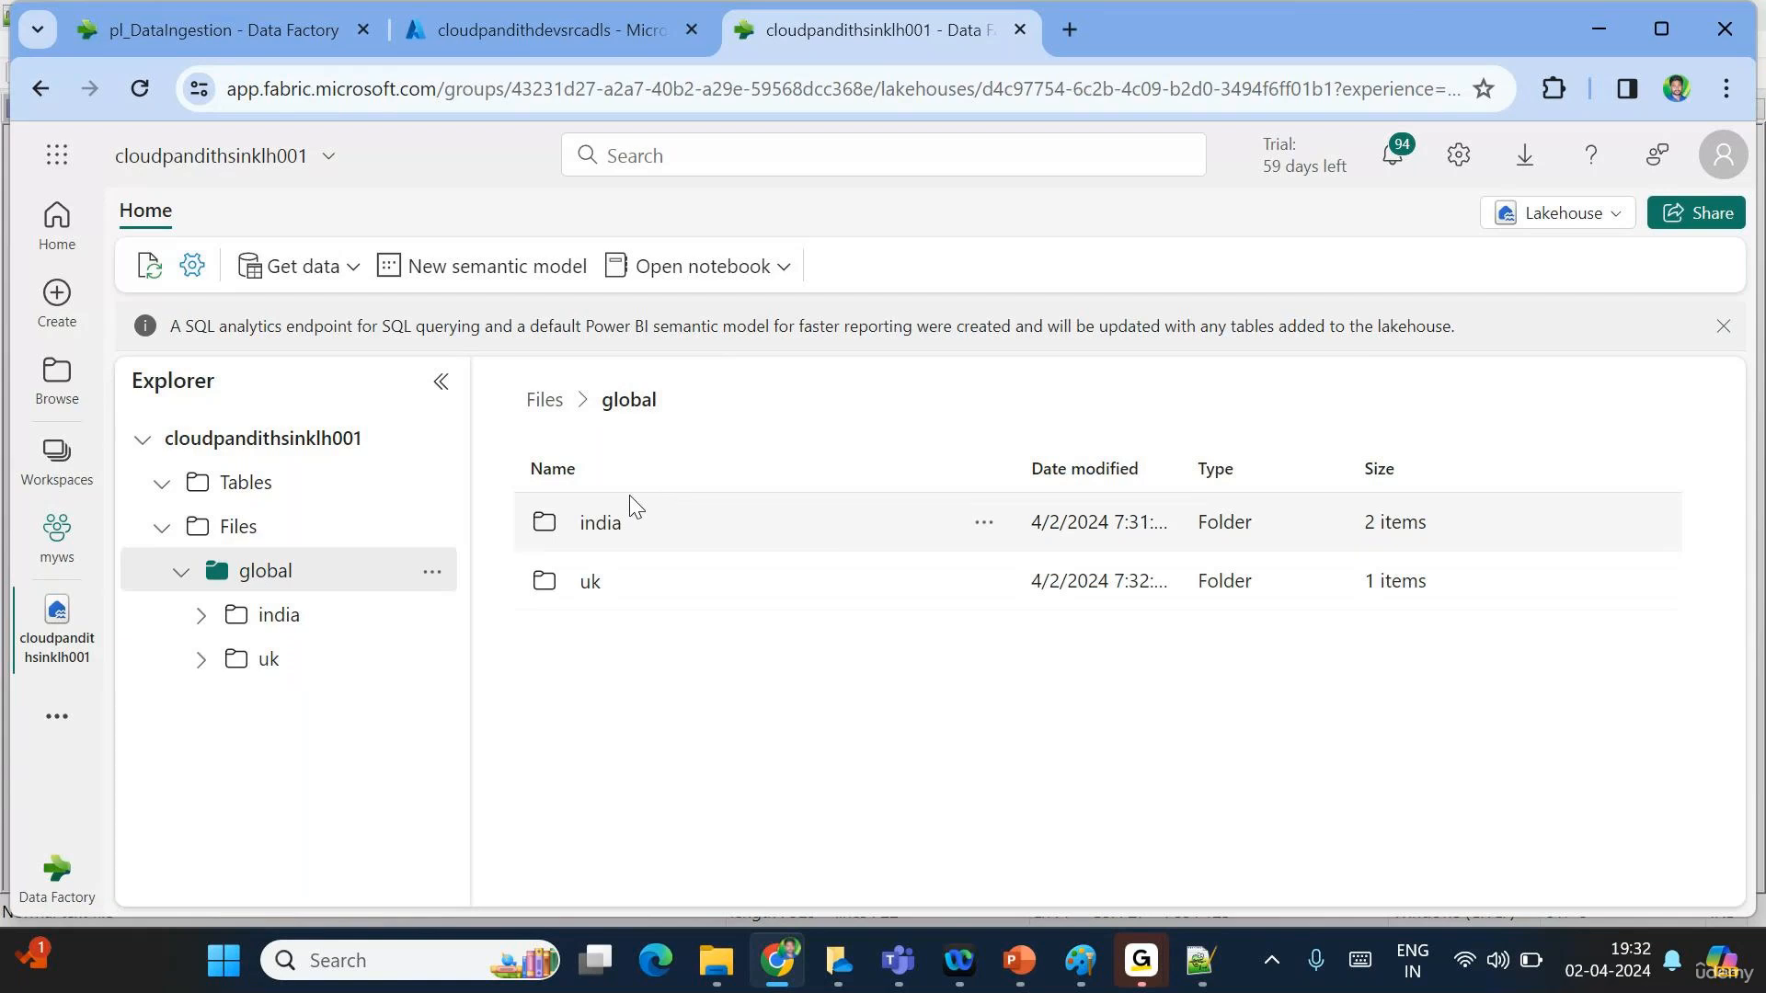
click(445, 589)
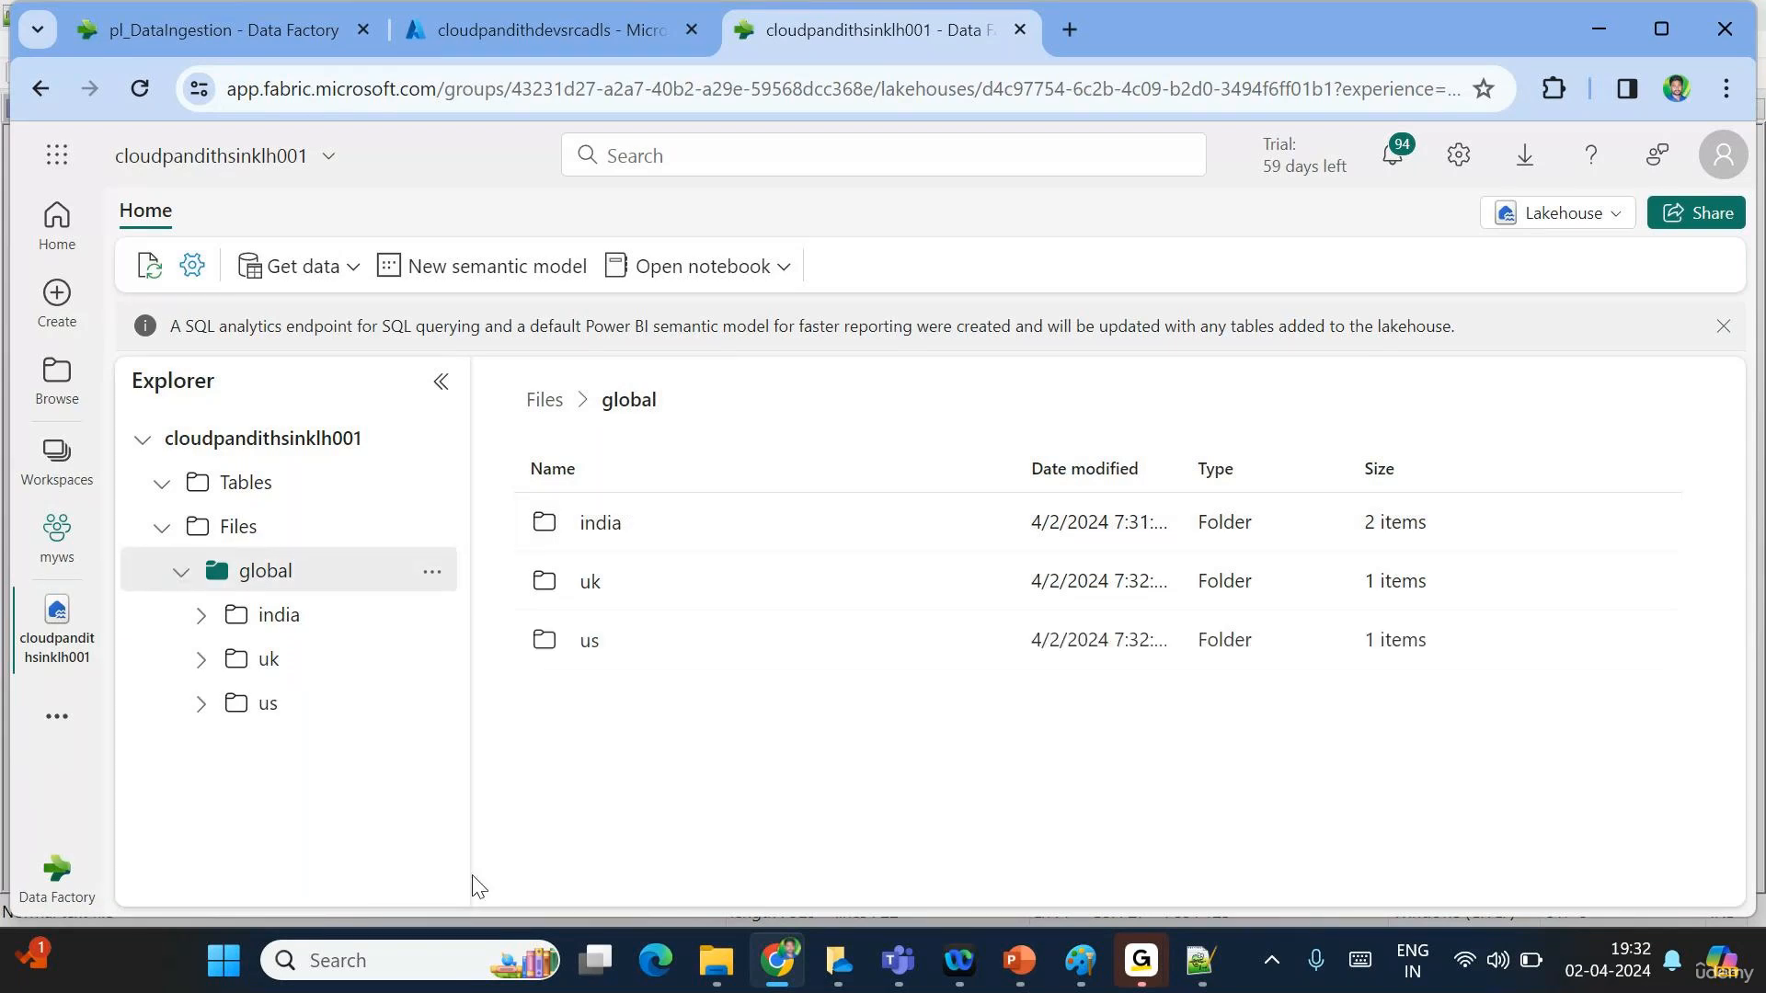
click(259, 704)
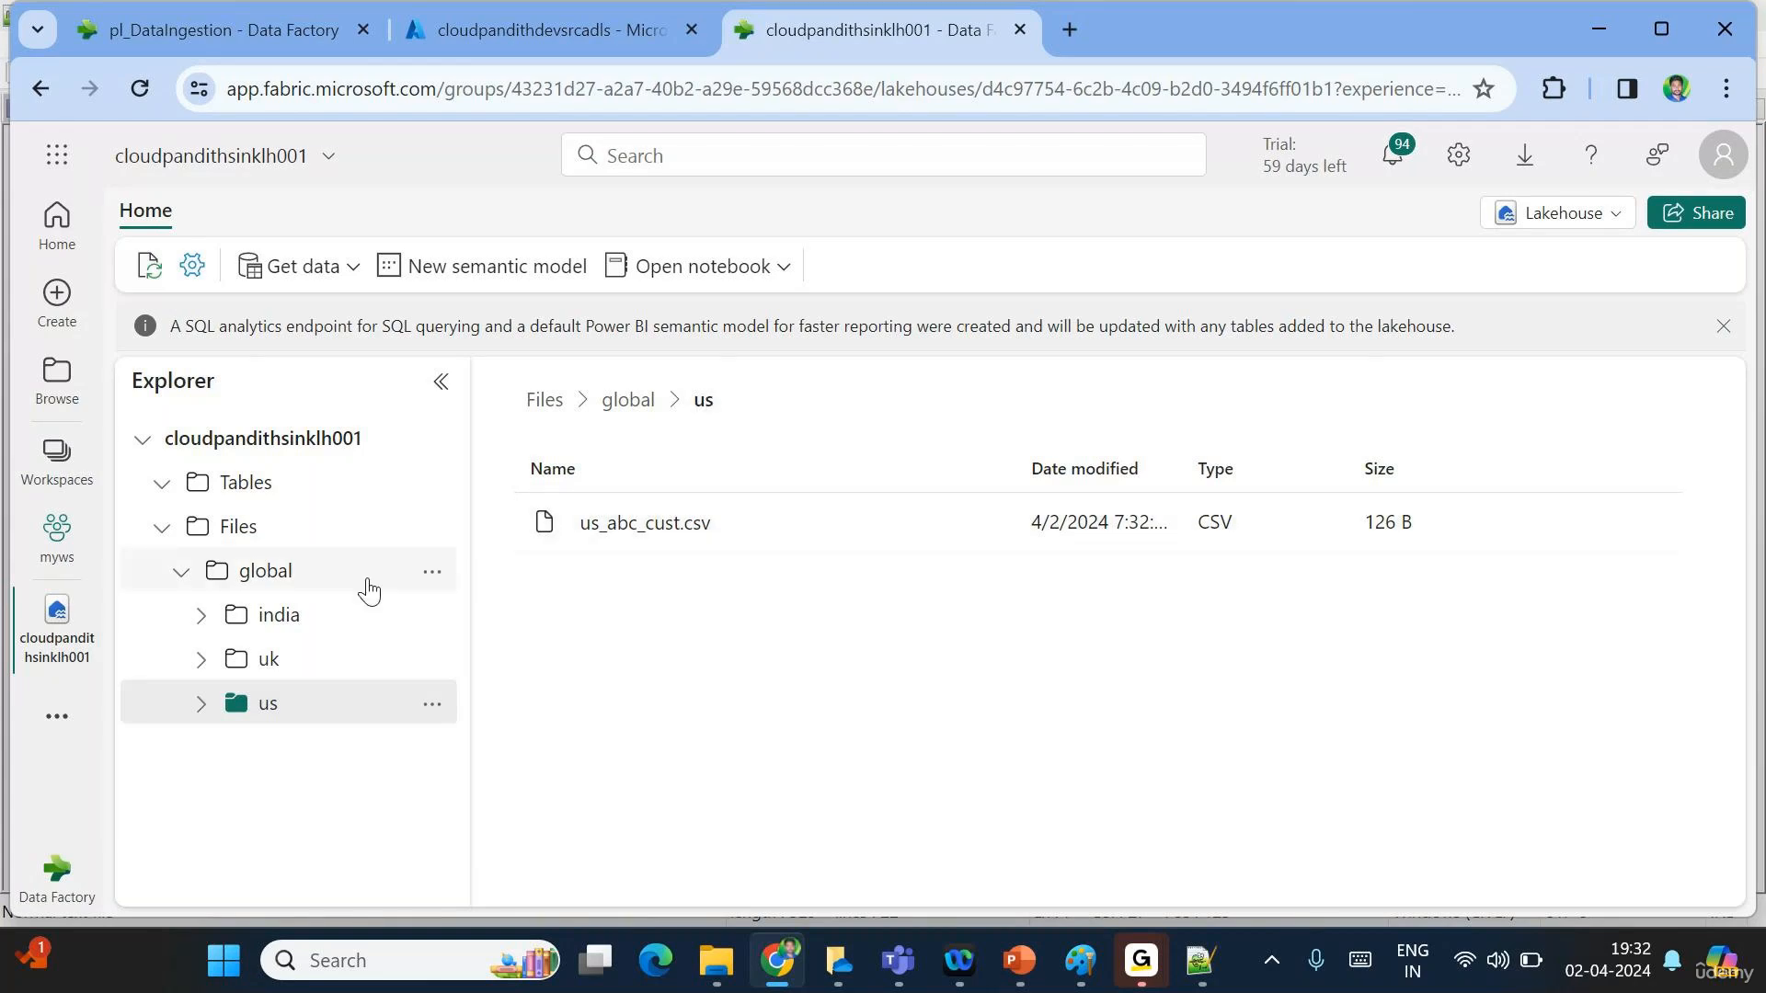
Delete the global folder and its contents from the lakehouse's Files section.
click(446, 577)
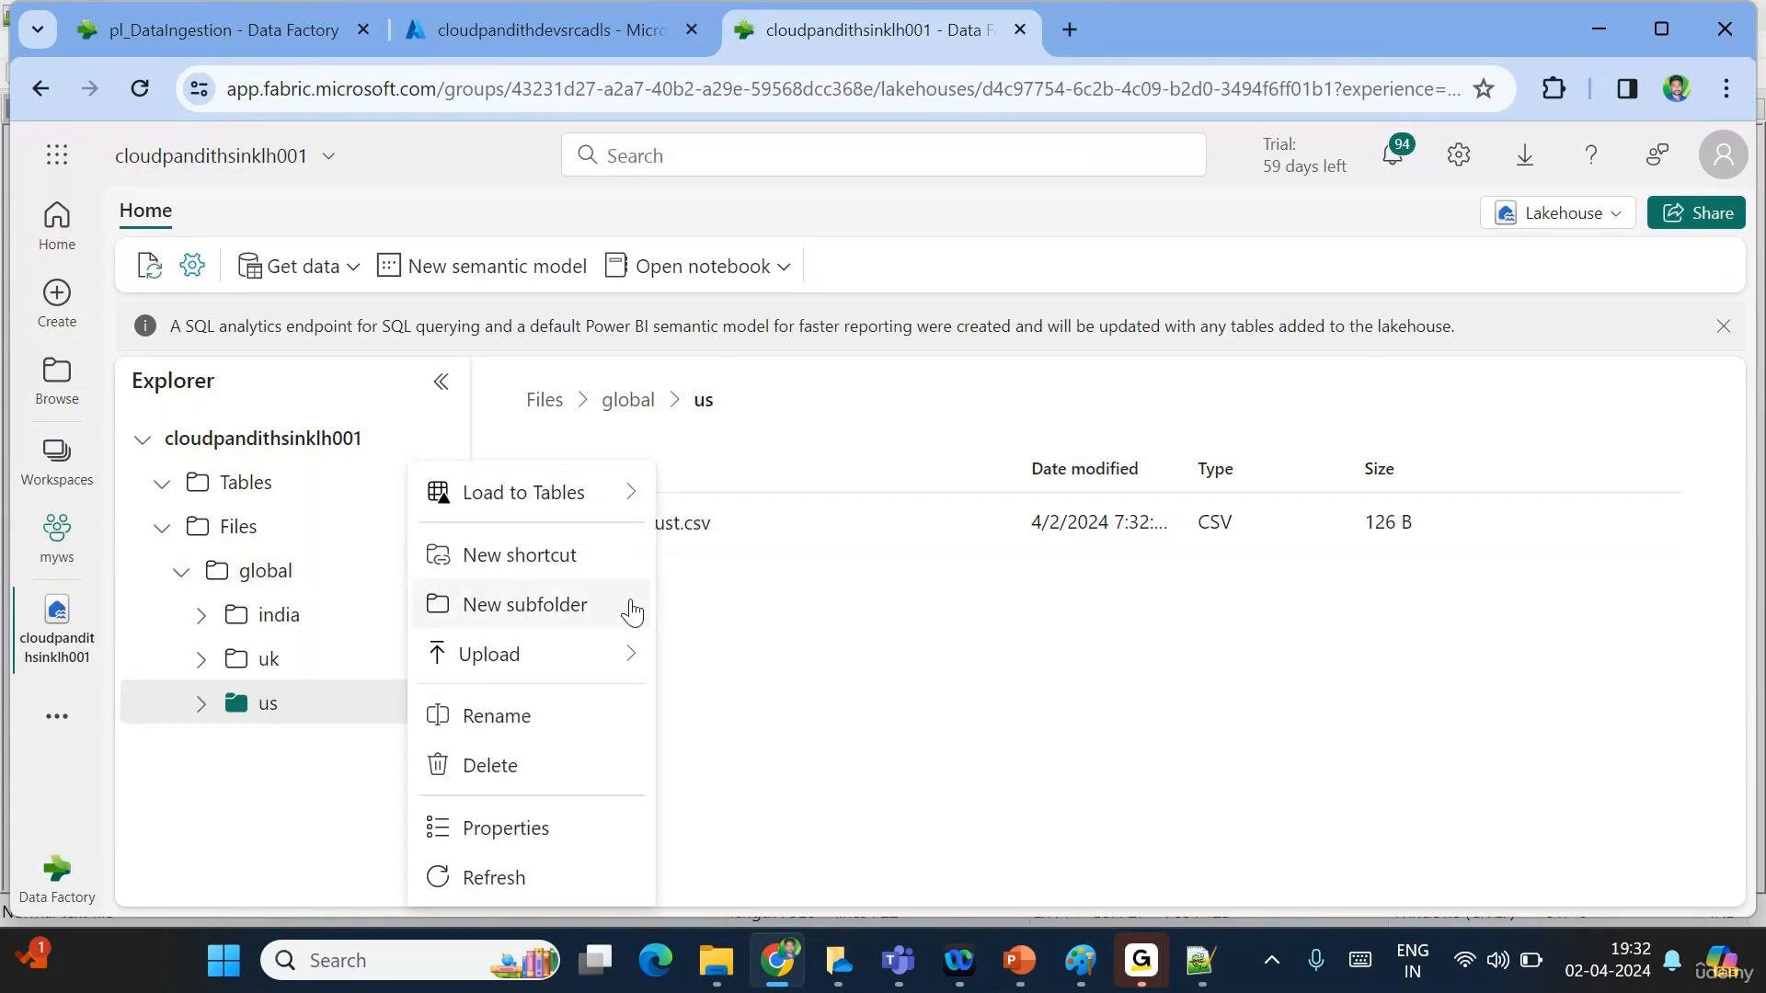
click(843, 677)
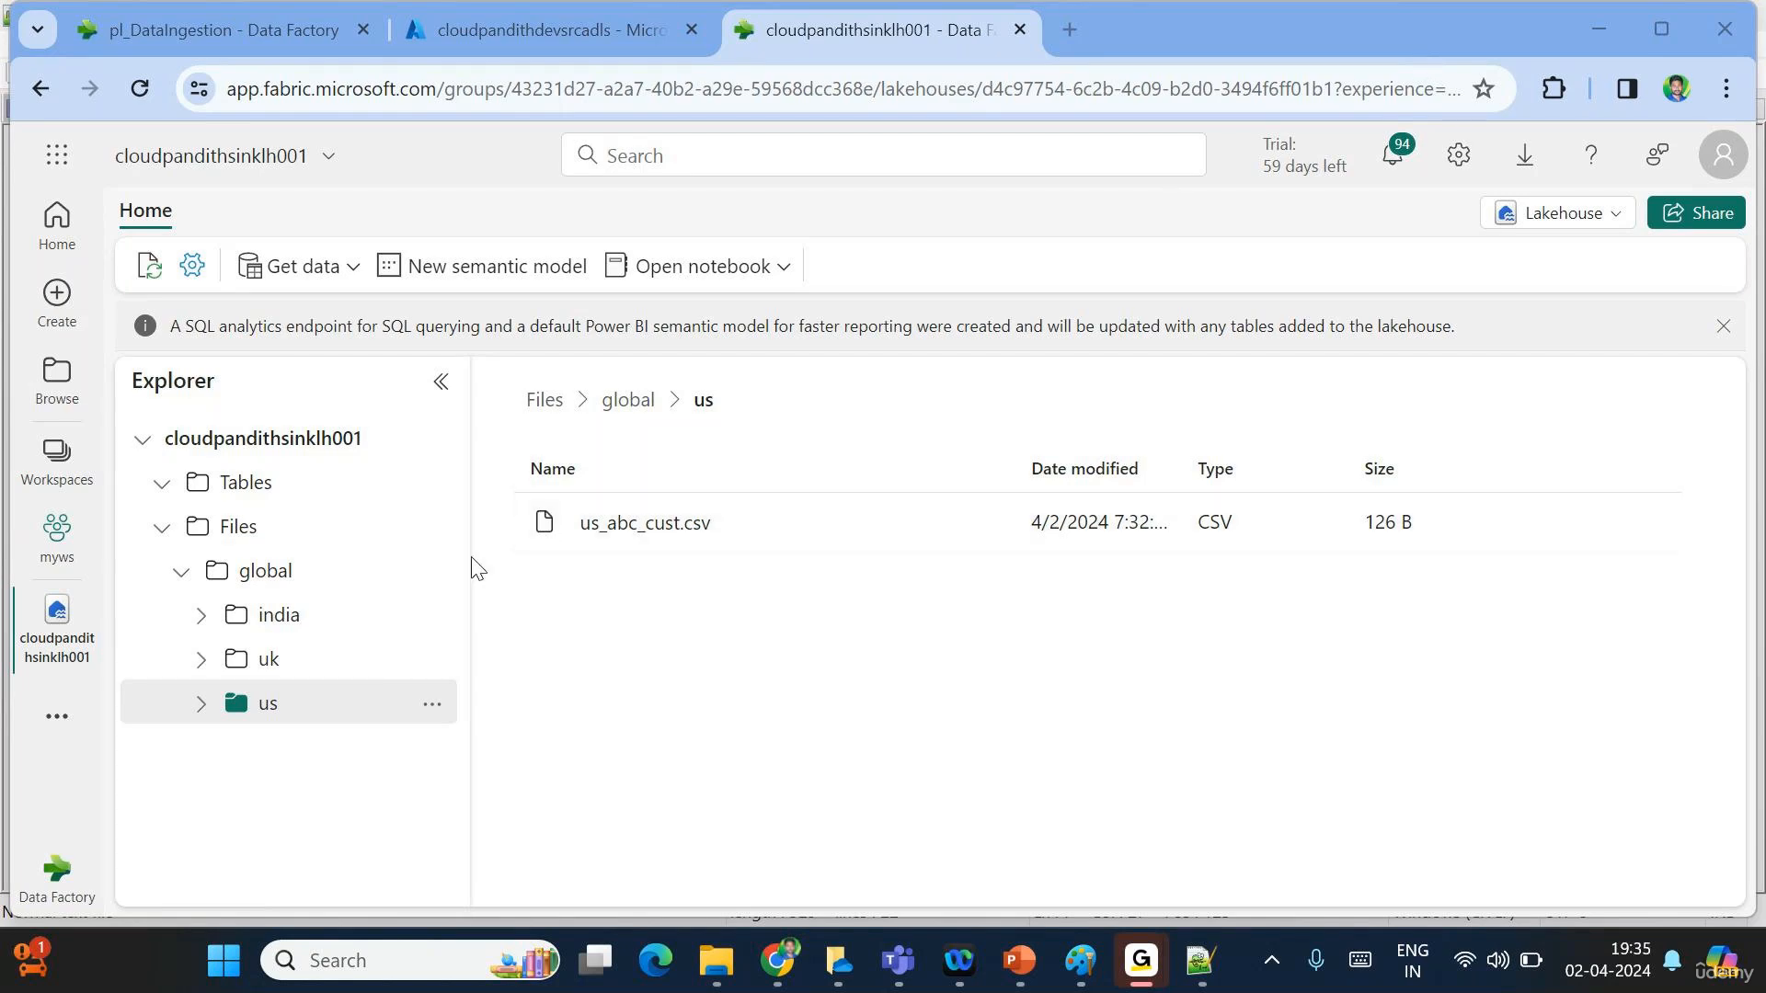
click(431, 571)
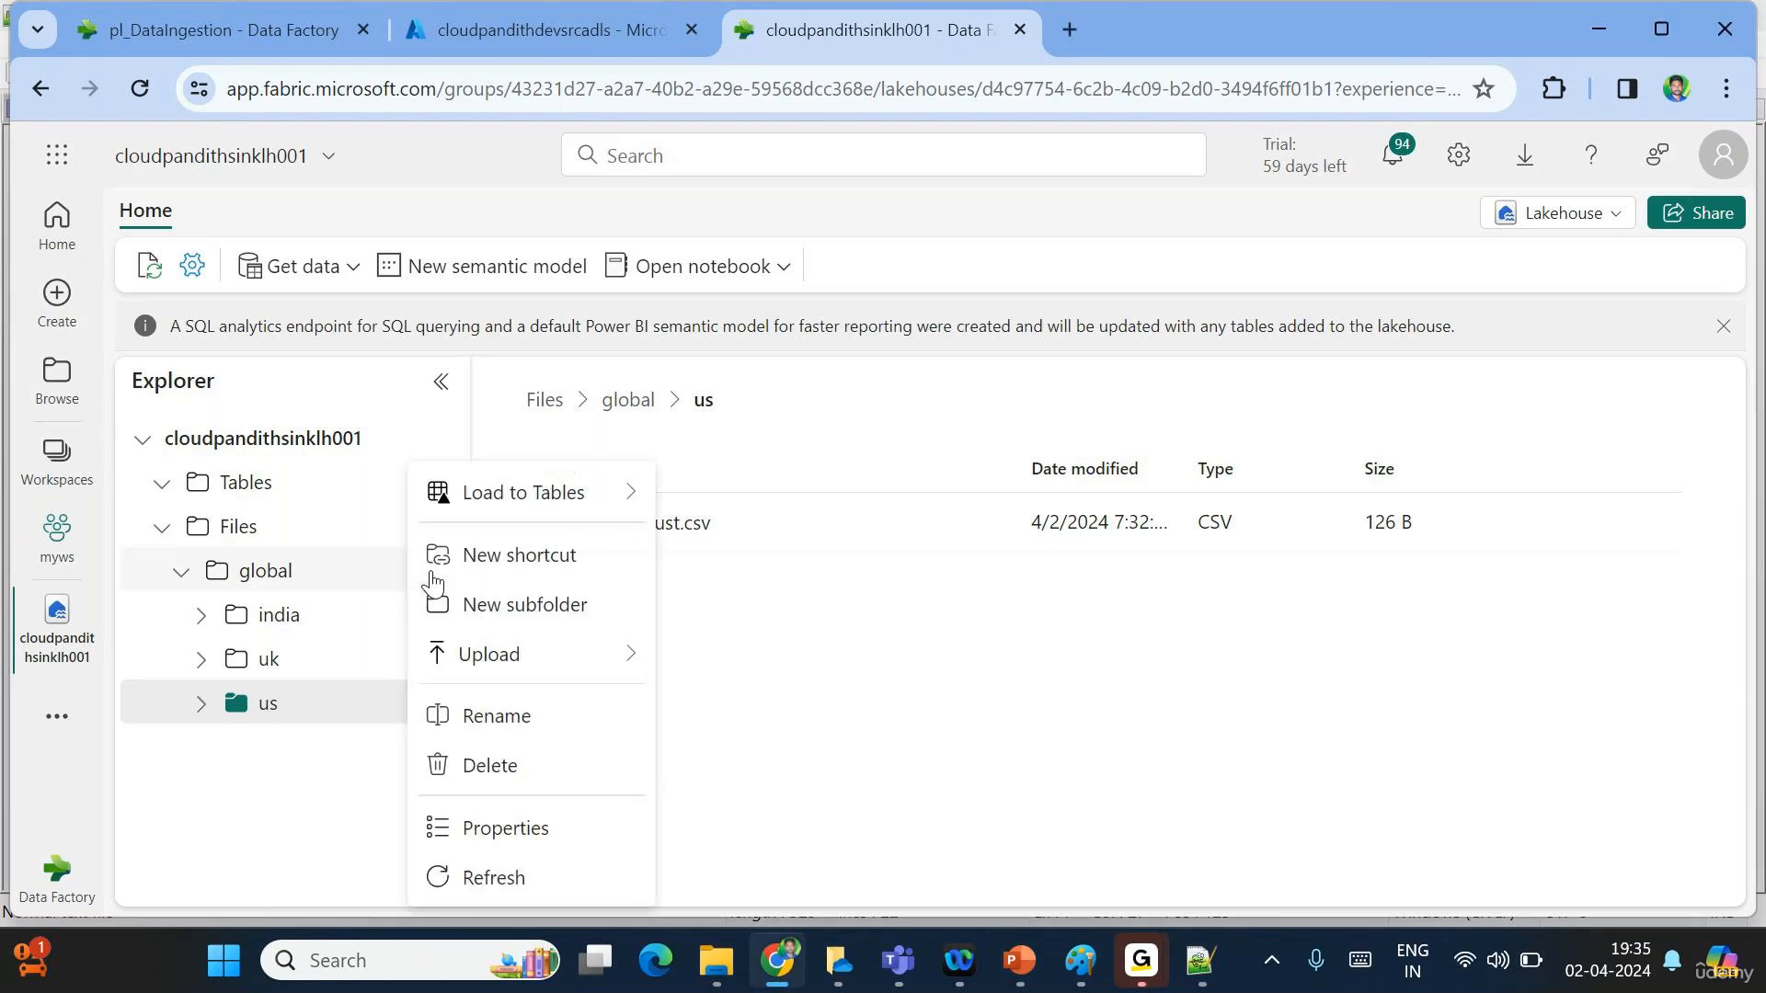
click(543, 780)
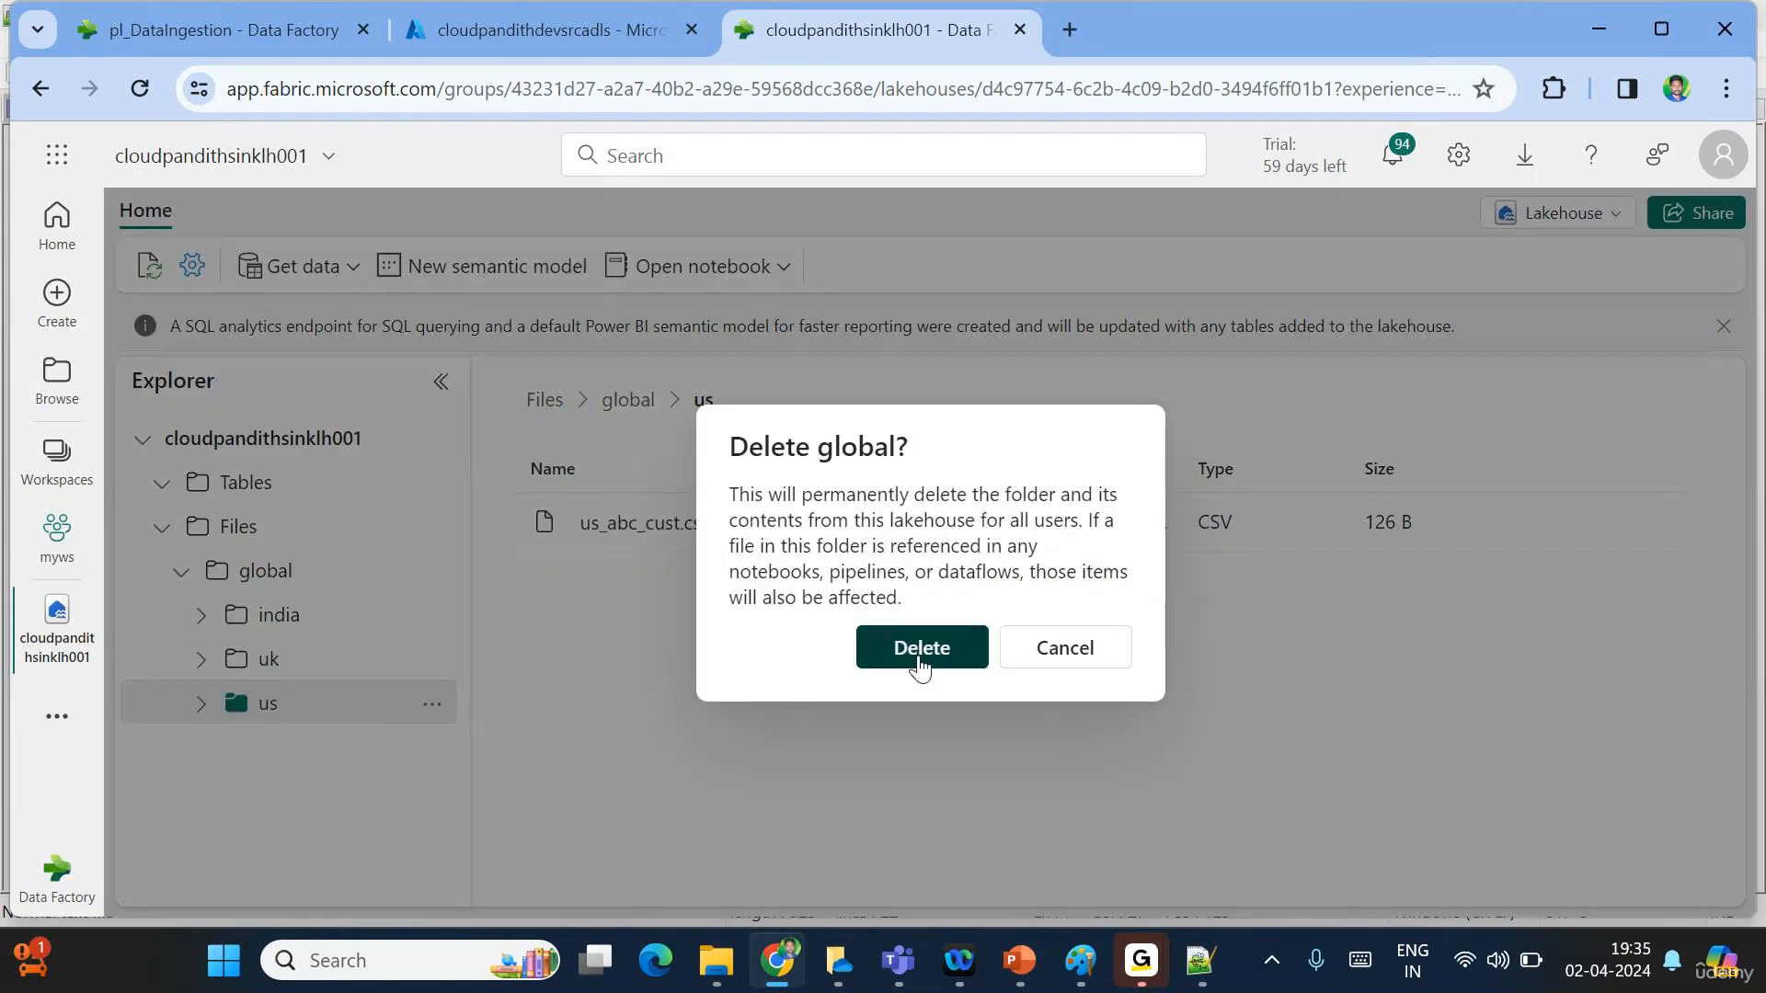
click(870, 651)
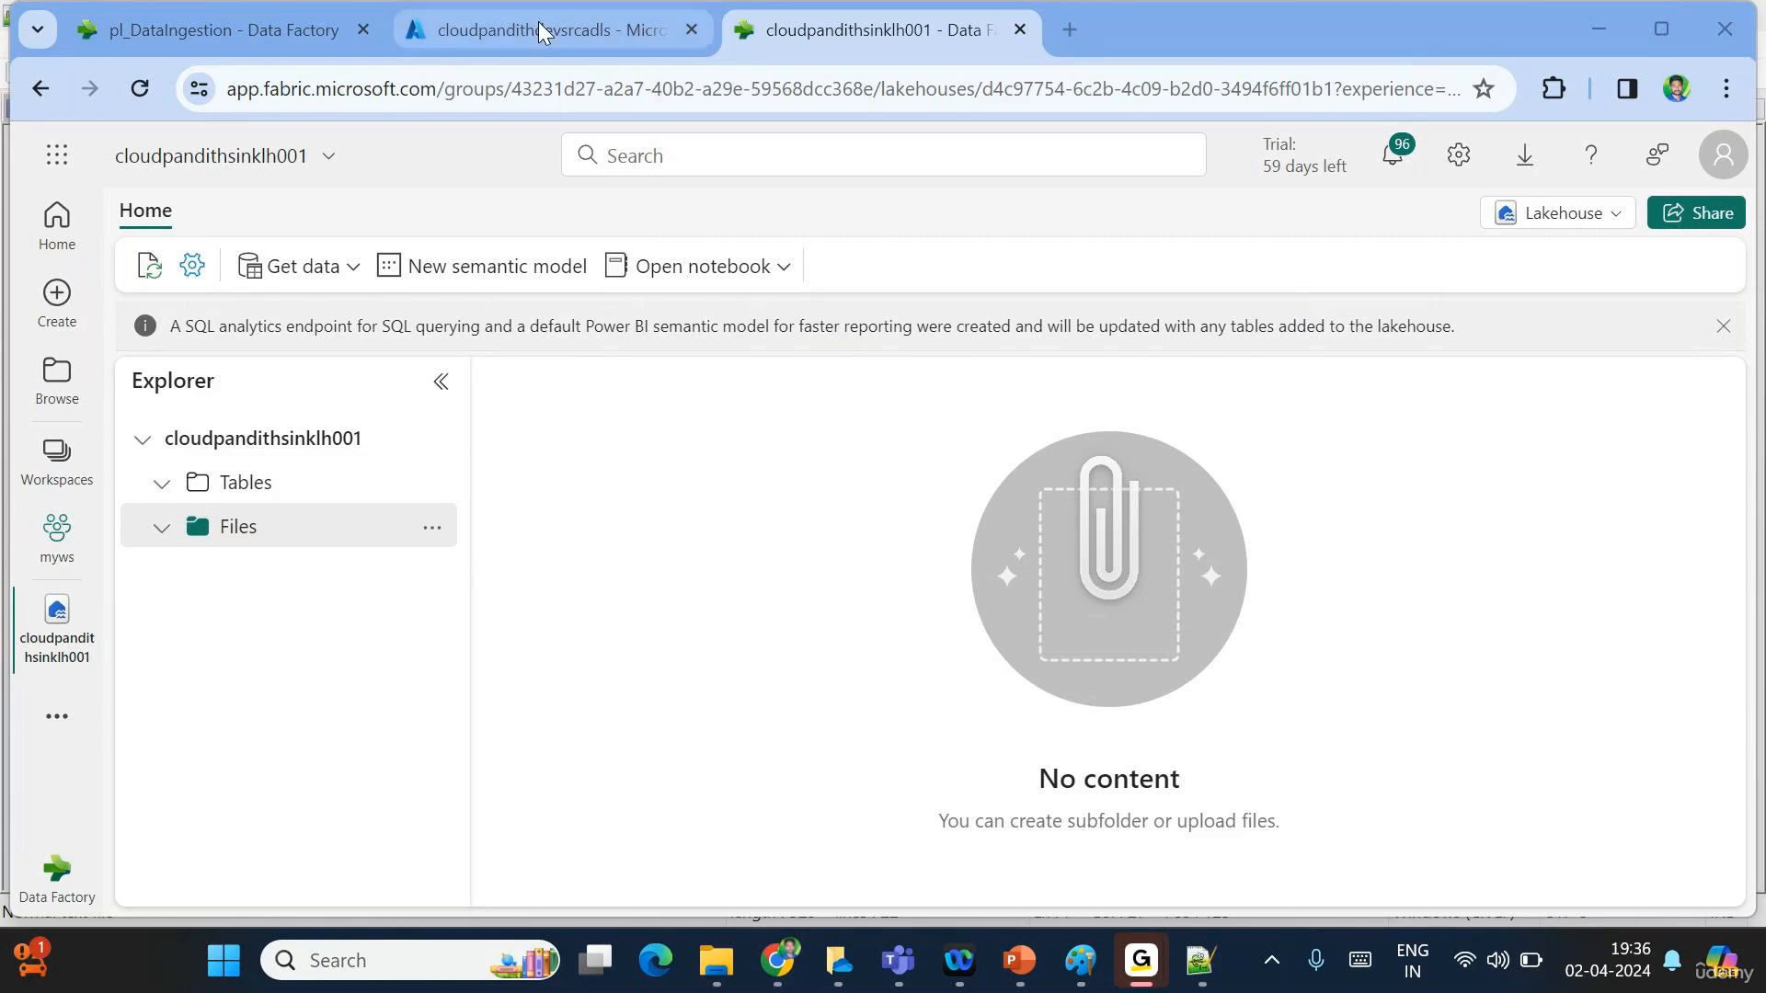
Open the Filter1 activity's condition in the pl_DataIngestion pipeline in the expression builder.
click(267, 37)
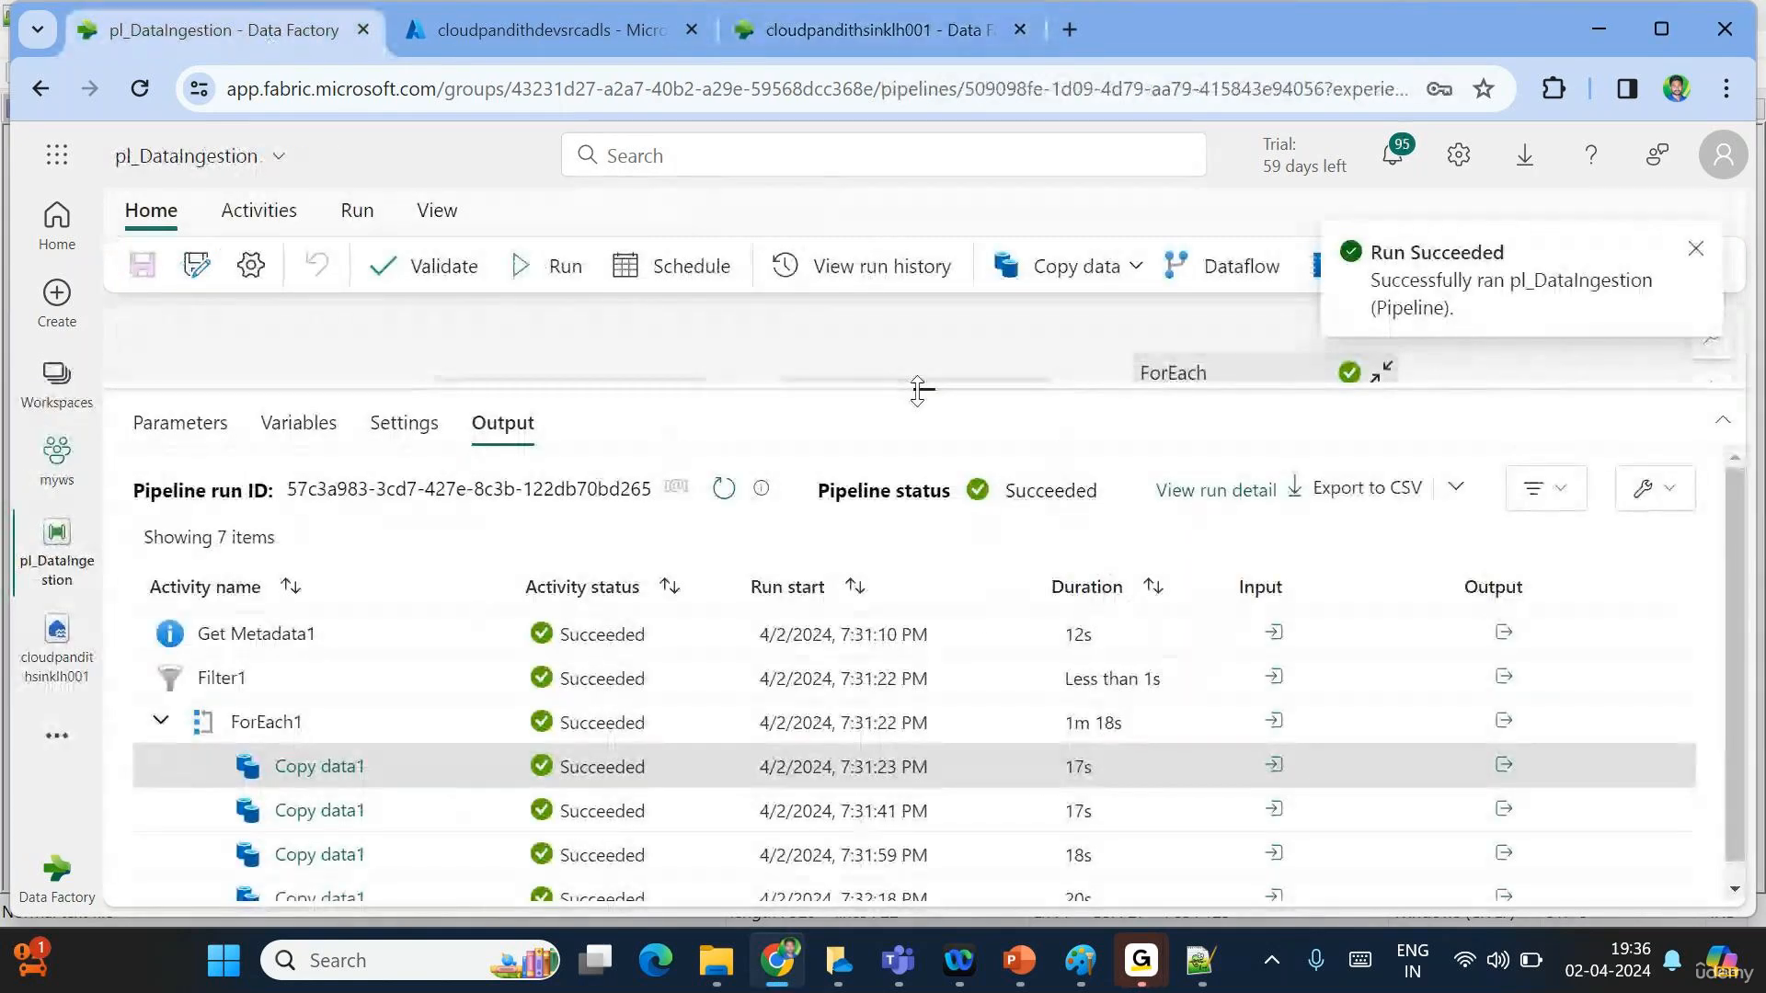
drag(918, 391, 950, 590)
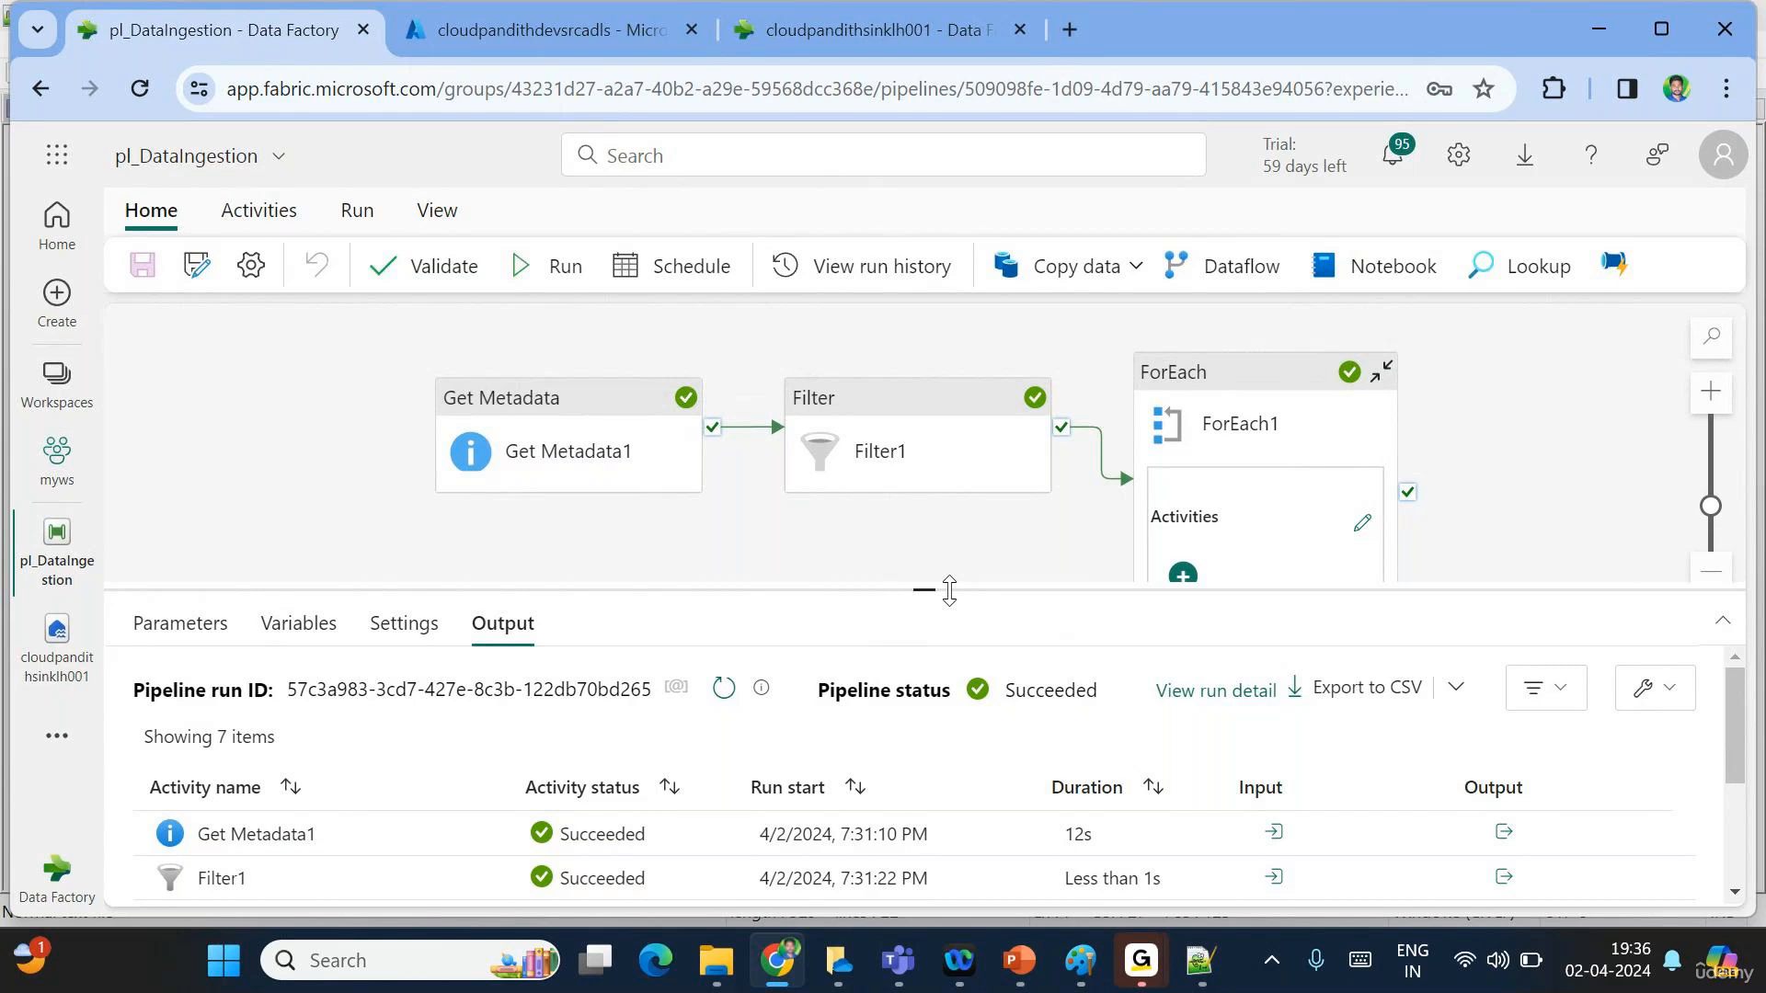
click(891, 426)
click(241, 621)
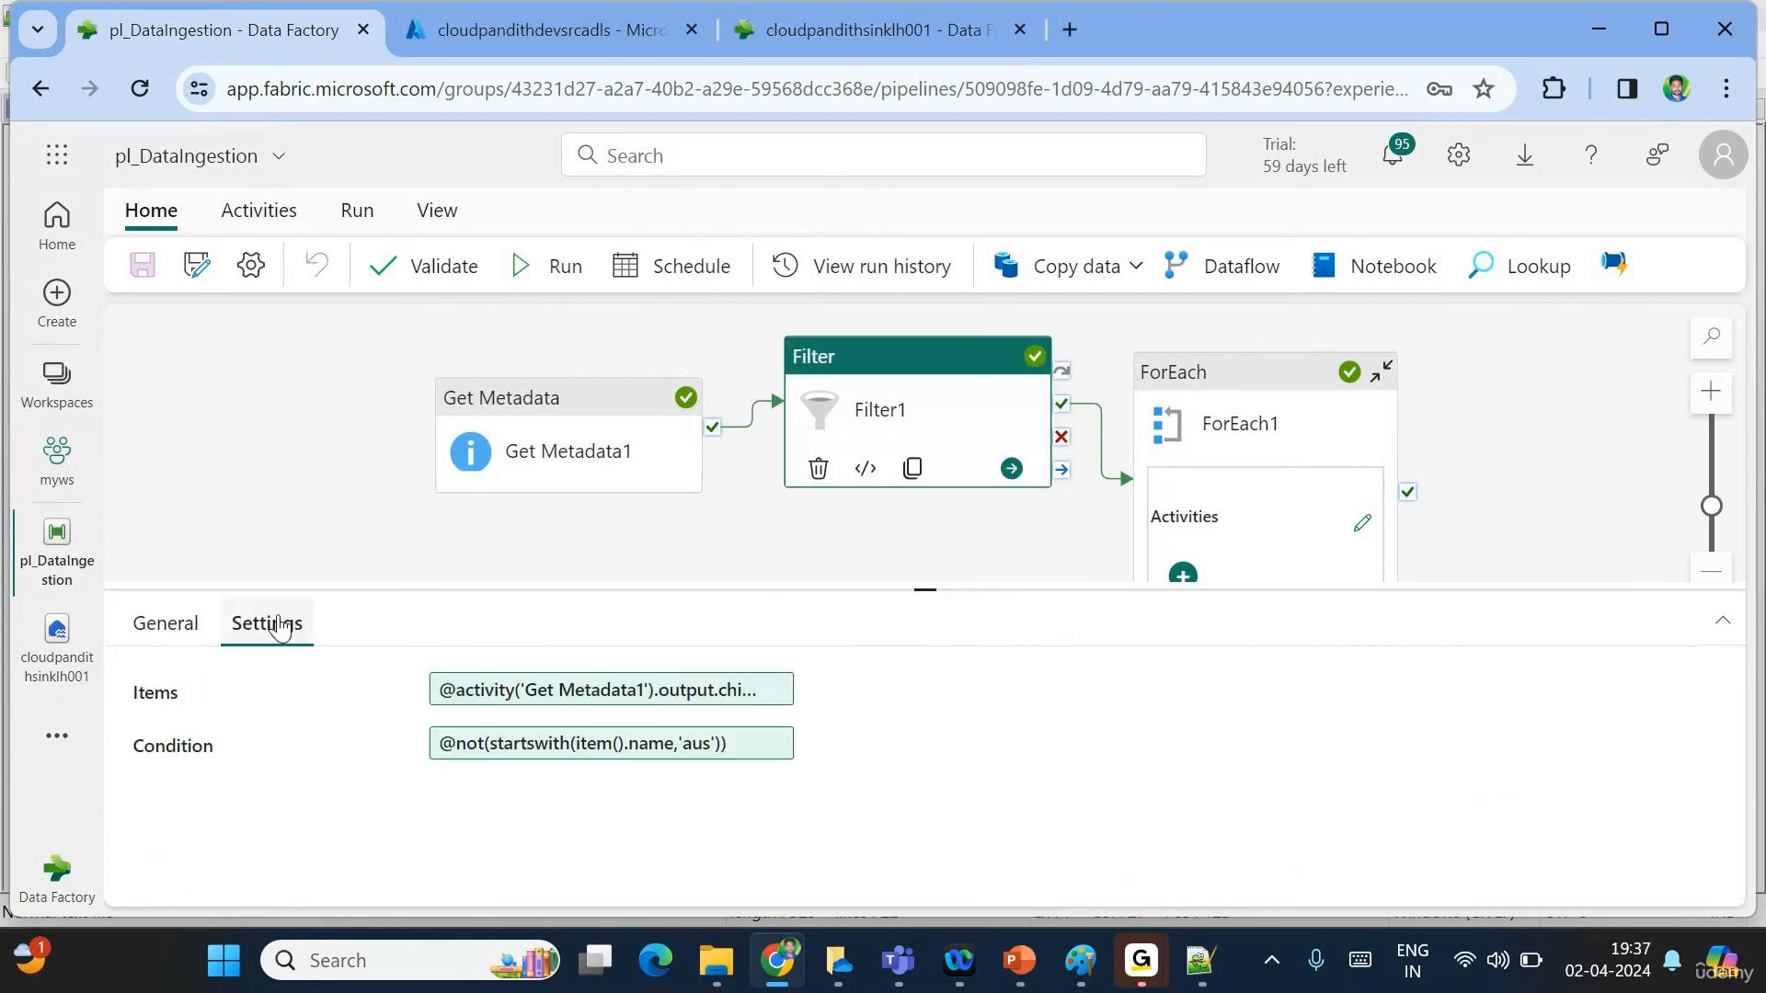
click(619, 761)
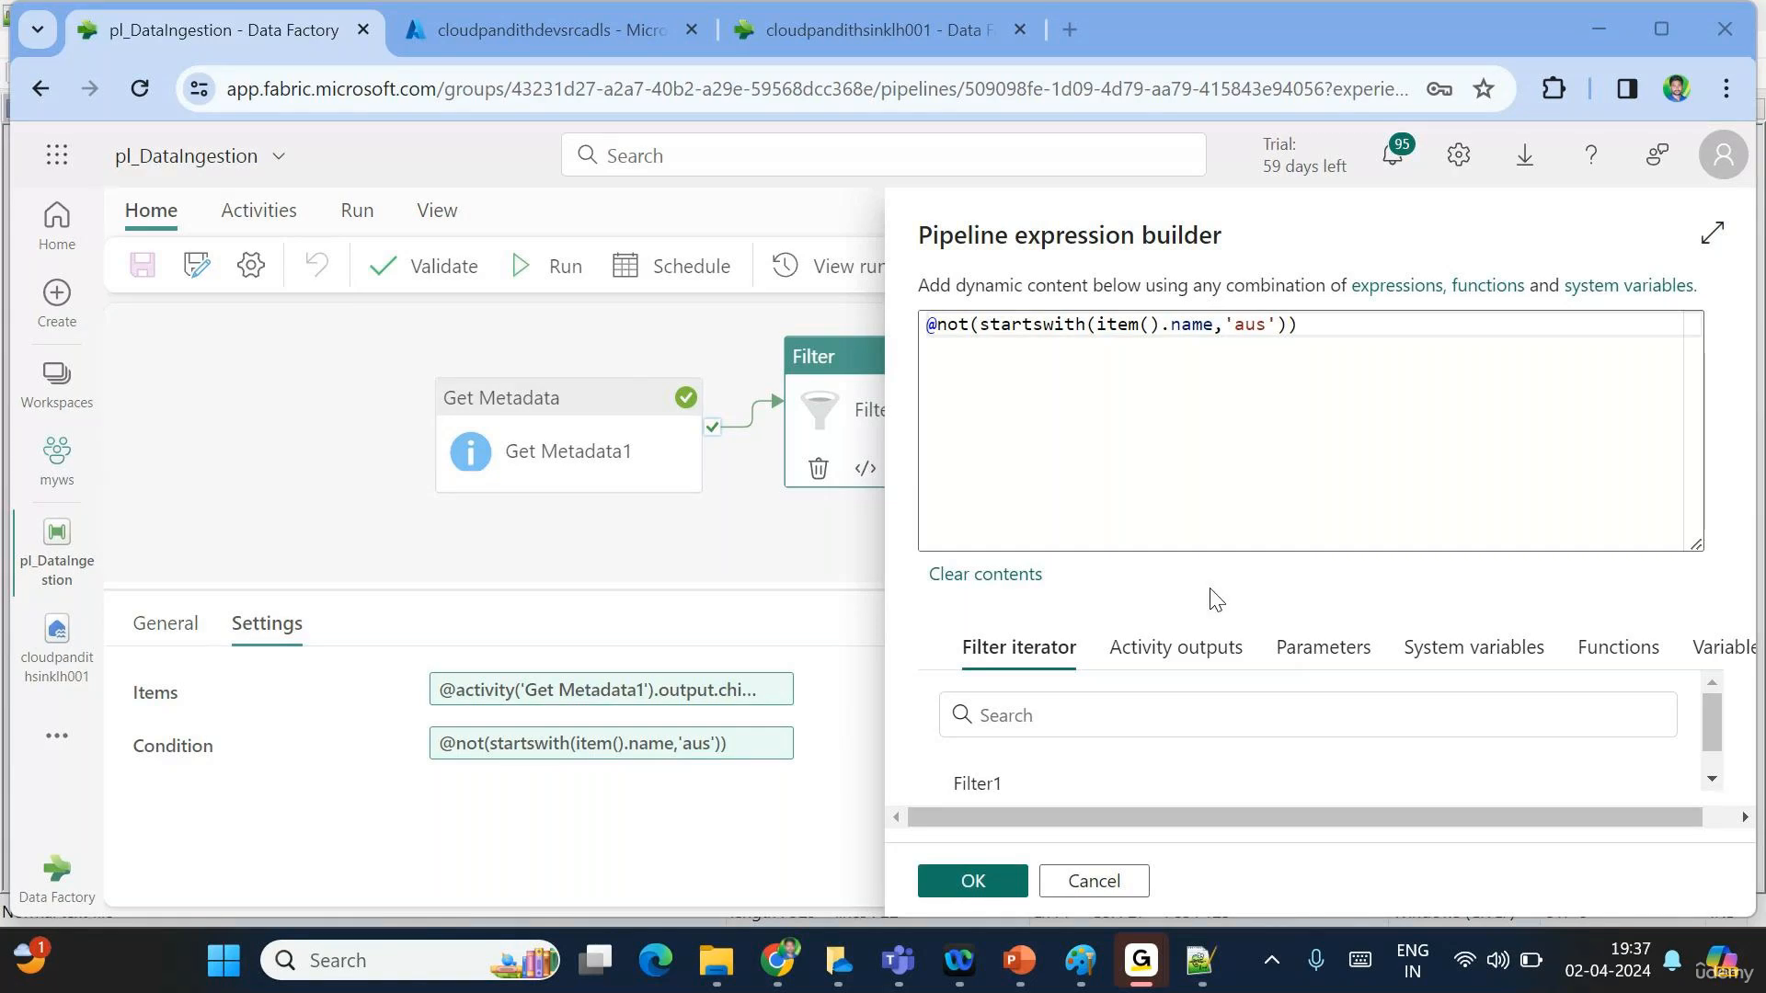
Insert and( after the @ sign, in front of the not(startswith(item().name,'aus')) expression in the Filter1 condition.
click(1262, 420)
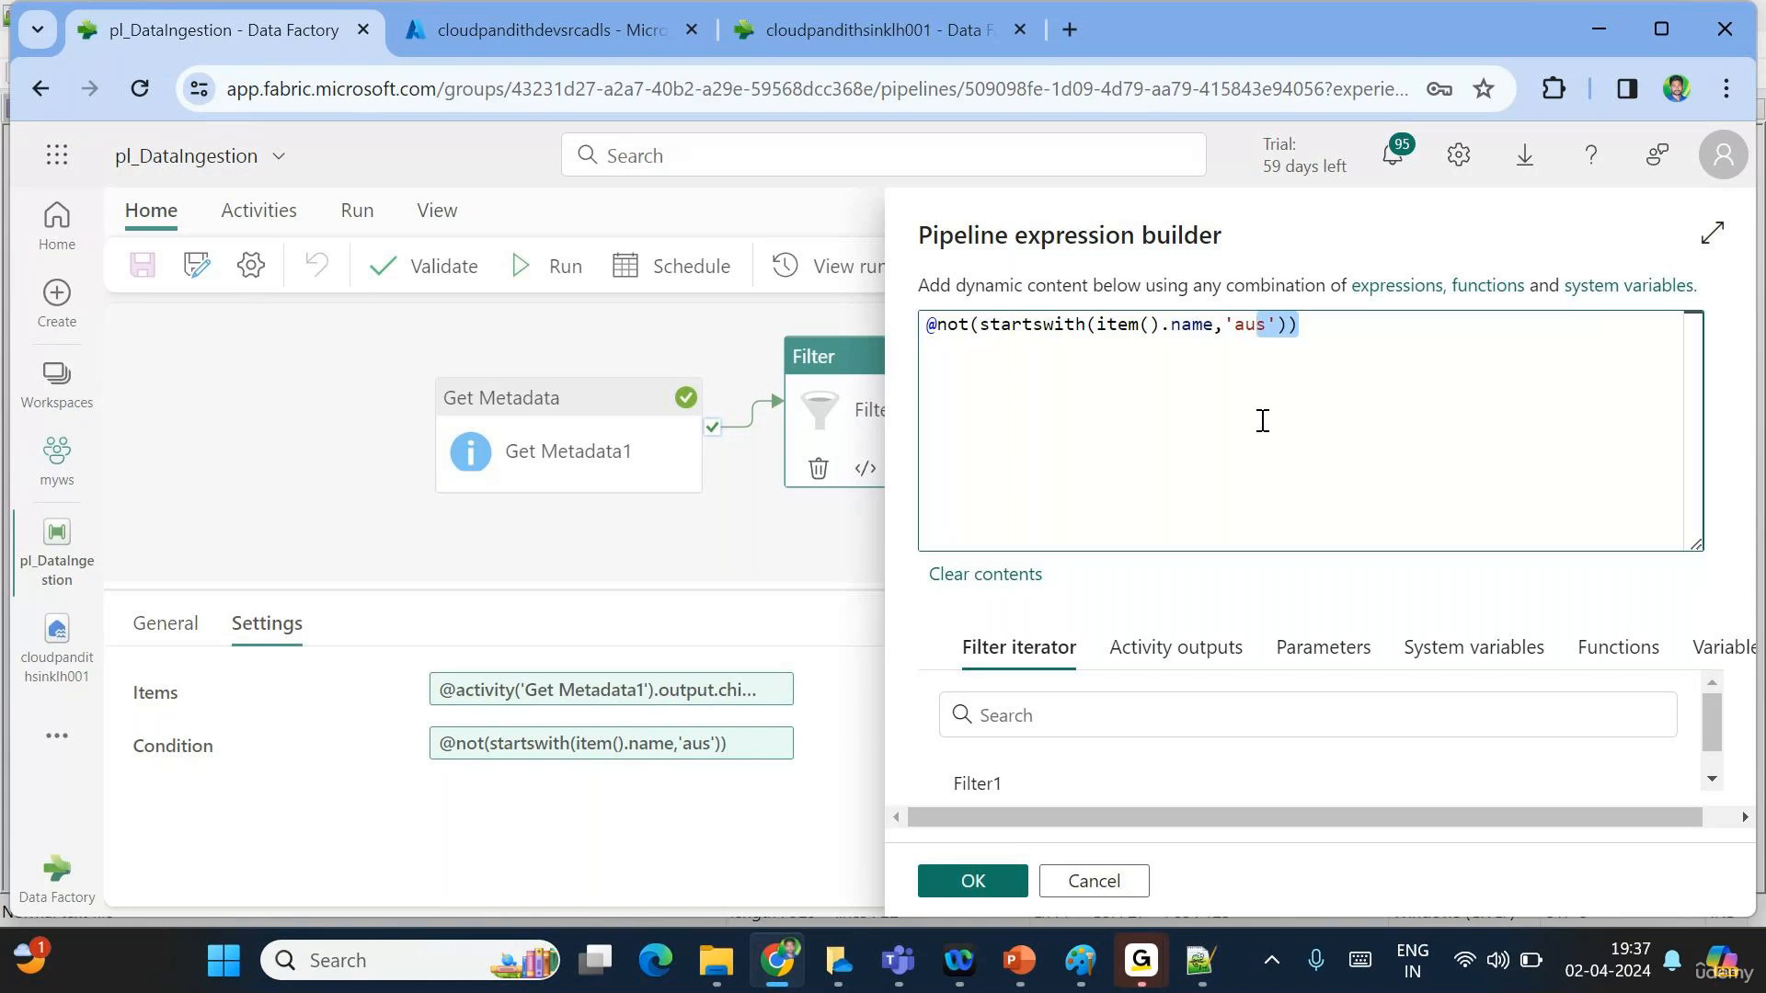
click(1262, 421)
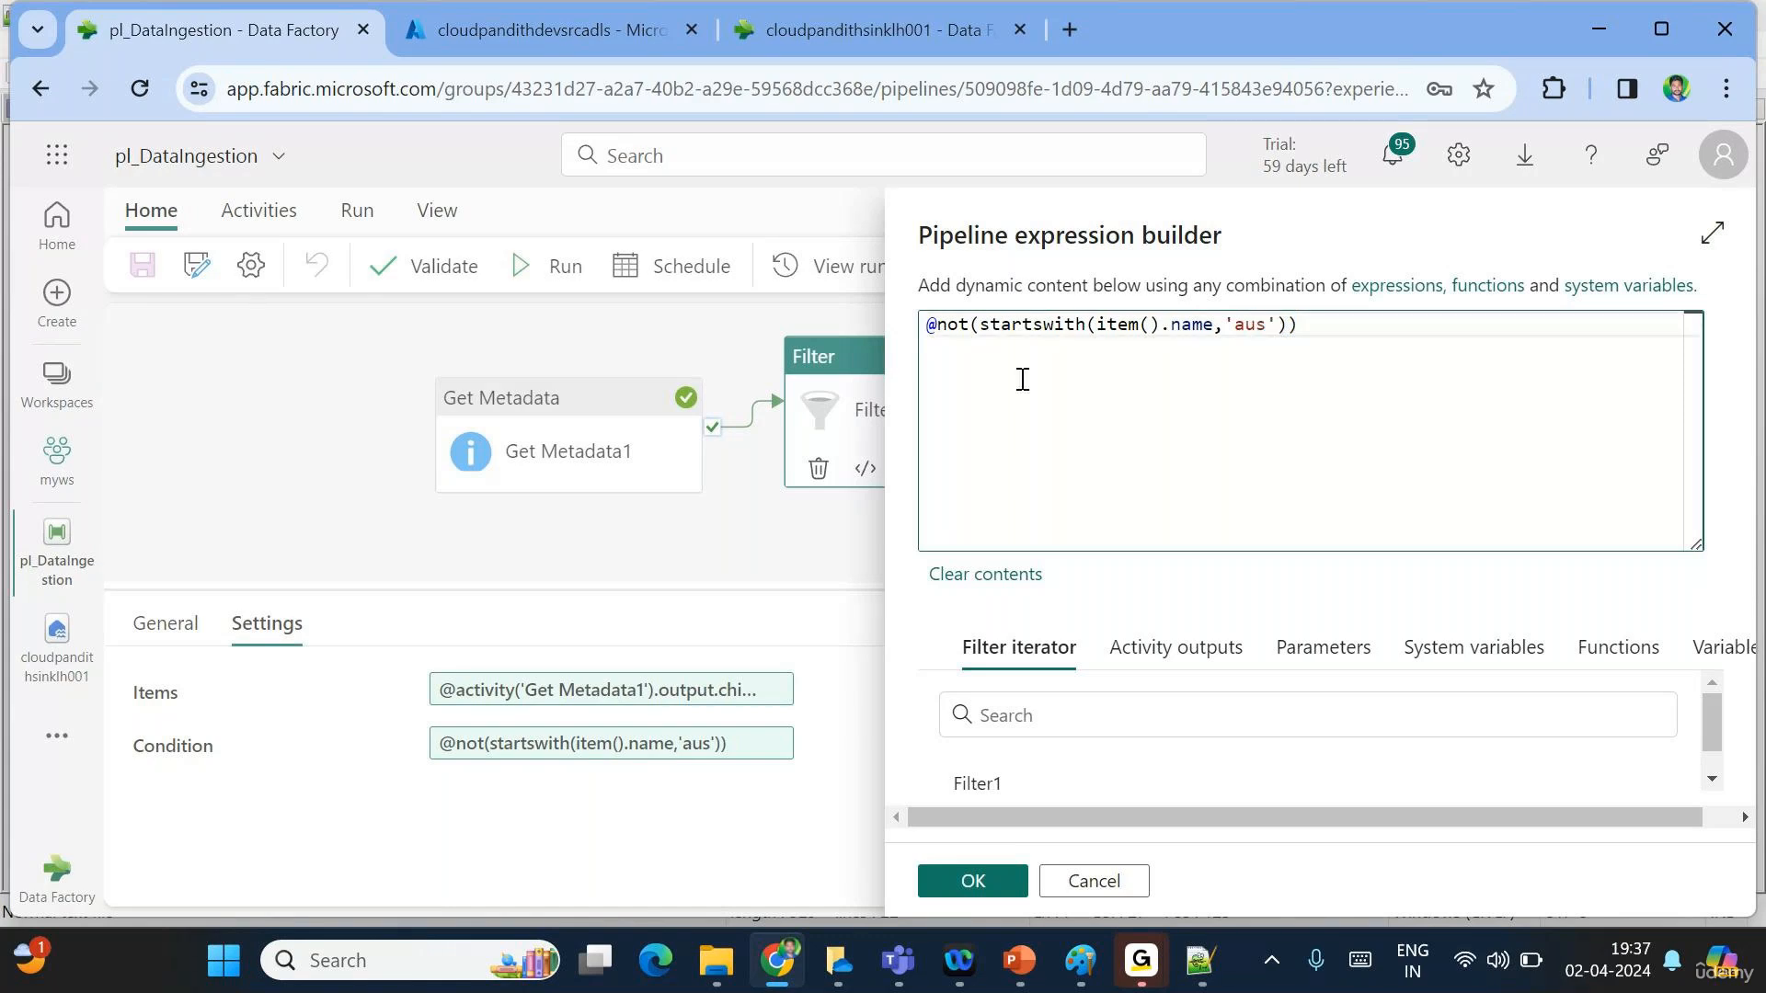
click(938, 326)
double_click(1247, 325)
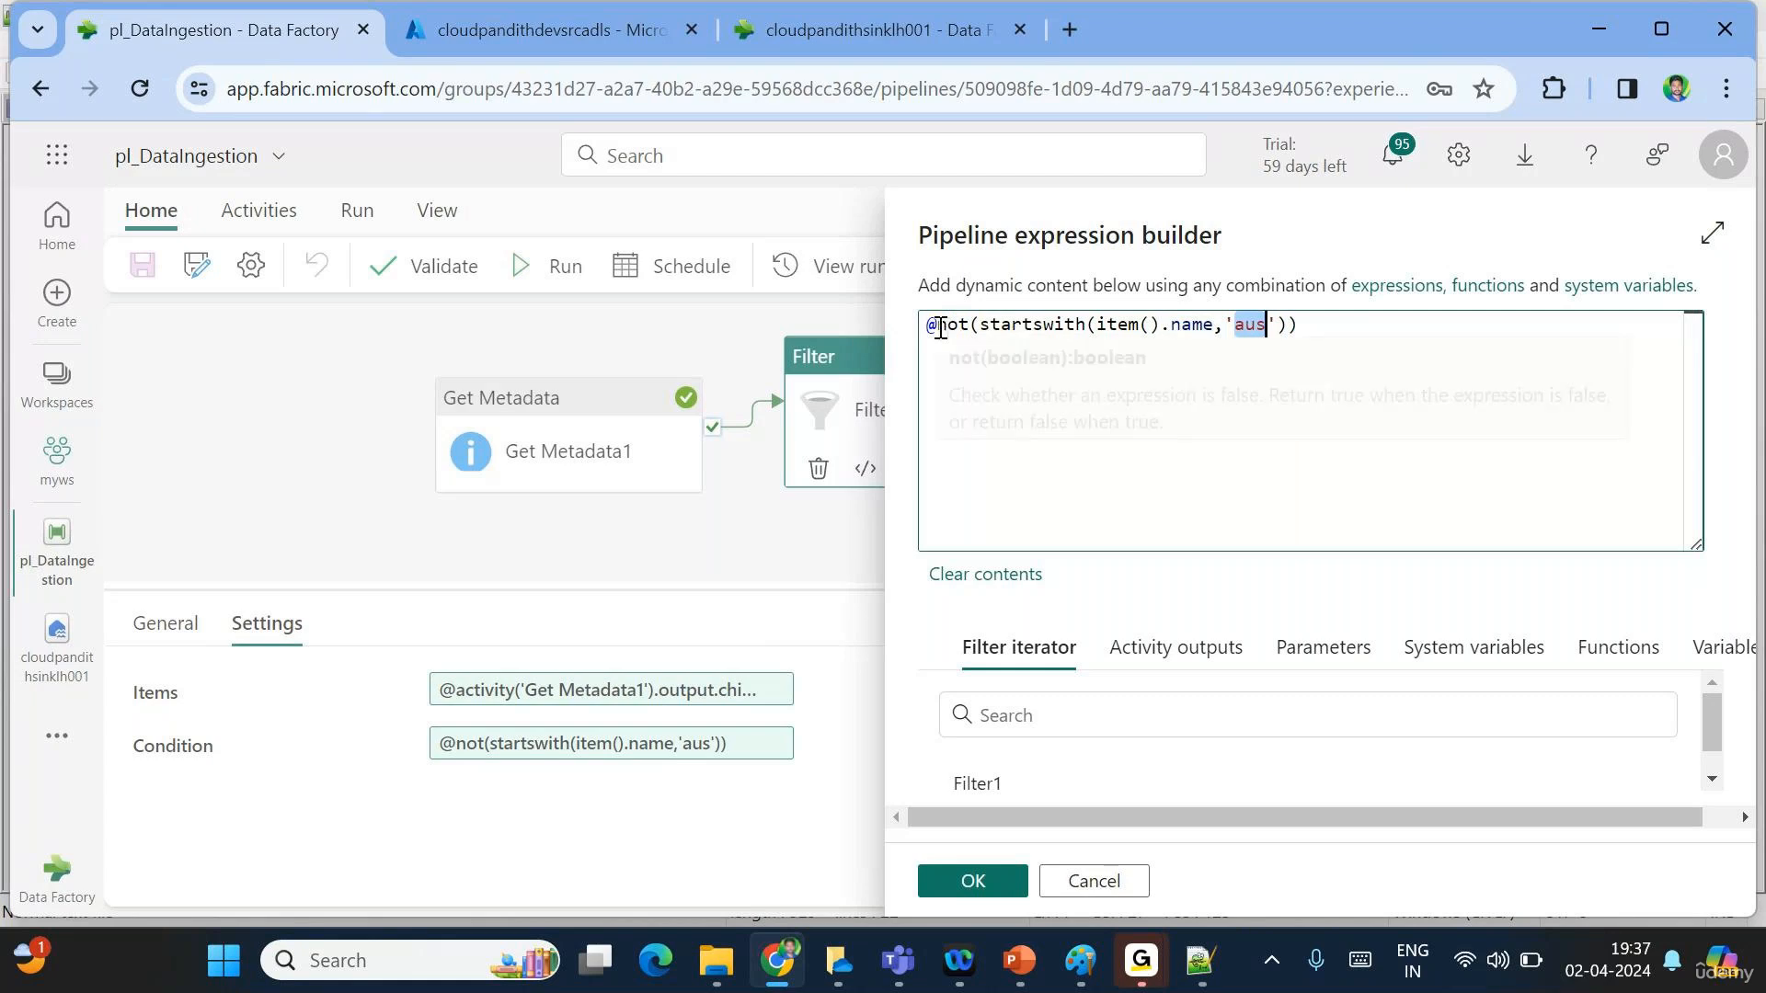
mouse_move(927, 324)
mouse_down()
mouse_move(1331, 326)
mouse_move(939, 323)
mouse_up()
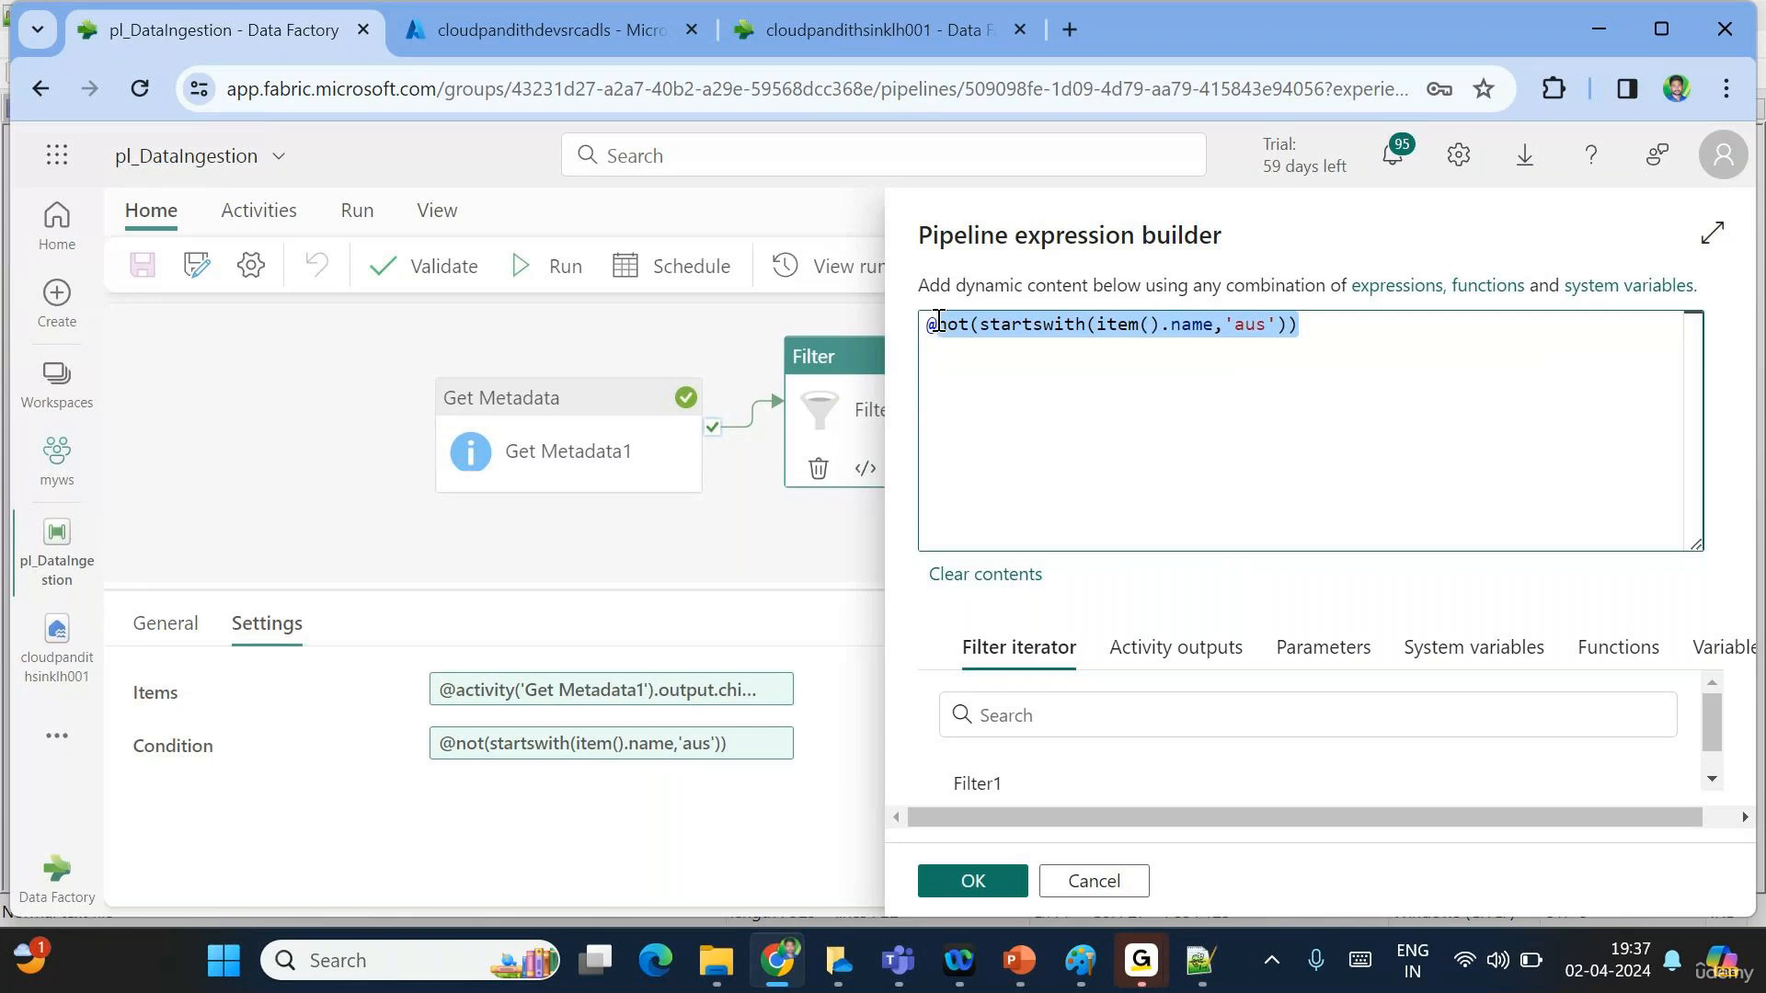
key(ctrl+shift+Right)
click(1330, 324)
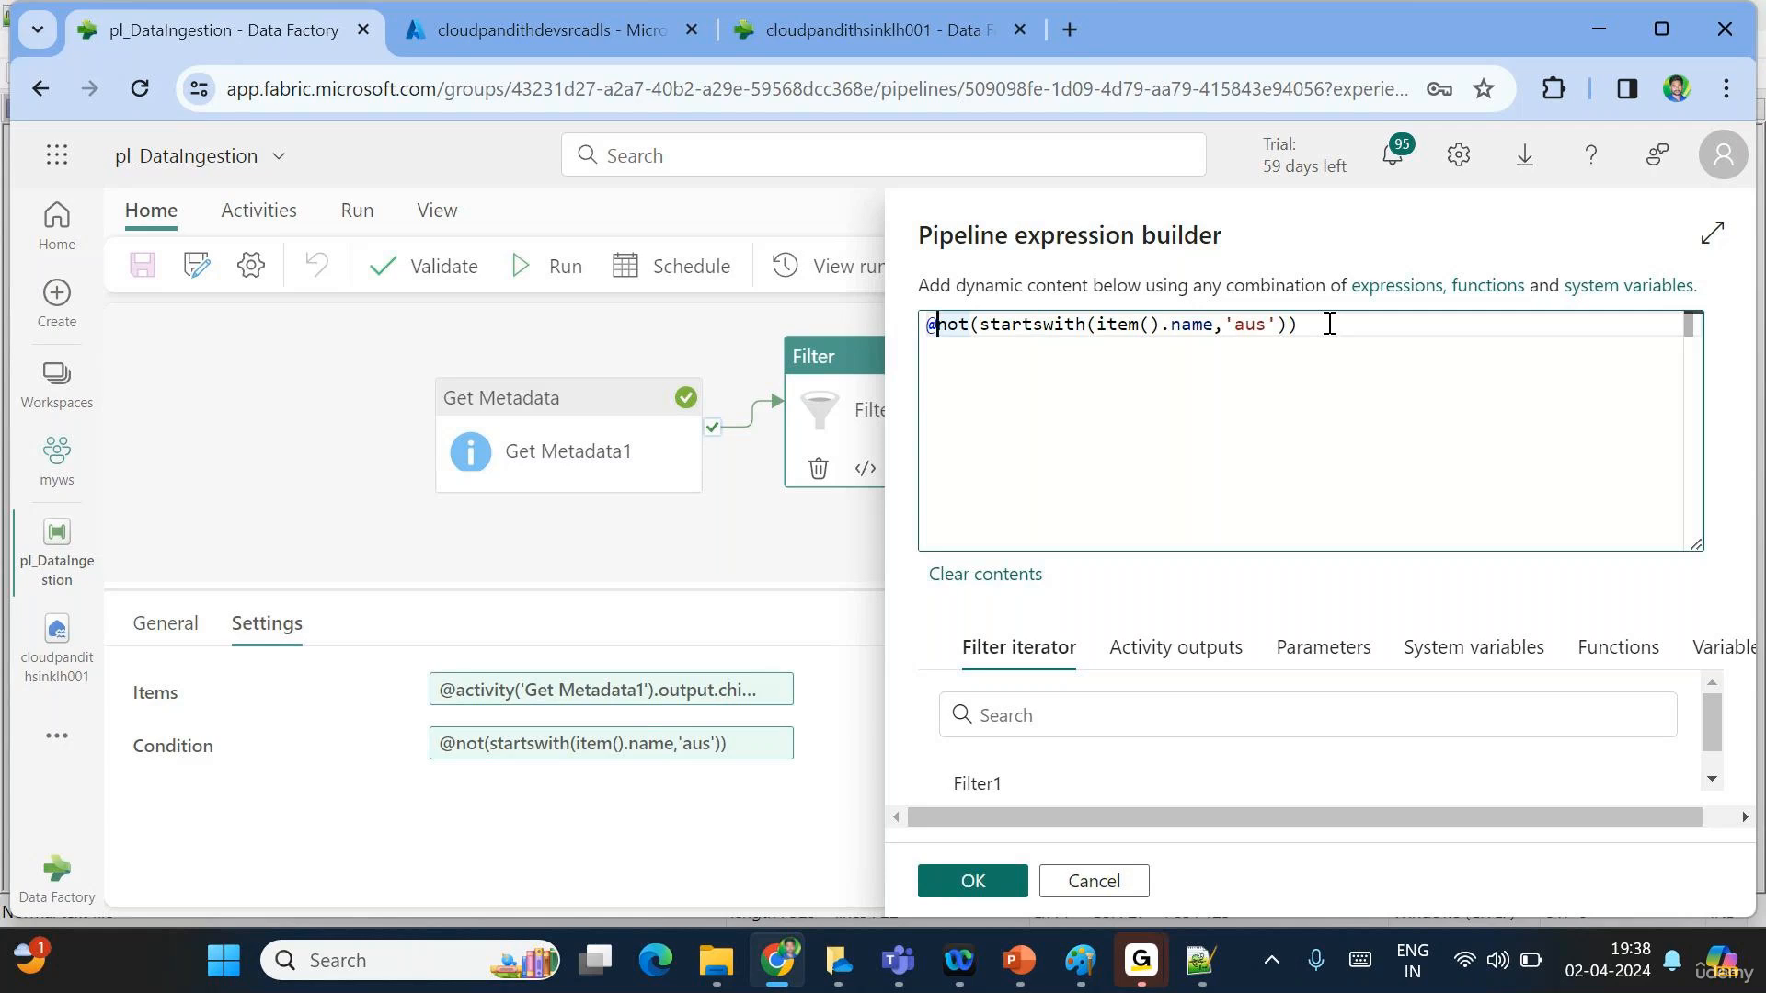
text(a)
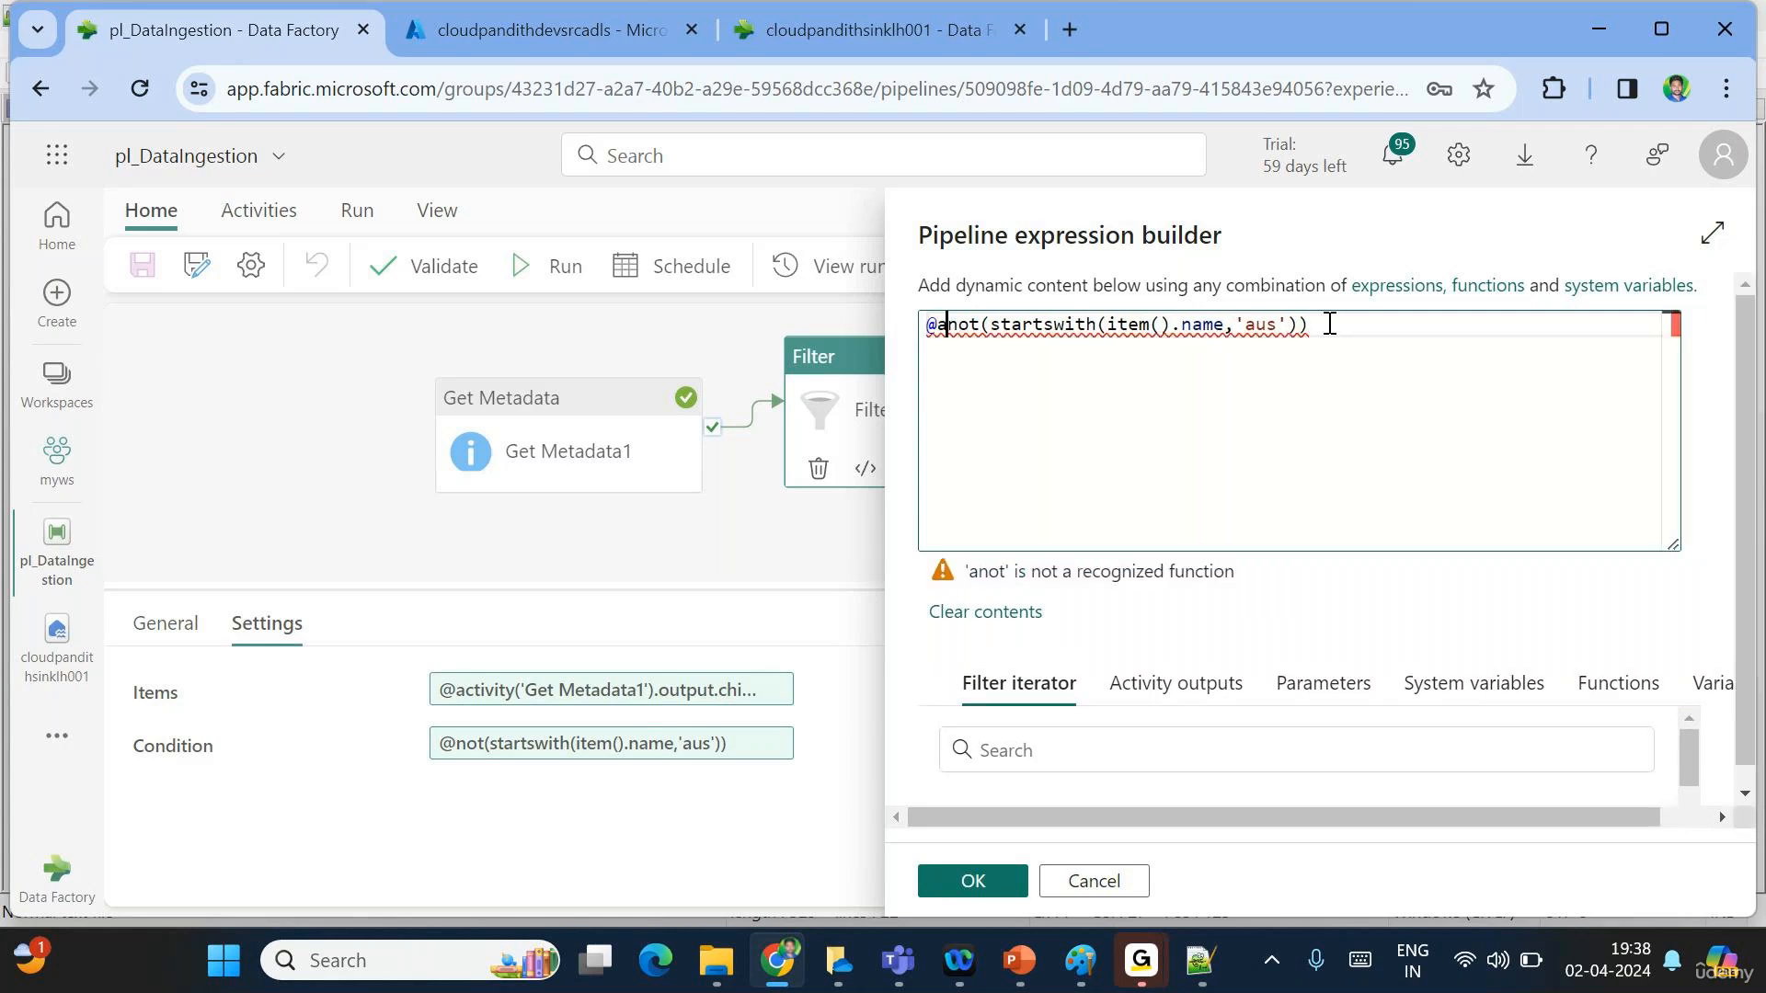
text(nd()
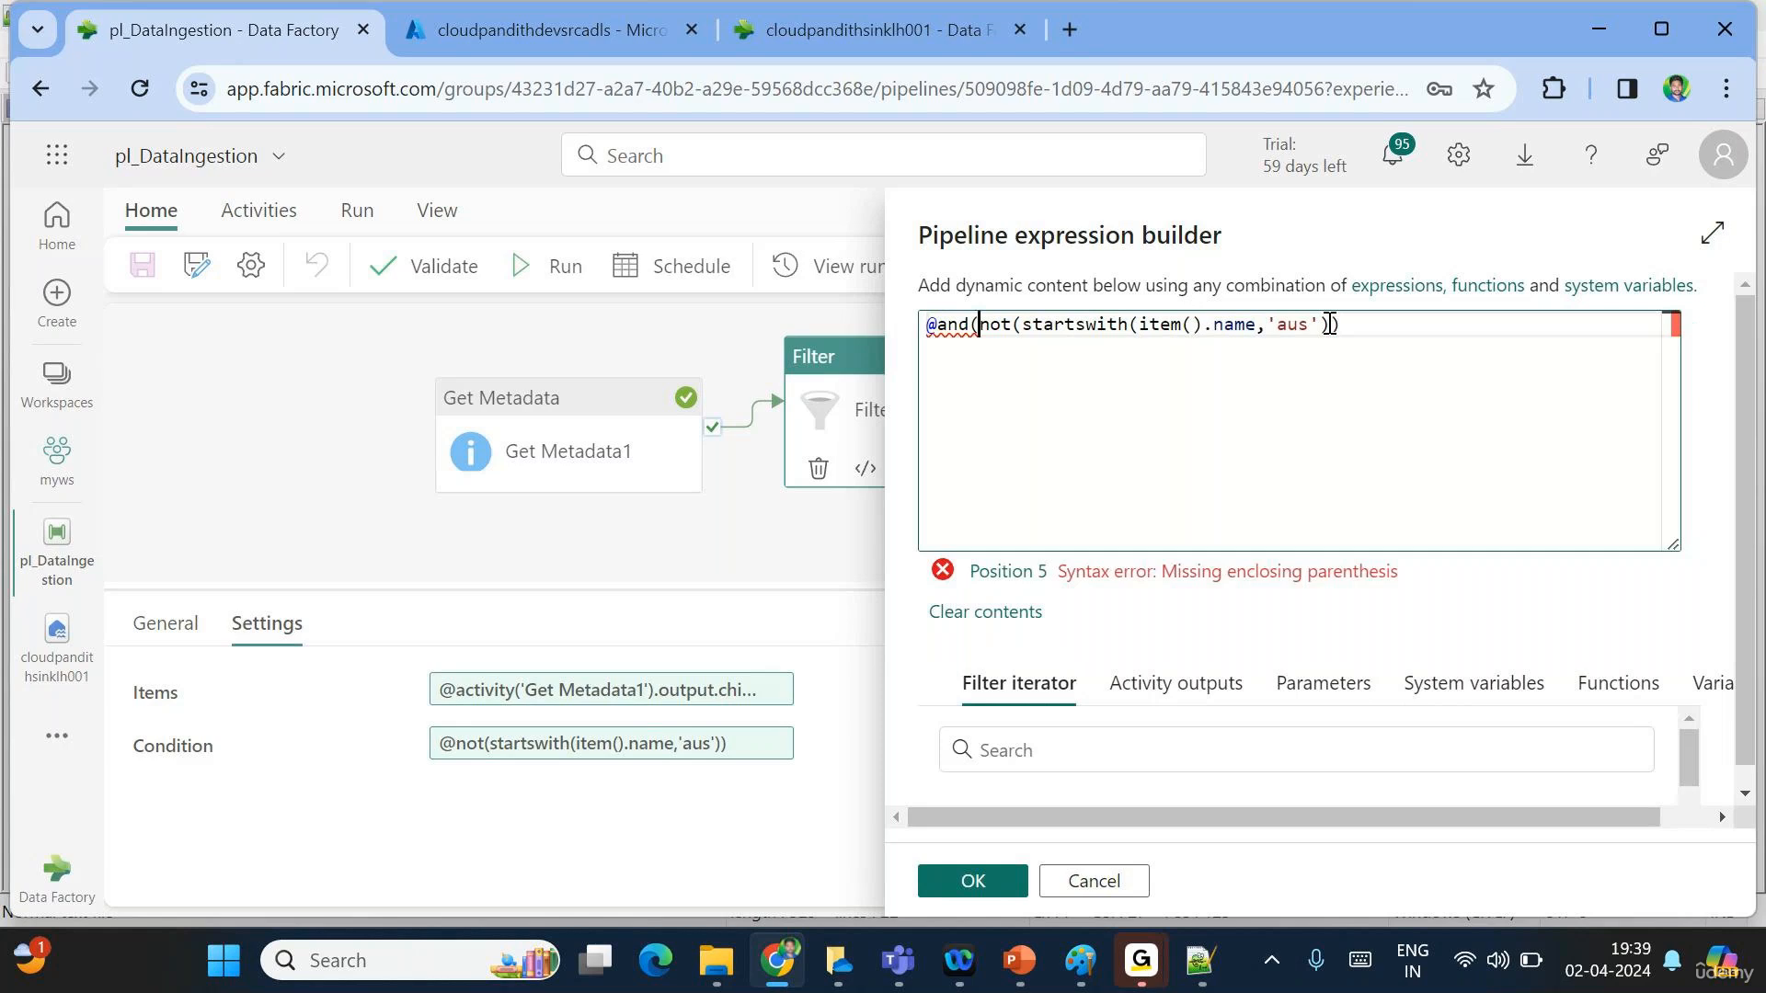
double_click(1285, 324)
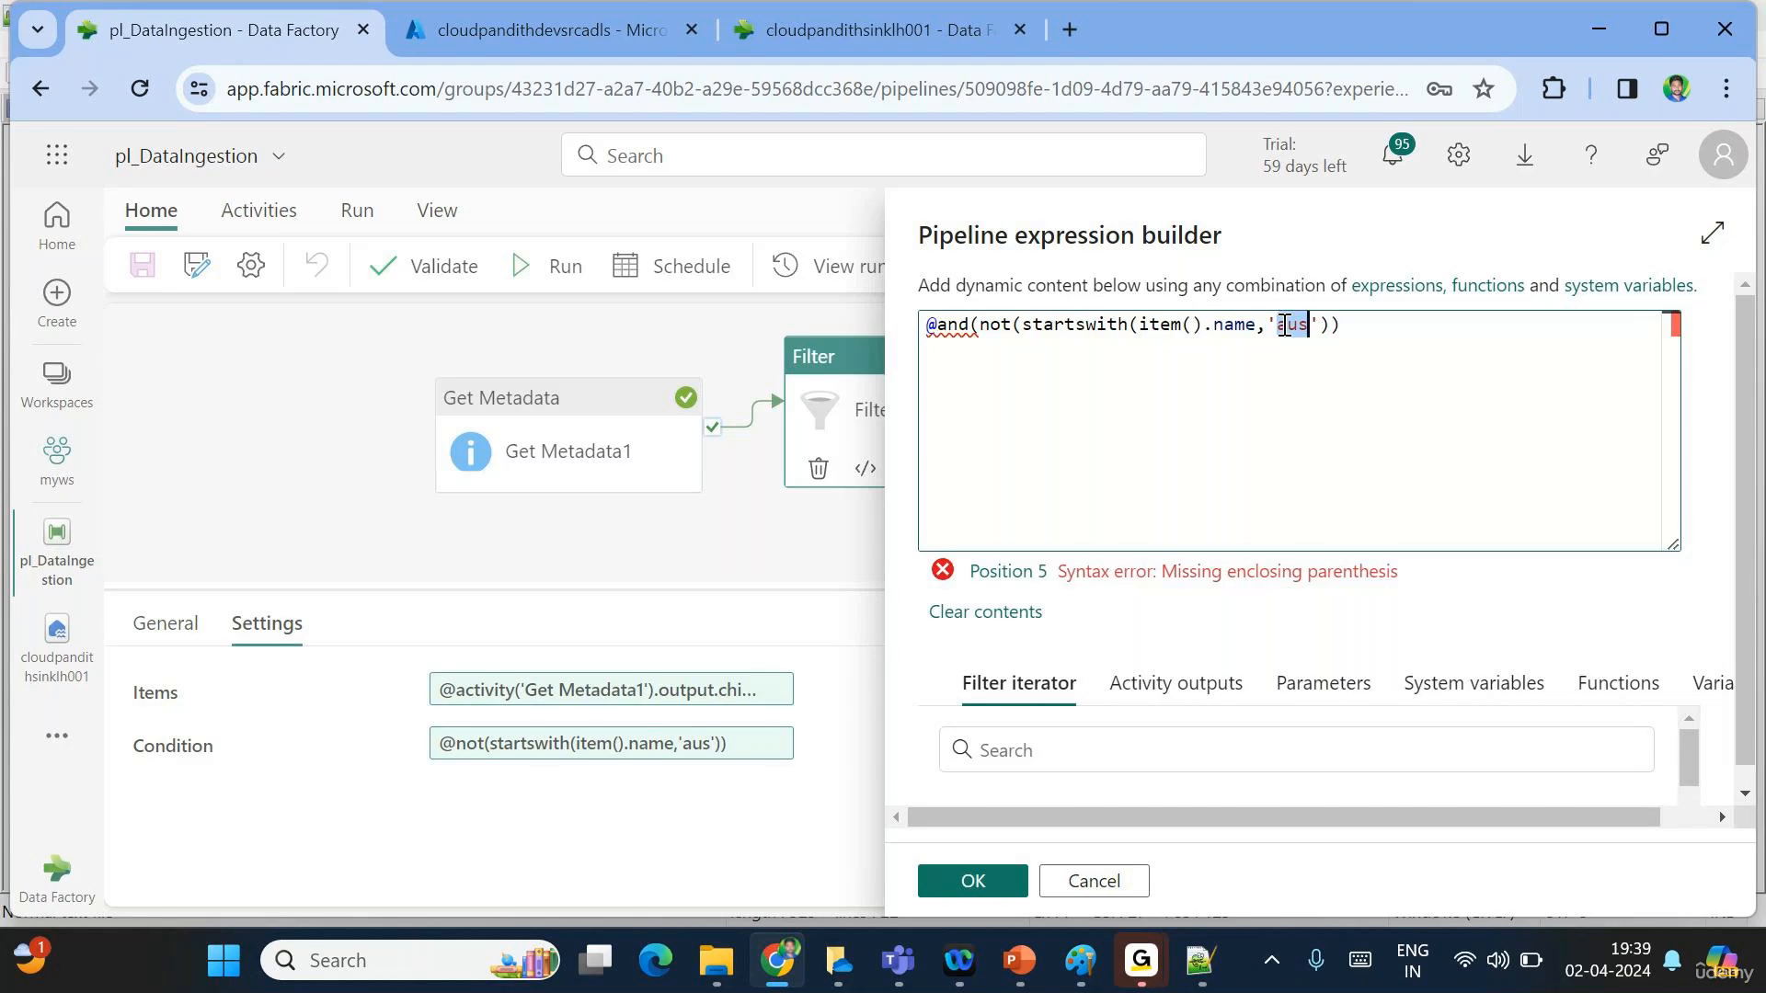
Switch to Notepad++ and add the lines "true or true --> true" and "true or false --> true" below the JSON in new 204.
click(1197, 964)
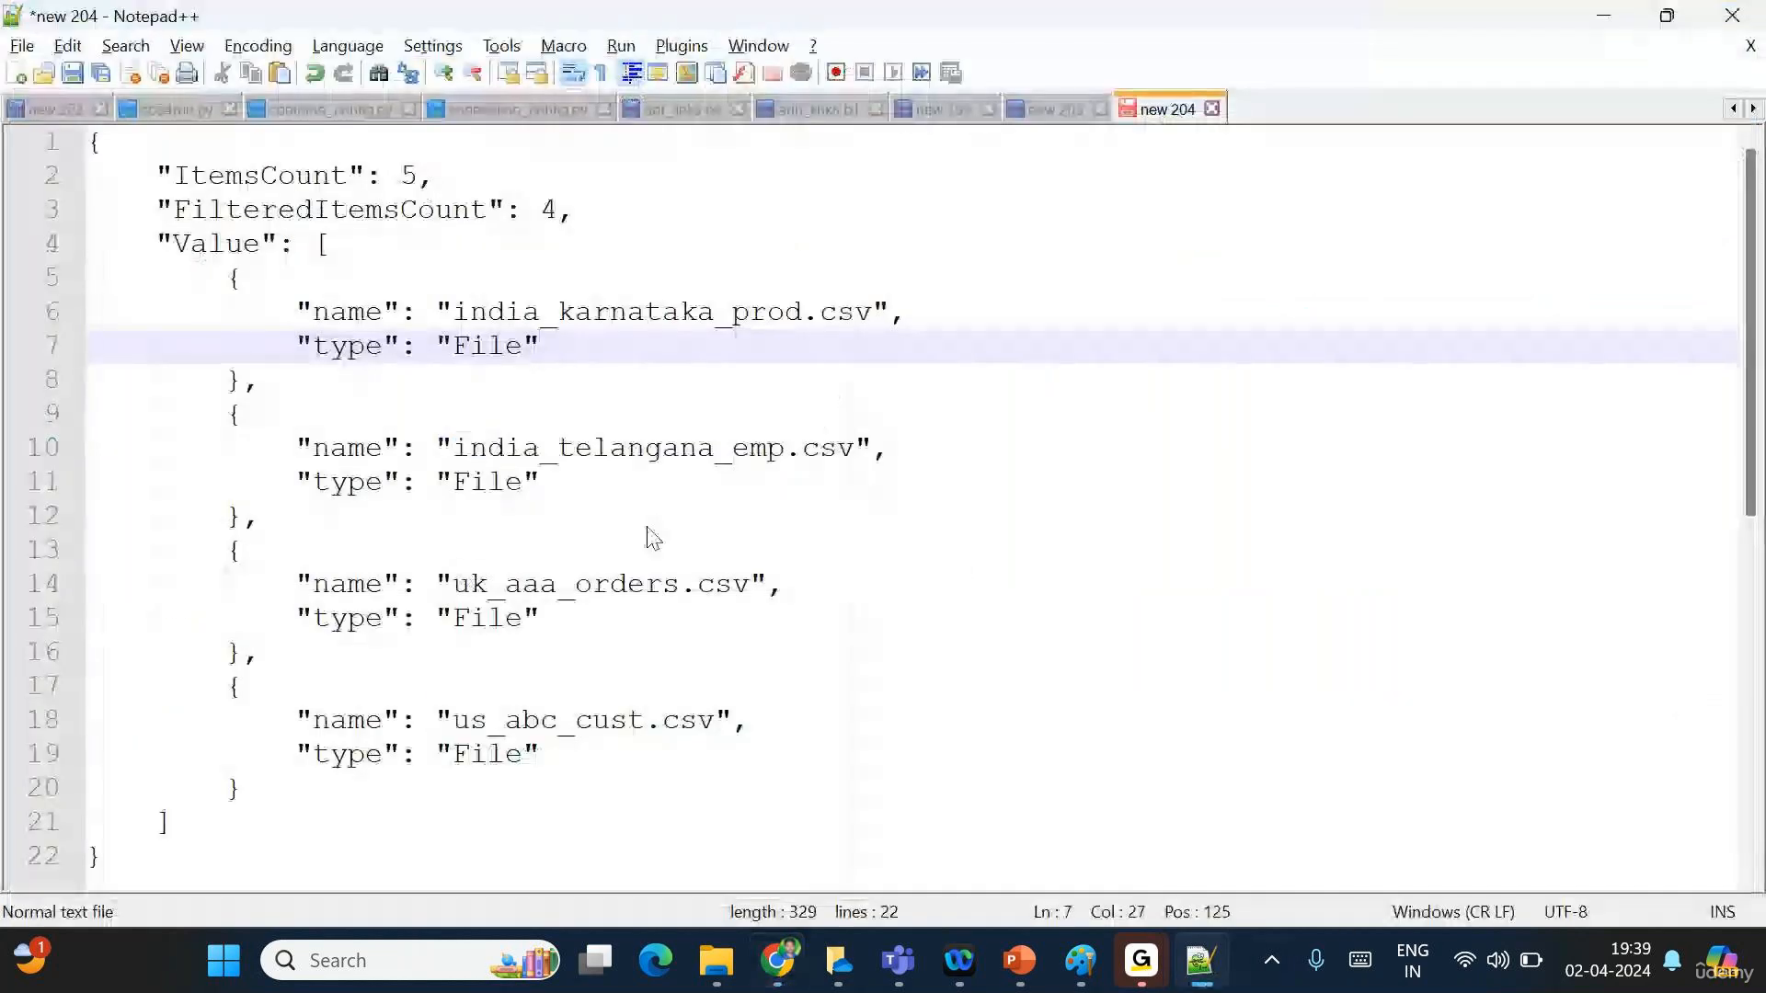
scroll(402, 779, down, 7)
click(183, 335)
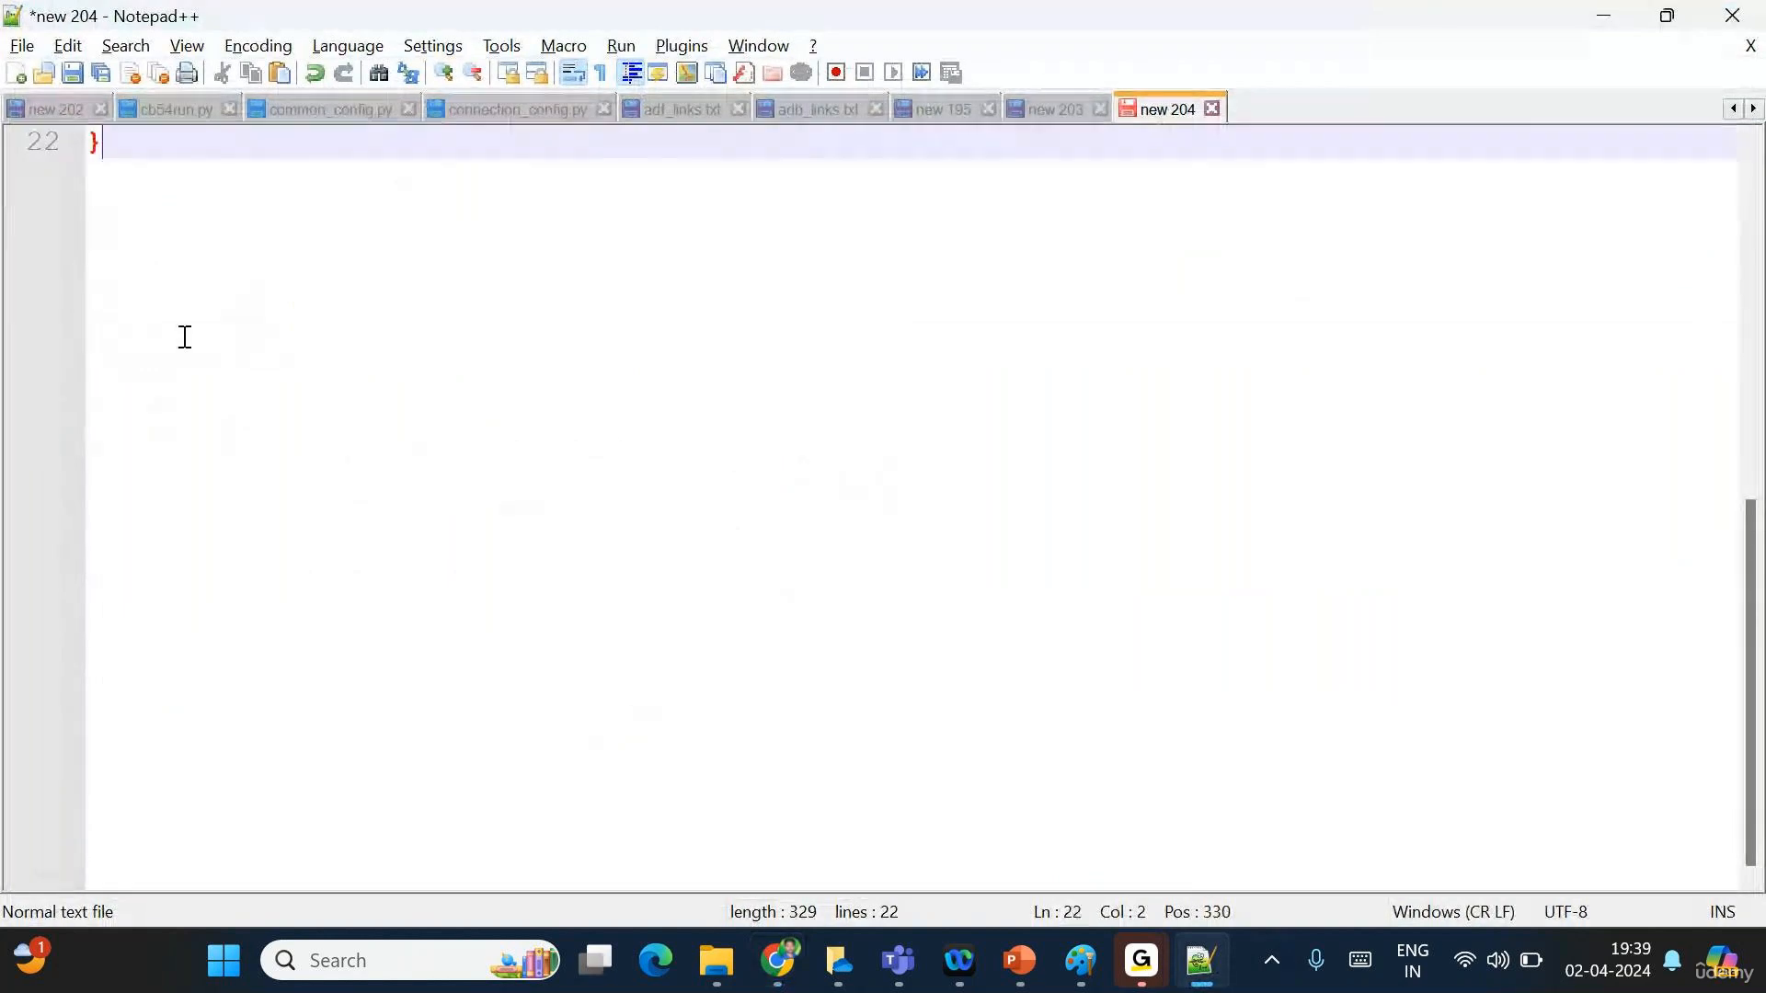
key(Return)
key(Return)
key(Return)
text(true )
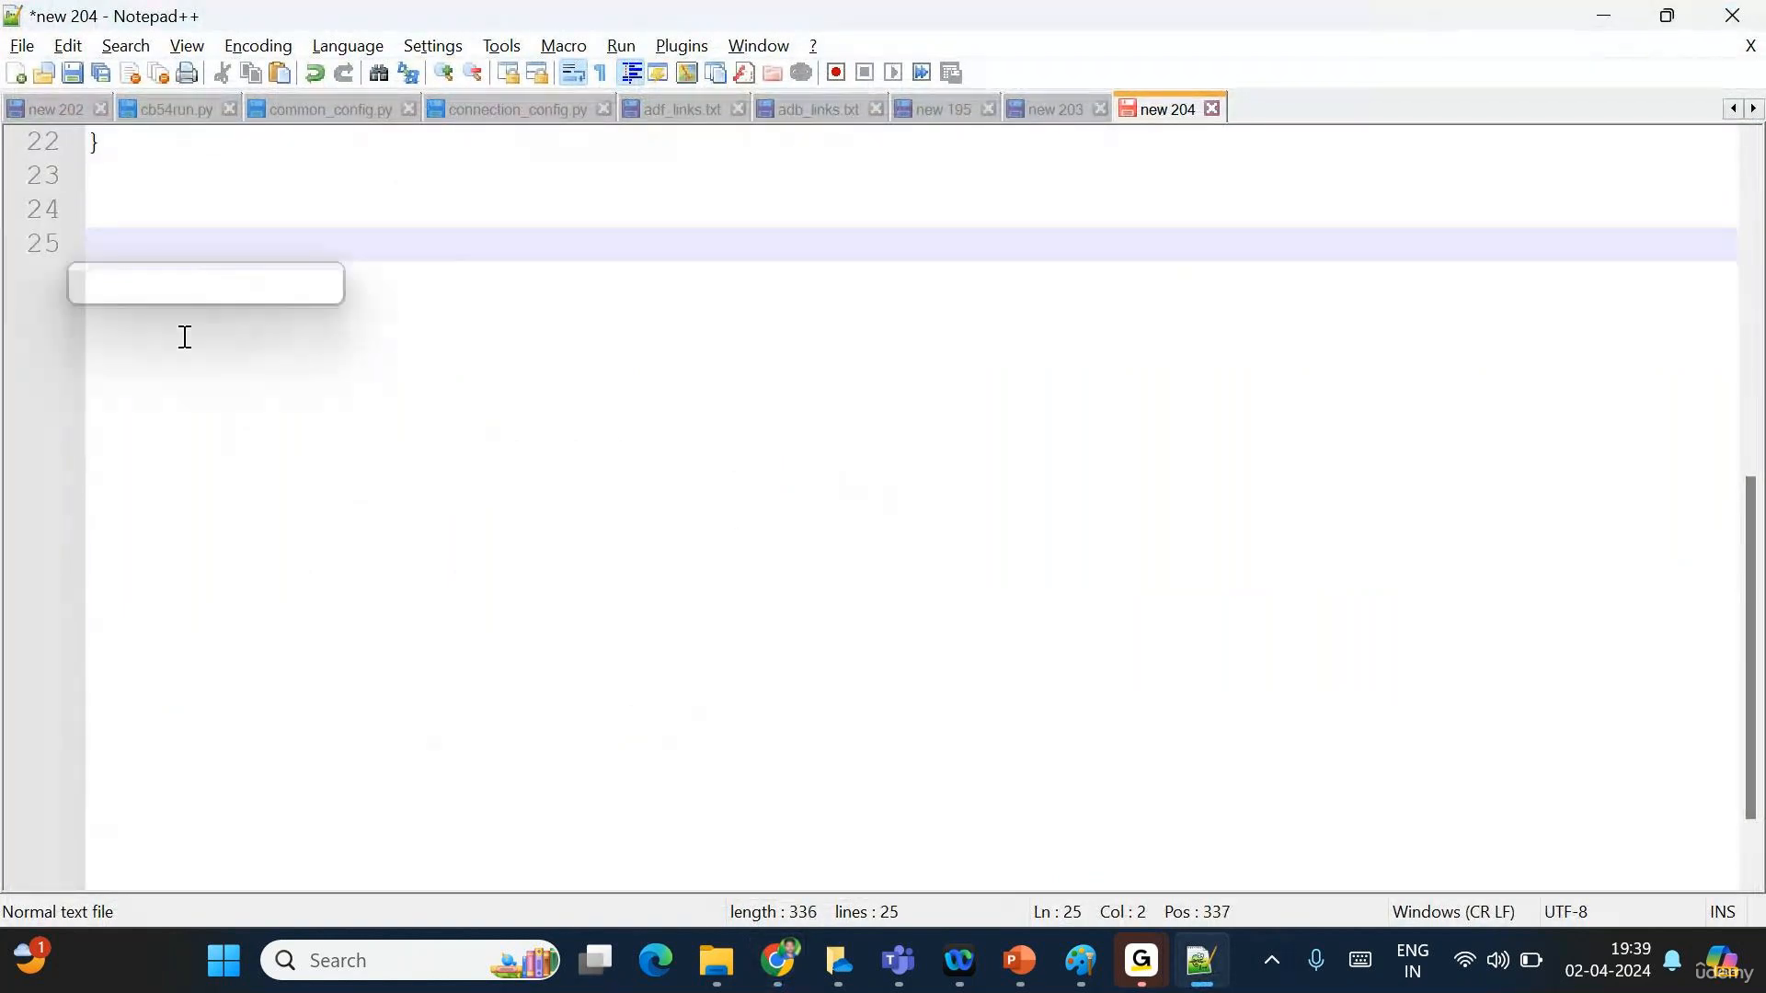
text(or true)
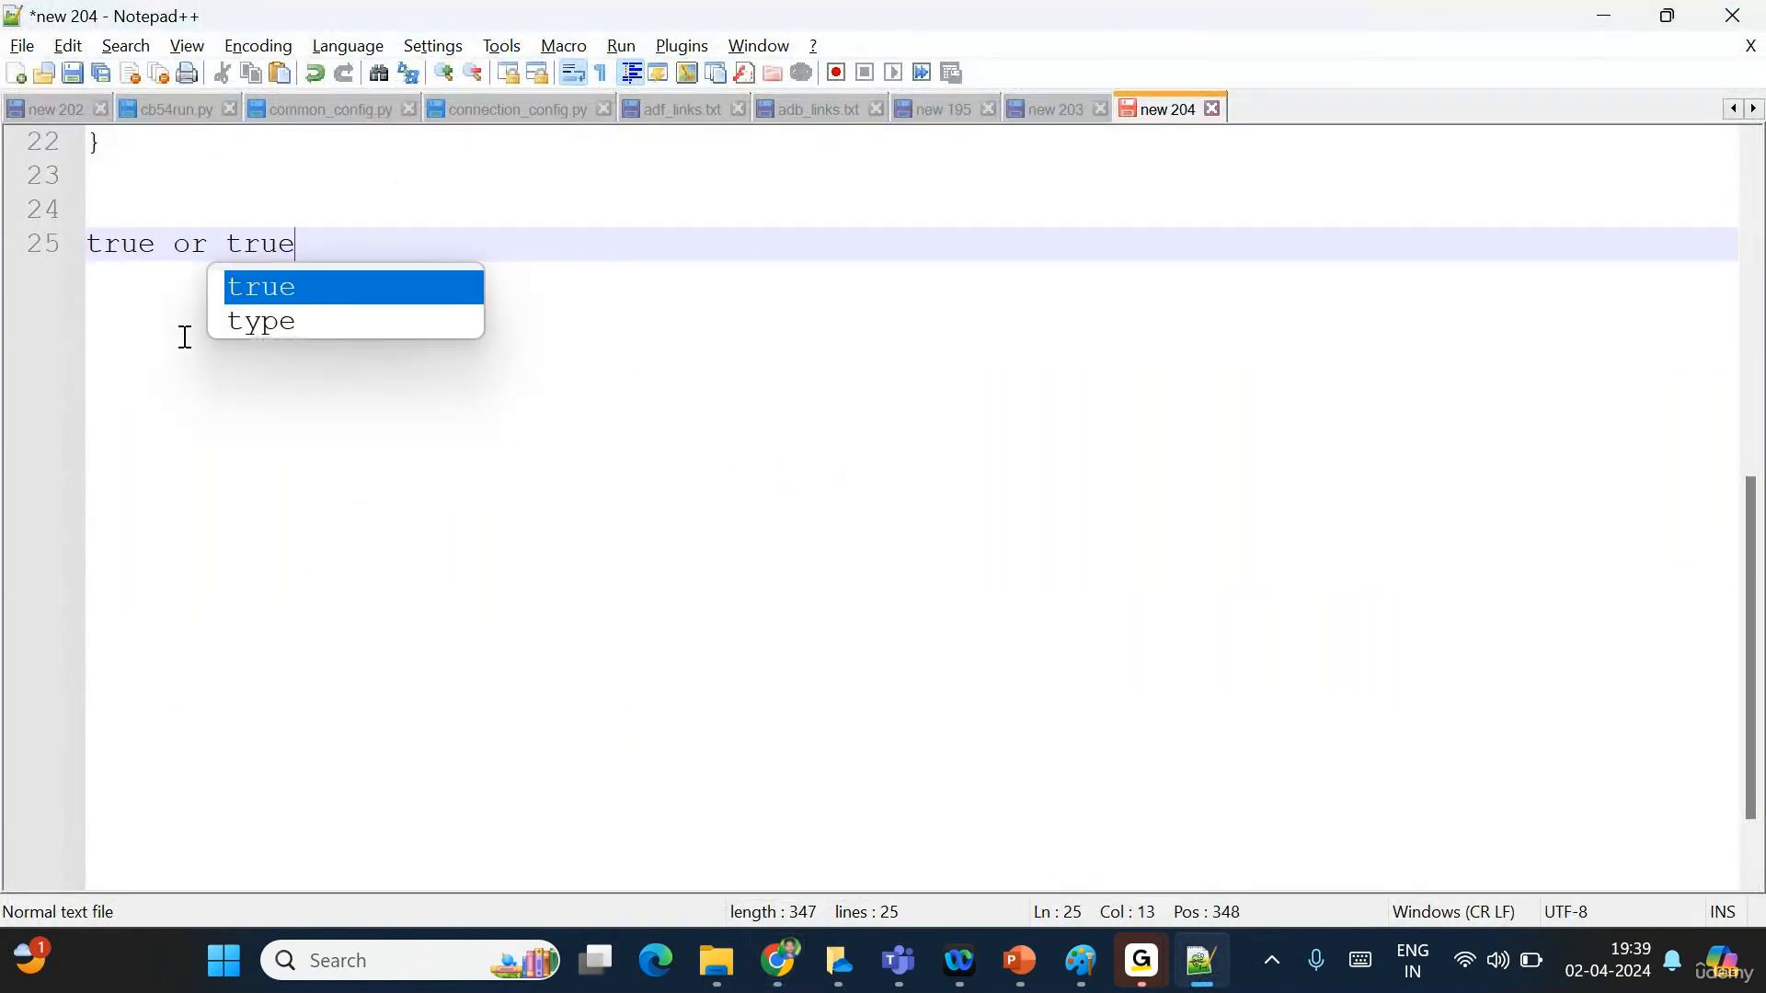
text( --> true)
key(Return)
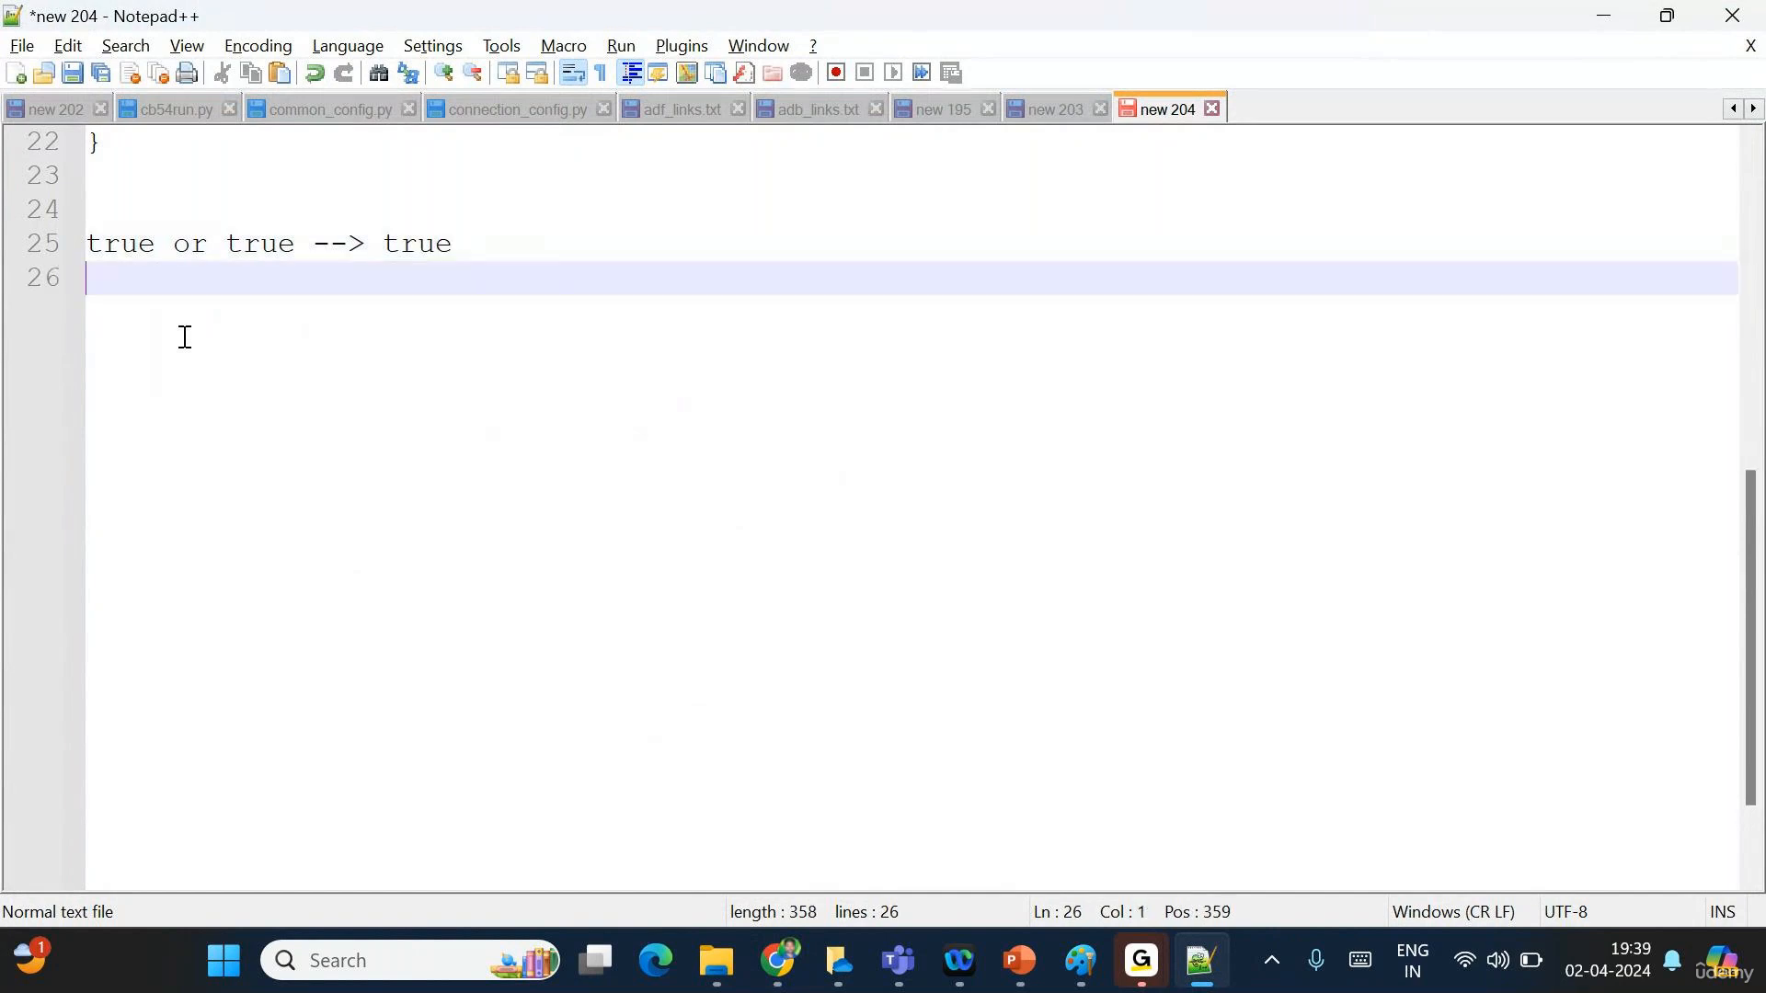
text(rue ot)
key(BackSpace)
text(r false )
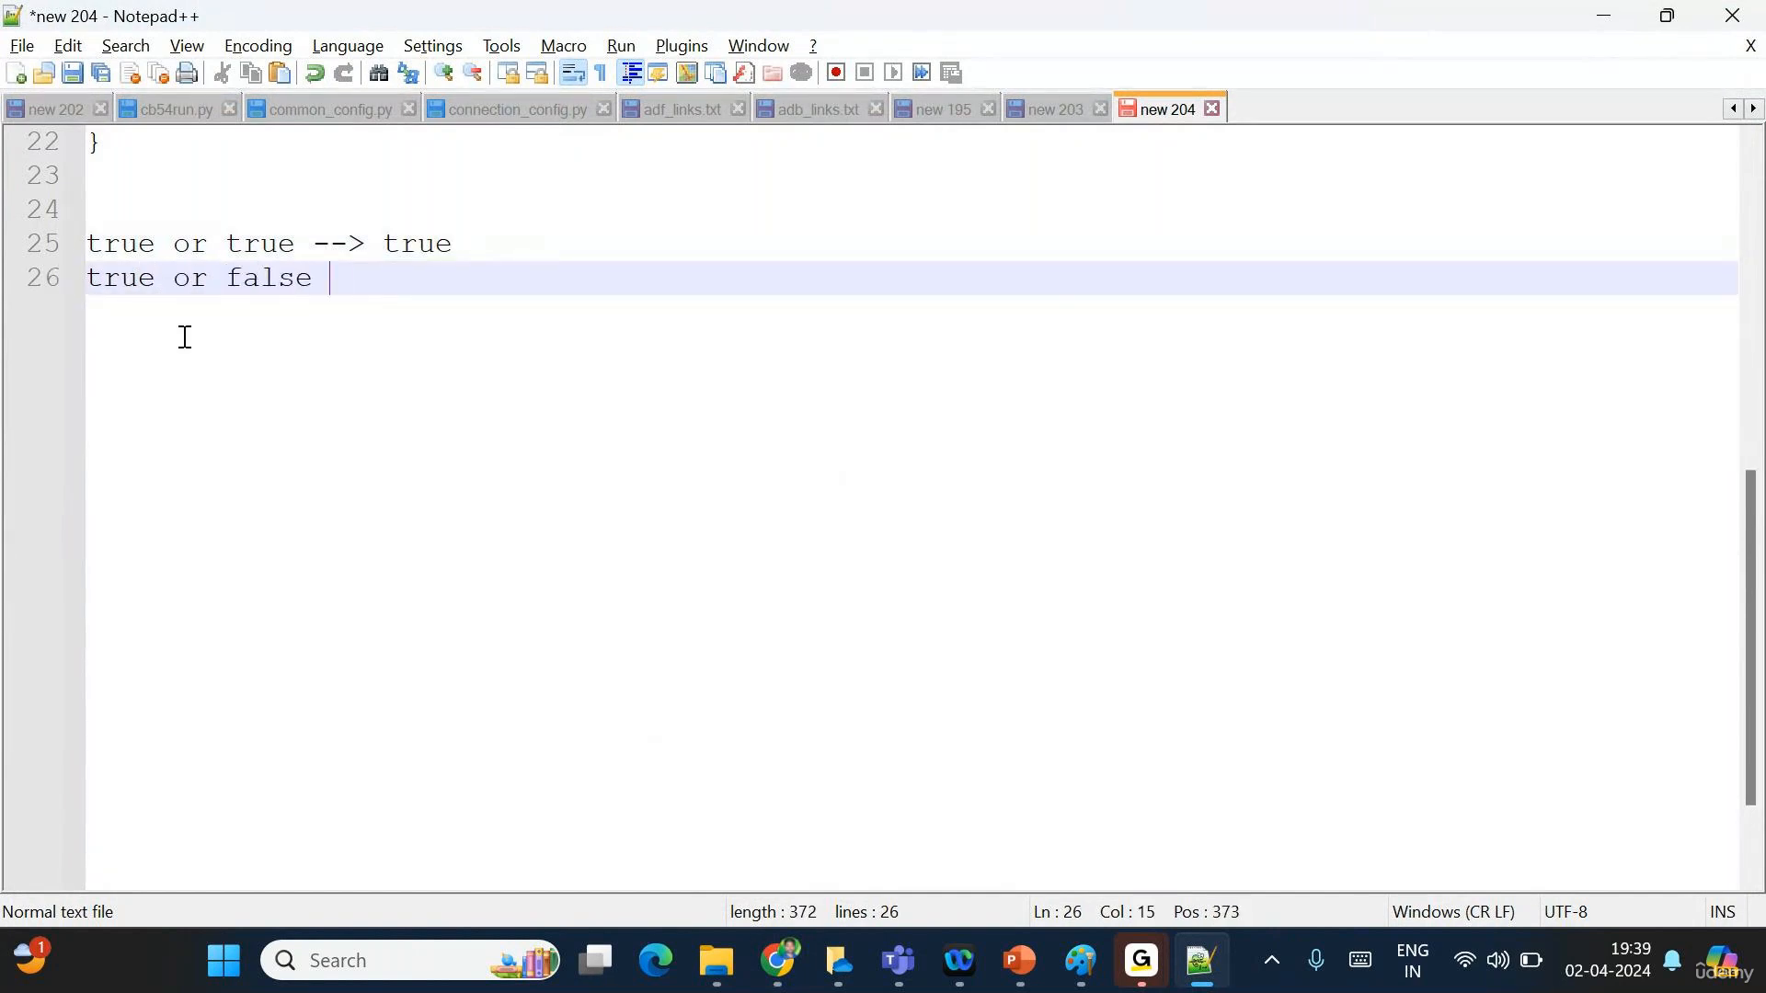
text(--> true)
key(Return)
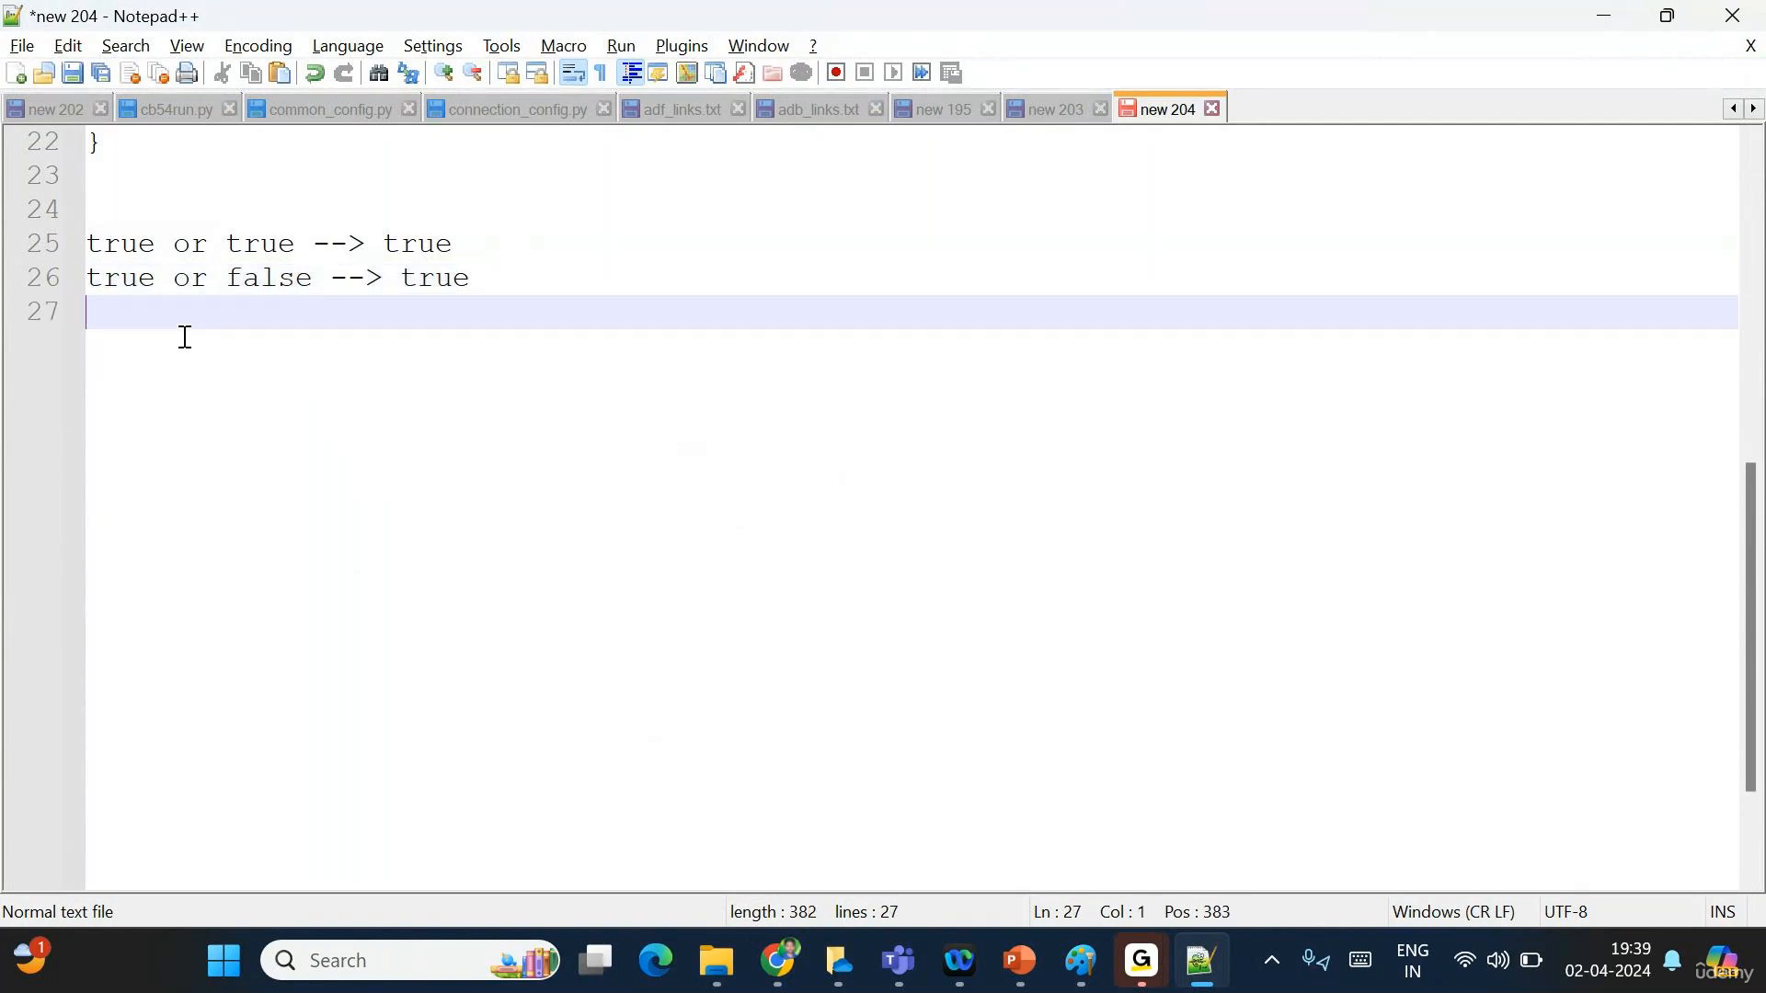
Complete the OR truth table with the lines "false or true --> true" and "false or false --> false".
text(true o)
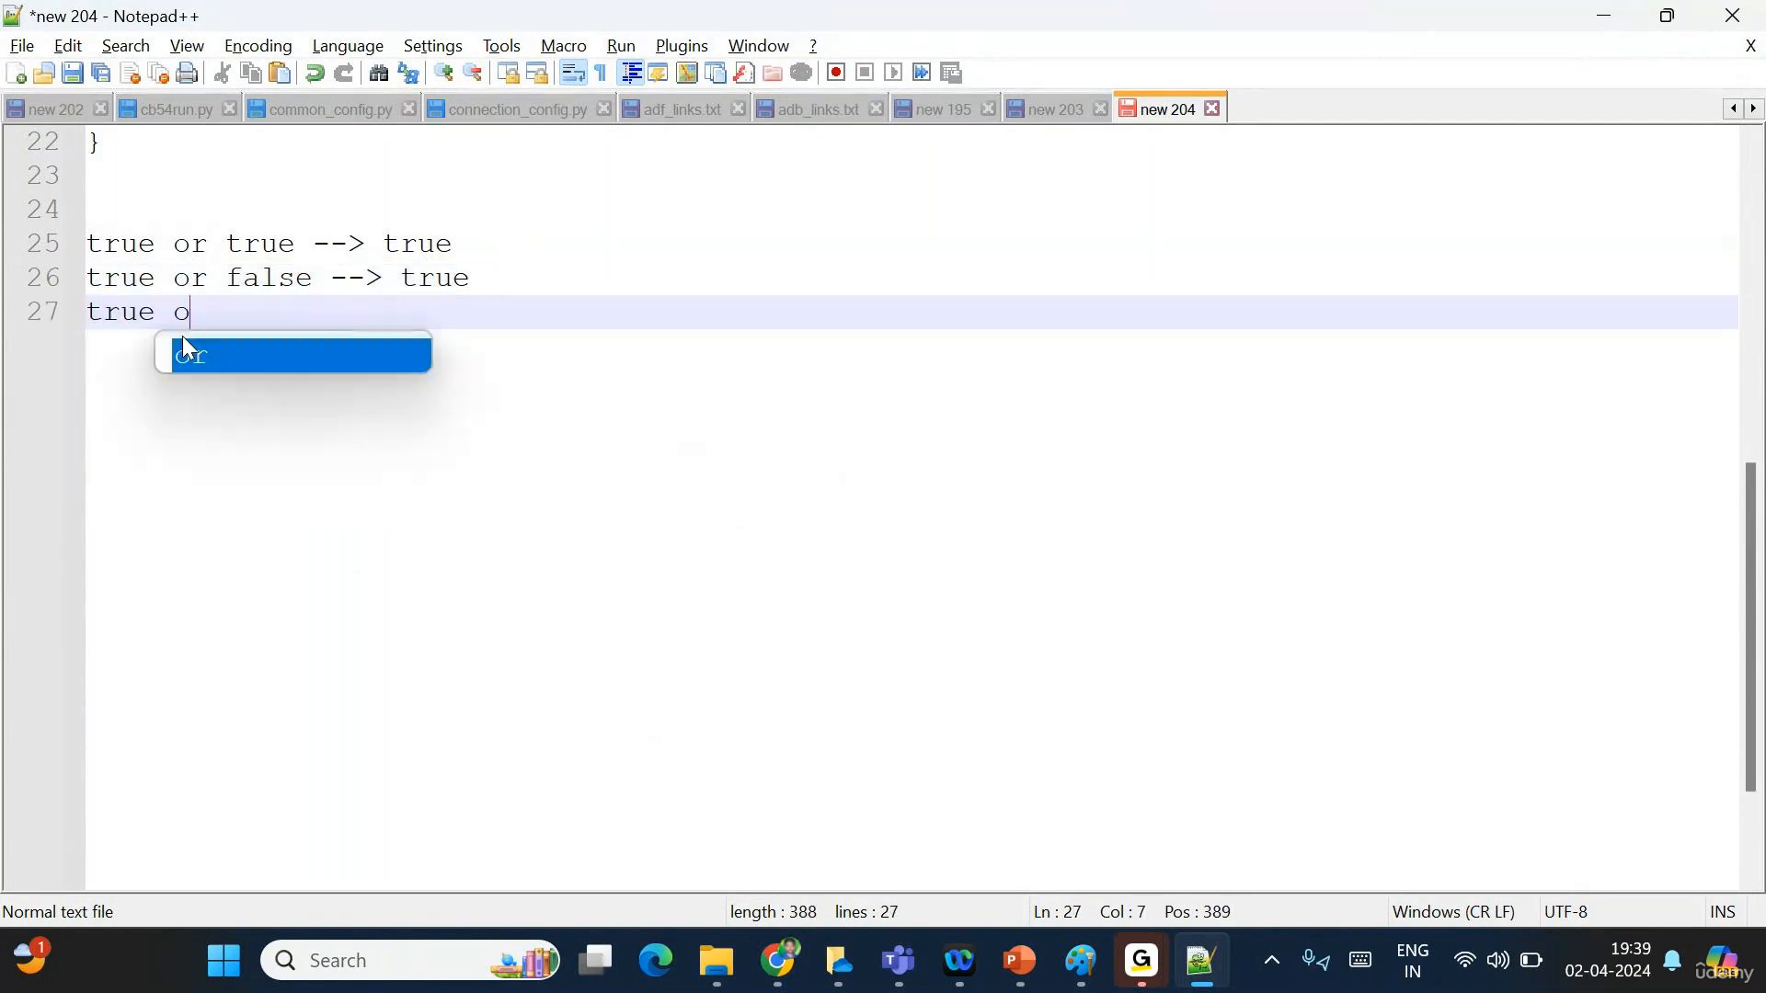
key(BackSpace)
key(BackSpace)
key(BackSpace)
key(BackSpace)
key(BackSpace)
key(BackSpace)
text(false)
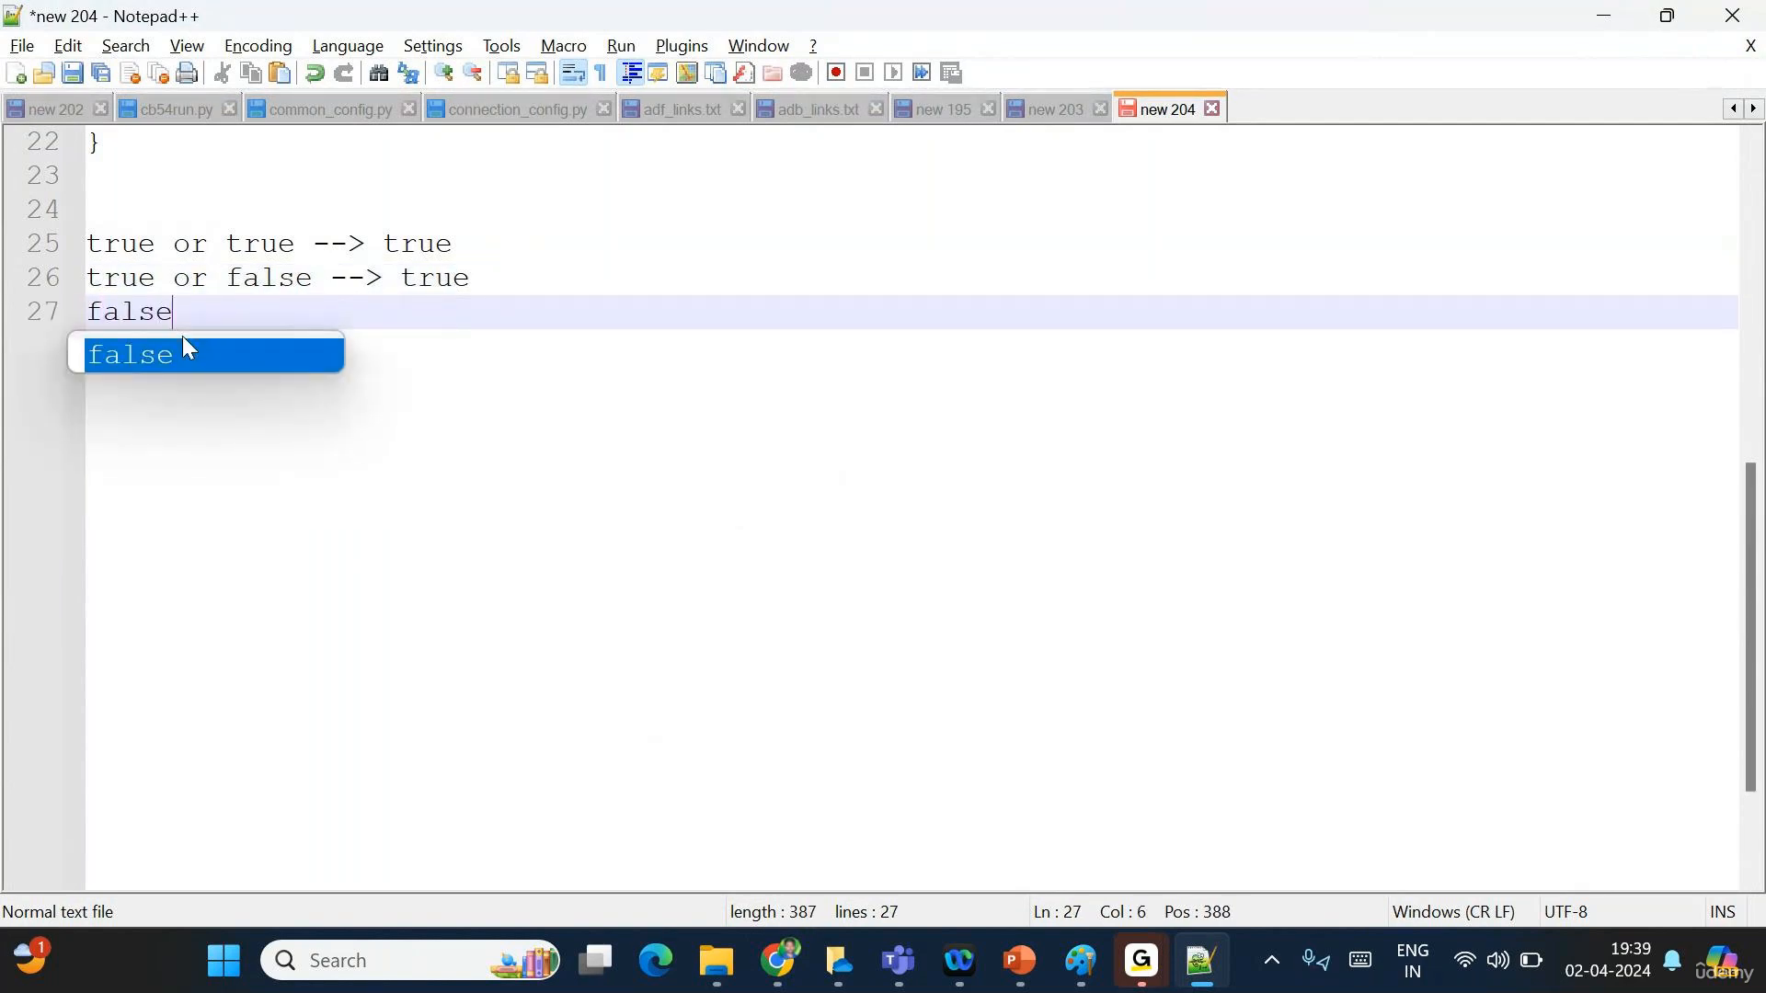
text( or true --)
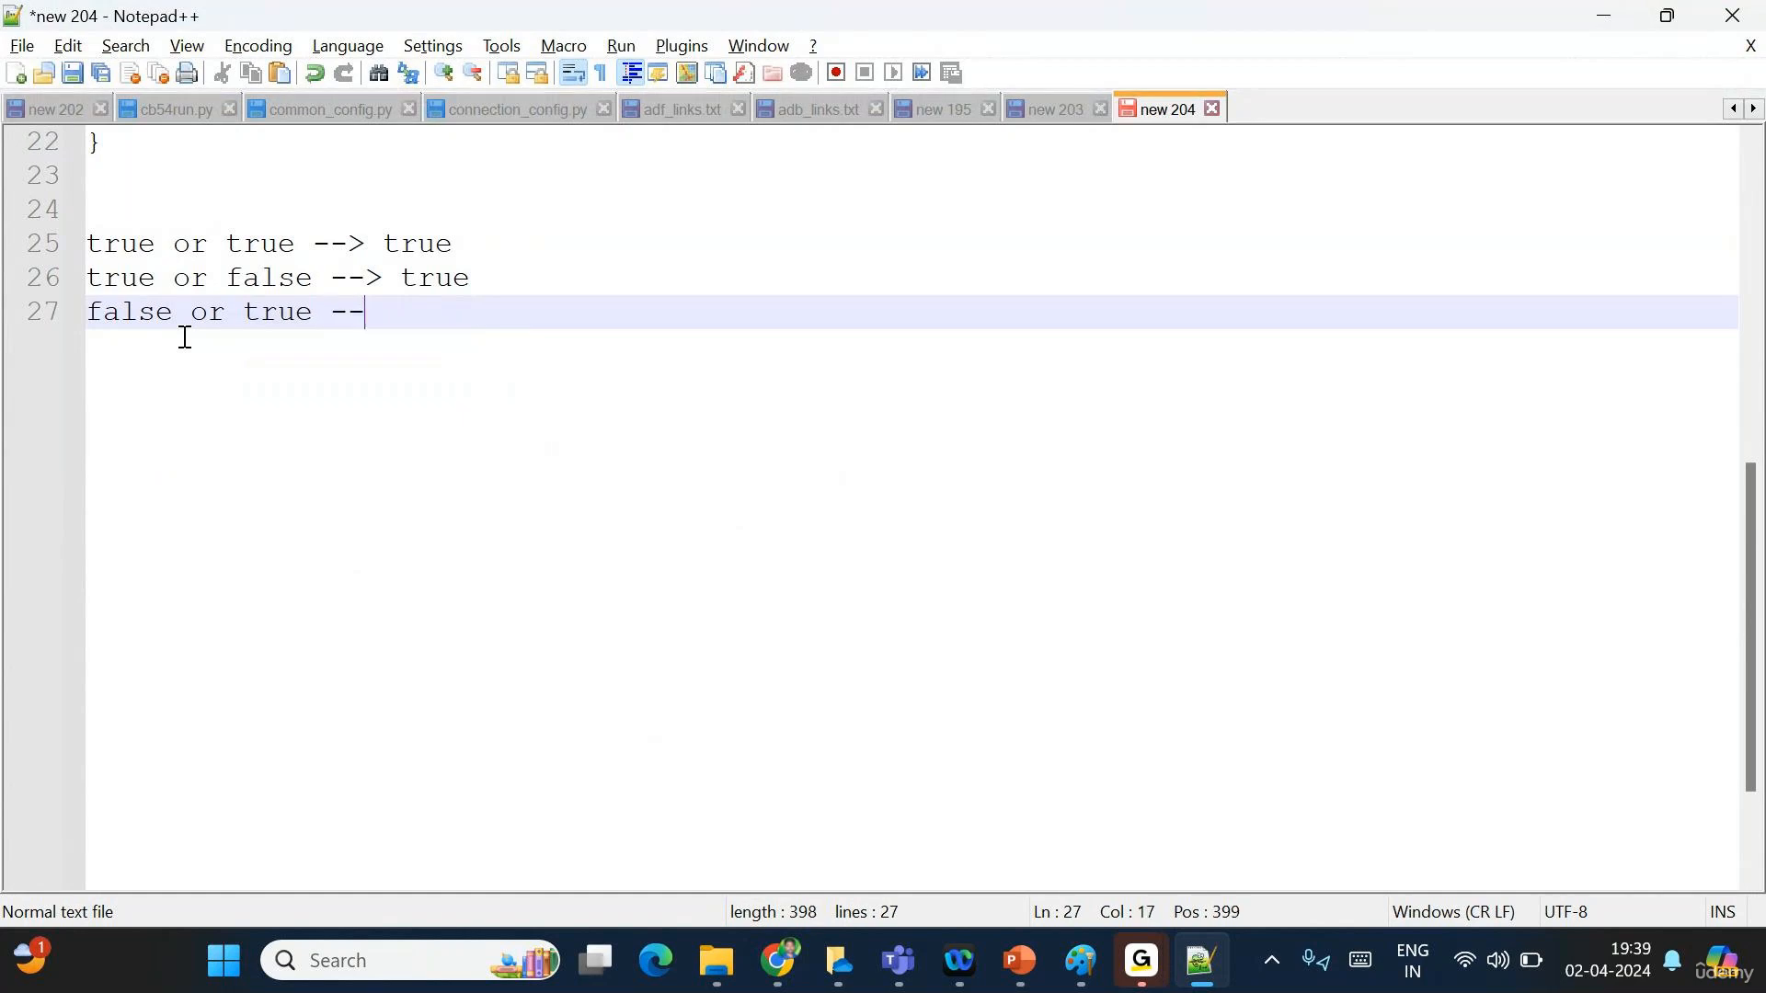
text(> true)
key(Return)
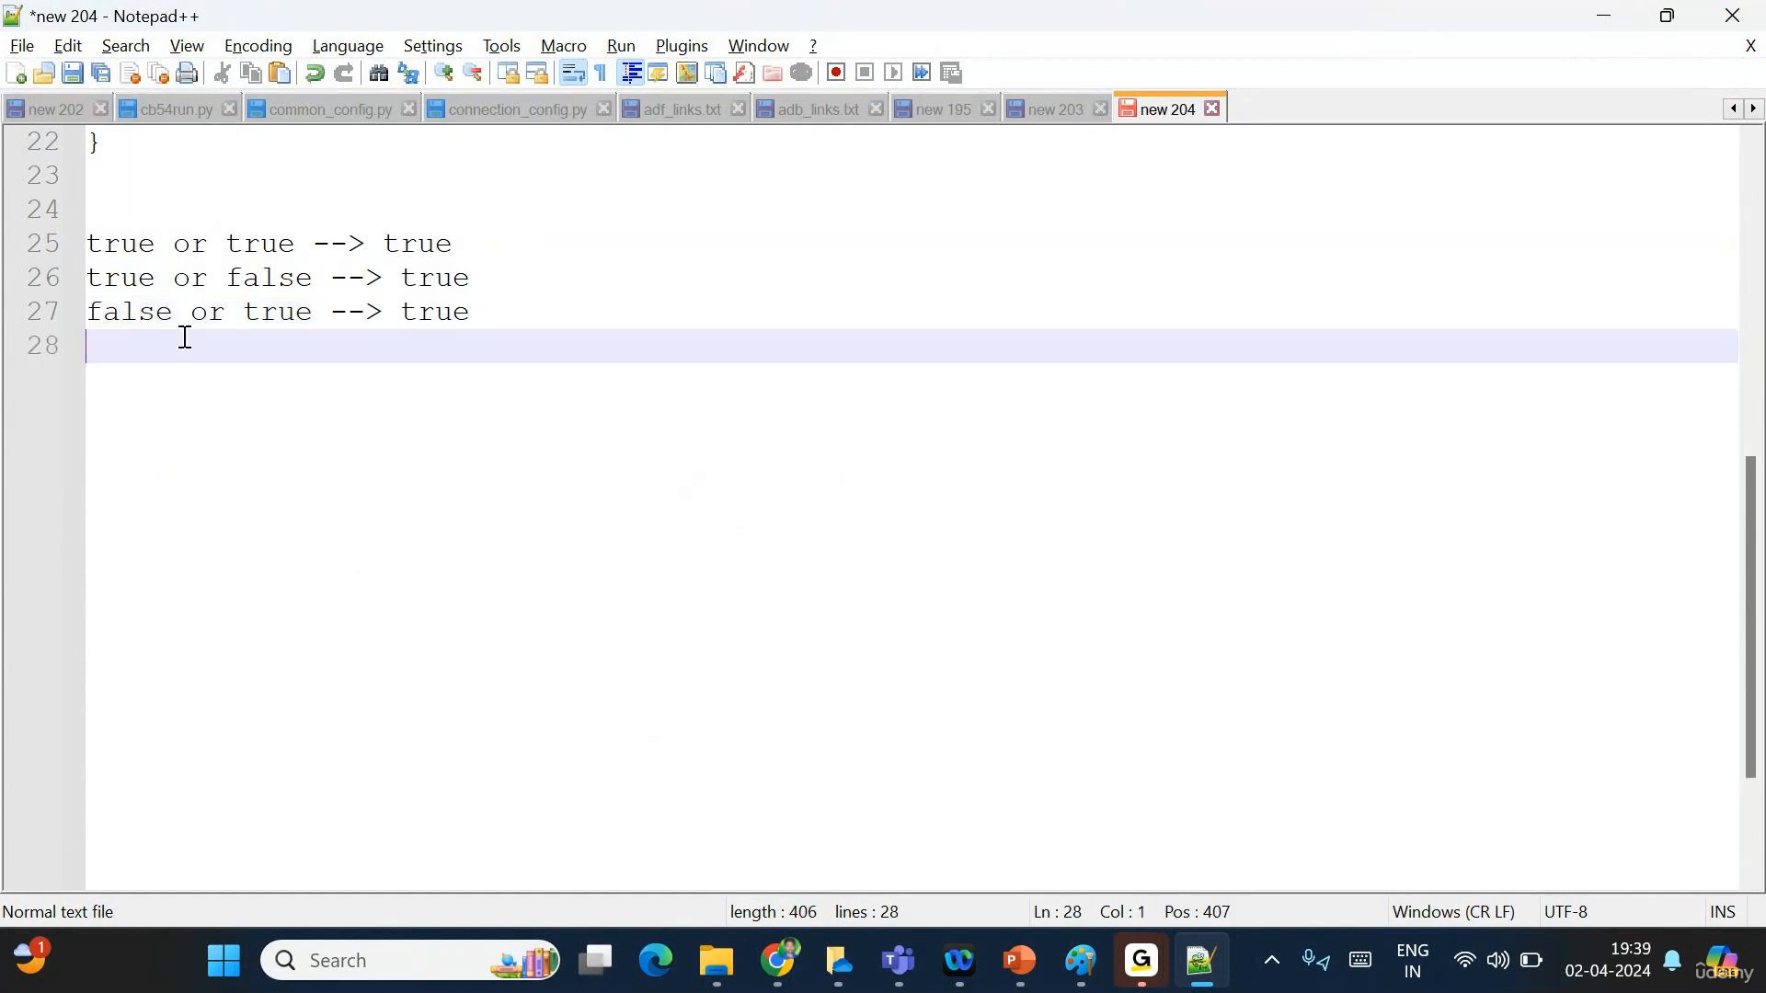
text(false or fa)
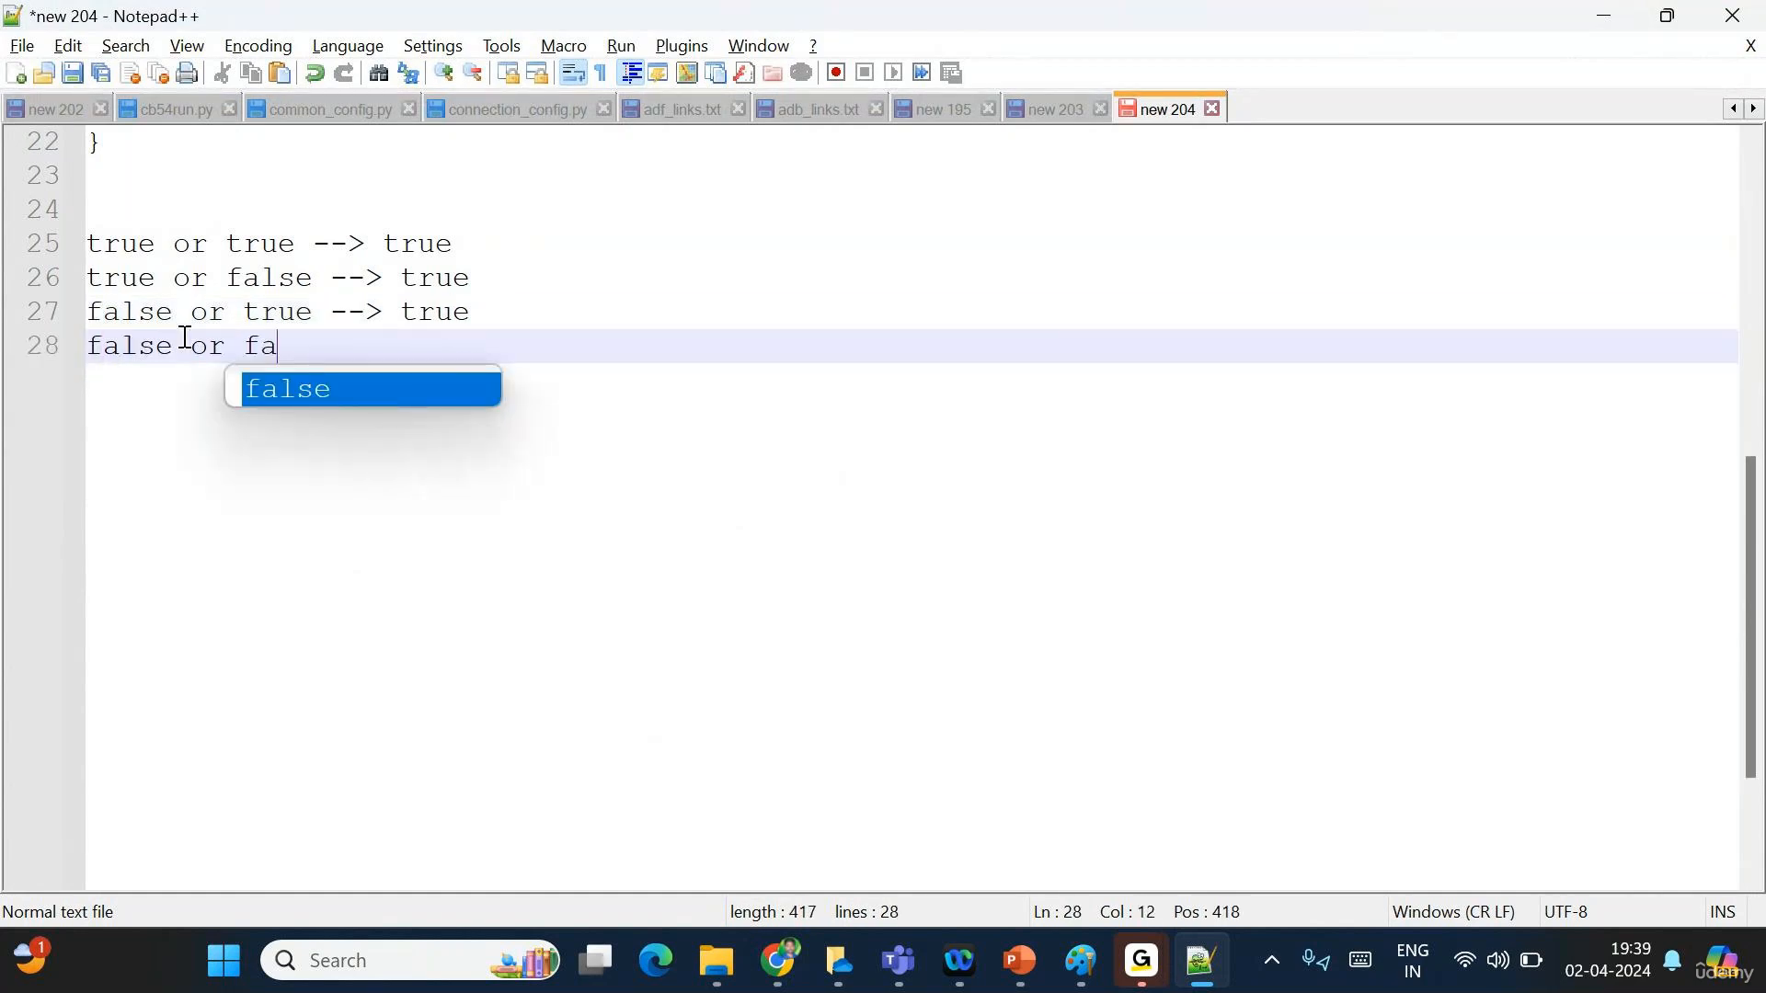
text(lse --> false)
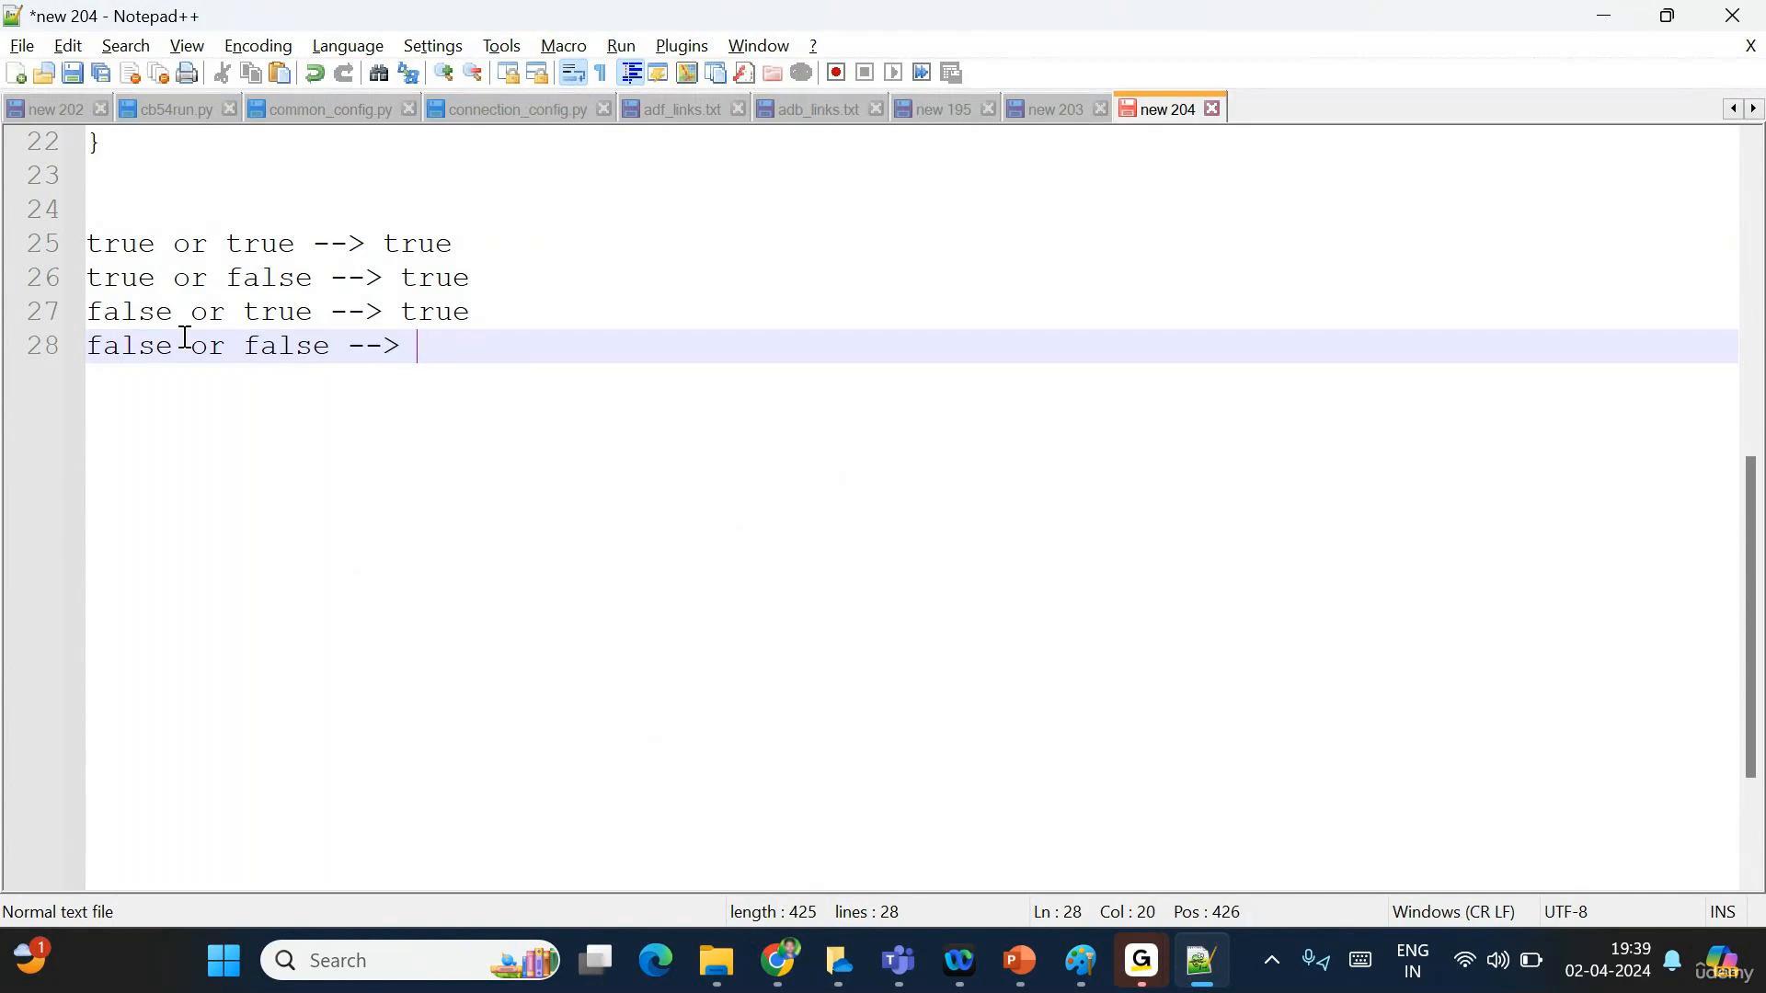
Start an AND truth table two blank lines below, with "true and true --> true" and "true and false --> false".
key(Return)
key(Return)
key(Return)
text(tru)
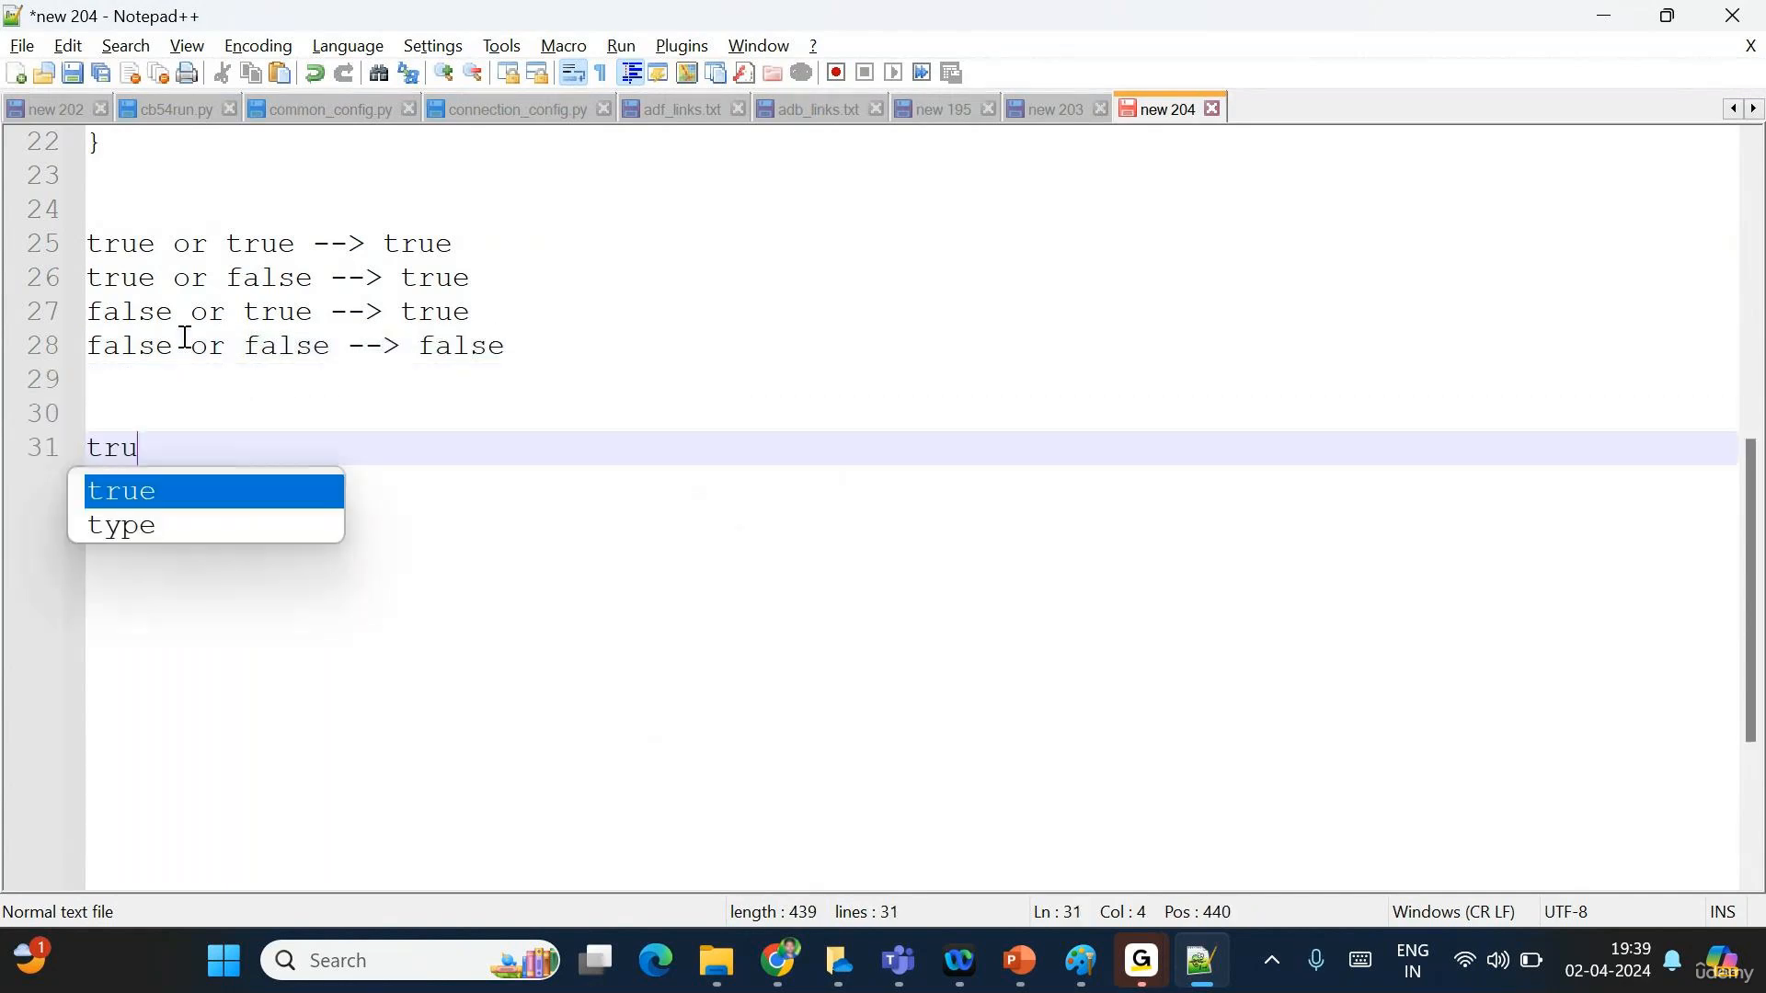
text(e and tru)
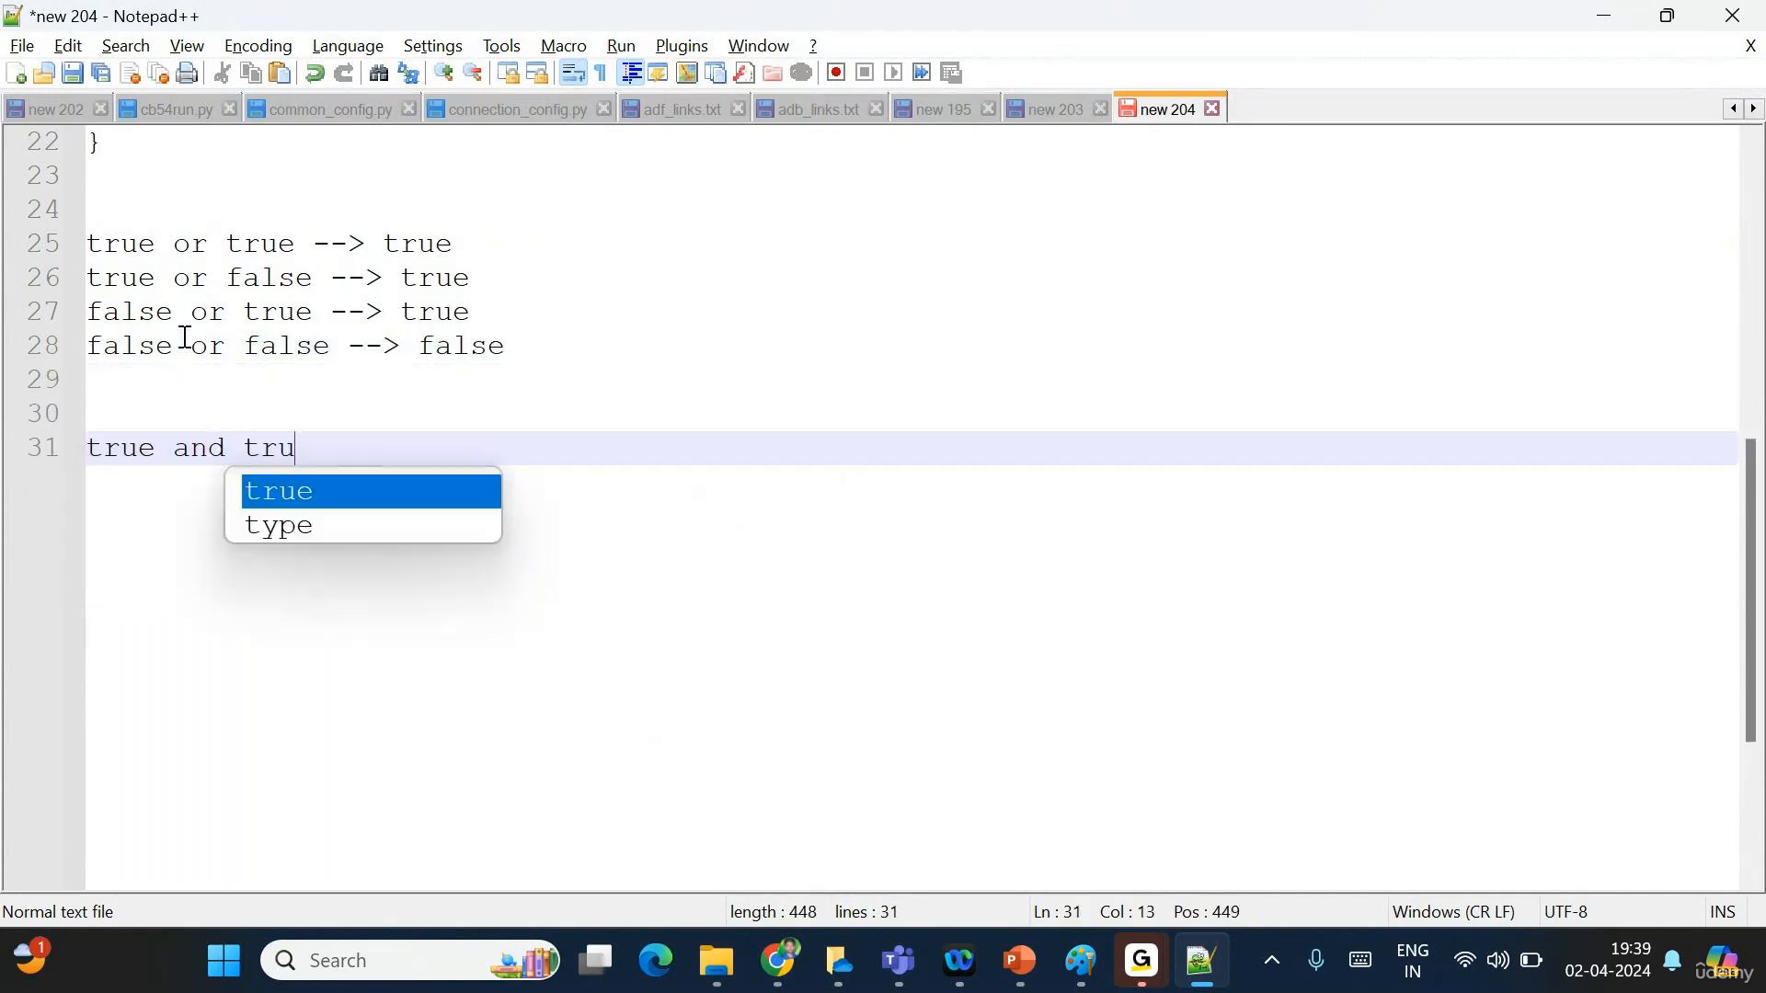
text(e --> true)
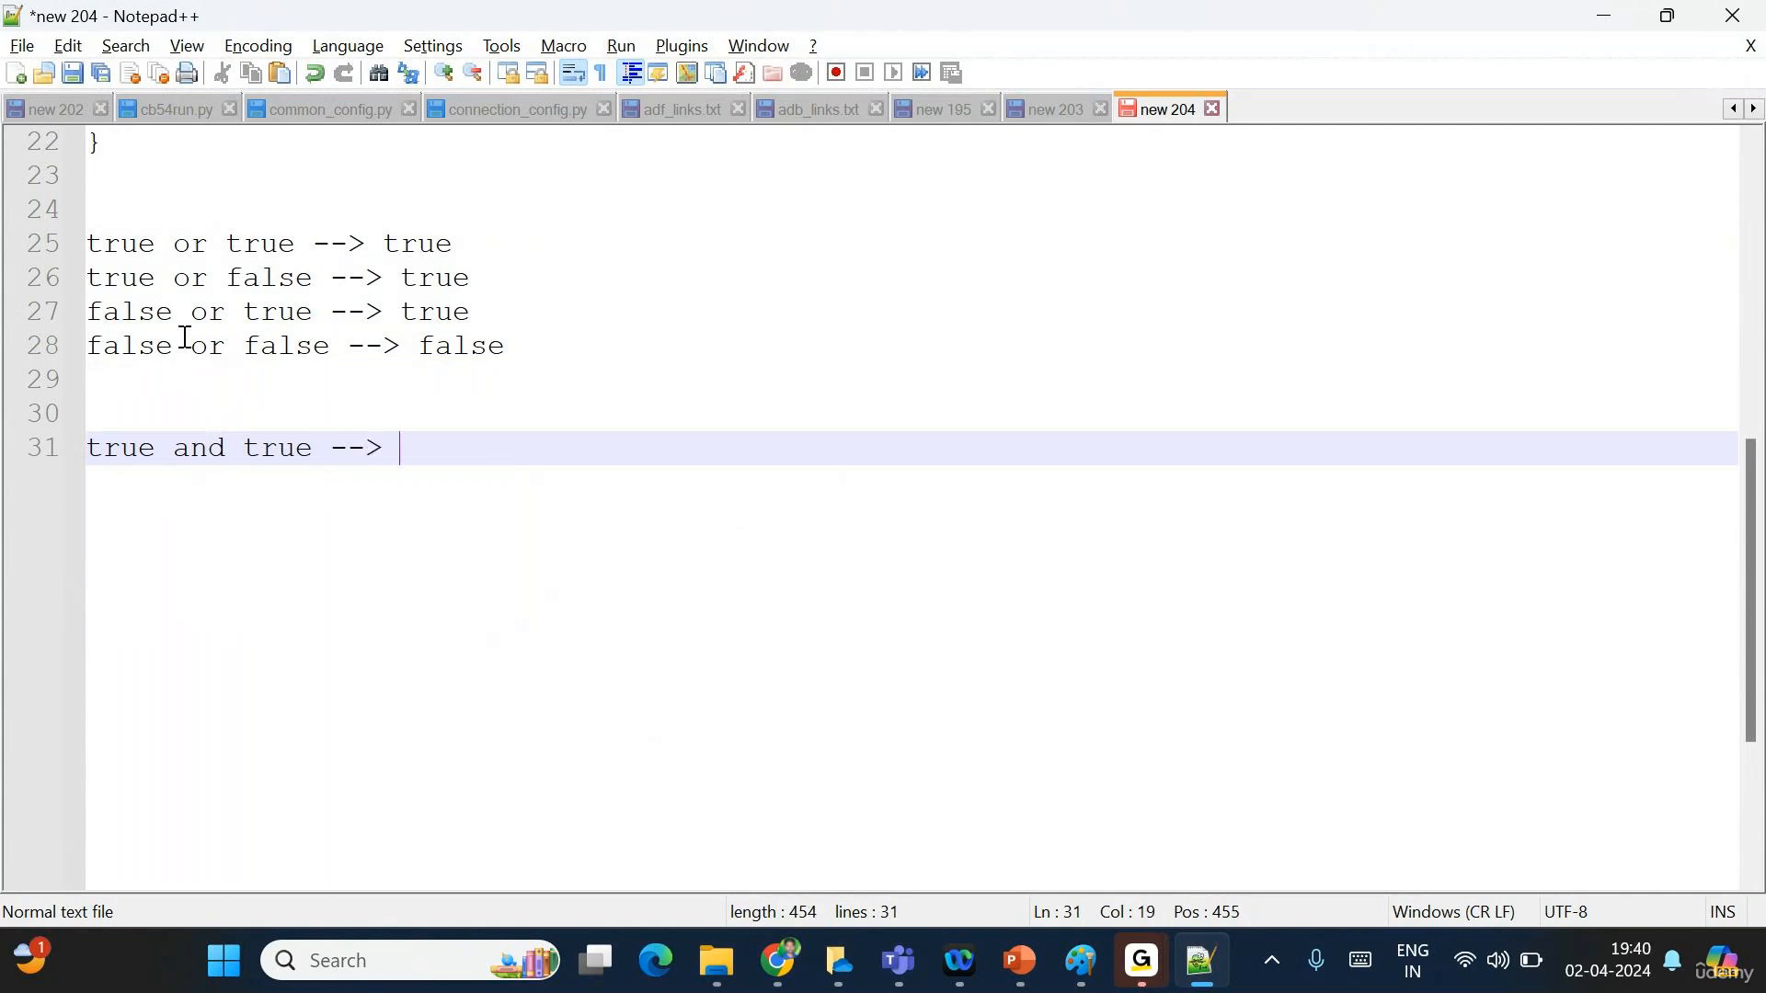
key(Return)
text(tru)
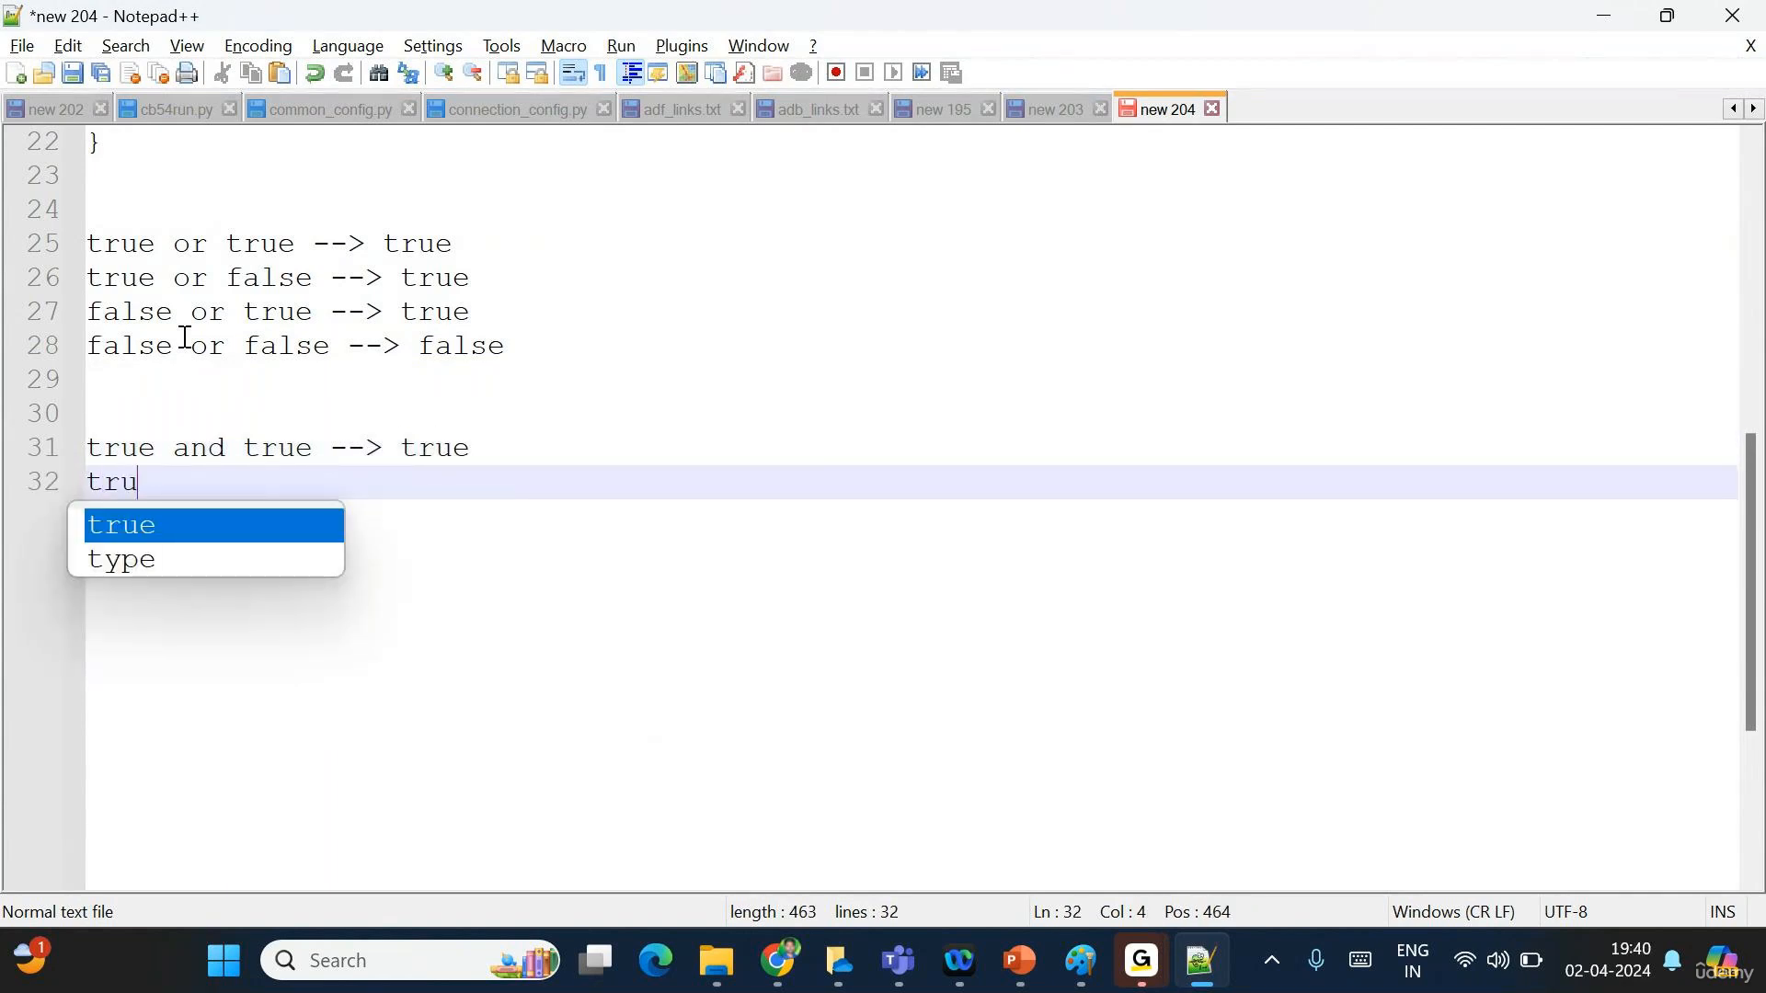
text(e and fa)
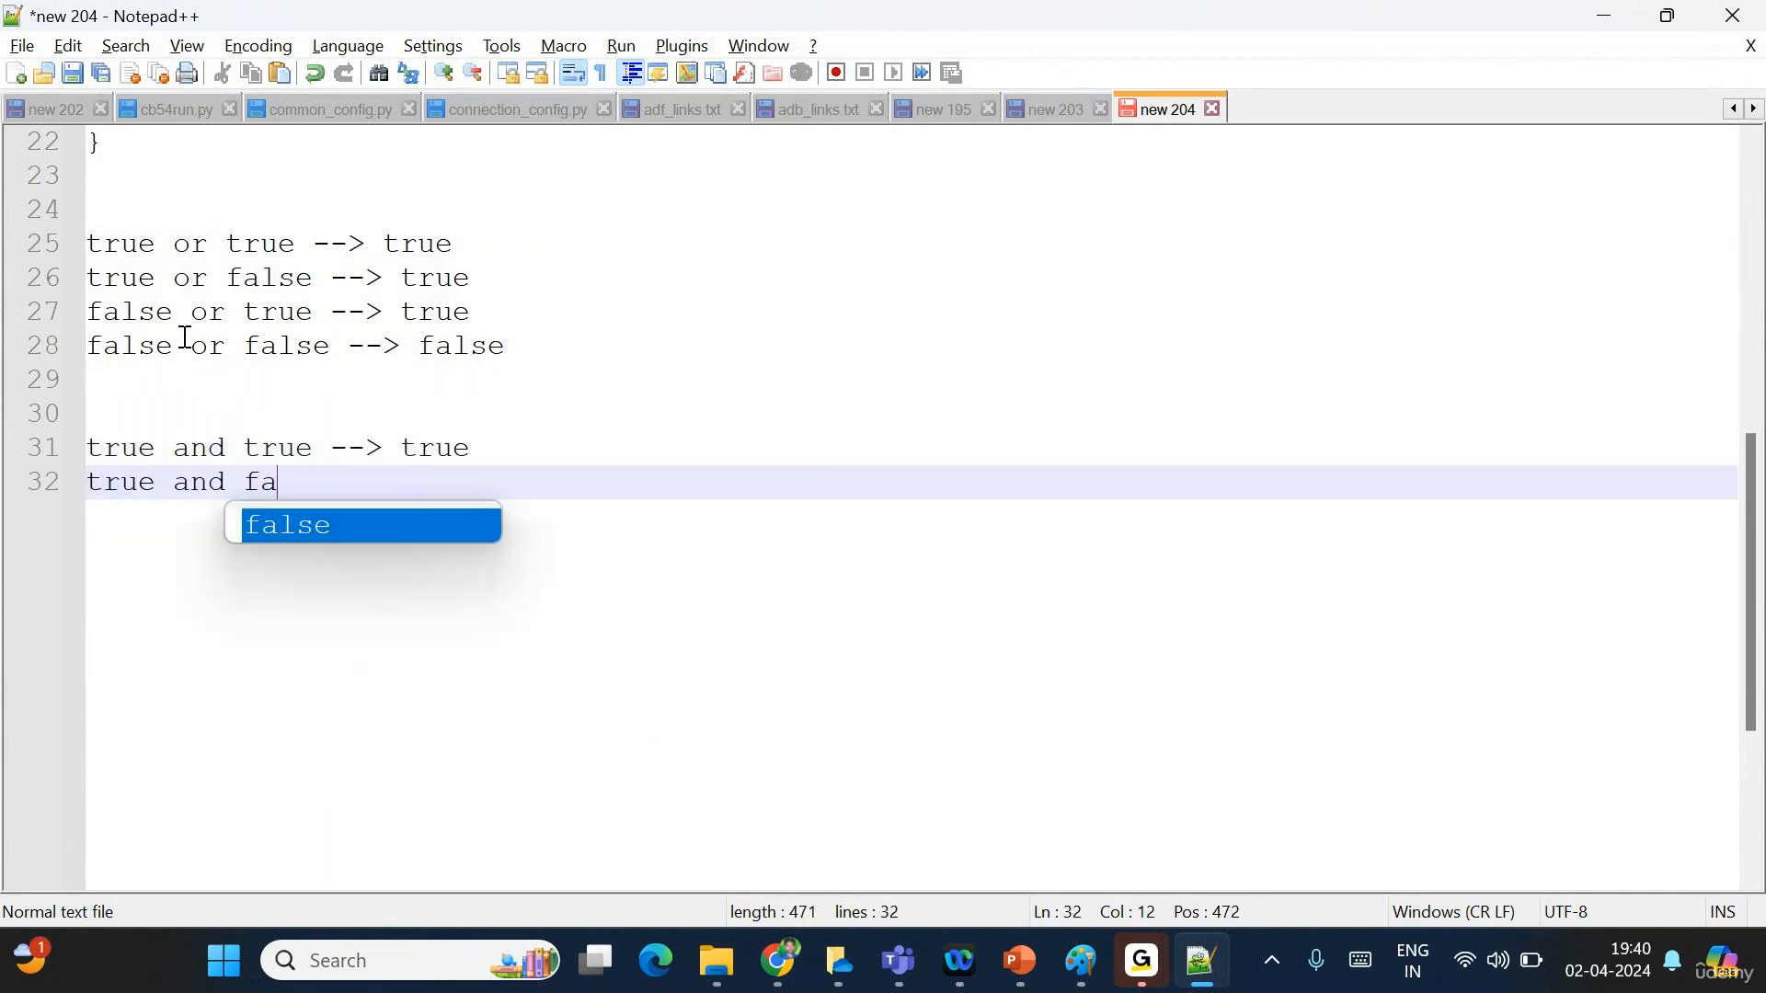
text(lse --> false)
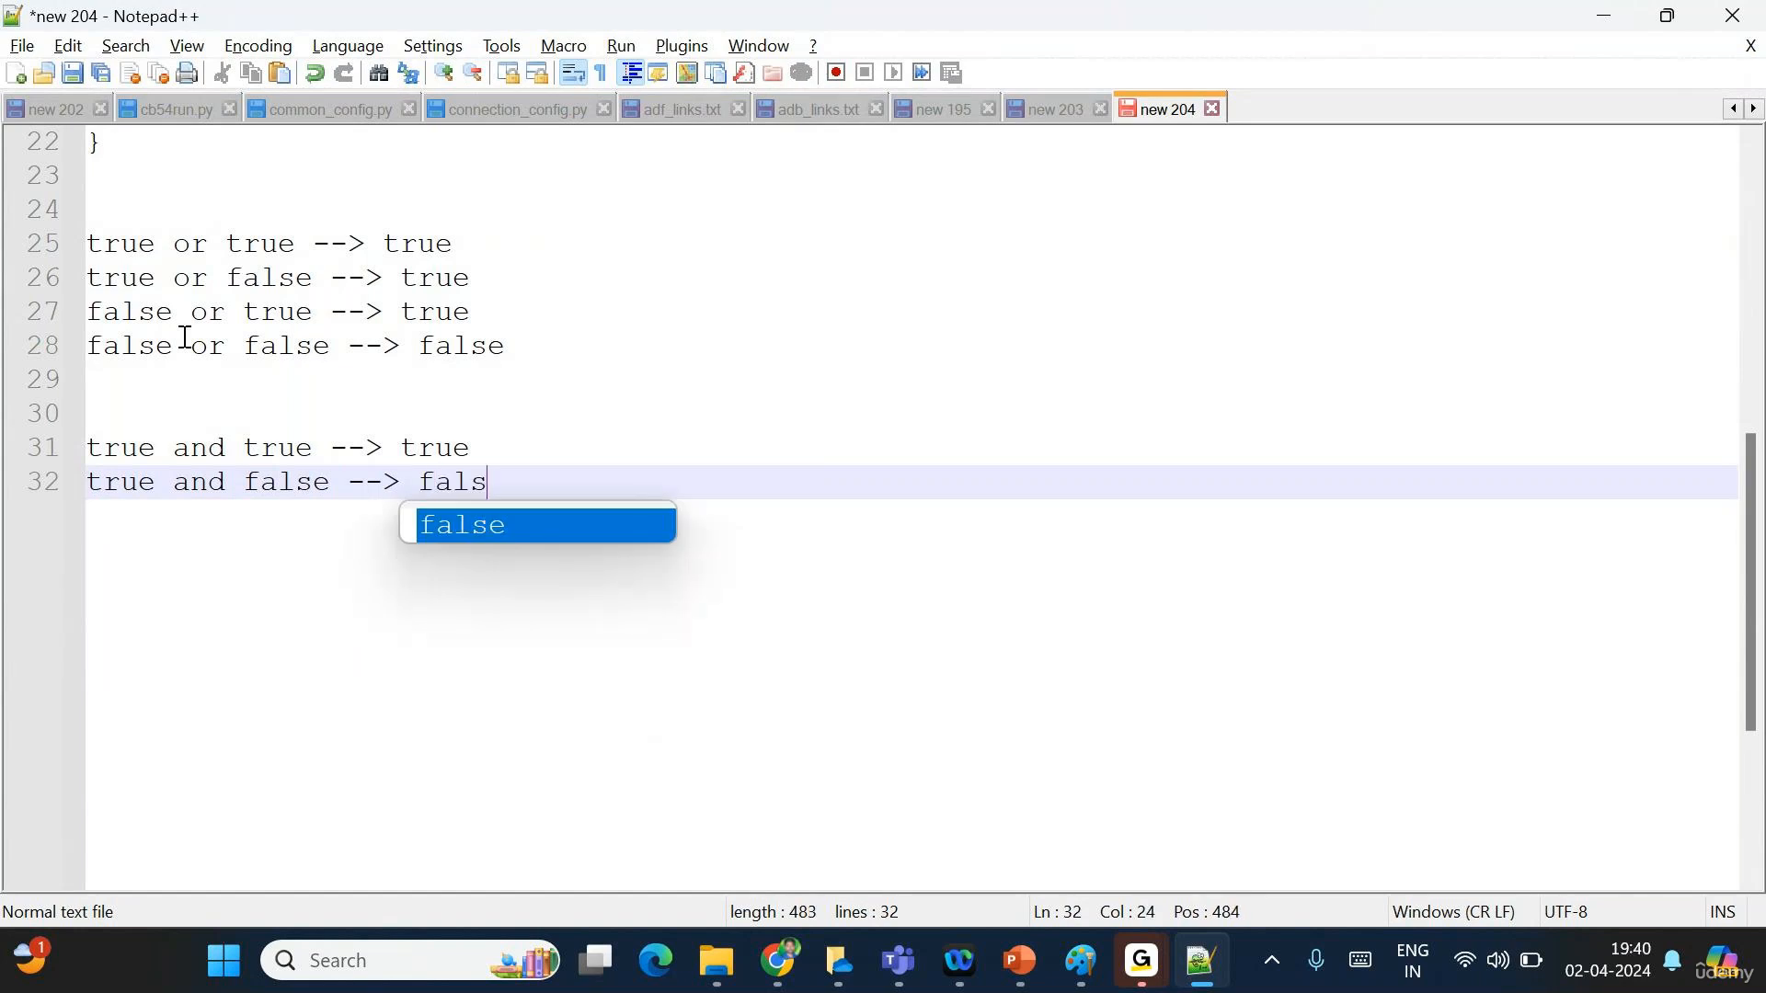
Complete the AND truth table with the lines "false and true --> false" and "false and false --> false".
key(Return)
text(false and )
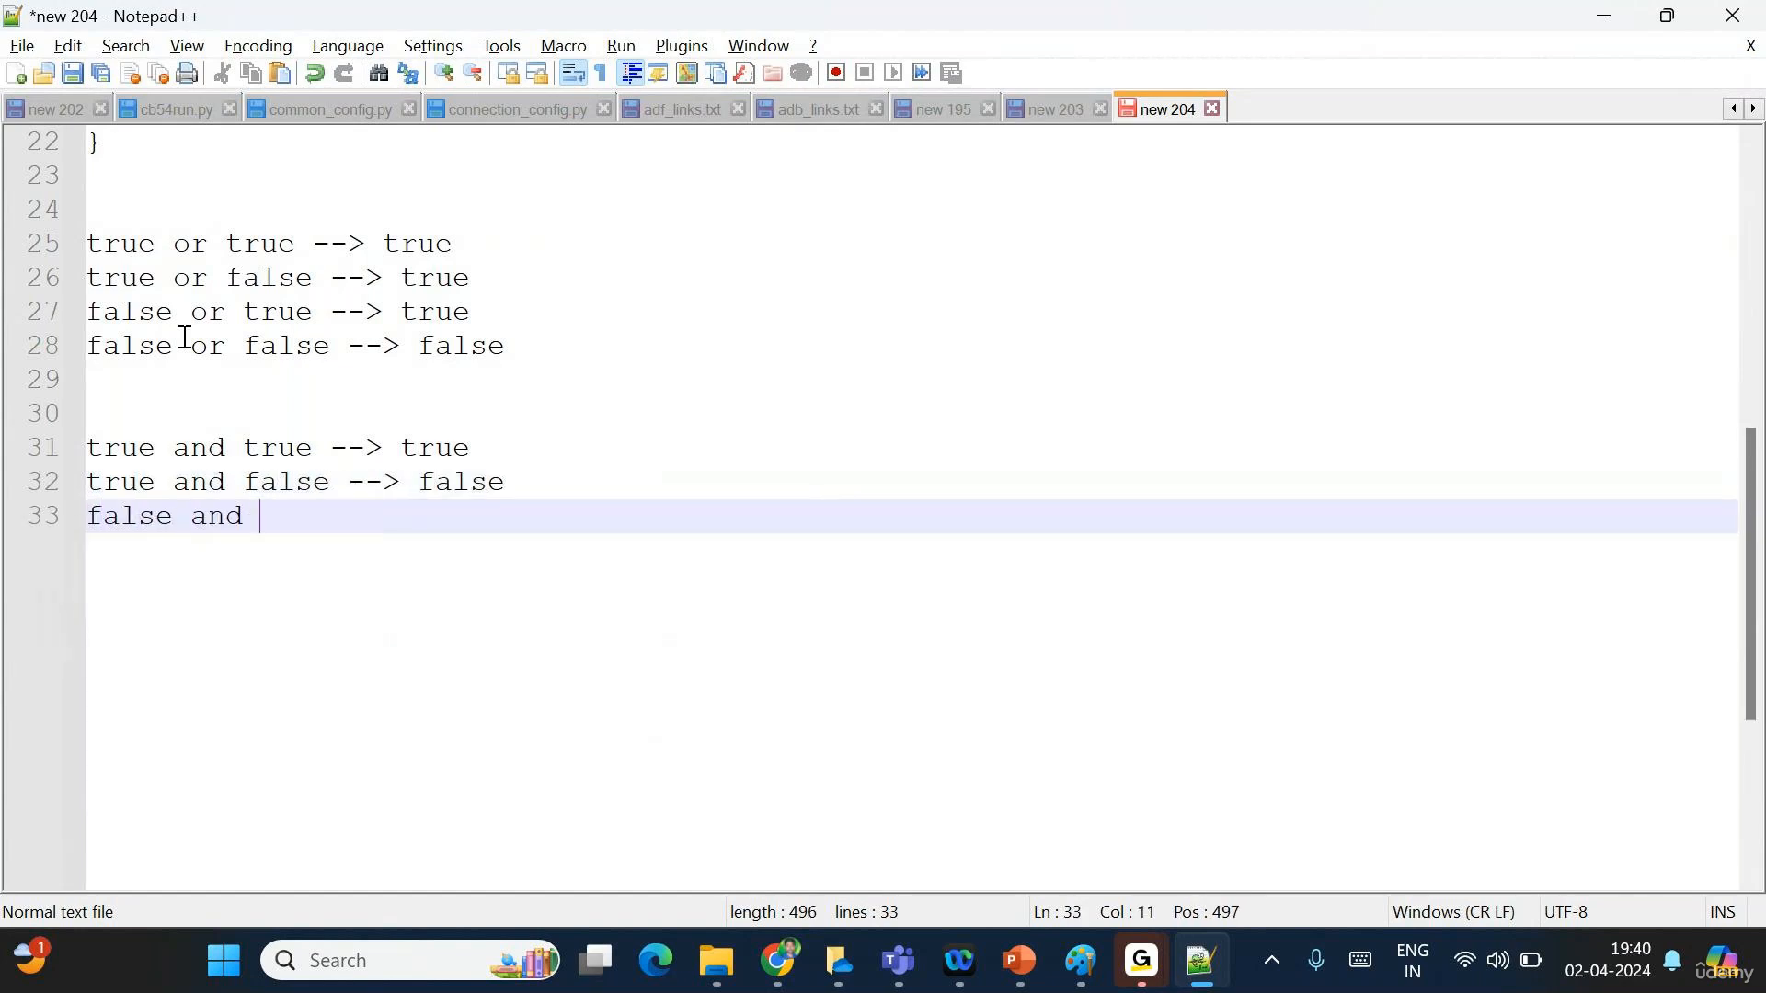
text(true --> false)
key(Return)
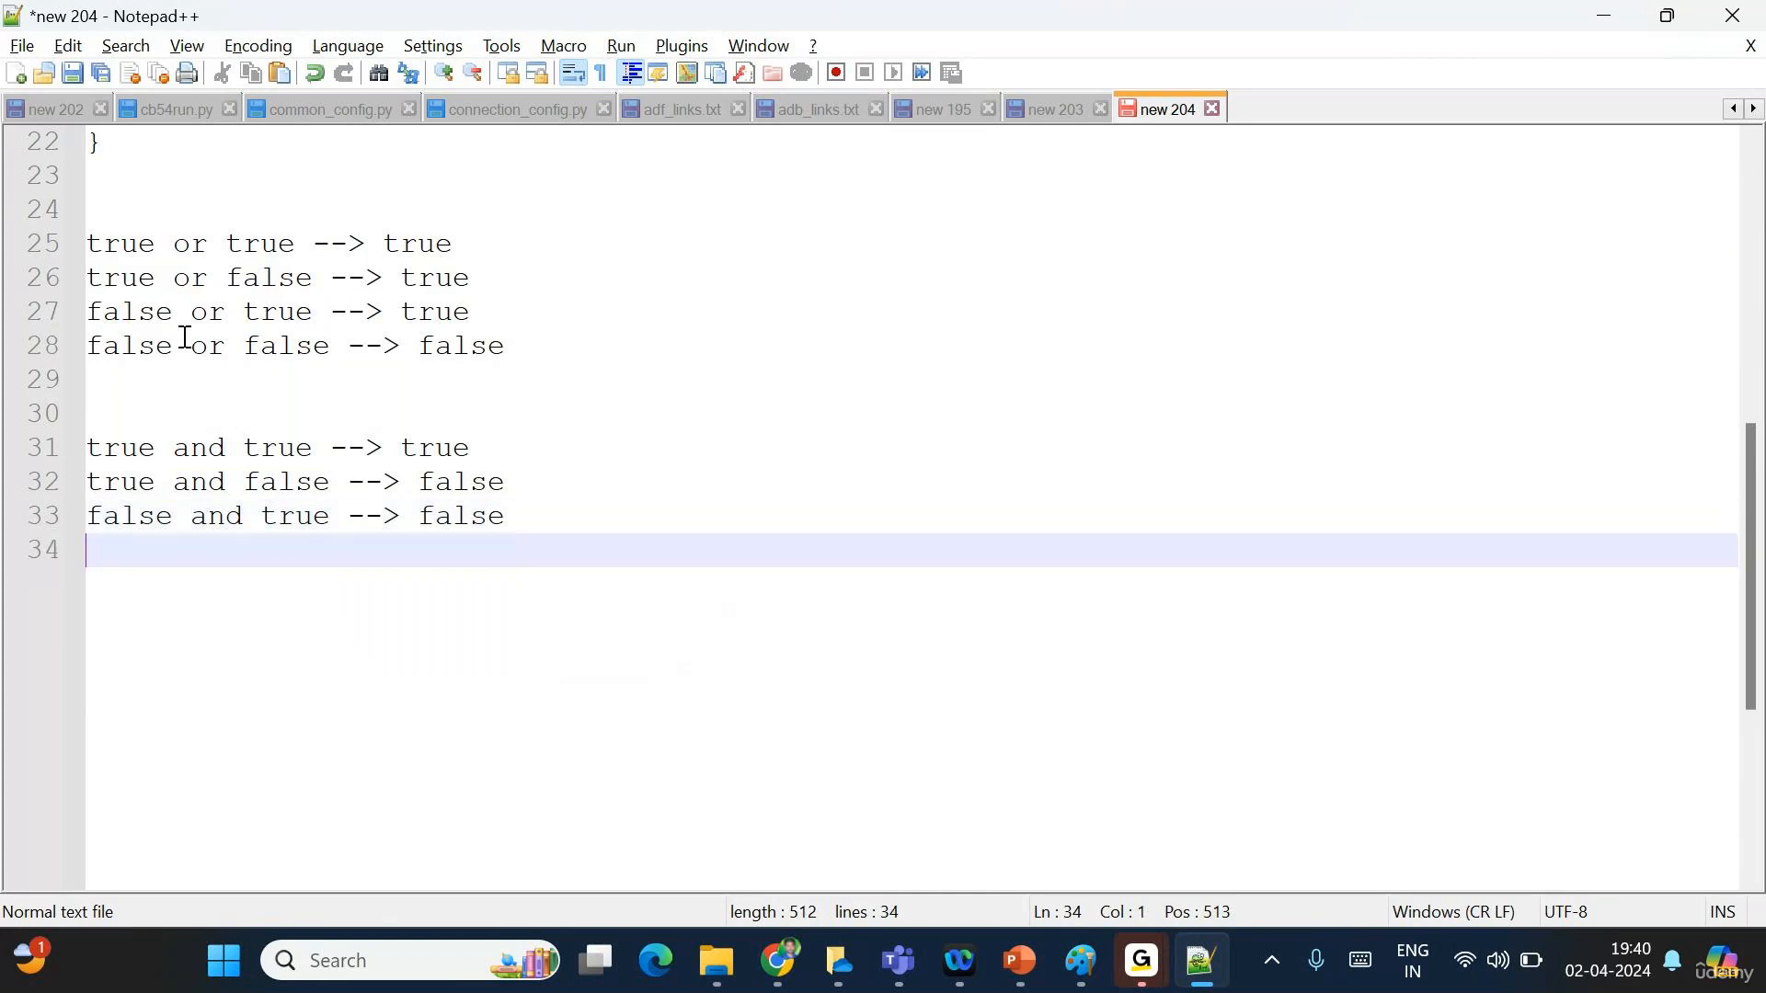
text(false and )
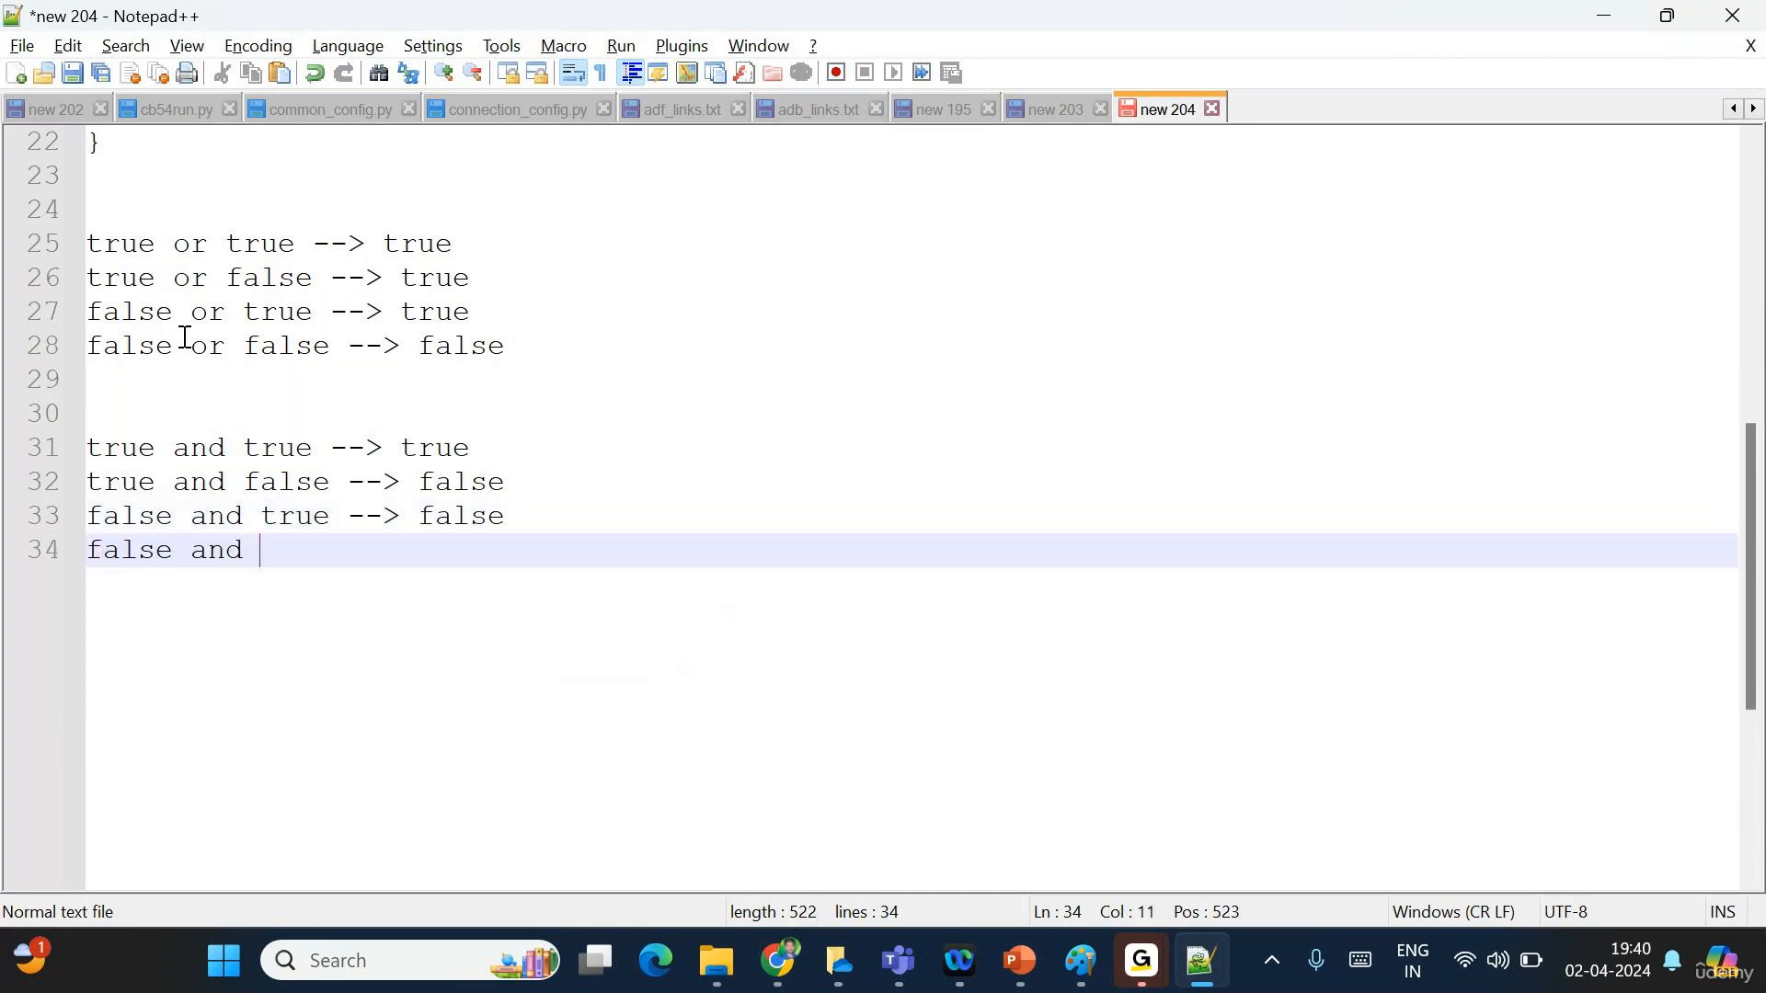
text(false --> false)
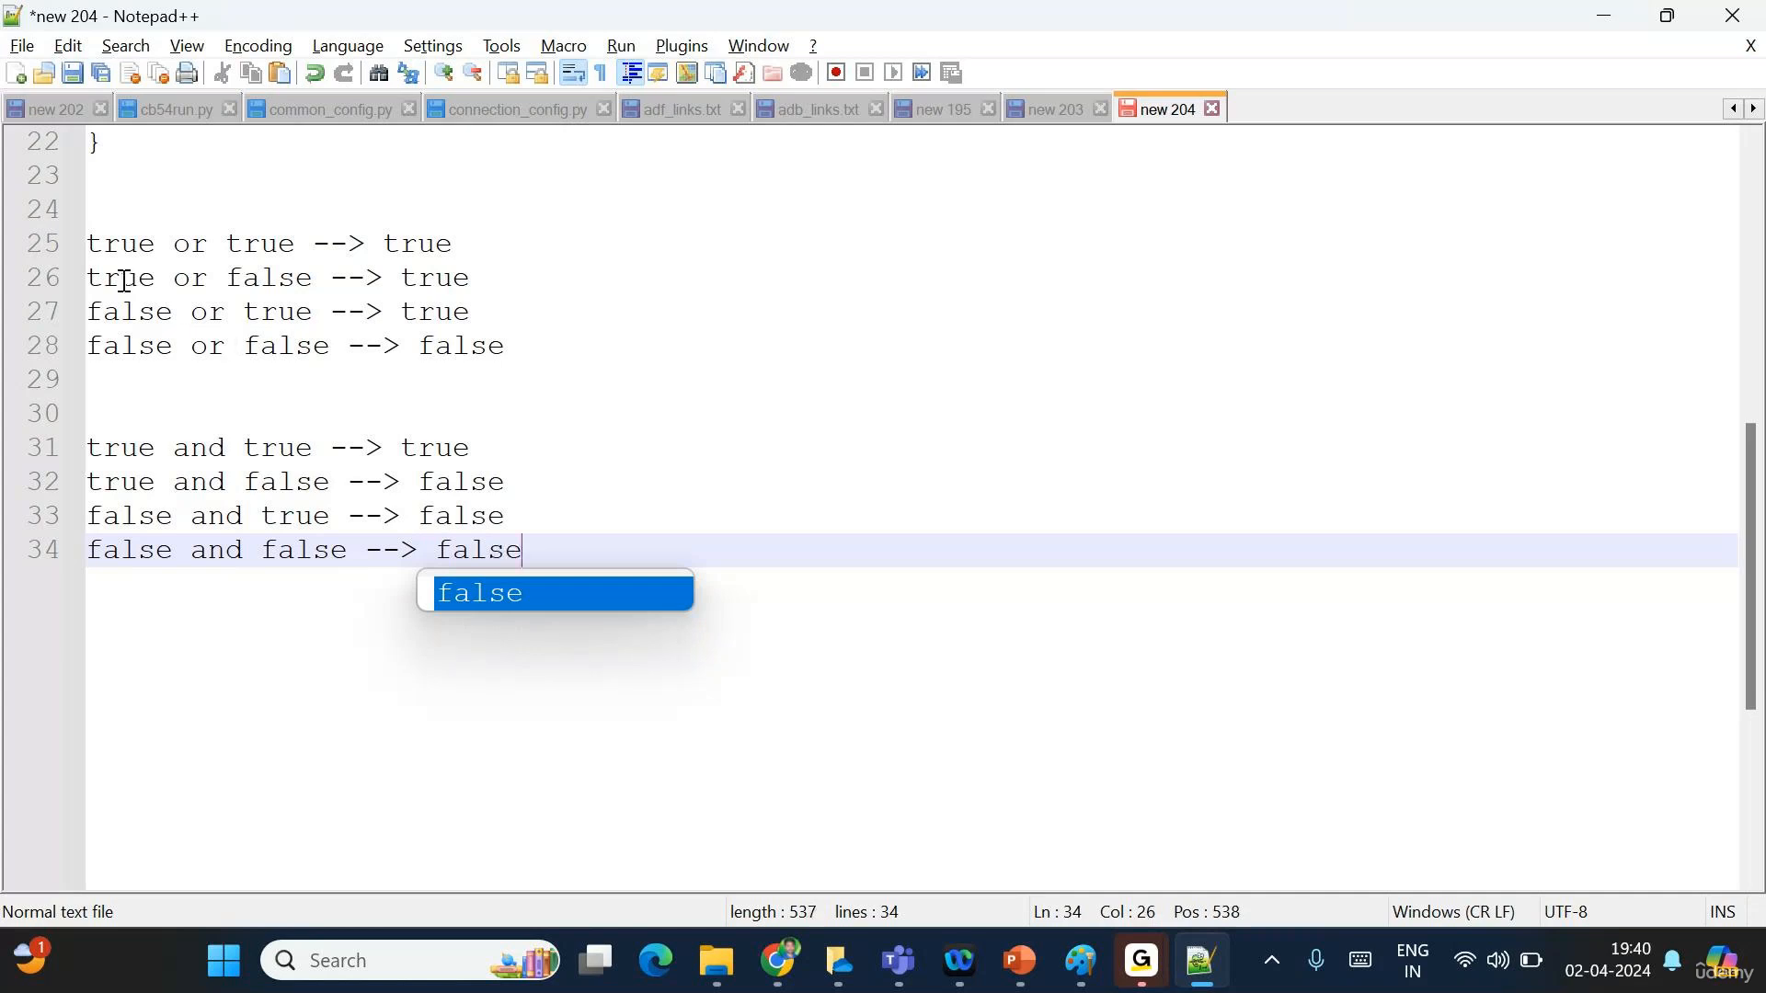
Review the last row of the OR truth table and the first and last rows of the AND truth table in new 204.
drag(562, 345, 80, 346)
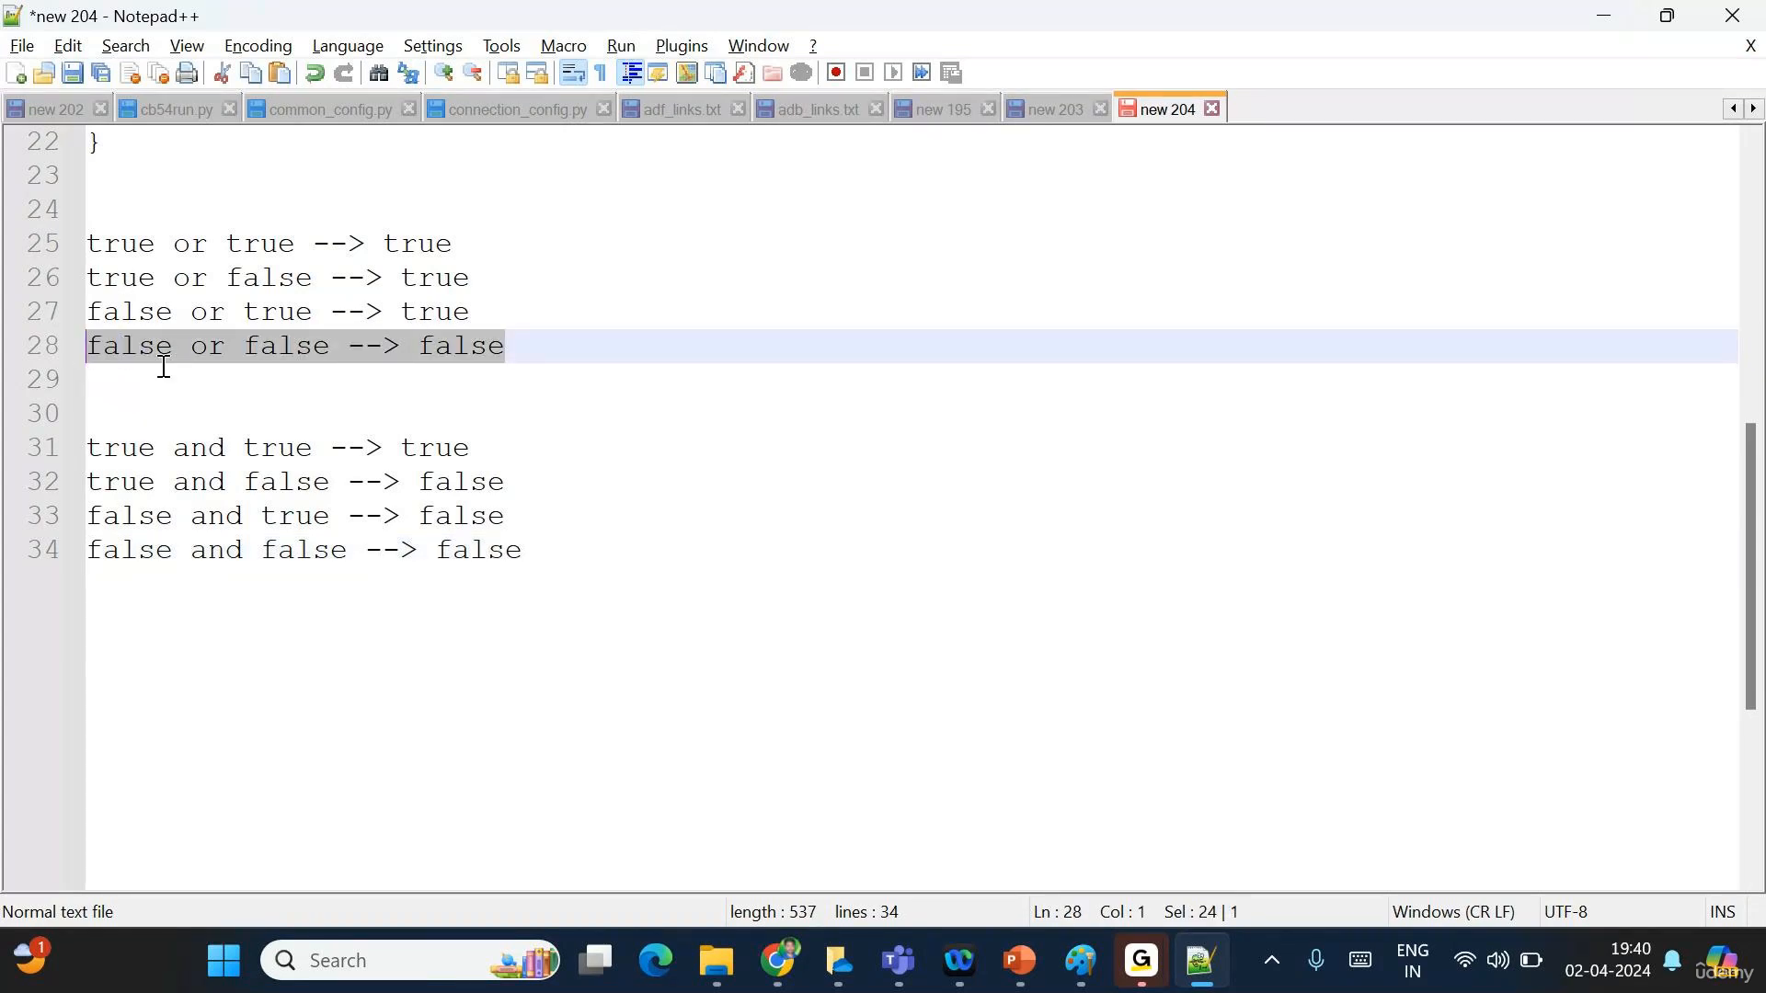
click(205, 395)
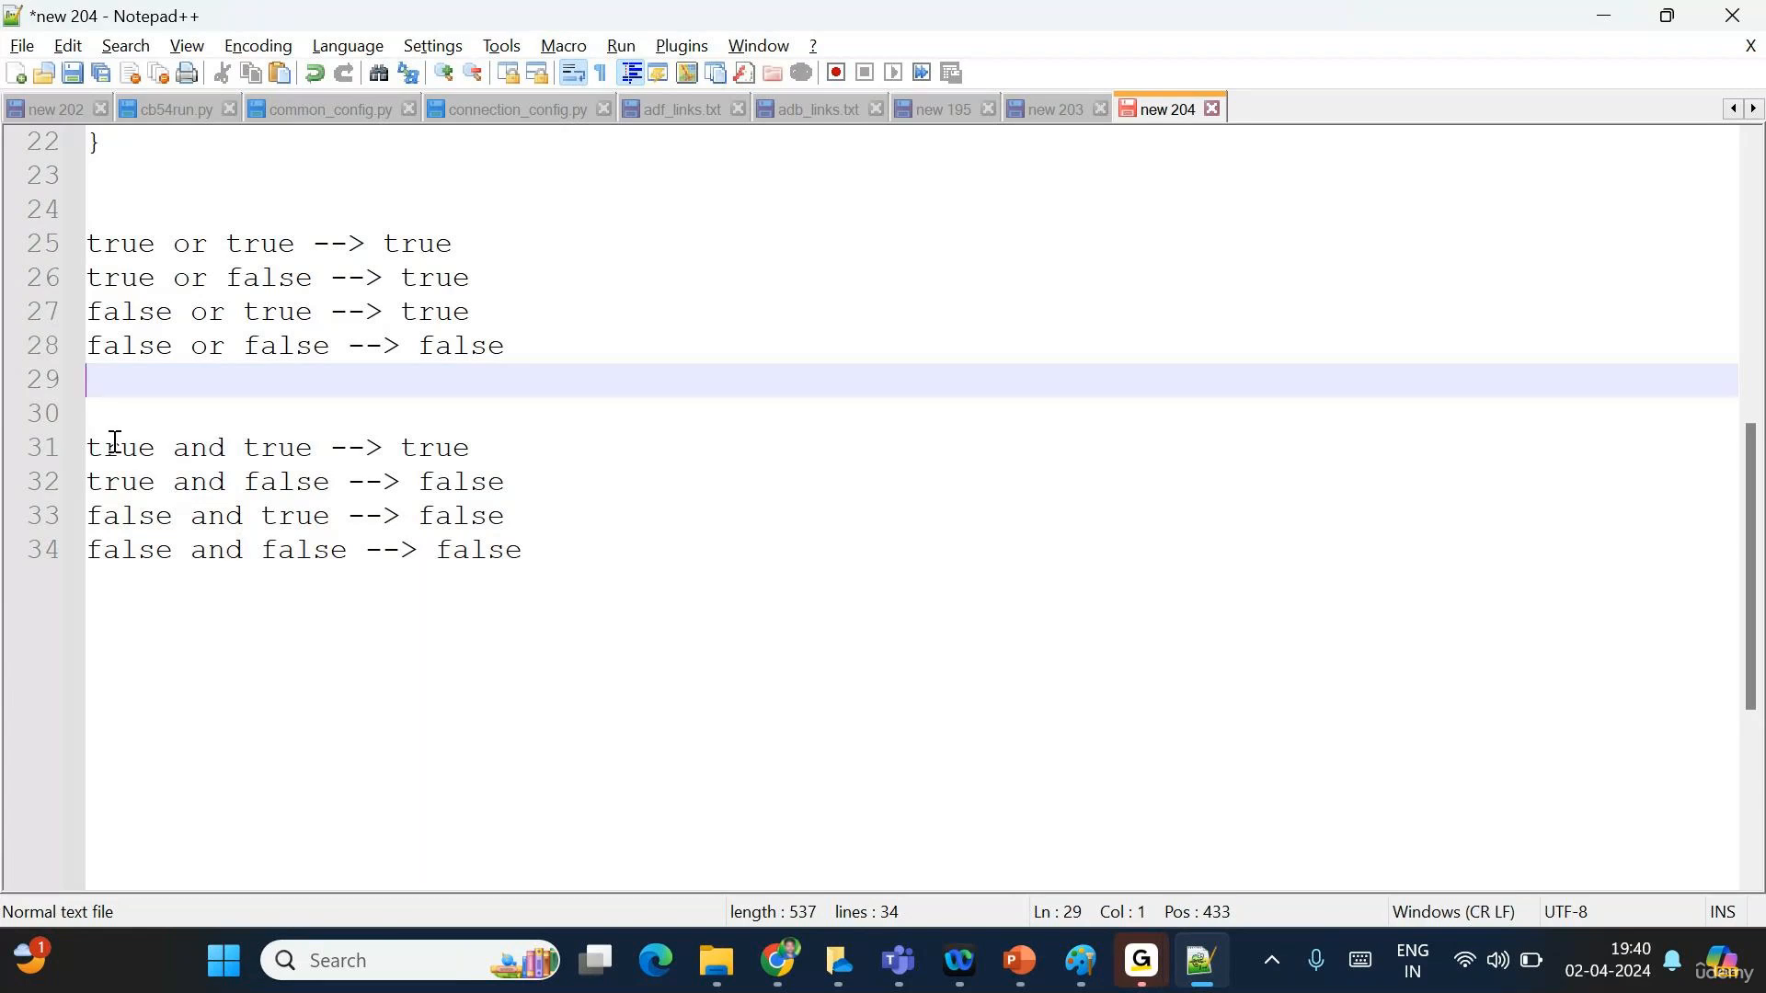
double_click(118, 448)
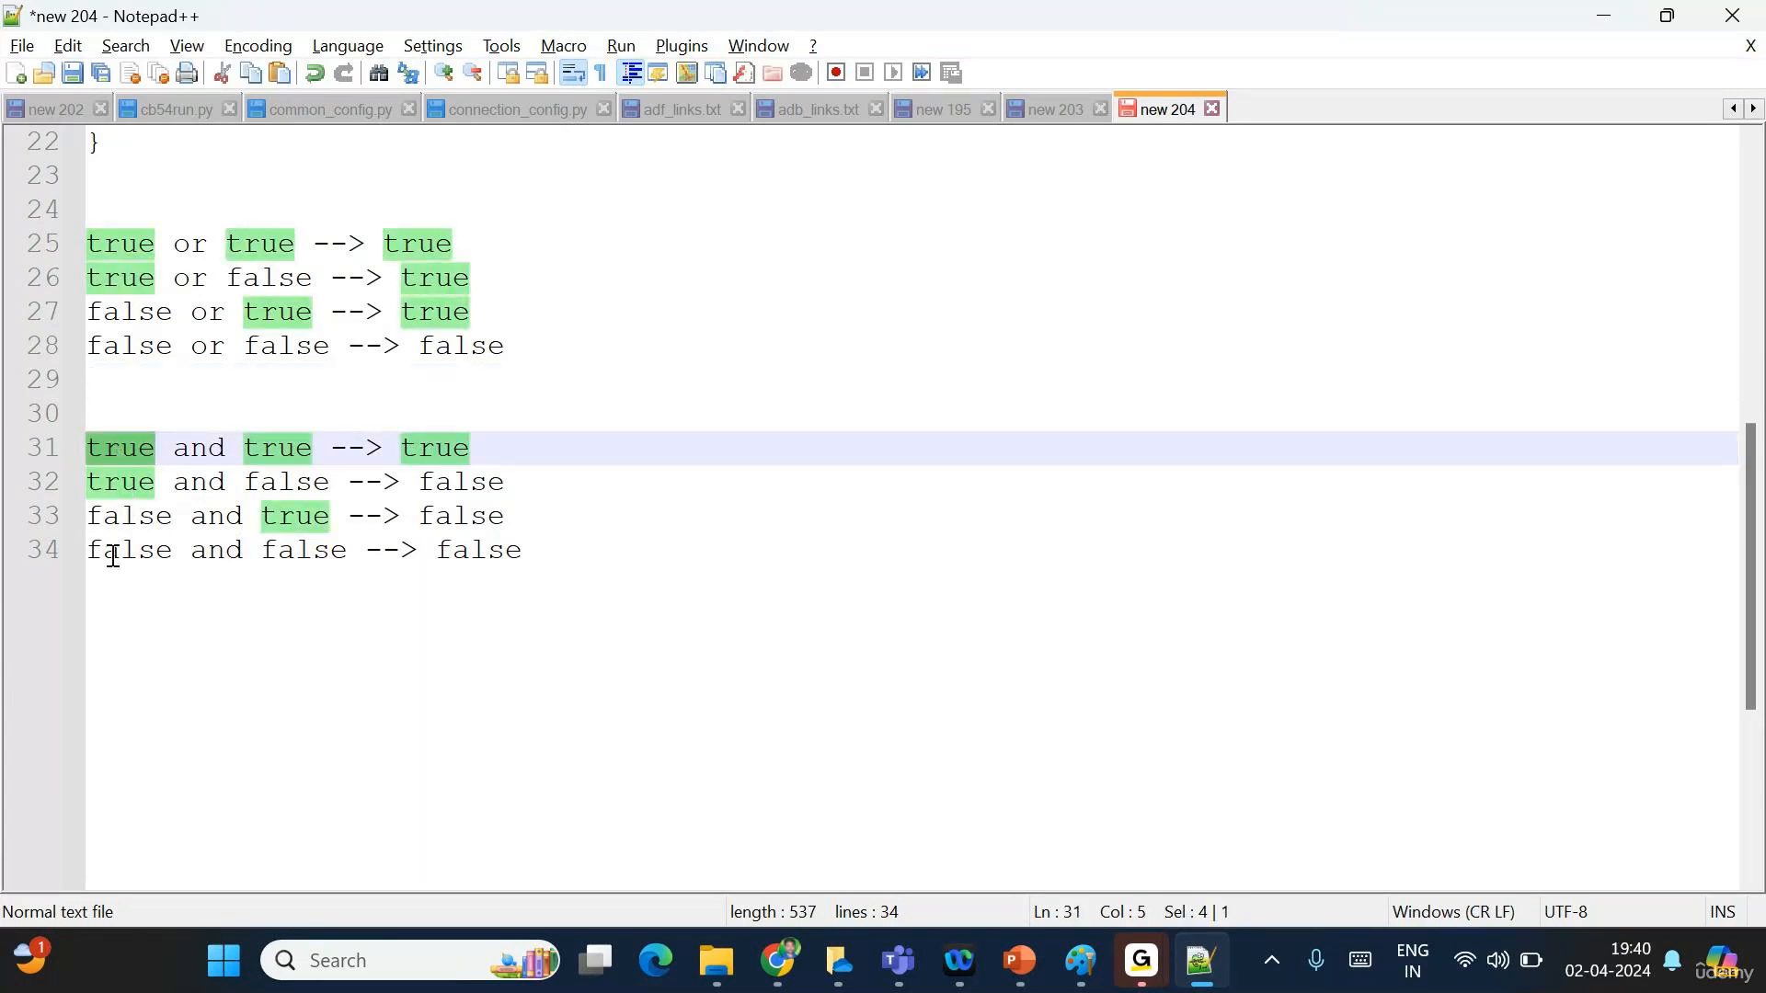
double_click(111, 550)
double_click(307, 559)
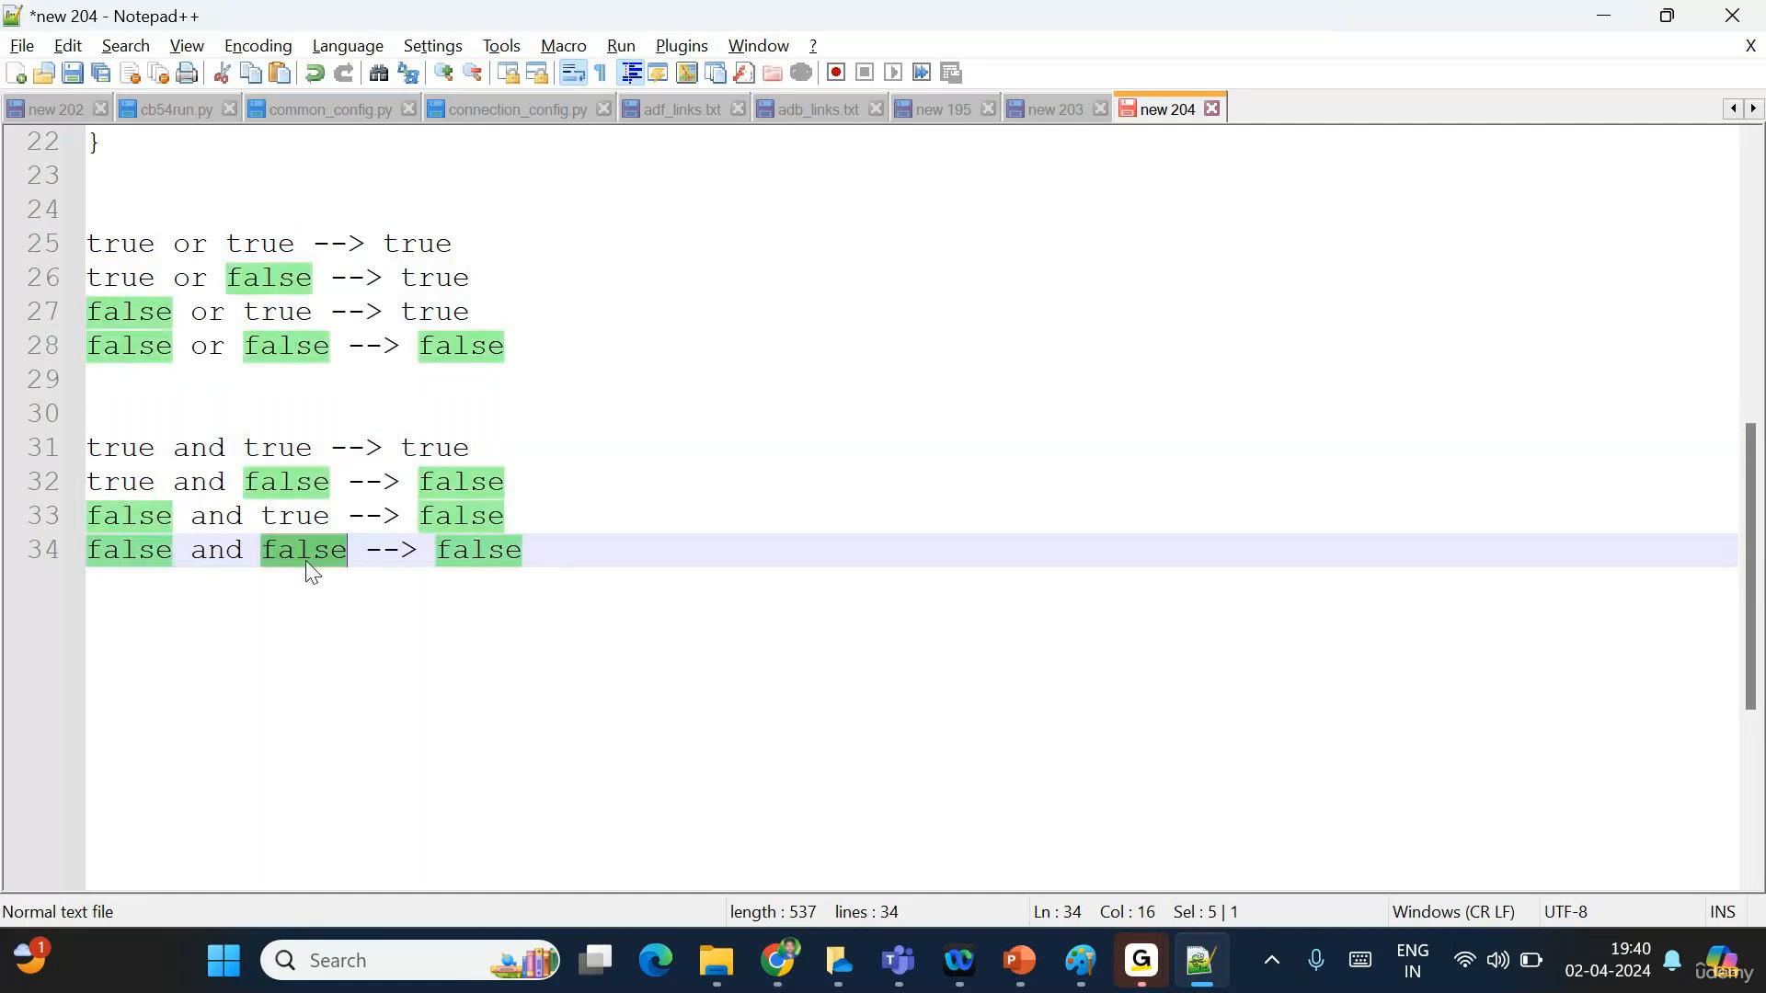
click(554, 560)
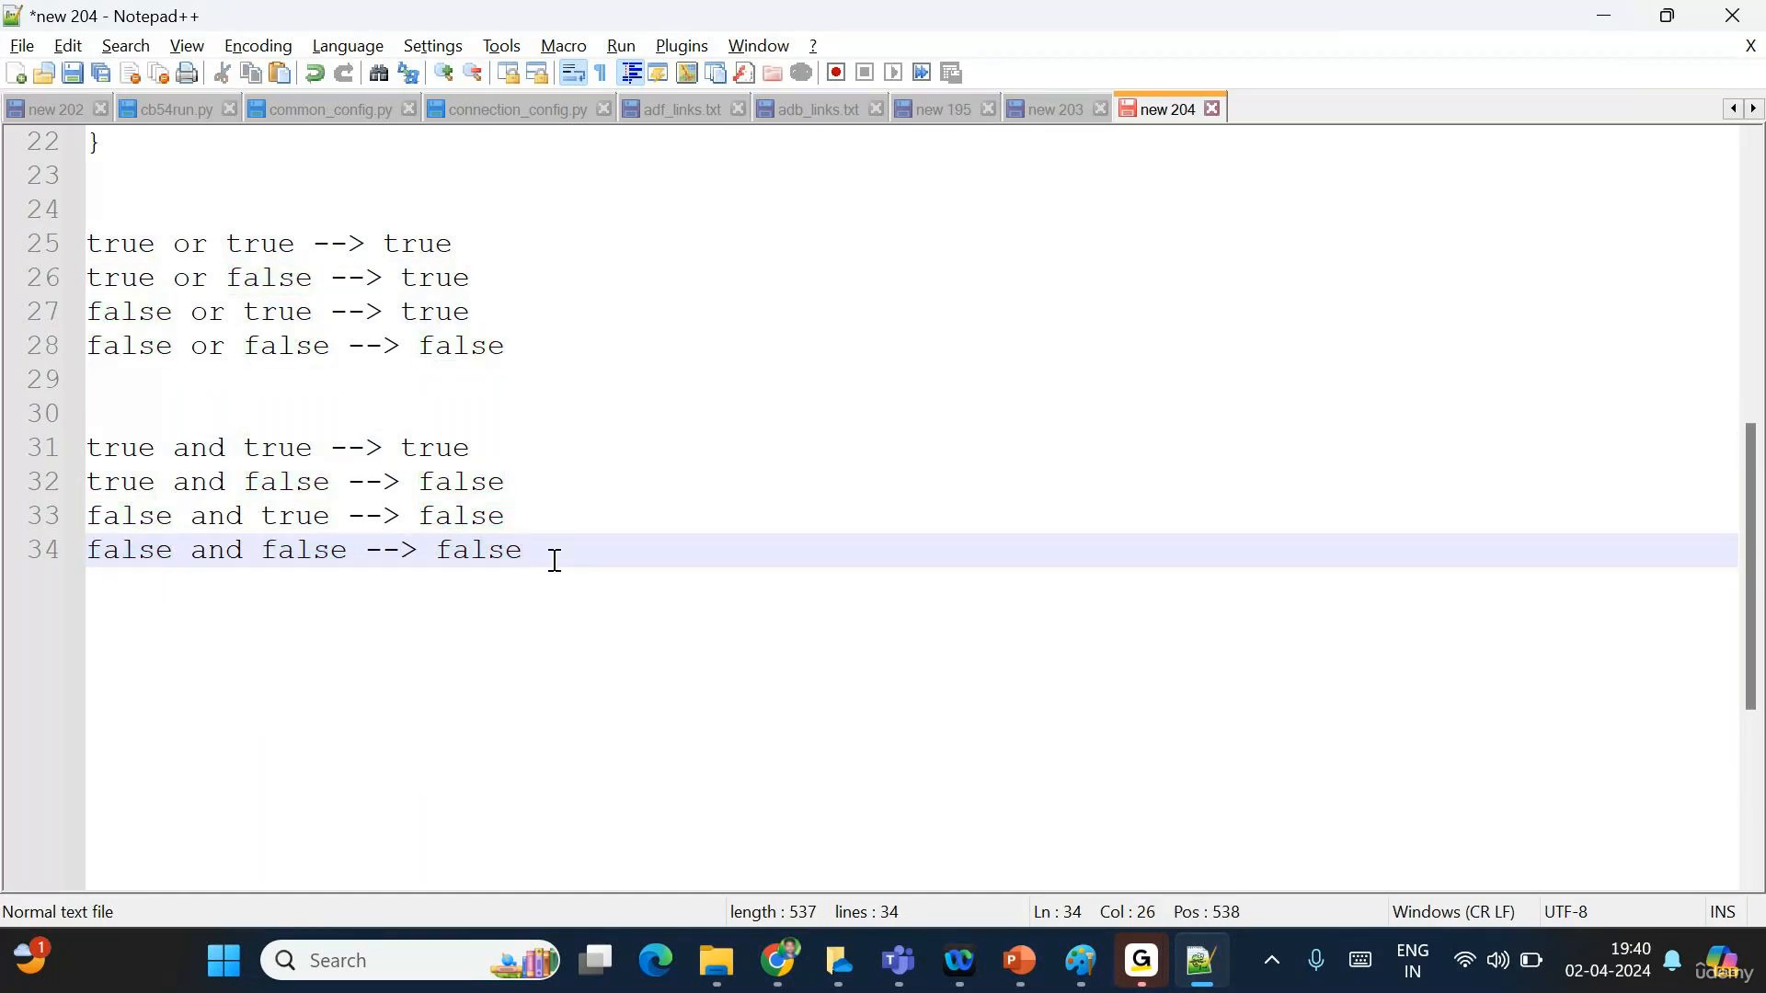
key(shift+Home)
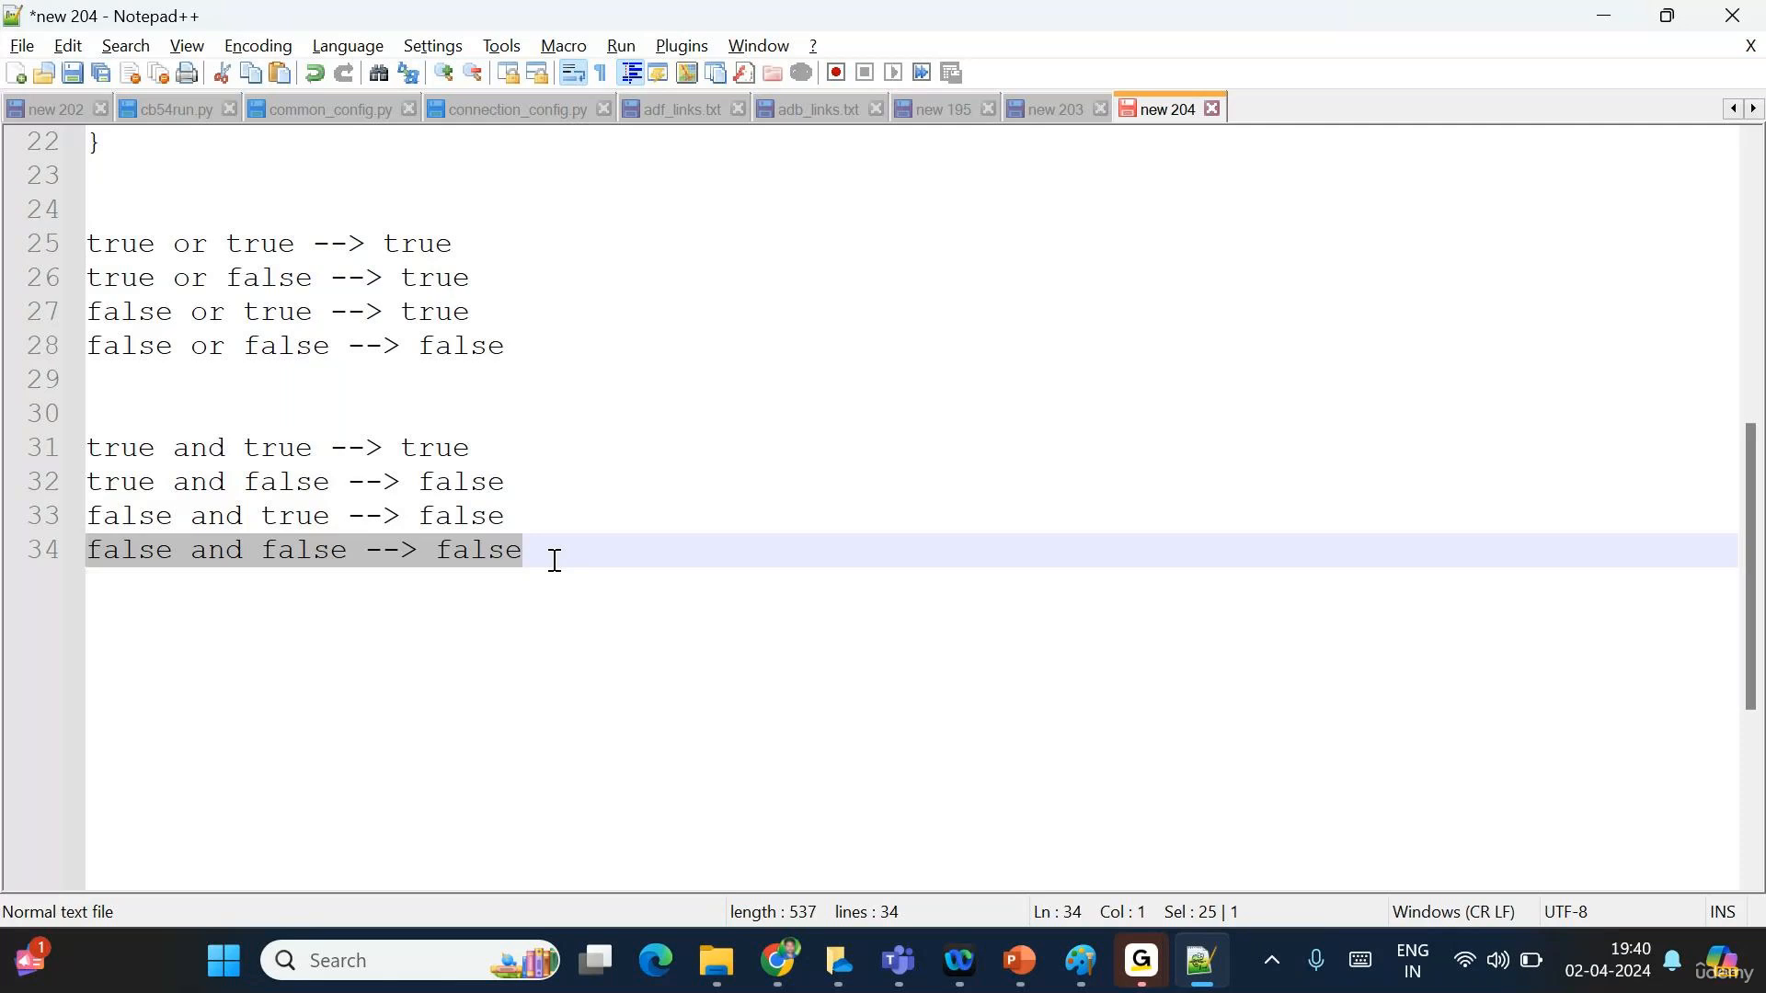
click(554, 561)
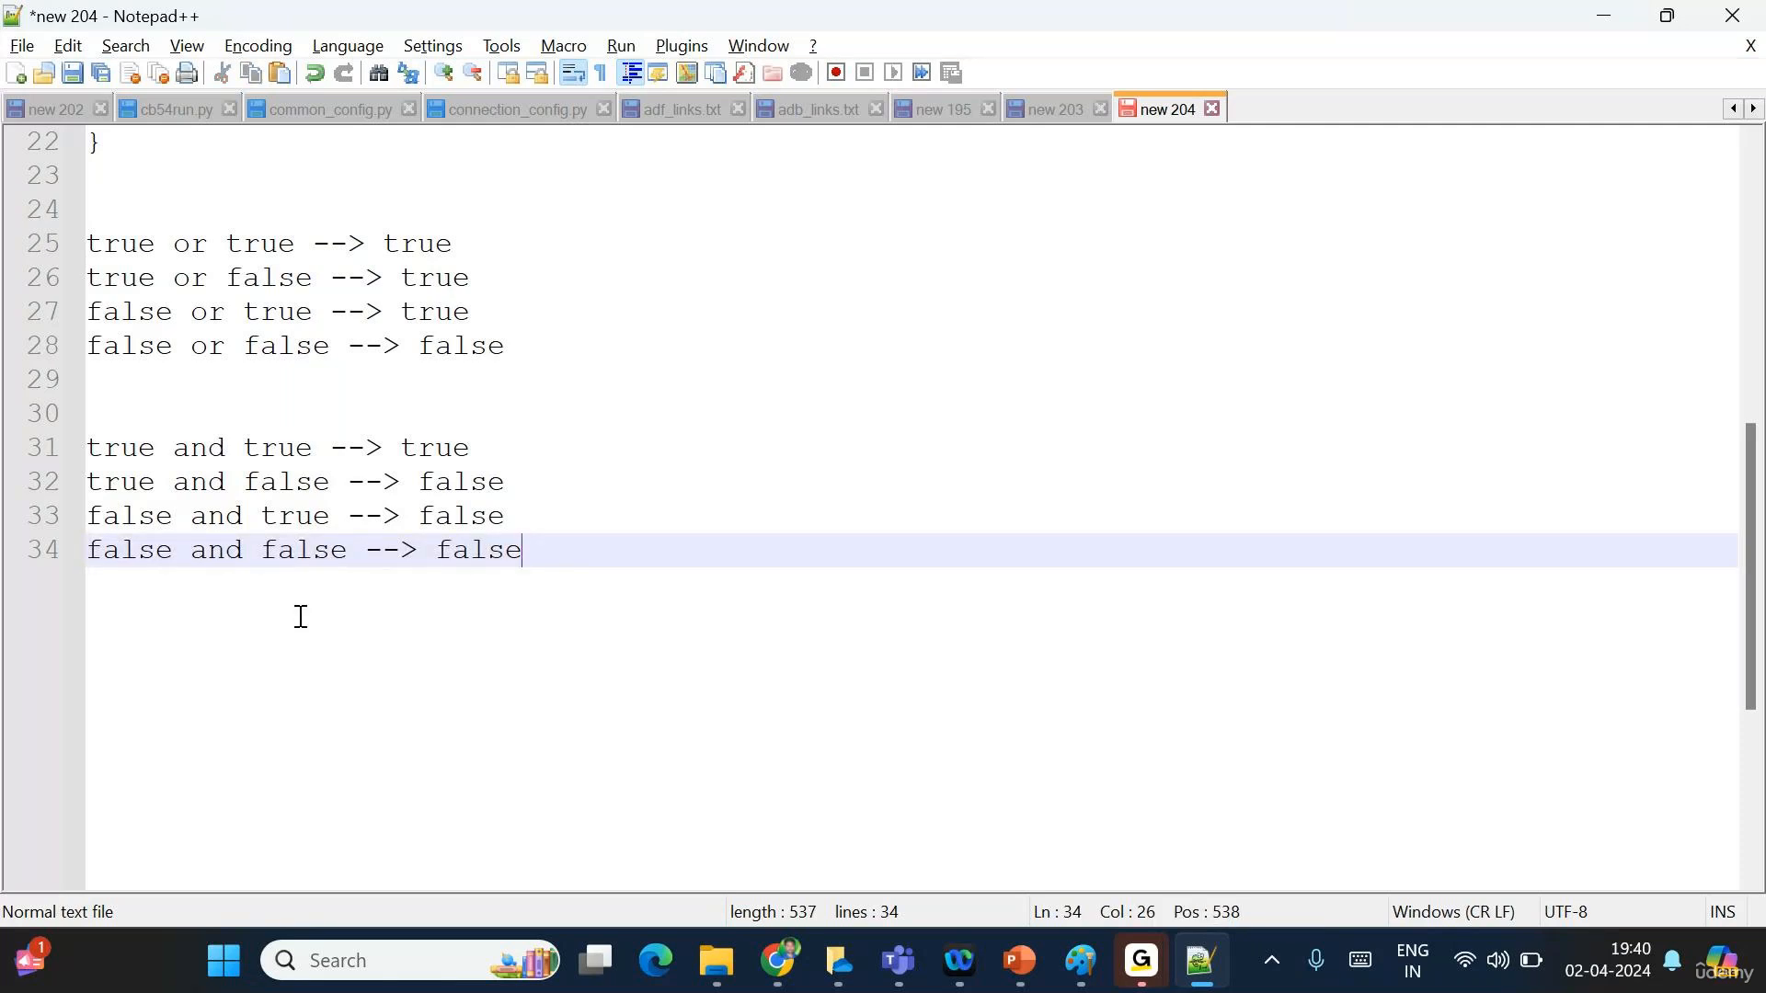
double_click(131, 449)
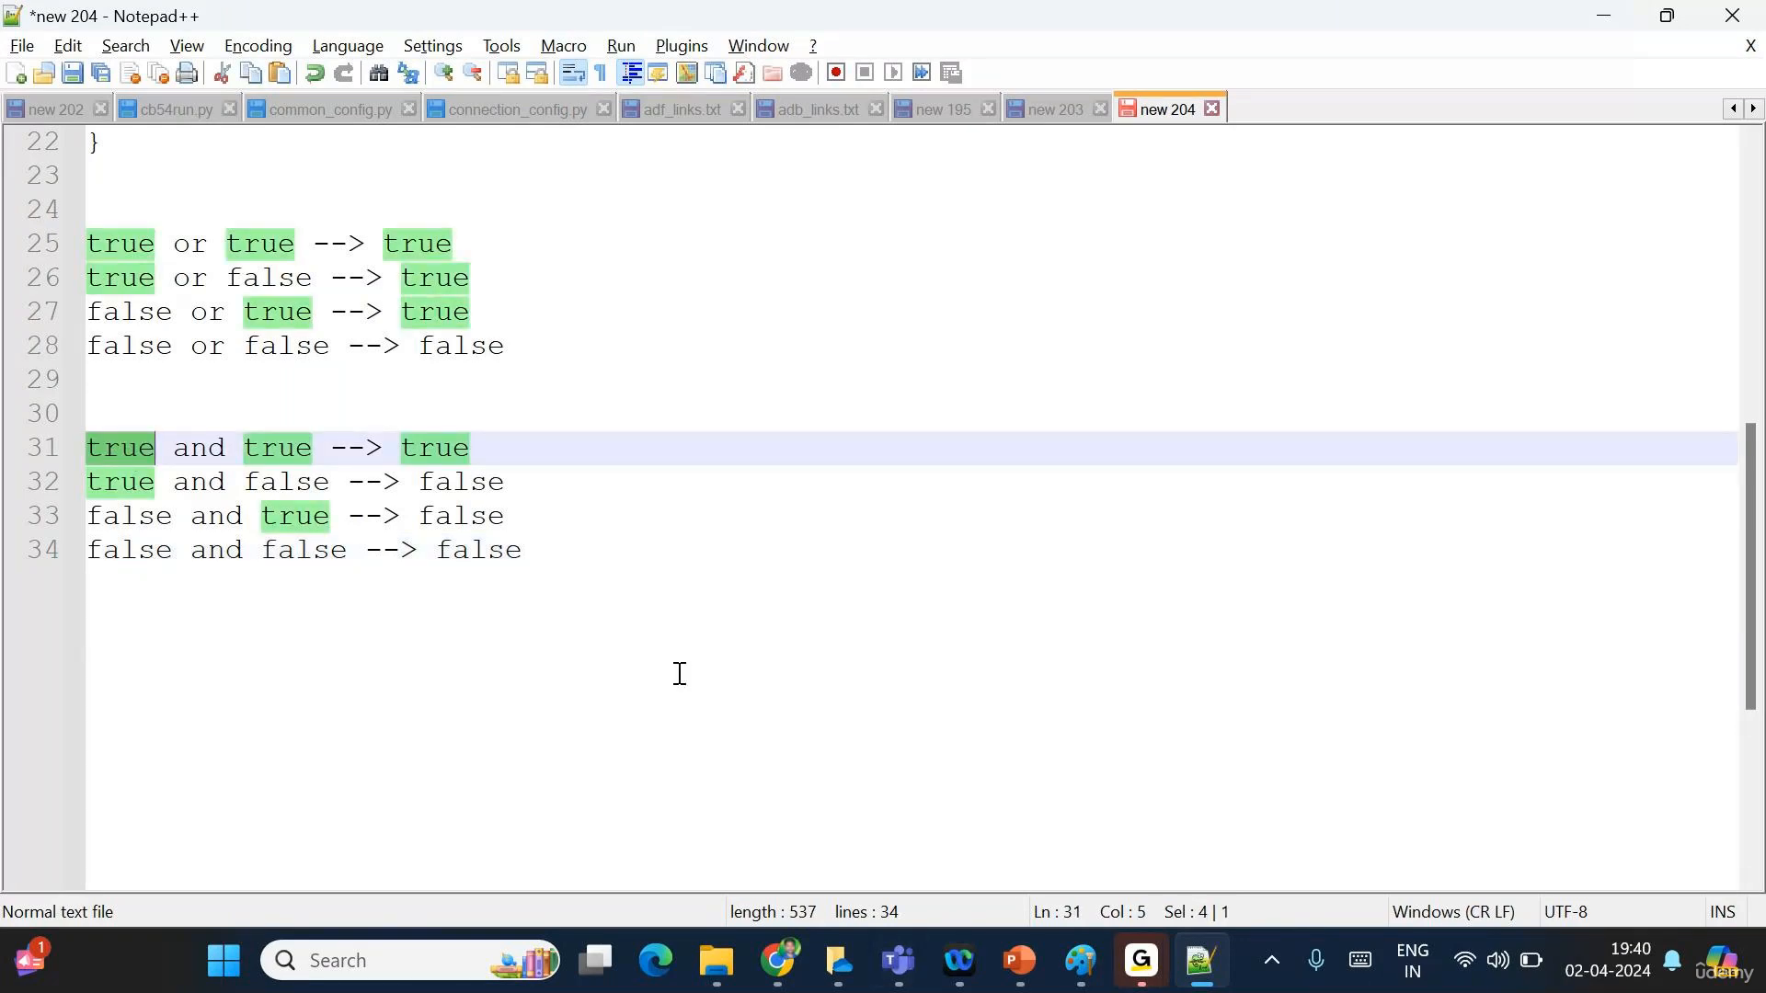
Check the not(startswith()) condition in Chrome's expression builder, and return to Notepad++ to compare it with the last two AND truth table rows.
click(777, 961)
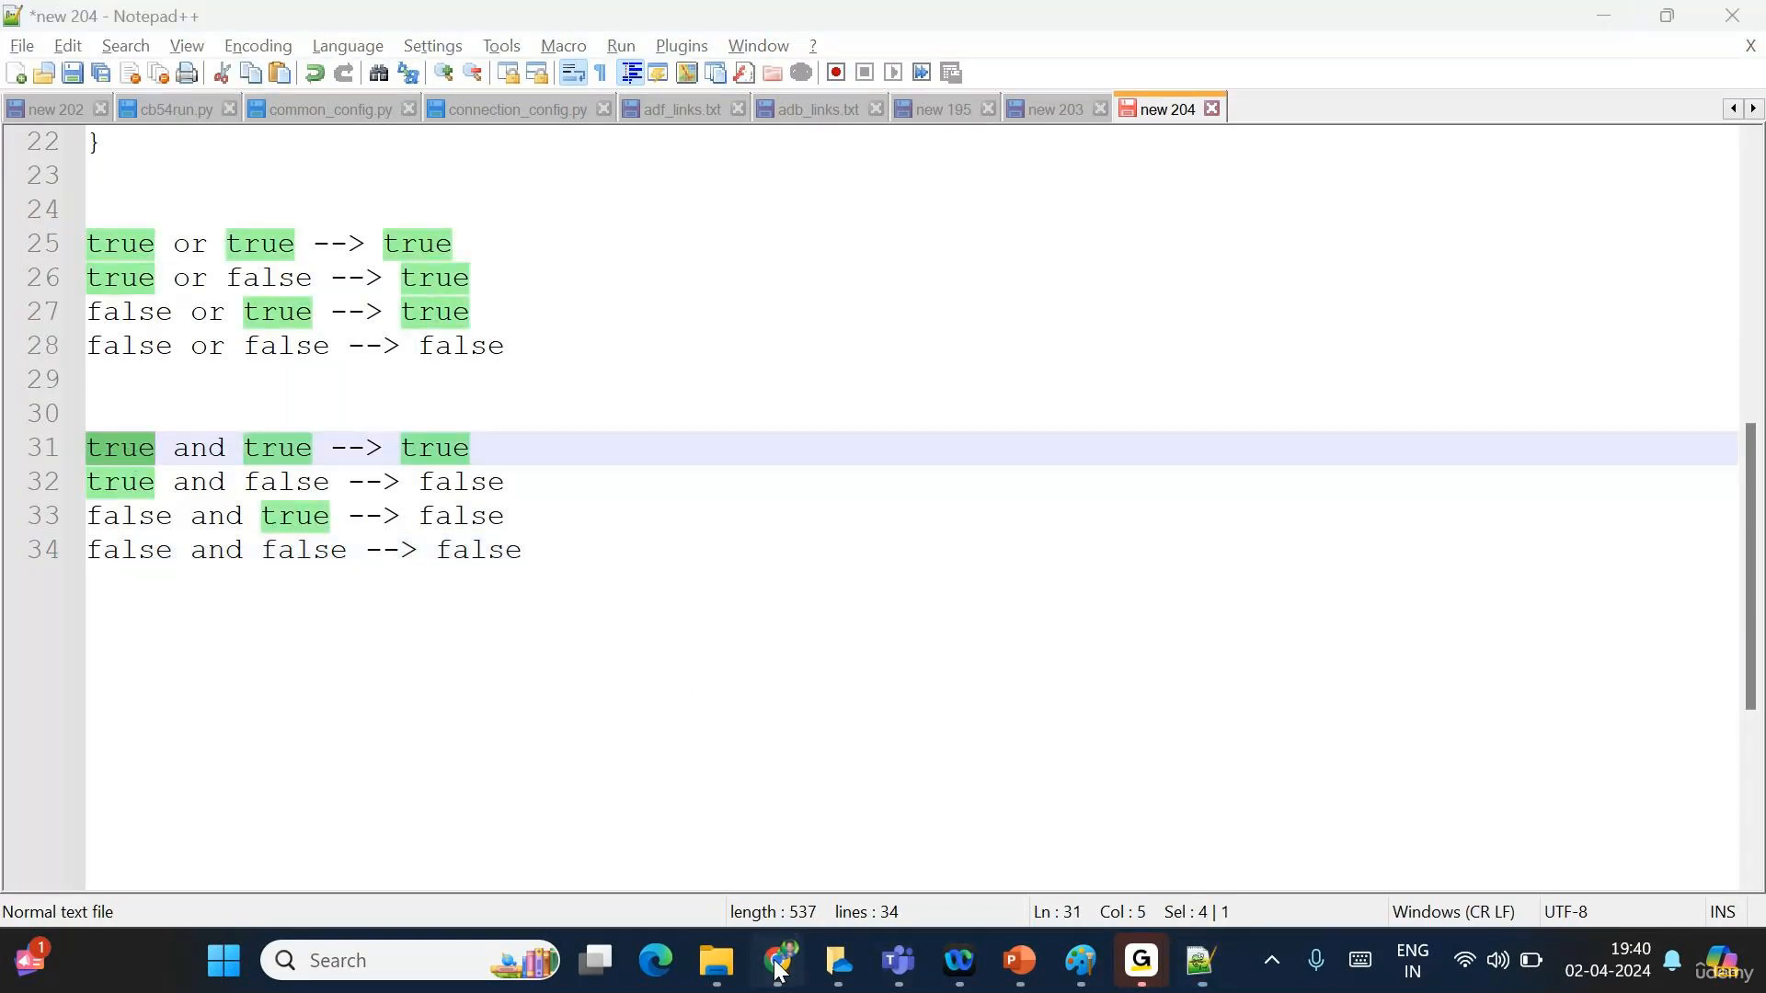
drag(1013, 324, 1331, 327)
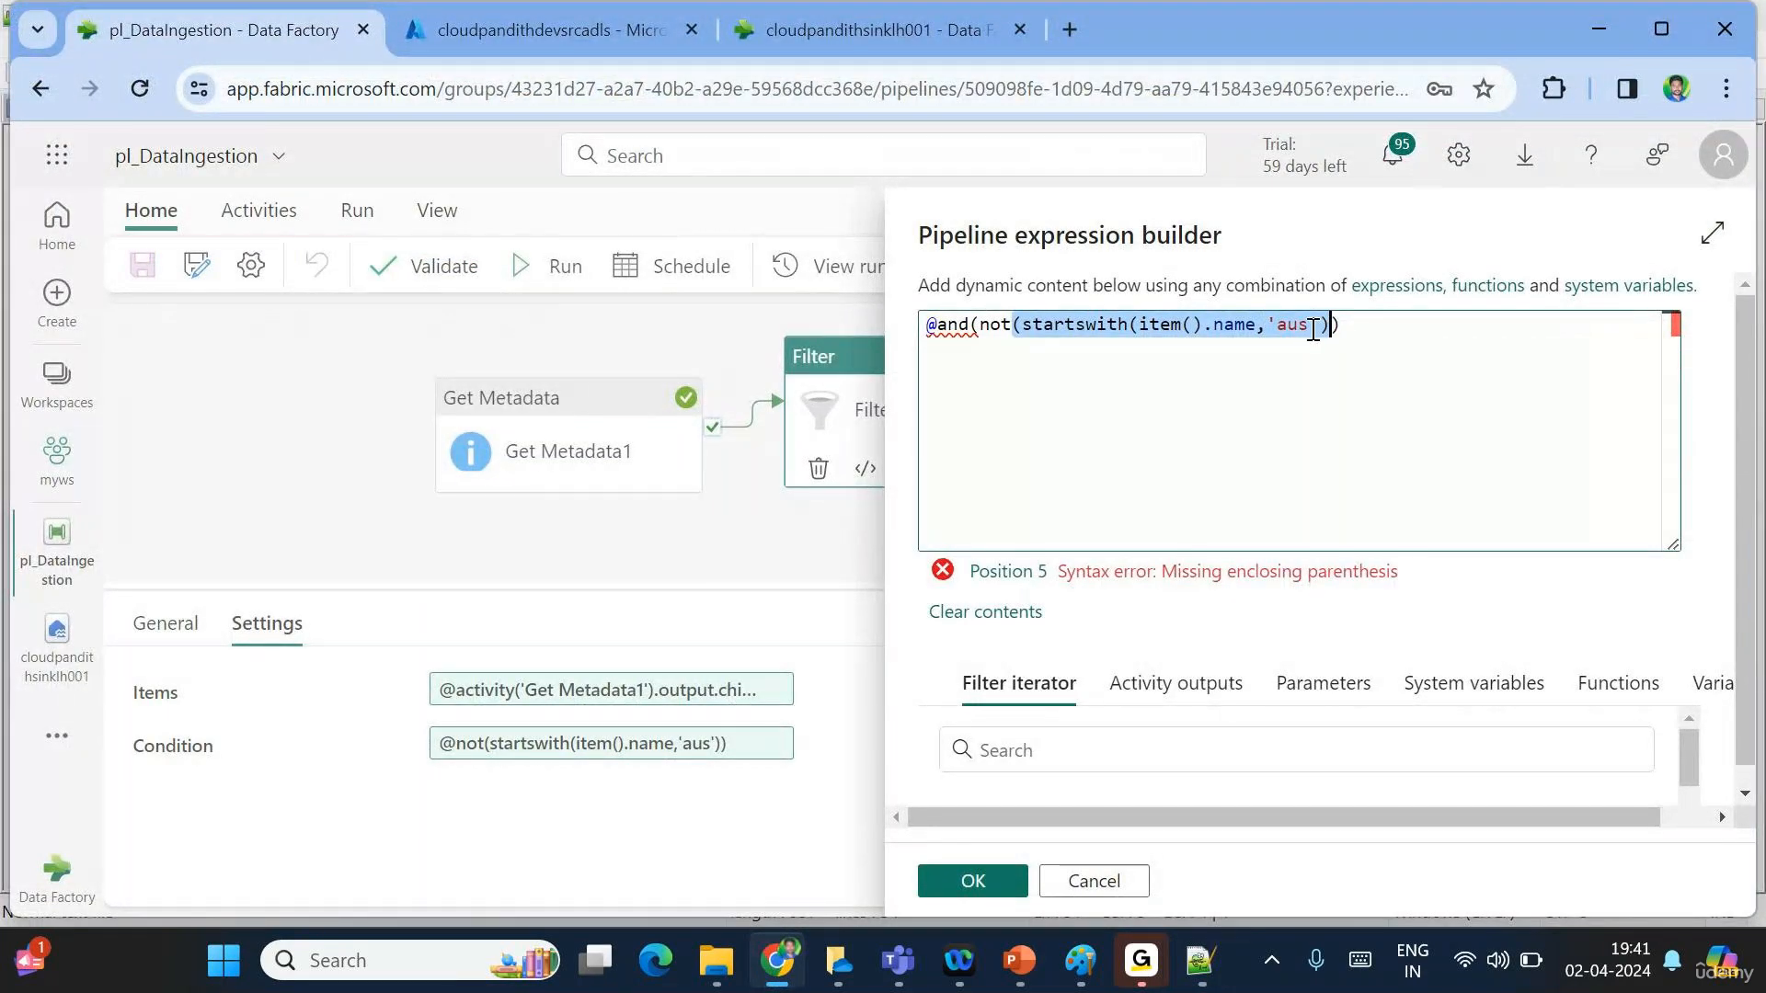
double_click(996, 325)
click(1035, 435)
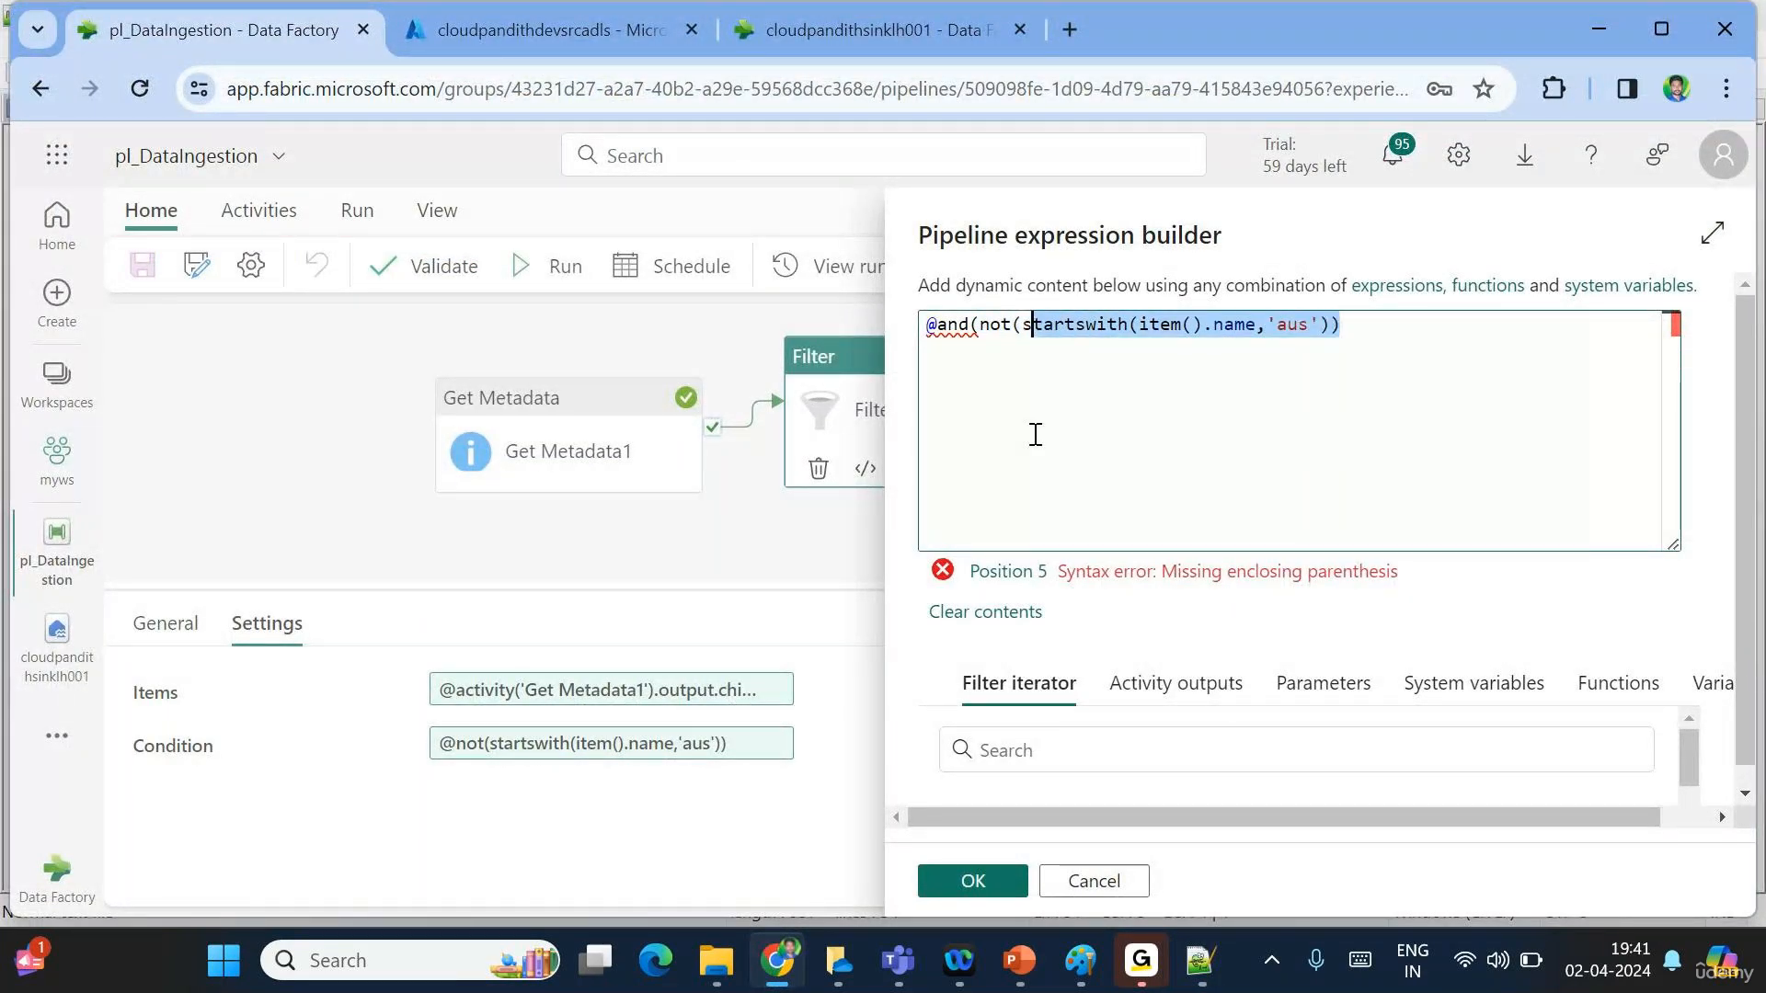
key(alt+Tab)
click(569, 531)
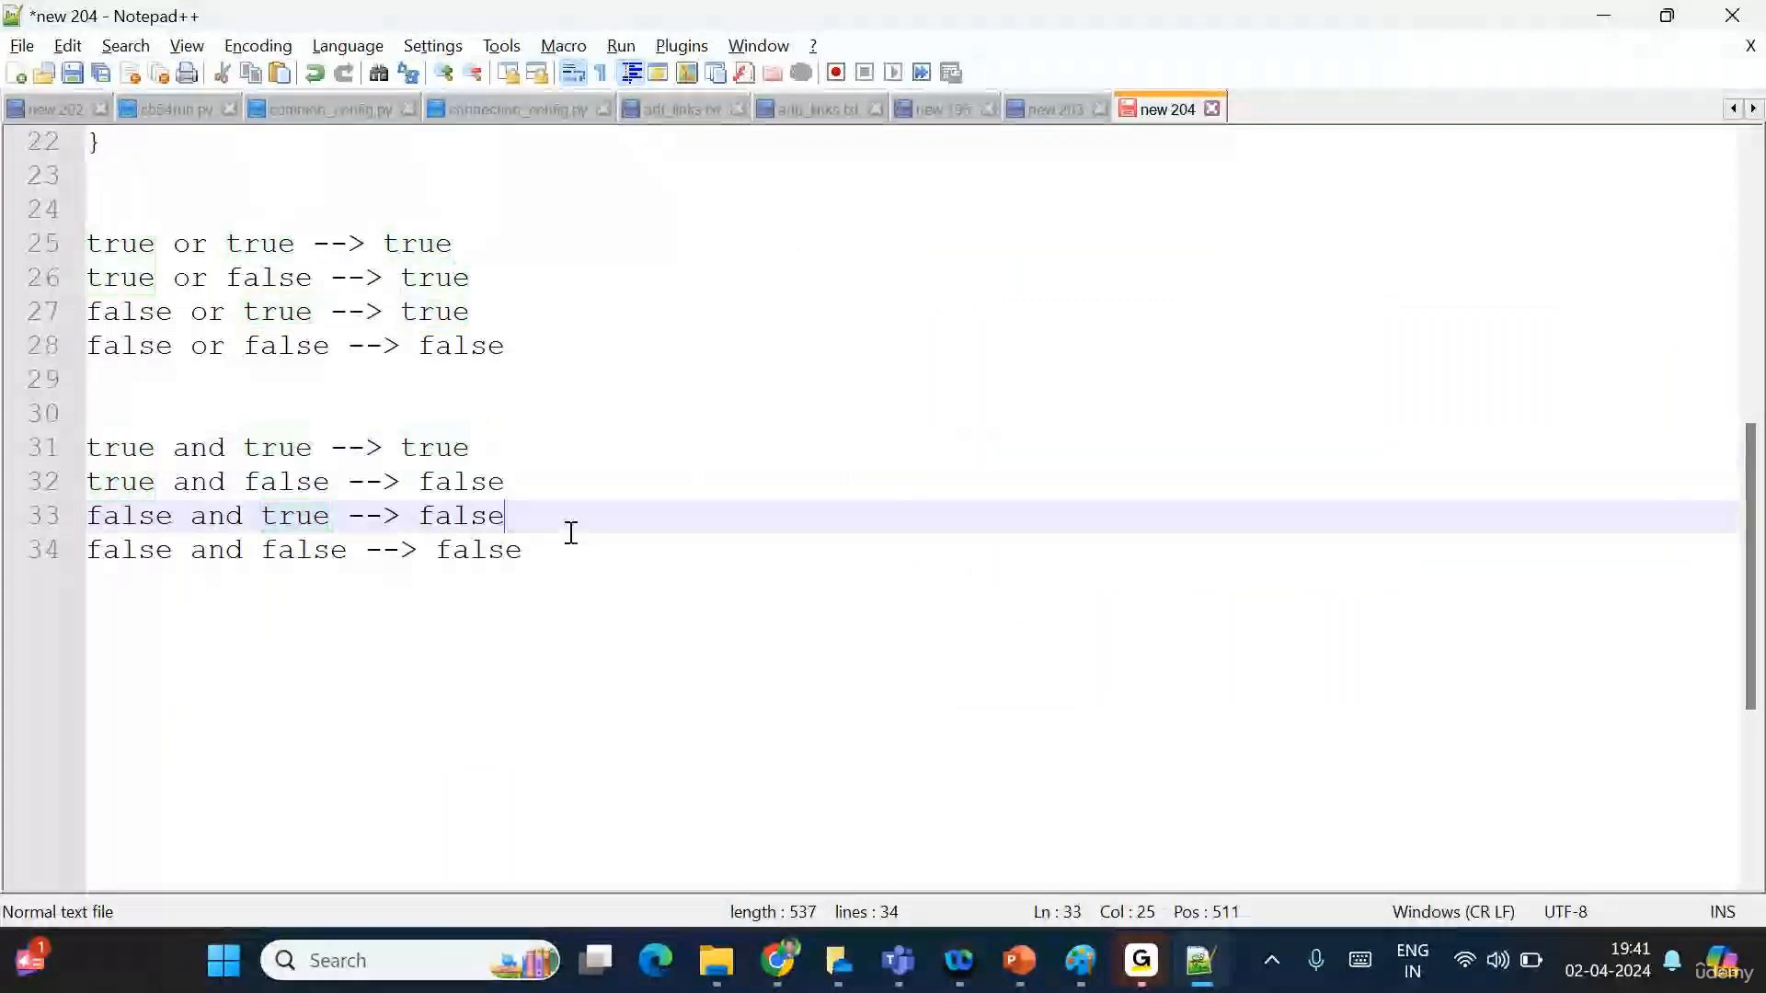
click(571, 545)
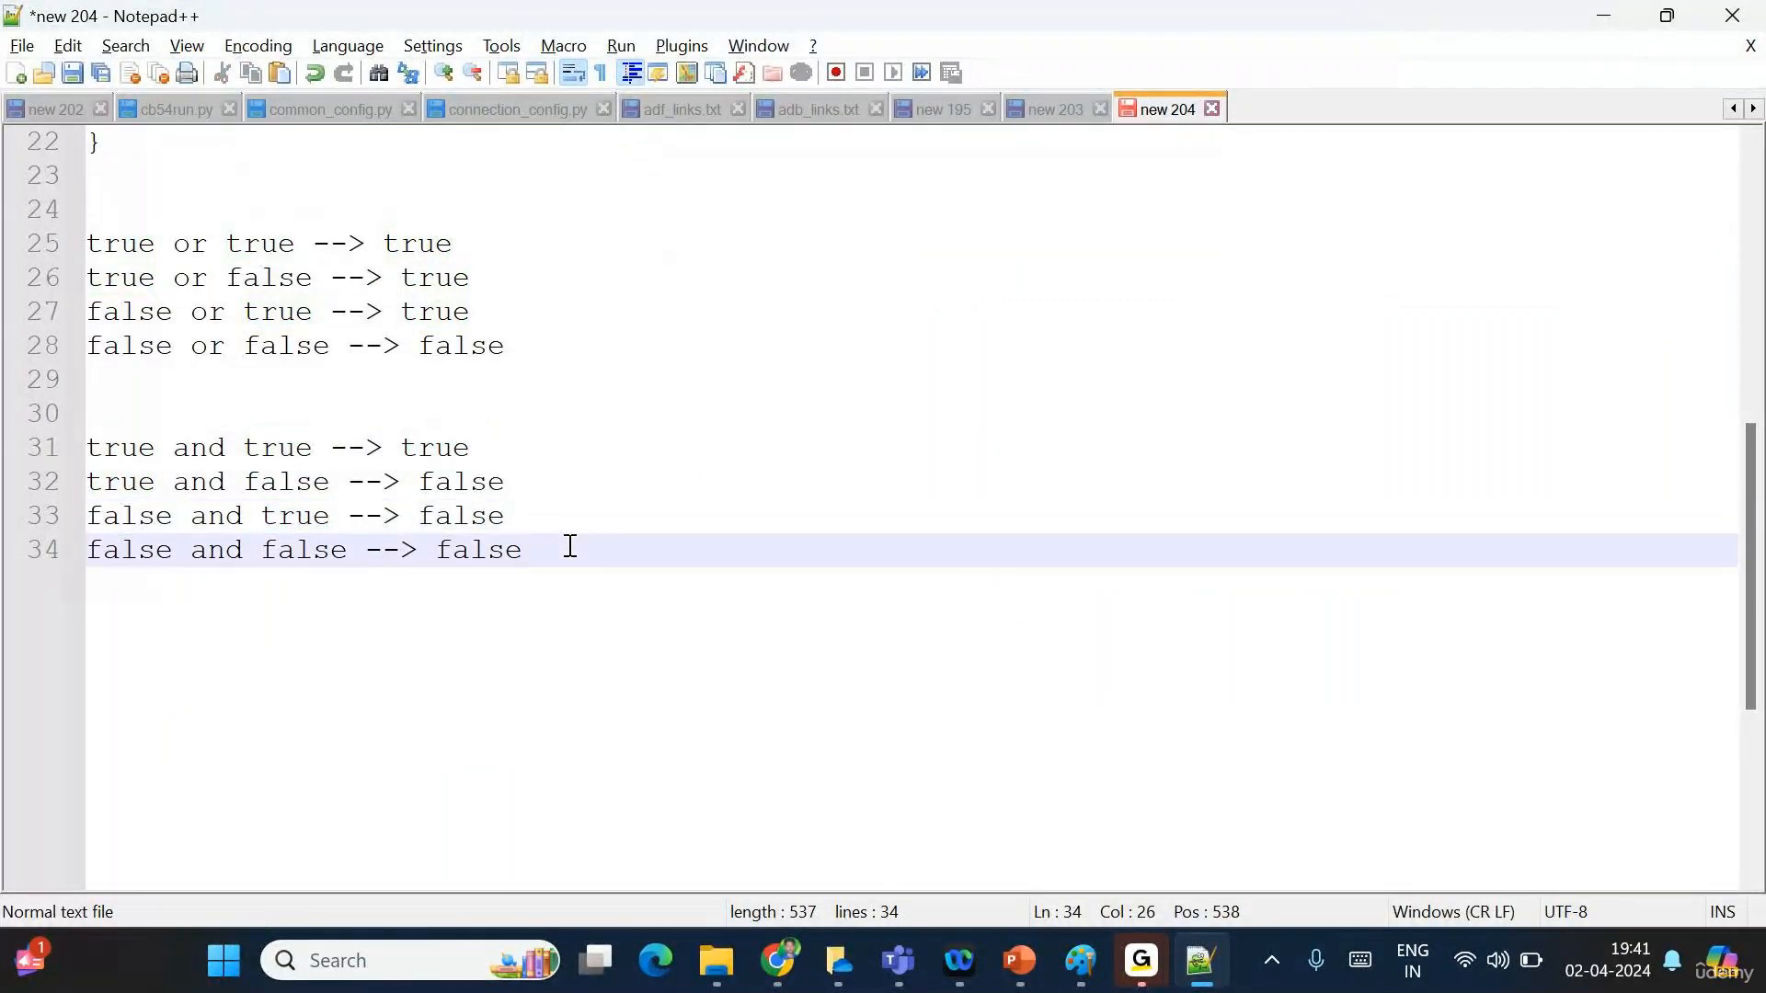
click(141, 552)
double_click(141, 551)
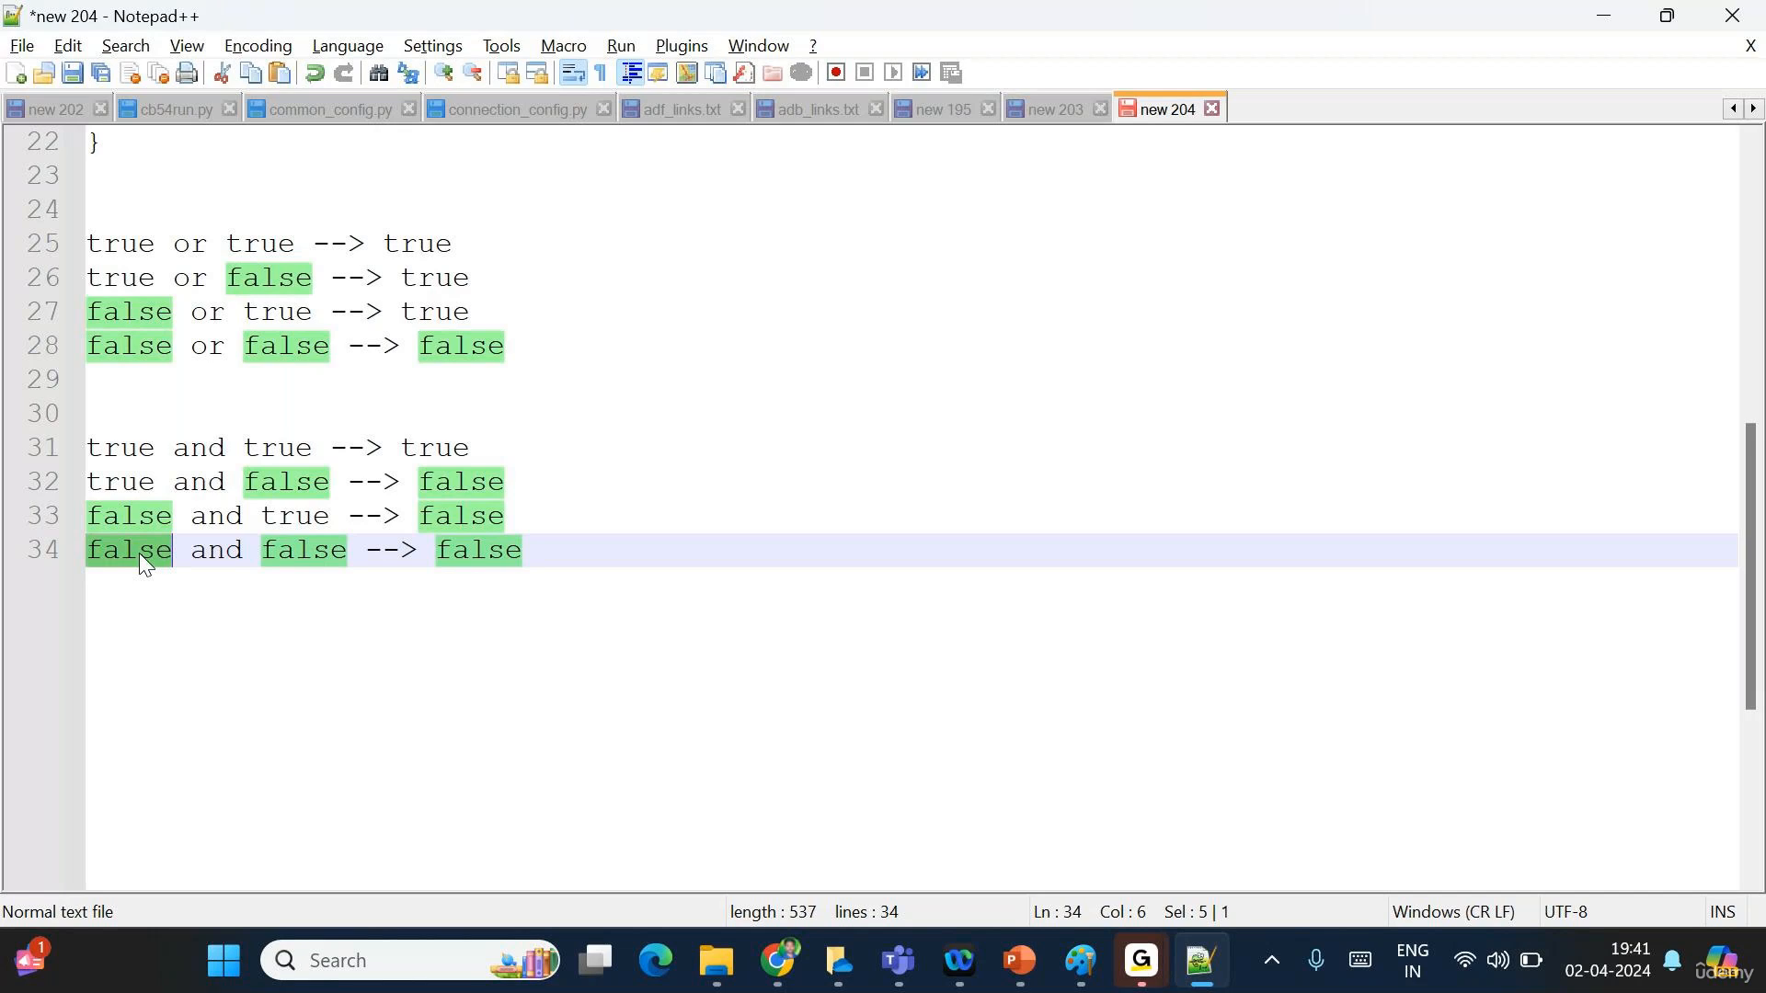
double_click(125, 512)
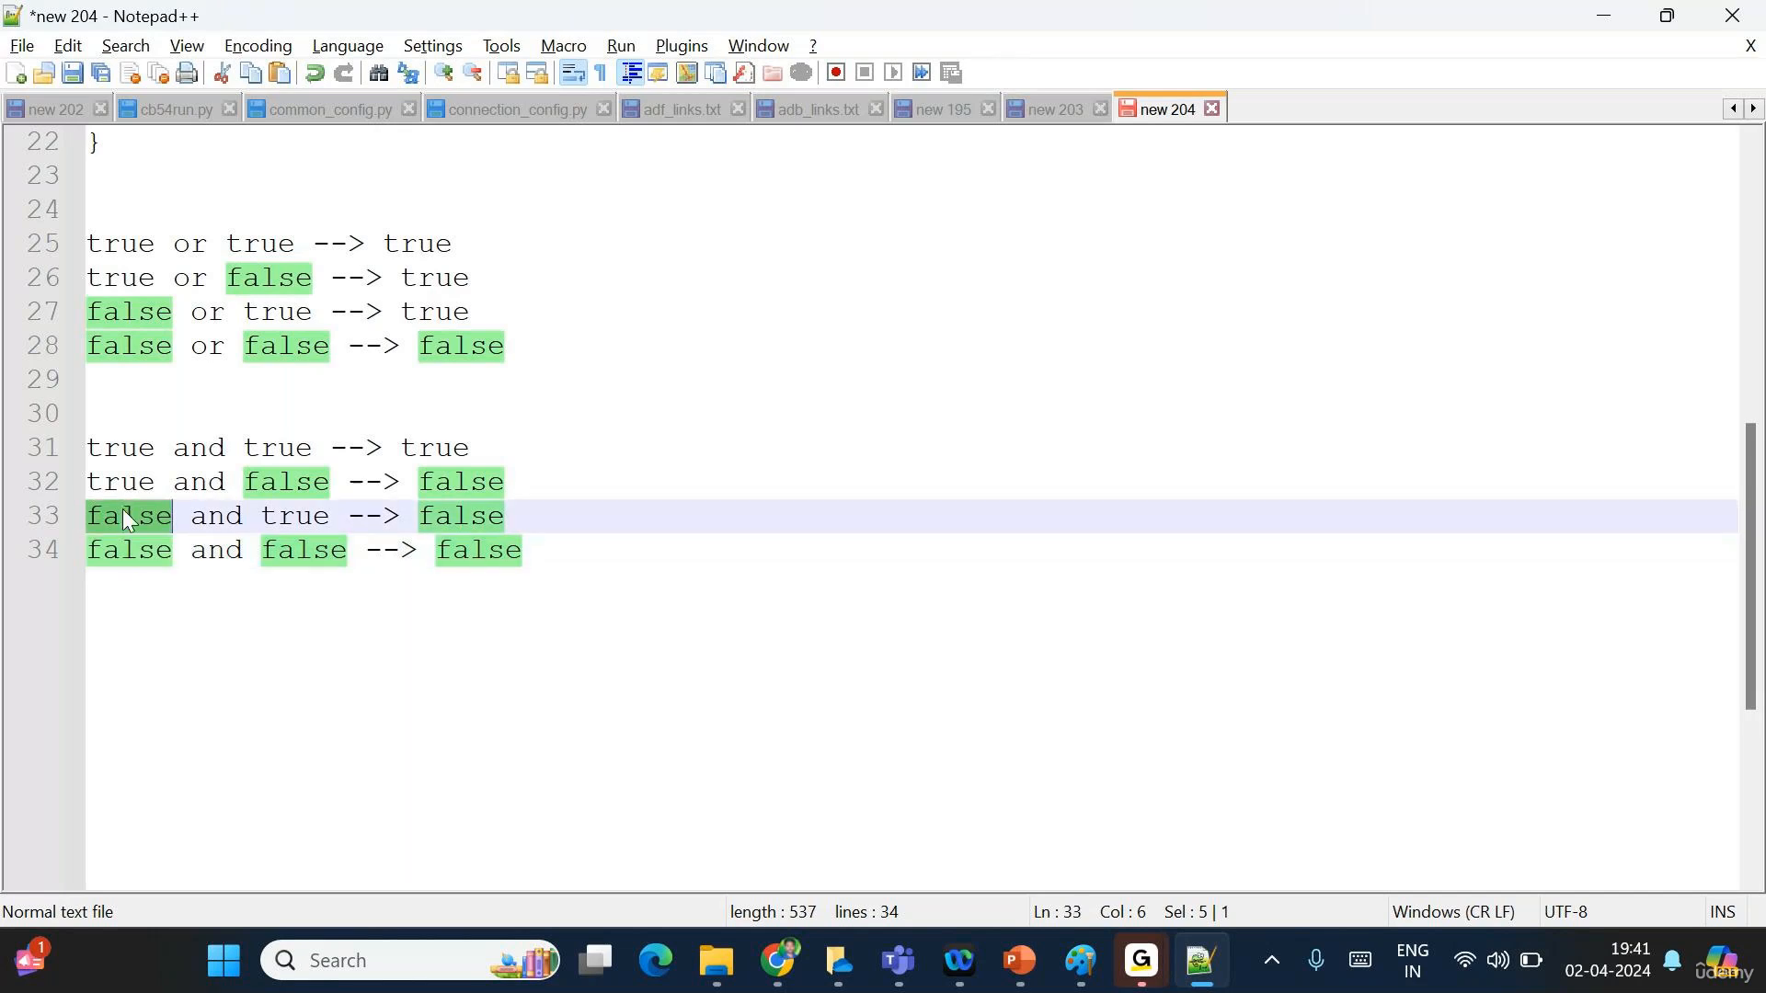
double_click(293, 518)
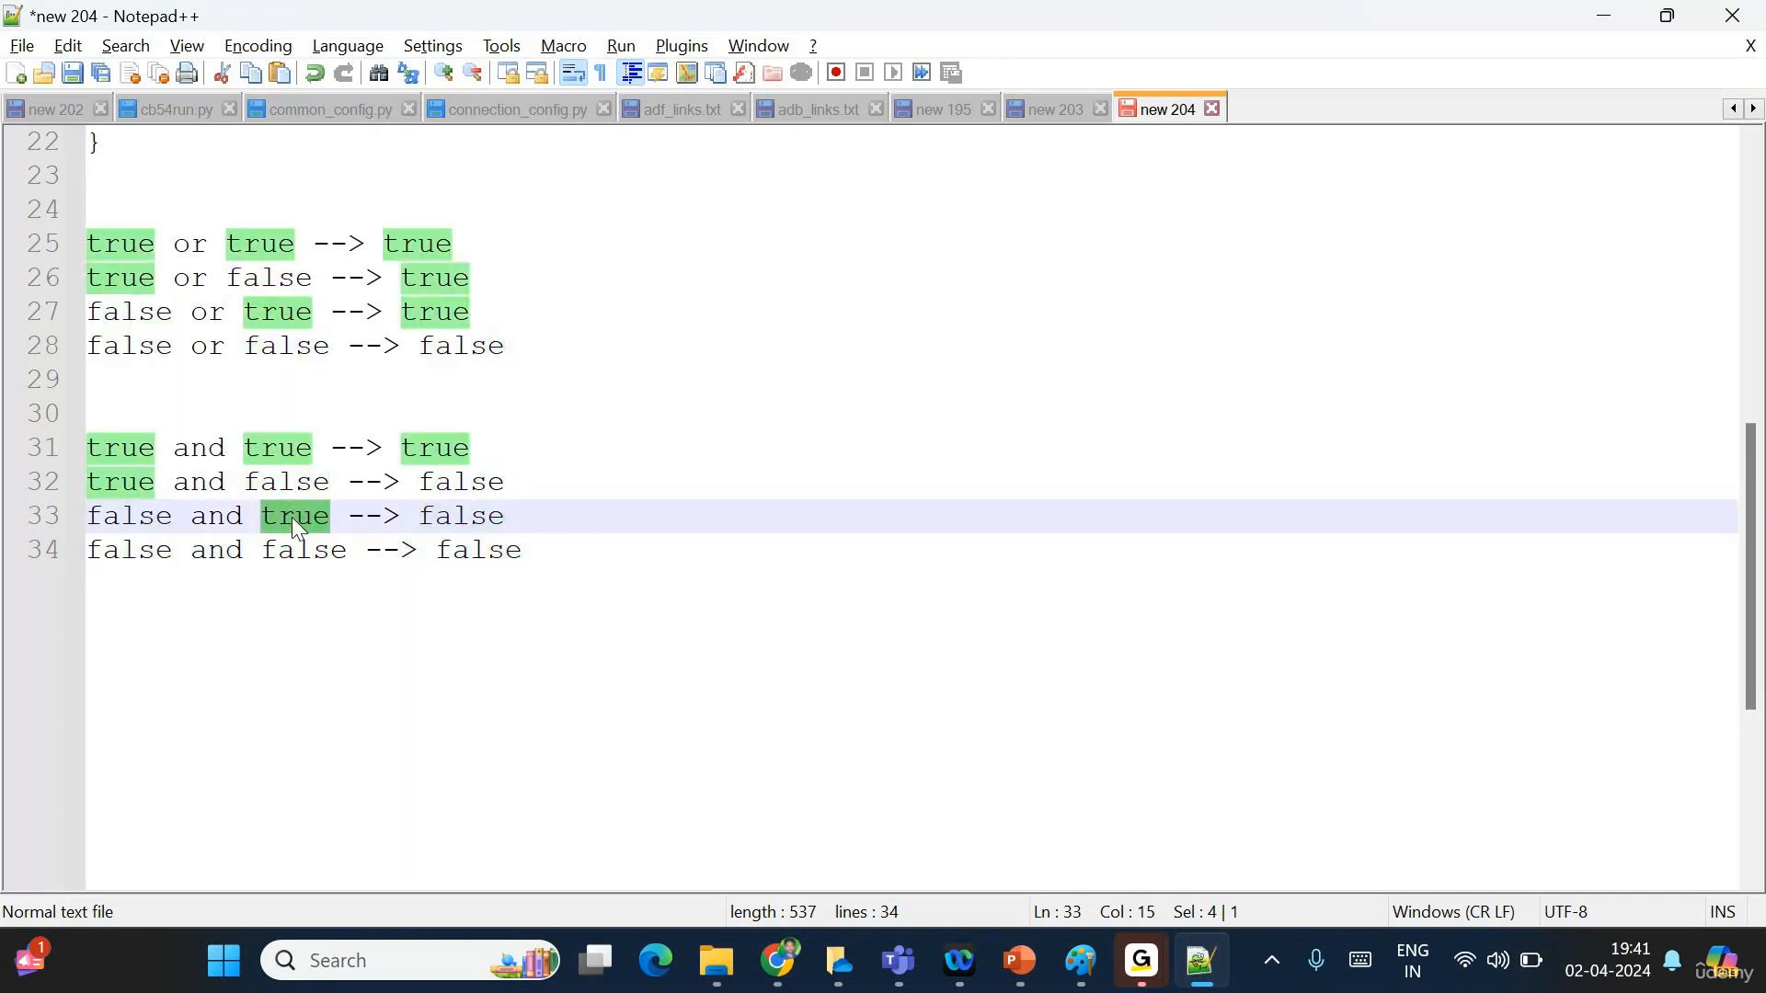
click(614, 585)
Switch to Chrome and duplicate the not(startswith(item().name,'aus')) condition as the second and() argument, using 'uk' as its prefix.
key(alt+Tab)
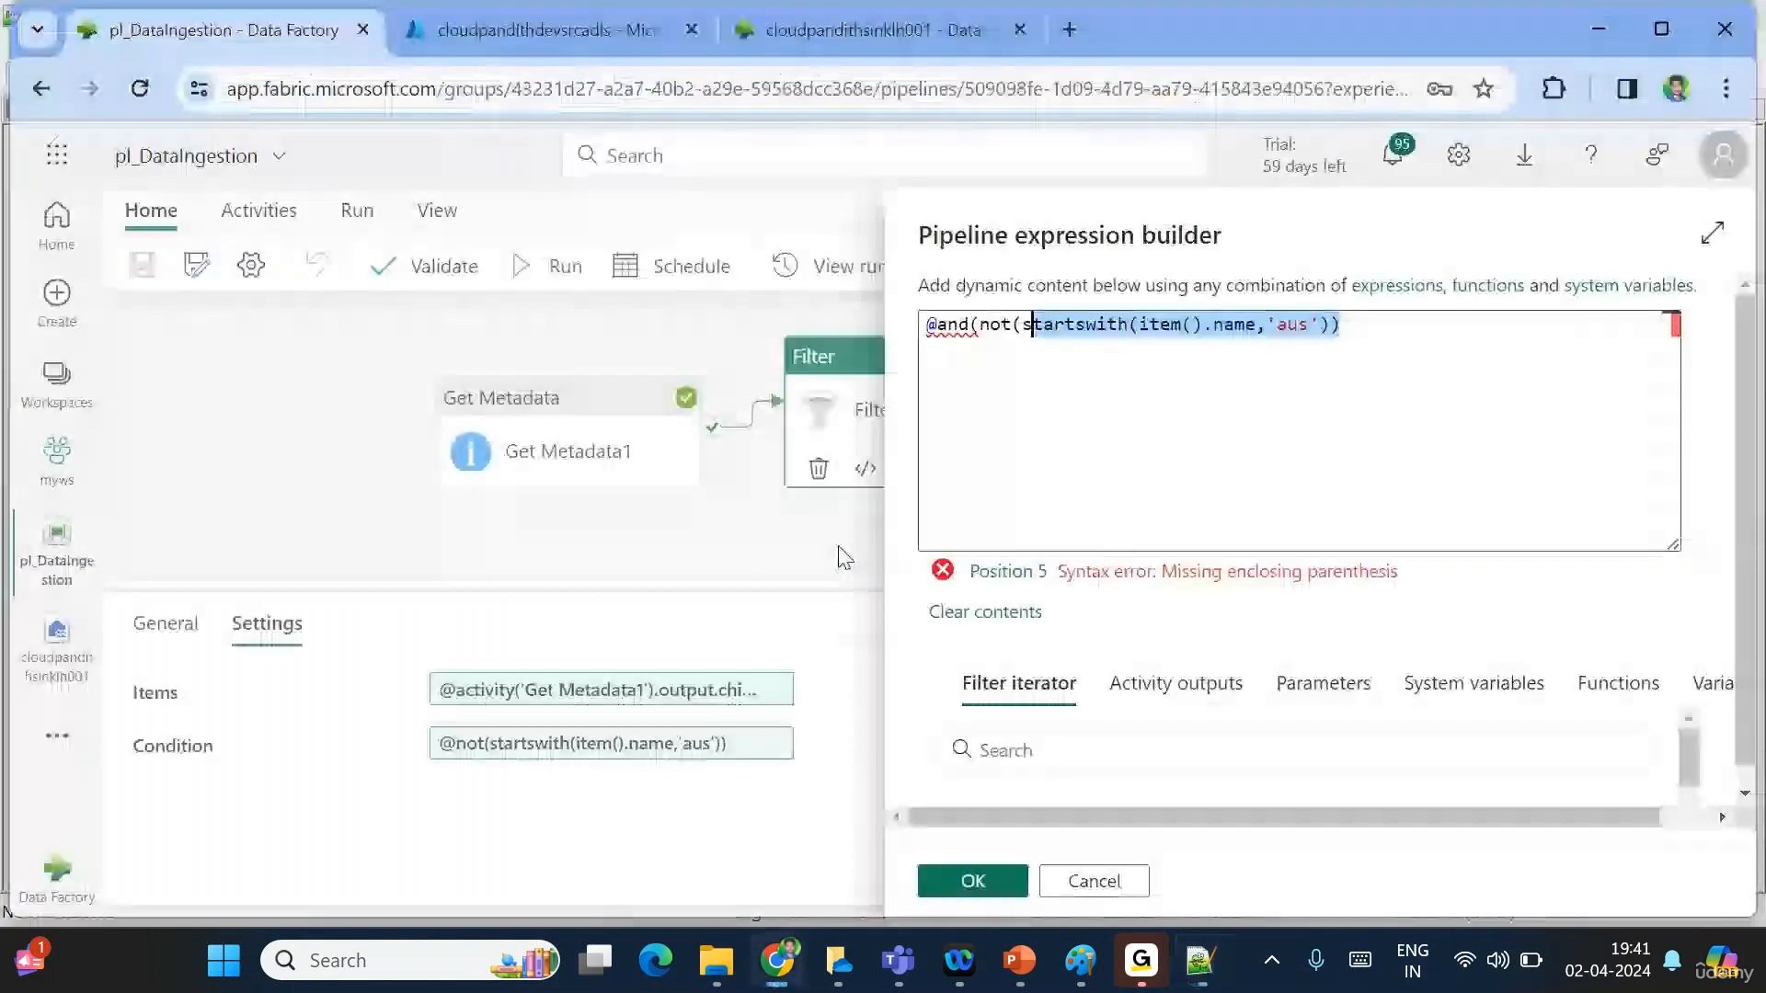
click(1346, 347)
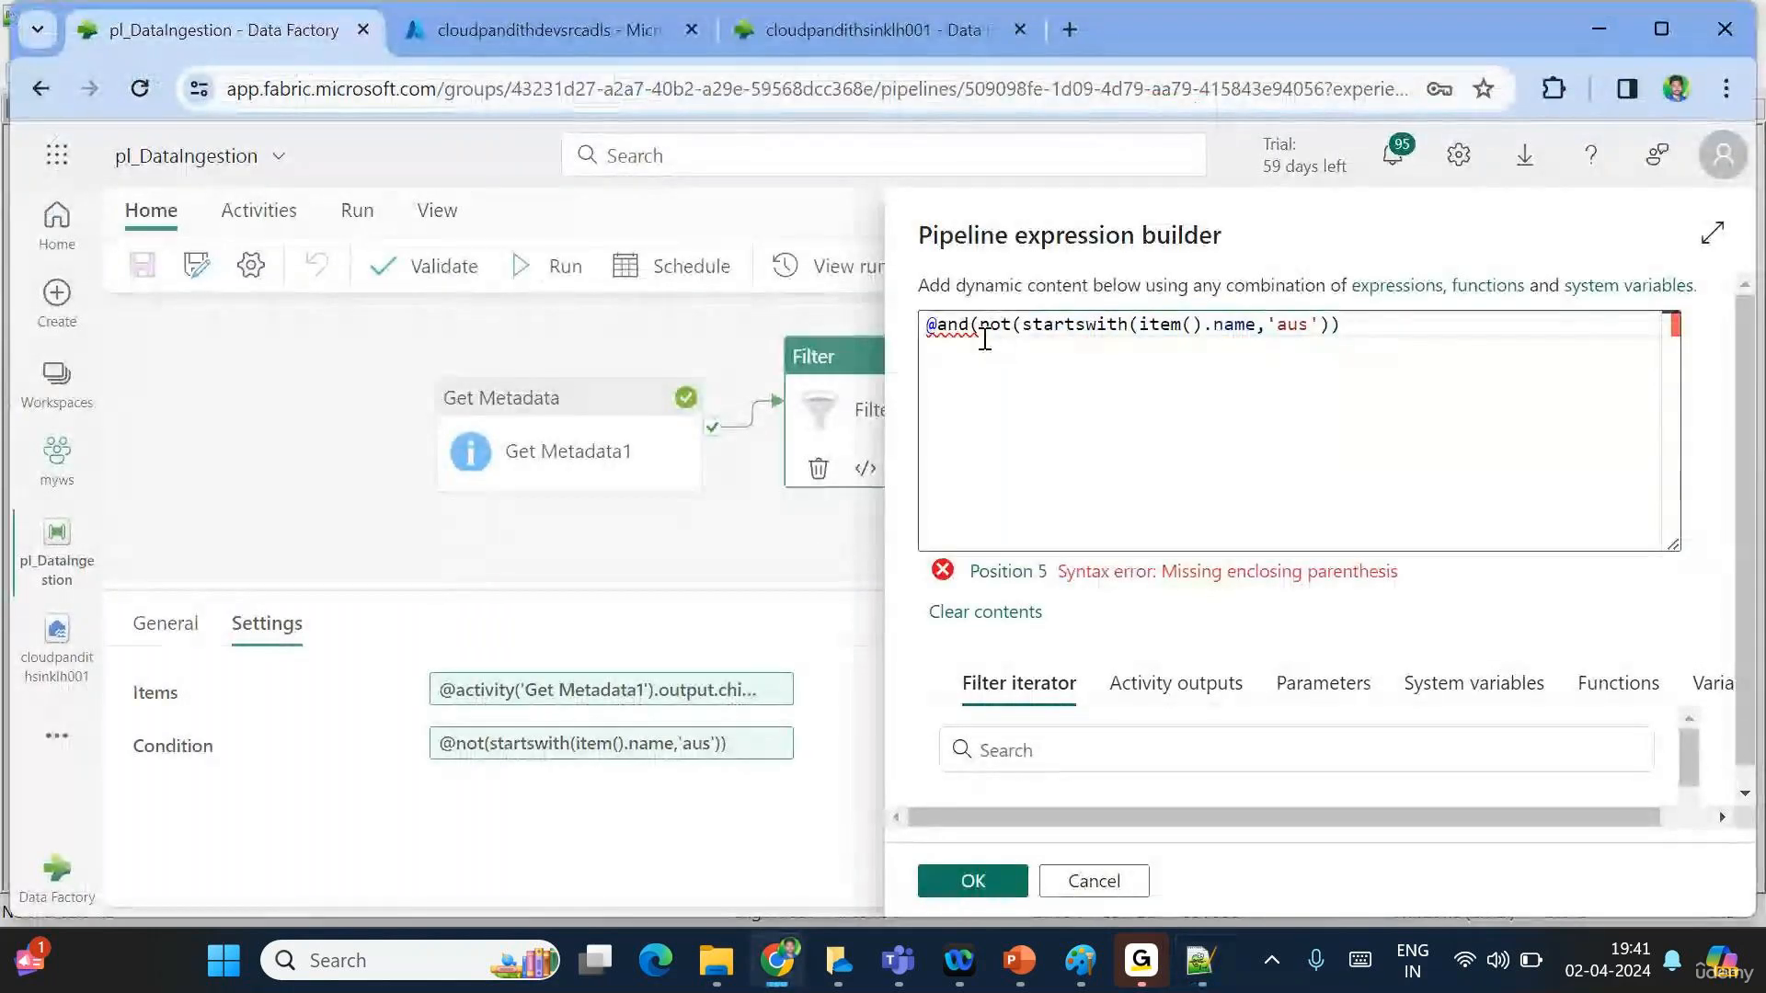
drag(980, 326, 1330, 328)
key(ctrl+c)
click(1330, 329)
text(,)
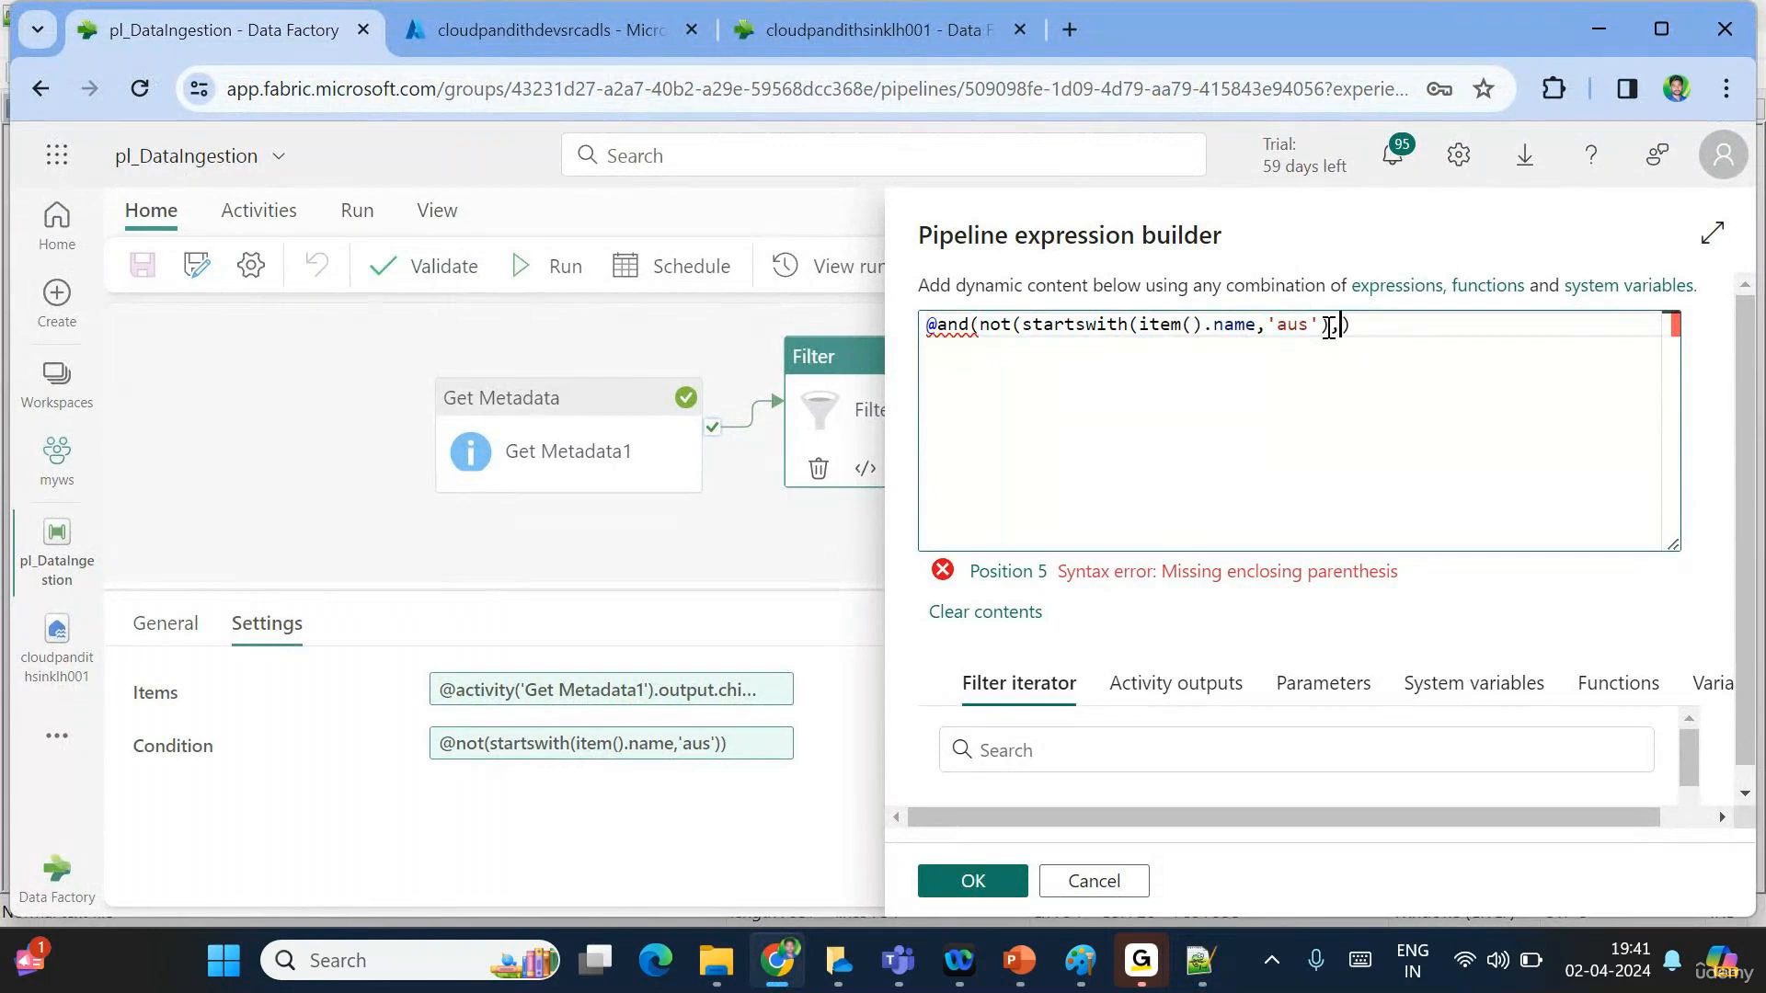
key(ctrl+v)
double_click(1056, 352)
key(BackSpace)
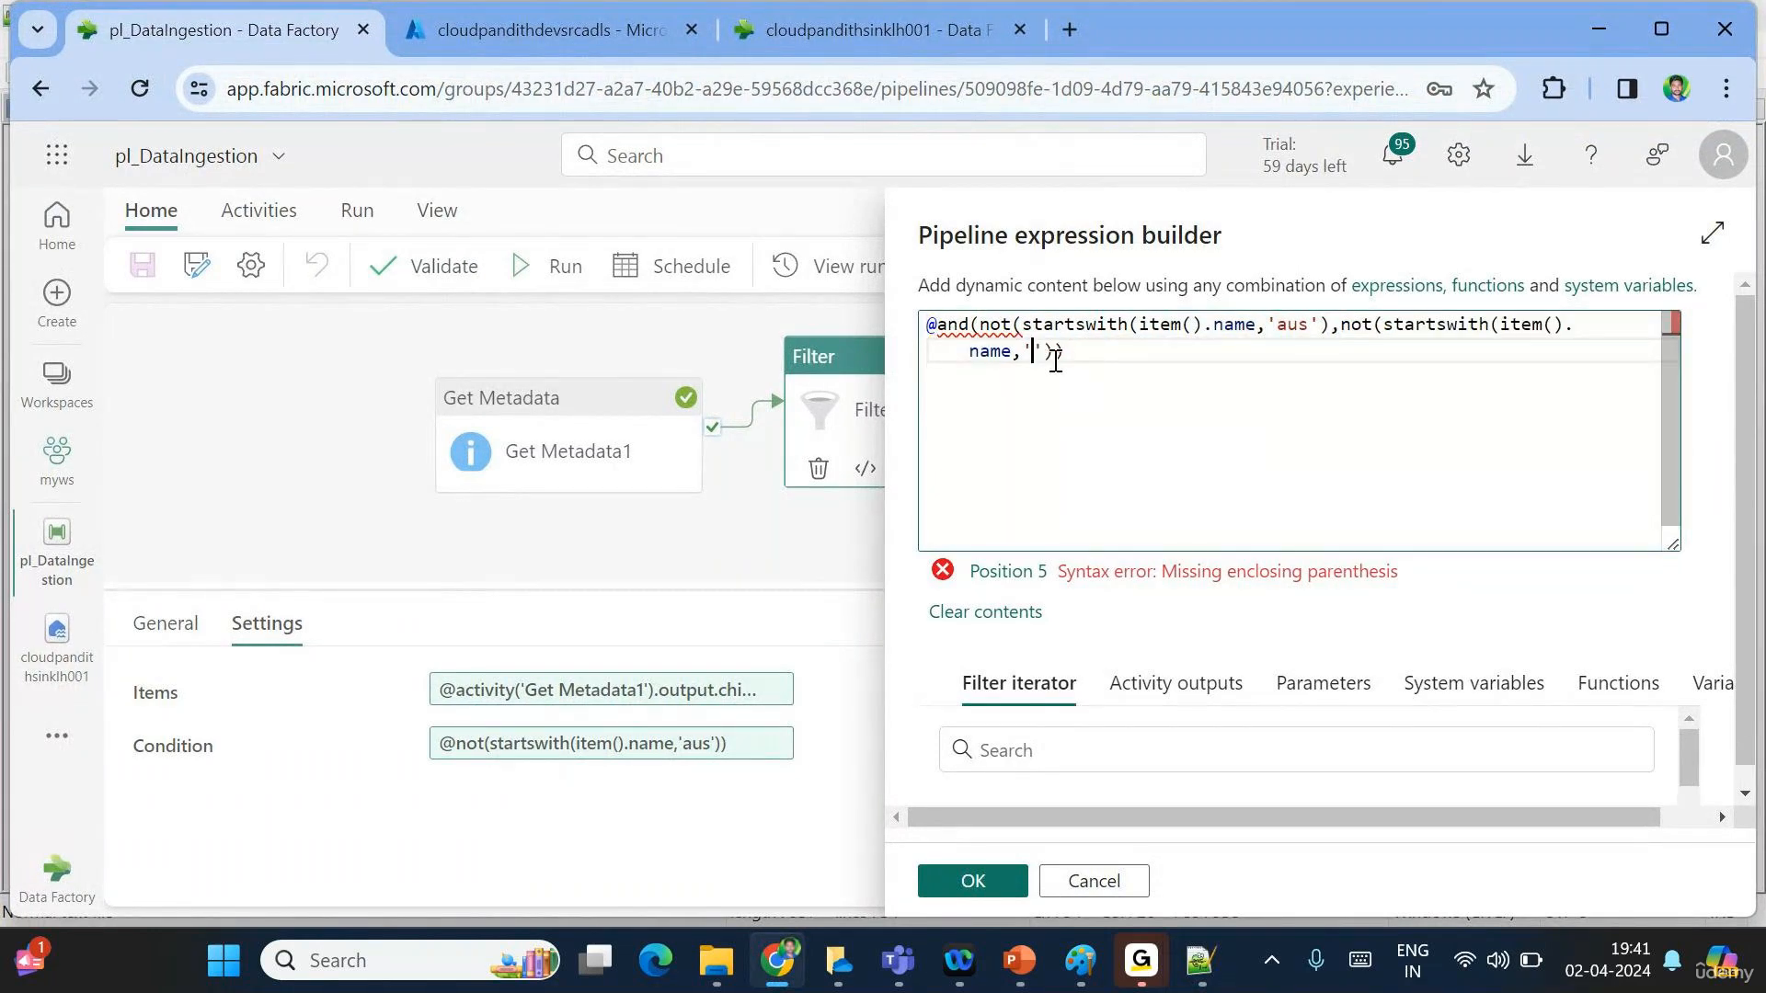
text(uk)
click(1100, 360)
Close the 'aus' not() call before the comma and add the final closing parenthesis so the expression ends with 'uk'))).
click(1336, 331)
text(,)
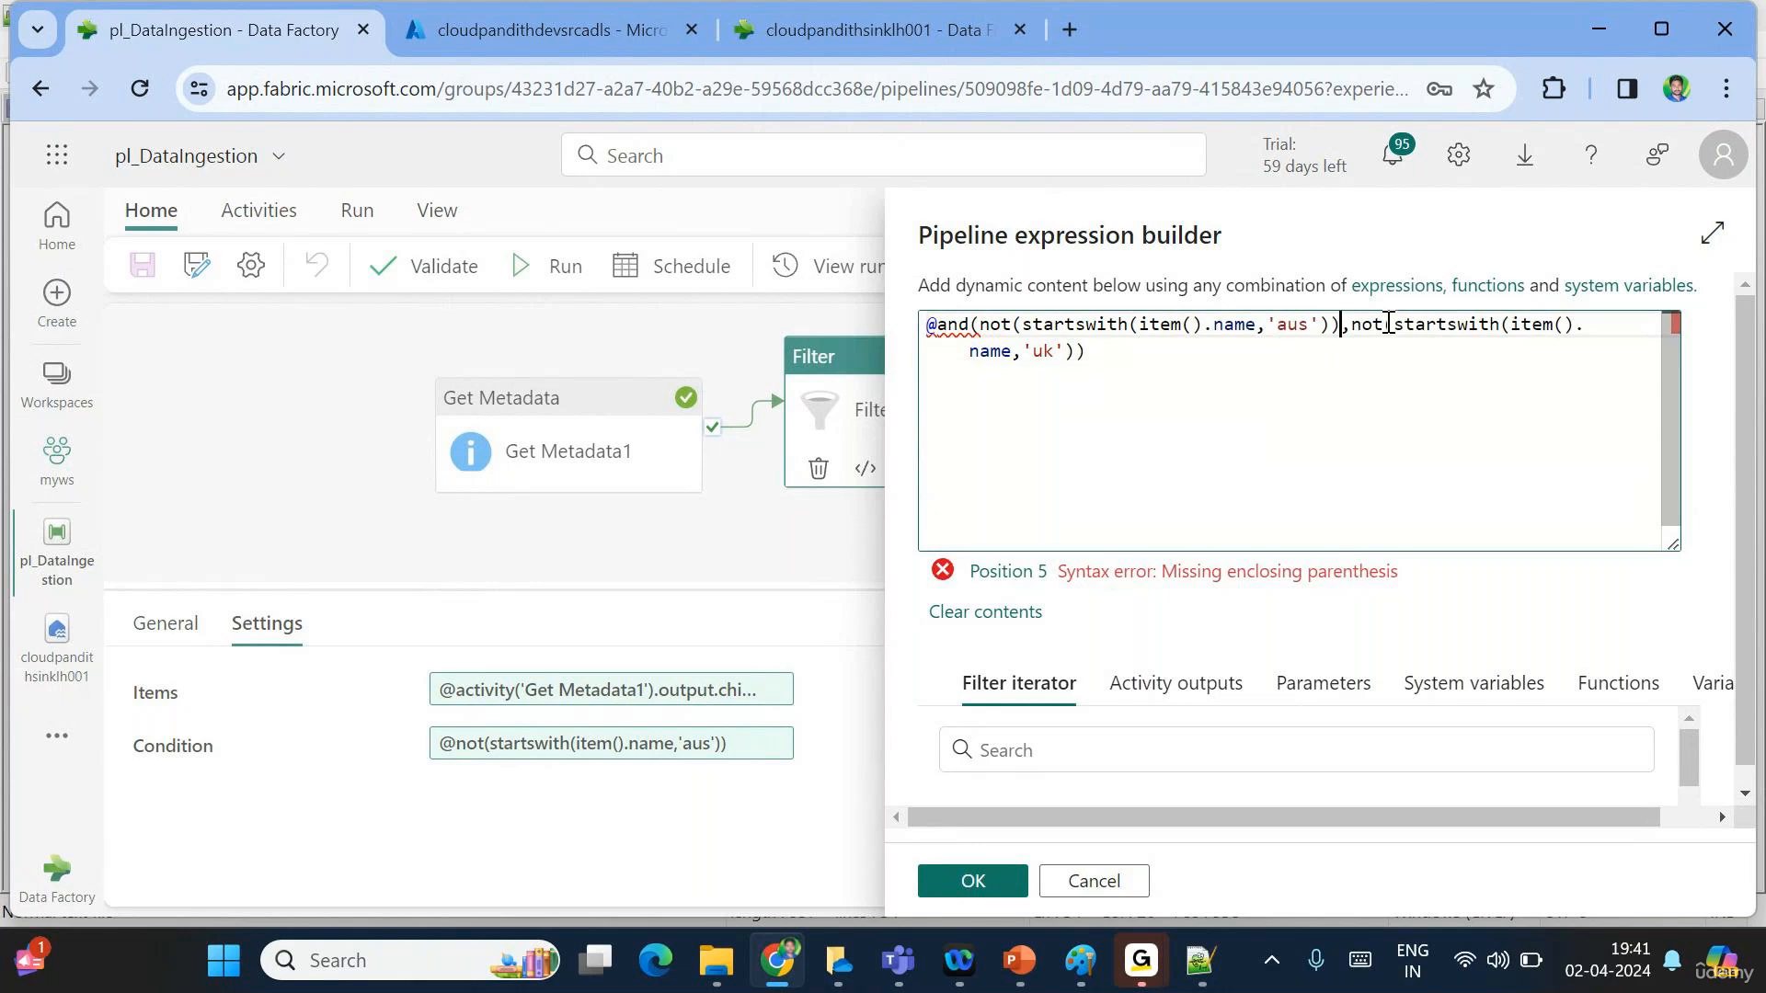
click(1107, 350)
text())
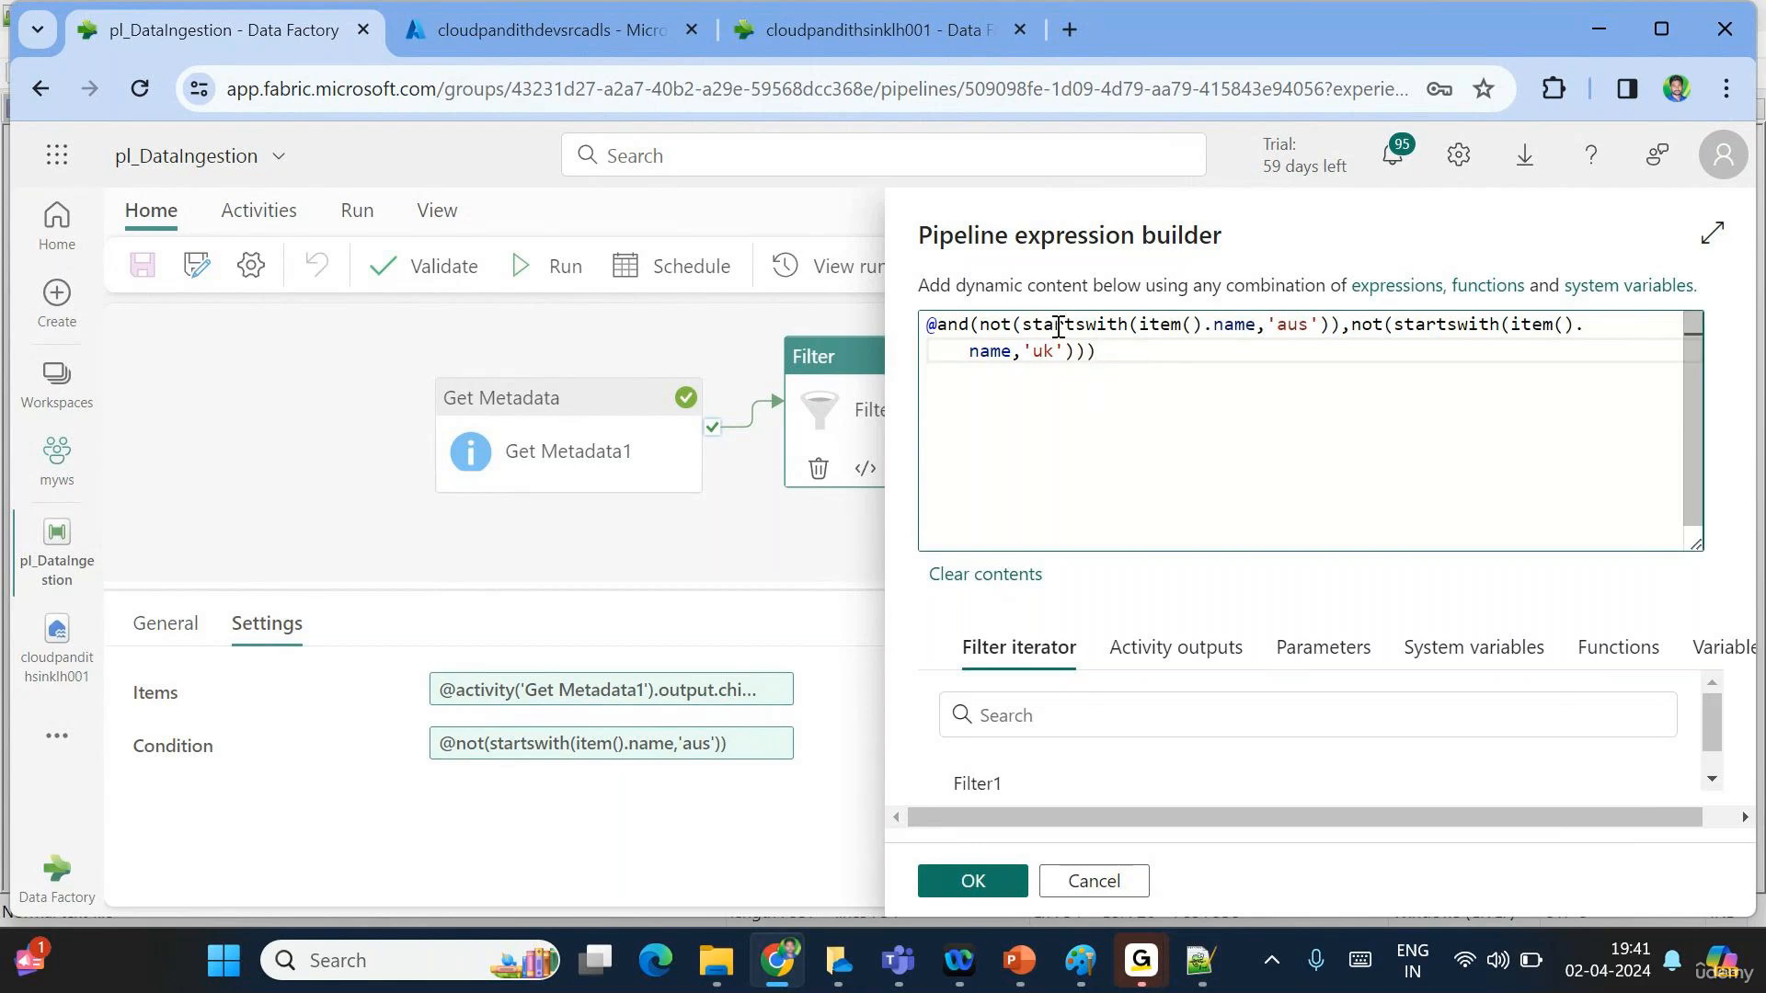
Examine the 'aus' startswith() check and how not() inverts it, along with the matching 'uk' argument.
drag(1032, 324, 1285, 327)
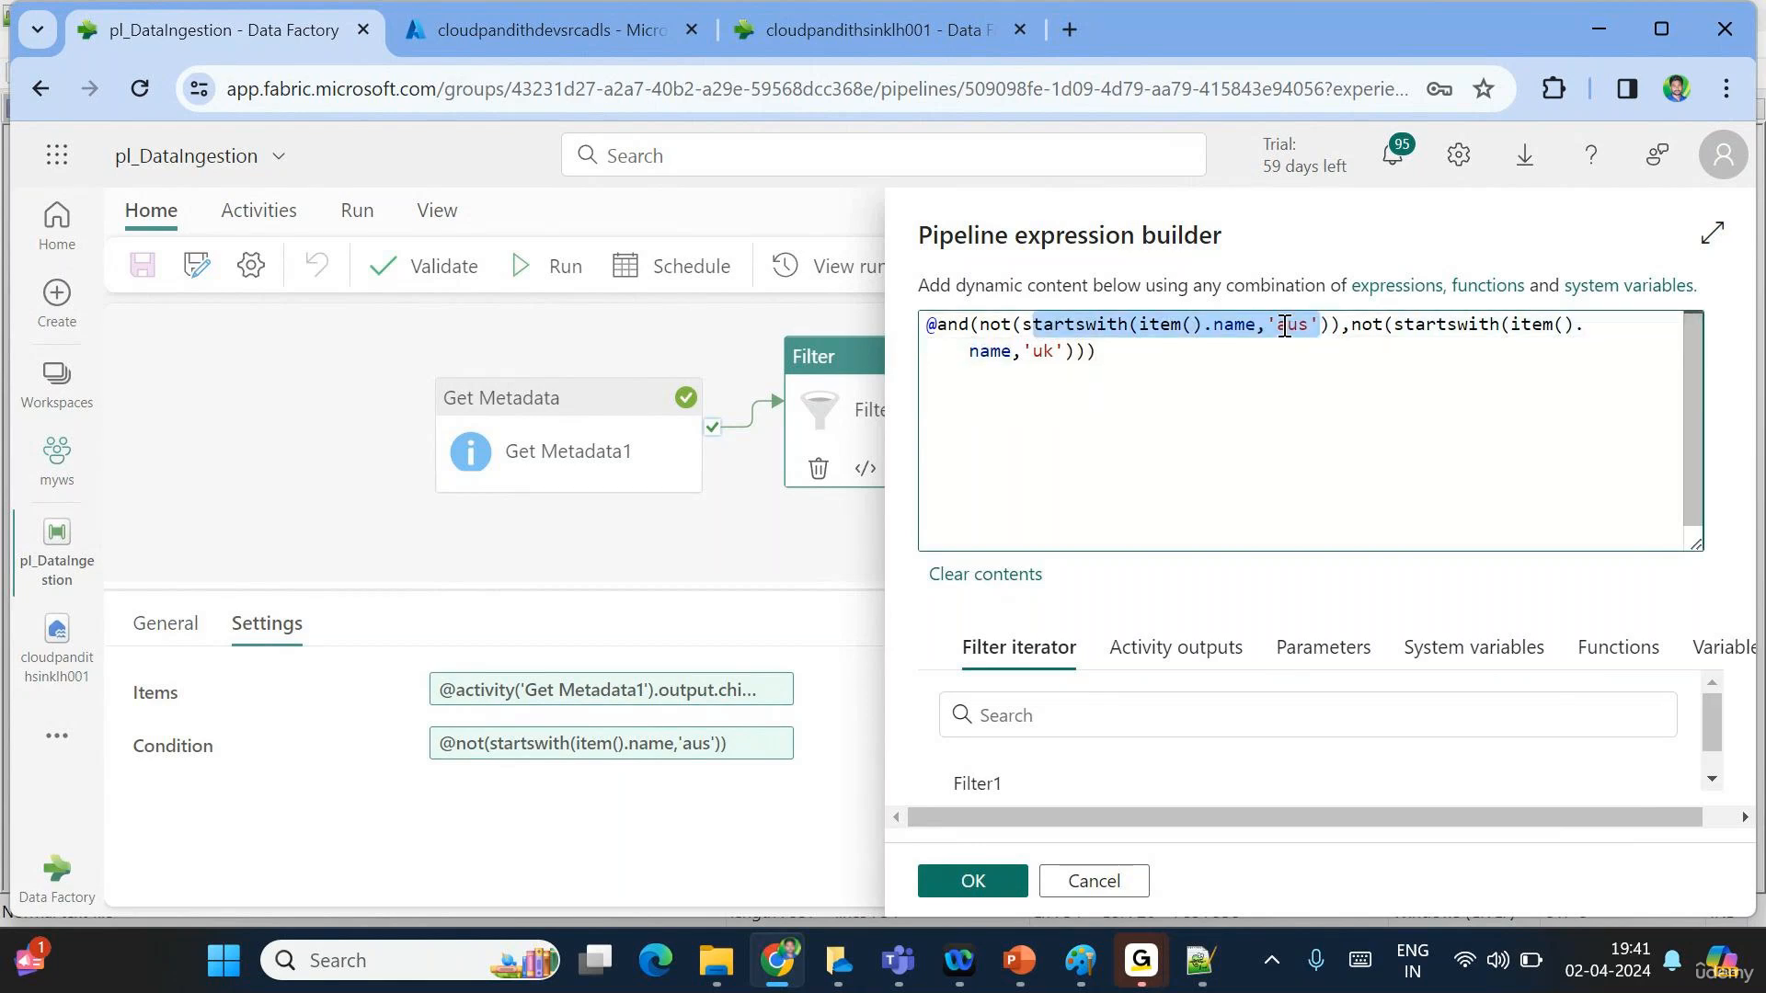
double_click(1291, 328)
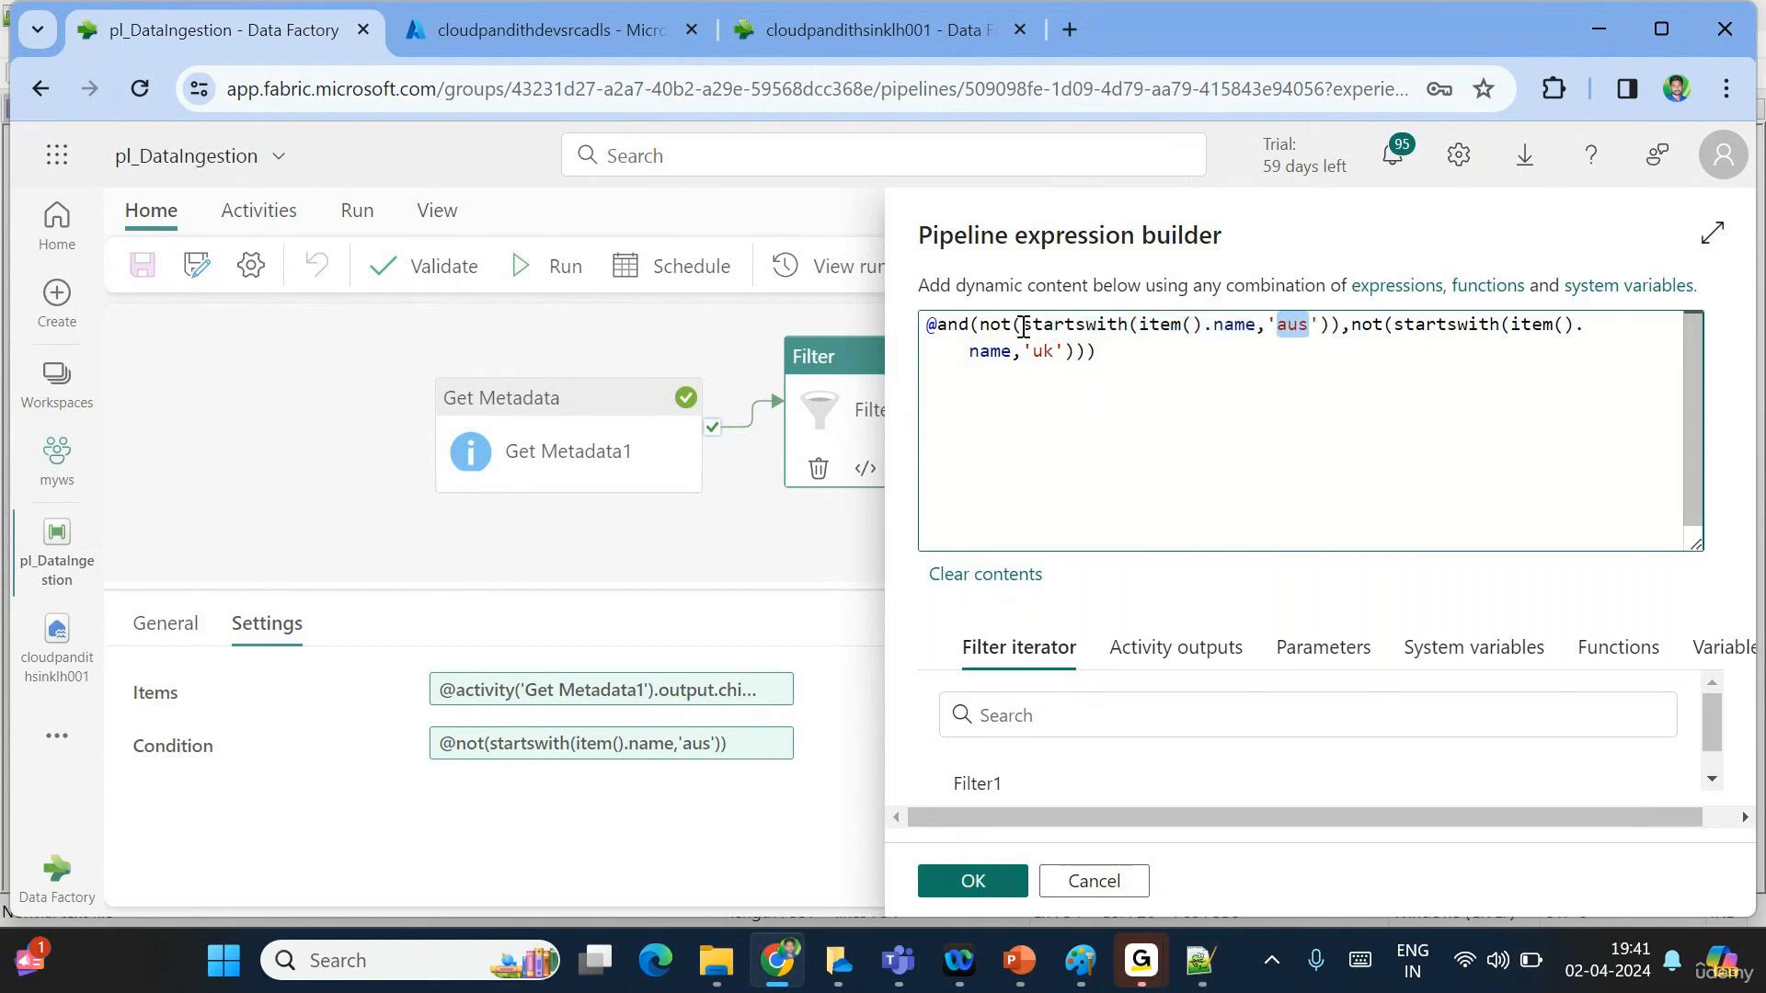
drag(1032, 325, 1331, 327)
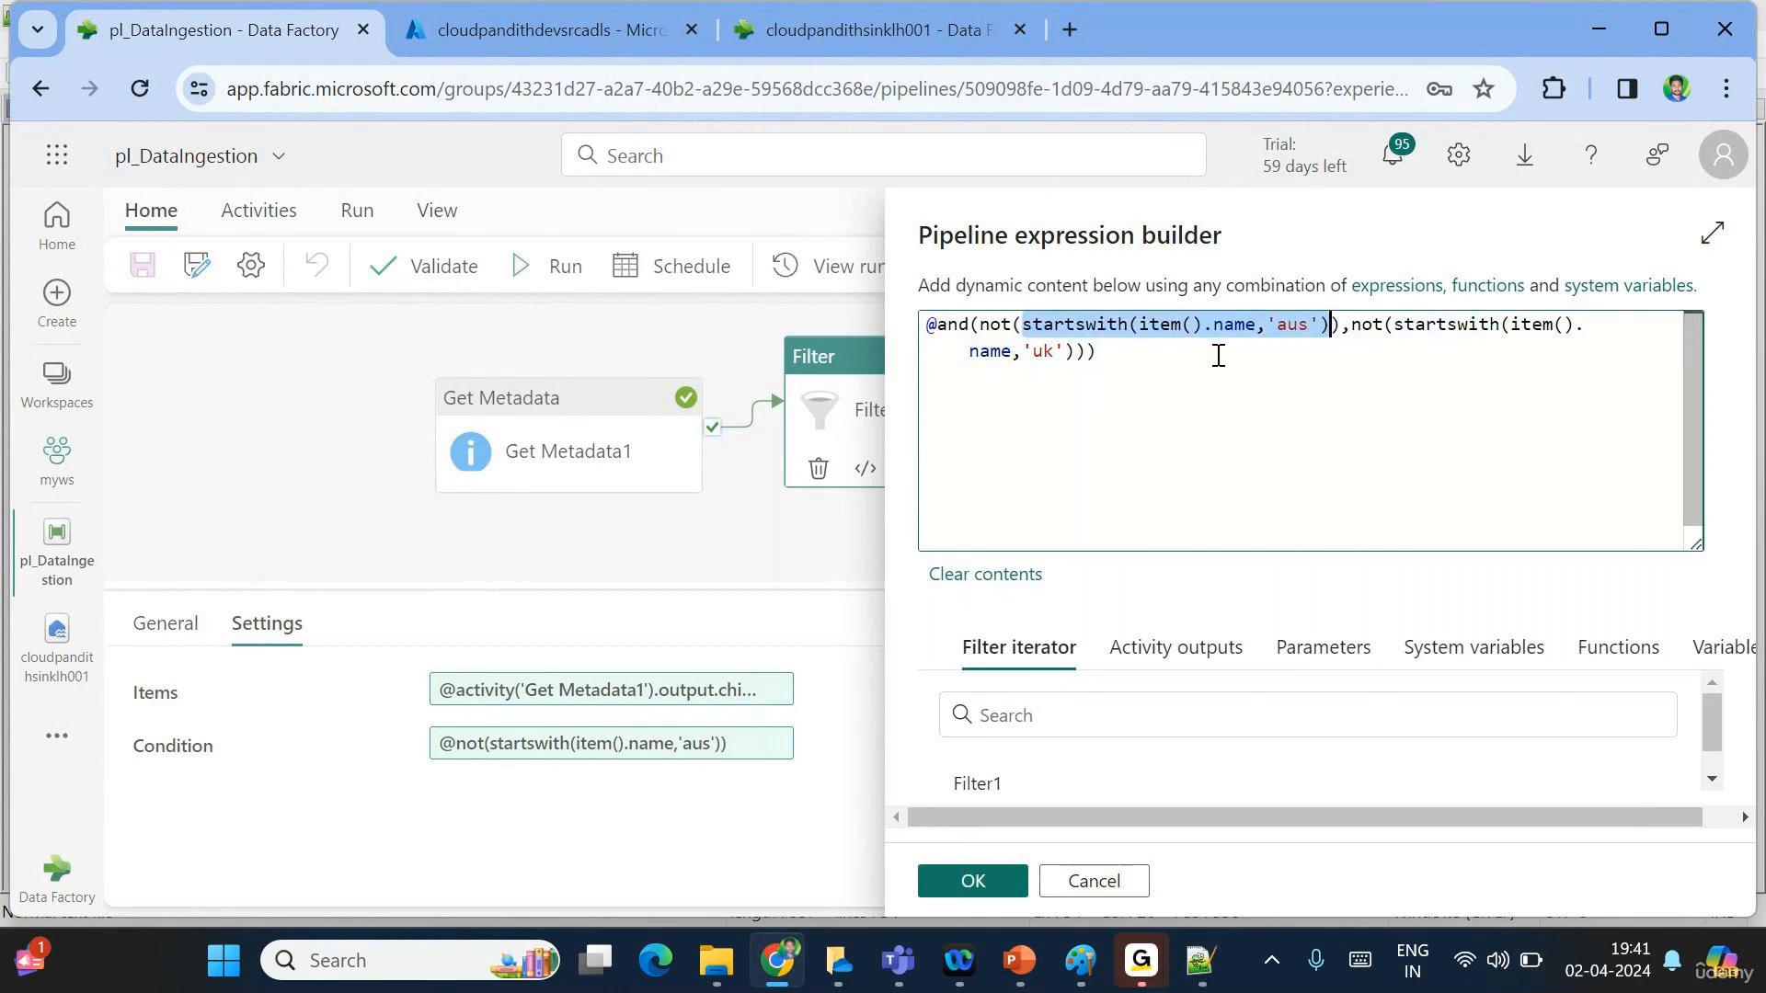
click(980, 327)
drag(982, 327, 1331, 331)
drag(1350, 327, 1088, 353)
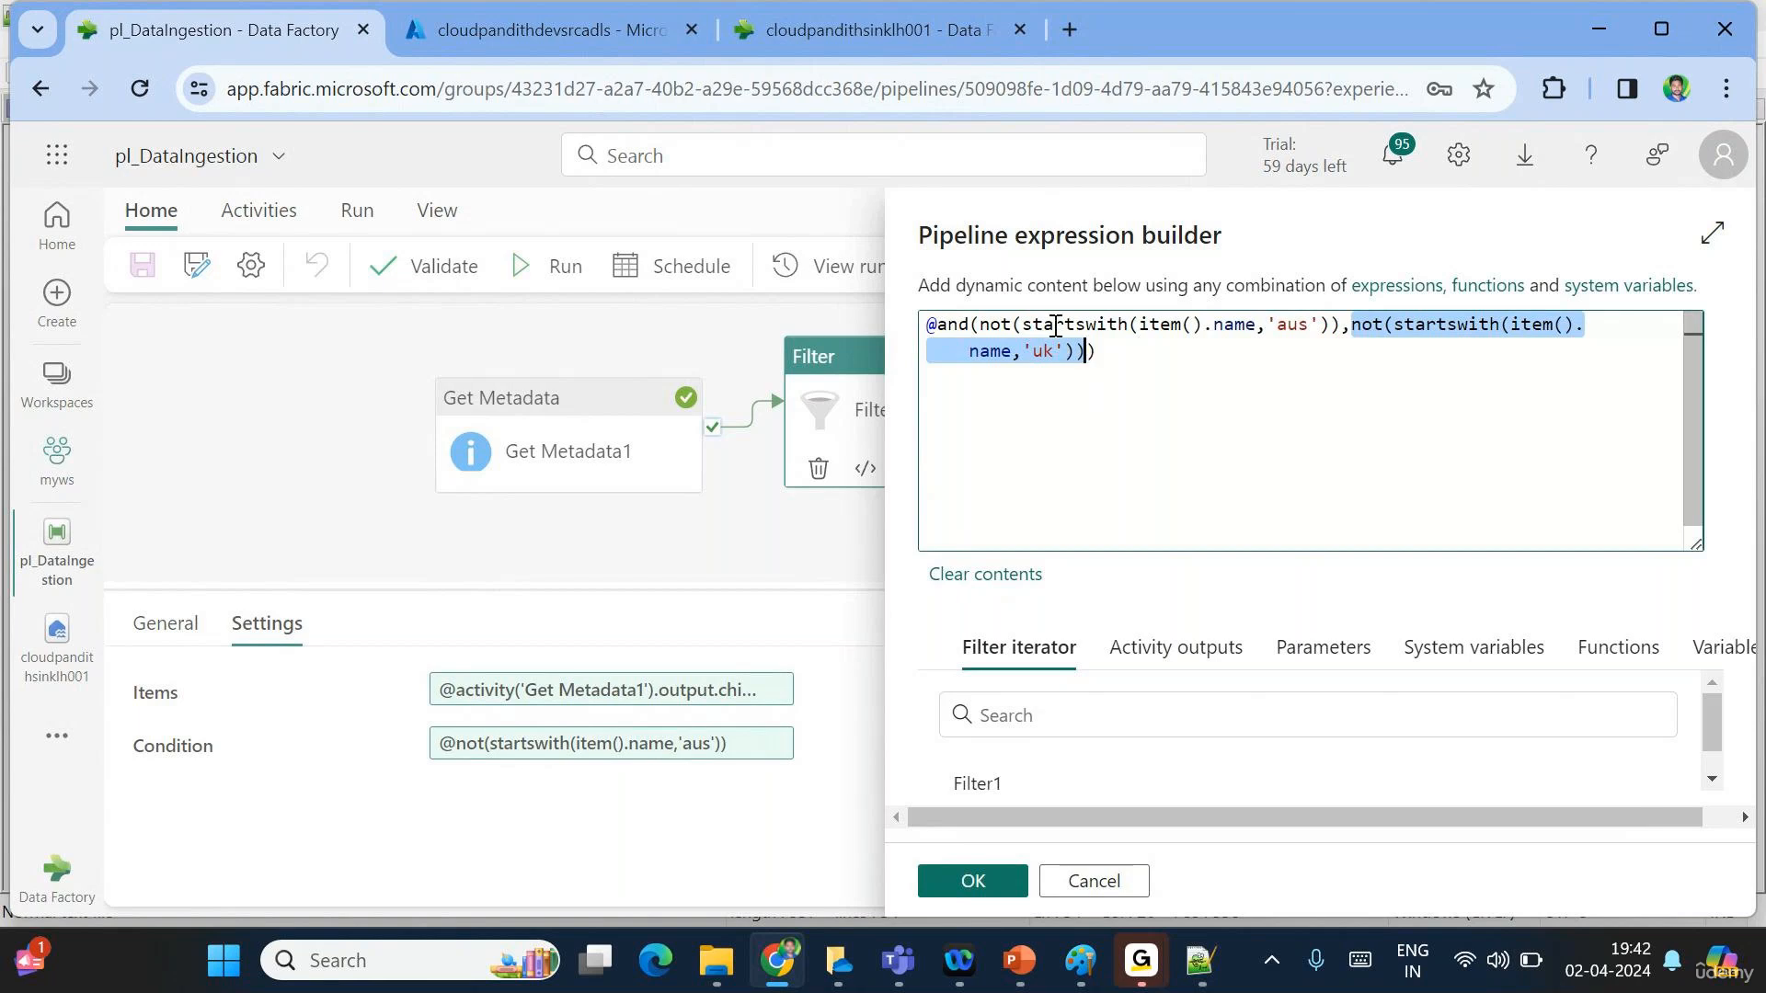
drag(1055, 324, 1310, 328)
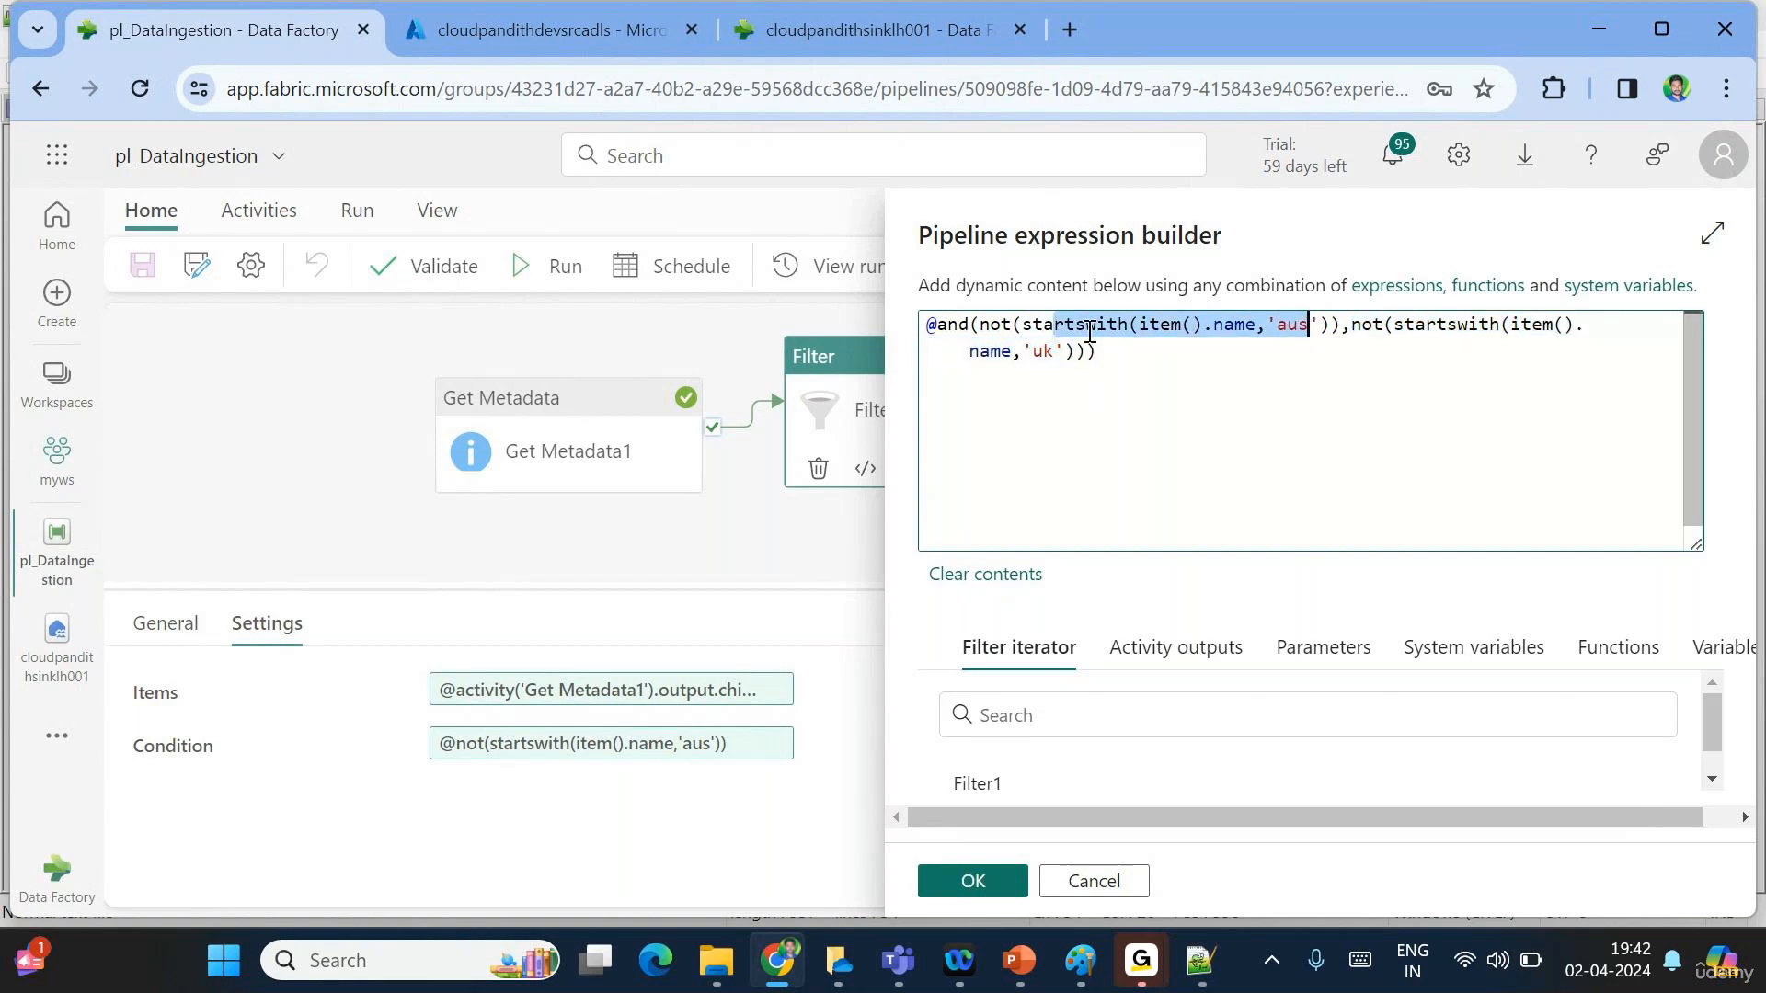
drag(1067, 324, 1159, 324)
mouse_move(982, 329)
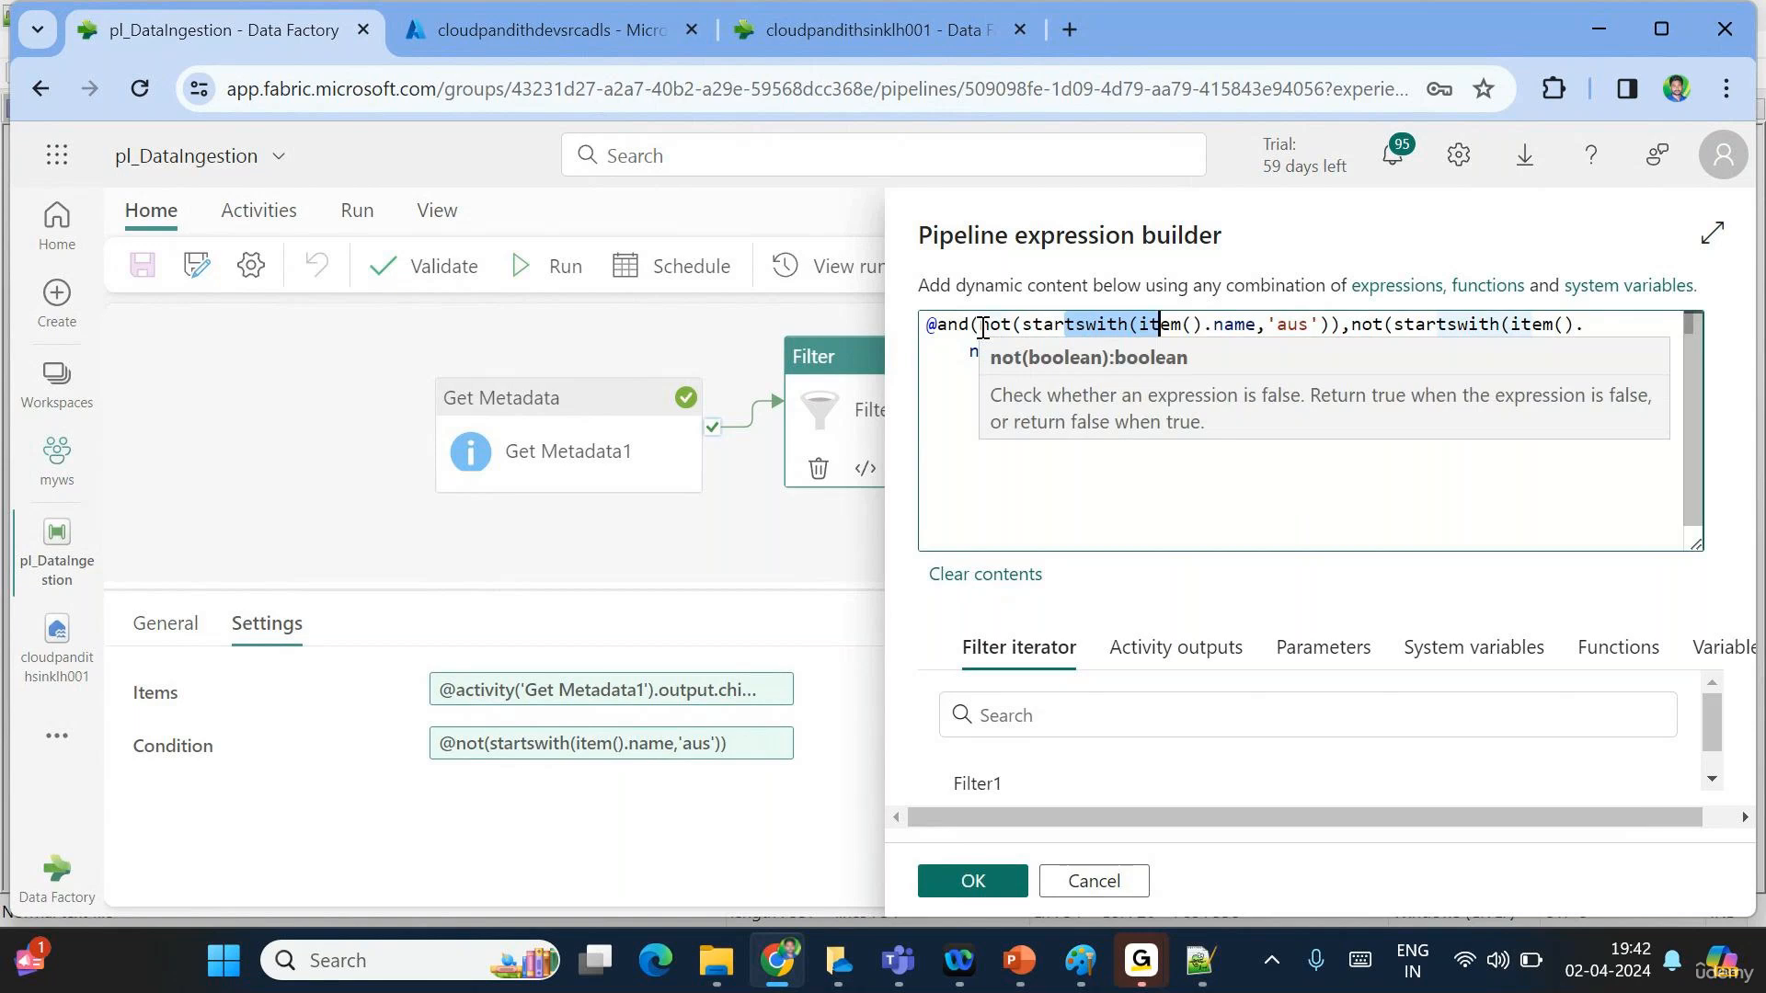
drag(982, 328, 1081, 358)
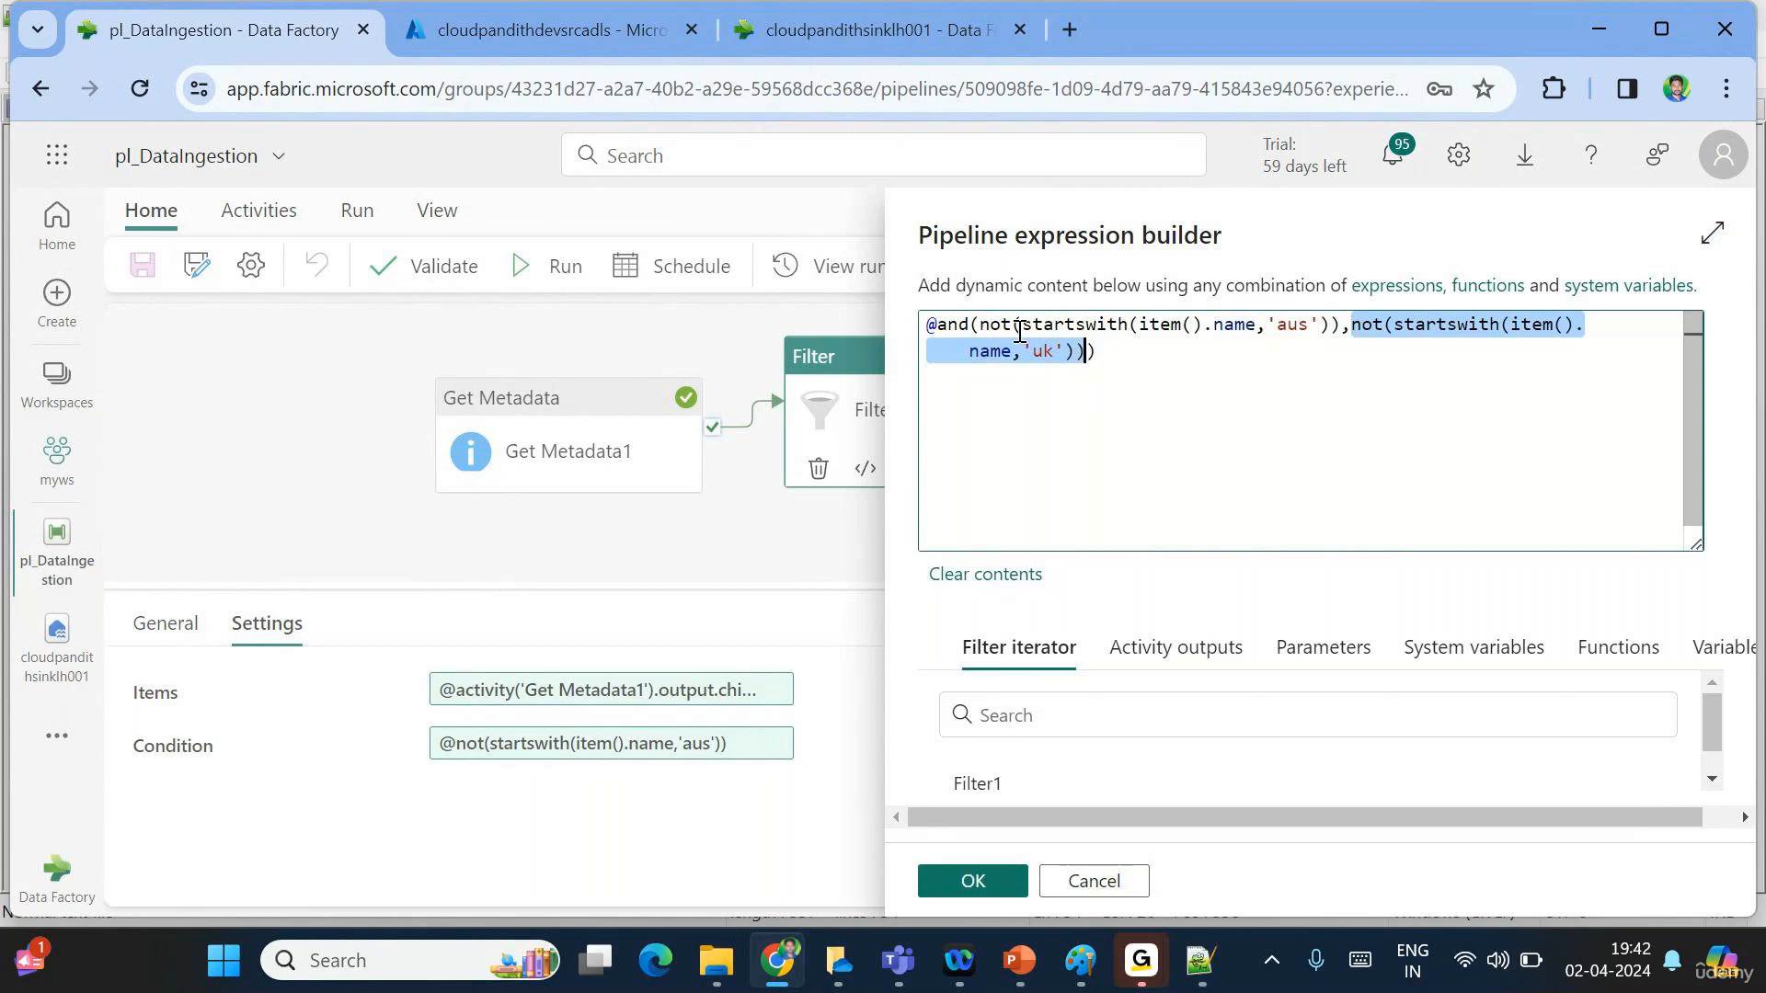
Trace how the and() function combines the not(startswith()) results for the 'aus' and 'uk' prefixes.
double_click(952, 332)
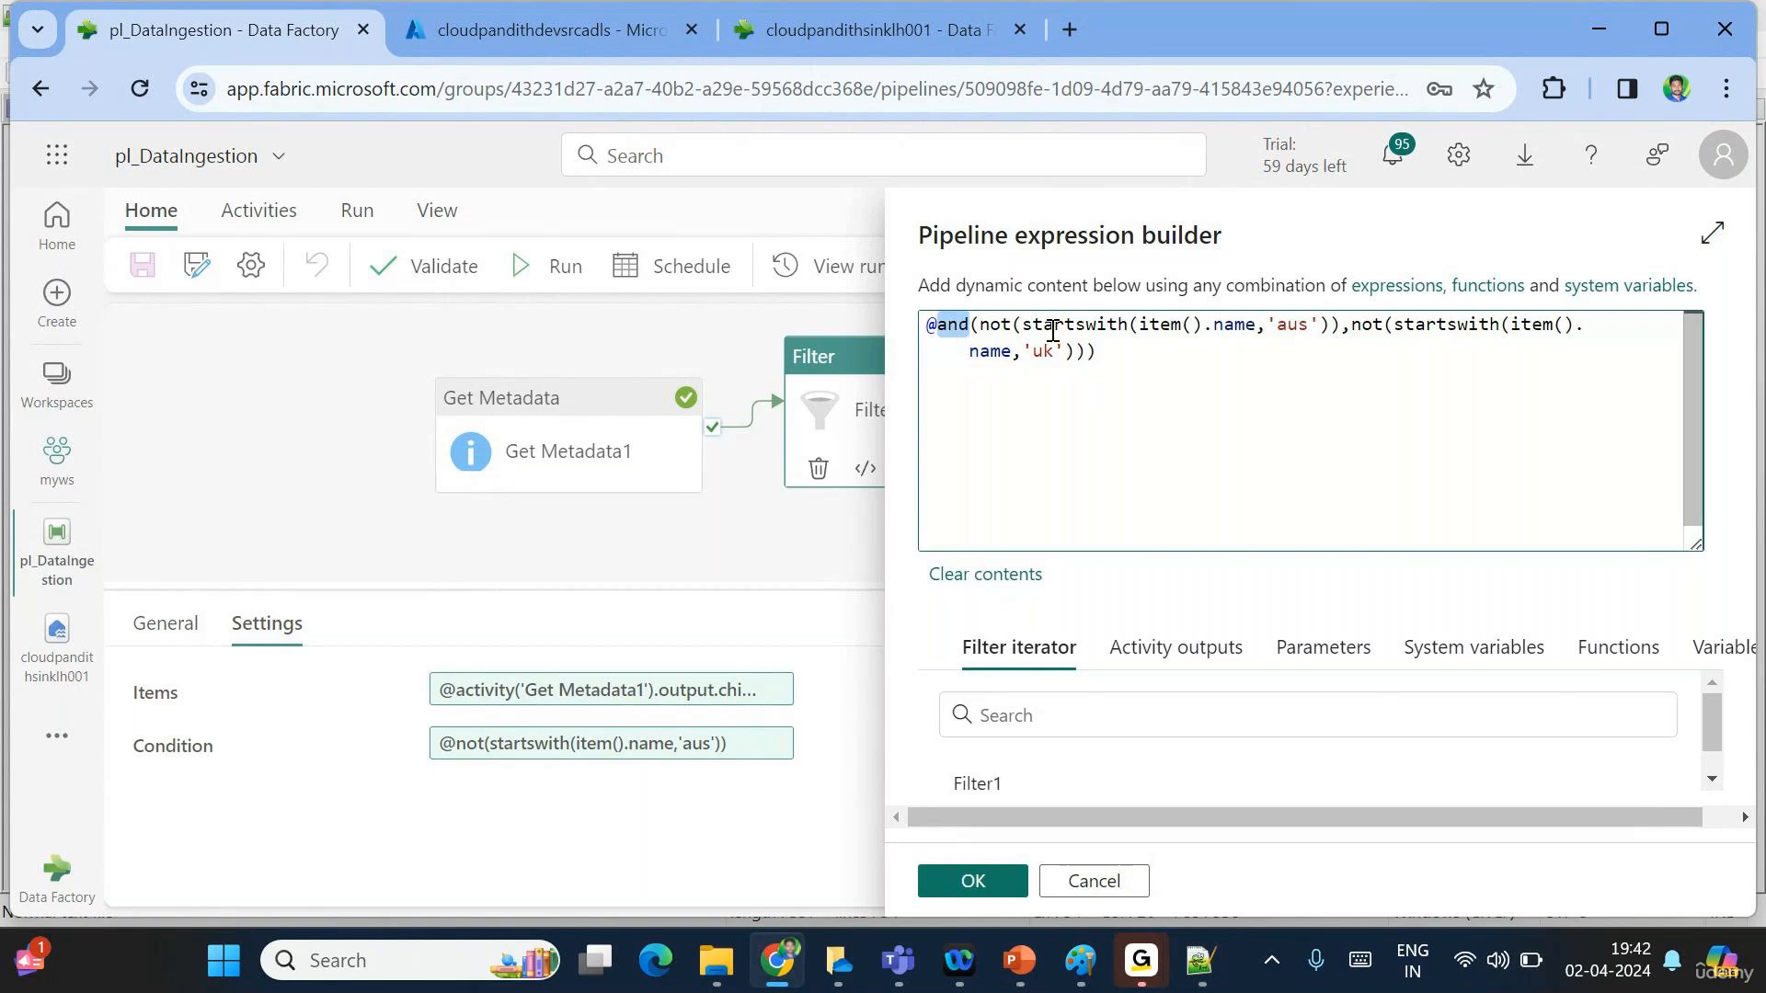
drag(1042, 326, 1233, 326)
click(1299, 326)
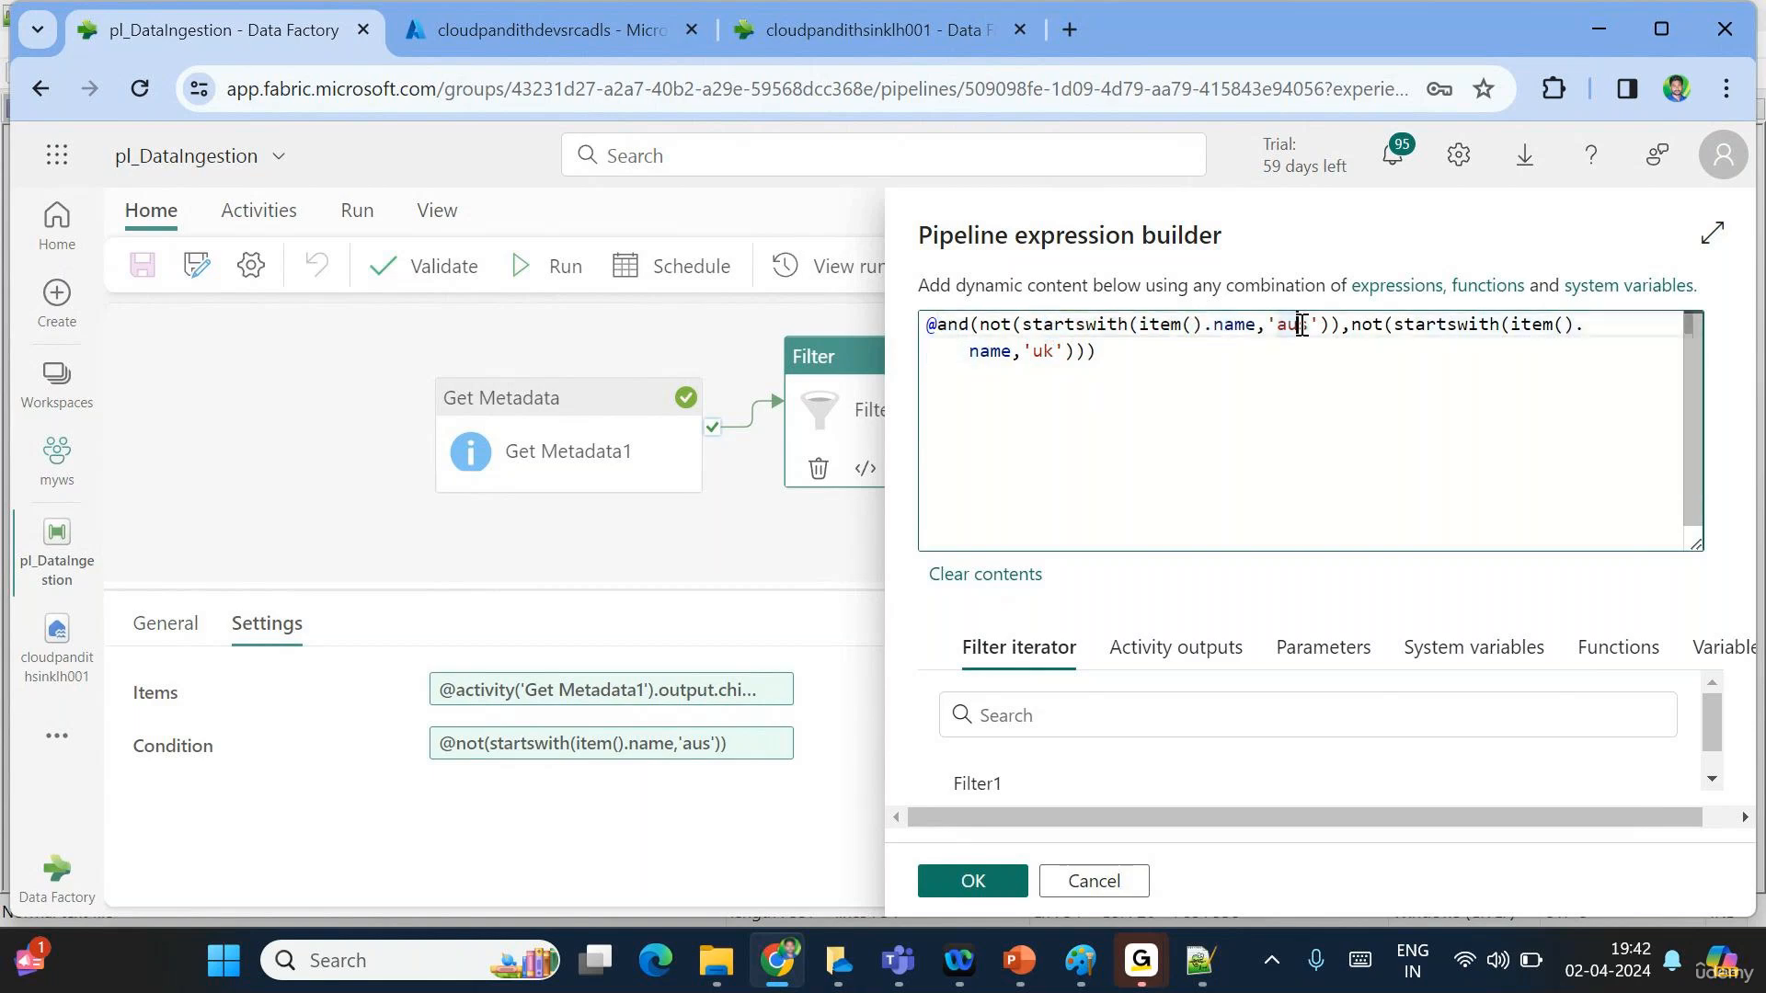
drag(1045, 326, 1322, 326)
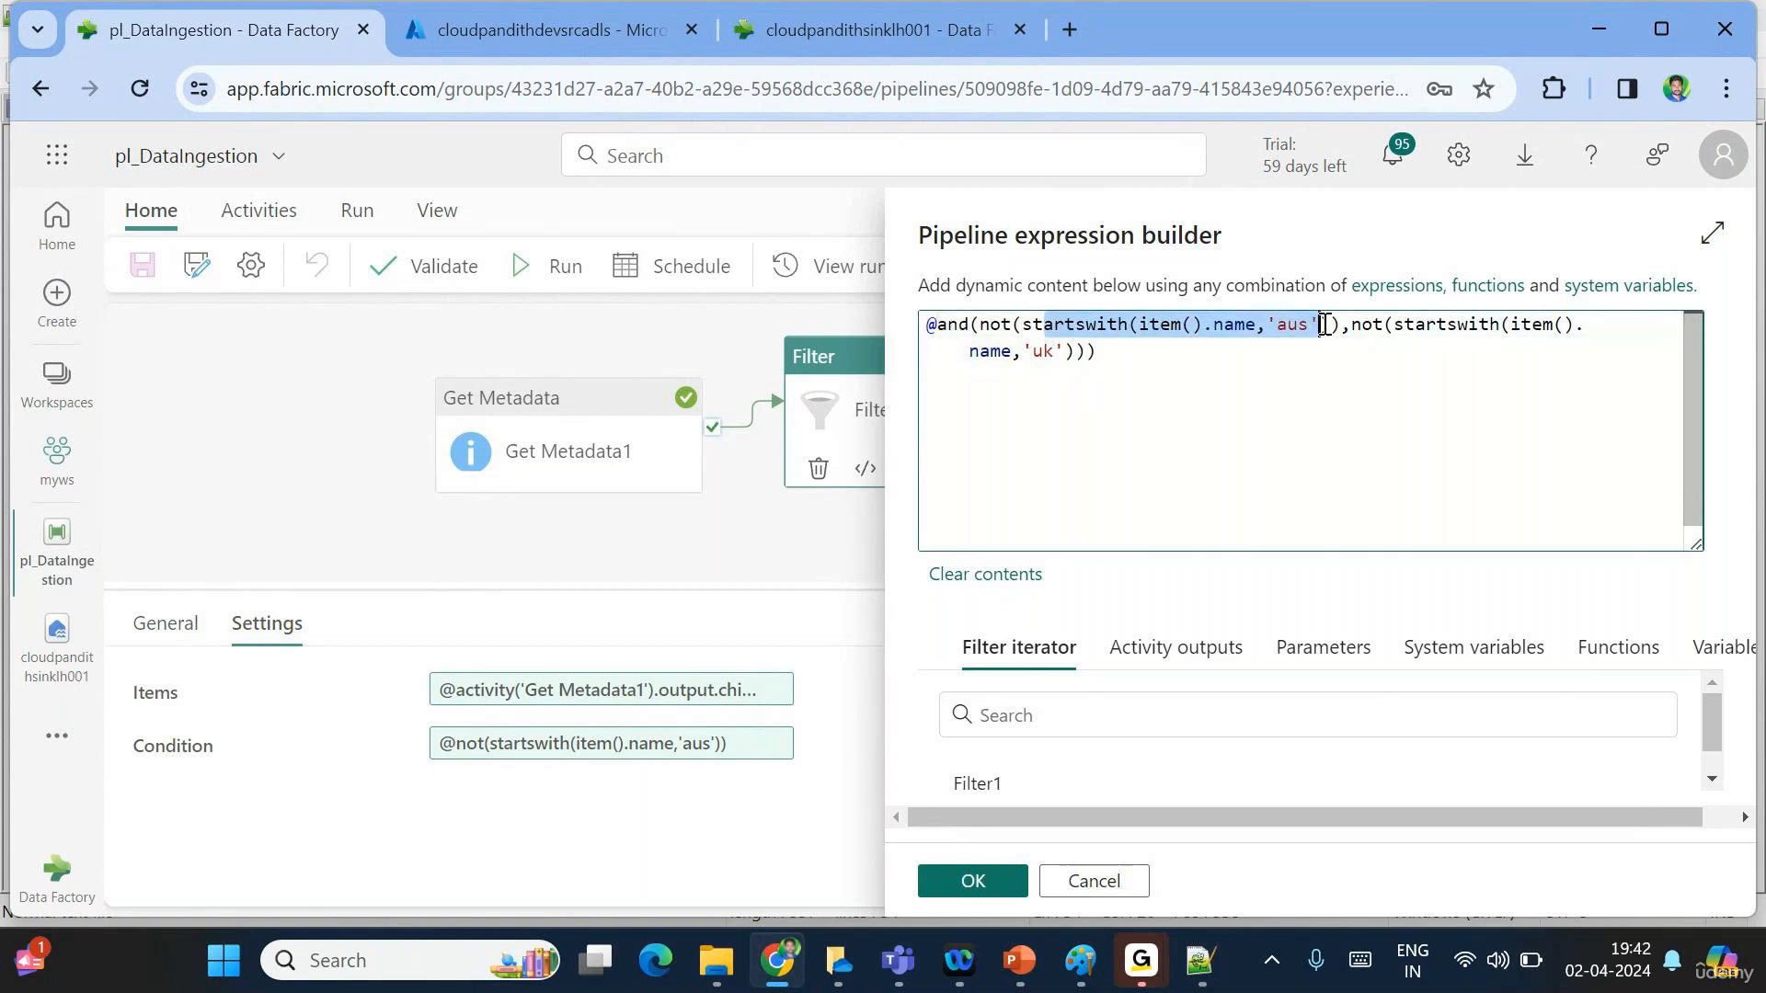
drag(1023, 326, 1334, 329)
mouse_move(985, 327)
drag(981, 327, 1342, 333)
mouse_move(1342, 333)
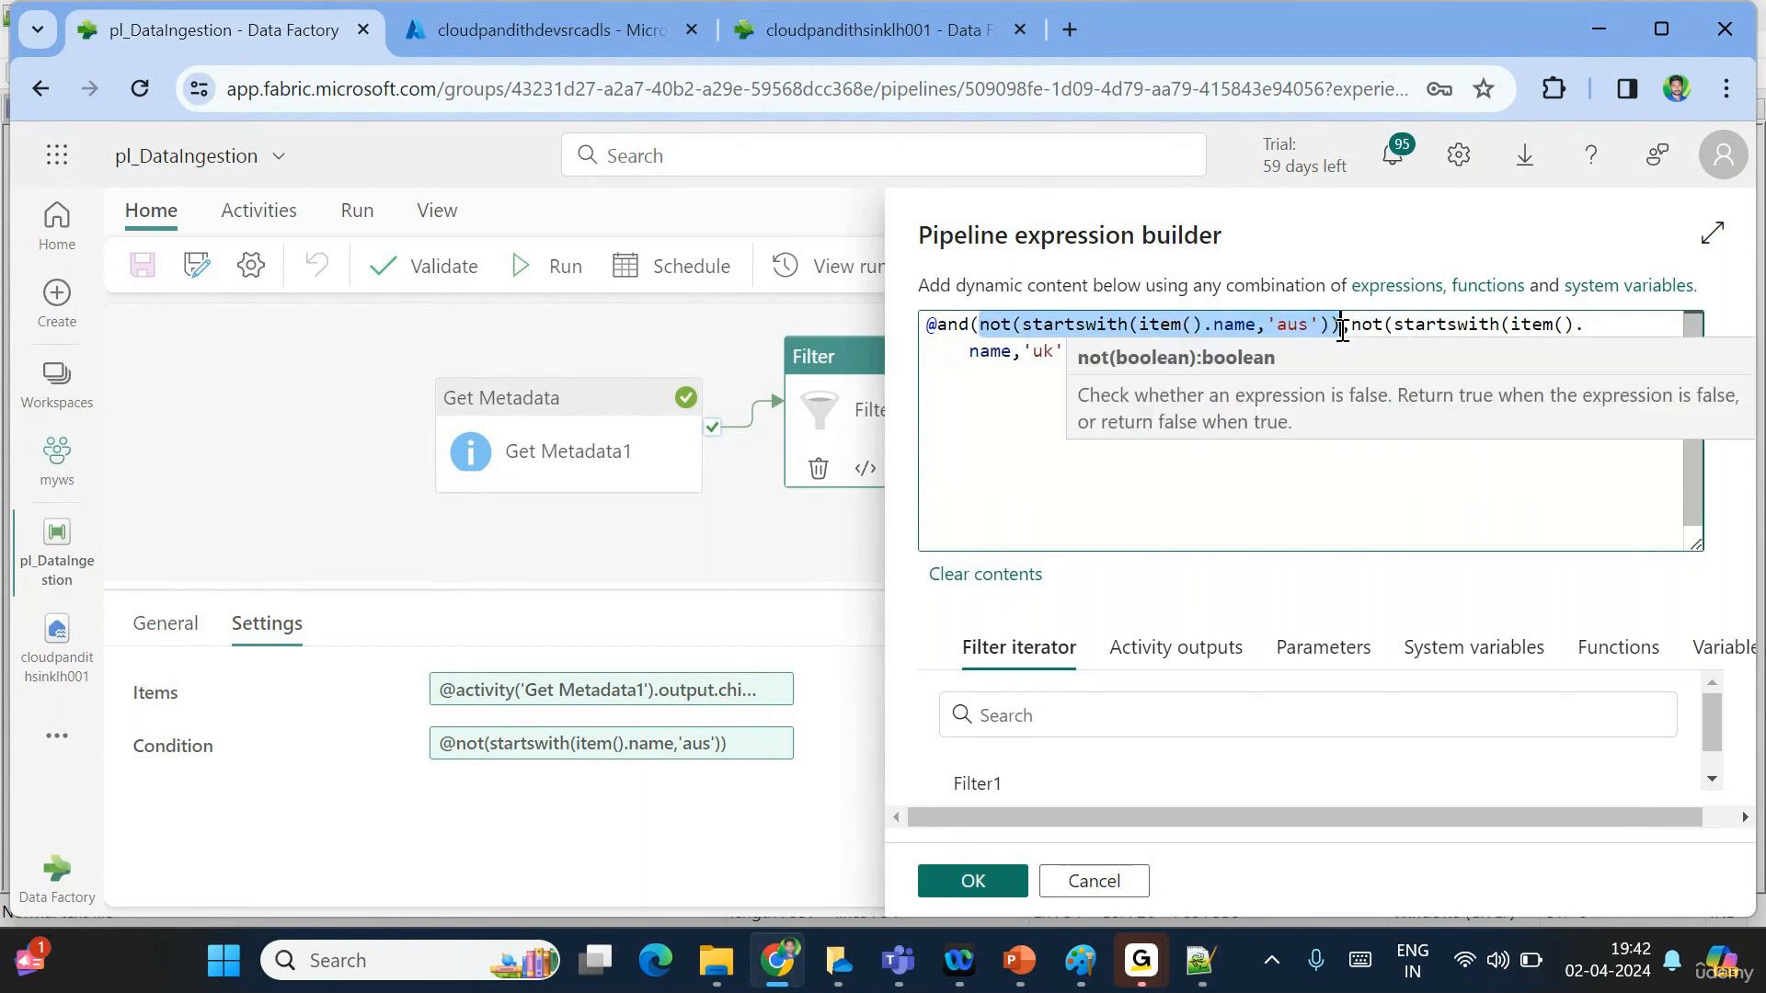
drag(1349, 327, 1086, 354)
double_click(1046, 353)
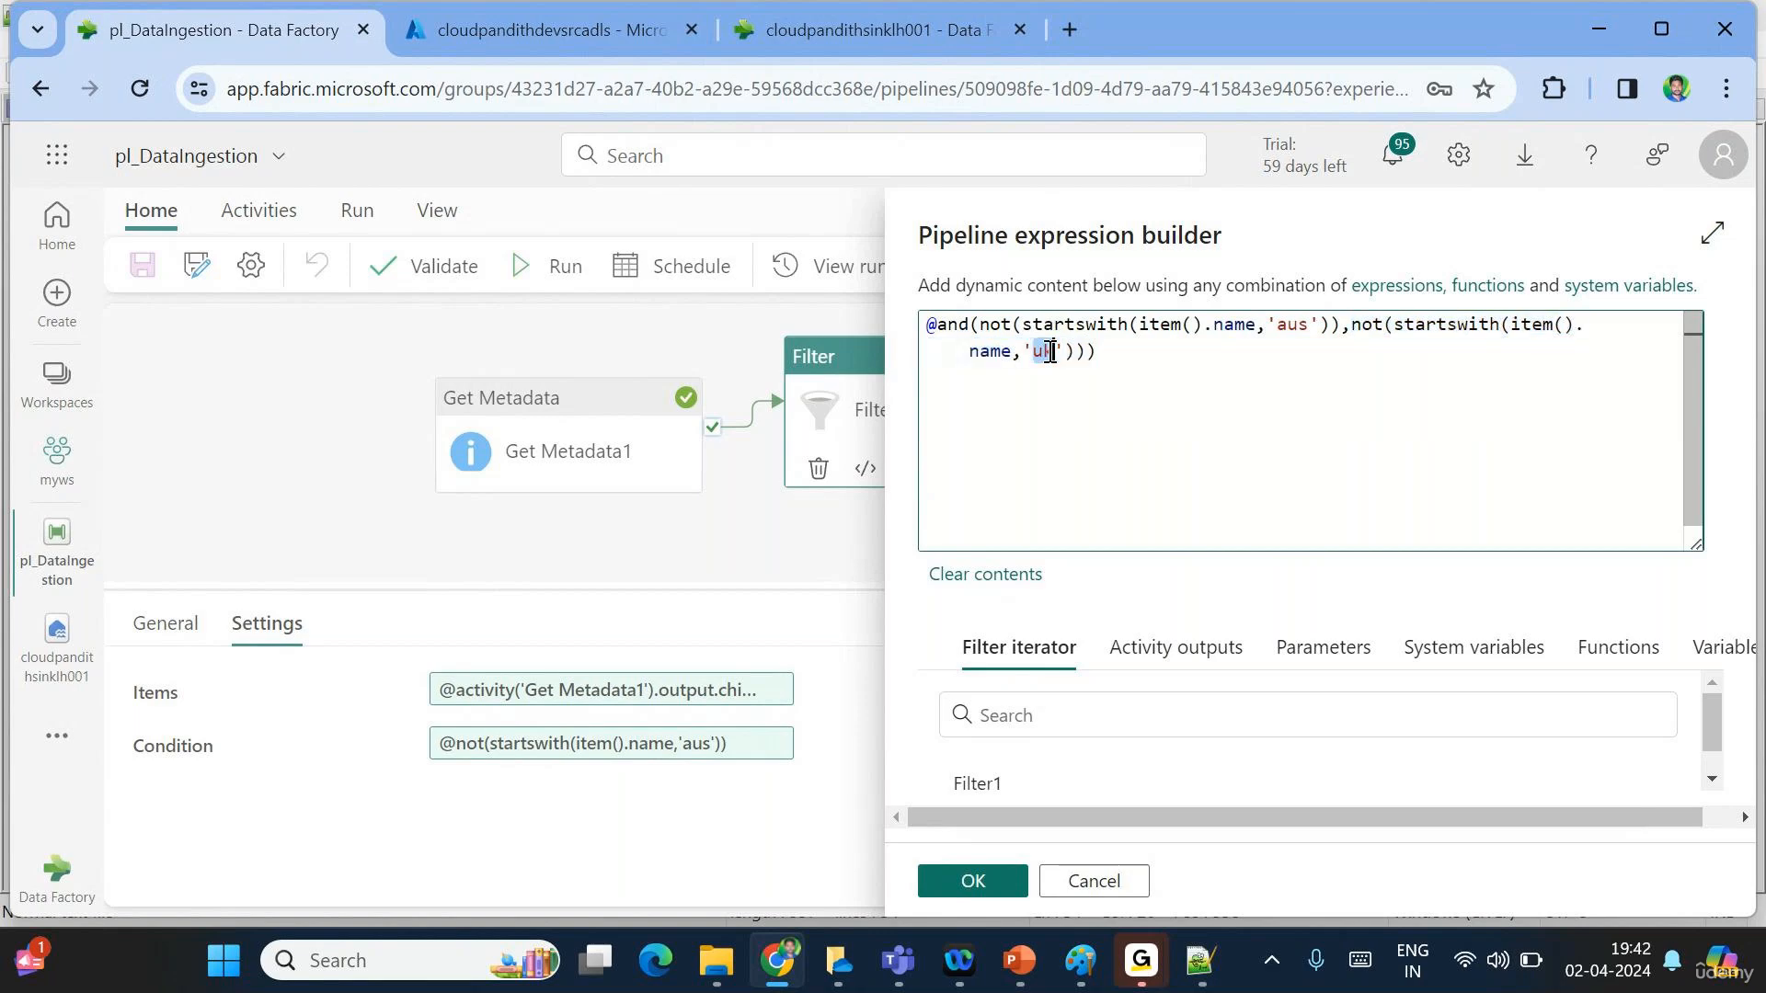
drag(1000, 324, 1127, 325)
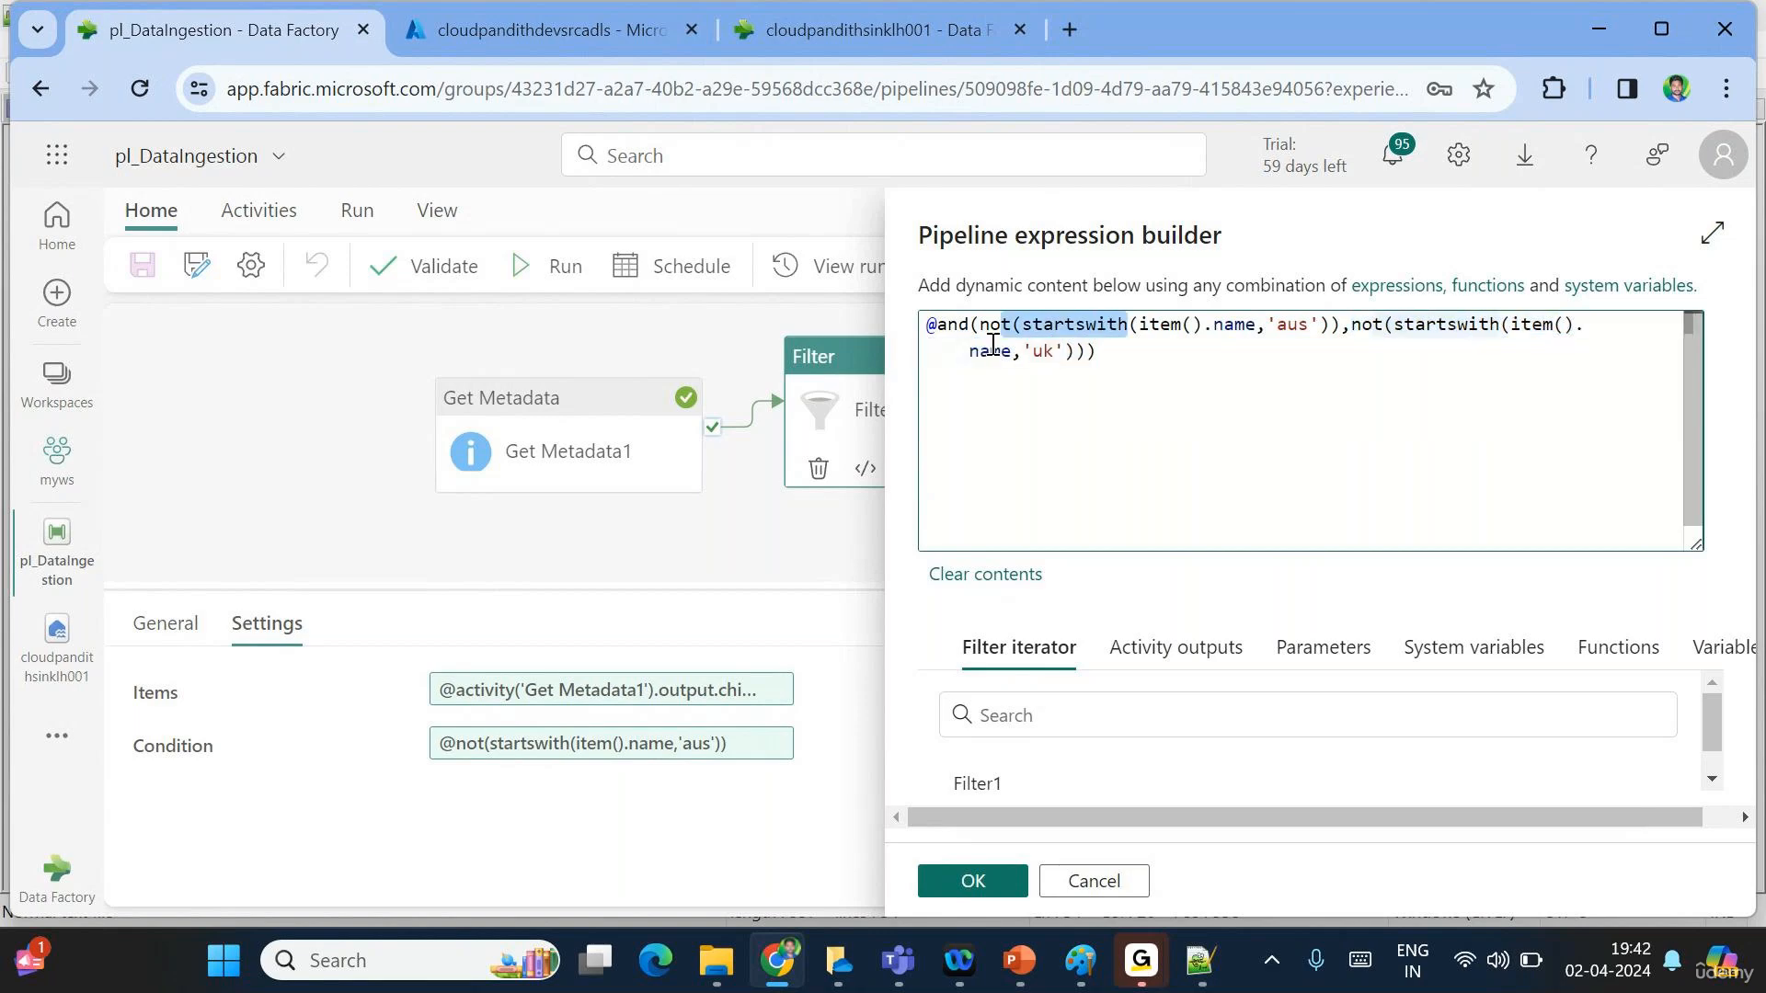
Check the 'uk' condition against the 'false and true' row of the truth table in Notepad++.
drag(970, 351, 1066, 352)
key(alt+Tab)
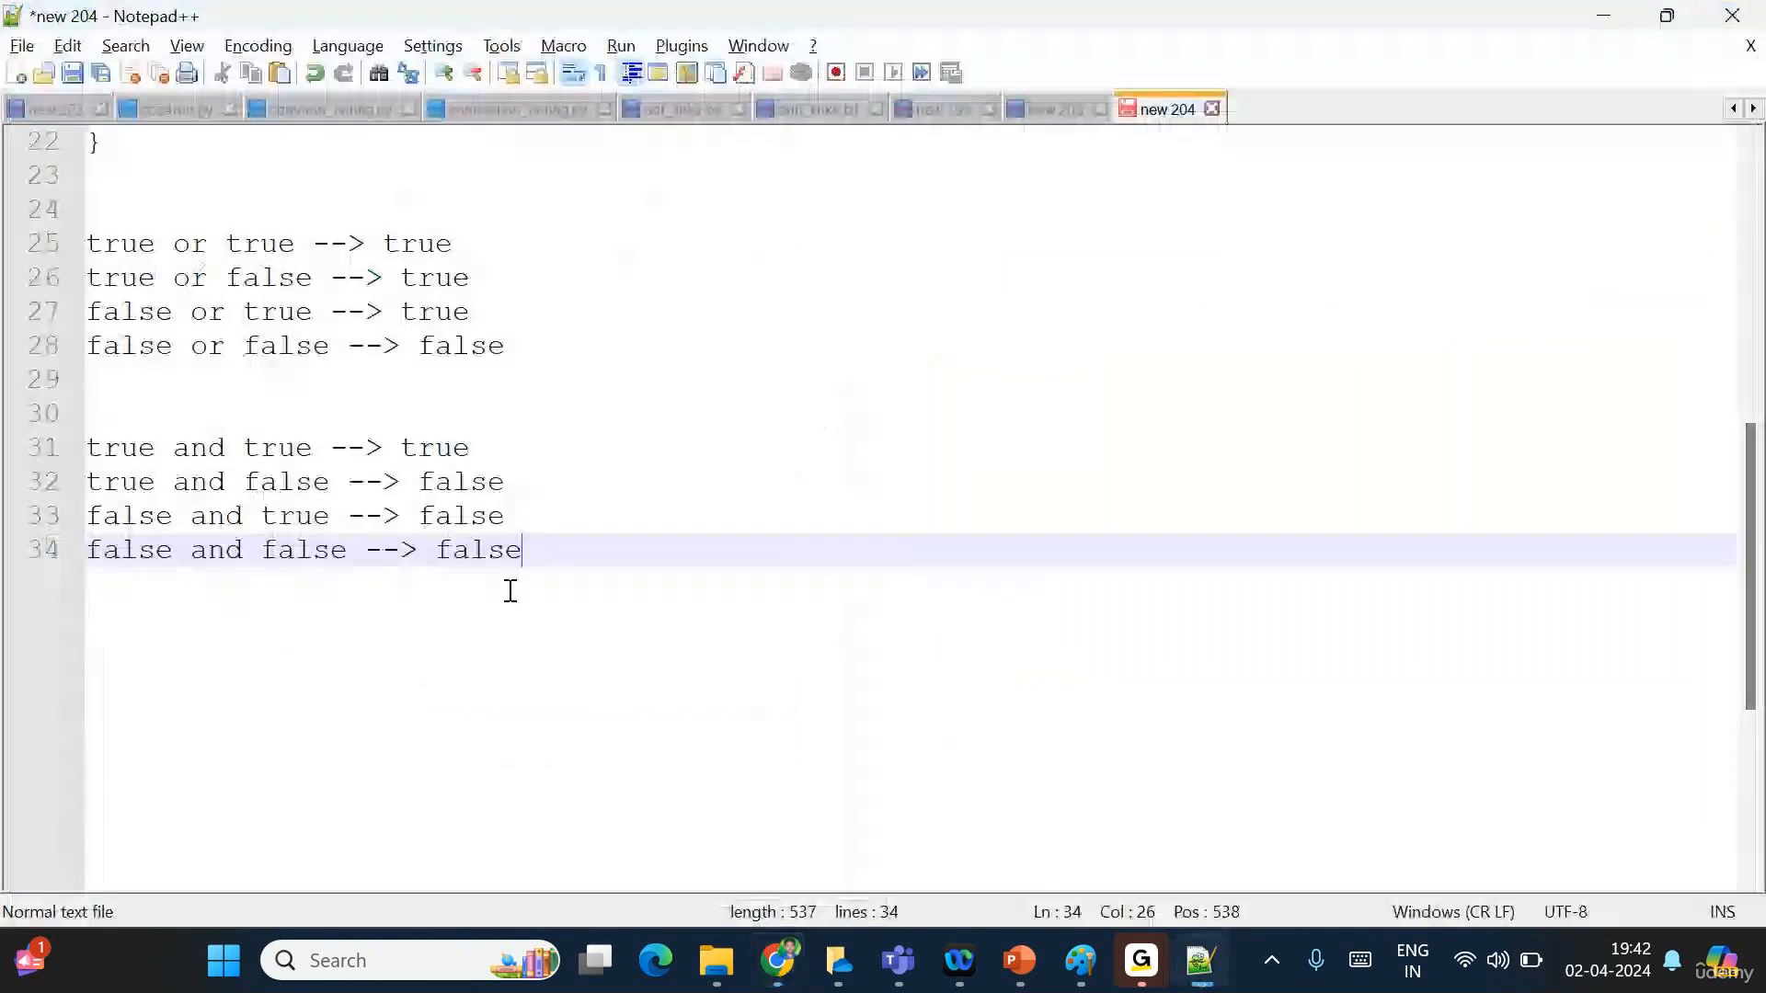
double_click(138, 517)
double_click(288, 517)
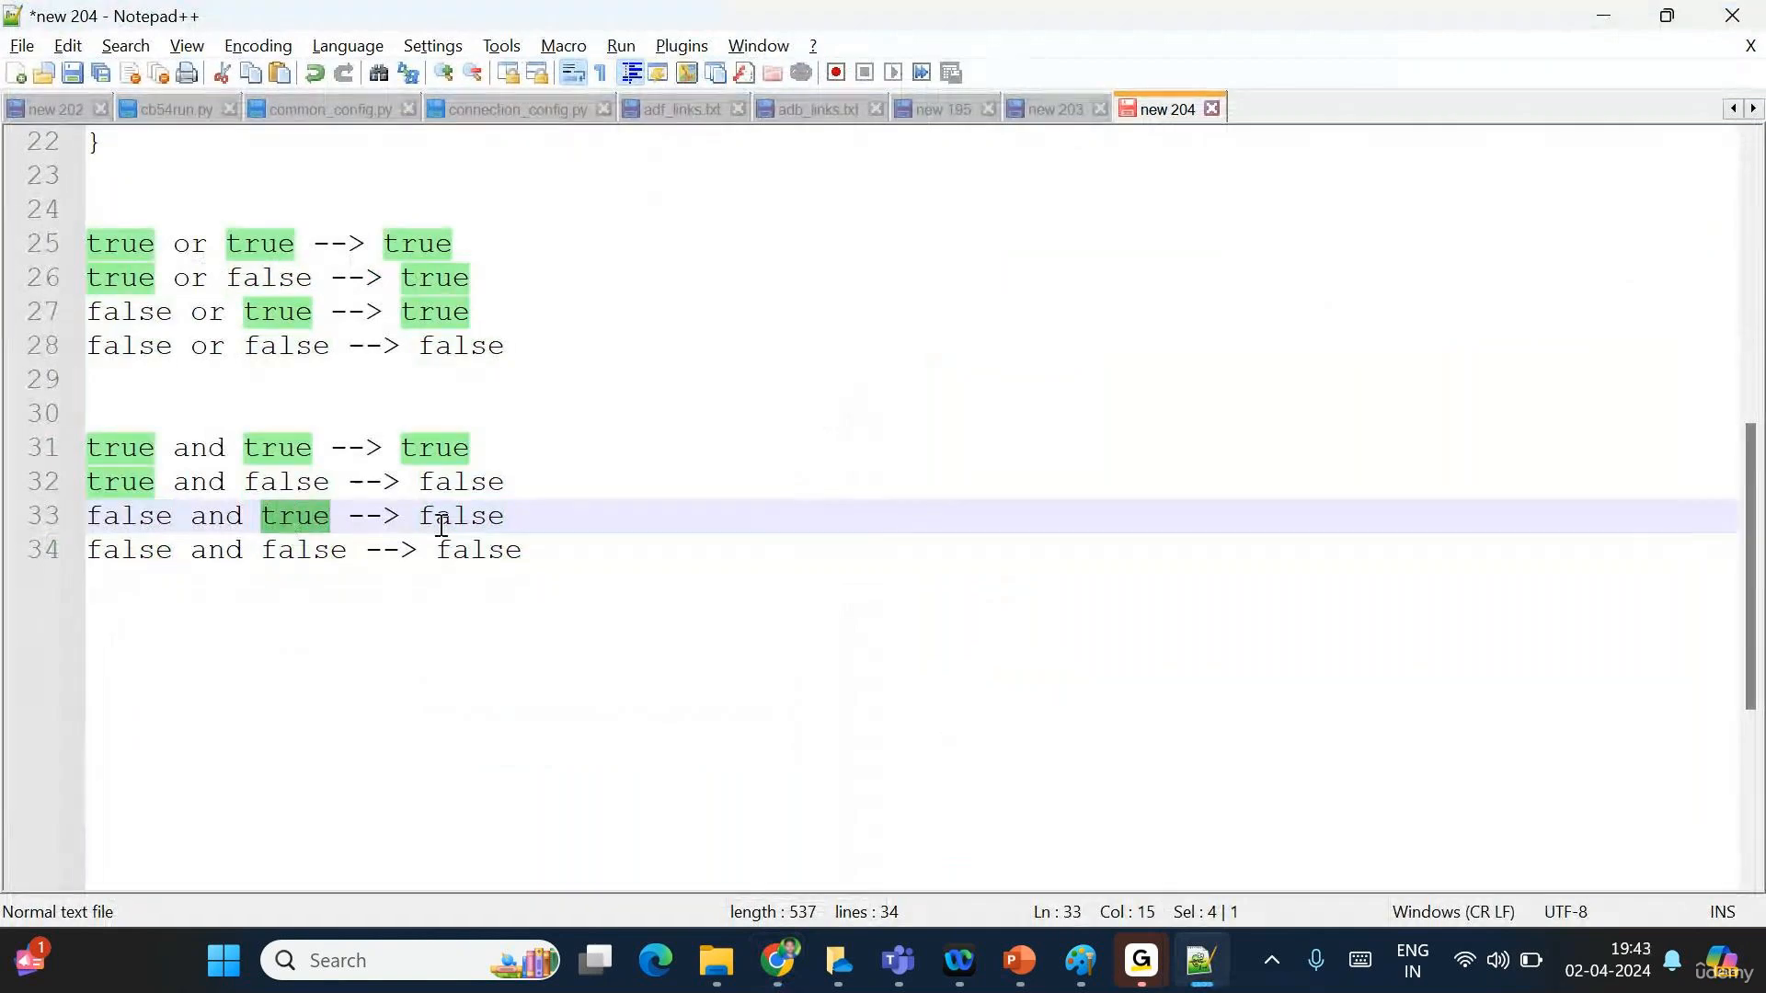
double_click(441, 527)
click(592, 528)
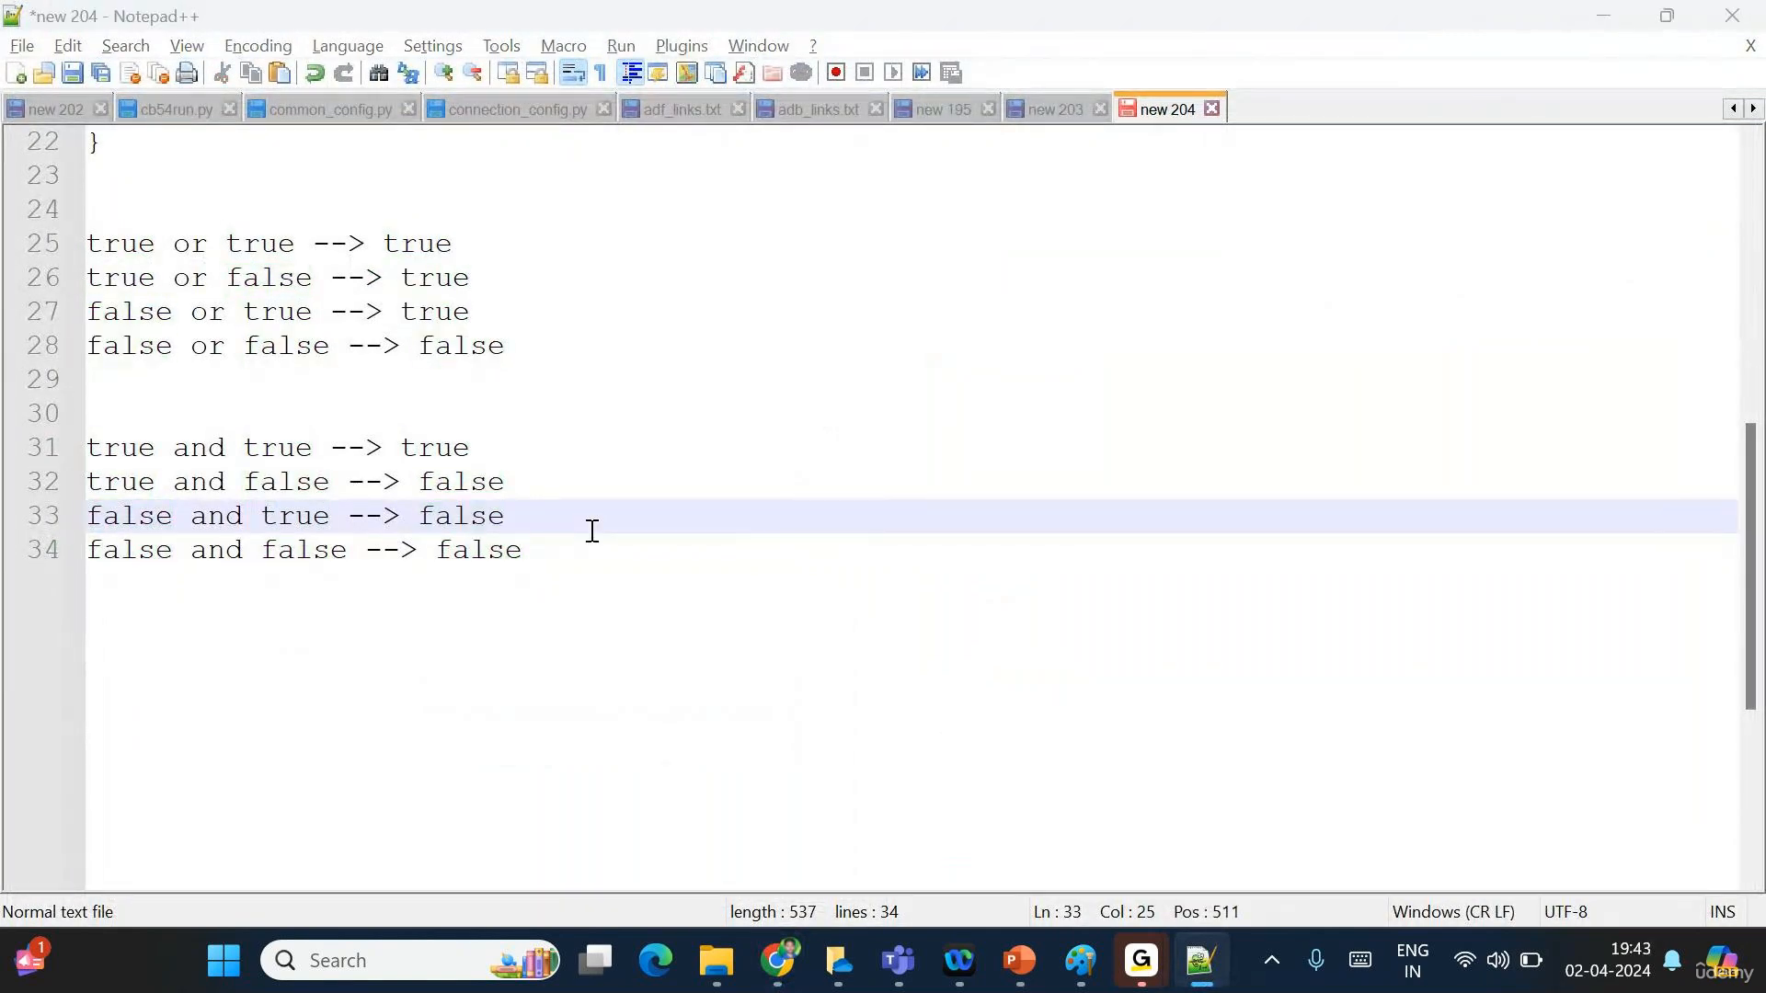
Return to Chrome, apply the completed and() expression as Filter1's condition, and save and run the pipeline.
key(alt+Tab)
drag(1129, 344, 918, 331)
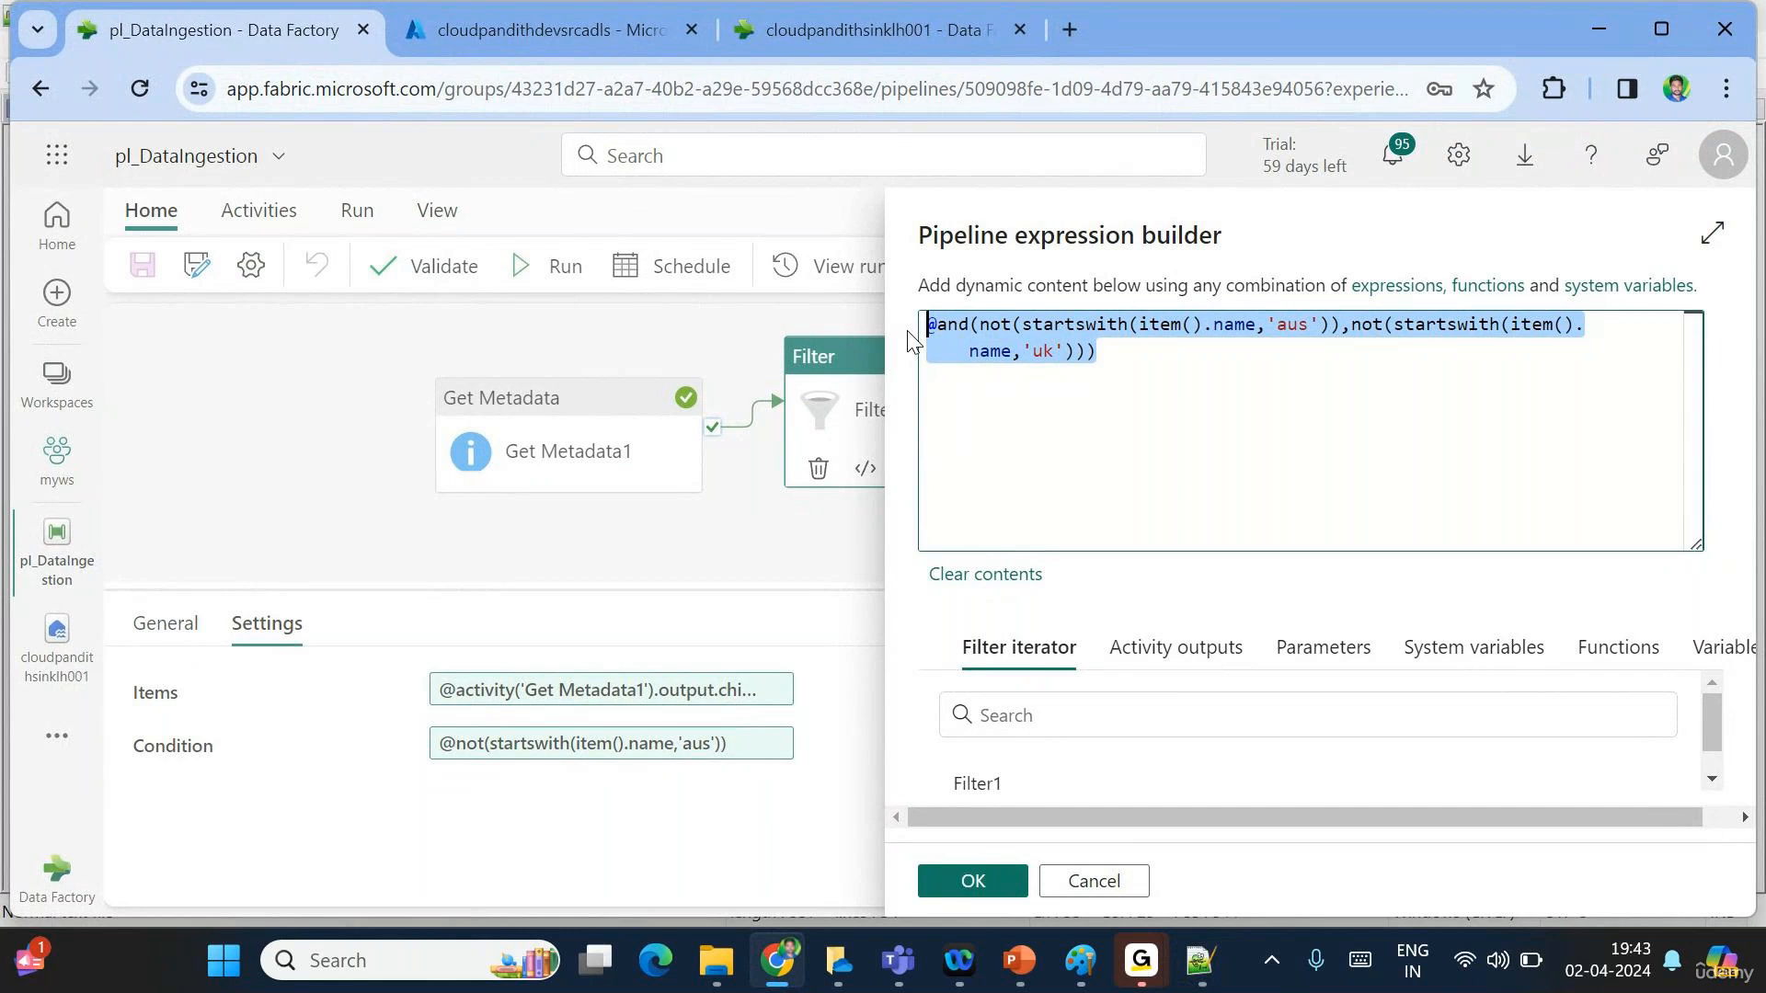
click(1183, 383)
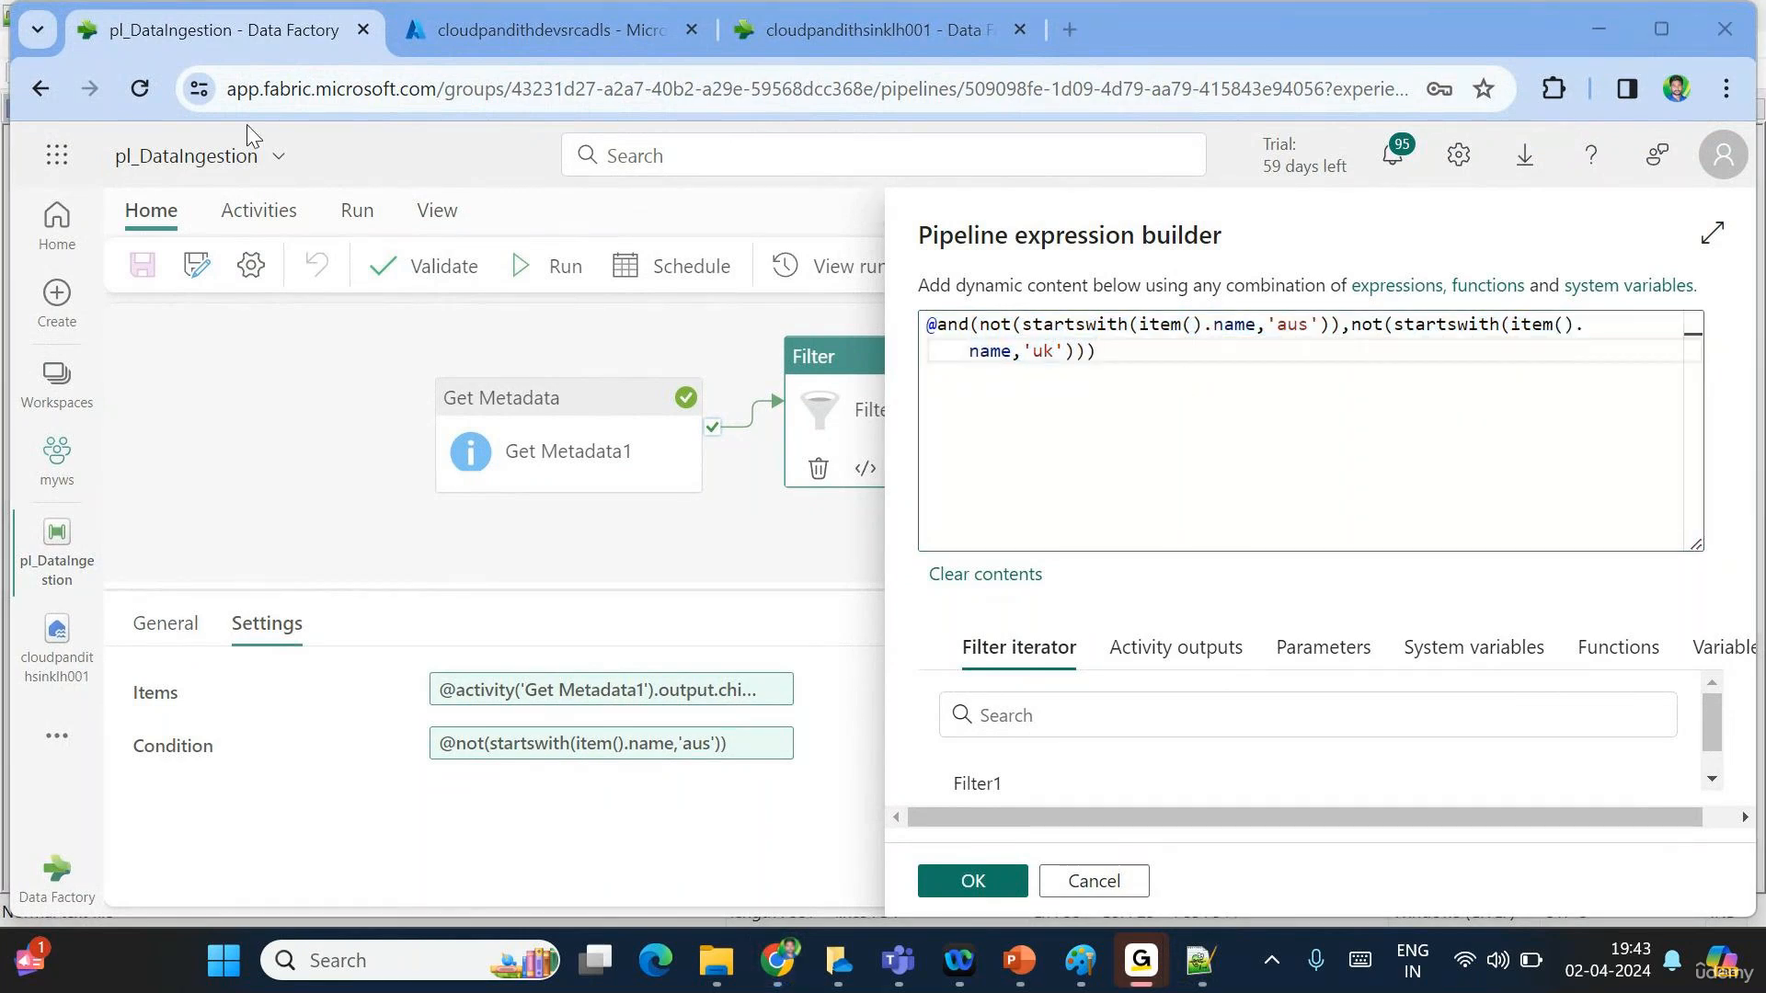
click(973, 881)
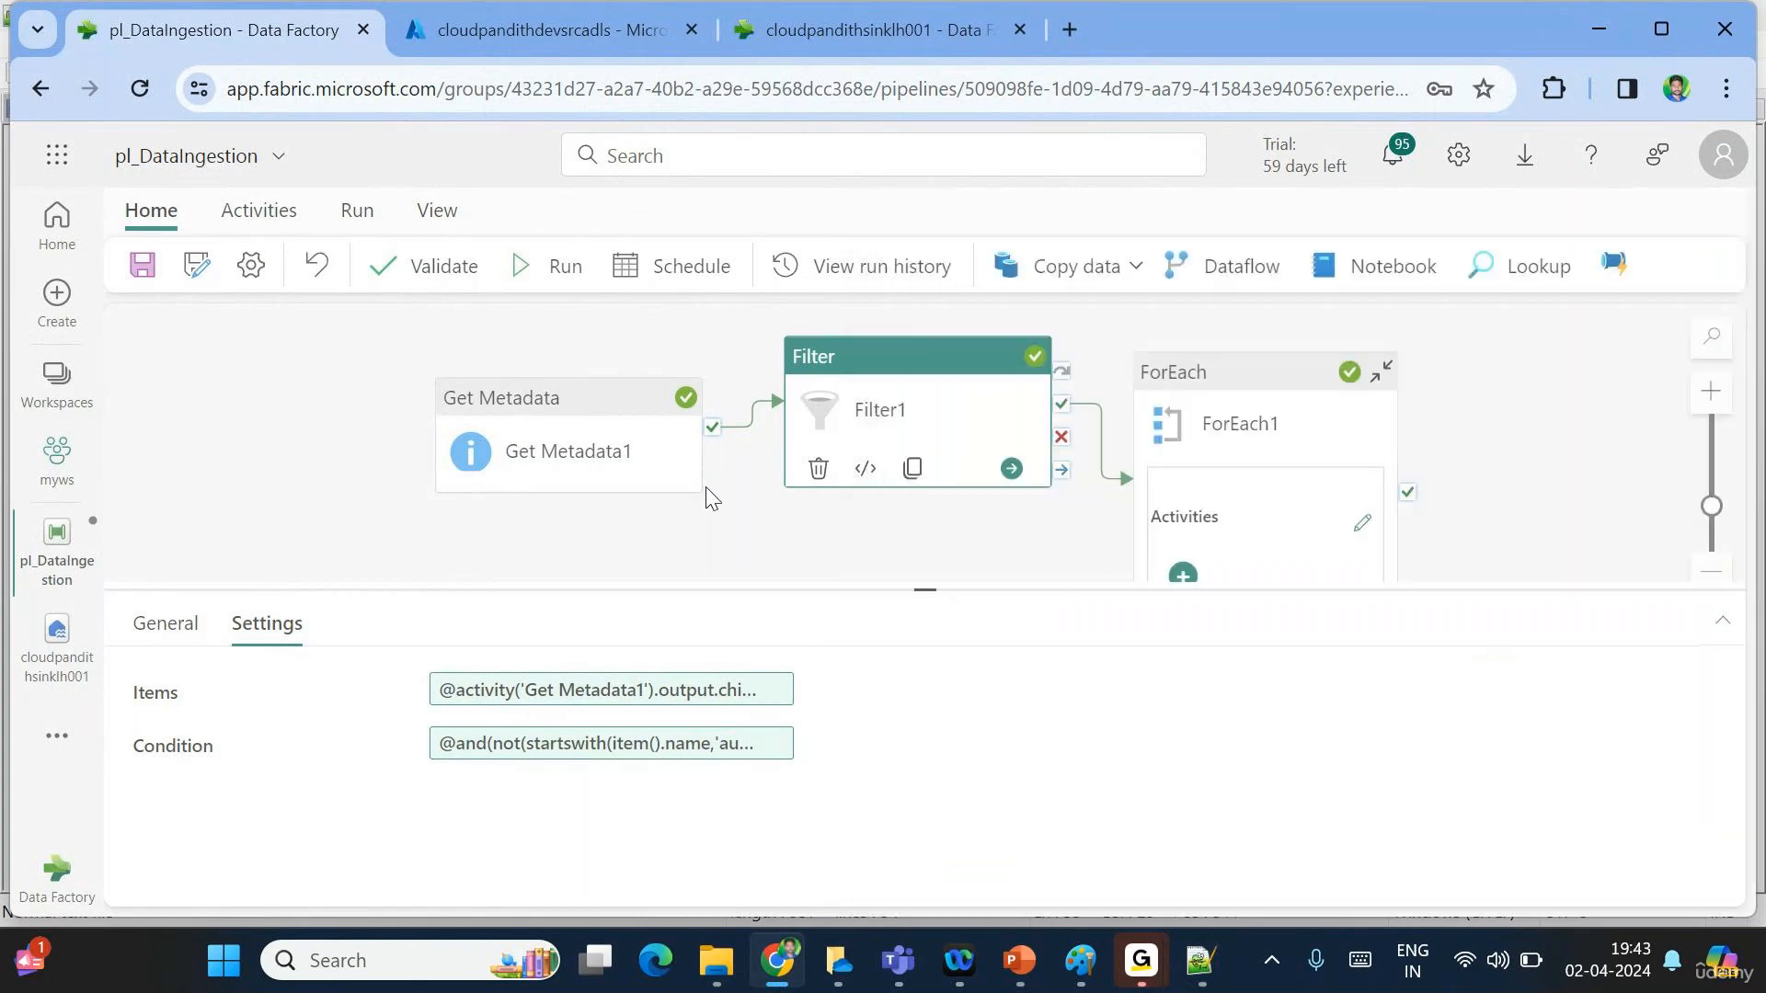
click(565, 266)
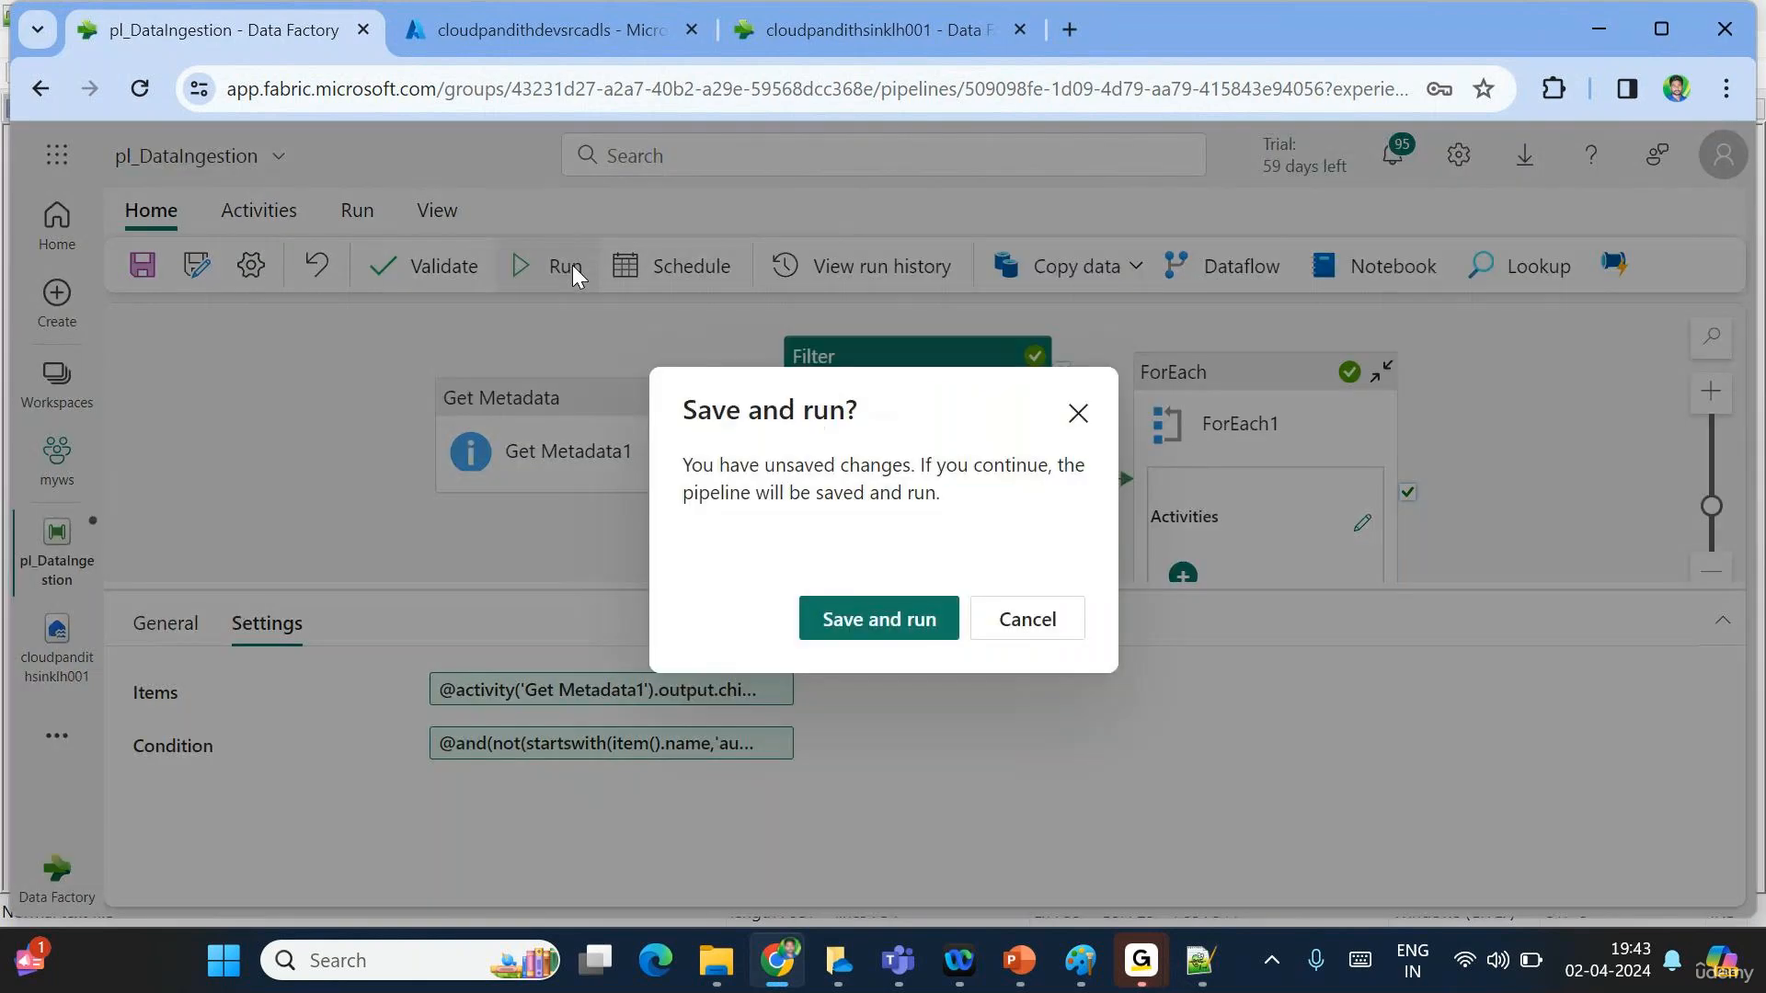
click(879, 627)
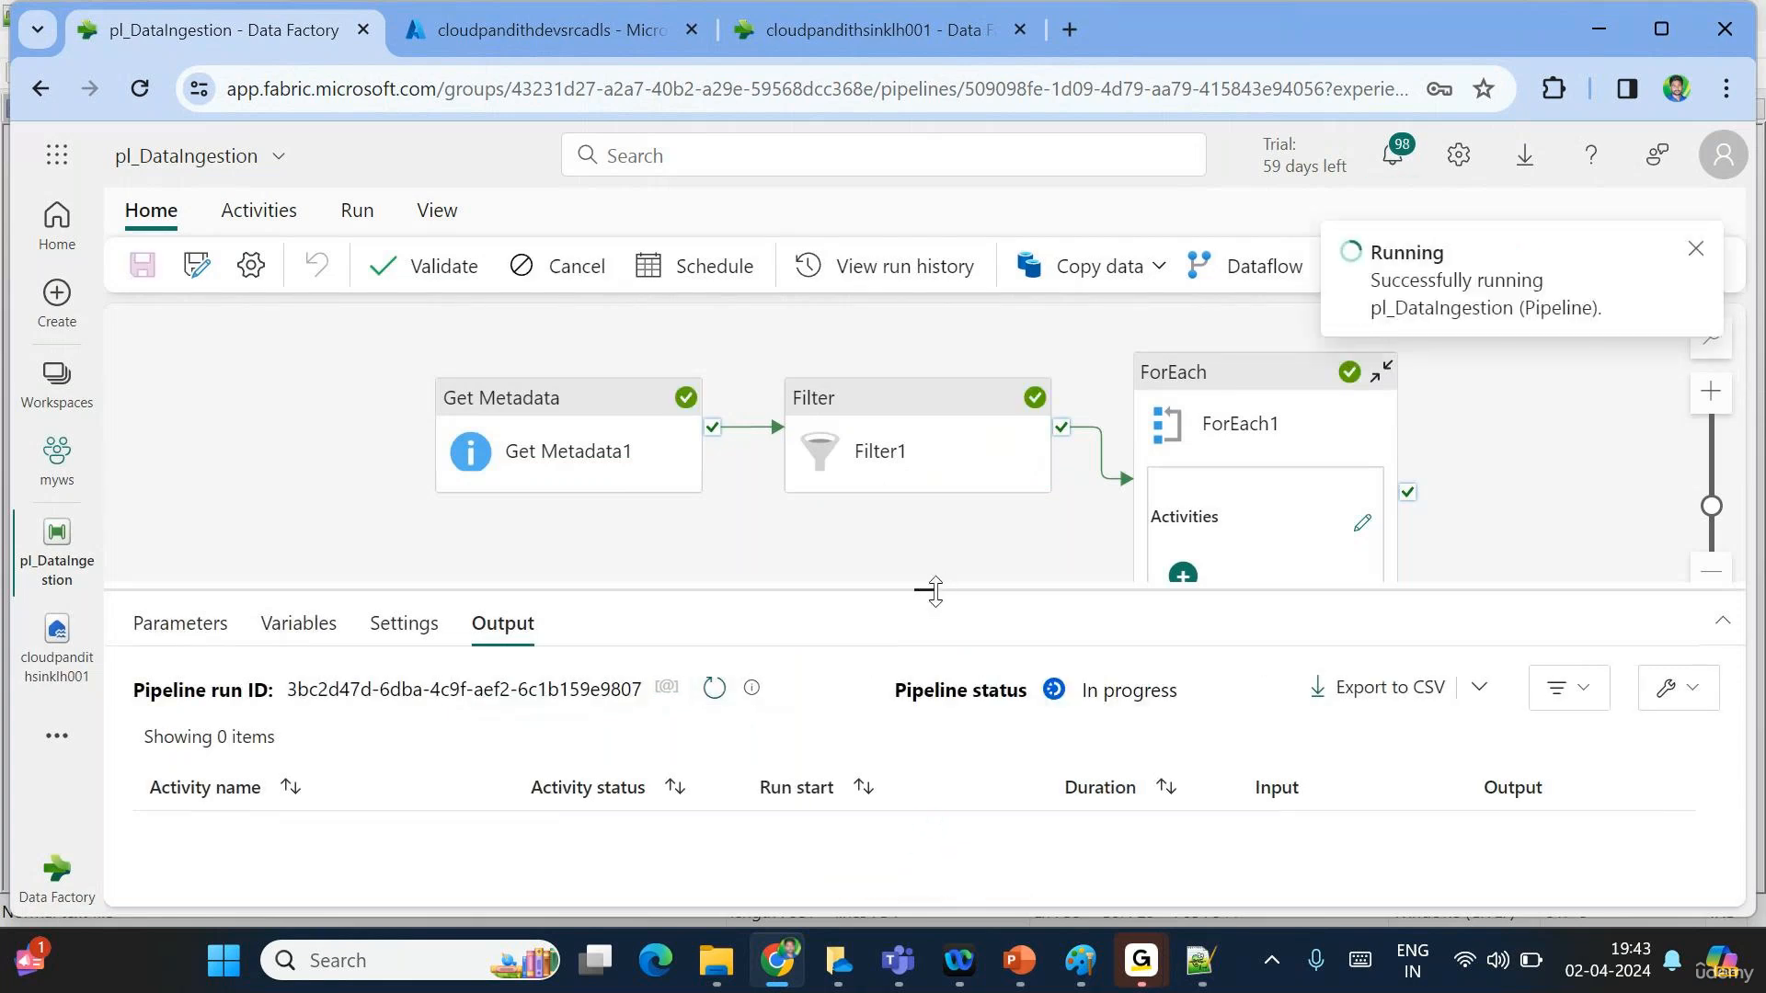
Monitor the pipeline run in an enlarged output view, refreshing the activity runs until ForEach1 and its copy activities finish.
drag(935, 592, 906, 496)
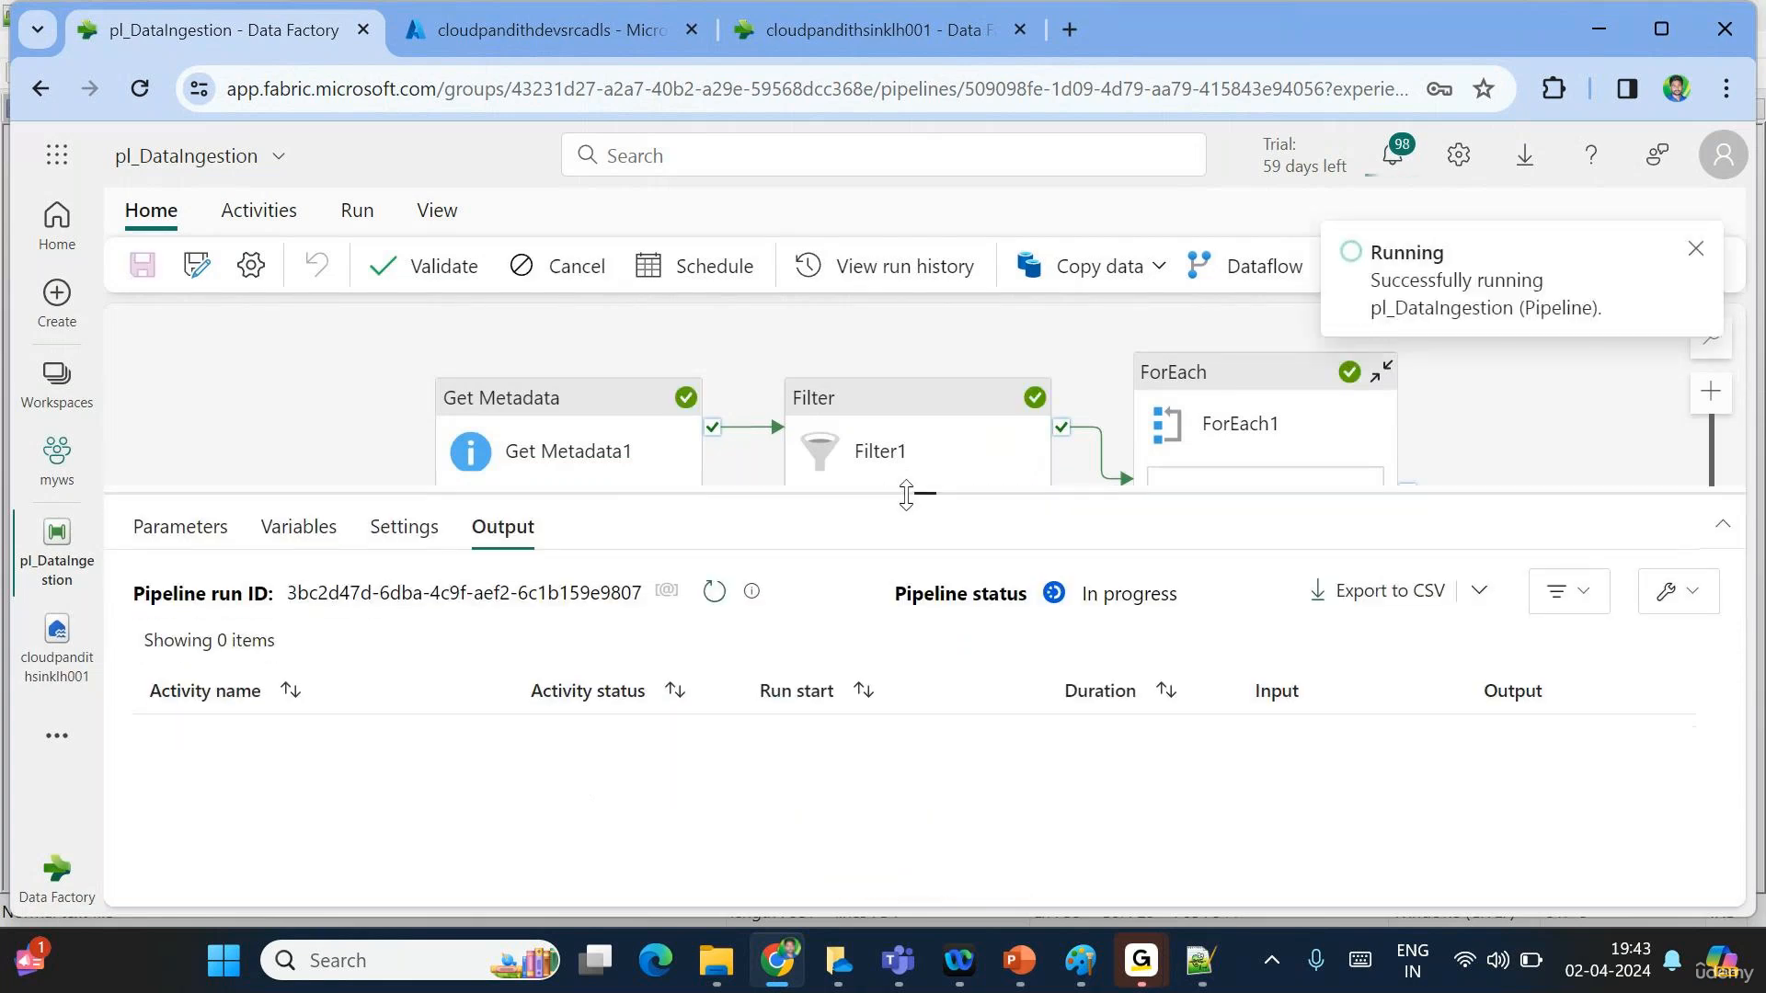
click(733, 591)
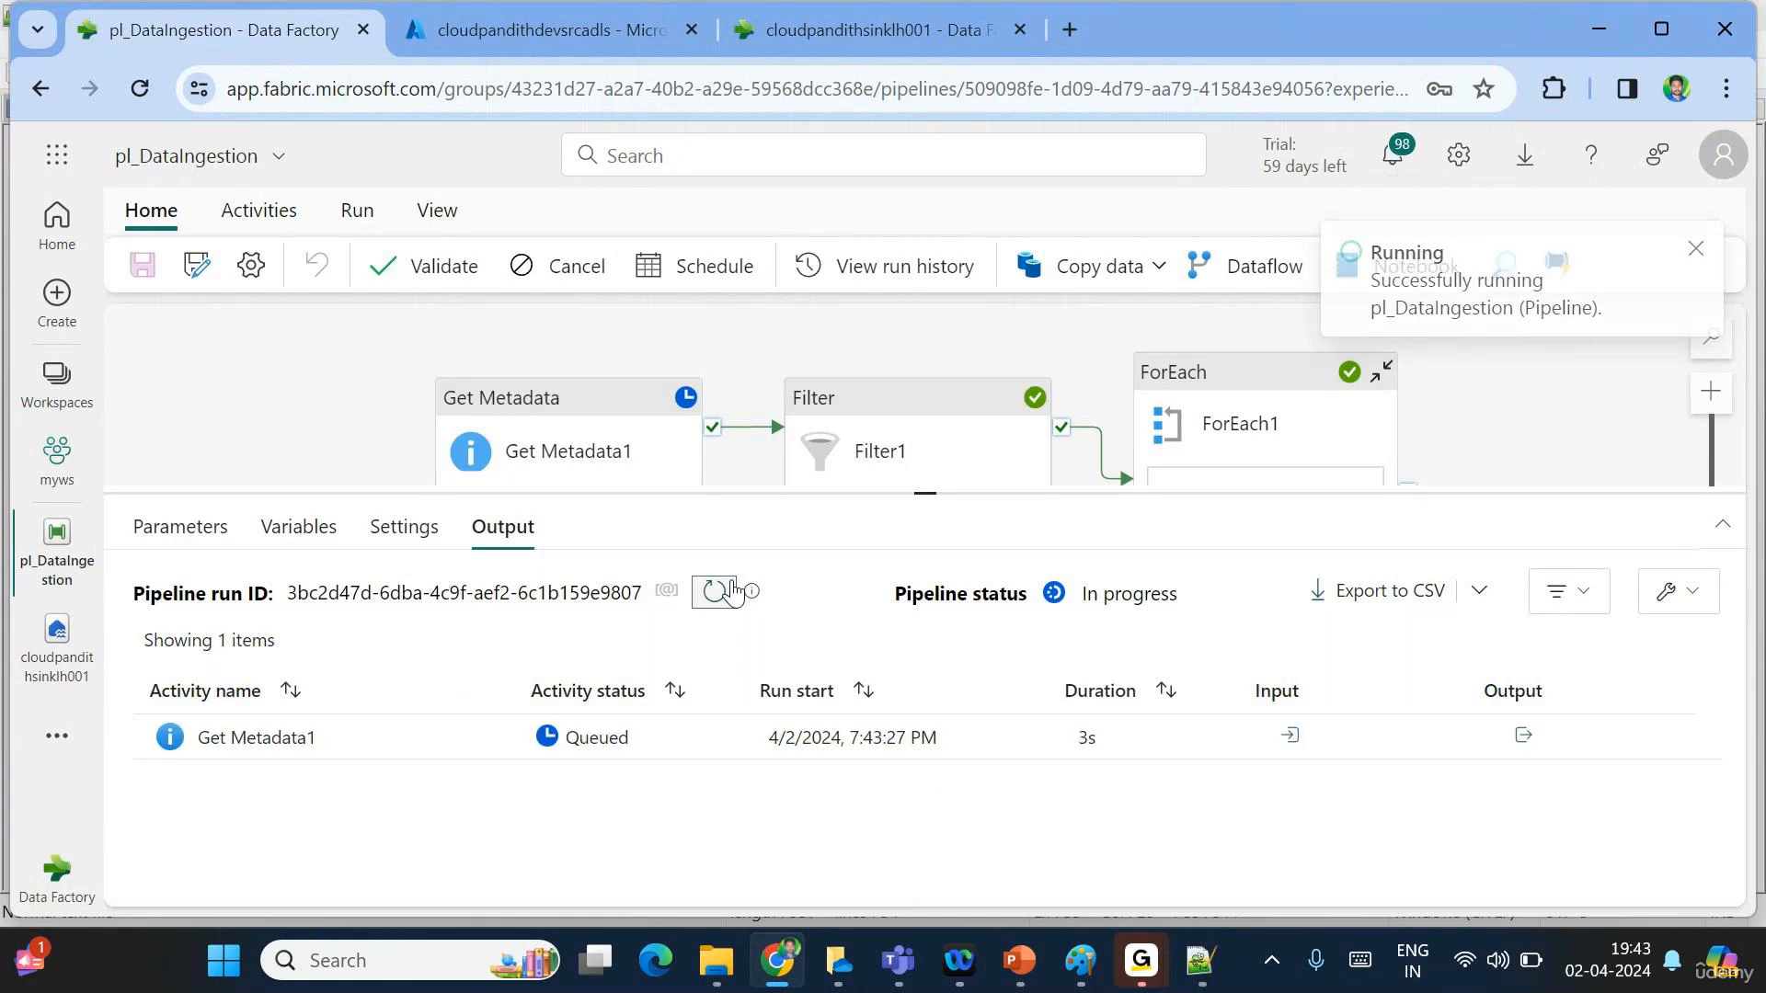
click(733, 591)
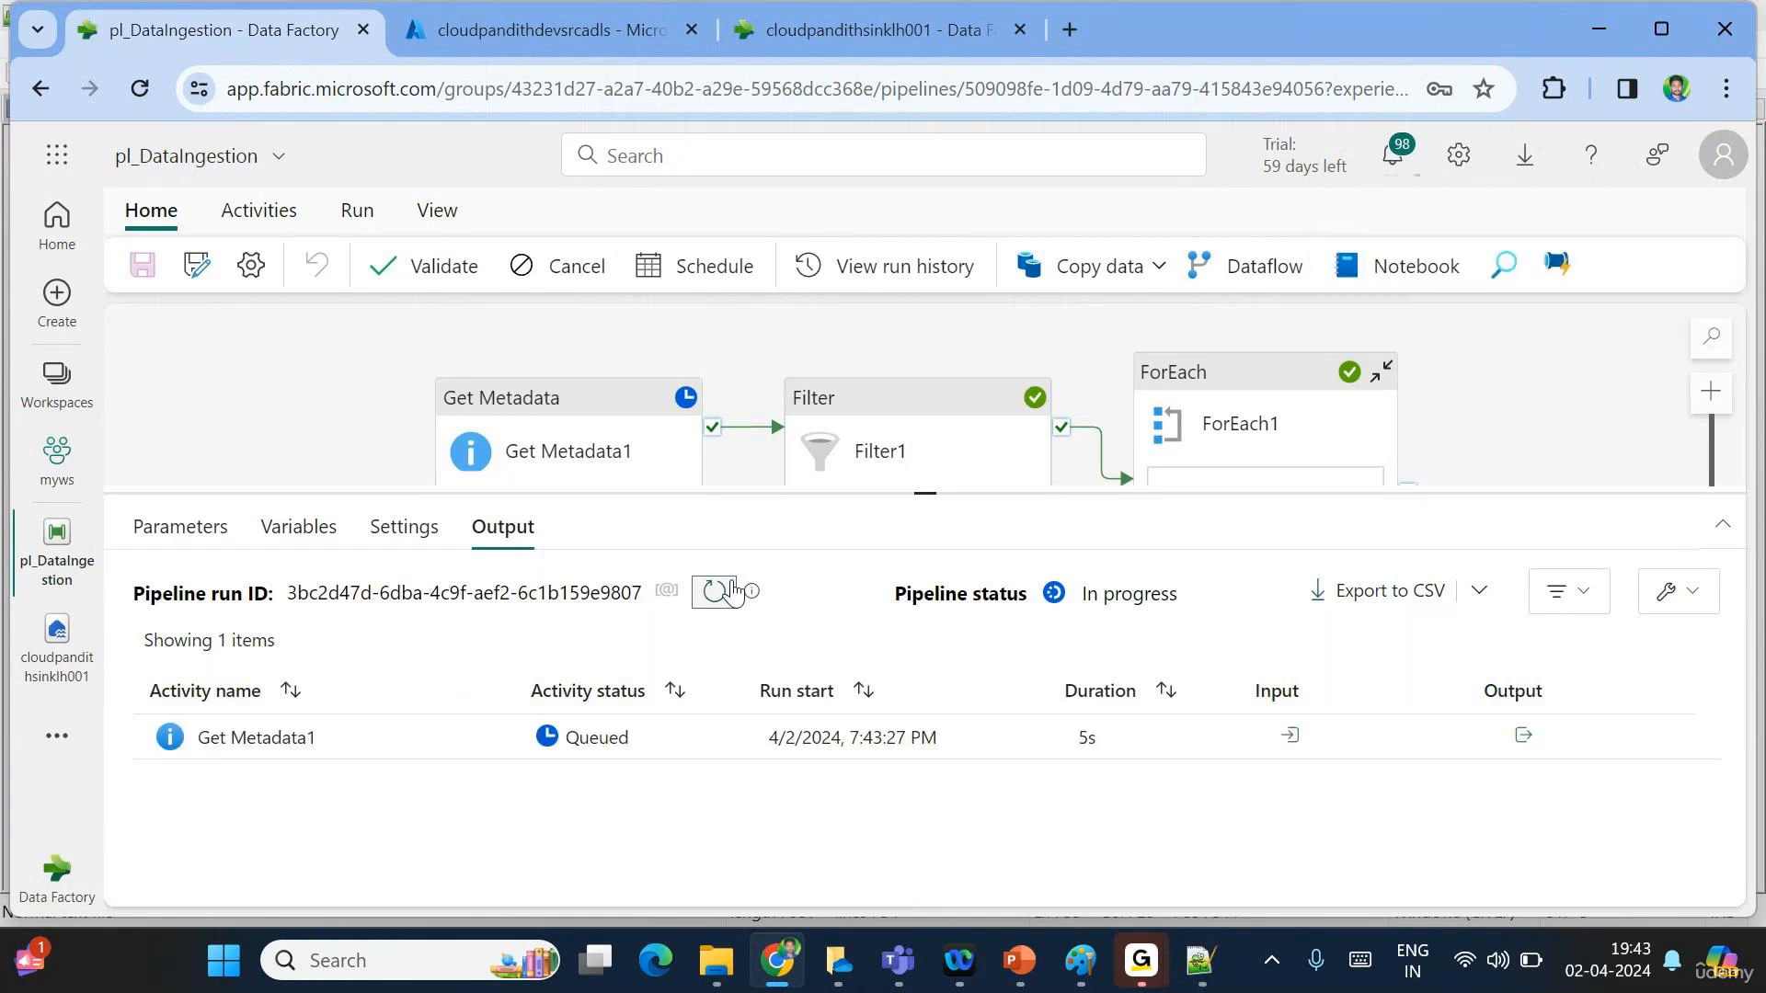
click(734, 590)
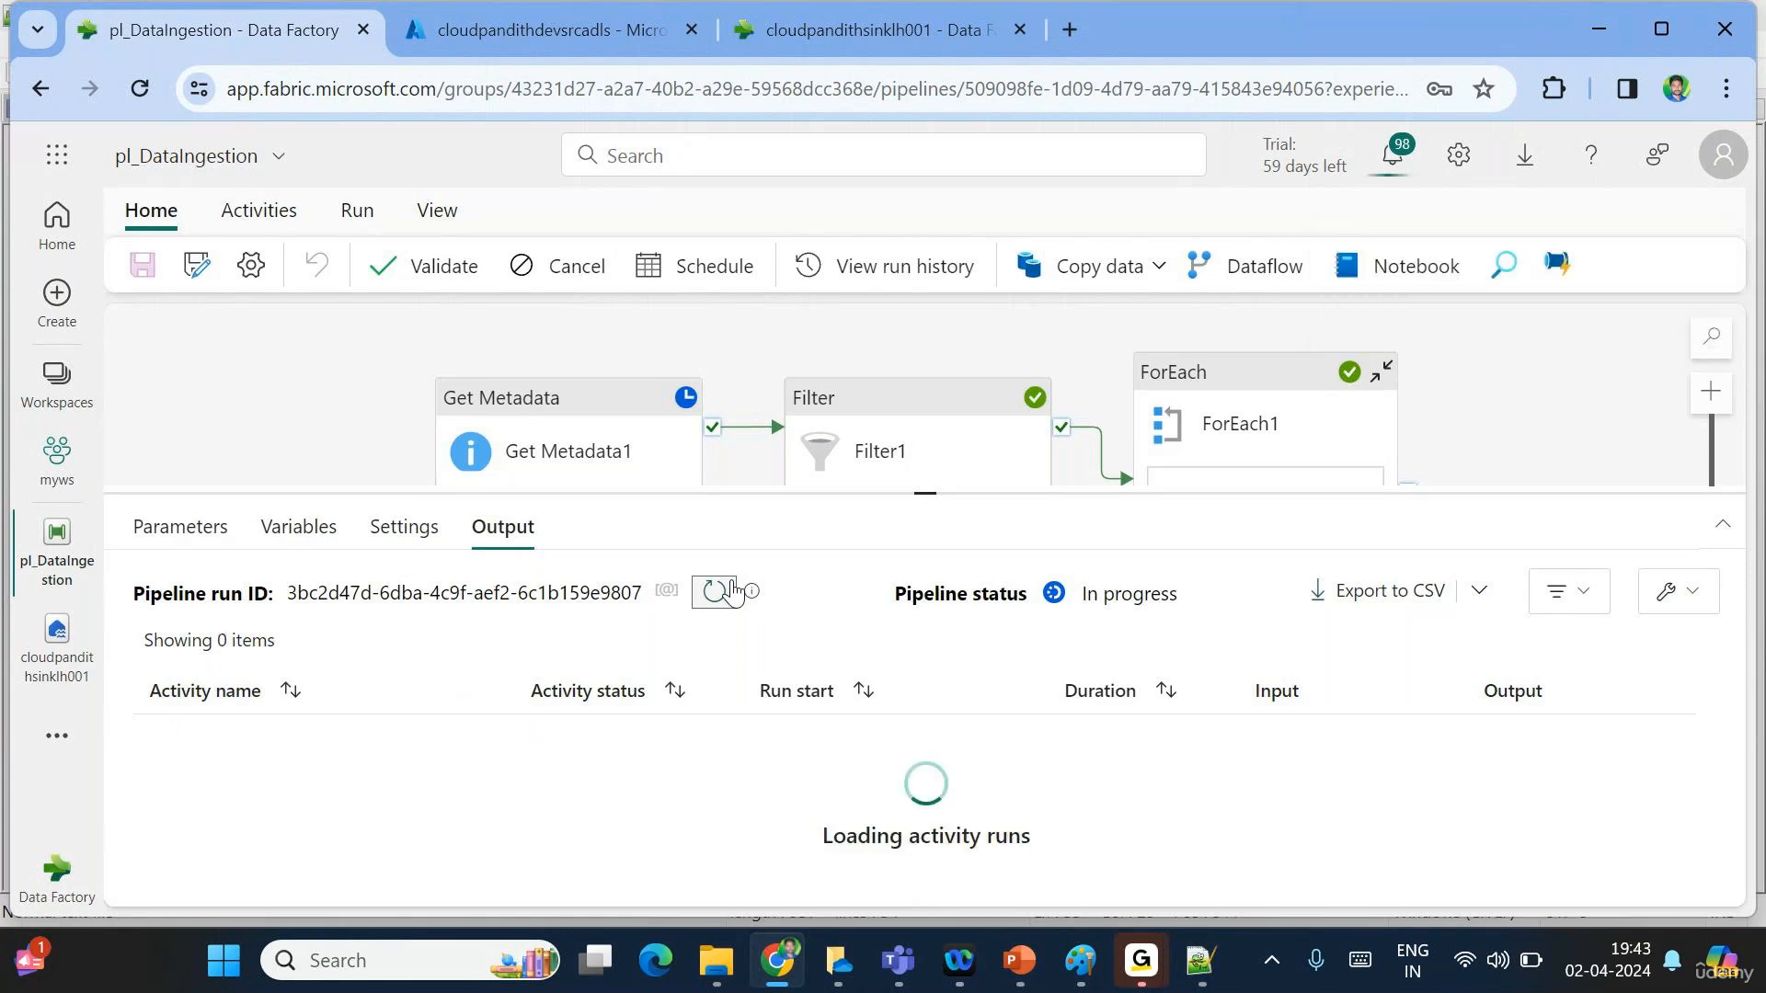
click(733, 591)
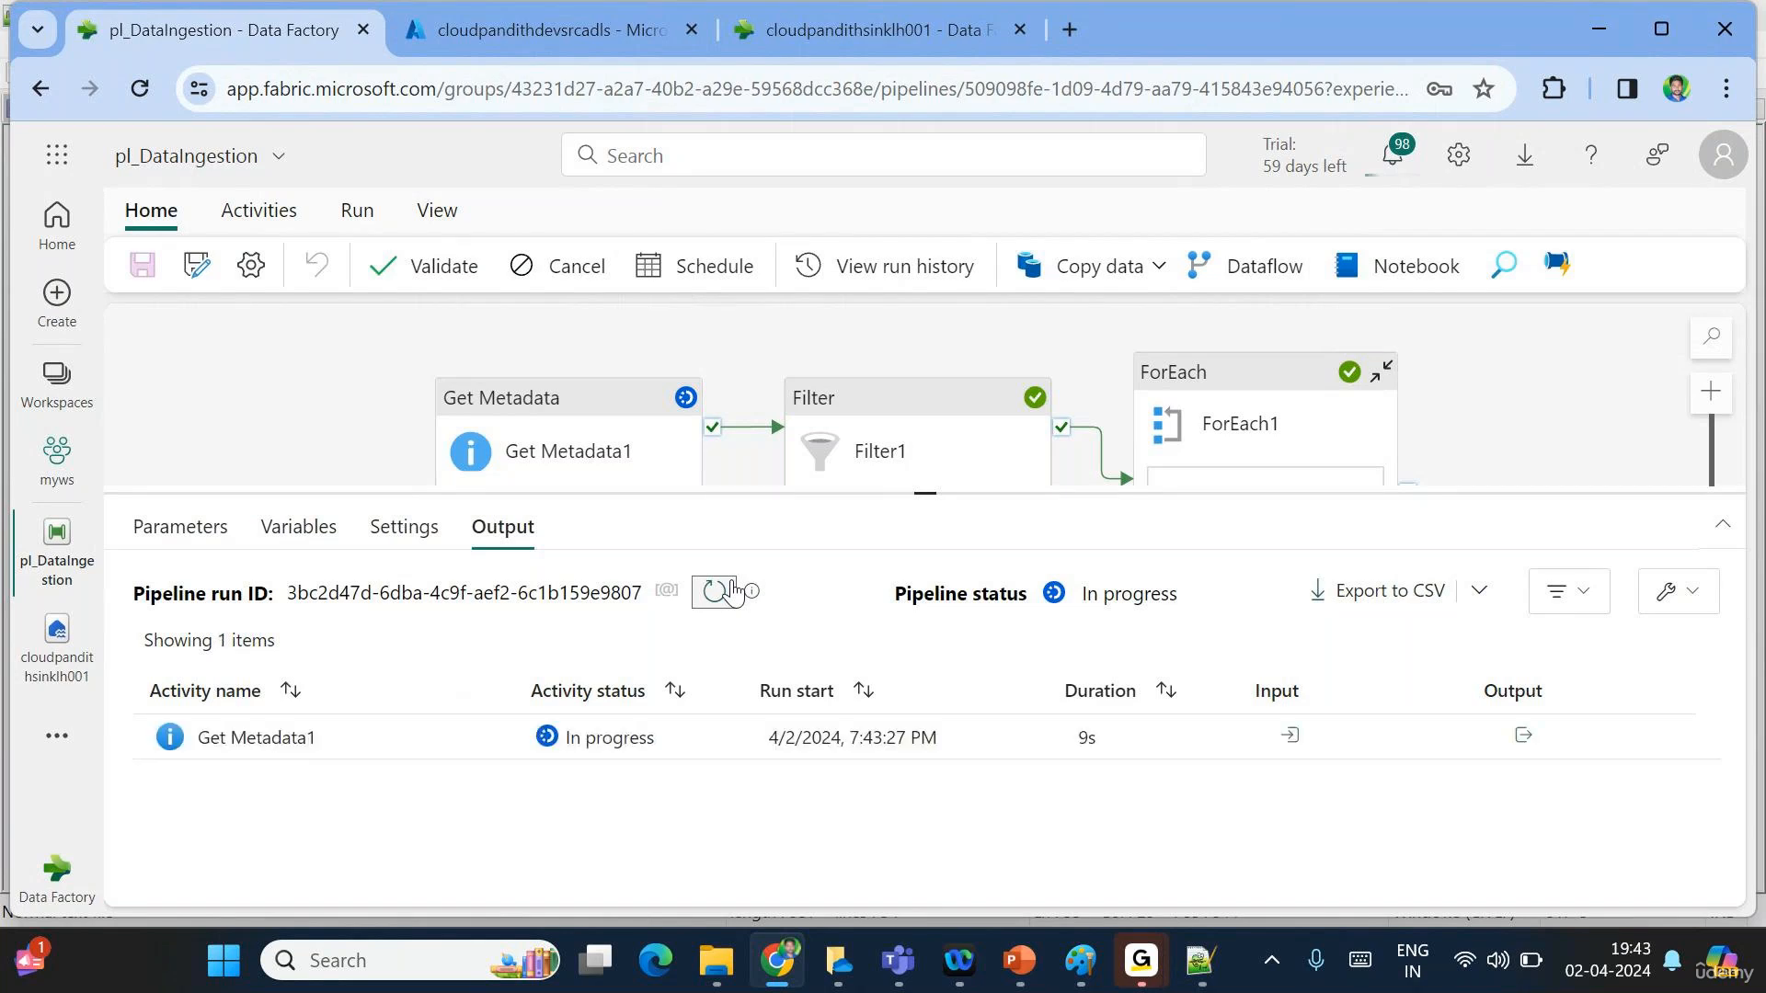
click(733, 590)
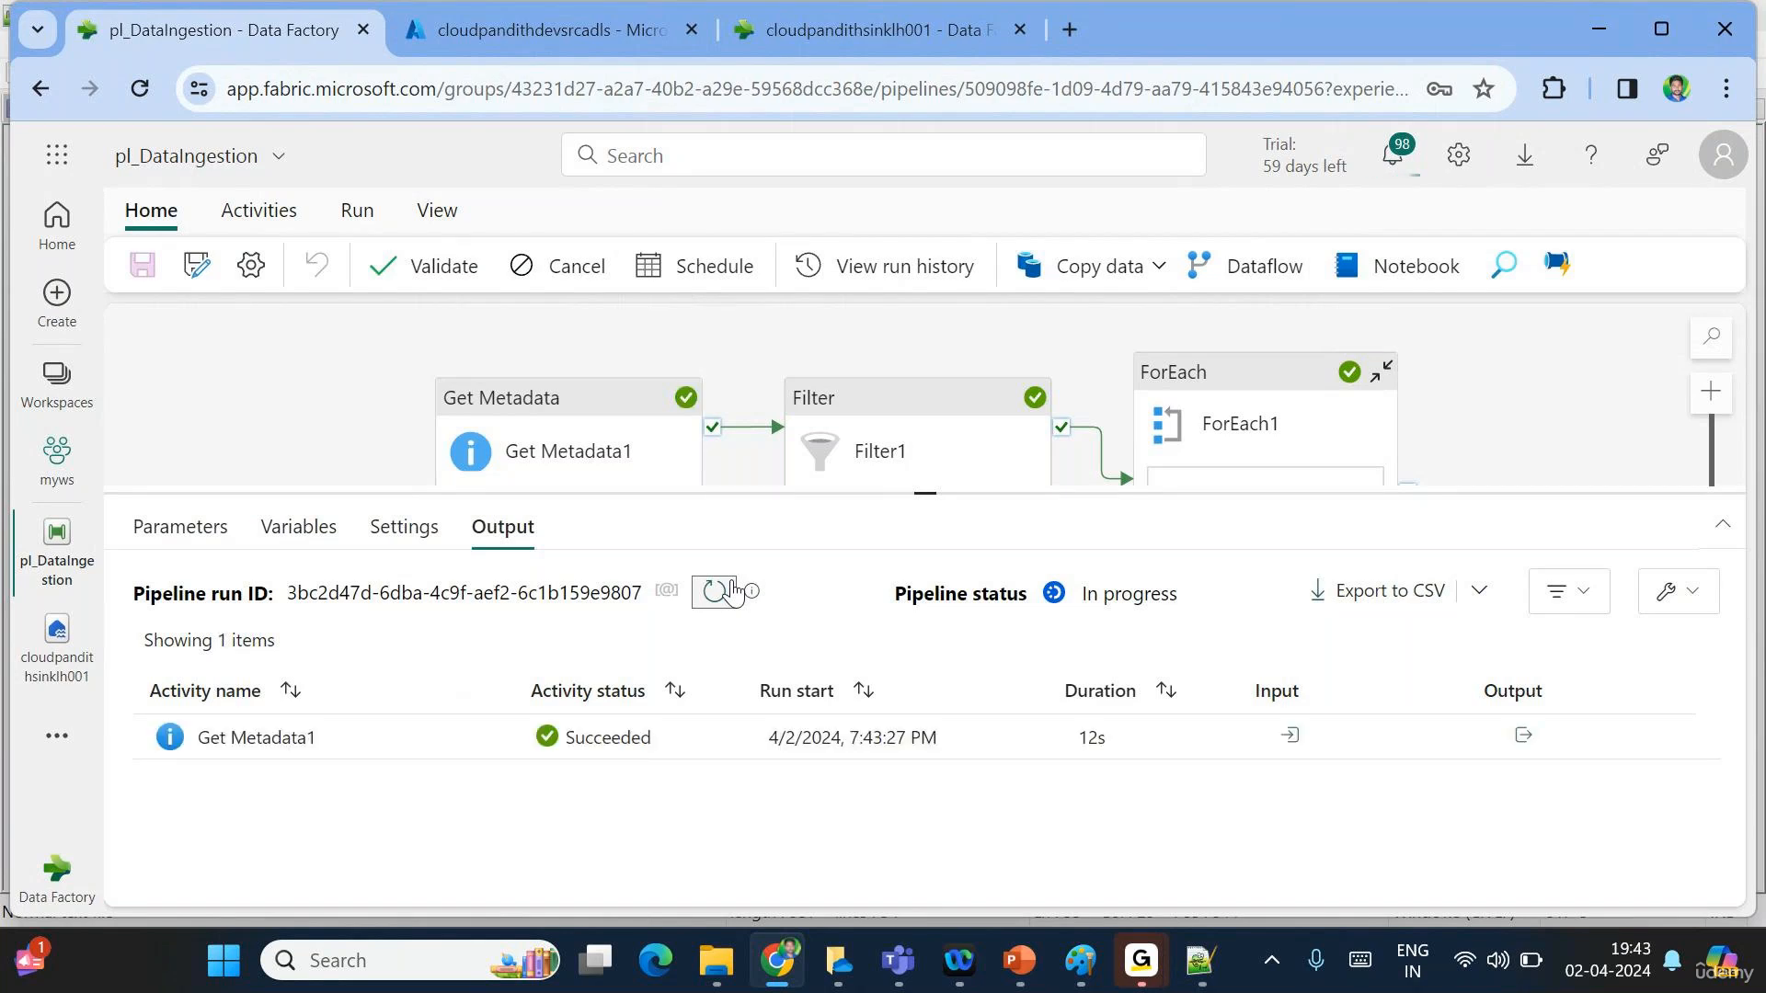
click(733, 591)
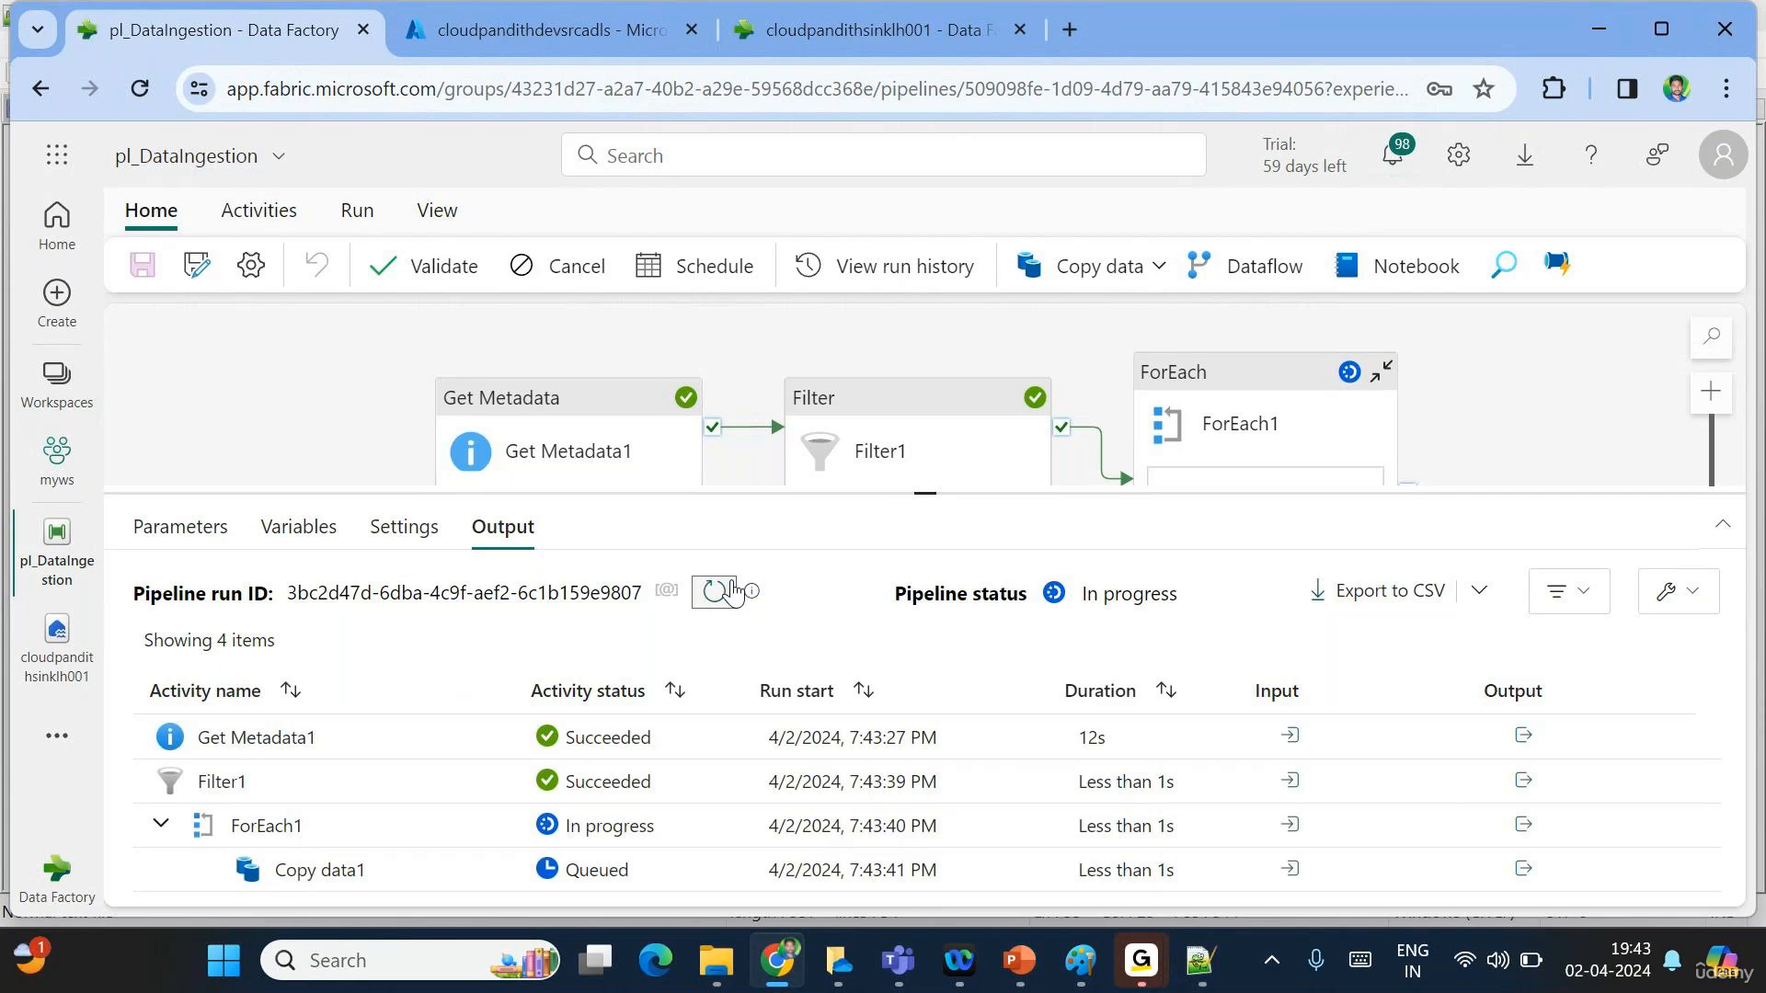
click(733, 591)
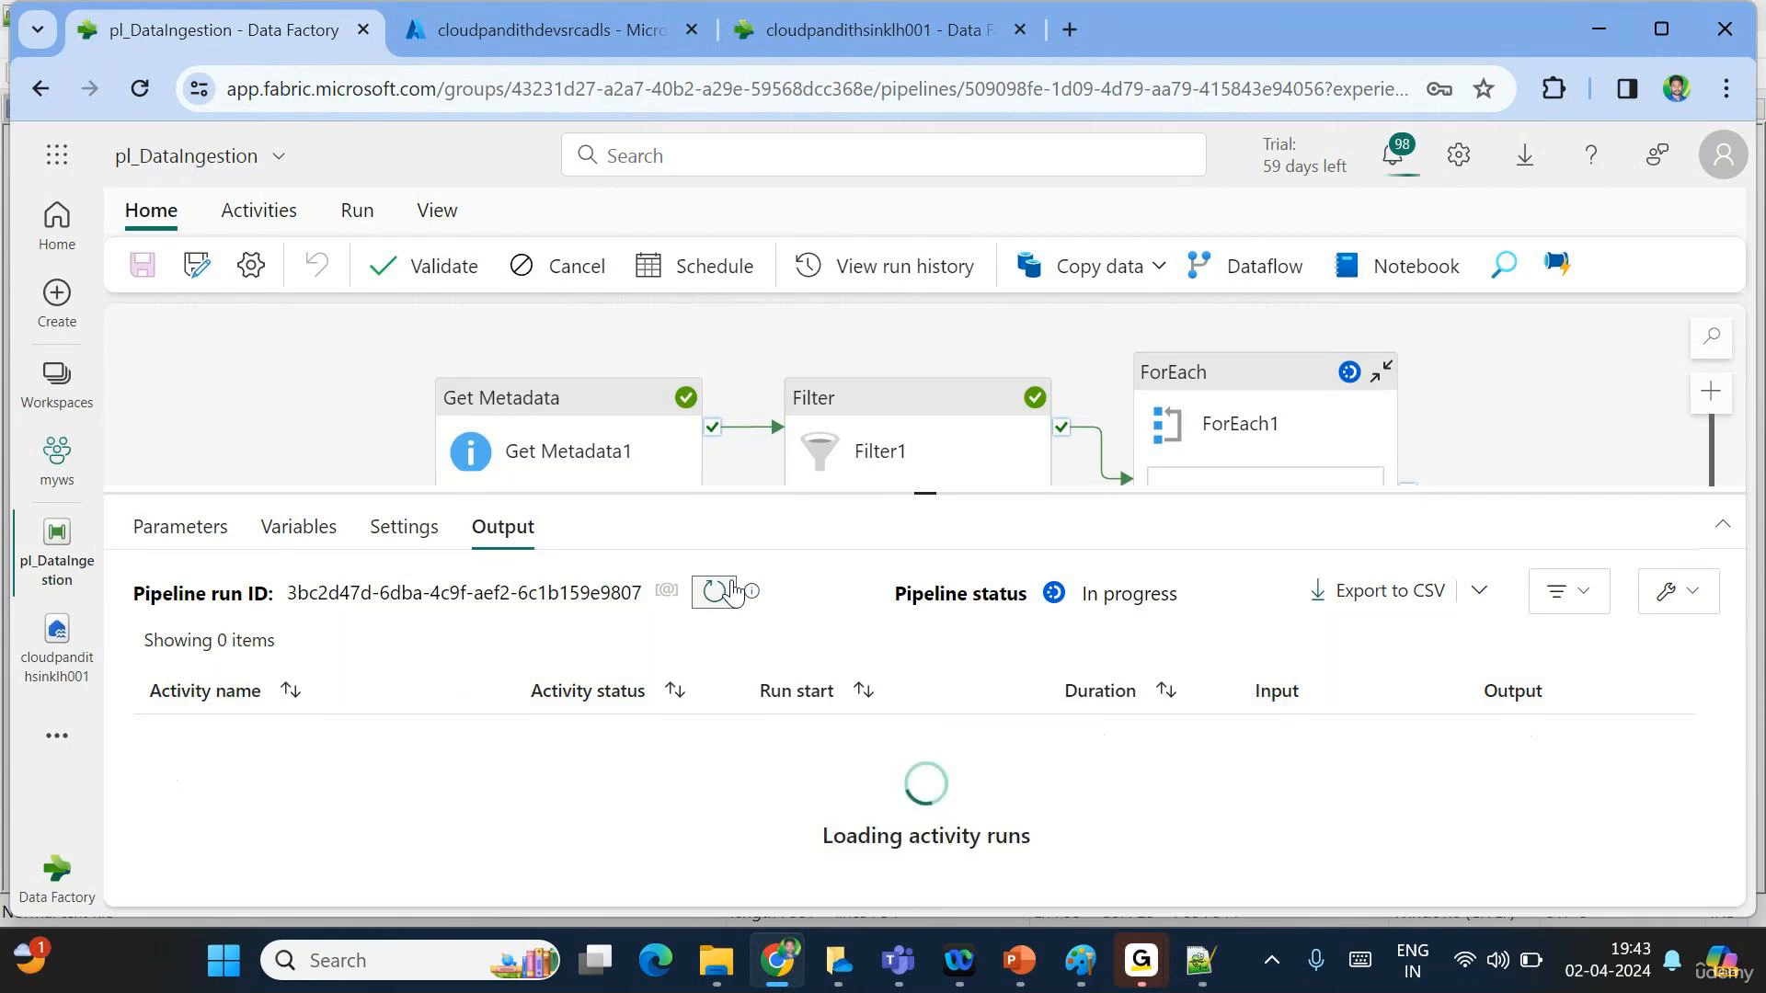
click(733, 591)
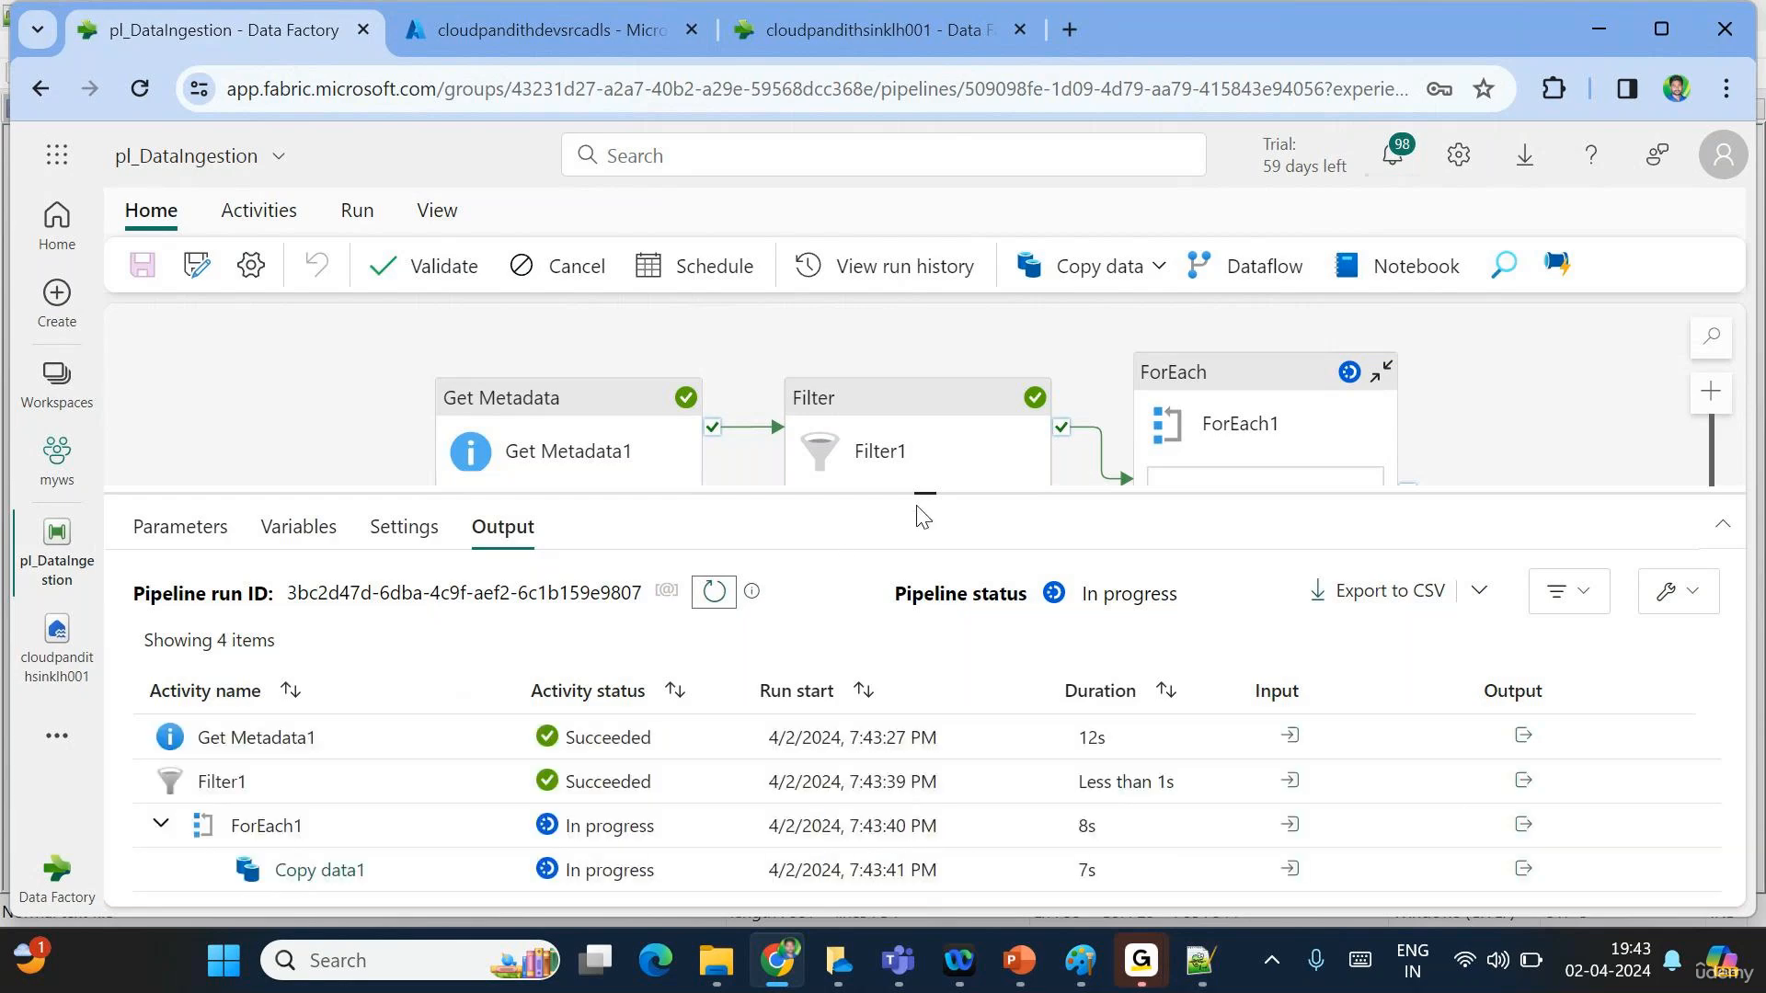
drag(918, 495, 891, 401)
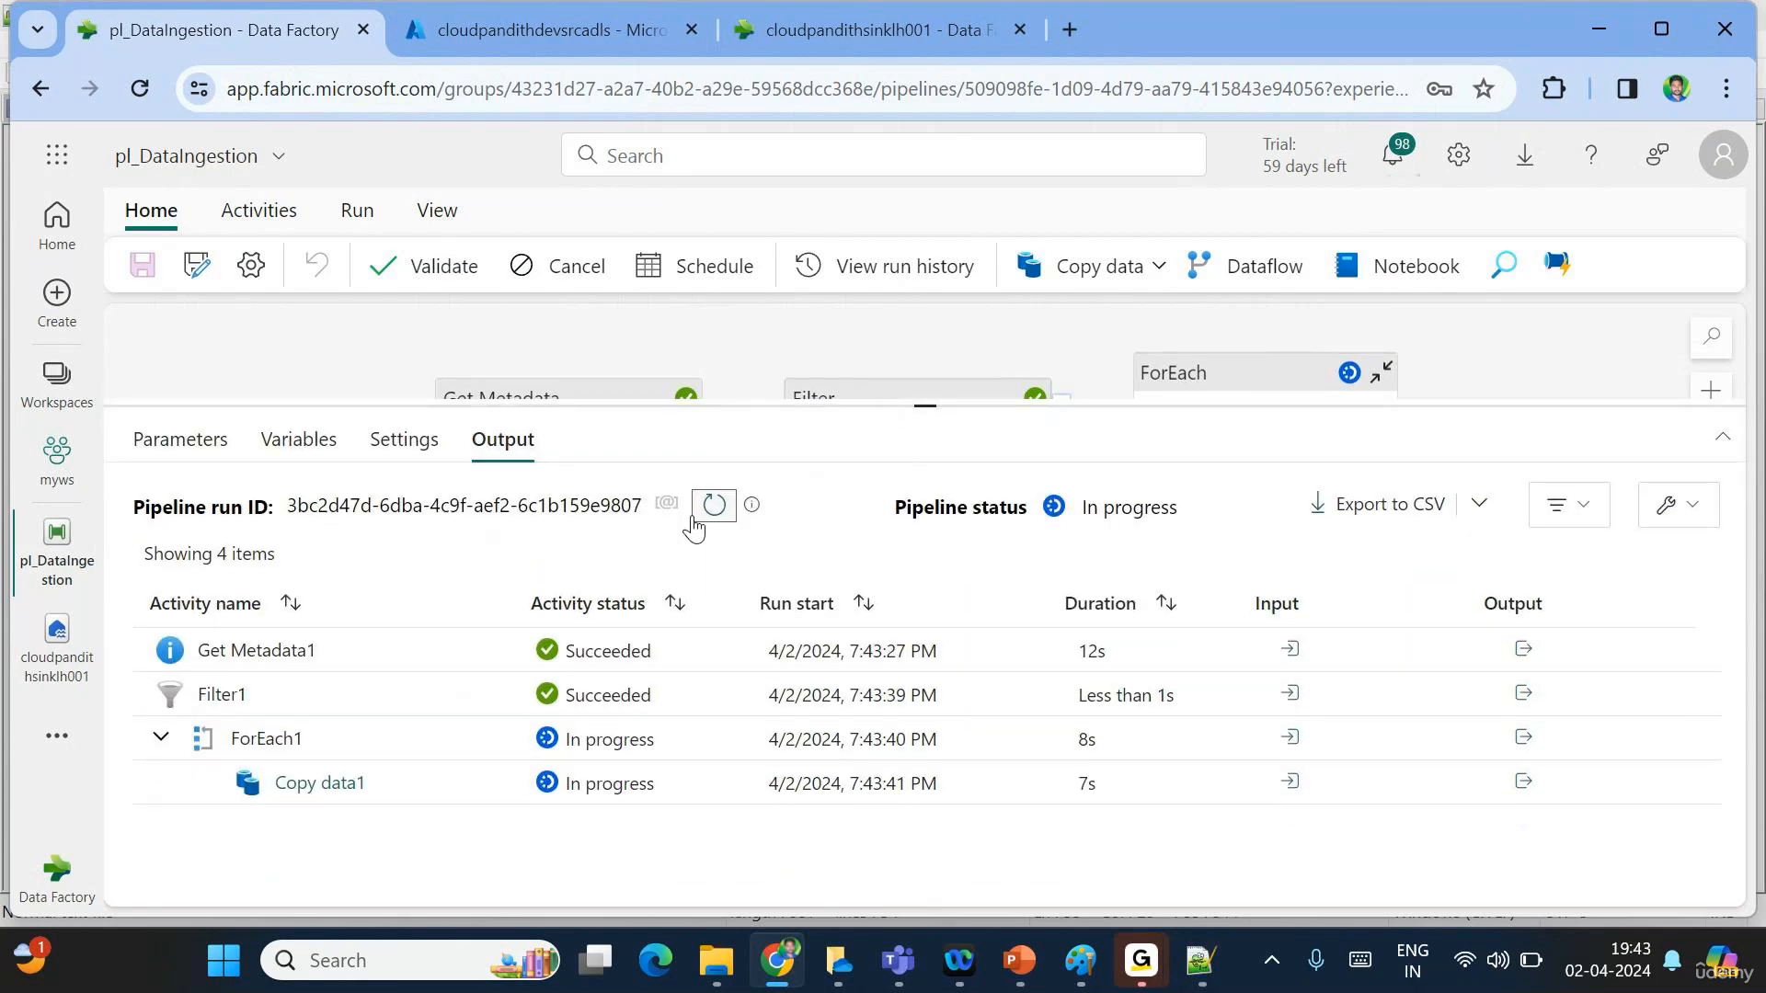
click(720, 504)
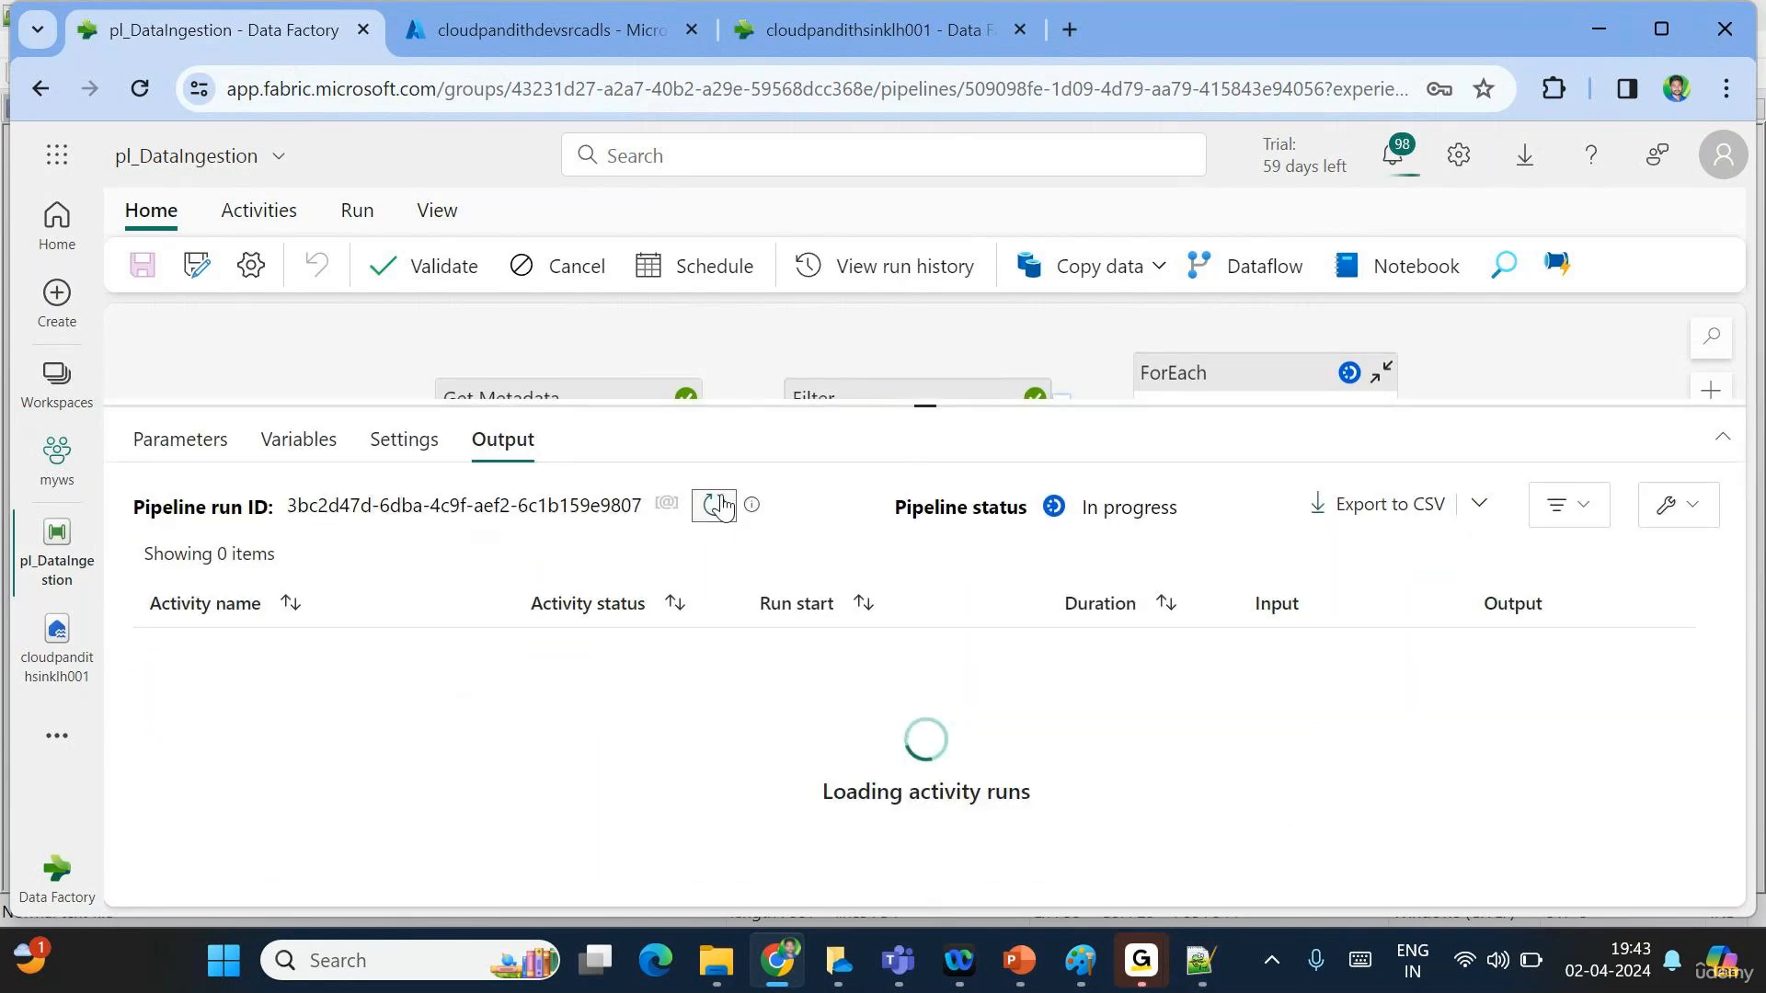
click(722, 505)
click(722, 505)
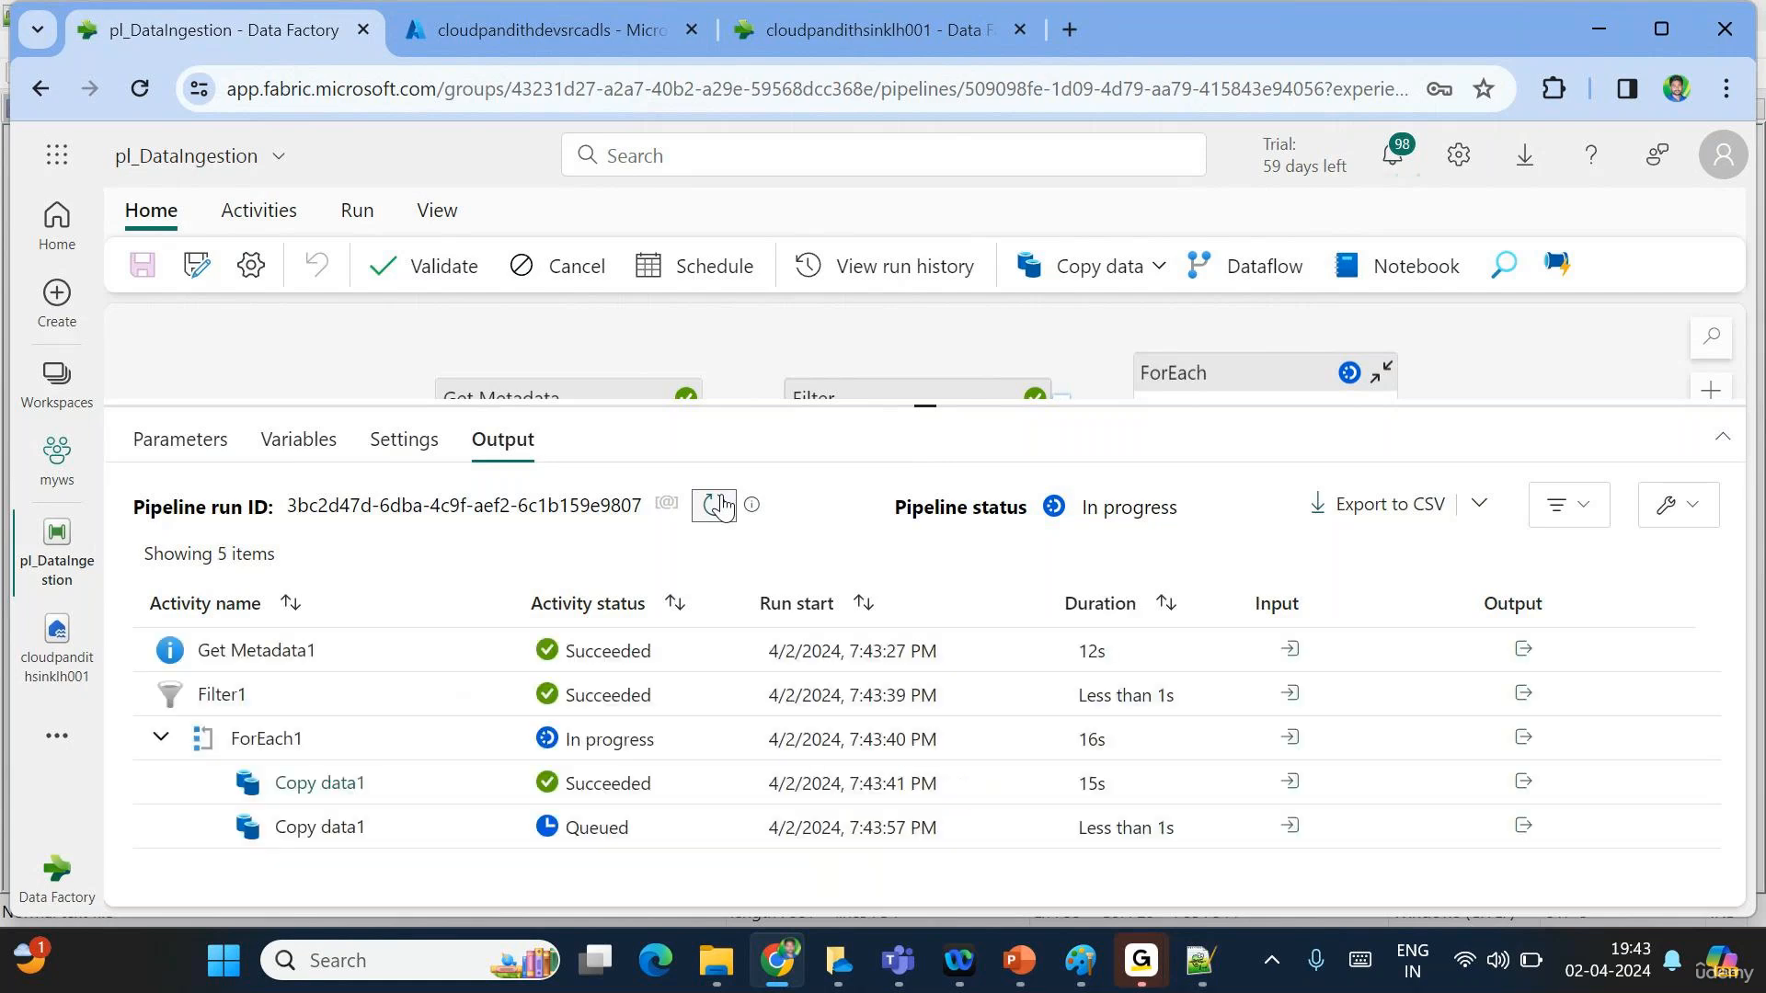
click(722, 505)
click(722, 505)
click(722, 505)
click(722, 504)
click(722, 505)
click(722, 505)
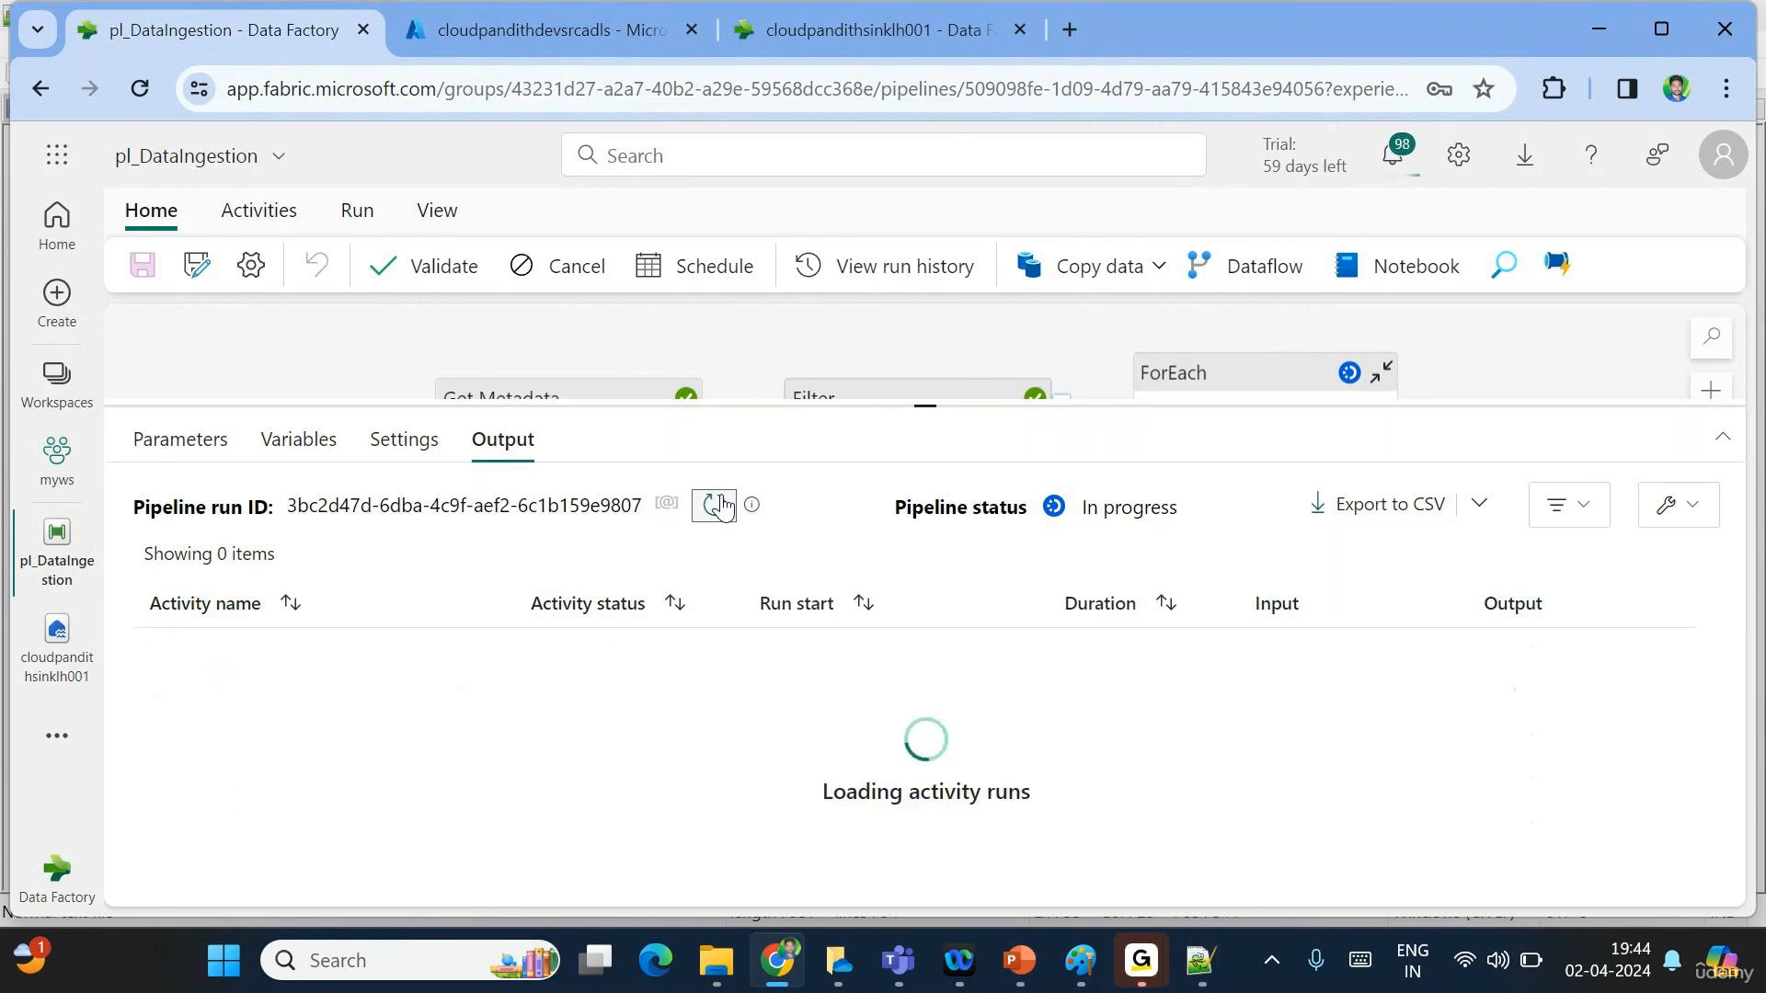
click(722, 505)
click(722, 505)
click(722, 505)
click(722, 505)
click(722, 505)
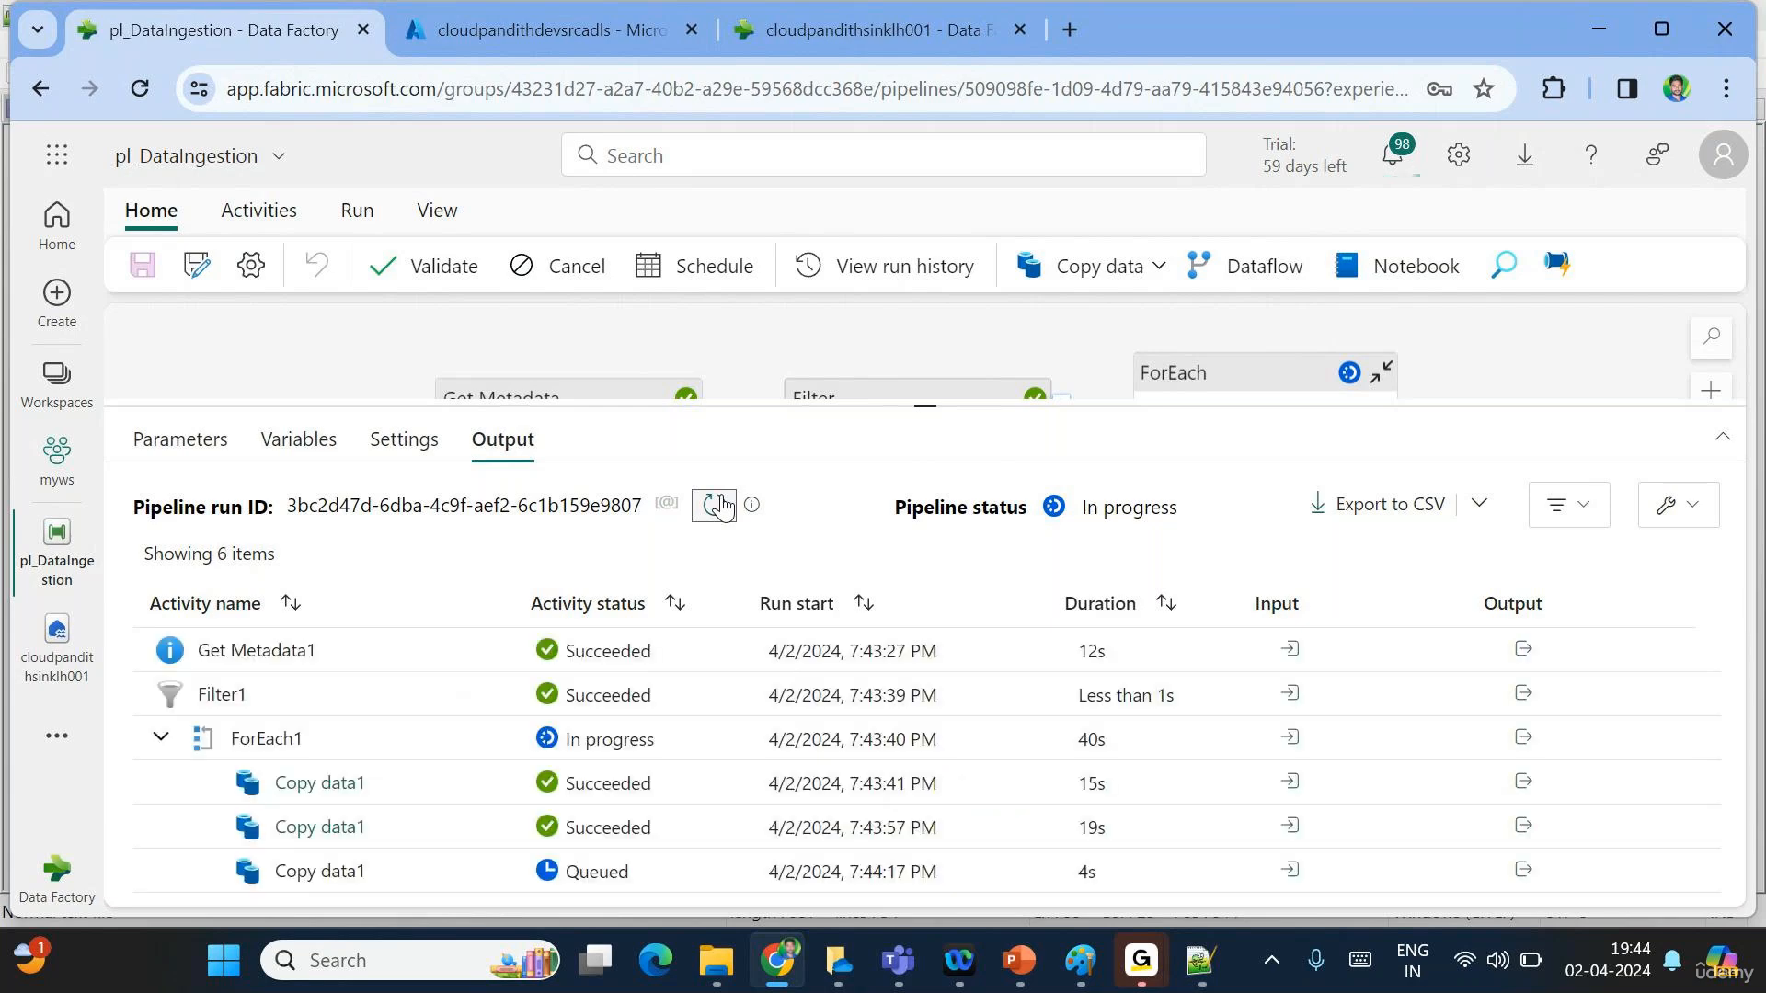
click(722, 505)
click(722, 505)
click(722, 505)
click(722, 505)
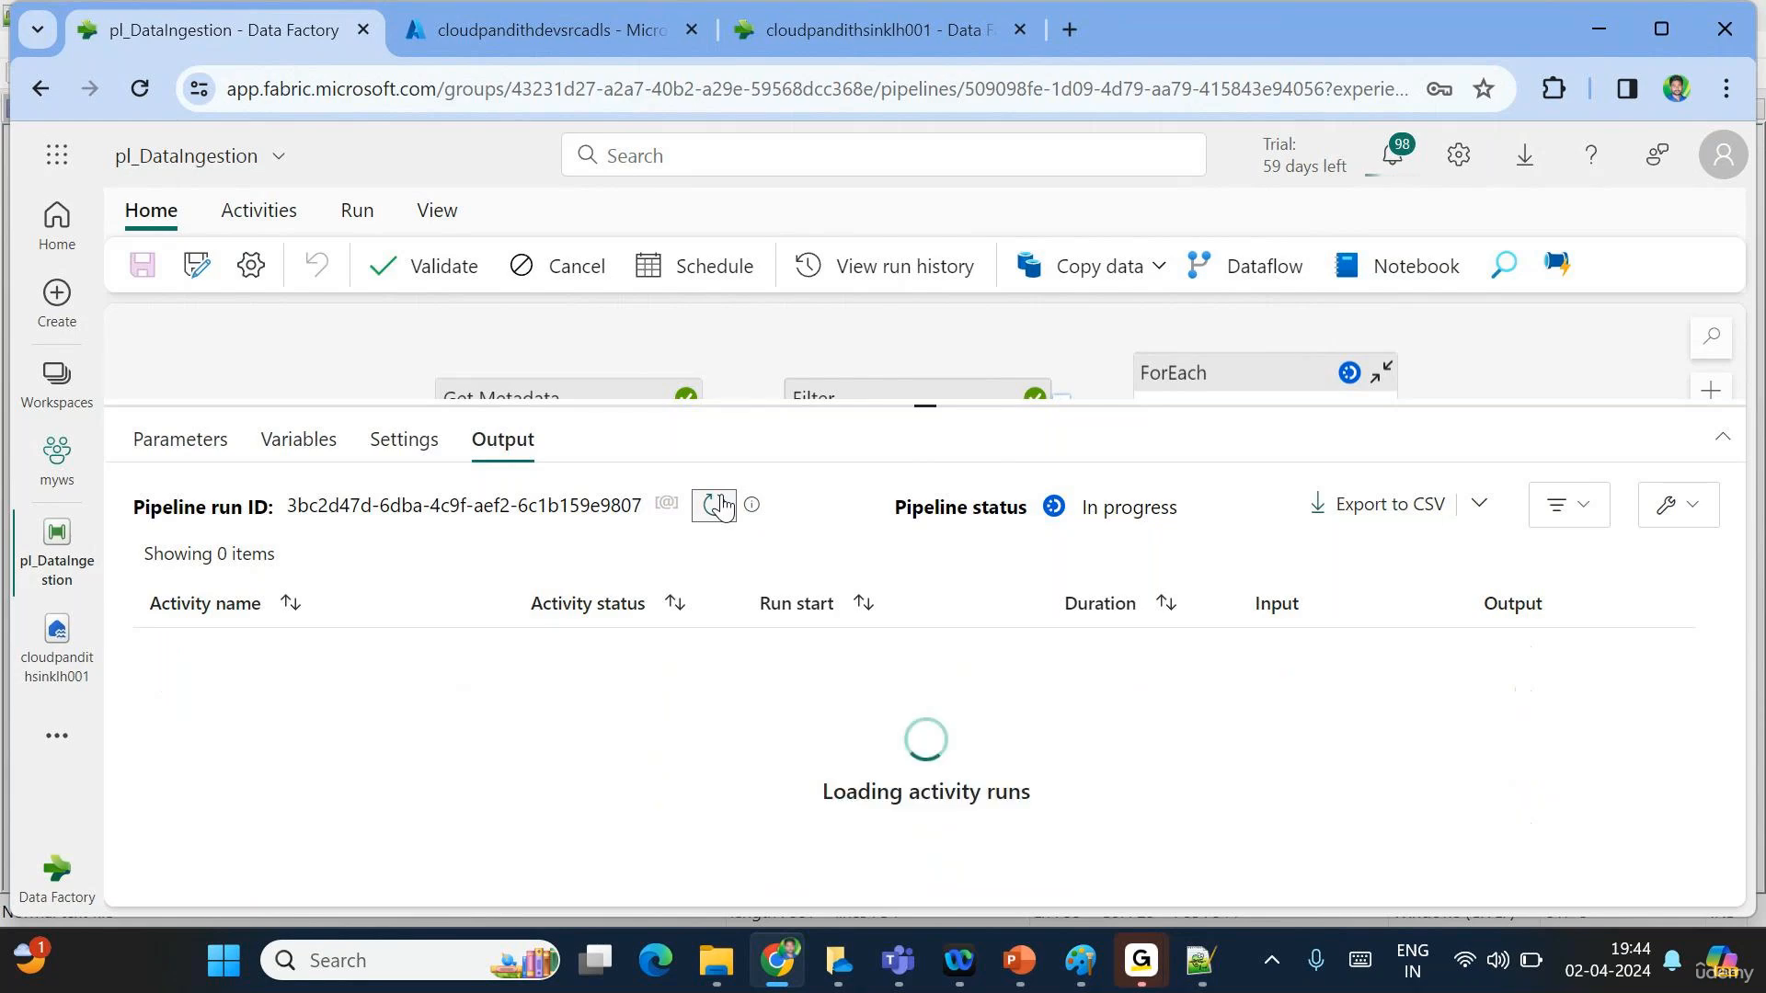
click(722, 505)
click(722, 505)
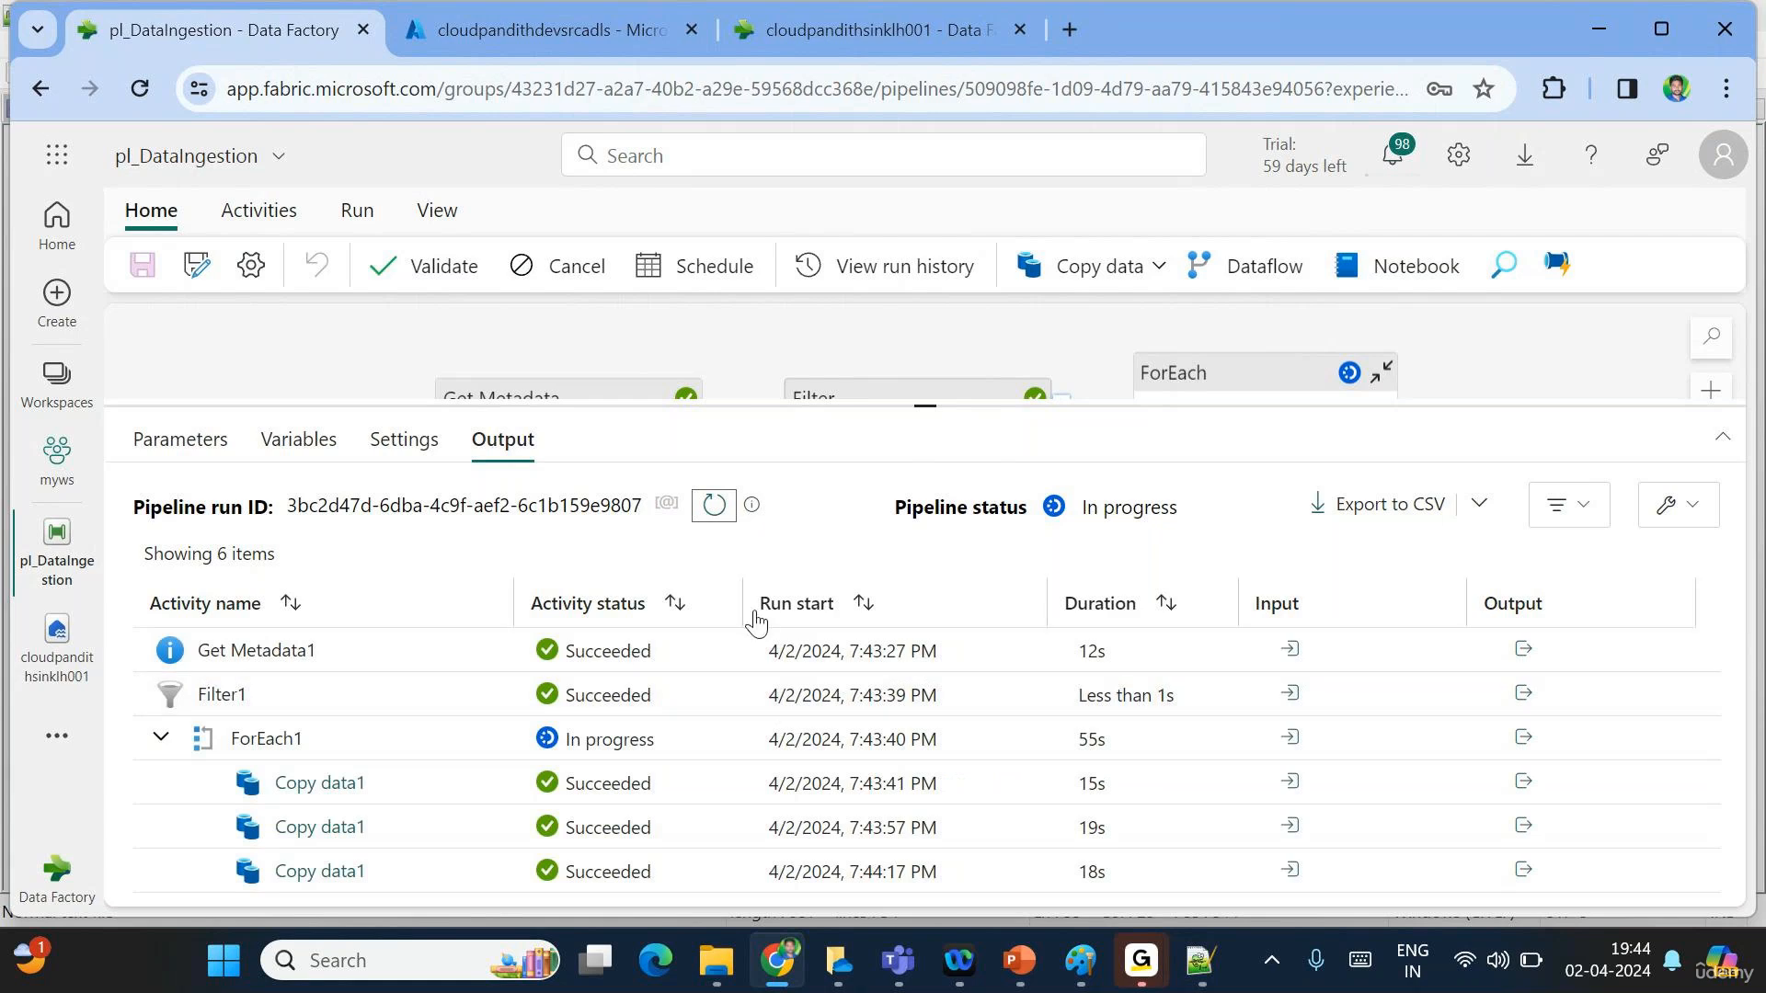
click(720, 511)
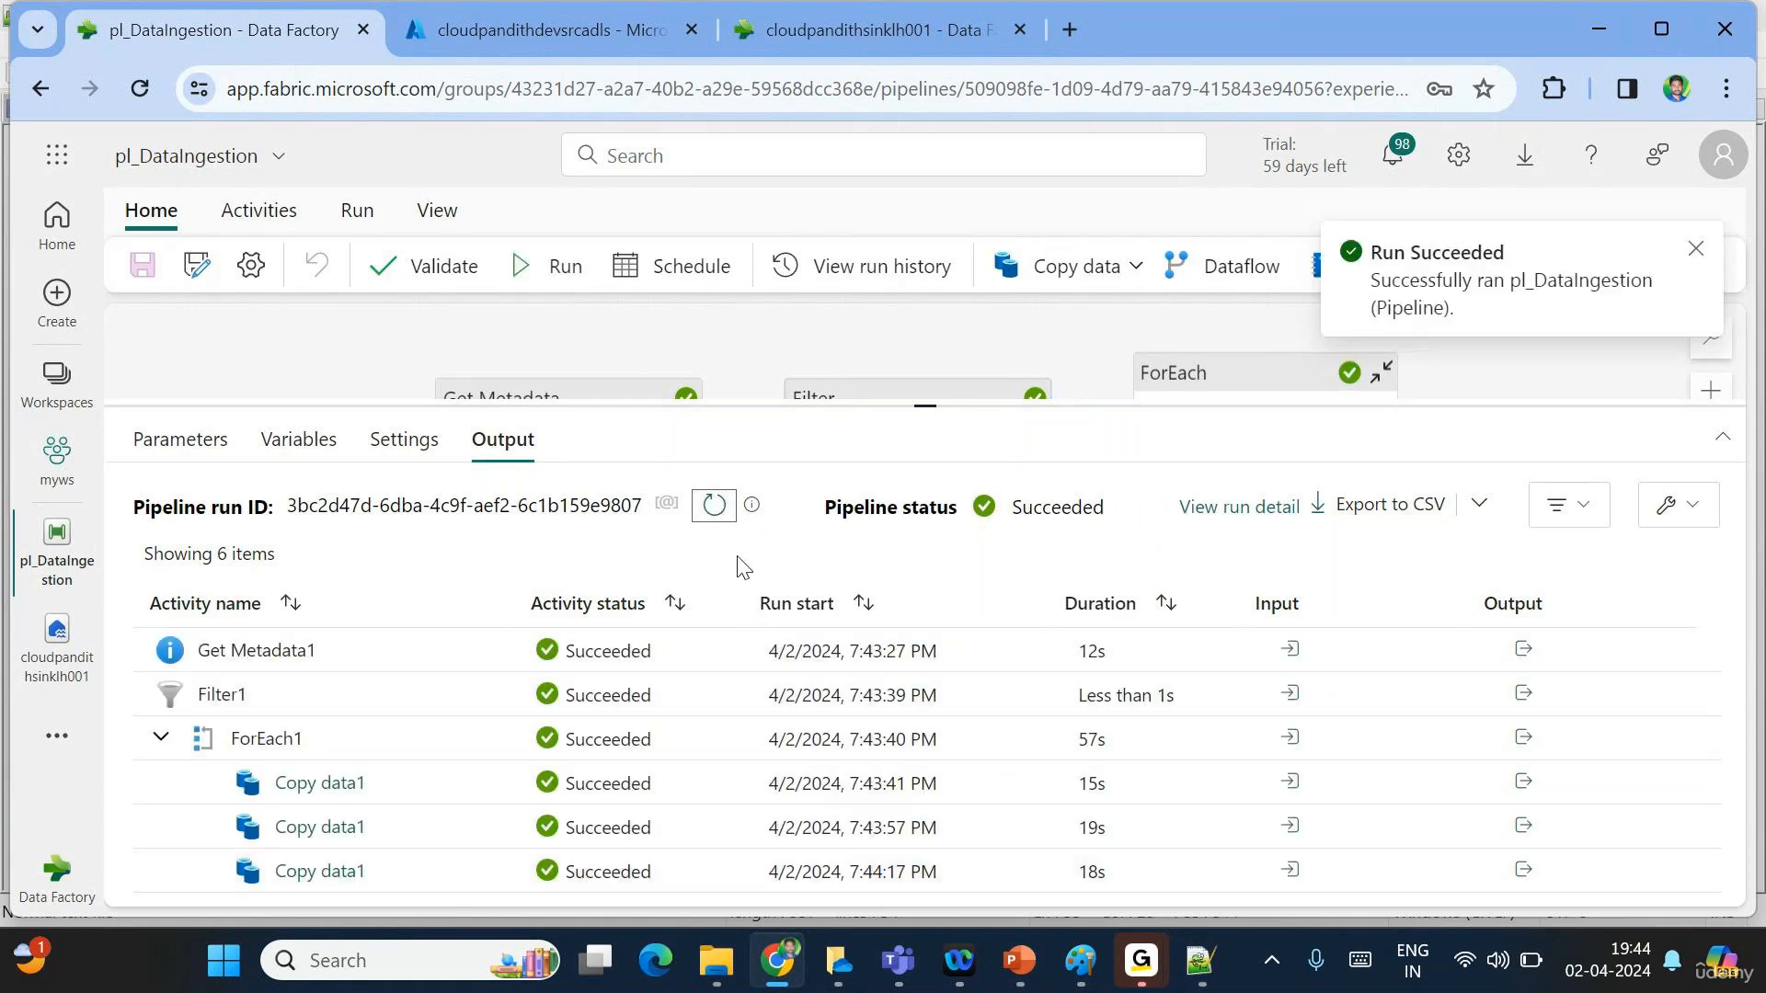
click(714, 506)
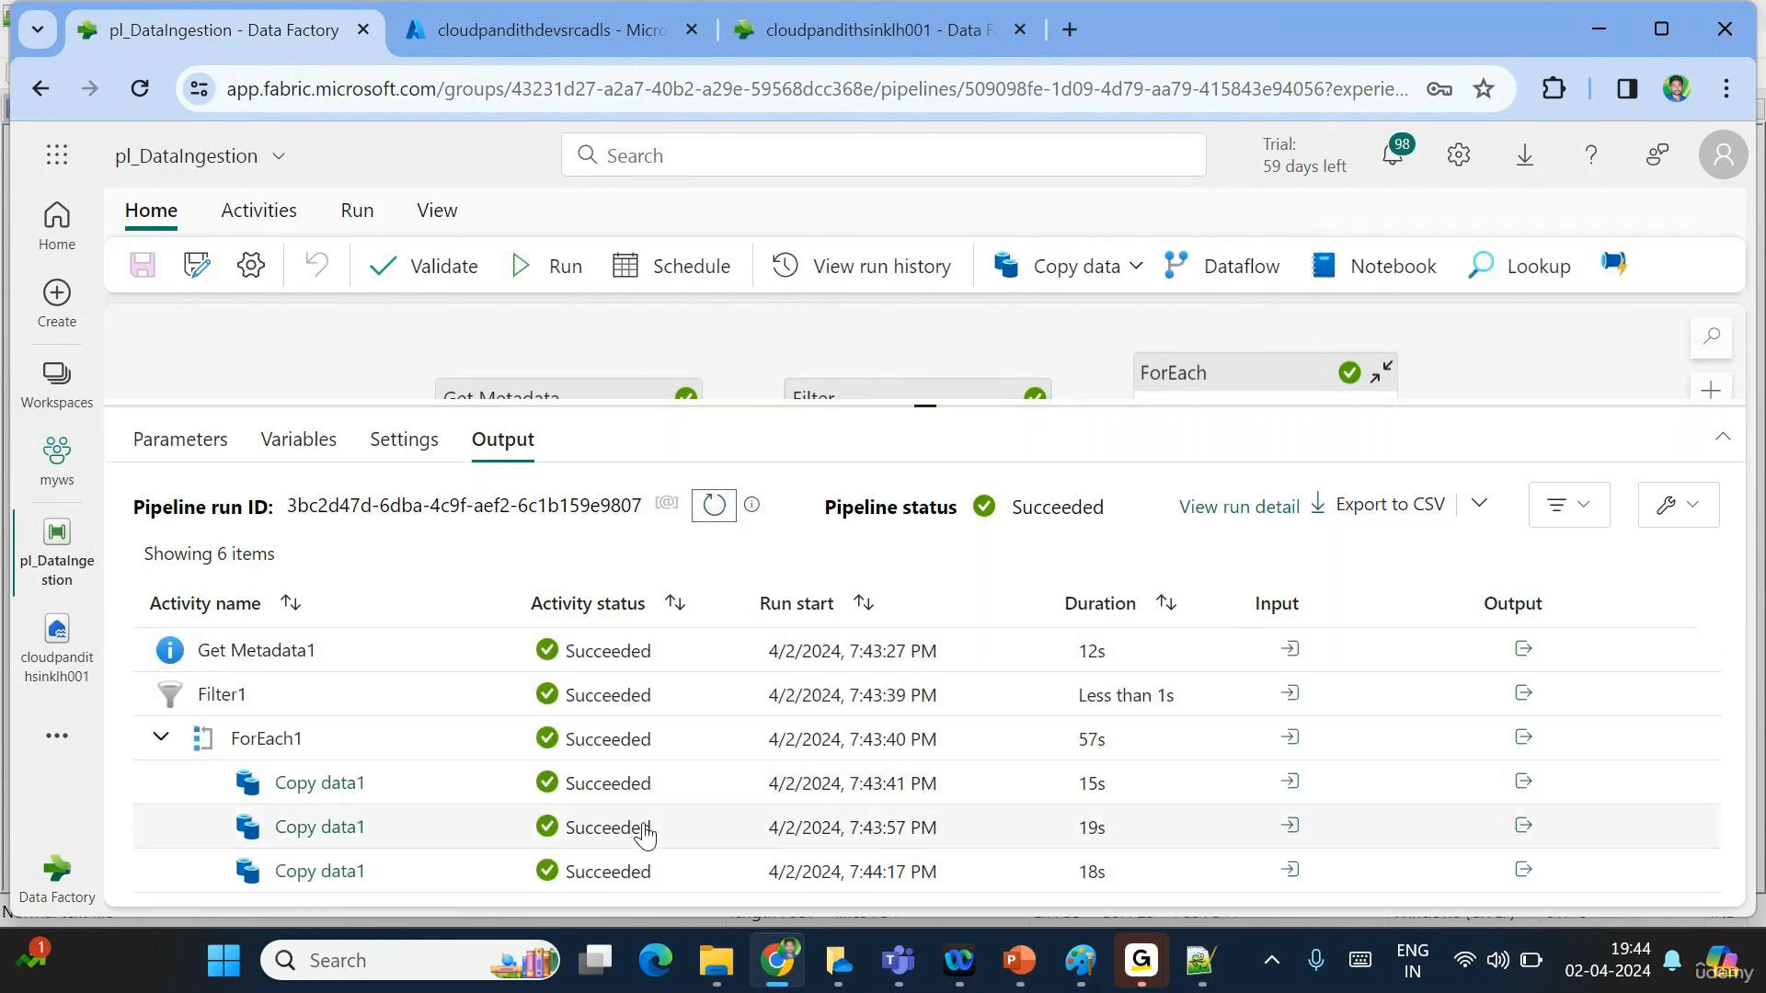
Inspect the file names in Filter1's full run output, and review the activity's Items and Condition settings.
click(1524, 695)
click(1653, 756)
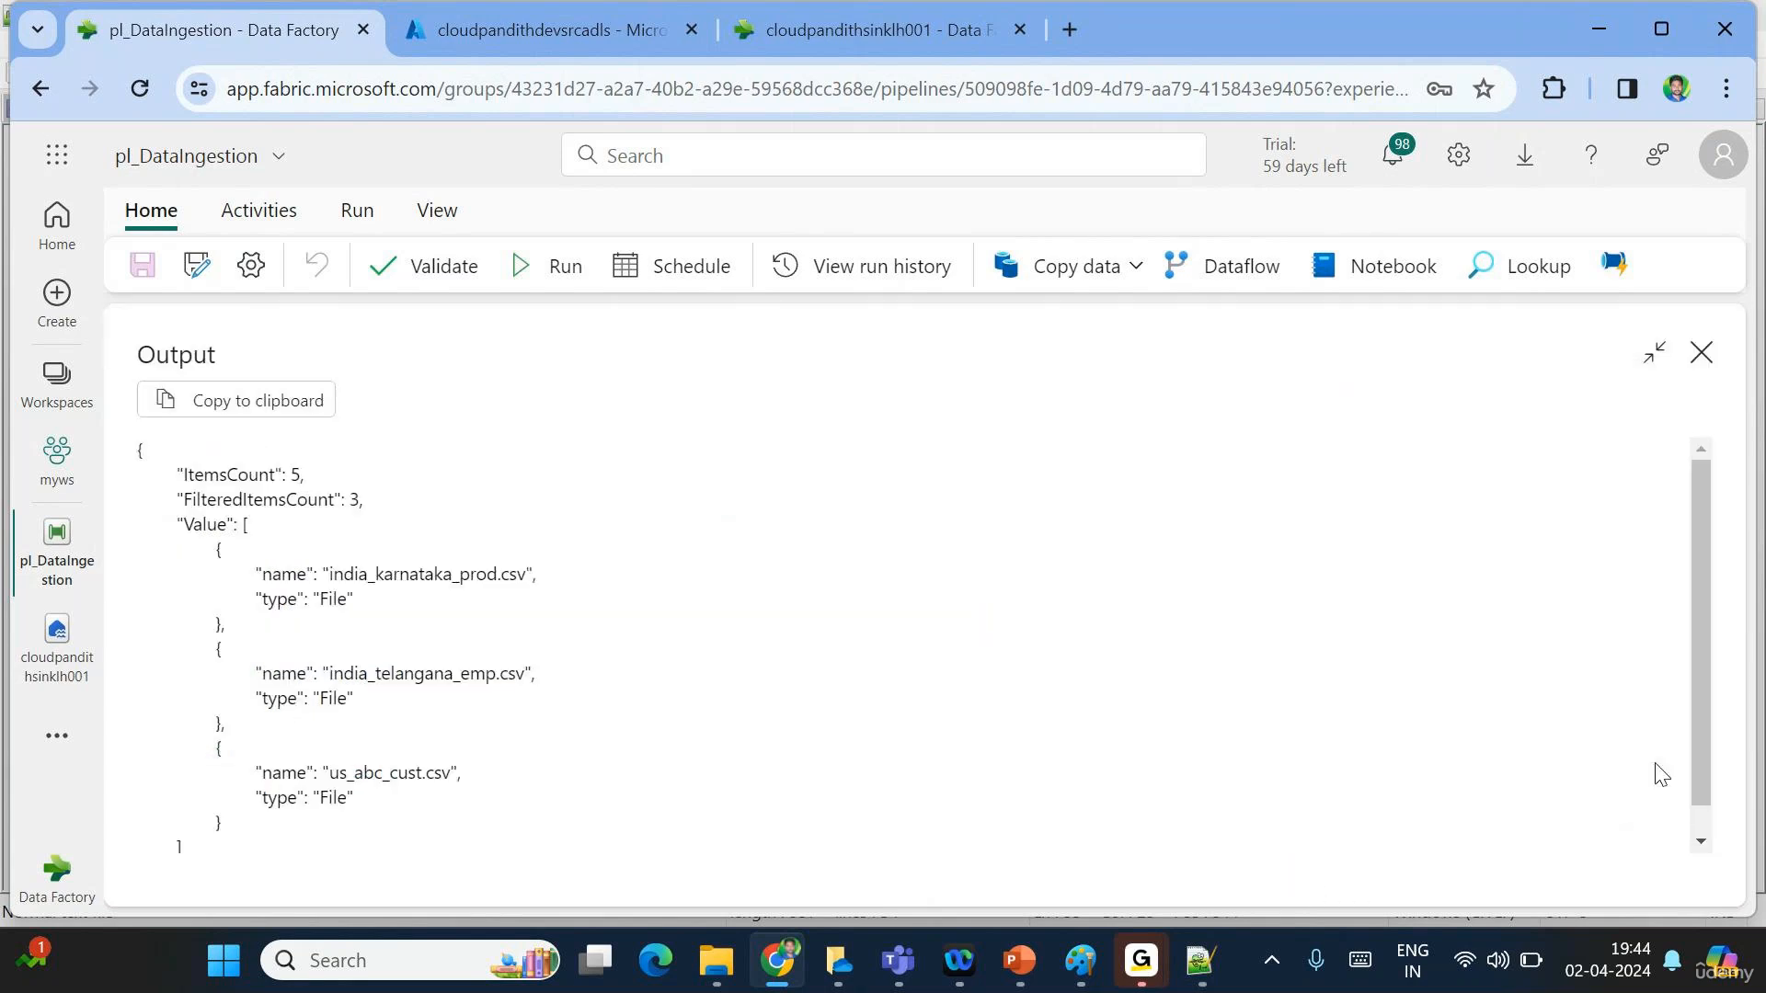
double_click(352, 572)
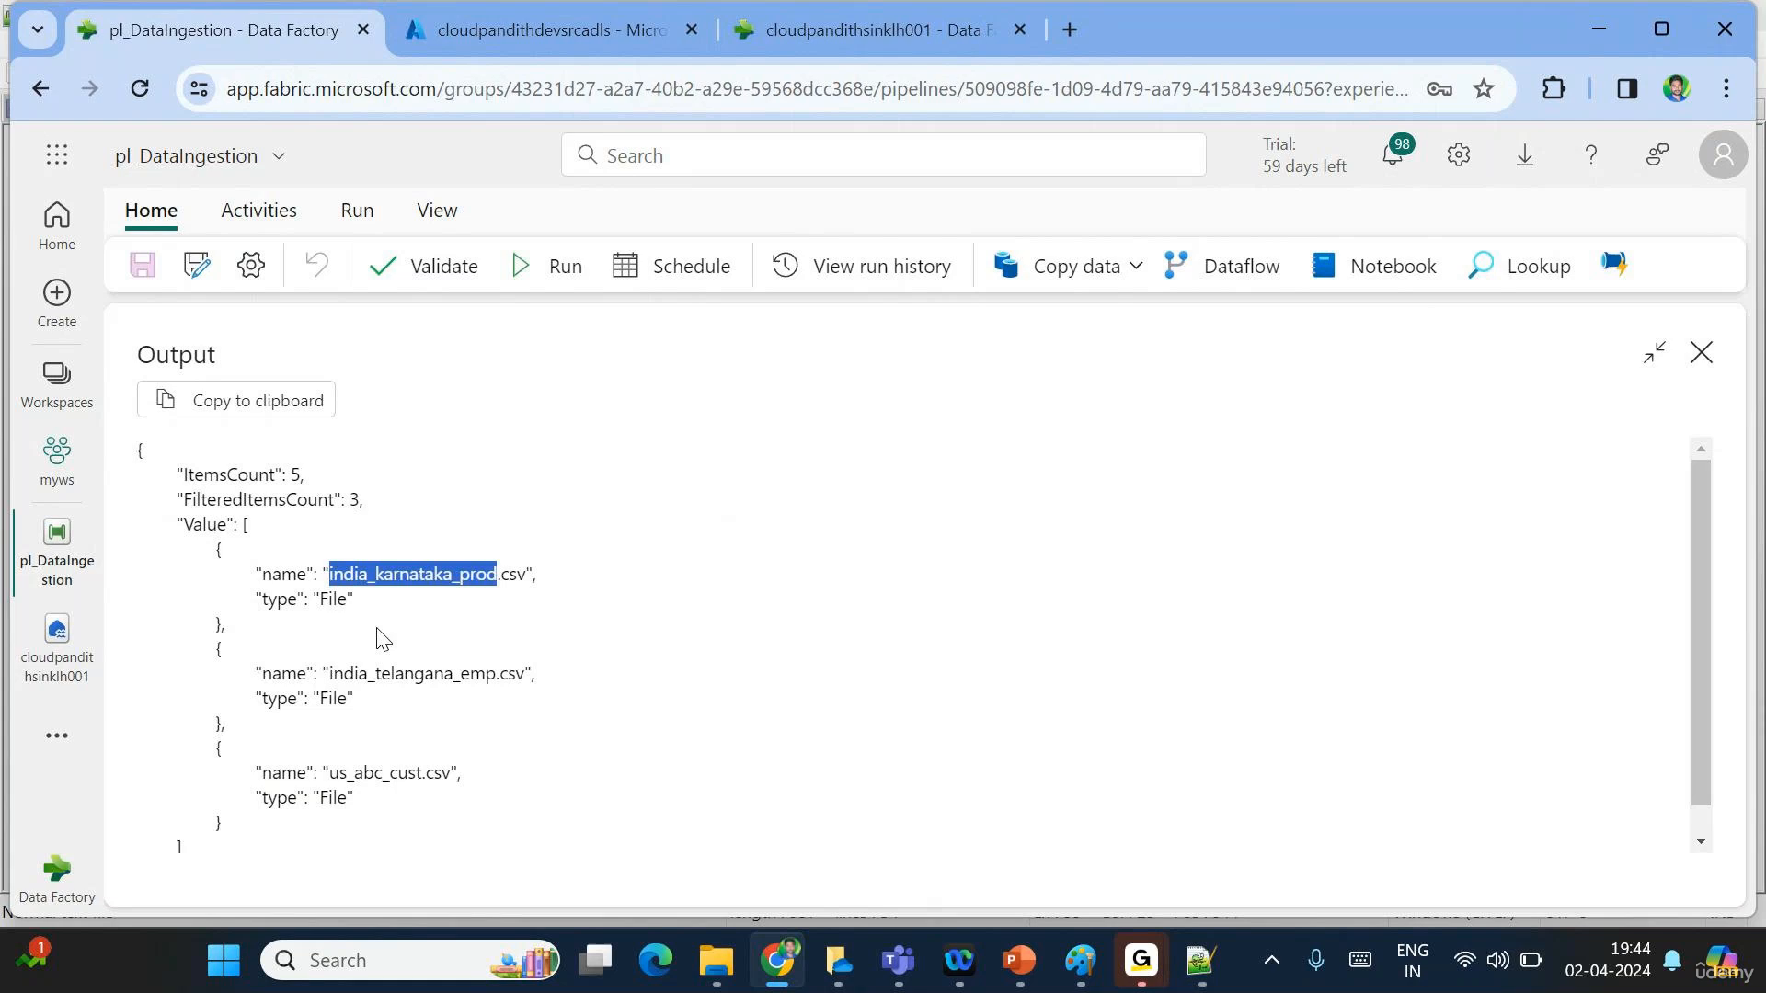
double_click(340, 773)
click(529, 803)
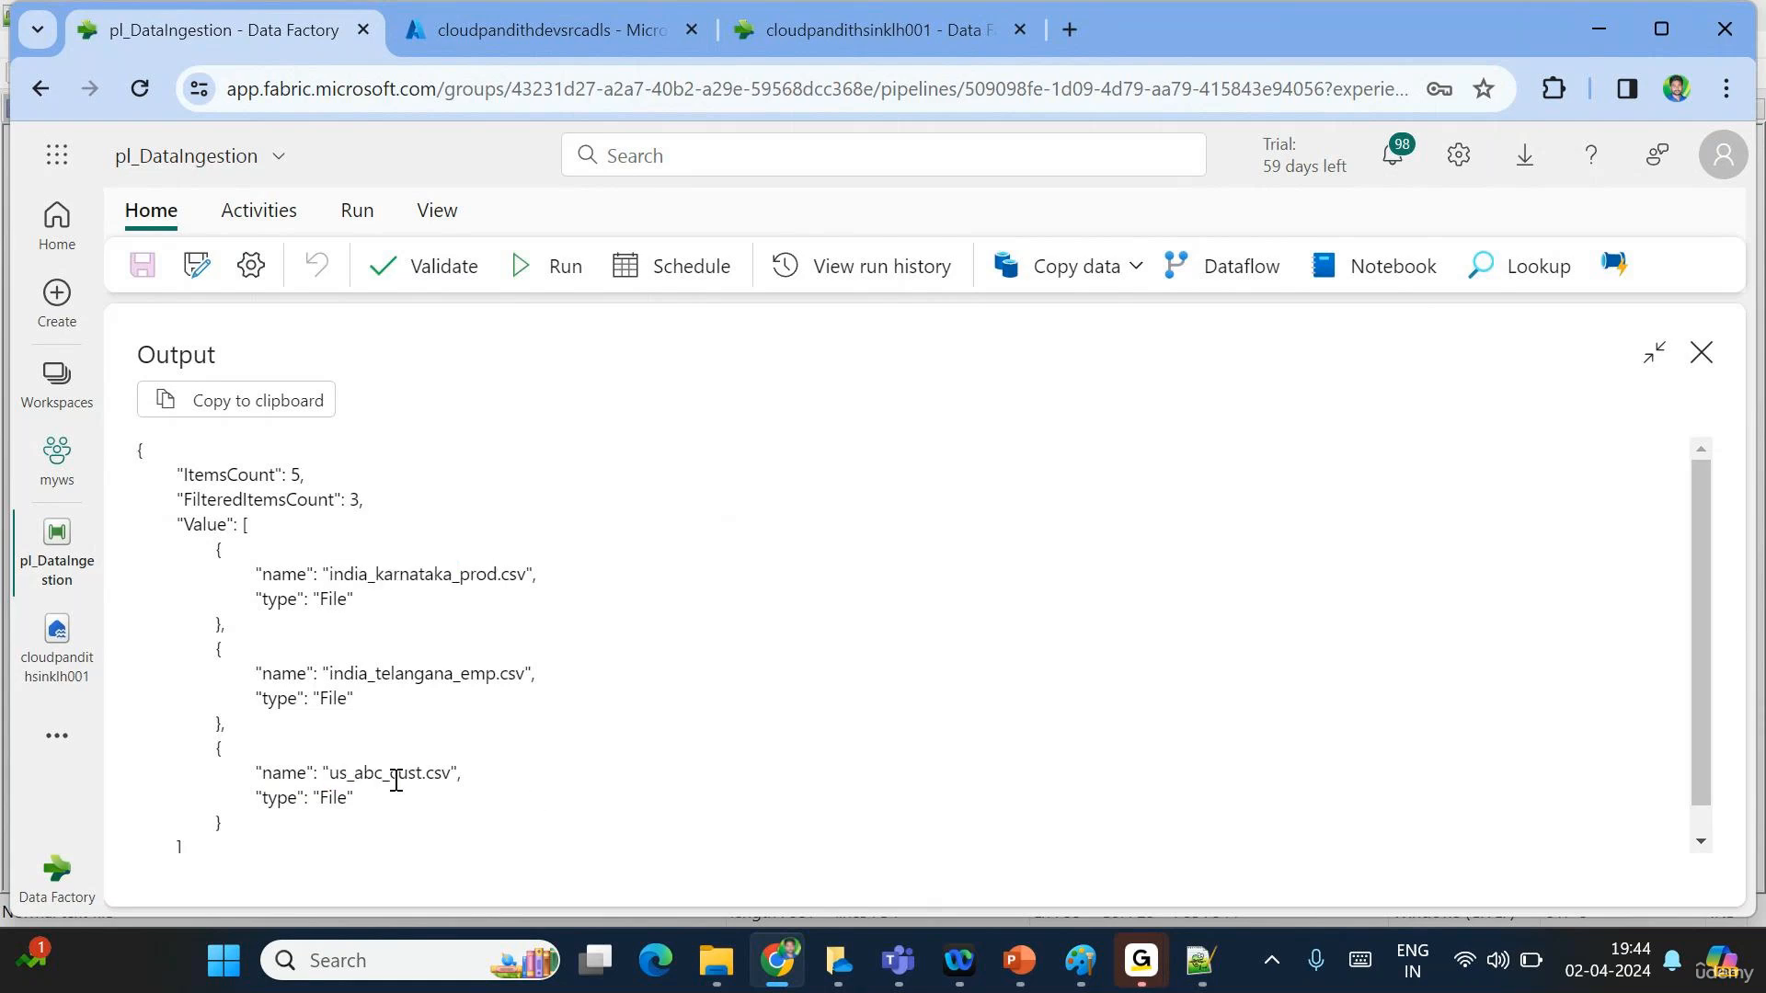
double_click(364, 773)
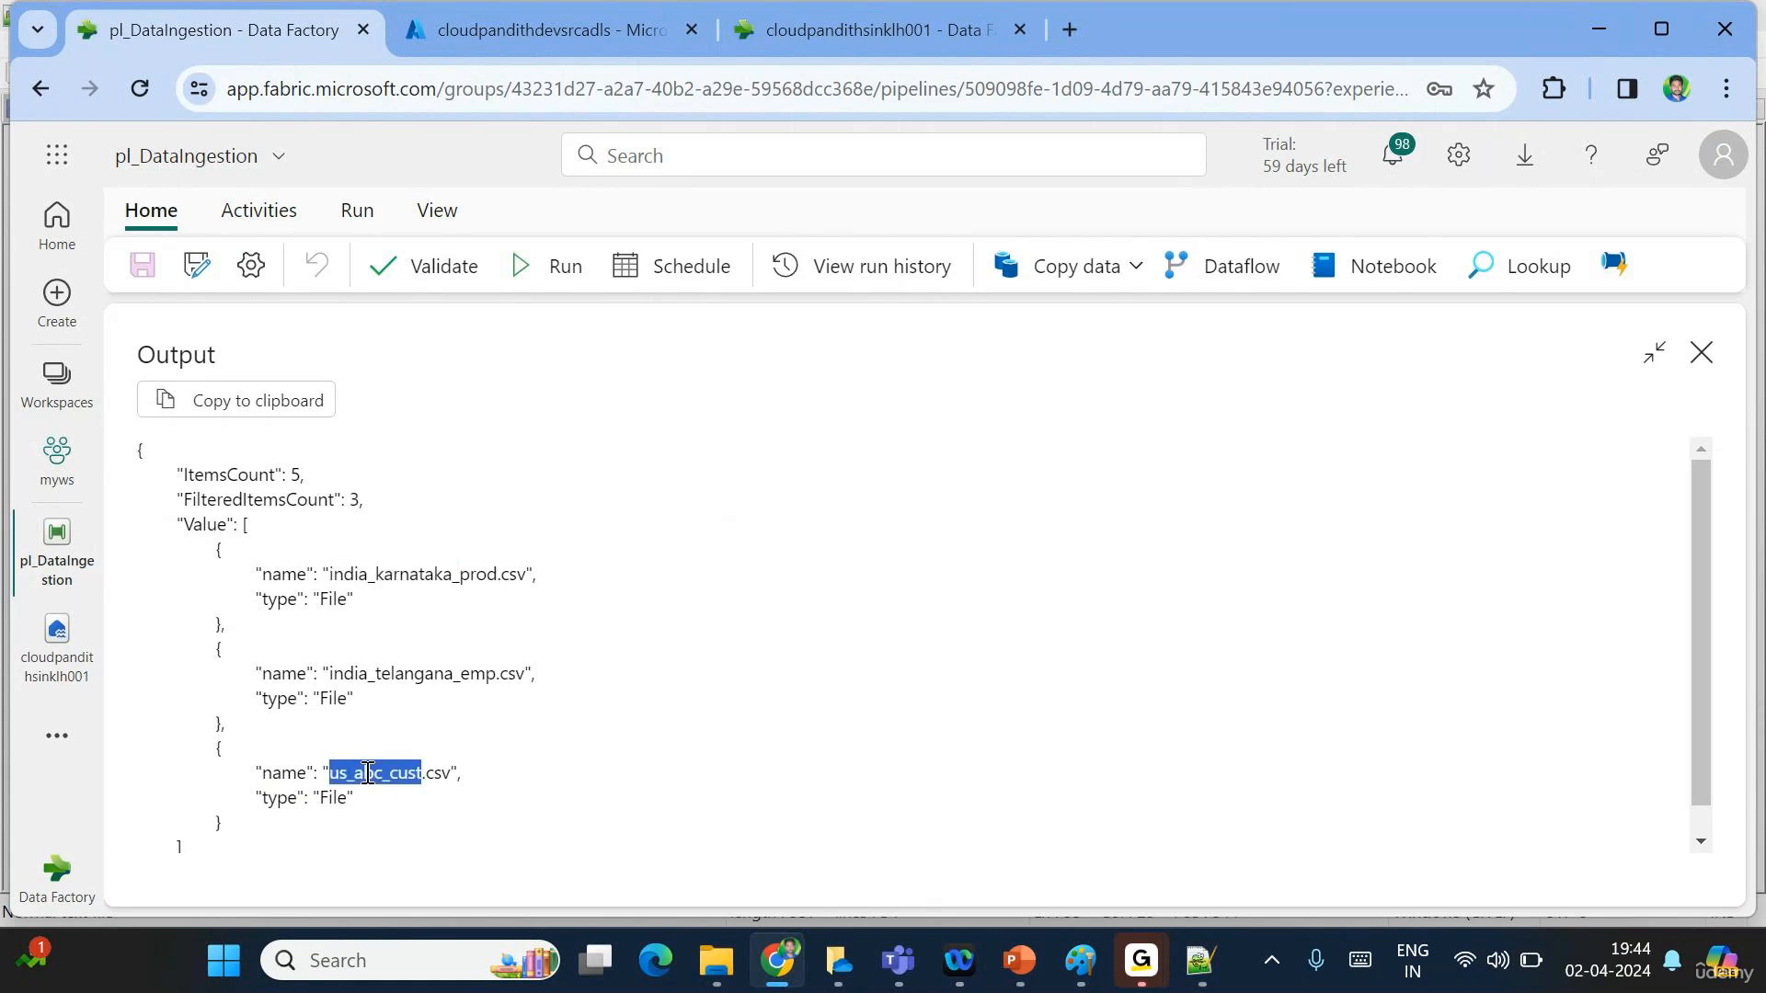
click(1702, 357)
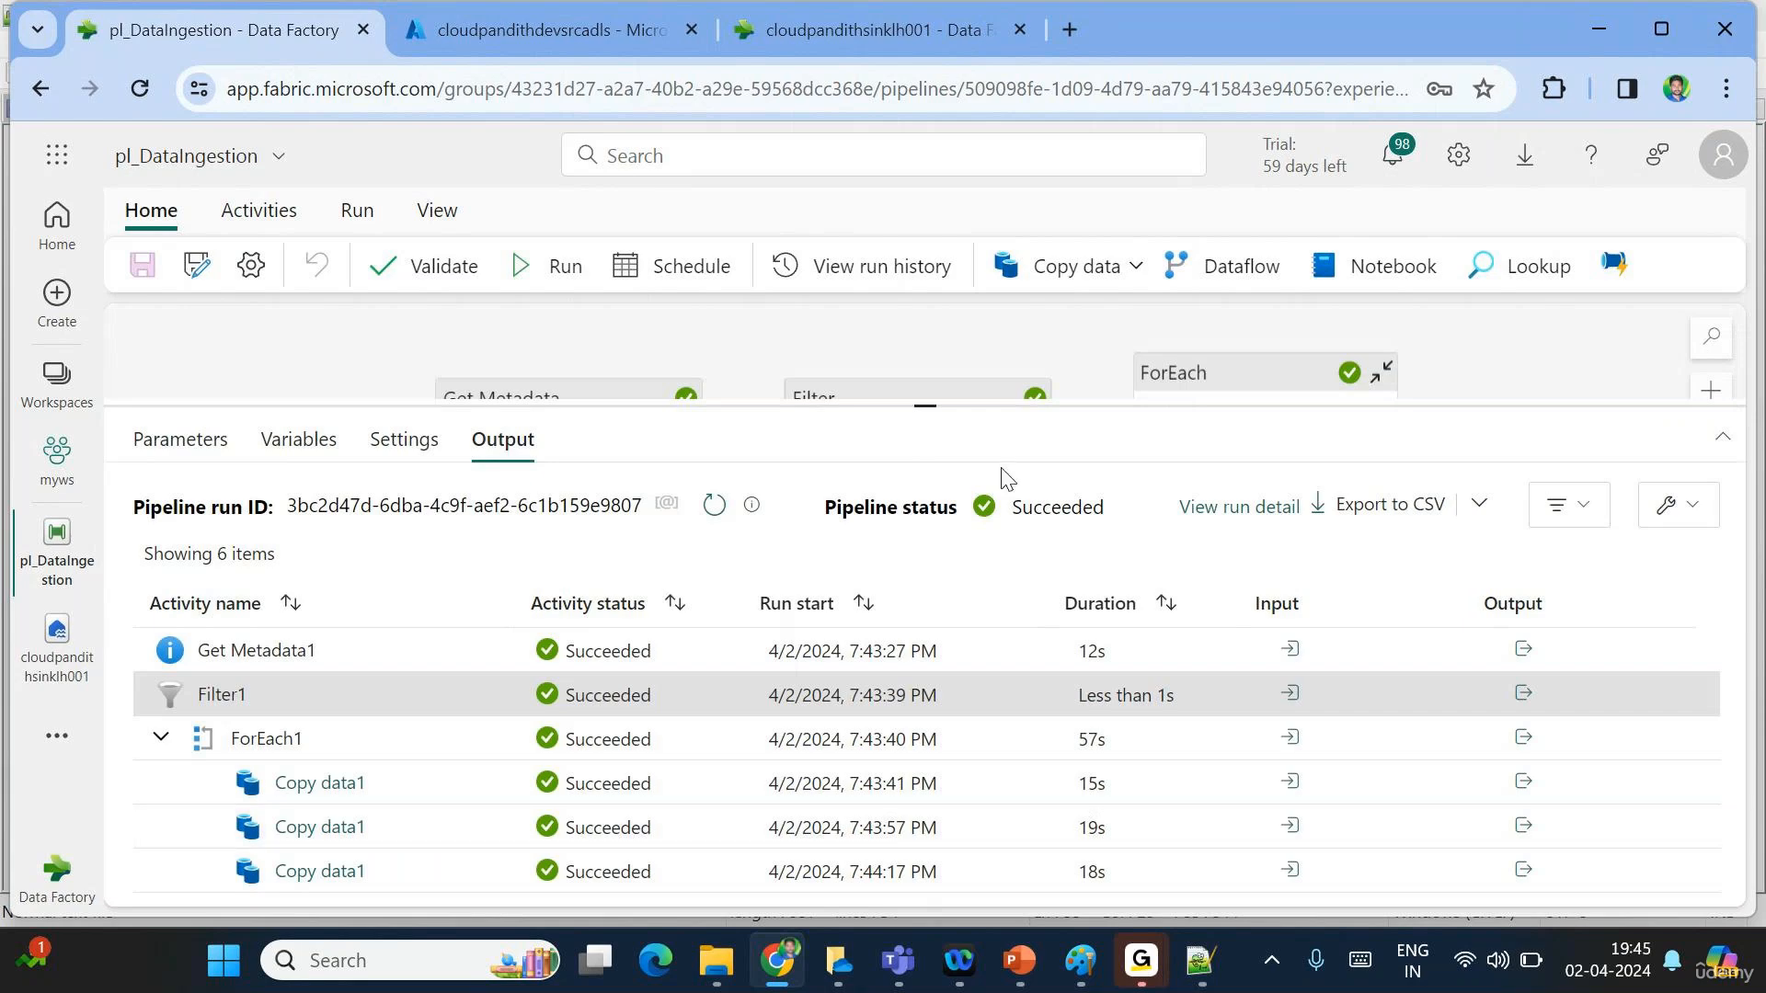
drag(944, 411, 930, 615)
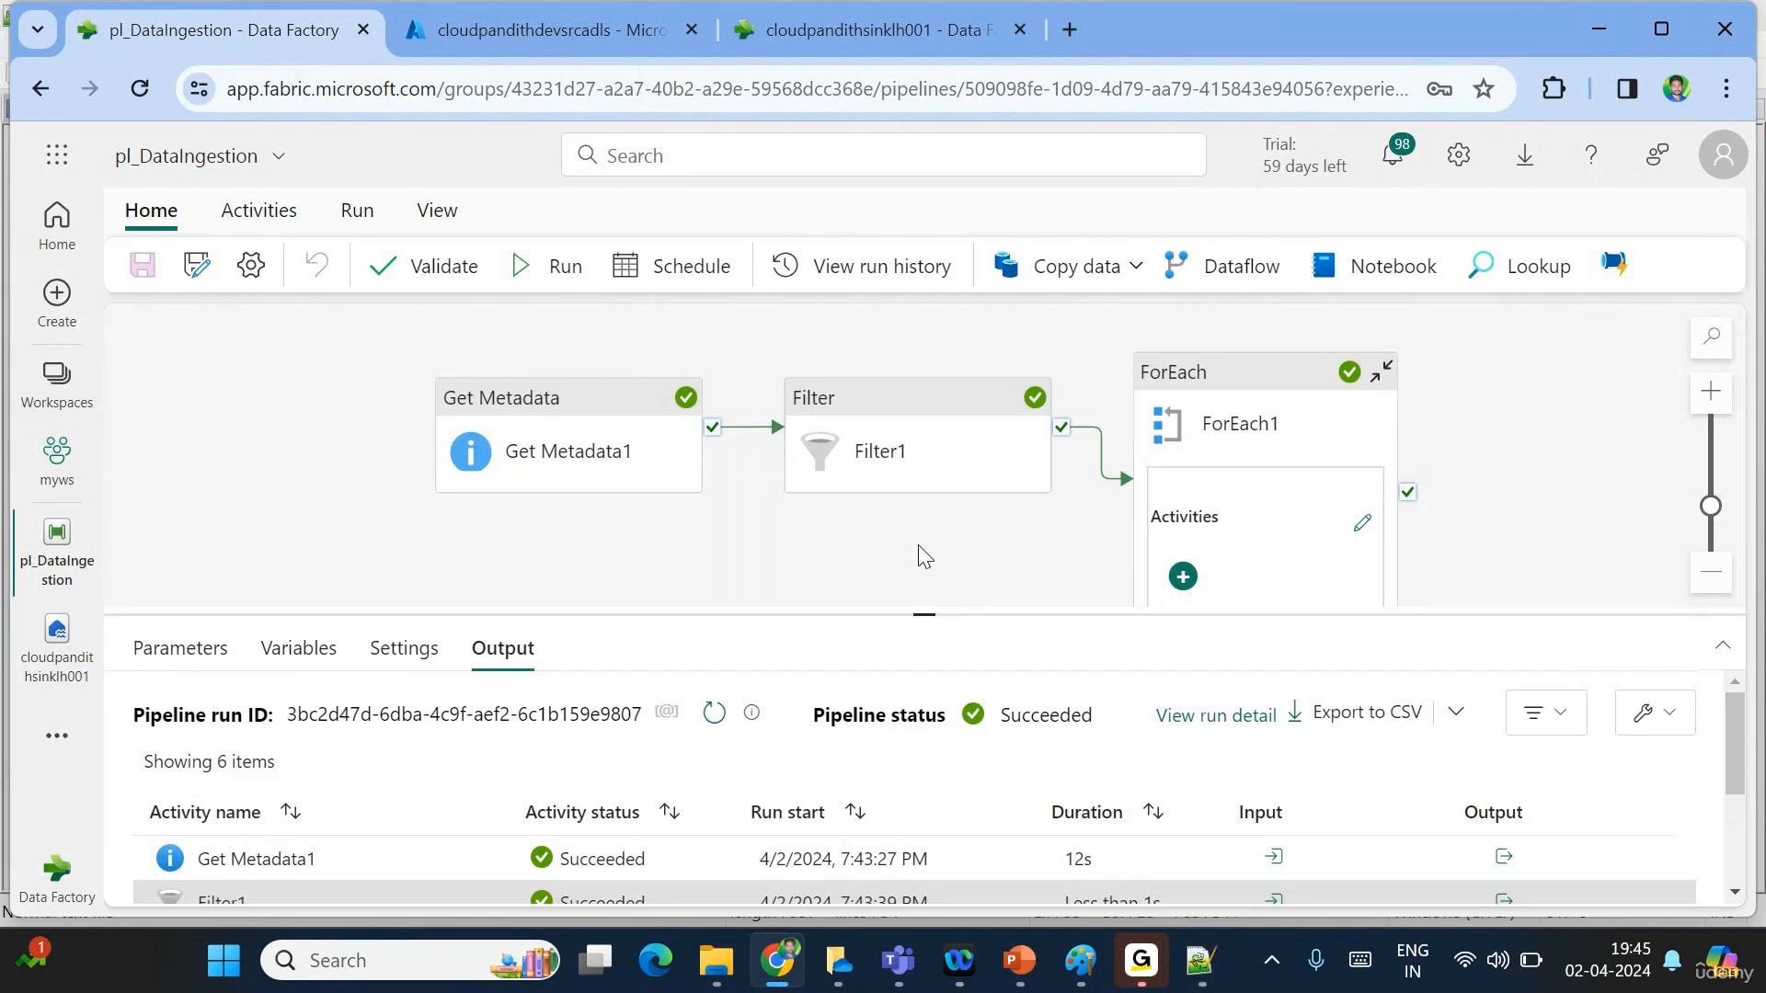
click(884, 474)
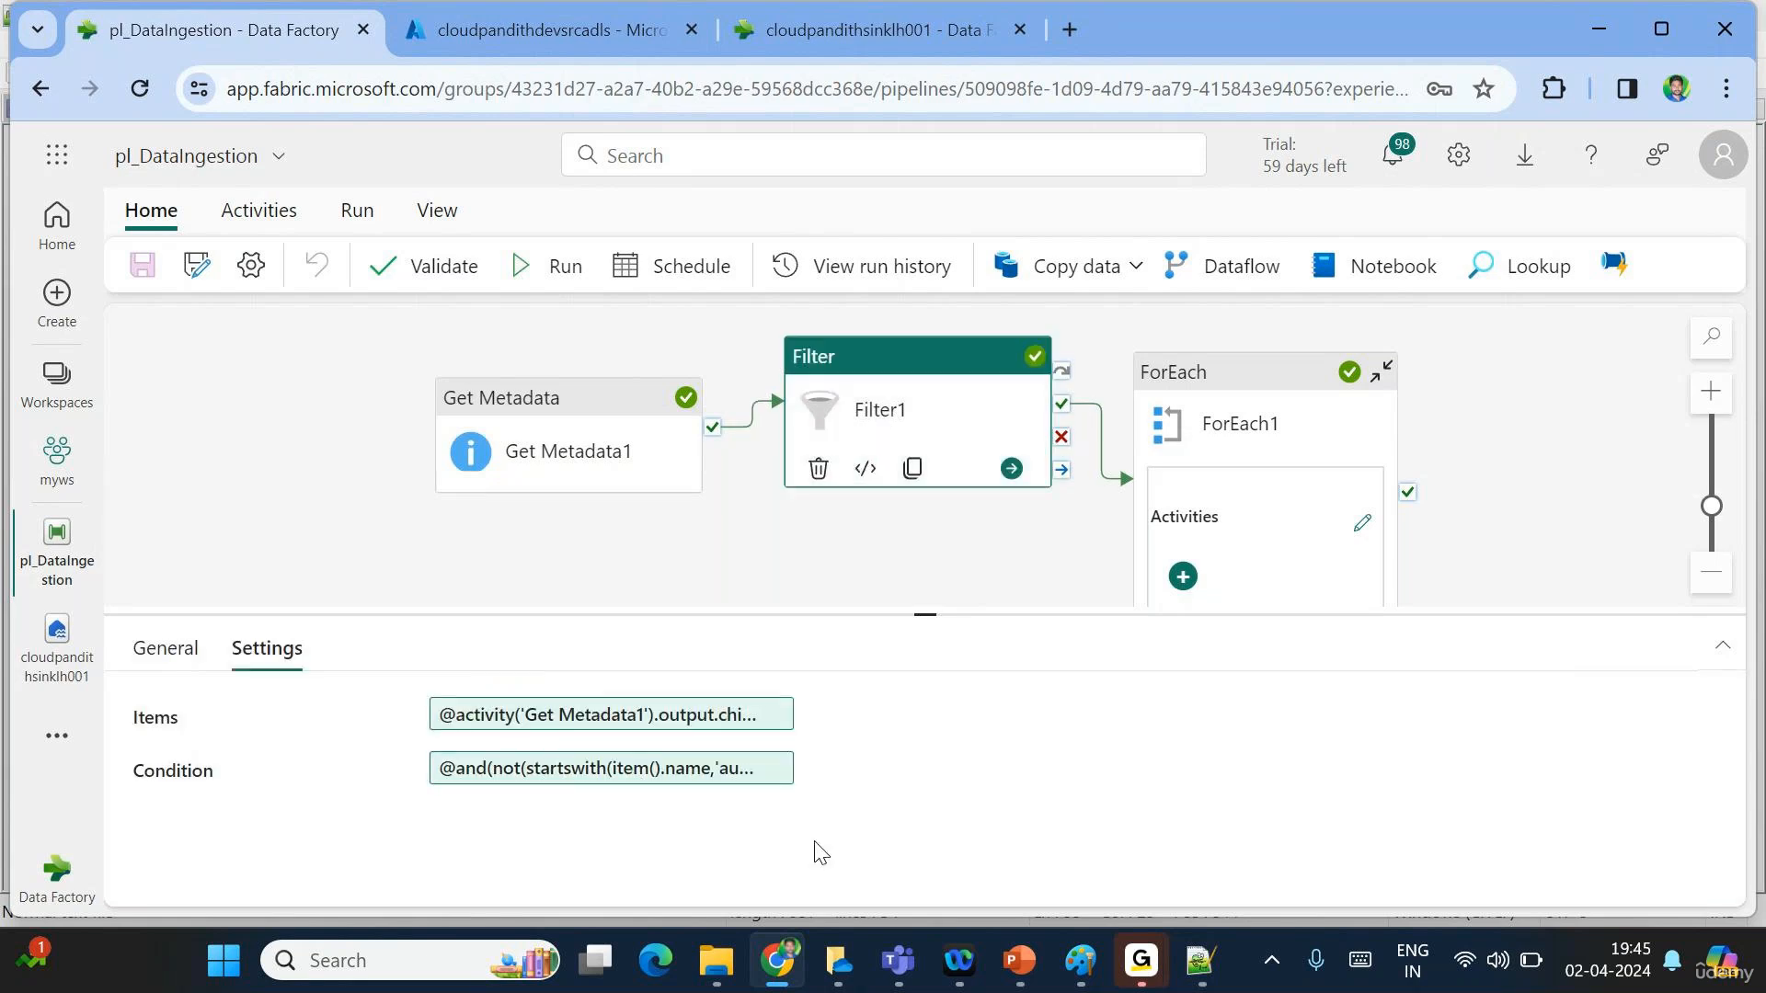
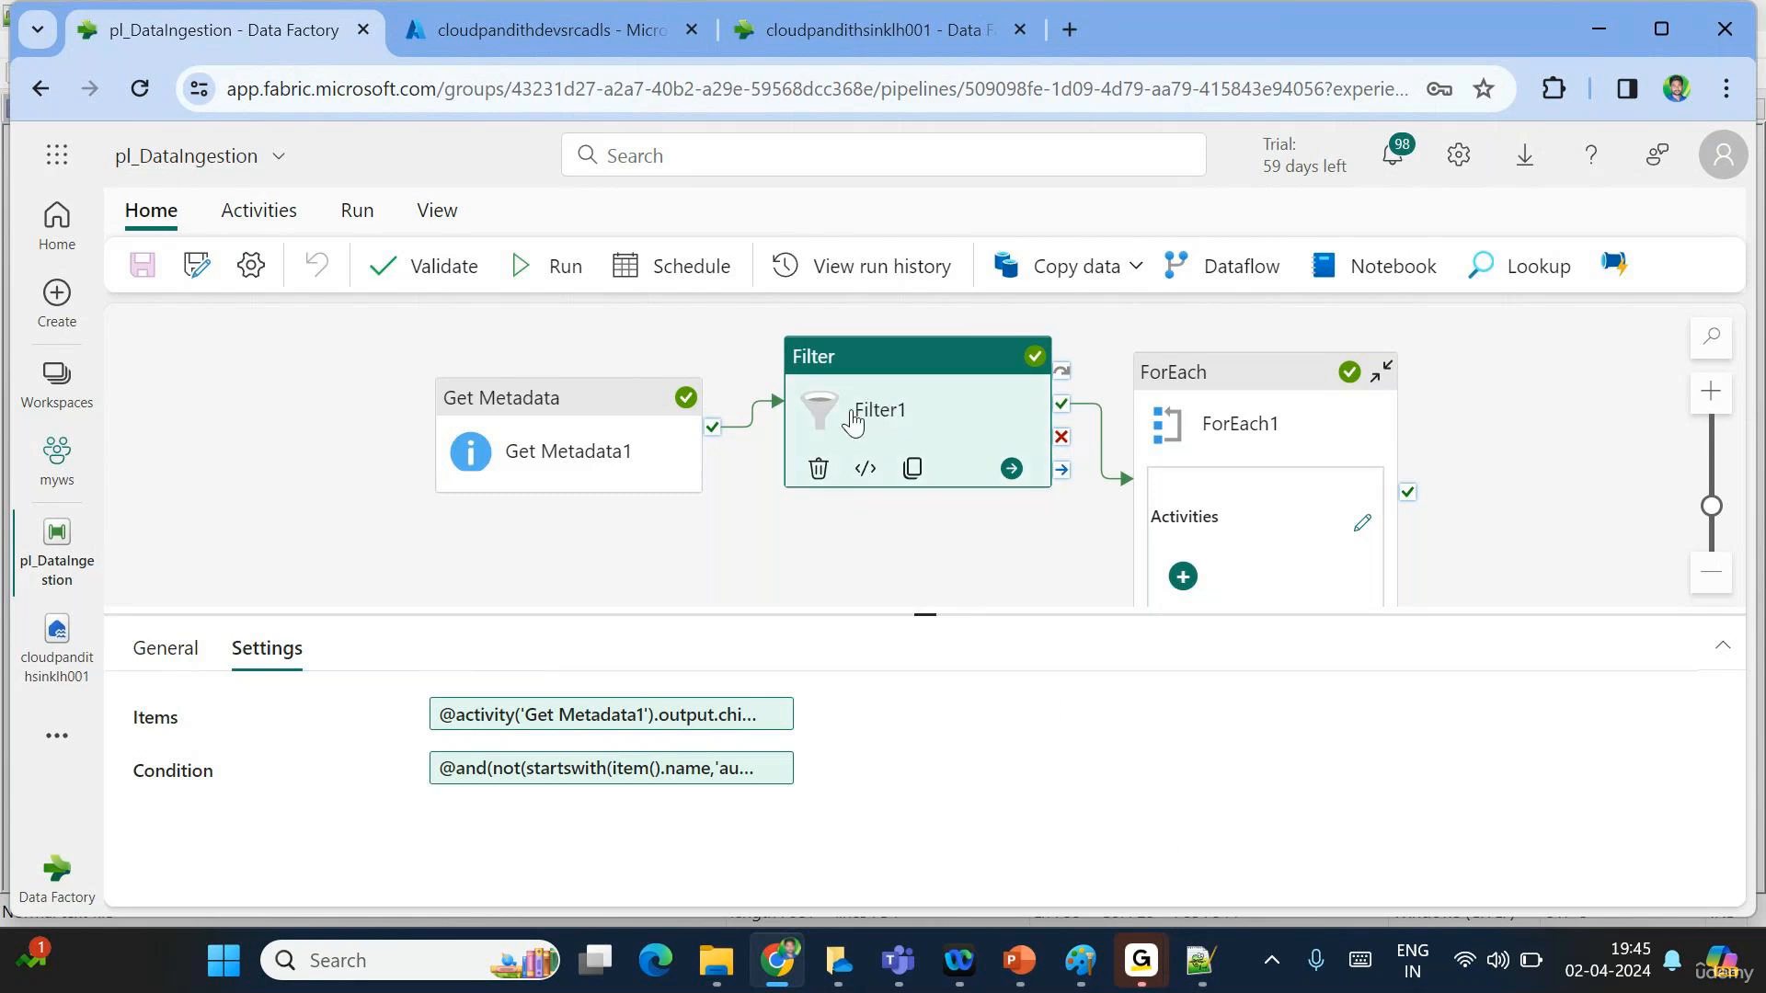
Review the source files in the global container of the cloudpandithdevsrcadls storage account, and switch to the lakehouse page.
click(550, 14)
scroll(154, 505, up, 4)
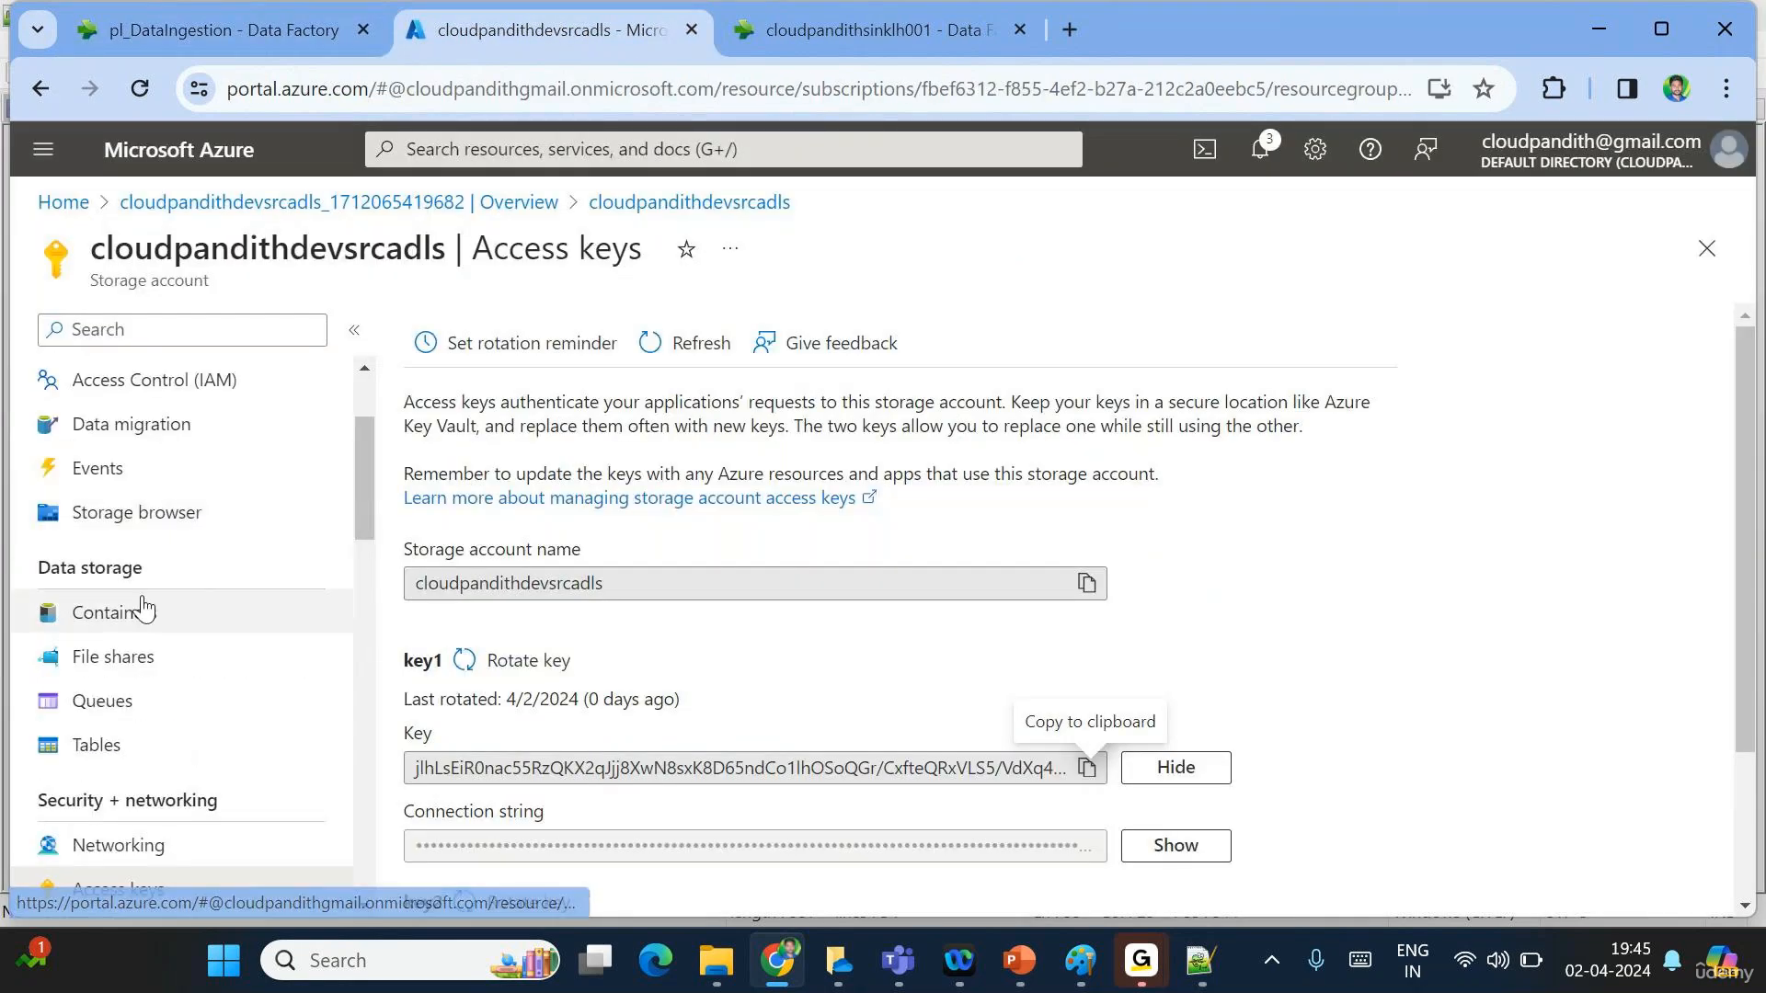
click(142, 610)
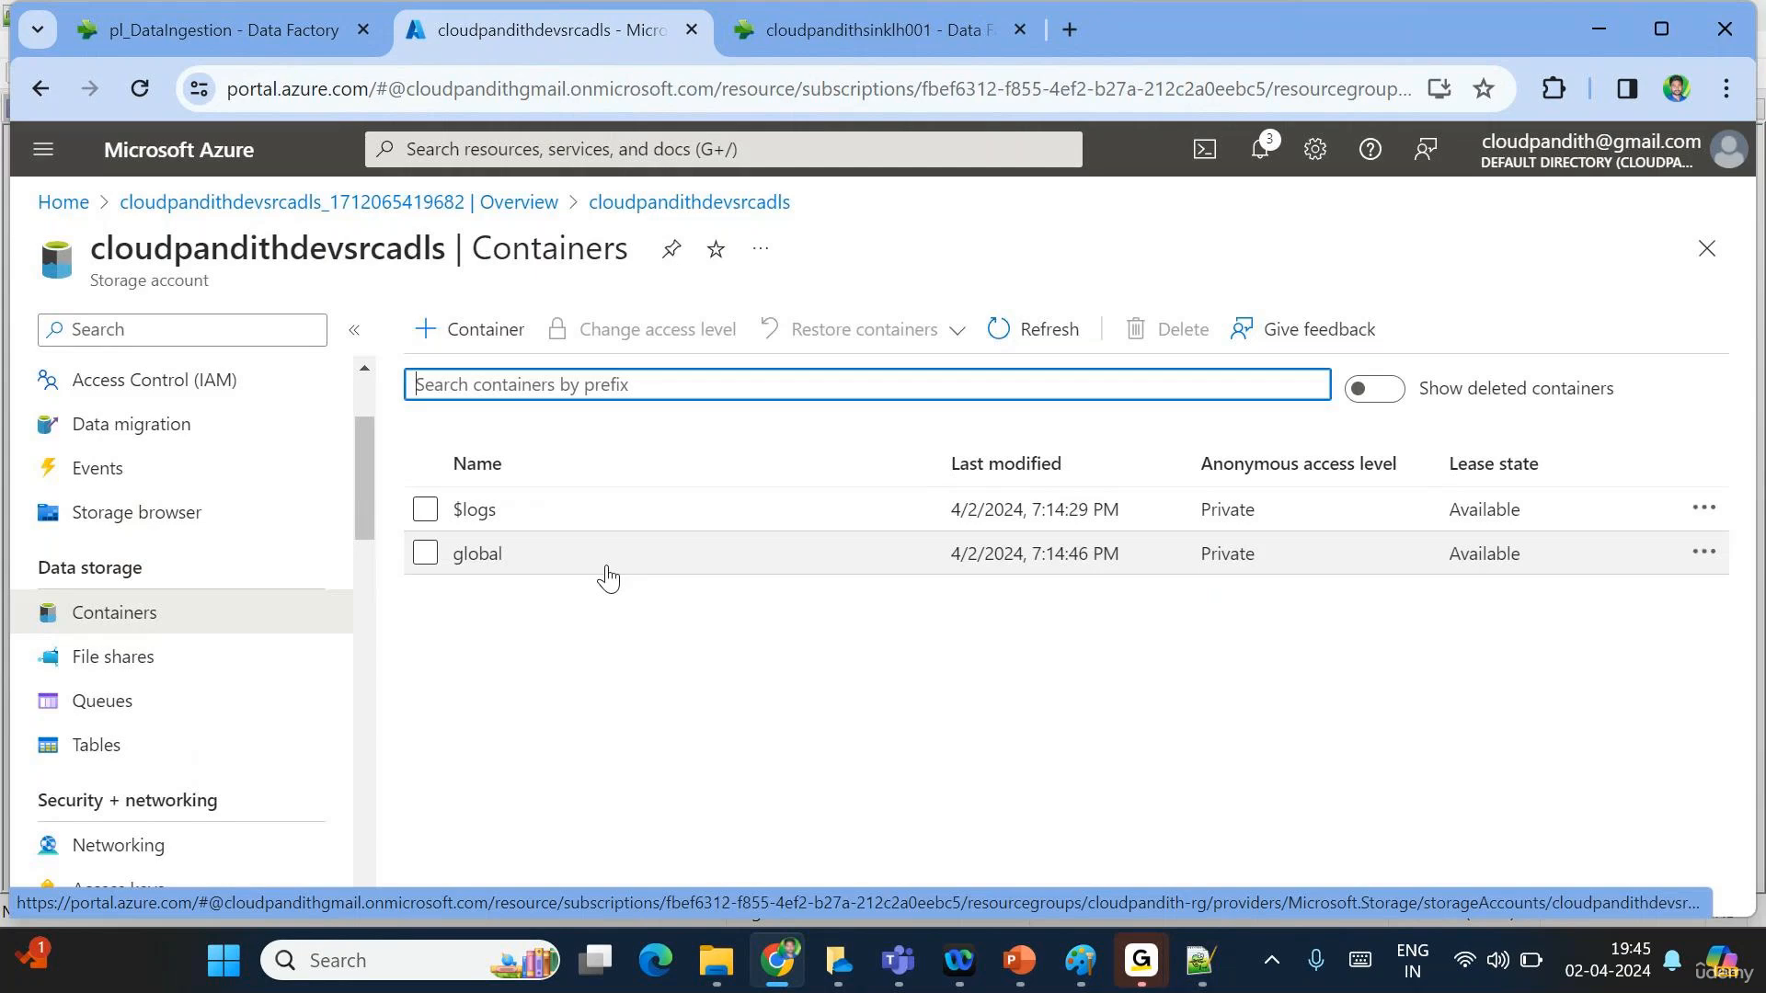
click(607, 568)
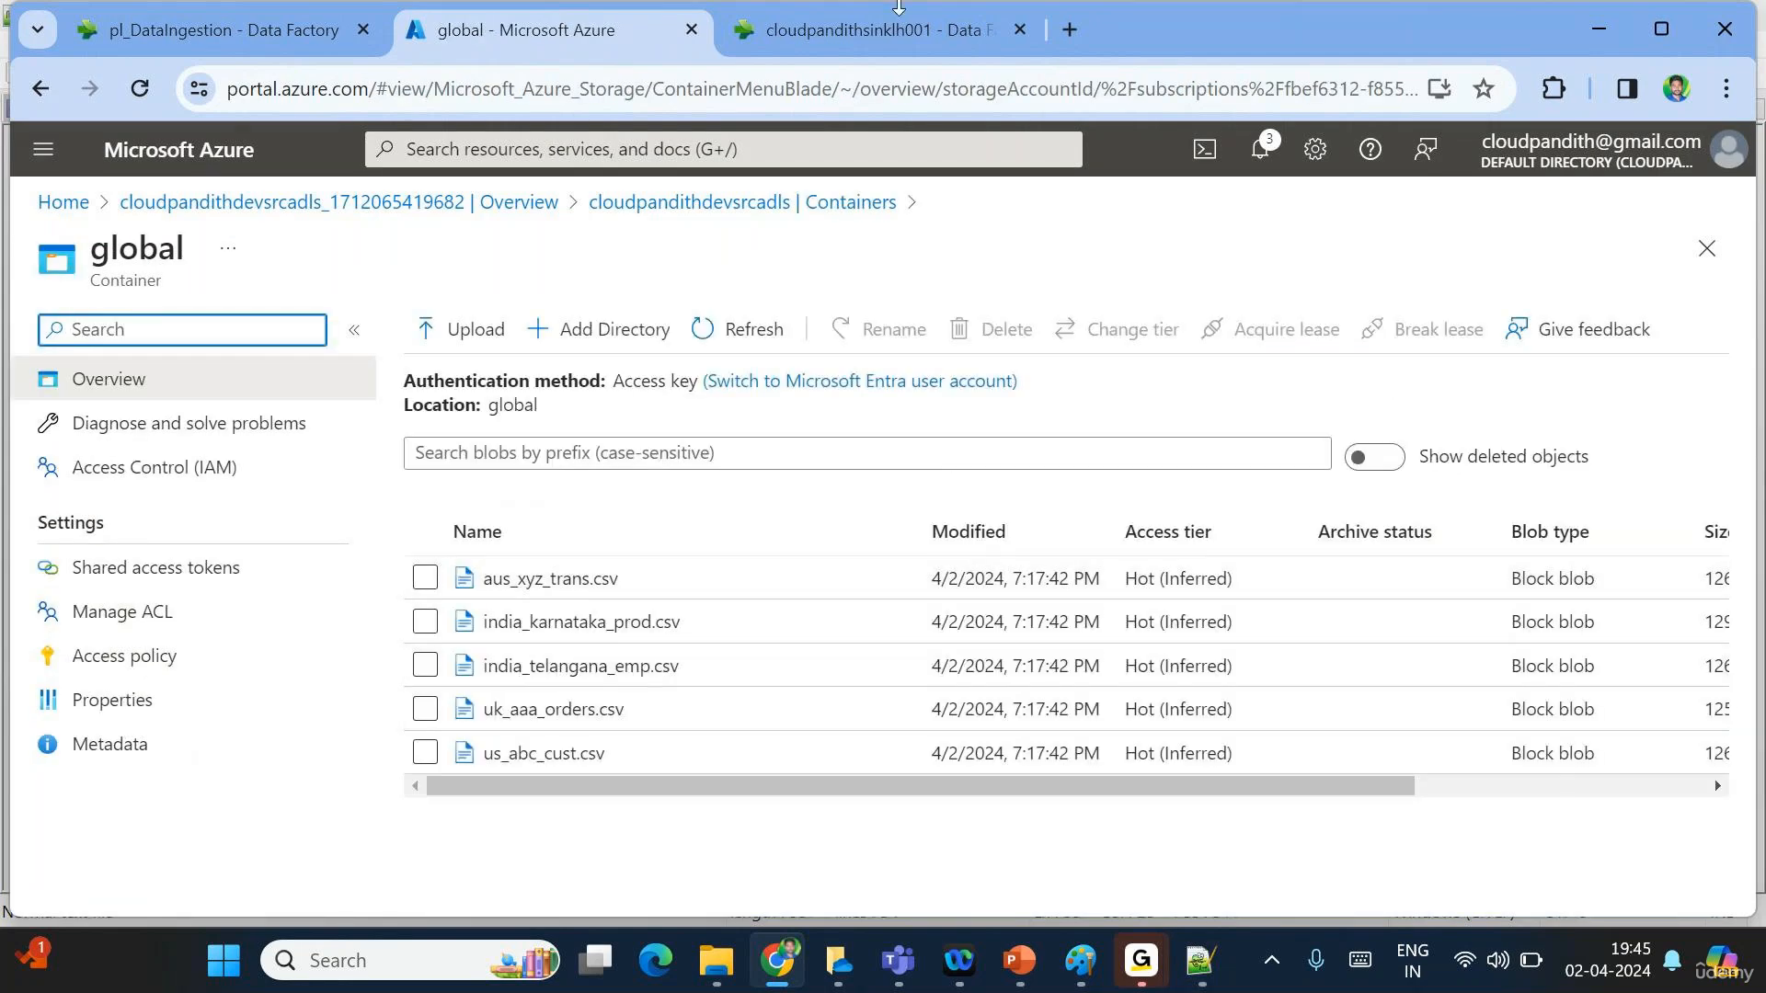
key(ctrl+Tab)
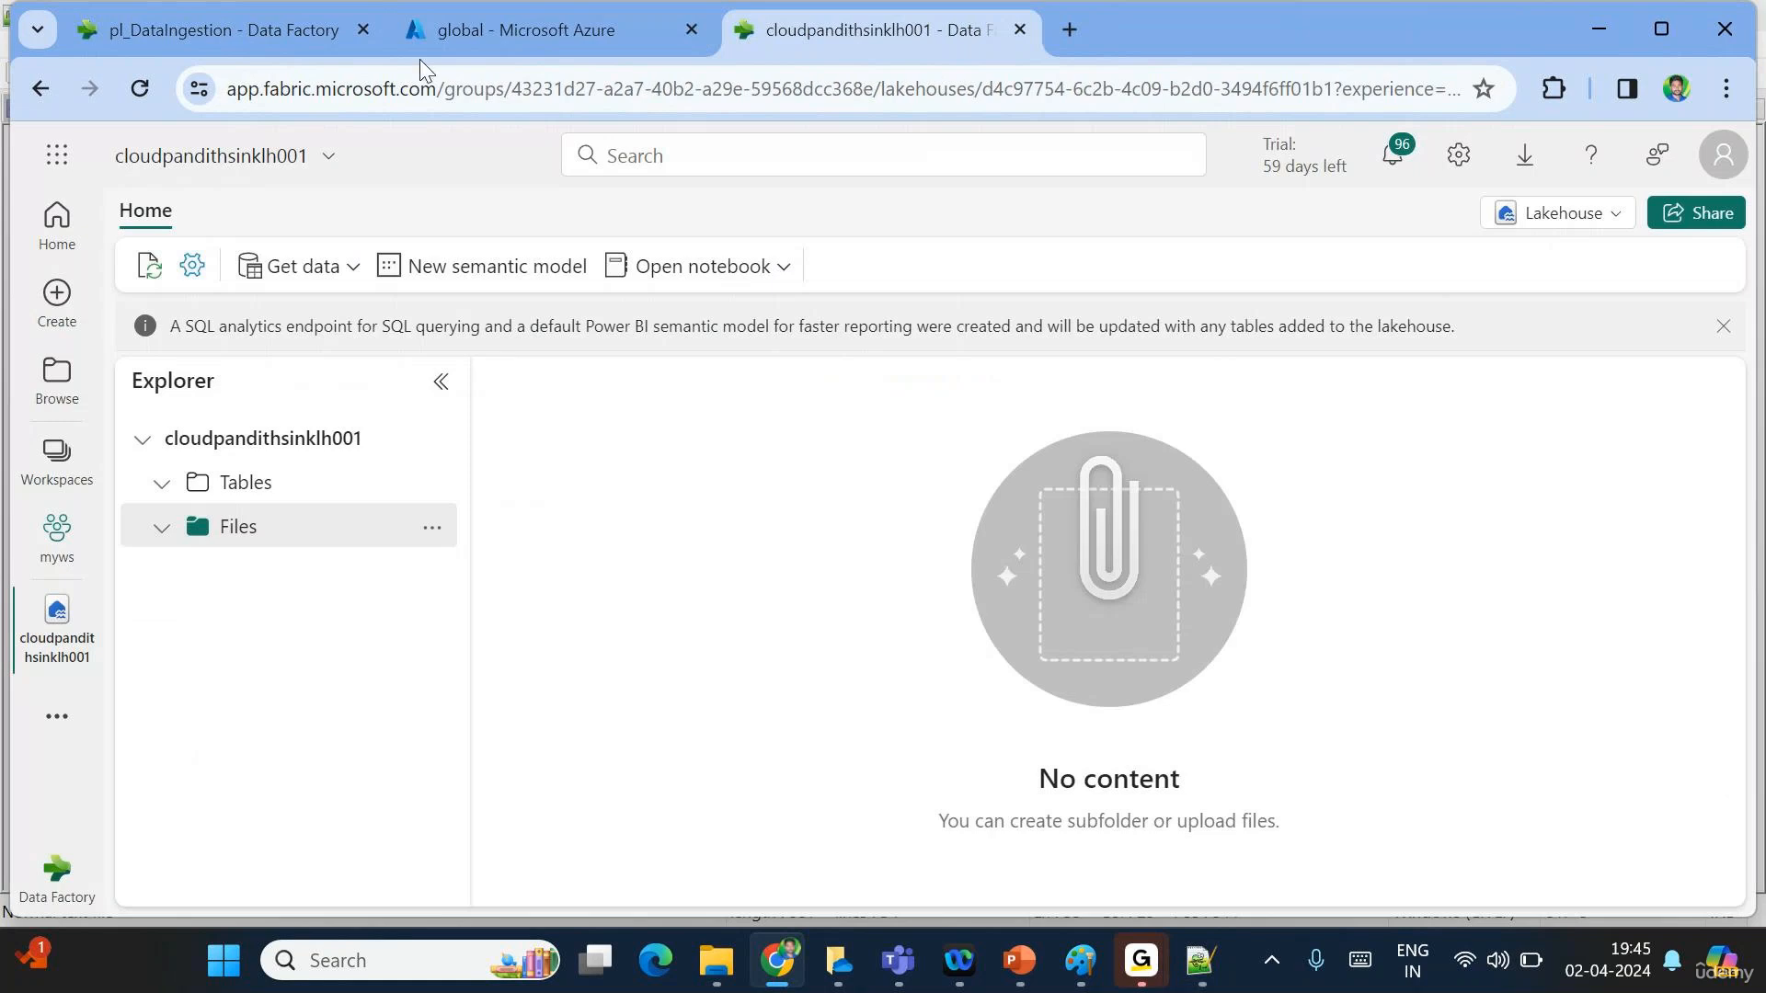
Inside pl_DataIngestion's ForEach1, add a Delete data activity and connect Copy data1's success output to it.
click(176, 40)
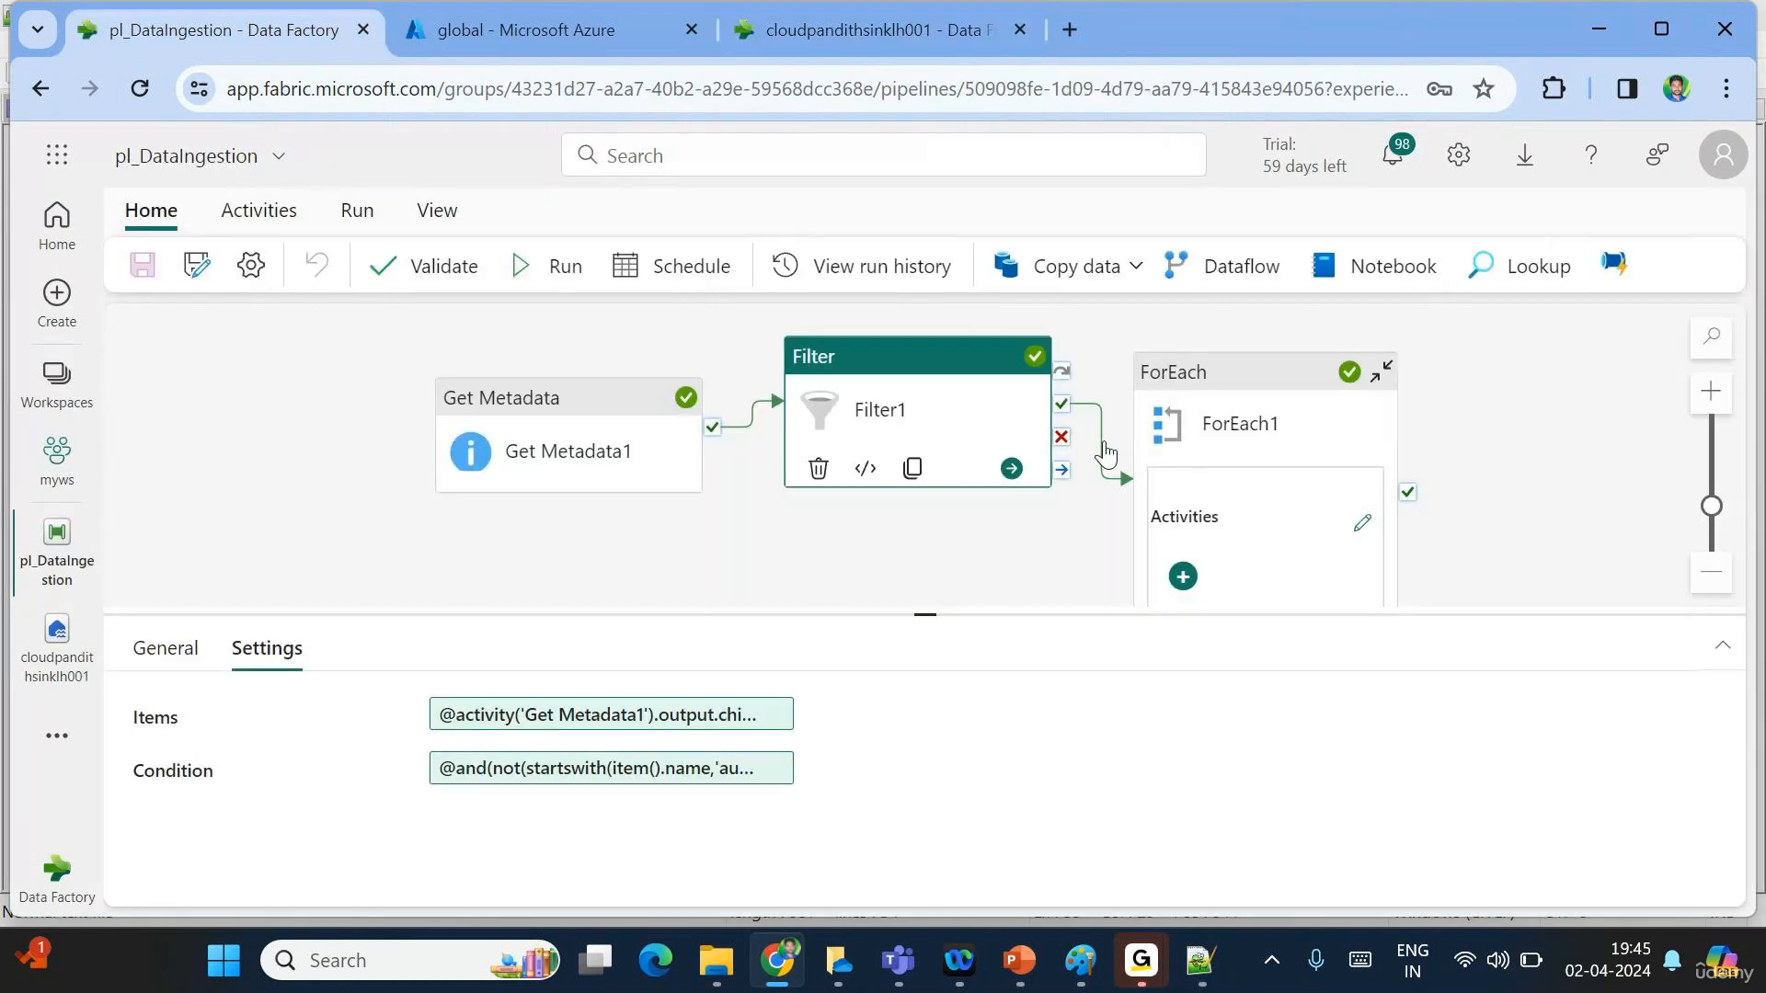
double_click(1227, 405)
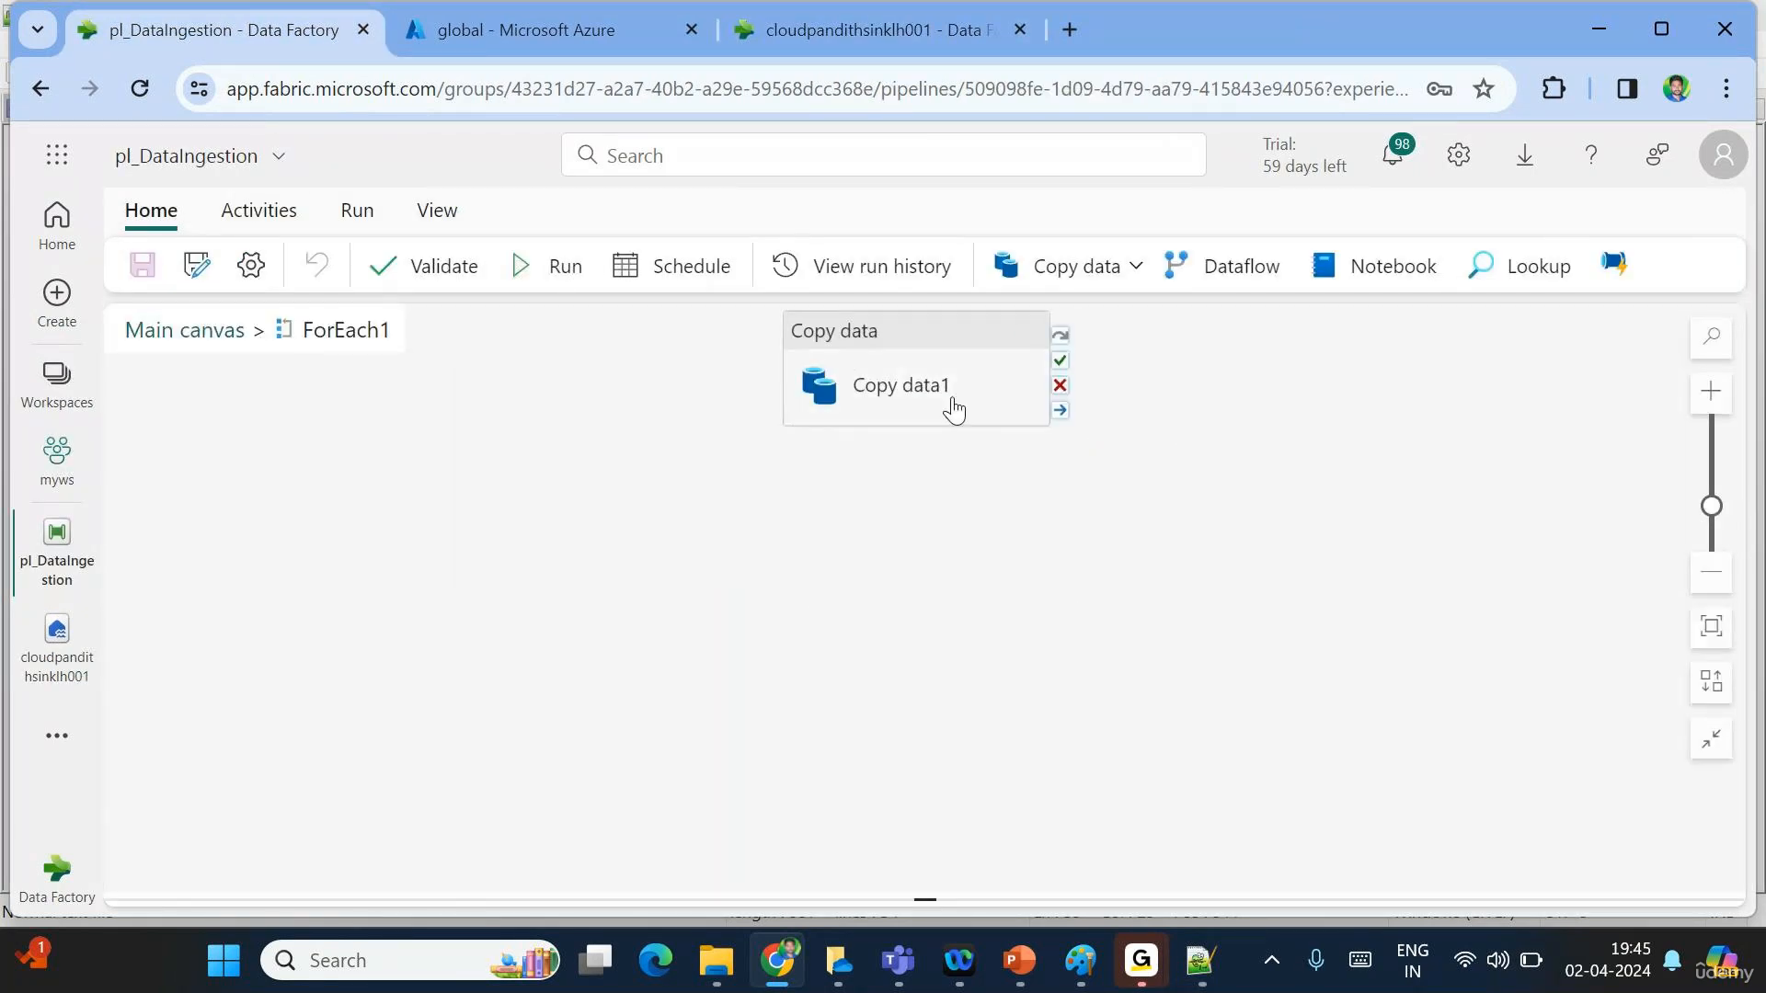
drag(950, 406, 727, 506)
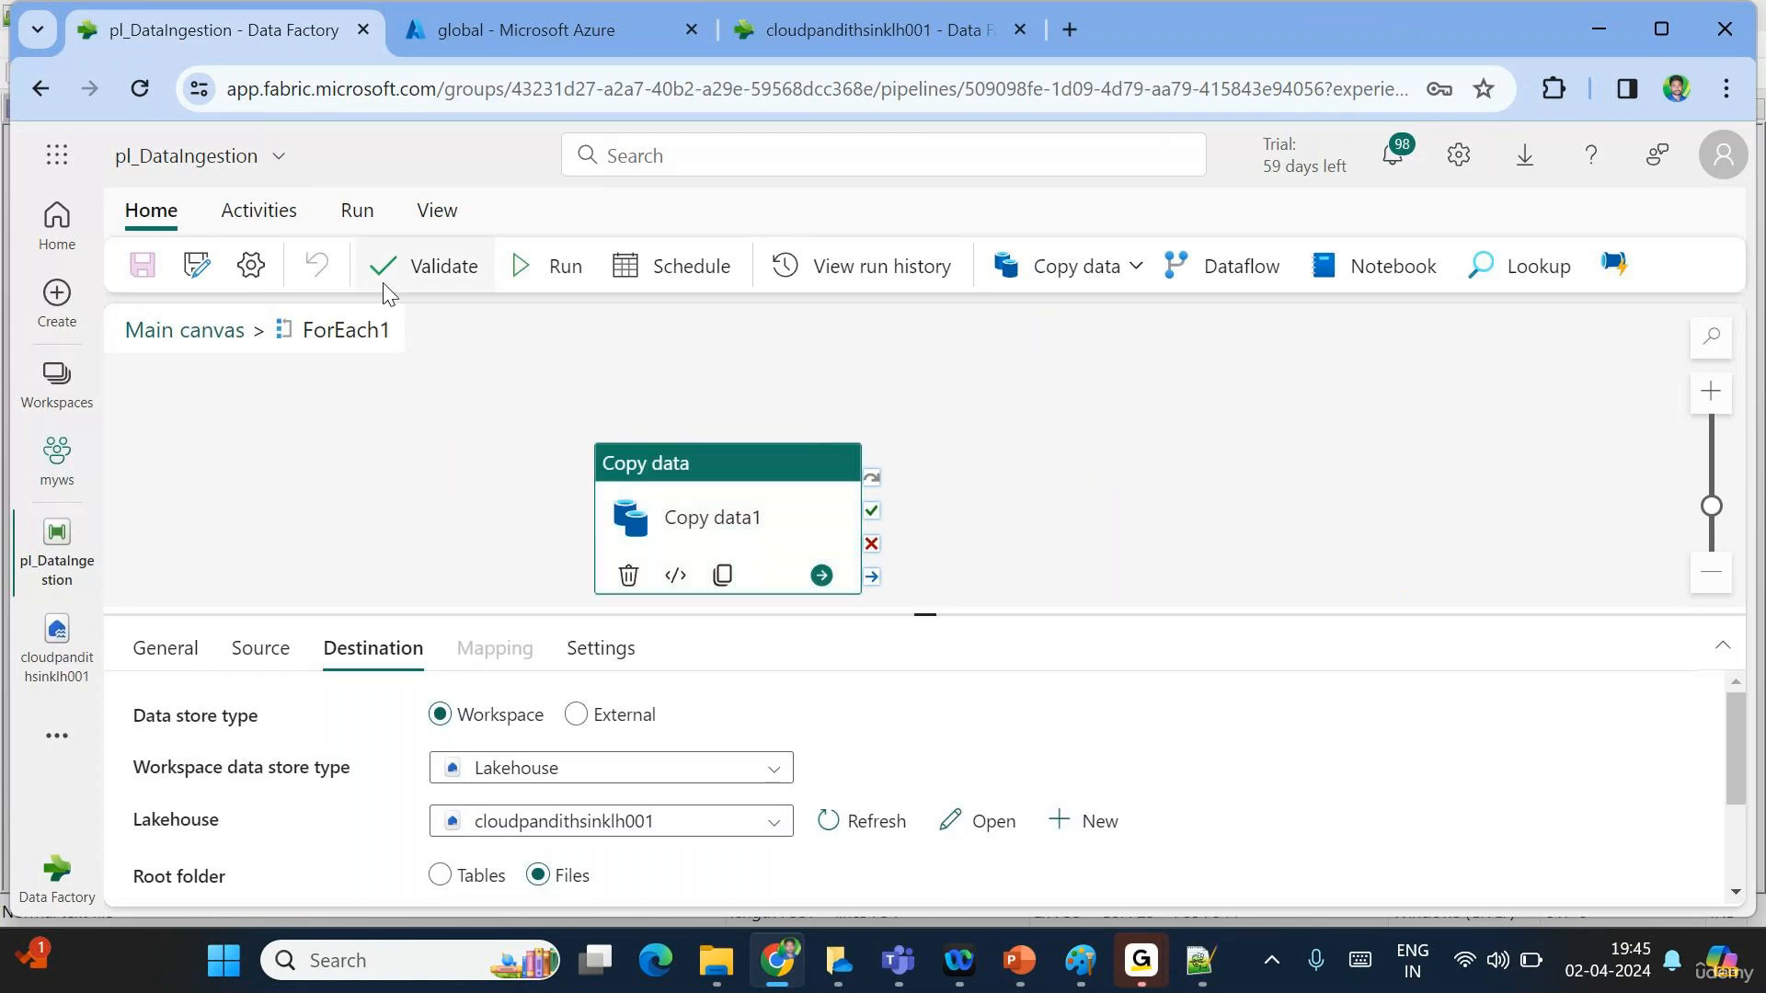
click(260, 212)
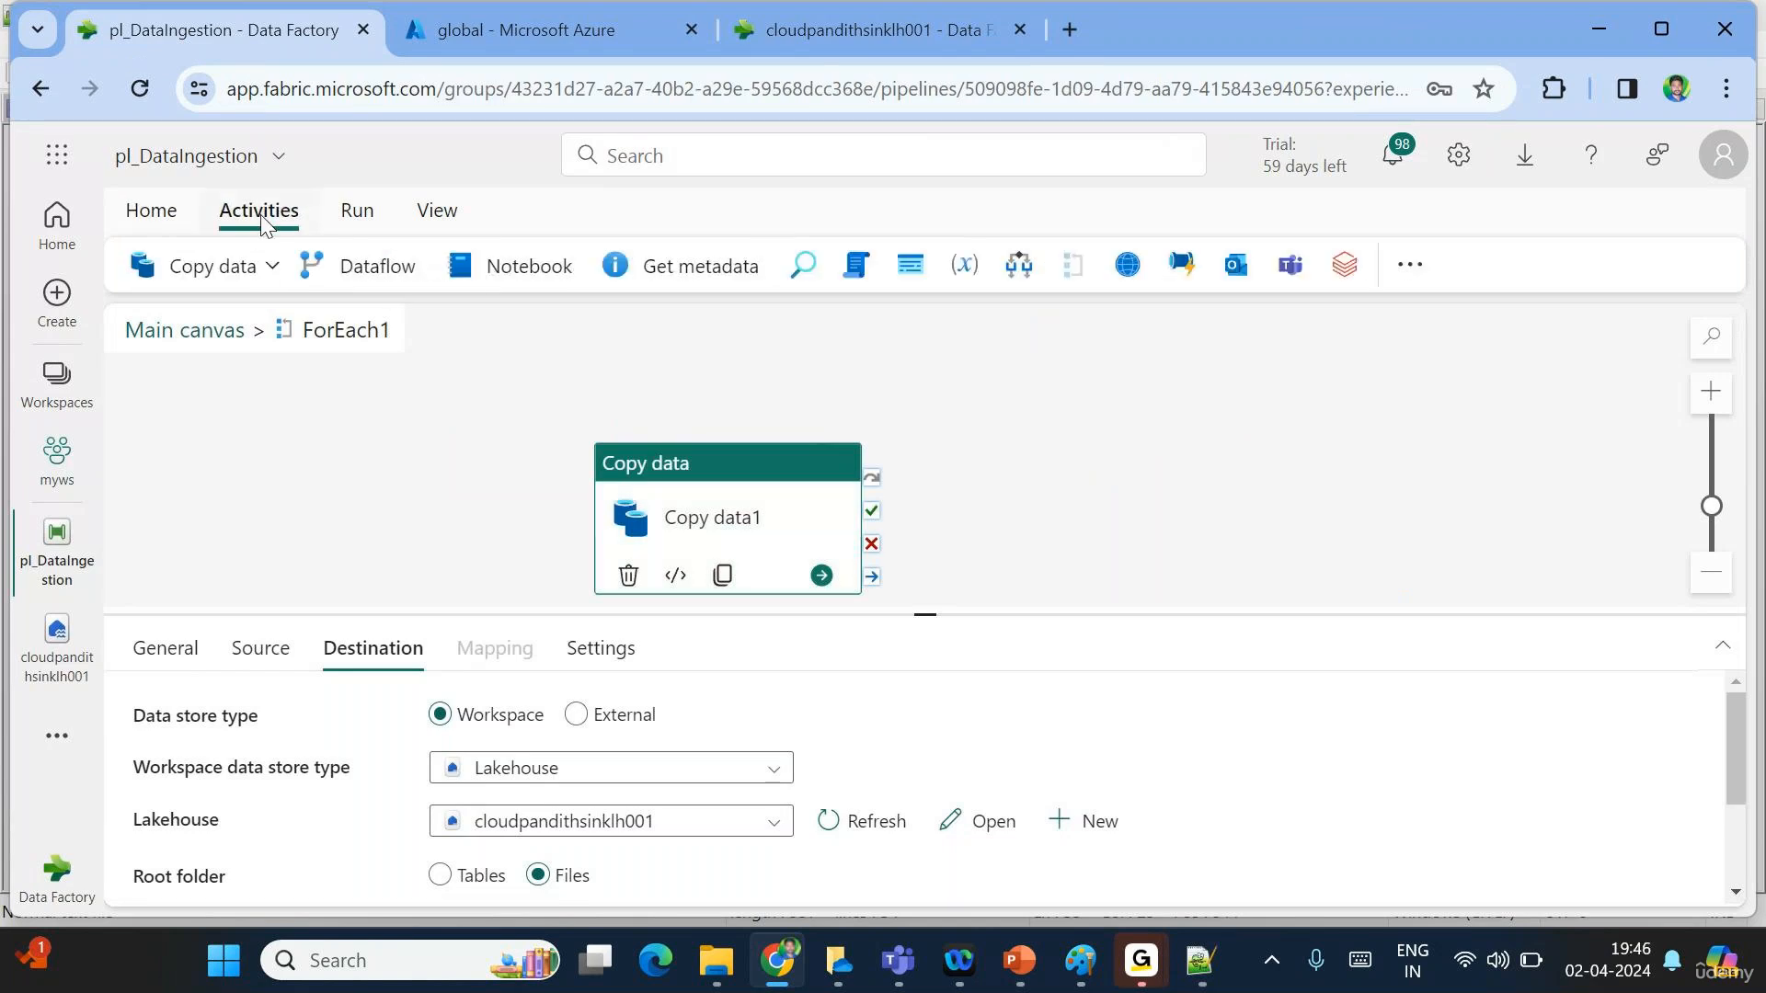
click(1412, 268)
text(de)
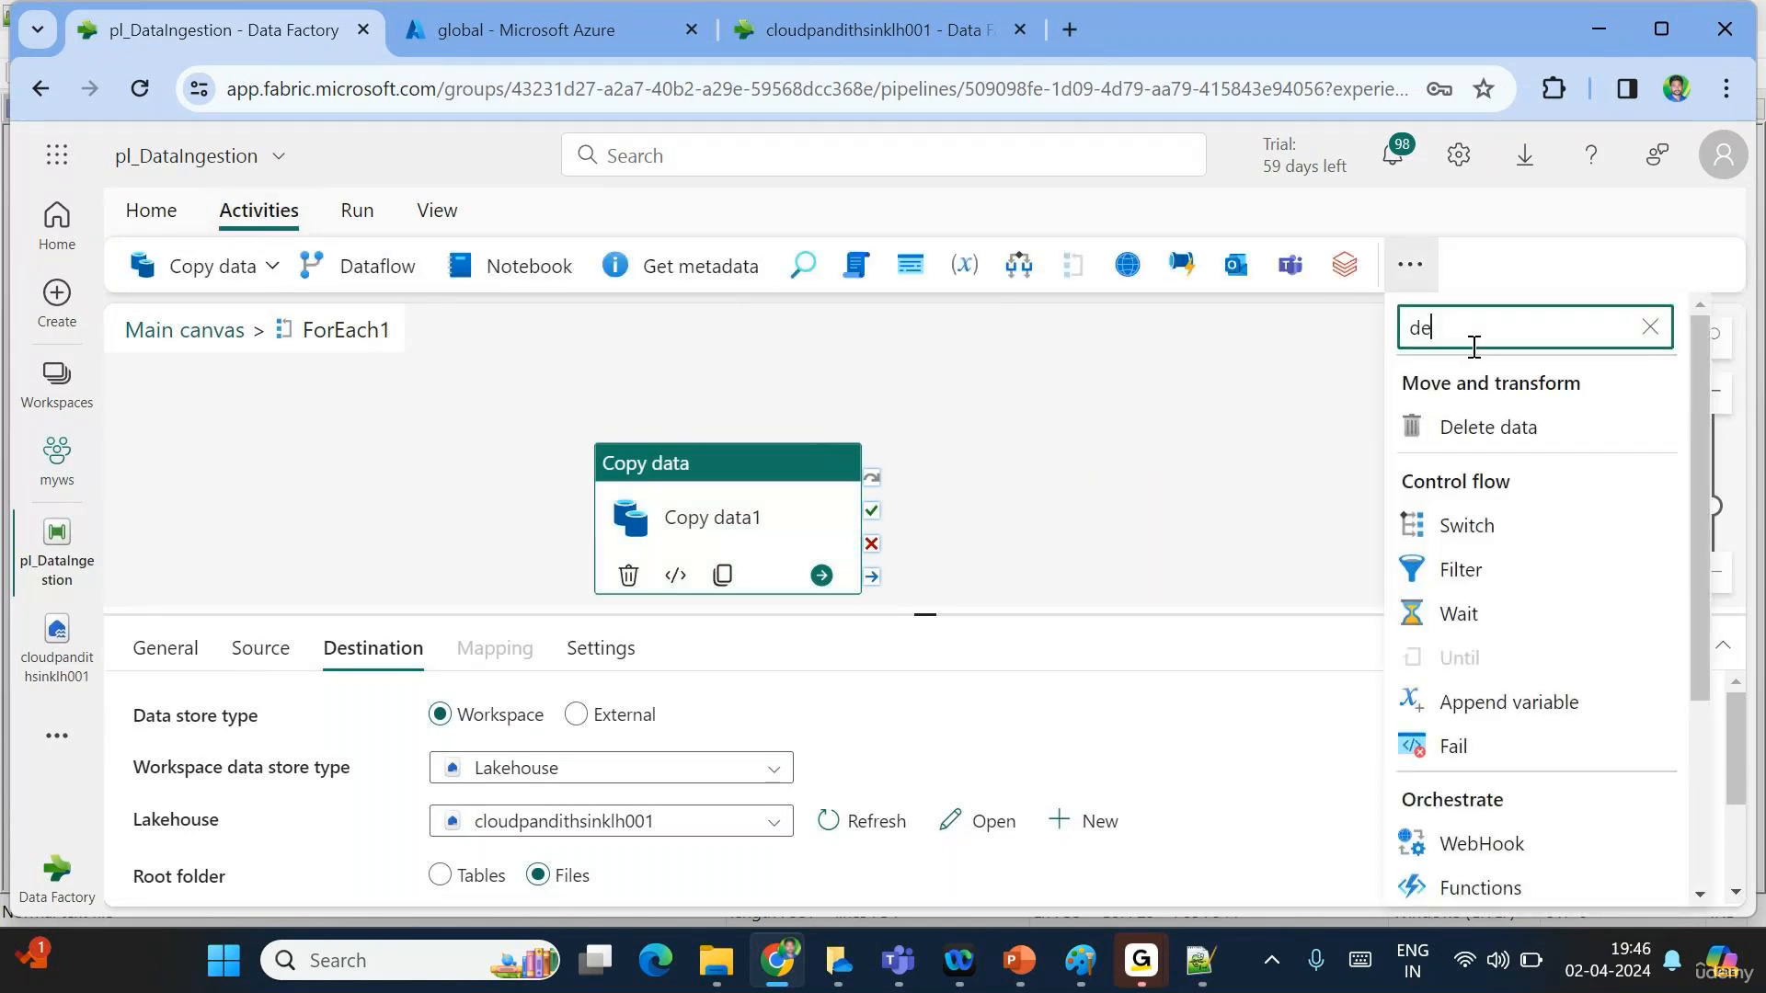
click(1489, 427)
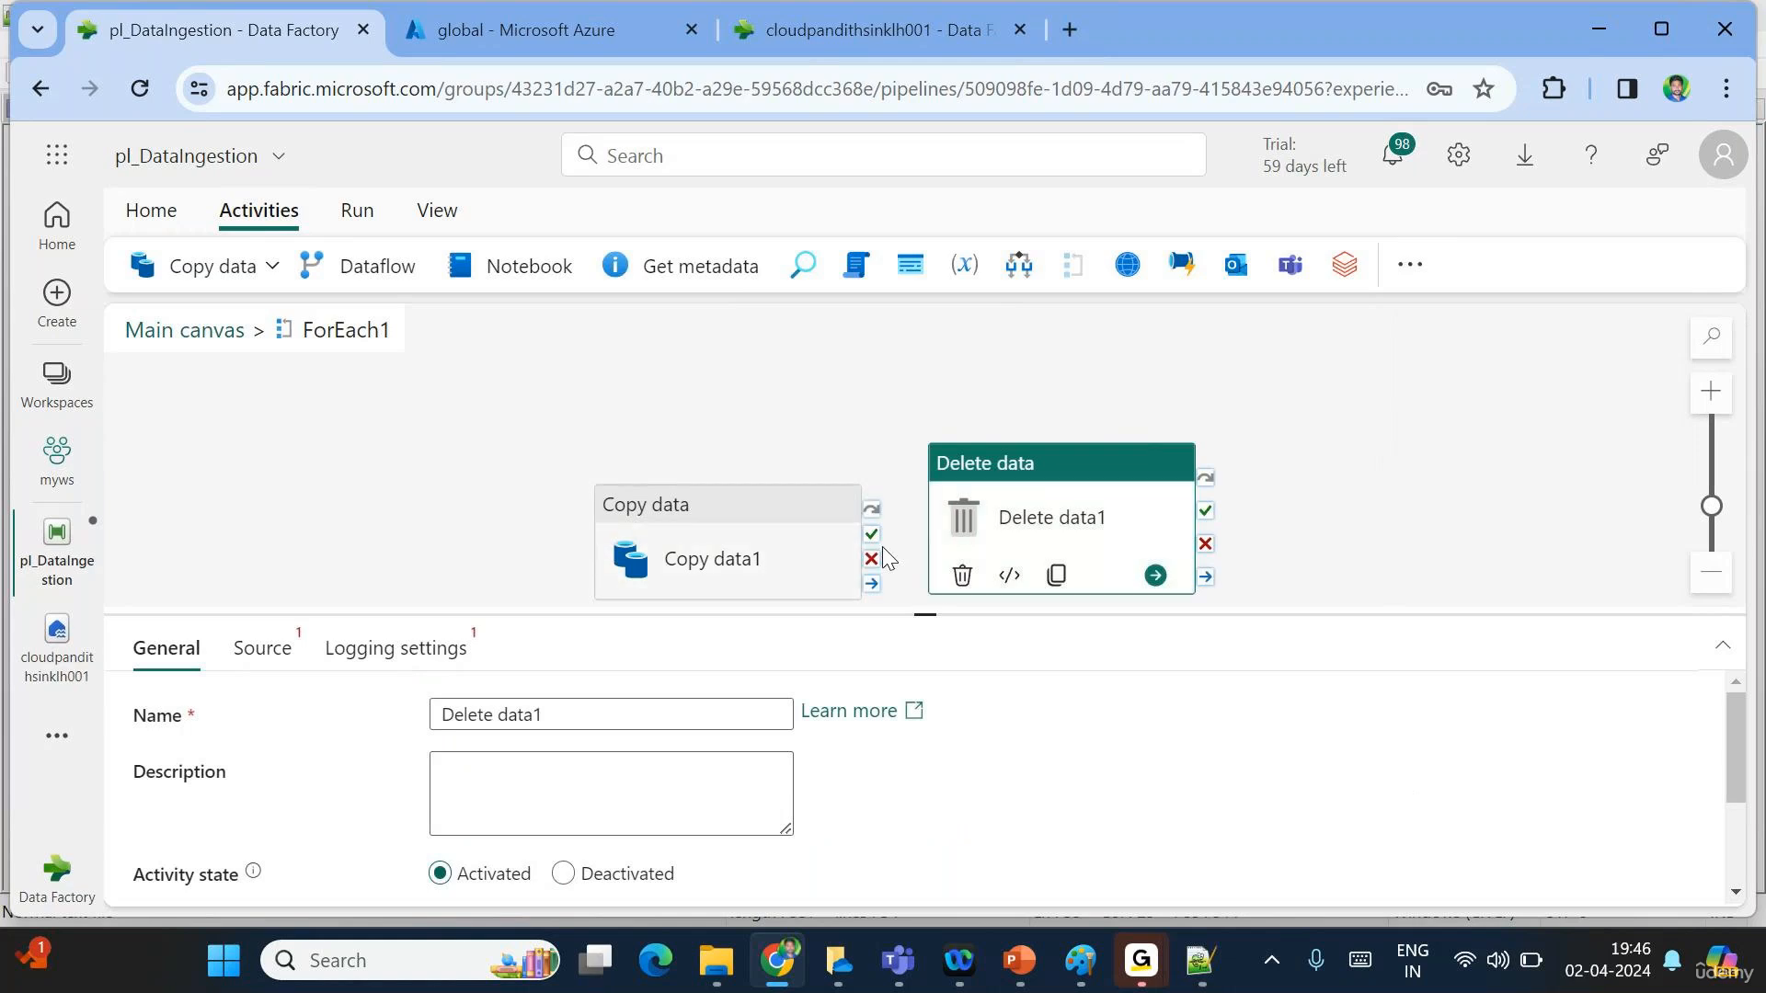
drag(871, 535, 1045, 533)
Set the Delete data activity's source to an external data store using the ls_adls_updated connection.
click(262, 647)
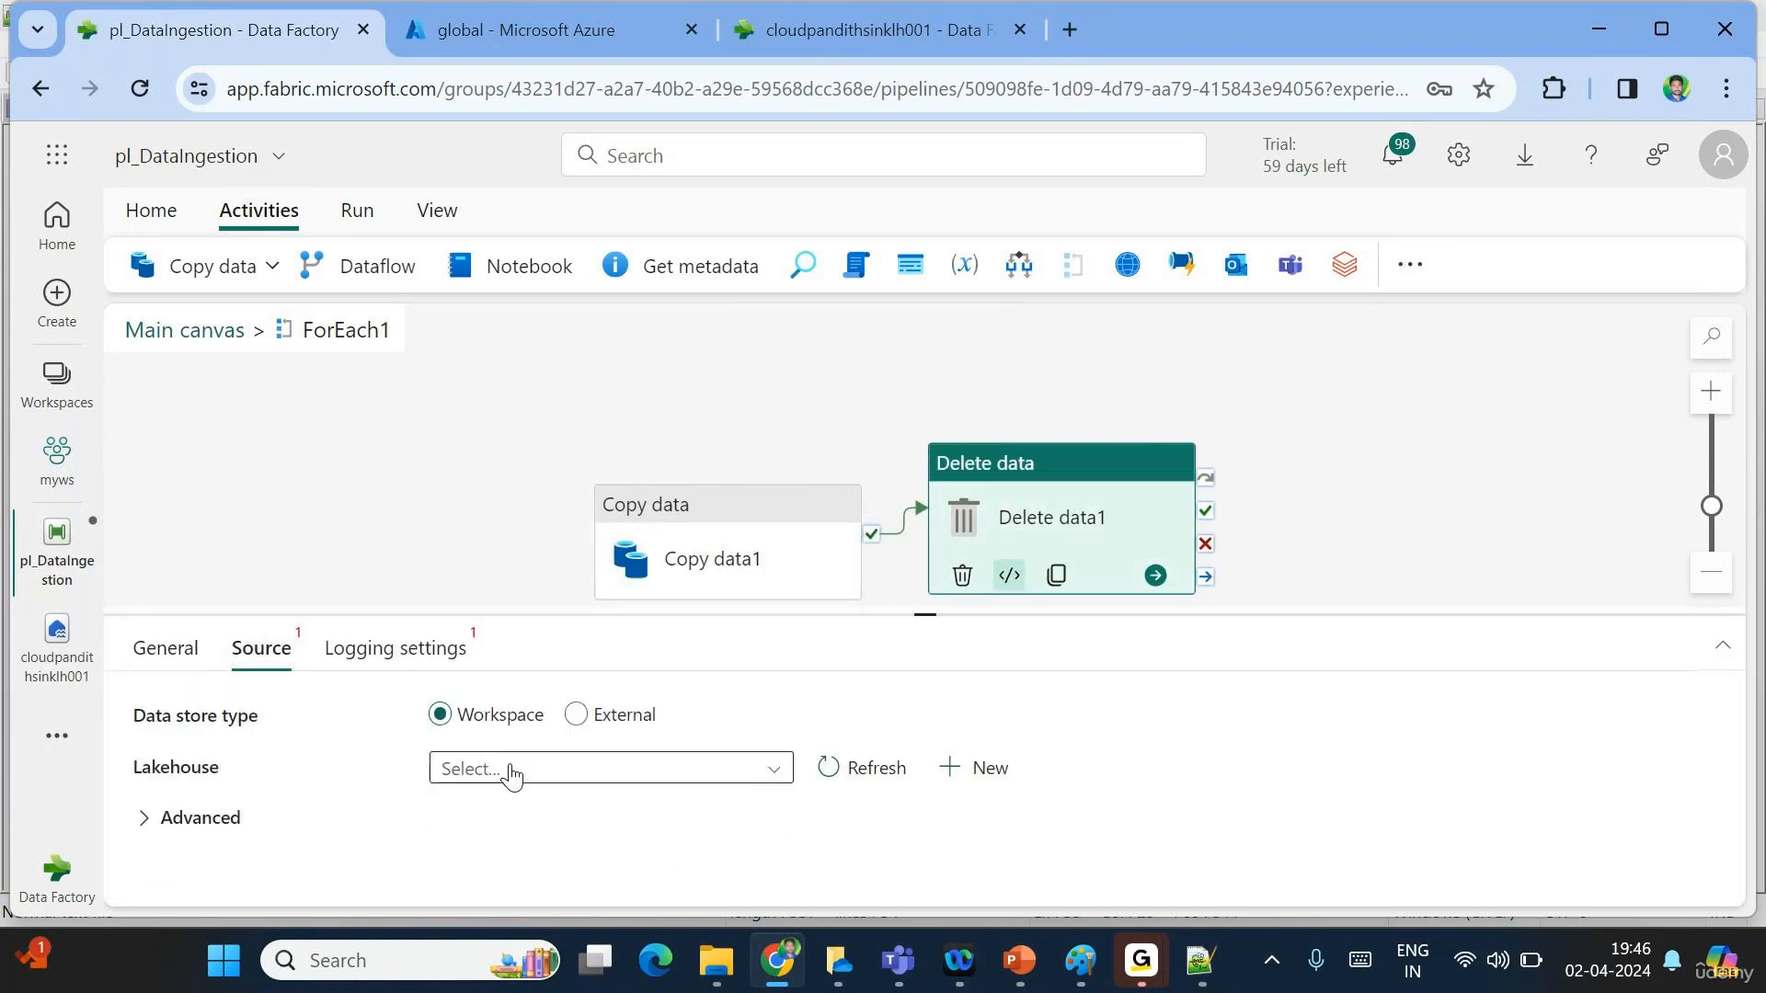
click(576, 715)
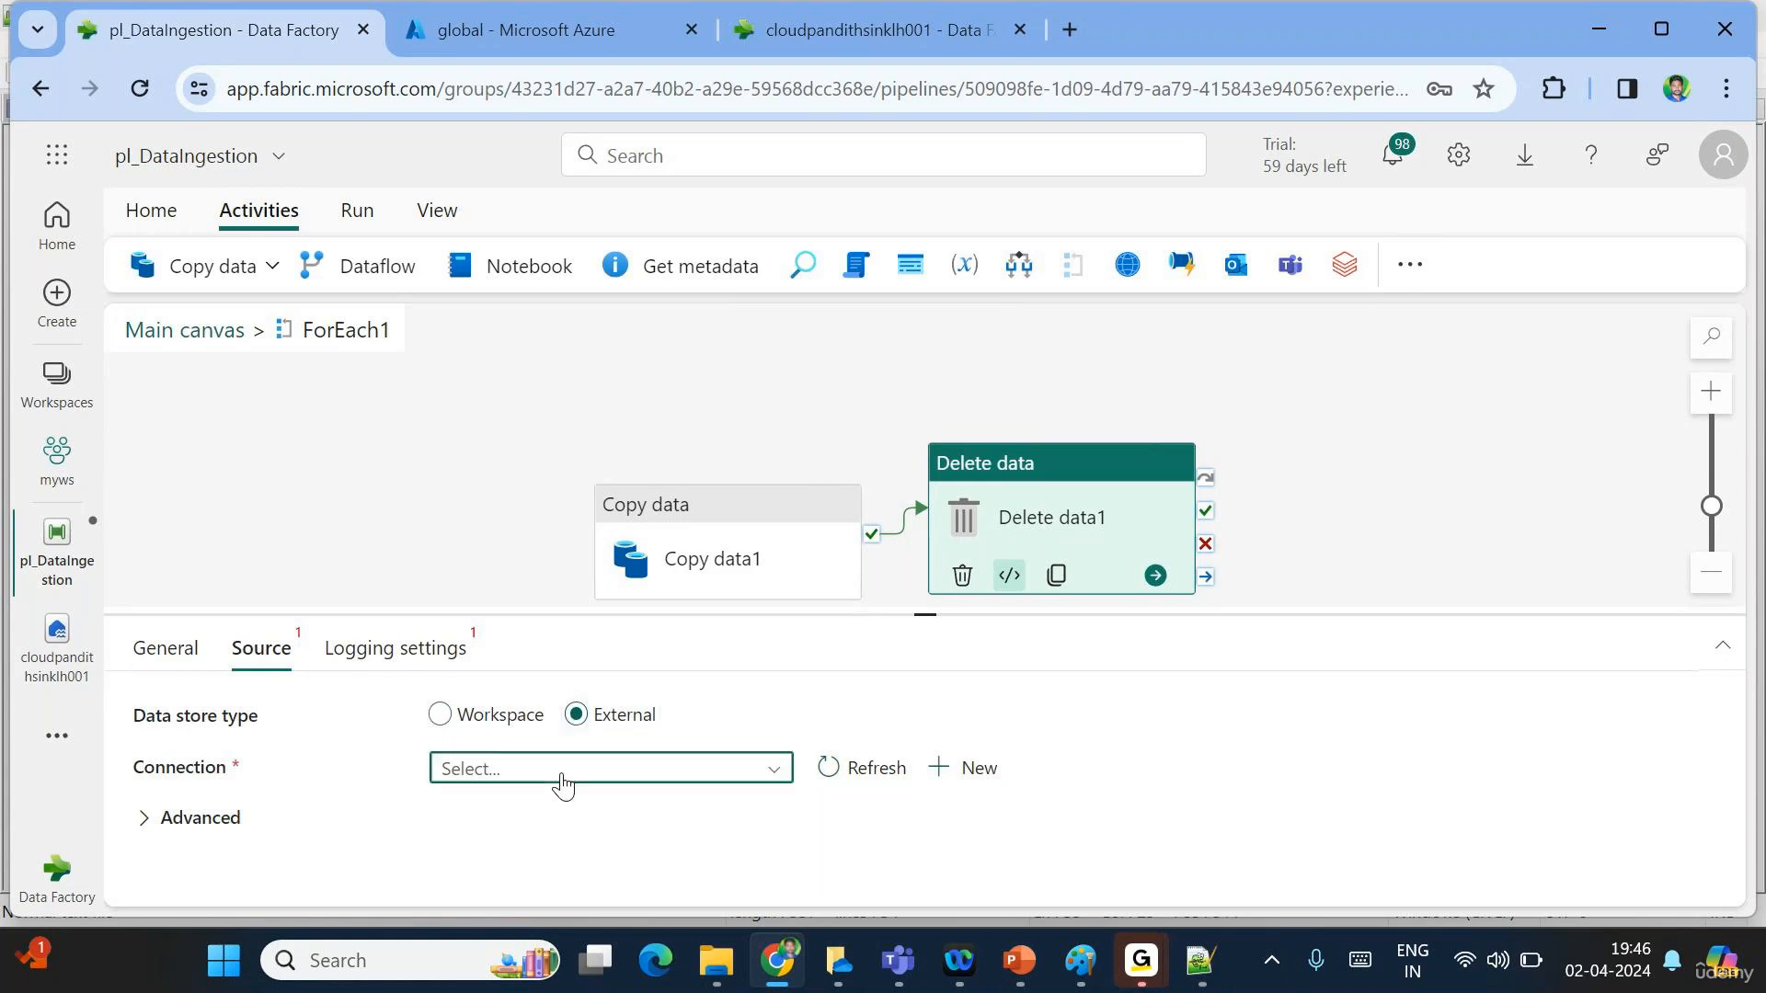
click(561, 780)
text(data)
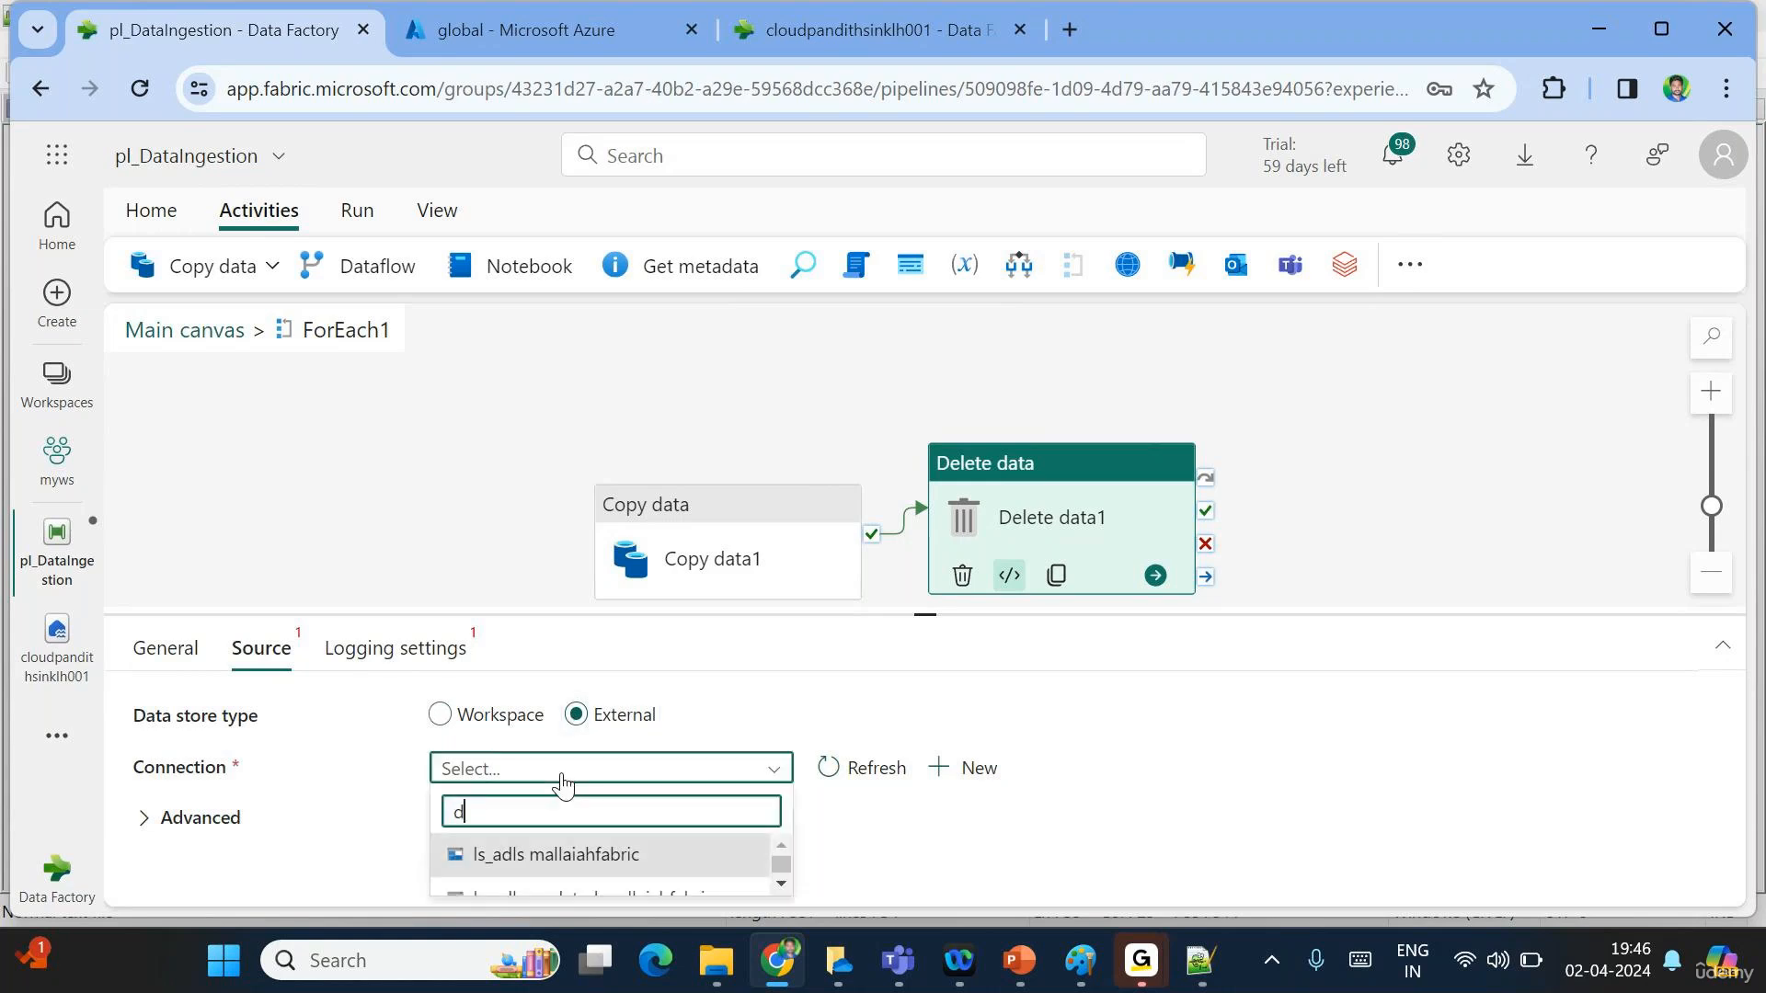
key(BackSpace)
key(BackSpace)
key(BackSpace)
key(BackSpace)
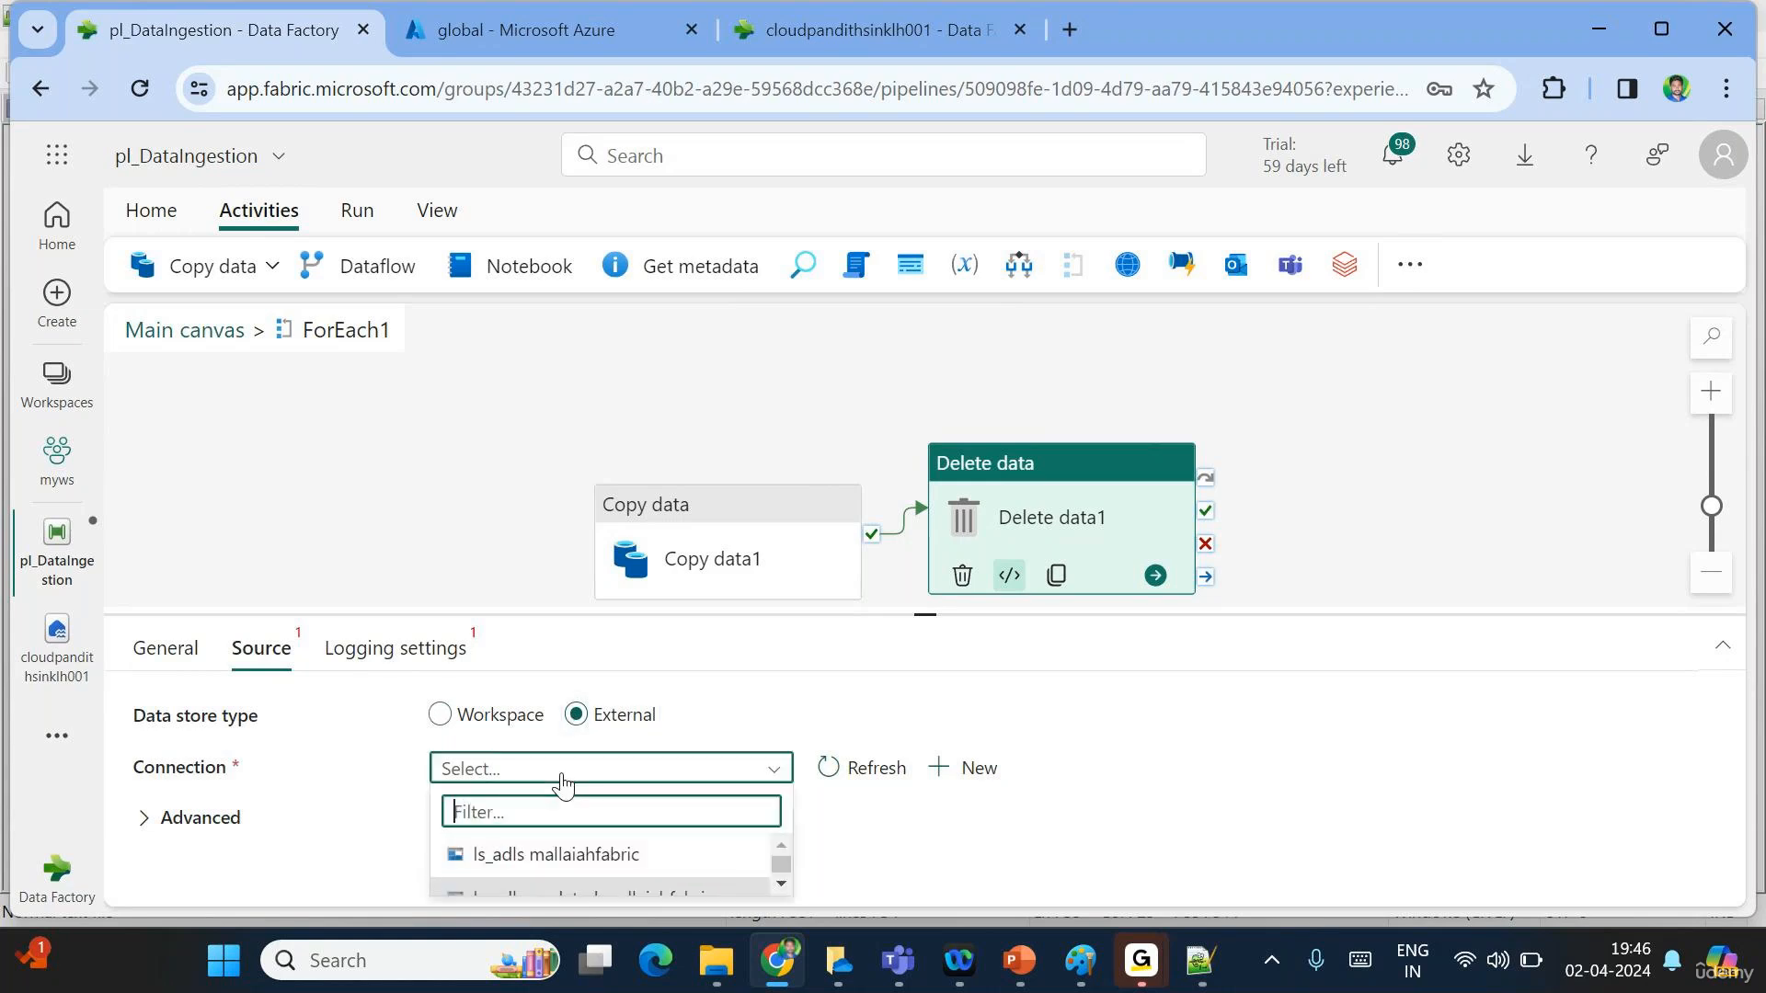
text(ls_ad)
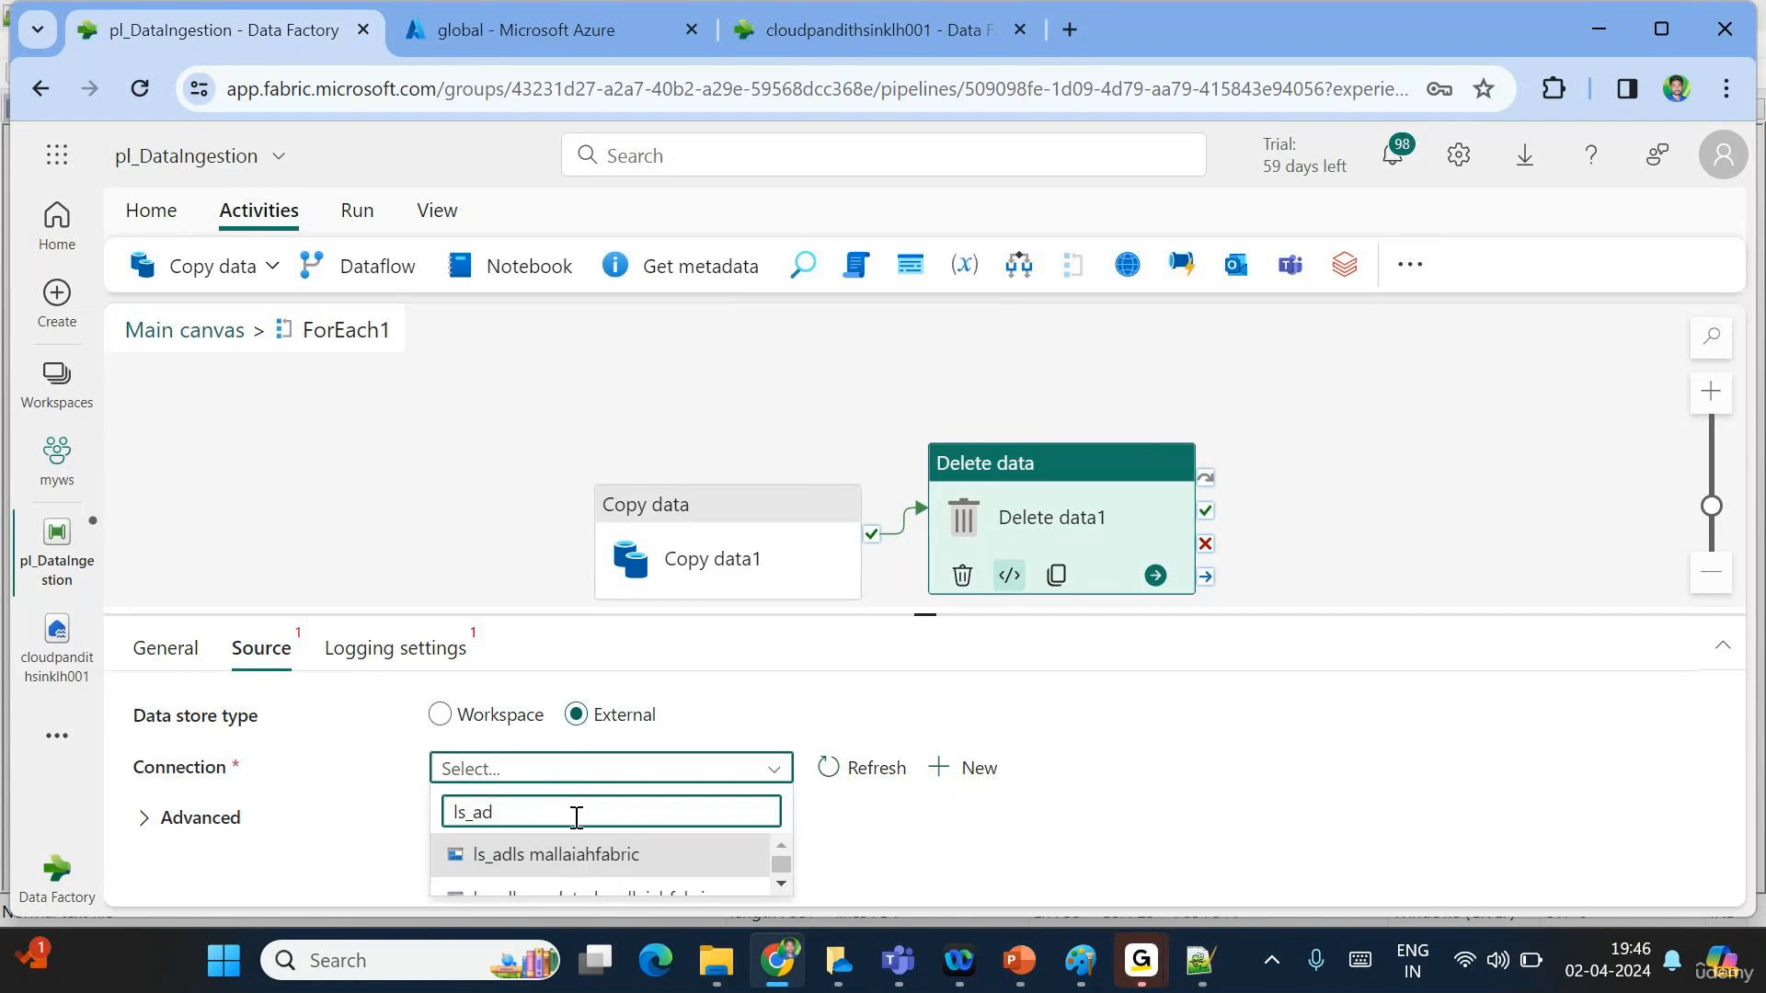
drag(922, 611, 922, 451)
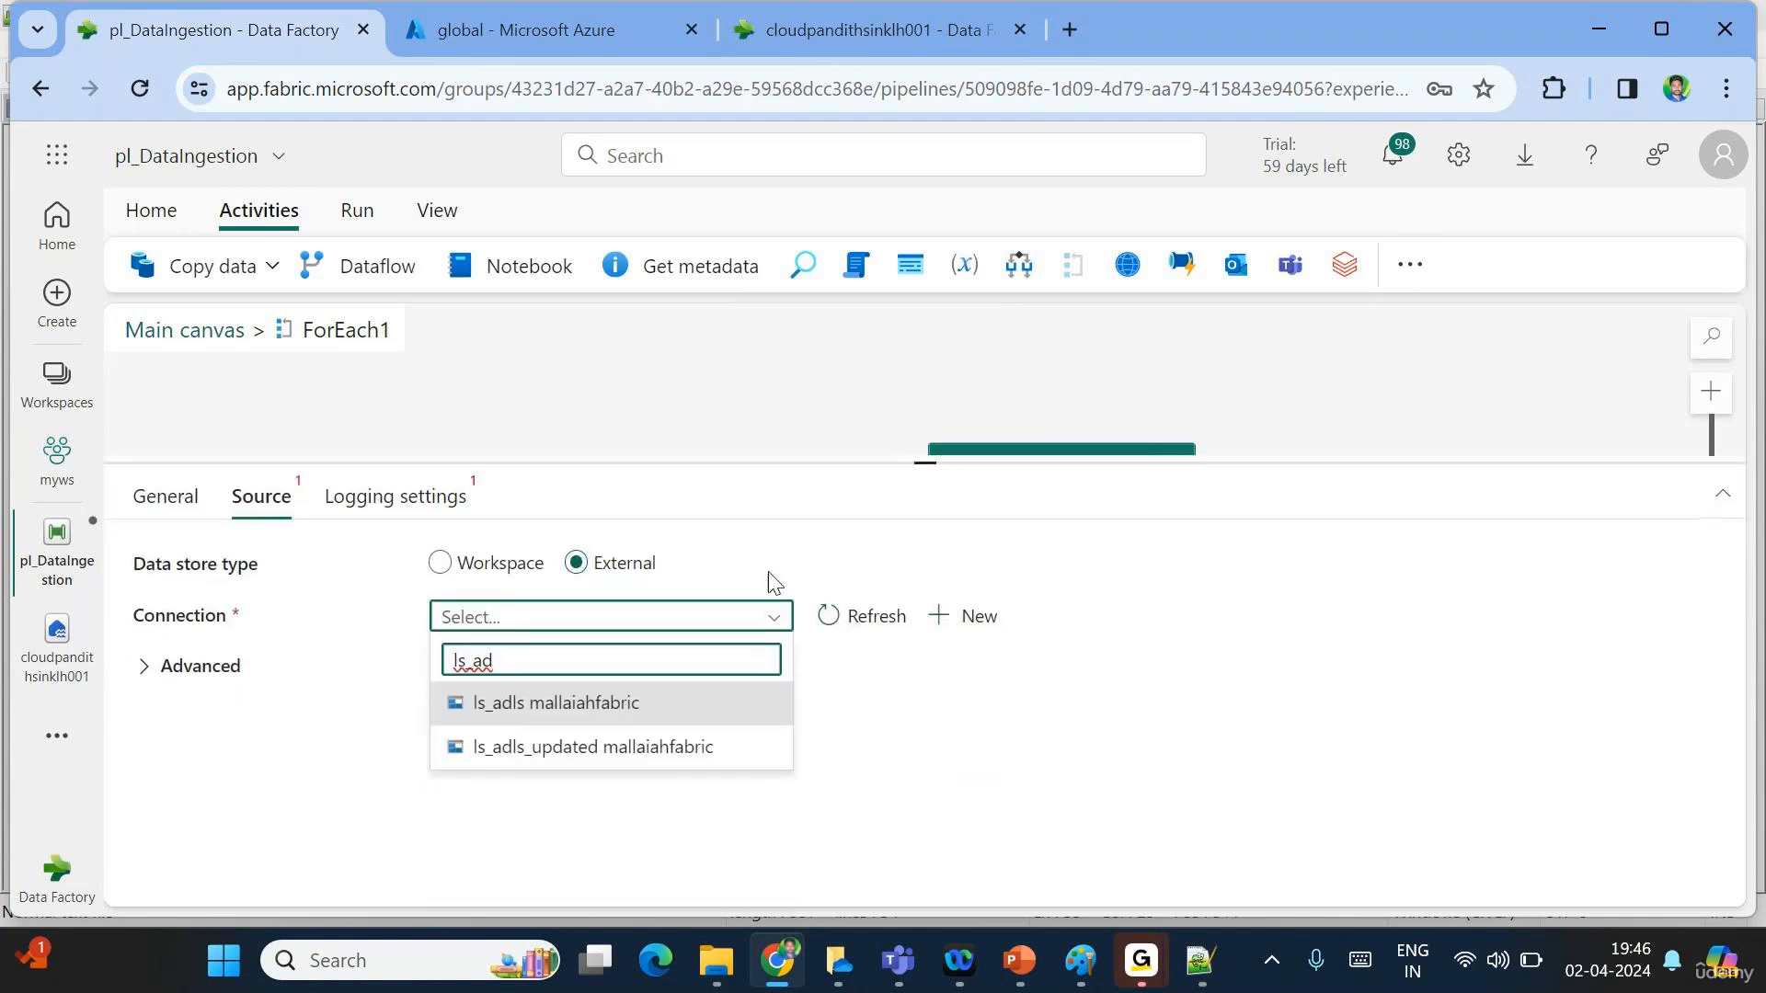
click(584, 741)
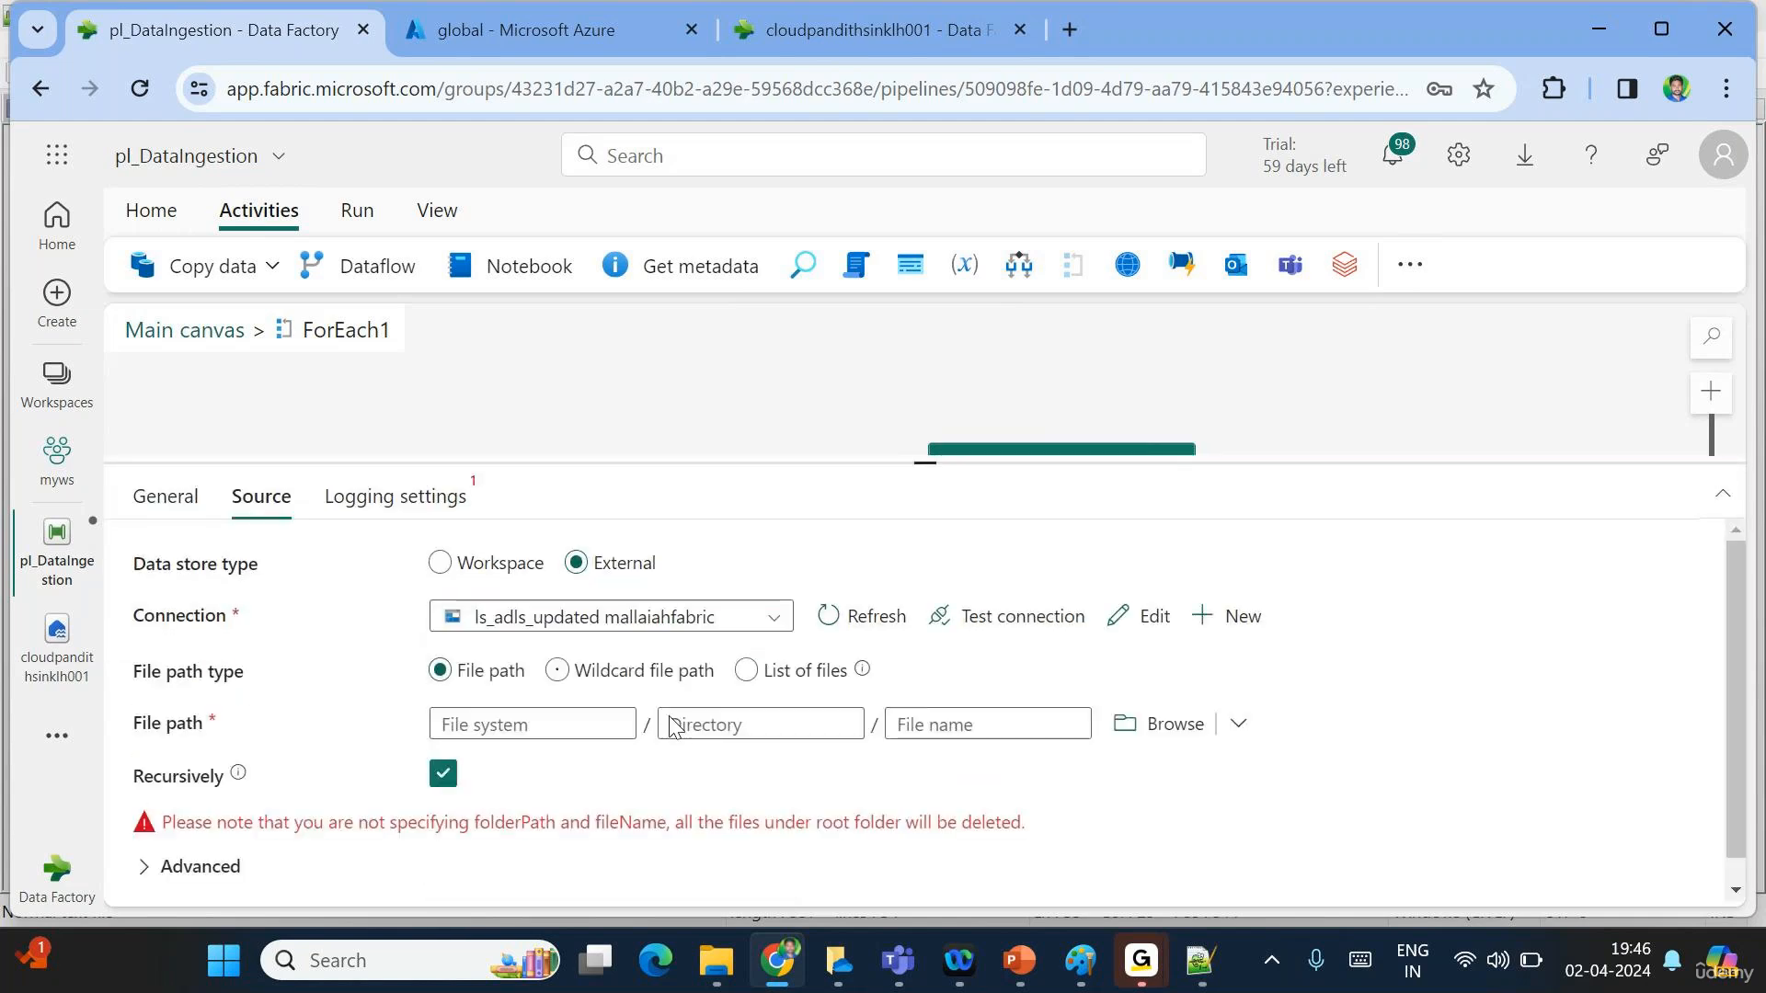
click(466, 724)
text(global)
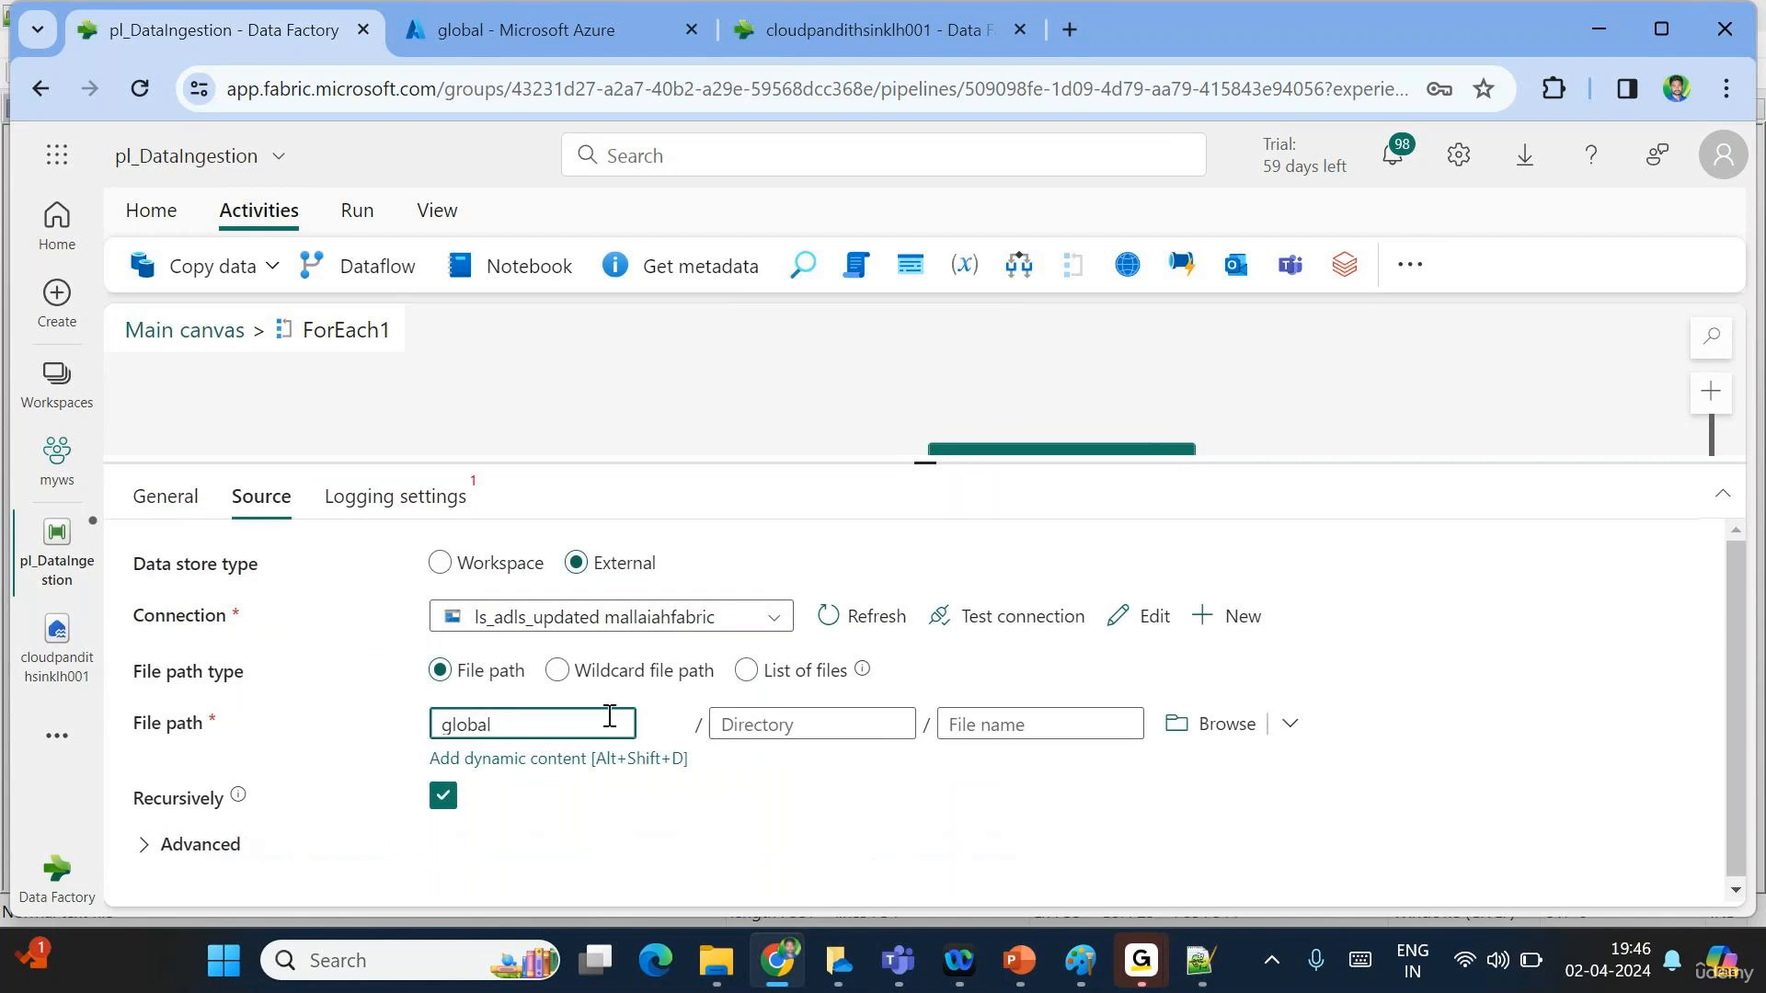
click(1021, 724)
text(@)
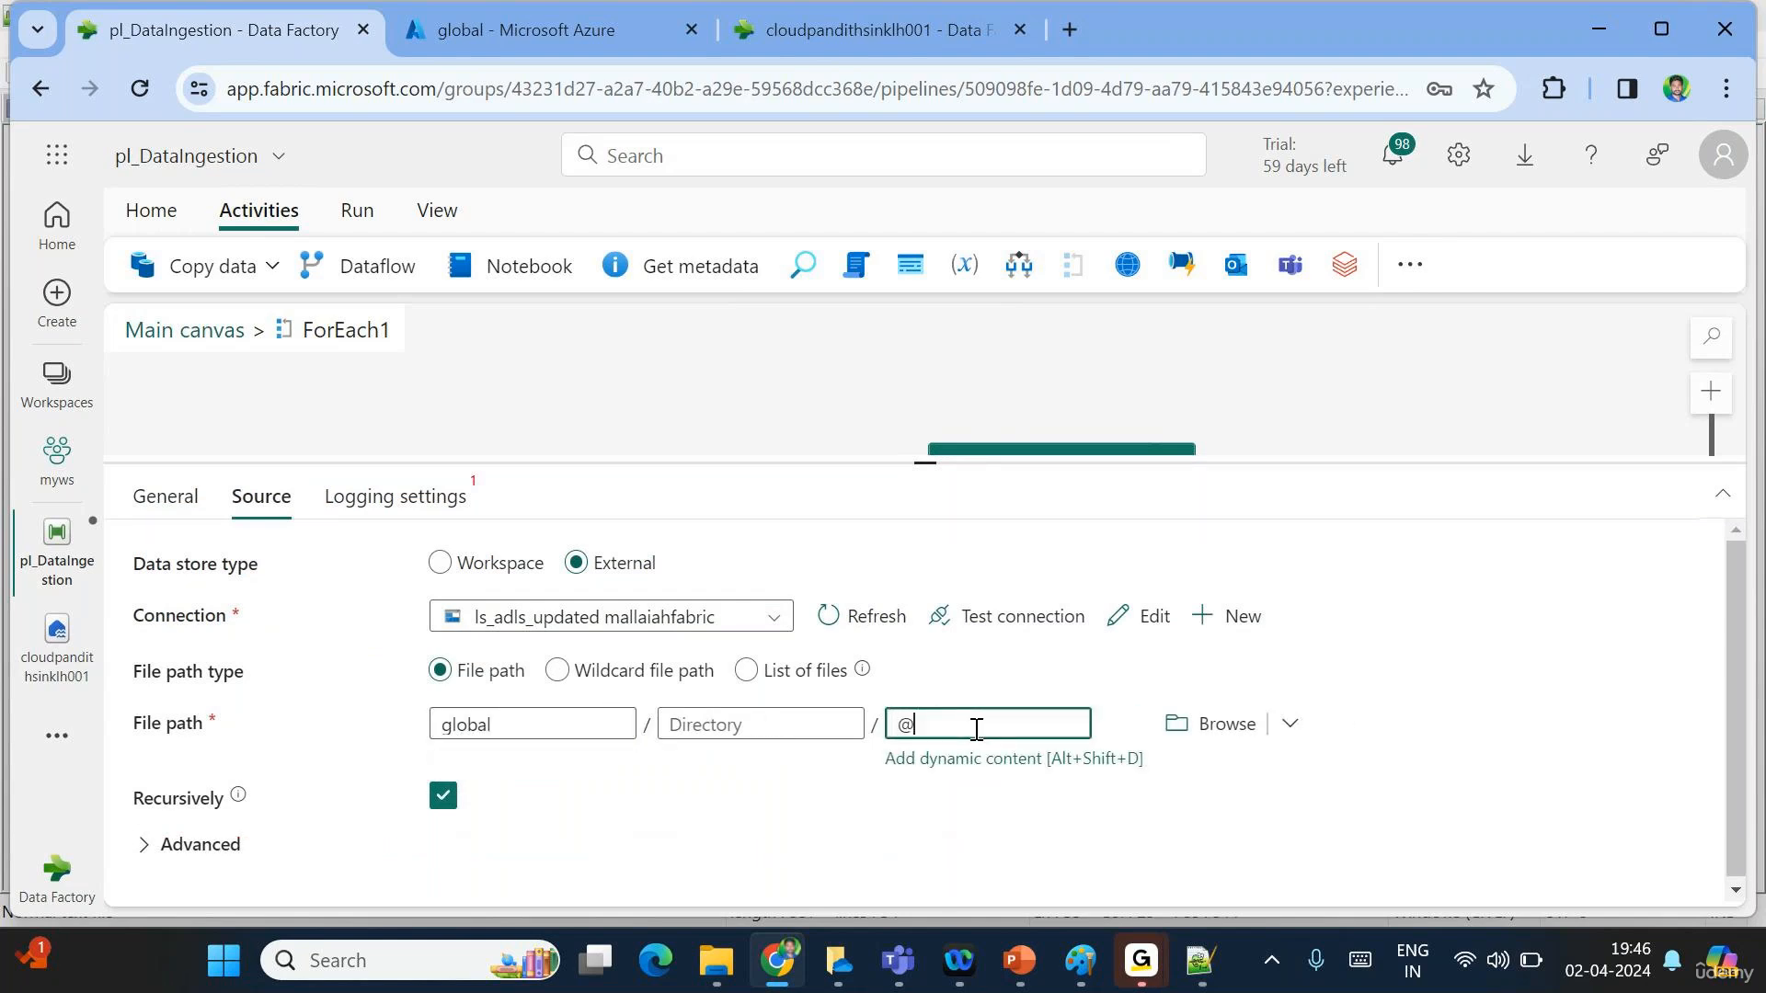
text(item().name)
Disable logging for the Delete data activity and return to its source settings.
click(431, 504)
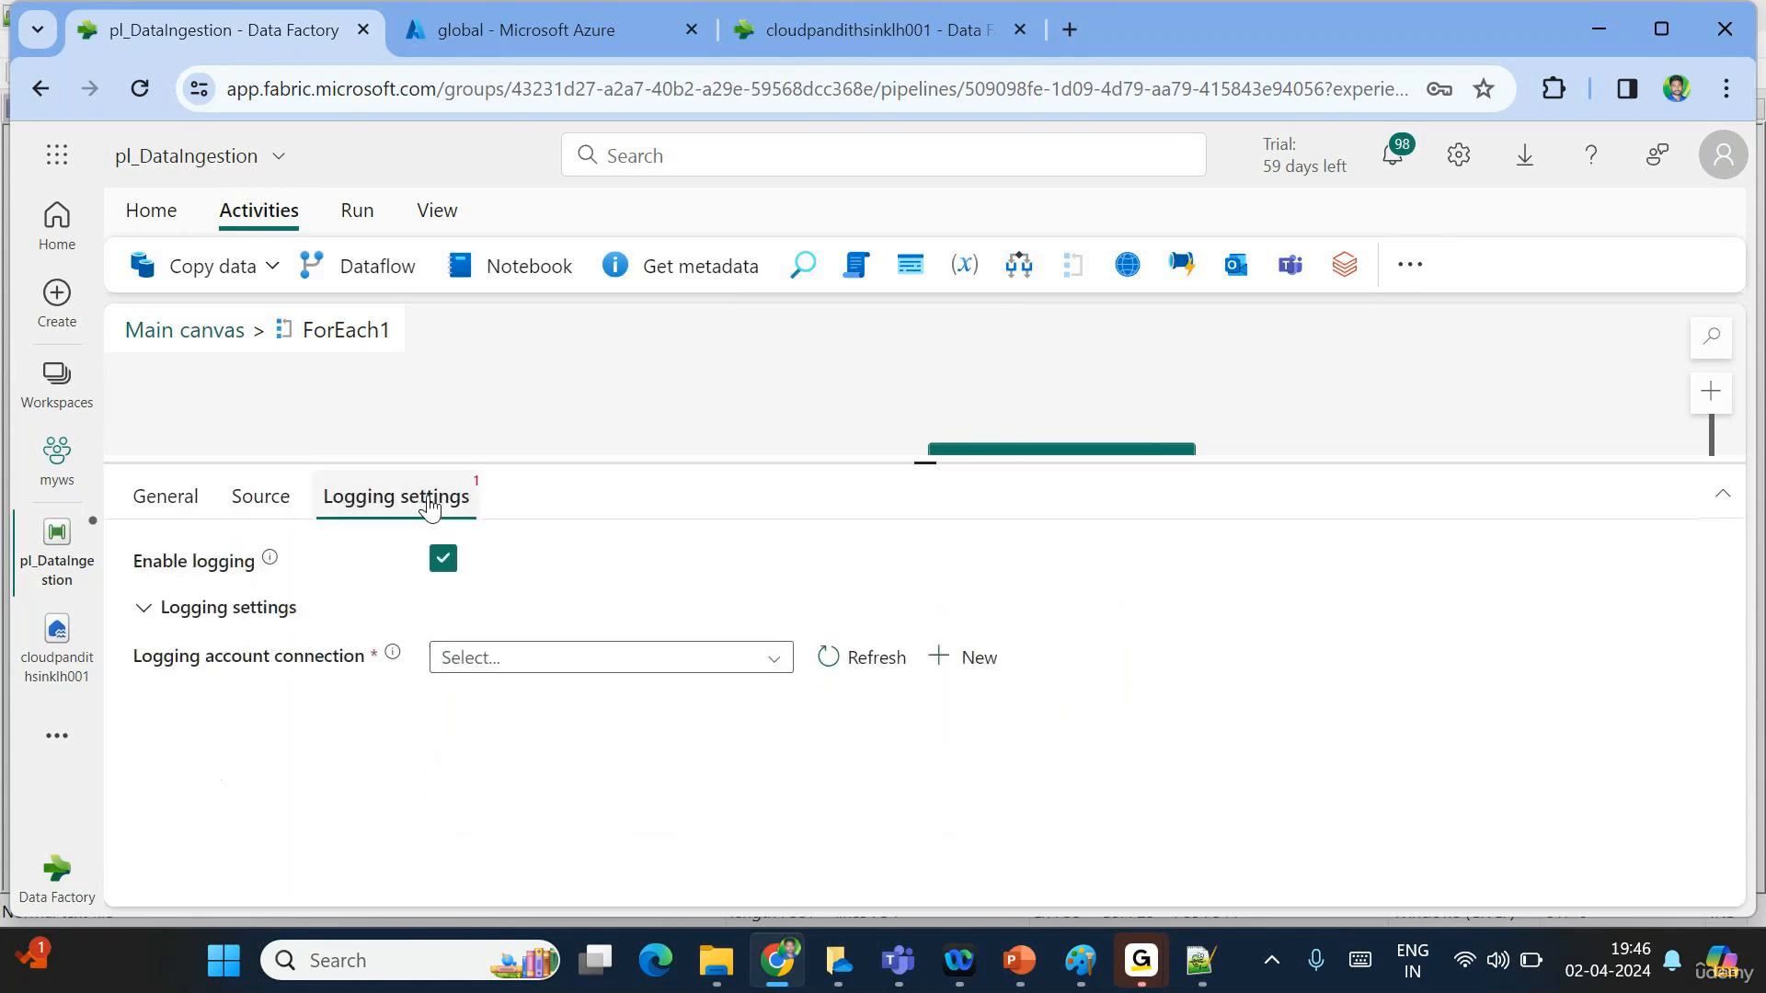
click(444, 562)
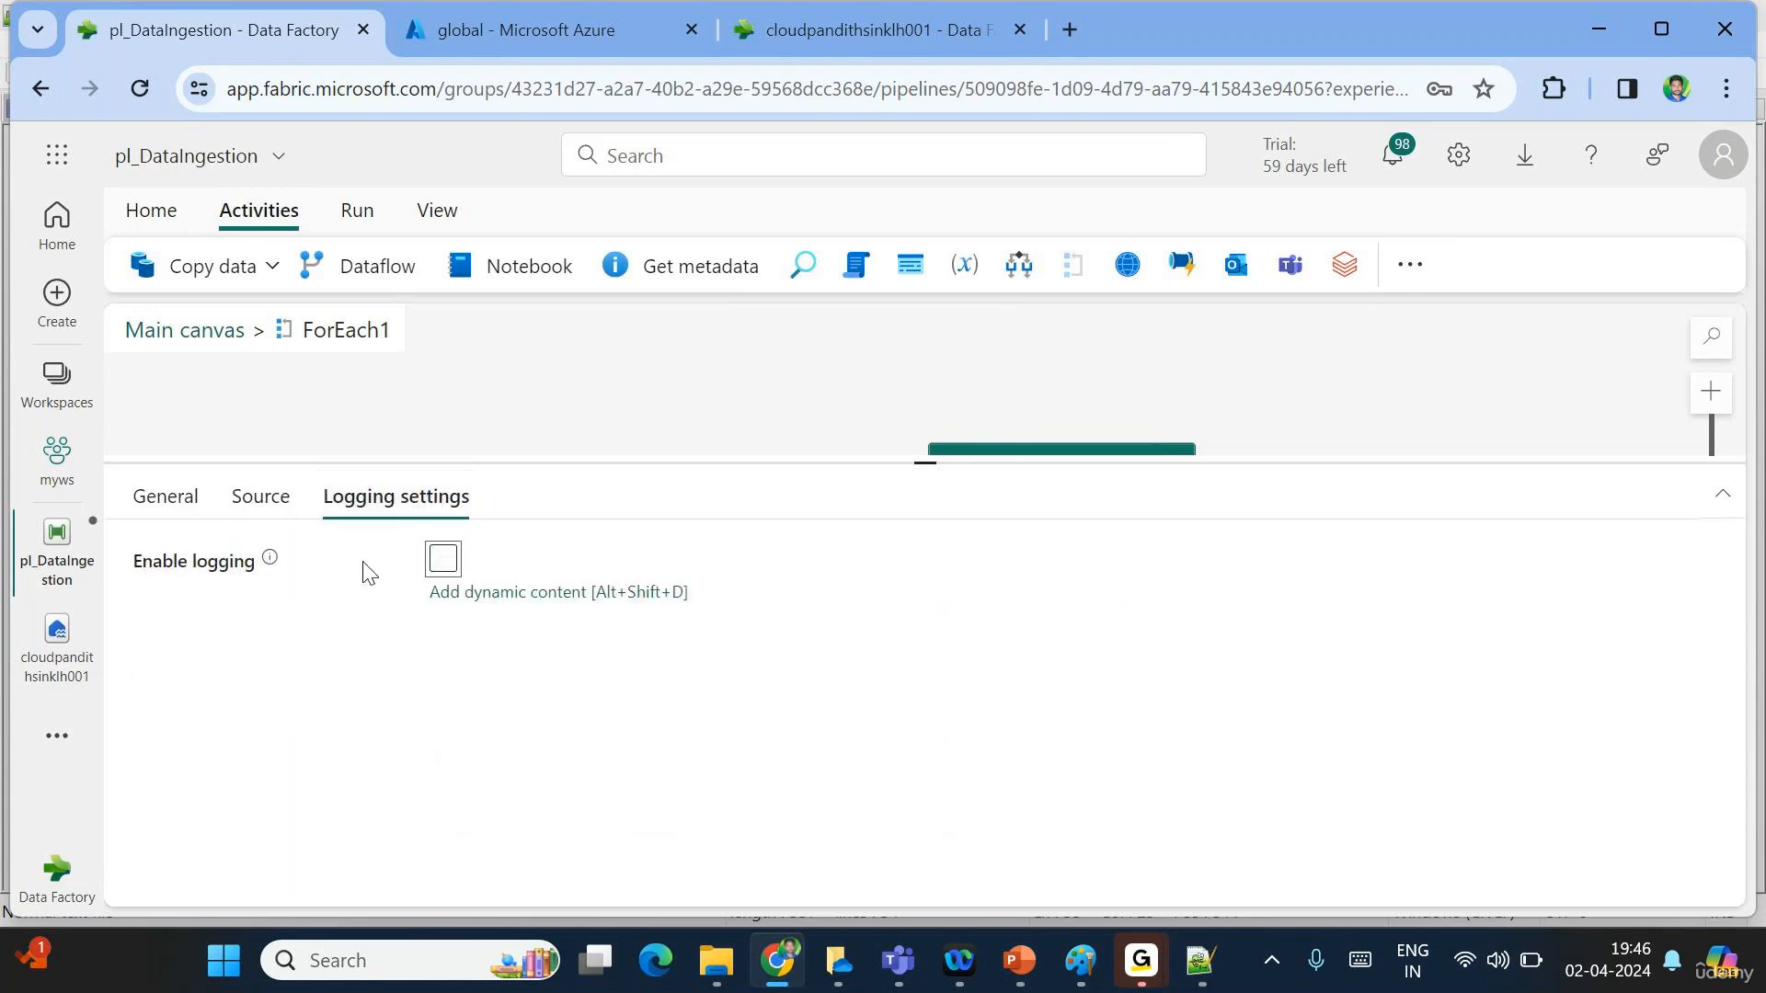
click(261, 502)
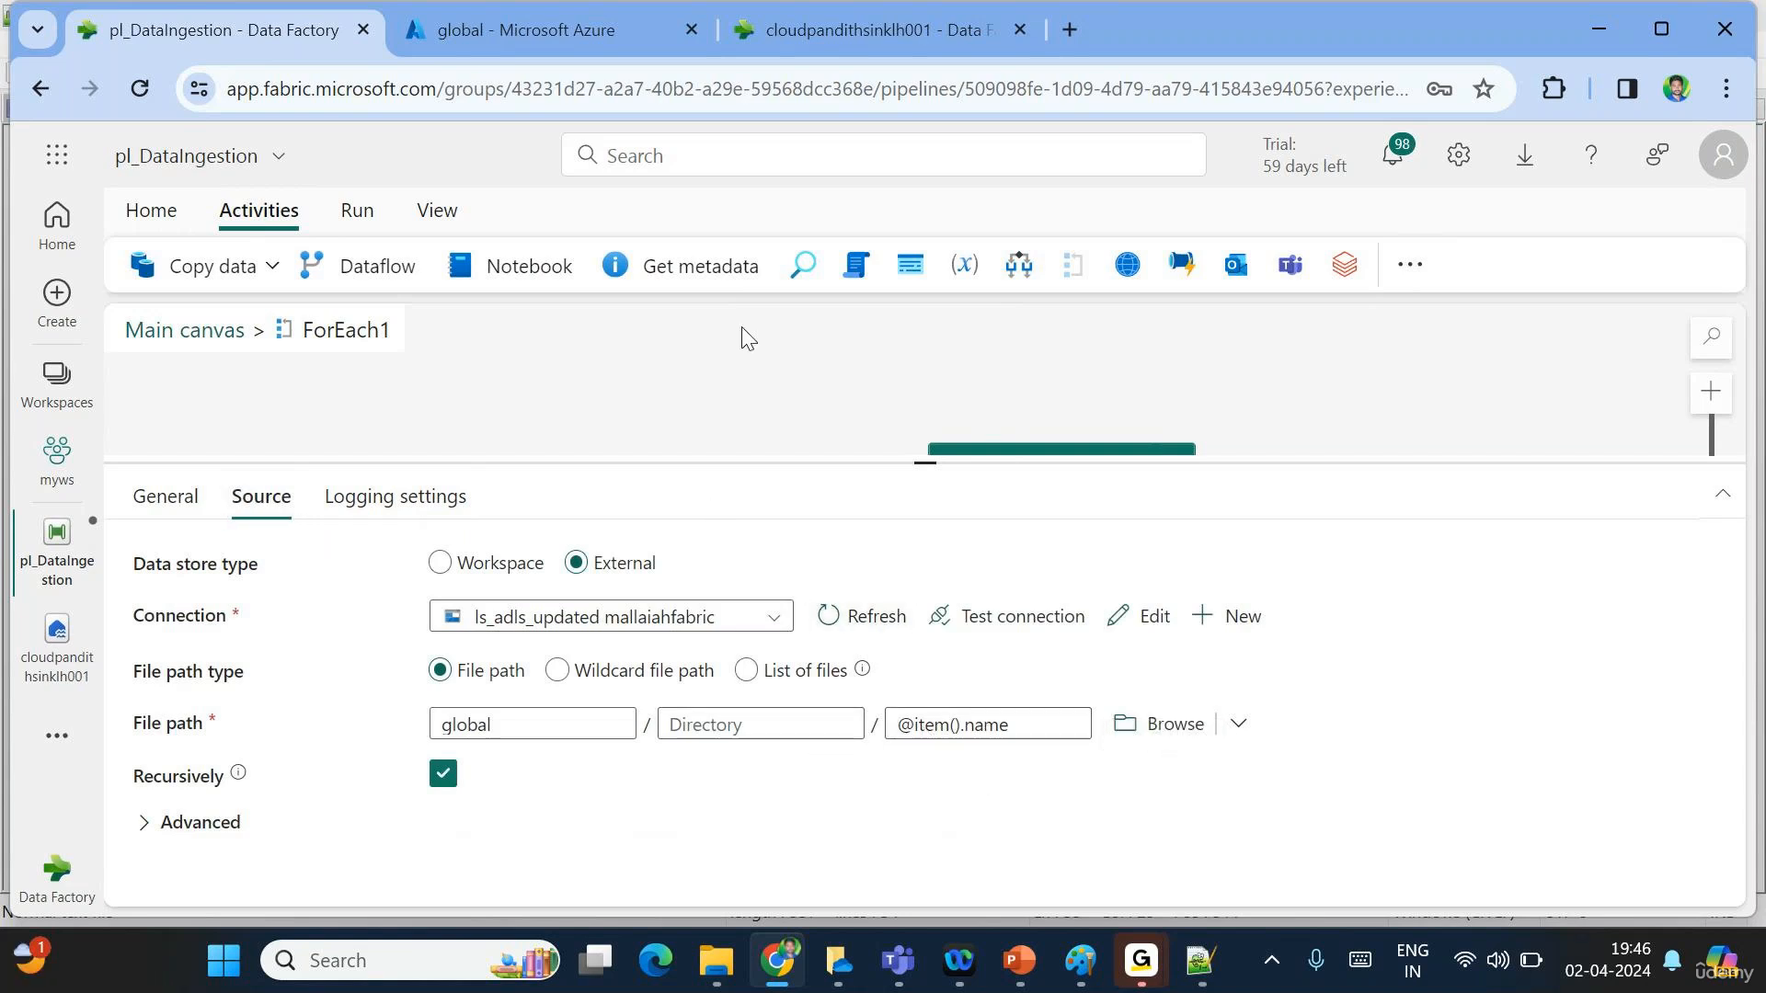
Refresh the Files section of cloudpandithsinklh001 and inspect the contents of the india and us folders under global.
click(809, 35)
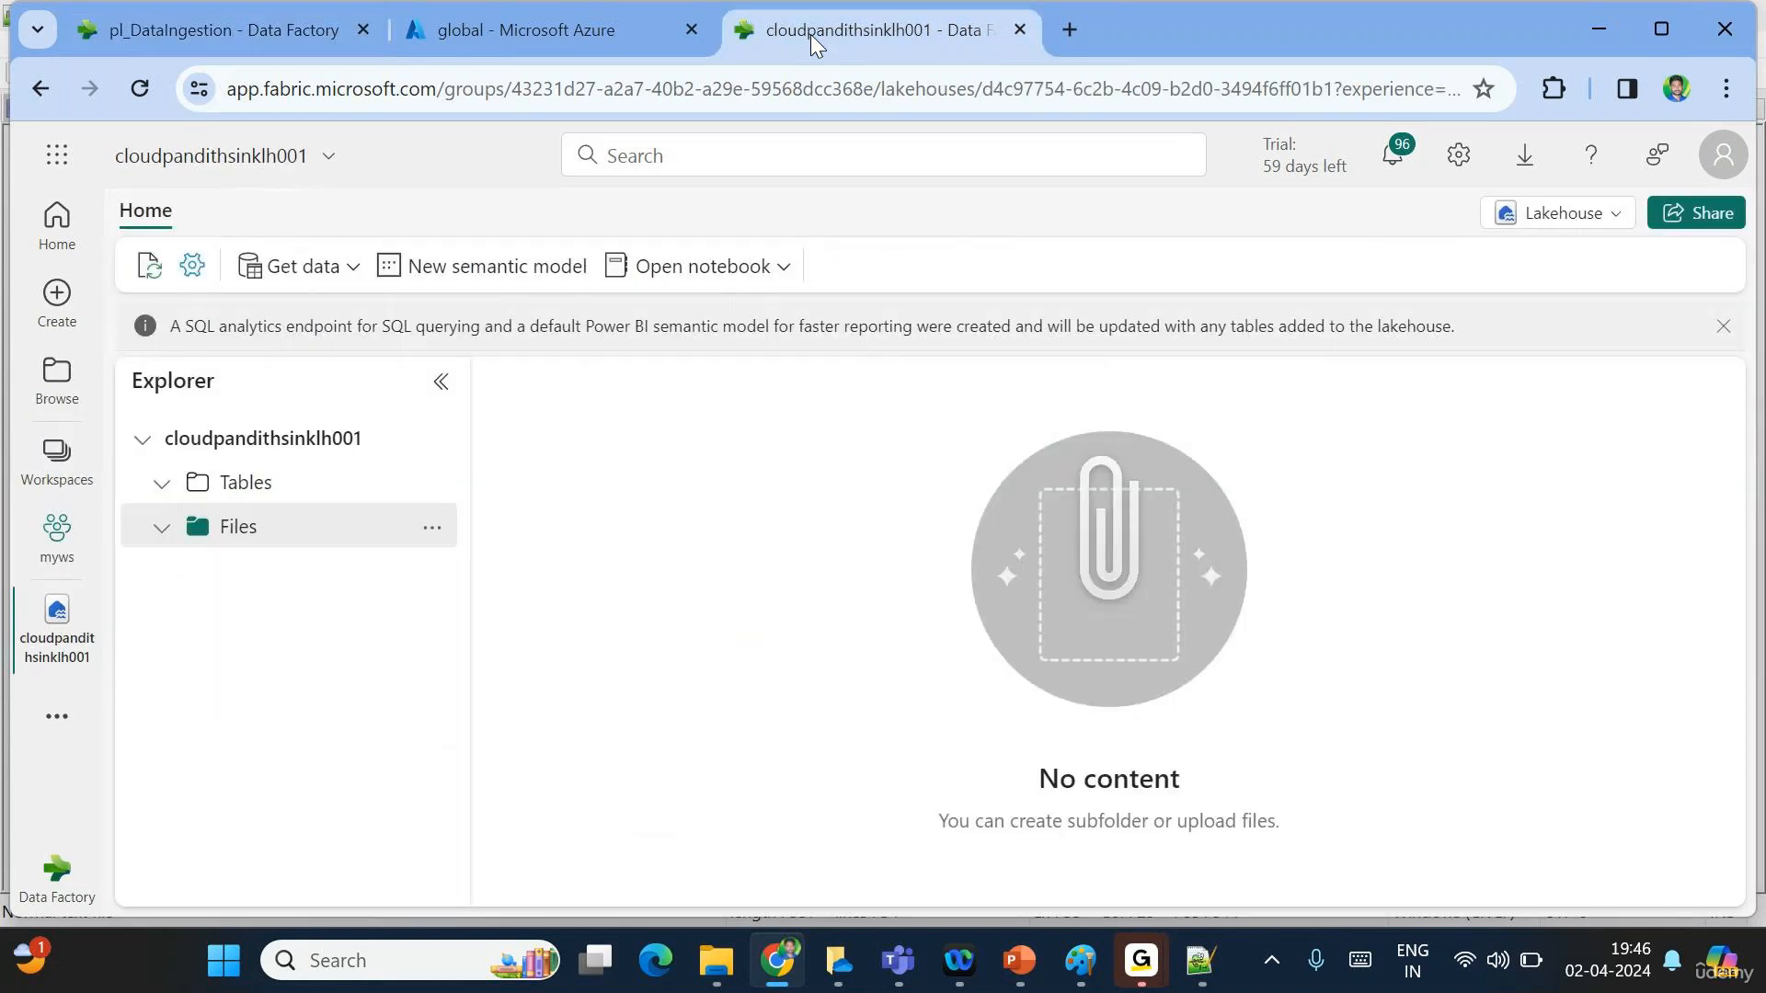
click(433, 532)
click(469, 791)
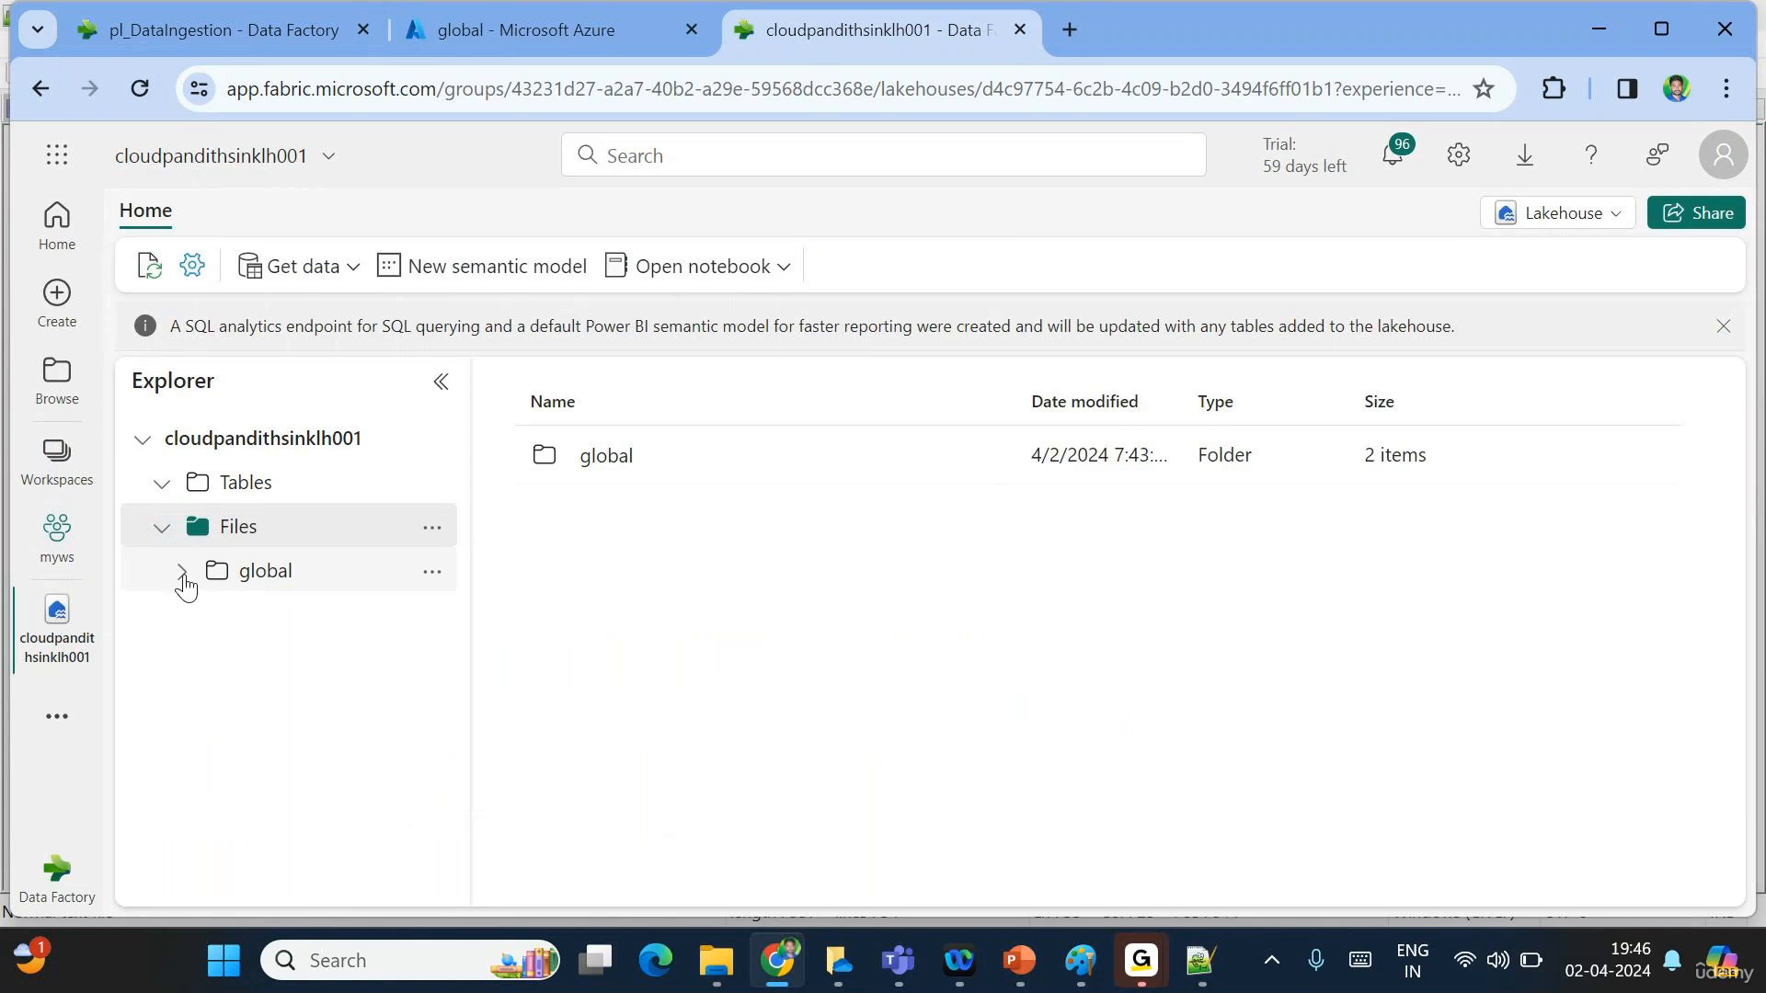
click(183, 574)
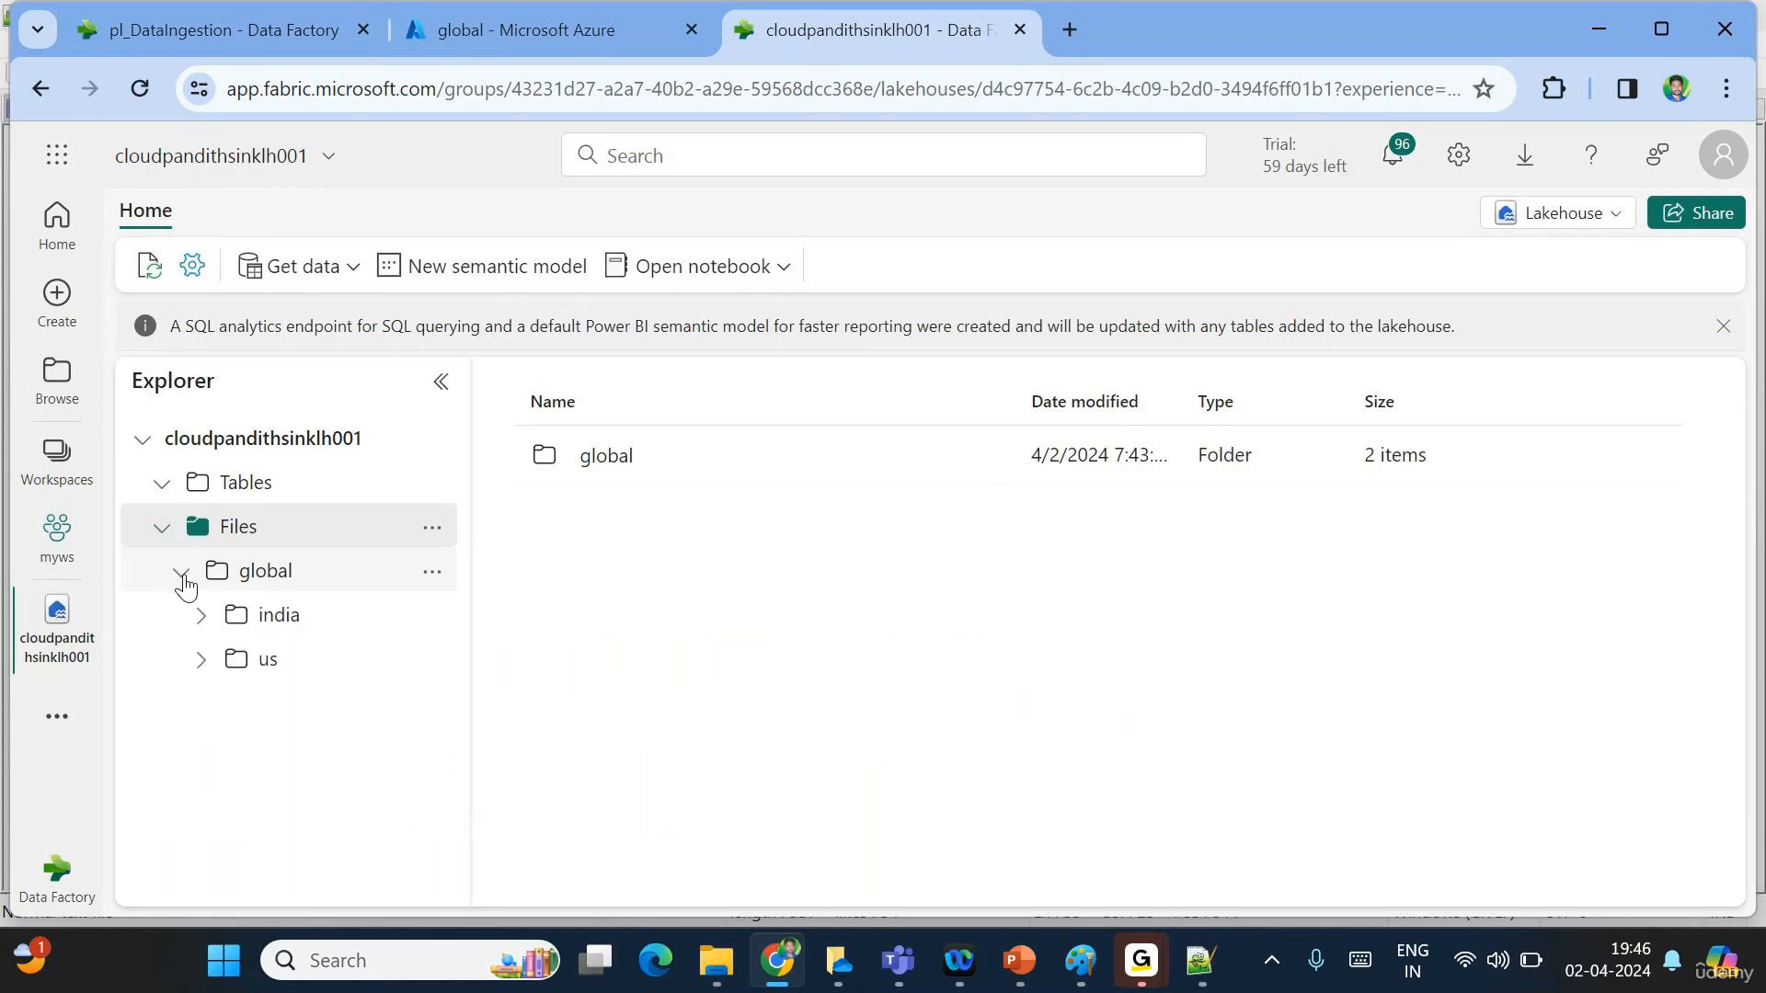
click(303, 620)
click(311, 671)
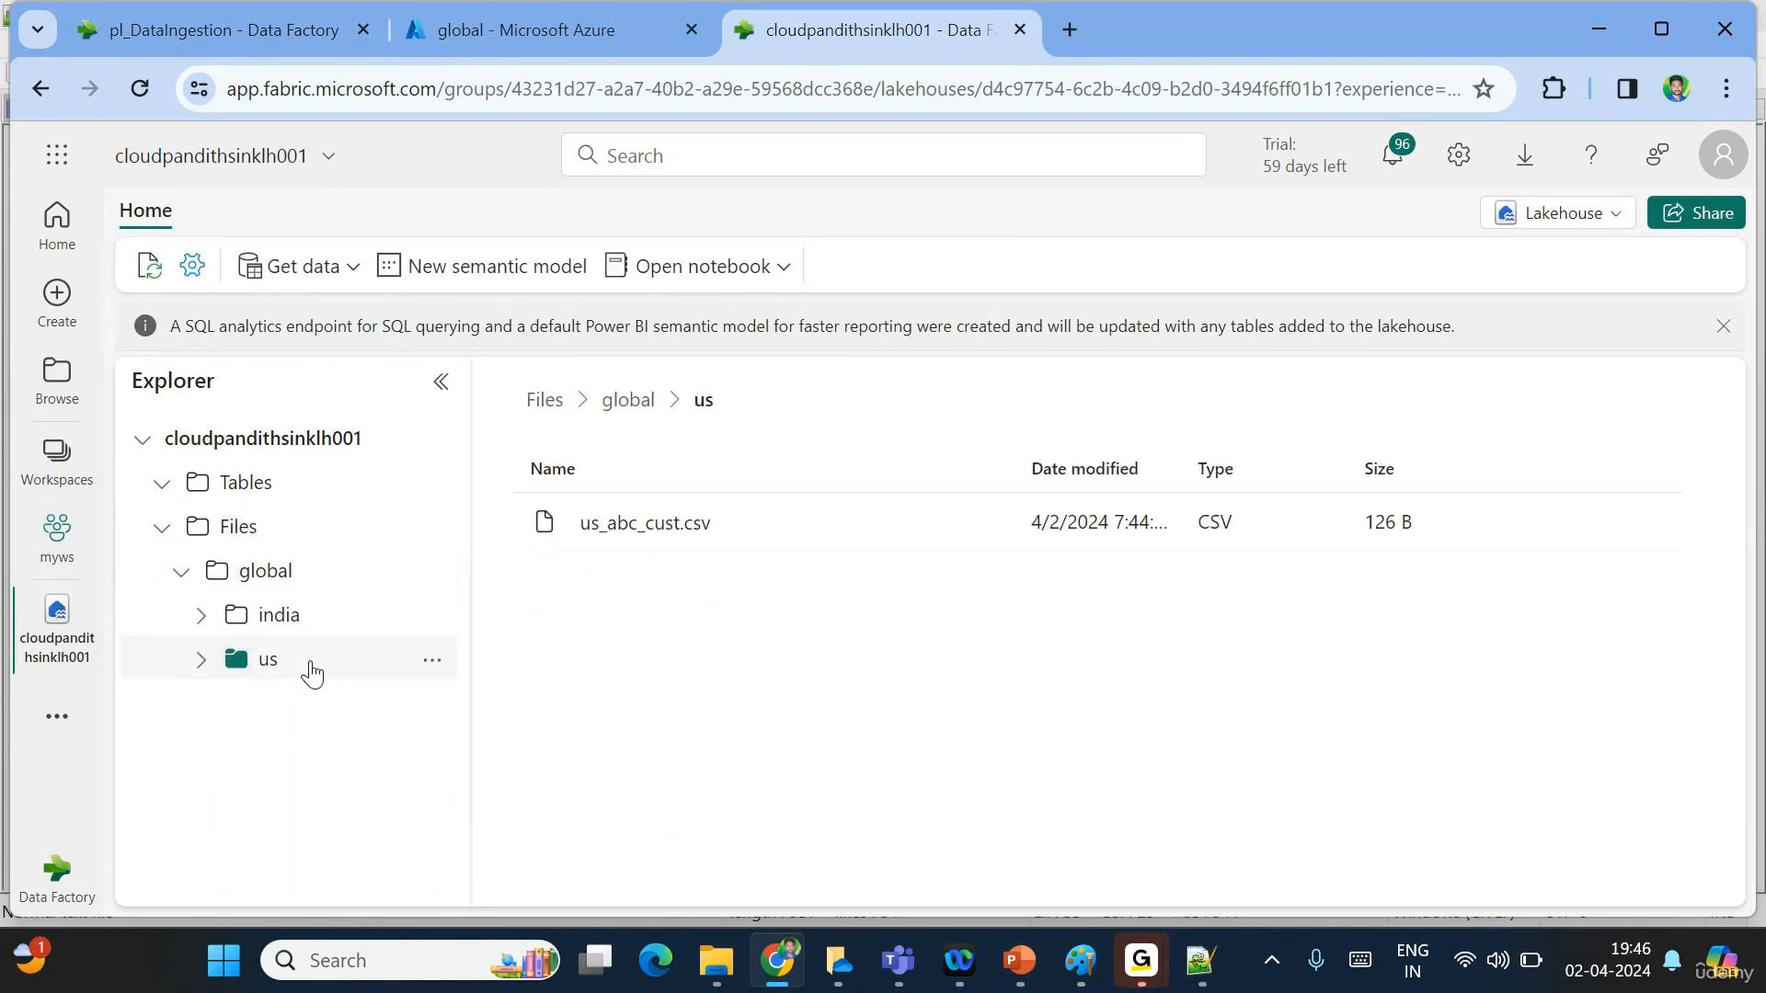
click(311, 617)
Delete the global folder and its contents from the lakehouse's Files section.
click(429, 572)
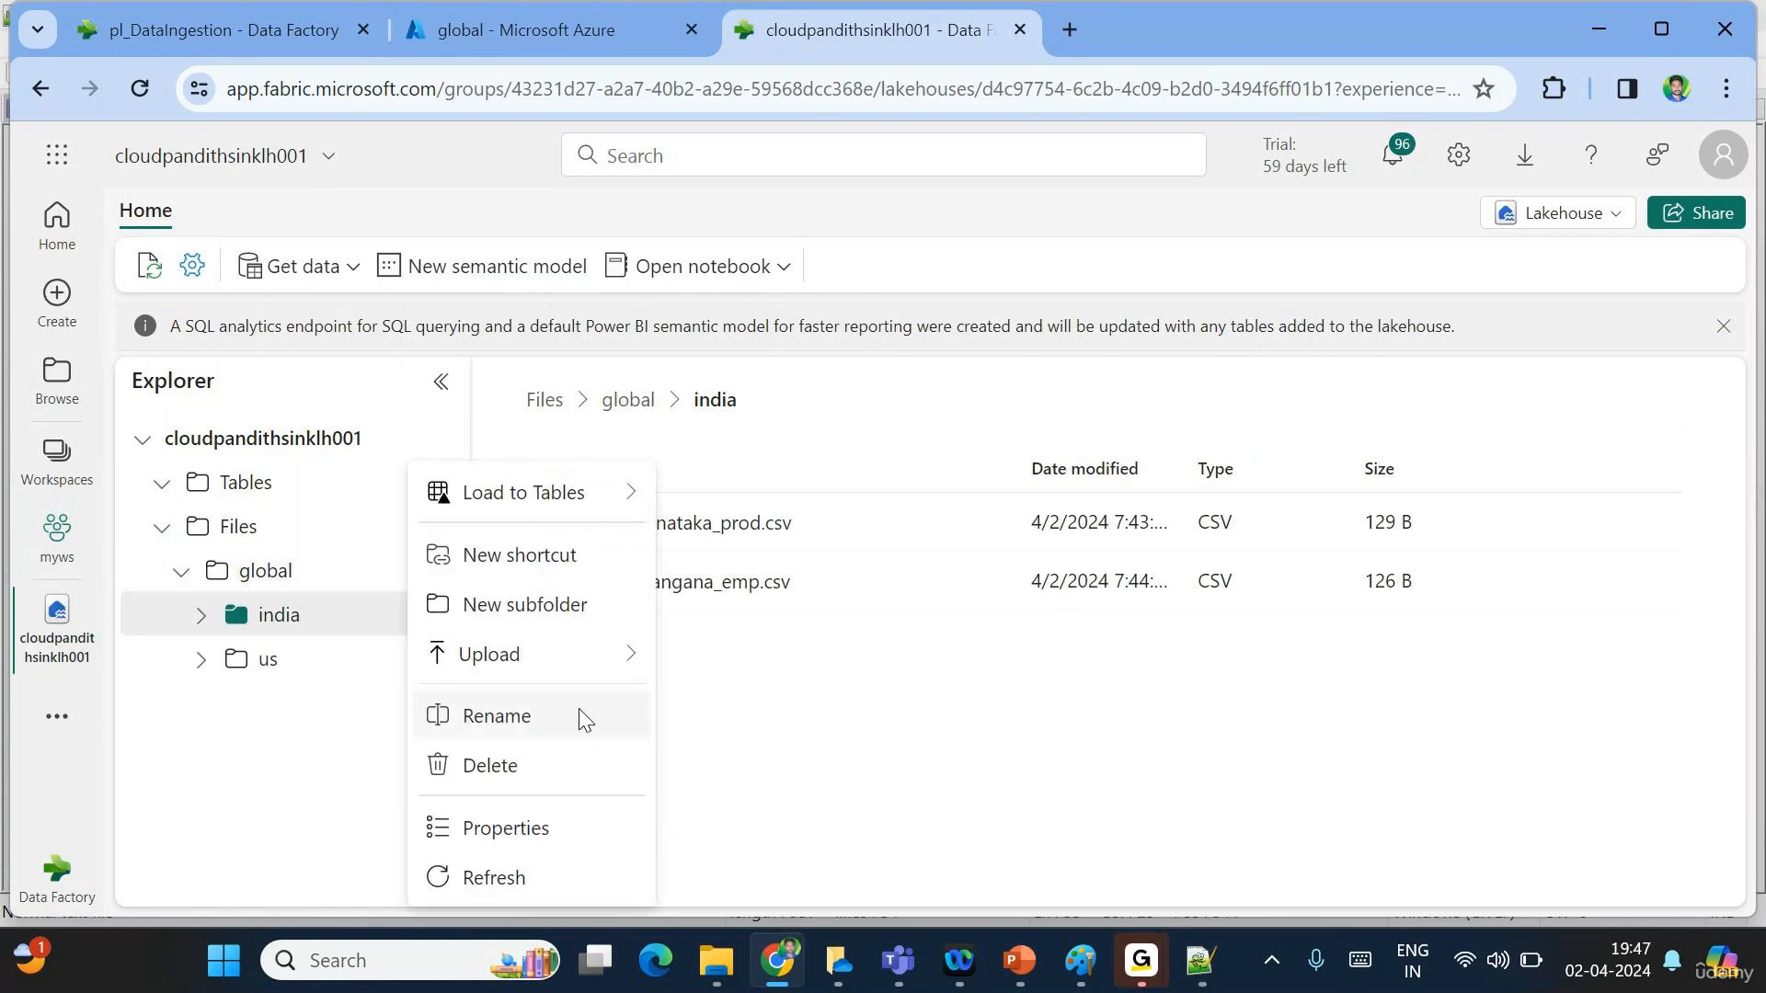
click(493, 772)
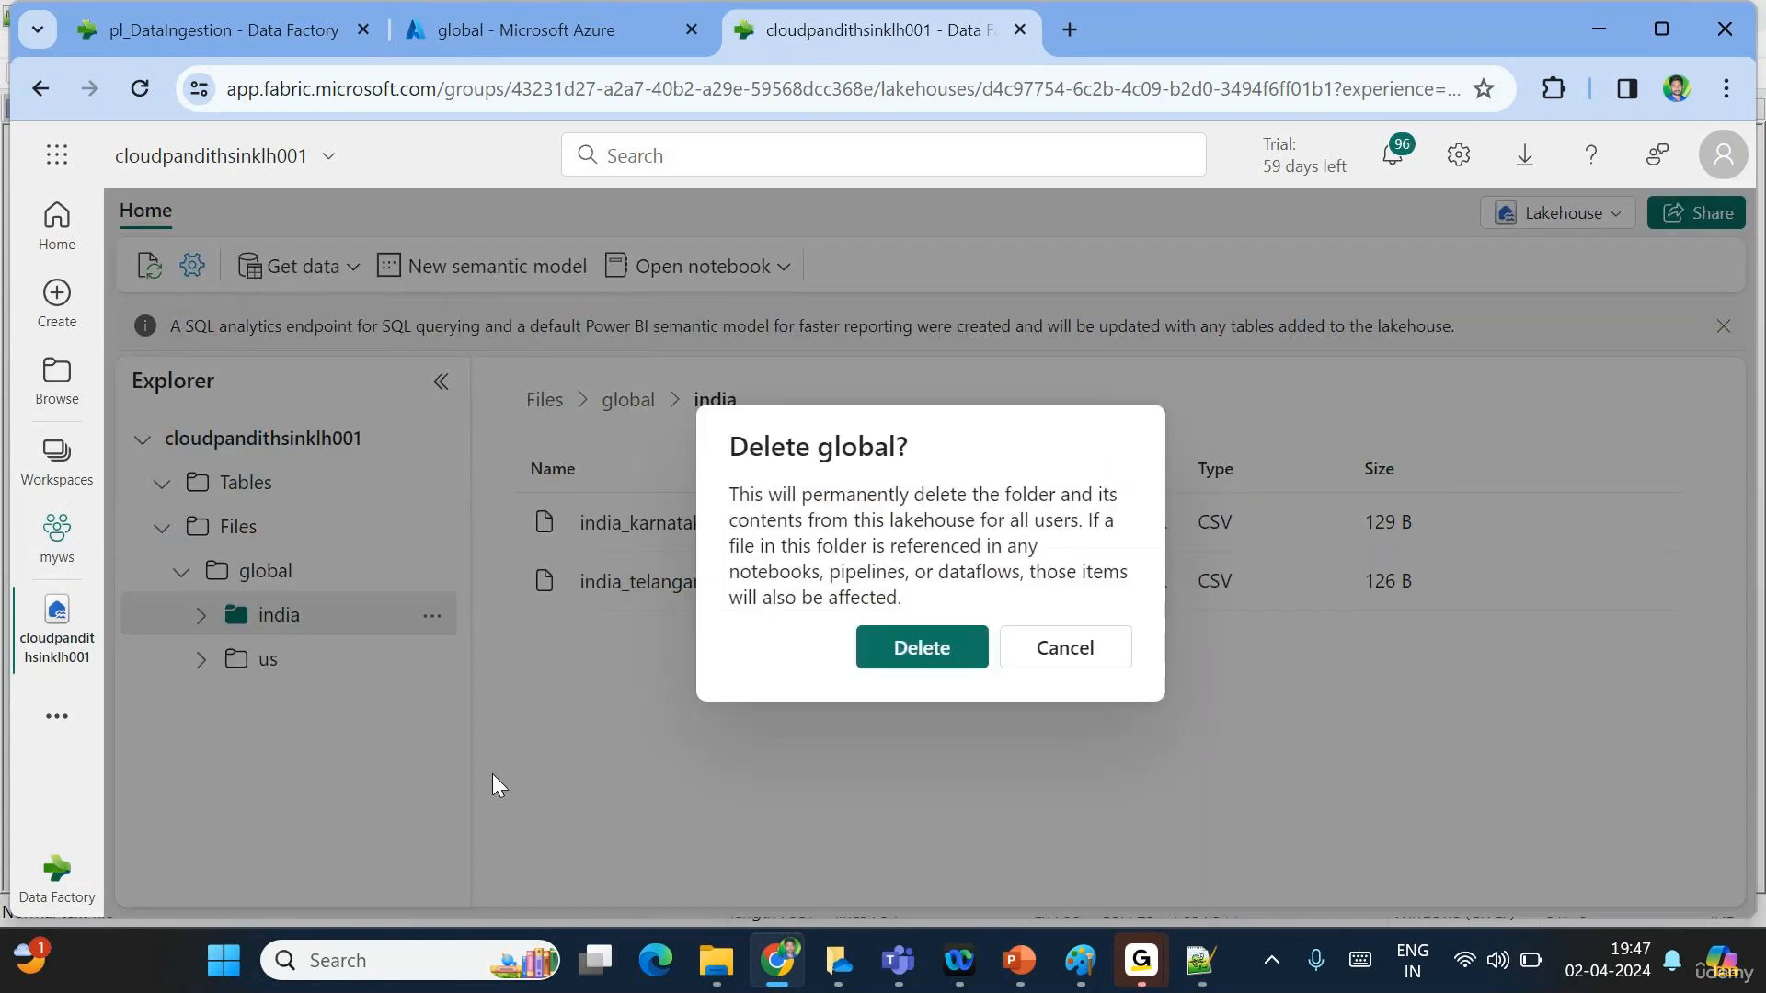
key(Return)
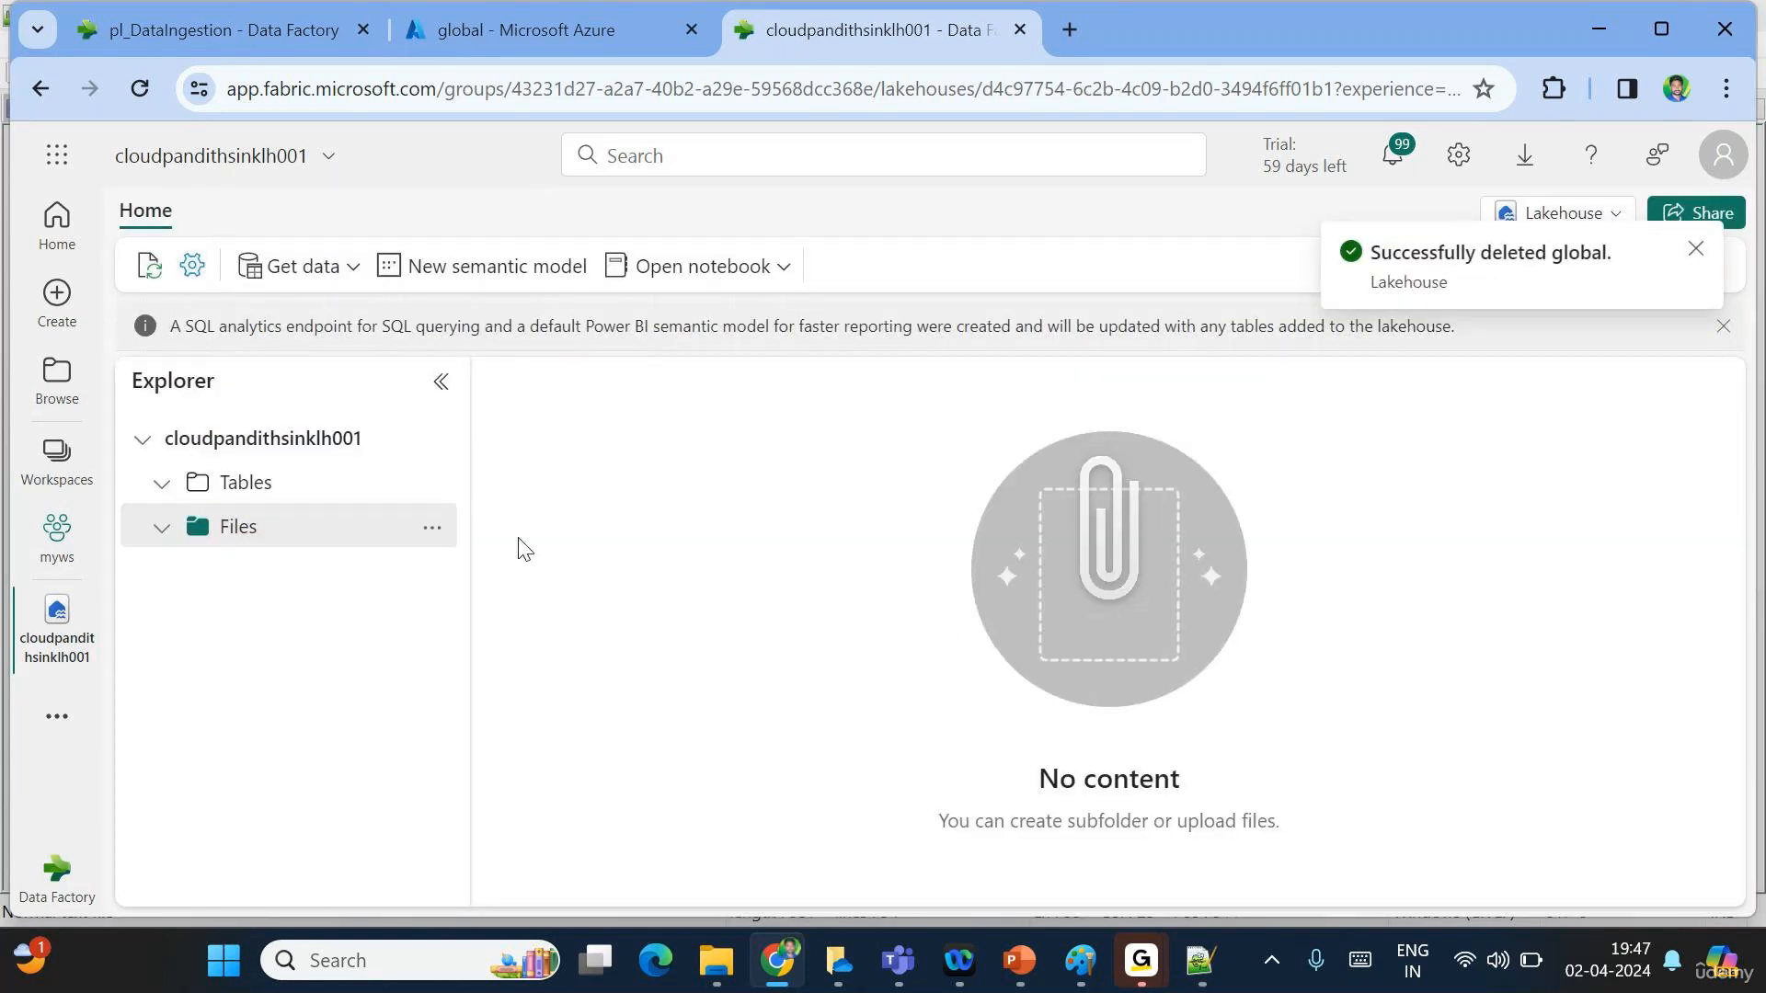
Return to pl_DataIngestion, then save and run the pipeline with the new delete activity.
click(236, 42)
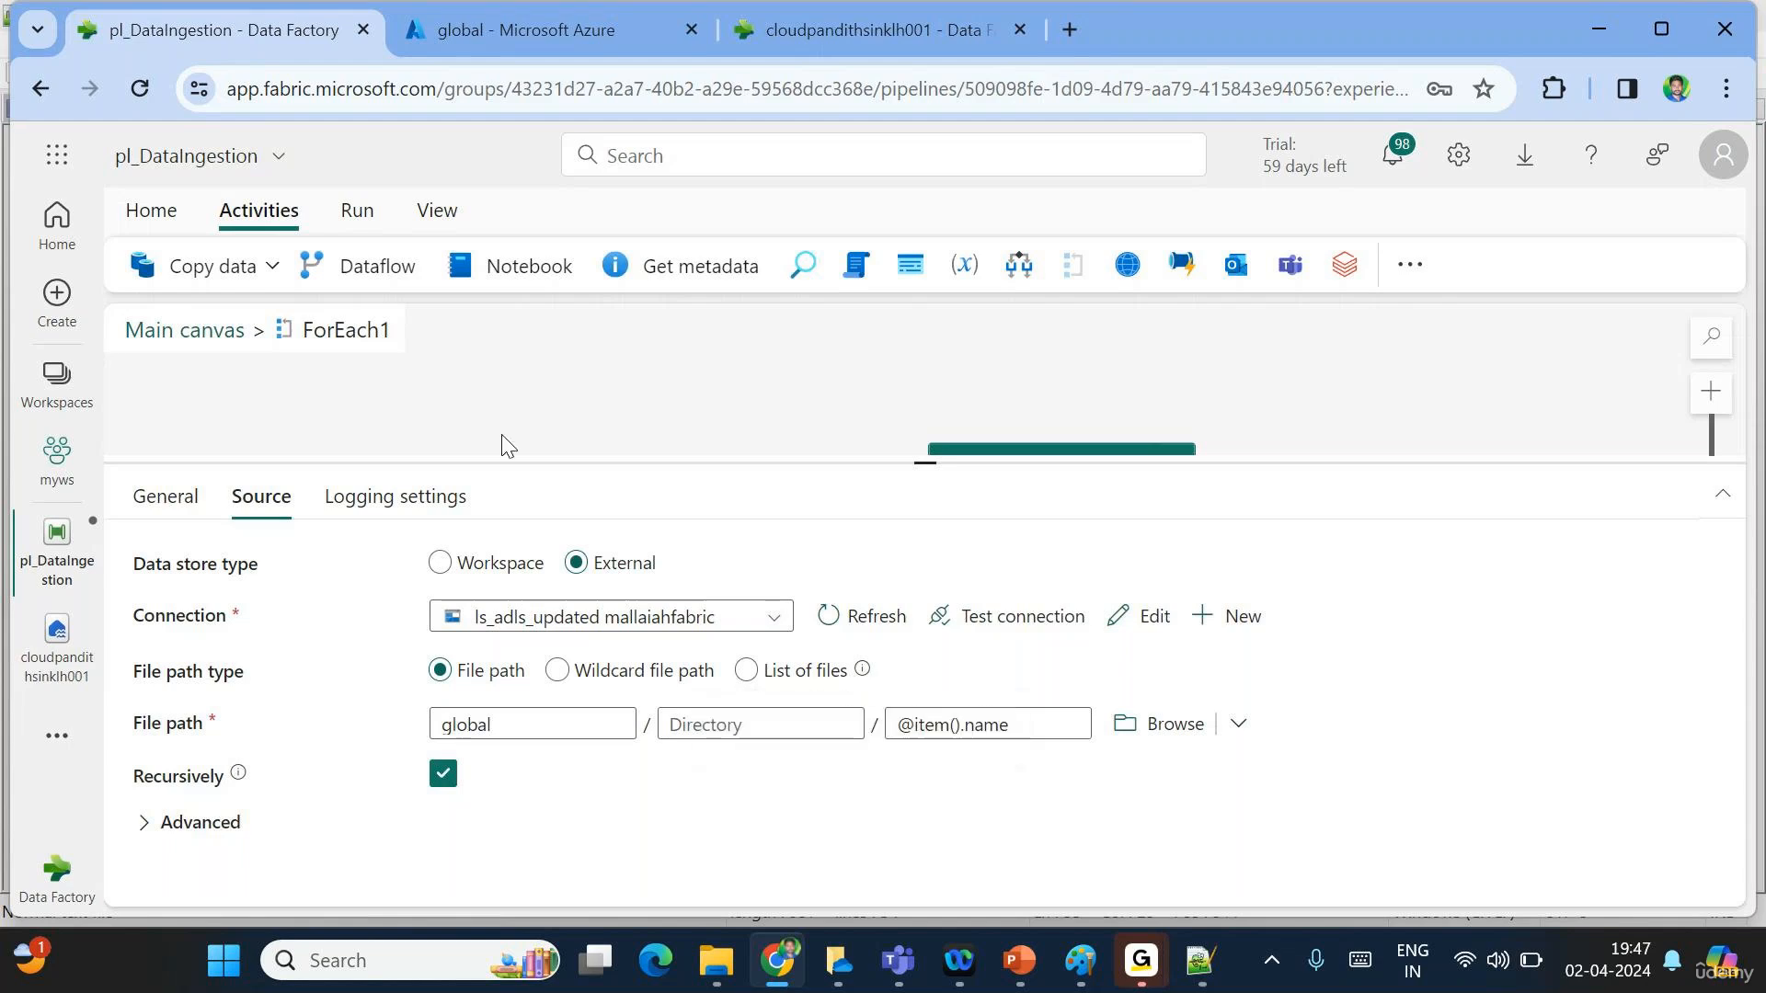
click(153, 215)
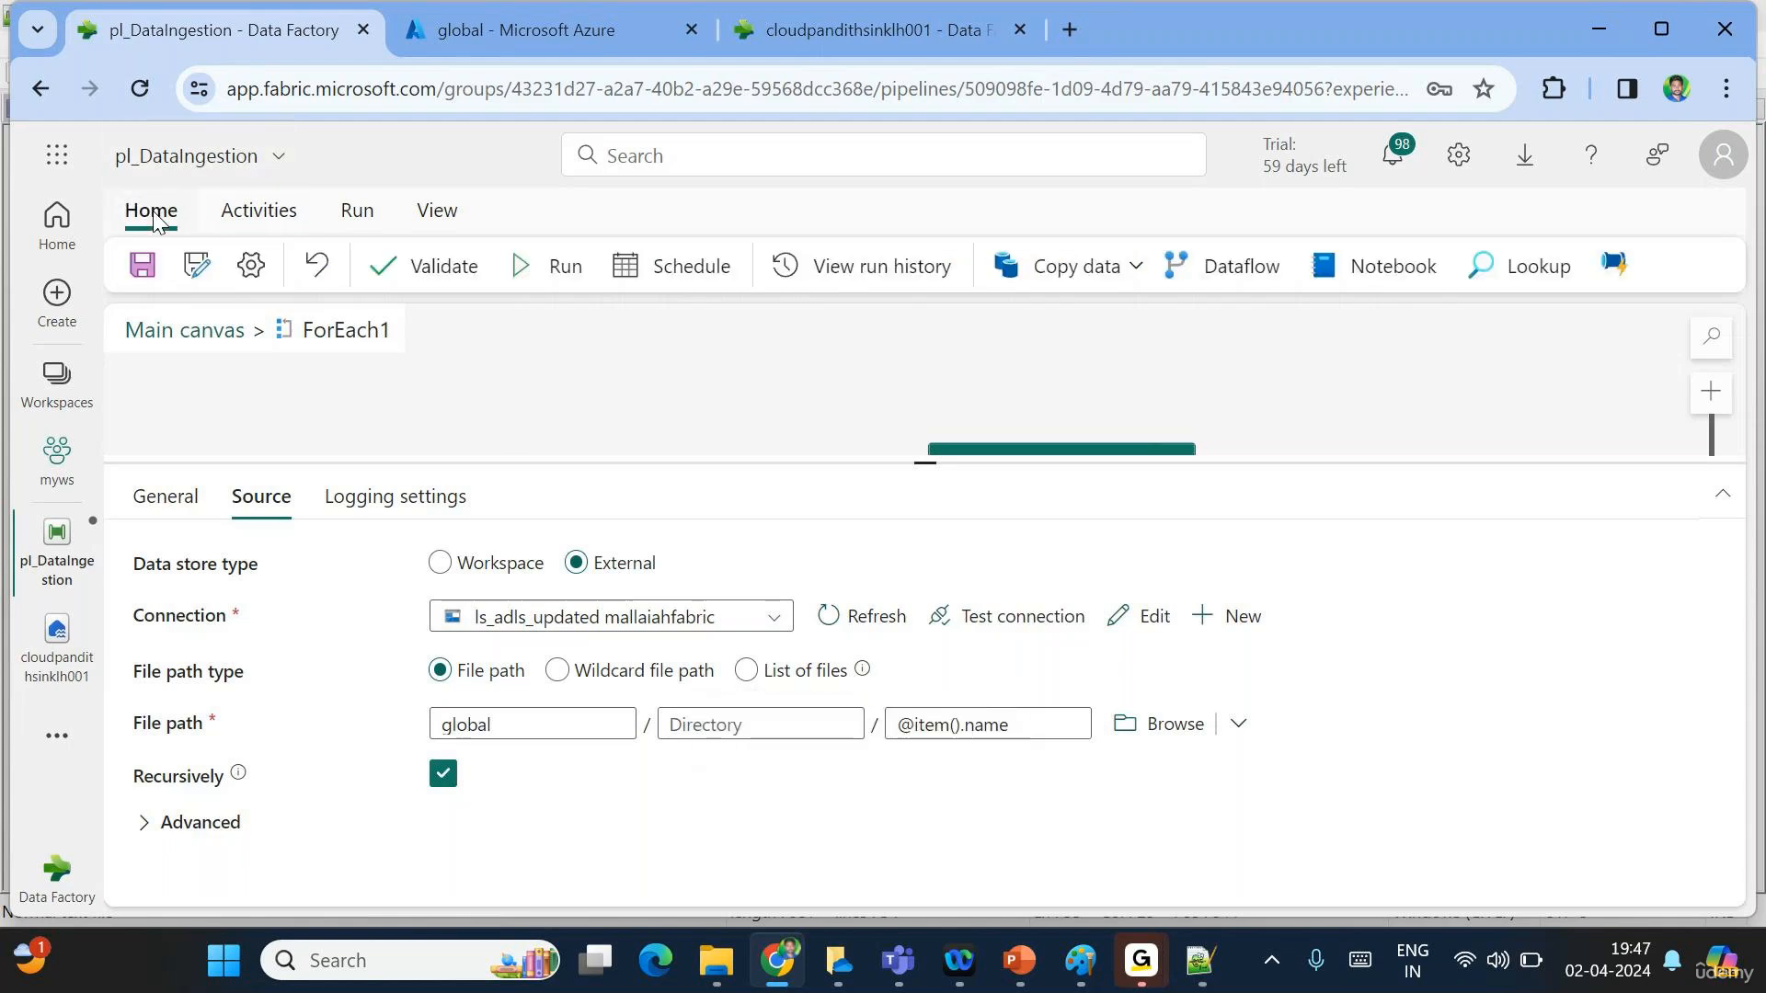
click(564, 270)
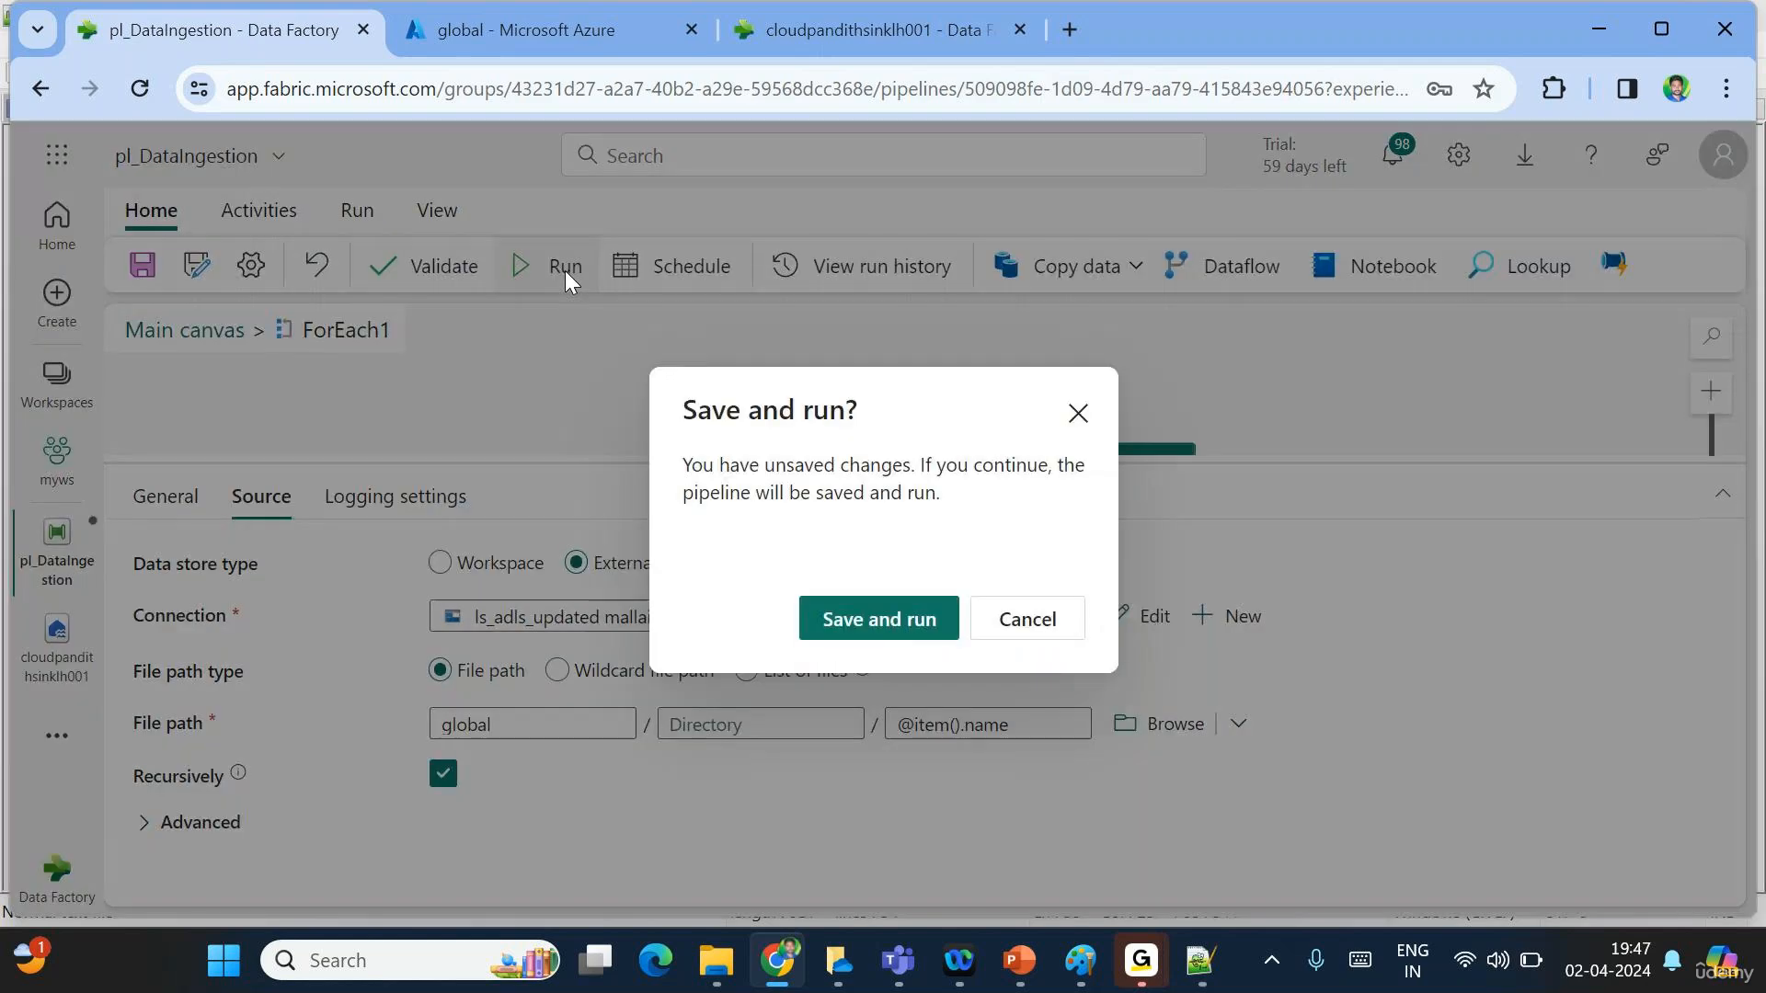
click(877, 629)
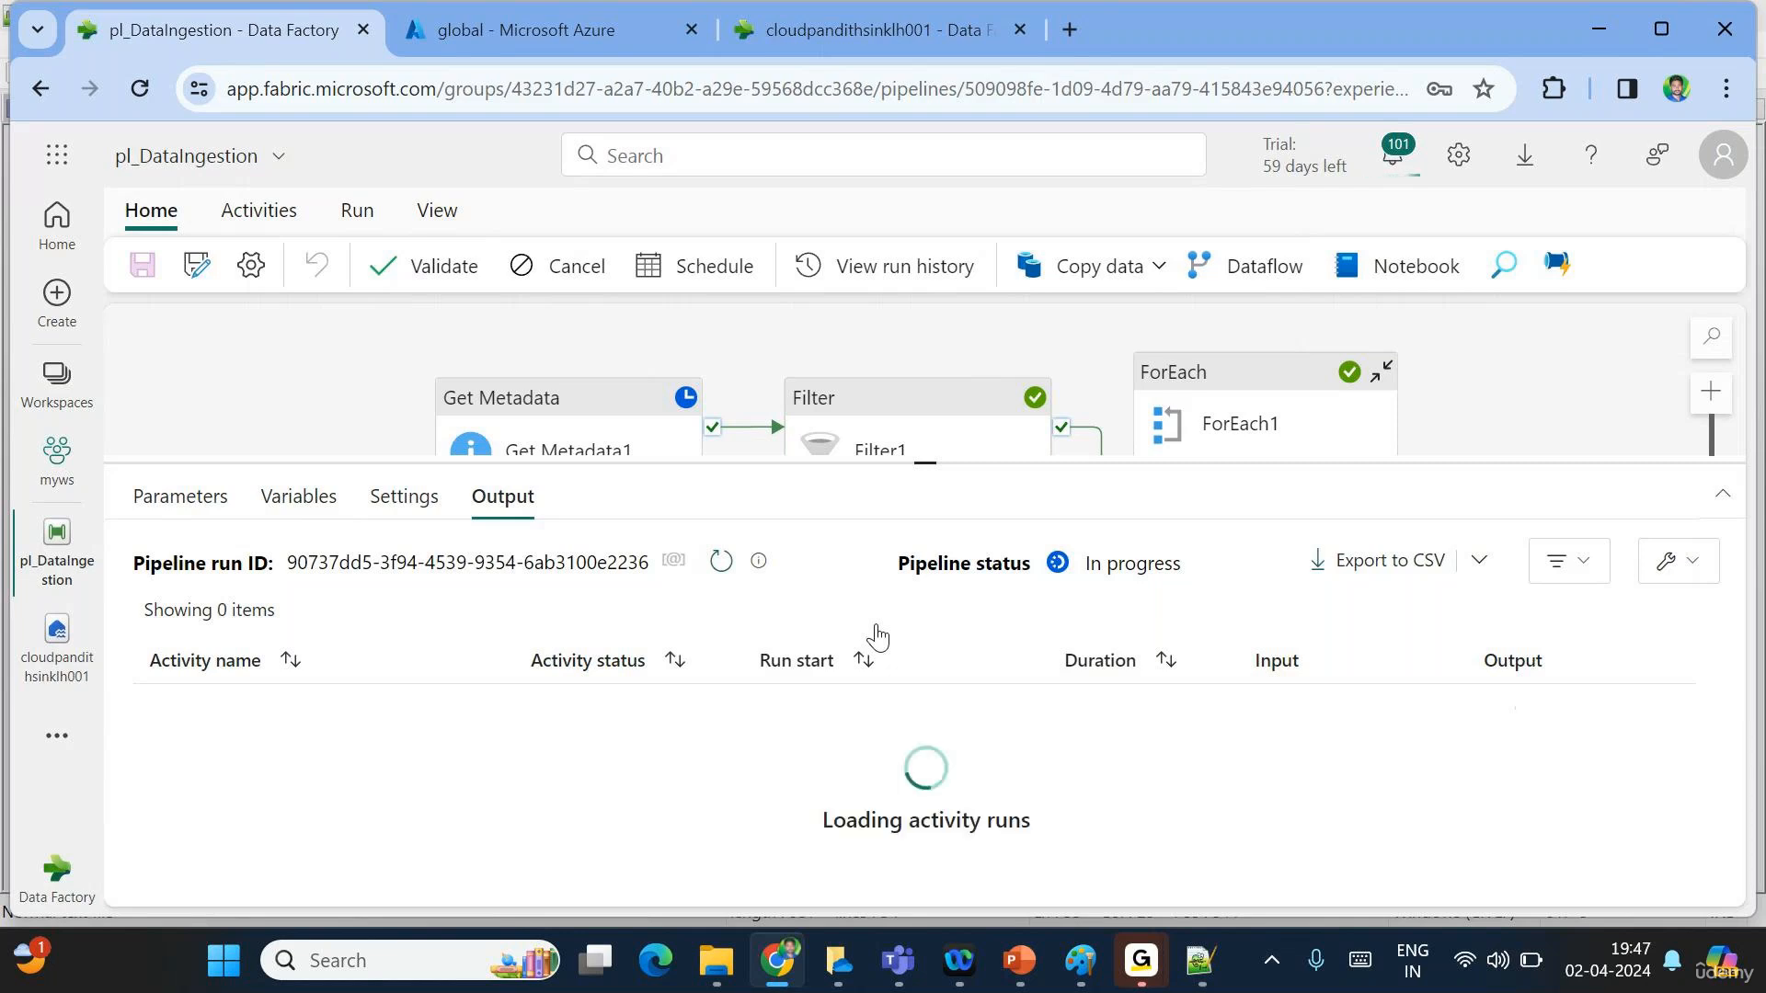
Monitor the pl_DataIngestion run by refreshing its activity runs, enlarging the output area to show more of them.
click(721, 562)
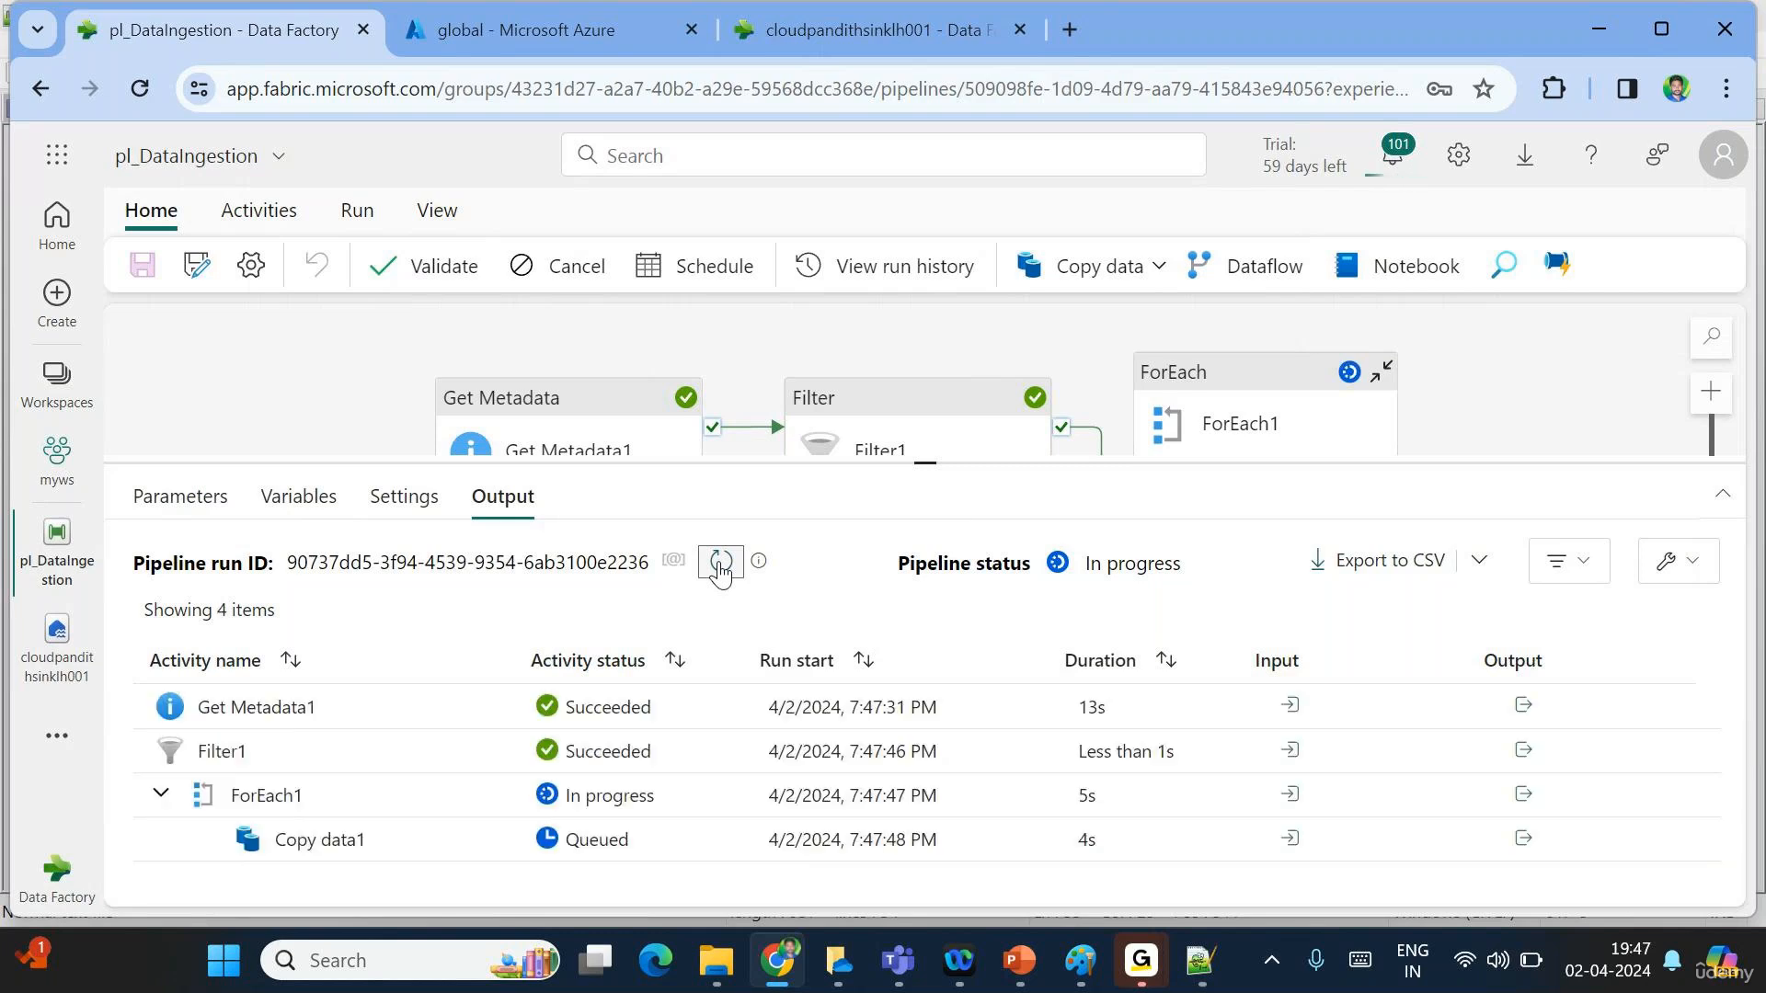
click(720, 563)
click(721, 563)
click(720, 563)
click(721, 563)
click(720, 563)
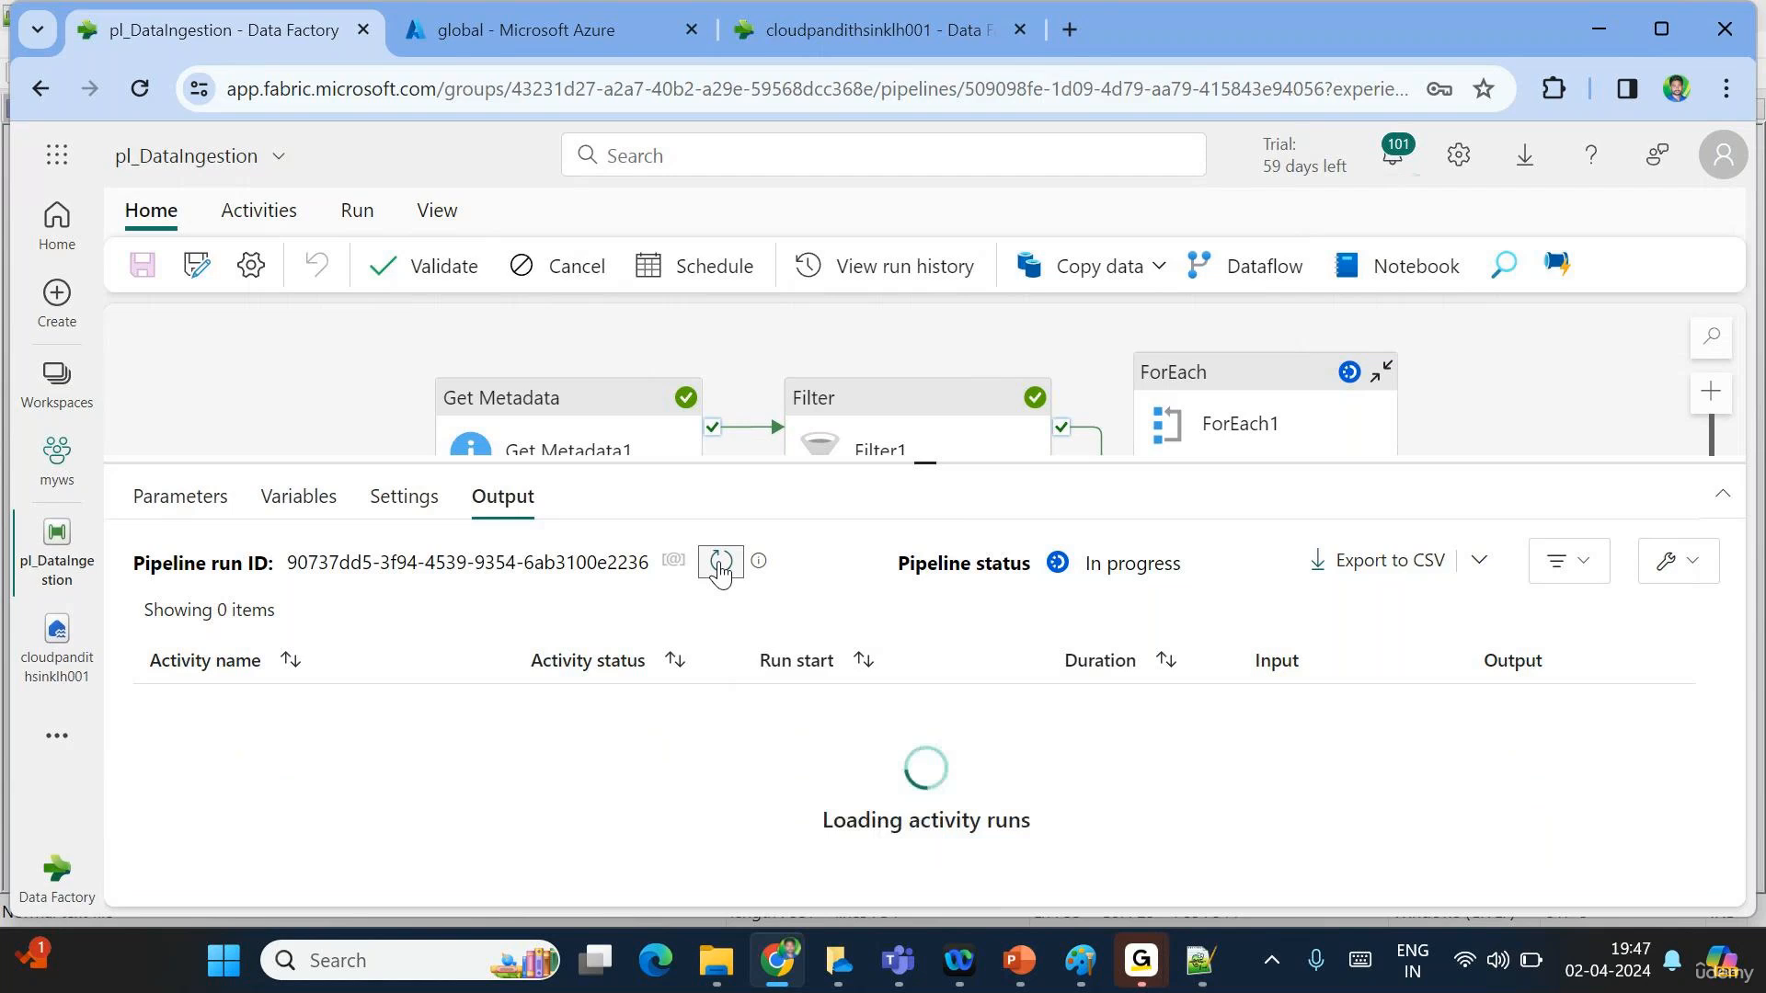
drag(918, 463, 902, 400)
click(725, 512)
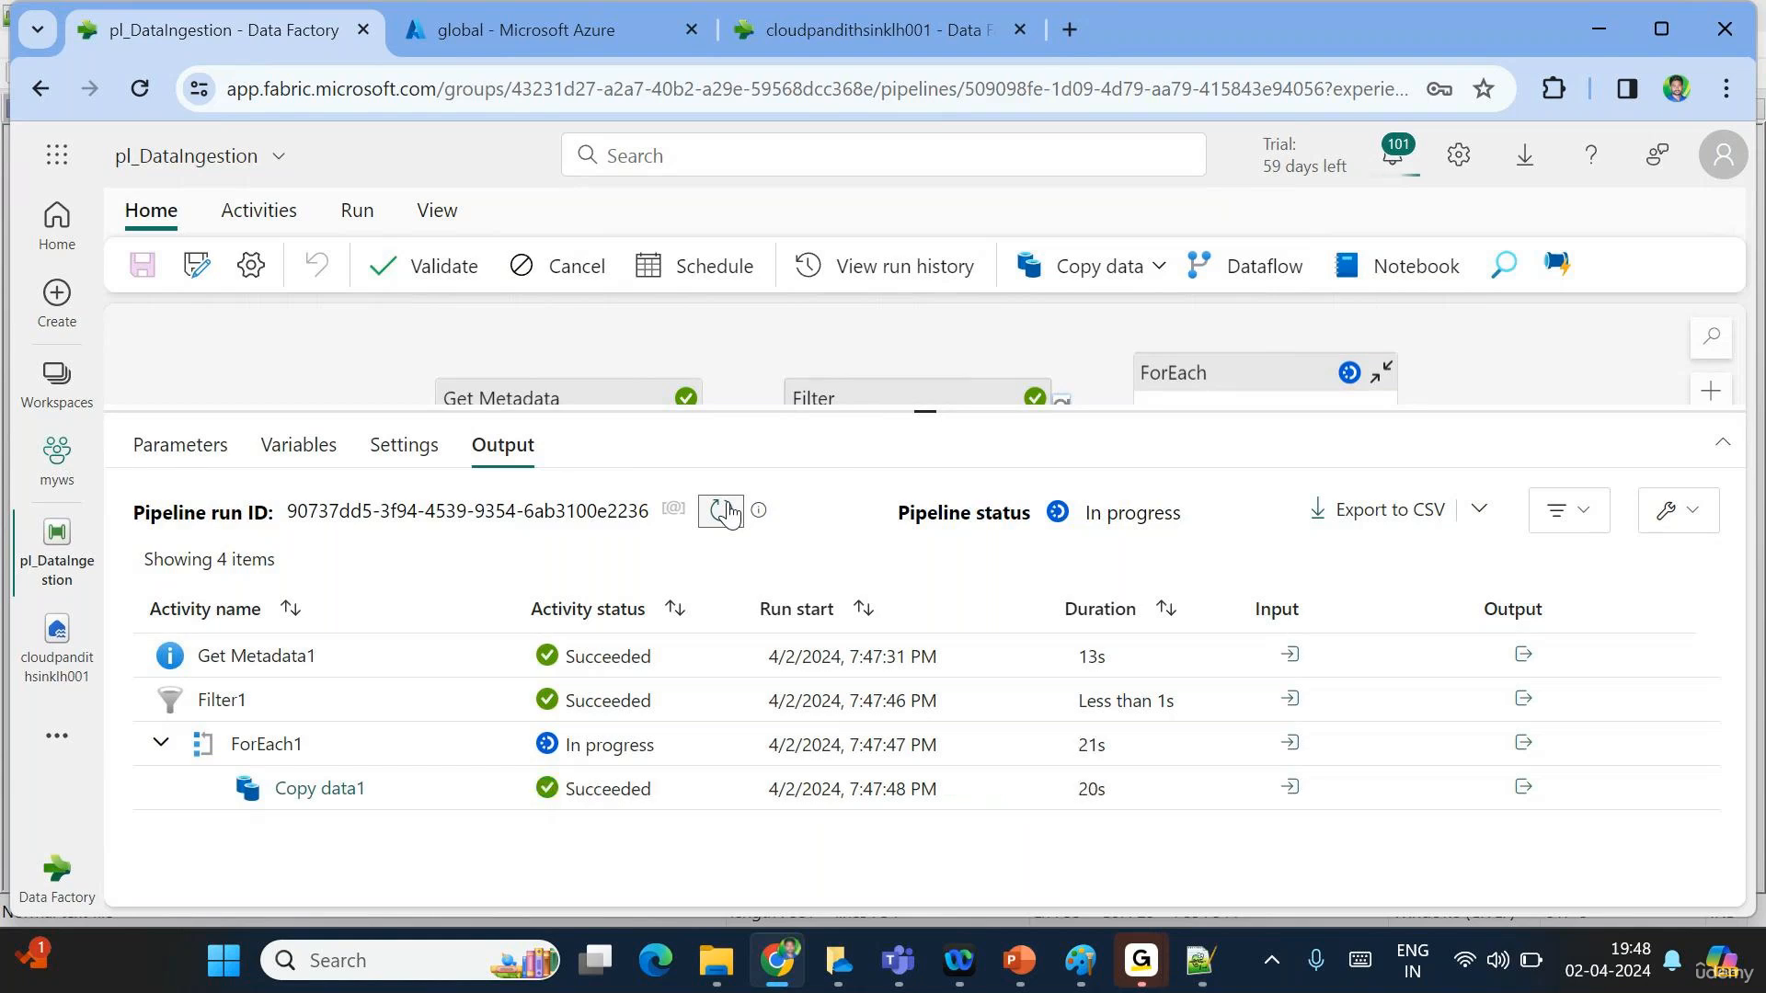
click(725, 511)
click(724, 512)
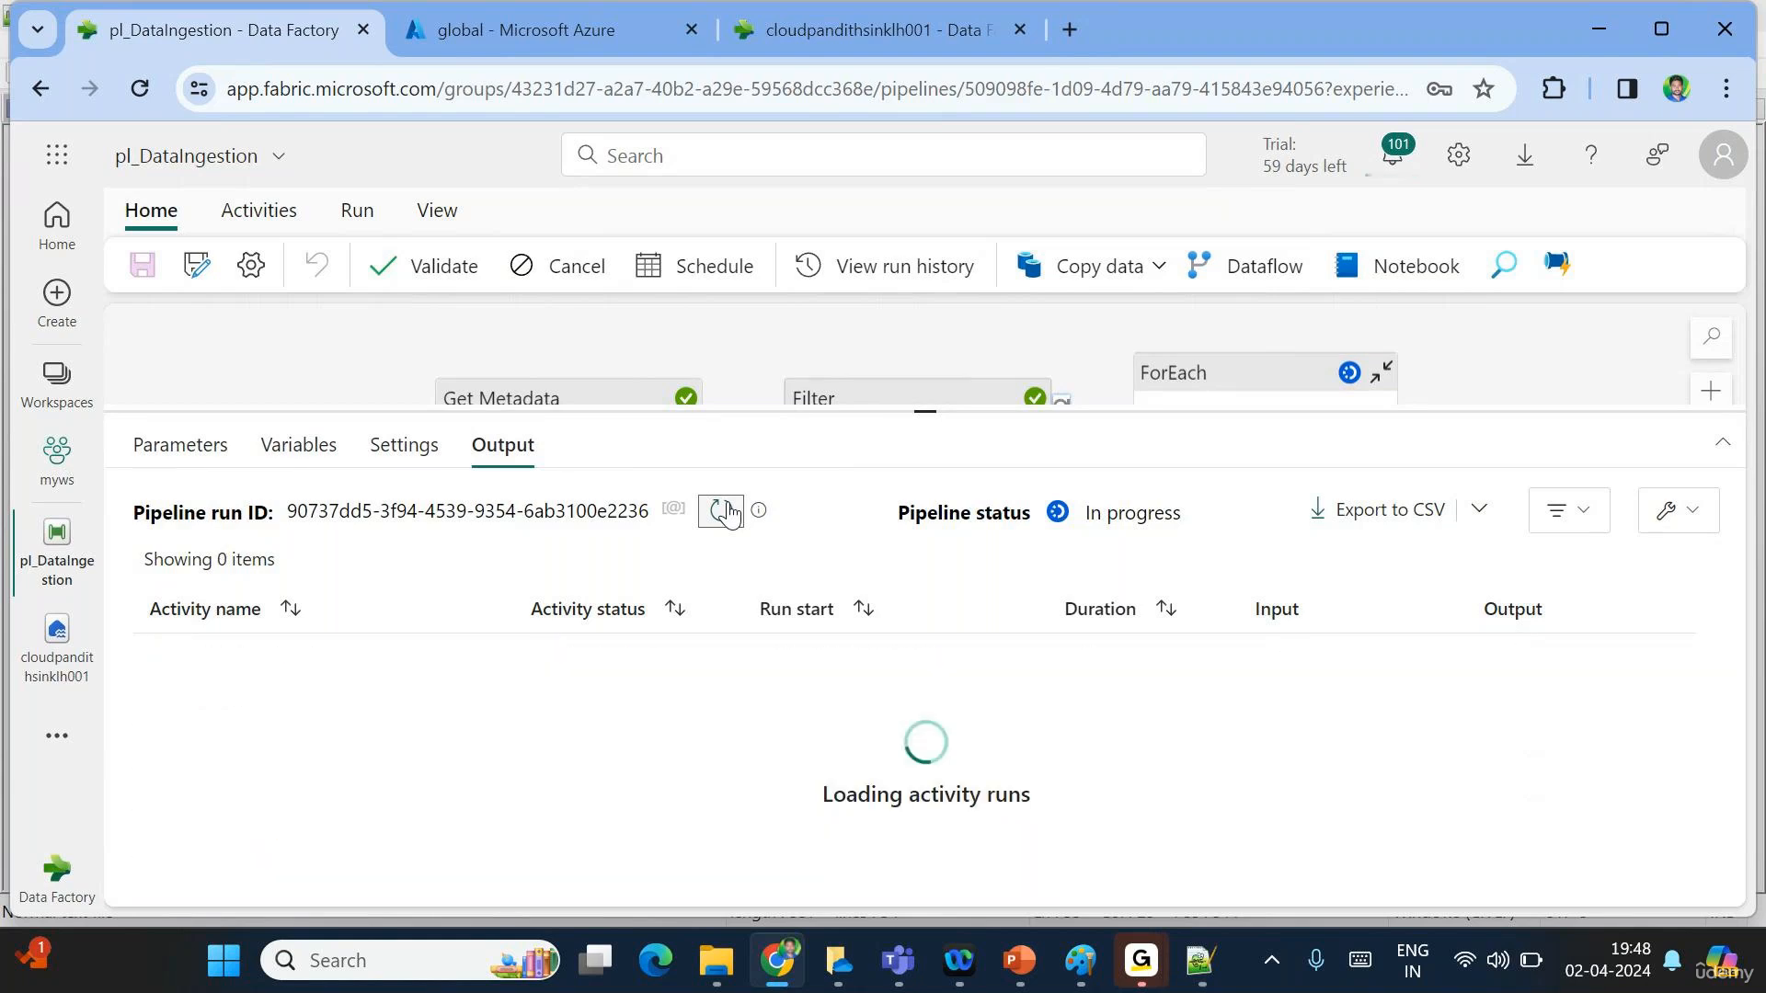
click(725, 511)
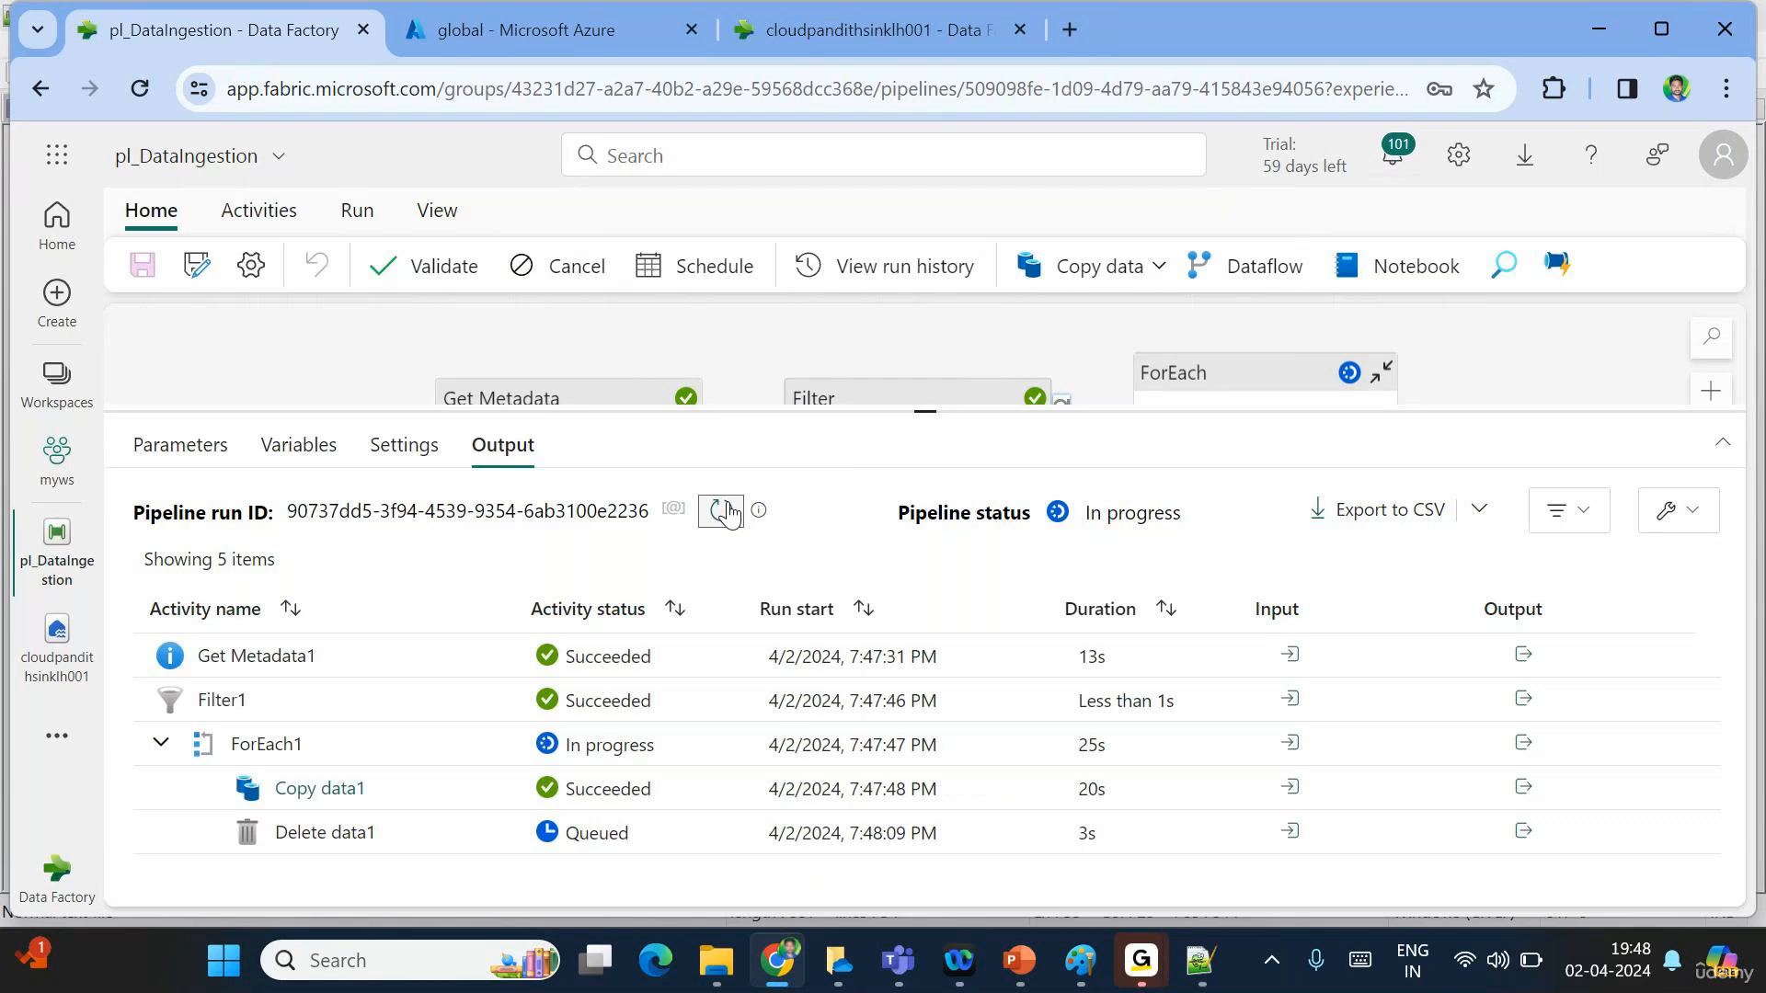
click(725, 512)
click(724, 512)
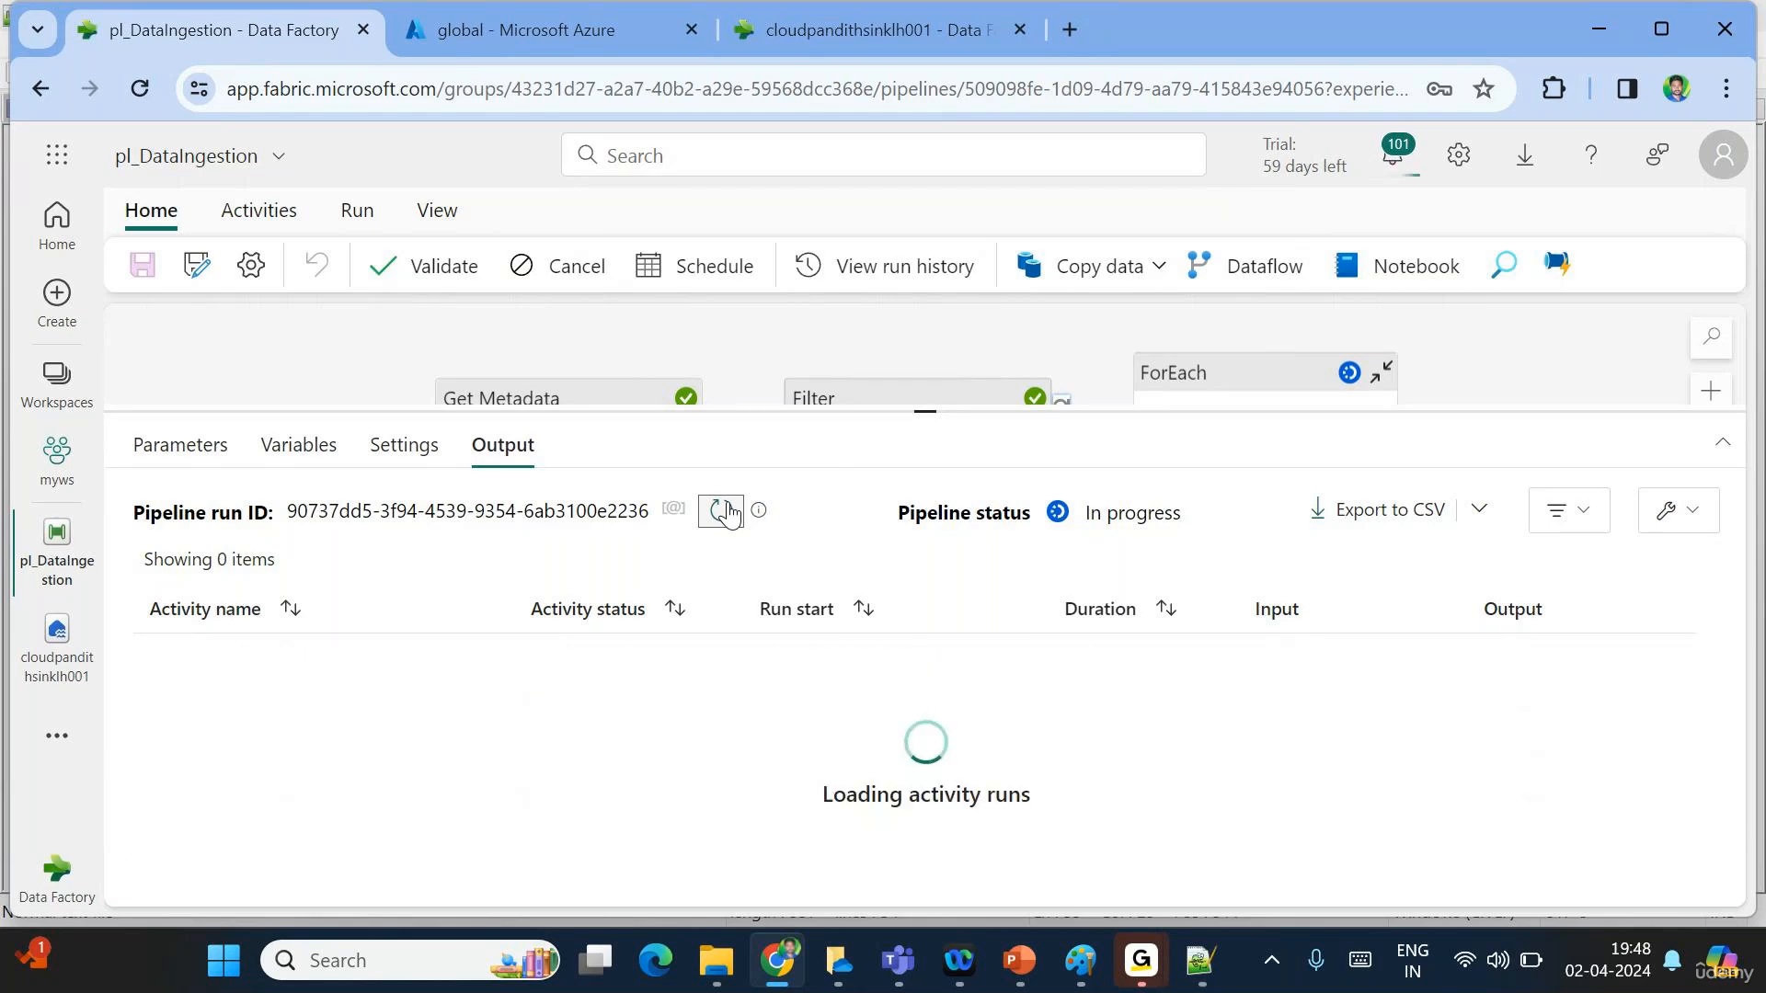
Switch to the cloudpandithsinklh001 lakehouse, refresh Files and inspect the india folder under global.
click(831, 30)
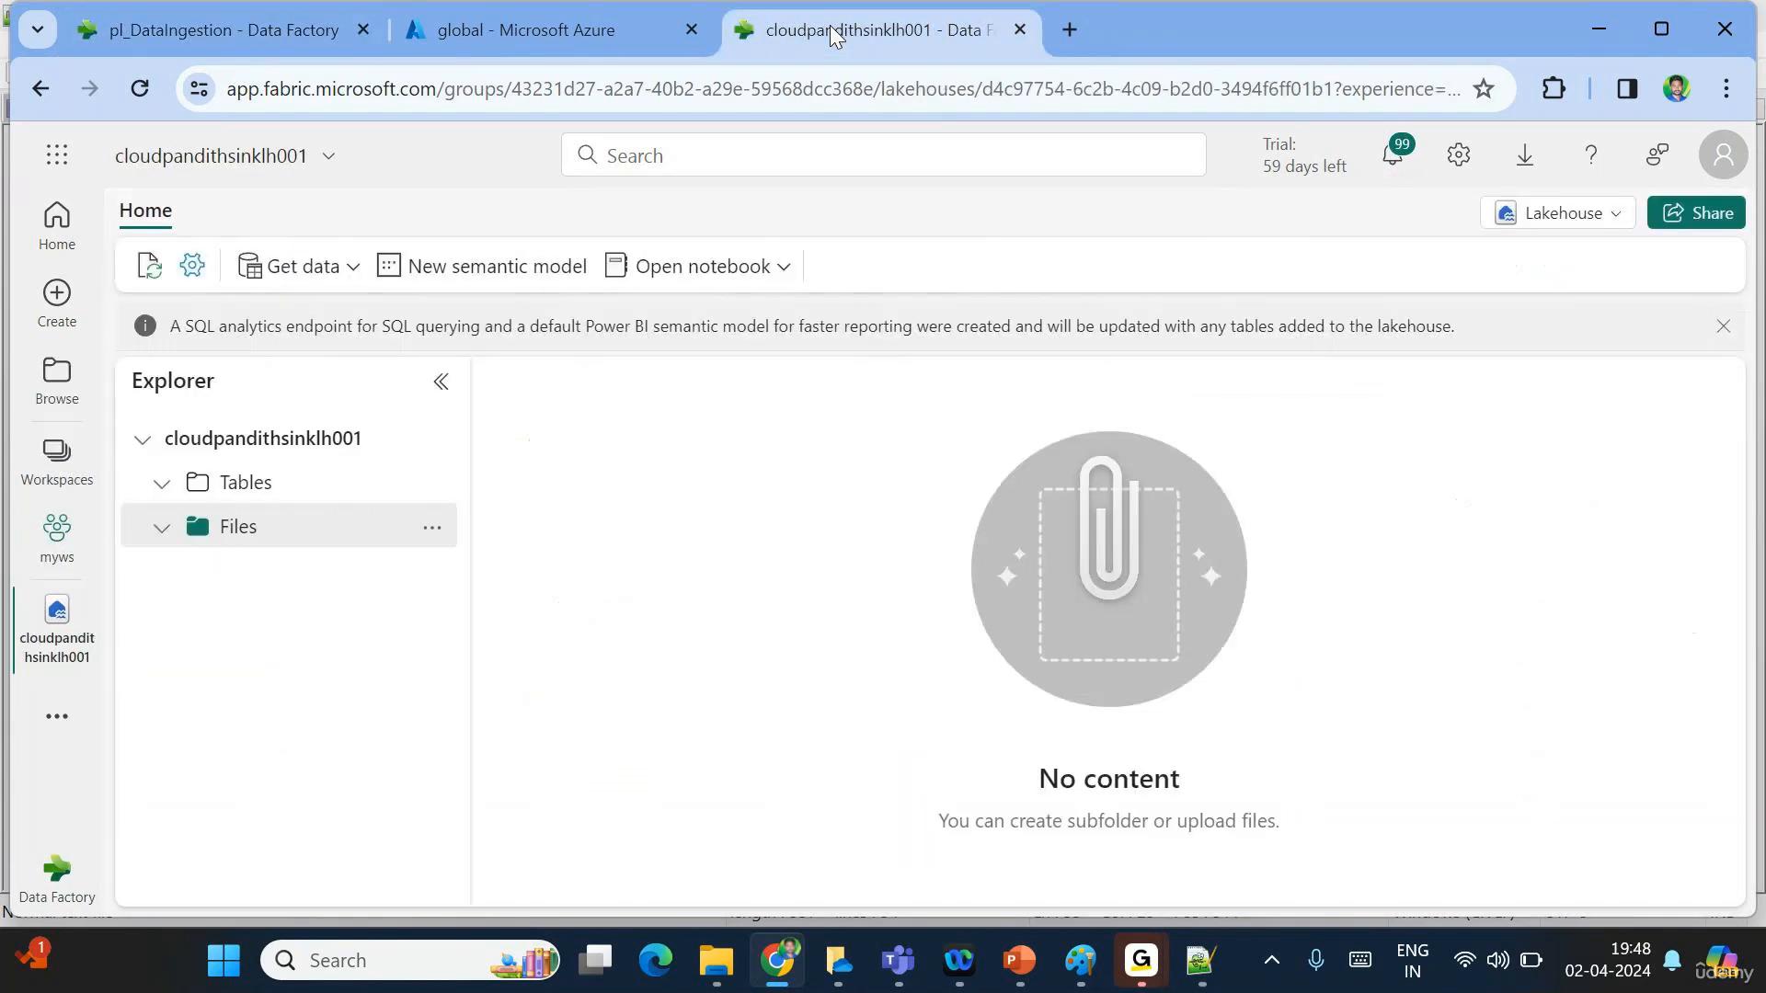
click(431, 528)
click(469, 793)
click(264, 583)
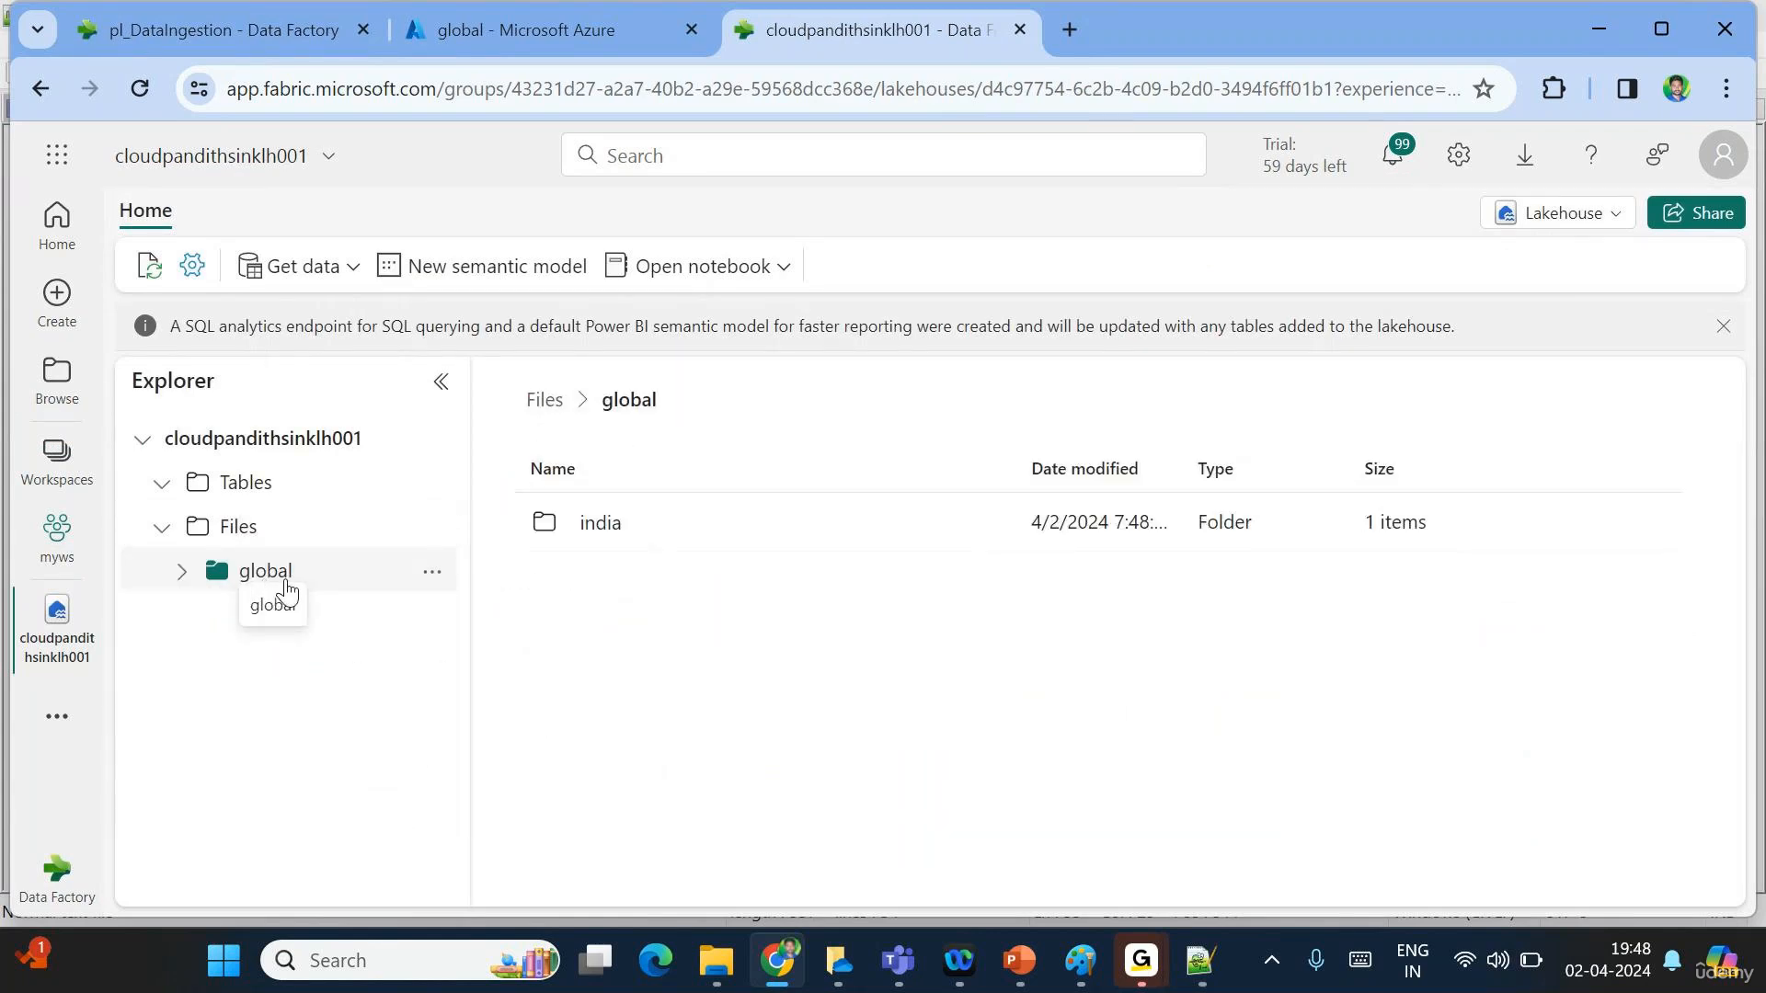
click(593, 539)
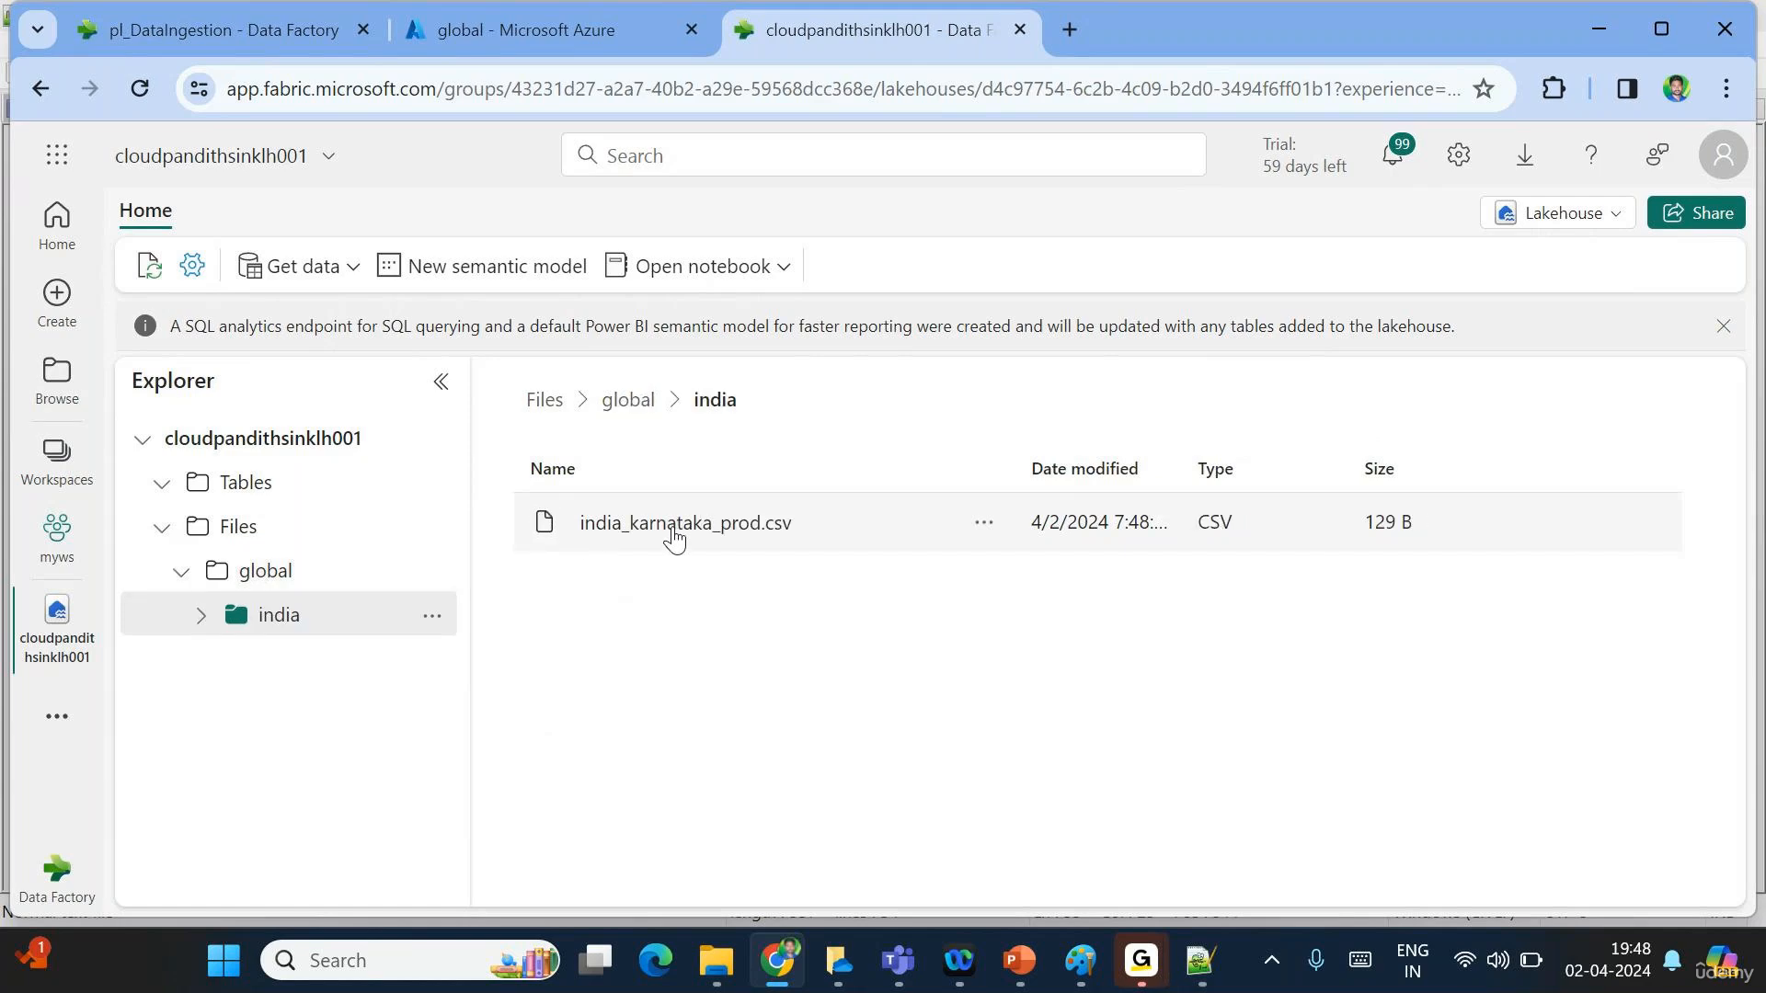
Refresh the source global container in the Azure portal, and check the updated activity runs back in pl_DataIngestion.
click(516, 30)
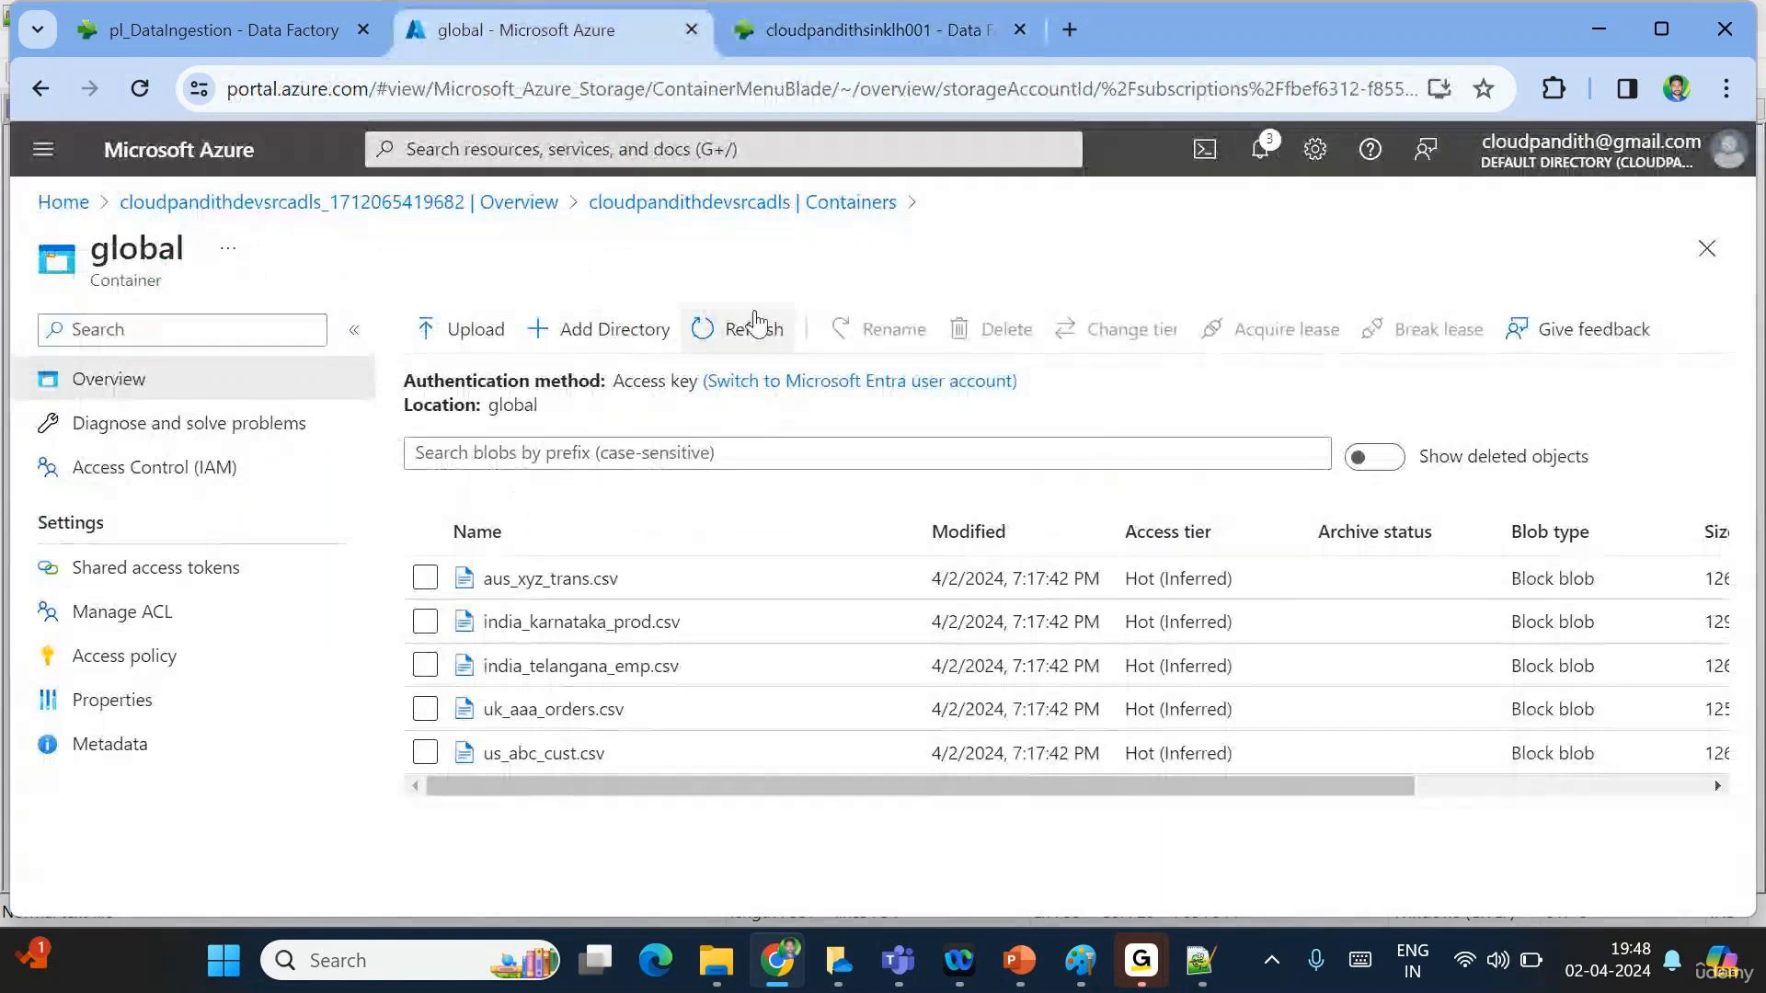
click(754, 324)
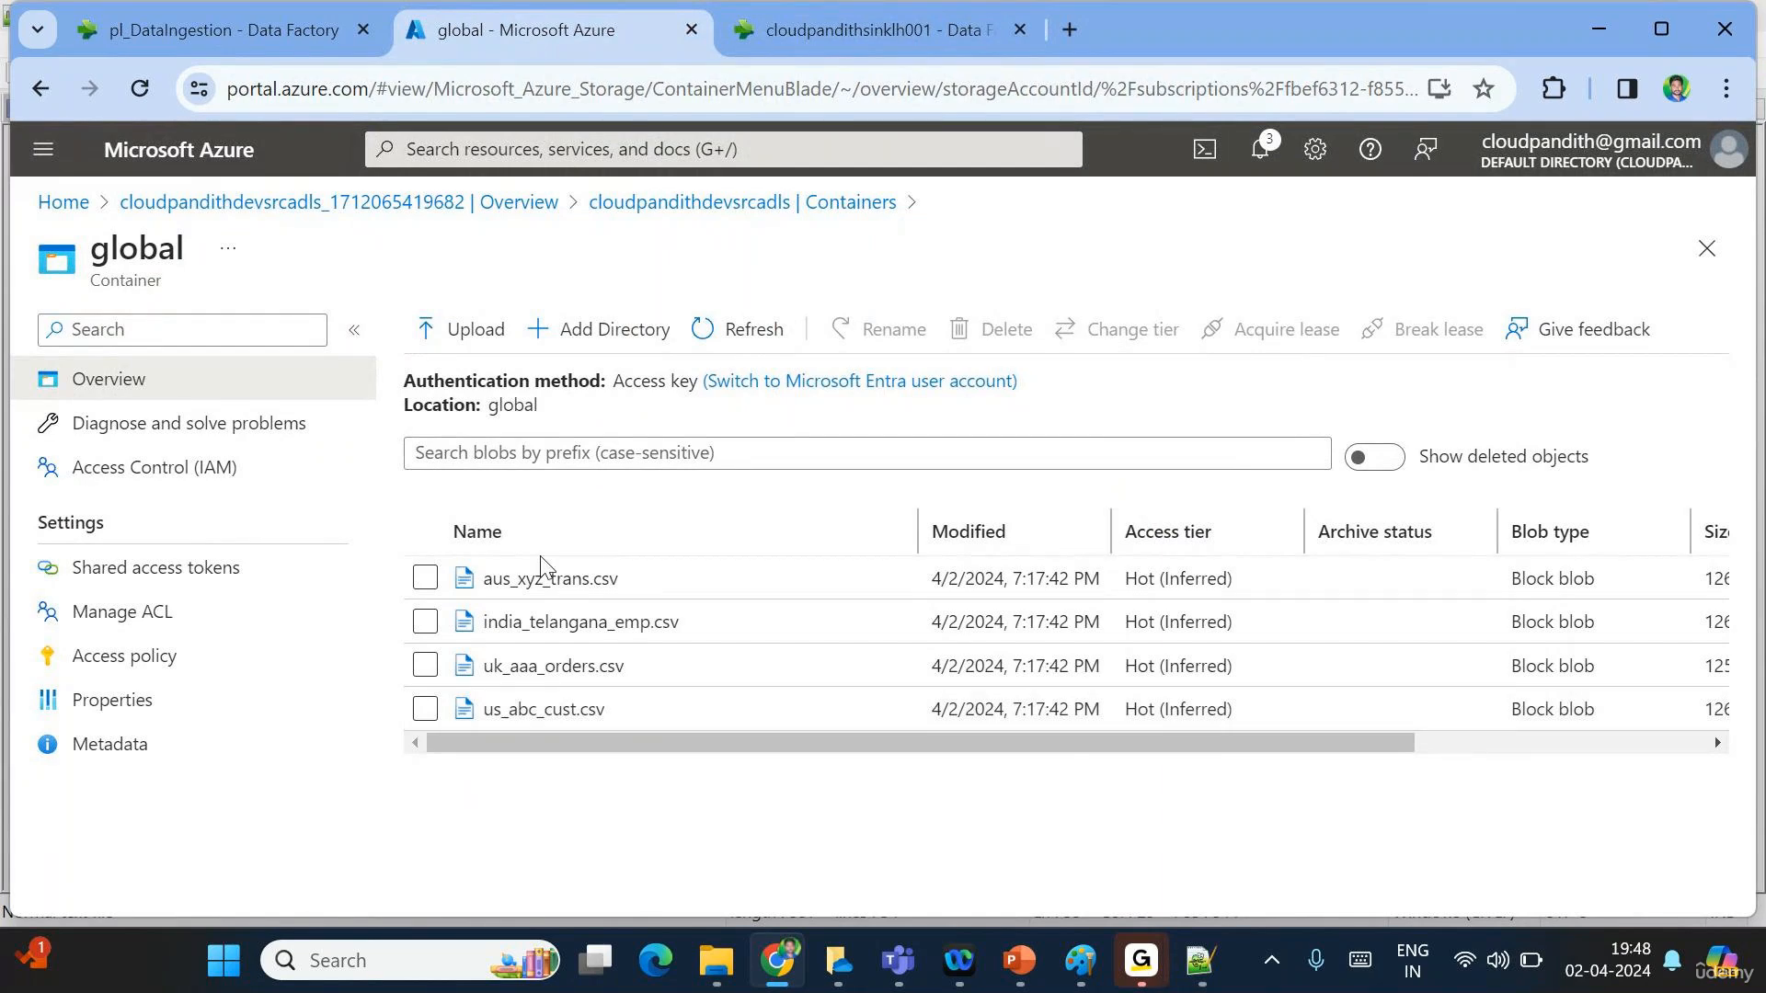
click(273, 35)
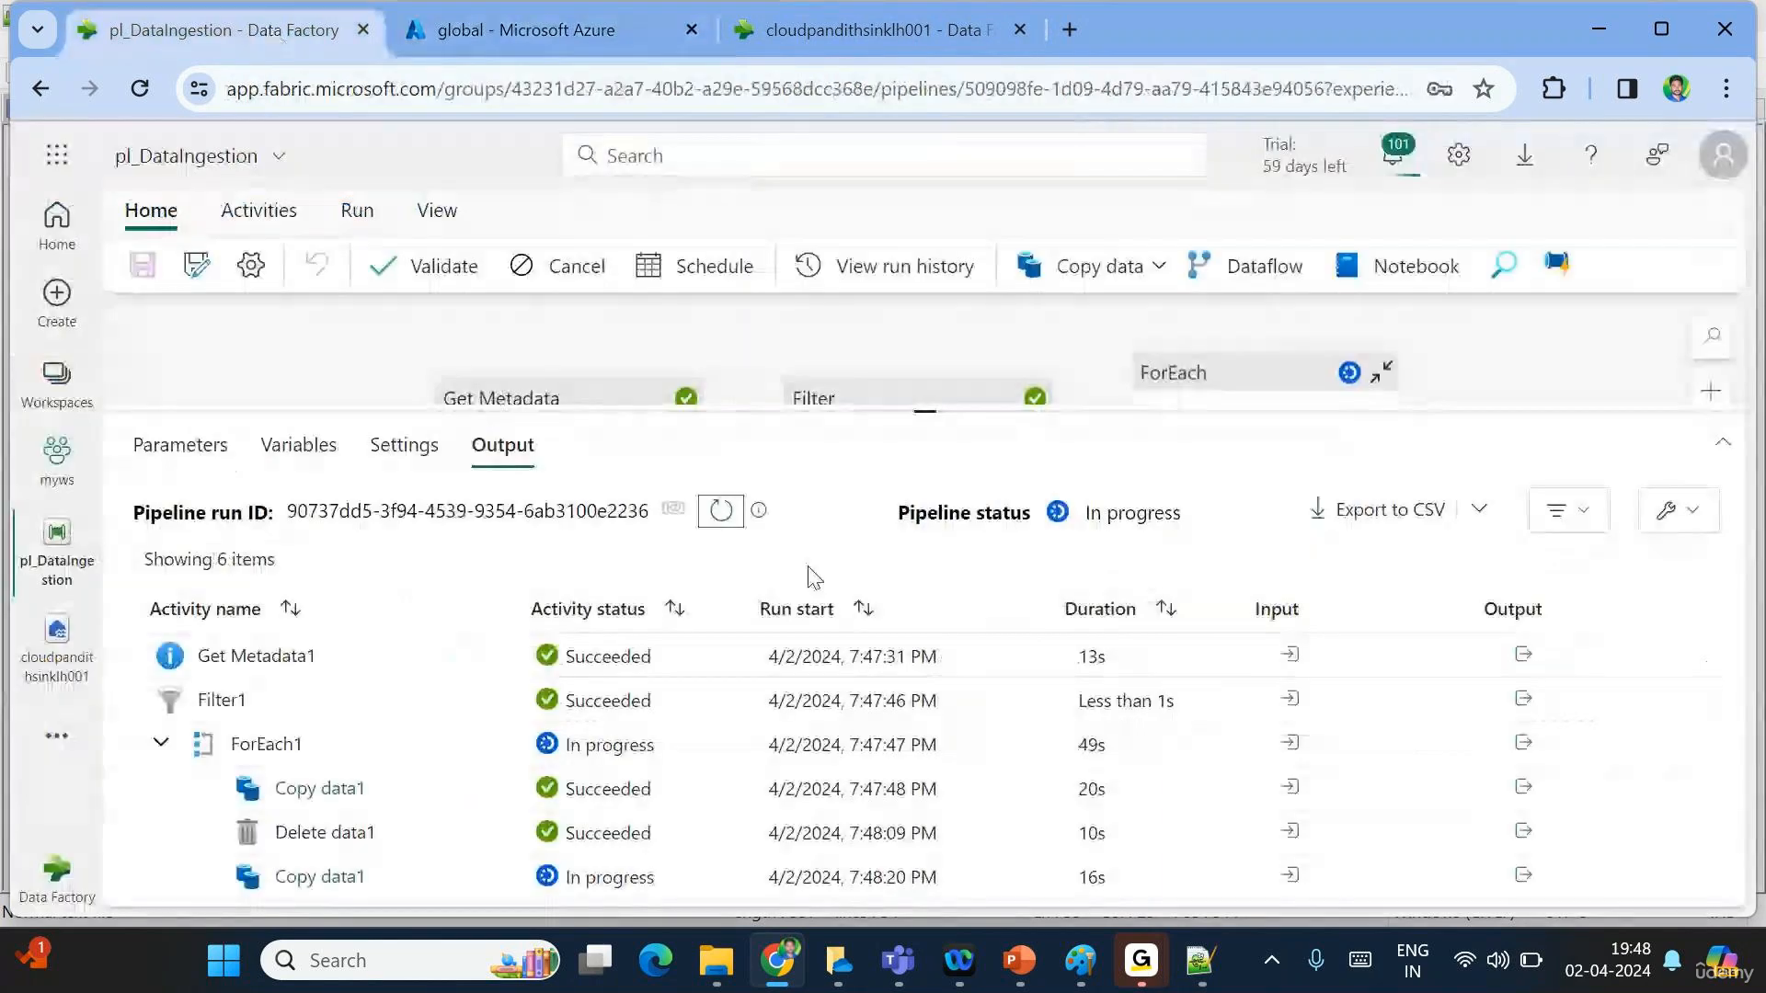
click(718, 524)
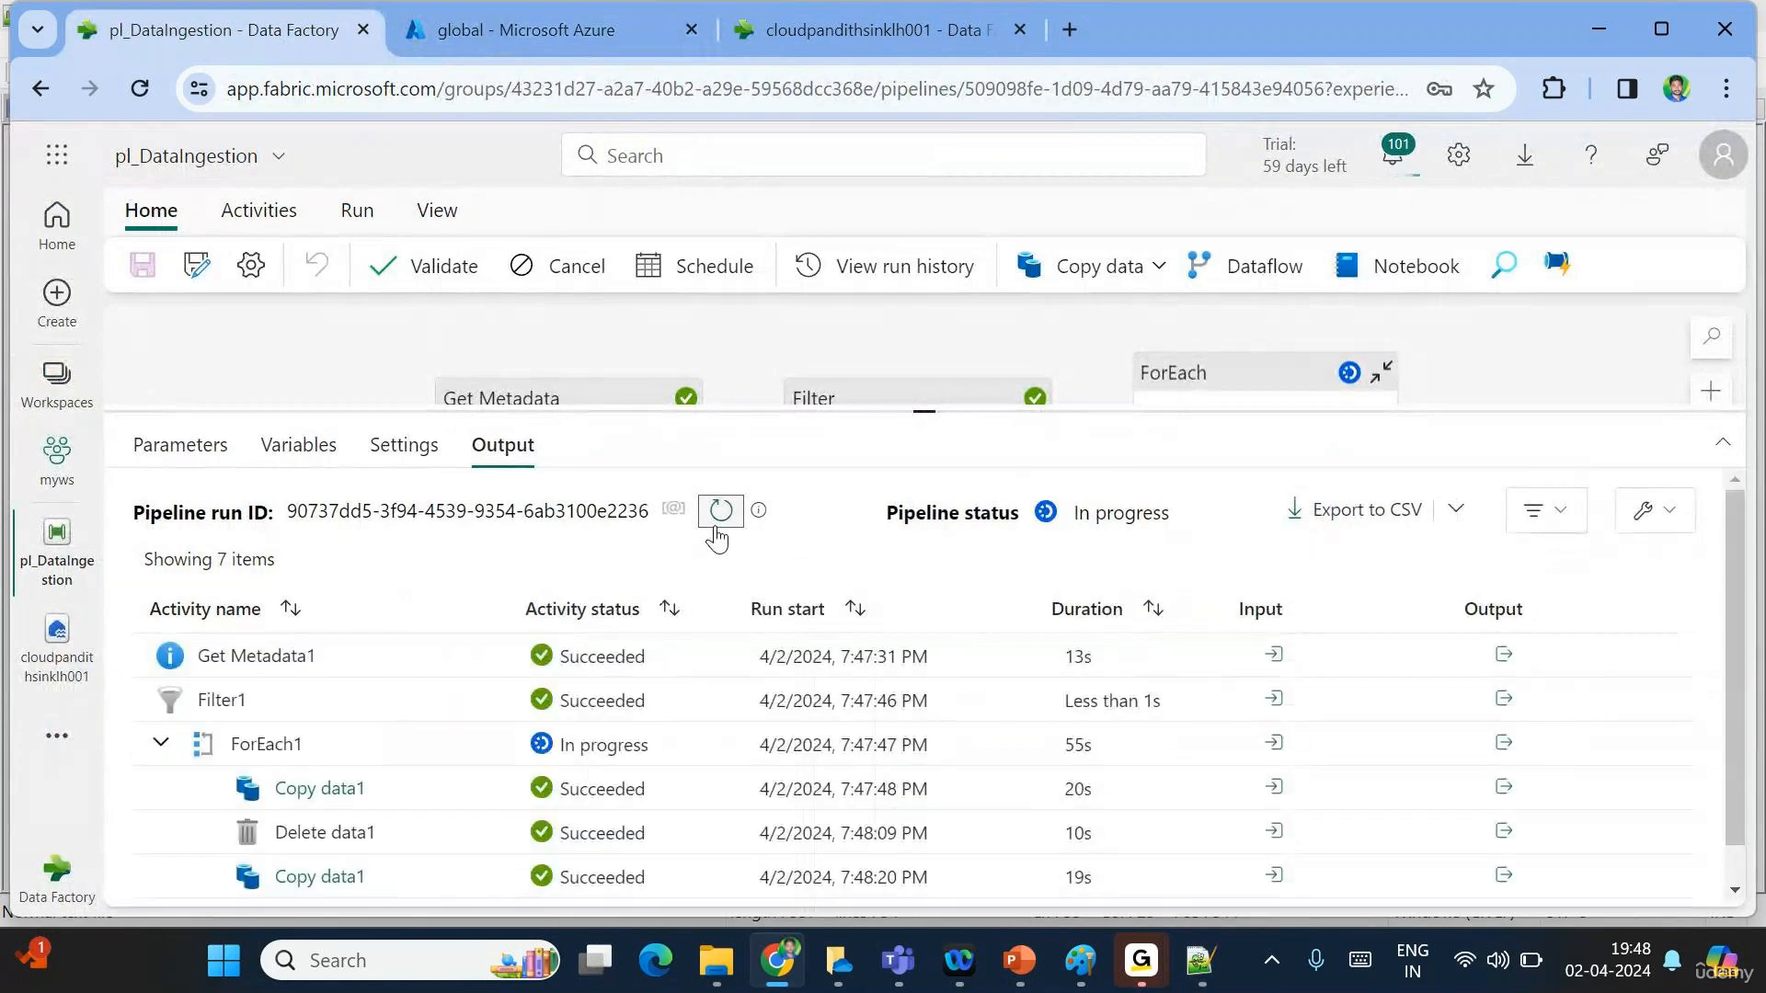
scroll(741, 733, down, 1)
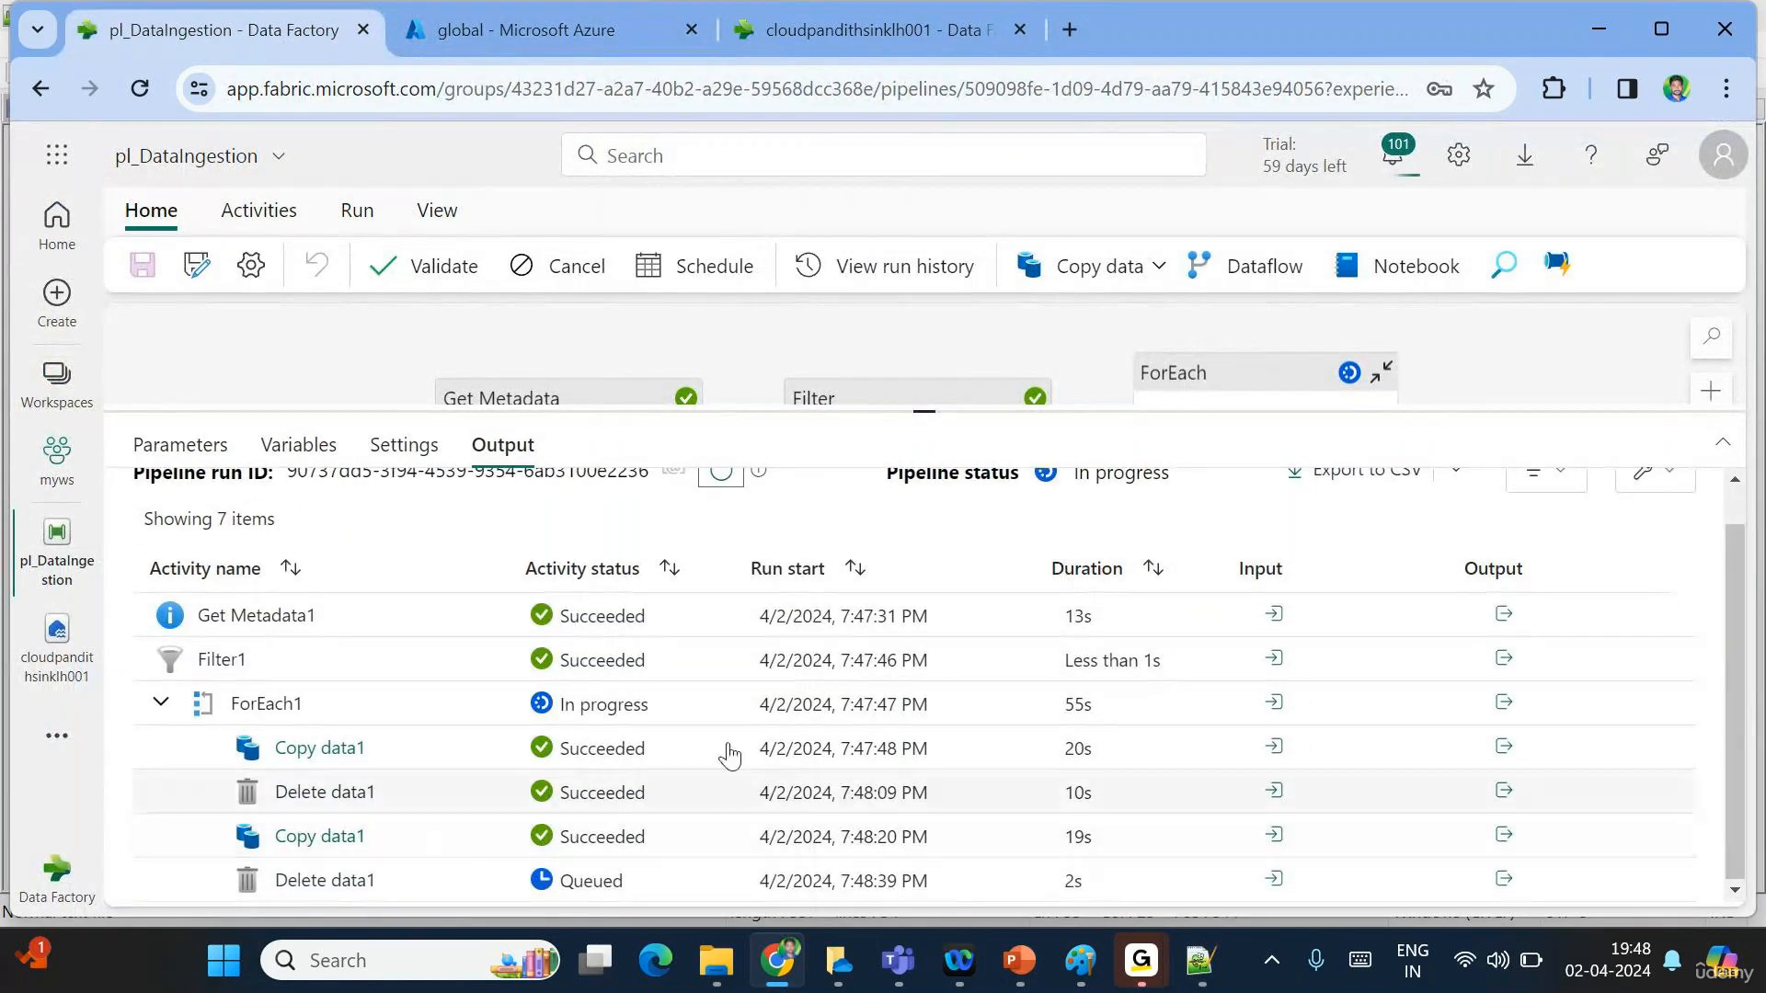
Refresh the lakehouse's global folder to inspect india's files, and compare them with the refreshed source container in Azure.
click(835, 26)
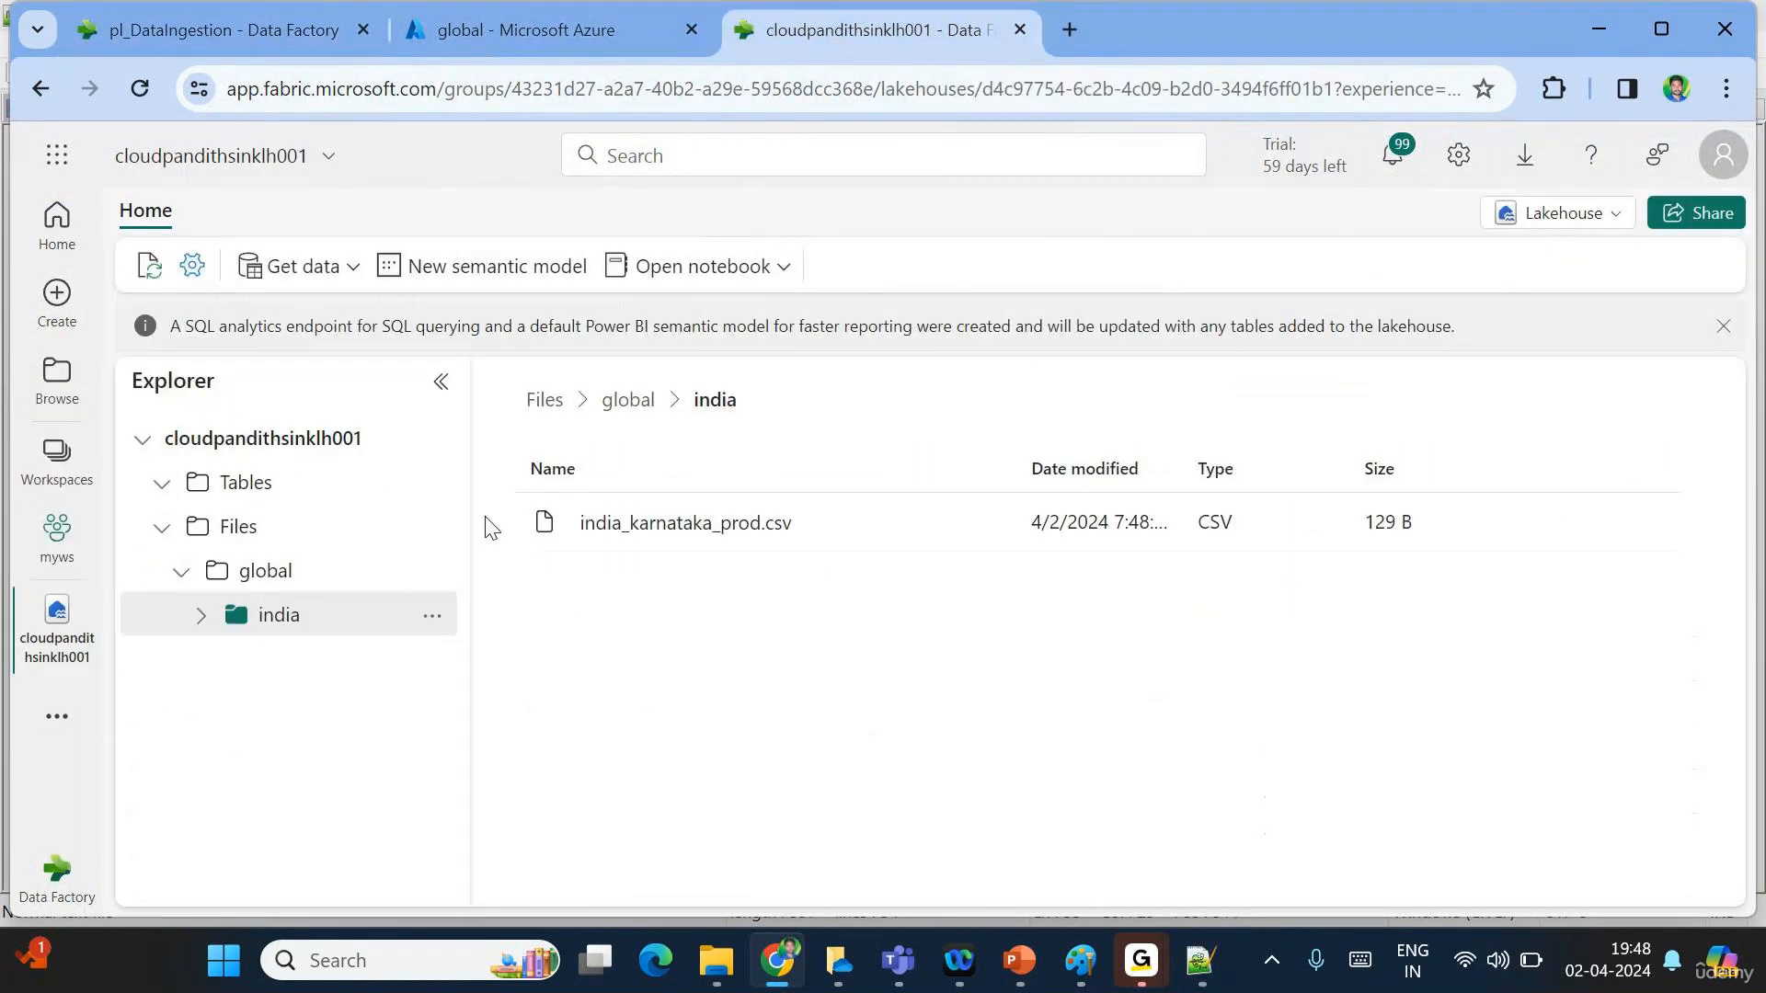
click(431, 572)
click(477, 877)
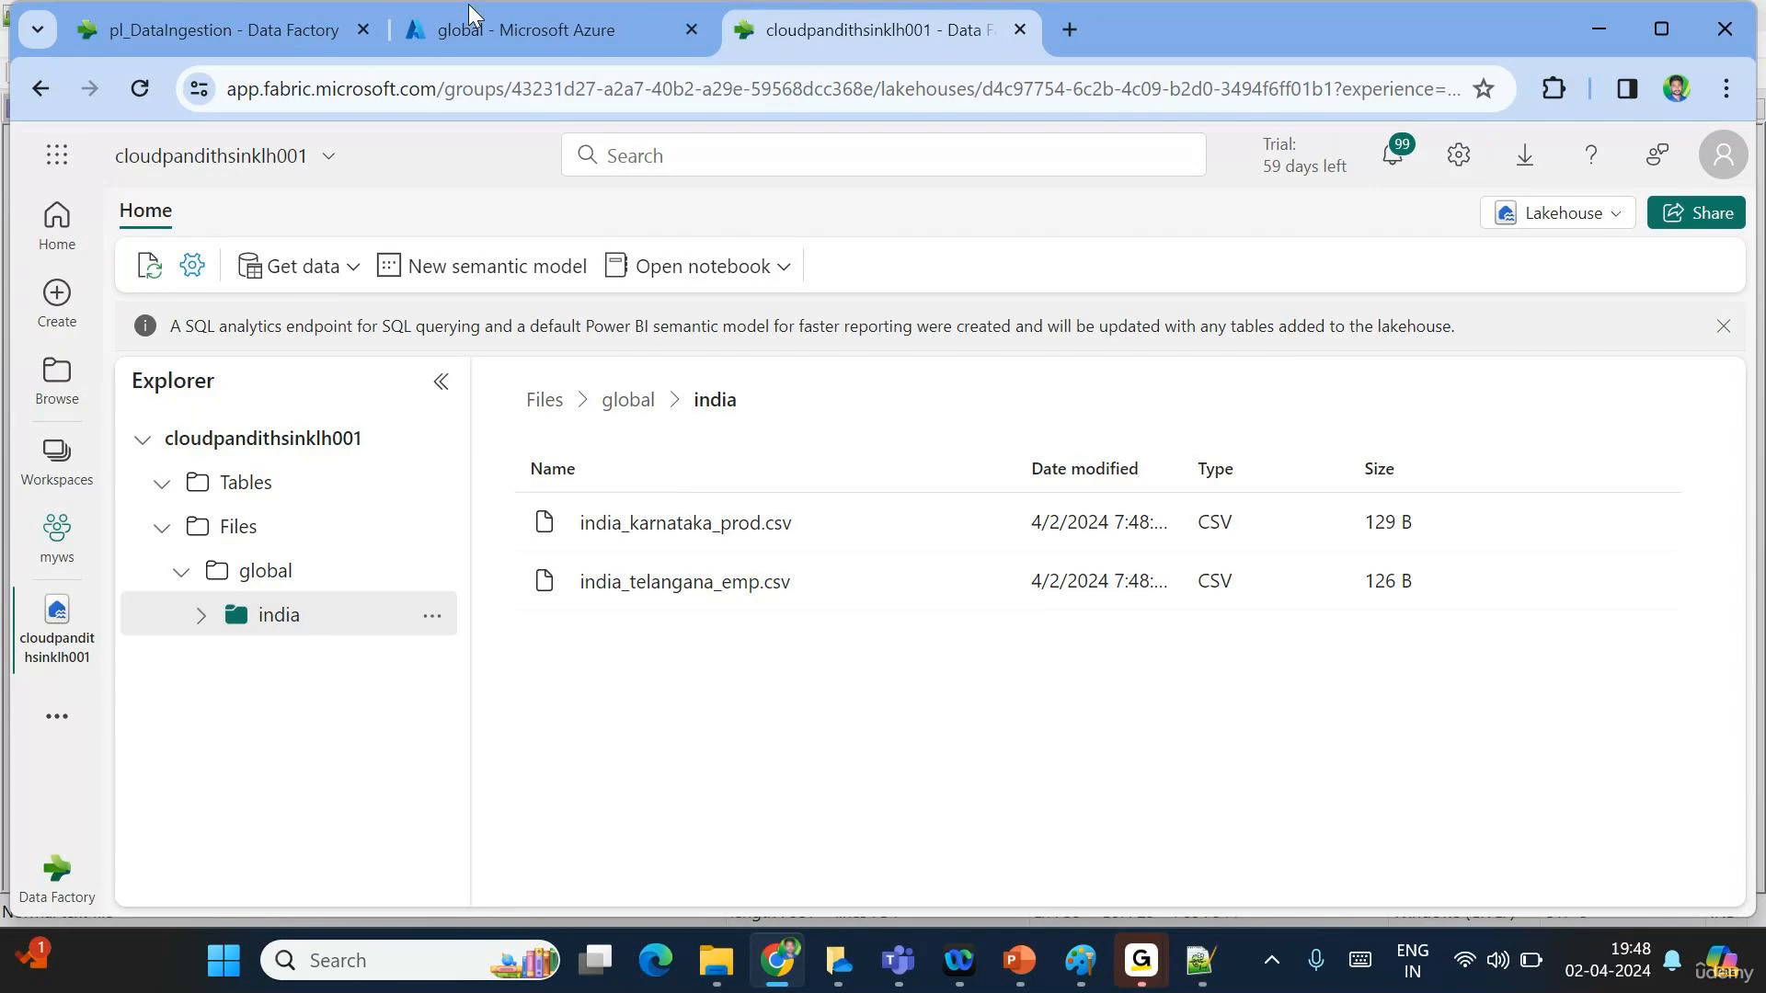
click(500, 42)
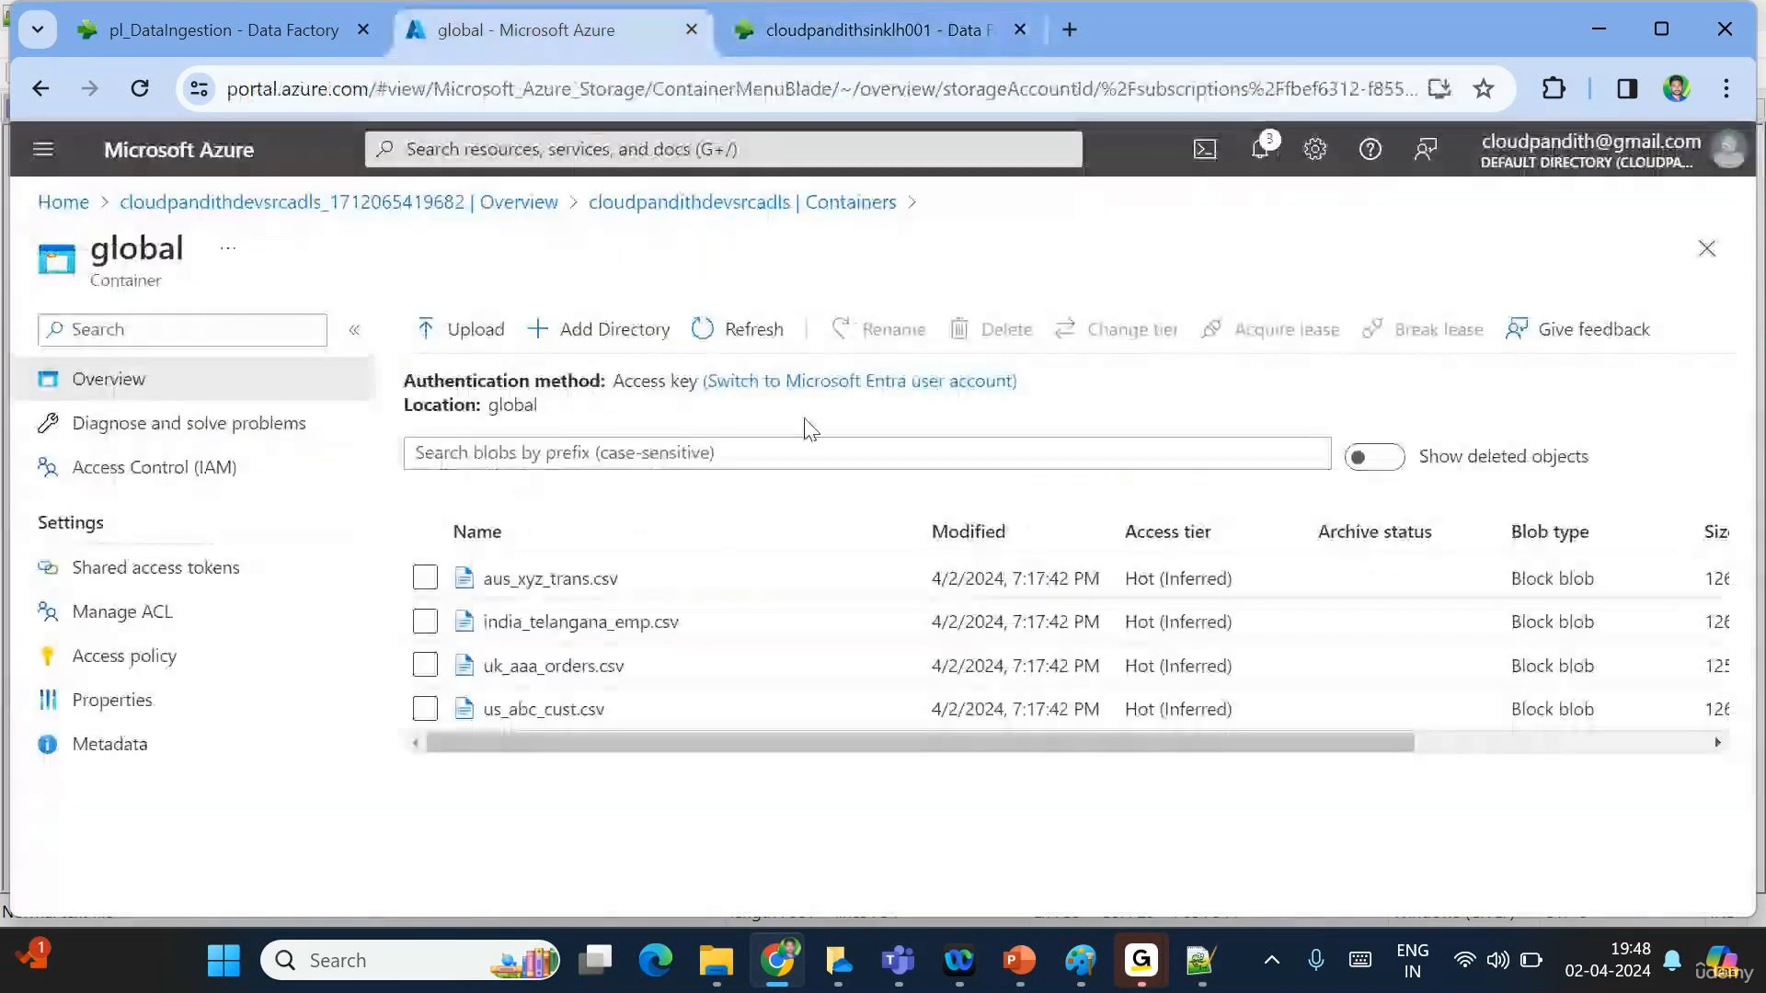
click(750, 348)
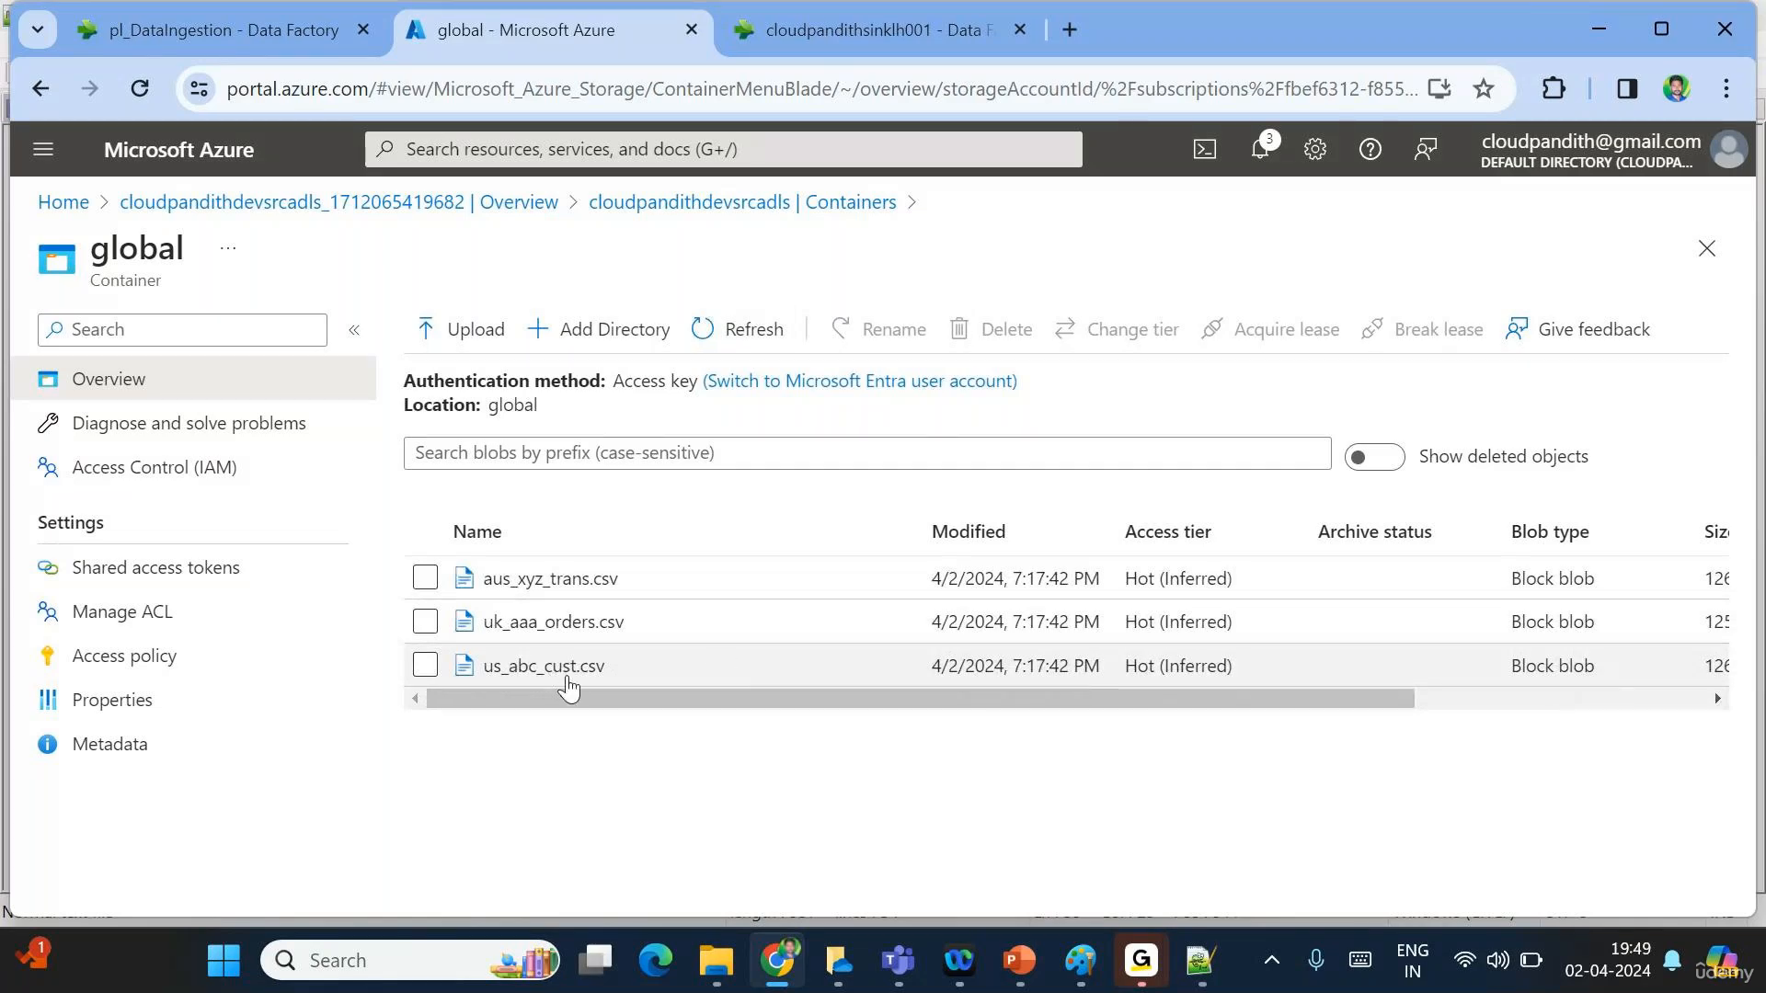
Return to pl_DataIngestion and keep refreshing the activity runs to follow the remaining ForEach copy and delete iterations.
click(250, 51)
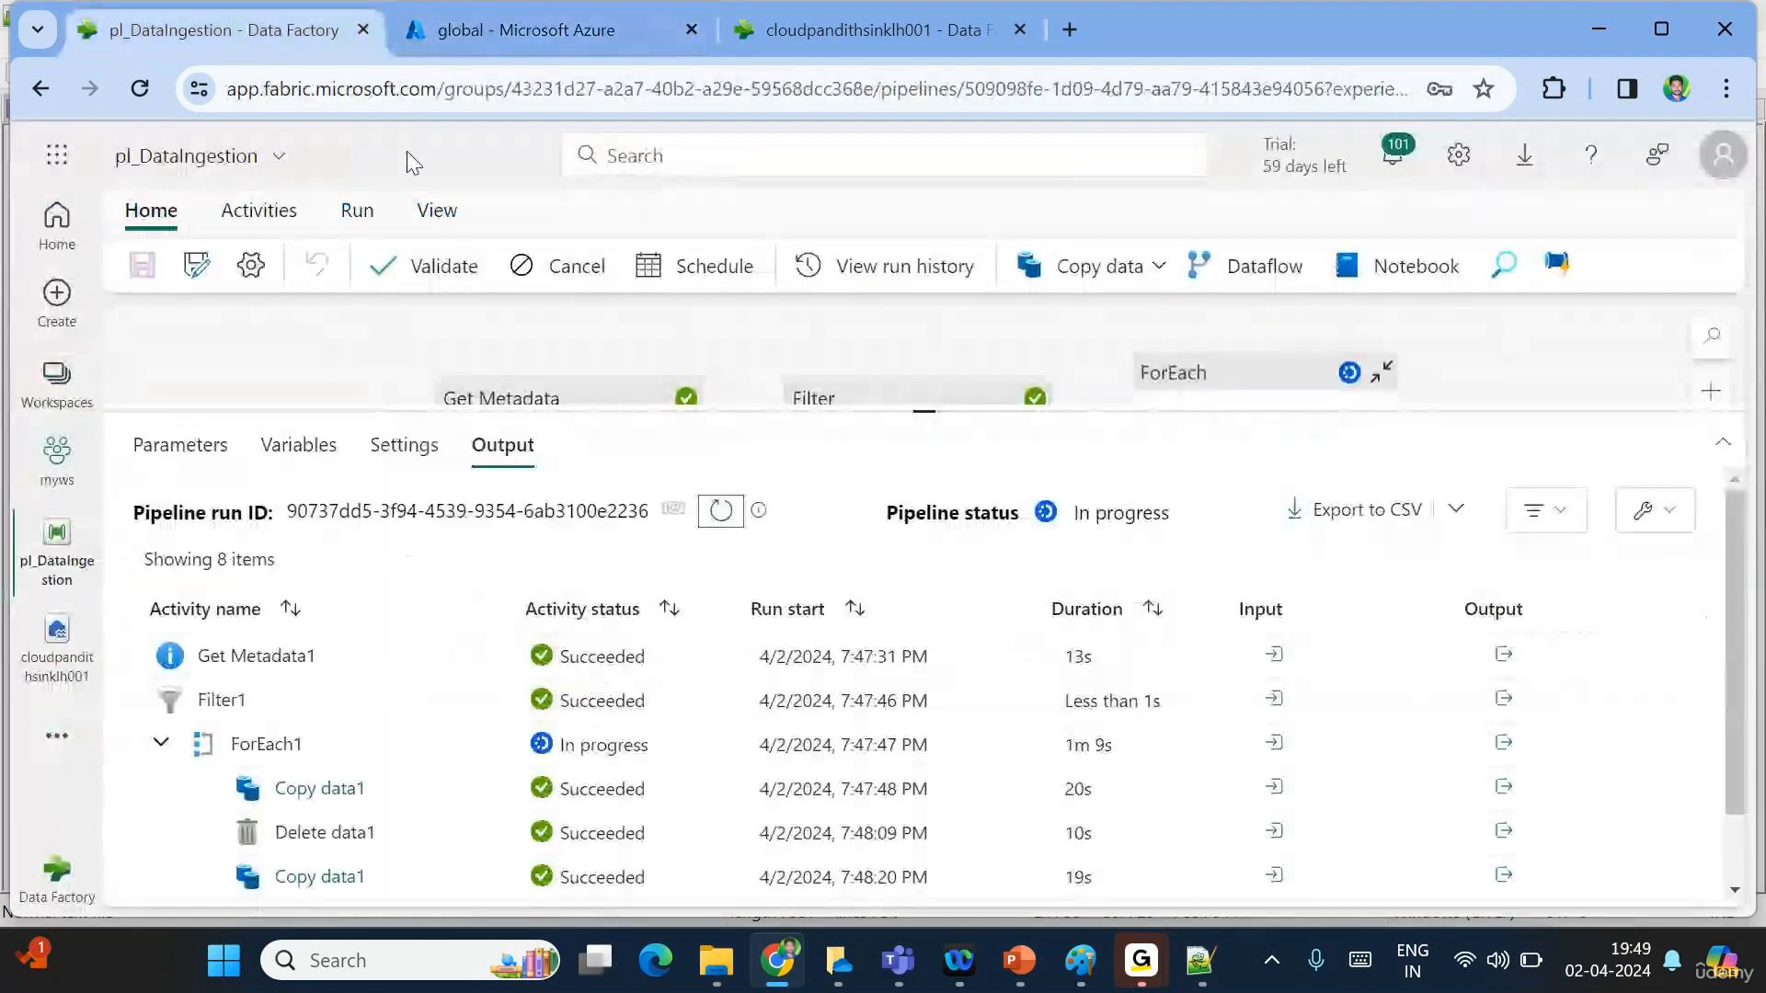
click(722, 512)
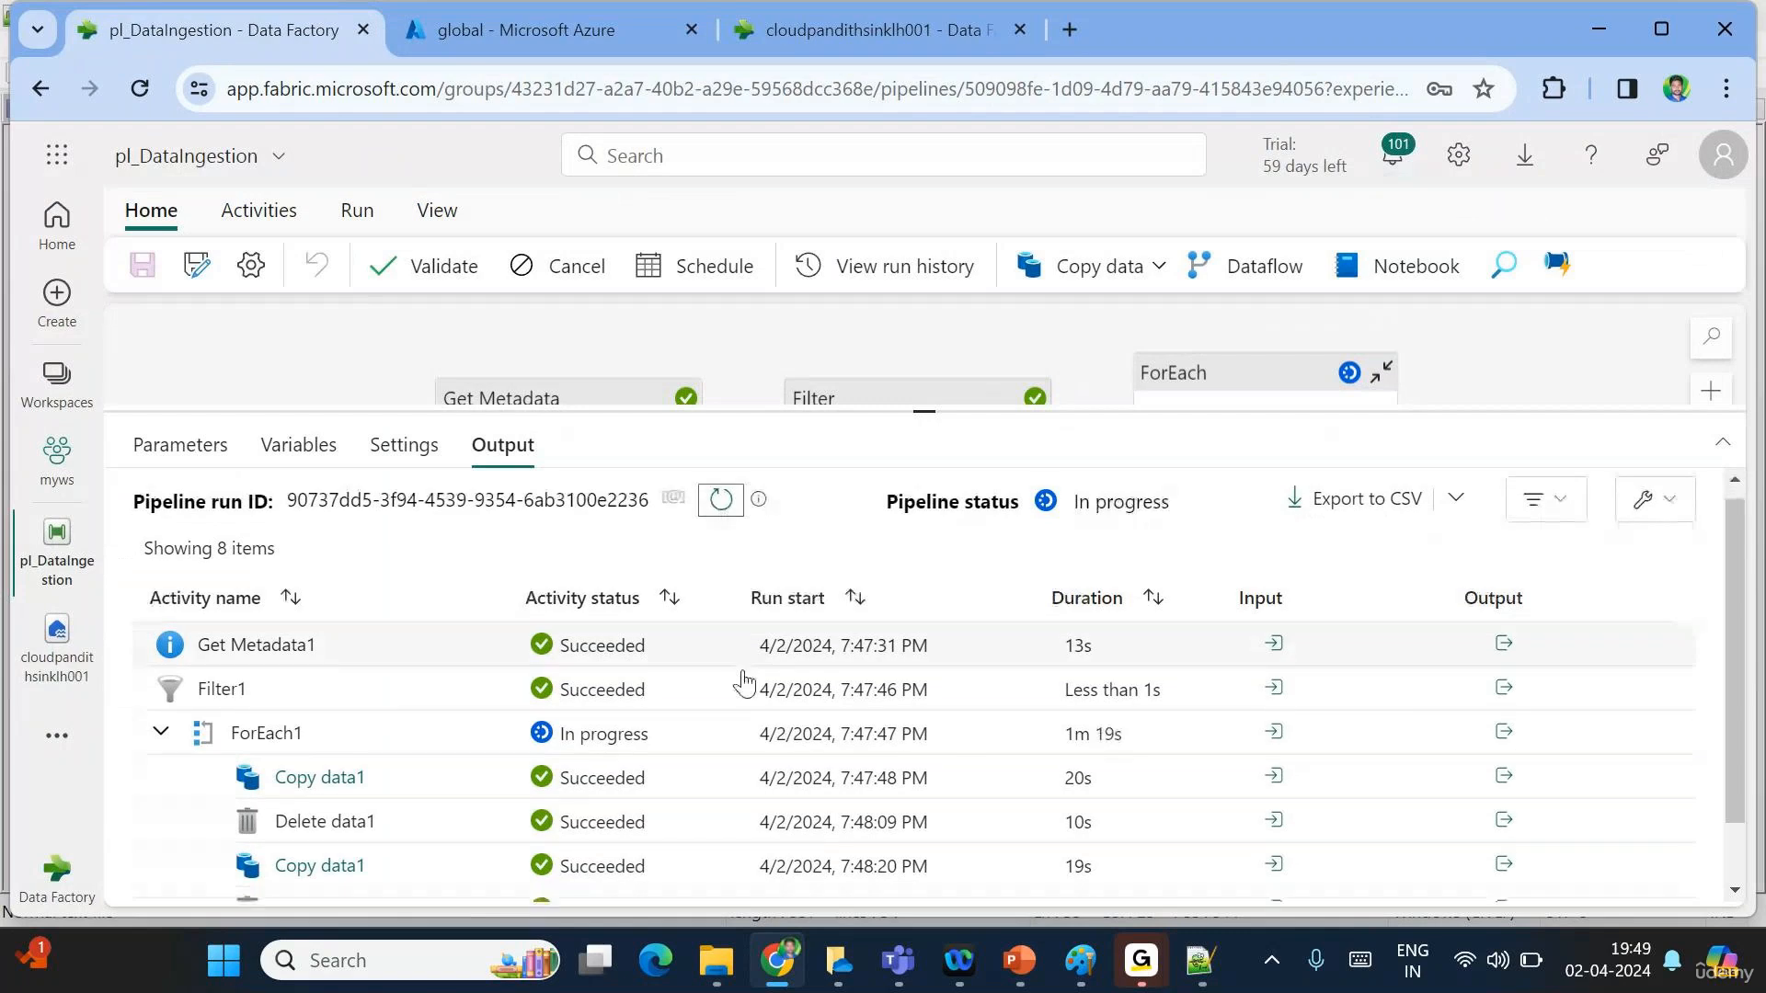
scroll(741, 678, down, 2)
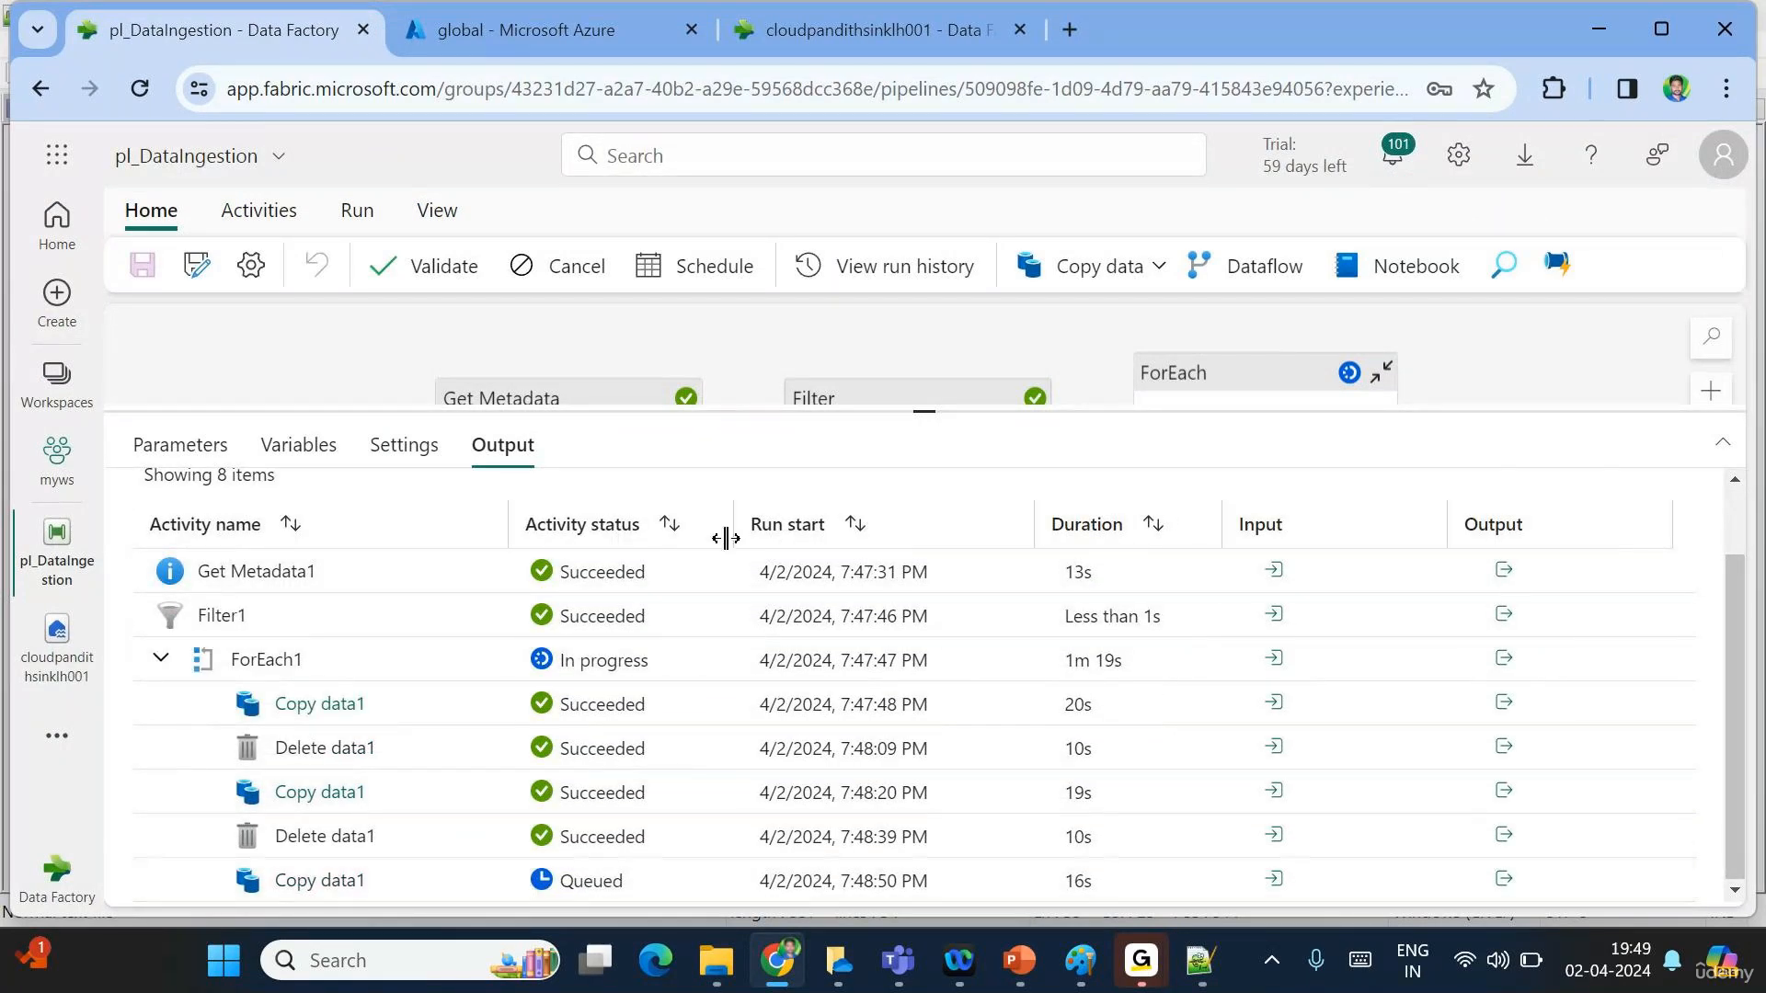
scroll(720, 552, up, 2)
click(720, 503)
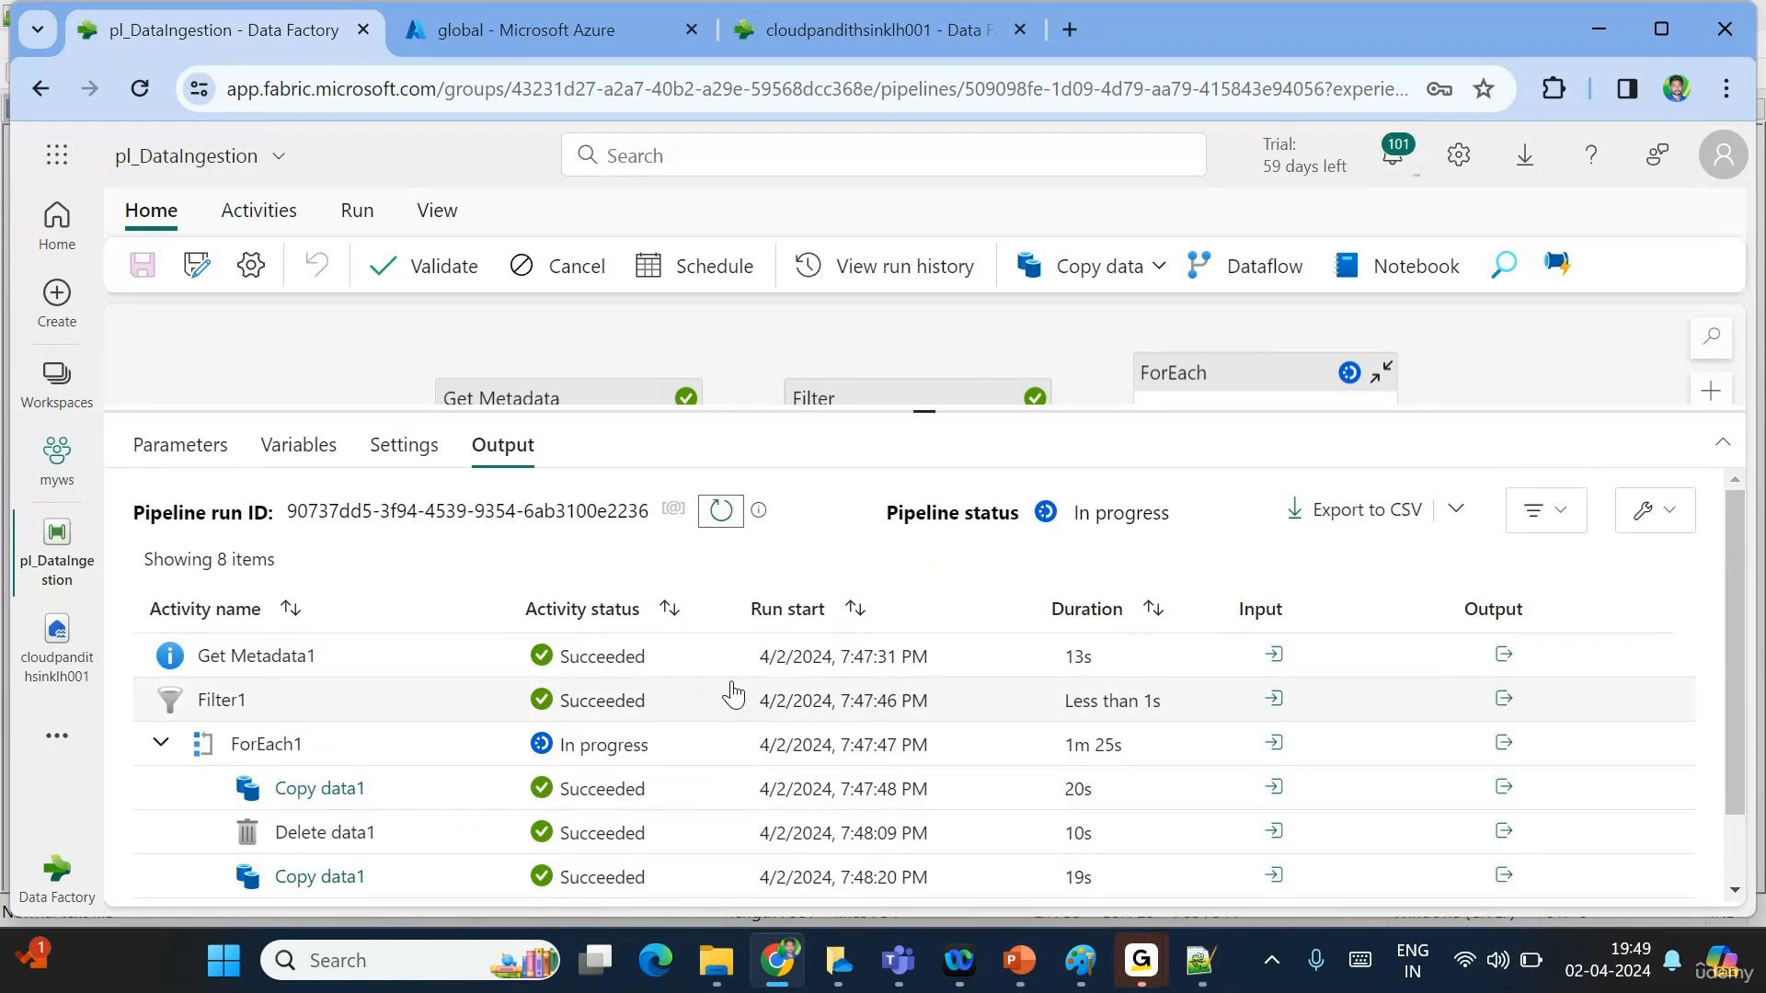
scroll(733, 692, down, 1)
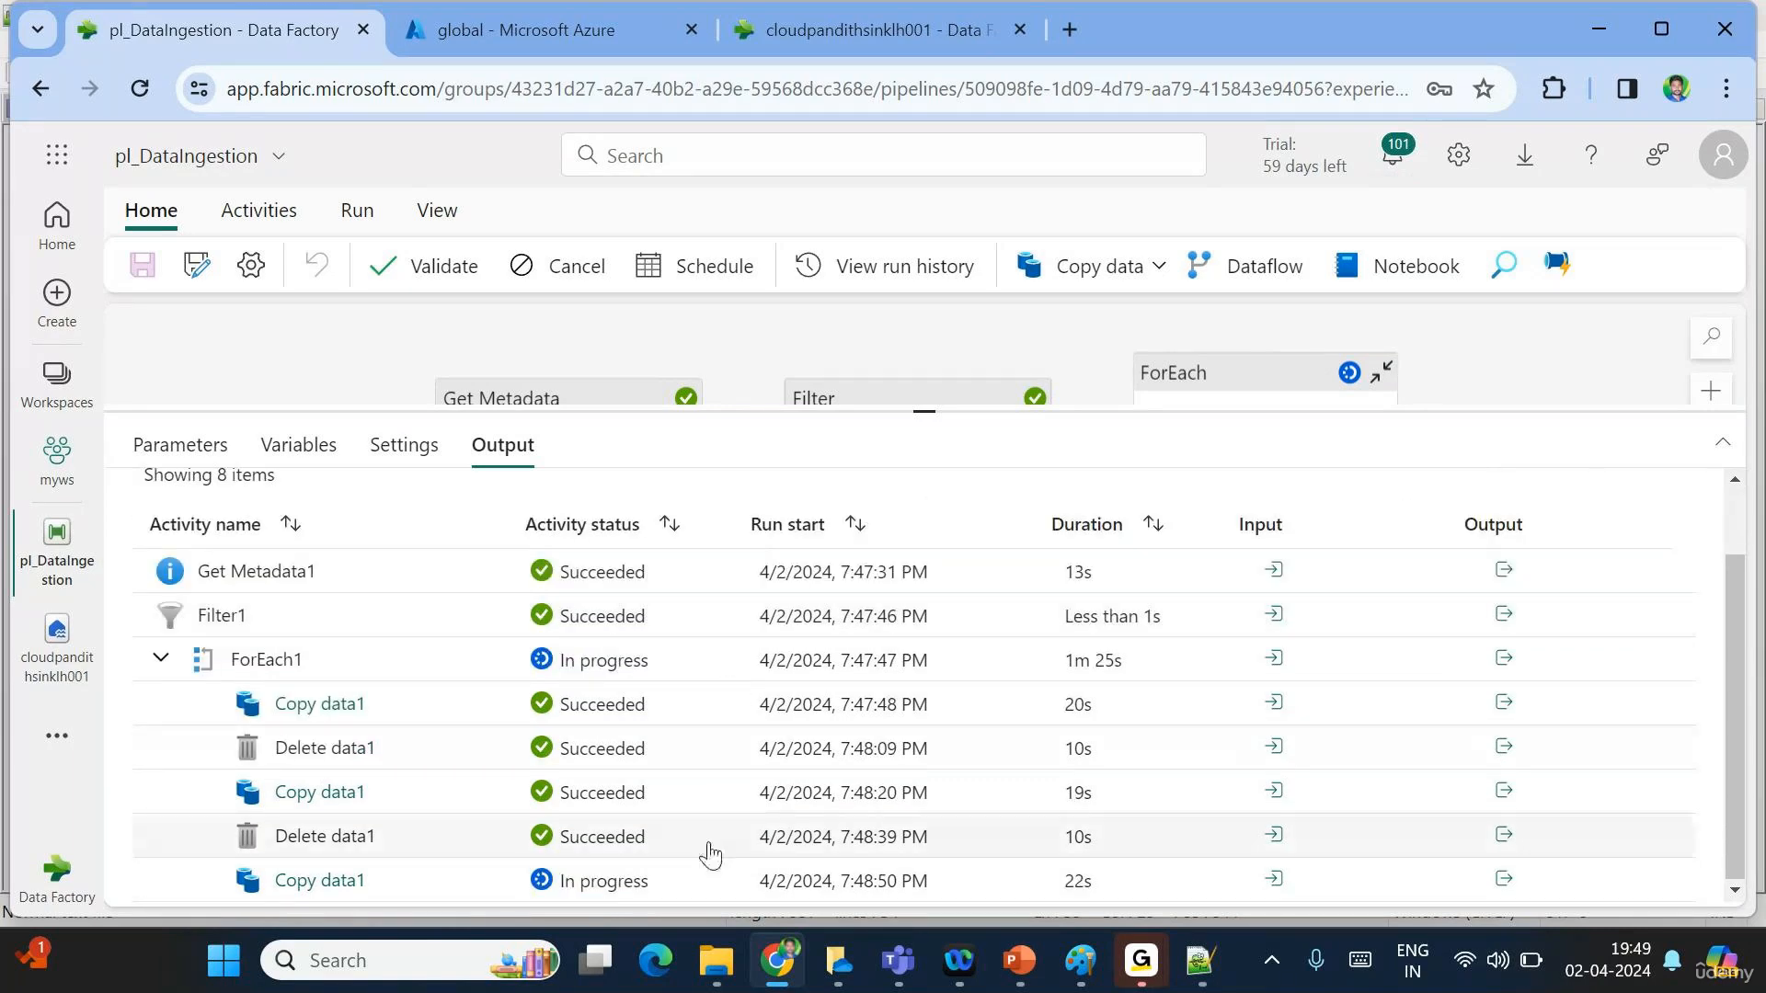
scroll(721, 552, up, 2)
click(720, 511)
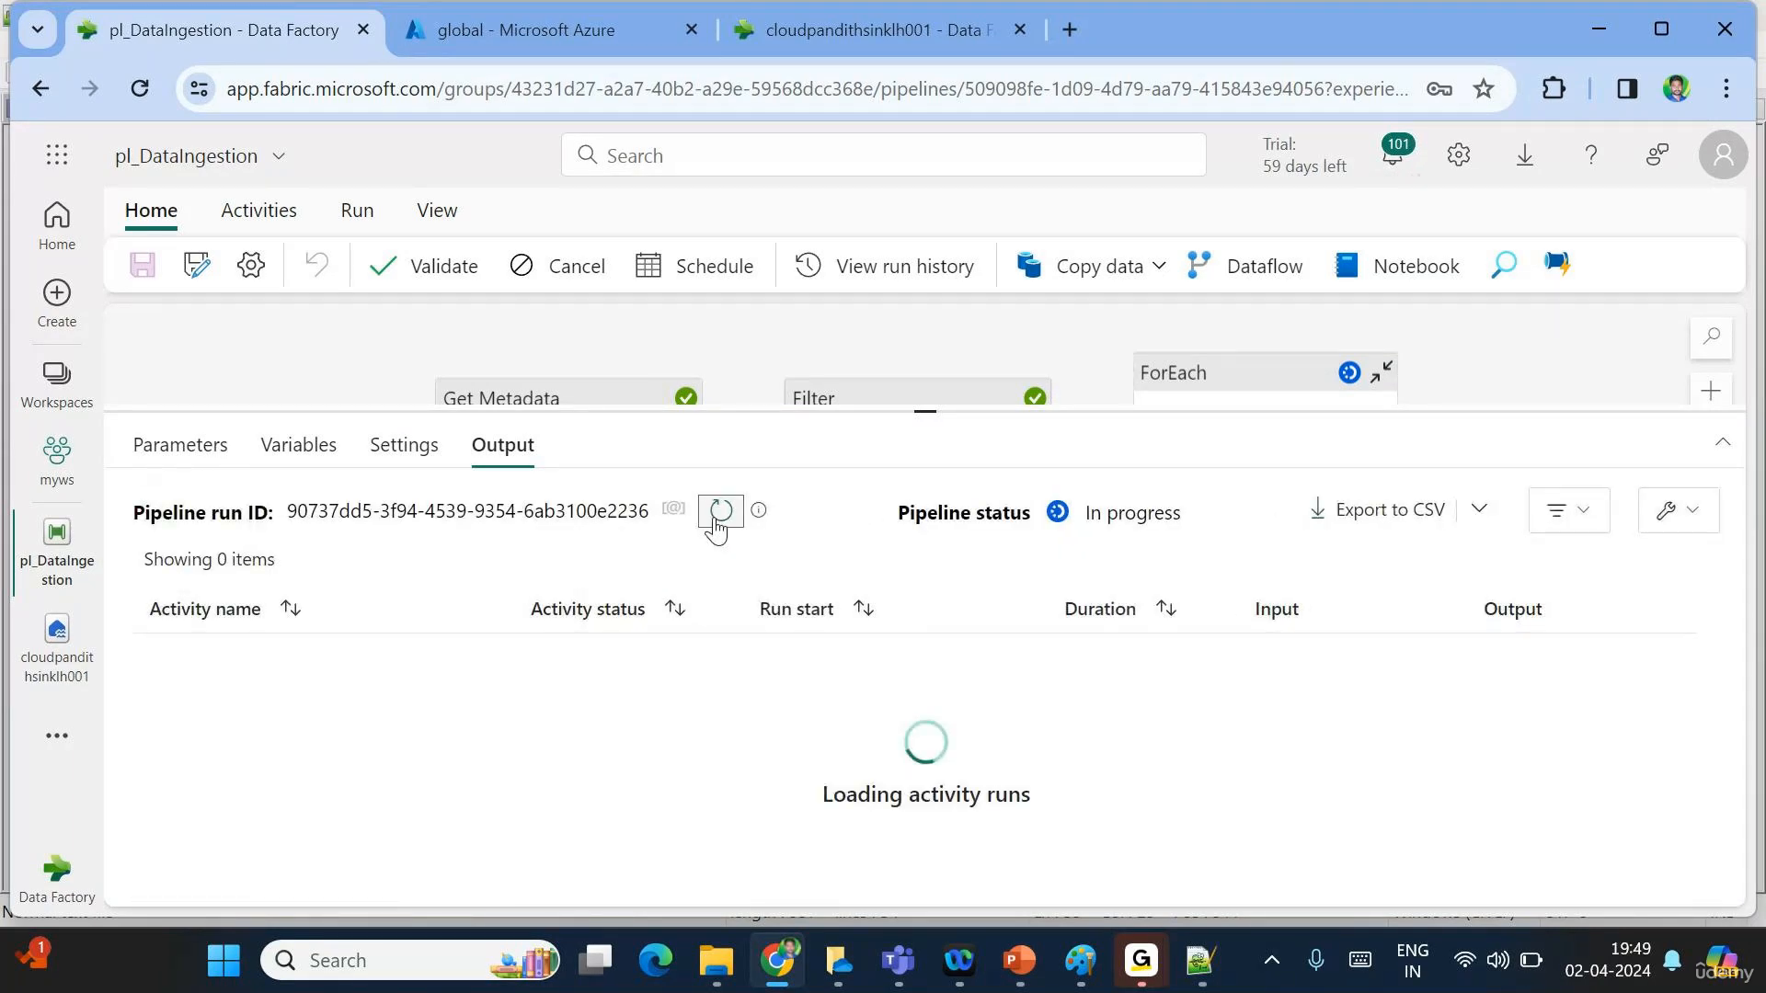
scroll(769, 690, down, 2)
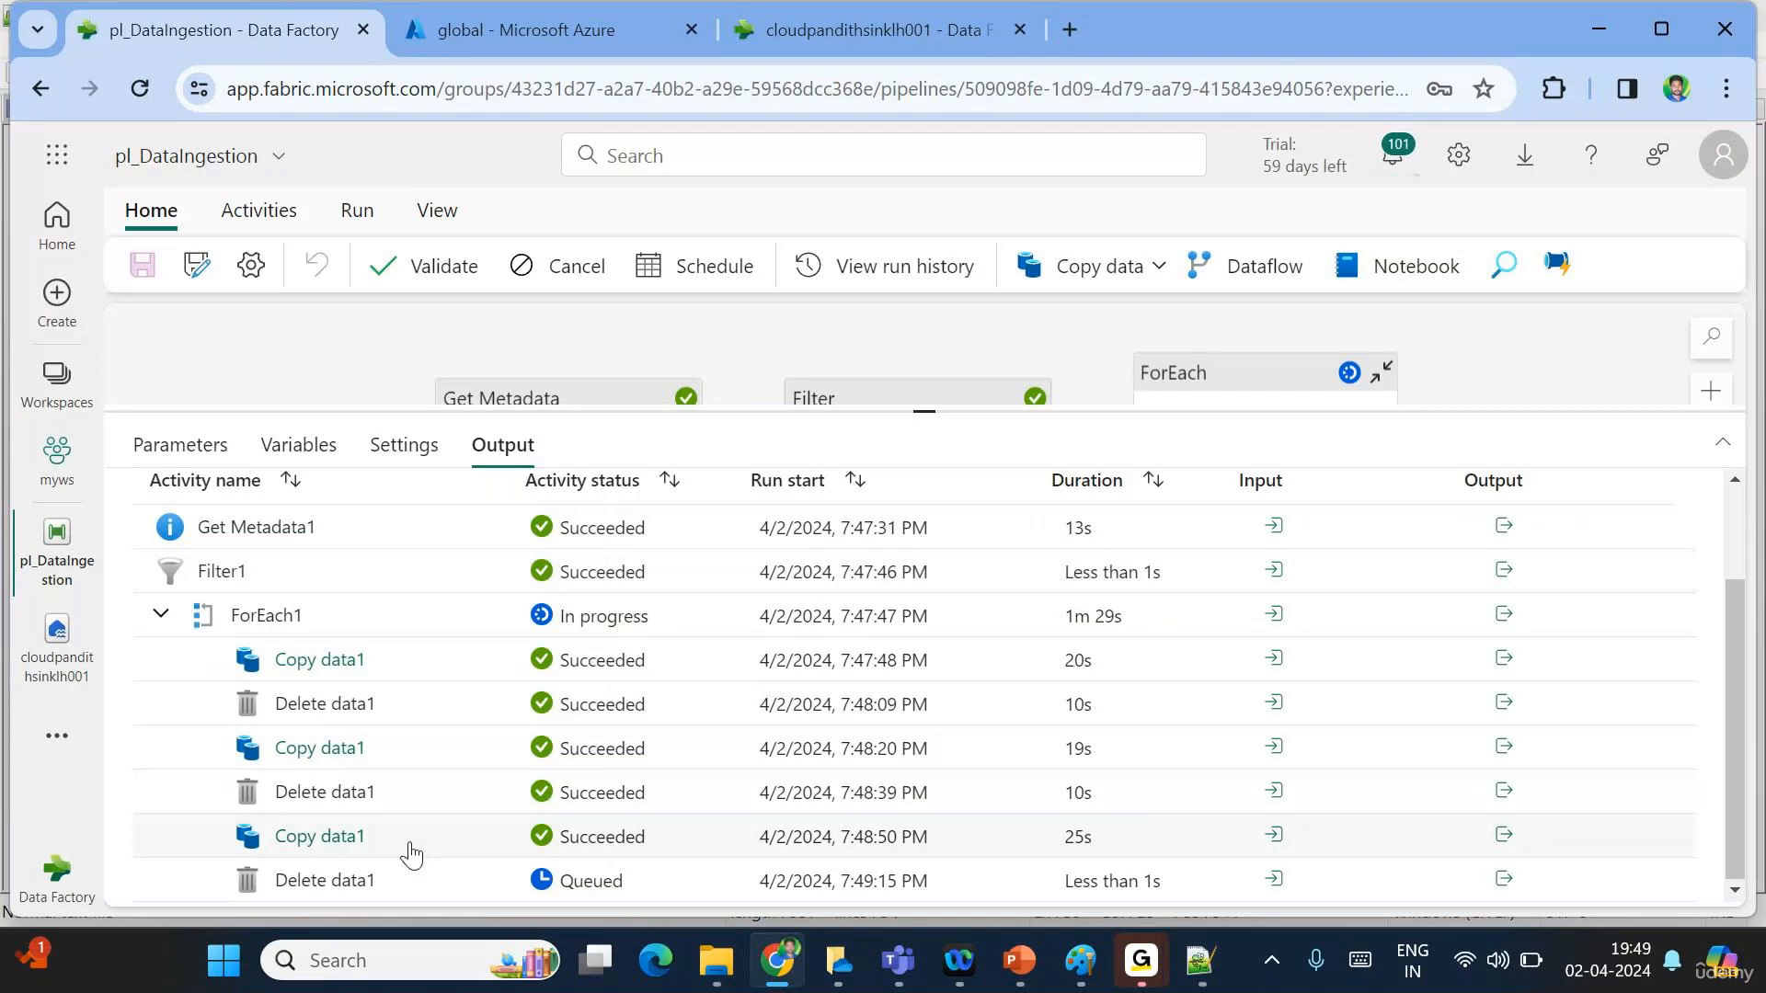
Refresh the global folder in the cloudpandithsinklh001 lakehouse and inspect the contents of its us folder.
click(837, 29)
click(433, 571)
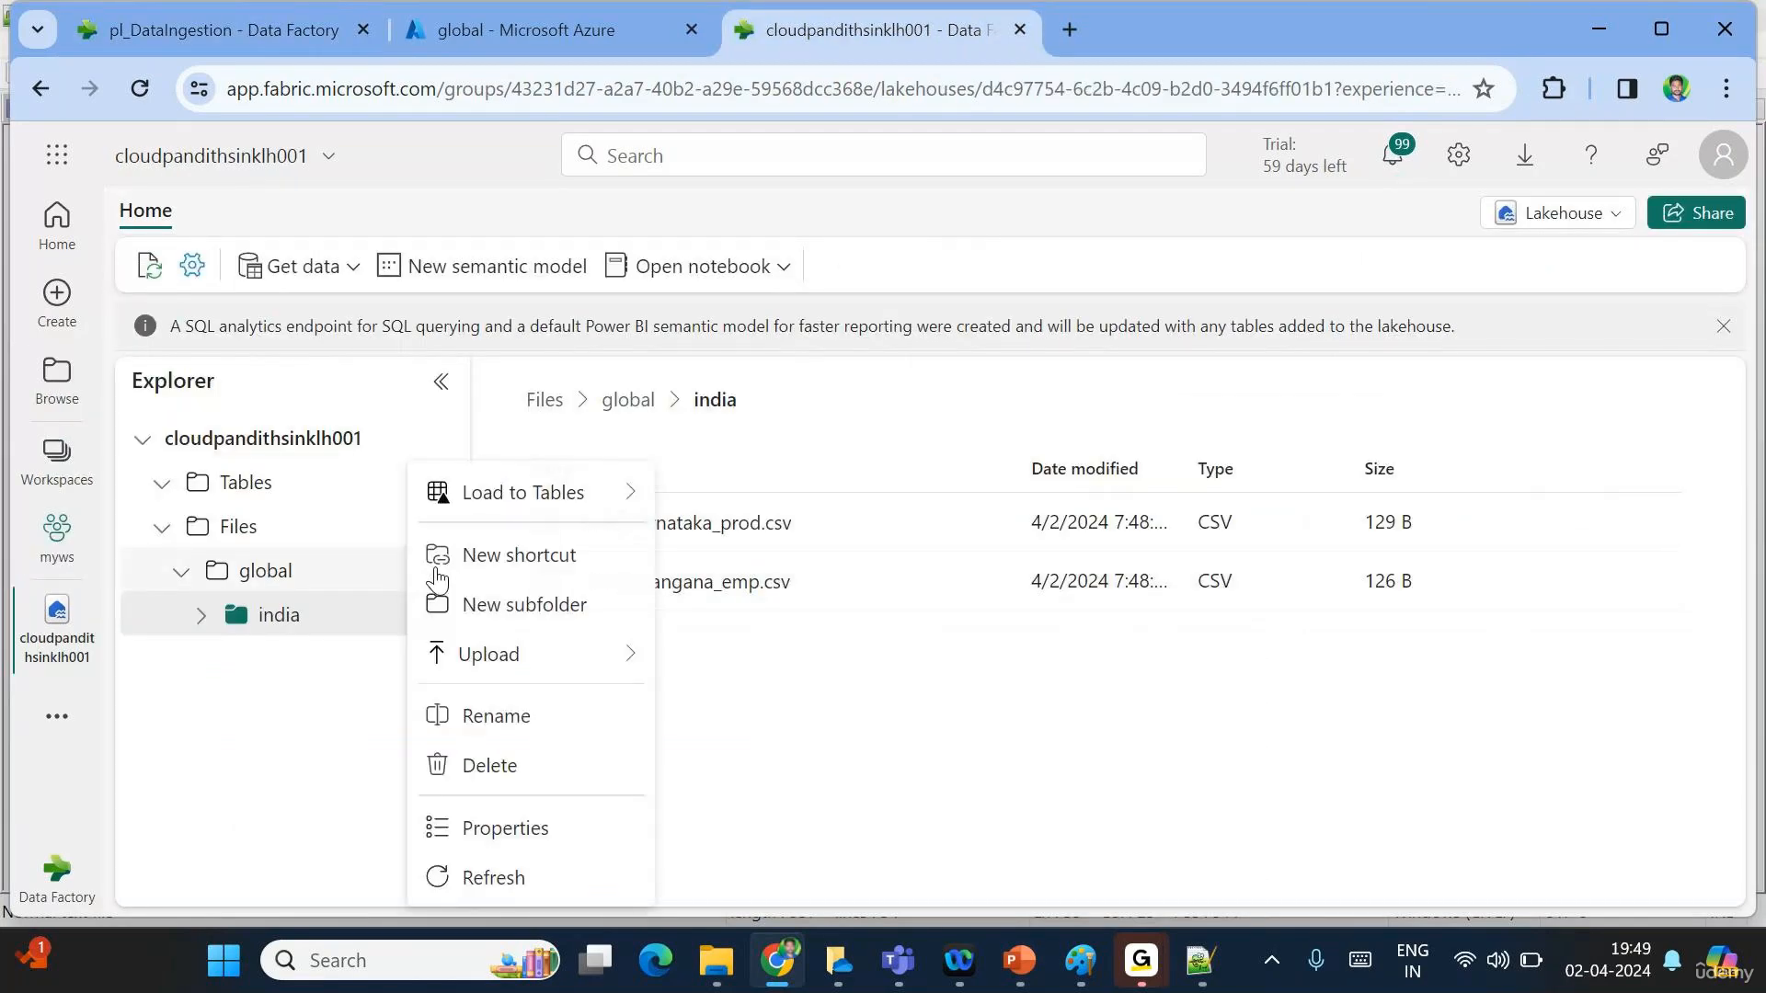
click(487, 892)
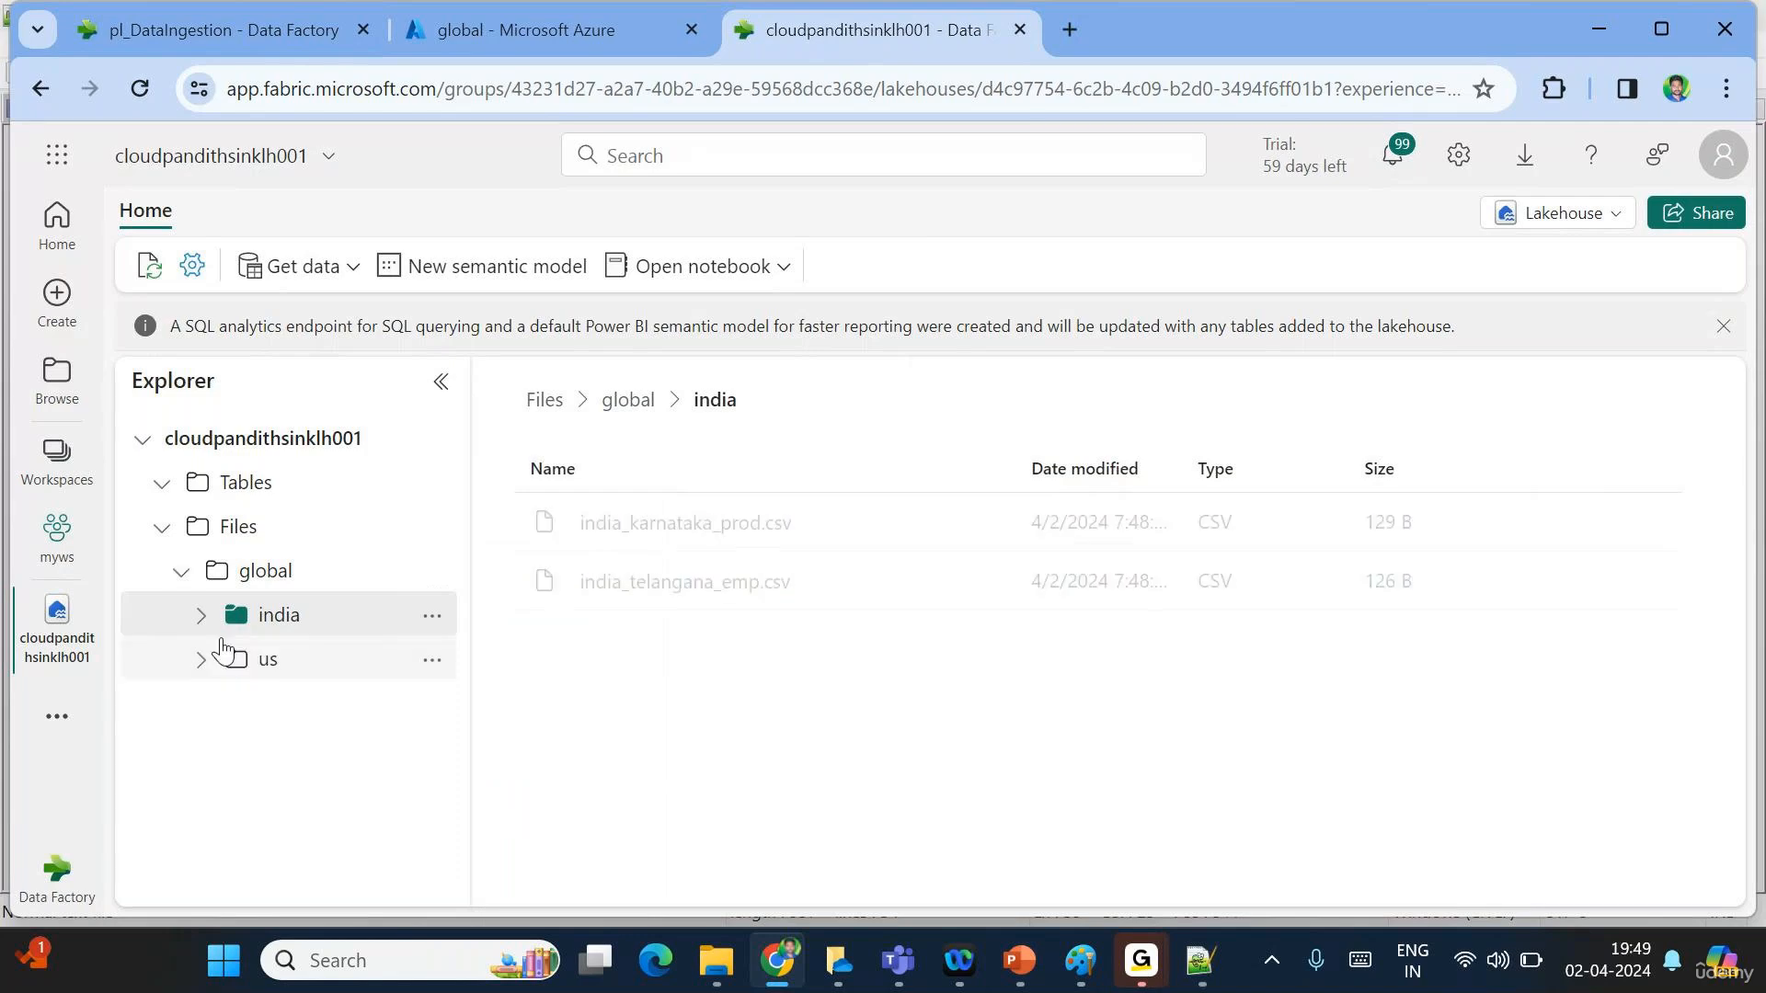
click(251, 667)
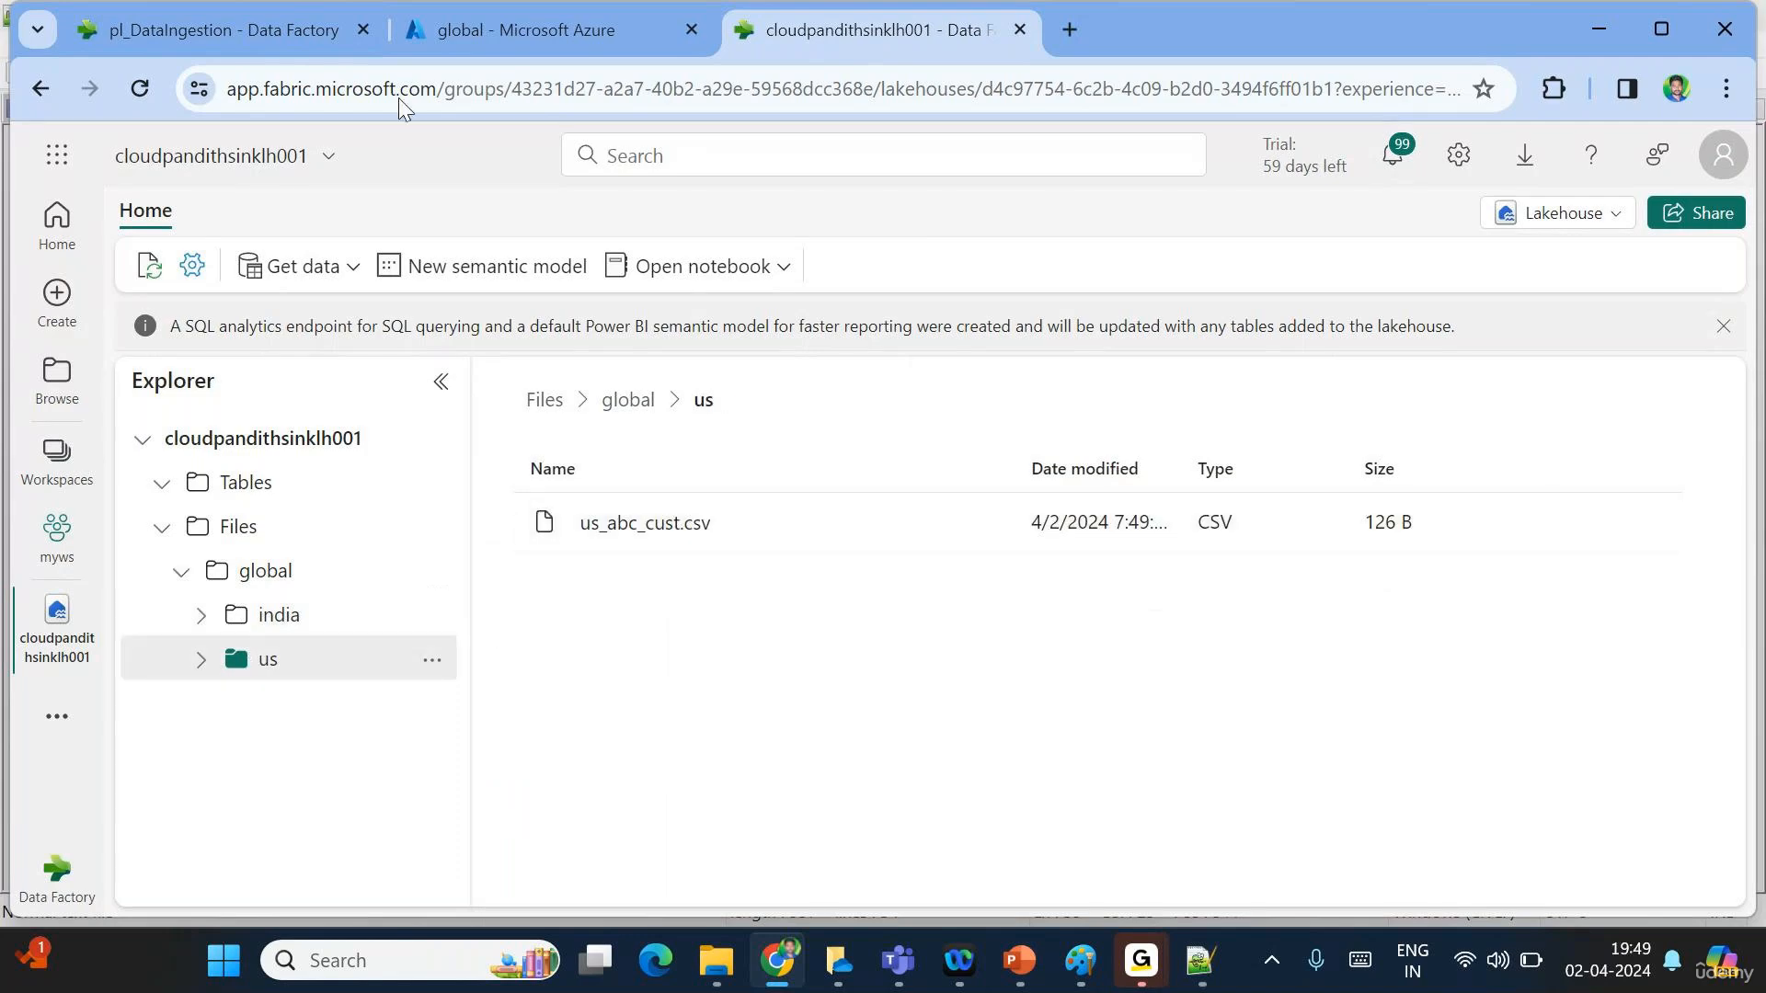
Refresh the Azure global container and check its remaining source files against the pl_DataIngestion run status.
click(223, 28)
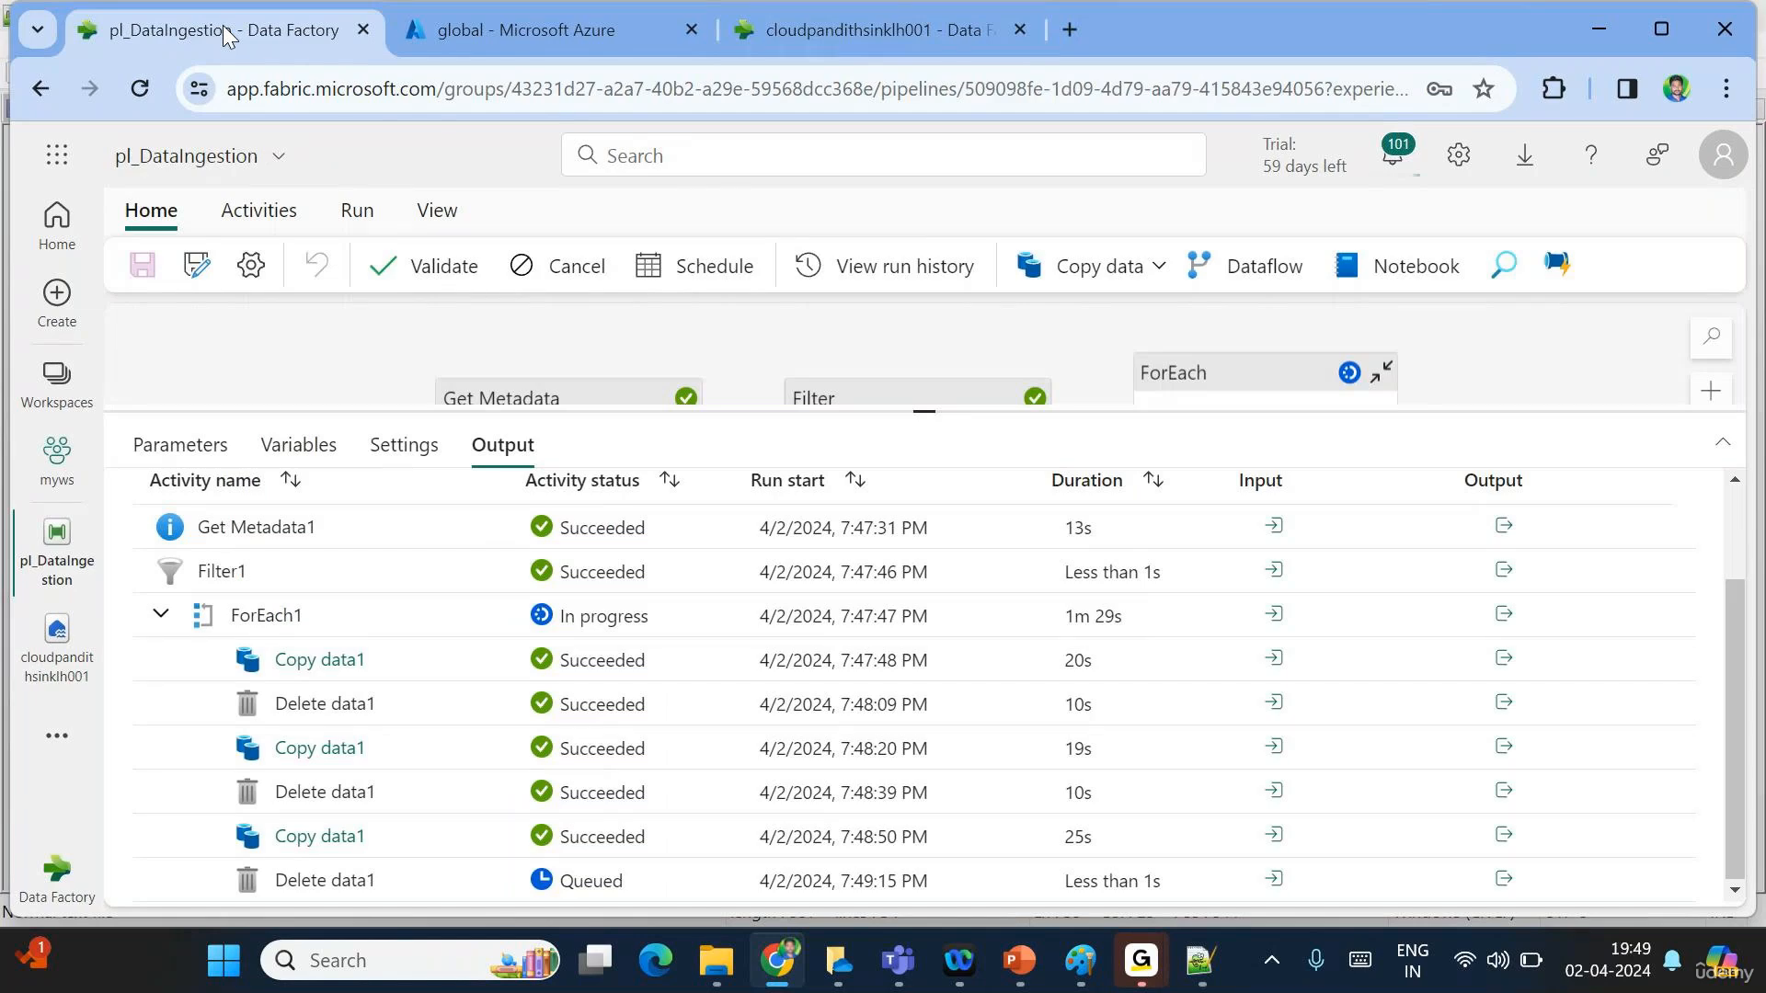
click(524, 19)
click(735, 331)
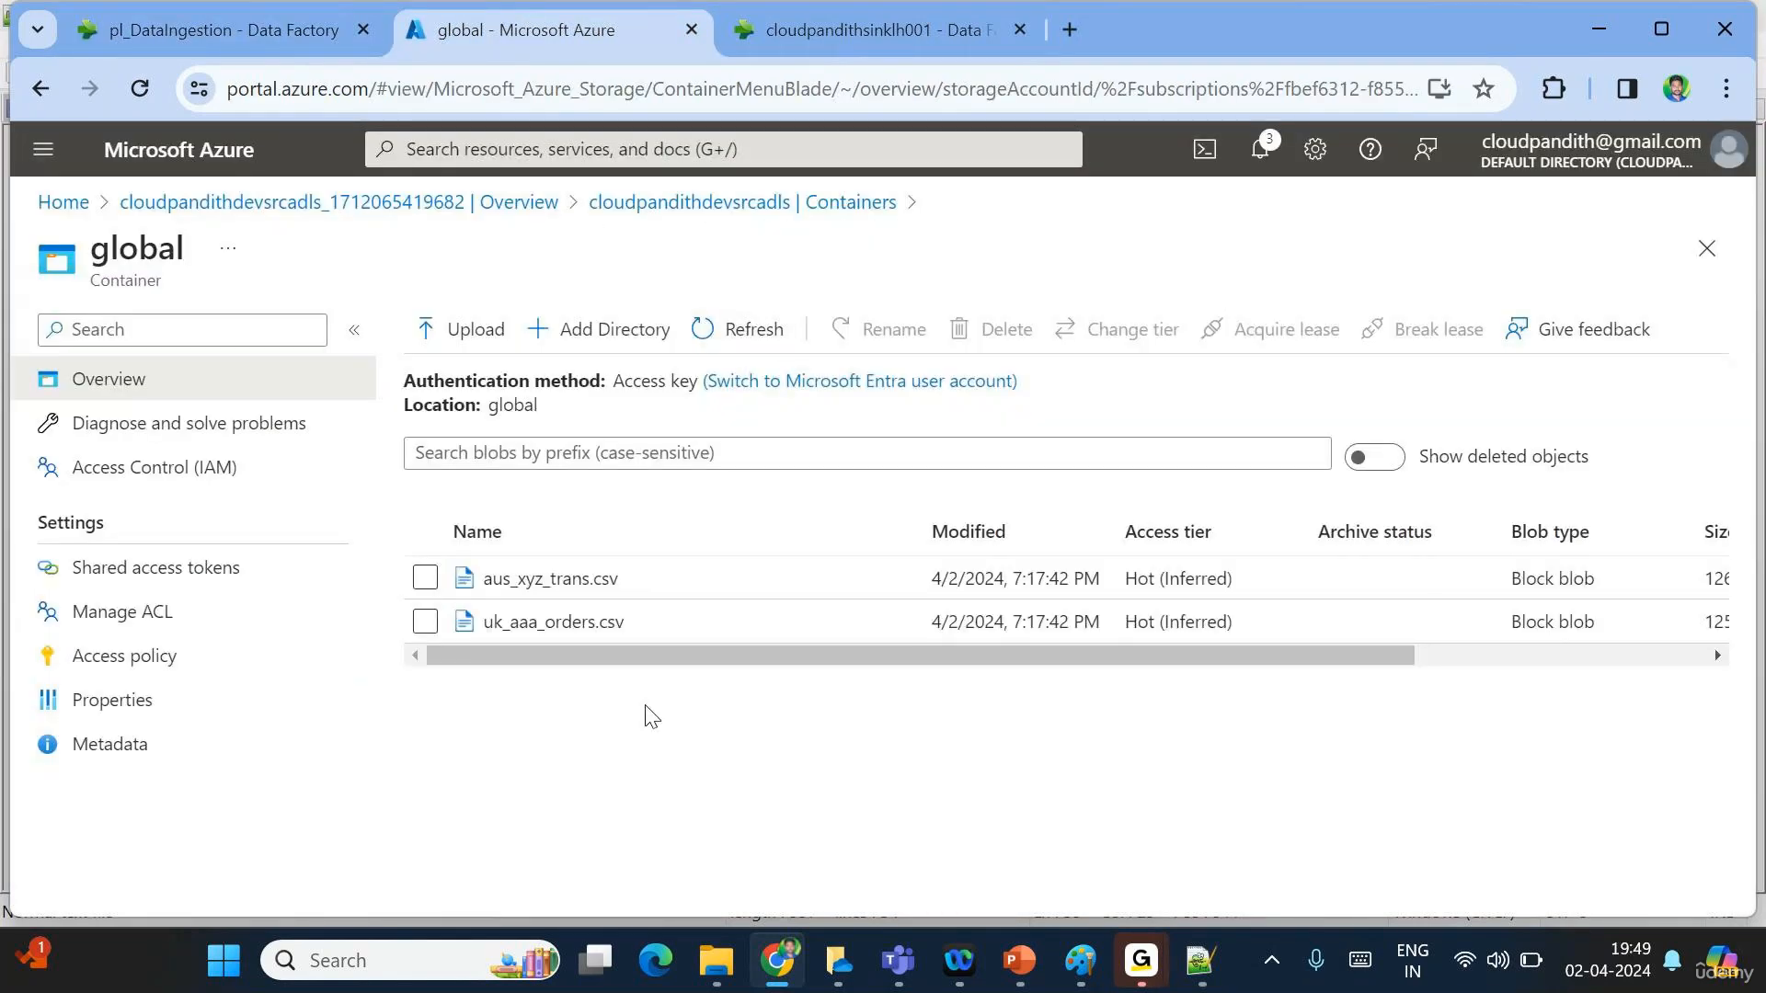
click(218, 35)
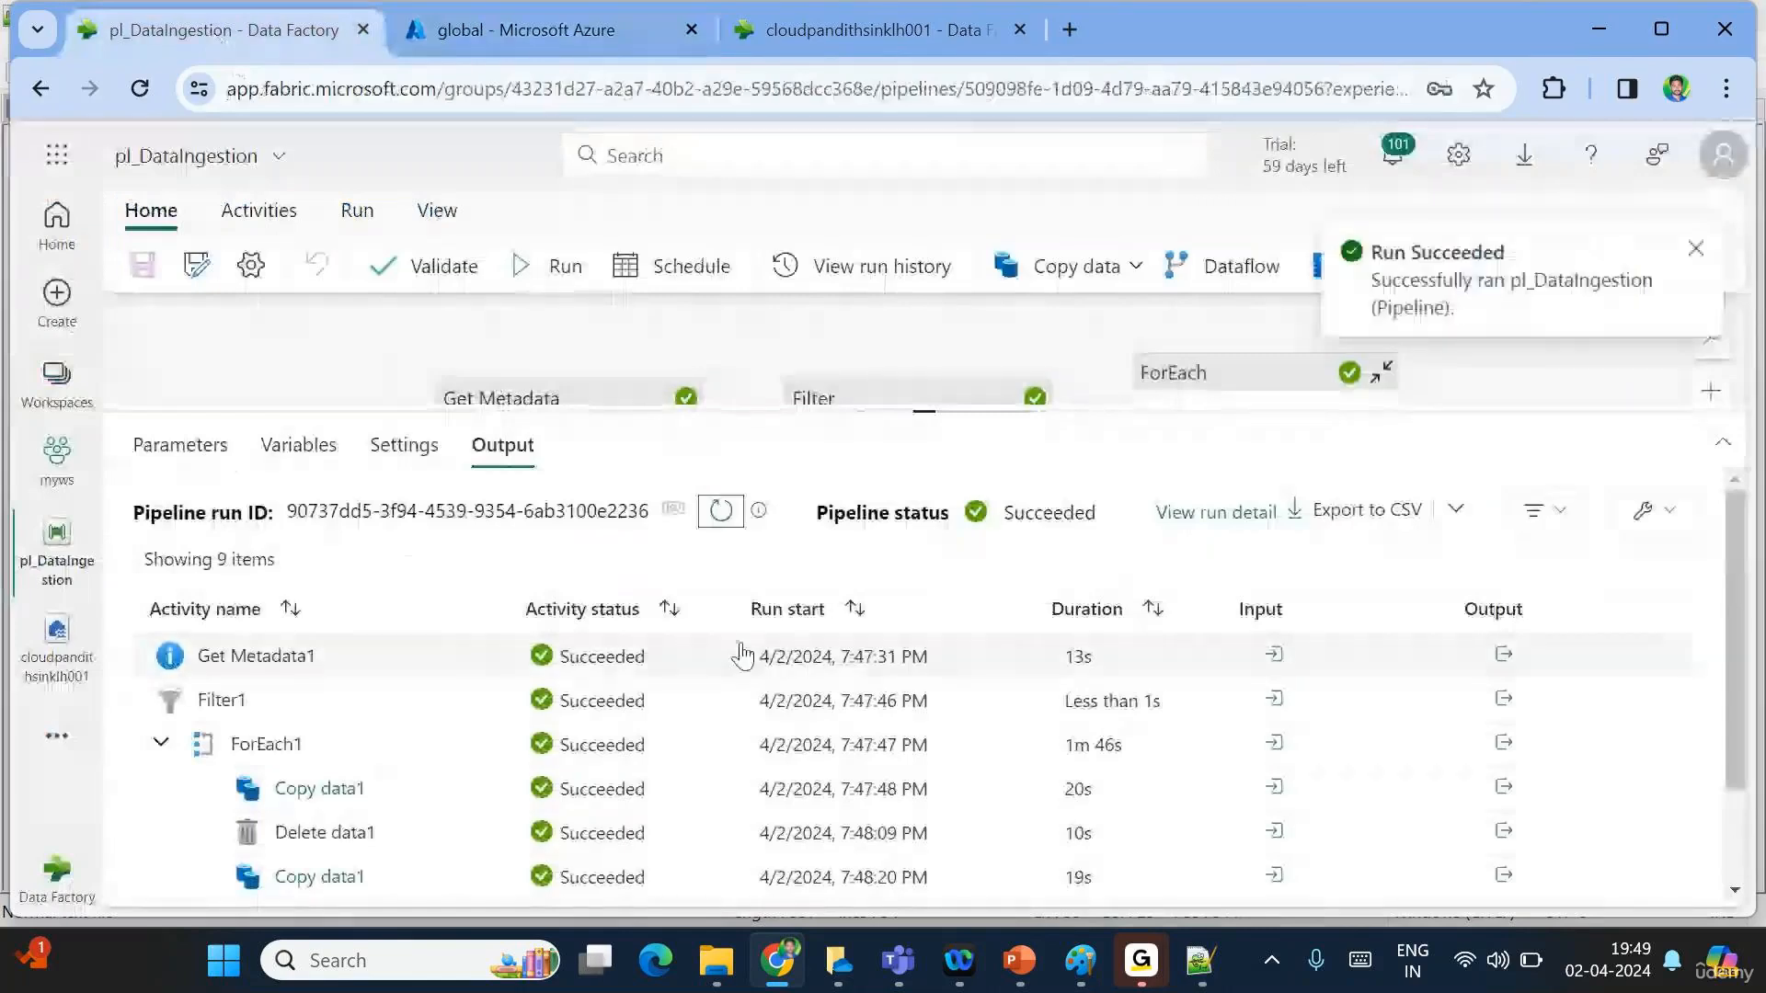
click(520, 30)
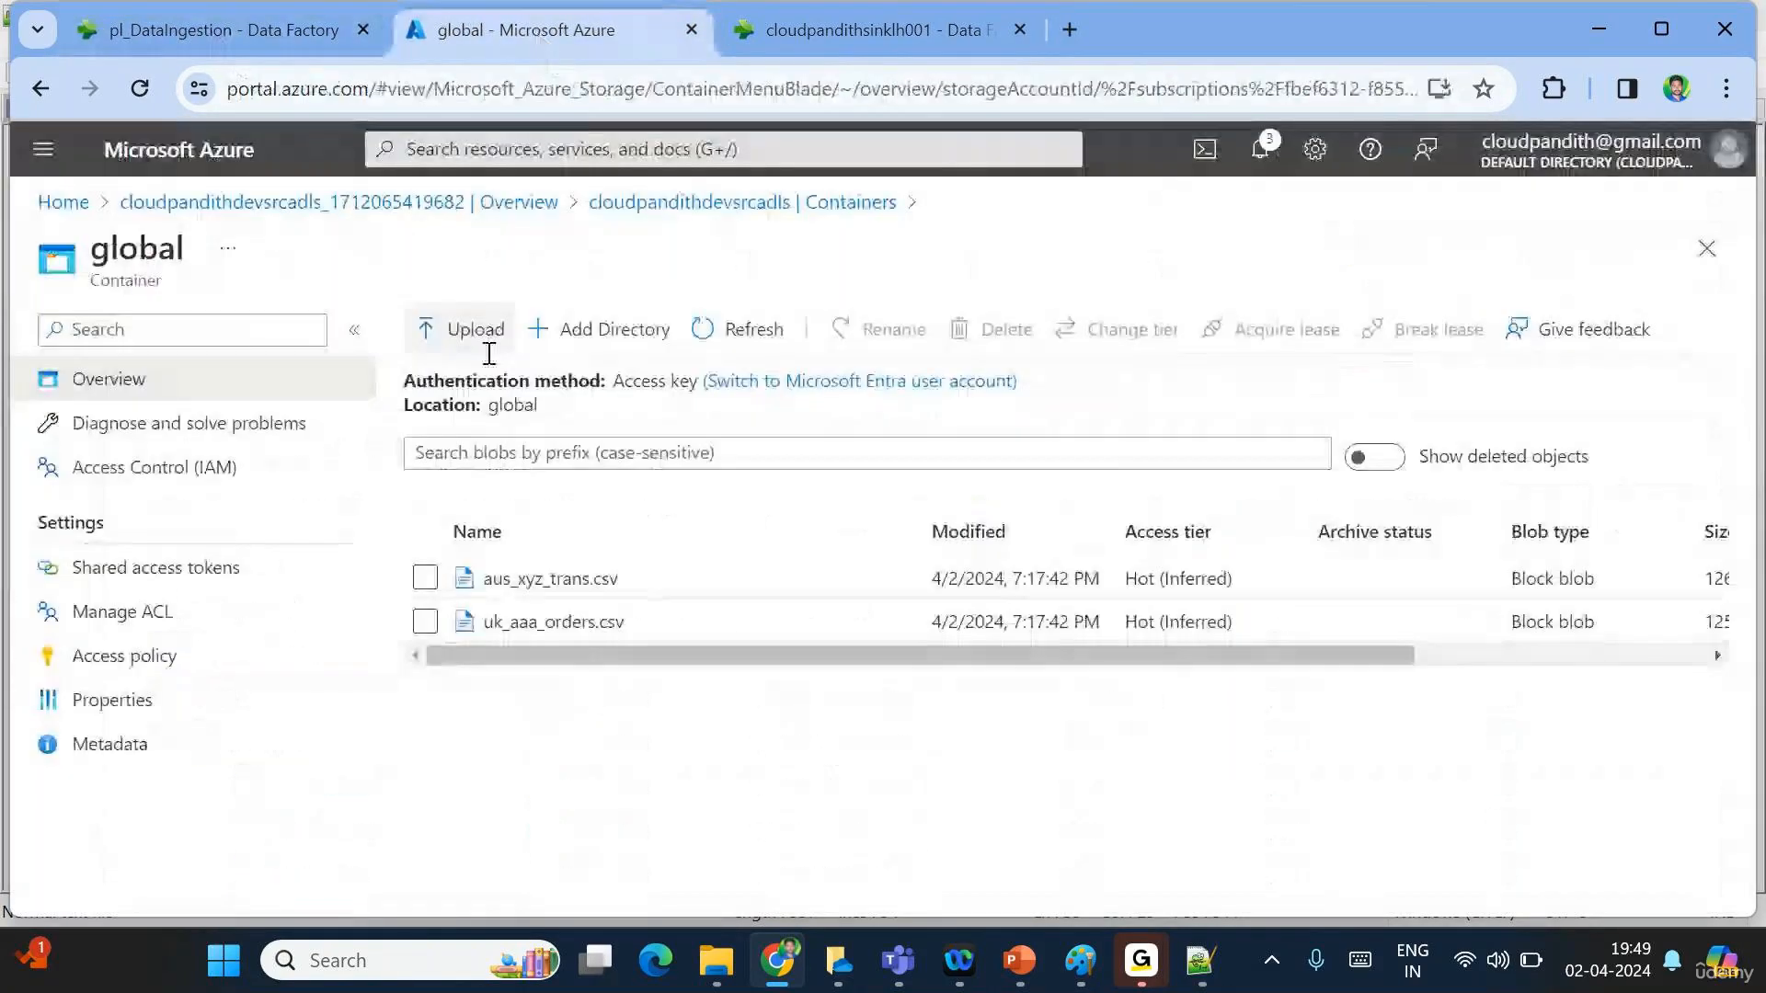
Return to pl_DataIngestion and review the statuses of all copy and delete activity runs under ForEach1.
click(264, 35)
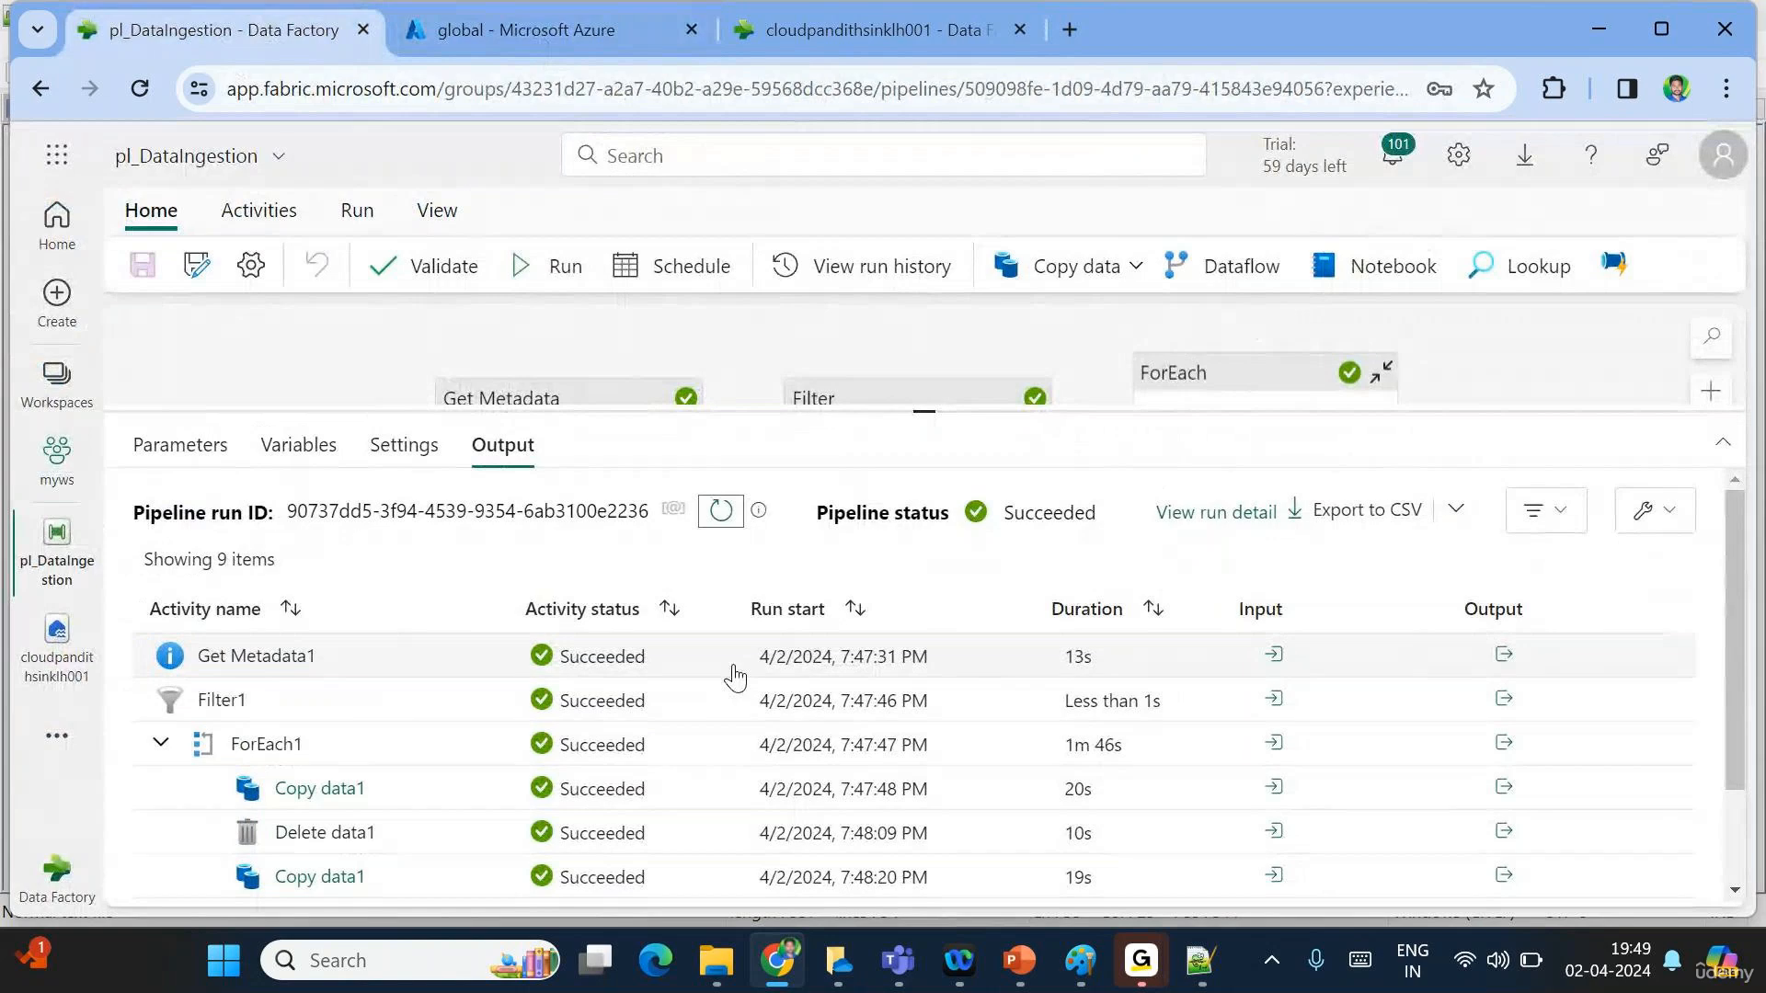
scroll(735, 678, down, 2)
scroll(735, 678, up, 2)
scroll(735, 678, down, 2)
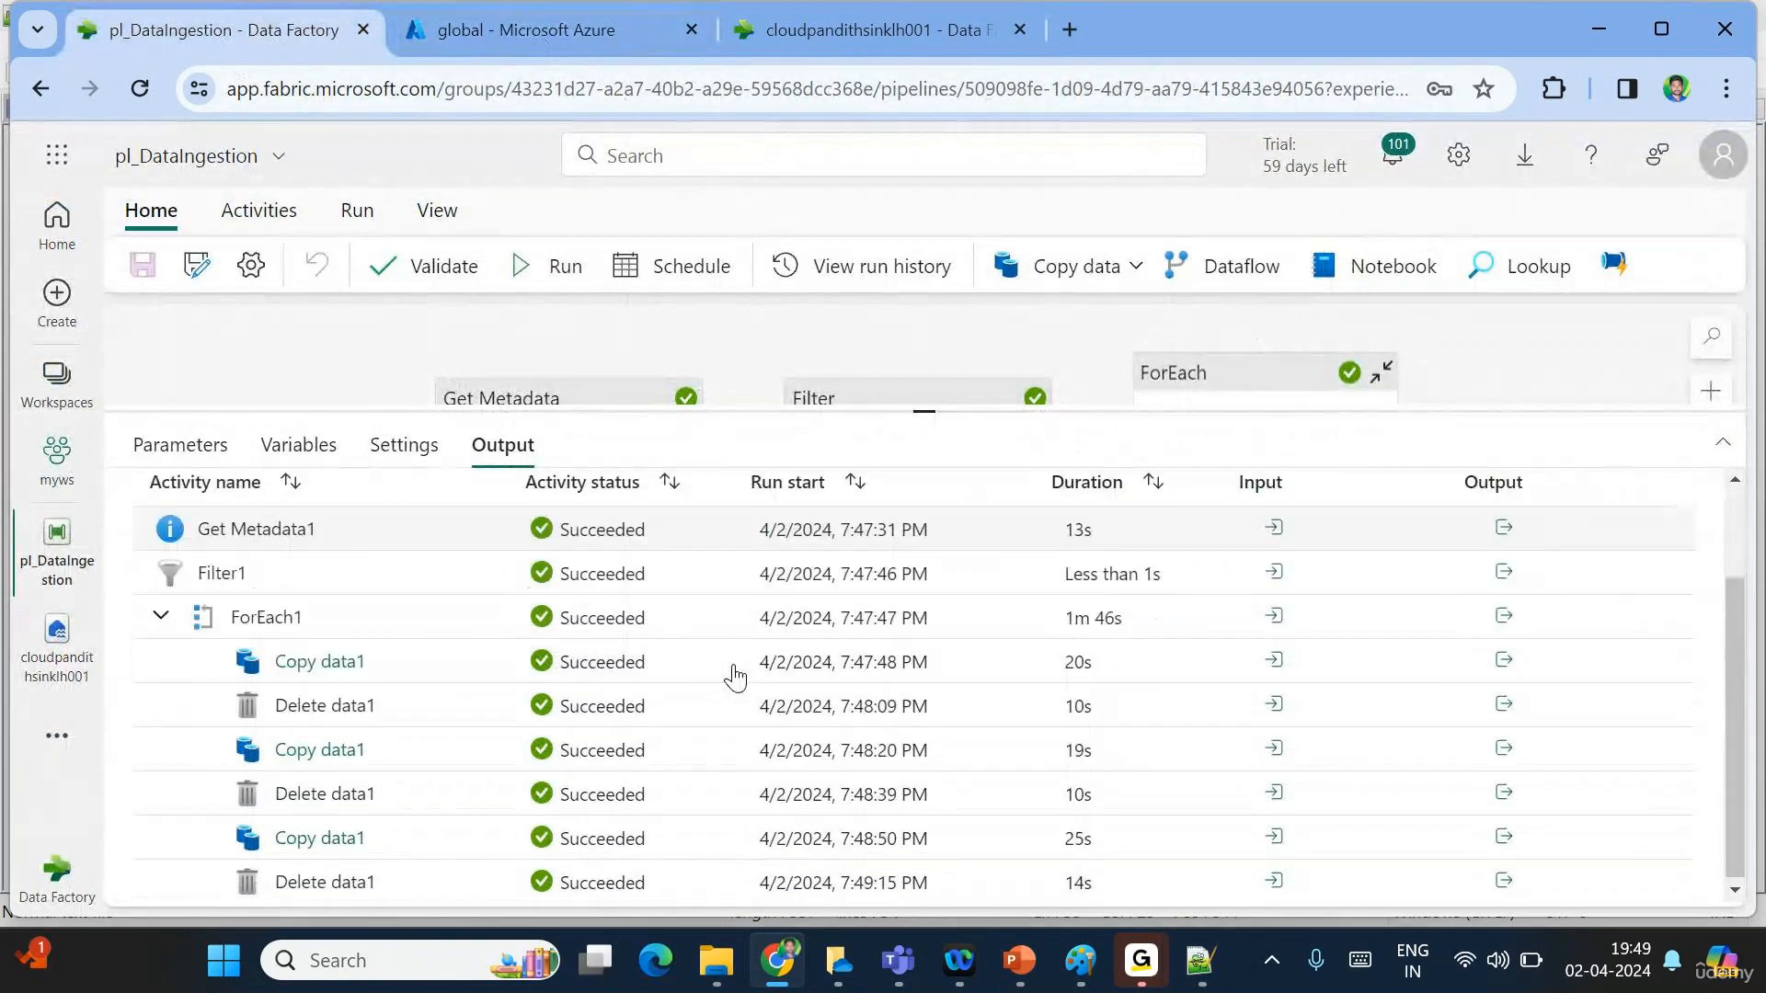
scroll(735, 678, up, 2)
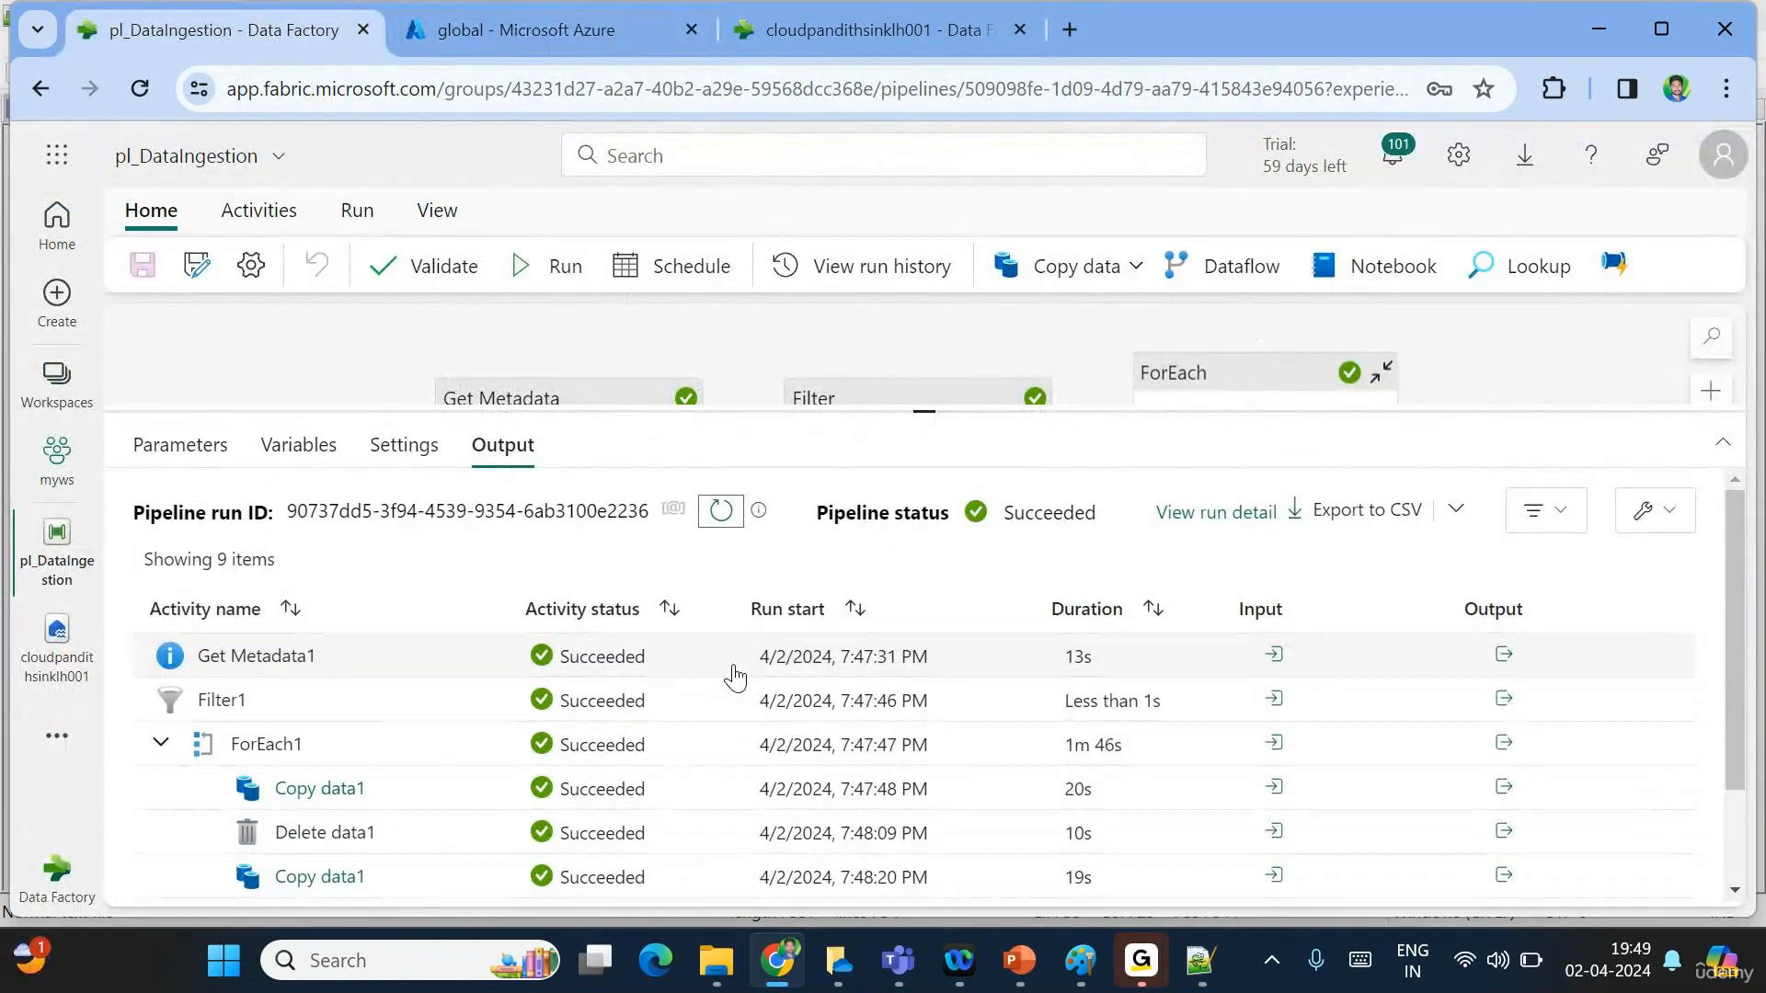